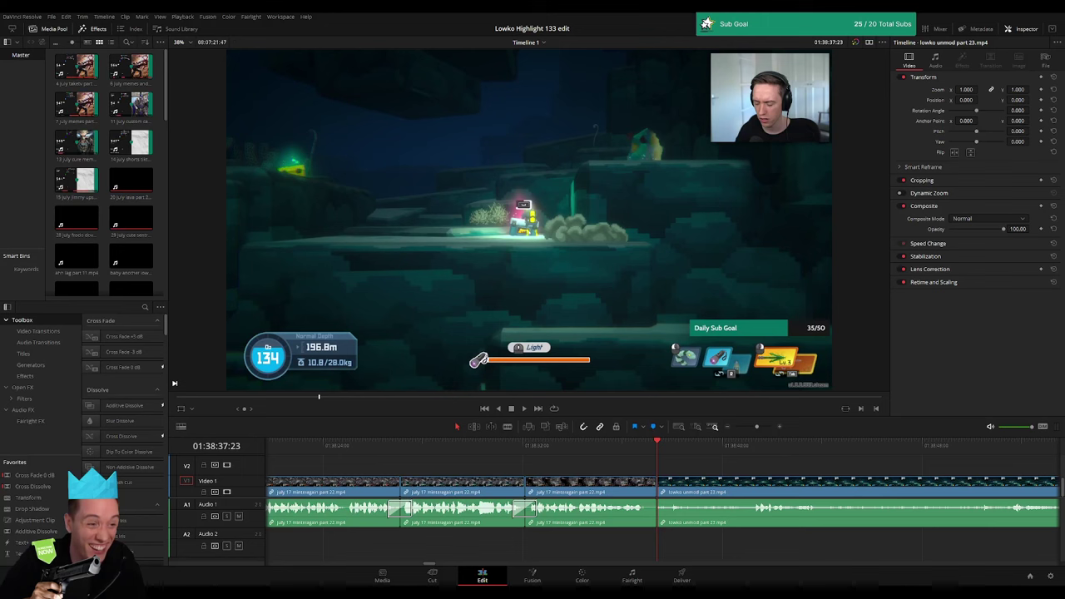
# - Play the diving footage, skipping ahead through the clip to find the key moment
pyautogui.hscroll(5, 413, 457)
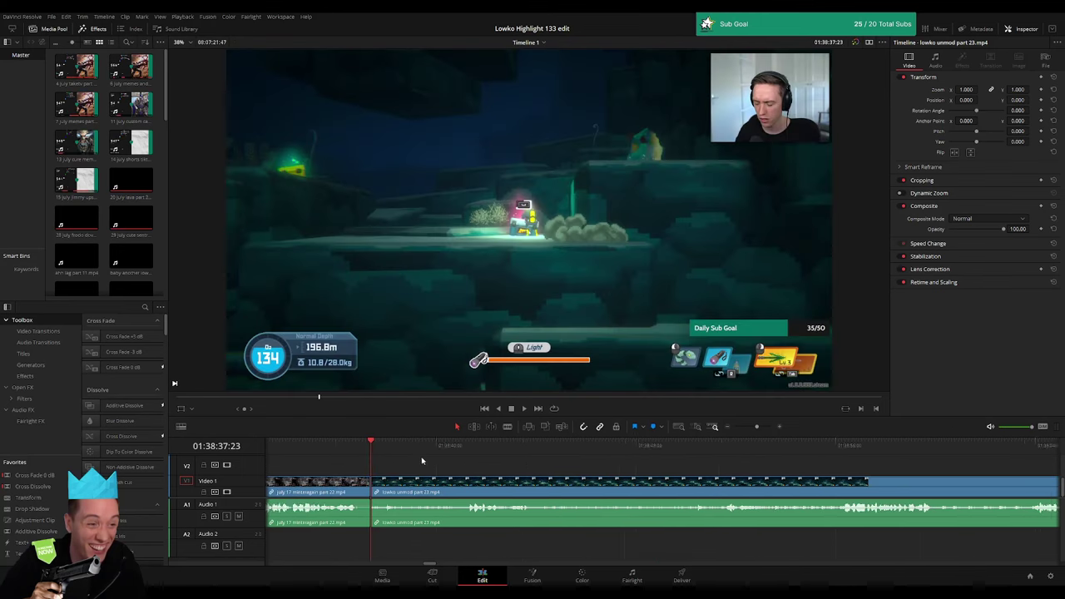
pyautogui.press('space')
pyautogui.hscroll(1, 412, 456)
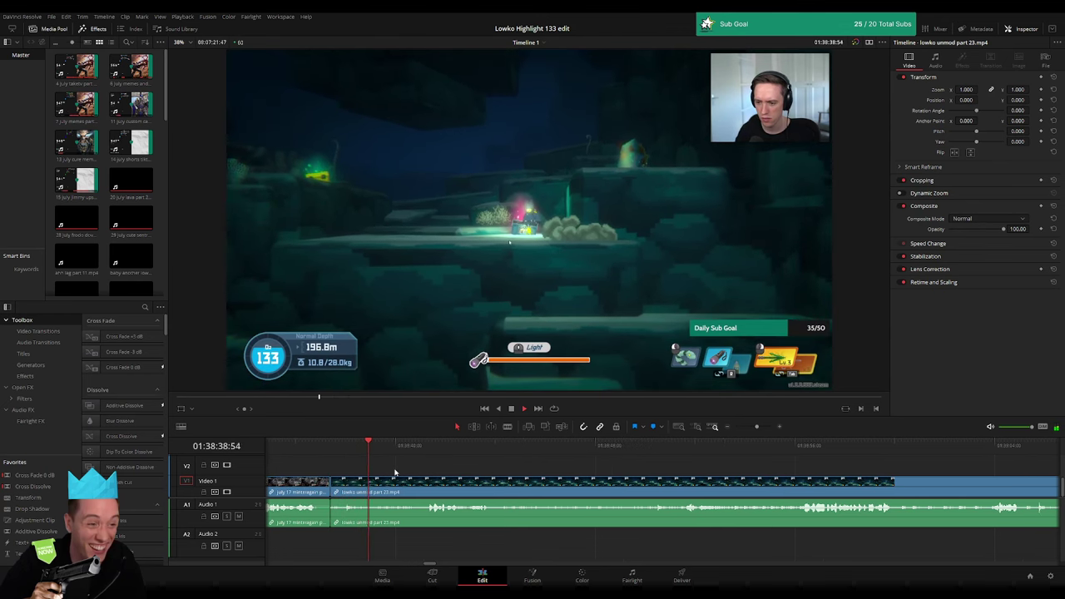
pyautogui.click(416, 454)
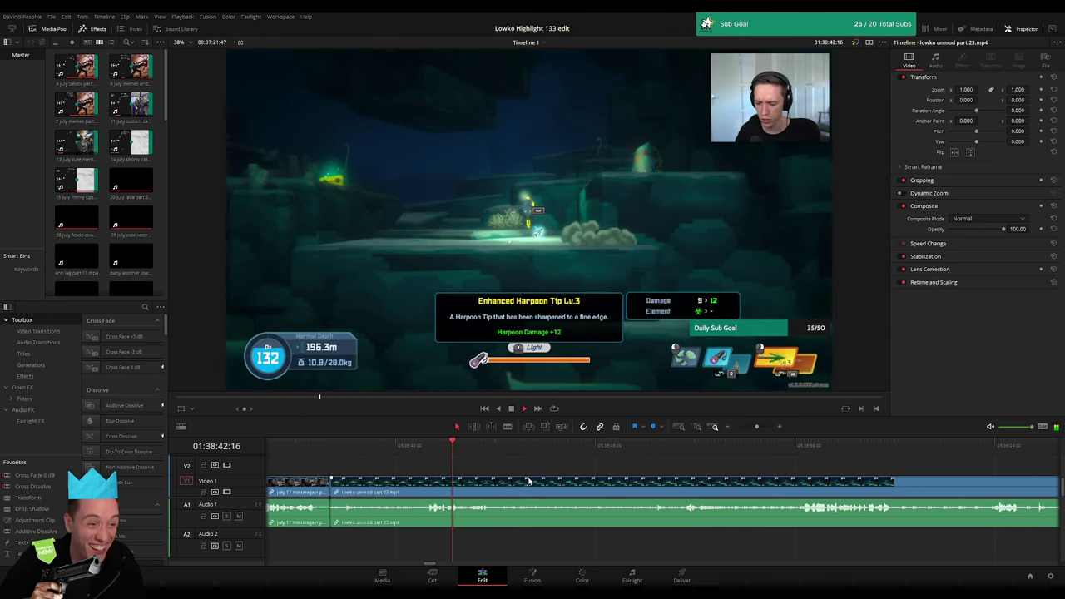
pyautogui.hscroll(1, 467, 475)
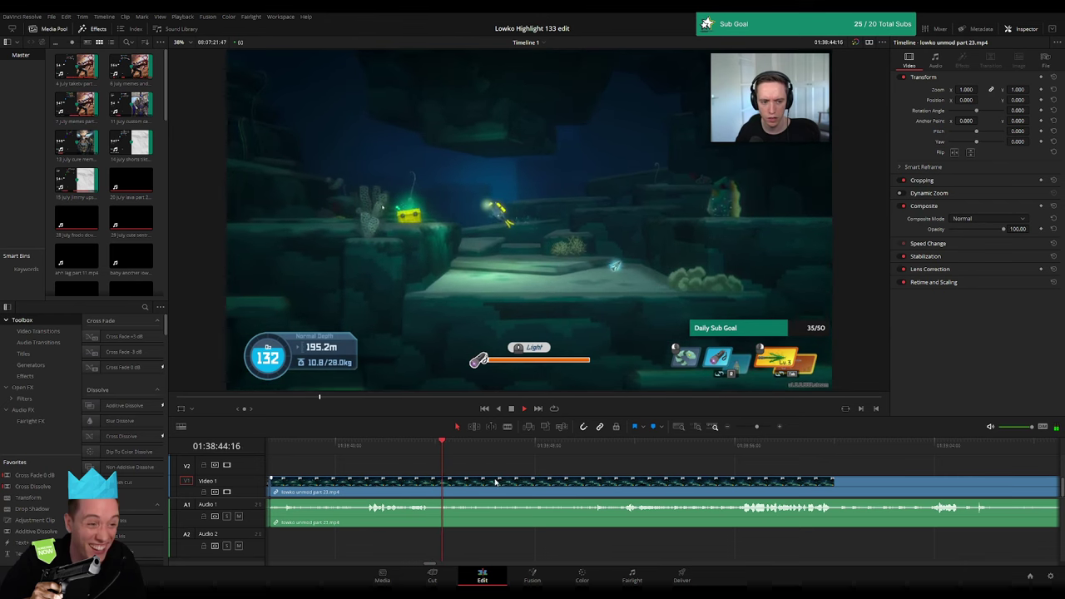
pyautogui.hscroll(3, 524, 484)
pyautogui.click(435, 453)
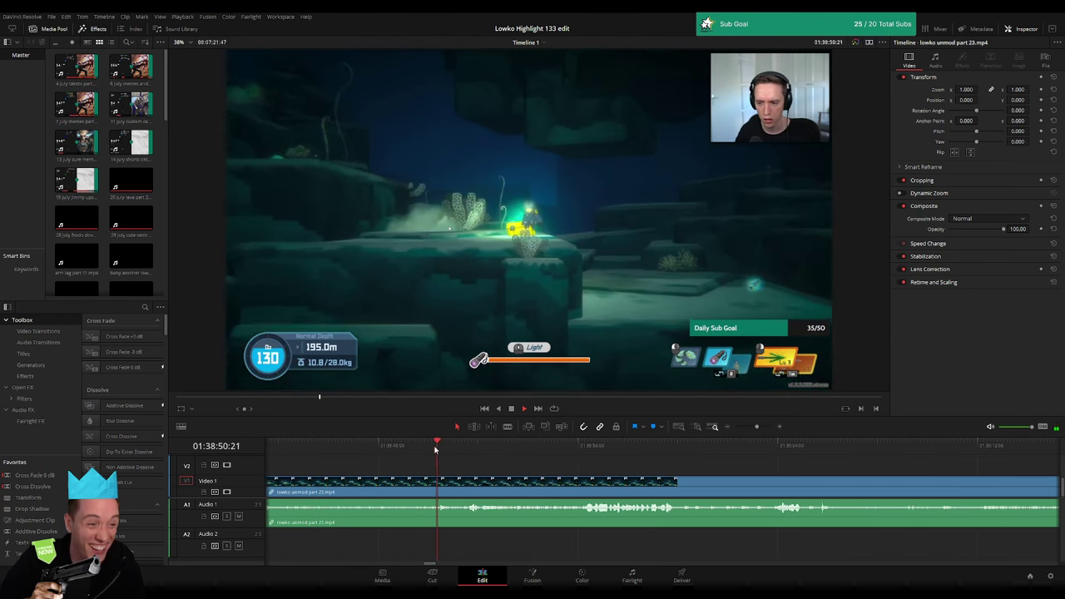
pyautogui.hscroll(1, 527, 465)
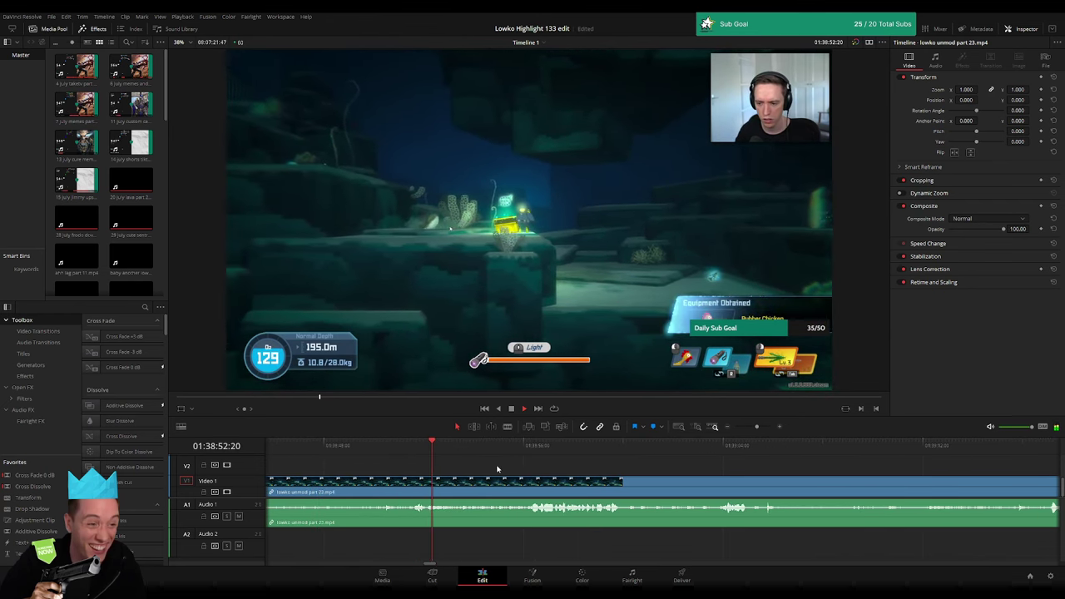
pyautogui.hscroll(1, 487, 461)
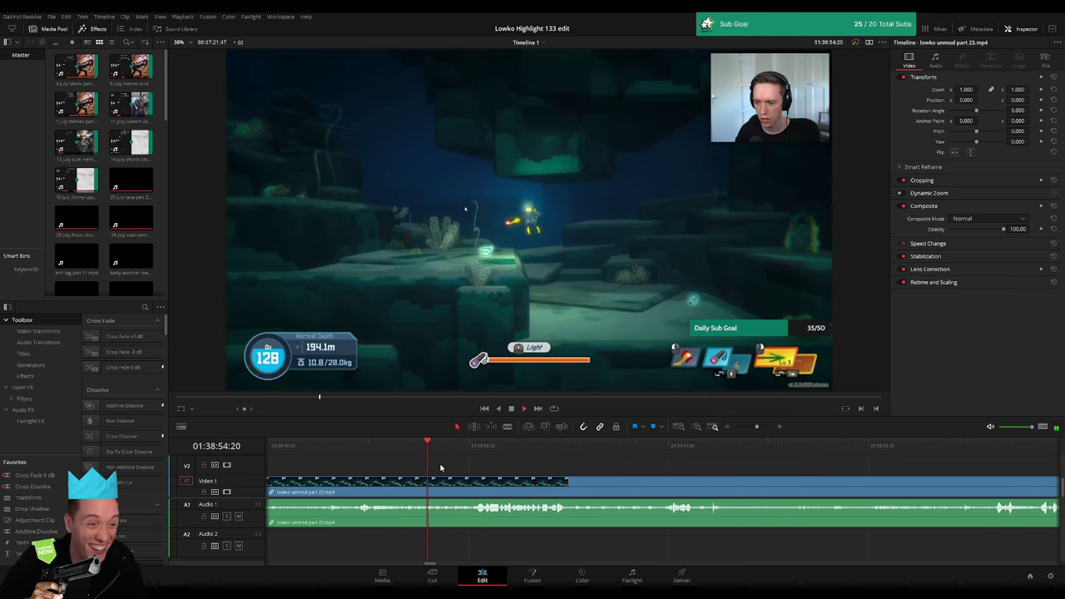
pyautogui.click(472, 449)
pyautogui.hscroll(2, 516, 461)
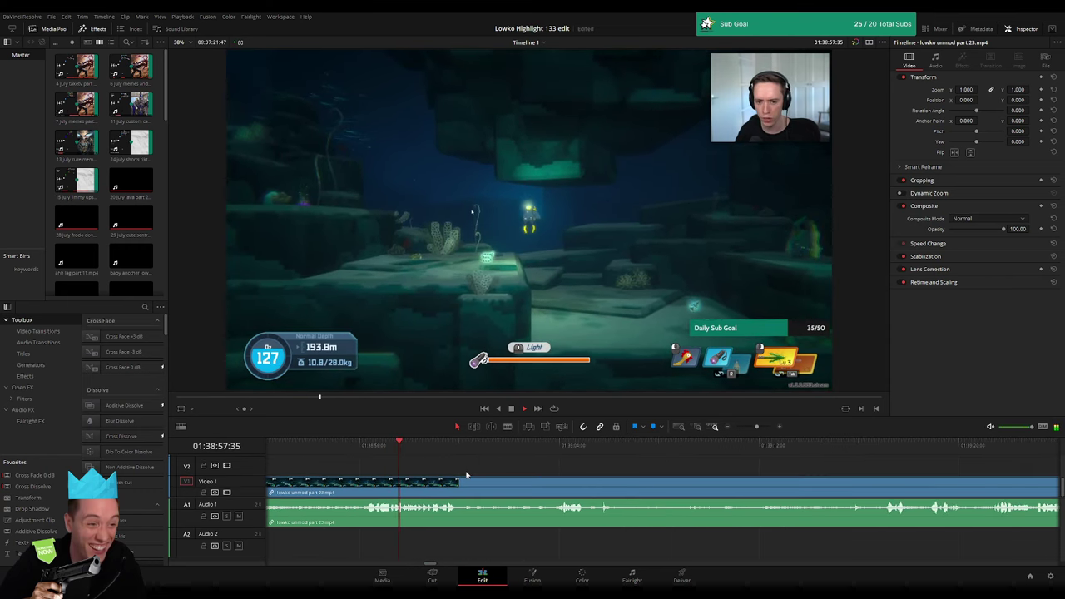
# - Jump back to rewatch the dive and park the playhead at the punch-in point
pyautogui.hscroll(-3, 578, 474)
pyautogui.hscroll(-1, 578, 474)
pyautogui.click(437, 453)
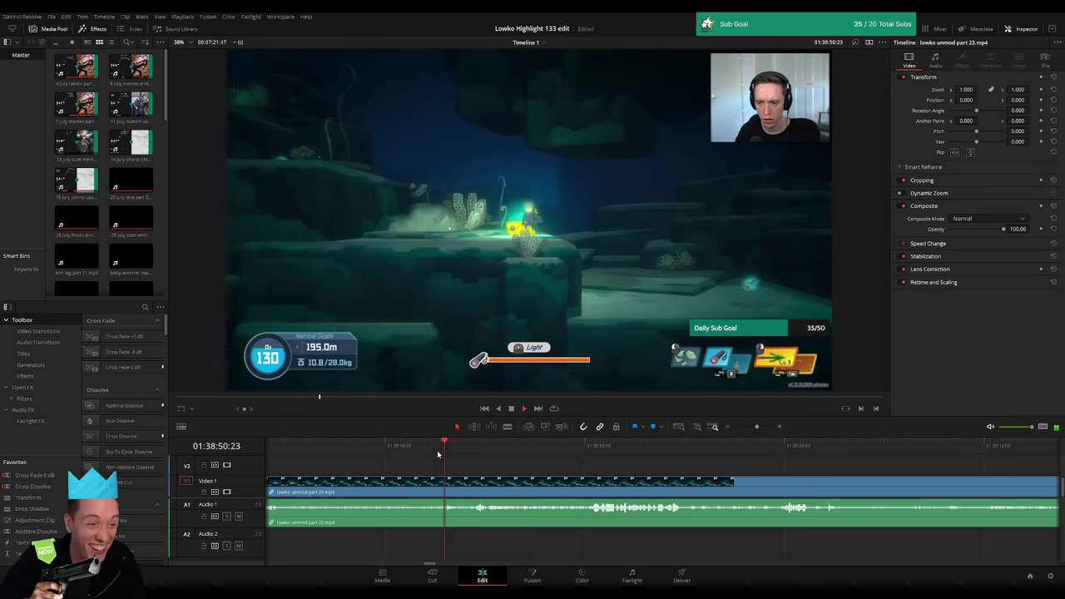
pyautogui.click(428, 450)
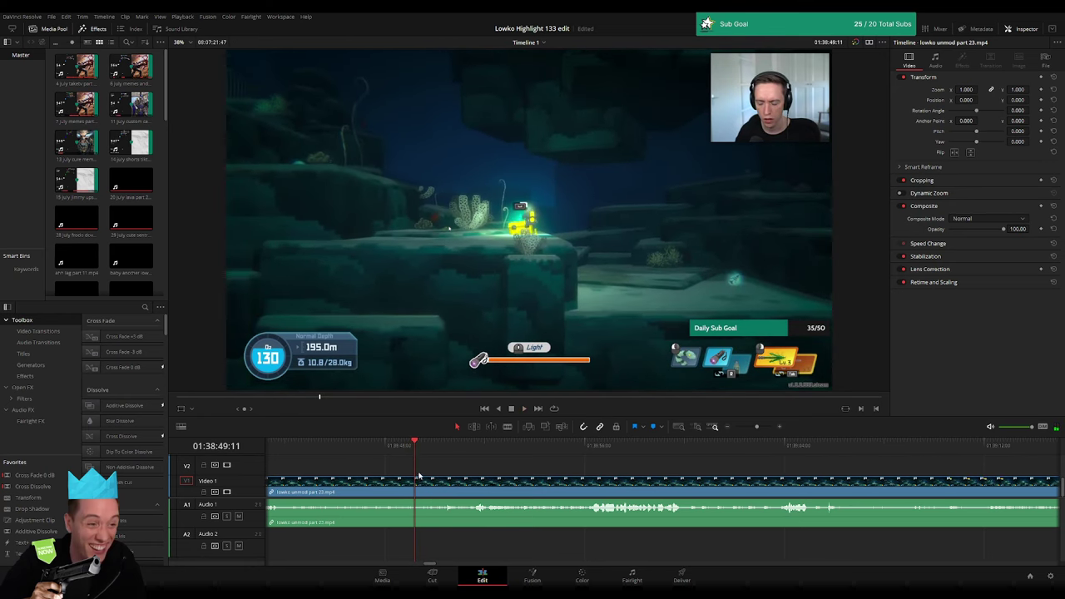
pyautogui.press('Up')
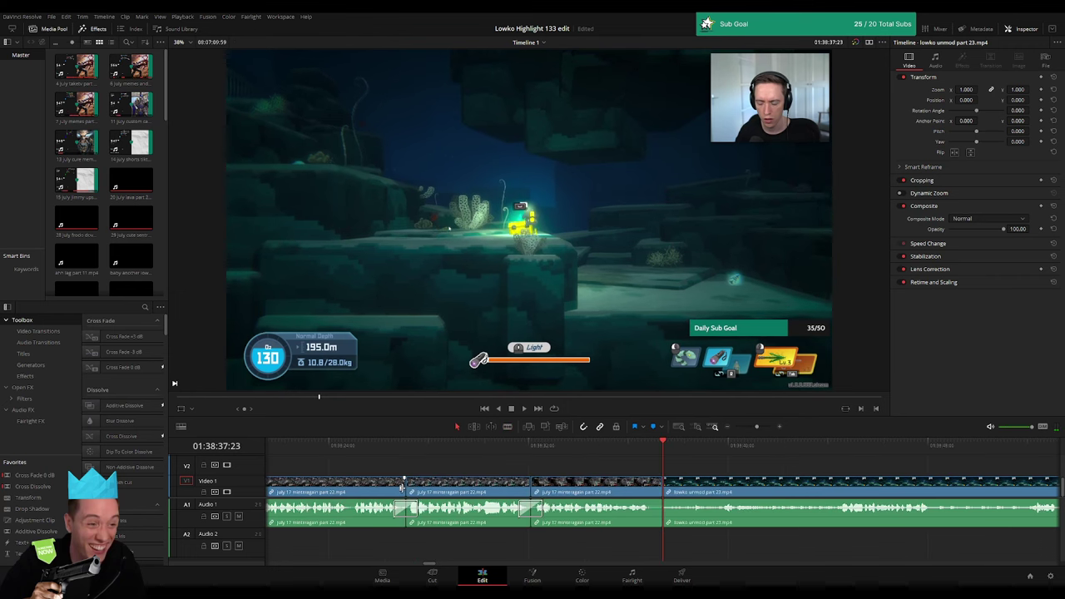
pyautogui.hscroll(5, 403, 486)
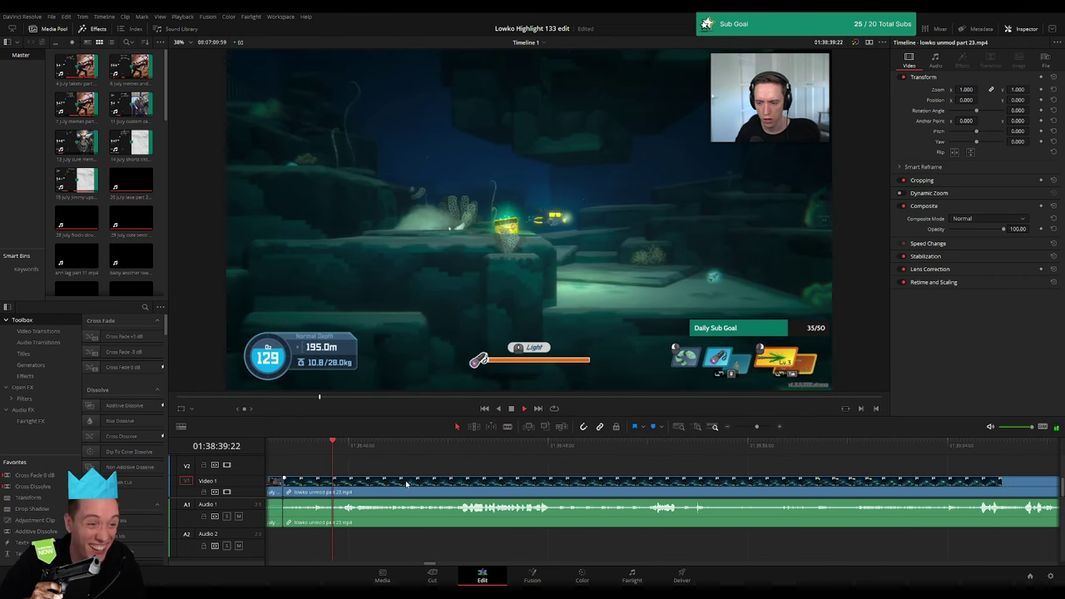
pyautogui.hscroll(2, 418, 470)
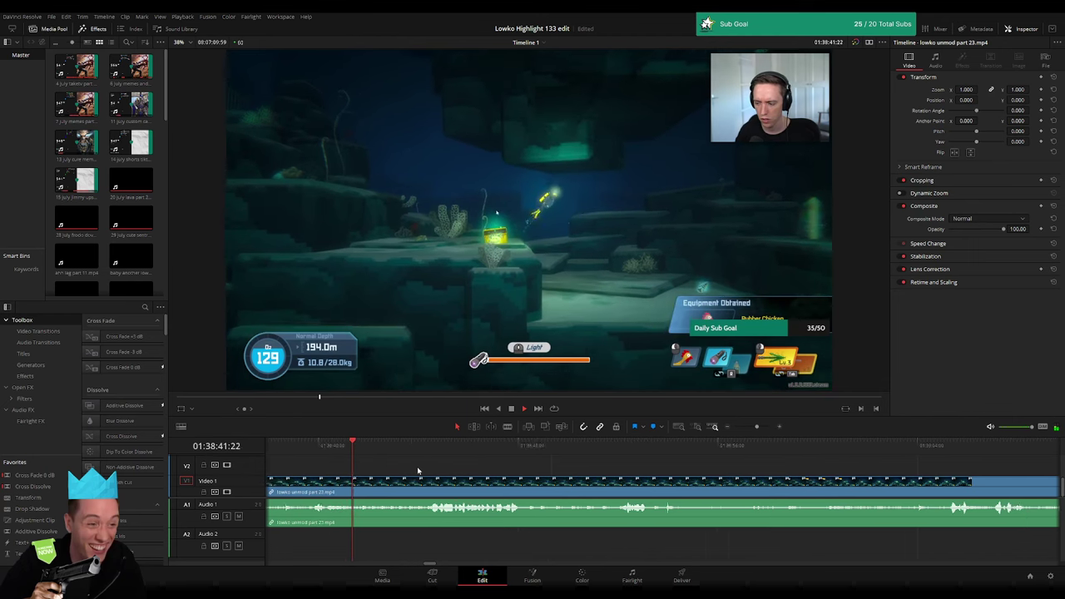
pyautogui.hscroll(1, 418, 471)
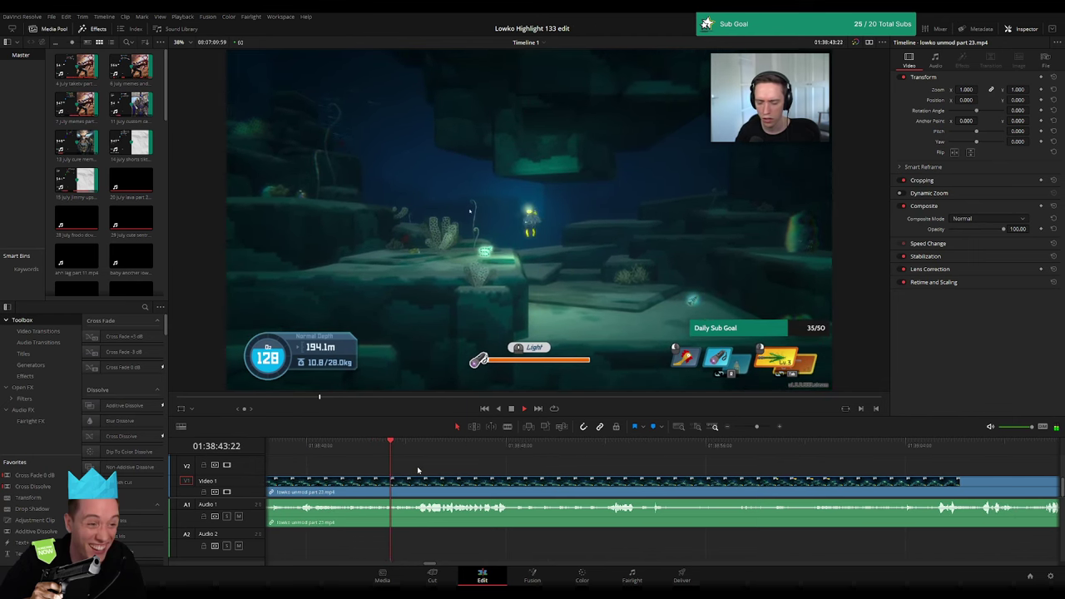
pyautogui.click(322, 447)
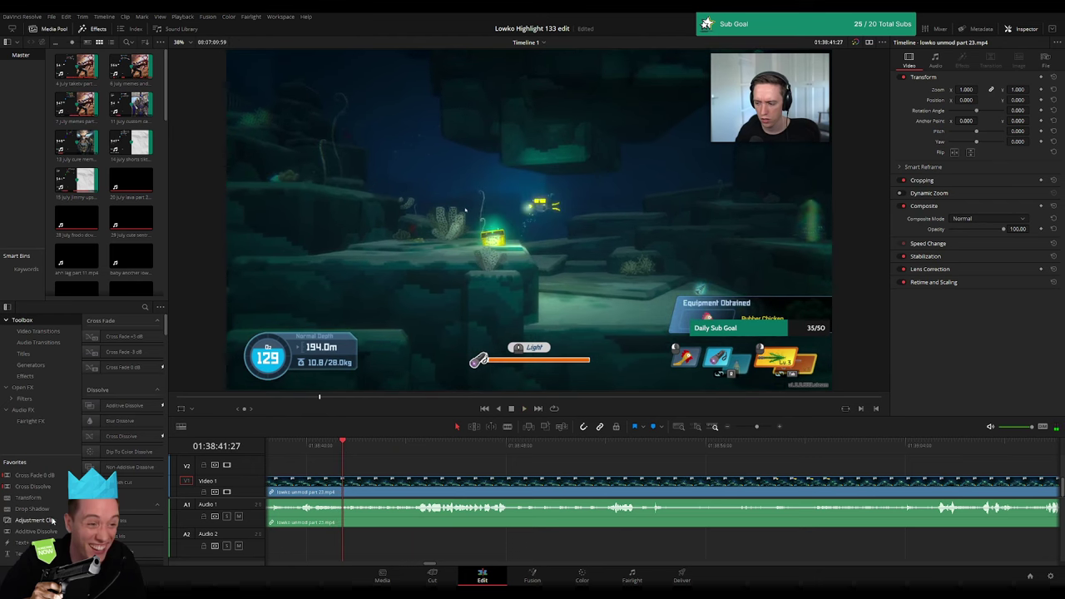
# - Place an Adjustment Clip over the footage at the playhead, zoom it to 2.34, and play it back
pyautogui.moveTo(51, 520)
pyautogui.mouseDown()
pyautogui.moveTo(442, 481)
pyautogui.moveTo(410, 468)
pyautogui.mouseUp()
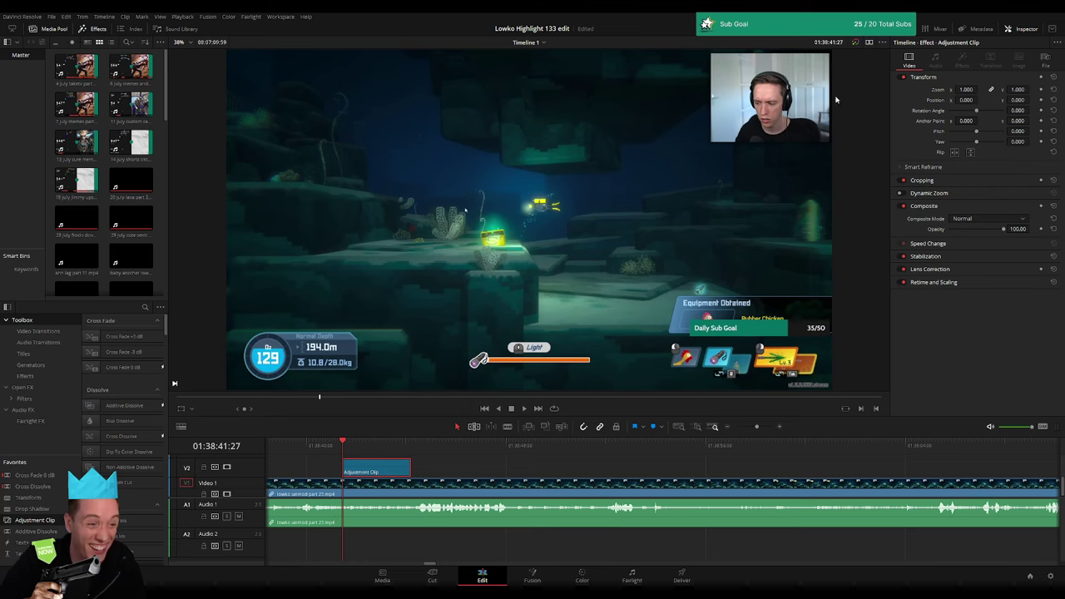
pyautogui.write('2.34')
pyautogui.press('Return')
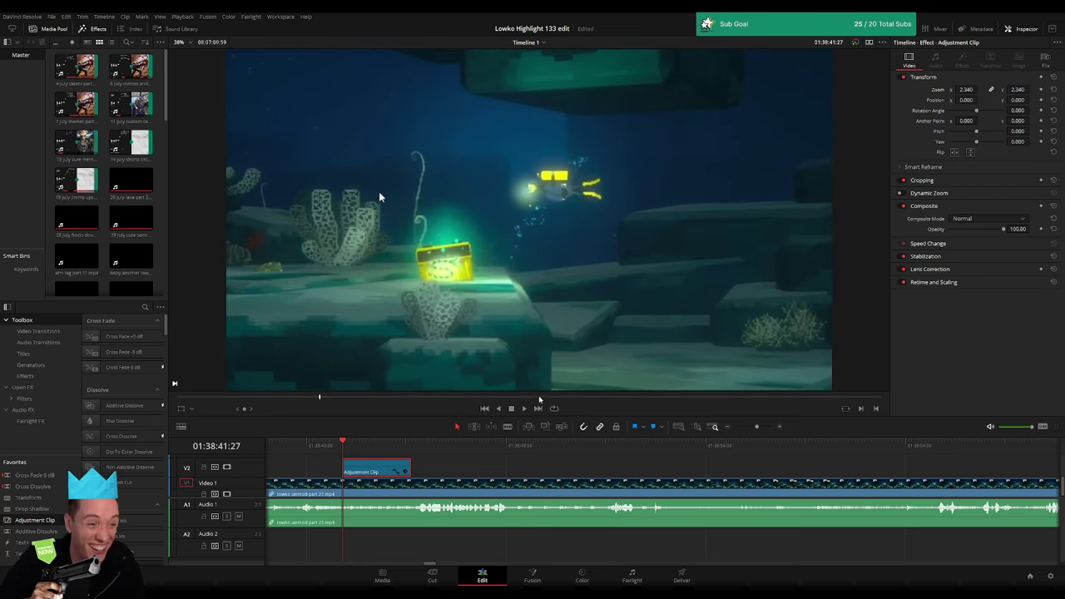
pyautogui.press('space')
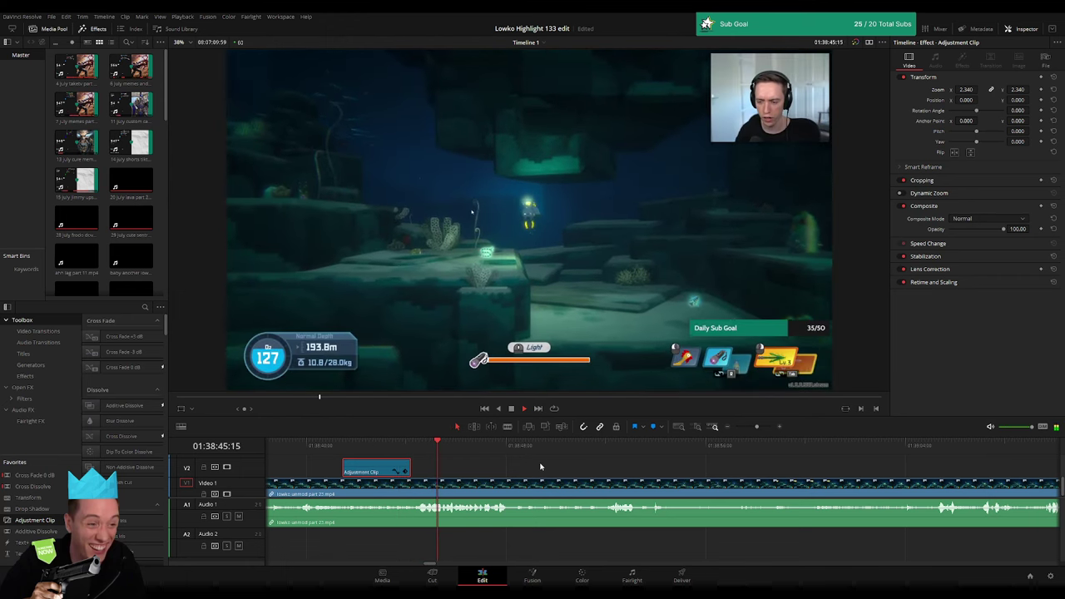
pyautogui.click(551, 463)
pyautogui.hscroll(3, 578, 473)
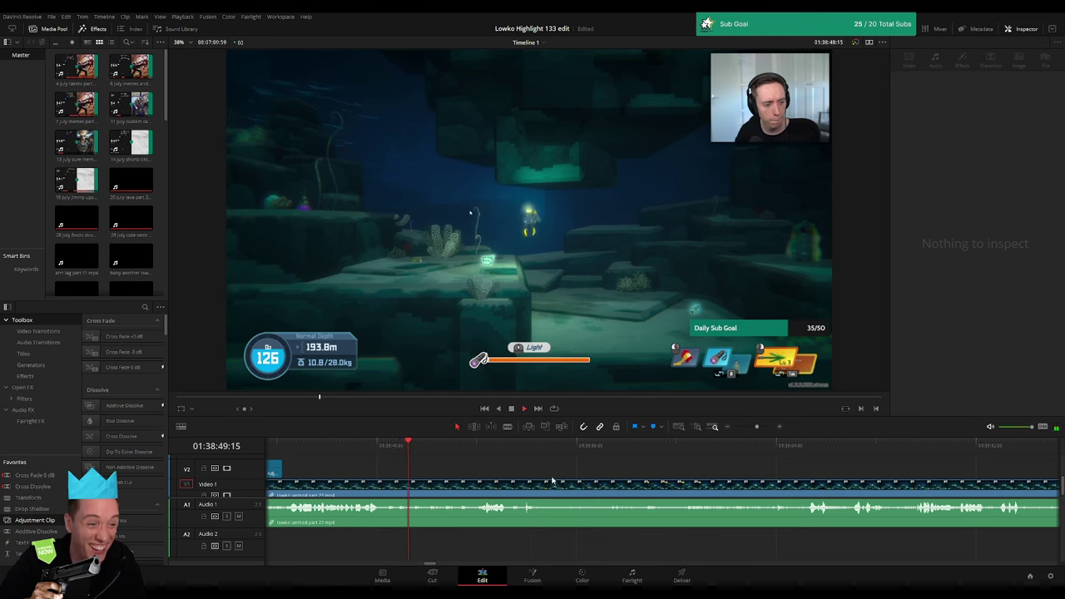
pyautogui.hscroll(2, 474, 473)
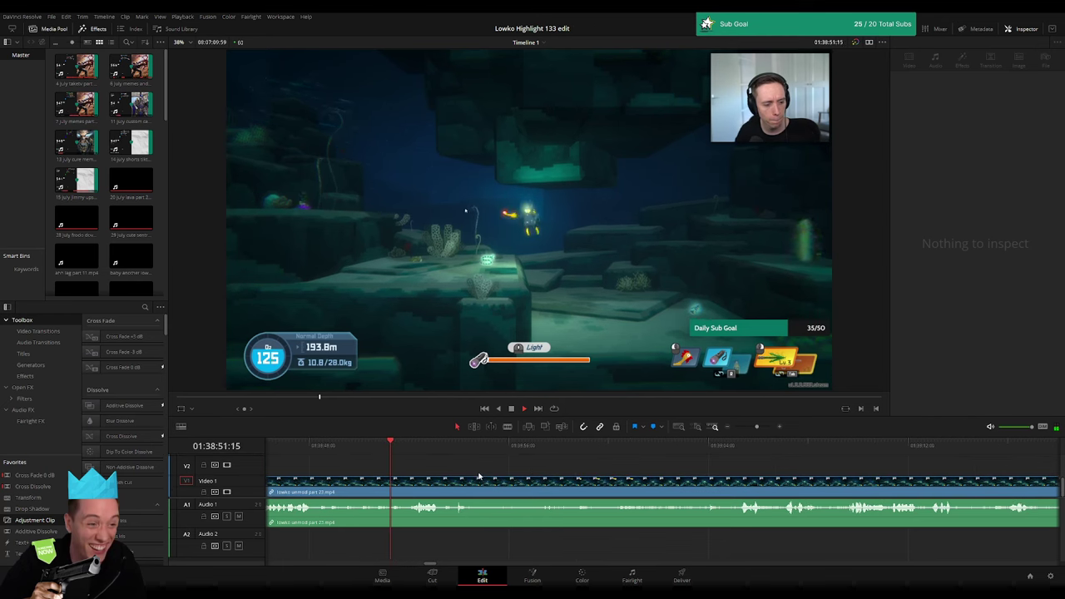
pyautogui.hscroll(2, 478, 475)
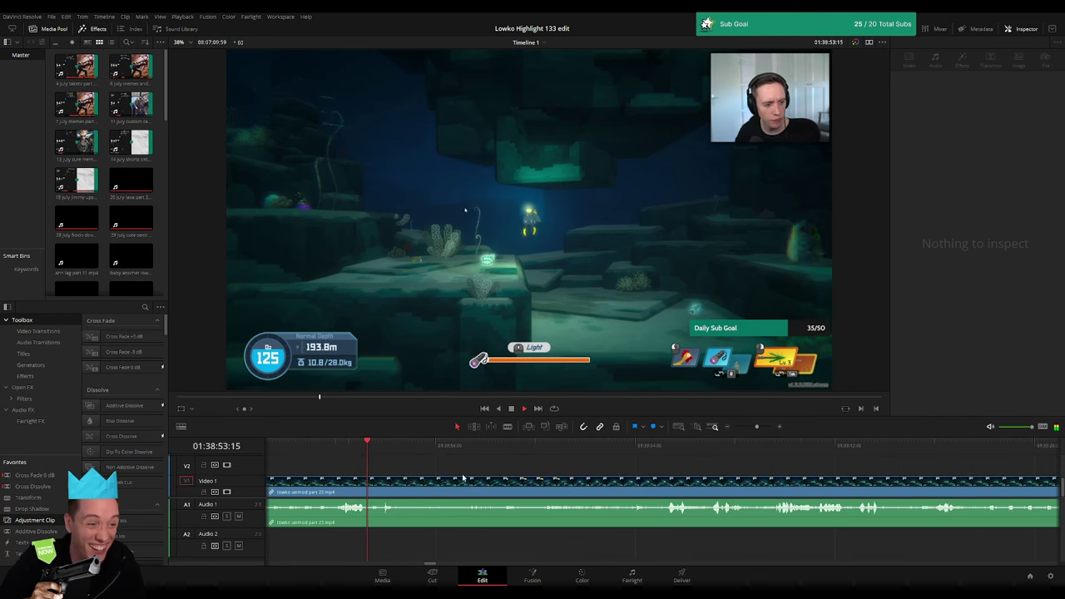
# - Split the diving clip at two points and ripple-delete the section between them
pyautogui.hotkey('ctrl', 'b')
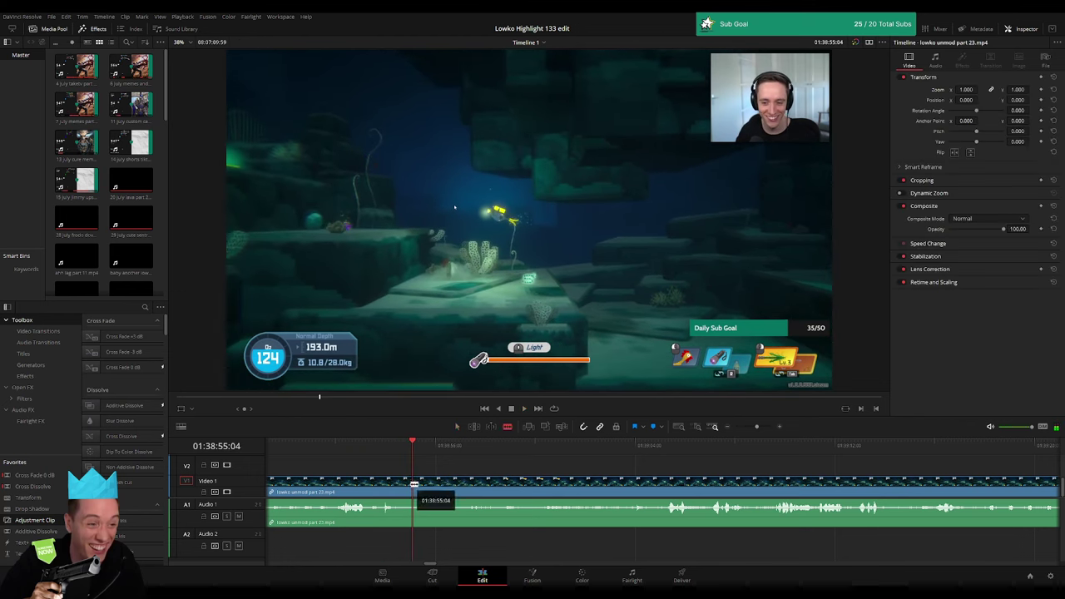
pyautogui.moveTo(478, 457); pyautogui.dragTo(528, 458)
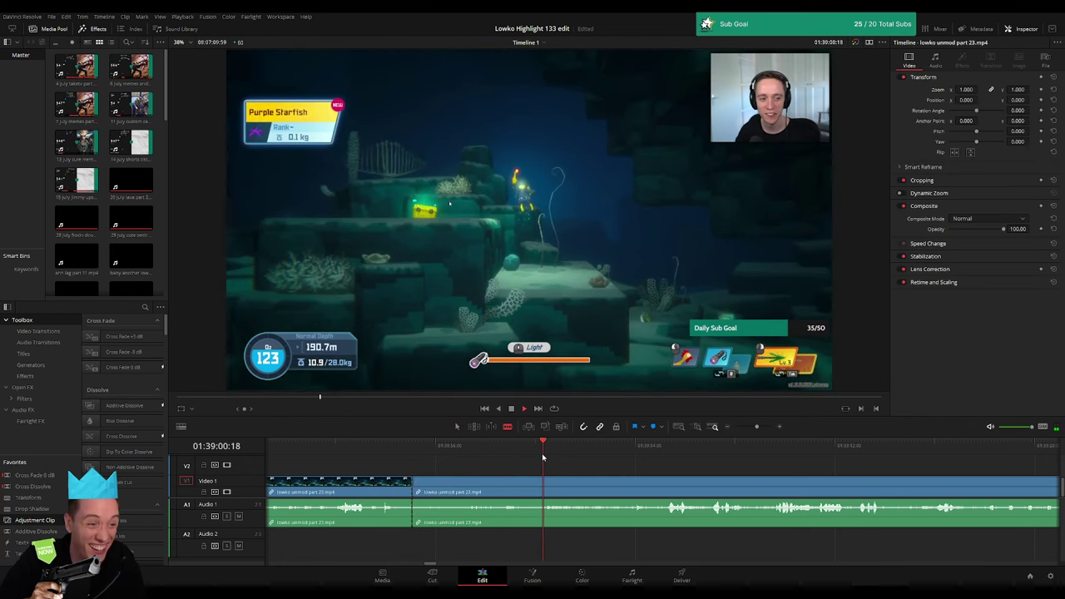
pyautogui.click(539, 487)
pyautogui.press('a')
pyautogui.click(514, 488)
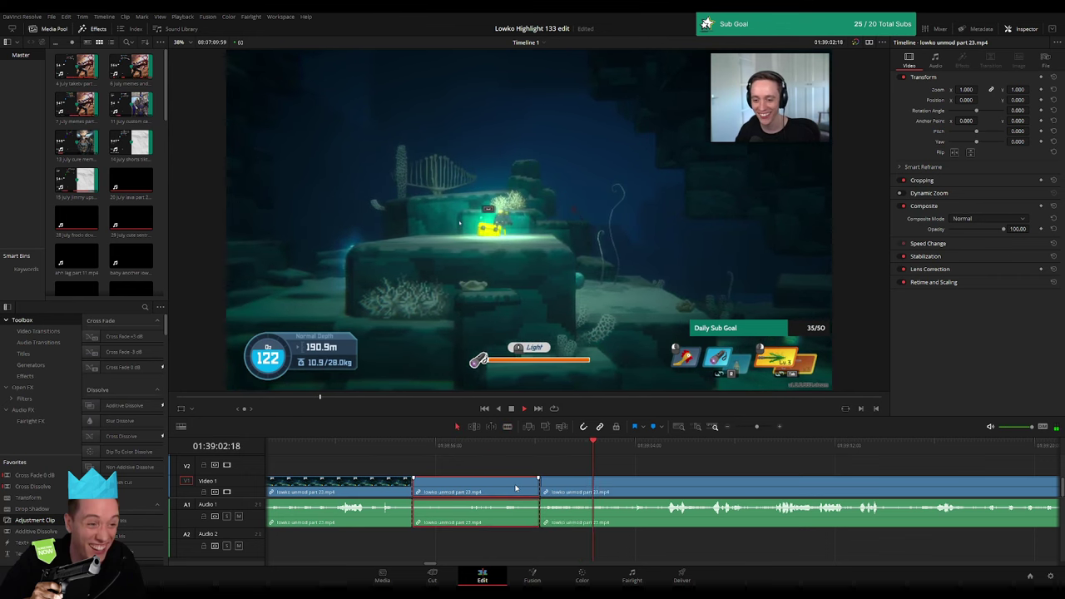
pyautogui.press('Delete')
# - Drop a Cross Fade 0 dB on the new join and review it
pyautogui.moveTo(33, 475); pyautogui.dragTo(414, 509)
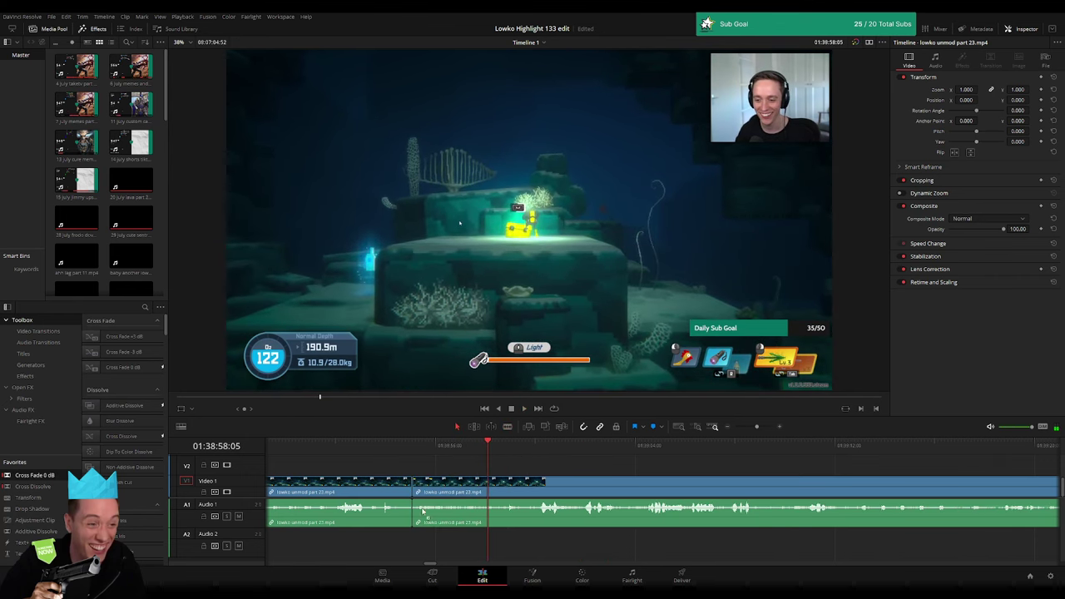
pyautogui.click(411, 457)
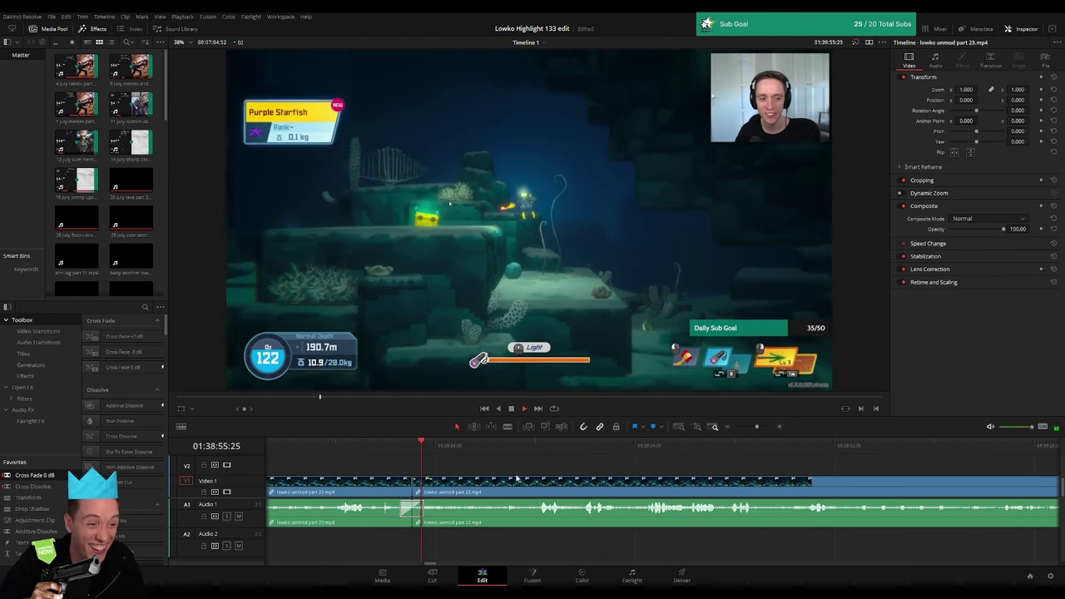
pyautogui.moveTo(166, 103); pyautogui.dragTo(163, 225)
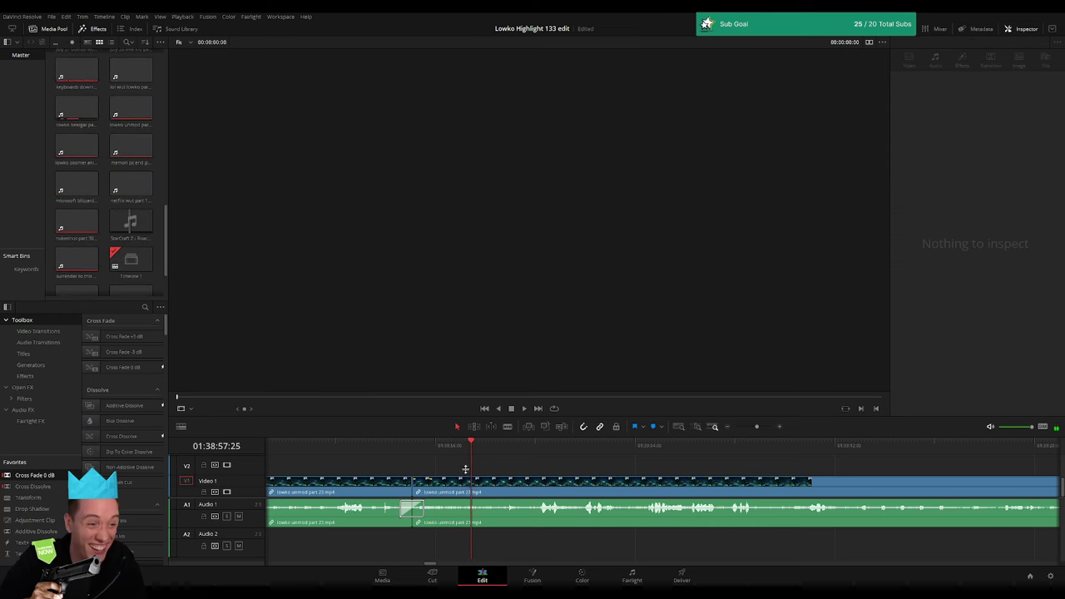
# - Select Timeline 1 in the Media Pool and play the edited timeline in the viewer
pyautogui.click(434, 479)
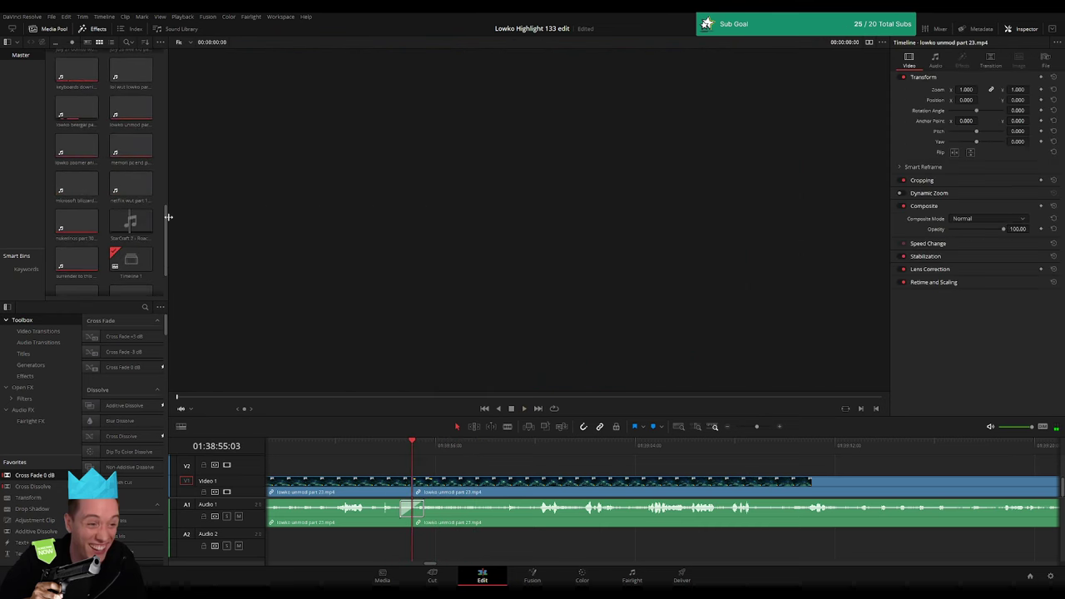
pyautogui.click(131, 259)
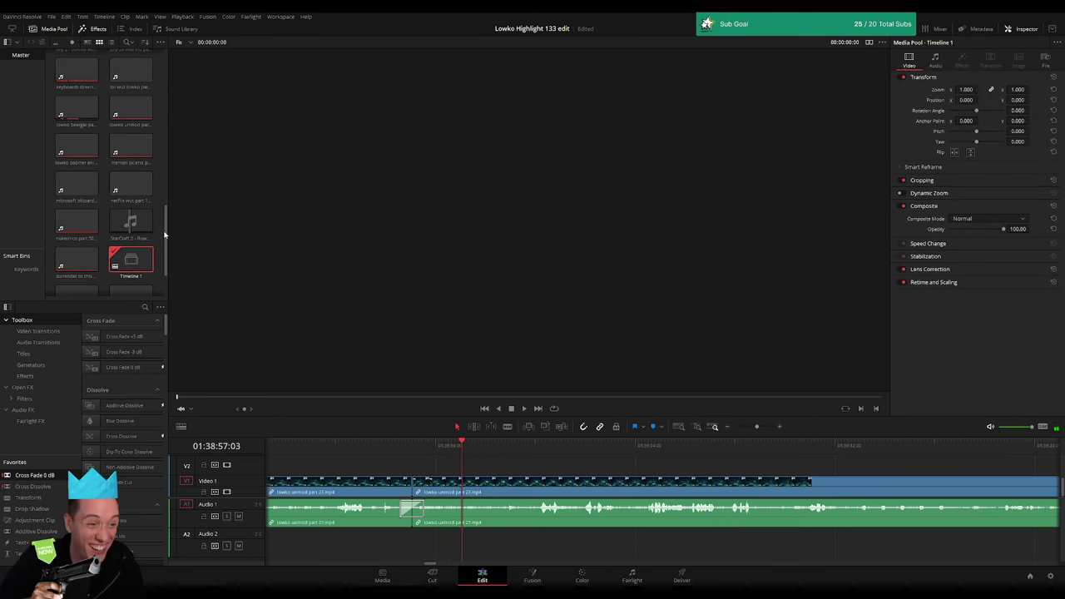
pyautogui.moveTo(164, 244); pyautogui.dragTo(165, 260)
pyautogui.press('space')
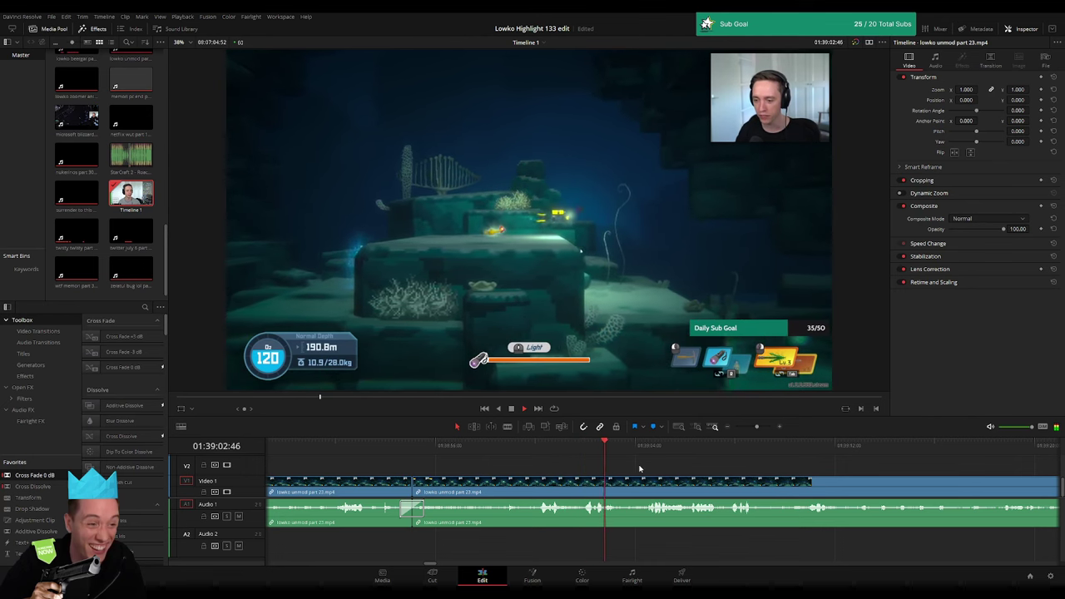
# - Cut a short dull piece out of the part 23 clip and add a Cross Fade 0 dB at the audio join
pyautogui.hscroll(3, 515, 473)
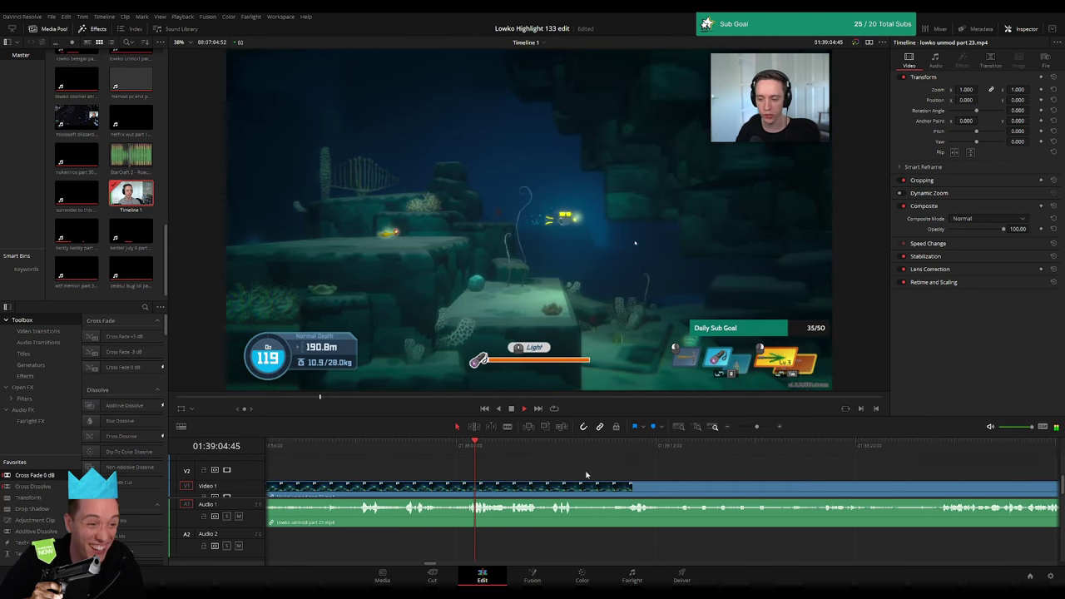
pyautogui.hscroll(2, 499, 471)
pyautogui.hscroll(2, 491, 471)
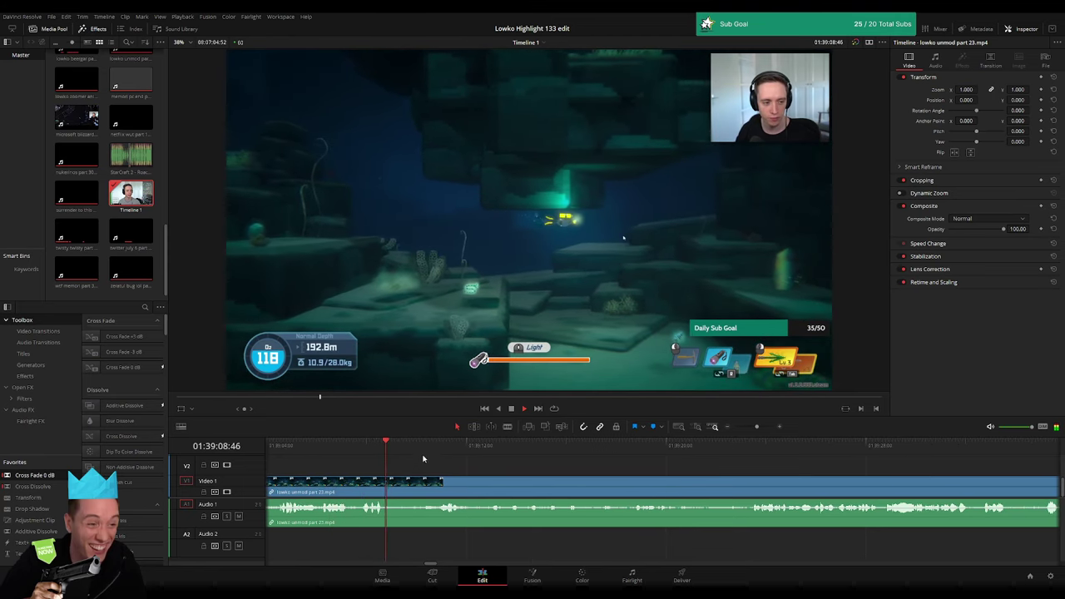
pyautogui.click(440, 449)
pyautogui.press('b')
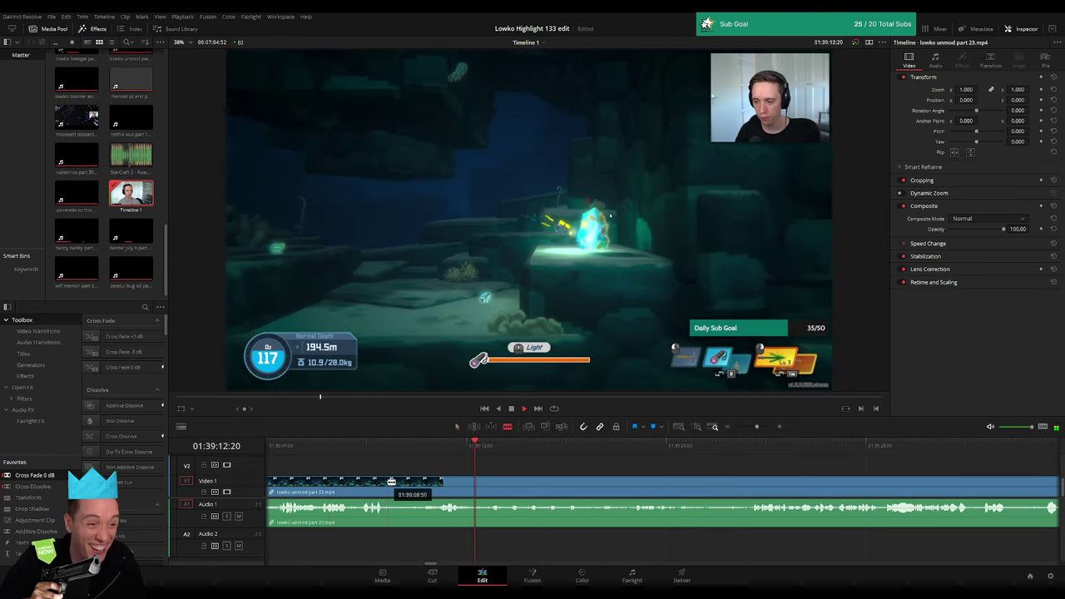
pyautogui.click(388, 483)
pyautogui.click(439, 481)
pyautogui.press('a')
pyautogui.click(412, 483)
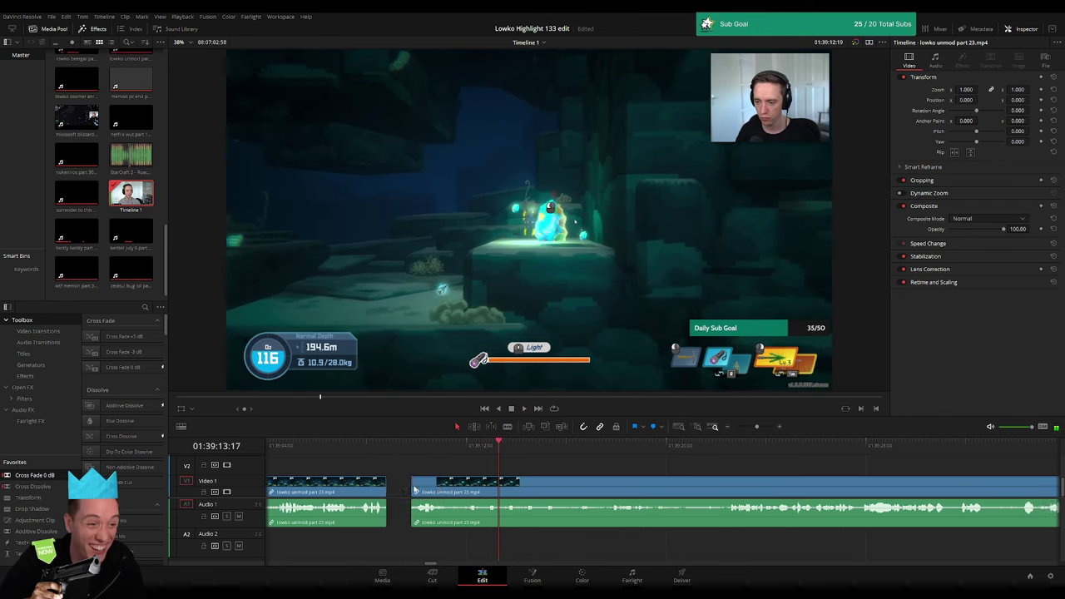
pyautogui.press('Delete')
pyautogui.moveTo(48, 479); pyautogui.dragTo(388, 509)
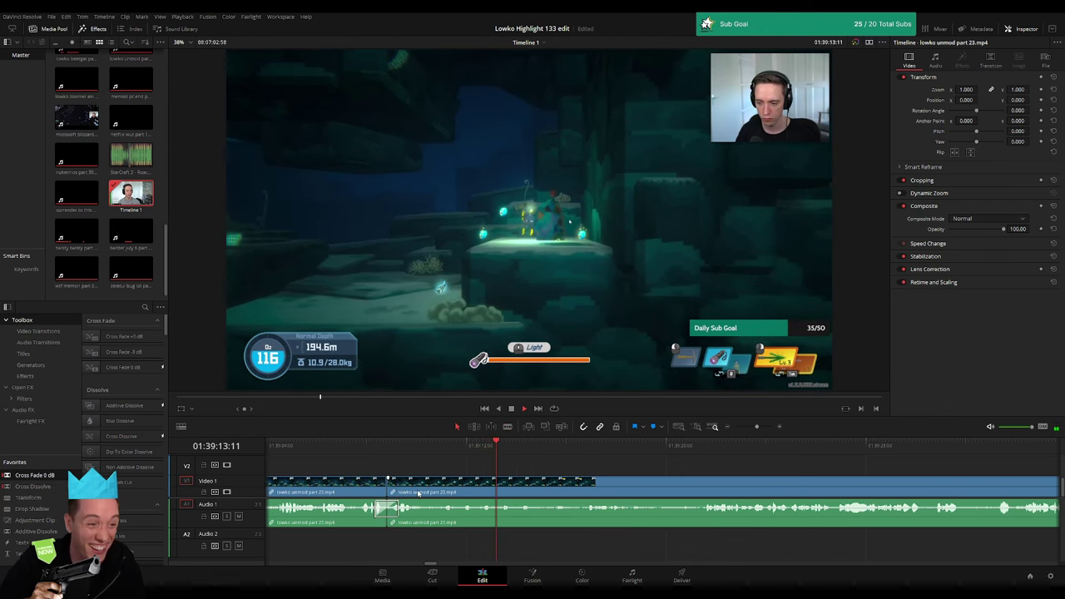
# - Review later footage, then delete the unwanted part before where the good footage starts
pyautogui.click(611, 447)
pyautogui.press('space')
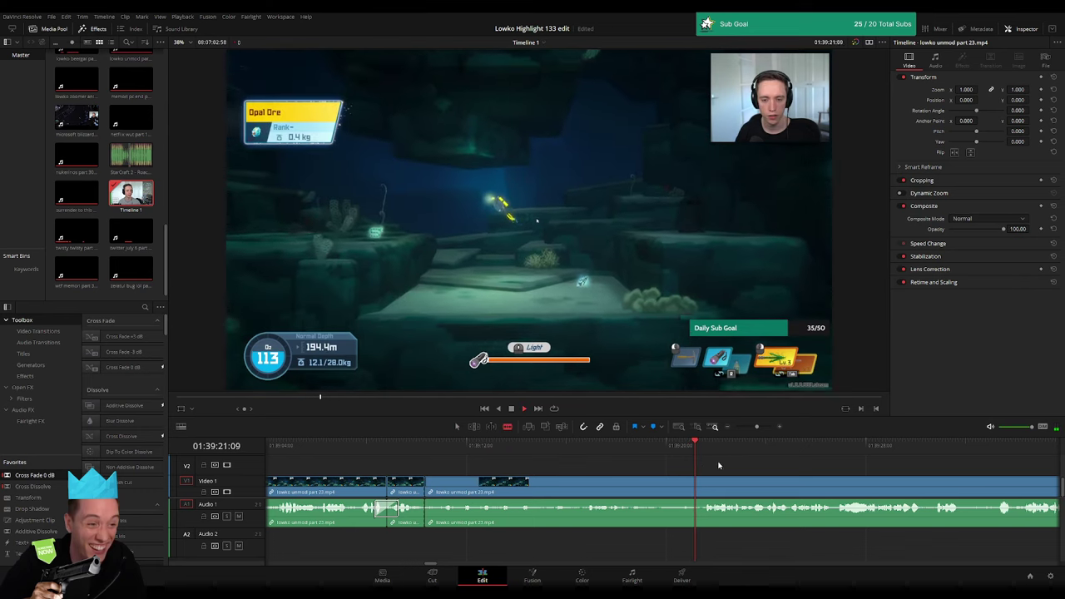
pyautogui.click(457, 447)
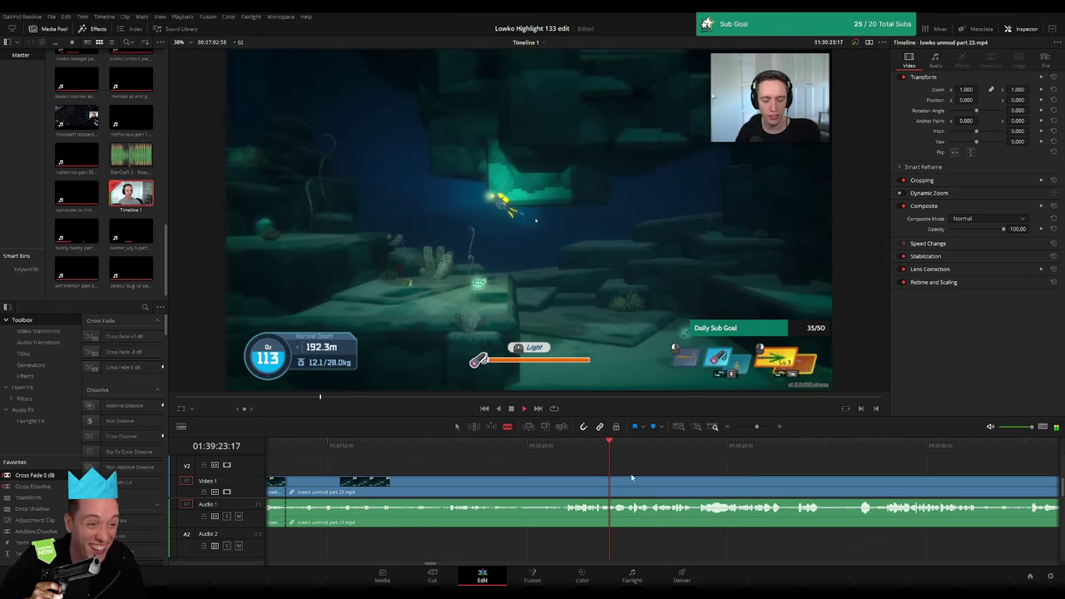
pyautogui.click(563, 487)
pyautogui.click(553, 482)
pyautogui.press('Delete')
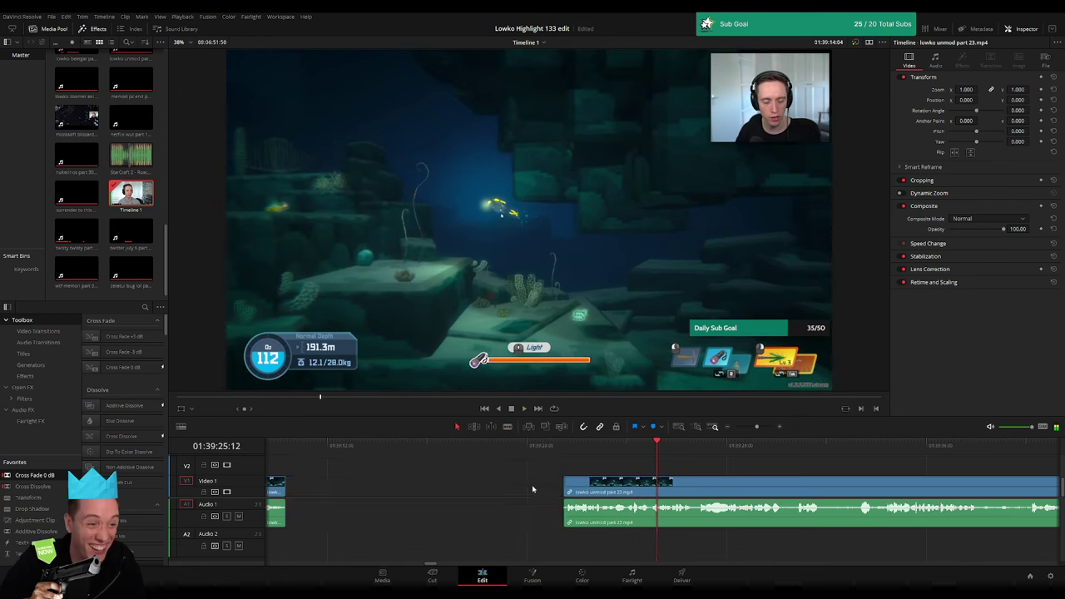
# - Review the trimmed start, then remove a short dull stretch between two splits
pyautogui.click(288, 445)
pyautogui.press('space')
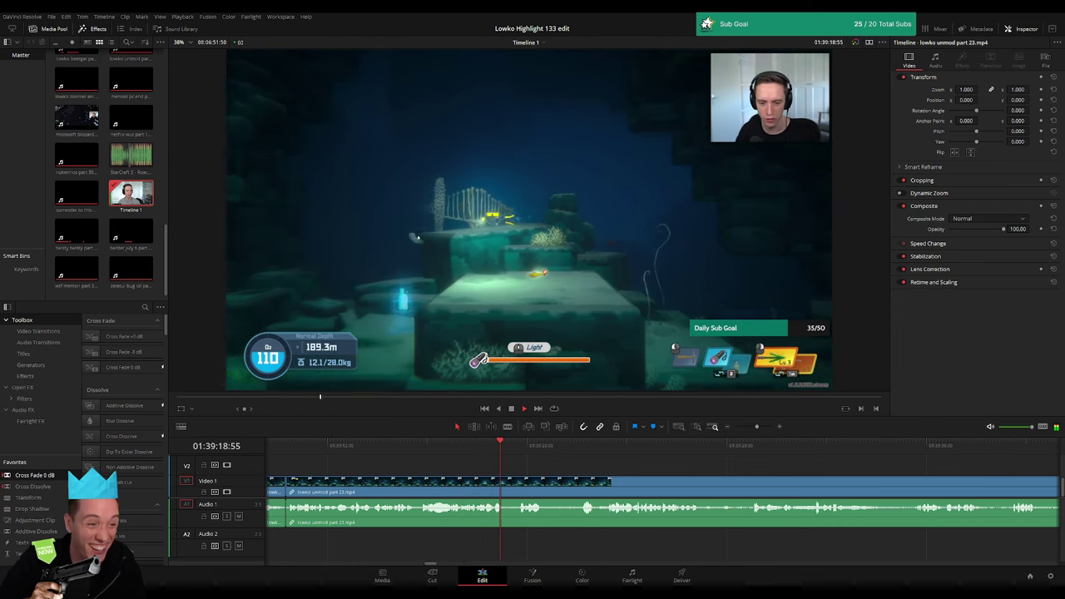
pyautogui.hscroll(5, 610, 472)
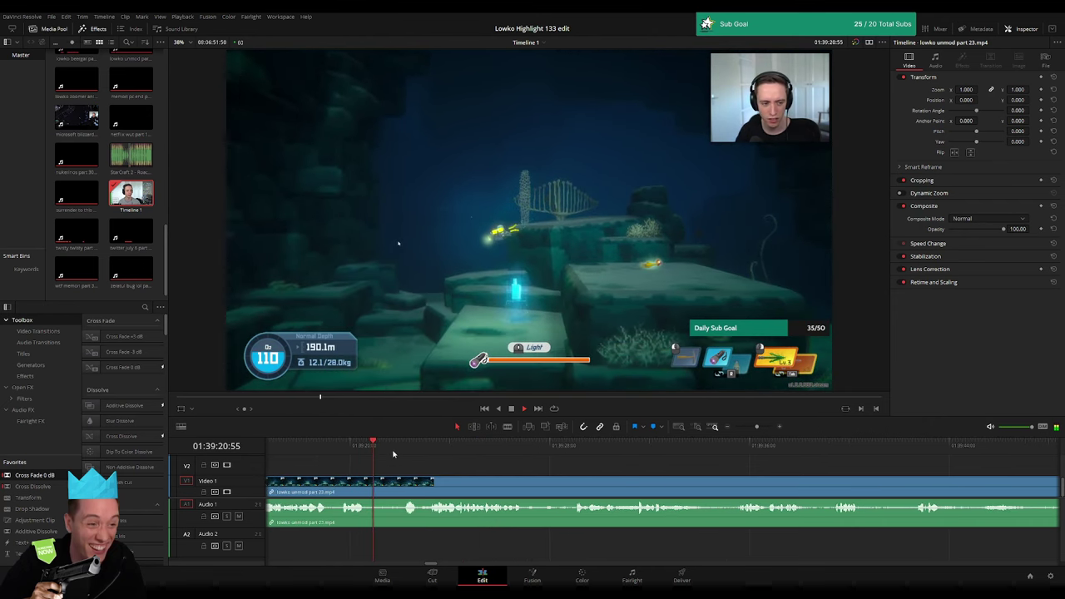
pyautogui.click(371, 493)
pyautogui.click(399, 491)
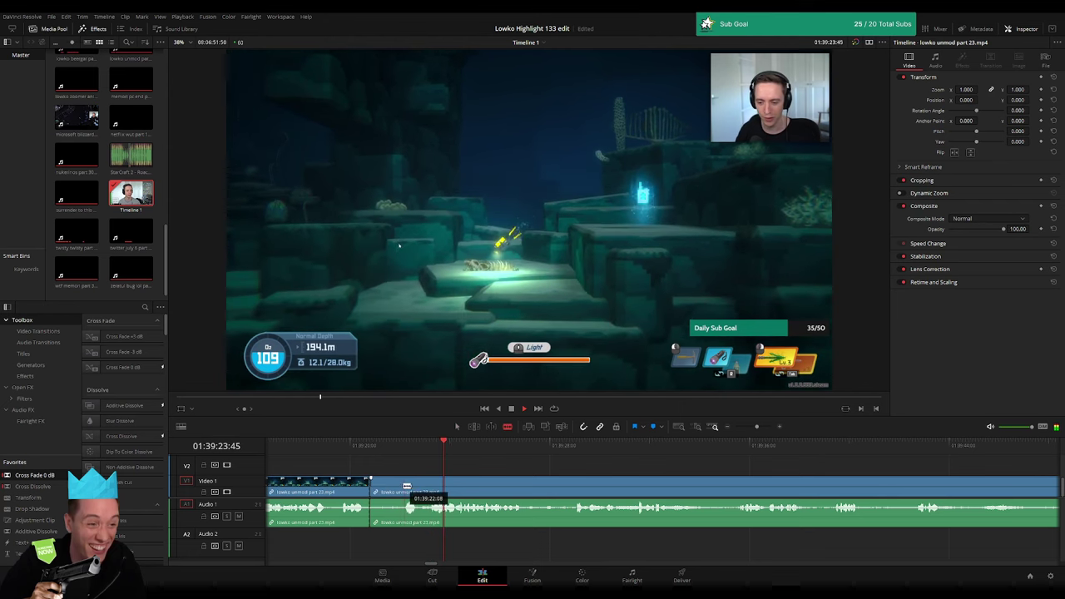
pyautogui.click(384, 491)
pyautogui.press('Delete')
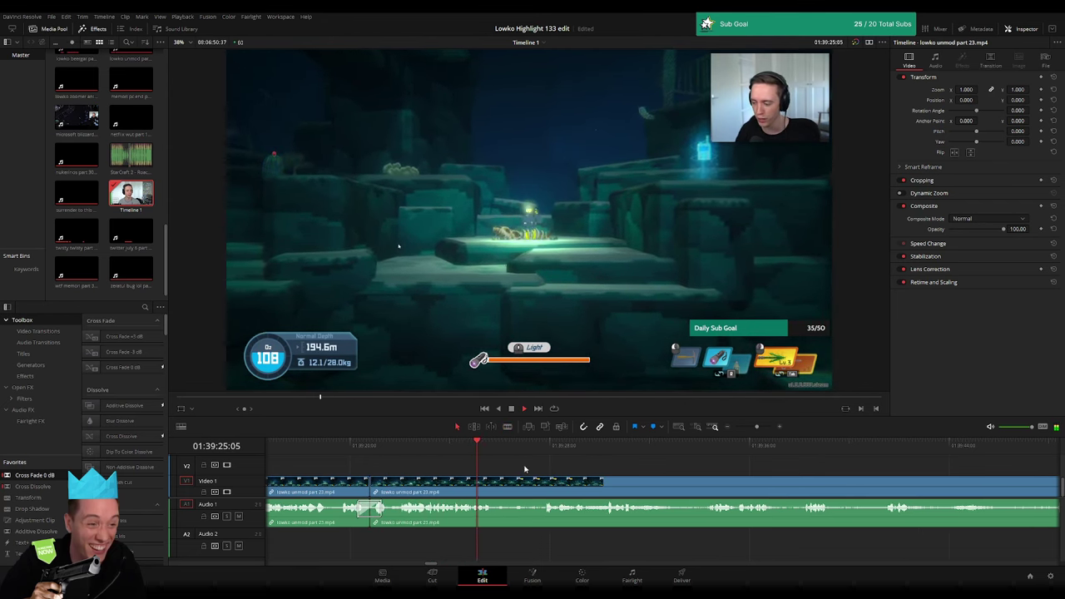
# - Zoom the timeline and ripple-delete the next slow part between two blade cuts
pyautogui.moveTo(751, 428); pyautogui.dragTo(757, 431)
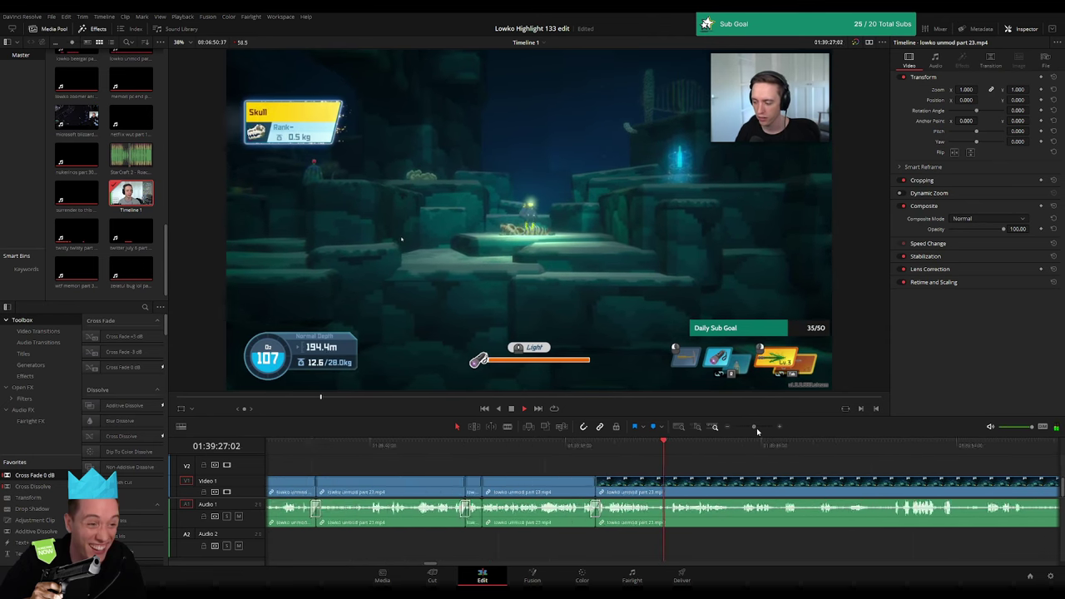
pyautogui.press('b')
pyautogui.click(621, 492)
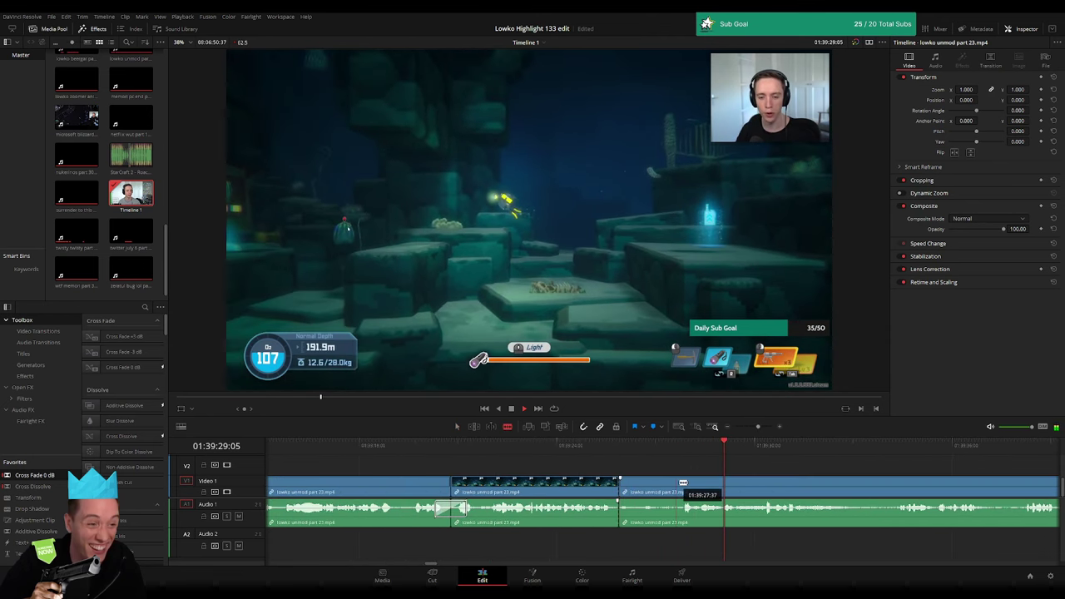
pyautogui.click(682, 491)
pyautogui.press('a')
pyautogui.click(663, 490)
pyautogui.press('Delete')
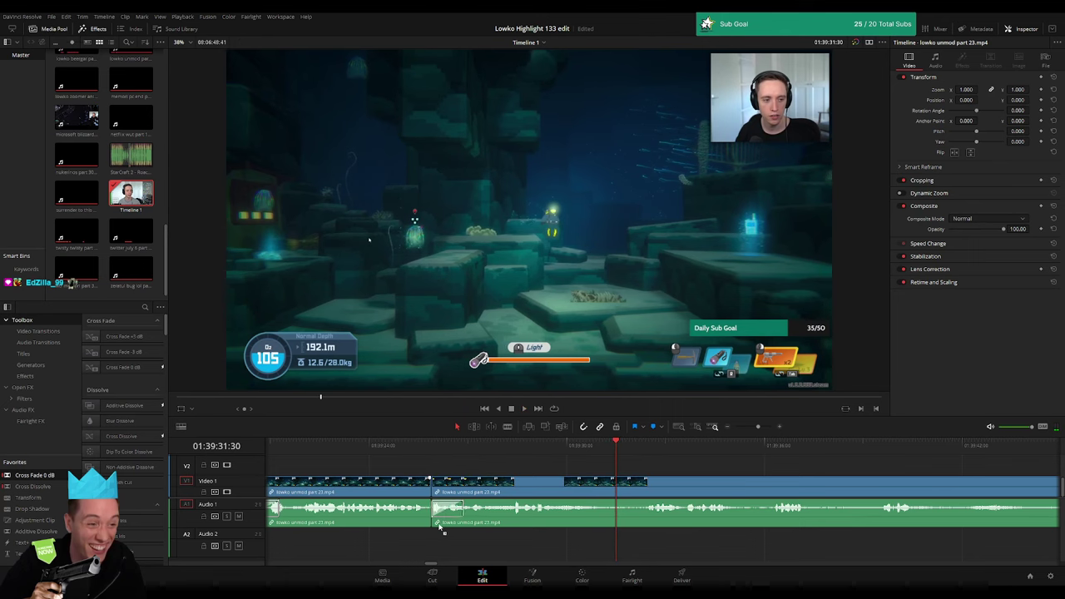
# - Split at the playhead, delete the segment and its gap, and add a Non-Additive Dissolve
pyautogui.click(487, 456)
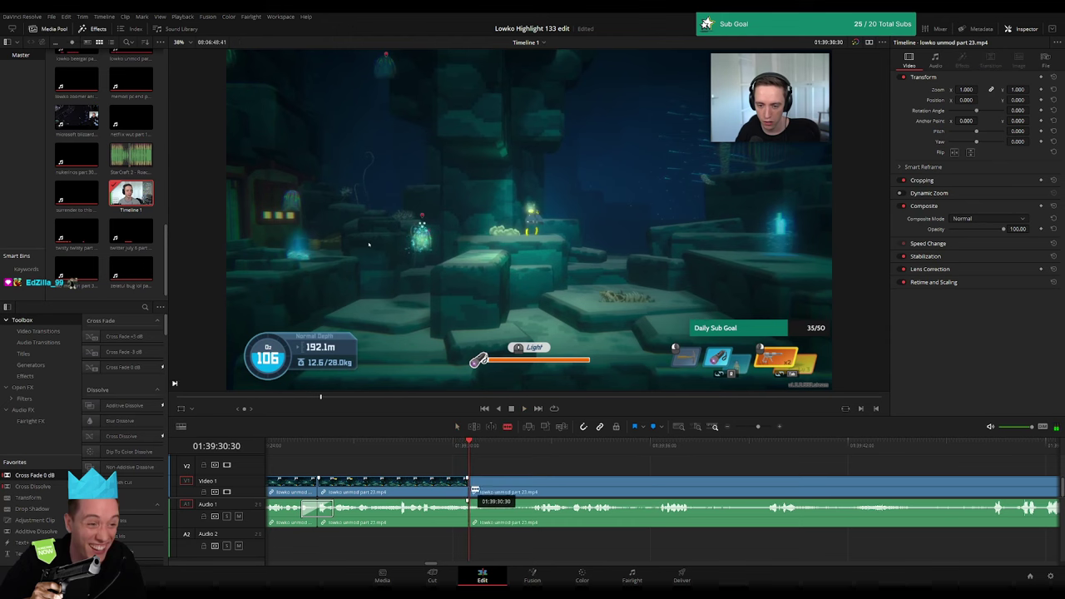
pyautogui.hotkey('ctrl', 'b')
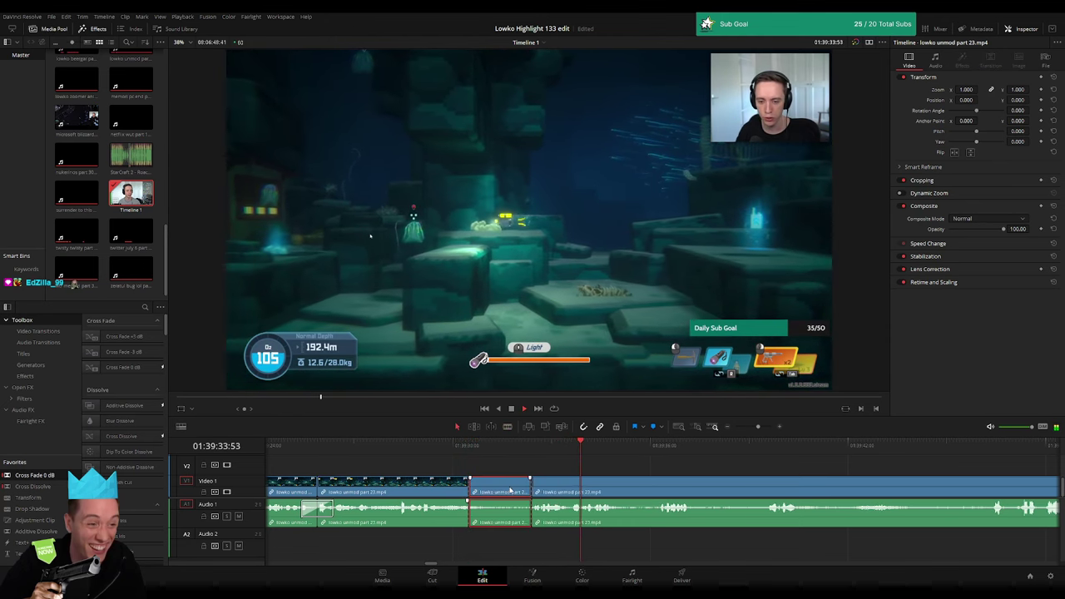
pyautogui.click(510, 490)
pyautogui.press('BackSpace')
pyautogui.click(510, 490)
pyautogui.press('BackSpace')
pyautogui.moveTo(108, 466); pyautogui.dragTo(472, 521)
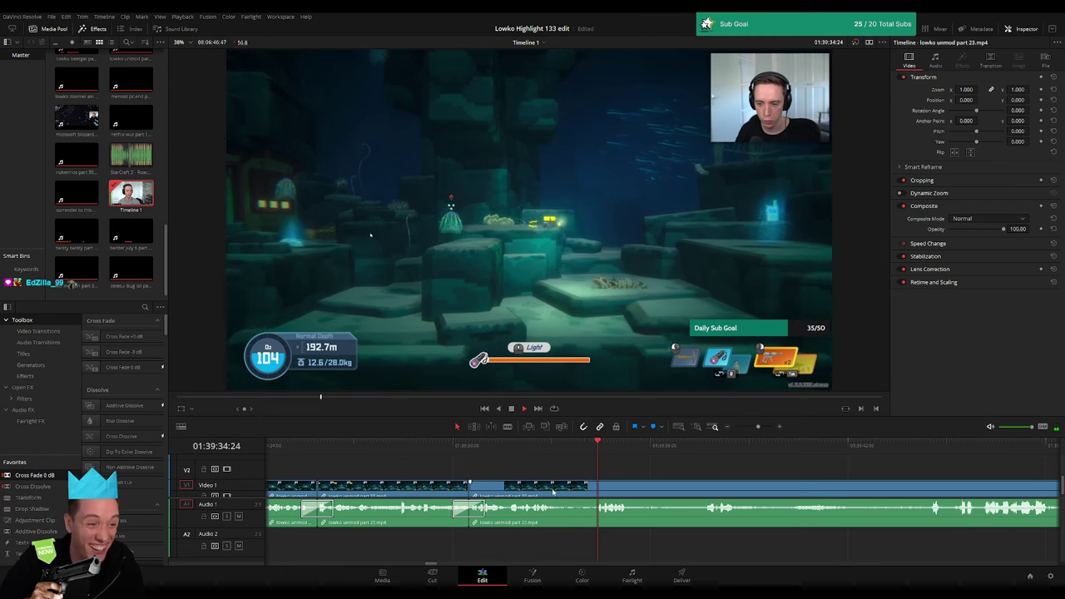
# - Split the clip again and delete the following dull segment, closing the gap
pyautogui.press('b')
pyautogui.click(558, 489)
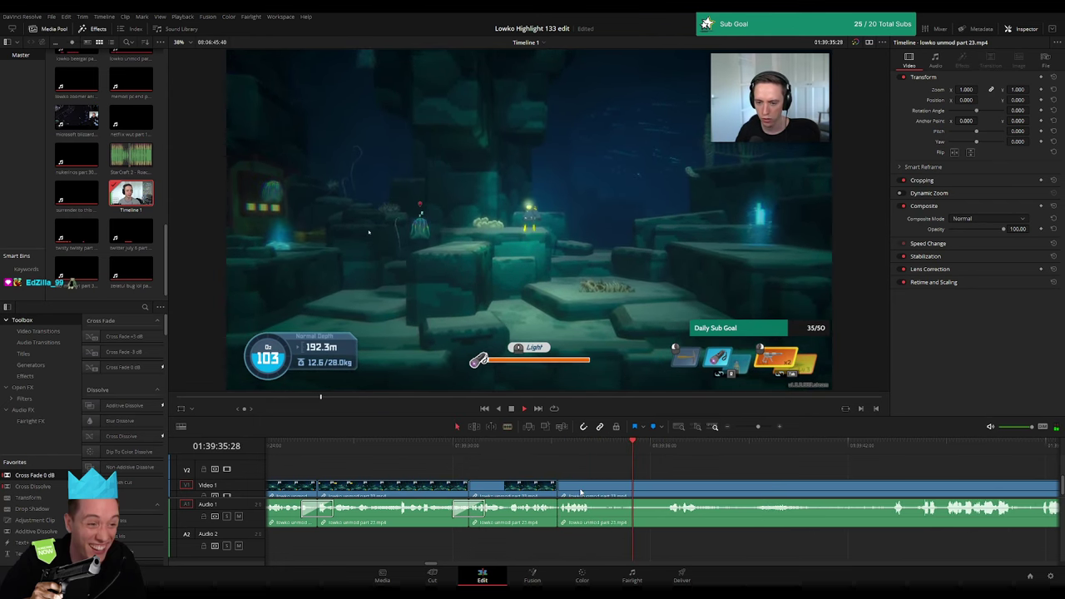
pyautogui.press('space')
pyautogui.hotkey('shift', 't')
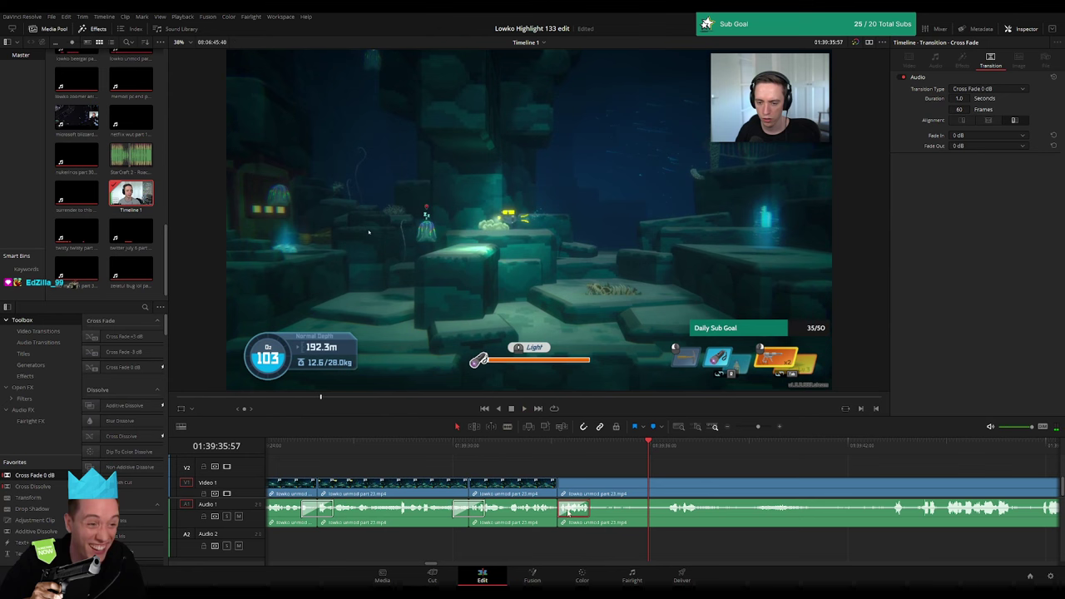
pyautogui.hscroll(-2, 571, 514)
pyautogui.press('space')
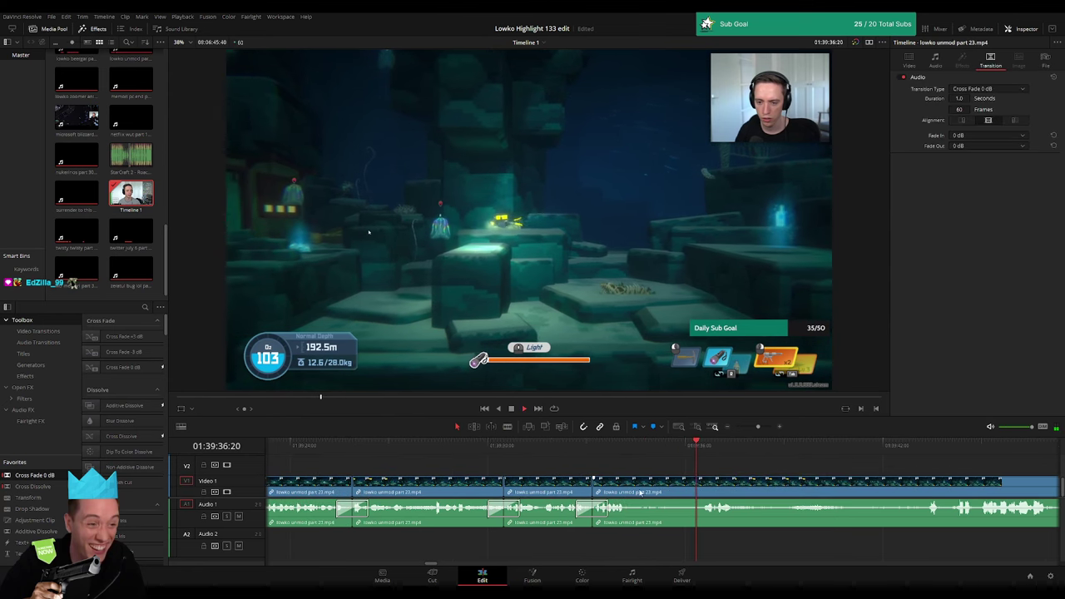
pyautogui.click(689, 492)
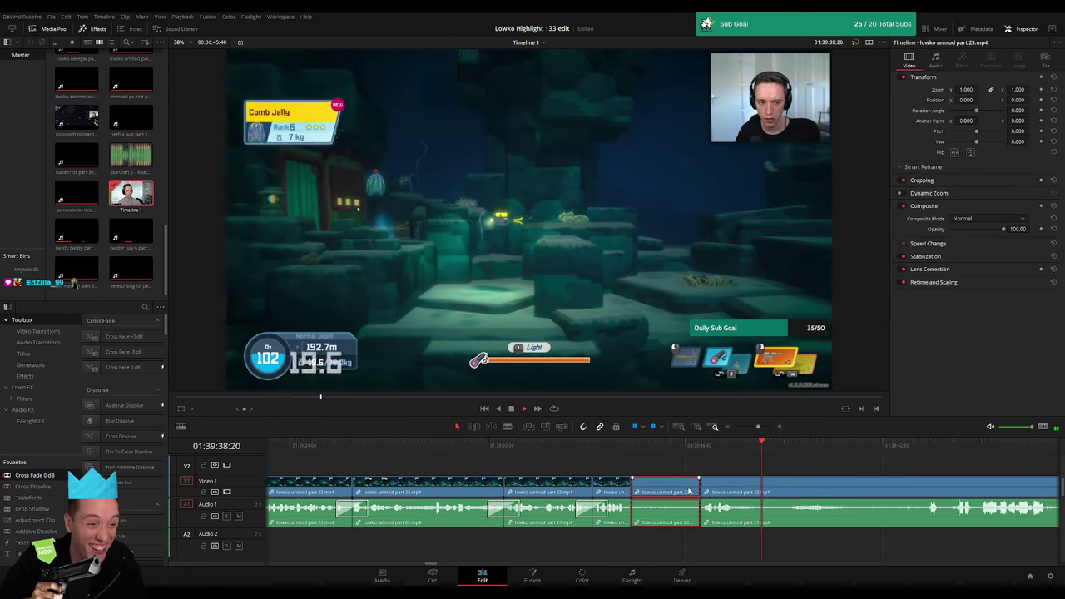
pyautogui.press('BackSpace')
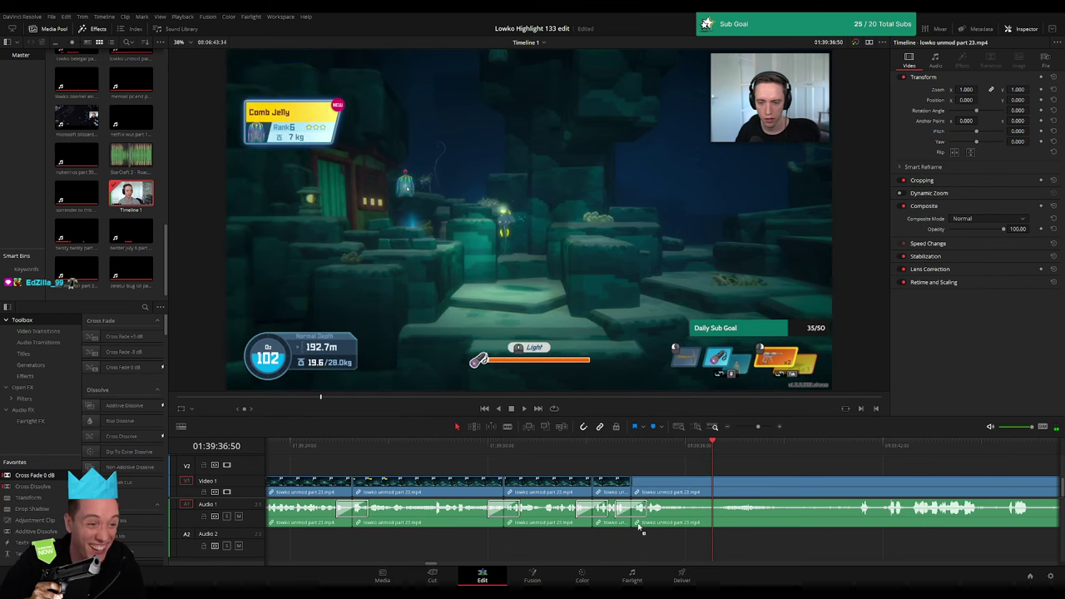
# - Blade around a long slow segment further along and ripple-delete it
pyautogui.hscroll(5, 639, 524)
pyautogui.press('b')
pyautogui.click(484, 499)
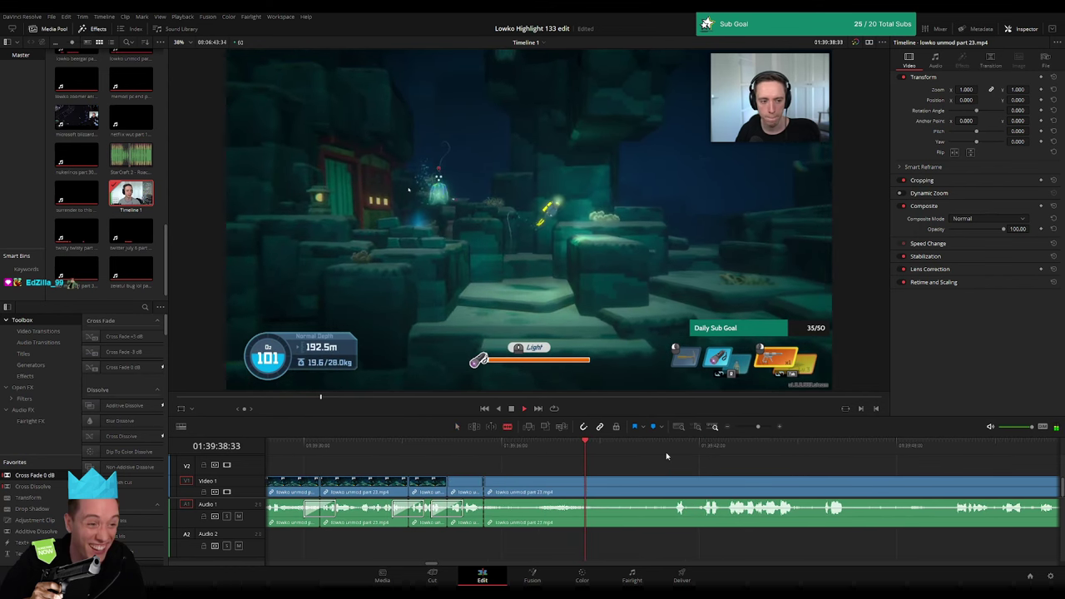
pyautogui.click(671, 447)
pyautogui.click(672, 485)
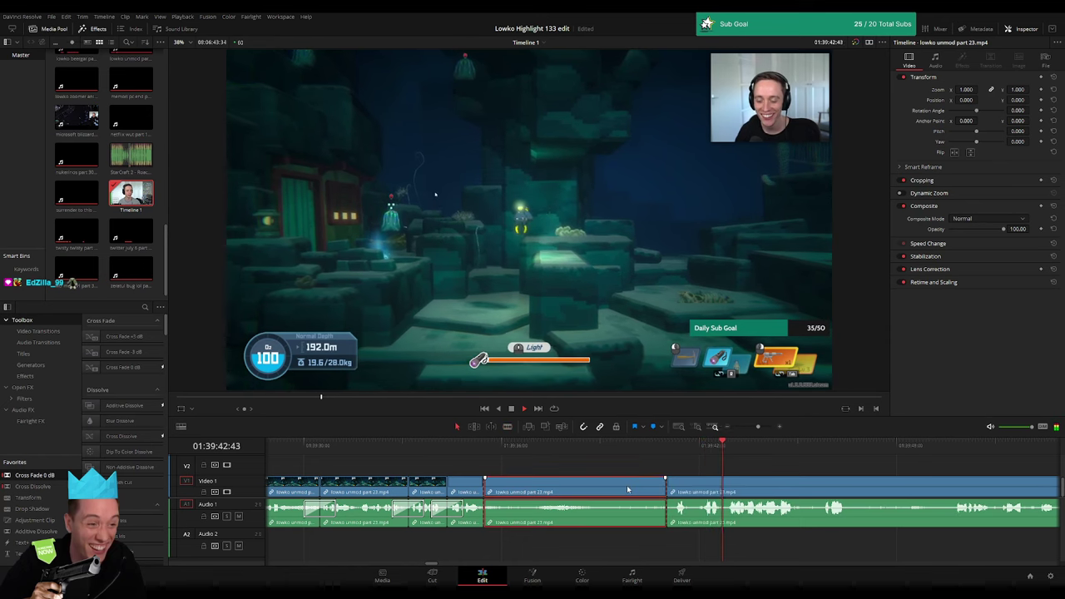
pyautogui.press('a')
pyautogui.click(626, 485)
pyautogui.press('BackSpace')
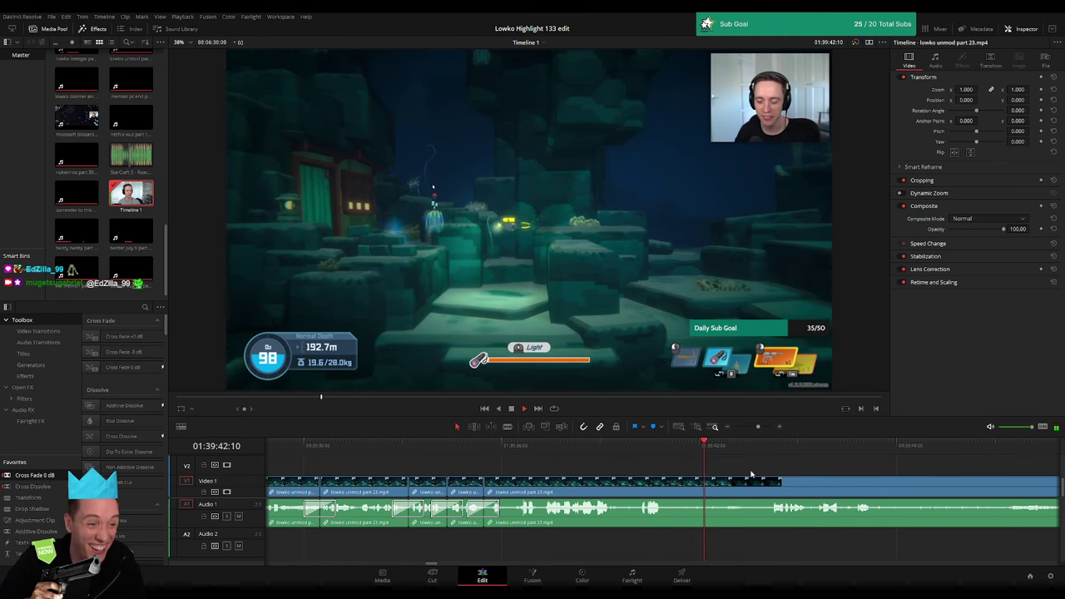
# - Preview later diving footage and remove the unwanted section
pyautogui.hscroll(3, 513, 495)
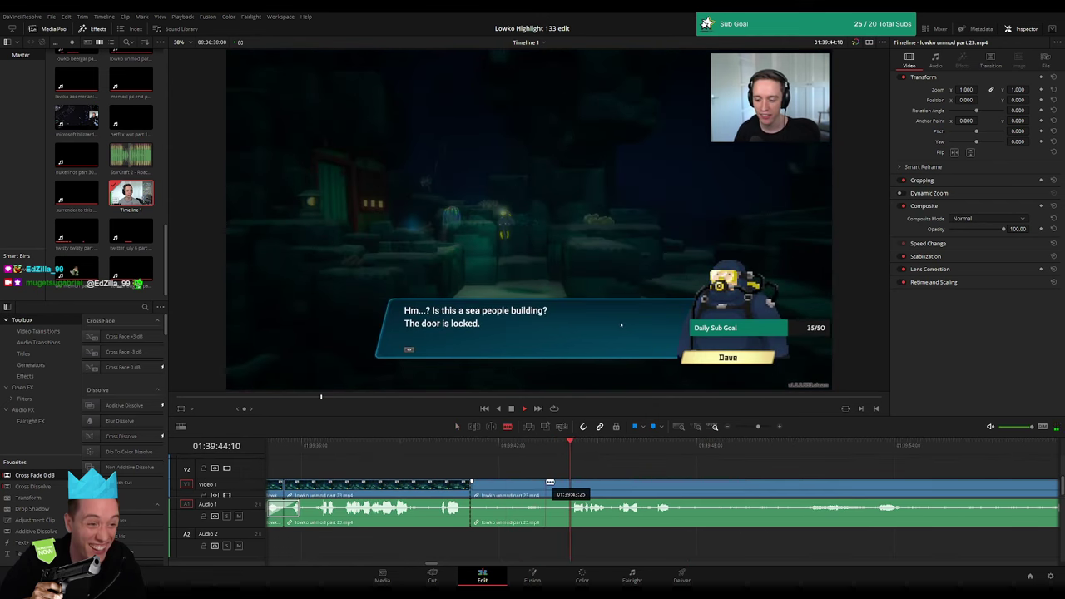
pyautogui.moveTo(583, 456); pyautogui.dragTo(761, 456)
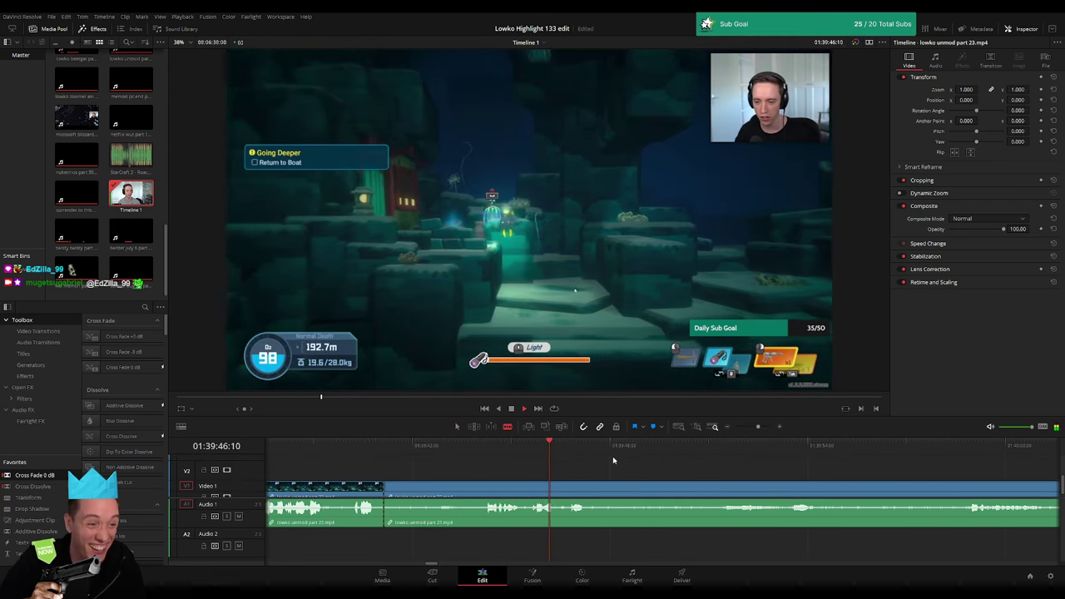
pyautogui.press('space')
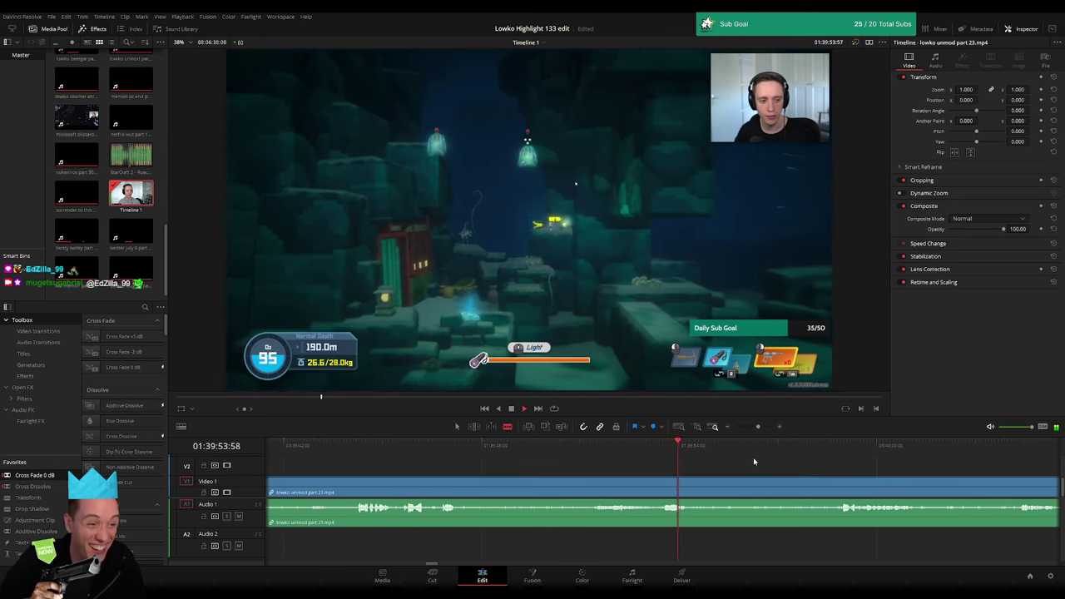
pyautogui.click(666, 488)
pyautogui.press('a')
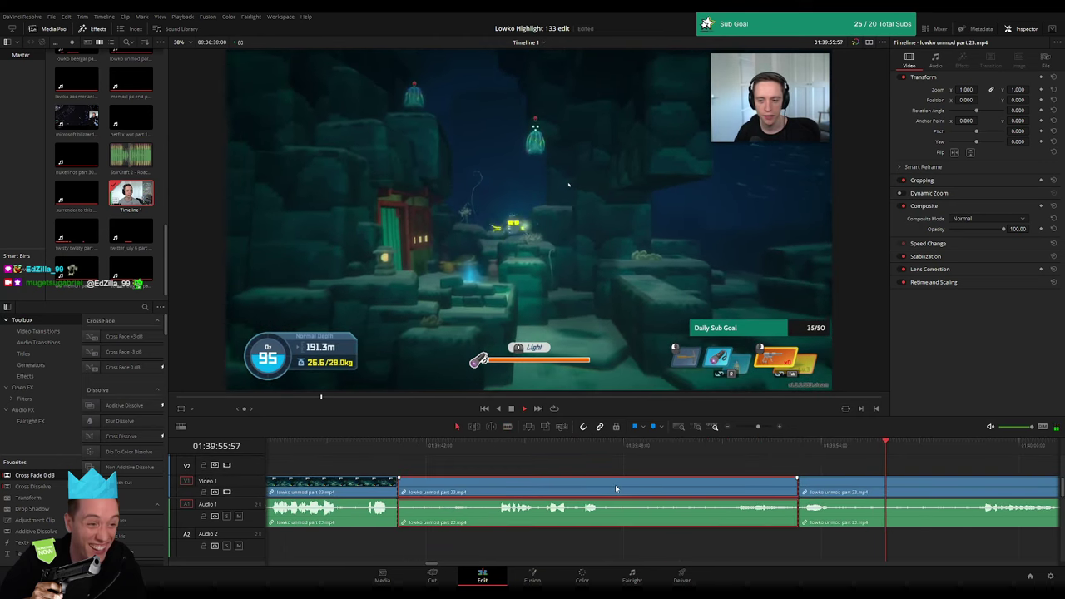
pyautogui.press('Delete')
pyautogui.press('Delete')
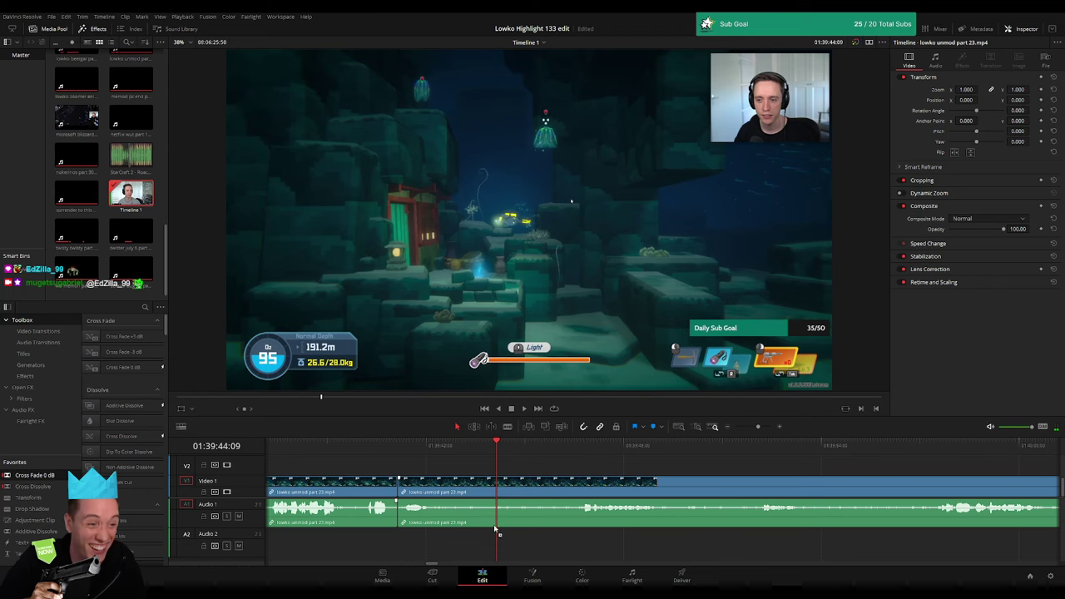
pyautogui.press('space')
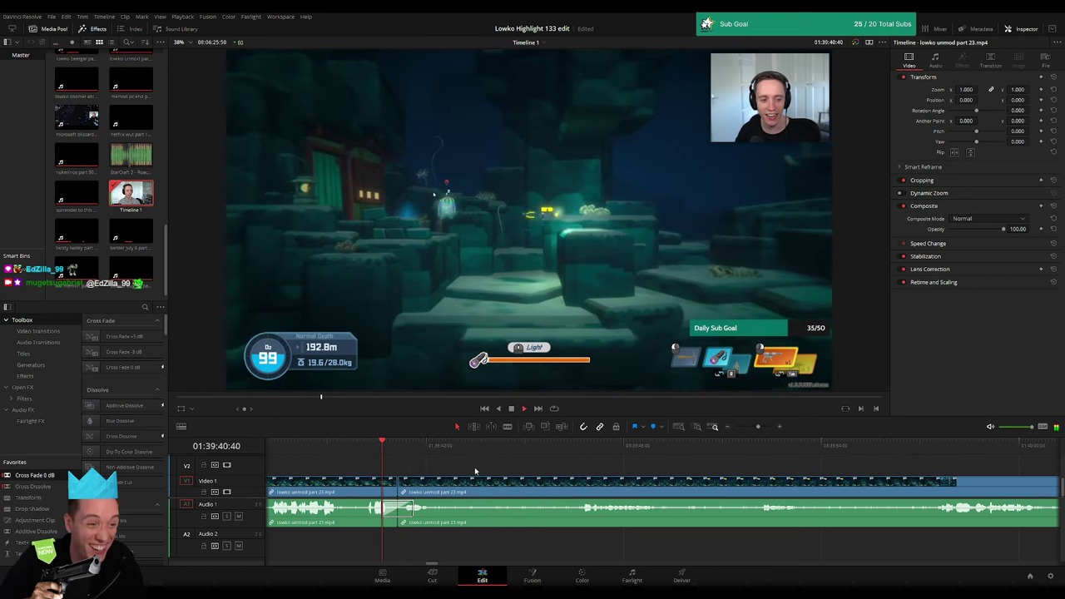
# - Split the diving clip at two chosen moments while rewatching the section
pyautogui.press('b')
pyautogui.click(439, 486)
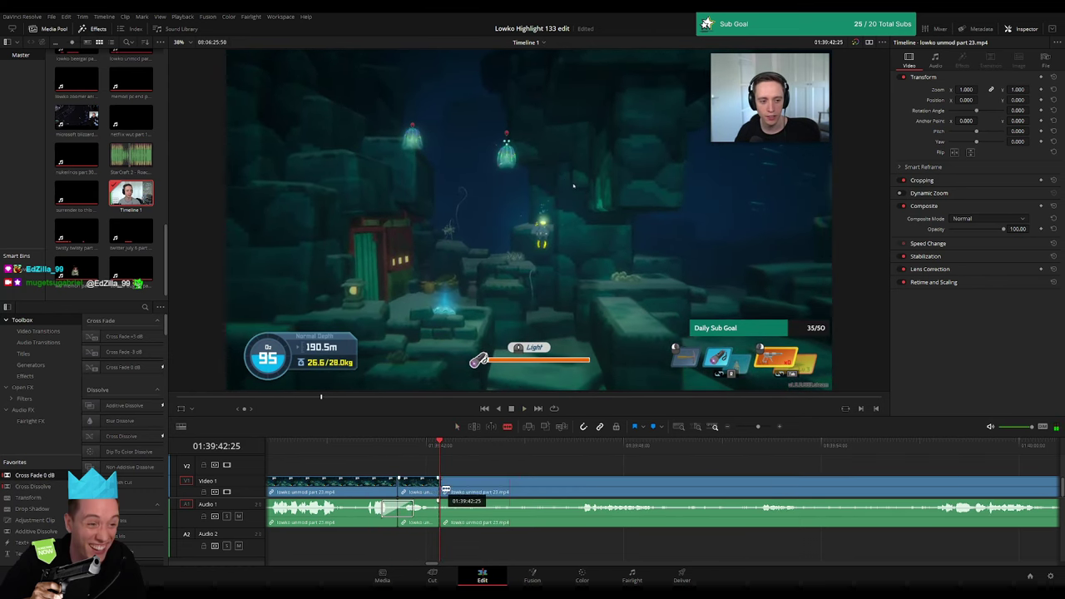
pyautogui.press('a')
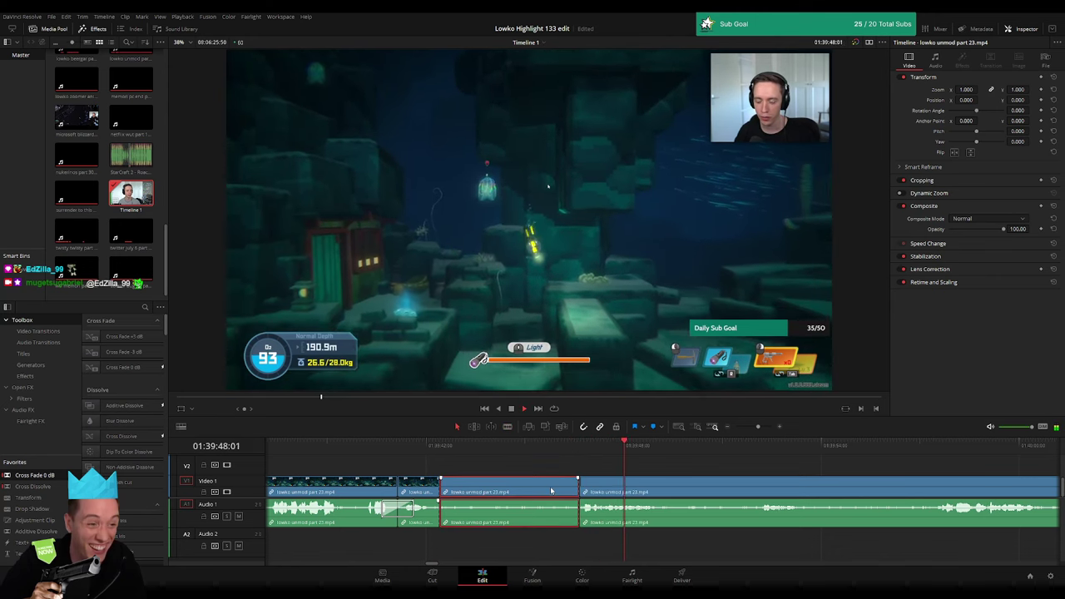
pyautogui.click(504, 445)
pyautogui.press('space')
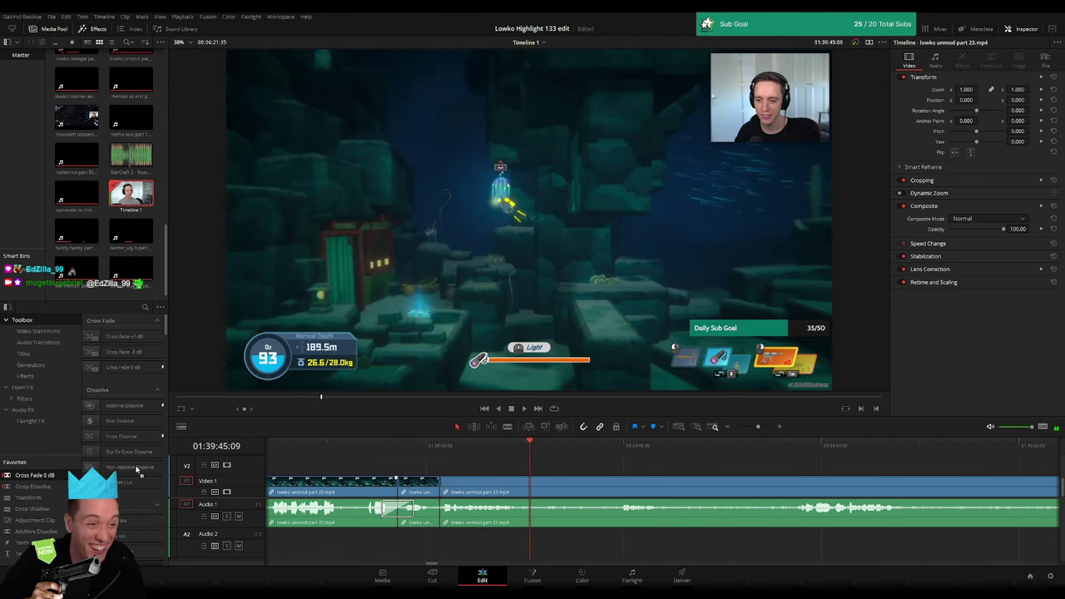
pyautogui.press('b')
pyautogui.click(528, 489)
pyautogui.press('space')
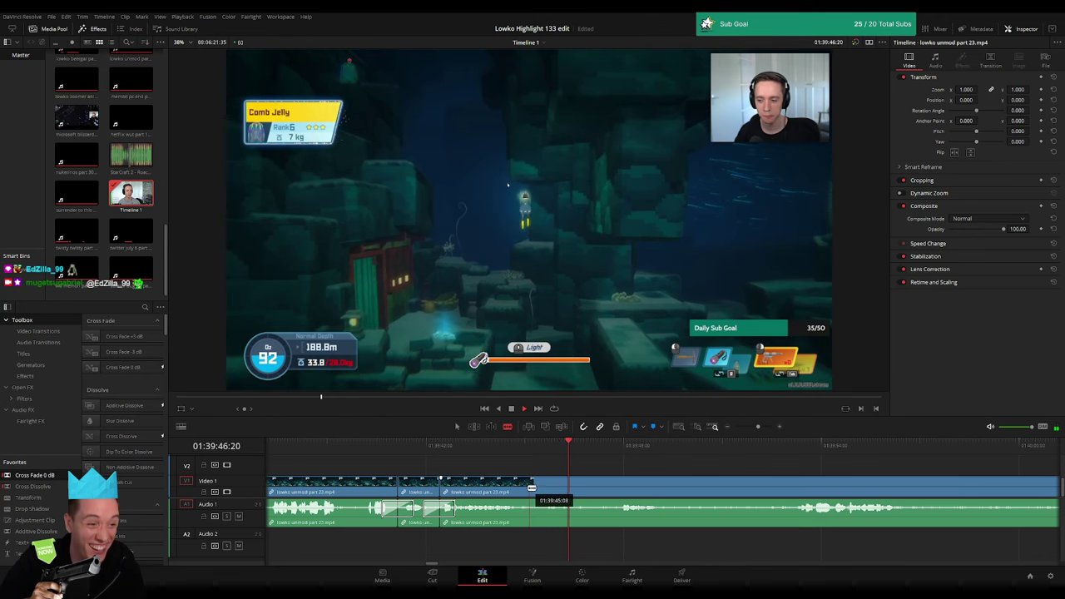
# - Add another split, shift that cut slightly earlier, and preview the short remaining piece
pyautogui.click(619, 490)
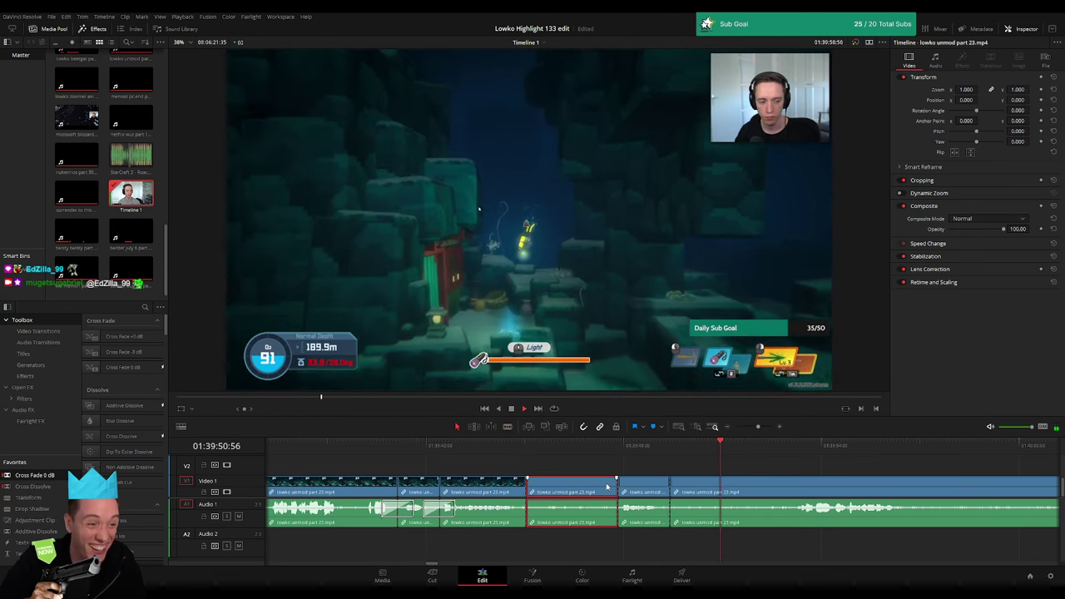
pyautogui.press('space')
pyautogui.press('a')
pyautogui.moveTo(620, 486); pyautogui.dragTo(578, 487)
pyautogui.press('space')
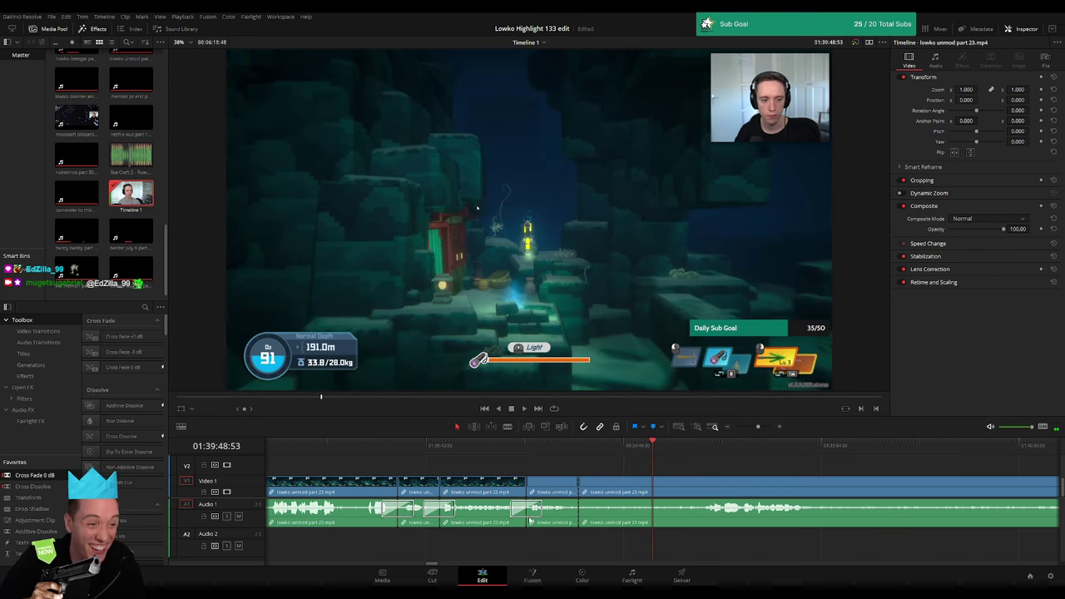
pyautogui.press('space')
pyautogui.hscroll(3, 622, 472)
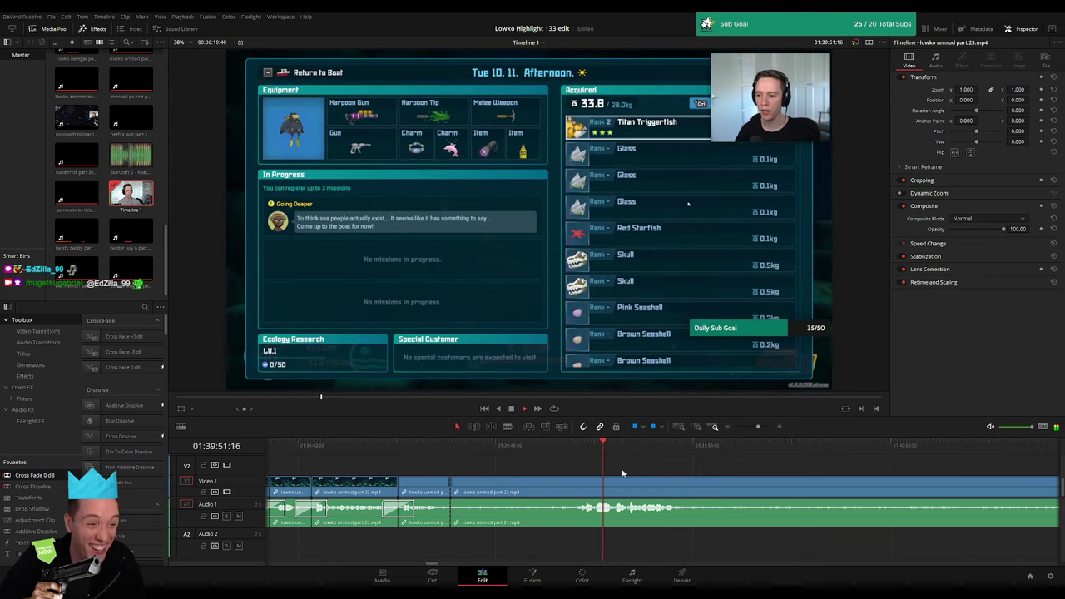
# - Zoom in on the inventory-screen footage and delete the selected clip, closing the gap
pyautogui.click(676, 447)
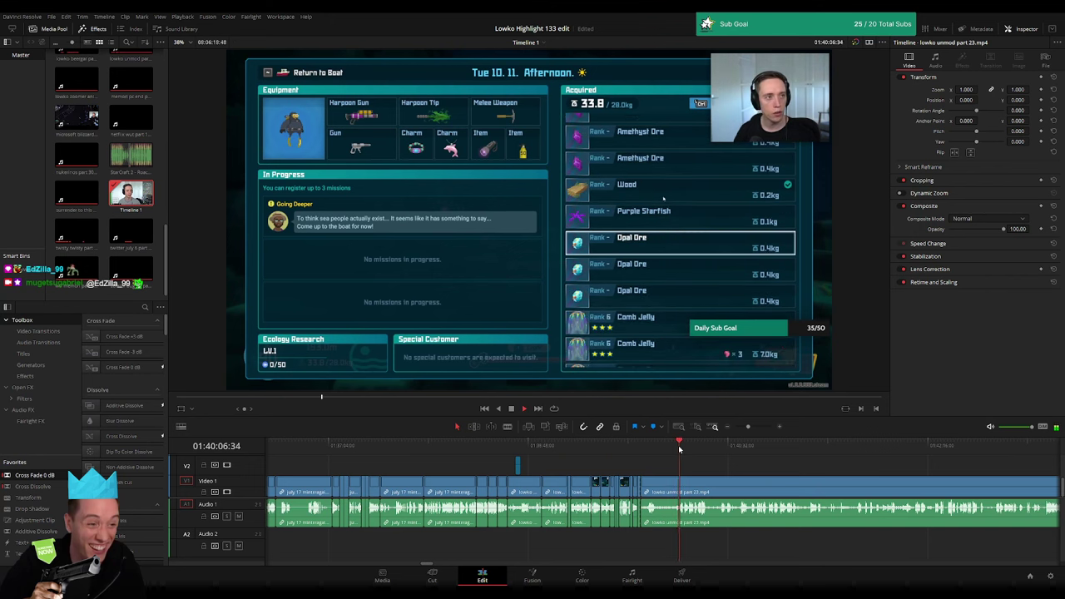
pyautogui.moveTo(749, 433); pyautogui.dragTo(754, 431)
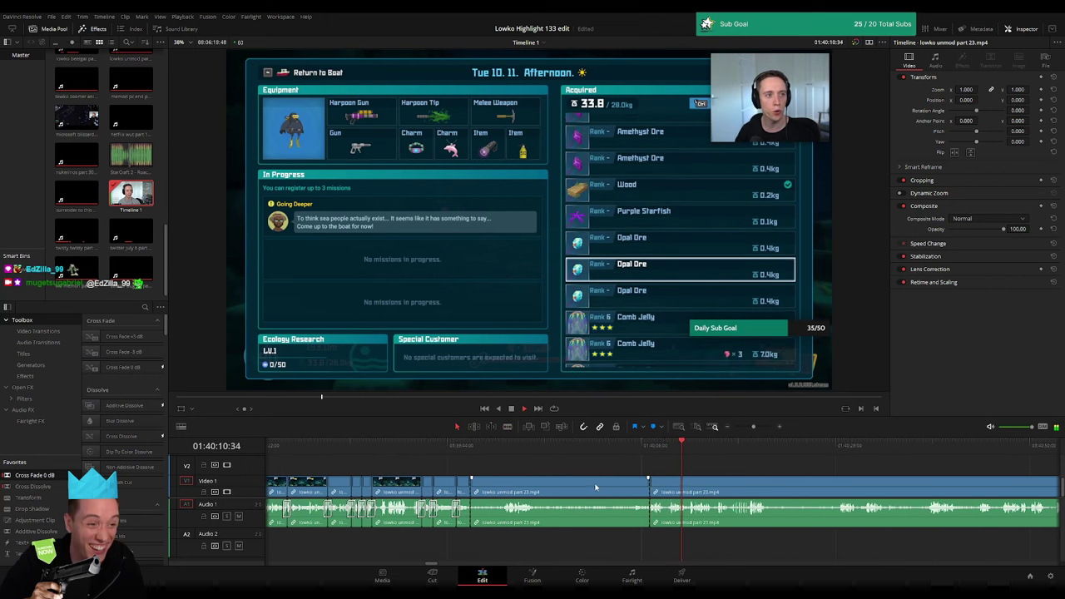
pyautogui.press('Delete')
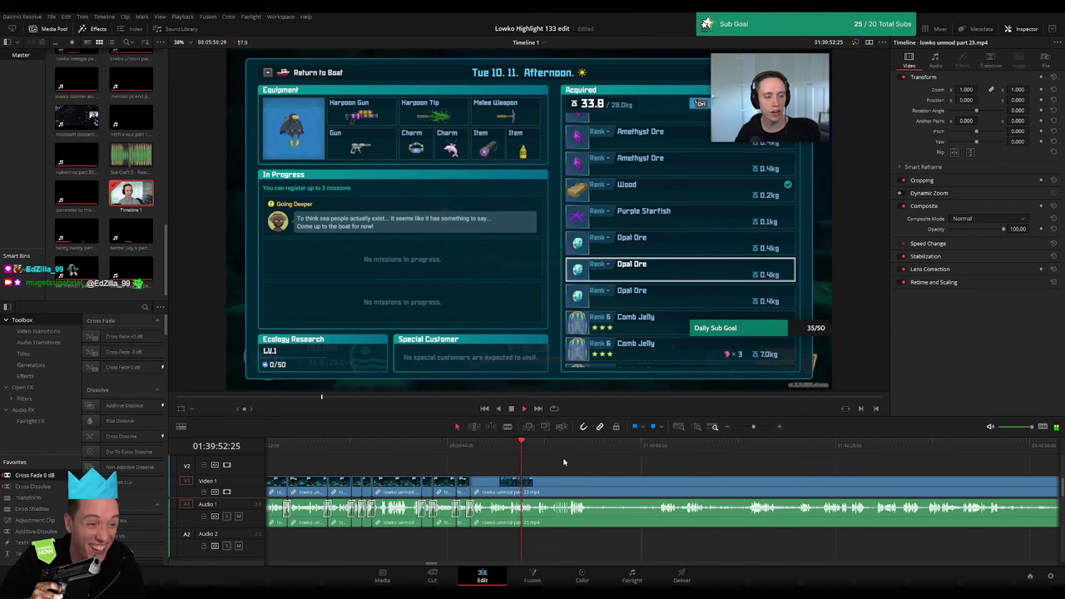
pyautogui.scroll(-1, 574, 469)
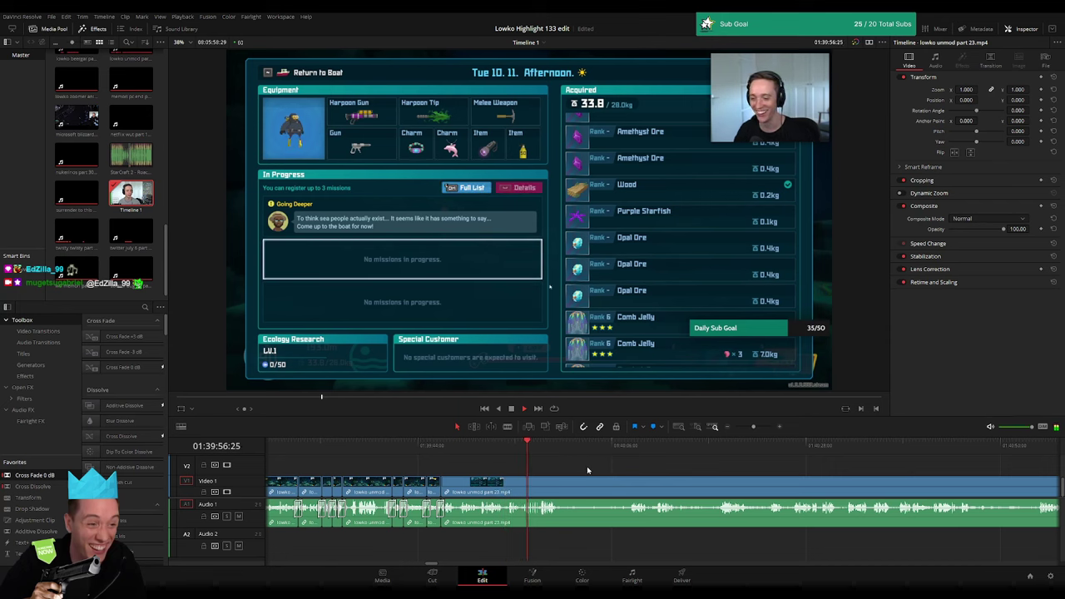
pyautogui.hscroll(1, 574, 468)
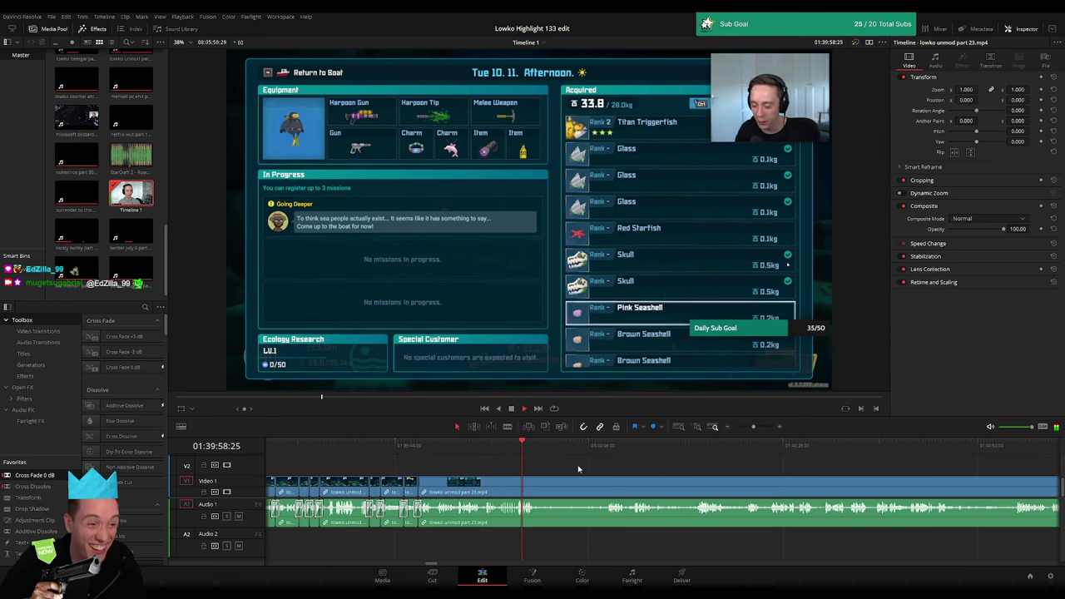
# - Blade at the start of the menu footage and delete the menu section up to its end
pyautogui.press('b')
pyautogui.click(538, 486)
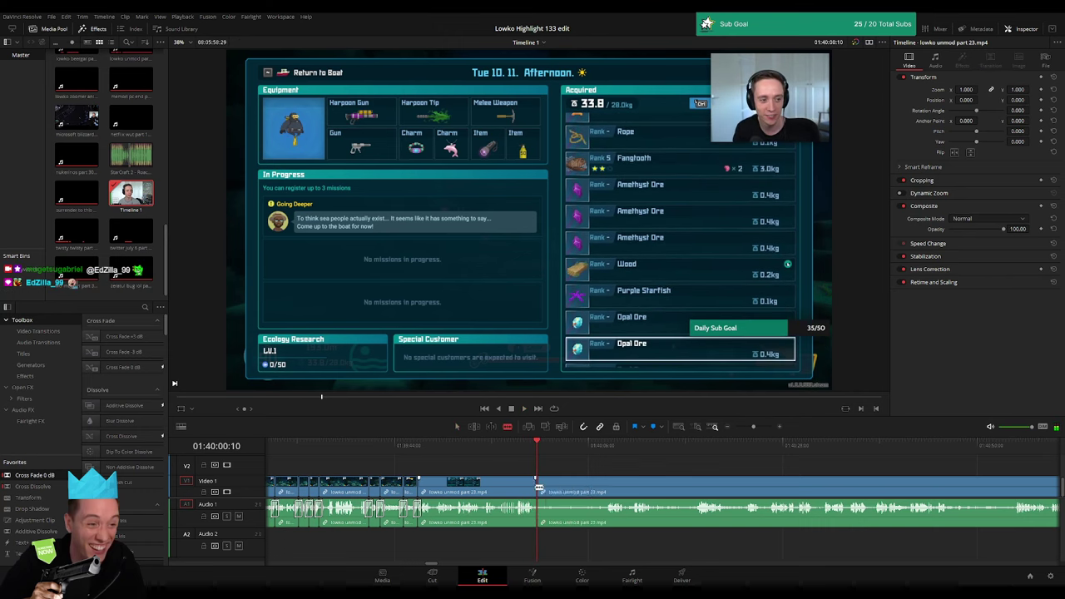
pyautogui.click(607, 454)
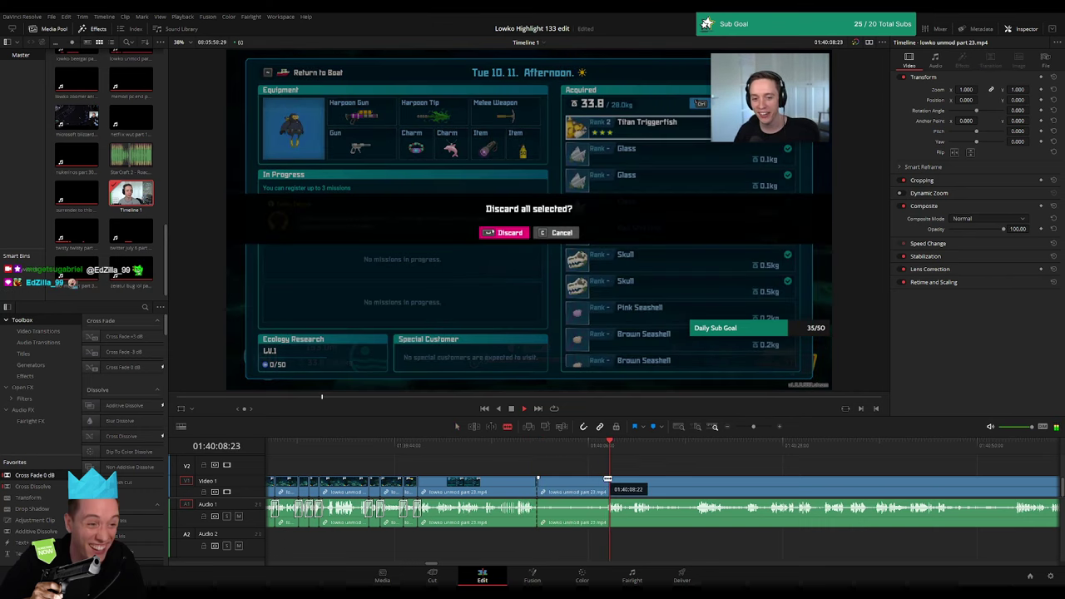
pyautogui.press('Delete')
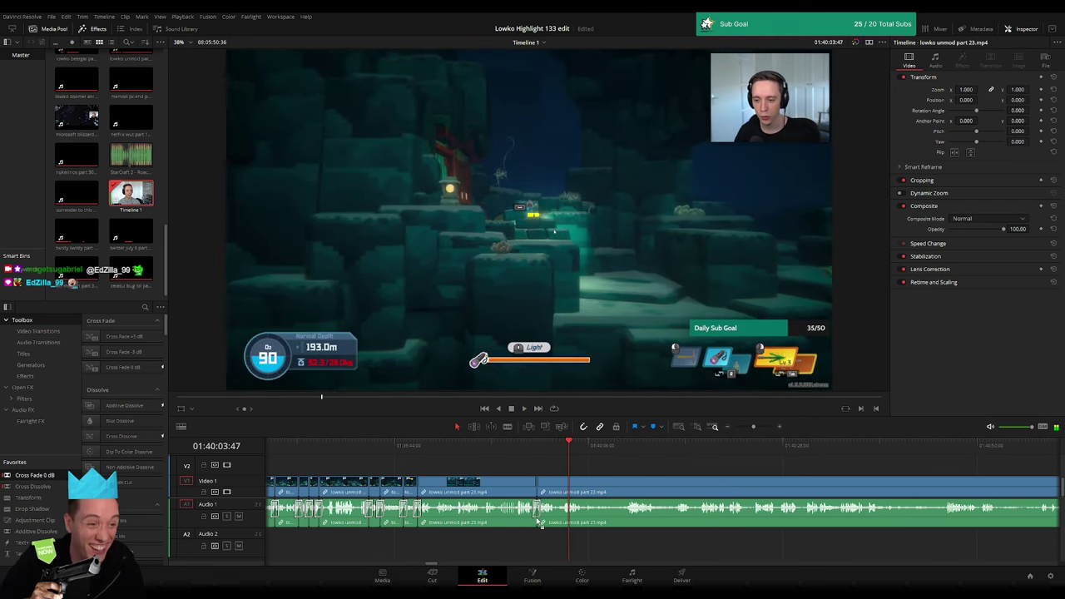
pyautogui.hscroll(3, 619, 480)
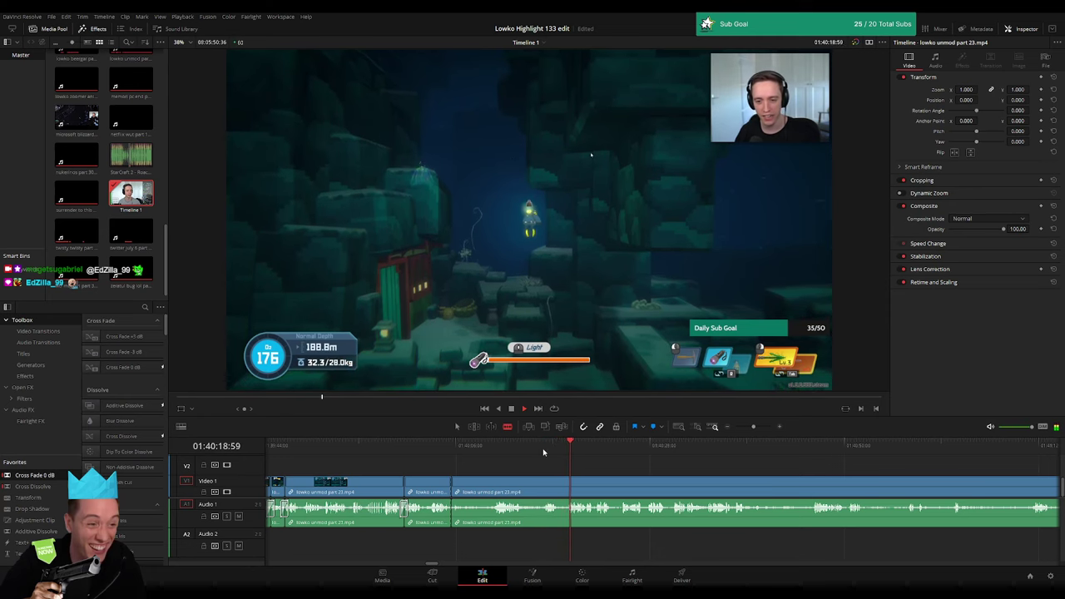
# - Cut the end-screen piece and a short diving piece from the part 23 footage, closing both gaps
pyautogui.click(565, 491)
pyautogui.press('Delete')
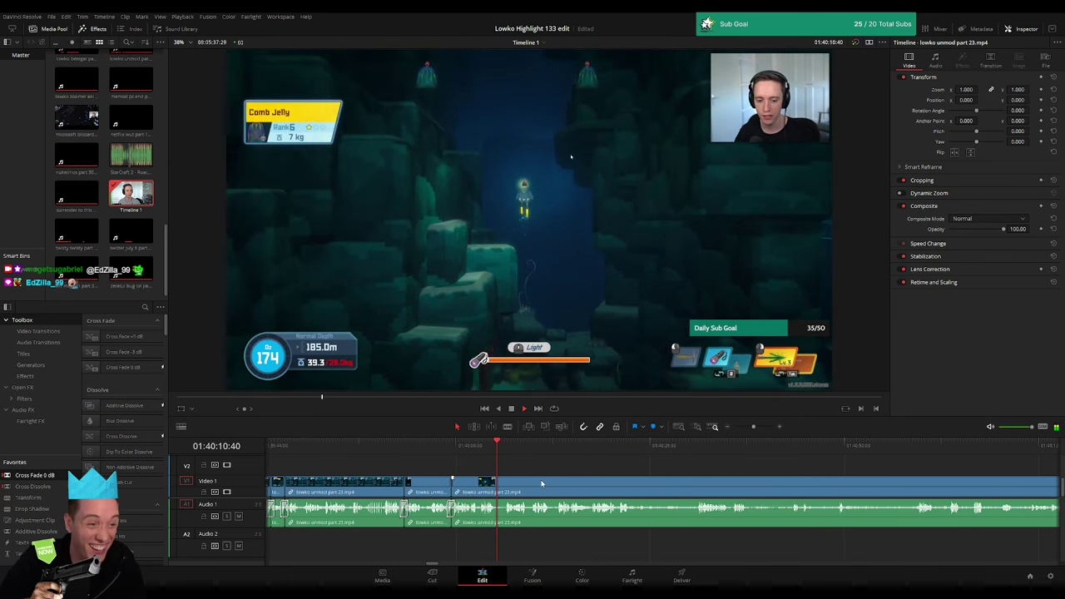
pyautogui.press('b')
pyautogui.click(499, 485)
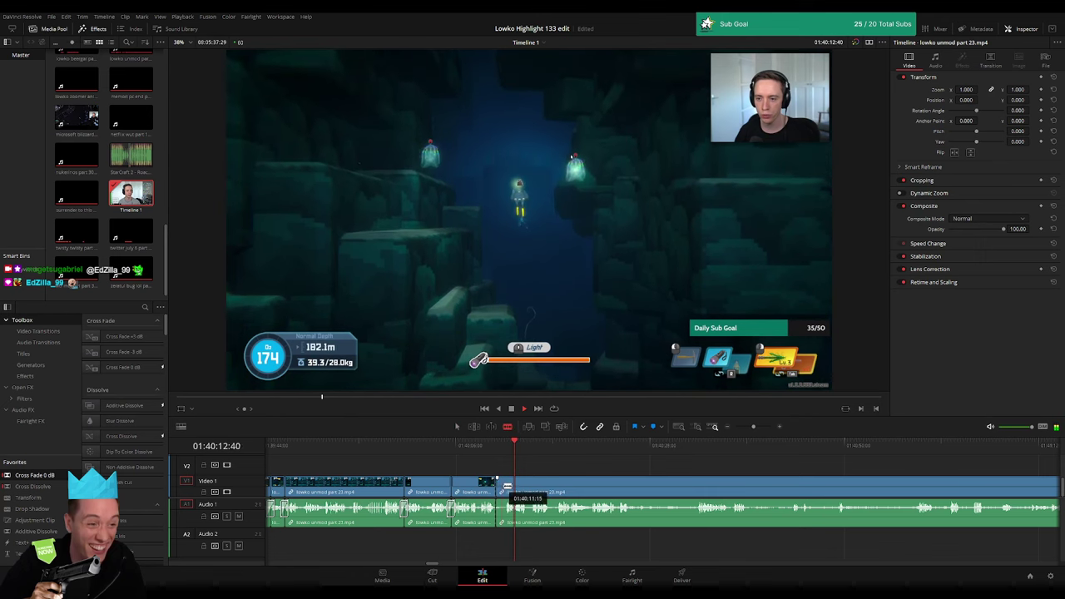
pyautogui.press('a')
pyautogui.press('Delete')
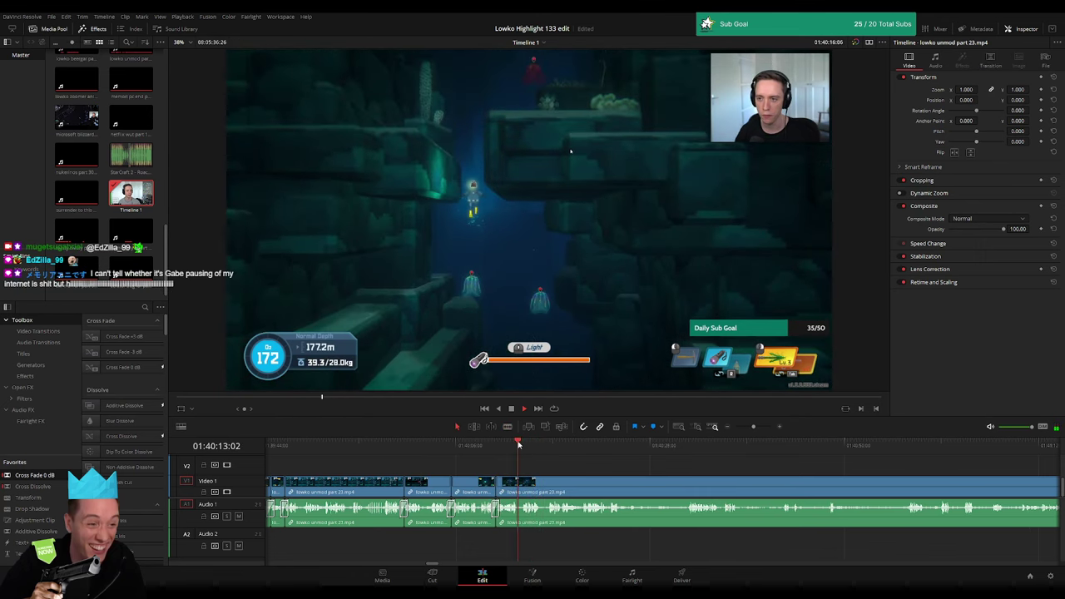
# - Scrub the diving footage to find the next cut point and split the clip there
pyautogui.click(442, 471)
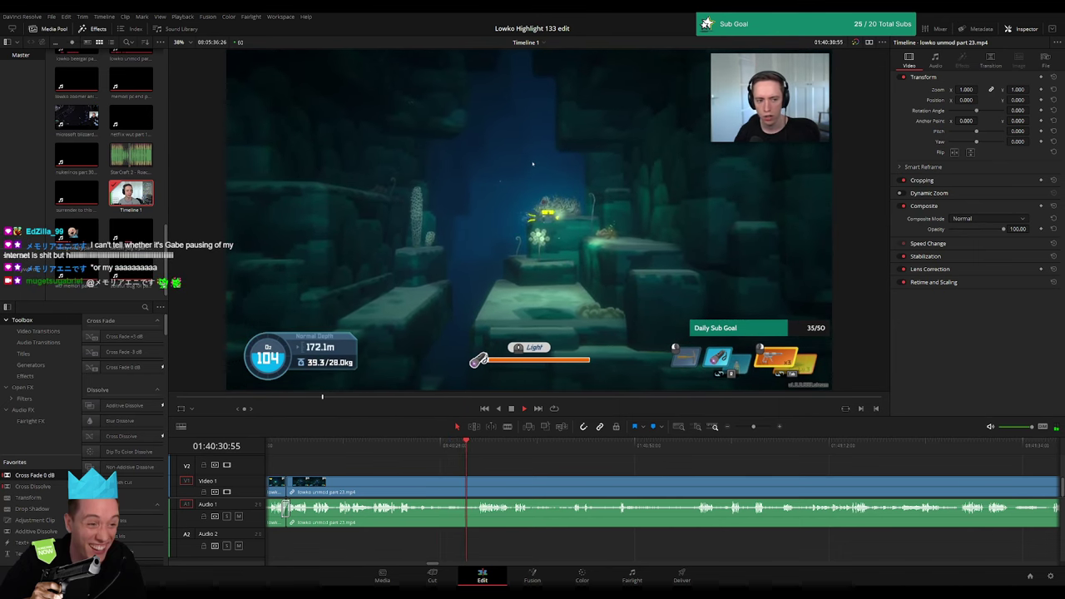
pyautogui.moveTo(408, 455); pyautogui.dragTo(350, 448)
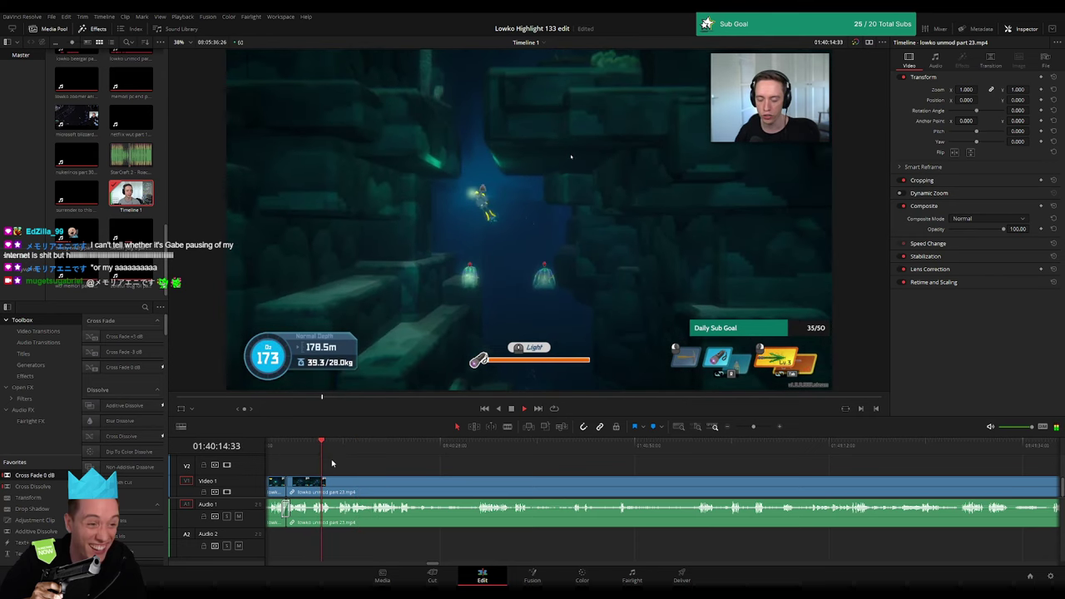
pyautogui.moveTo(347, 451); pyautogui.dragTo(325, 449)
pyautogui.hotkey('ctrl', 'b')
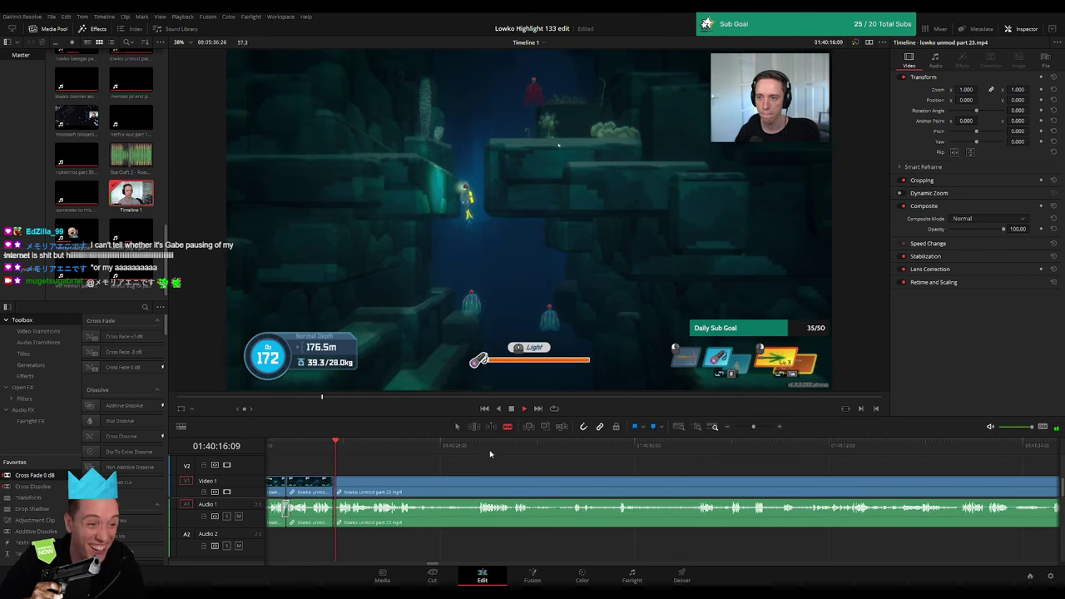
pyautogui.click(694, 453)
pyautogui.click(572, 446)
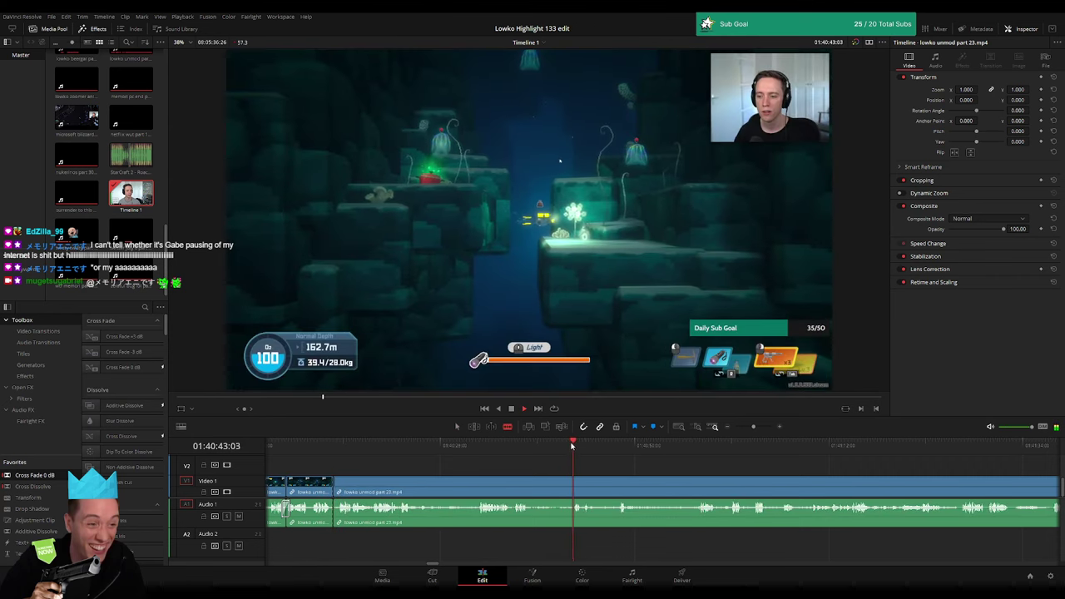
pyautogui.click(517, 449)
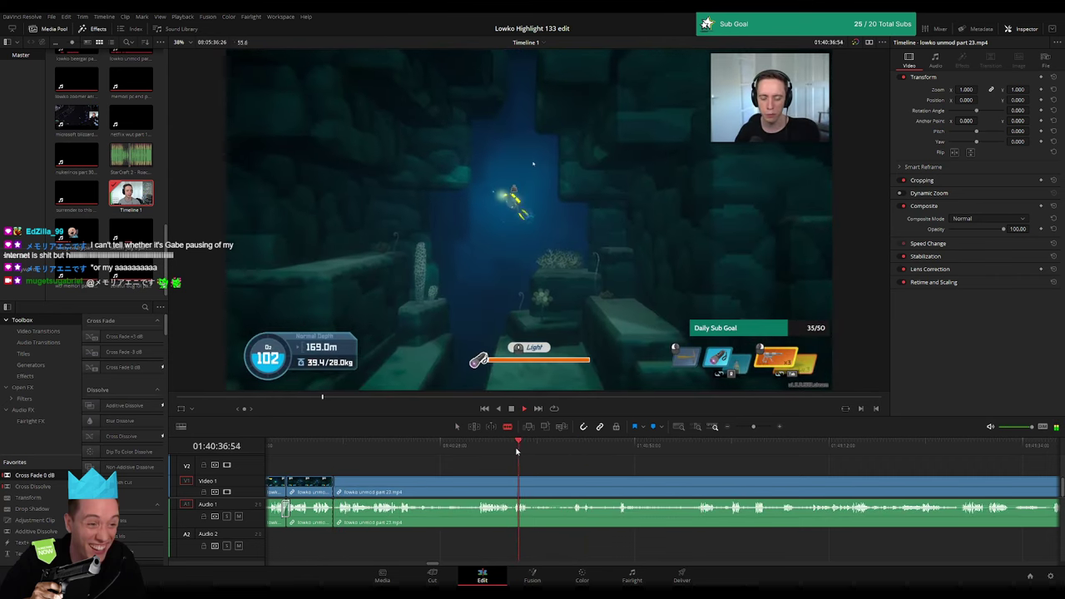
pyautogui.click(473, 452)
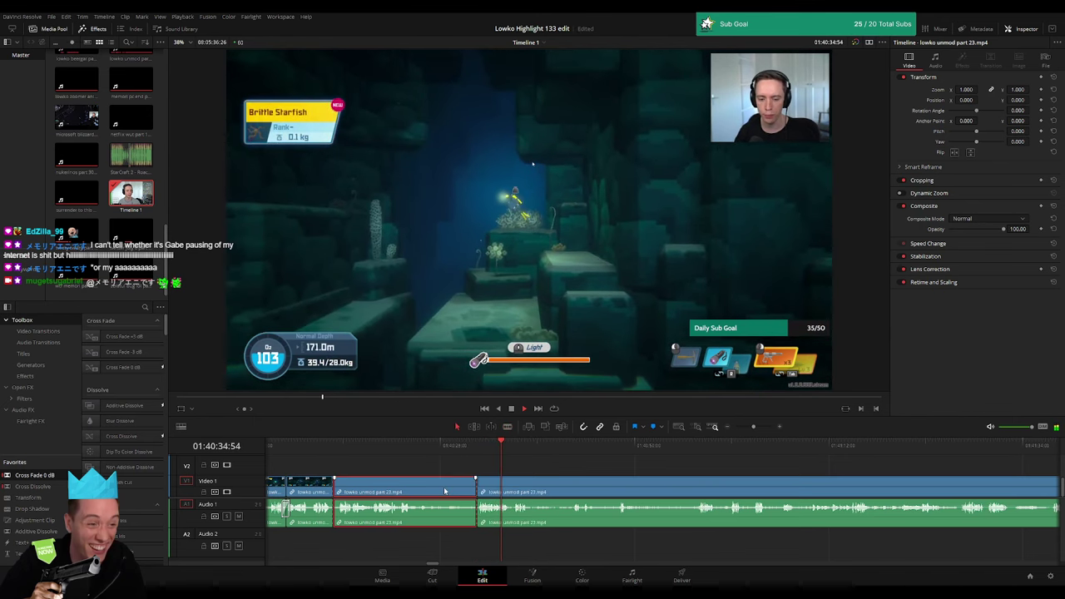
pyautogui.click(361, 445)
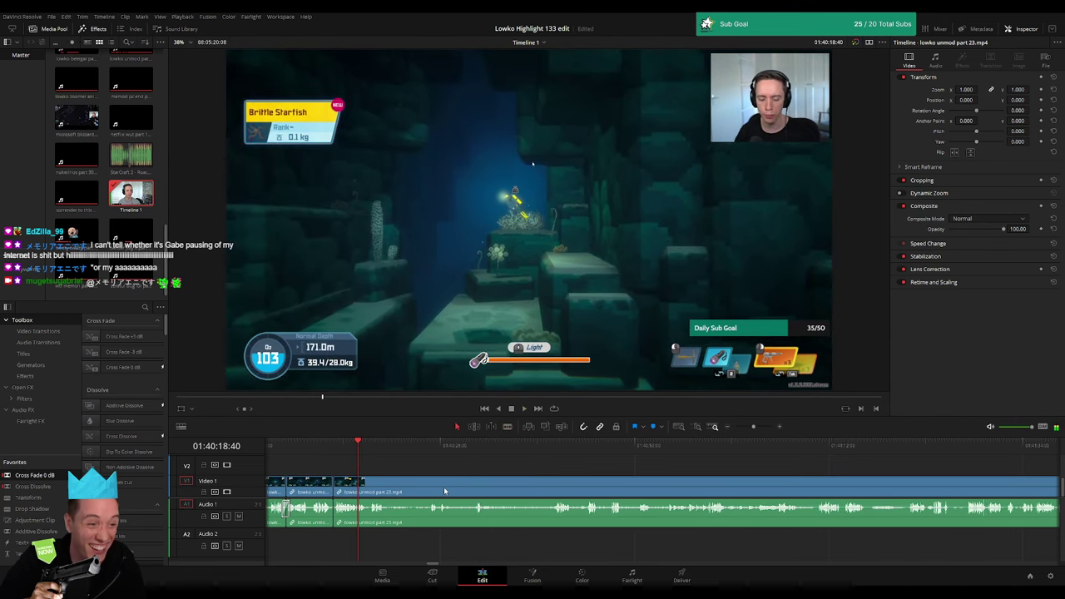
# - Split the diving clip again, trim its start past the end screen, and preview the result
pyautogui.click(424, 446)
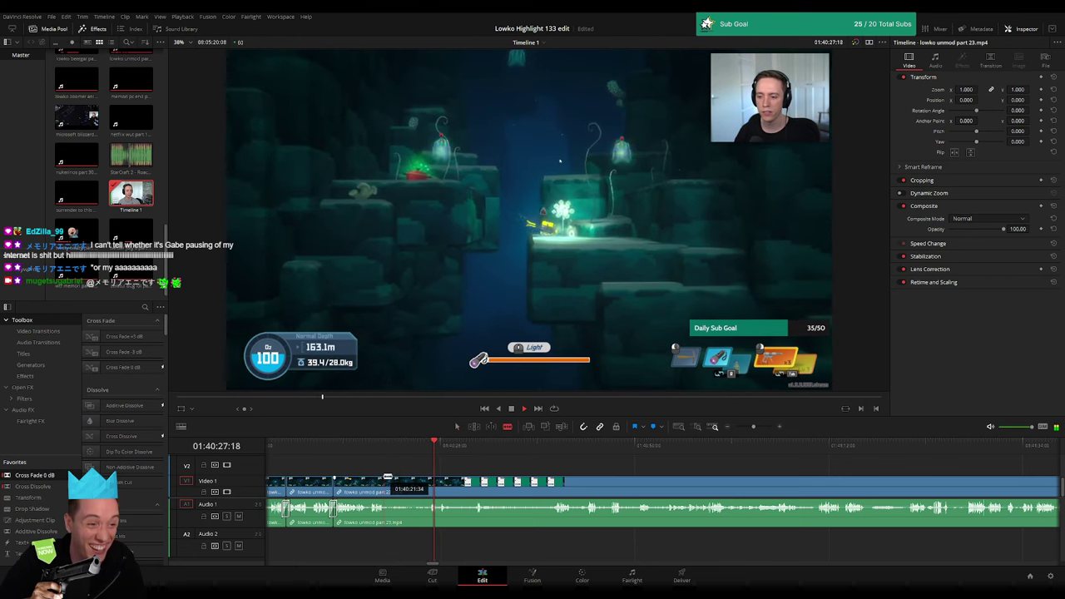
pyautogui.press('b')
pyautogui.press('a')
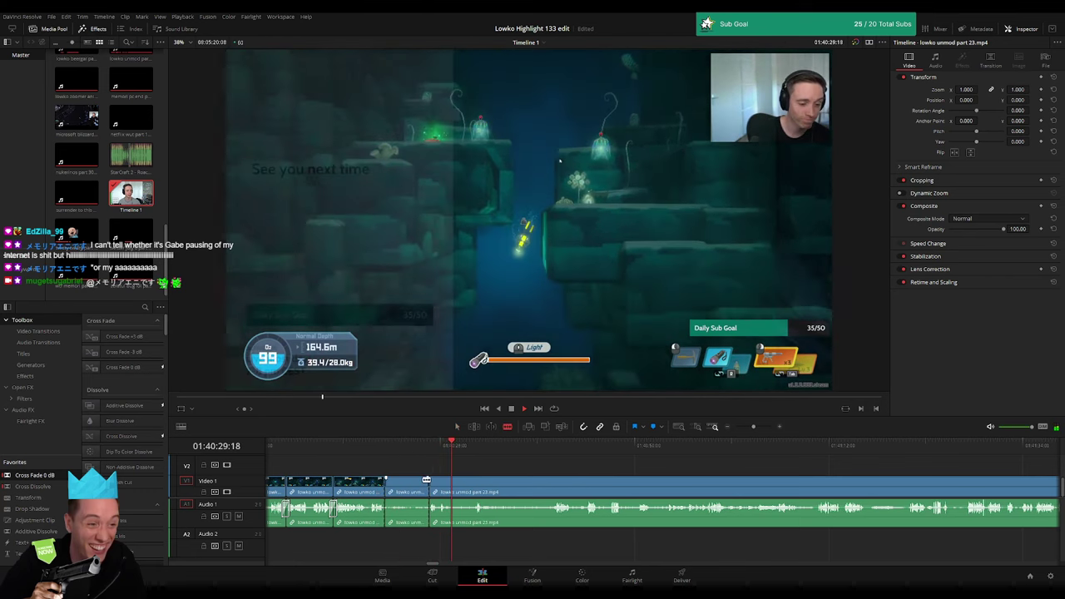
pyautogui.moveTo(385, 483); pyautogui.dragTo(409, 483)
pyautogui.hotkey('ctrl', 'z')
pyautogui.press('space')
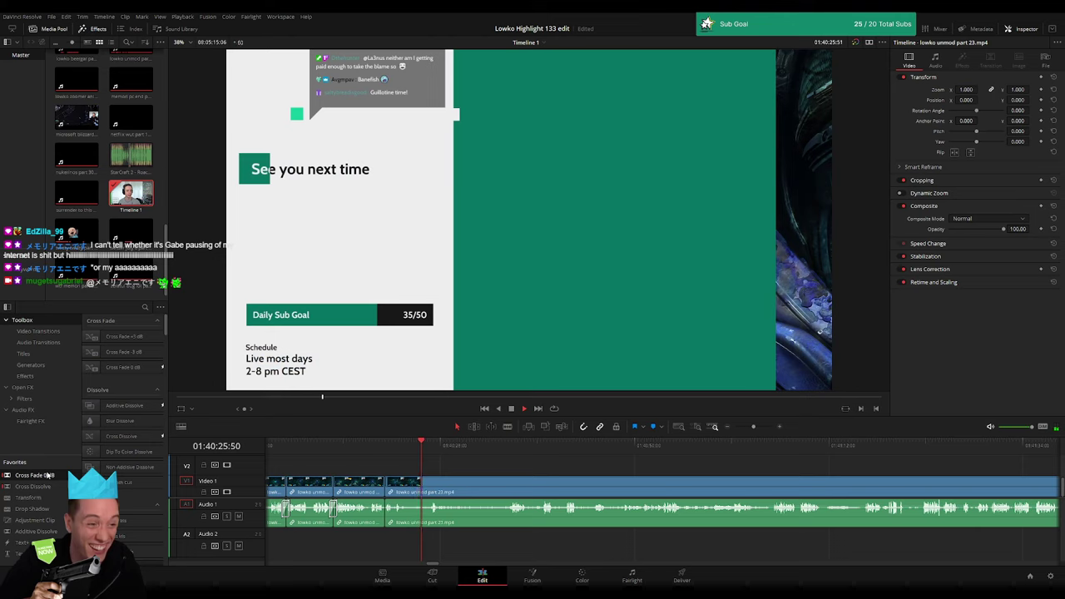
pyautogui.hotkey('ctrl', 'shift', 'a')
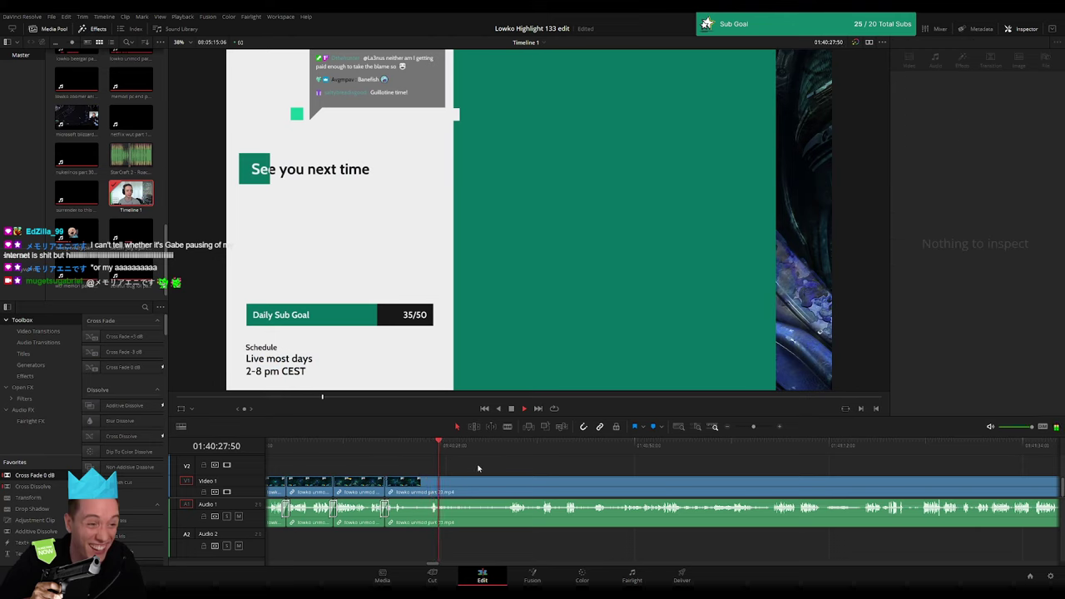
pyautogui.press('space')
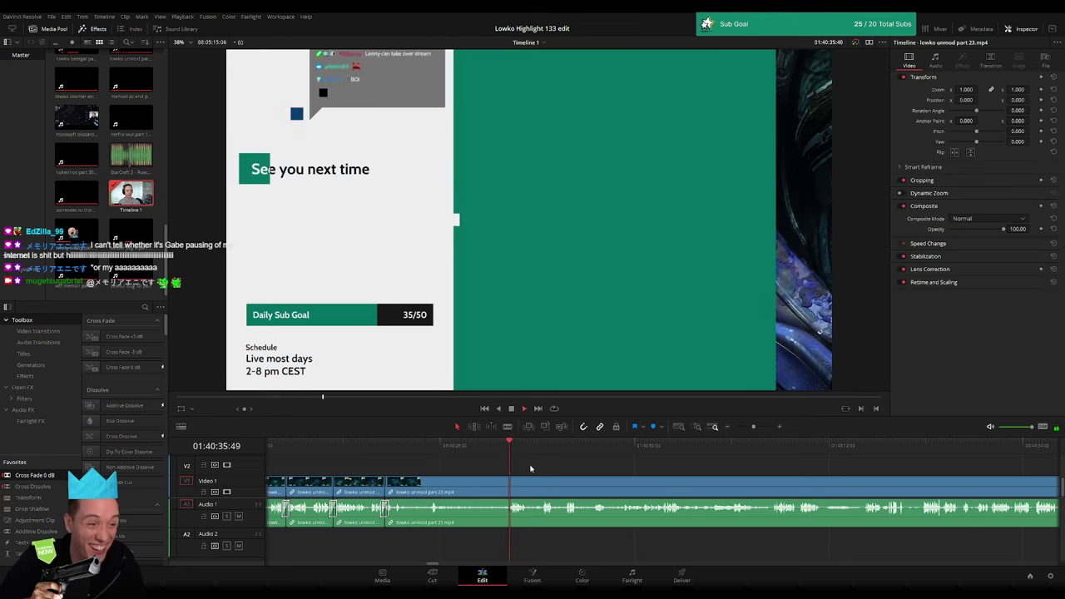
# - Blade off the dull dive section further along and ripple-delete it
pyautogui.hscroll(3, 499, 471)
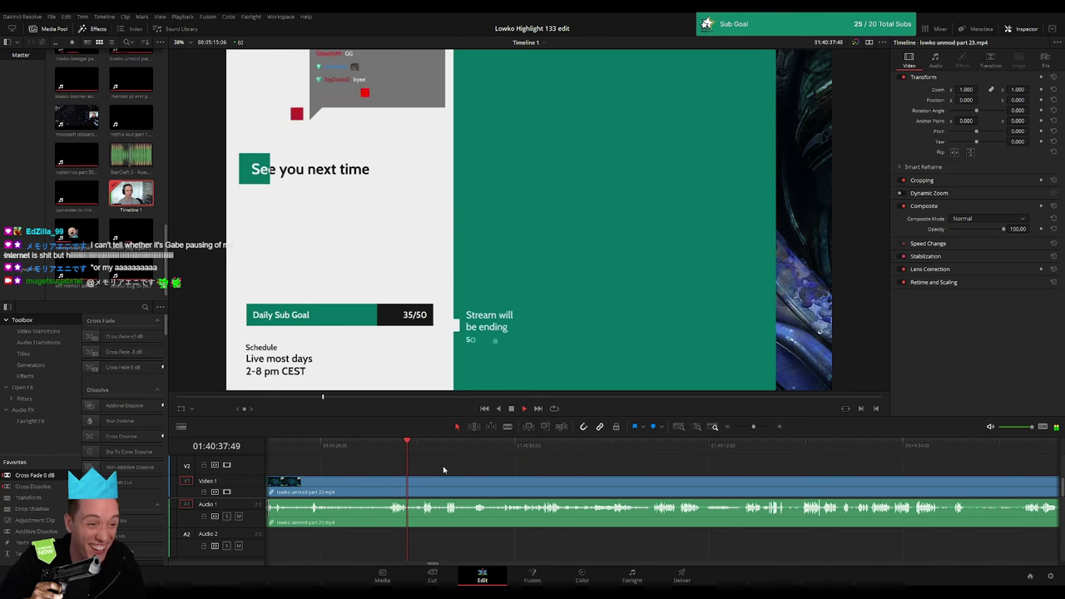
pyautogui.hscroll(2, 433, 467)
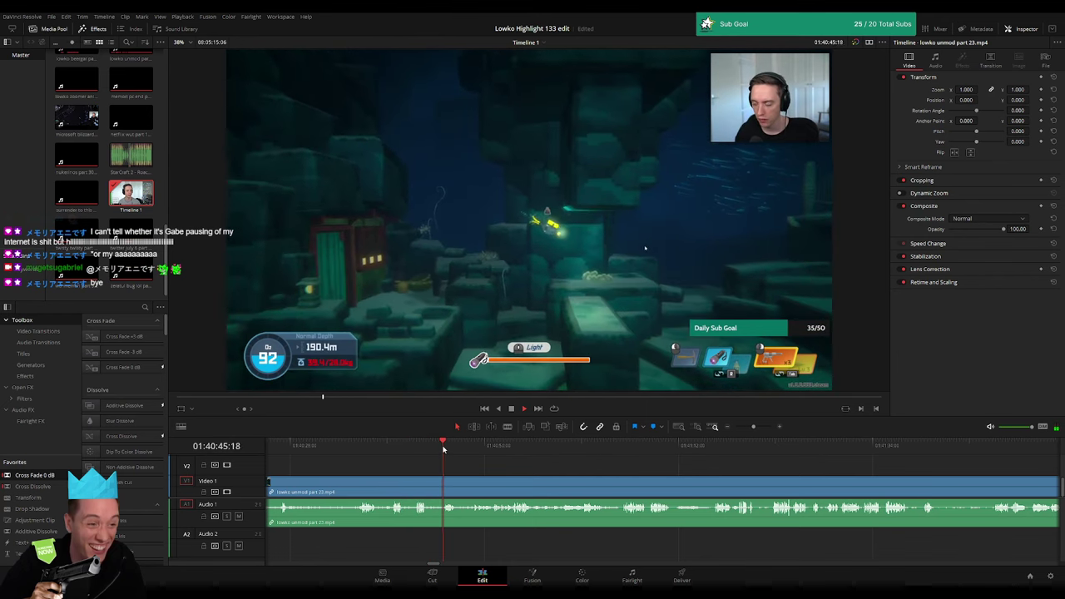
pyautogui.press('b')
pyautogui.click(426, 490)
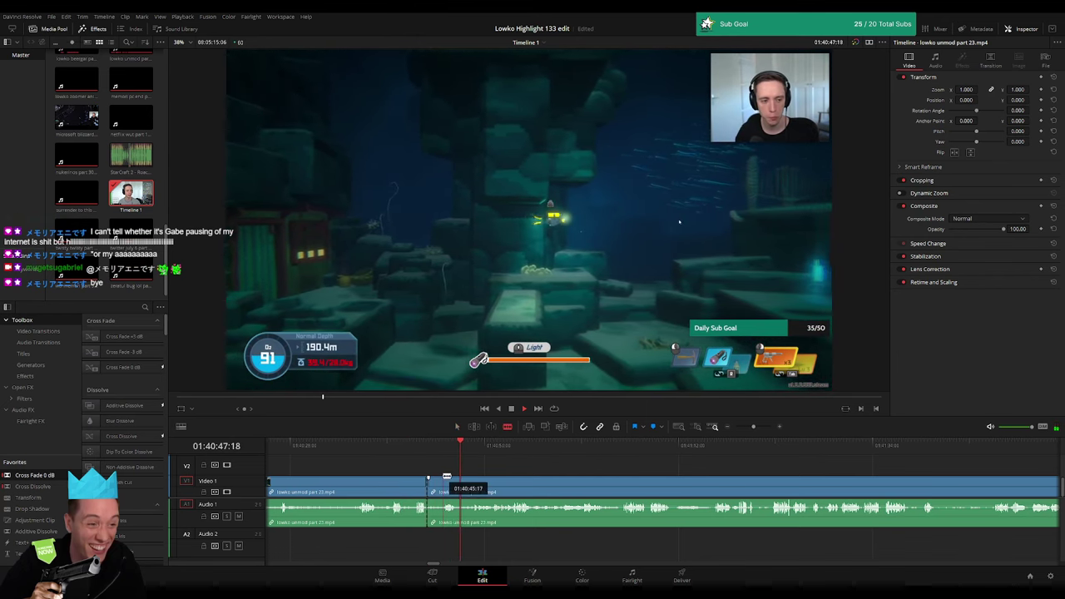
pyautogui.press('a')
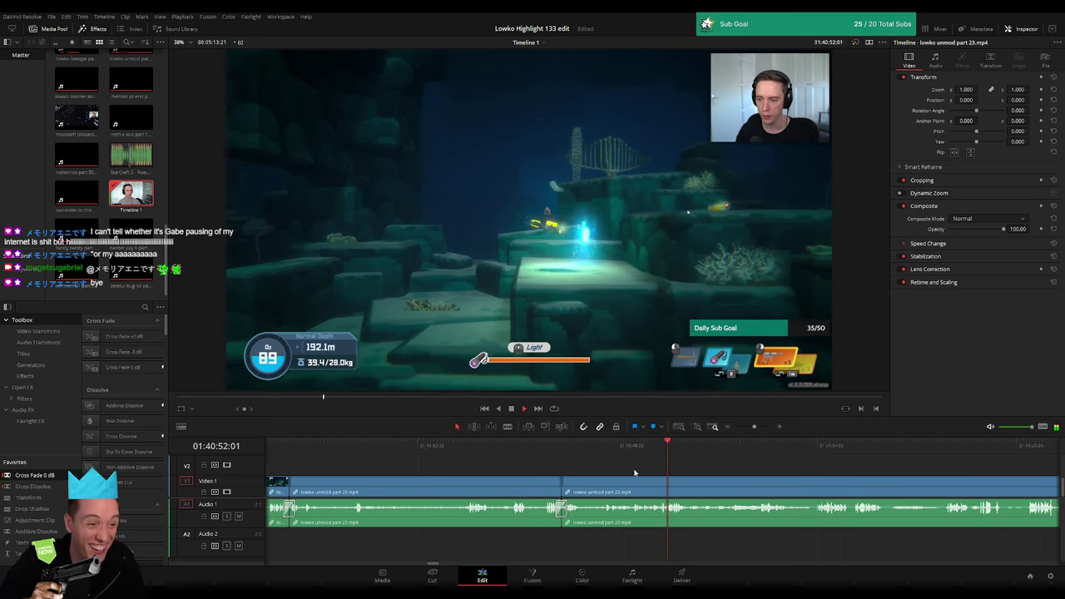
pyautogui.click(387, 455)
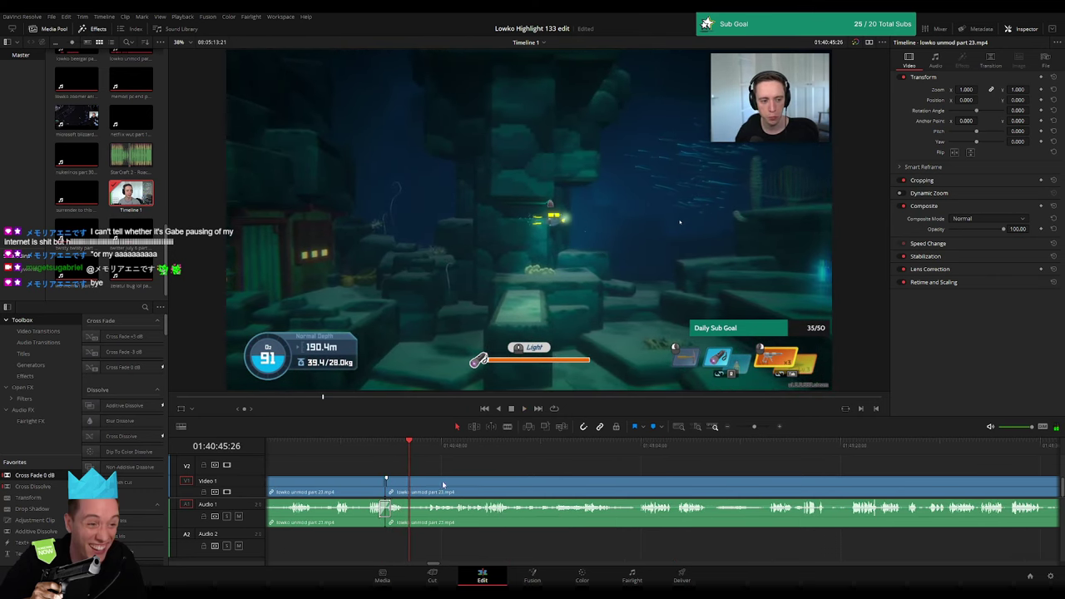
pyautogui.click(637, 447)
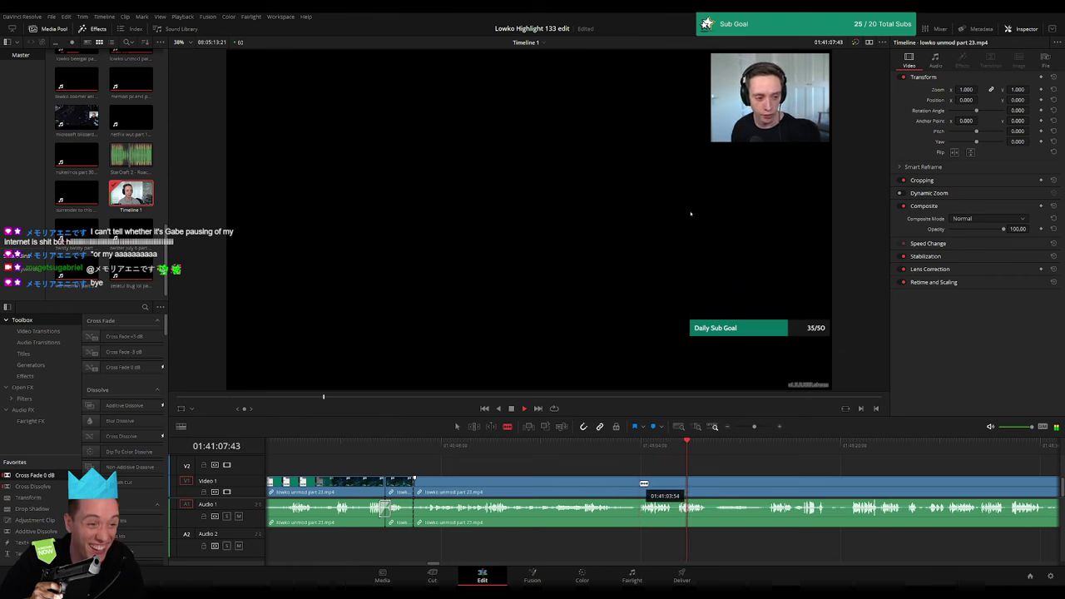
pyautogui.press('Delete')
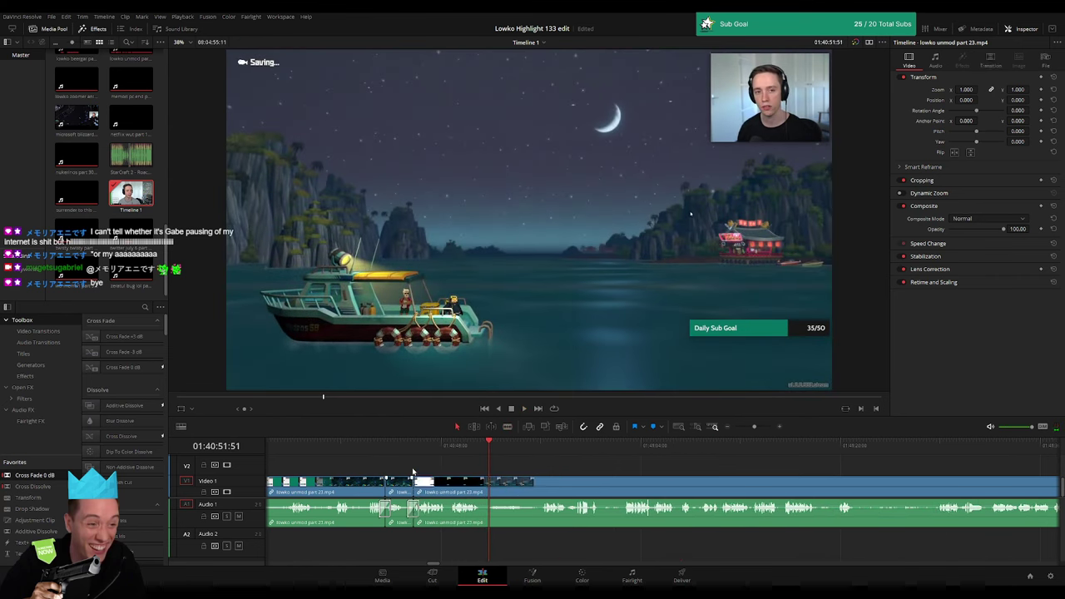
# - Skim to the boat scene and remove a short piece at the clip edge, closing the gap
pyautogui.press('space')
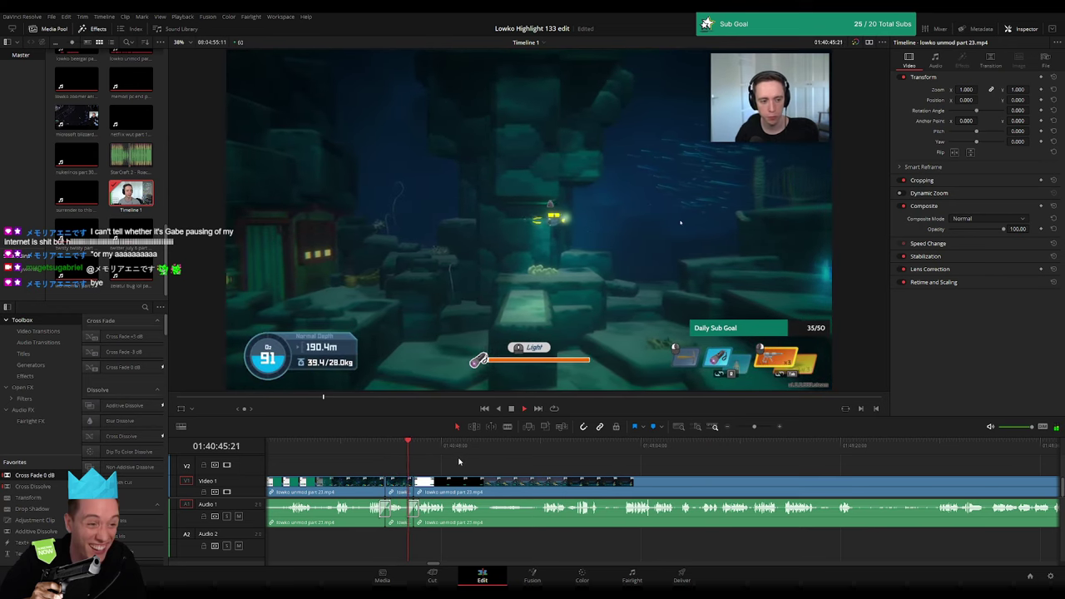
pyautogui.hscroll(3, 441, 469)
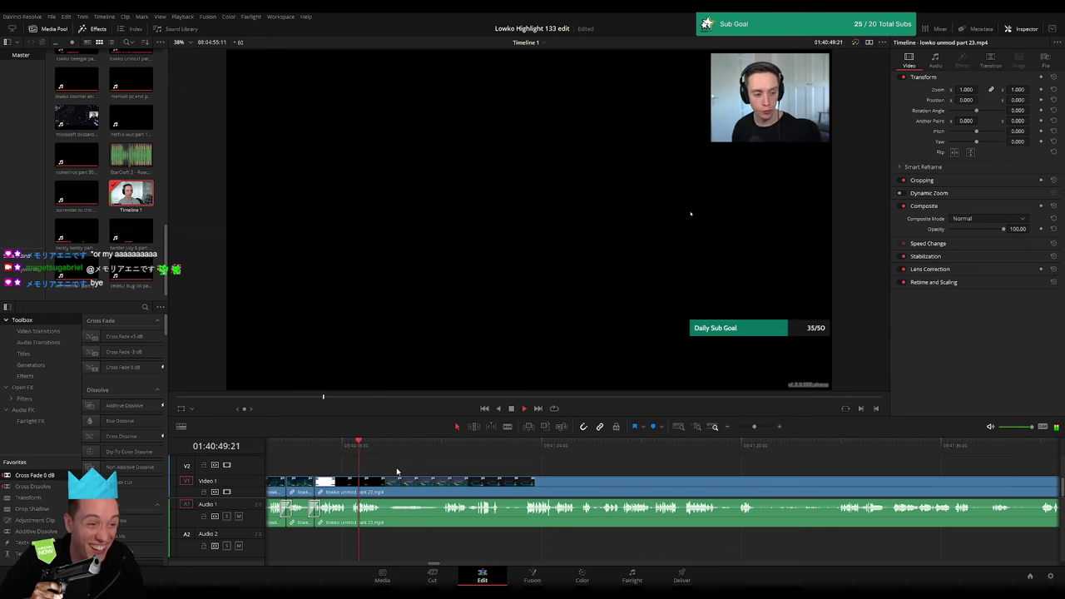
pyautogui.moveTo(381, 451); pyautogui.dragTo(439, 449)
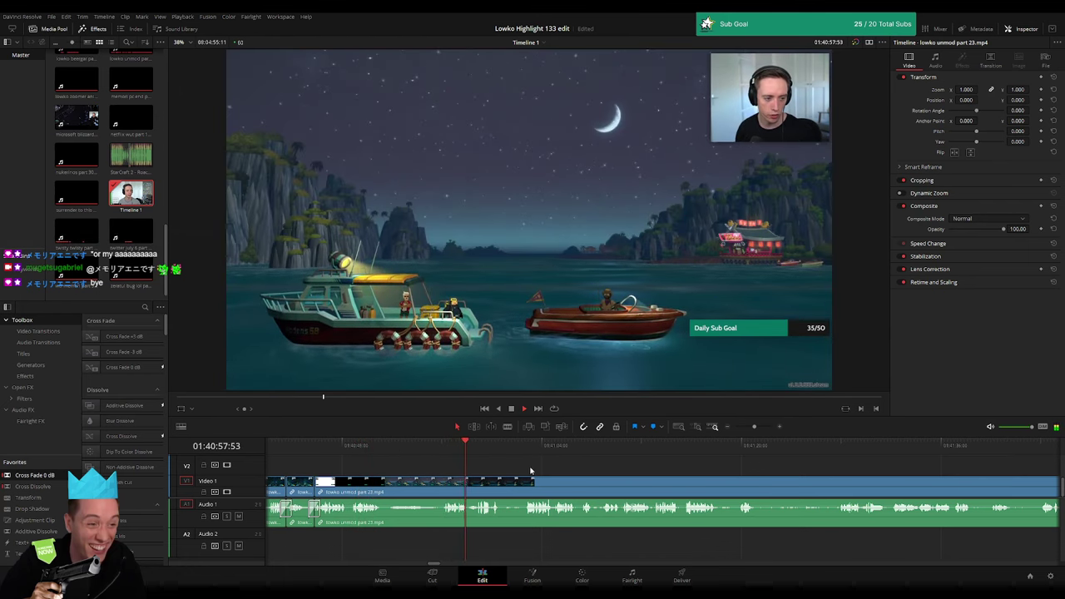
pyautogui.hscroll(2, 466, 466)
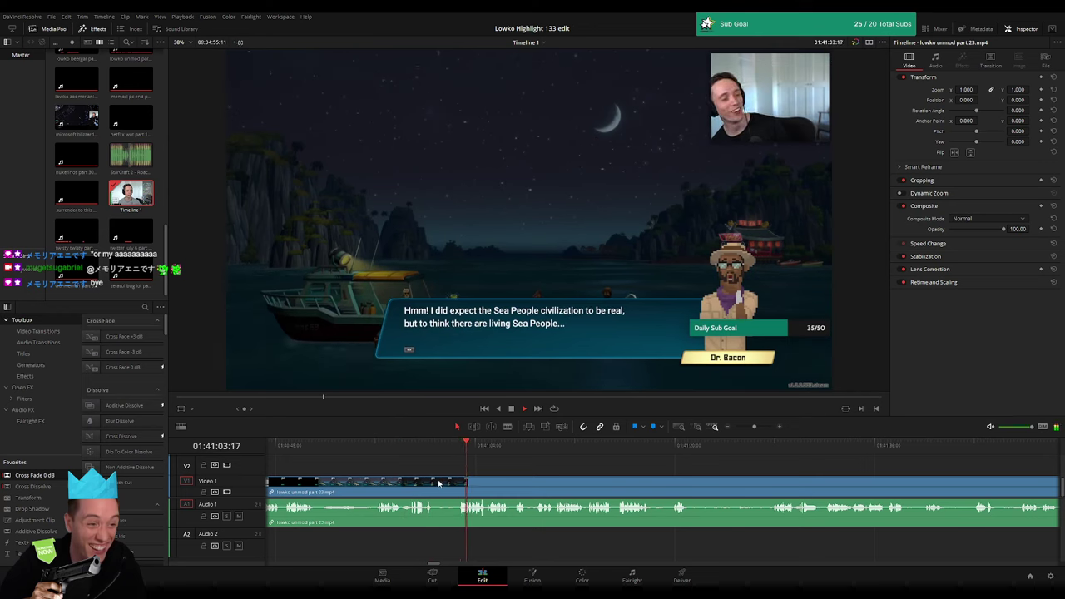
pyautogui.moveTo(451, 481); pyautogui.dragTo(457, 481)
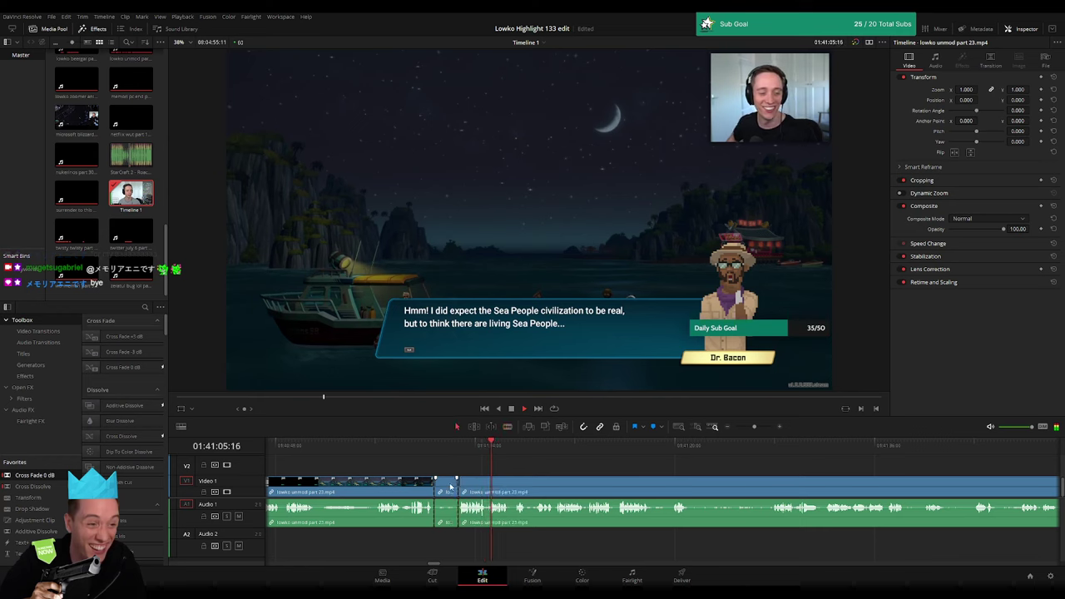
pyautogui.press('Delete')
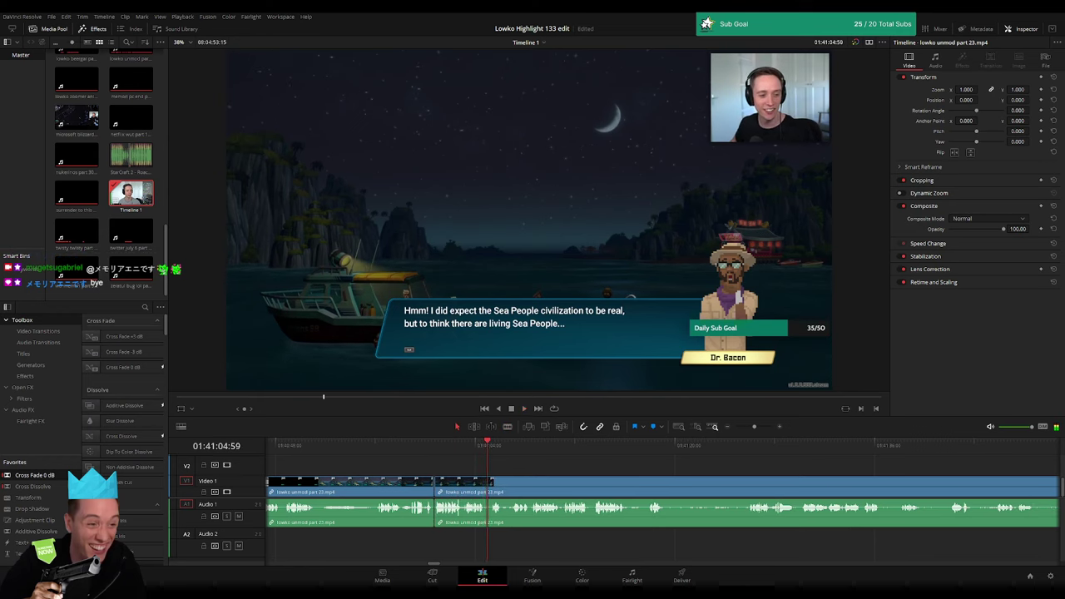
# - Blade both ends of an unwanted bit in the dialogue scene and ripple-delete it
pyautogui.hscroll(3, 485, 475)
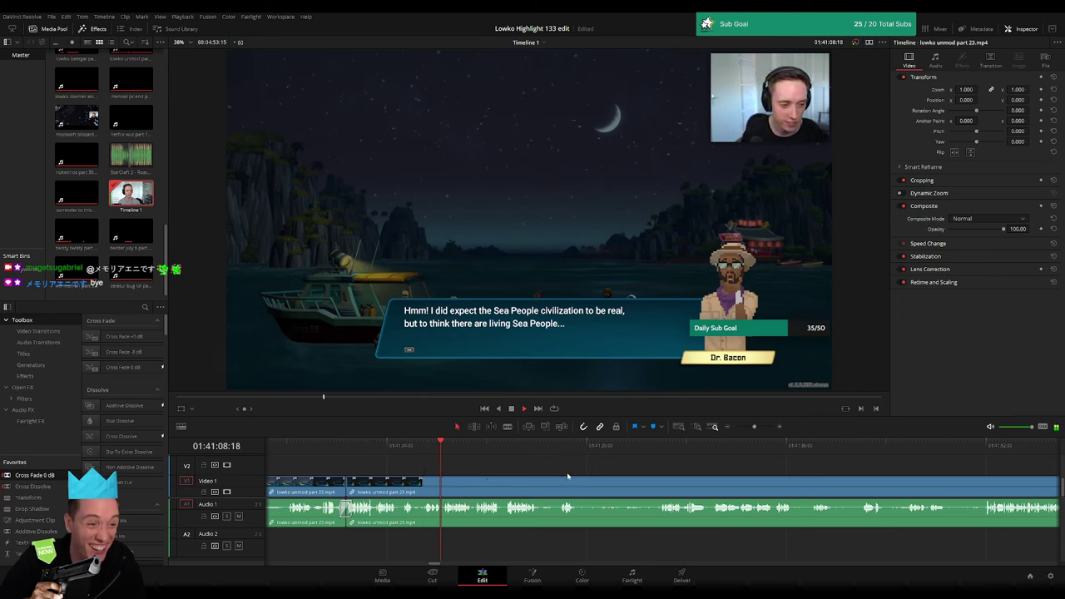
pyautogui.hscroll(2, 508, 476)
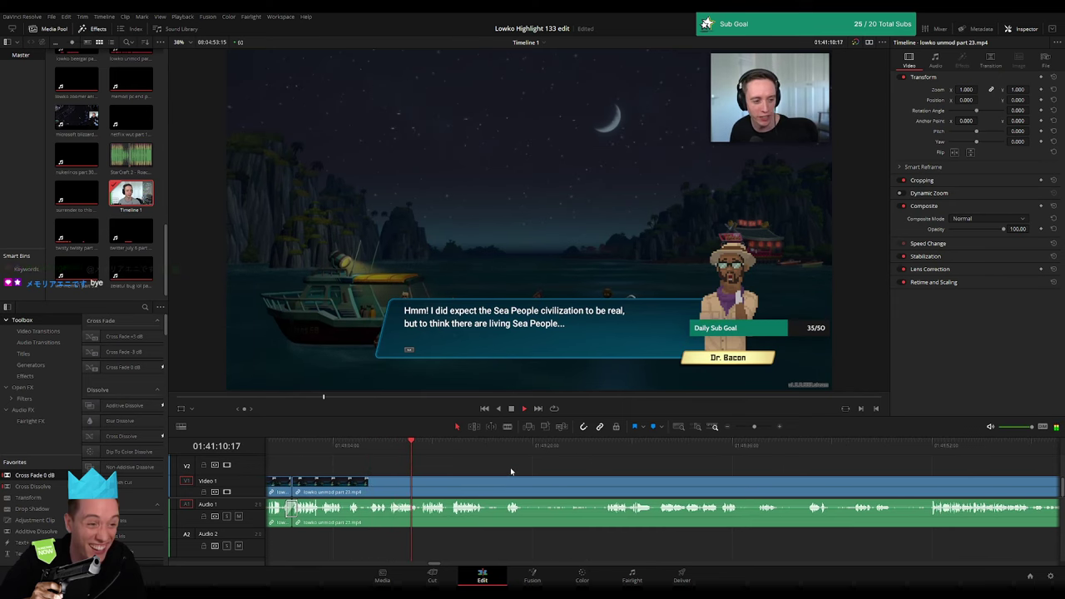
pyautogui.hscroll(2, 501, 477)
pyautogui.hscroll(1, 493, 477)
pyautogui.hscroll(1, 507, 487)
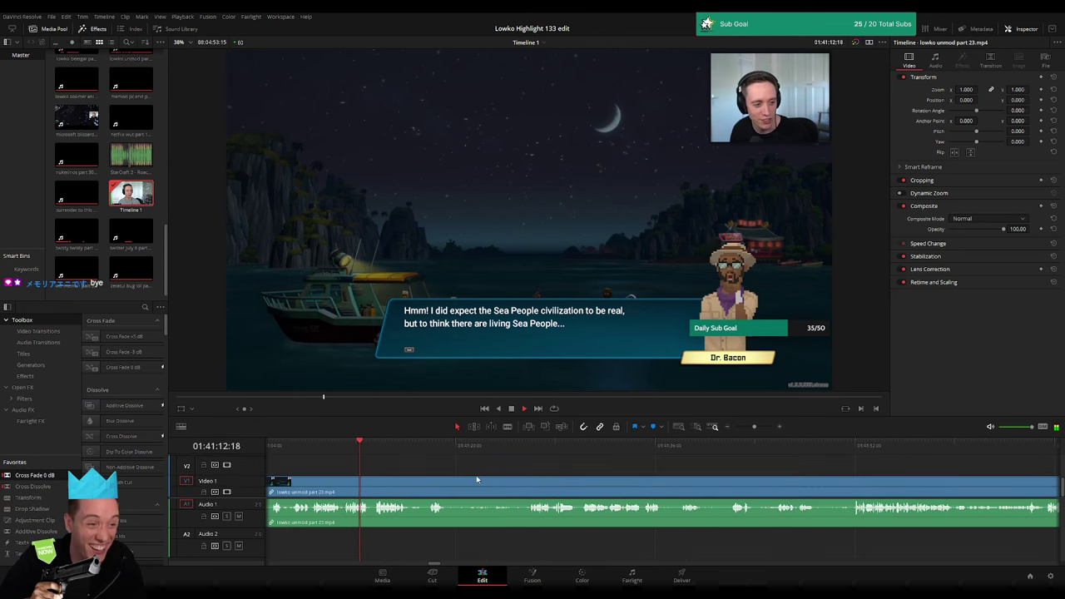
pyautogui.hscroll(1, 472, 475)
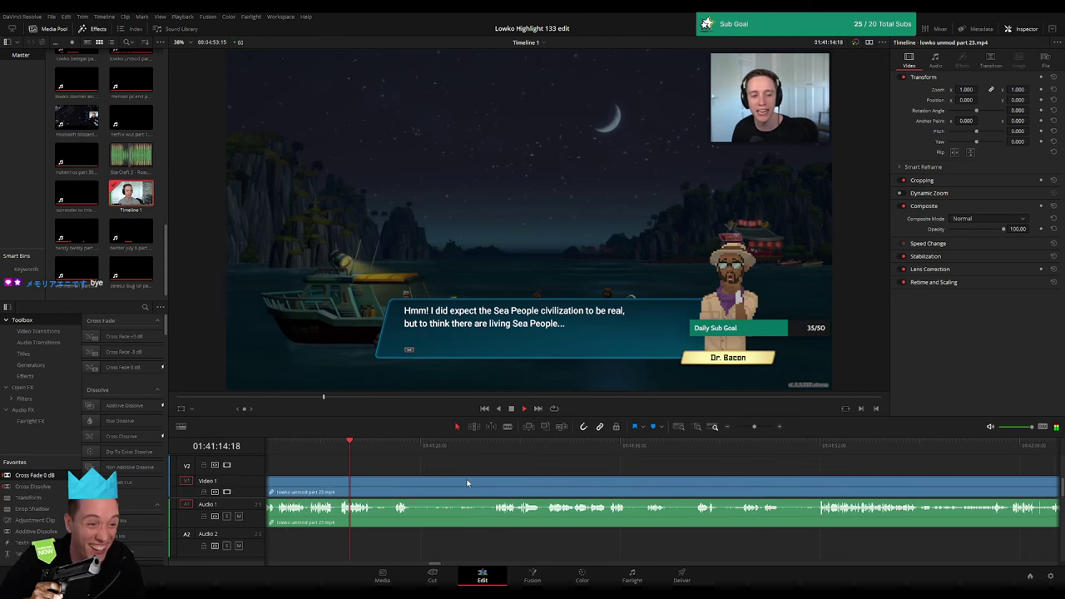
pyautogui.hscroll(2, 439, 481)
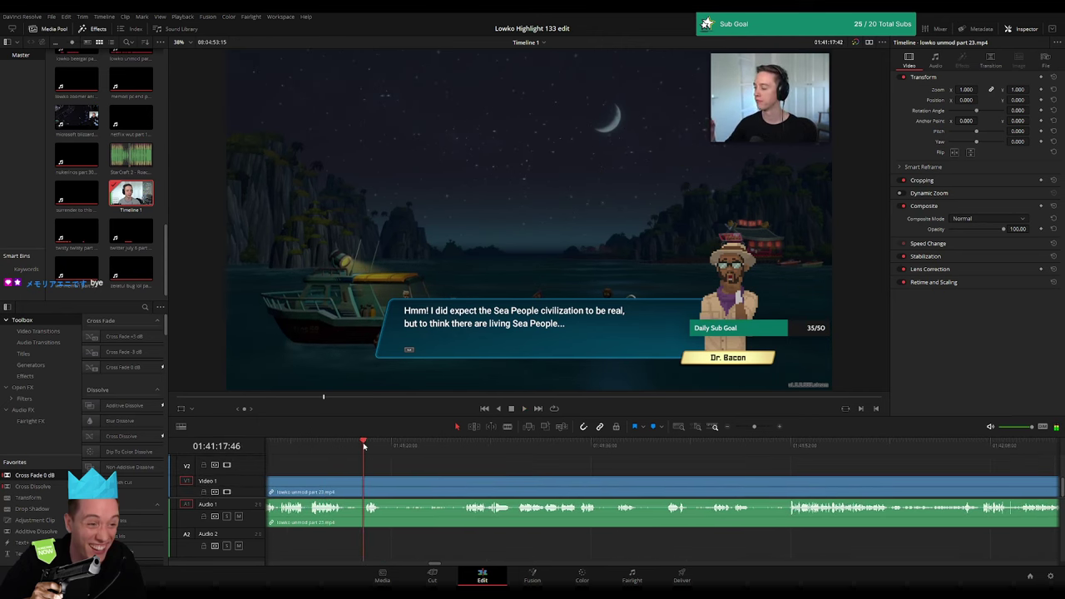
pyautogui.press('b')
pyautogui.click(342, 482)
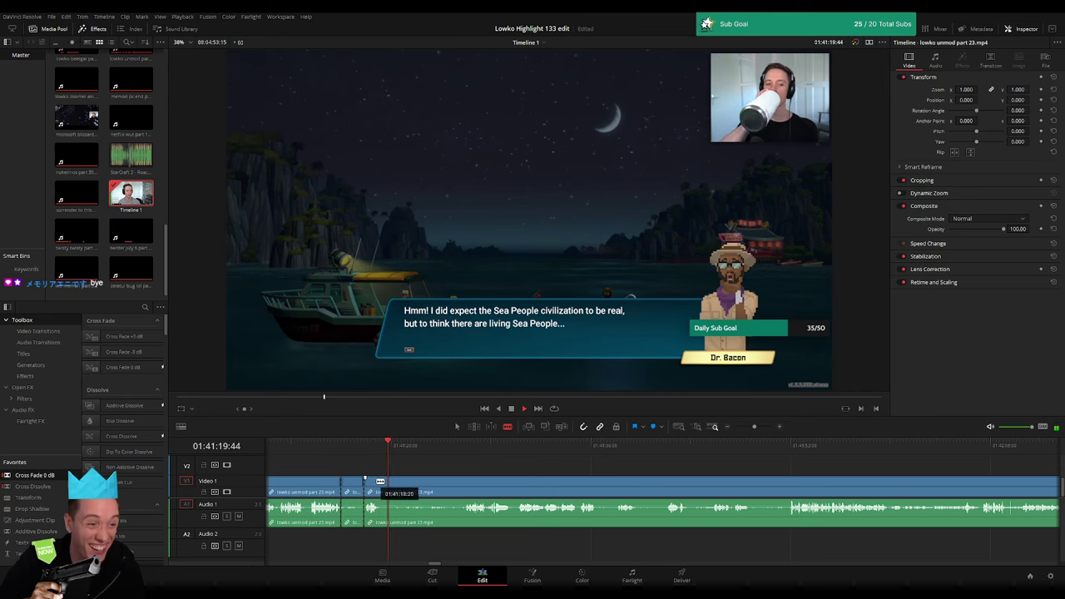
pyautogui.click(464, 490)
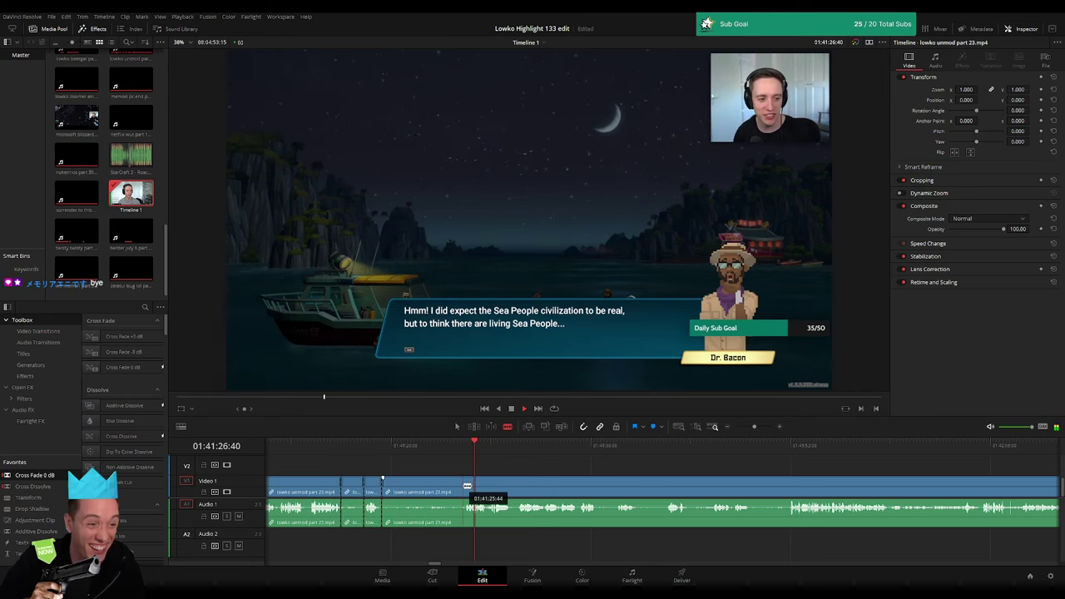
pyautogui.press('a')
pyautogui.click(447, 492)
pyautogui.press('Delete')
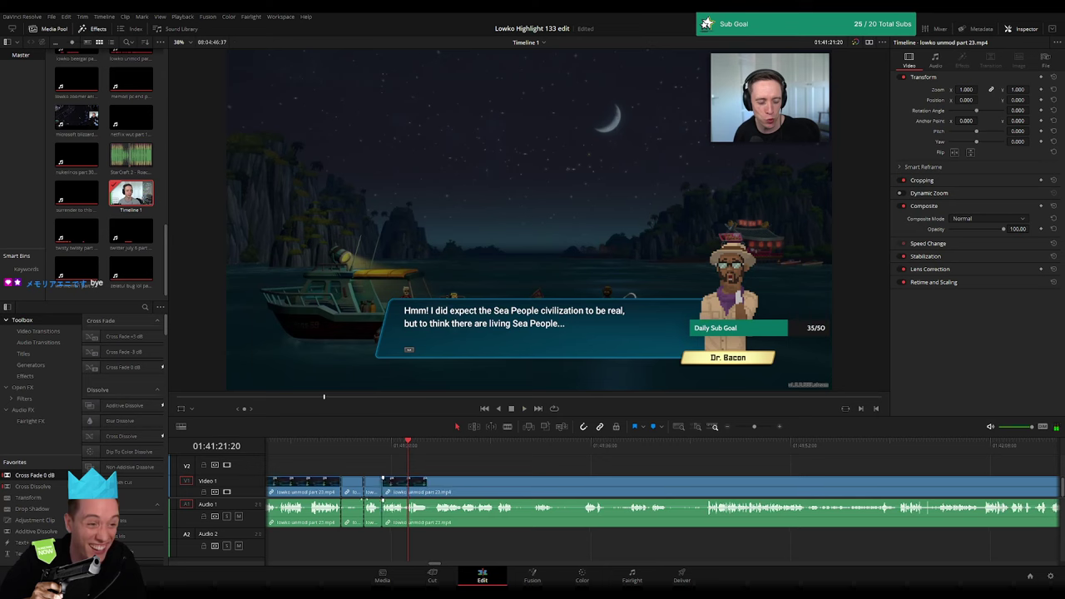
# - Delete another short leftover piece and review the new edits
pyautogui.press('Delete')
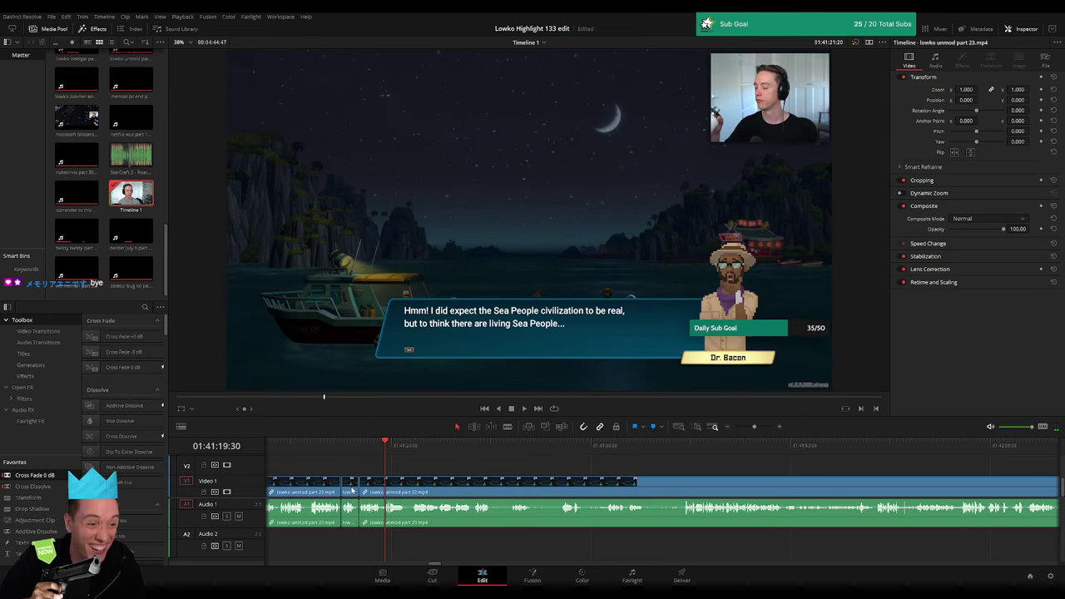
pyautogui.moveTo(58, 477)
pyautogui.mouseDown()
pyautogui.moveTo(341, 510)
pyautogui.moveTo(365, 492)
pyautogui.mouseUp()
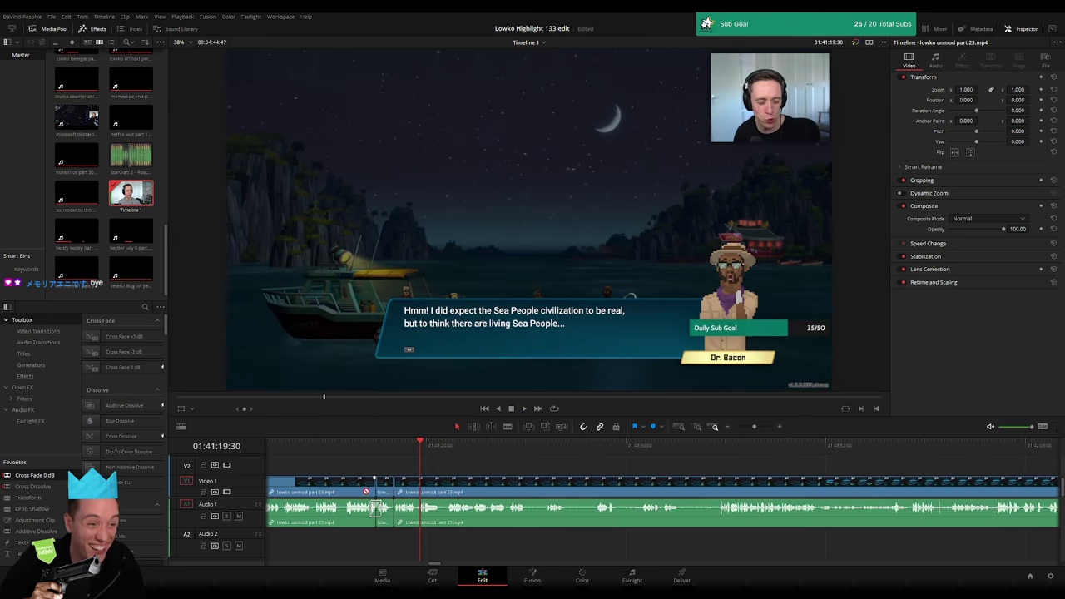
pyautogui.click(381, 446)
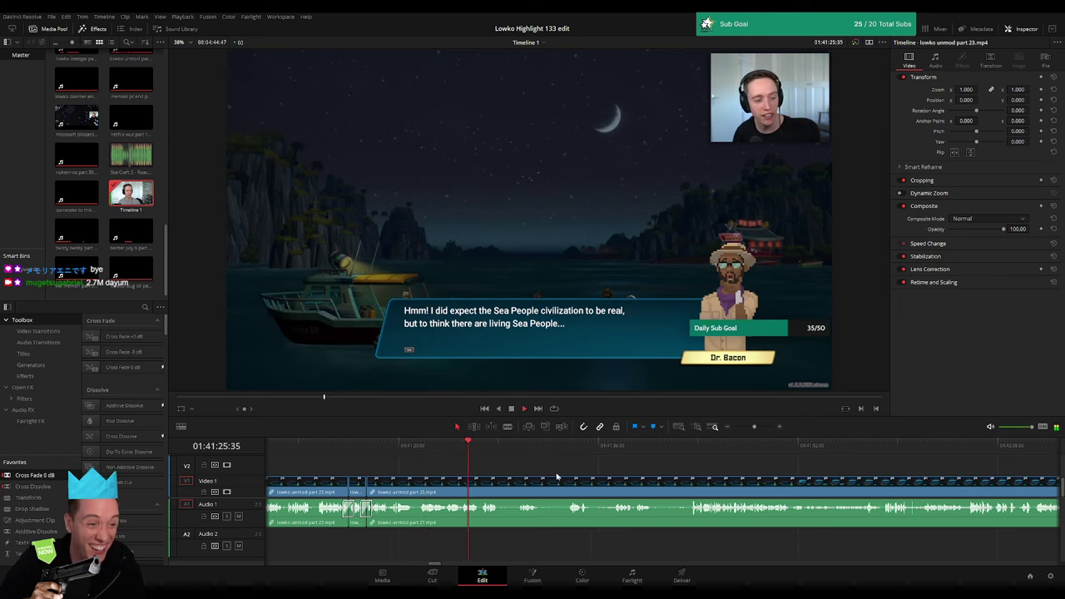
# - Split off a short section of the part 23 diving footage and ripple-delete it
pyautogui.hscroll(2, 556, 475)
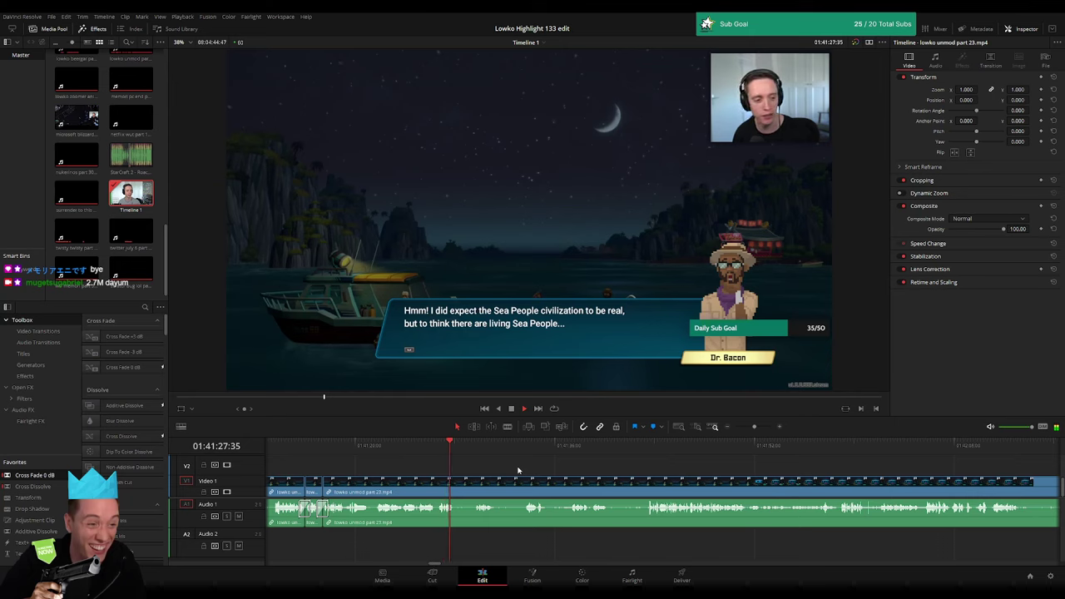
pyautogui.click(457, 480)
pyautogui.press('Delete')
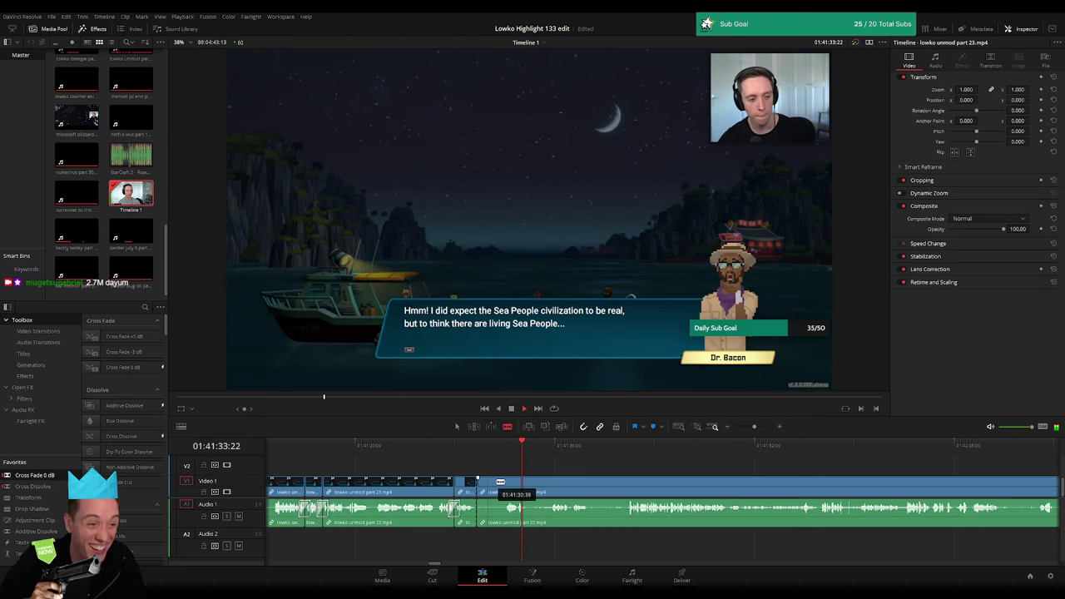
pyautogui.press('Delete')
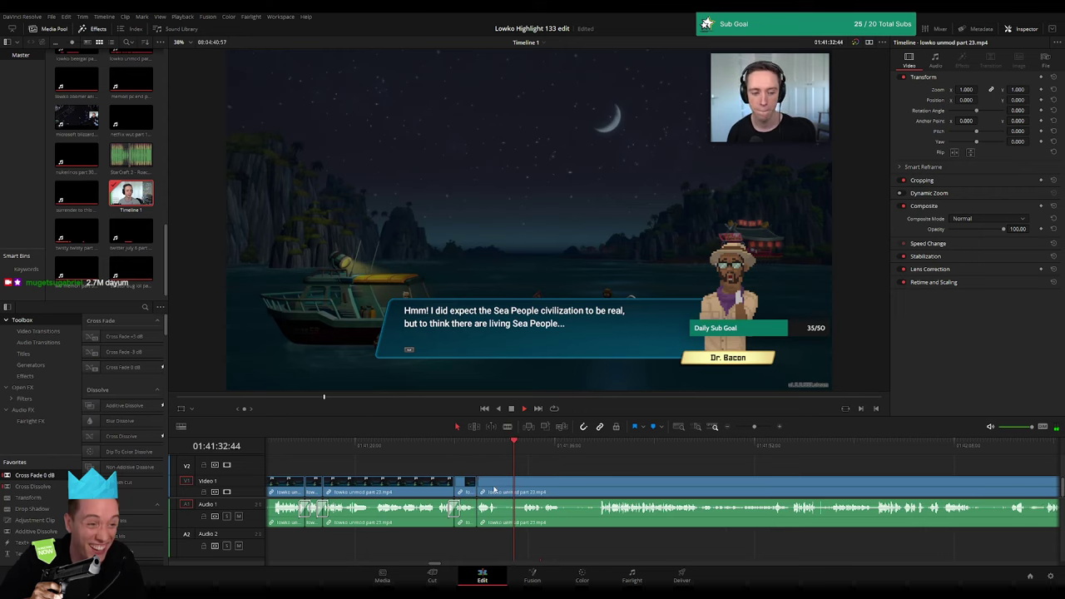
# - Trim the following cut between the part 23 clips later into the footage
pyautogui.click(479, 514)
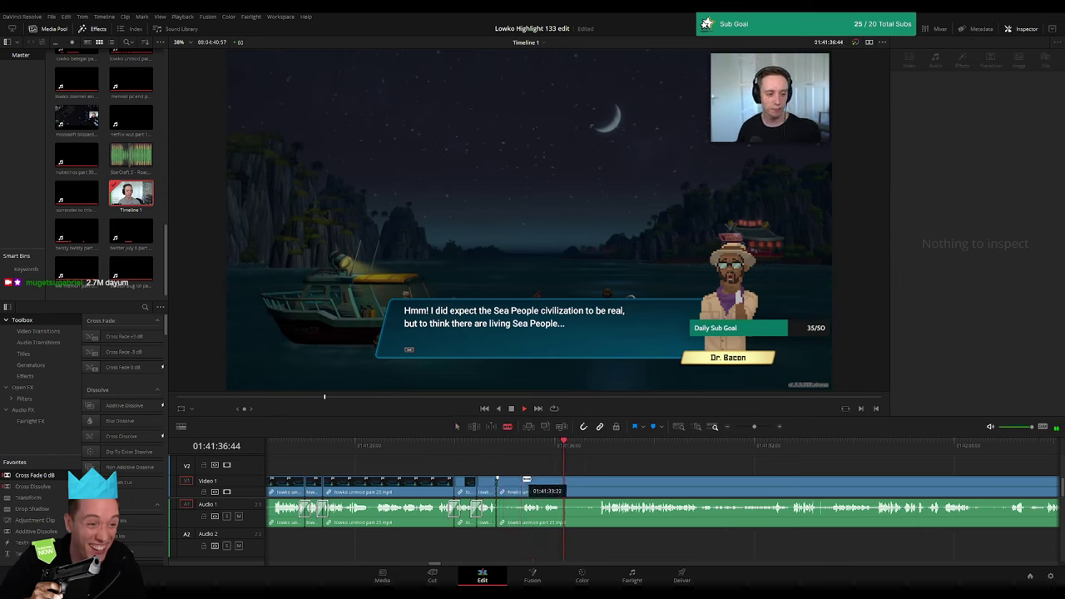
pyautogui.click(525, 480)
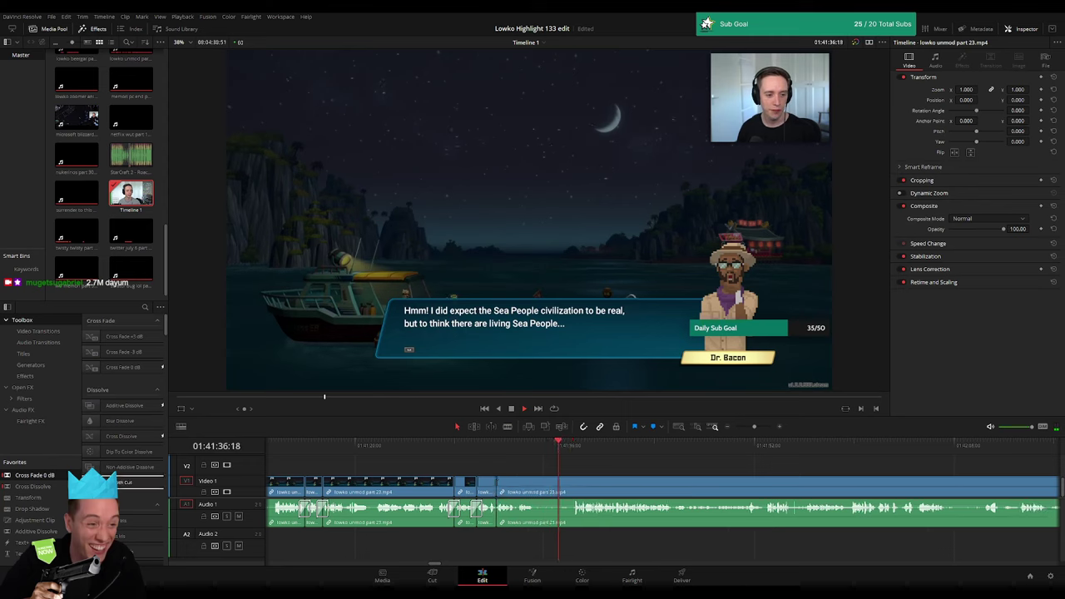
pyautogui.click(497, 482)
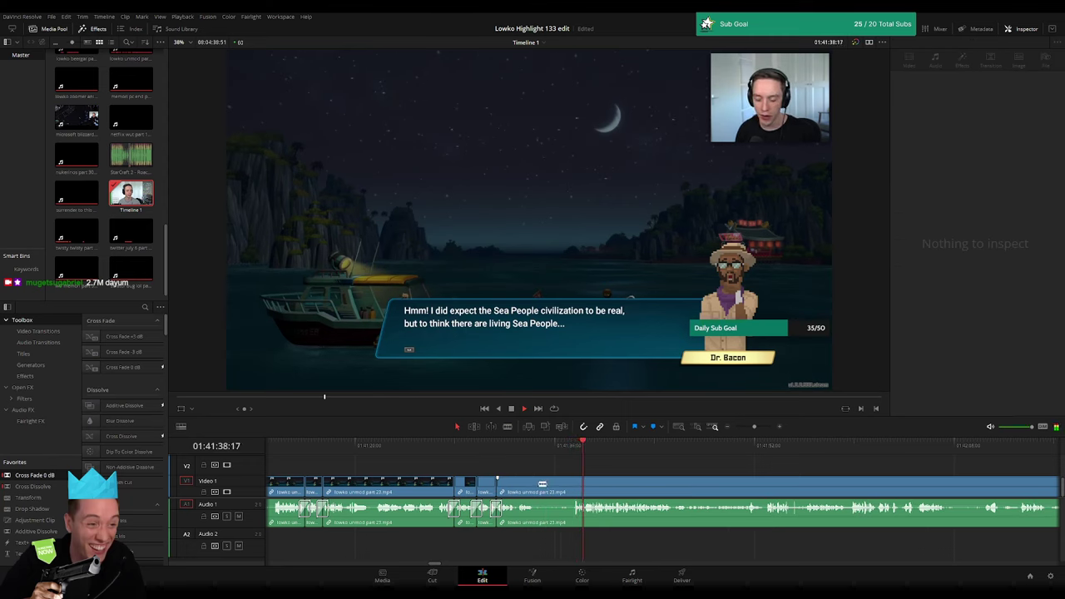
pyautogui.moveTo(539, 485); pyautogui.dragTo(573, 485)
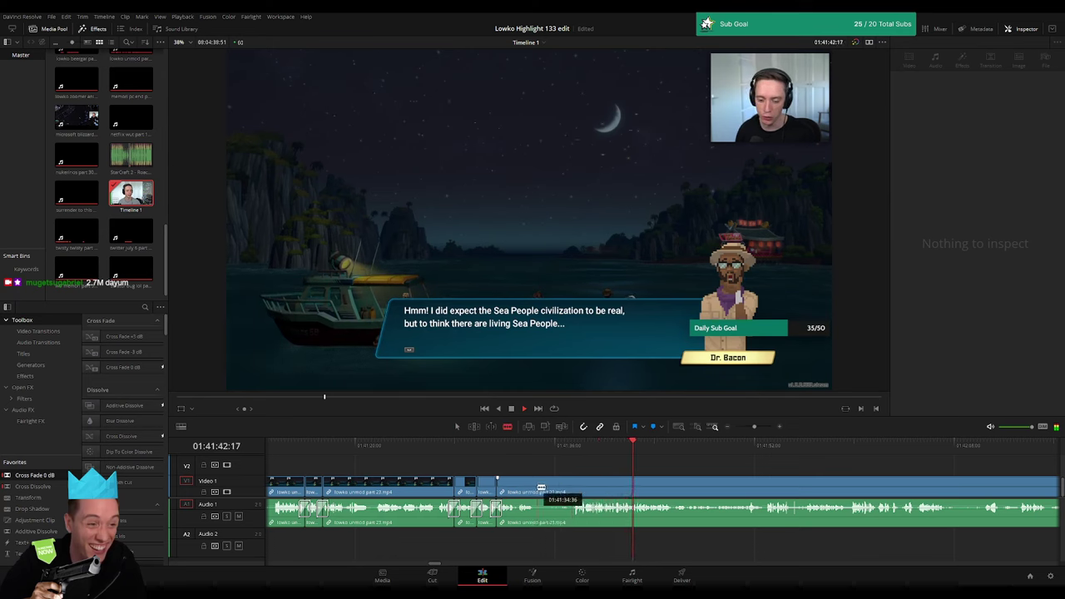
pyautogui.moveTo(541, 487); pyautogui.dragTo(541, 486)
pyautogui.click(661, 461)
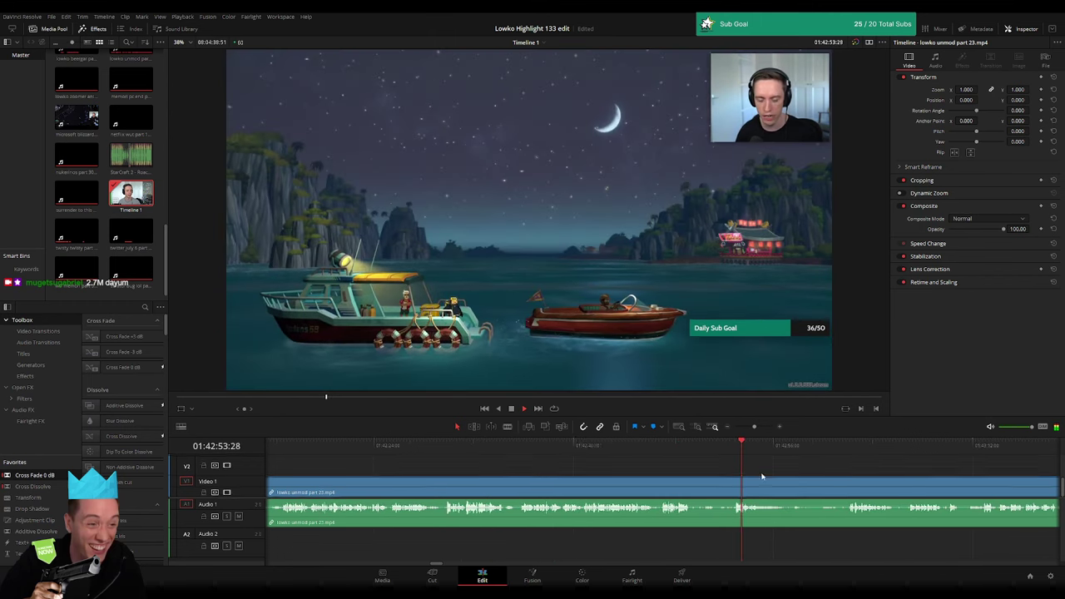
# - Scrub and play through the end of the diving footage, zooming the timeline out
pyautogui.moveTo(605, 453); pyautogui.dragTo(503, 449)
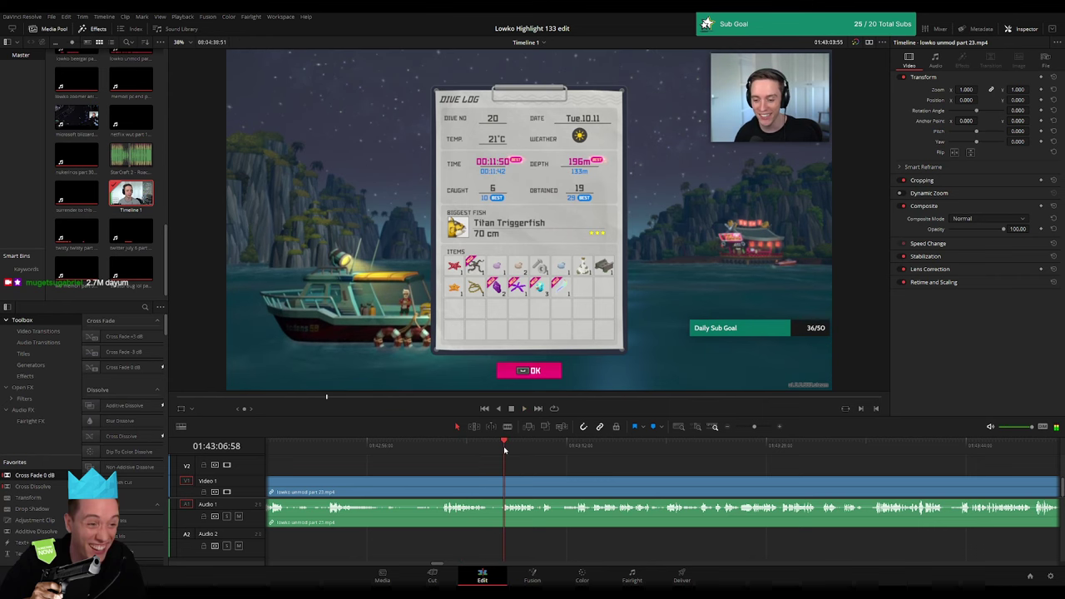
pyautogui.press('l')
pyautogui.press('l')
pyautogui.press('l')
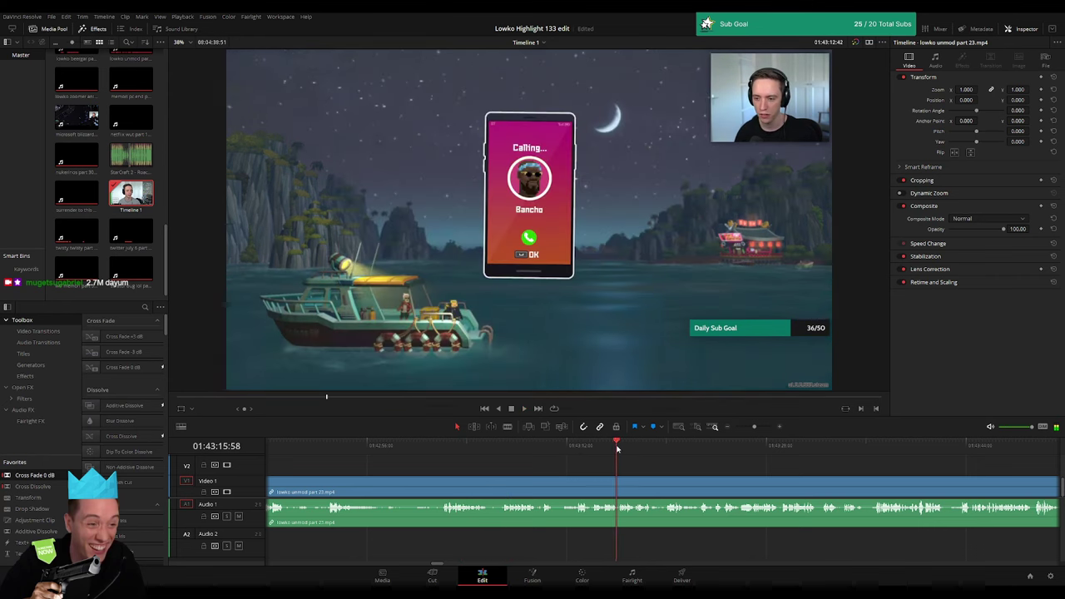
pyautogui.moveTo(754, 427); pyautogui.dragTo(753, 426)
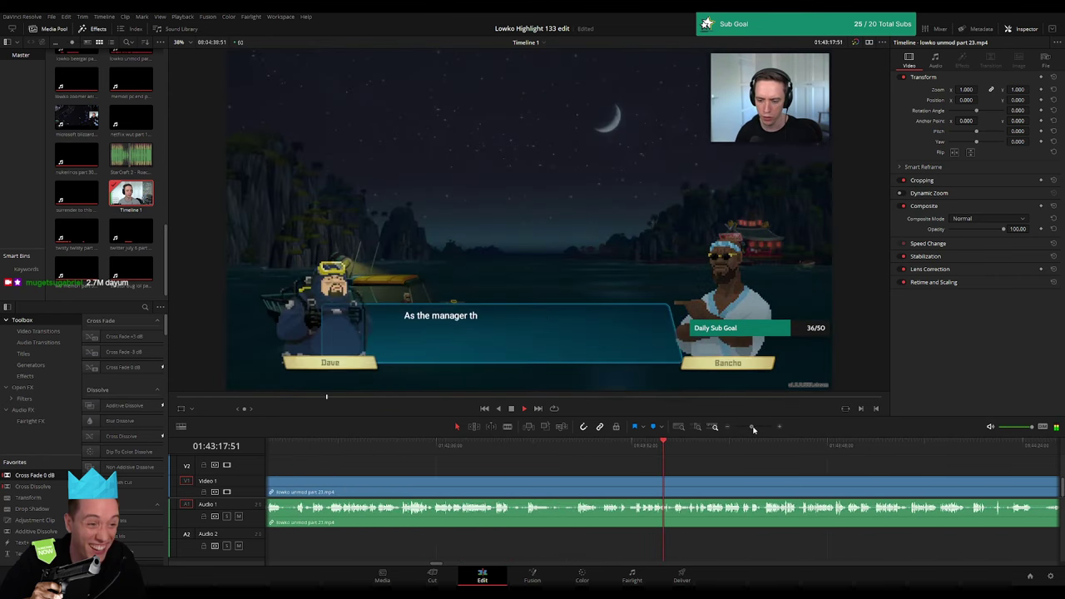
pyautogui.click(765, 449)
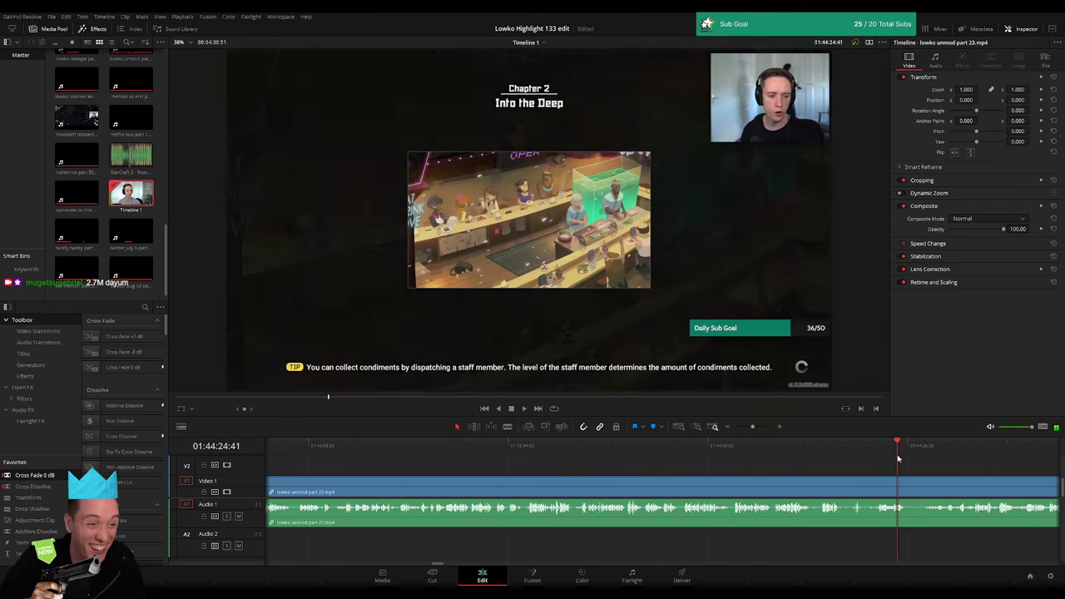
pyautogui.click(678, 466)
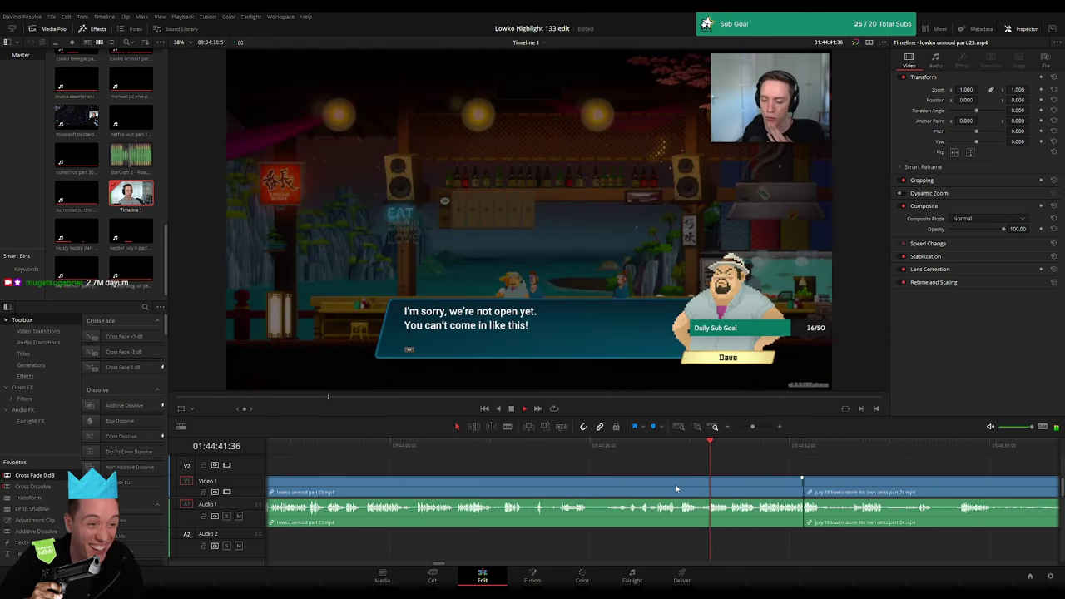
pyautogui.press('space')
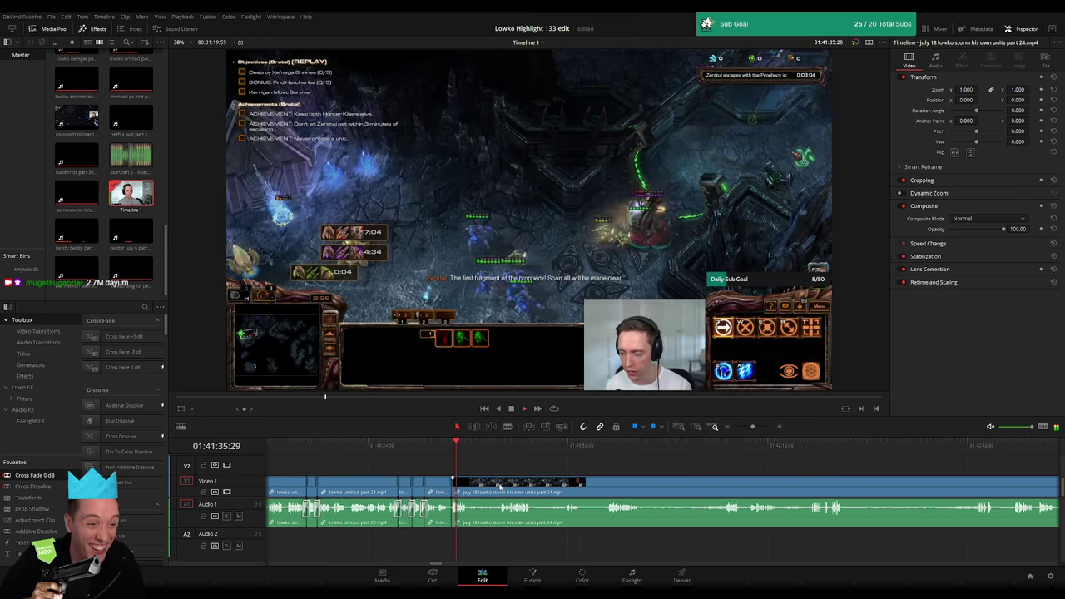
pyautogui.click(500, 447)
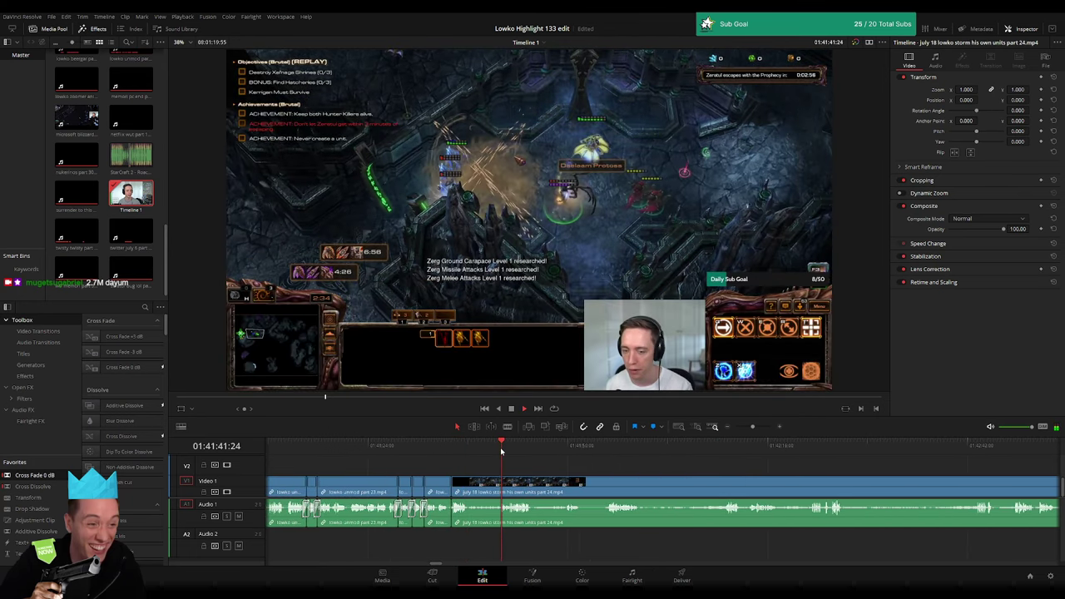
pyautogui.click(607, 446)
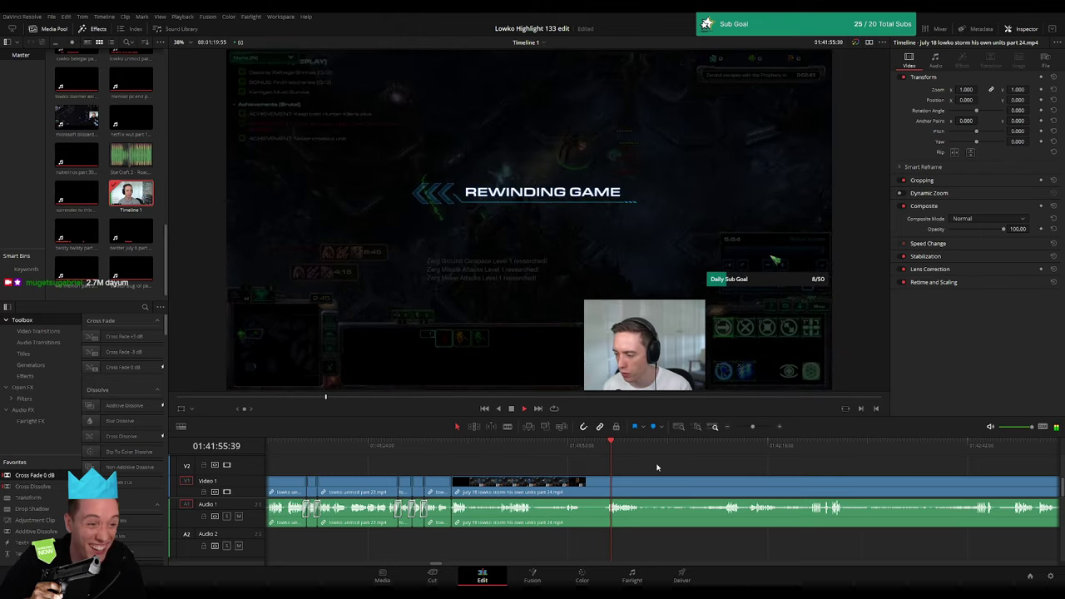
pyautogui.click(587, 449)
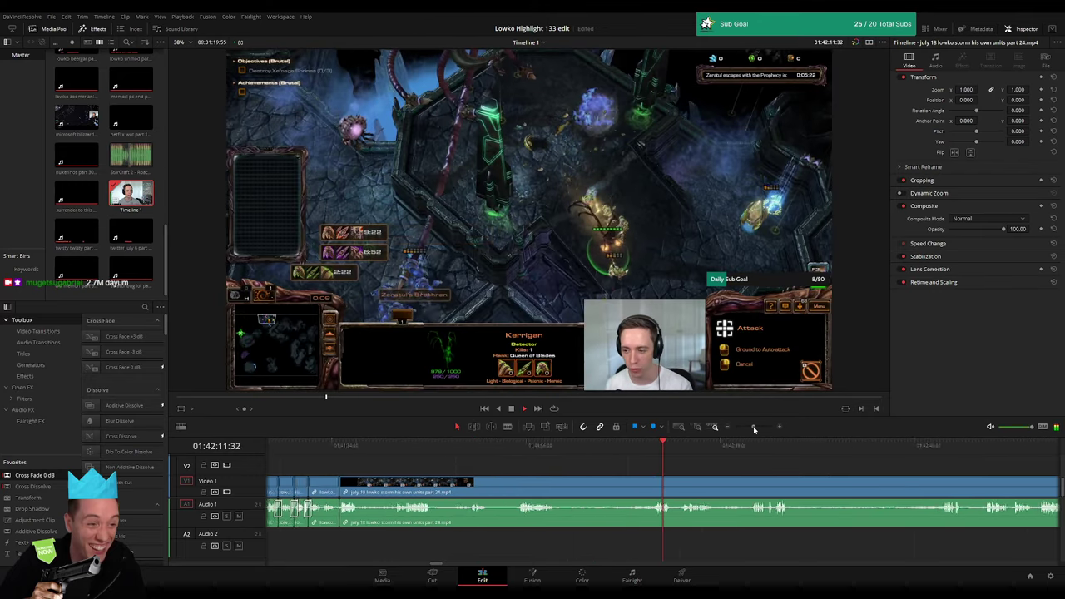
# - Zoom out further and scrub through the part 24 StarCraft gameplay
pyautogui.moveTo(752, 427); pyautogui.dragTo(748, 427)
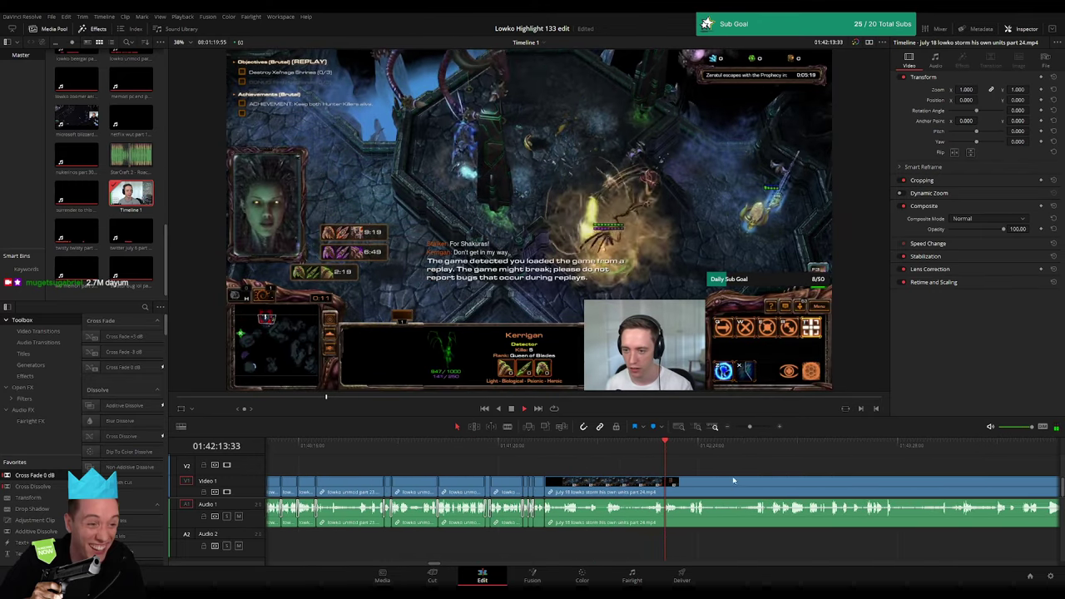
pyautogui.hscroll(2, 491, 466)
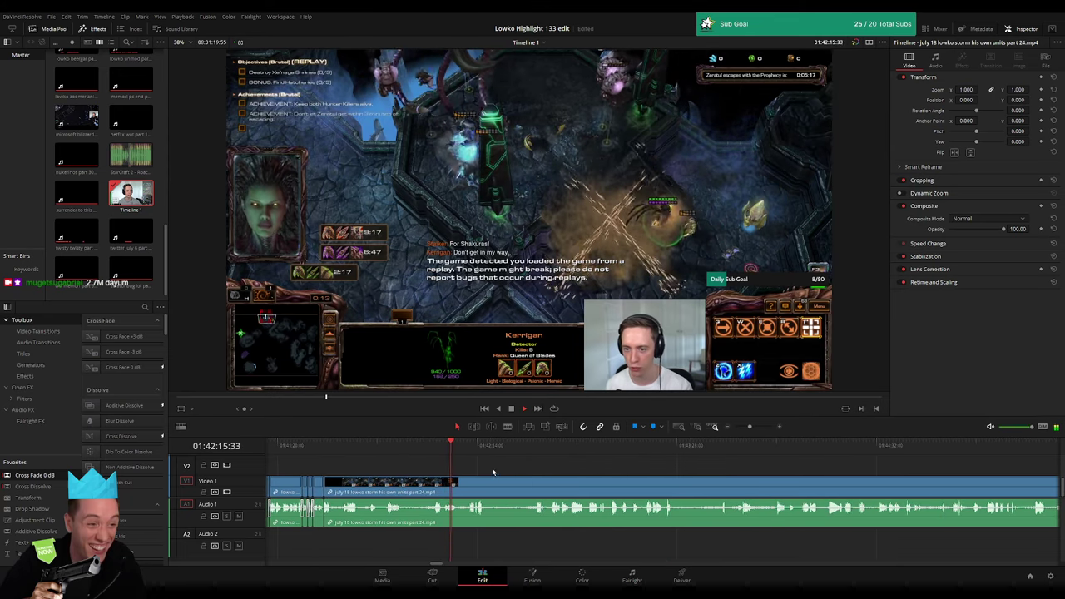
pyautogui.hscroll(-2, 666, 456)
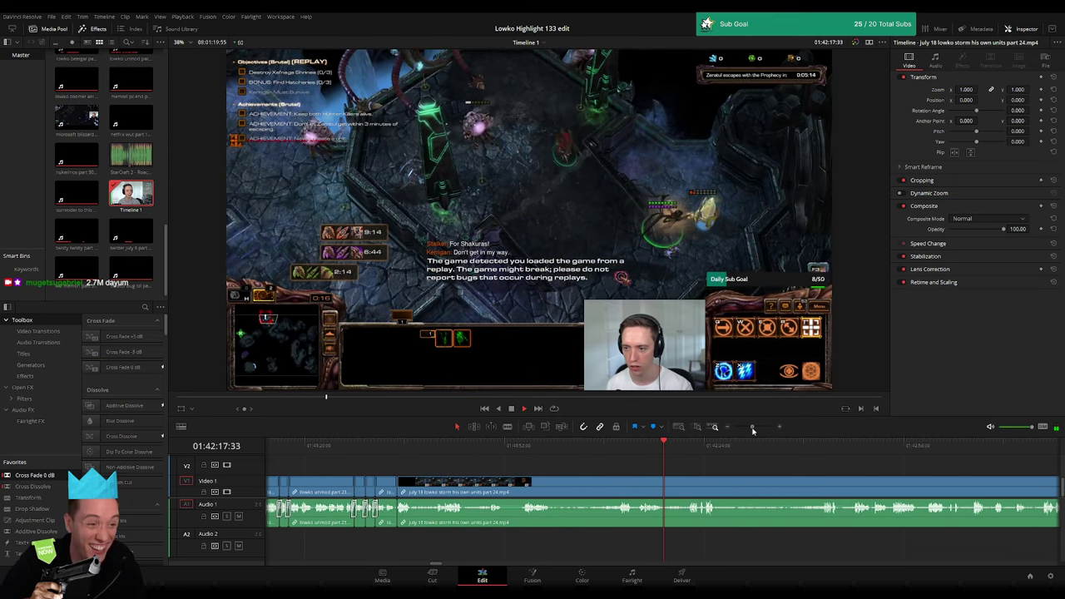
pyautogui.hscroll(3, 599, 457)
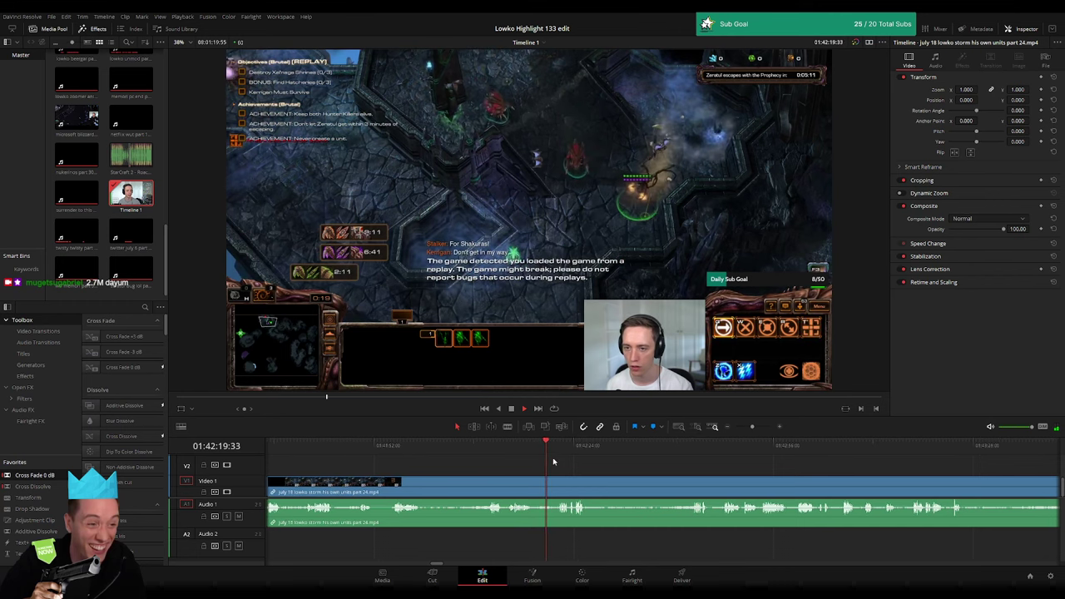
pyautogui.click(560, 449)
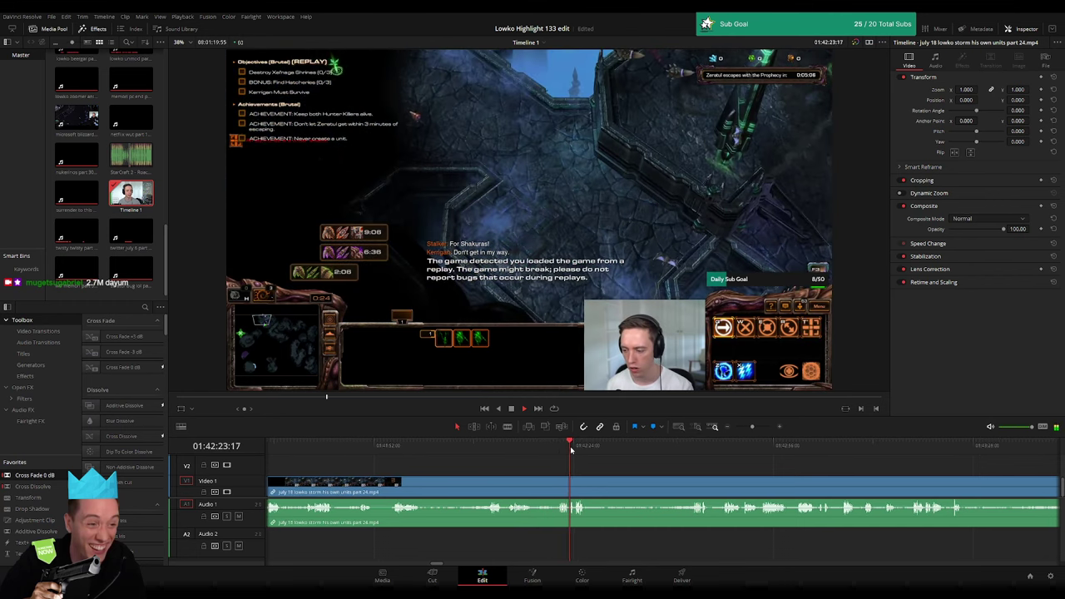
pyautogui.click(644, 449)
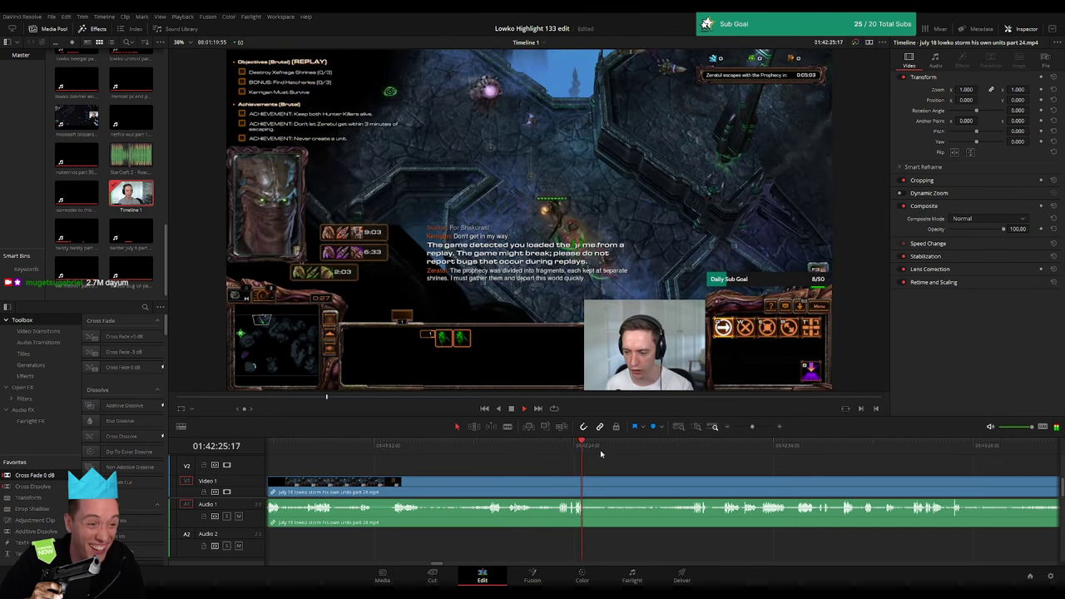
pyautogui.click(675, 455)
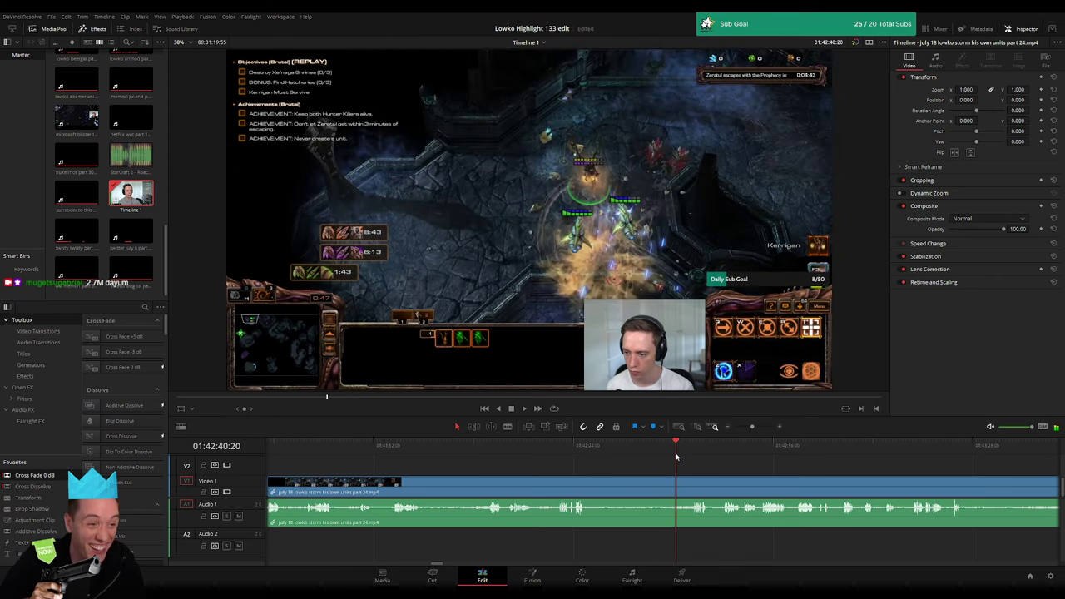
pyautogui.click(587, 450)
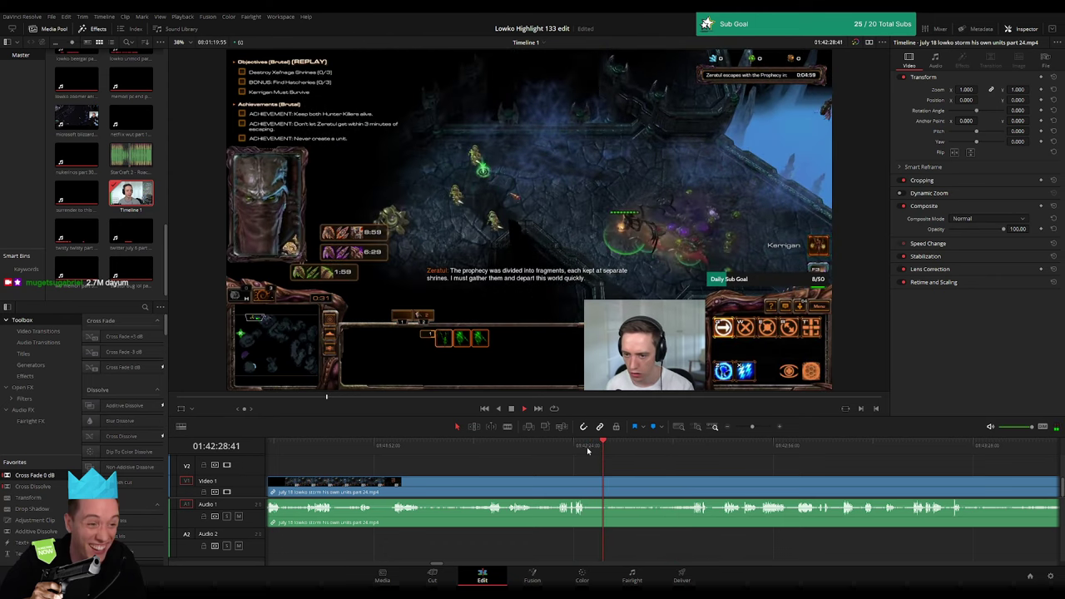
pyautogui.moveTo(587, 450)
pyautogui.mouseDown()
pyautogui.moveTo(636, 448)
pyautogui.moveTo(584, 471)
pyautogui.mouseUp()
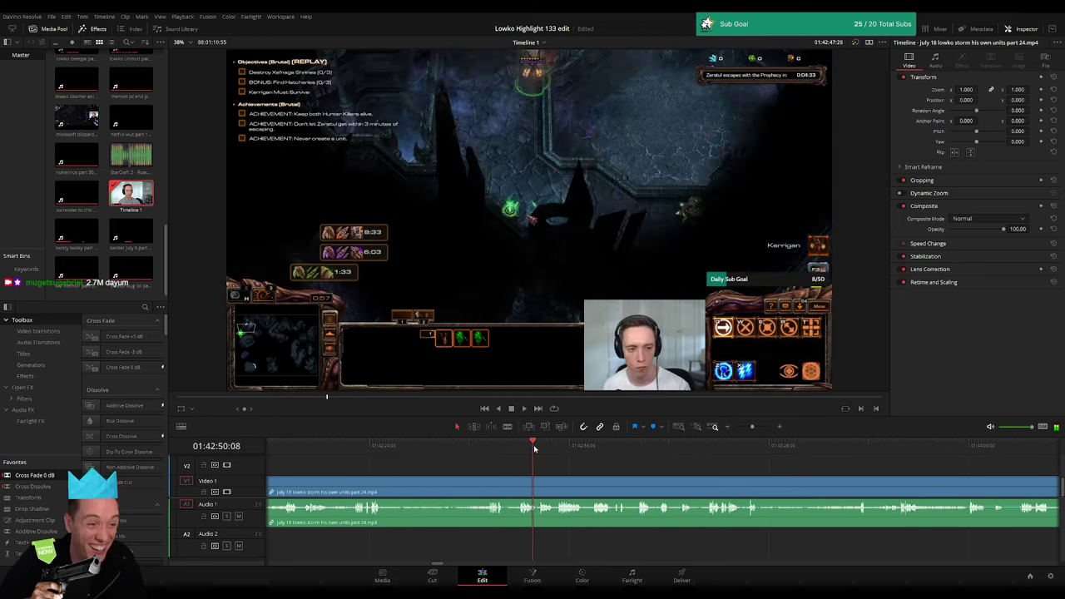
pyautogui.moveTo(584, 471)
pyautogui.mouseDown()
pyautogui.moveTo(560, 450)
pyautogui.moveTo(580, 449)
pyautogui.moveTo(545, 450)
pyautogui.moveTo(792, 449)
pyautogui.moveTo(515, 451)
pyautogui.moveTo(654, 451)
pyautogui.moveTo(545, 455)
pyautogui.mouseUp()
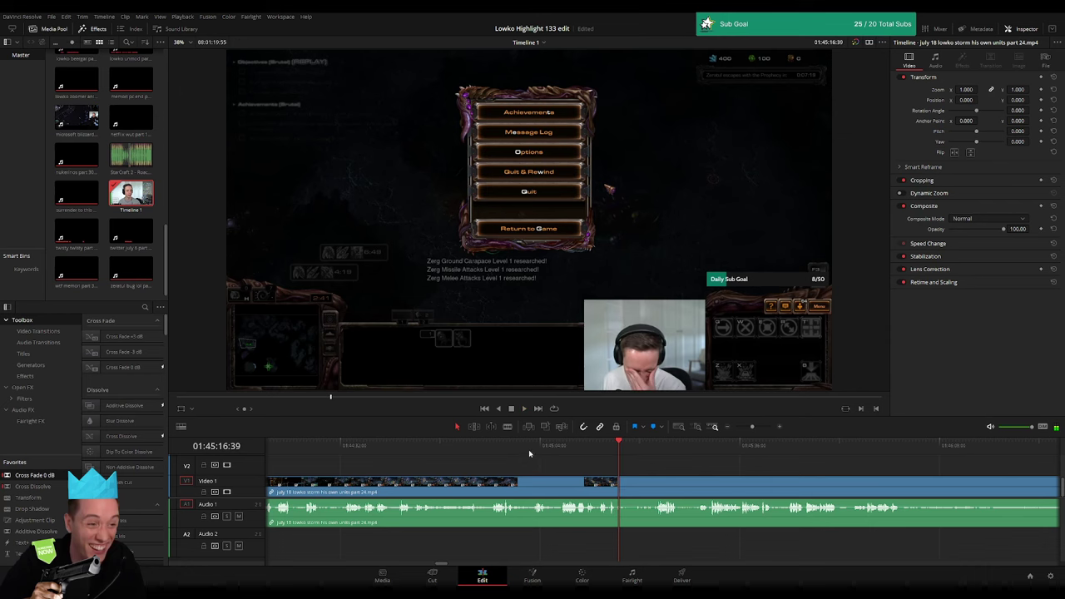
# - Find where the pause menu appears in the part 24 clip and split it there
pyautogui.click(493, 447)
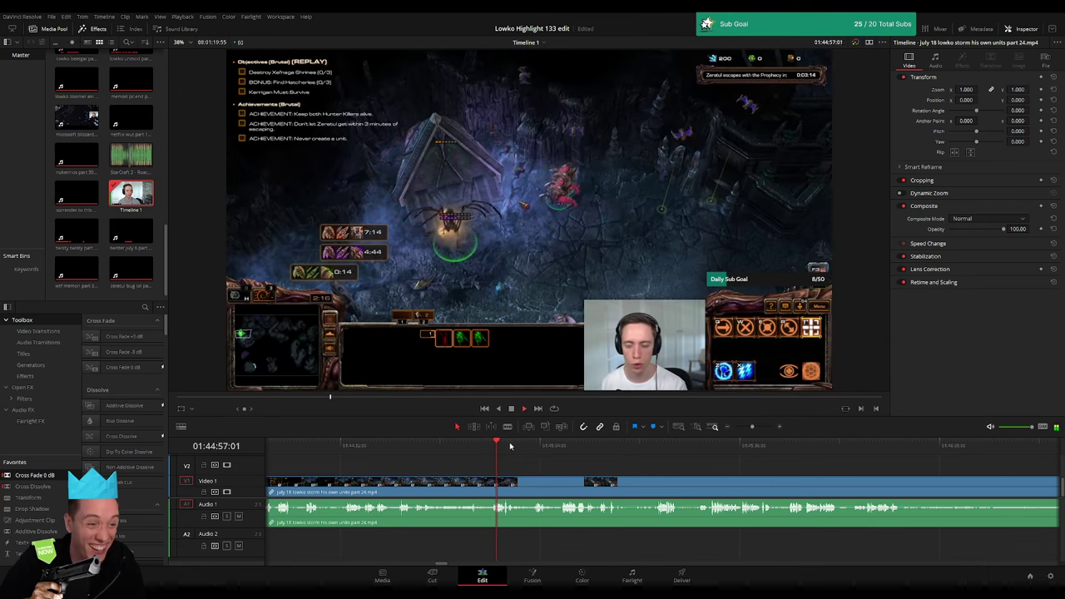
pyautogui.moveTo(510, 447); pyautogui.dragTo(532, 442)
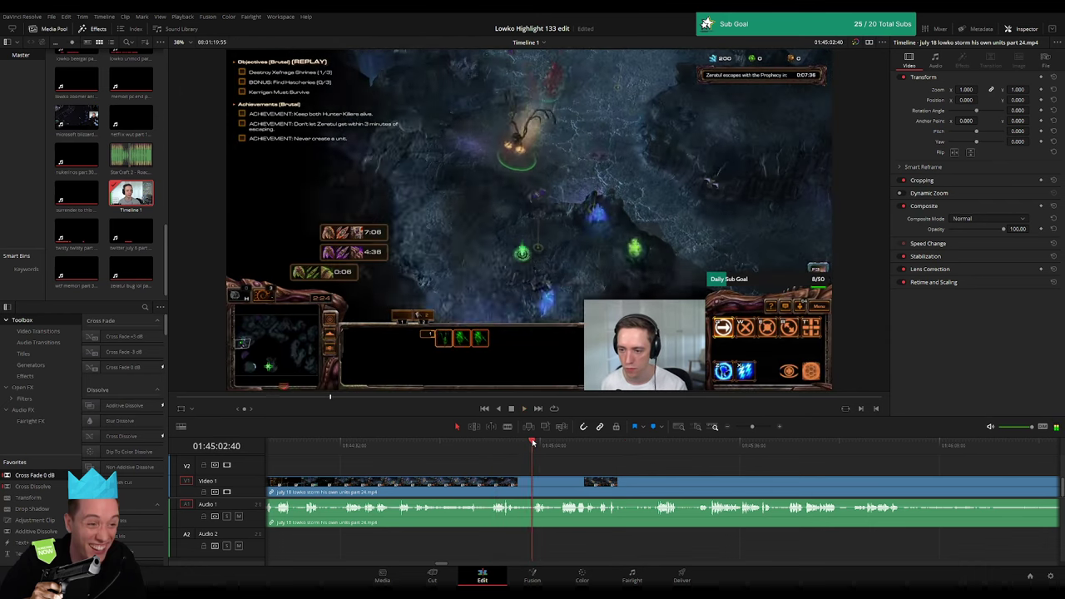
pyautogui.press('space')
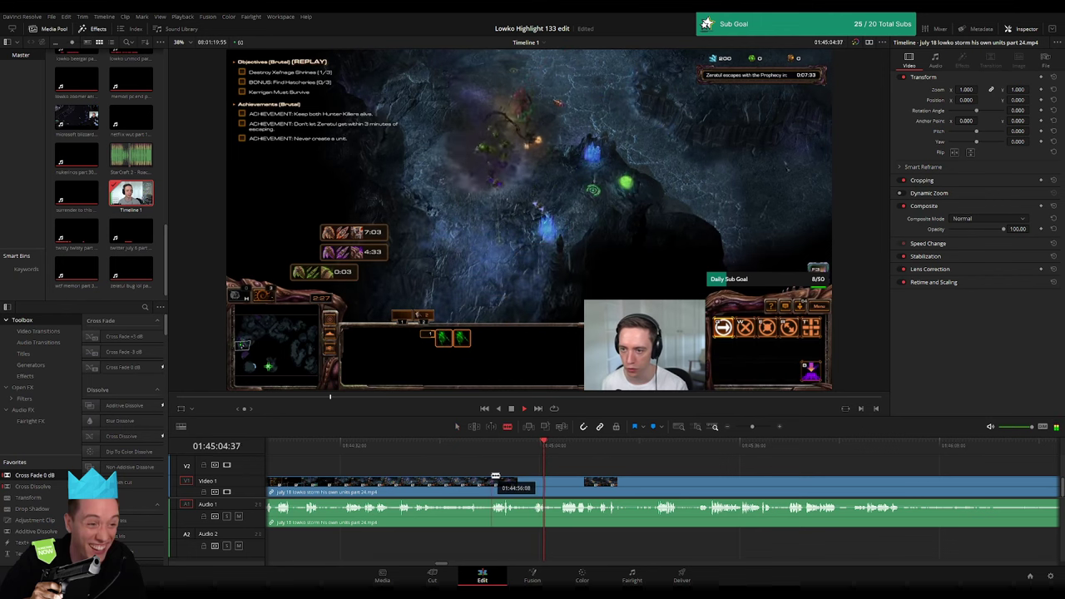
pyautogui.moveTo(495, 477); pyautogui.dragTo(492, 477)
pyautogui.click(493, 446)
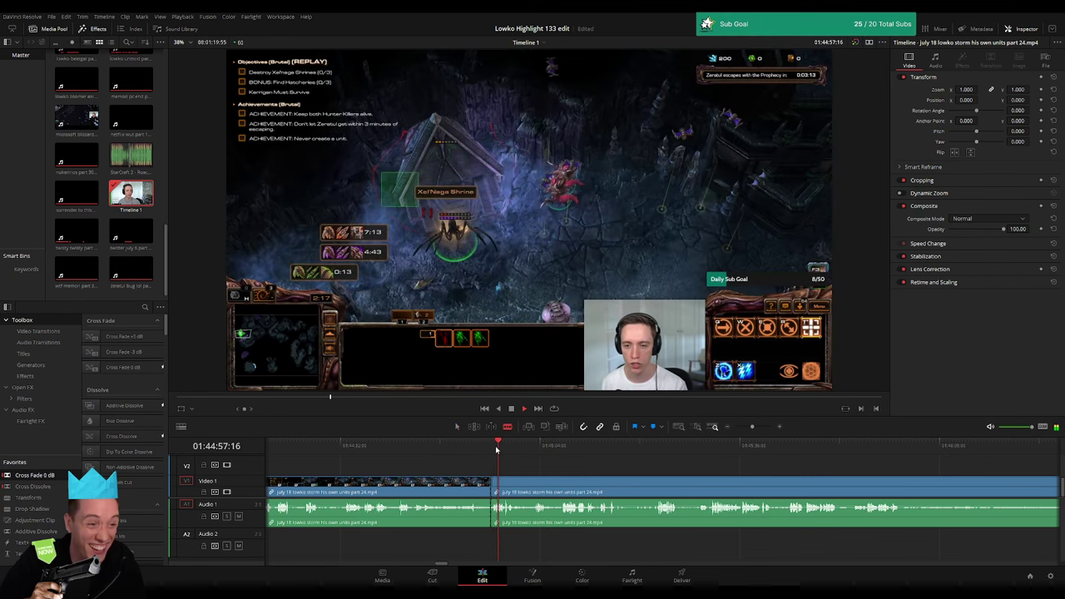
pyautogui.click(491, 487)
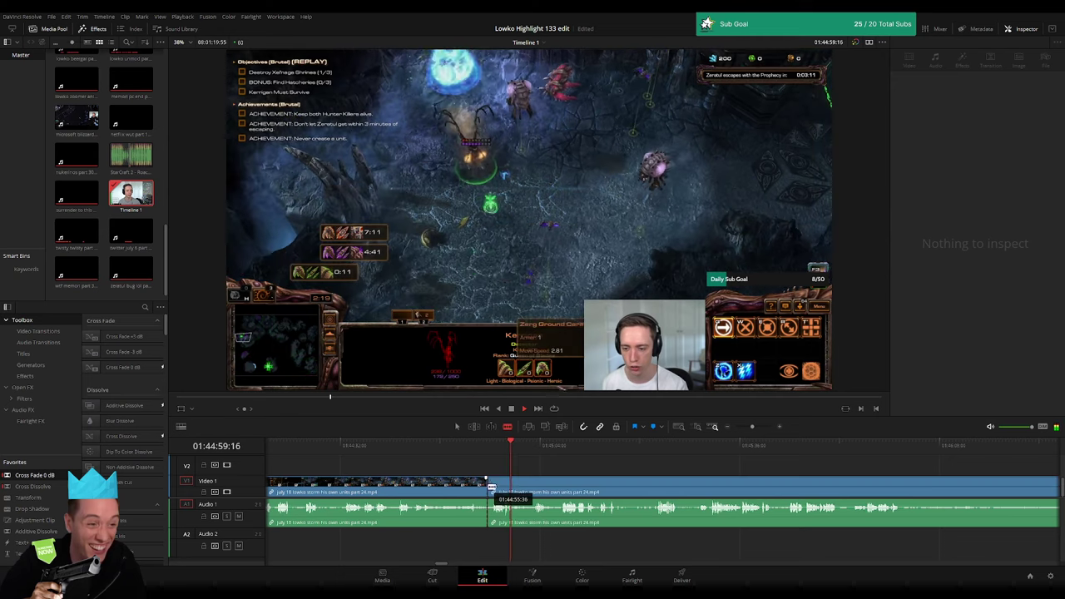
pyautogui.click(492, 486)
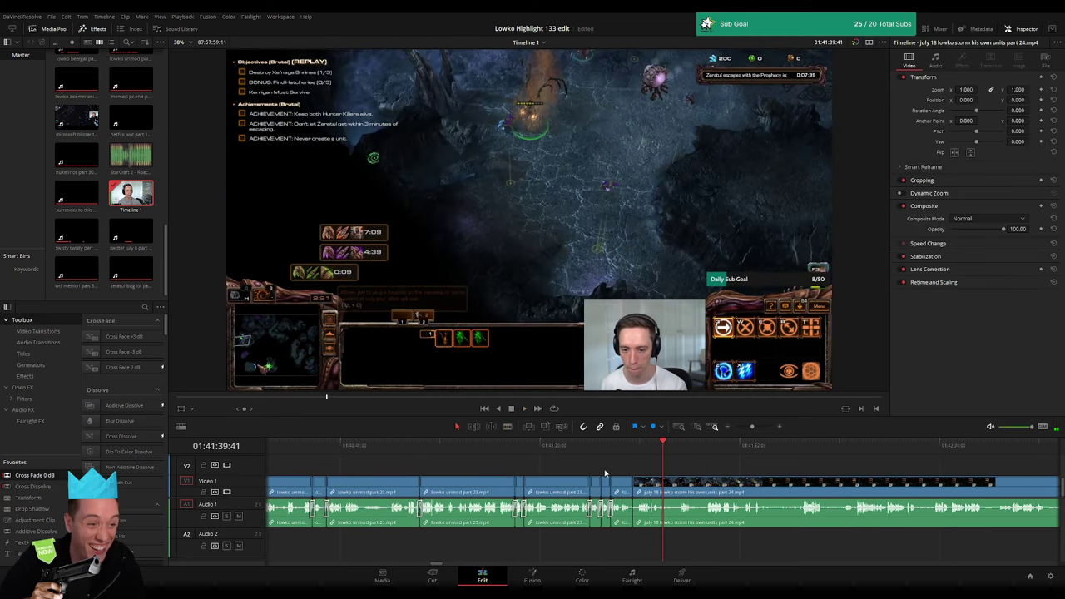
pyautogui.press('space')
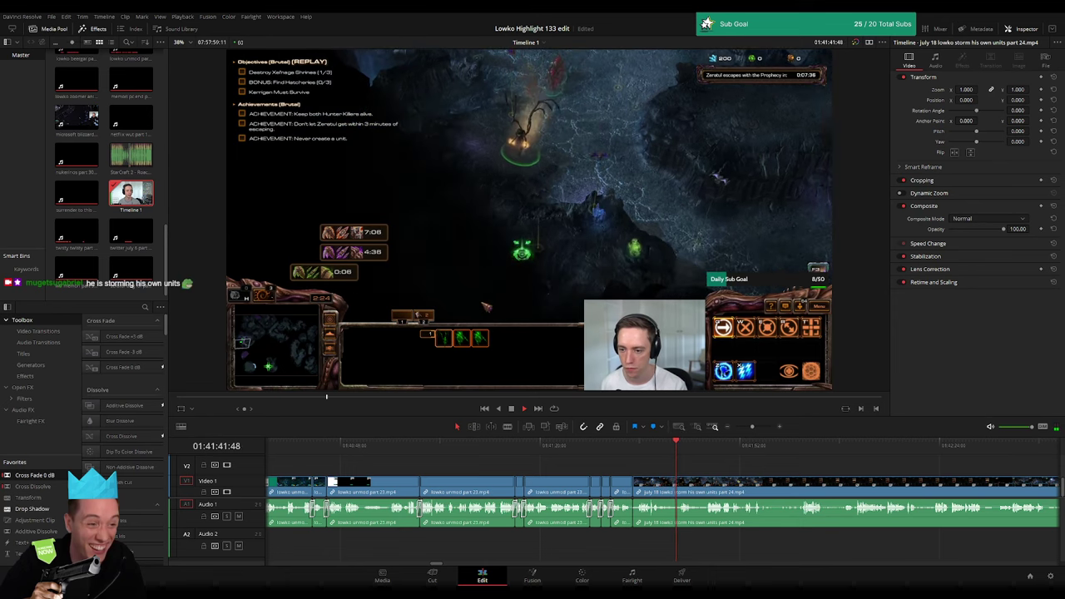
pyautogui.scroll(2, 697, 459)
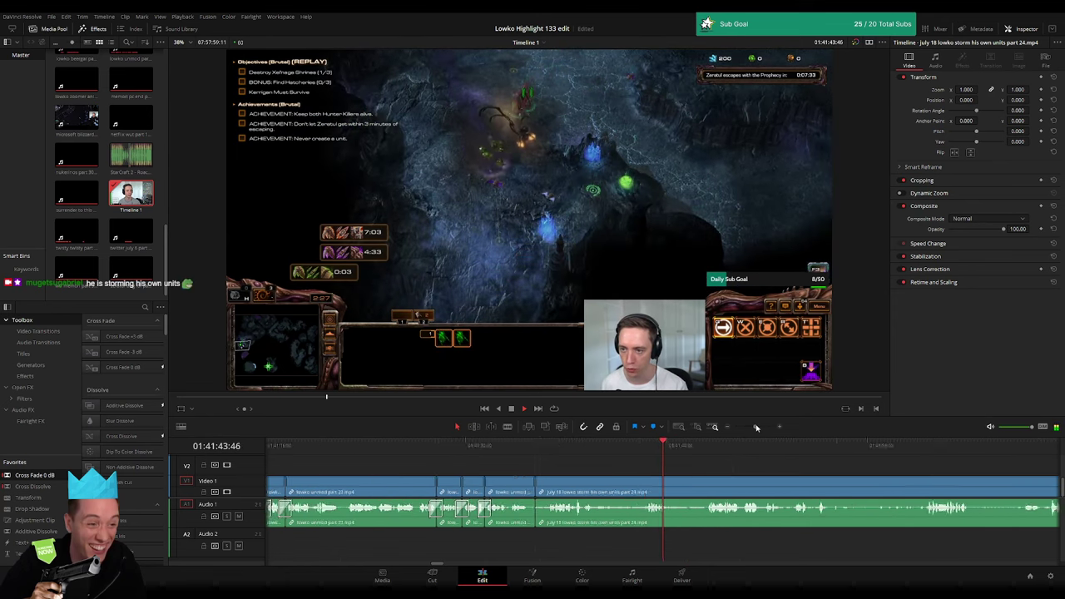
pyautogui.hscroll(3, 568, 471)
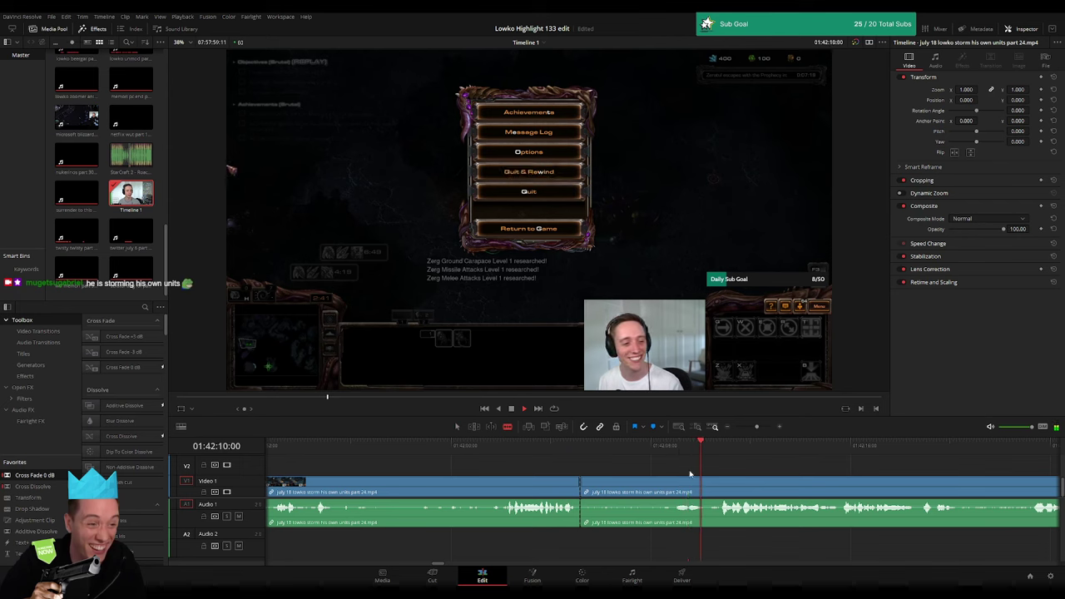
# - Ripple-delete the first pause-menu section of part 24 and play back across the cut
pyautogui.press('BackSpace')
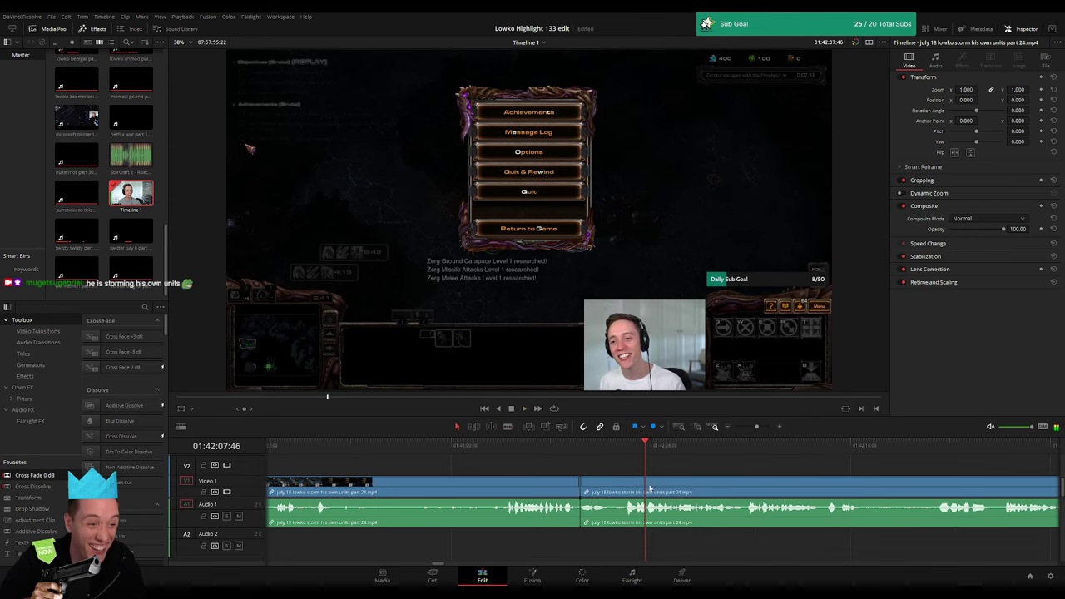
pyautogui.hscroll(-3, 535, 468)
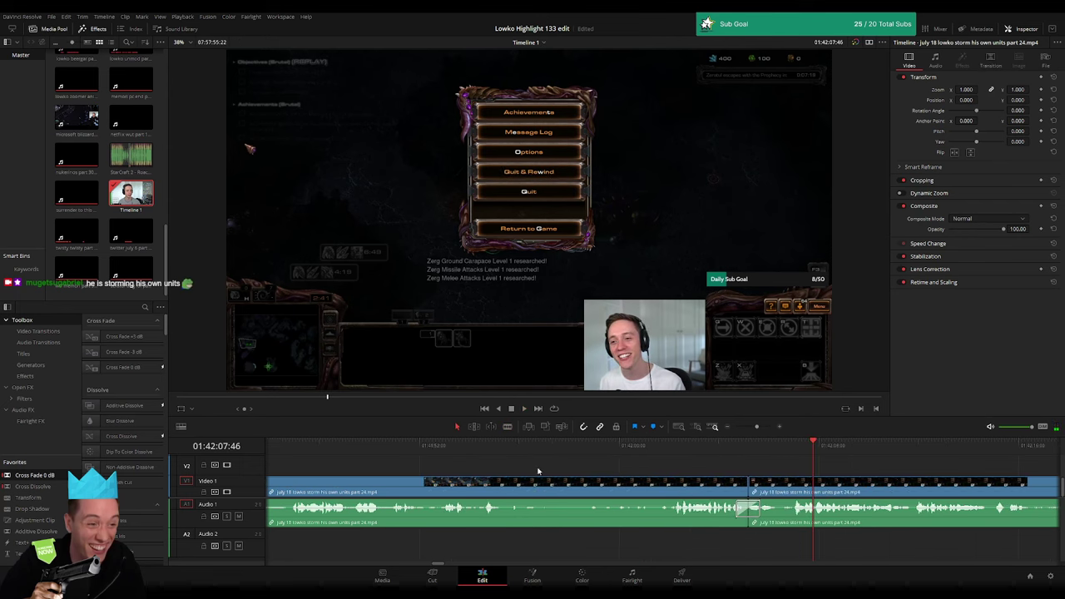
pyautogui.click(438, 445)
pyautogui.press('space')
pyautogui.click(341, 445)
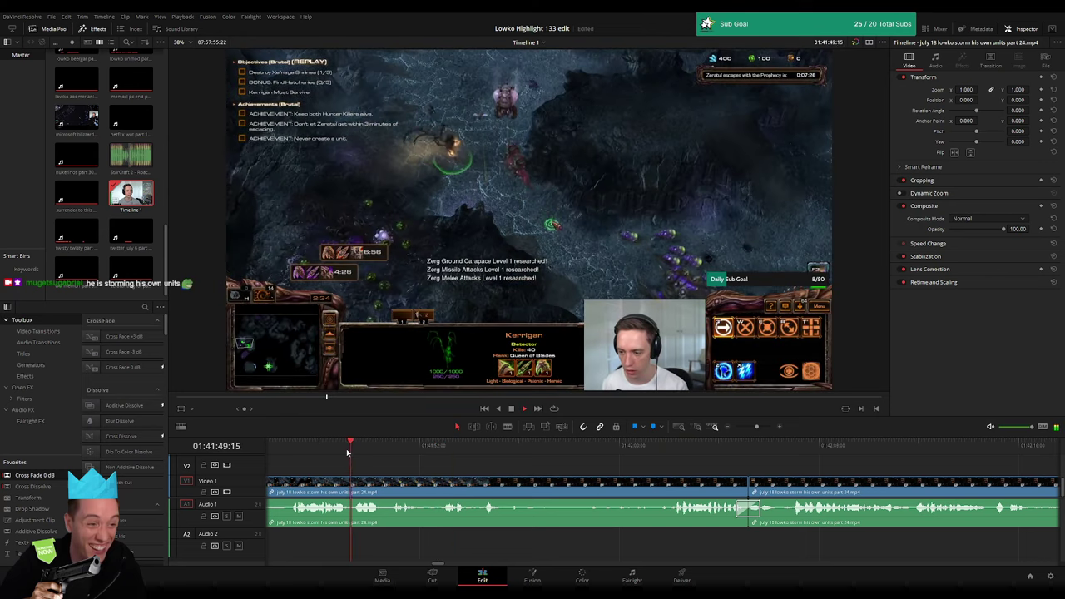
pyautogui.press('space')
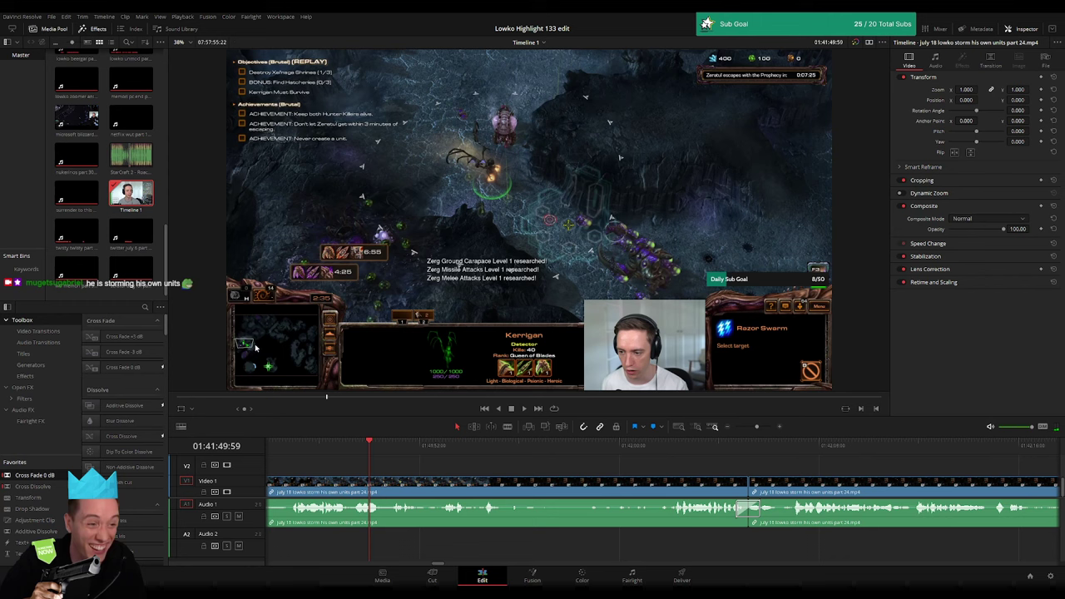
pyautogui.press('space')
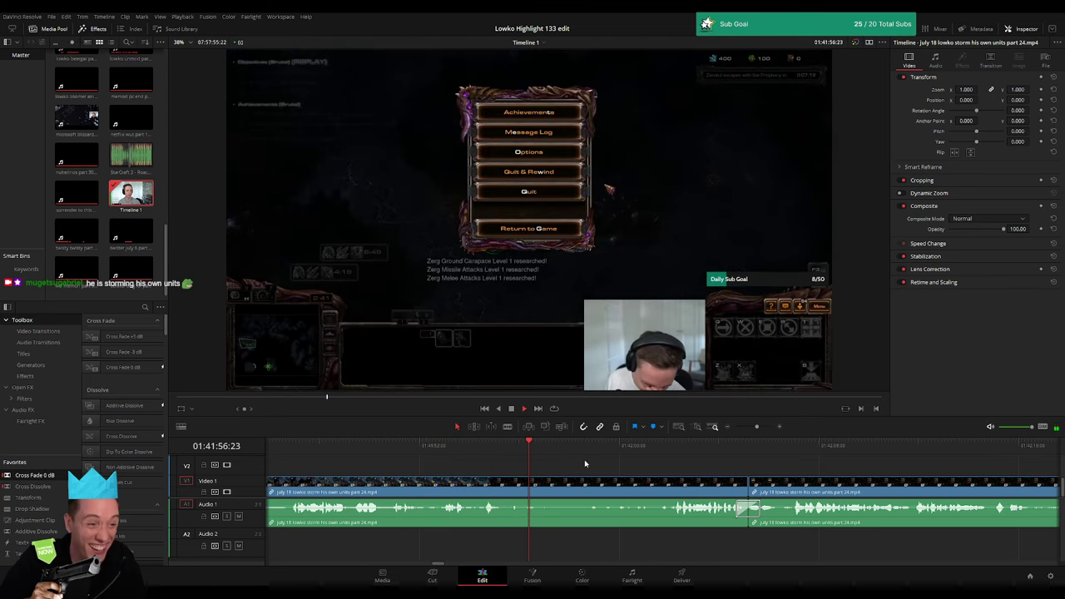
# - Ripple-delete the next pause-menu section and recheck the footage around the cut
pyautogui.hscroll(5, 632, 458)
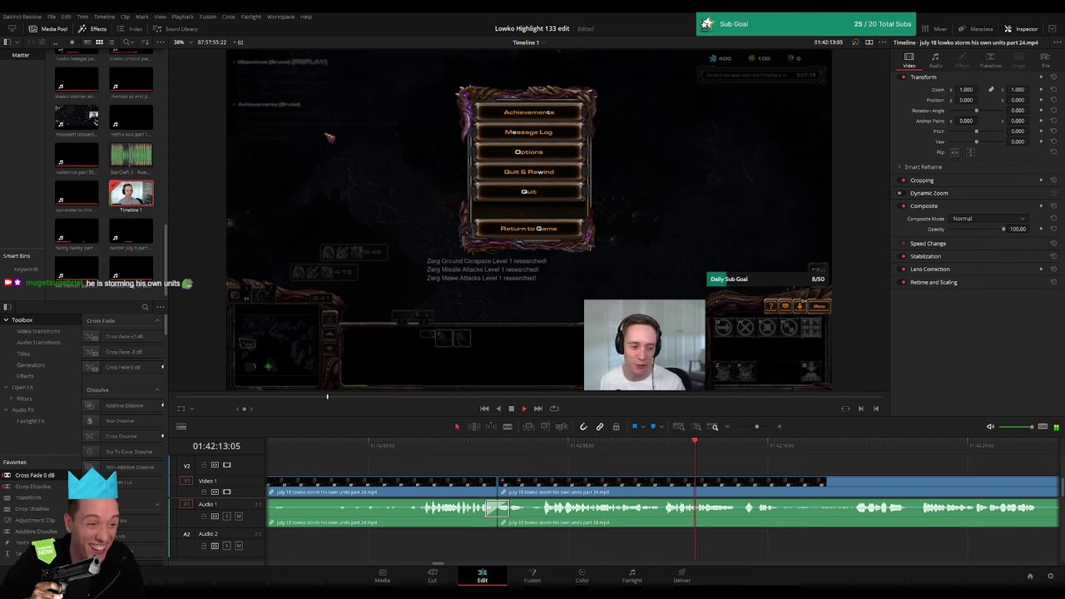
pyautogui.hscroll(3, 752, 475)
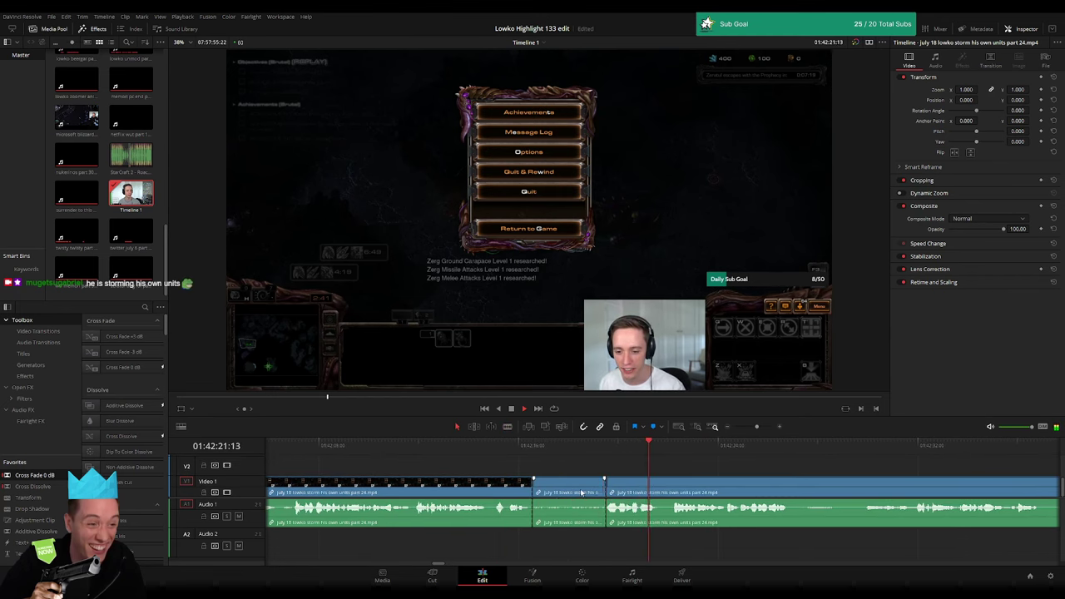
pyautogui.press('Delete')
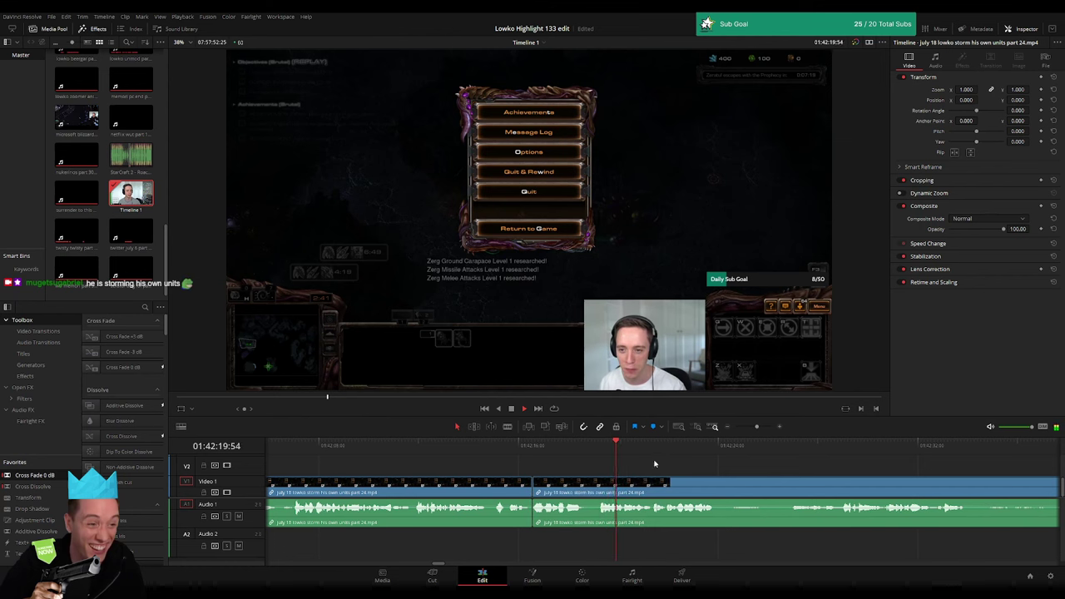
pyautogui.click(808, 447)
pyautogui.hscroll(3, 543, 486)
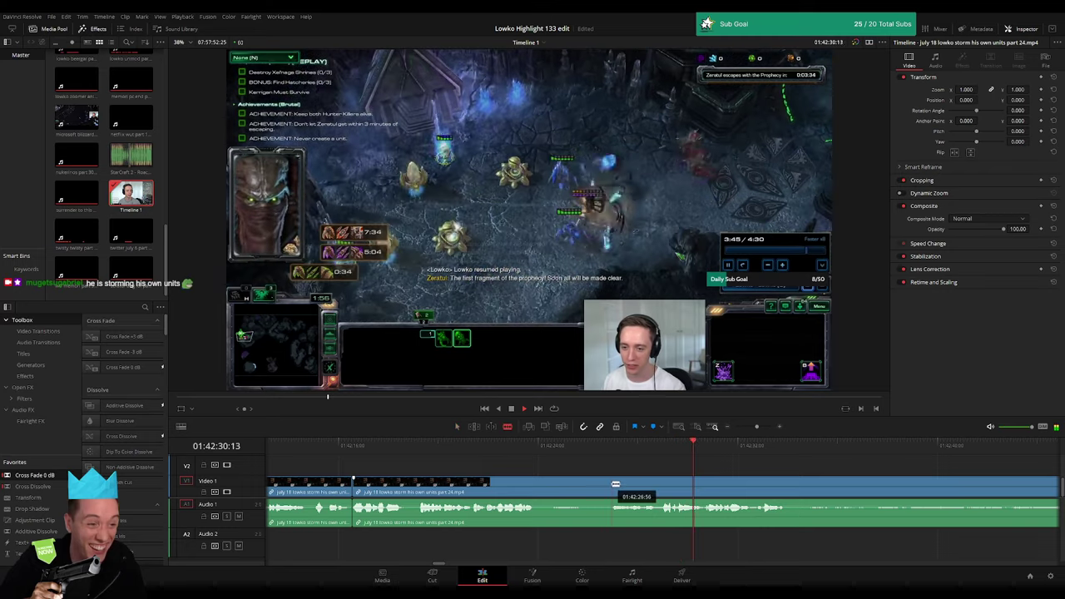
pyautogui.click(626, 447)
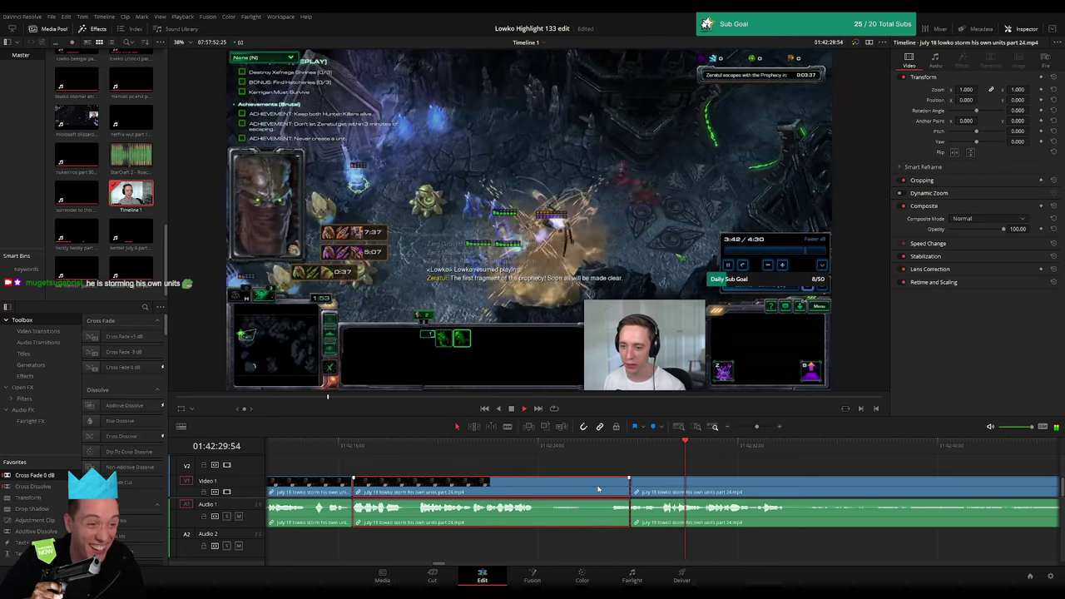
pyautogui.press('space')
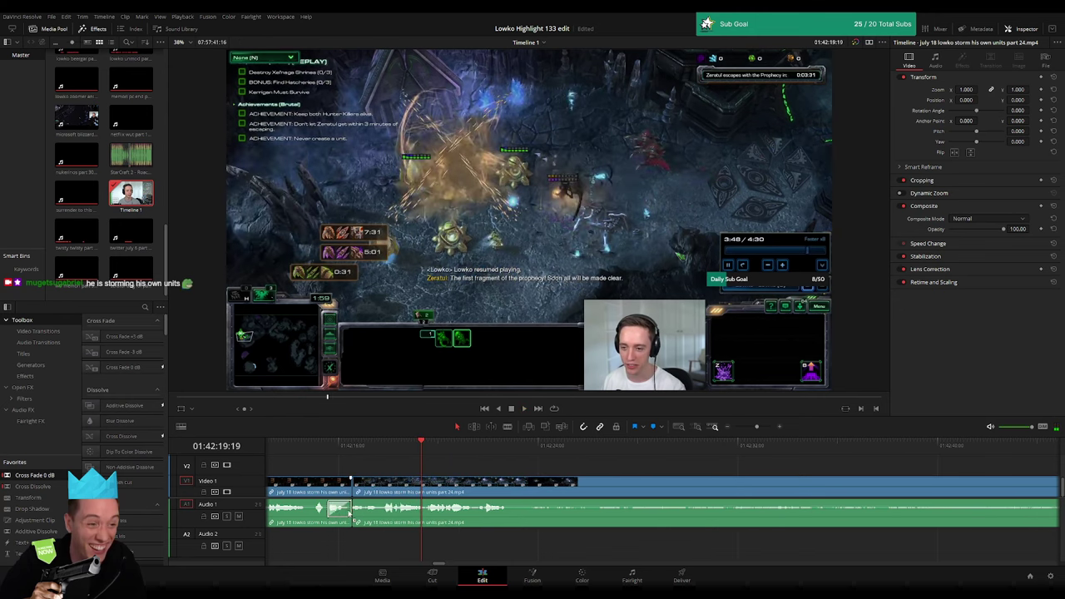
pyautogui.click(328, 447)
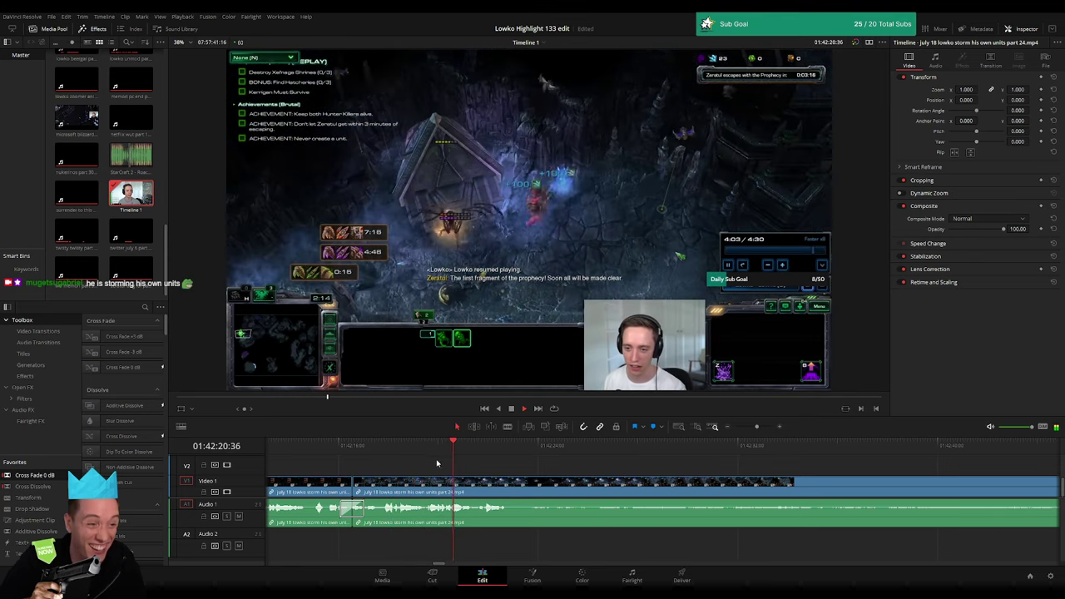
pyautogui.hscroll(3, 395, 474)
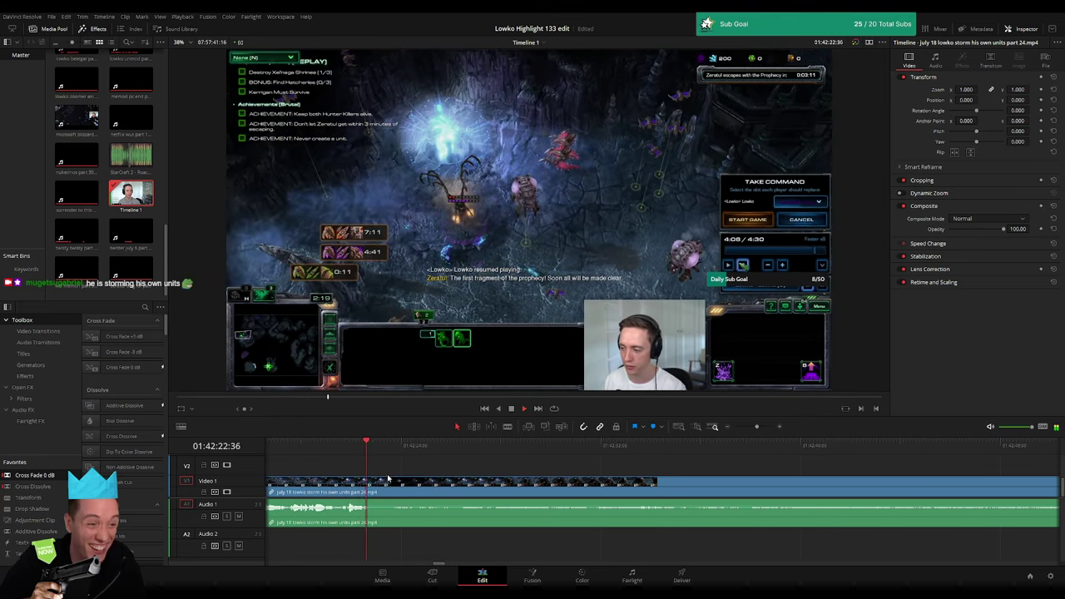
pyautogui.click(820, 446)
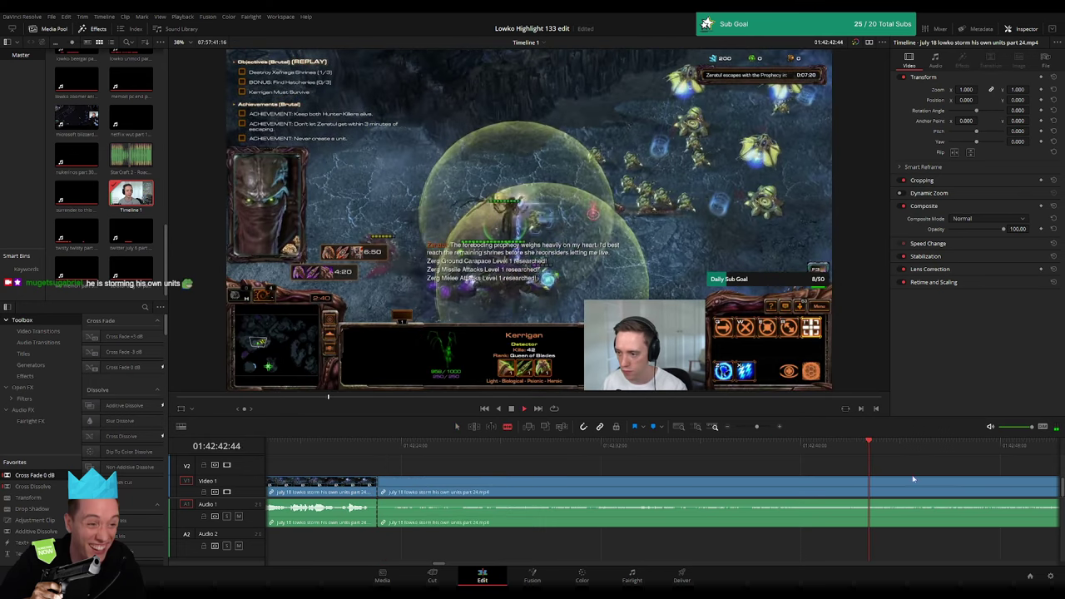
pyautogui.click(808, 447)
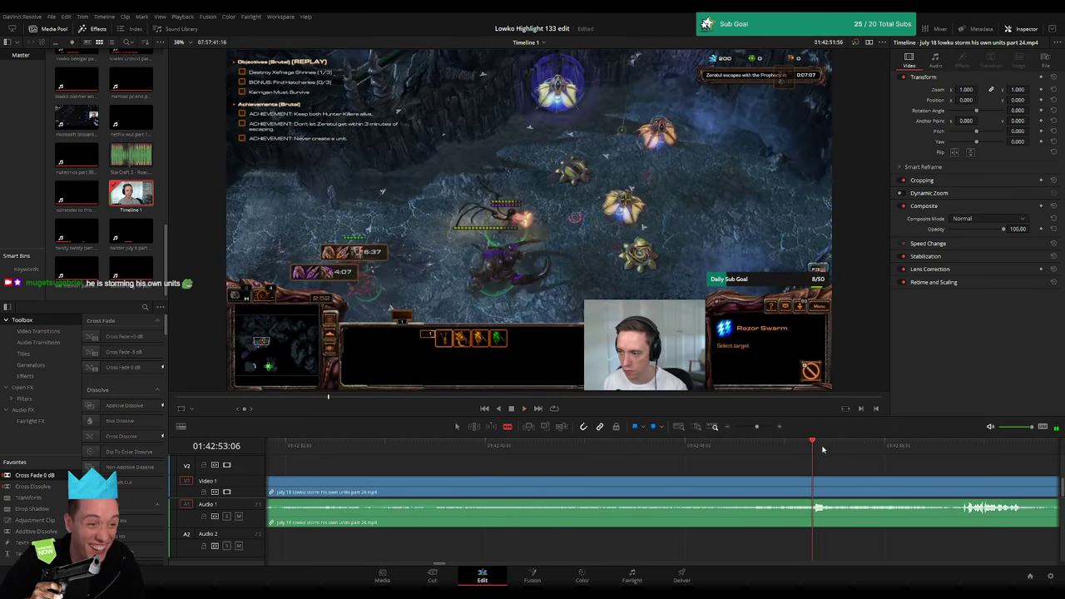
pyautogui.click(957, 457)
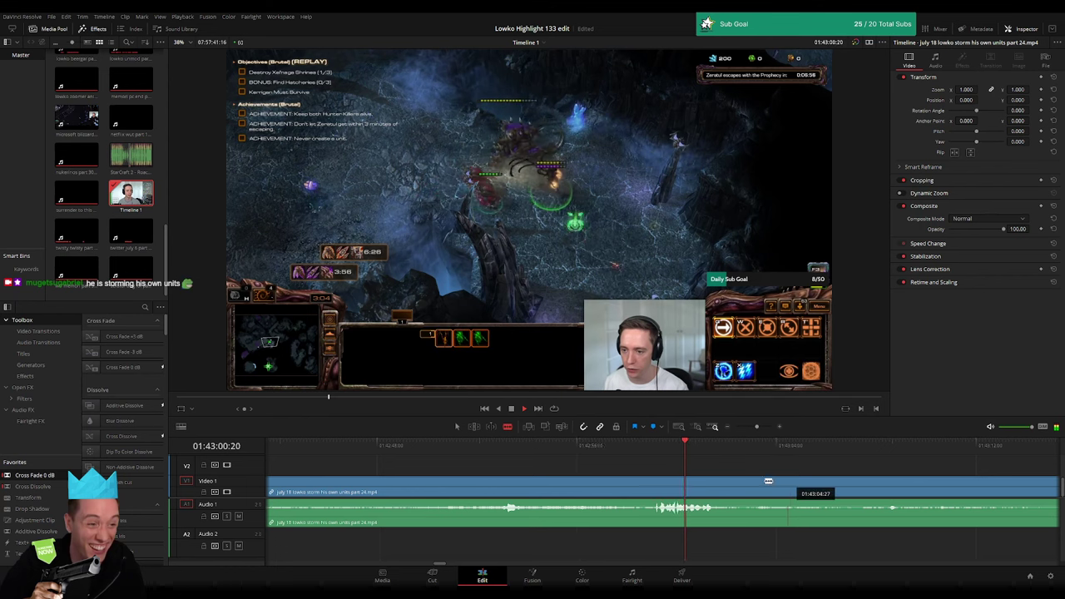
pyautogui.click(725, 457)
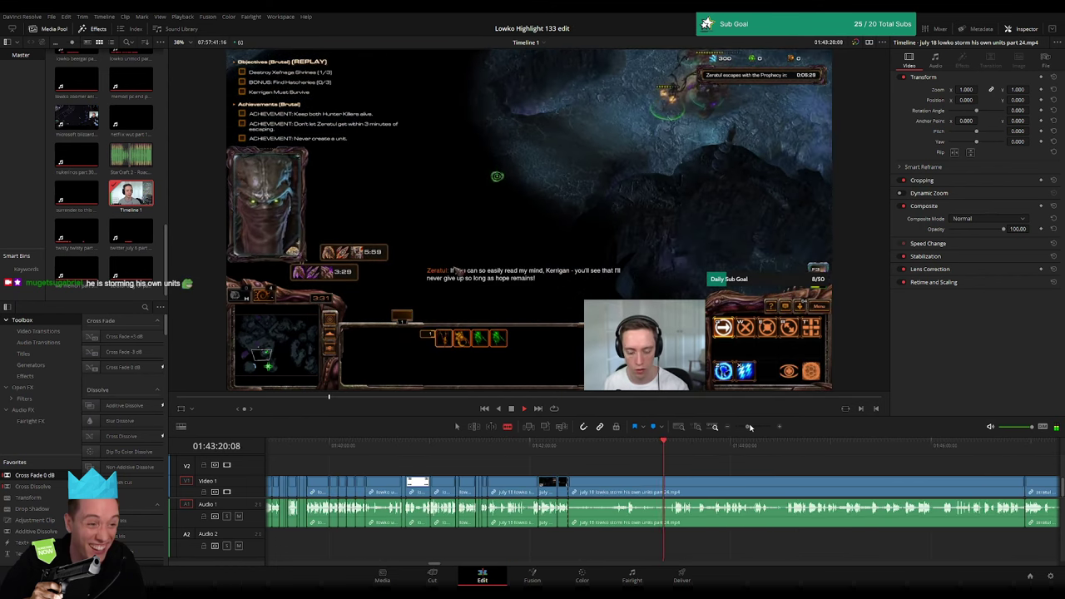
pyautogui.moveTo(680, 460); pyautogui.dragTo(707, 452)
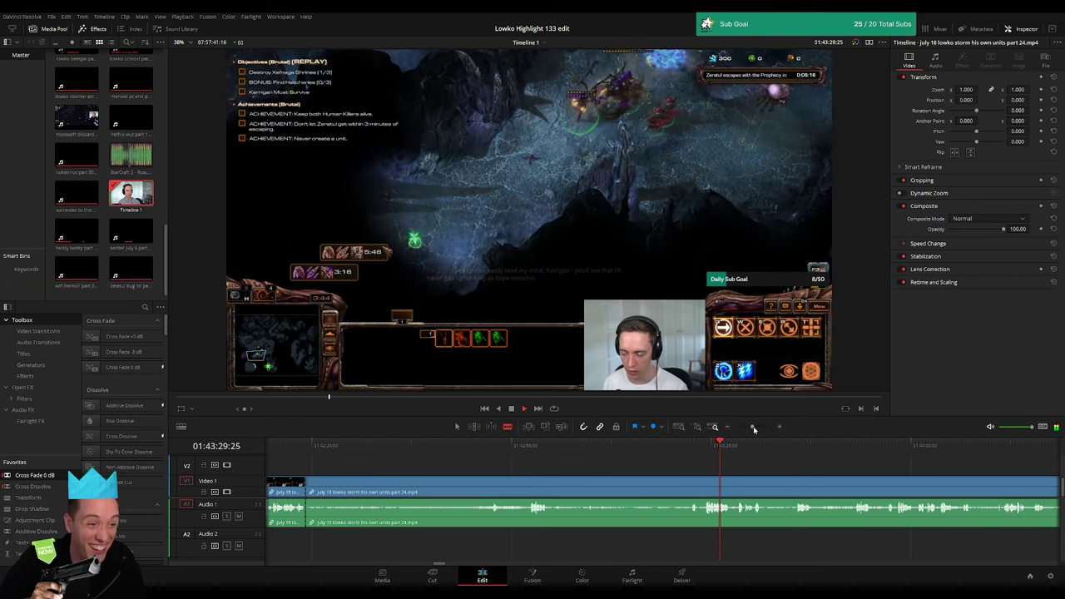
pyautogui.hscroll(5, 608, 470)
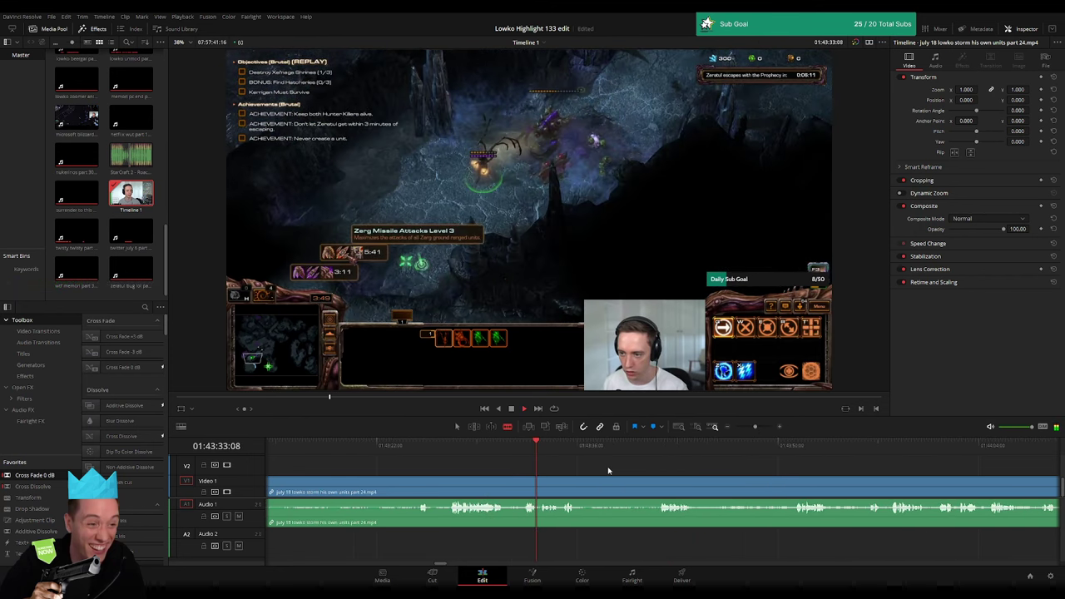
pyautogui.moveTo(560, 452); pyautogui.dragTo(670, 453)
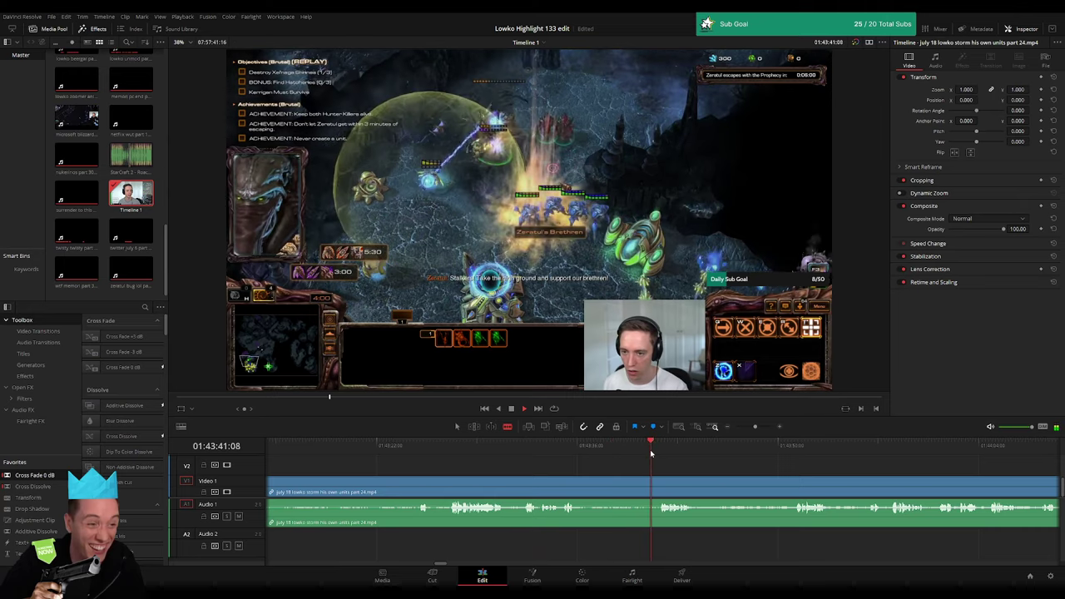
pyautogui.click(796, 450)
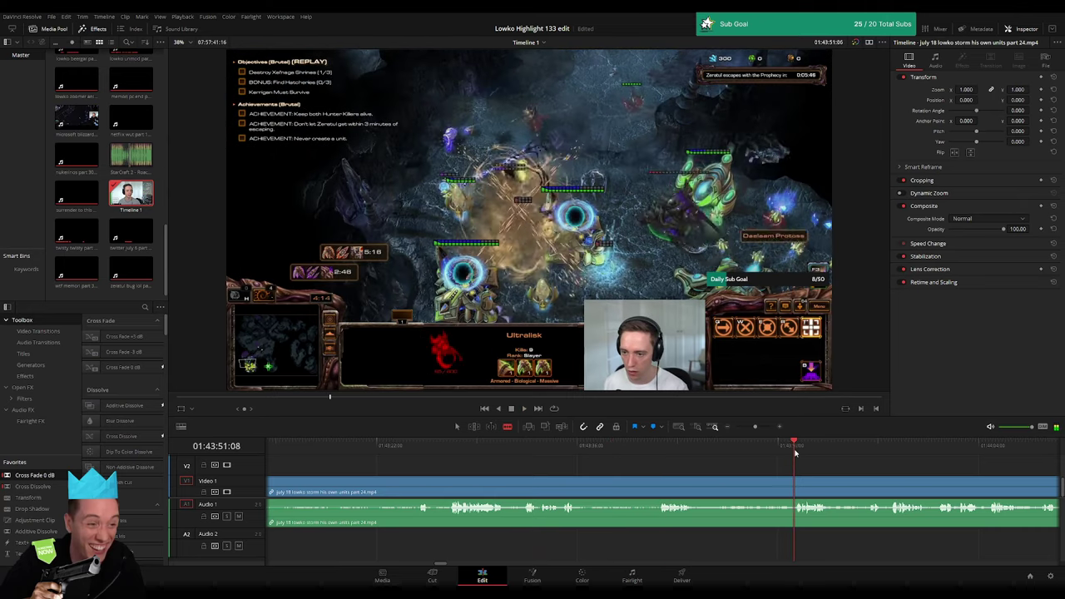
pyautogui.hscroll(5, 666, 466)
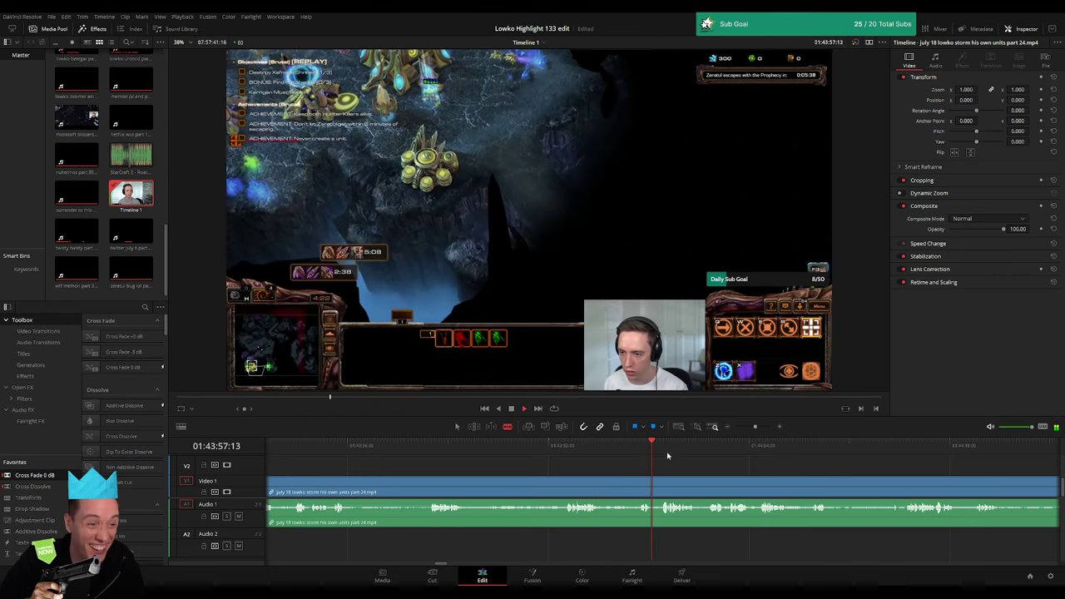
pyautogui.hscroll(3, 682, 466)
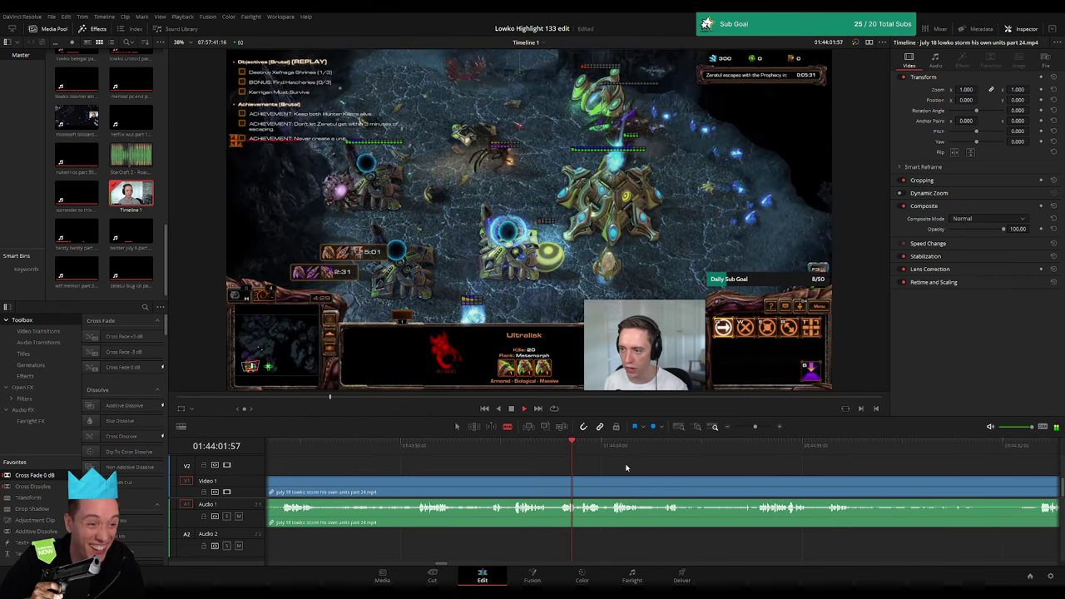
pyautogui.moveTo(606, 449); pyautogui.dragTo(754, 456)
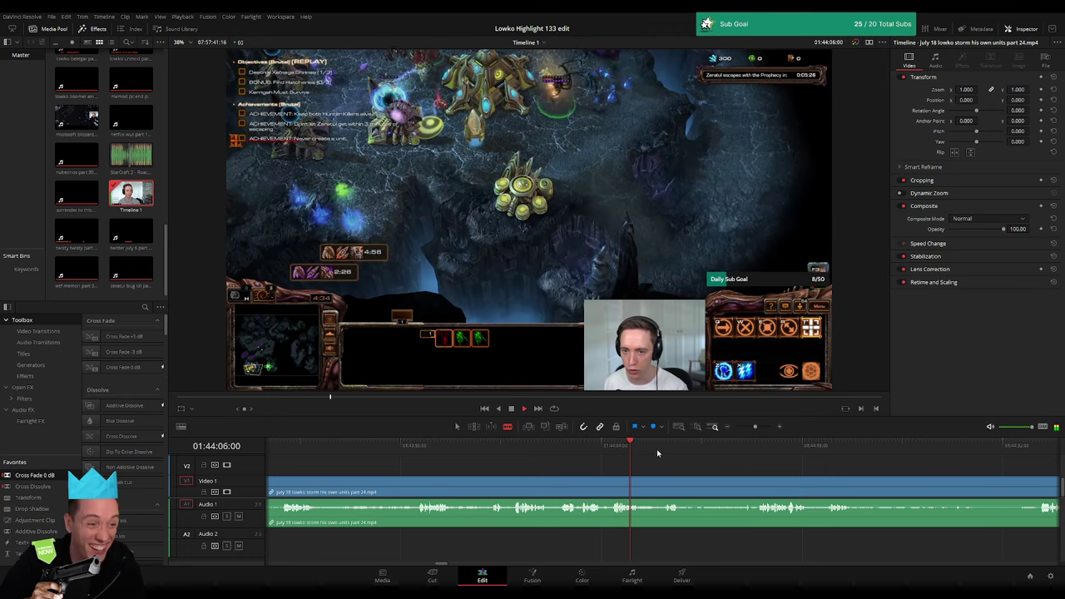
pyautogui.press('space')
pyautogui.hscroll(4, 613, 461)
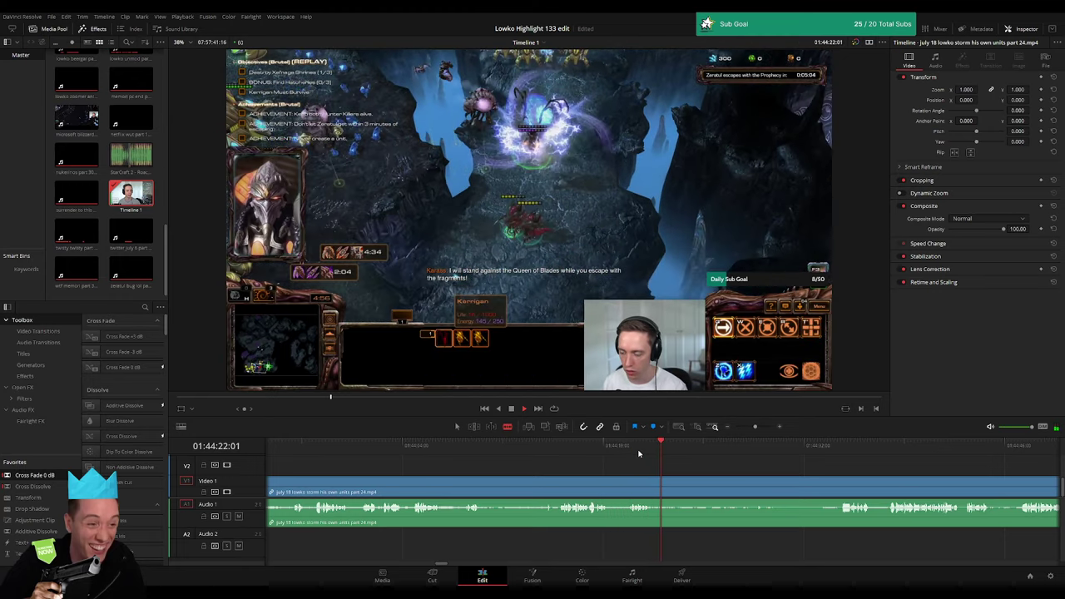
pyautogui.click(816, 453)
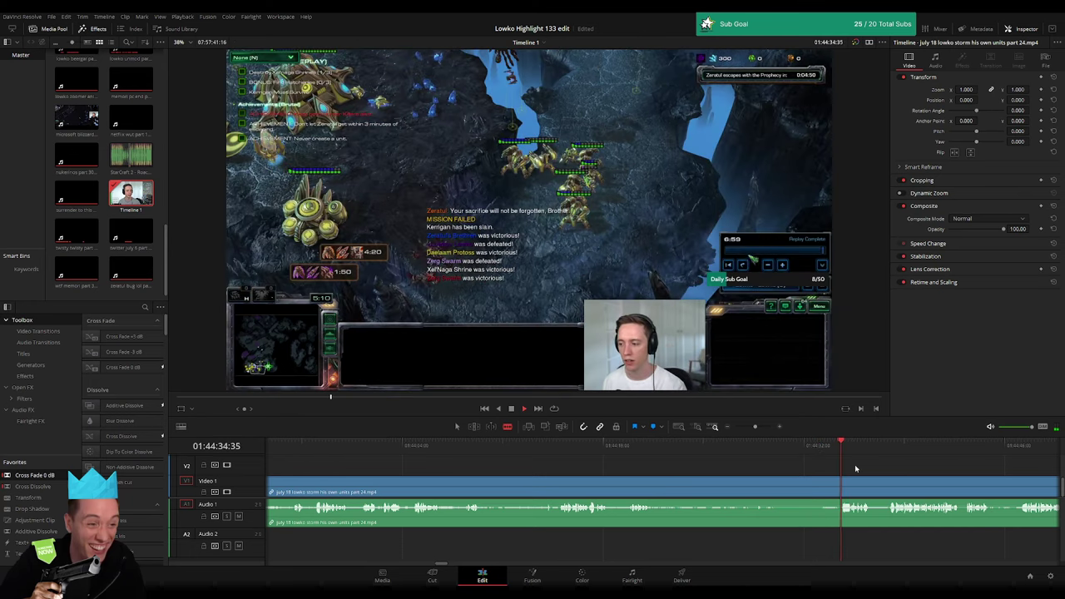
pyautogui.click(758, 451)
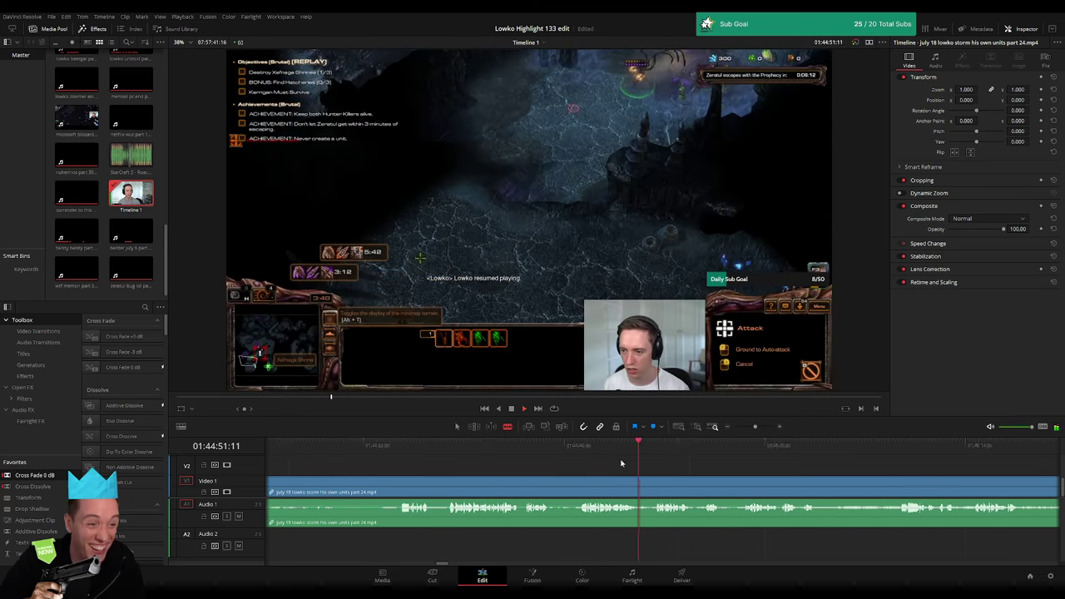
pyautogui.click(772, 443)
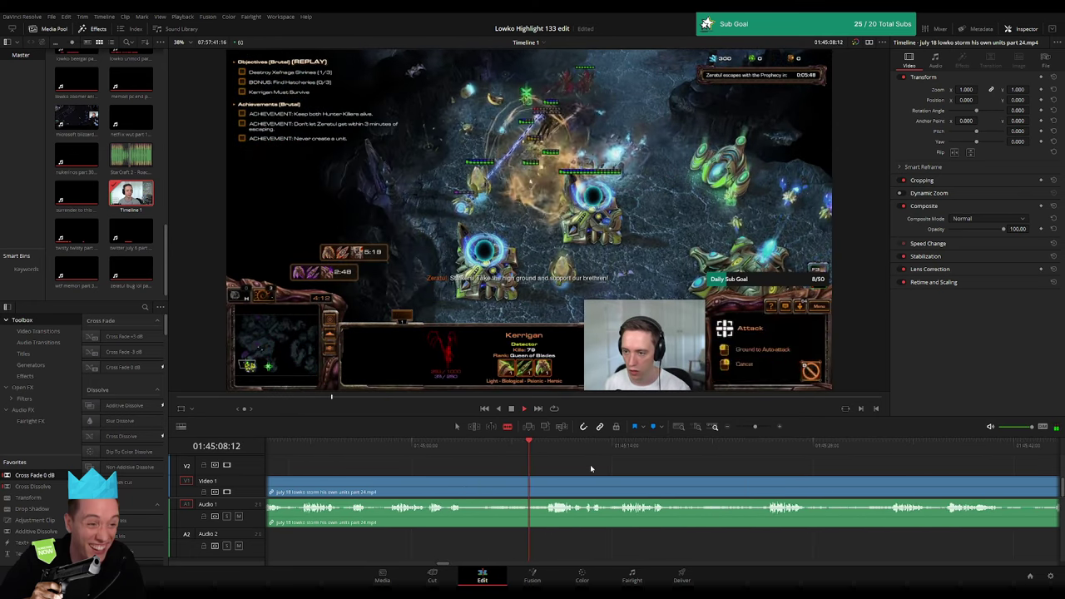
pyautogui.click(752, 449)
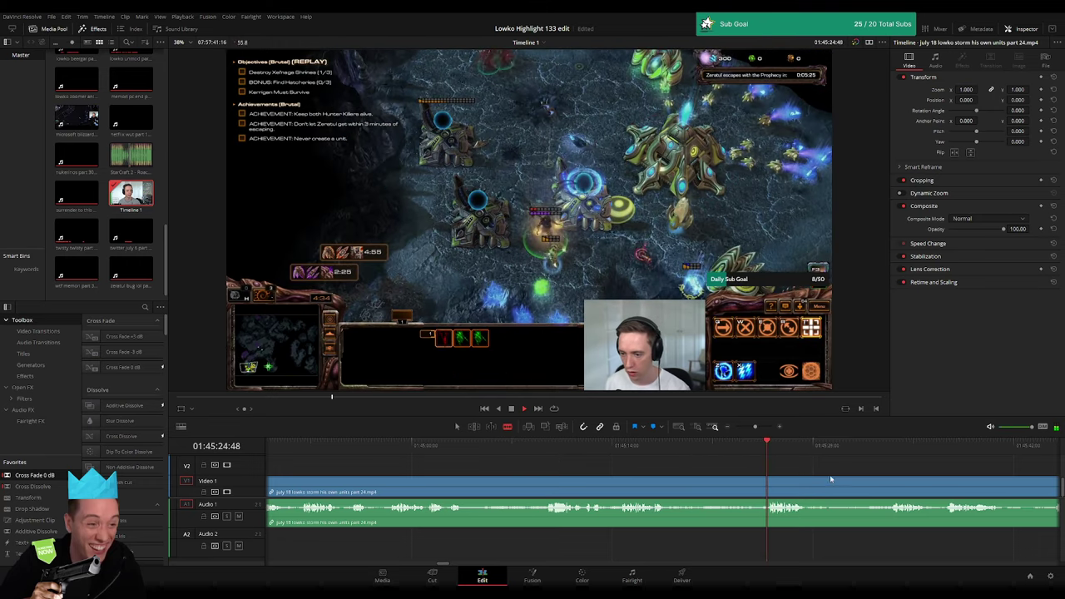
pyautogui.click(655, 451)
pyautogui.press('space')
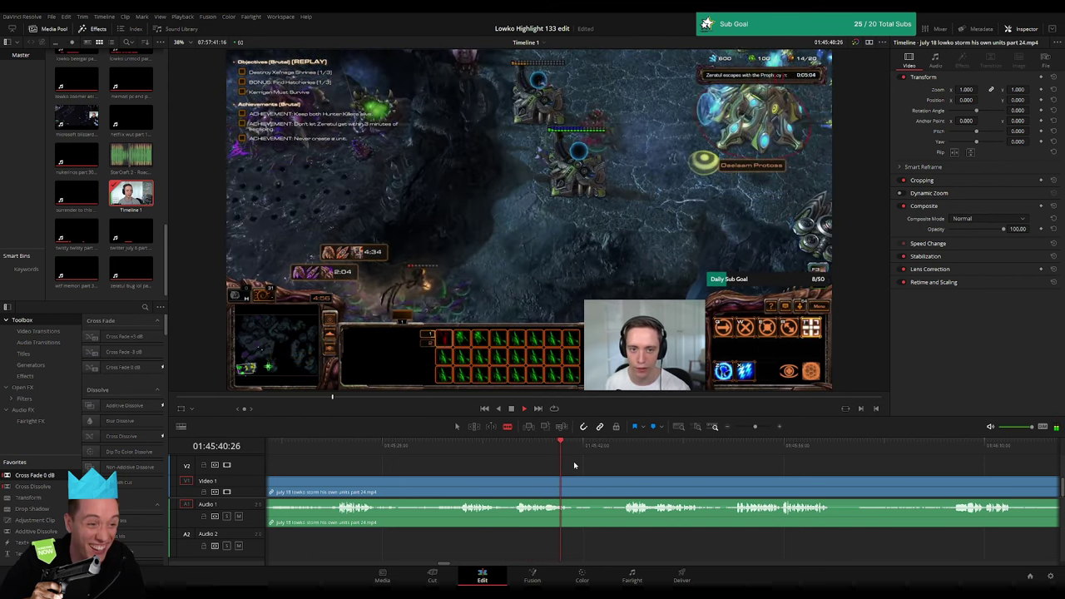
pyautogui.click(606, 446)
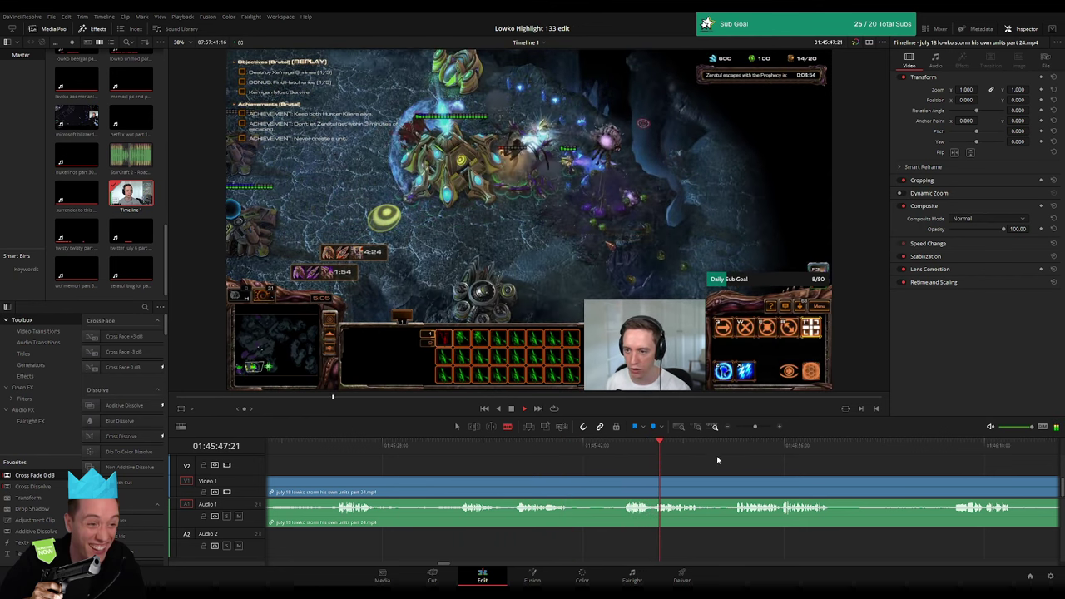
pyautogui.hscroll(3, 623, 458)
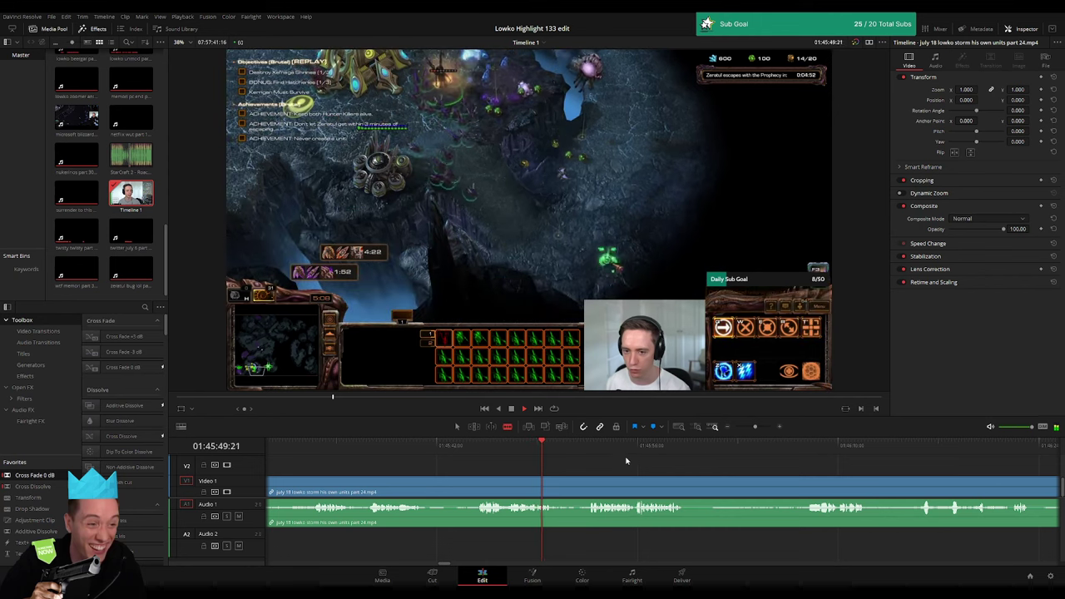
pyautogui.click(645, 449)
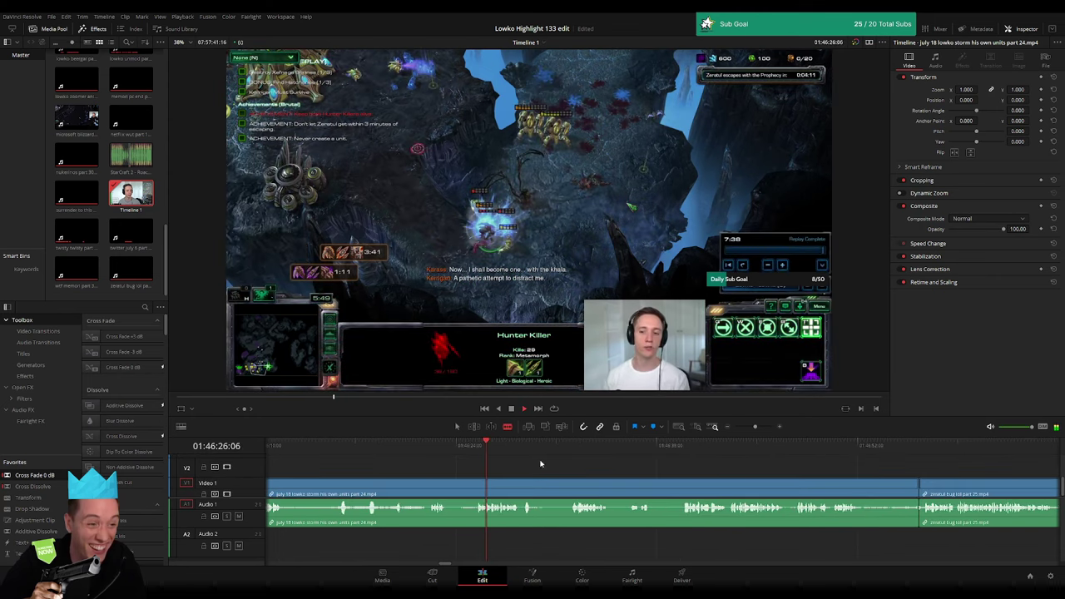
# - Remove the marked part 24 section and scrub through the part 25 Zeratul footage
pyautogui.click(693, 447)
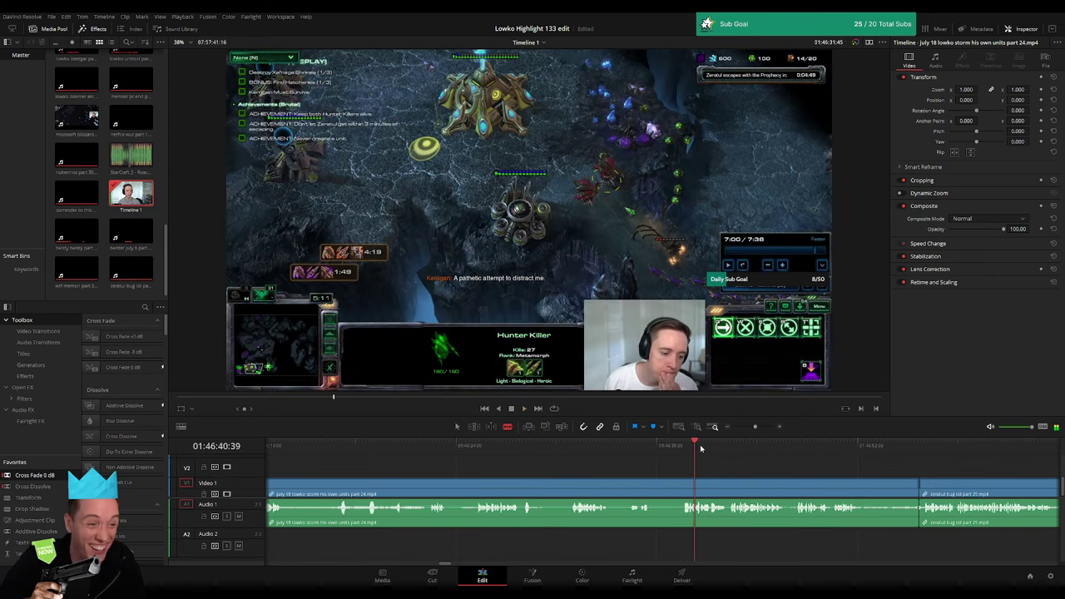
pyautogui.hotkey('ctrl', 'z')
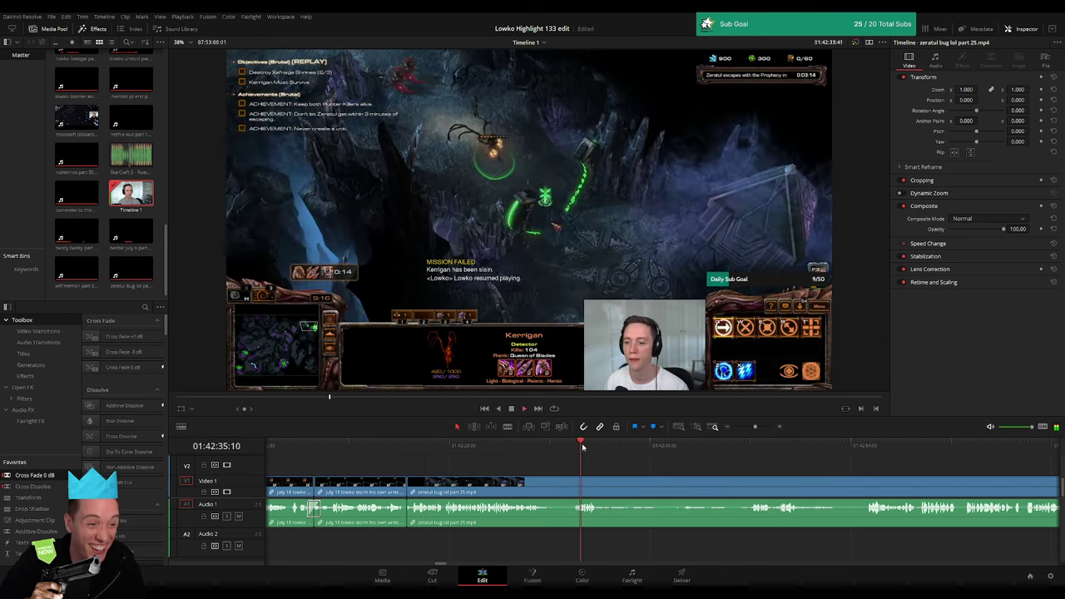
pyautogui.moveTo(515, 453); pyautogui.dragTo(870, 463)
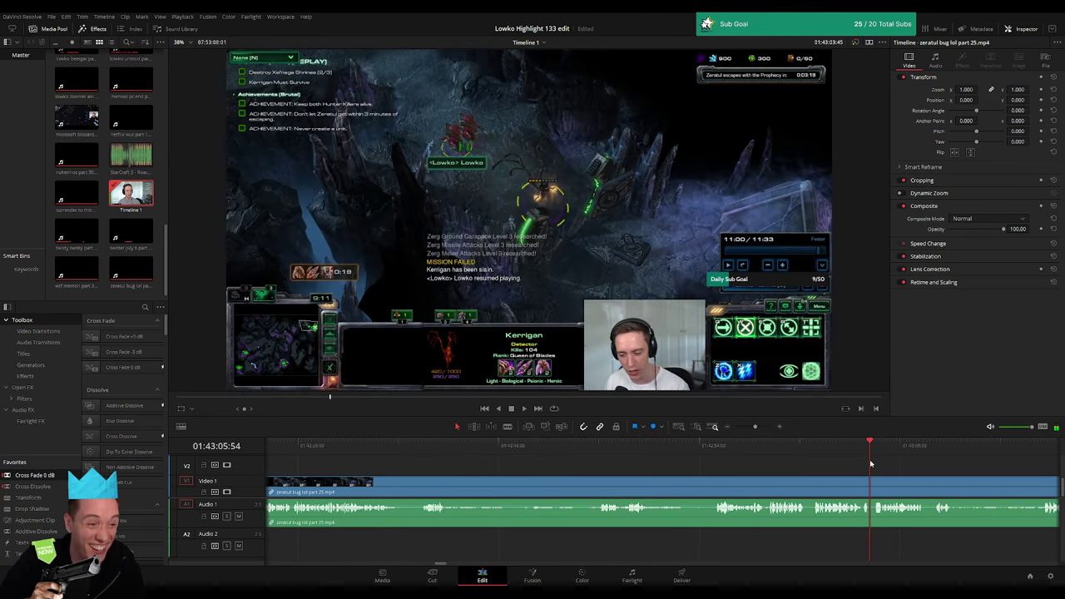
pyautogui.click(741, 445)
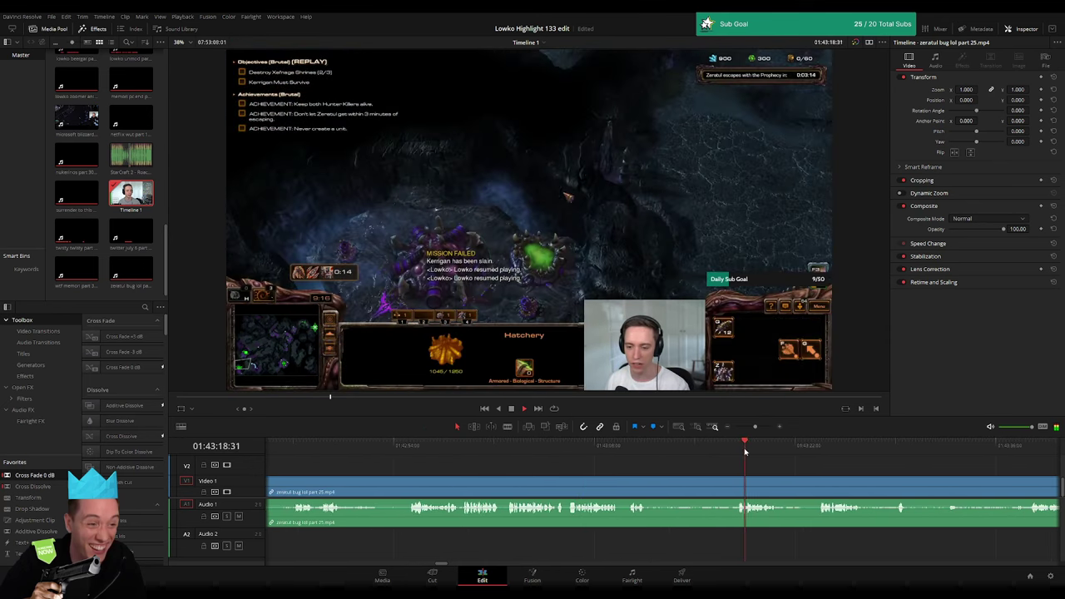
pyautogui.click(719, 450)
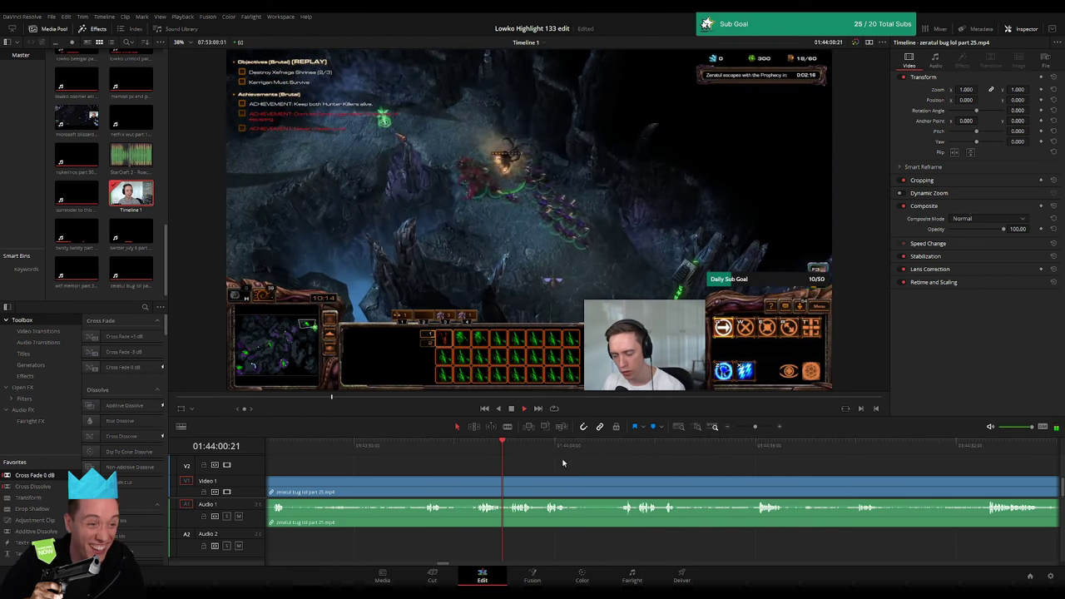
pyautogui.click(928, 445)
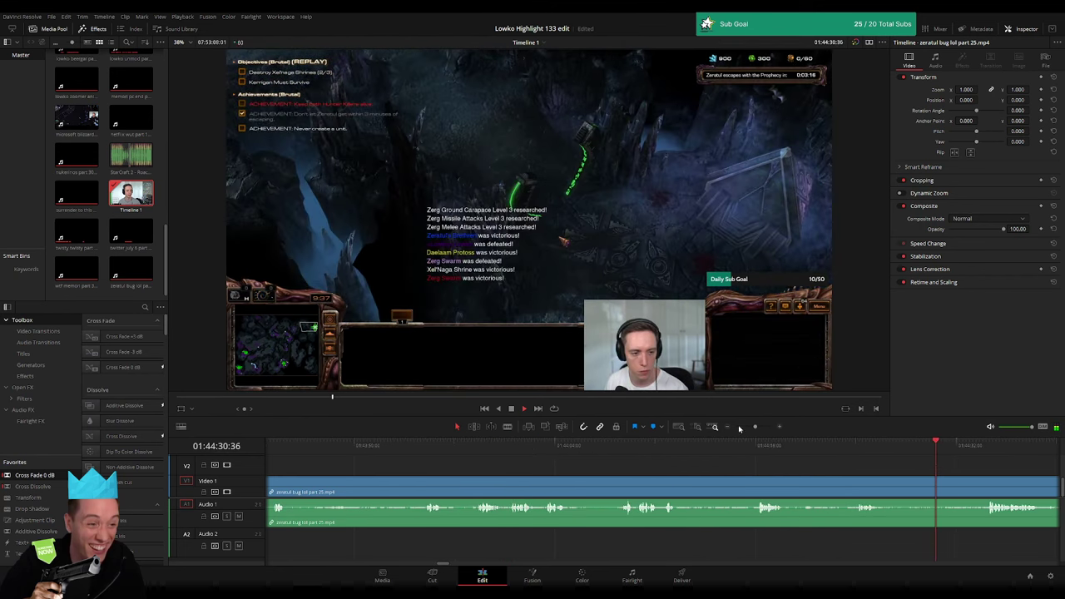
# - Locate the unwanted portion of the part 25 clip and ripple-delete it
pyautogui.click(738, 428)
pyautogui.moveTo(727, 445); pyautogui.dragTo(919, 445)
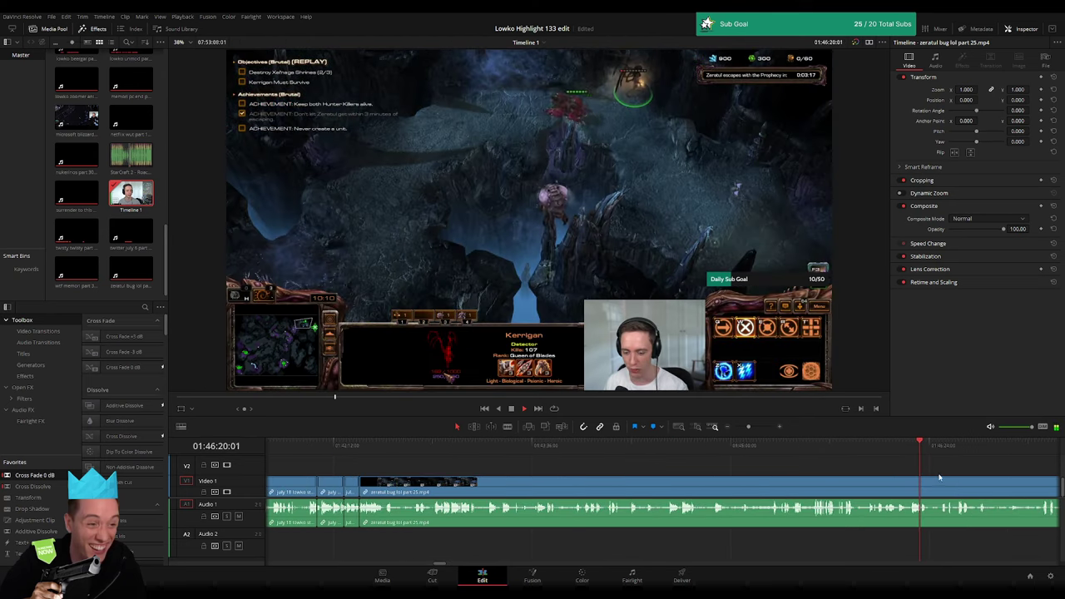
pyautogui.click(534, 445)
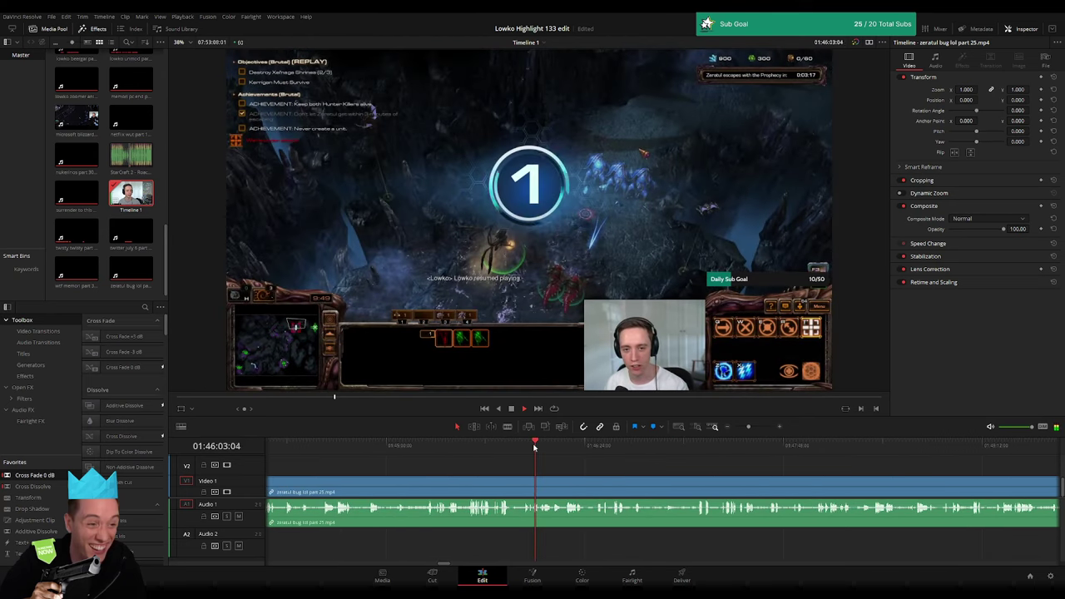
pyautogui.click(723, 446)
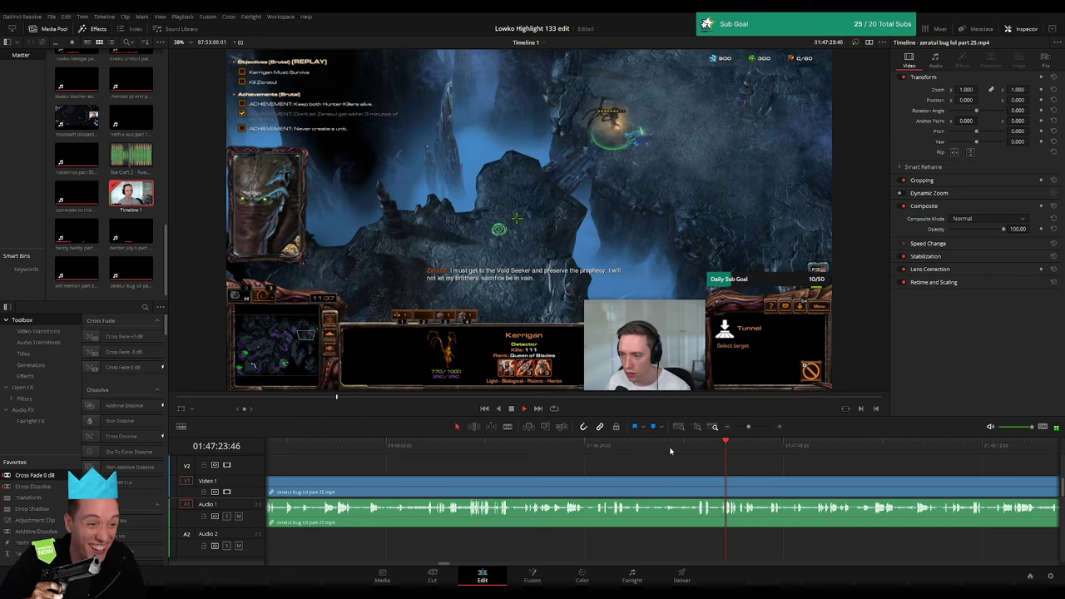
pyautogui.click(689, 447)
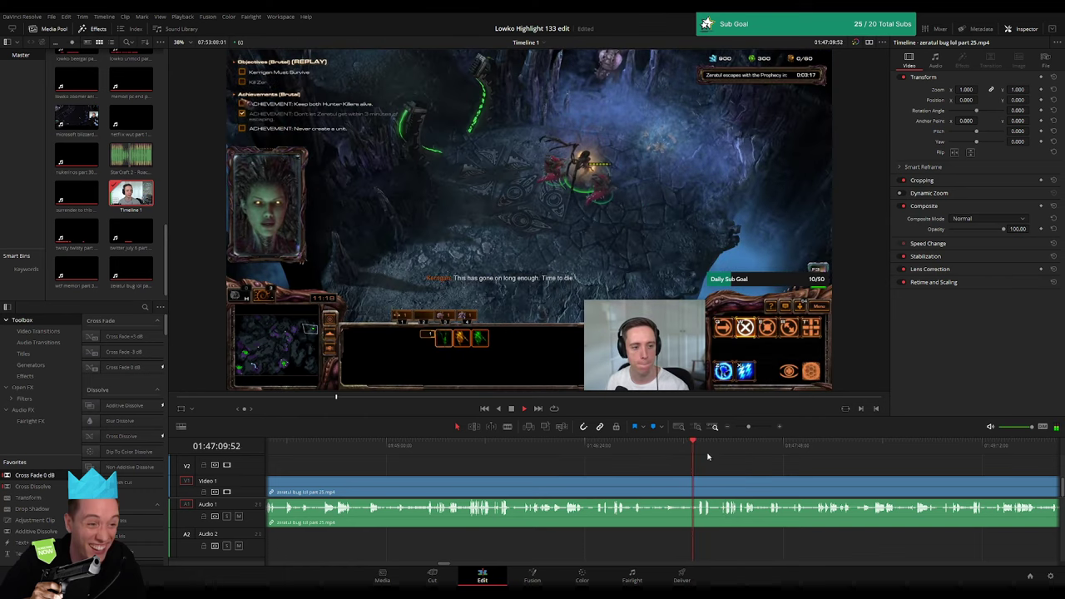
pyautogui.scroll(2, 665, 463)
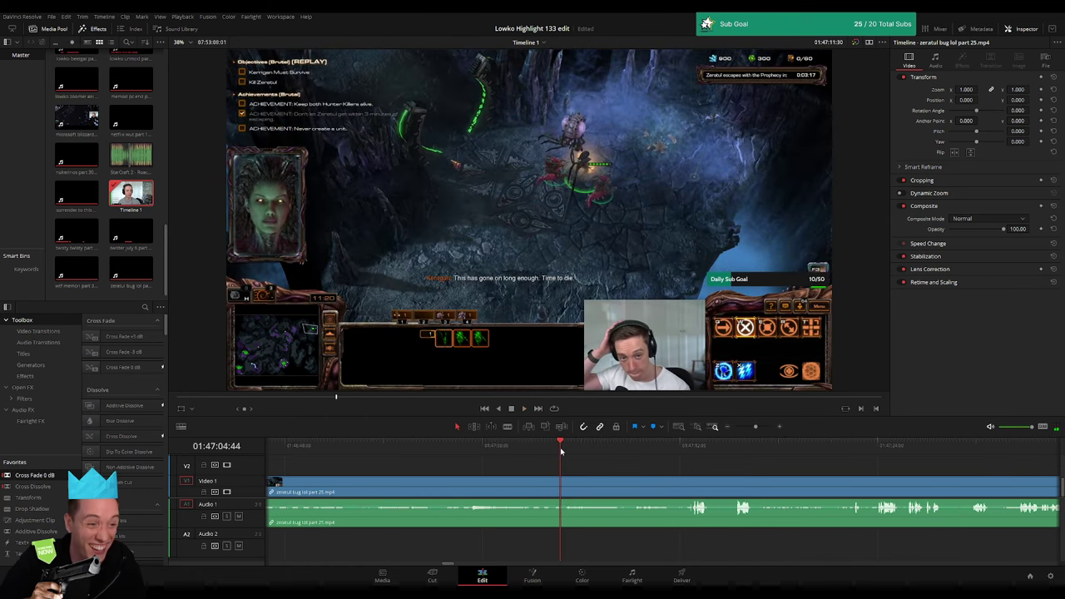
pyautogui.click(472, 448)
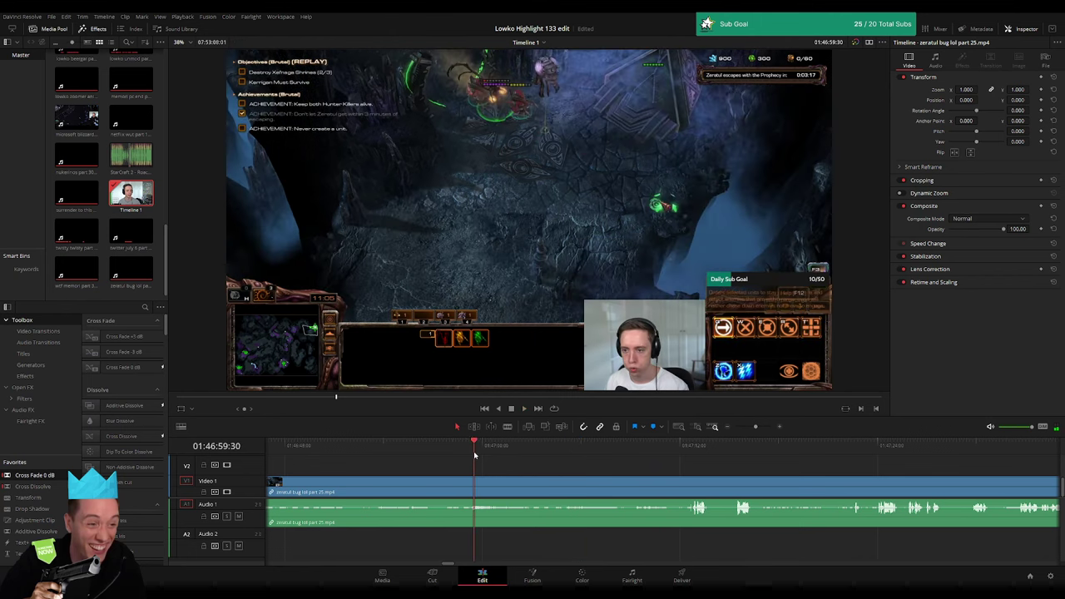
pyautogui.click(520, 450)
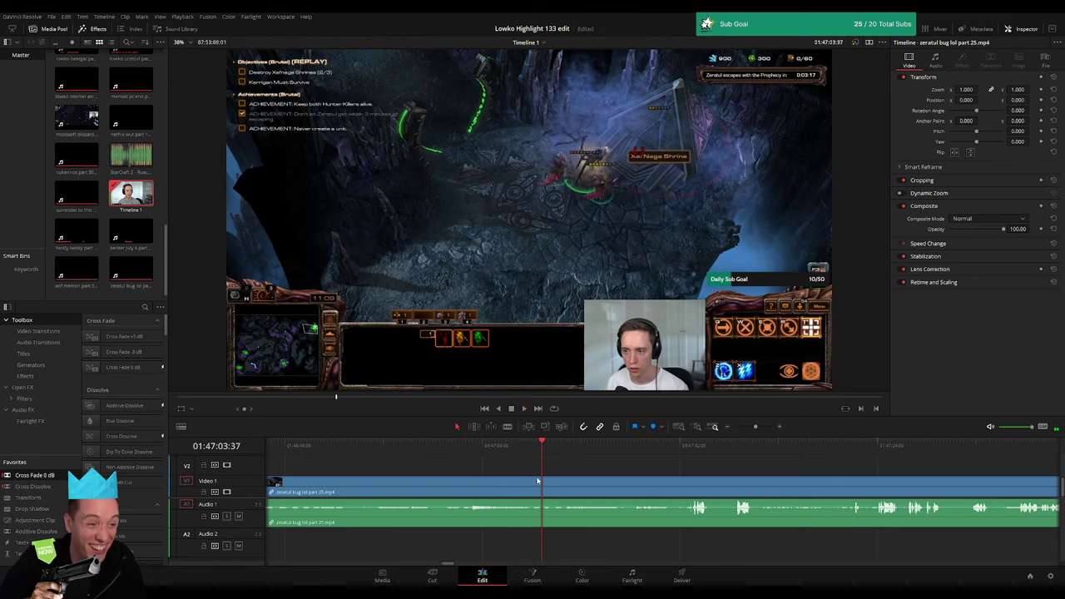
pyautogui.press('Delete')
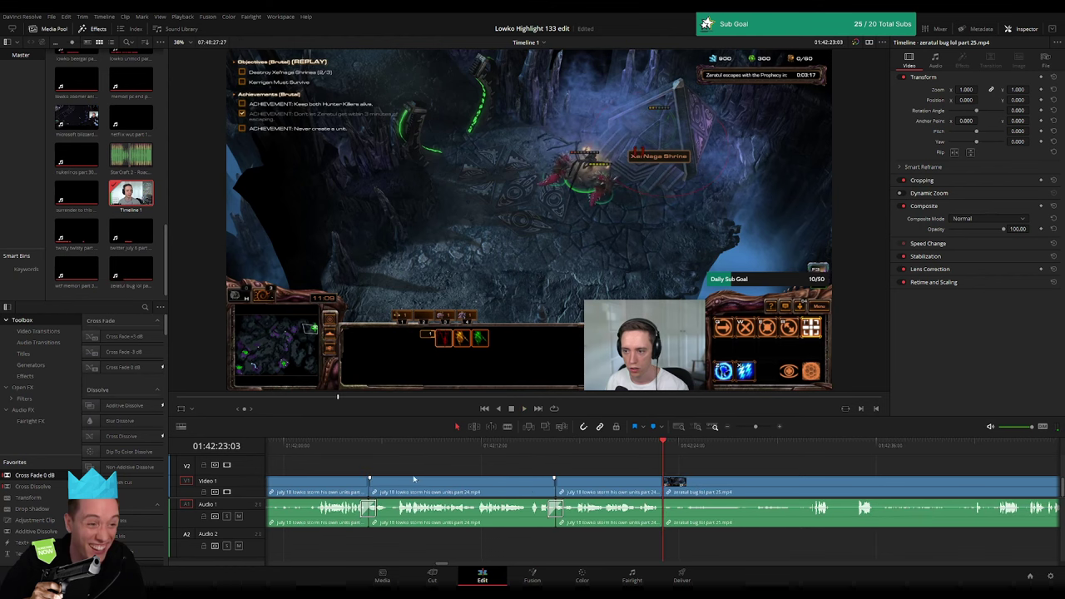
# - Blade zeratul bug lol part 25.mp4 at 01:42:32:09, where Zeratul starts speaking
pyautogui.hscroll(5, 738, 479)
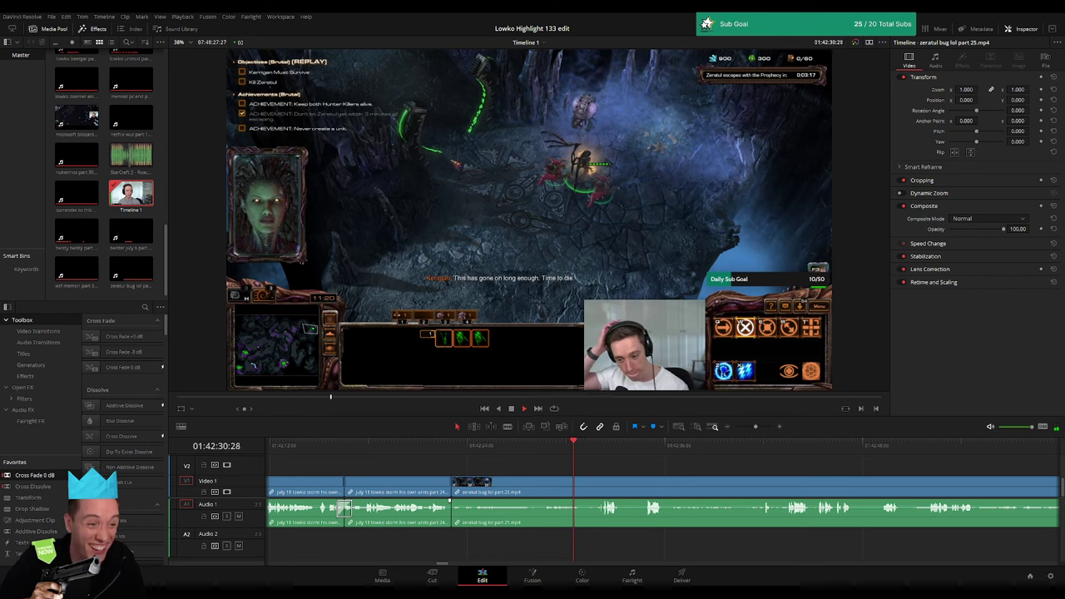
pyautogui.hscroll(5, 653, 476)
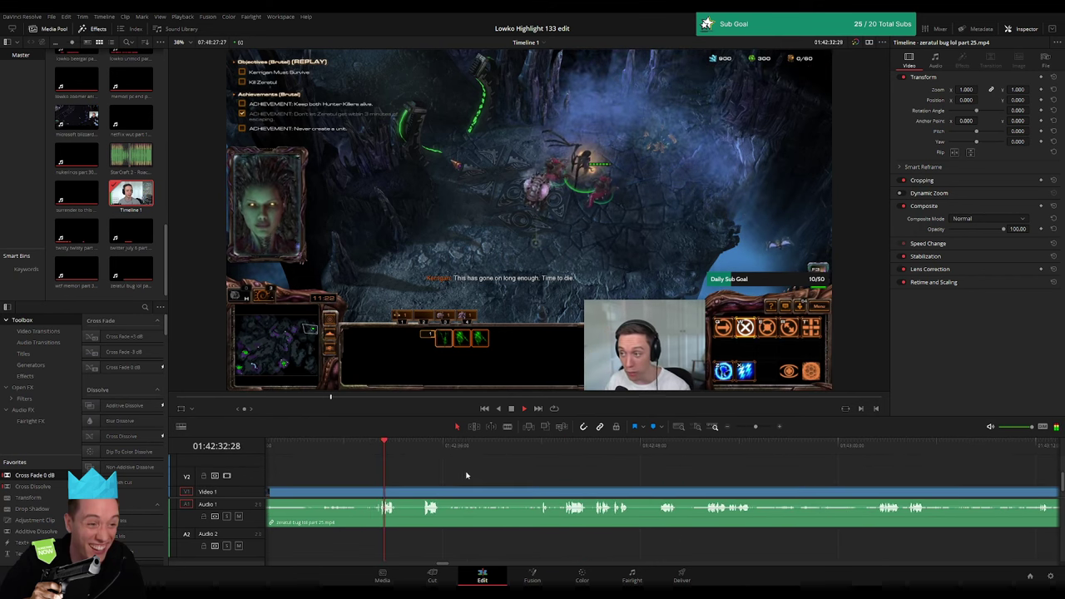
pyautogui.hscroll(-3, 448, 470)
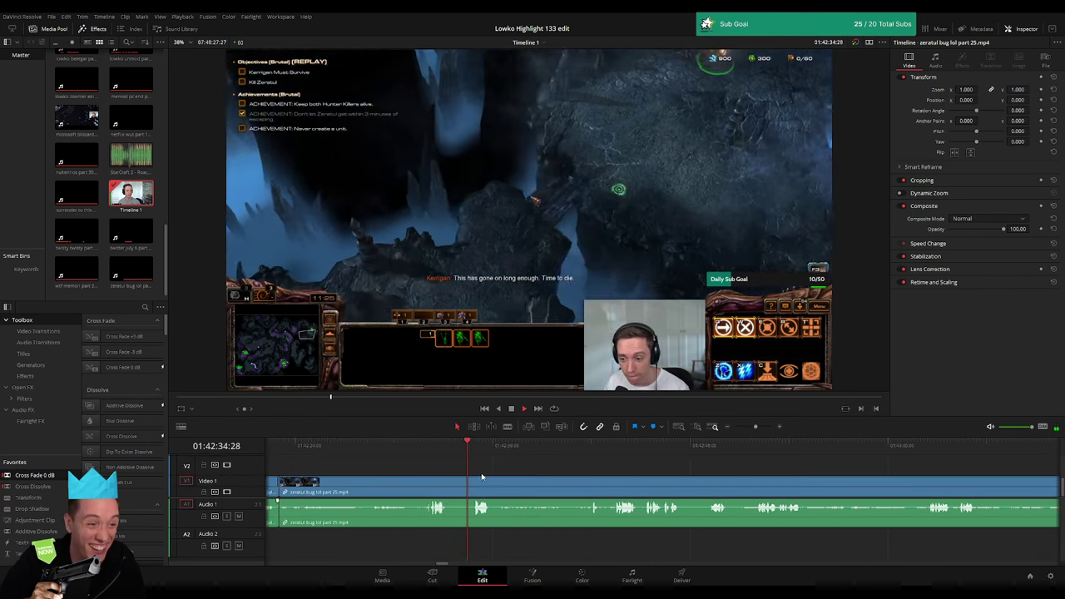
pyautogui.press('b')
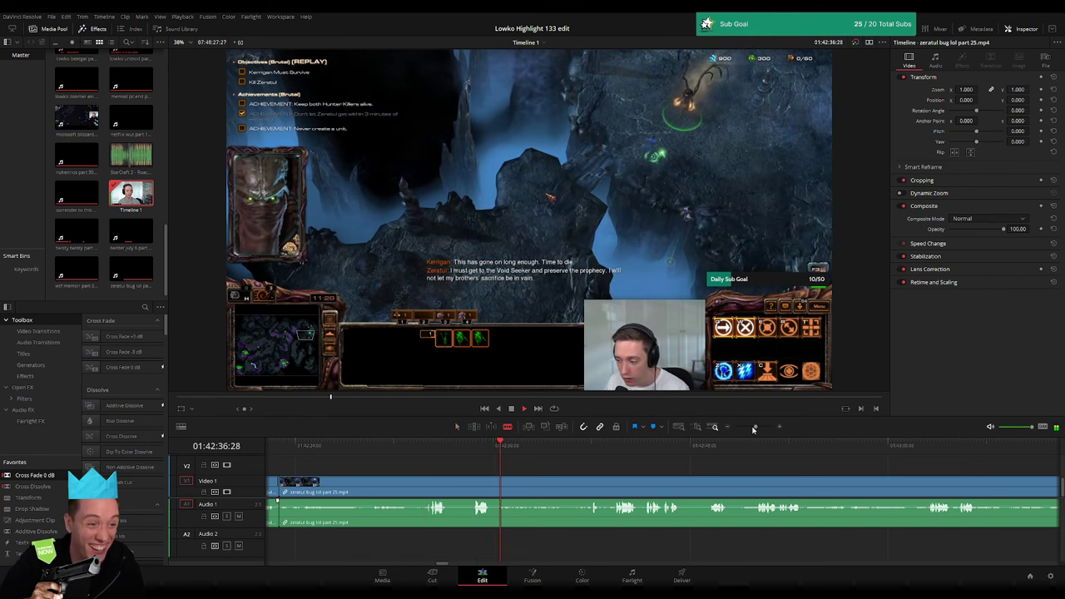
pyautogui.moveTo(755, 426); pyautogui.dragTo(760, 426)
pyautogui.click(415, 482)
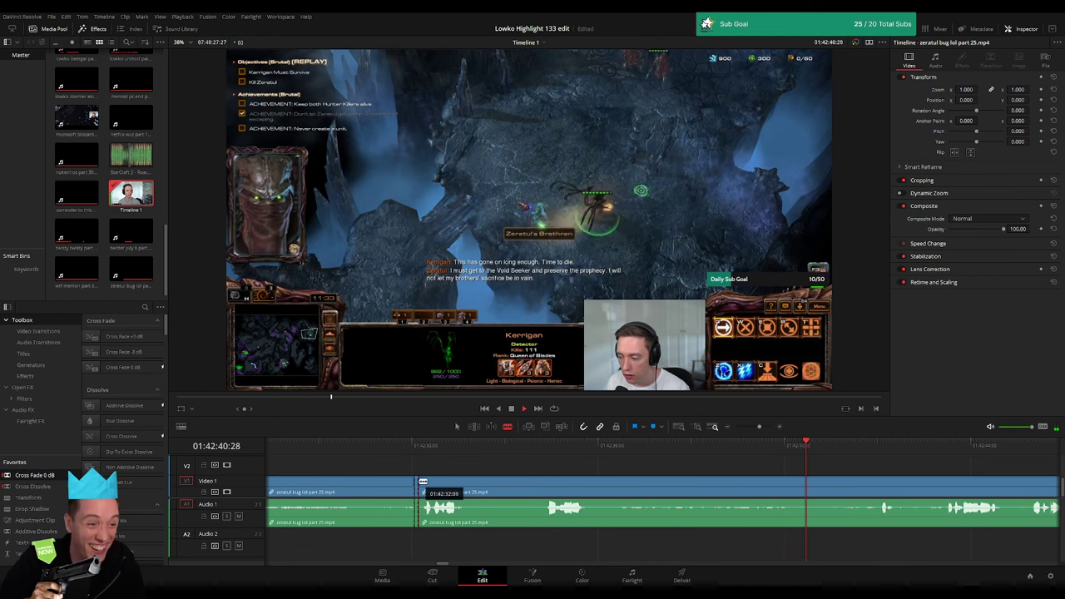
pyautogui.press('a')
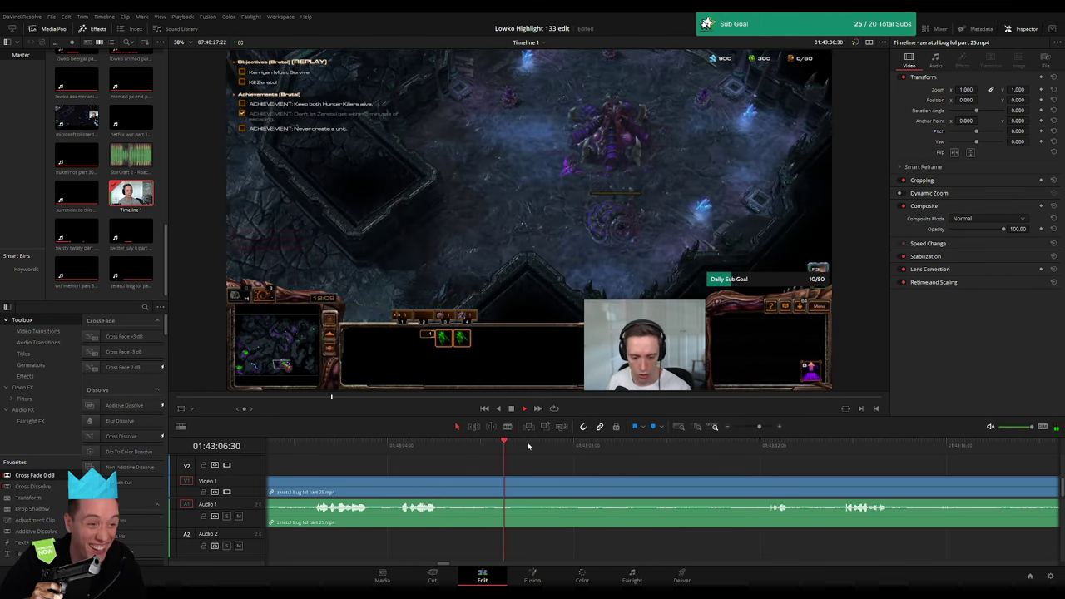
# - Review the part 25 footage and blade the clip at two points
pyautogui.click(672, 449)
pyautogui.press('space')
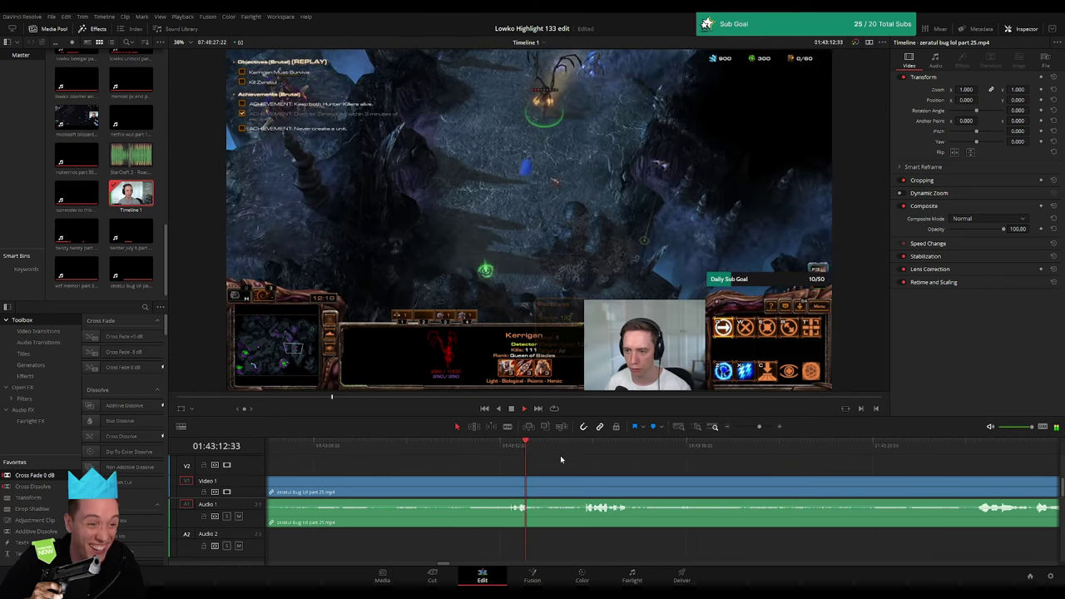
pyautogui.click(584, 449)
pyautogui.press('b')
pyautogui.click(510, 487)
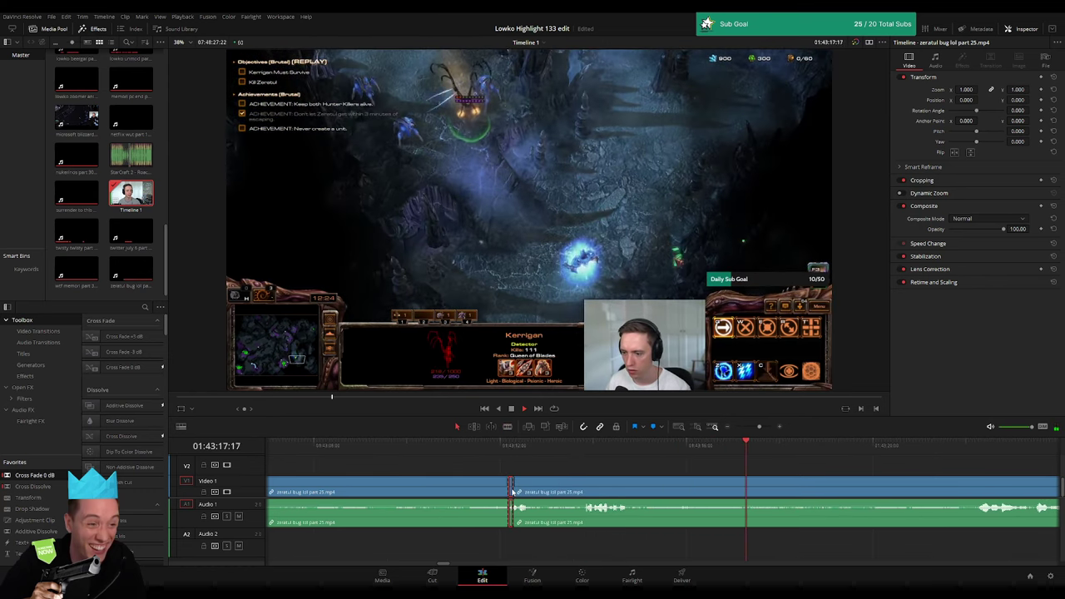
pyautogui.press('a')
pyautogui.press('space')
pyautogui.press('b')
pyautogui.click(582, 486)
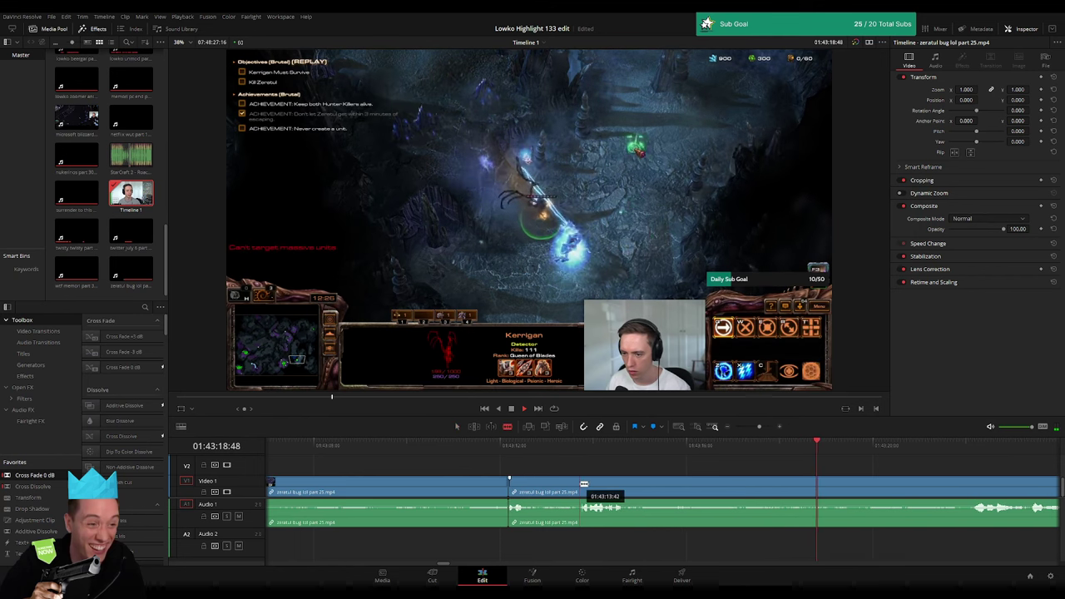
pyautogui.press('a')
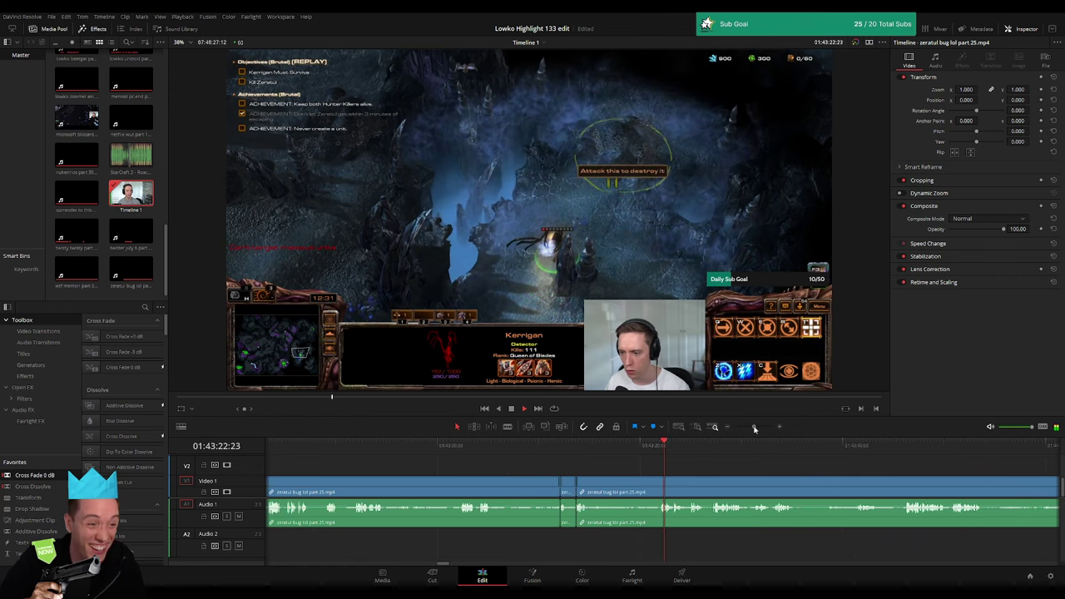
# - Blade around a later unwanted stretch of the part 25 clip and ripple delete it
pyautogui.scroll(-3, 699, 466)
pyautogui.hscroll(3, 589, 468)
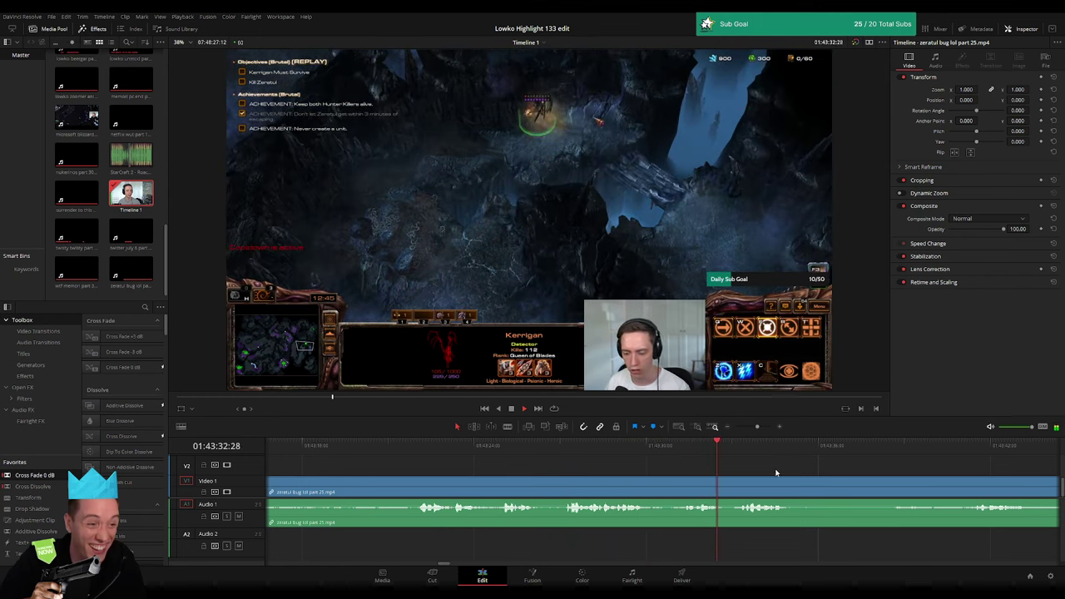
pyautogui.hscroll(3, 568, 472)
pyautogui.press('b')
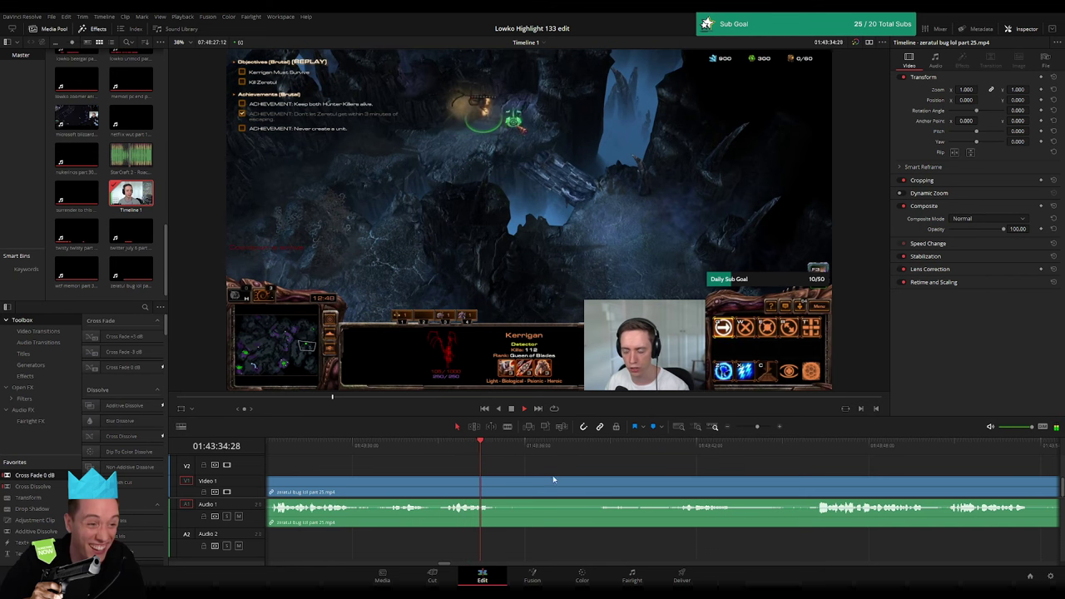
pyautogui.press('space')
pyautogui.click(503, 485)
pyautogui.press('space')
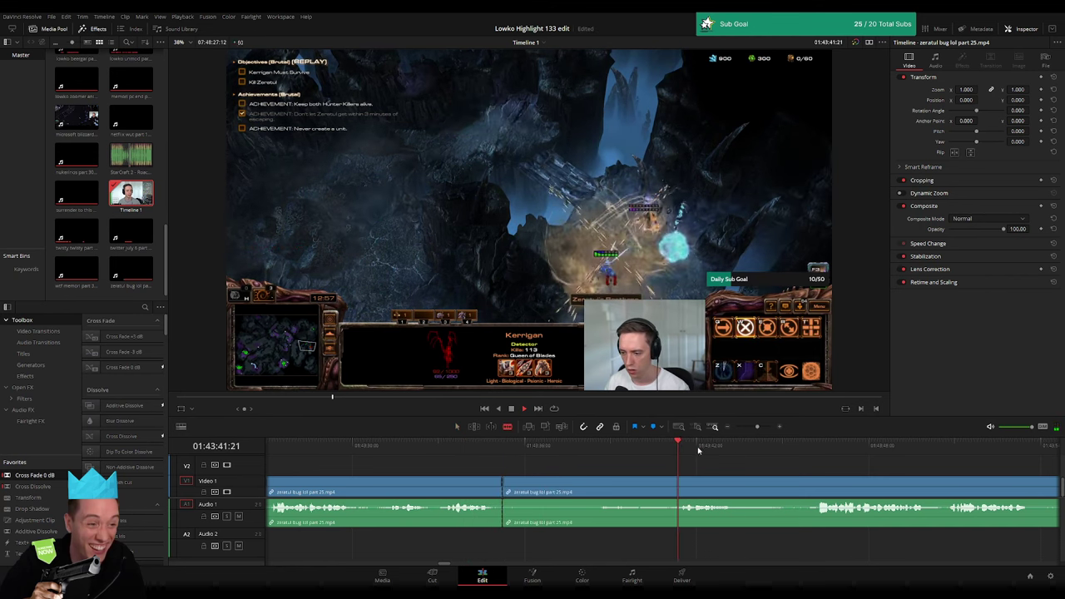
pyautogui.click(666, 442)
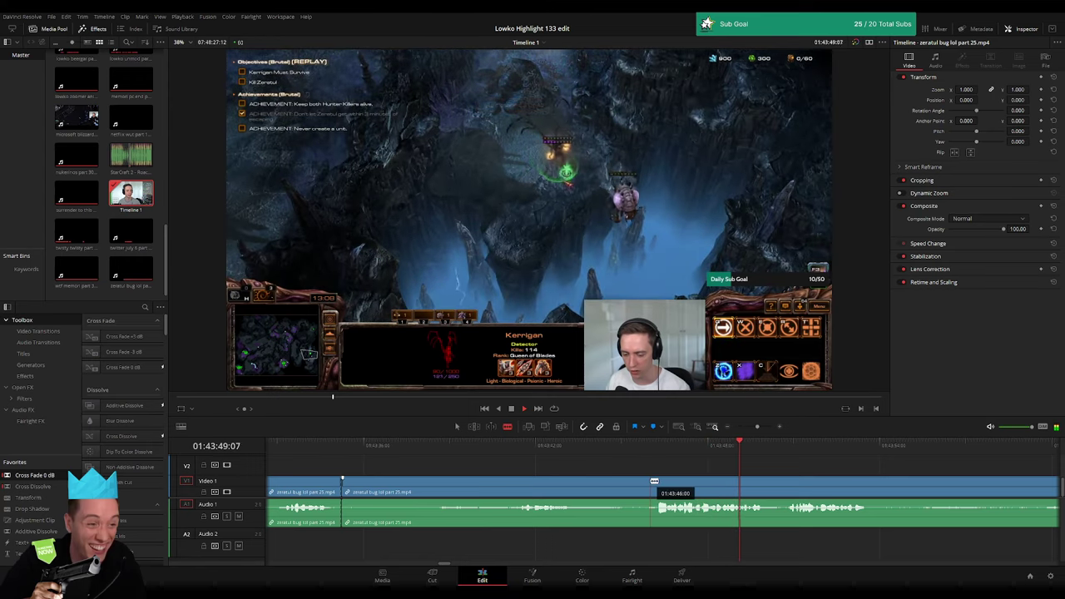
pyautogui.click(654, 485)
pyautogui.press('a')
pyautogui.click(606, 485)
pyautogui.press('Delete')
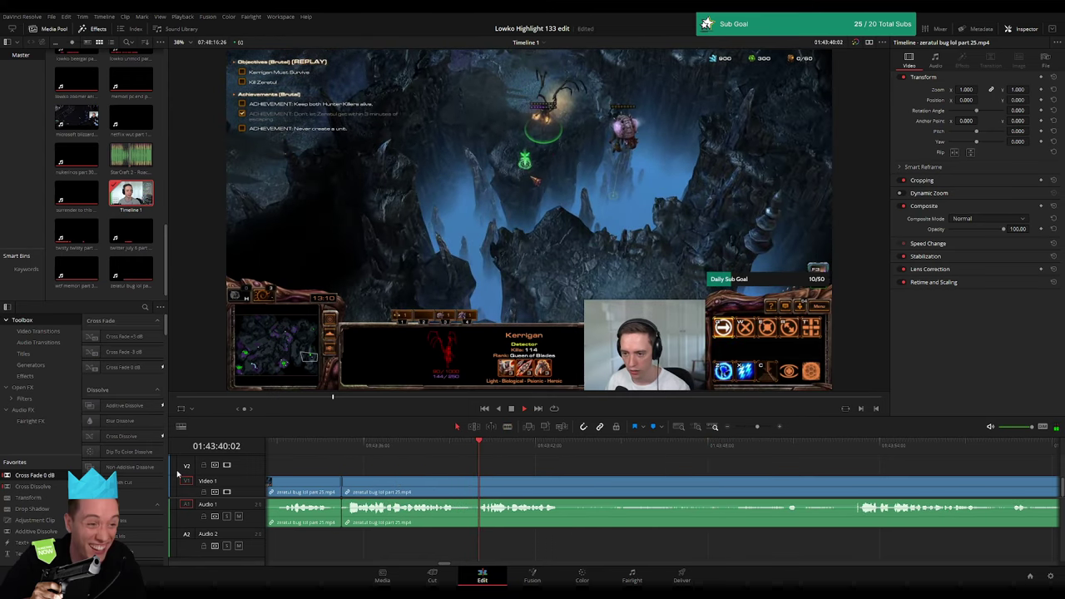
pyautogui.press('space')
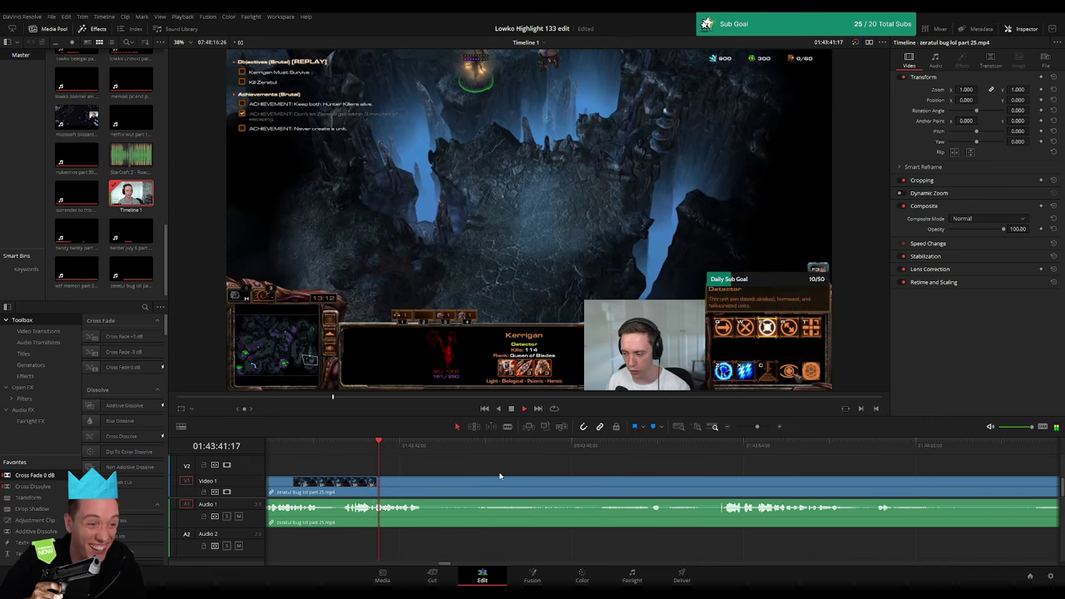
pyautogui.click(698, 445)
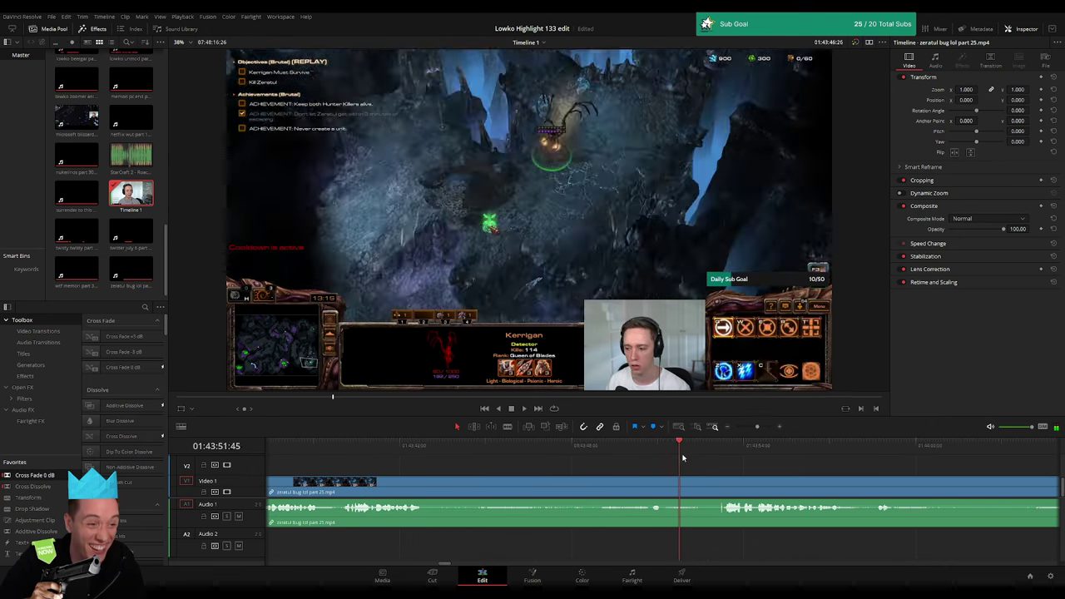
# - Cut out a dull stretch of the part 25 clip and close the gap
pyautogui.press('b')
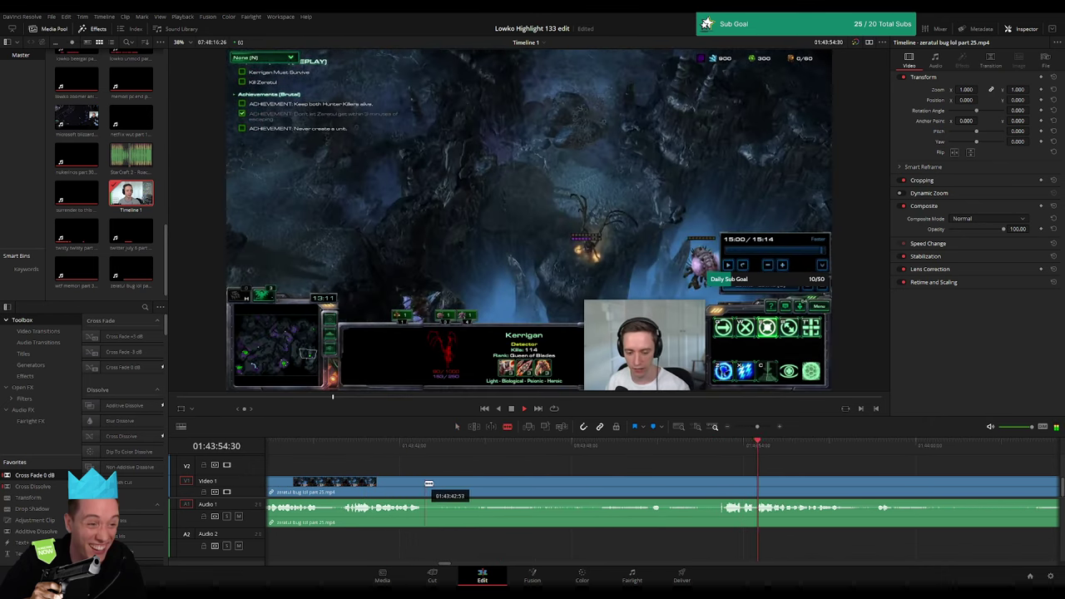
pyautogui.click(425, 487)
pyautogui.click(728, 486)
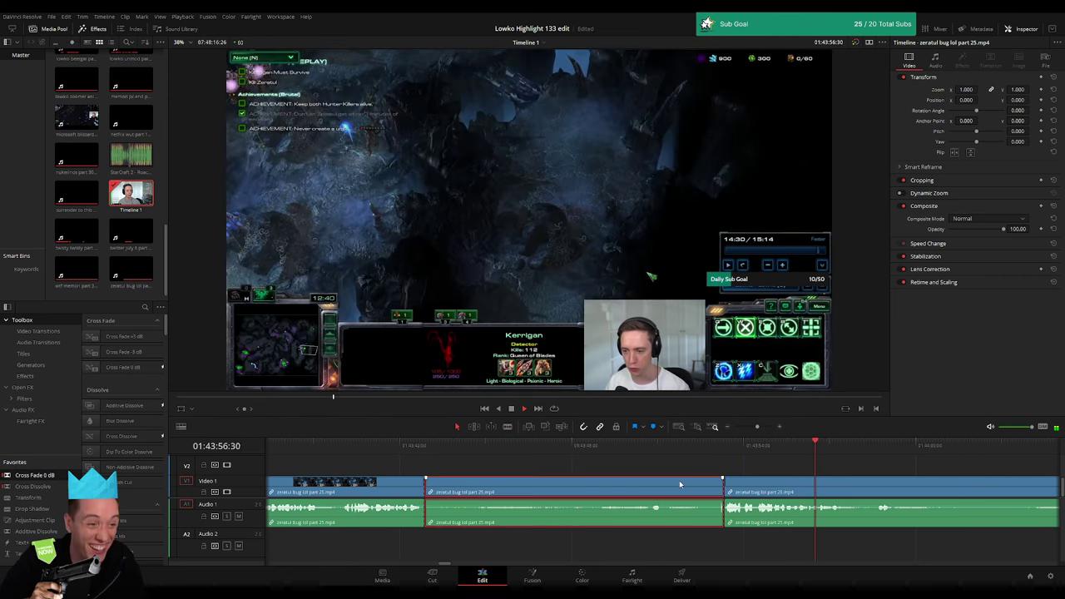
pyautogui.press('a')
pyautogui.click(679, 480)
pyautogui.press('BackSpace')
# - Fast-forward to around 01:44:13:32, then cut and ripple delete the unwanted stretch there
pyautogui.click(625, 462)
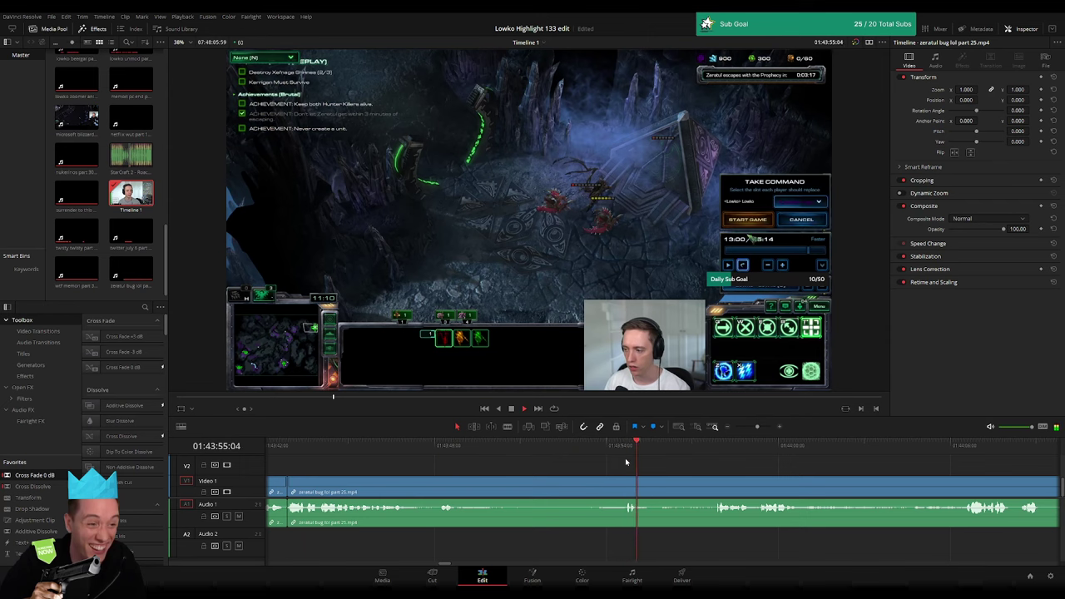
pyautogui.click(729, 453)
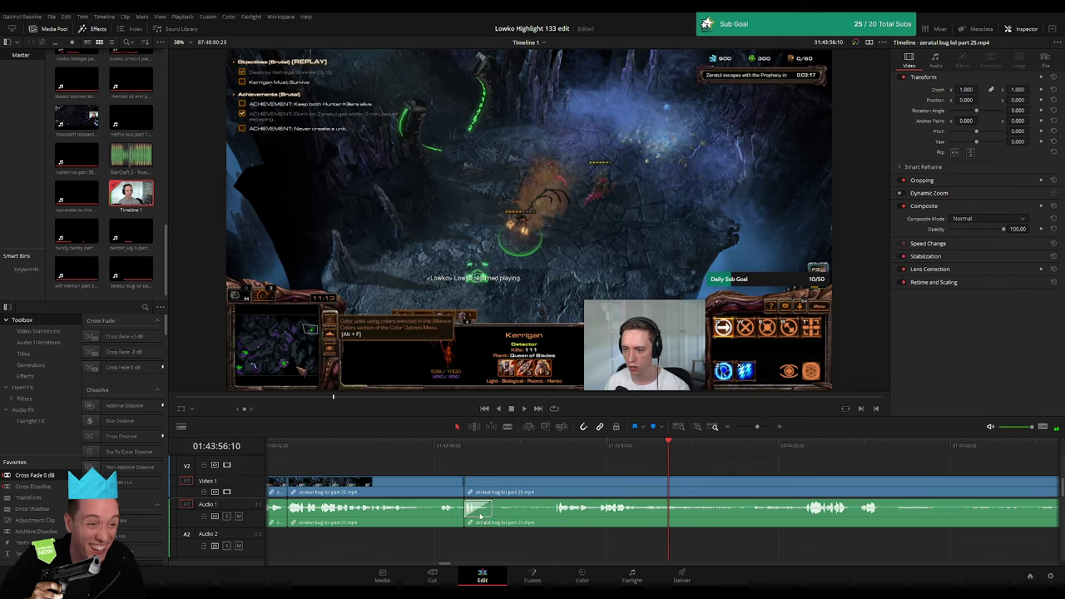
pyautogui.press('l')
pyautogui.press('l')
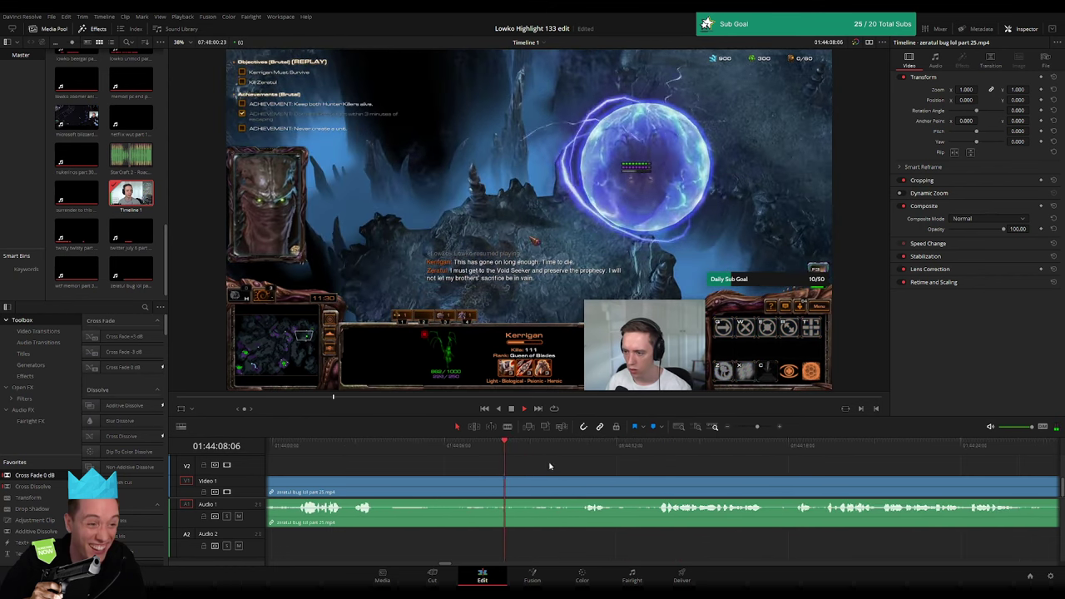
pyautogui.moveTo(552, 447); pyautogui.dragTo(660, 446)
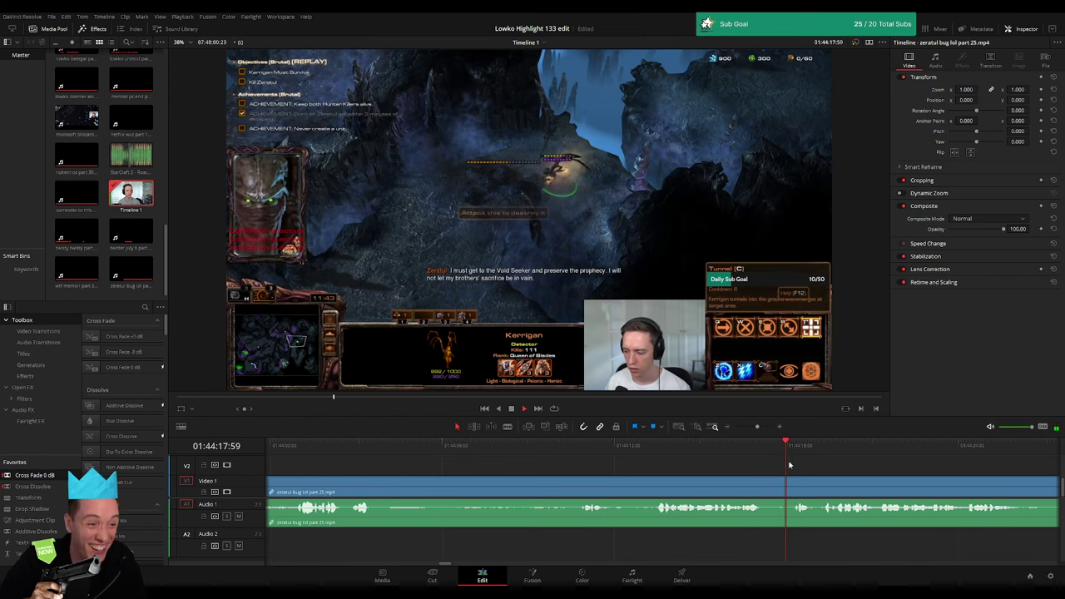
pyautogui.hscroll(3, 637, 465)
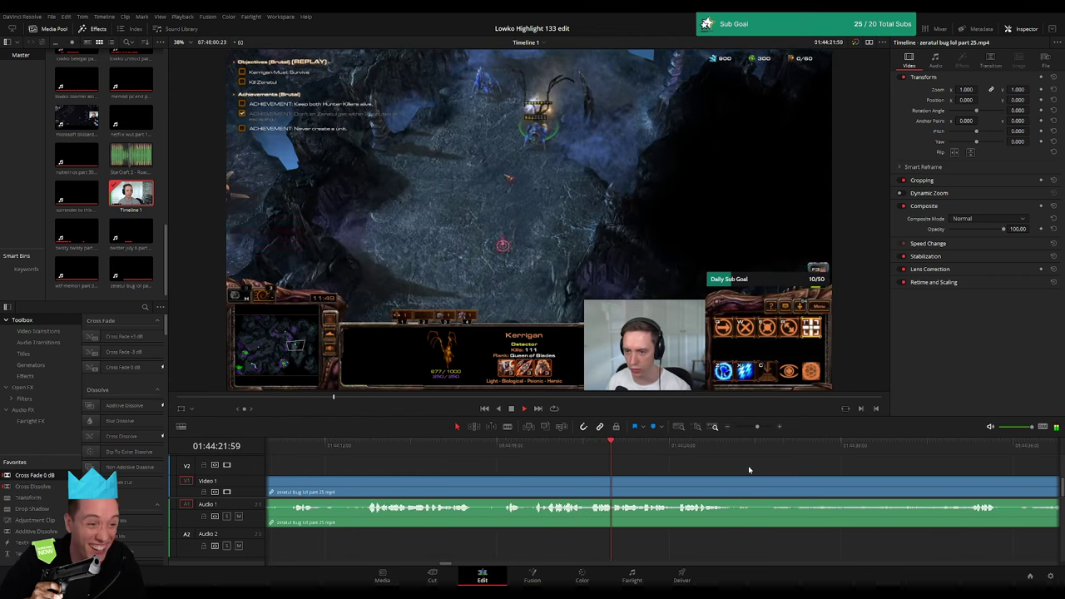
pyautogui.press('l')
pyautogui.press('l')
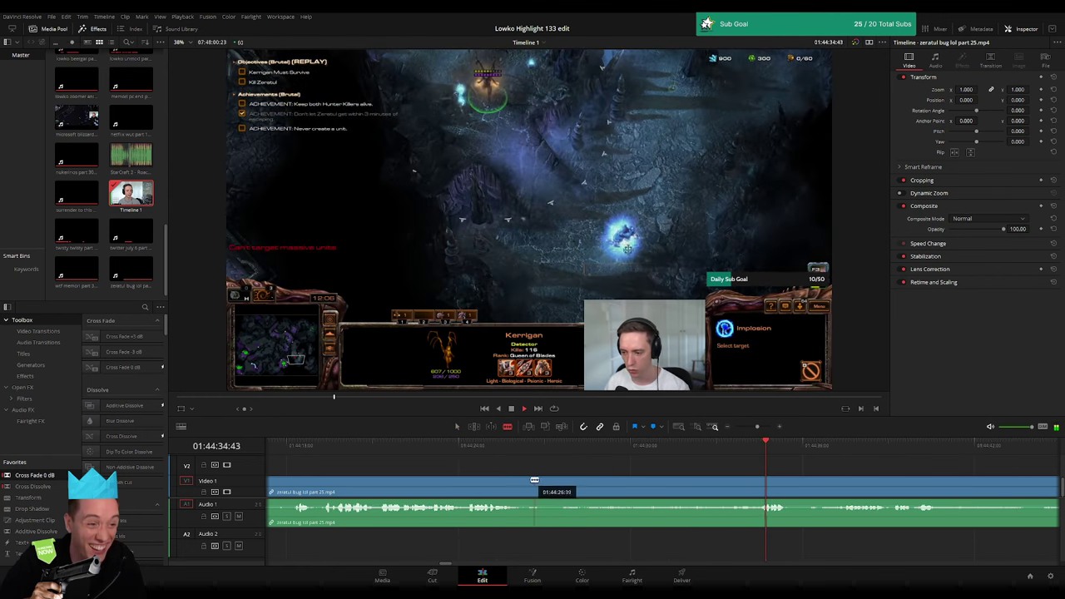
pyautogui.click(525, 482)
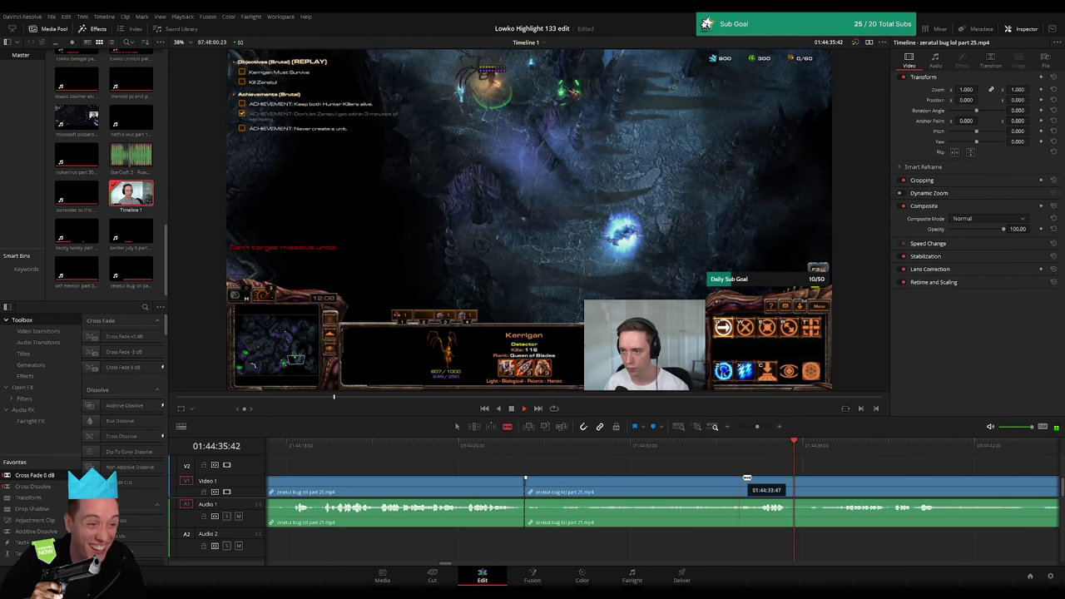
pyautogui.click(681, 484)
pyautogui.press('Delete')
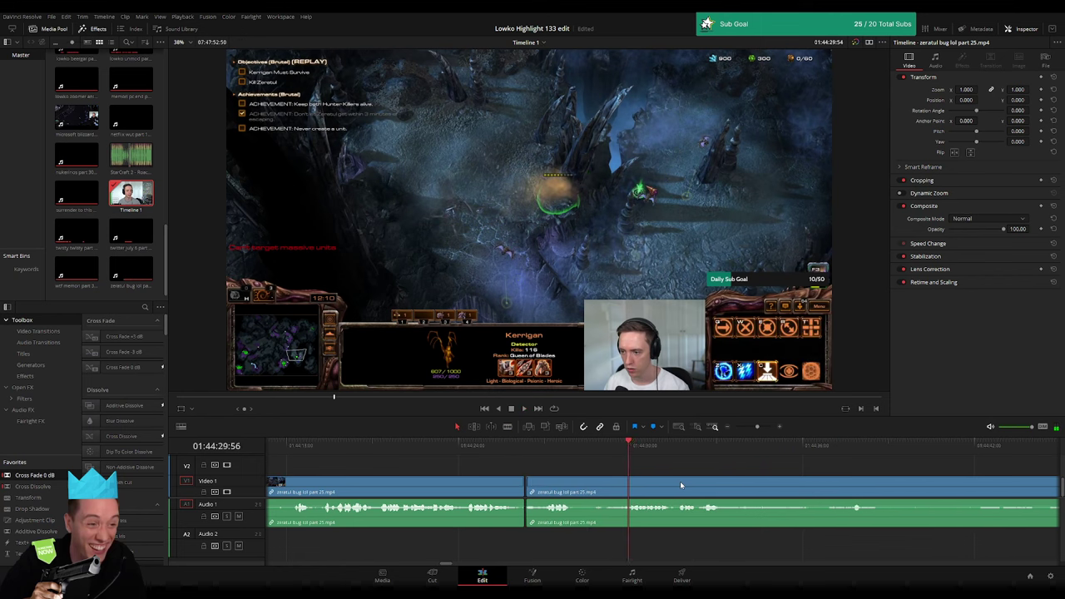
pyautogui.click(755, 471)
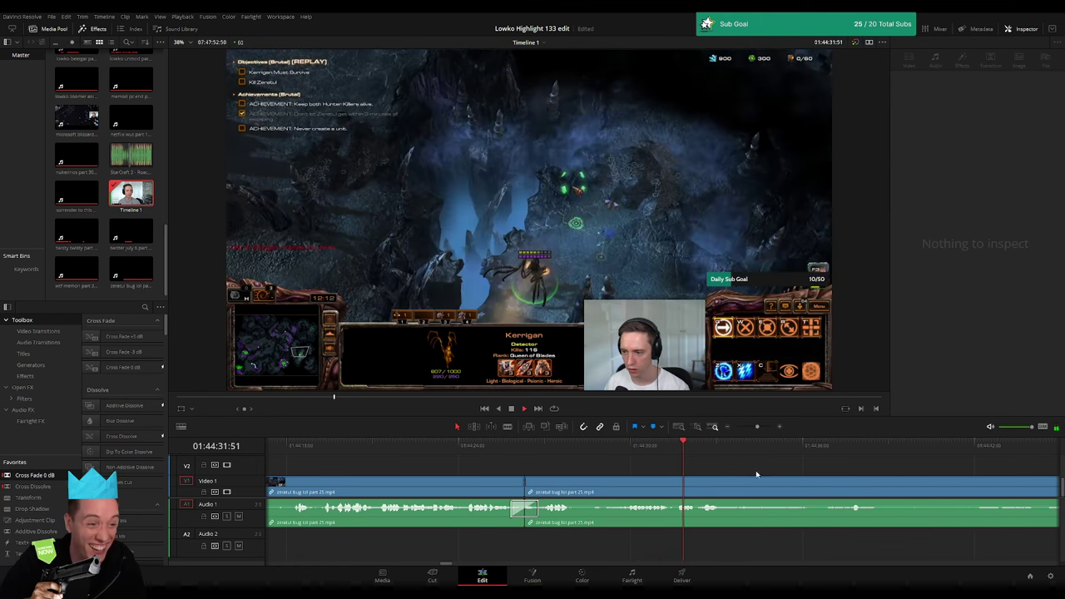
# - Skim further ahead through the part 25 footage and zoom the timeline in slightly
pyautogui.hscroll(3, 527, 460)
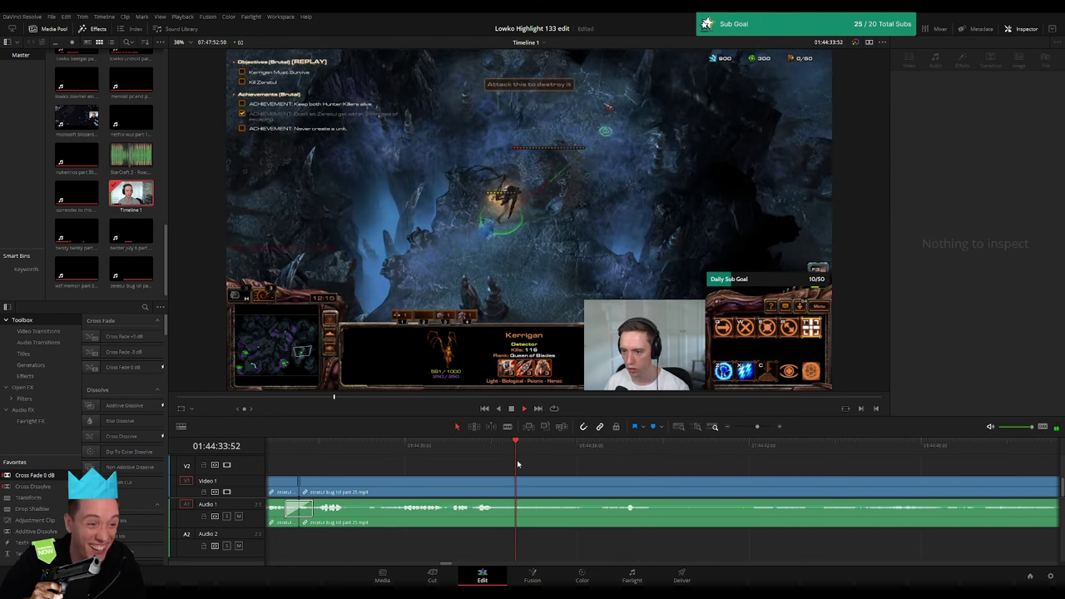
pyautogui.click(636, 448)
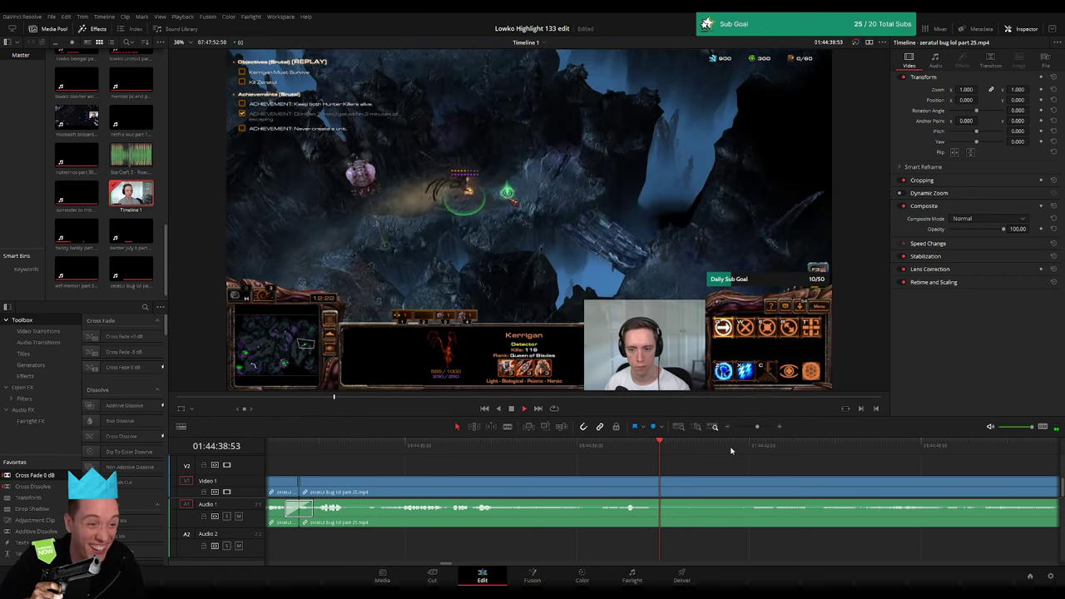
pyautogui.click(837, 457)
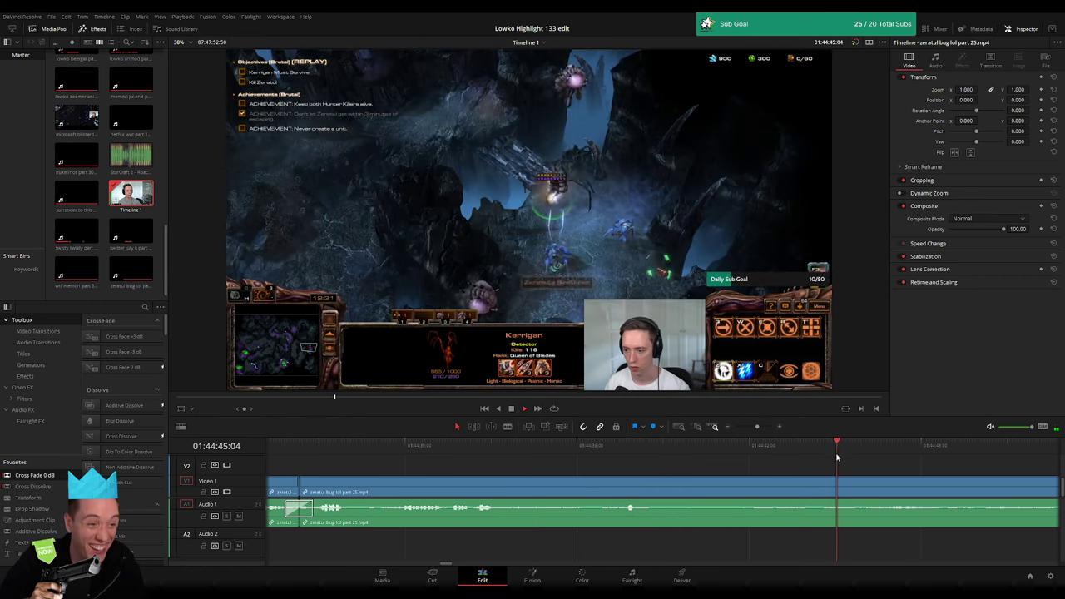
pyautogui.hscroll(3, 570, 479)
pyautogui.hscroll(2, 466, 484)
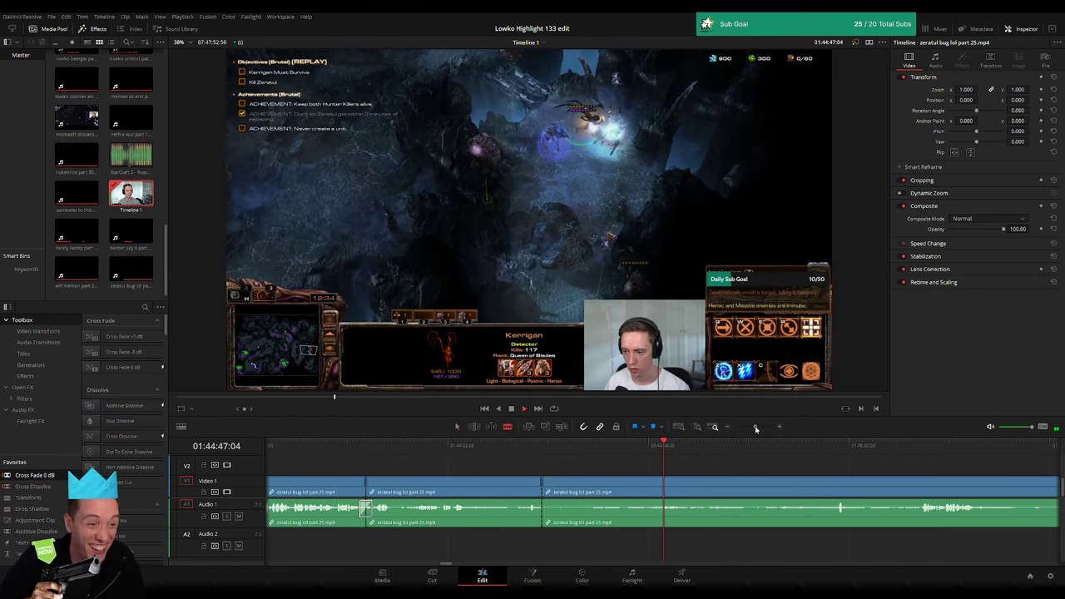
pyautogui.click(801, 449)
pyautogui.hscroll(3, 732, 459)
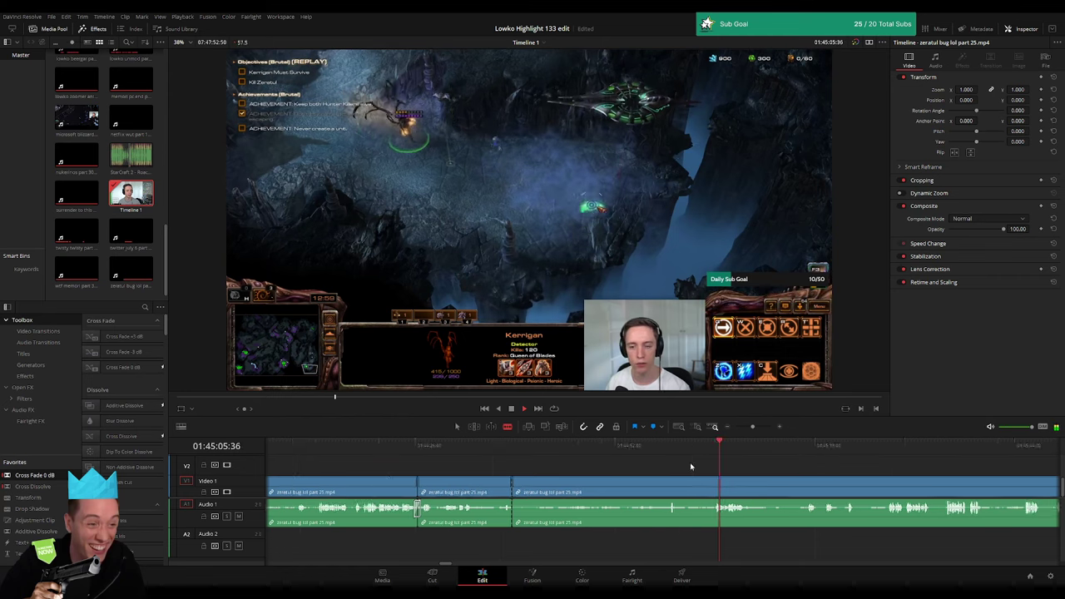
pyautogui.hscroll(2, 632, 461)
pyautogui.click(680, 449)
pyautogui.moveTo(684, 449); pyautogui.dragTo(730, 449)
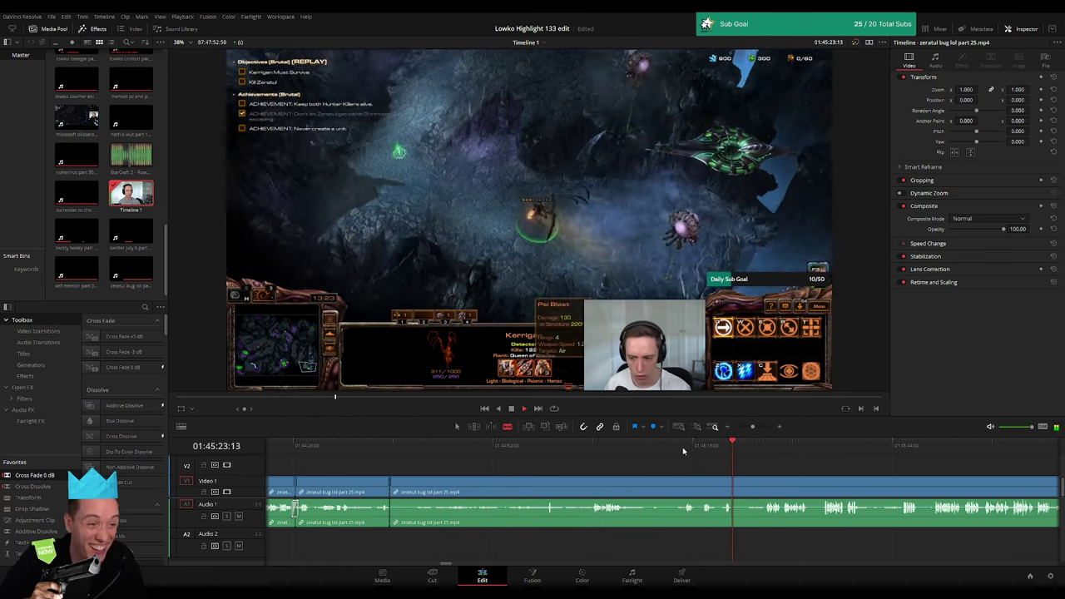
pyautogui.click(684, 449)
pyautogui.moveTo(752, 427); pyautogui.dragTo(757, 428)
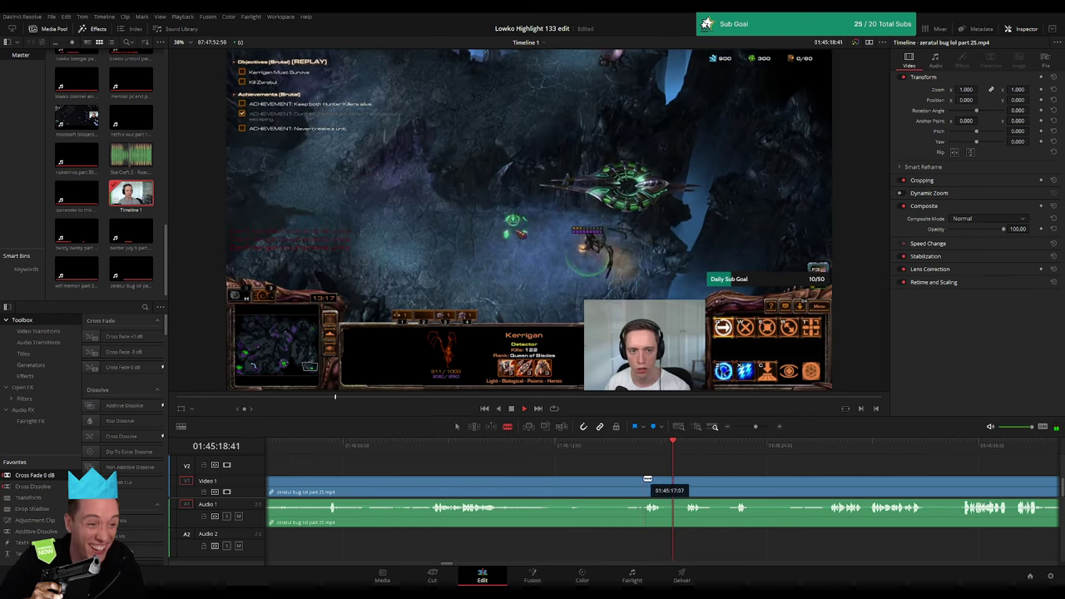
pyautogui.press('a')
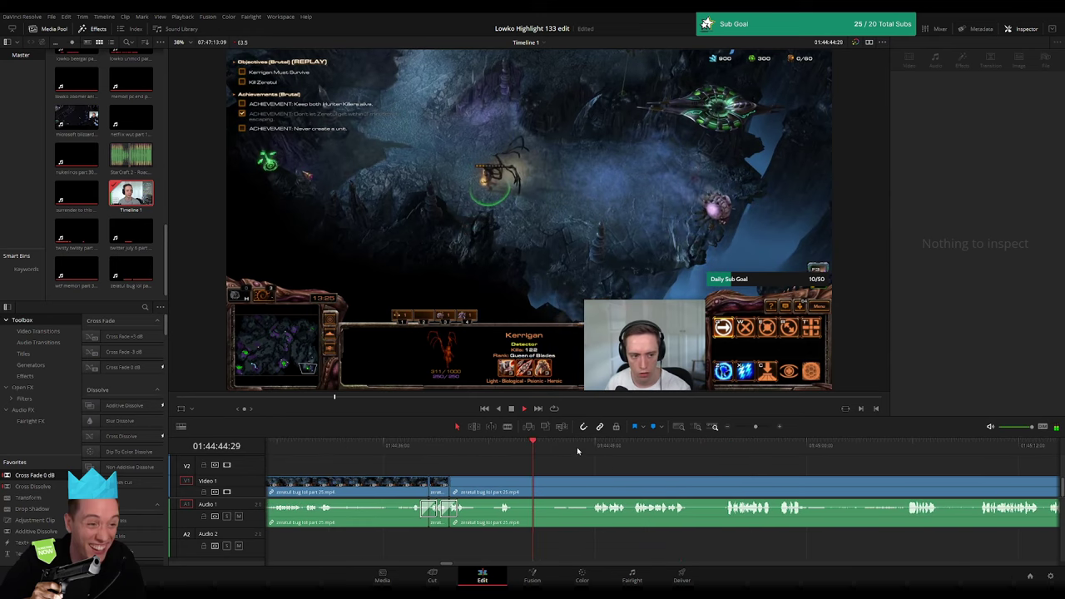
# - Blade and ripple delete three more short pieces of the part 25 clip
pyautogui.click(592, 444)
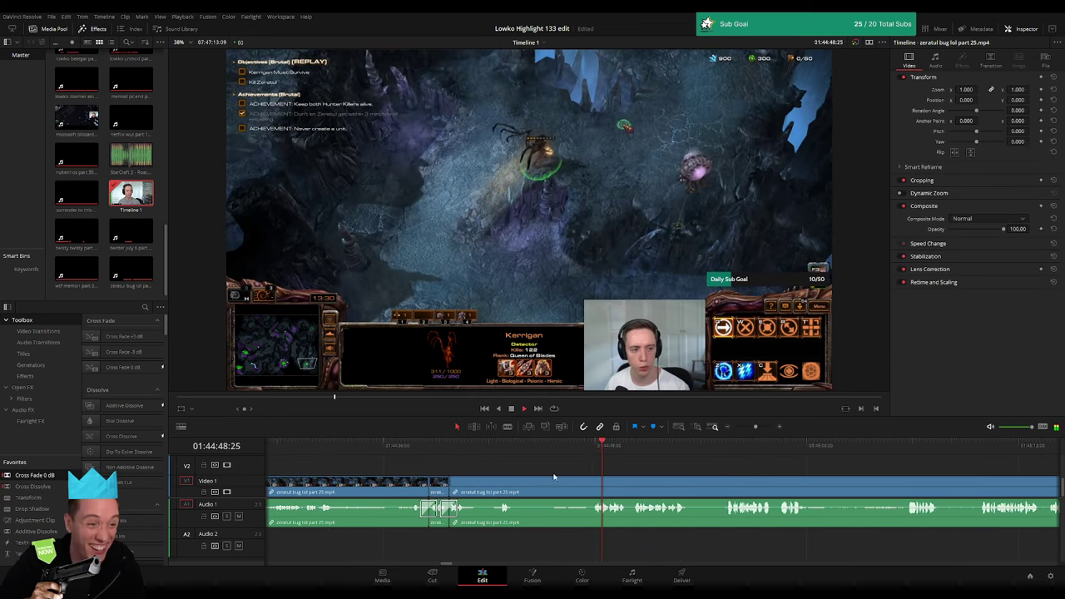
pyautogui.press('b')
pyautogui.click(514, 483)
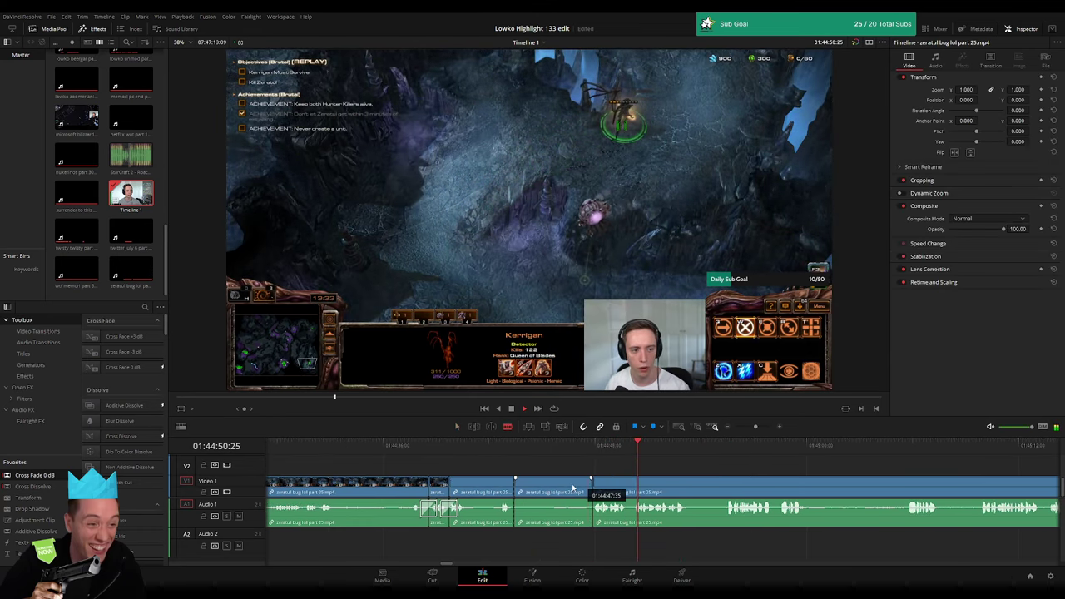
pyautogui.press('Delete')
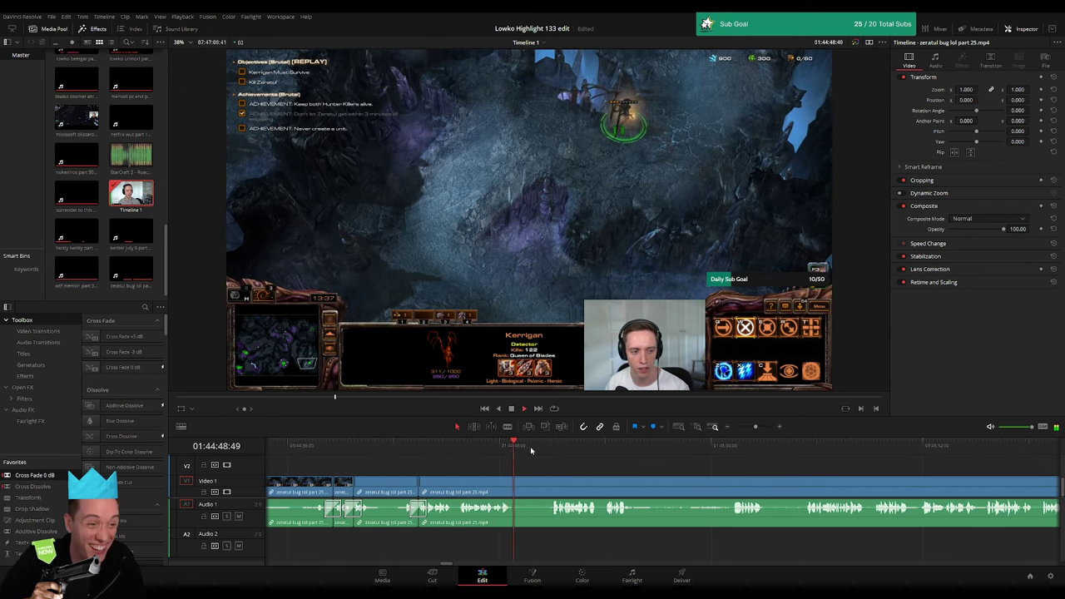
pyautogui.press('b')
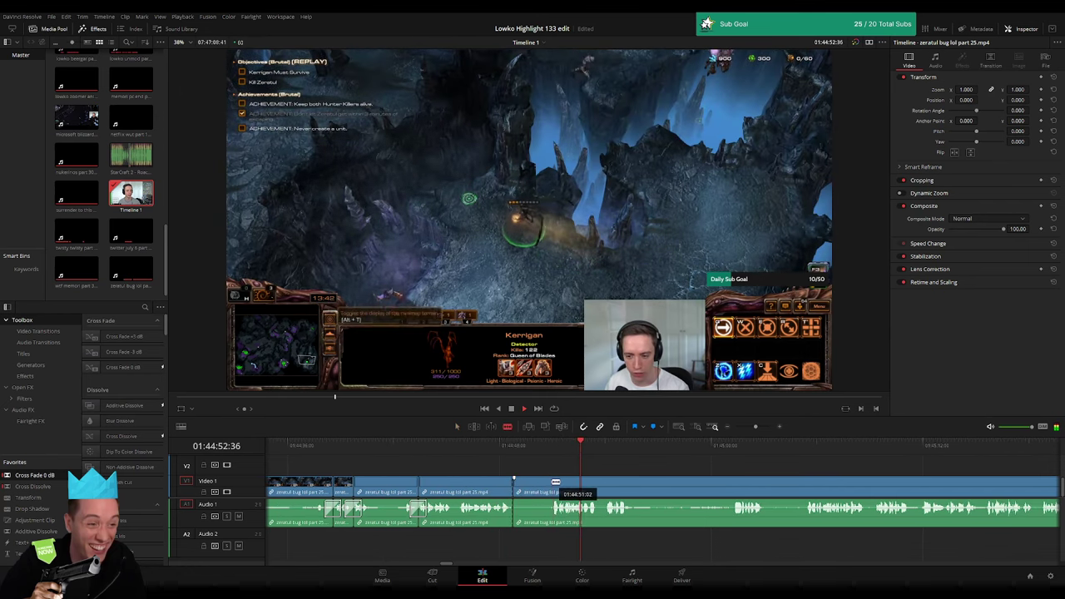
pyautogui.click(551, 483)
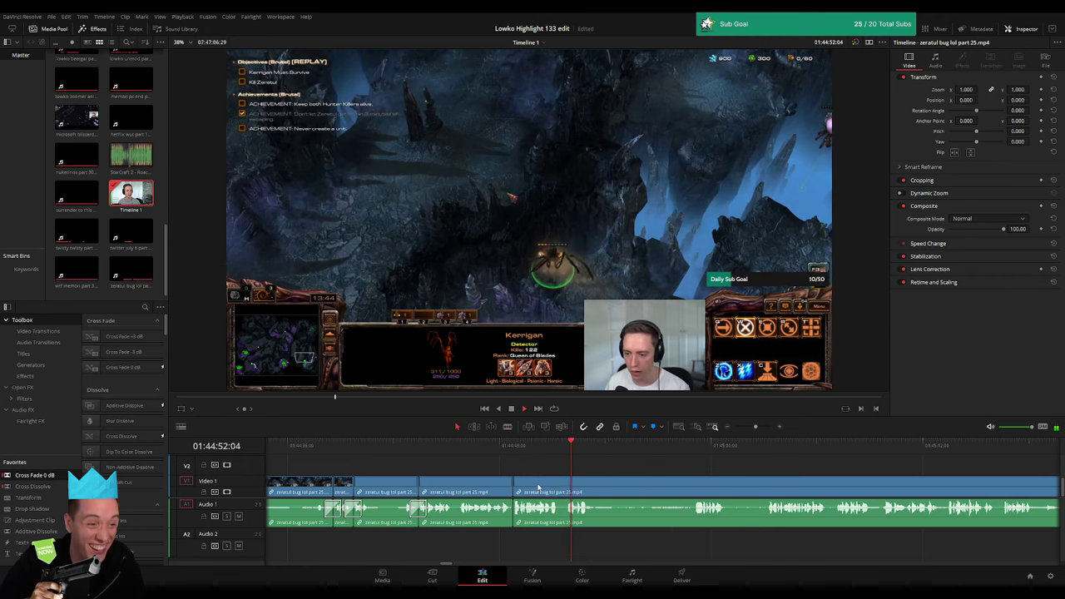
pyautogui.press('Delete')
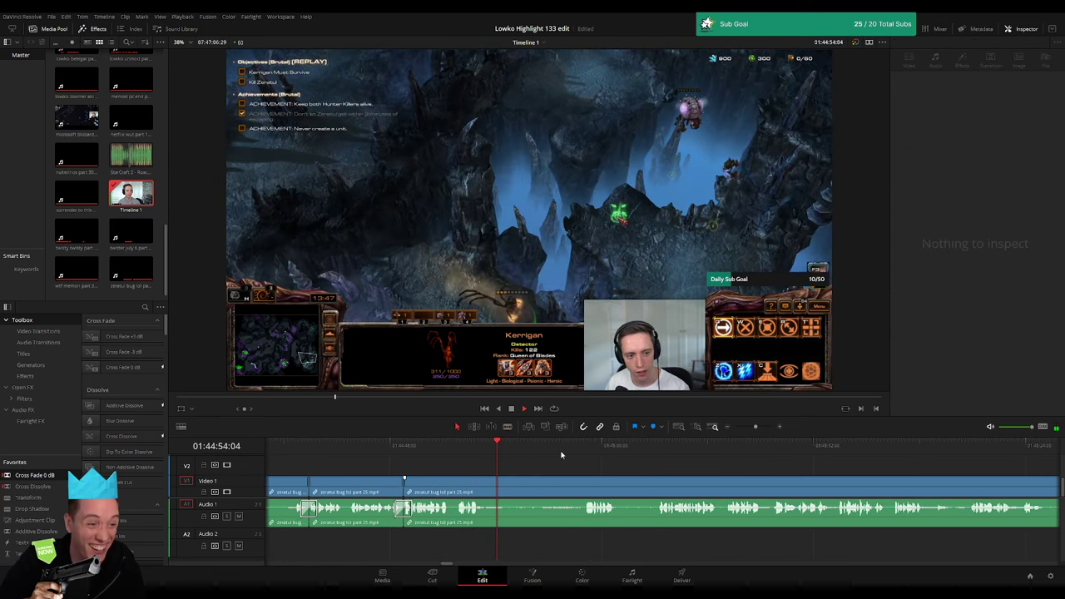
pyautogui.press('b')
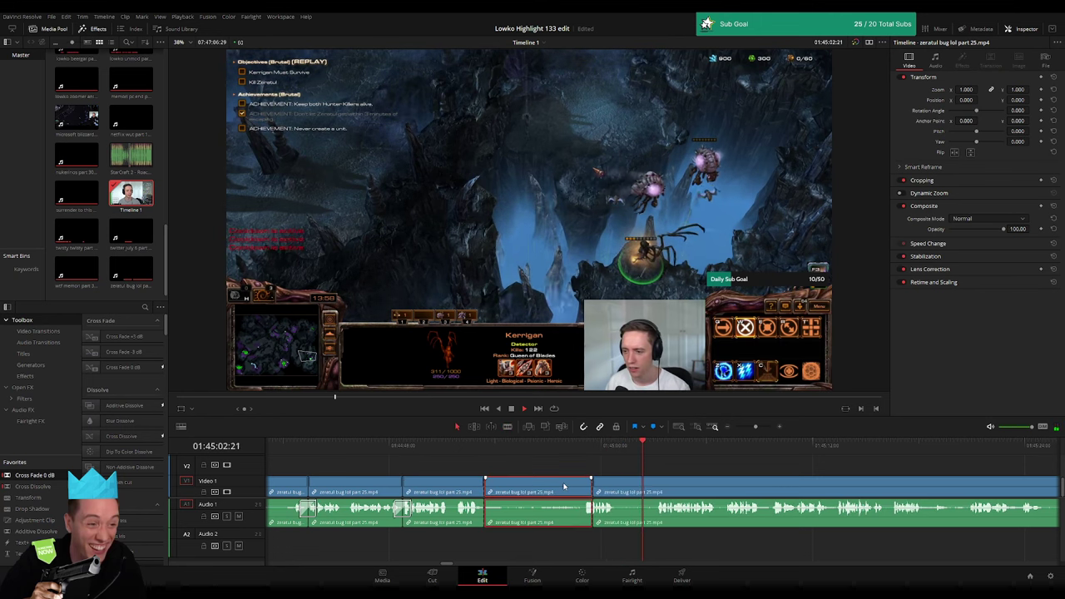
pyautogui.press('Delete')
# - Replay the edit and trim the clip edge on Video 1
pyautogui.press('space')
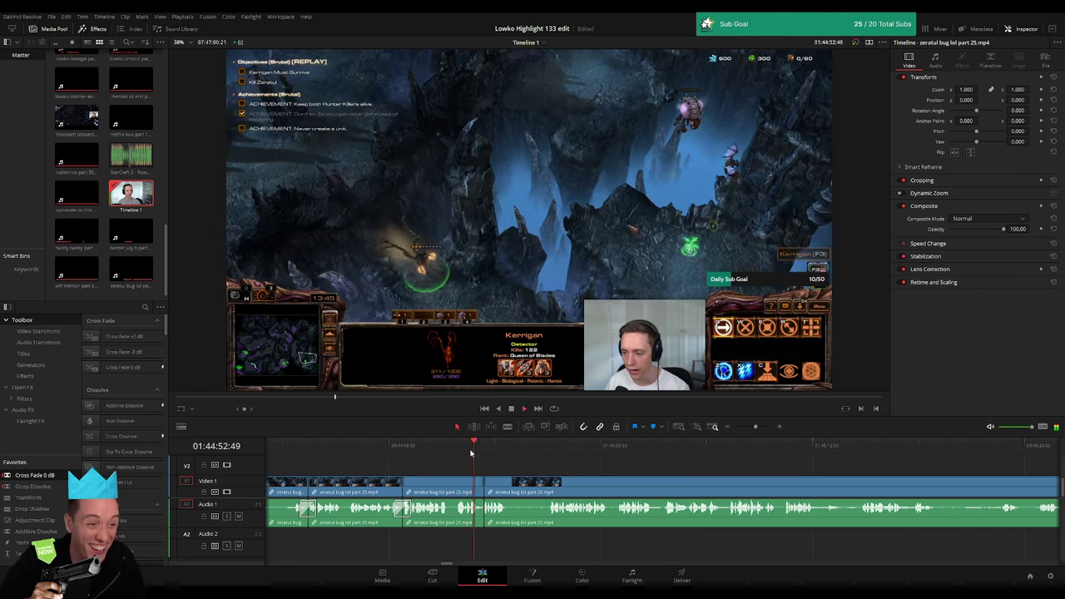
pyautogui.click(546, 449)
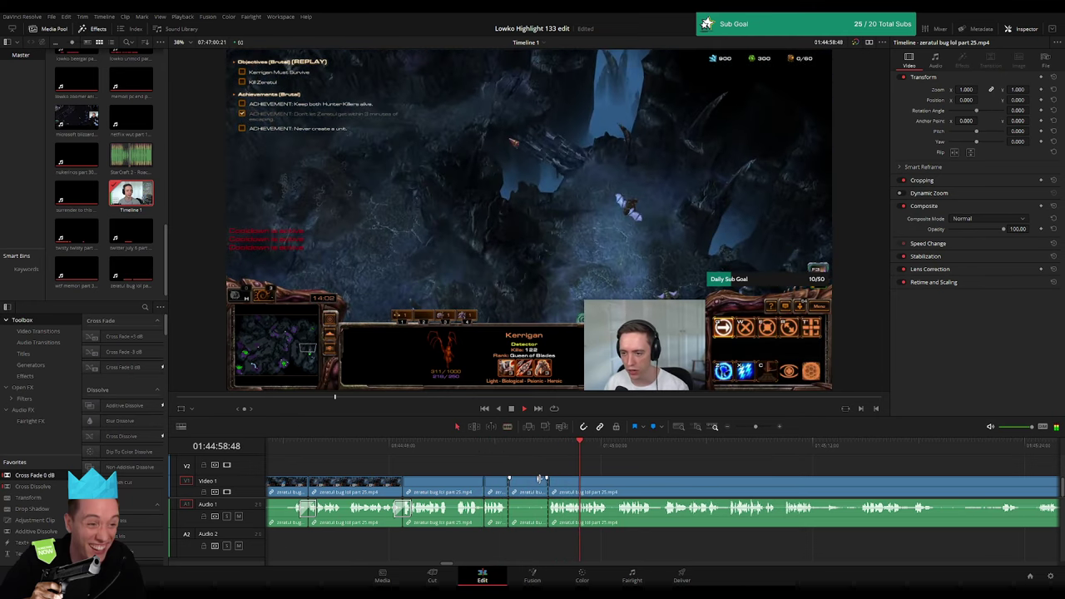
pyautogui.moveTo(548, 478); pyautogui.dragTo(538, 482)
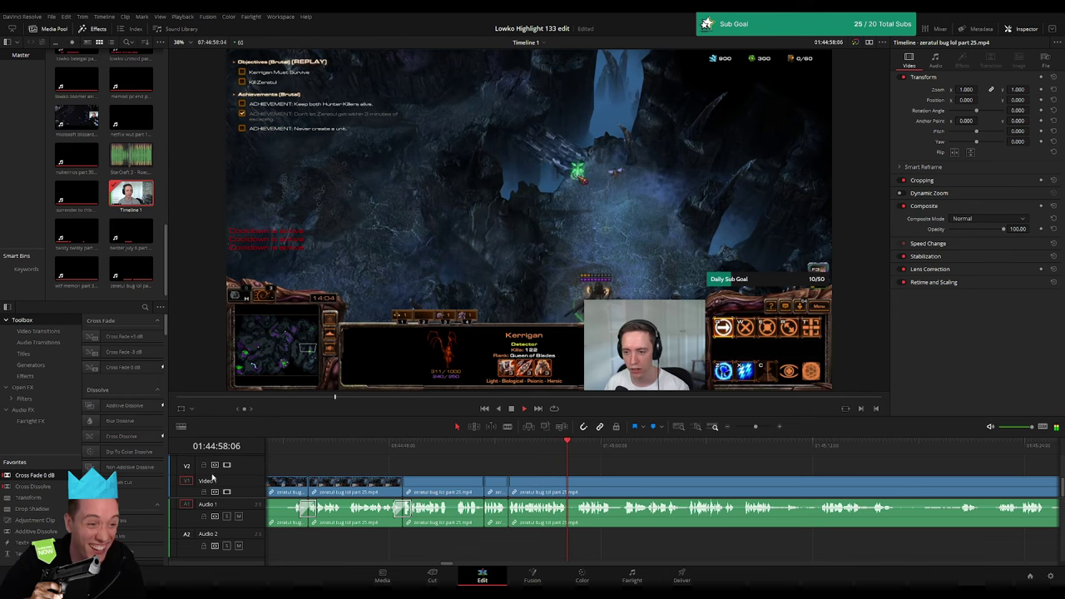
# - Rewatch the last cut and skip ahead to 01:45:20:30 in the part 25 footage
pyautogui.click(484, 450)
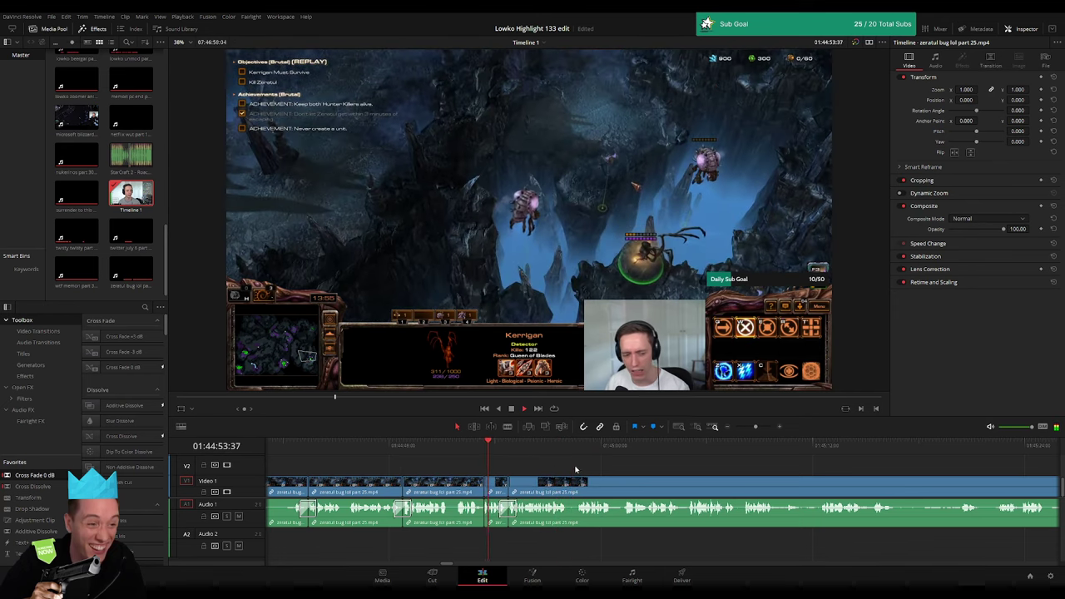
pyautogui.hscroll(3, 598, 467)
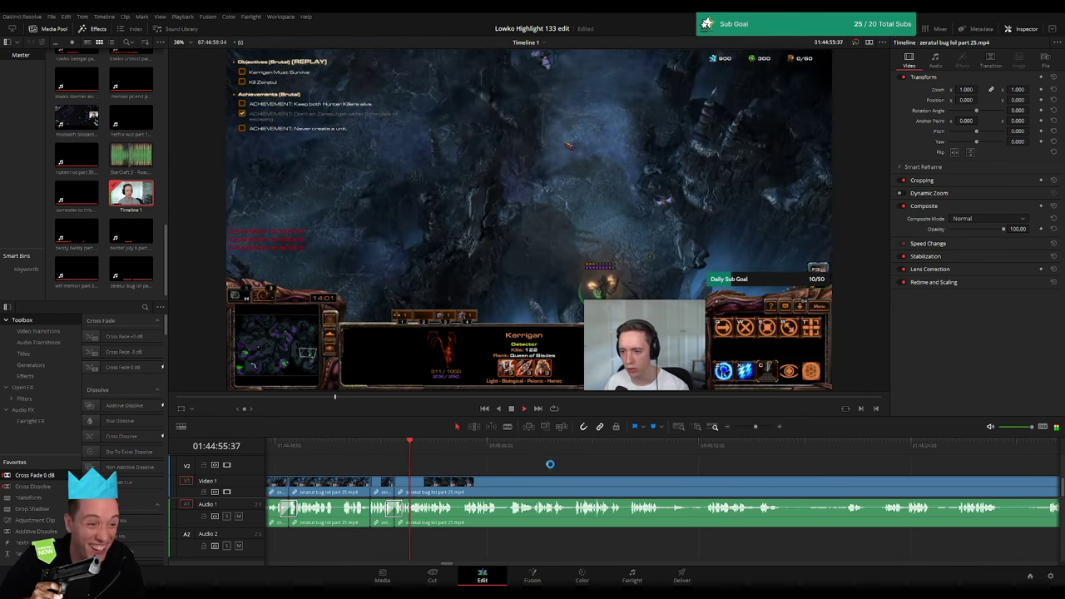
pyautogui.hscroll(2, 524, 467)
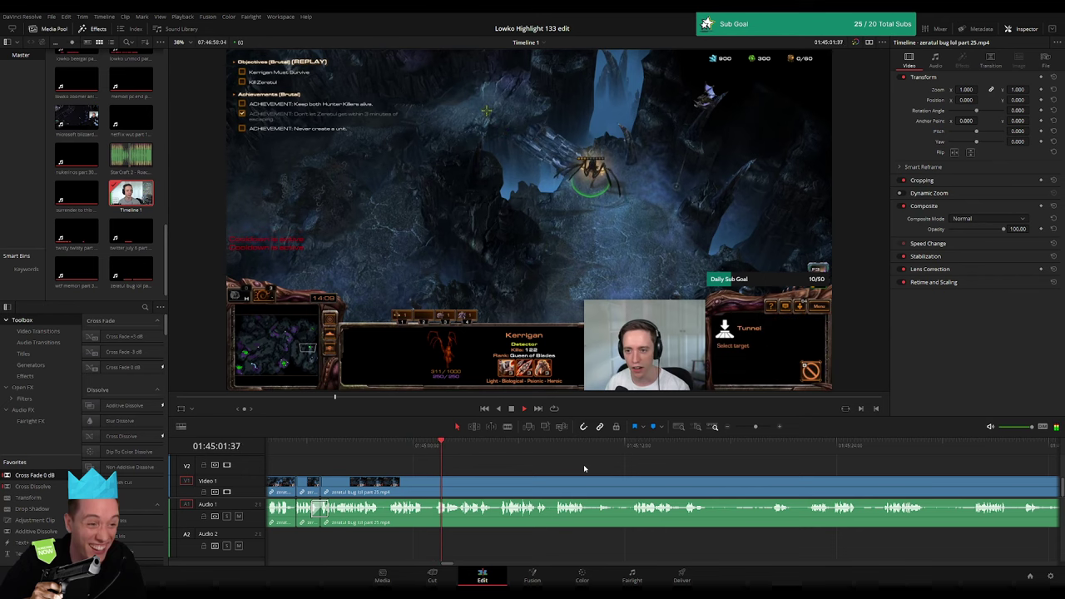
pyautogui.hscroll(2, 582, 463)
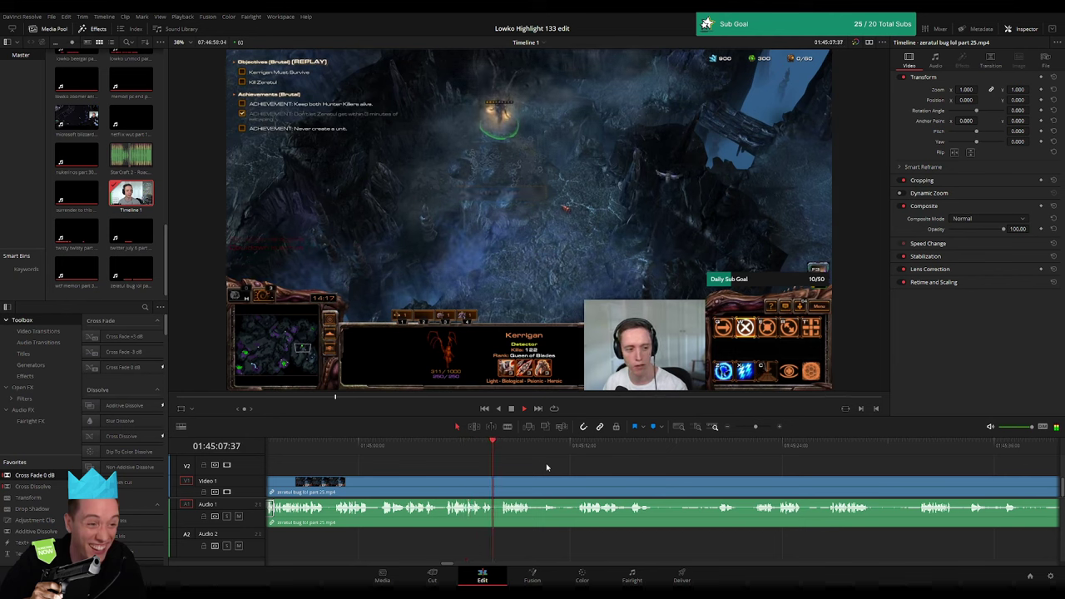
pyautogui.click(544, 450)
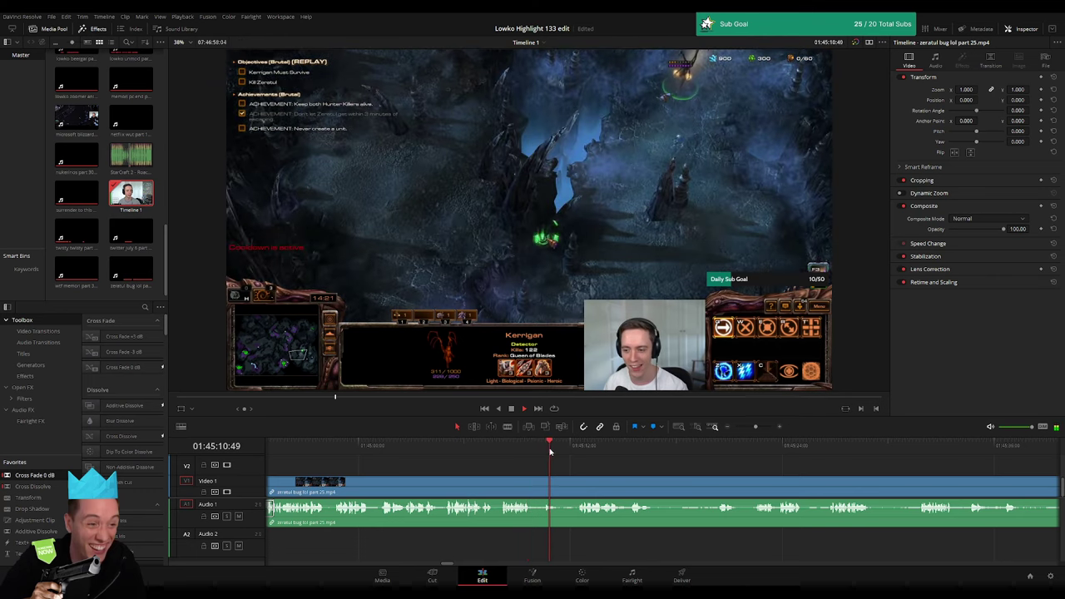
pyautogui.click(578, 449)
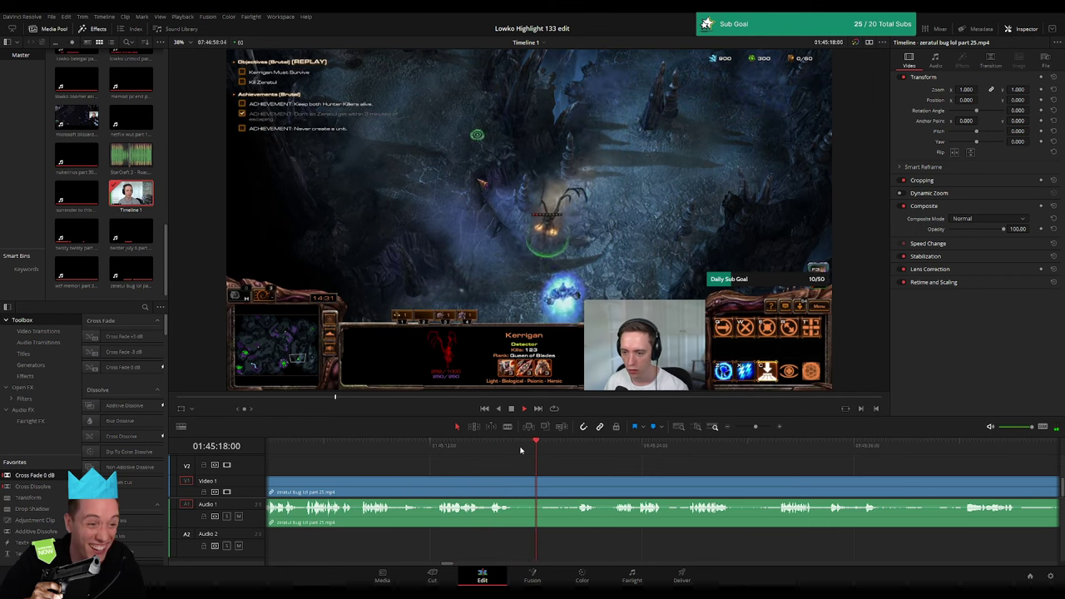
pyautogui.click(580, 446)
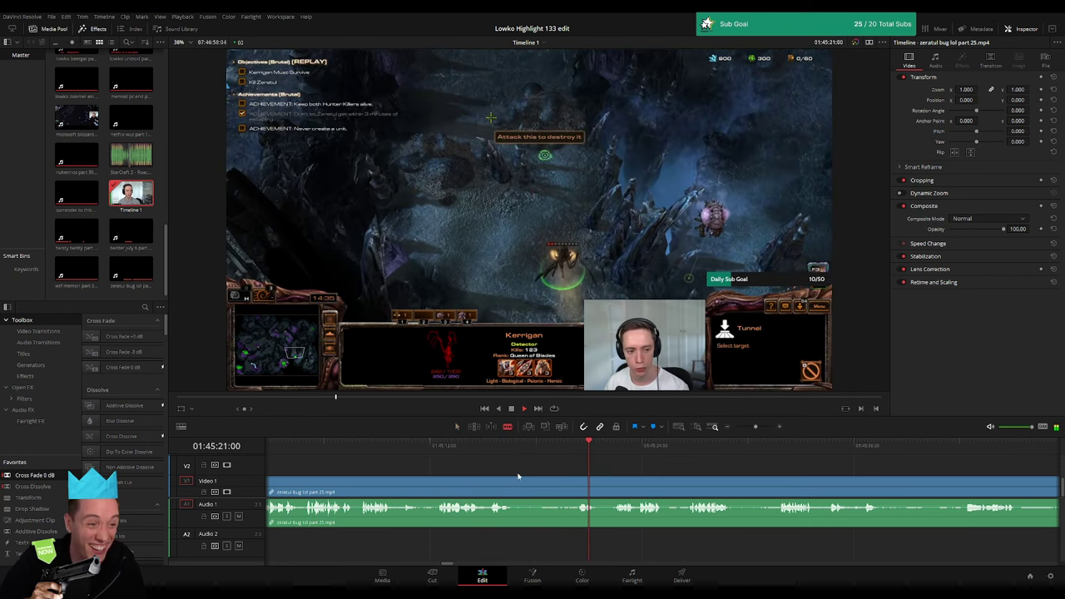
# - Split the part 25 clip at two nearby points around 01:45:20:30
pyautogui.press('b')
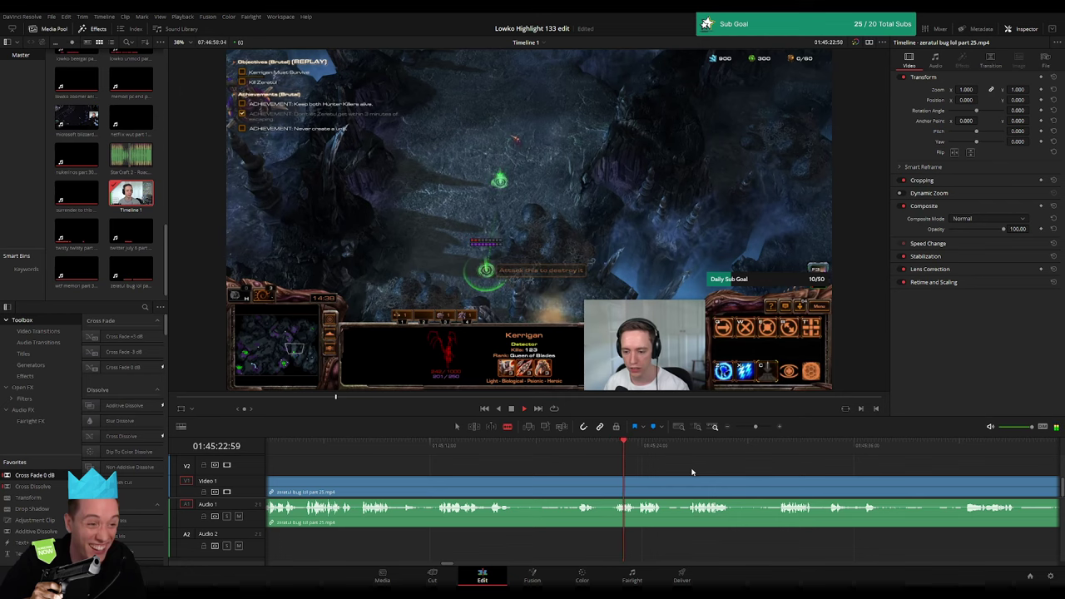
pyautogui.click(613, 490)
pyautogui.click(599, 486)
pyautogui.press('a')
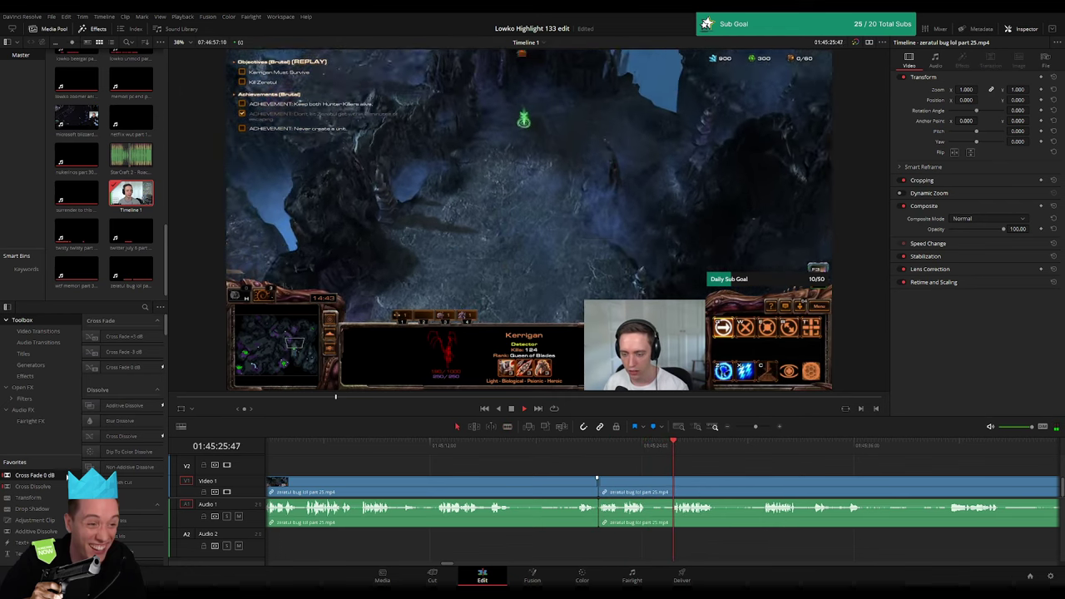
pyautogui.click(563, 474)
pyautogui.hscroll(2, 563, 474)
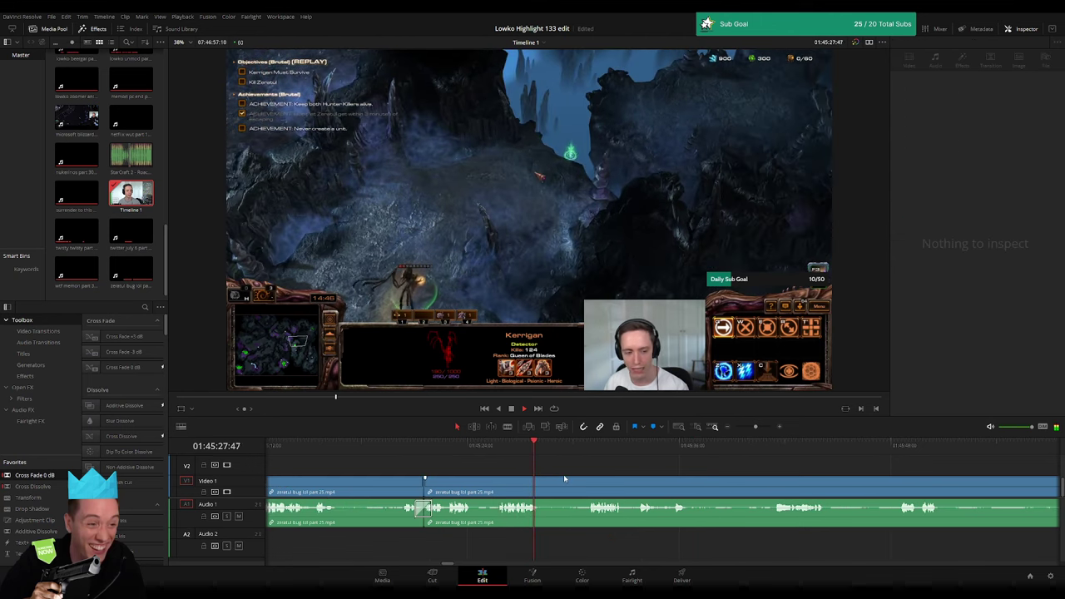
pyautogui.click(587, 454)
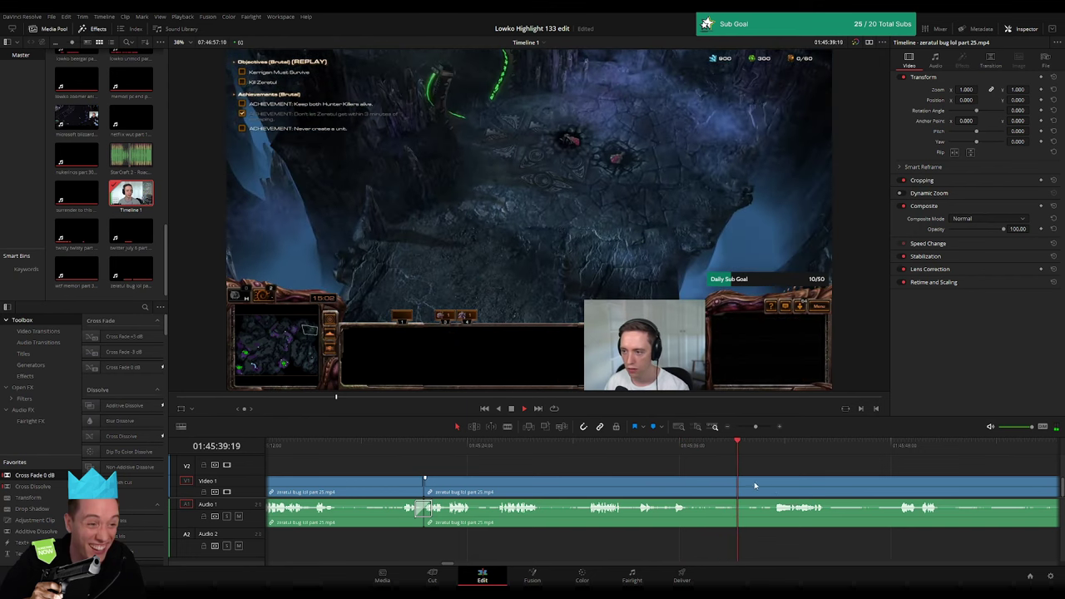
# - Cut out the mission-failed section of the part 25 footage and close the gap
pyautogui.click(575, 453)
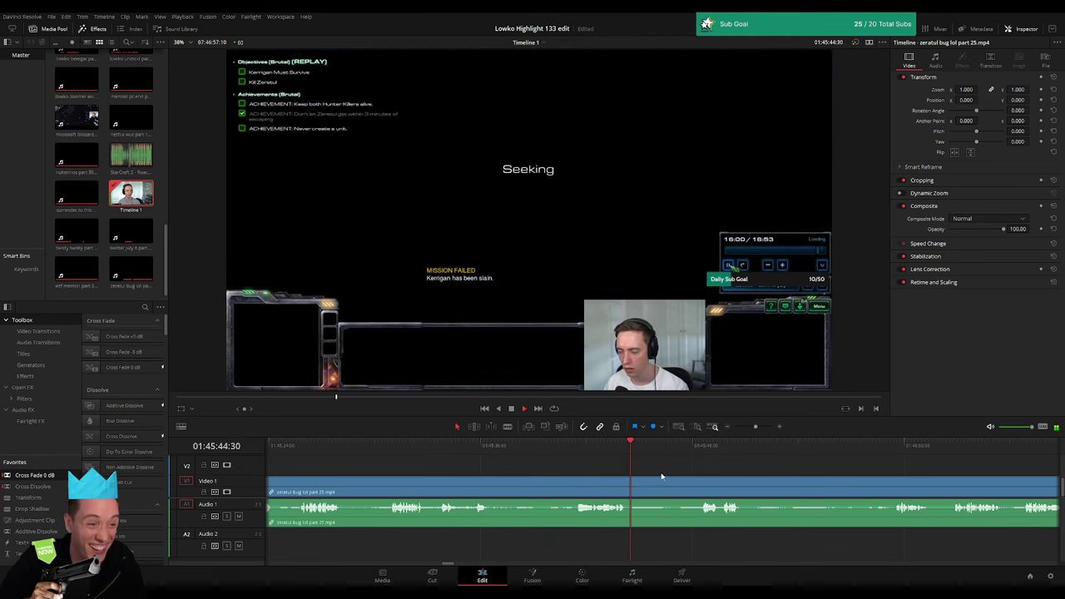
pyautogui.click(694, 450)
pyautogui.press('b')
pyautogui.click(628, 486)
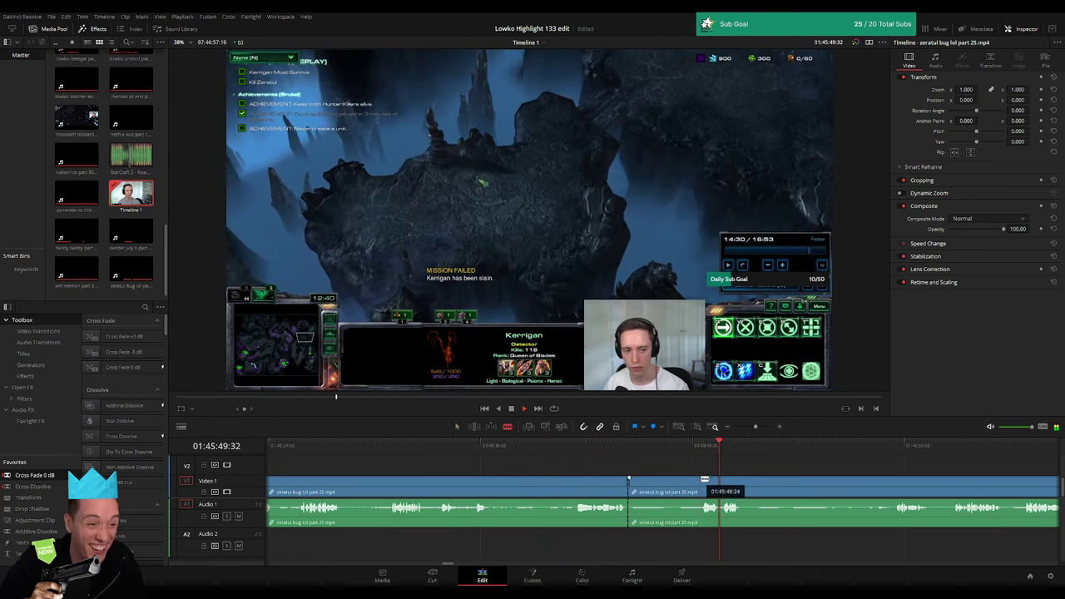
pyautogui.click(701, 486)
pyautogui.press('Delete')
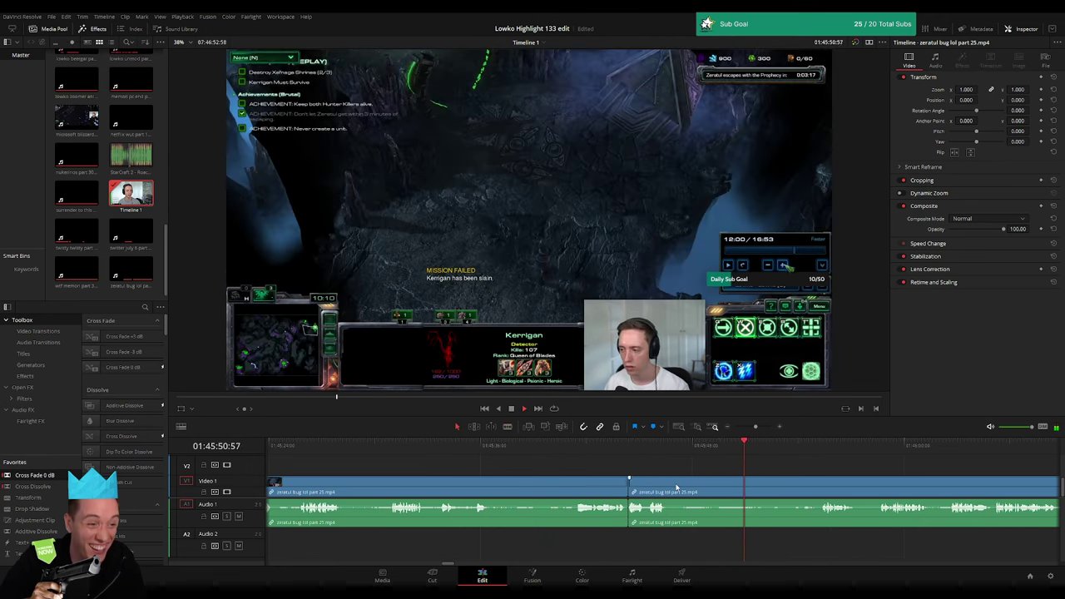
# - Remove the next unwanted stretch and review on to 01:46:02:22
pyautogui.press('b')
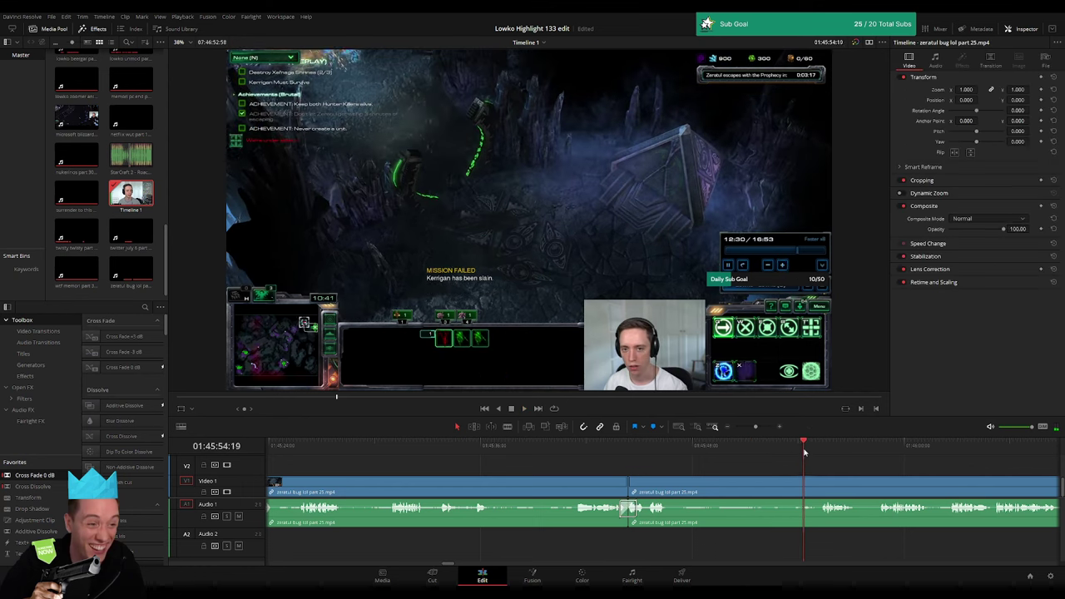
pyautogui.click(667, 489)
pyautogui.click(818, 489)
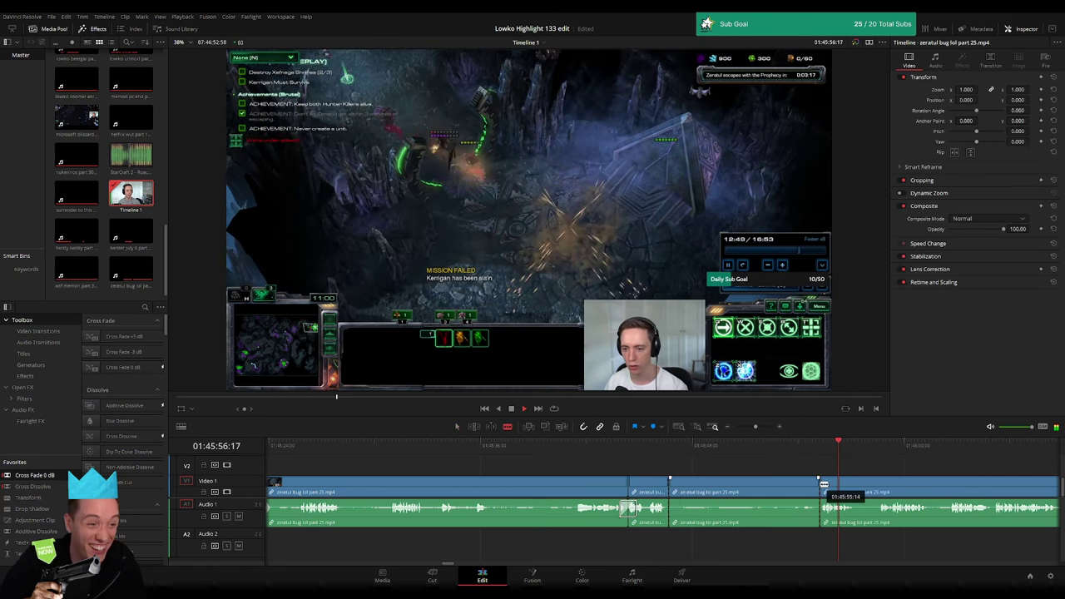
pyautogui.press('a')
pyautogui.click(783, 488)
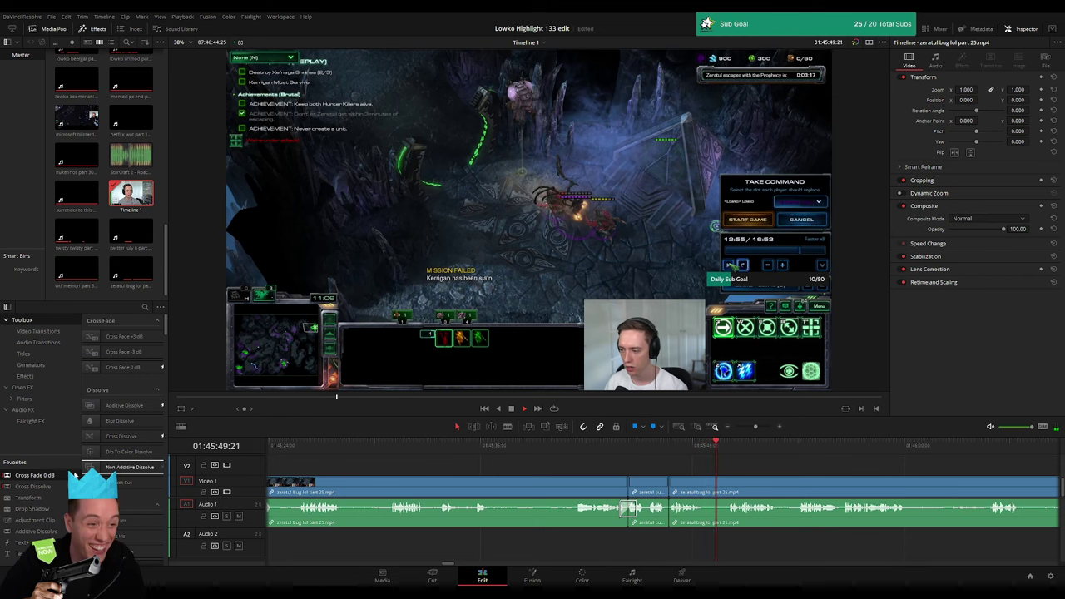
pyautogui.press('Delete')
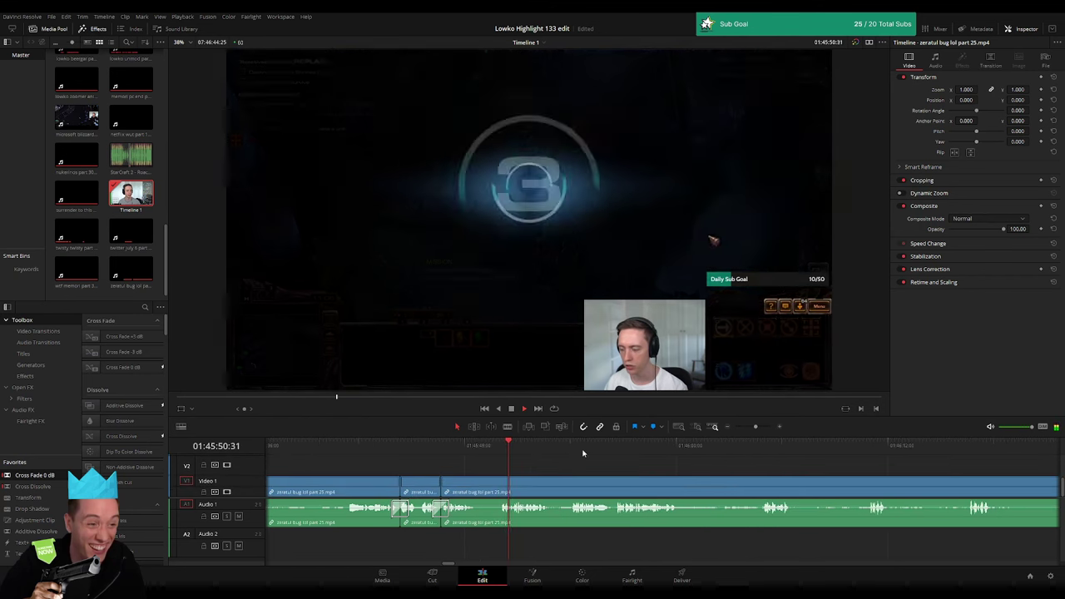
pyautogui.hscroll(3, 566, 466)
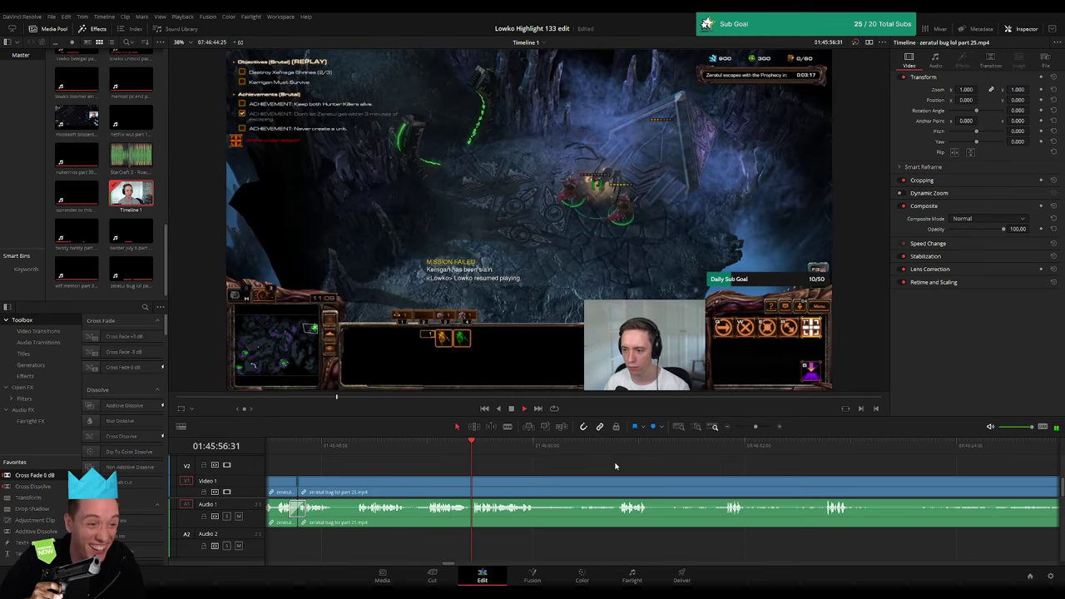
pyautogui.hscroll(1, 637, 478)
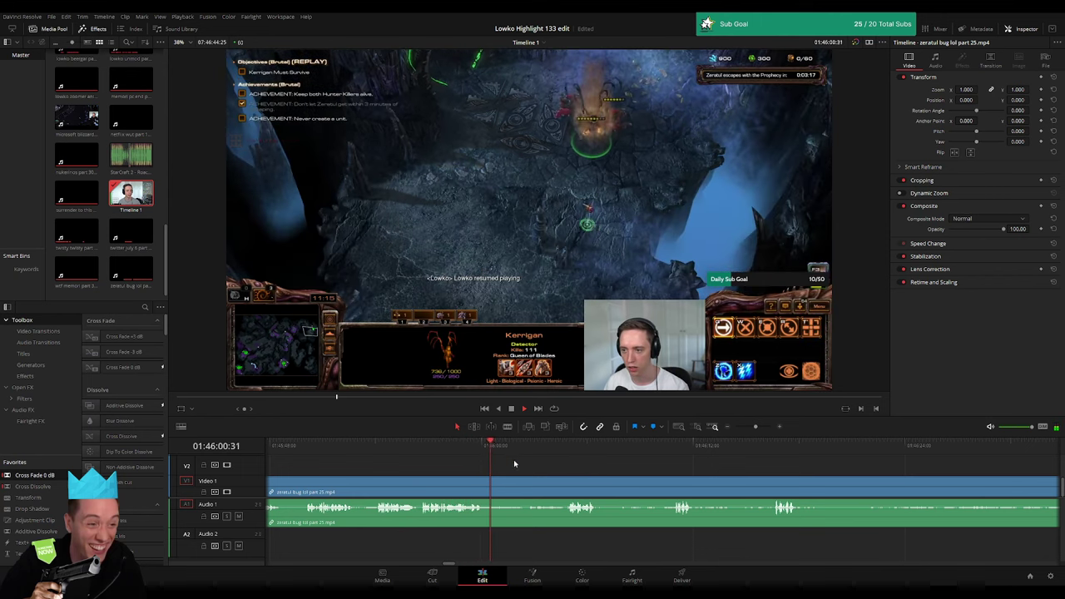
pyautogui.click(523, 446)
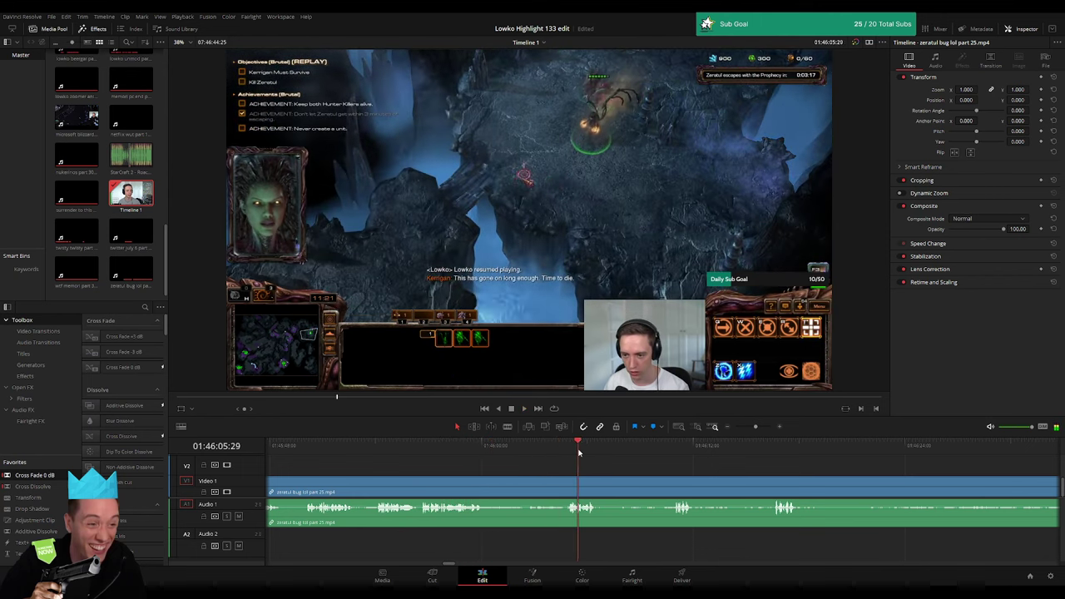
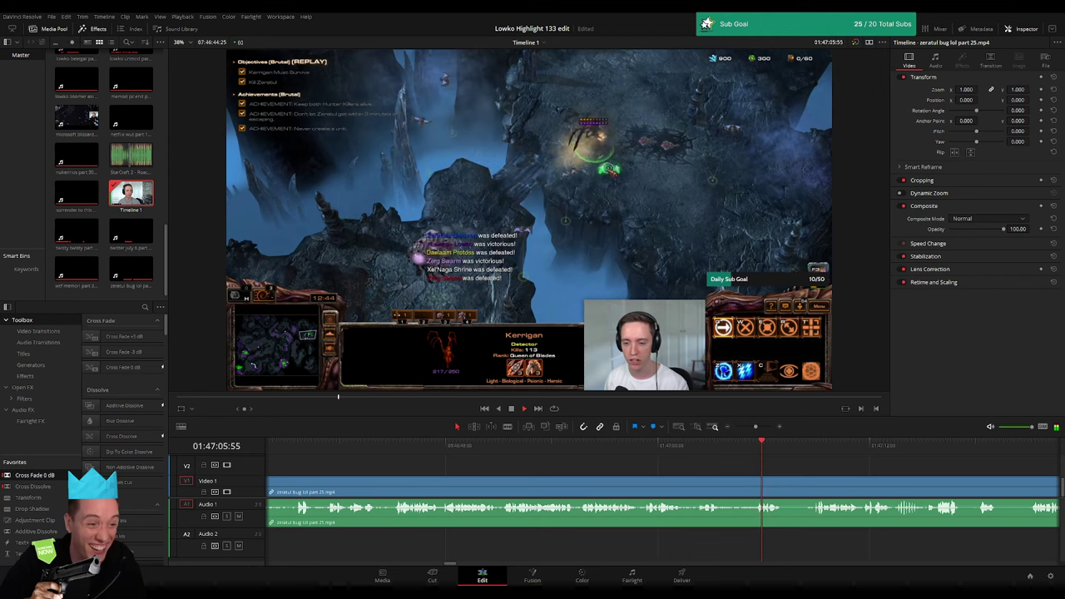
# - Add a Cross Fade 0 dB at the audio edit and ripple-delete the selected stretch
pyautogui.hscroll(3, 502, 485)
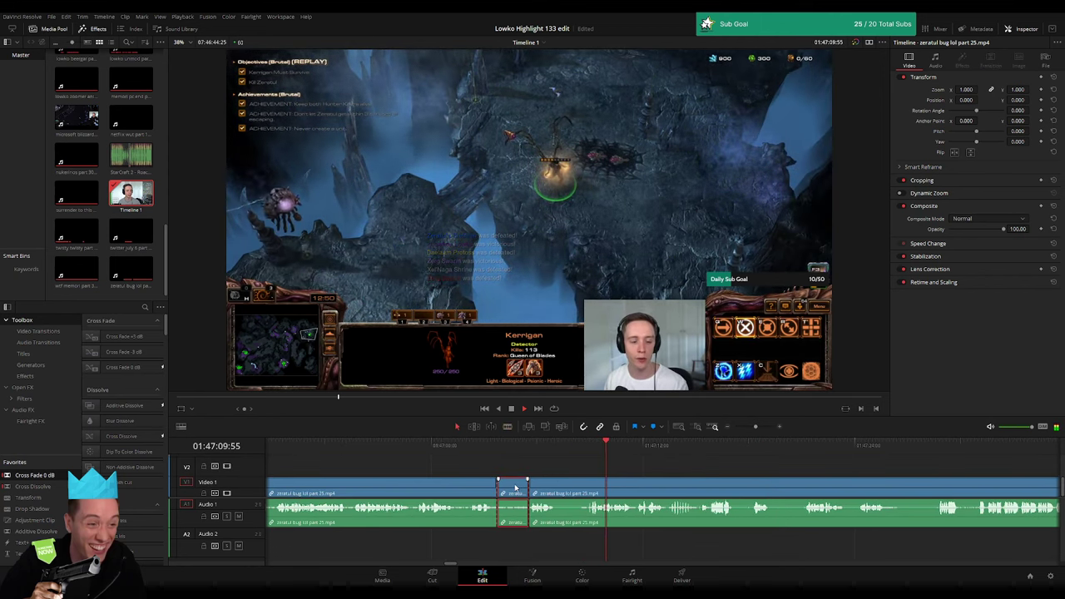
pyautogui.press('space')
pyautogui.moveTo(52, 480)
pyautogui.mouseDown()
pyautogui.moveTo(500, 520)
pyautogui.moveTo(563, 482)
pyautogui.mouseUp()
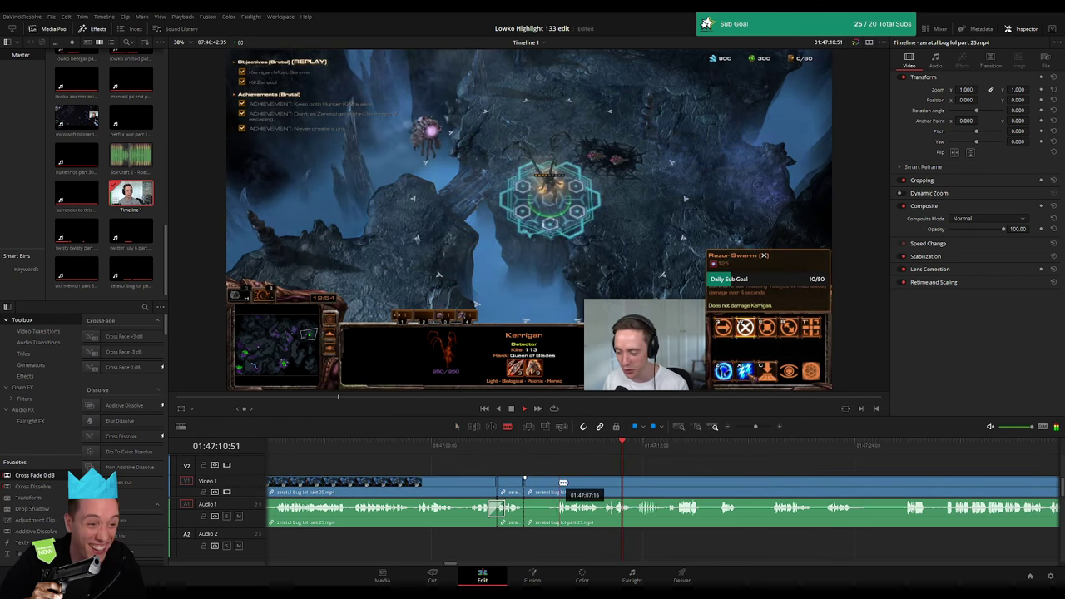
pyautogui.press('Delete')
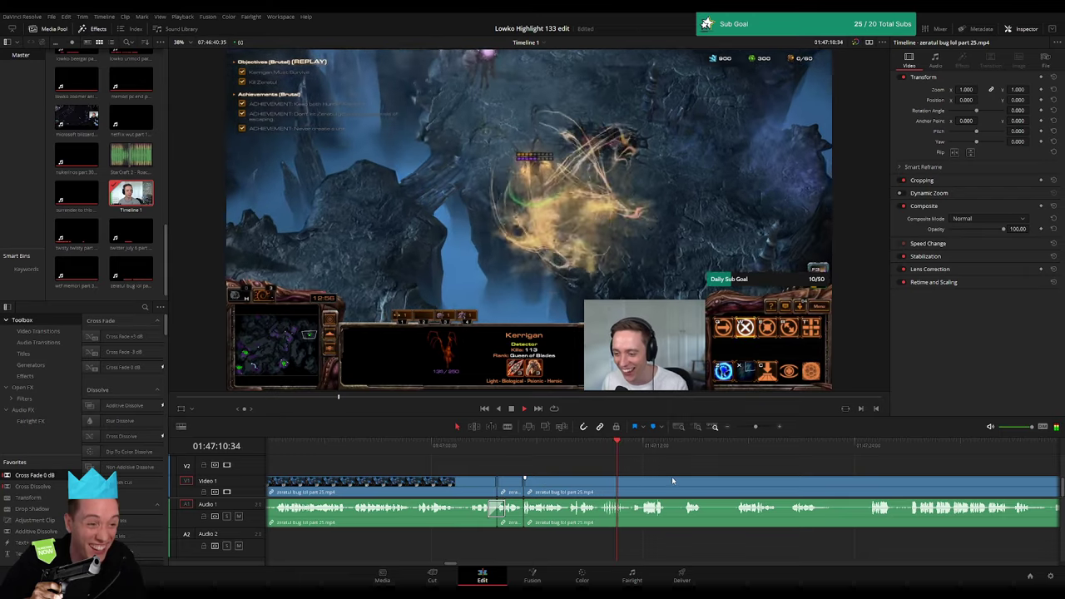
# - Split the zeratul bug lol part 25 clip at a later moment
pyautogui.hscroll(3, 690, 479)
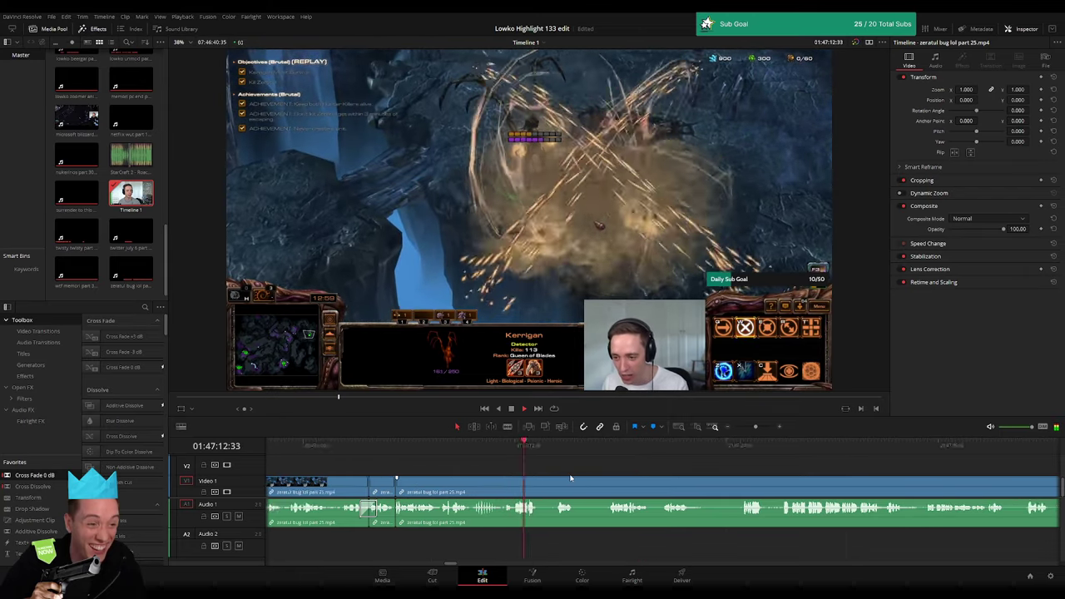
pyautogui.hscroll(1, 542, 480)
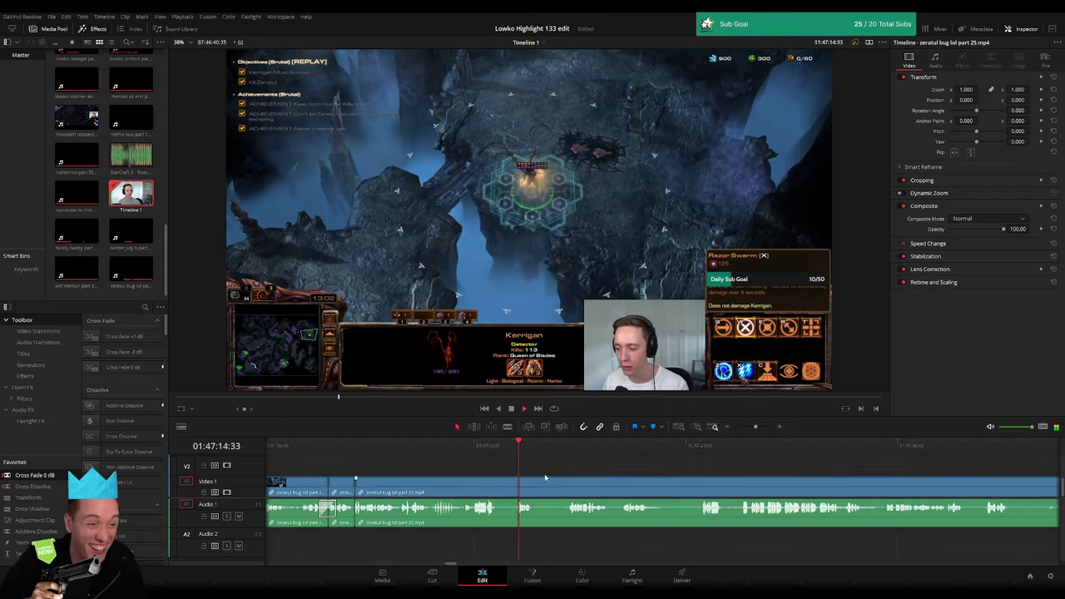
pyautogui.click(541, 451)
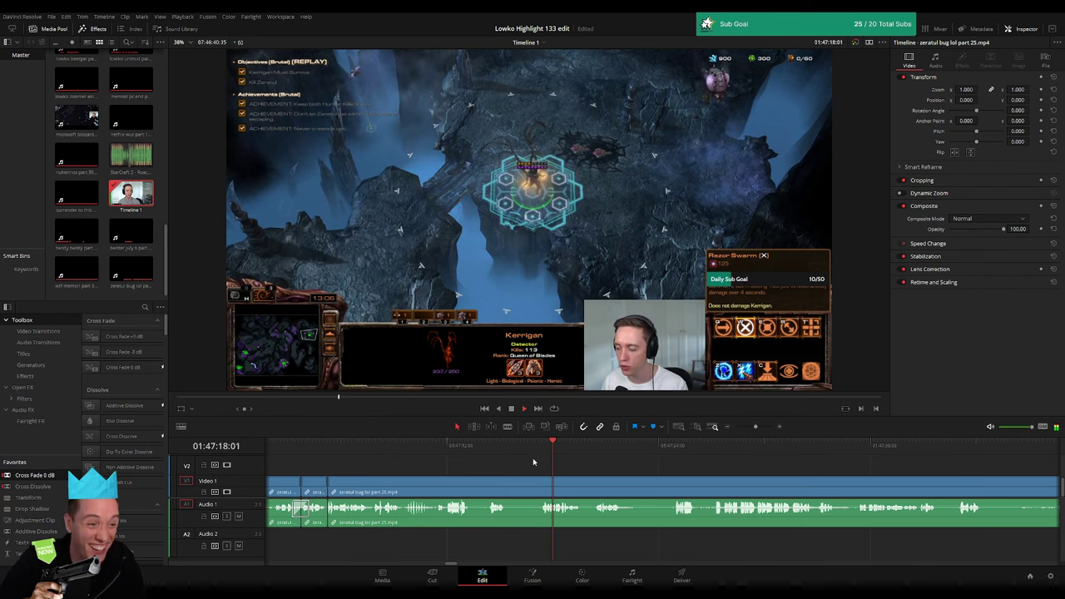
pyautogui.press('b')
pyautogui.click(505, 489)
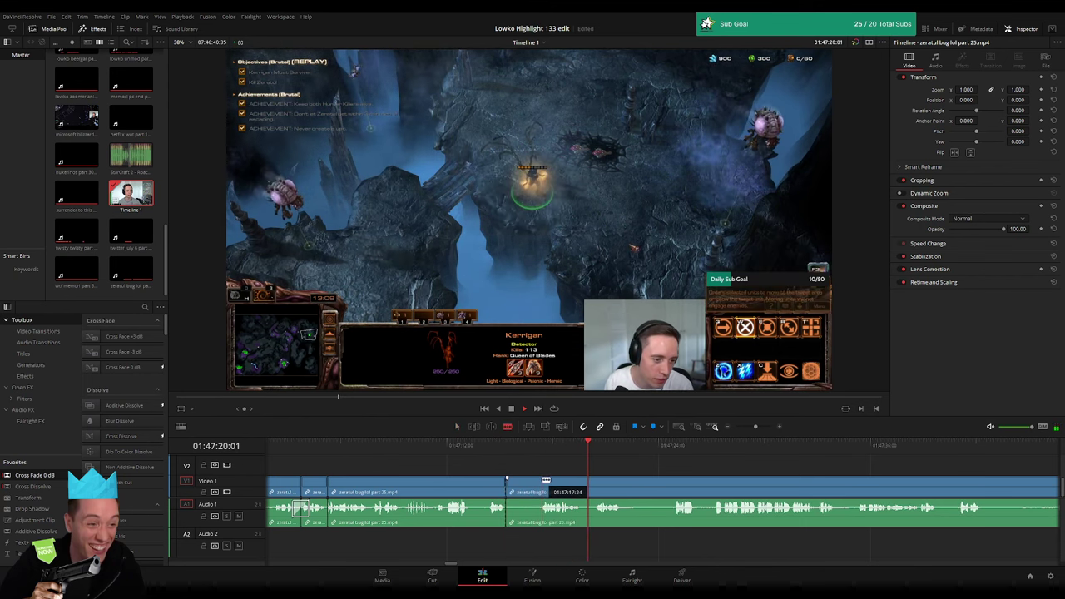
pyautogui.press('a')
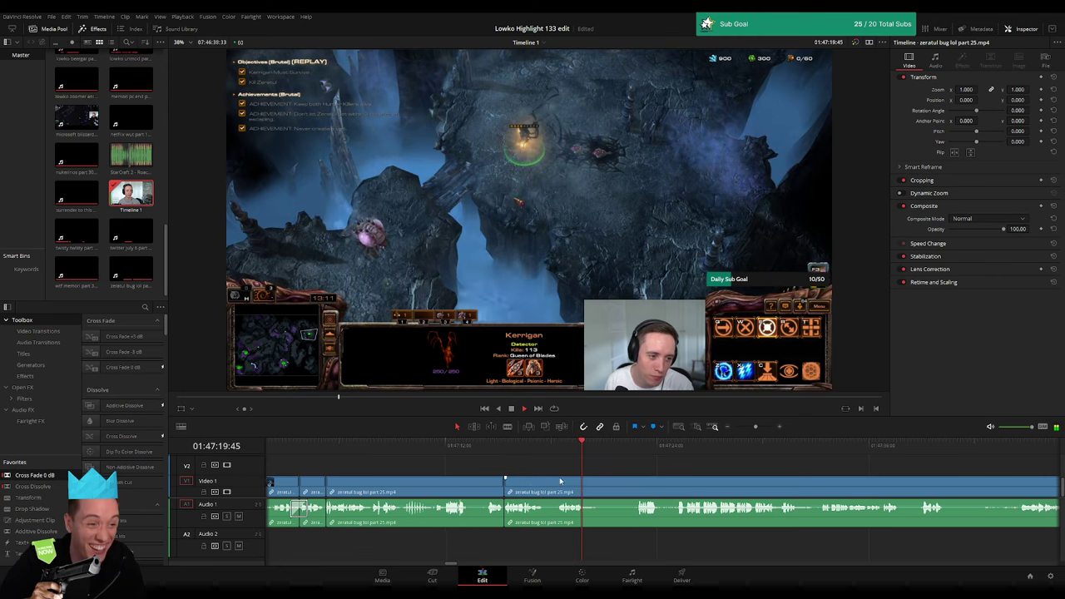
# - Blade out a short unwanted piece, ripple-delete it, and scrub ahead to the lobby footage
pyautogui.press('b')
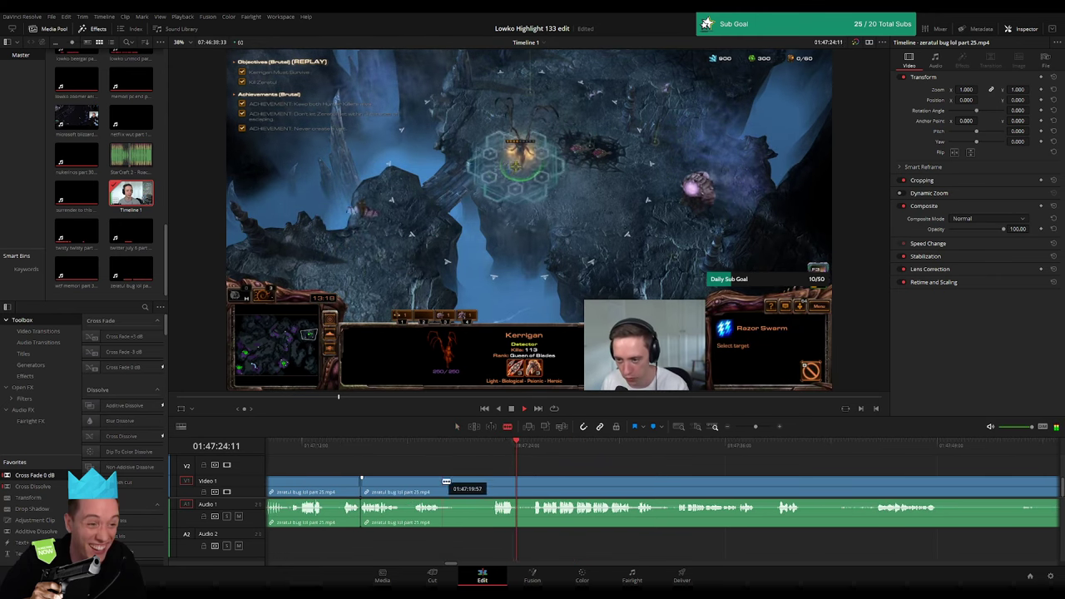
pyautogui.click(444, 487)
pyautogui.click(492, 489)
pyautogui.press('a')
pyautogui.click(473, 489)
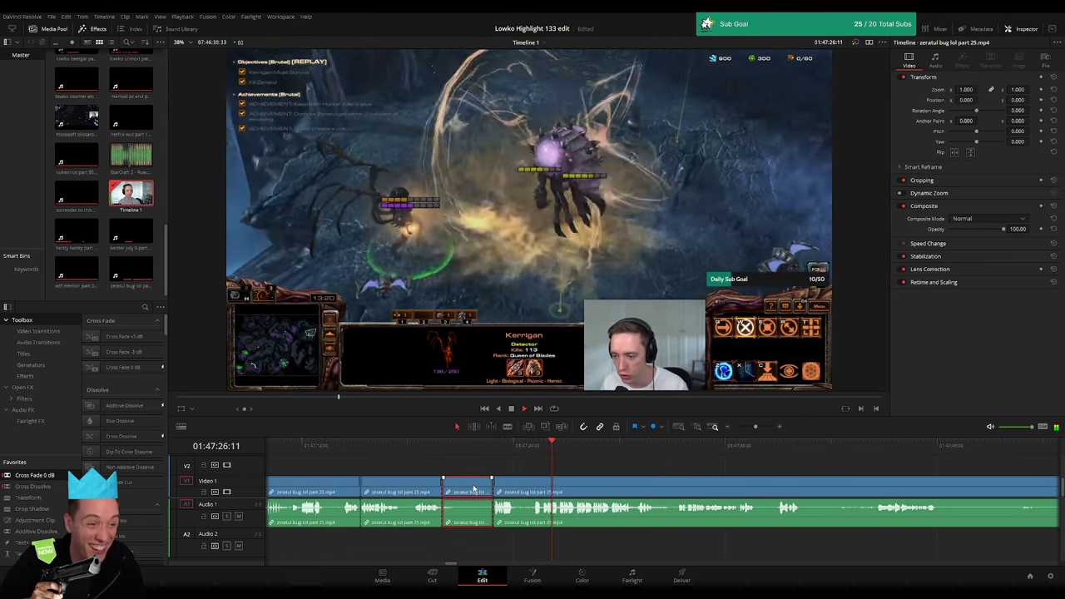
pyautogui.press('Delete')
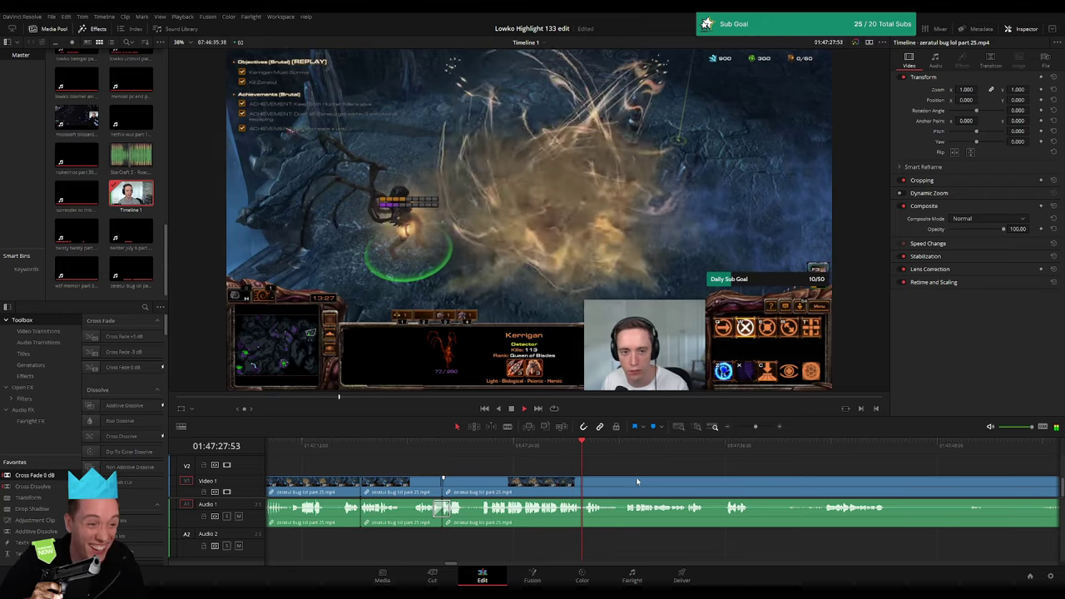
pyautogui.moveTo(463, 446); pyautogui.dragTo(492, 446)
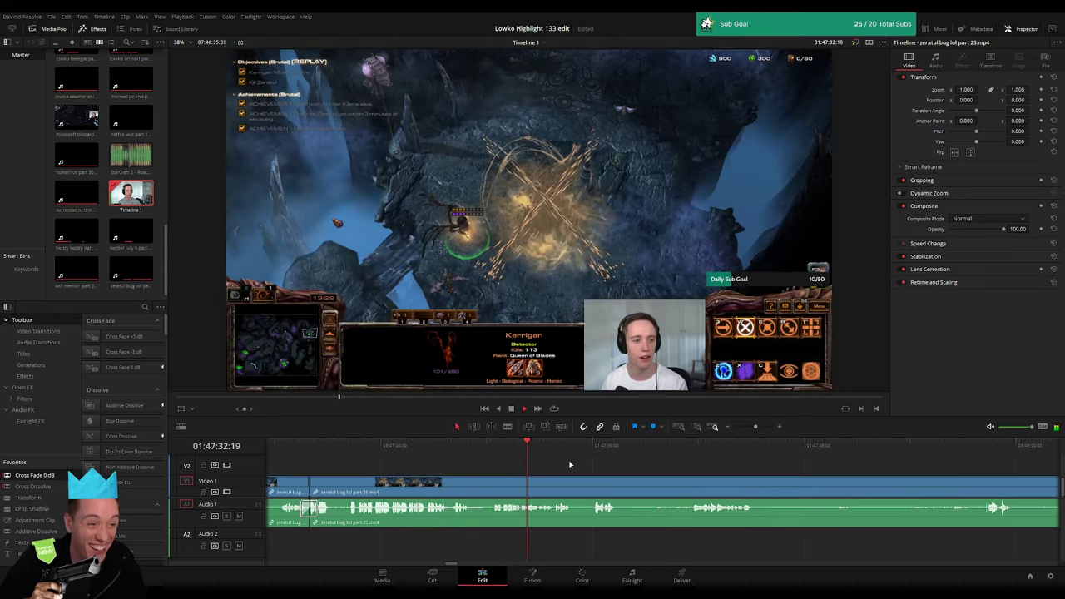
pyautogui.moveTo(466, 446); pyautogui.dragTo(502, 447)
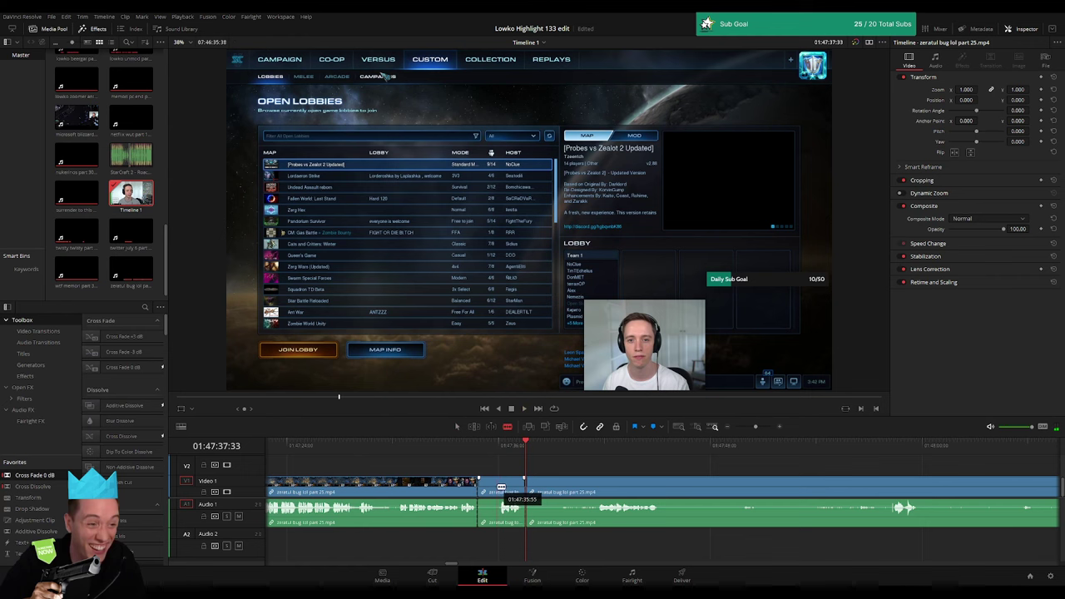
# - Ripple-delete the short lobby clip and undo a stray blade cut
pyautogui.press('Delete')
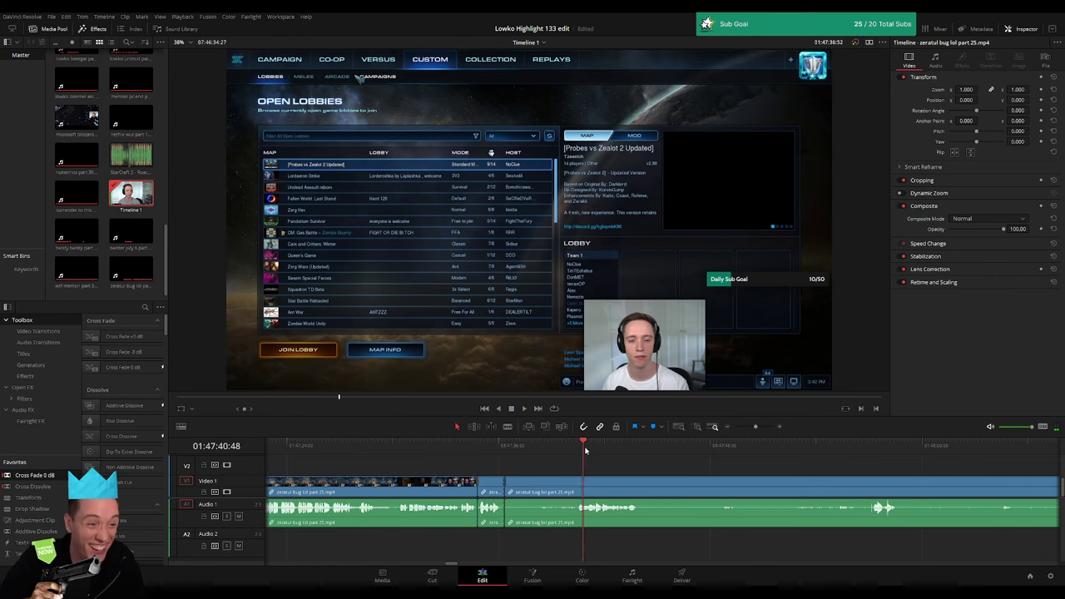
pyautogui.press('space')
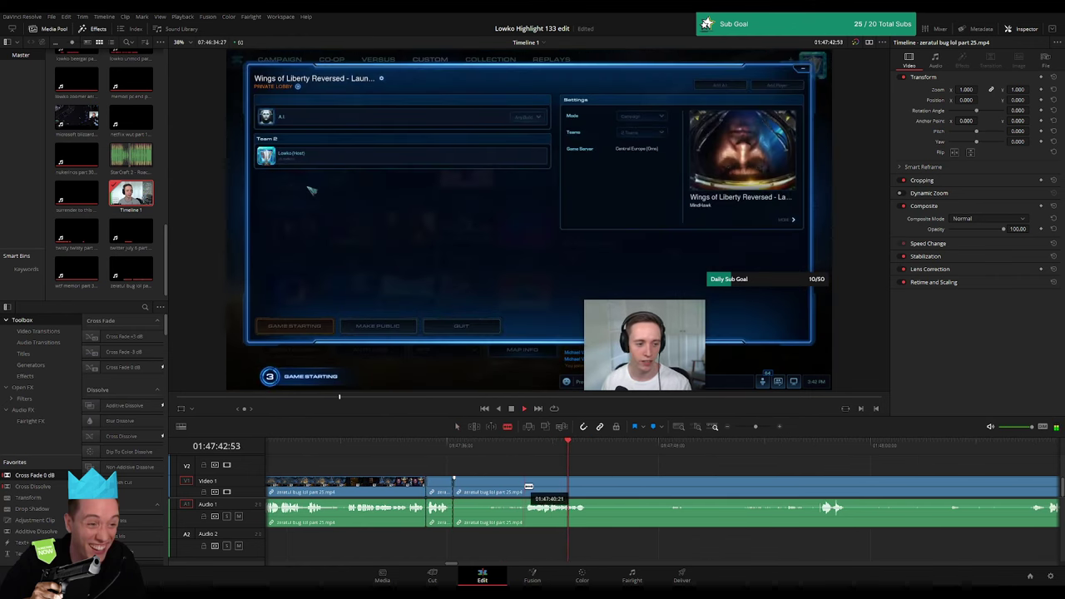
pyautogui.click(526, 486)
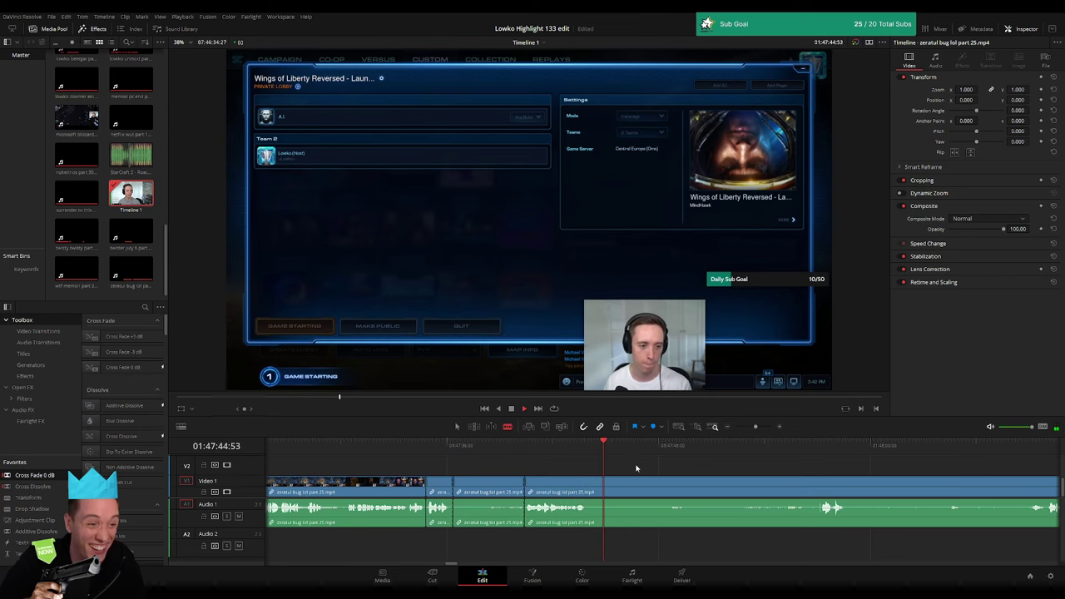
pyautogui.hotkey('ctrl', 'z')
# - Ripple-delete the long mission-select menu clip so harry squatter part 26 follows
pyautogui.click(819, 451)
pyautogui.click(742, 426)
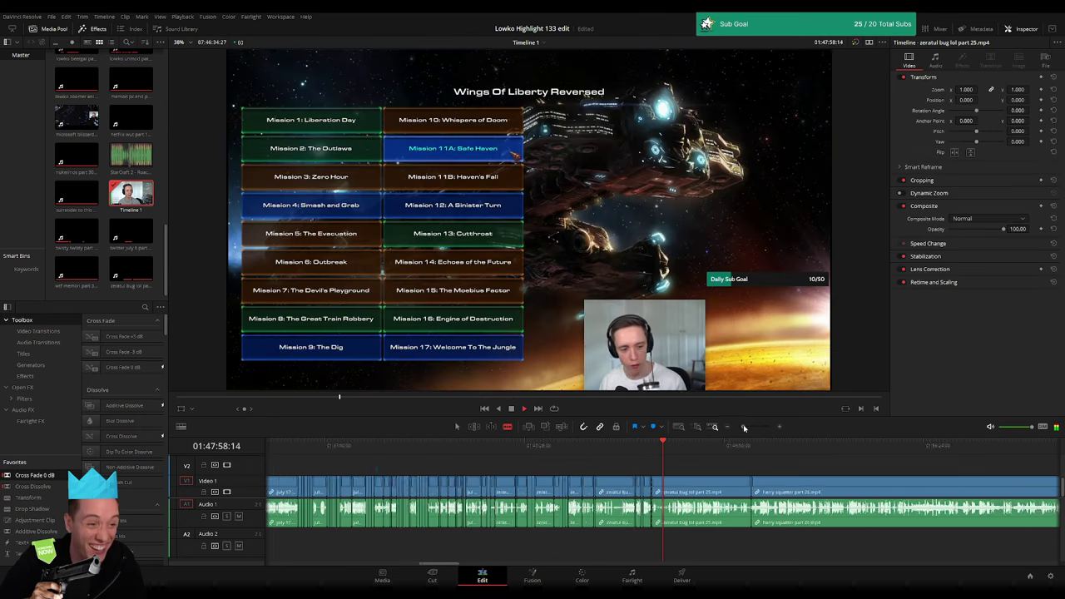
pyautogui.click(772, 487)
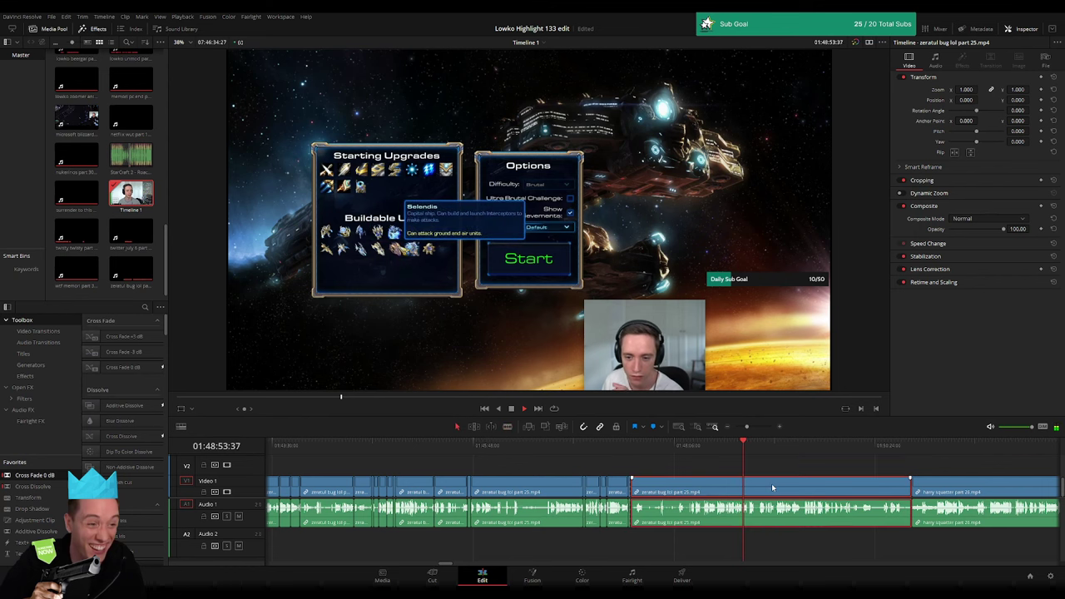
pyautogui.press('Delete')
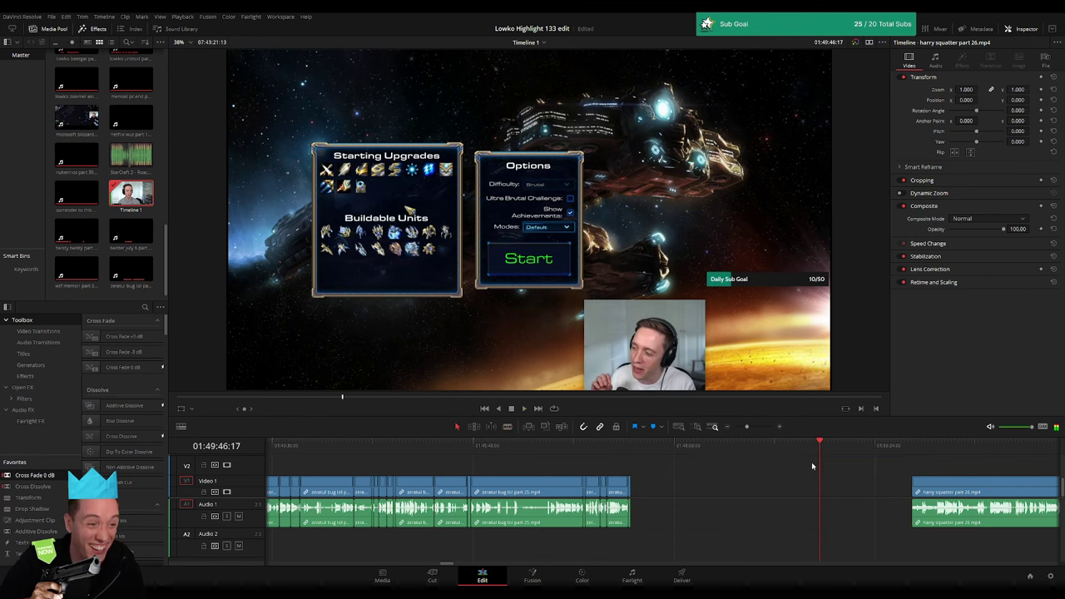
pyautogui.moveTo(463, 449)
pyautogui.mouseDown()
pyautogui.moveTo(690, 449)
pyautogui.moveTo(494, 447)
pyautogui.moveTo(556, 453)
pyautogui.mouseUp()
pyautogui.press('space')
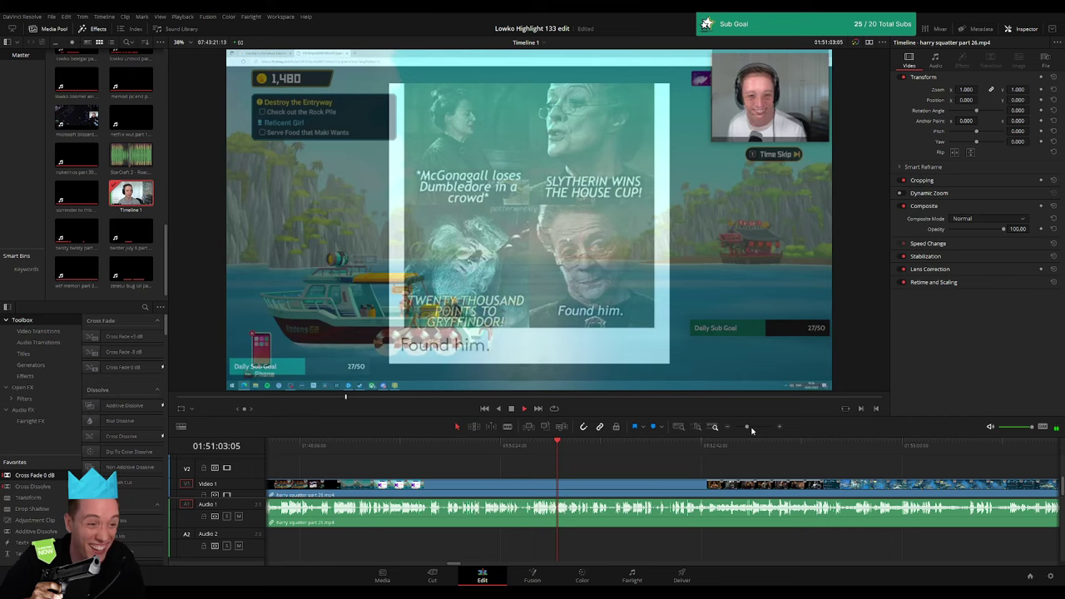
pyautogui.moveTo(746, 427); pyautogui.dragTo(755, 426)
pyautogui.click(574, 450)
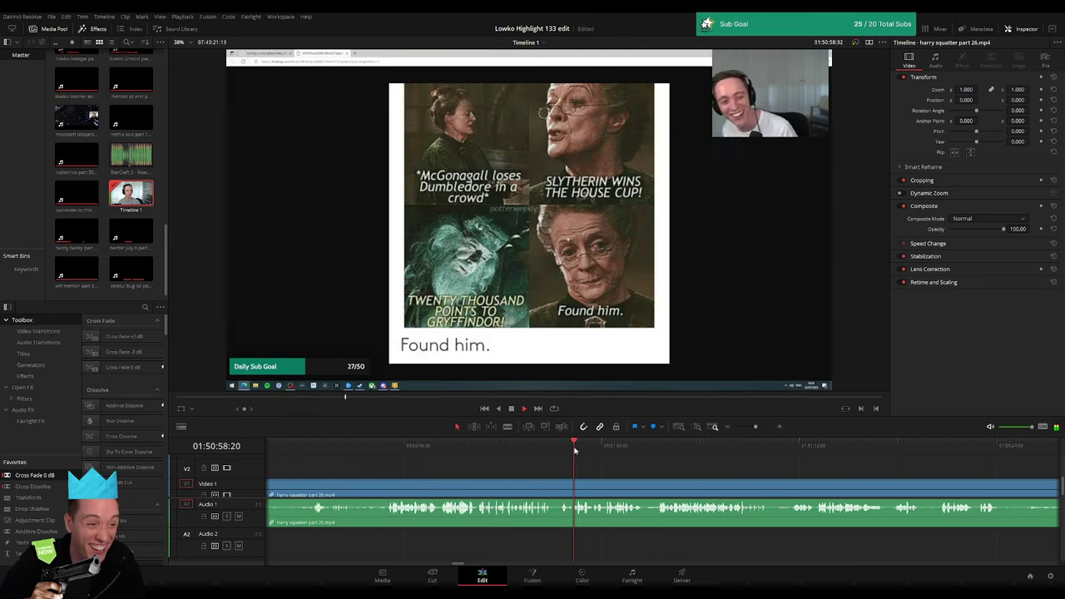
pyautogui.moveTo(391, 447); pyautogui.dragTo(444, 454)
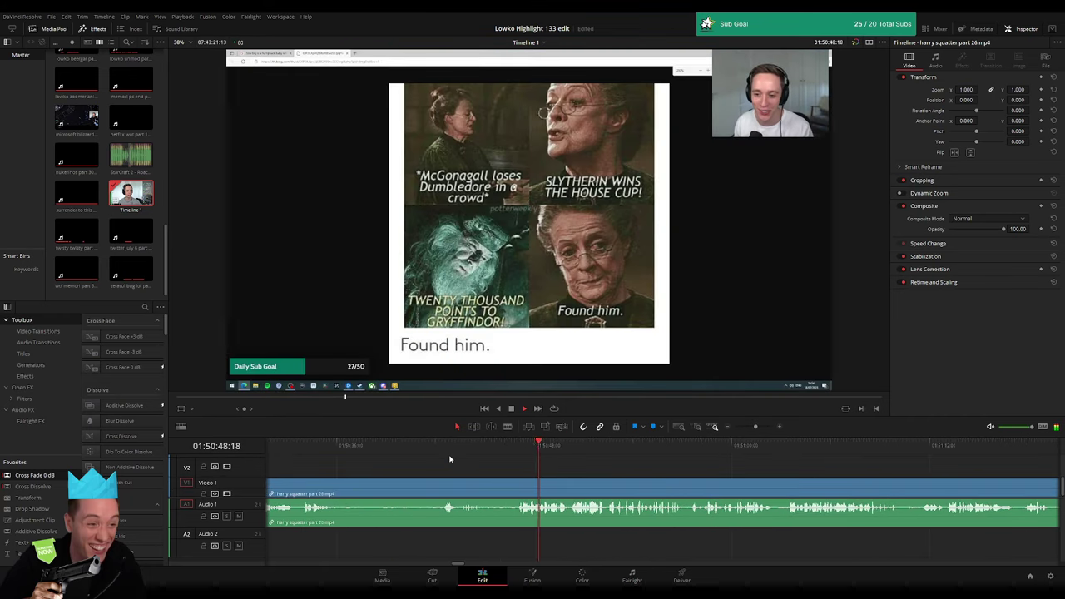
pyautogui.press('space')
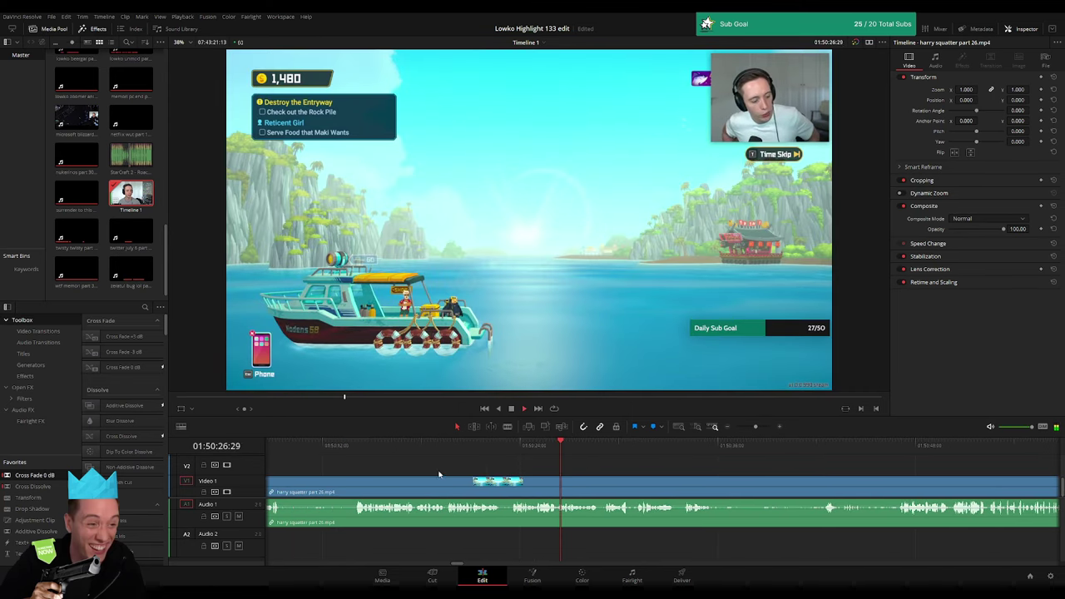
pyautogui.click(353, 449)
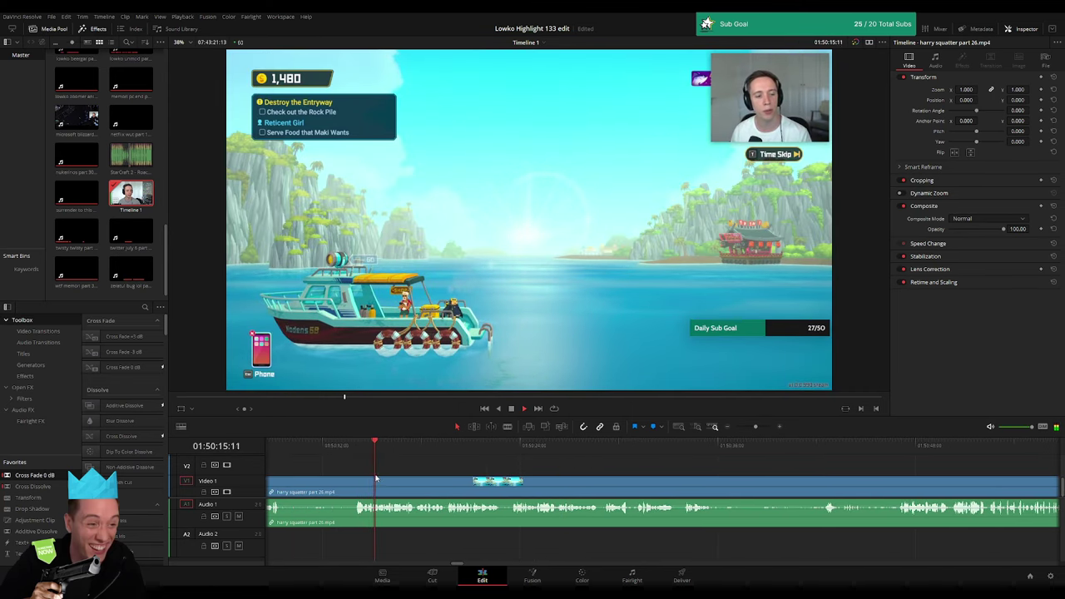
pyautogui.scroll(3, 379, 472)
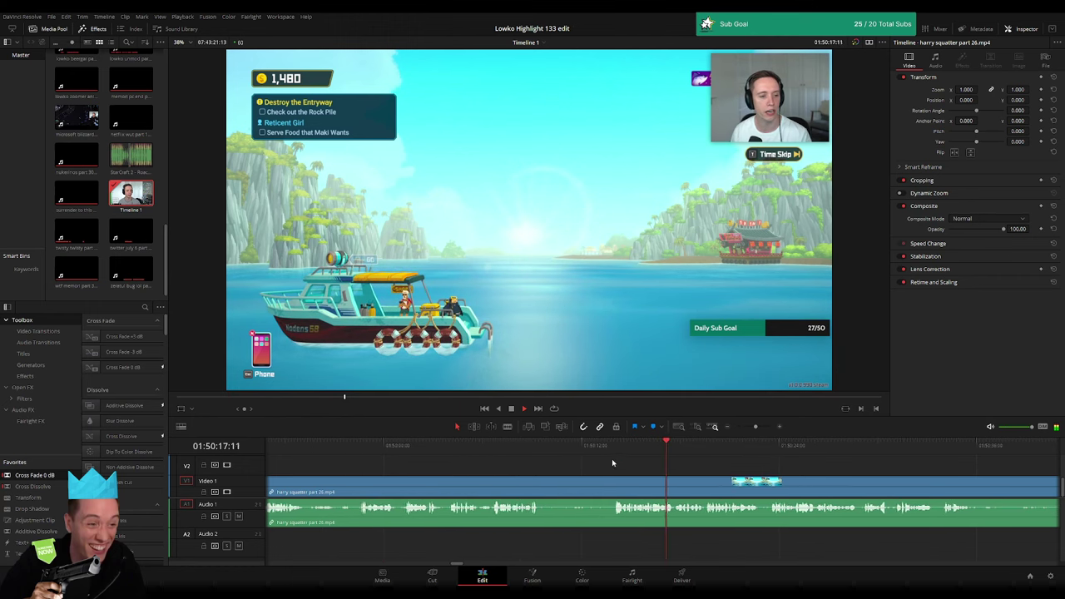
pyautogui.click(352, 447)
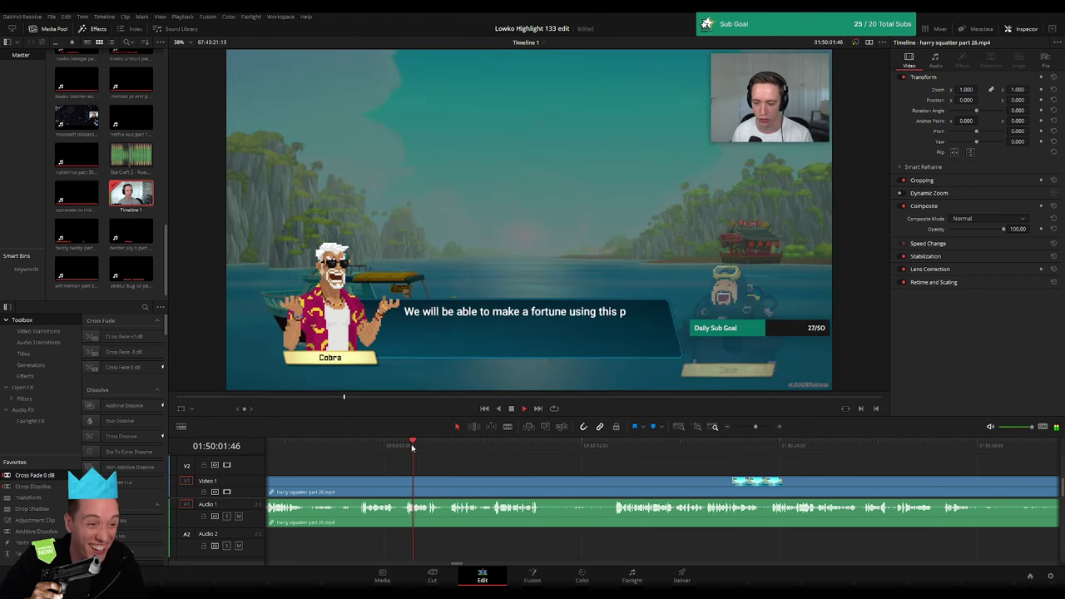
pyautogui.press('l')
pyautogui.press('l')
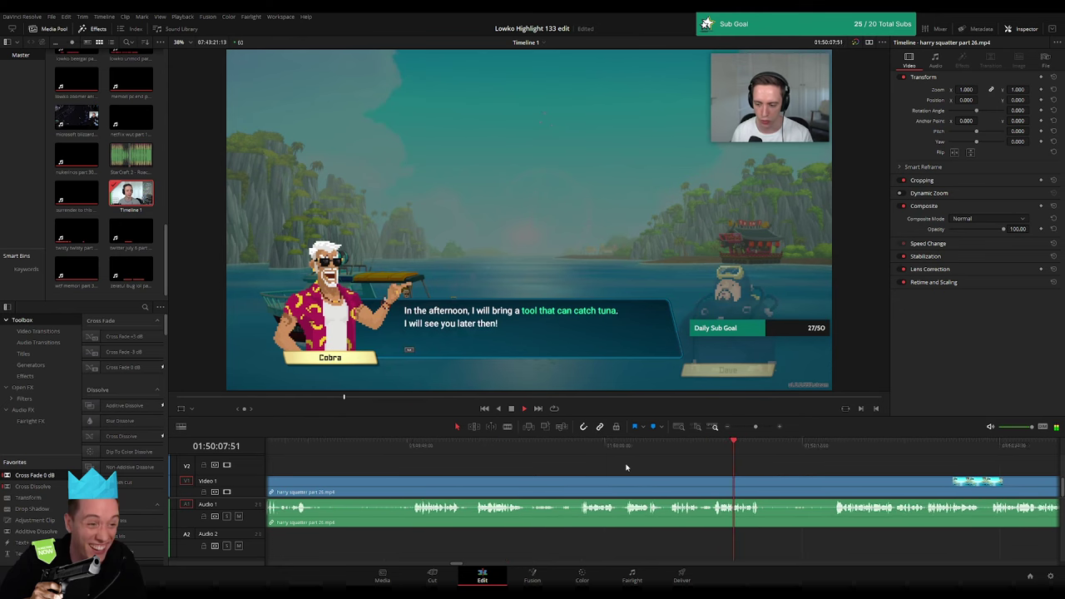
pyautogui.click(422, 447)
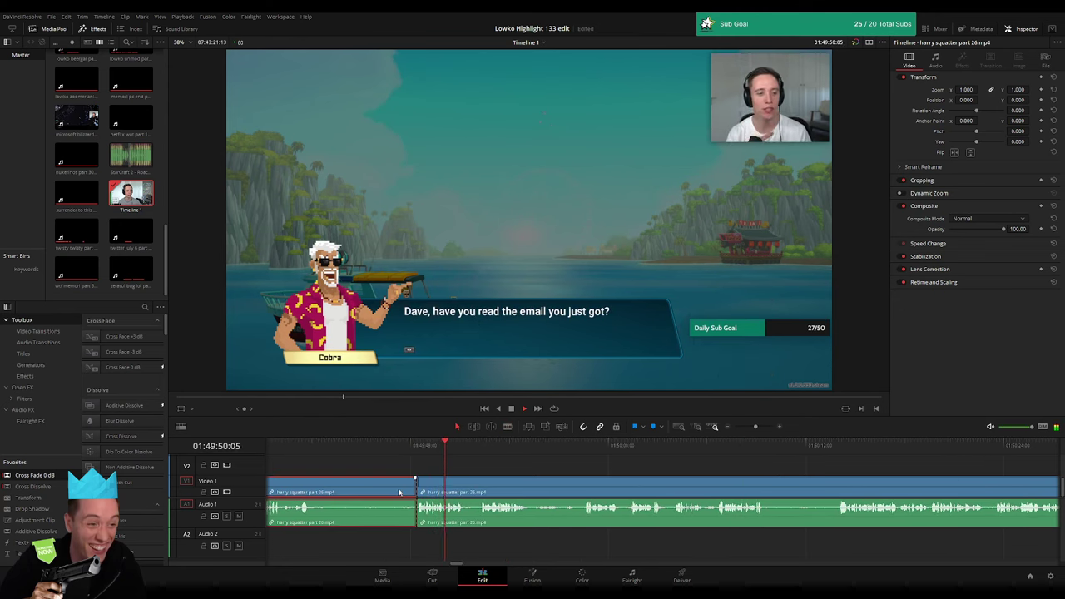
pyautogui.press('Delete')
pyautogui.click(409, 447)
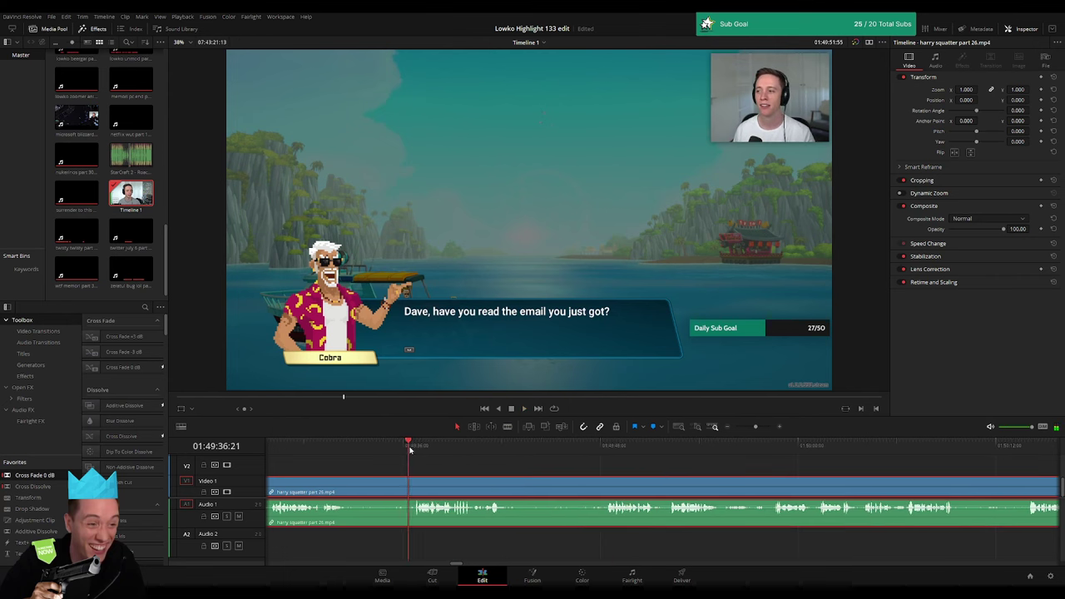
pyautogui.scroll(3, 516, 475)
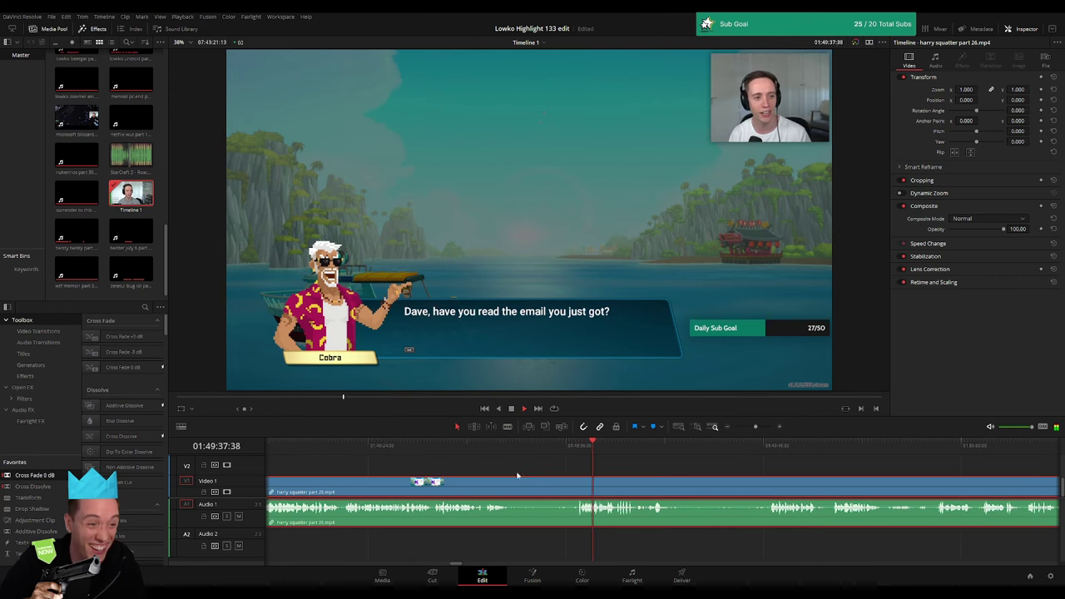
pyautogui.click(349, 463)
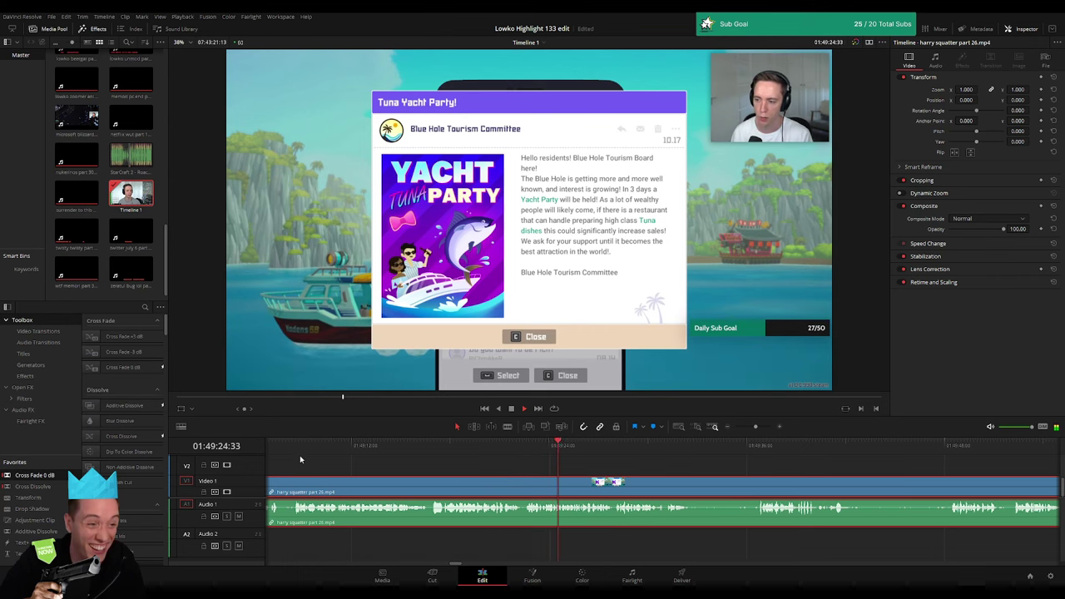
pyautogui.click(760, 449)
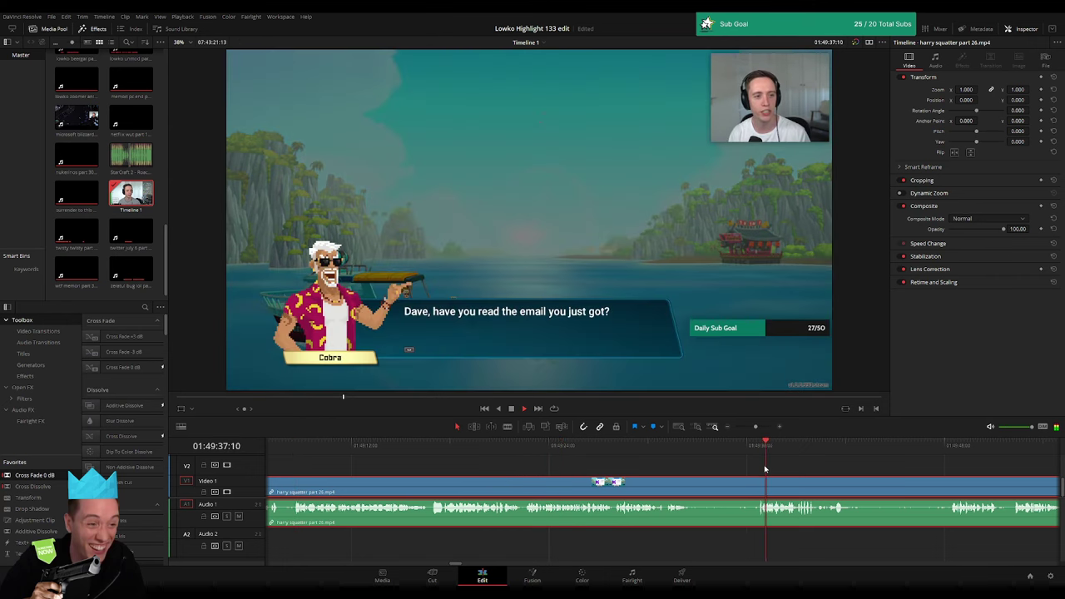
pyautogui.scroll(-5, 574, 471)
pyautogui.click(580, 470)
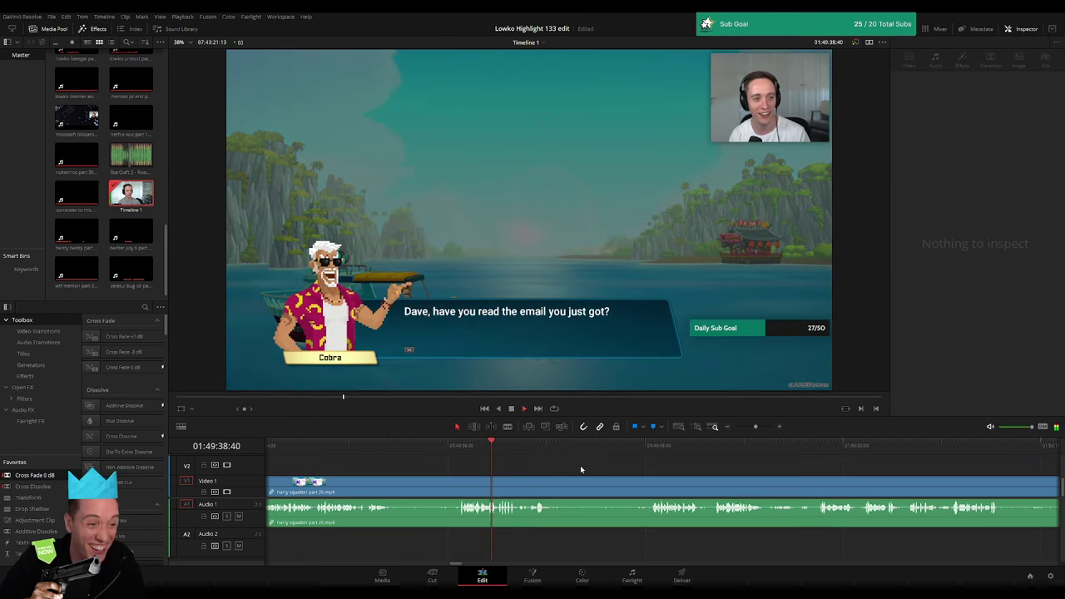
pyautogui.click(748, 427)
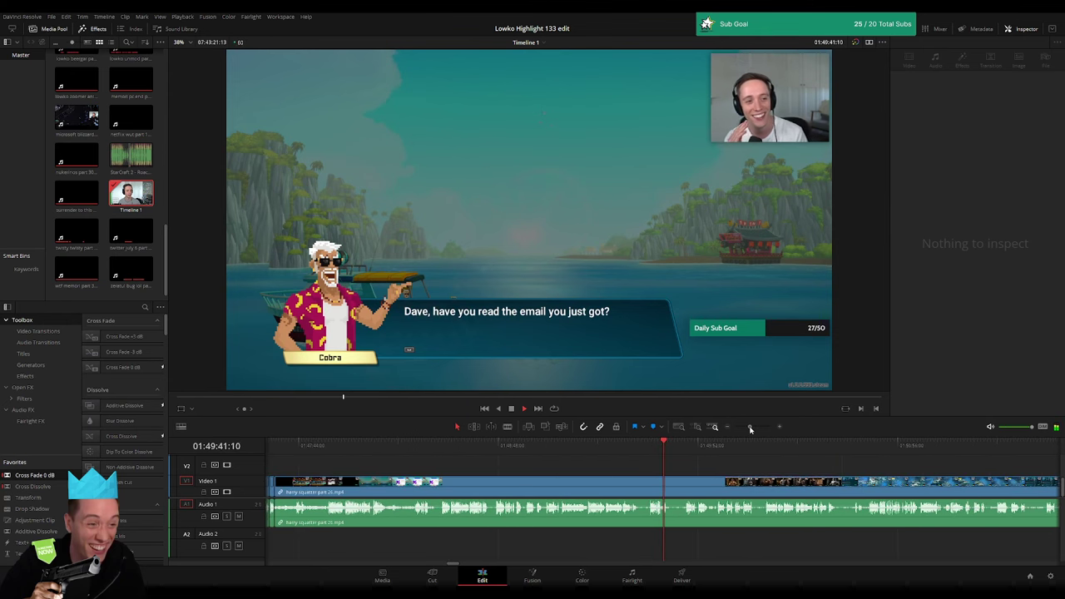
pyautogui.click(749, 429)
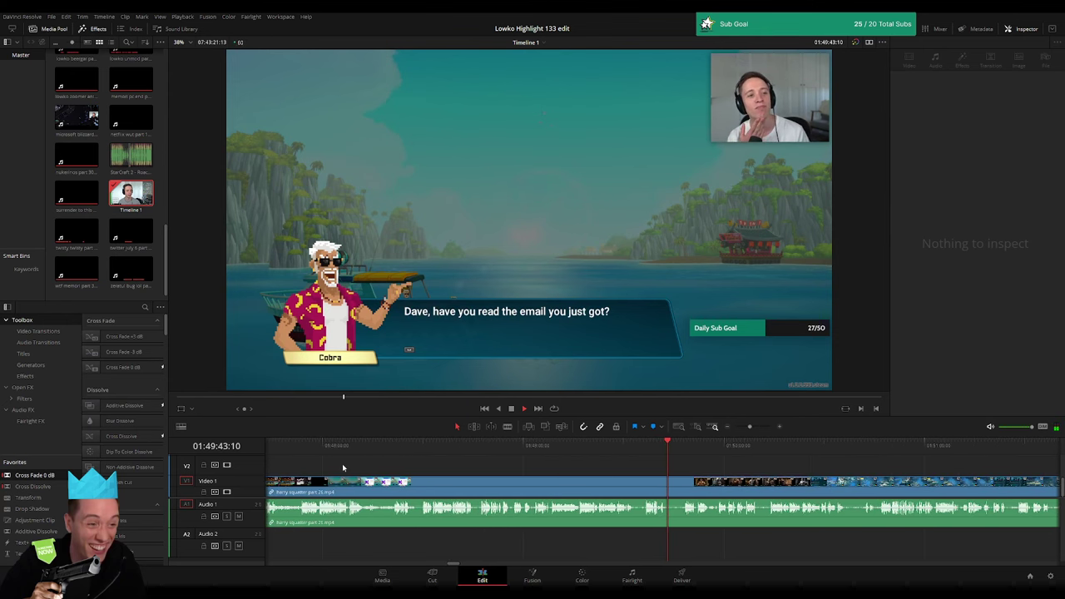
pyautogui.click(305, 453)
# - Scrub through the underwater footage to the game menu moment, then jump back to earlier edits
pyautogui.click(969, 445)
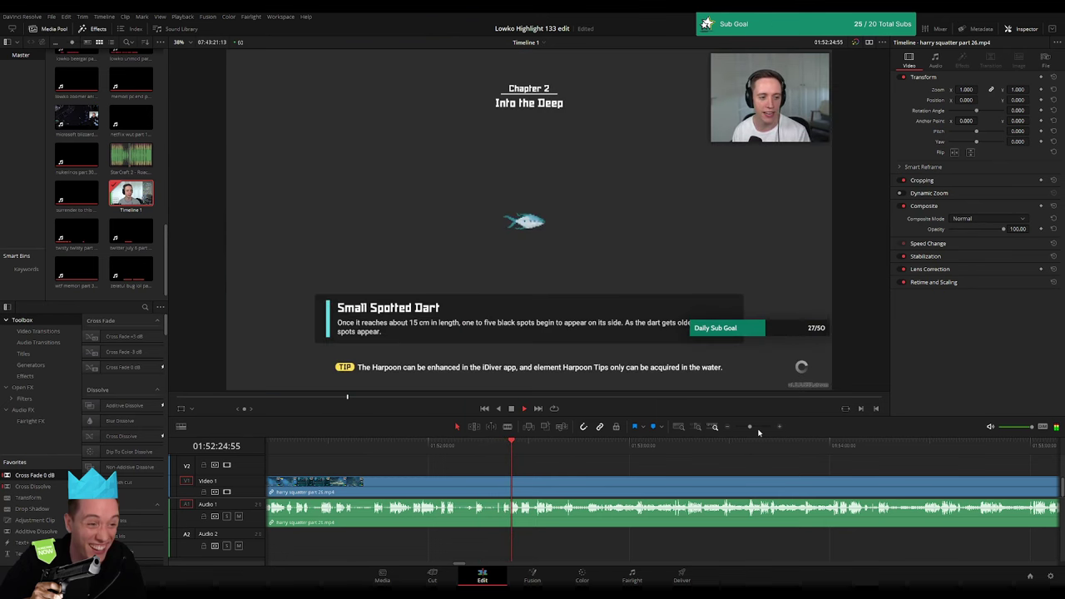
pyautogui.moveTo(666, 445); pyautogui.dragTo(737, 453)
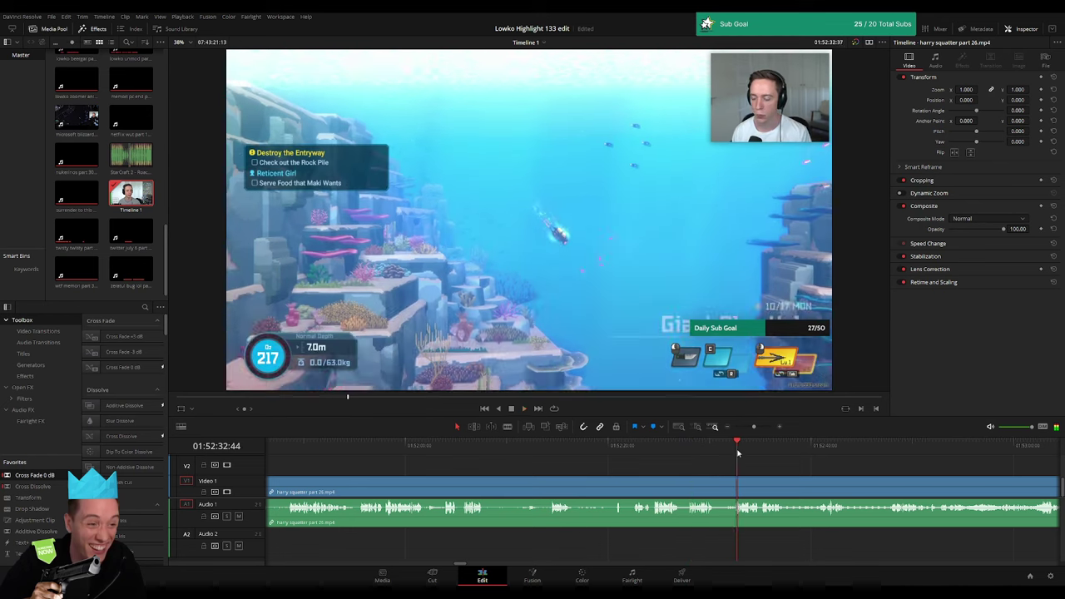
pyautogui.click(579, 447)
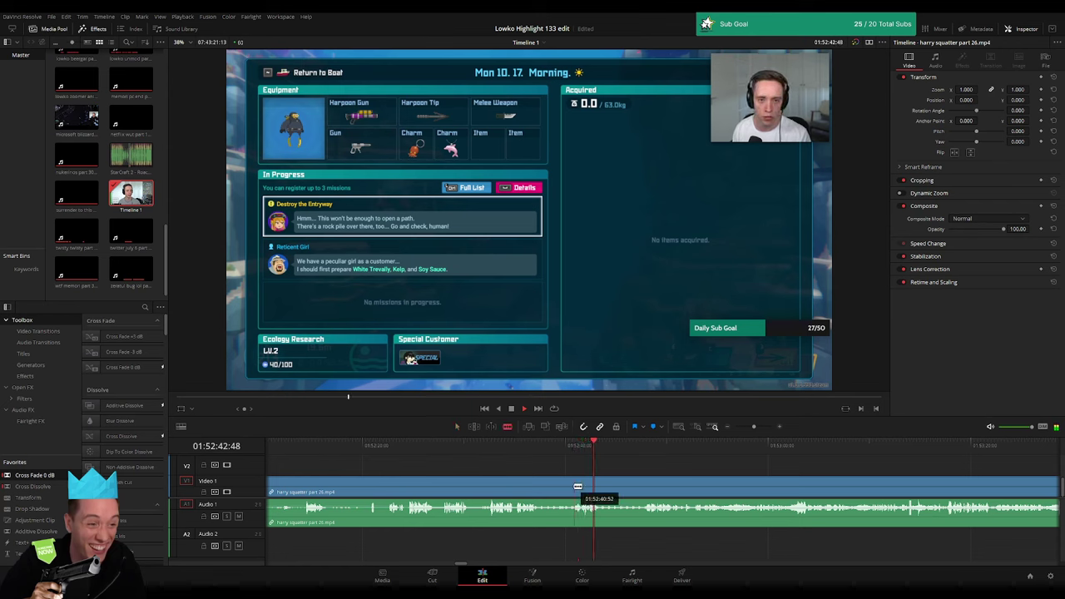
pyautogui.hotkey('ctrl', 'z')
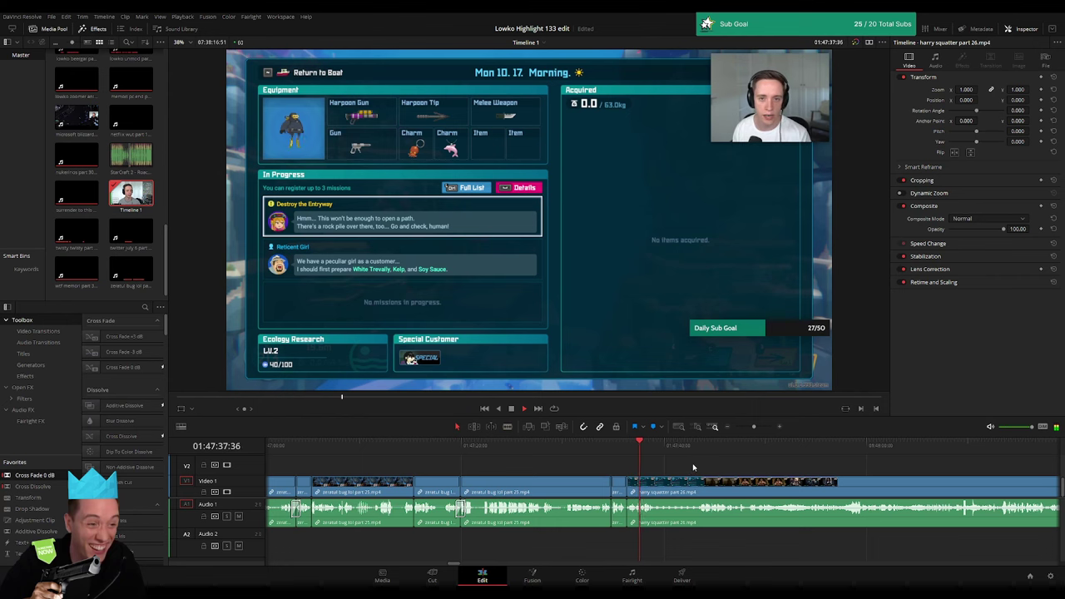
# - Trim the start edge of harry squatter part 26 and watch through to the AI-image montage
pyautogui.hscroll(3, 632, 475)
pyautogui.press('space')
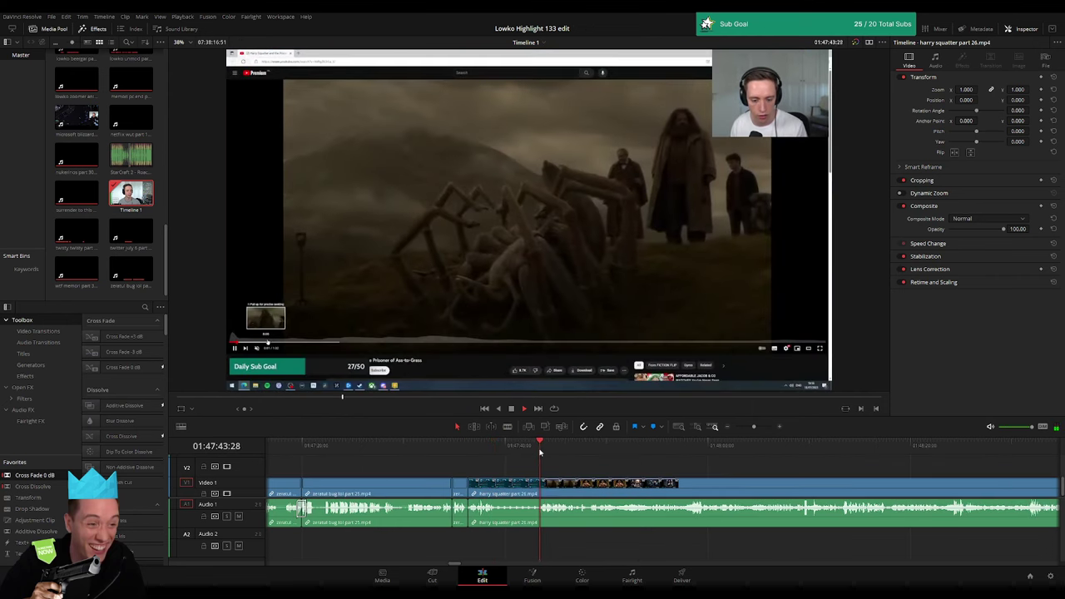
pyautogui.moveTo(499, 483); pyautogui.dragTo(523, 485)
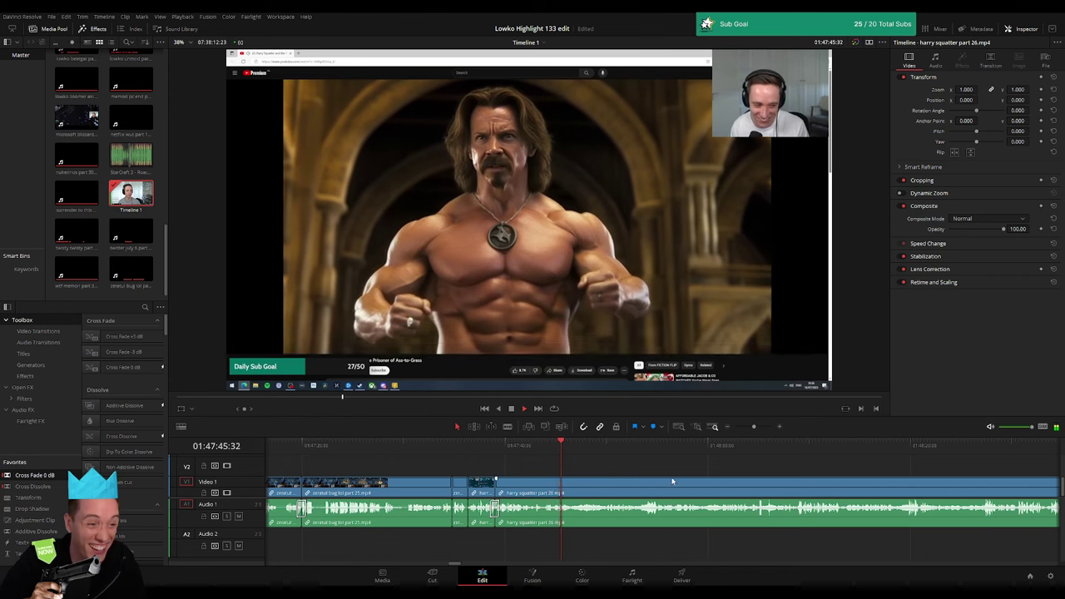
pyautogui.scroll(5, 499, 470)
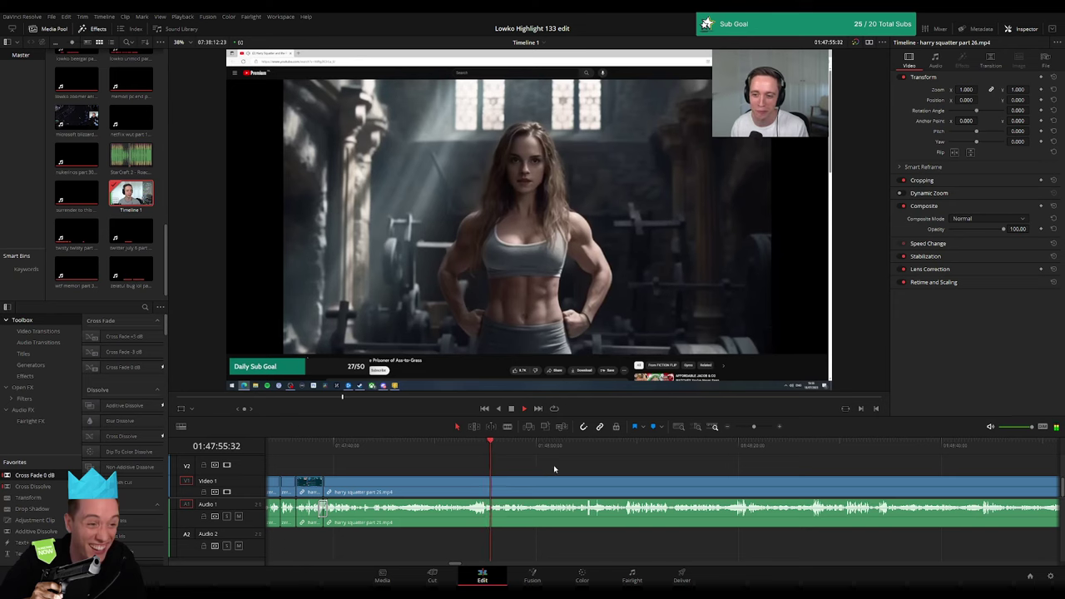
pyautogui.hscroll(2, 582, 469)
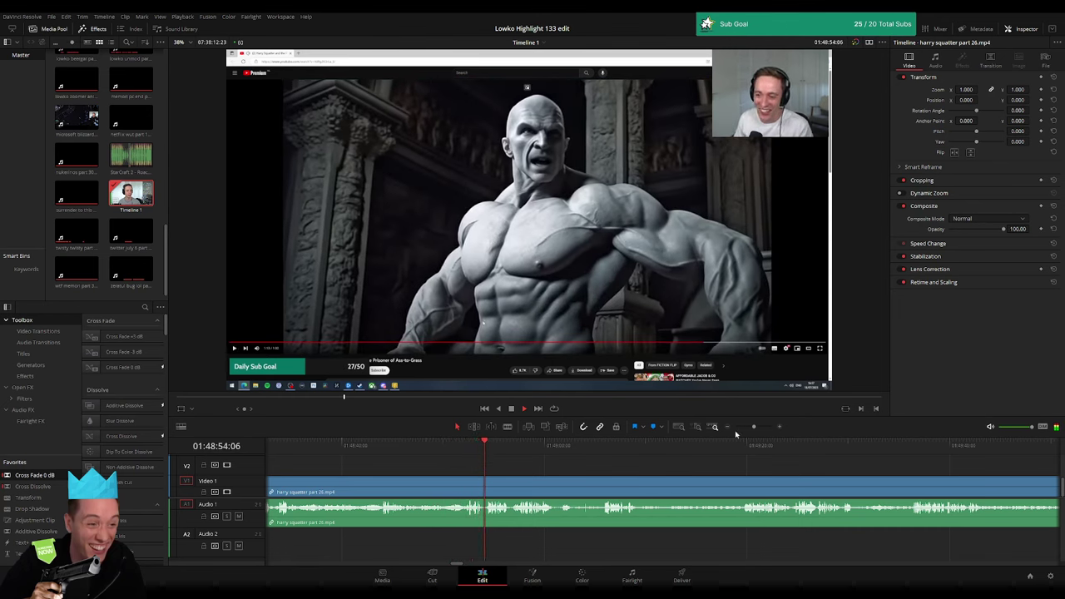
# - Make two blade cuts close together around a brief moment of harry squatter part 26
pyautogui.scroll(2, 735, 433)
pyautogui.click(438, 449)
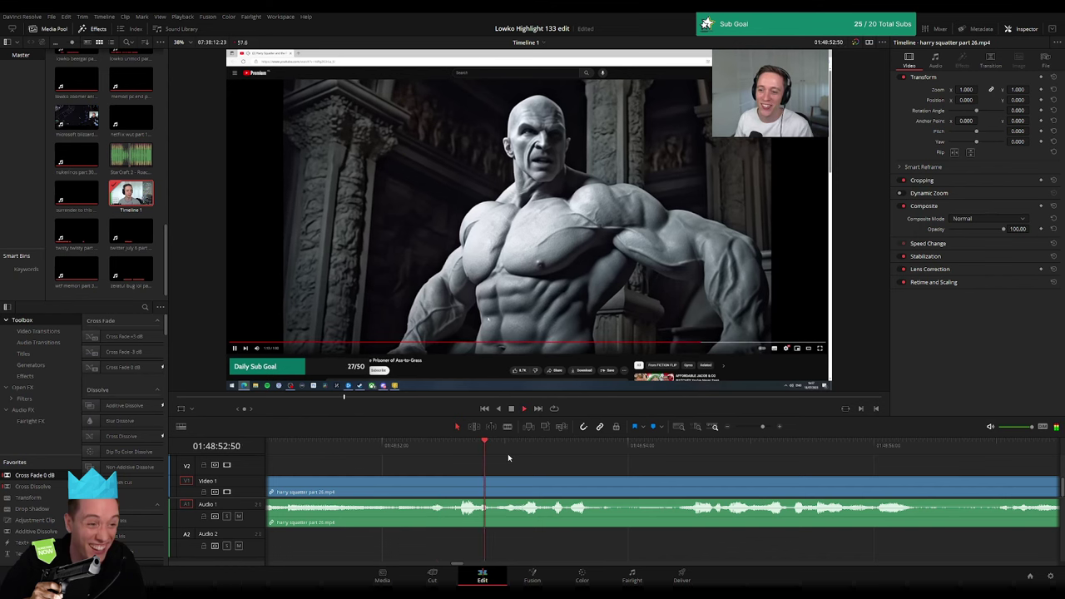
pyautogui.press('b')
pyautogui.click(517, 487)
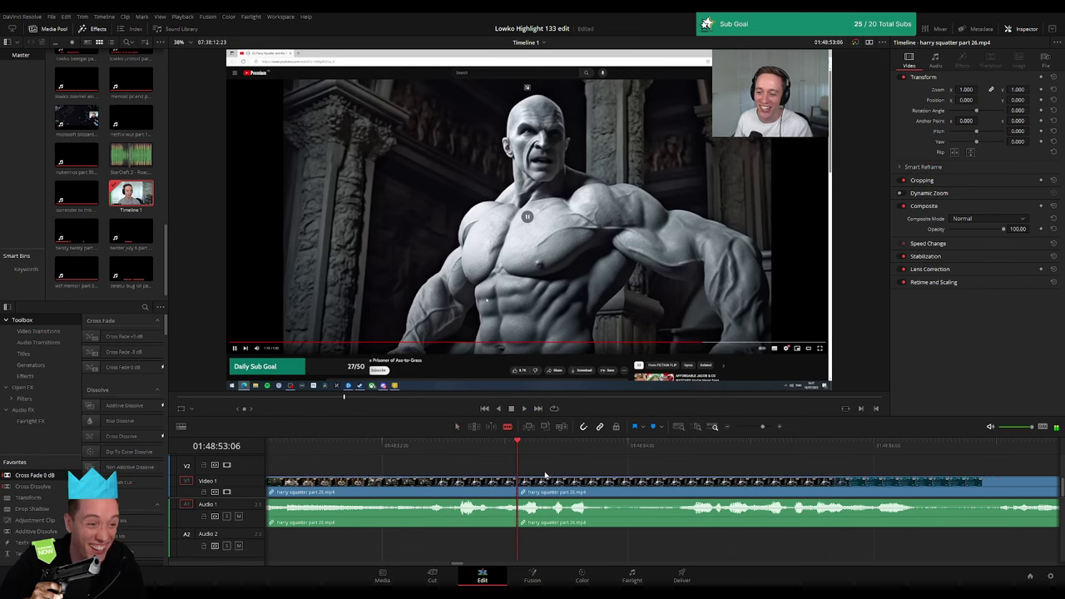
pyautogui.click(484, 449)
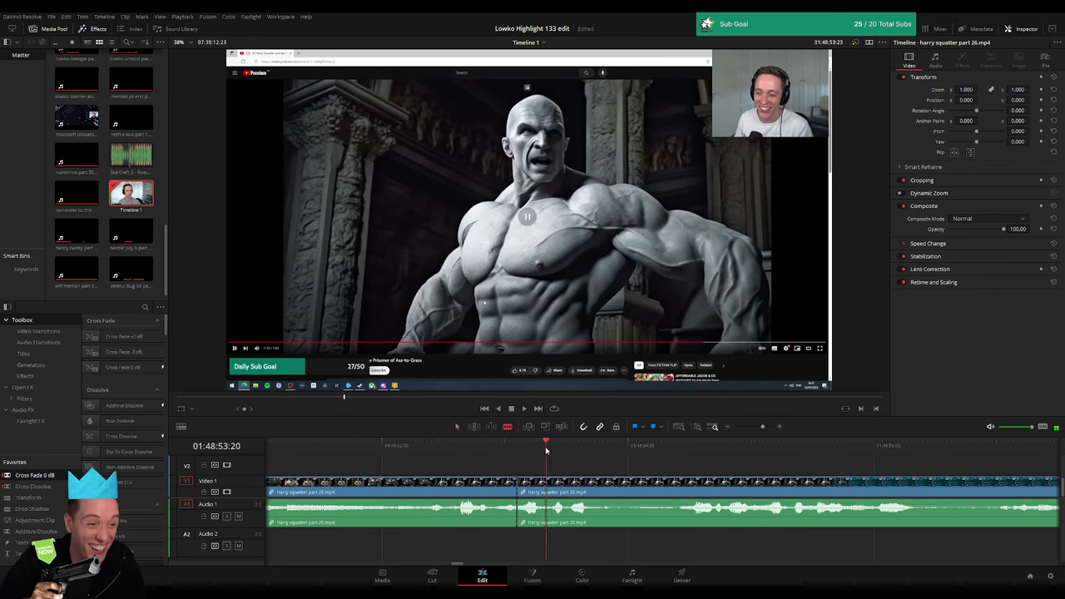
pyautogui.click(506, 449)
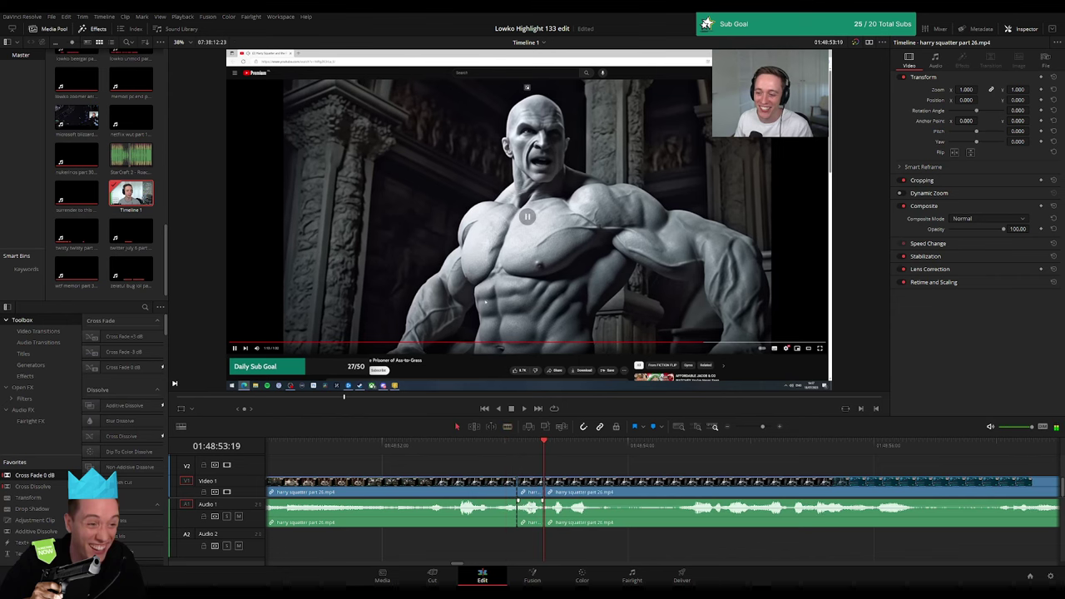
pyautogui.click(544, 485)
# - Place StarCraft 2 - Roach Quotes.mp3 on Audio 2 beneath the cut and shorten it
pyautogui.click(147, 162)
pyautogui.moveTo(156, 166)
pyautogui.mouseDown()
pyautogui.moveTo(579, 550)
pyautogui.moveTo(538, 550)
pyautogui.moveTo(543, 543)
pyautogui.mouseUp()
pyautogui.click(532, 549)
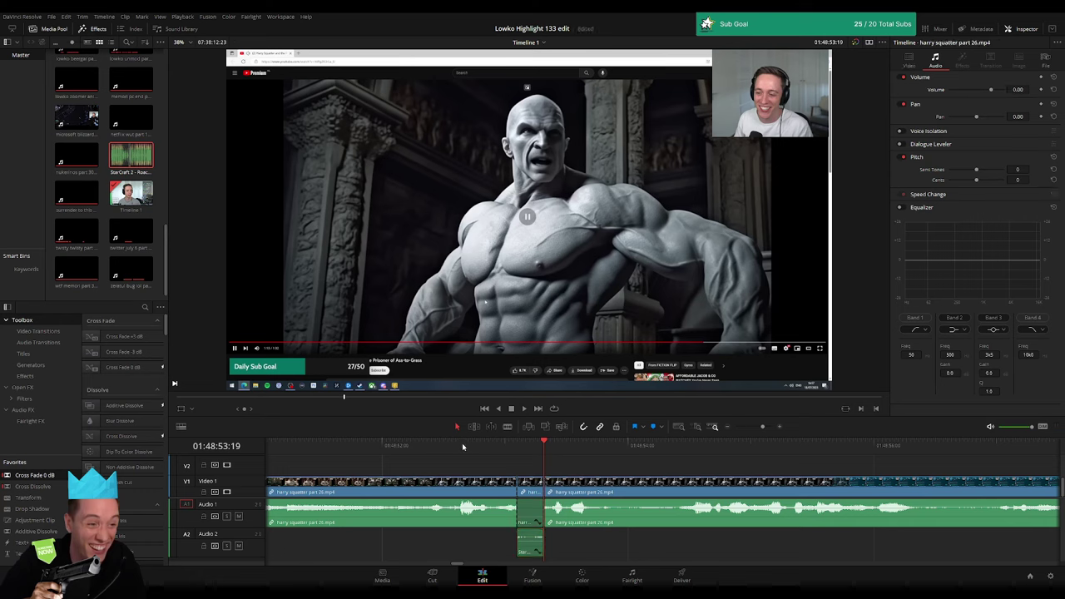
pyautogui.press('space')
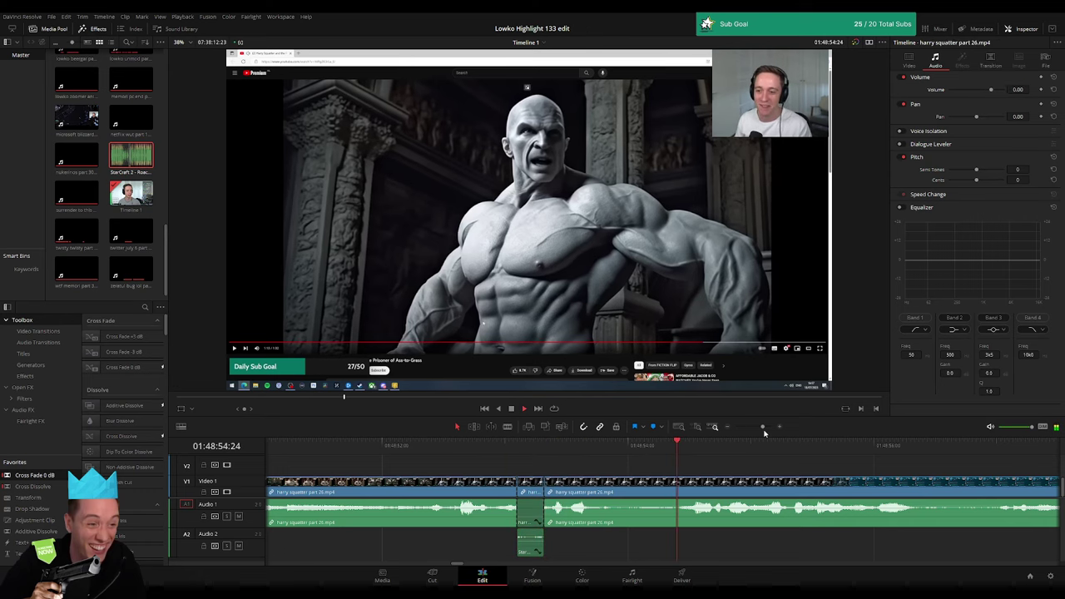
pyautogui.moveTo(765, 433); pyautogui.dragTo(758, 431)
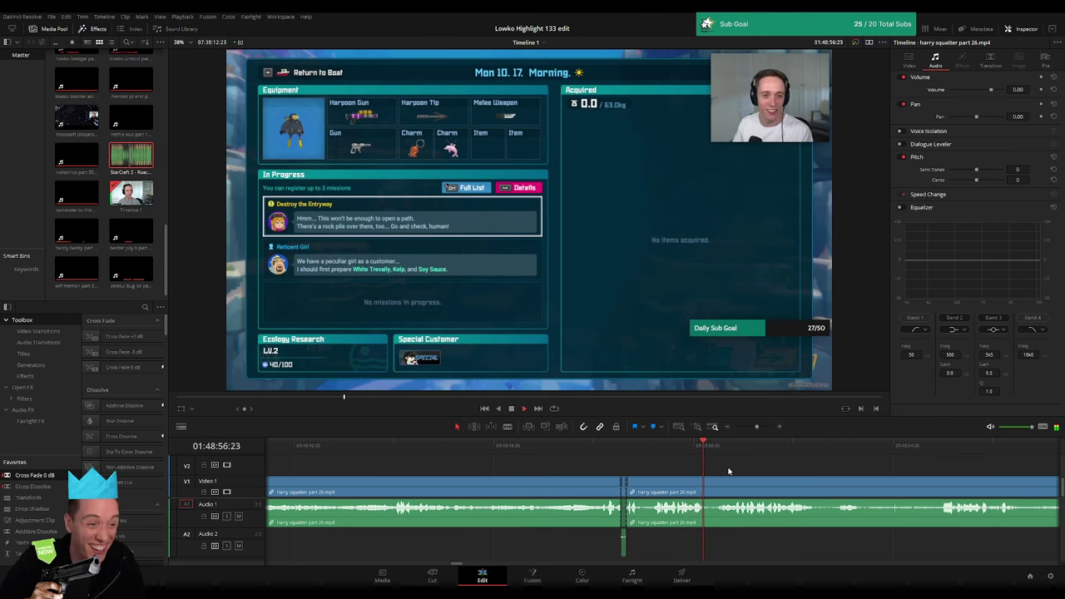
# - Reload Timeline 1 and play through the underwater scenes to find slow stretches
pyautogui.doubleClick(137, 198)
pyautogui.press('space')
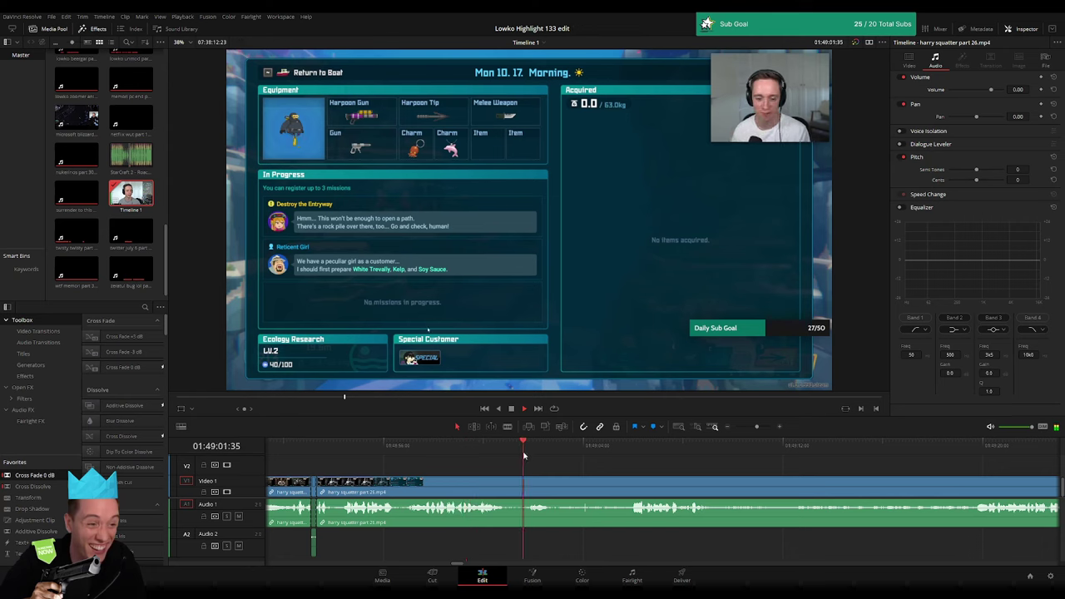
pyautogui.click(636, 446)
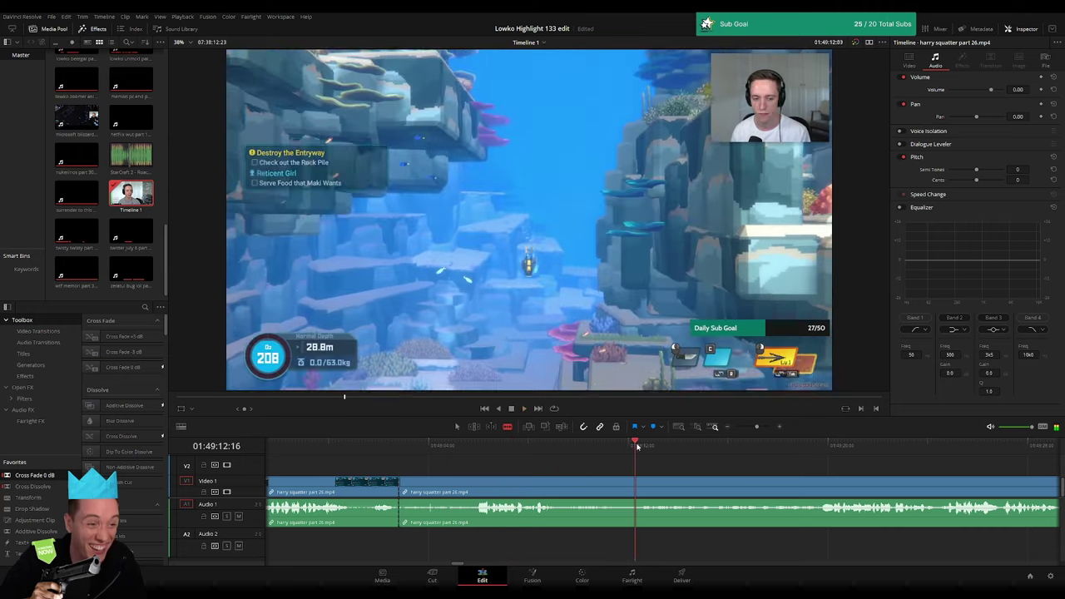
pyautogui.click(803, 445)
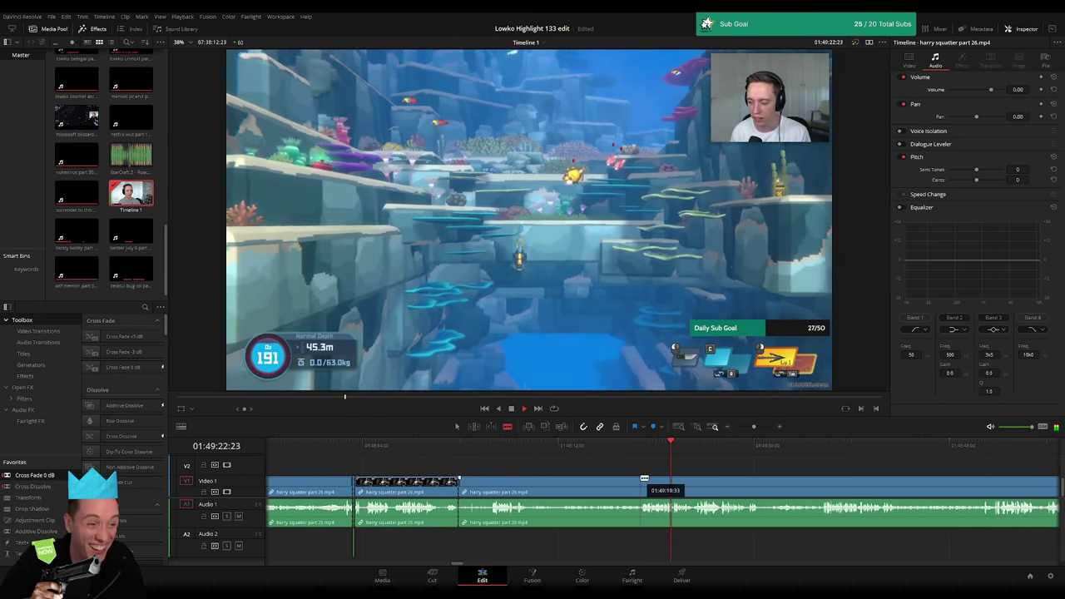
pyautogui.click(503, 445)
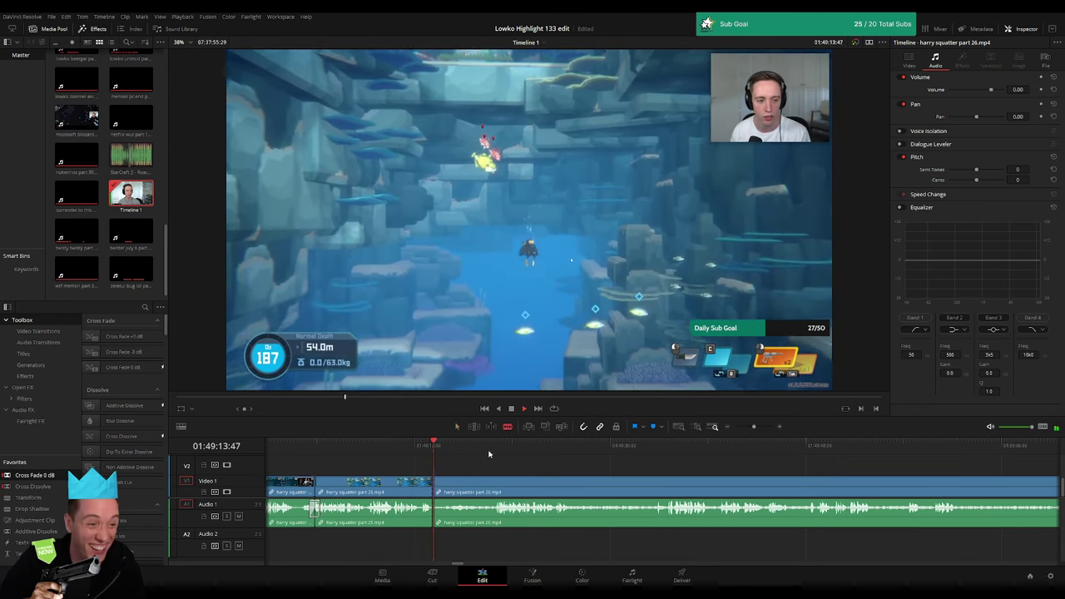
# - Ripple-delete the first slow stretch and select the next one
pyautogui.click(496, 448)
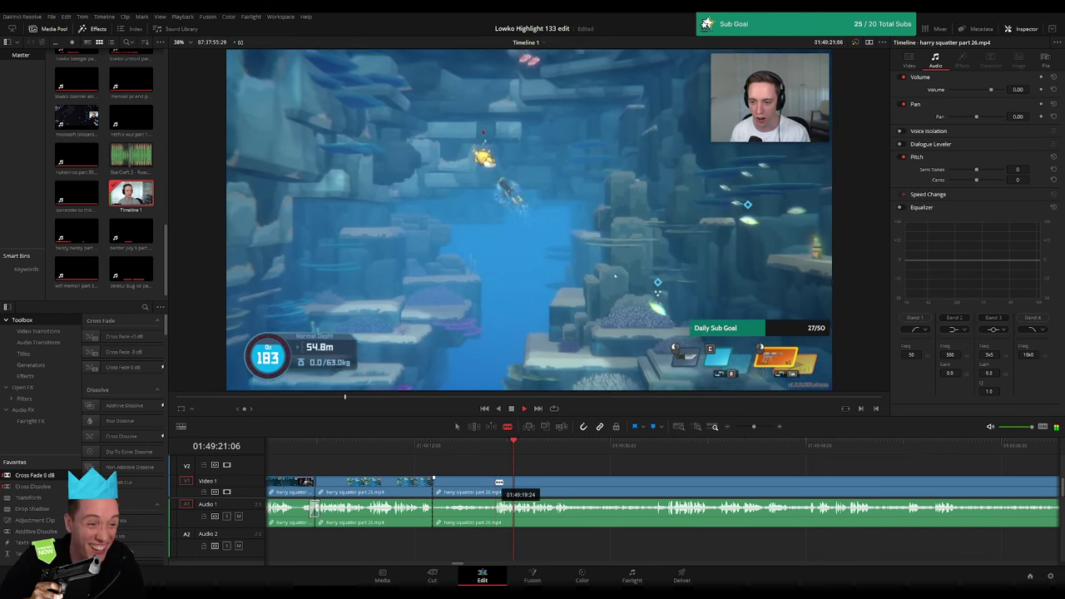
pyautogui.press('Delete')
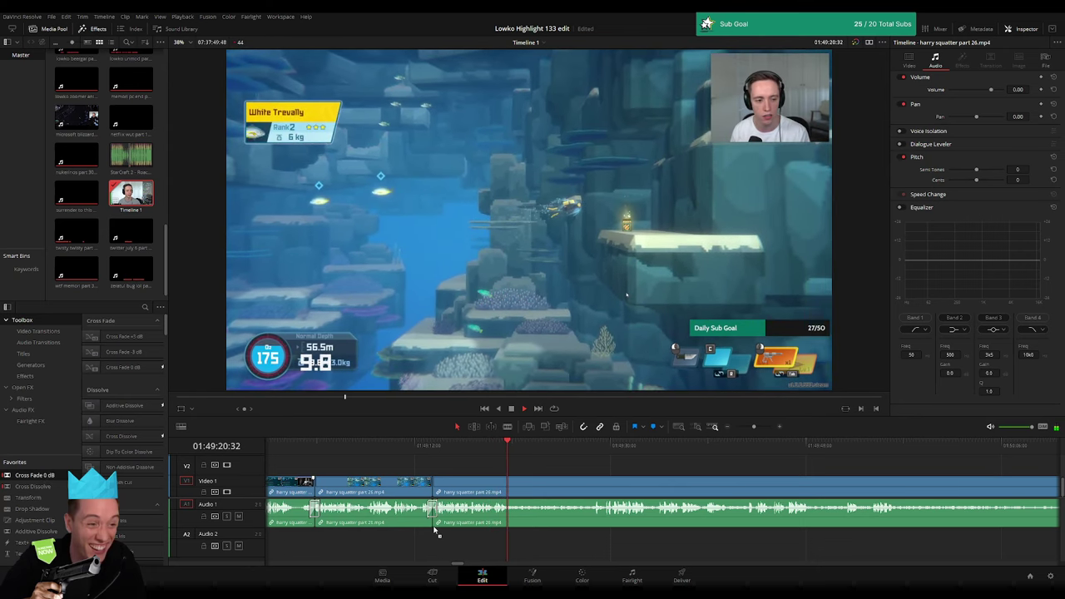
pyautogui.click(433, 530)
pyautogui.click(596, 499)
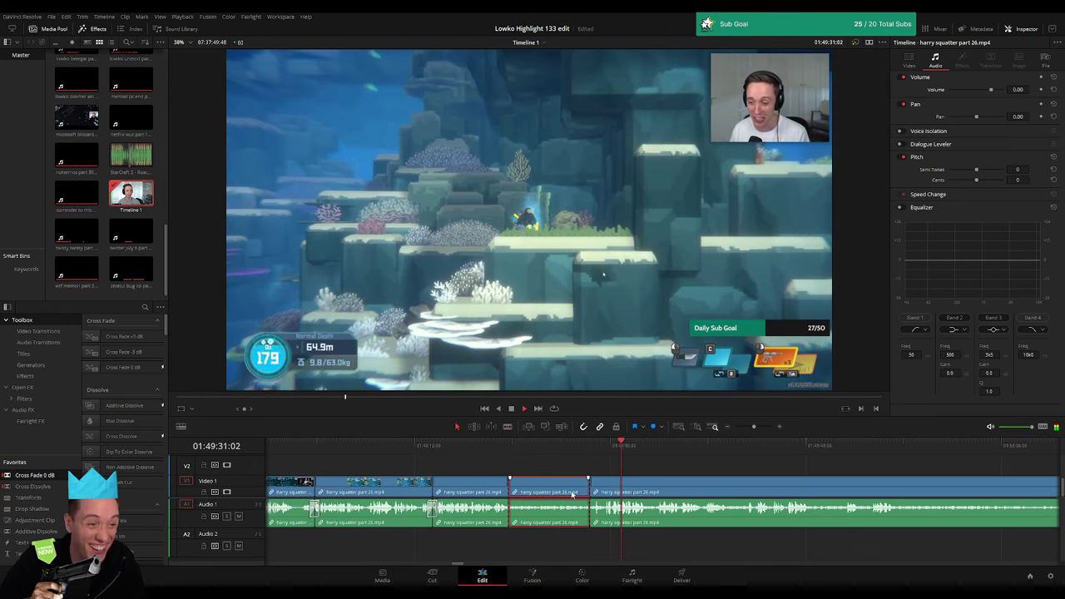
# - Ripple-delete the selected slow stretch of underwater footage
pyautogui.press('Delete')
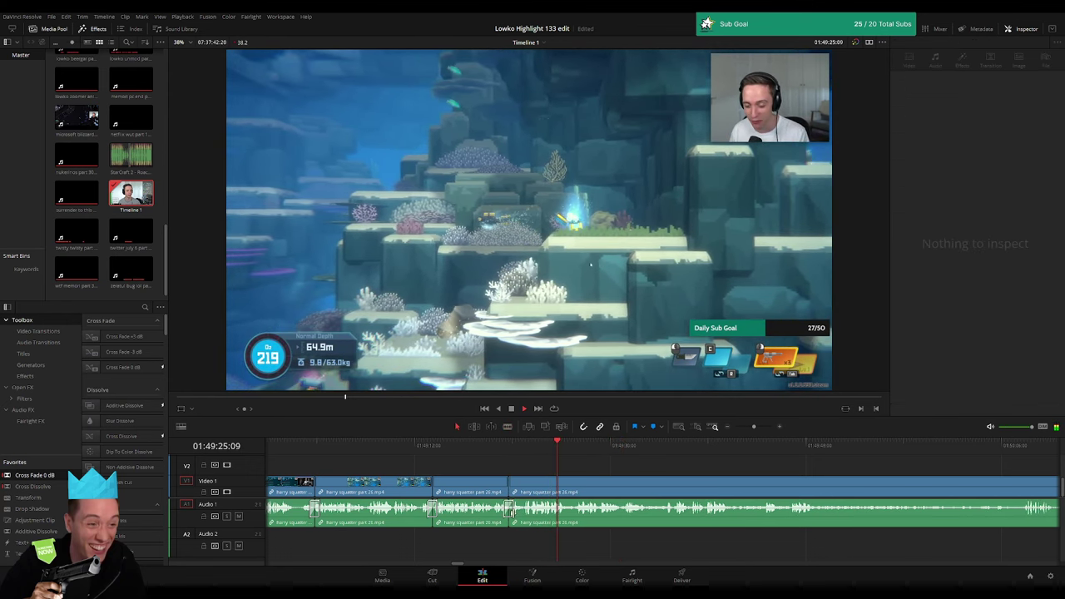
pyautogui.hscroll(3, 484, 473)
pyautogui.click(484, 473)
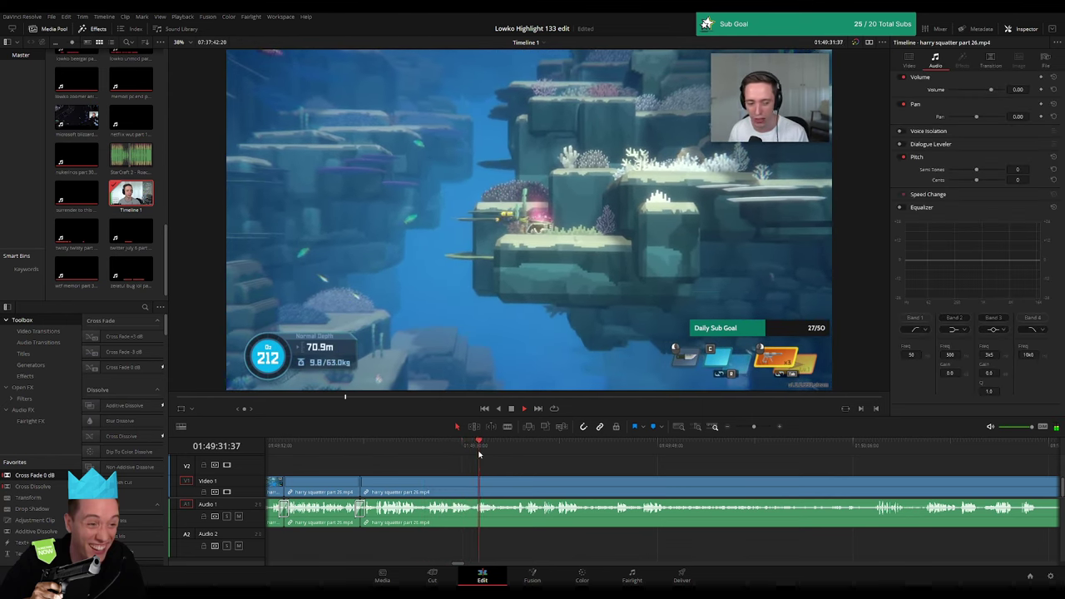
pyautogui.click(516, 458)
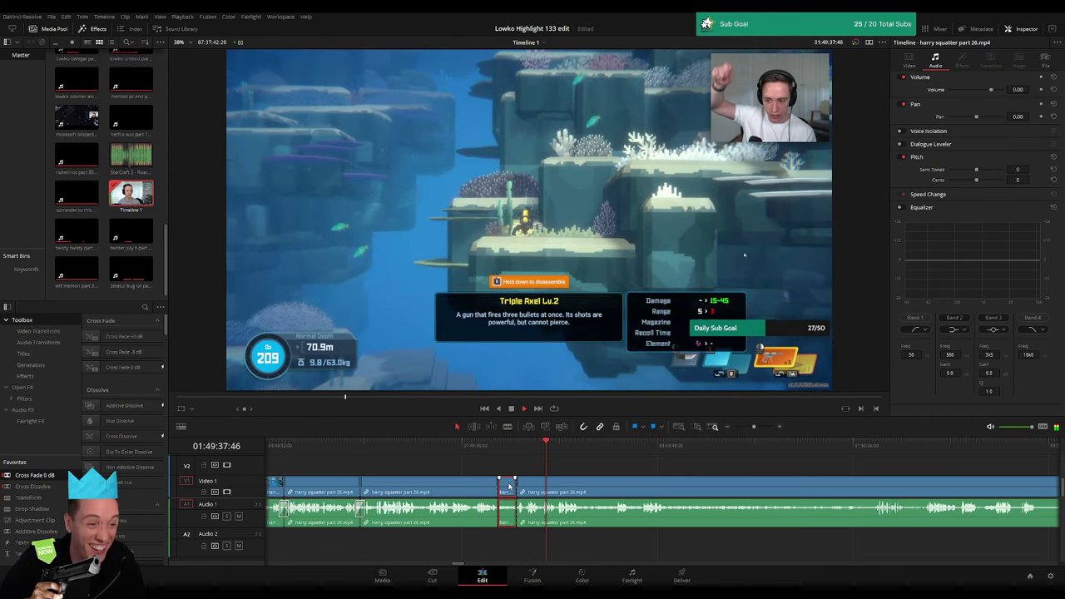
# - Remove two short pieces and add a Cross Fade 0 dB at the video join
pyautogui.press('Delete')
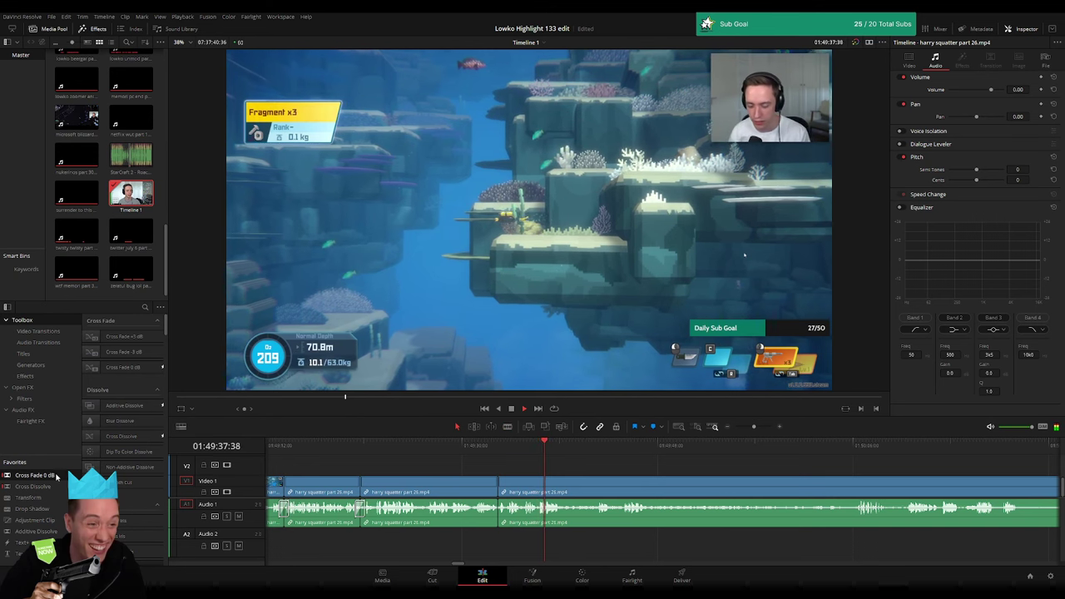
pyautogui.moveTo(55, 476)
pyautogui.mouseDown()
pyautogui.moveTo(507, 480)
pyautogui.moveTo(462, 486)
pyautogui.mouseUp()
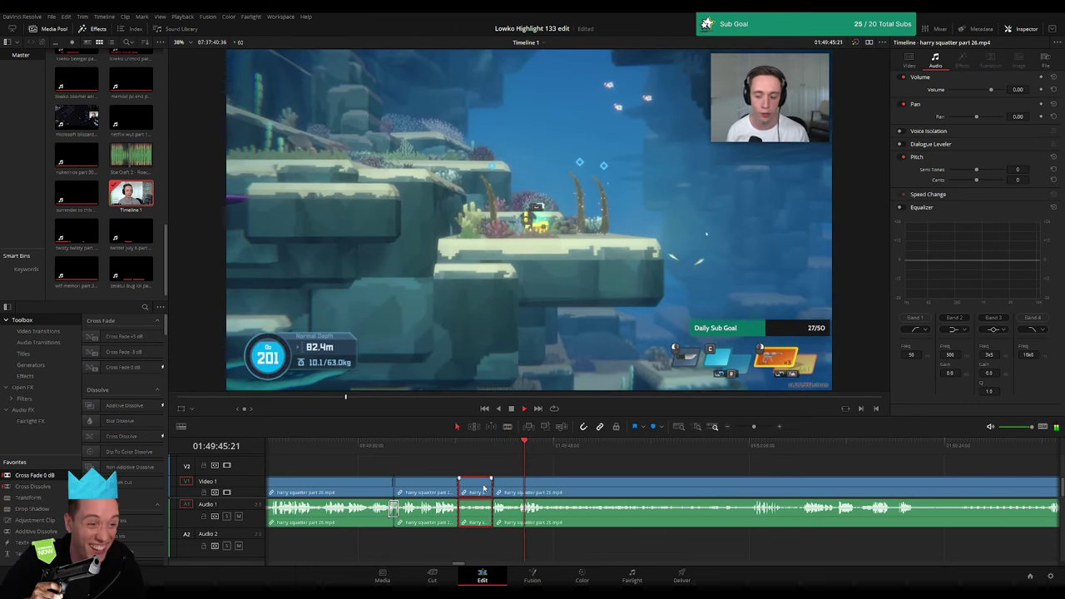
pyautogui.press('BackSpace')
pyautogui.click(475, 491)
pyautogui.press('BackSpace')
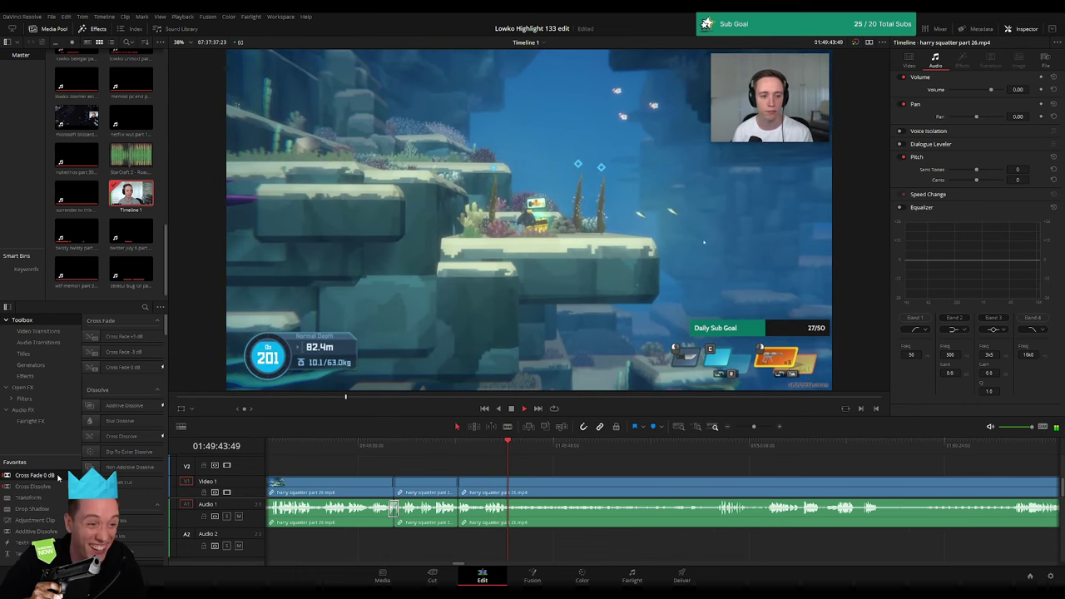
# - Blade the clips at the playhead and at a later moment
pyautogui.press('b')
pyautogui.click(510, 489)
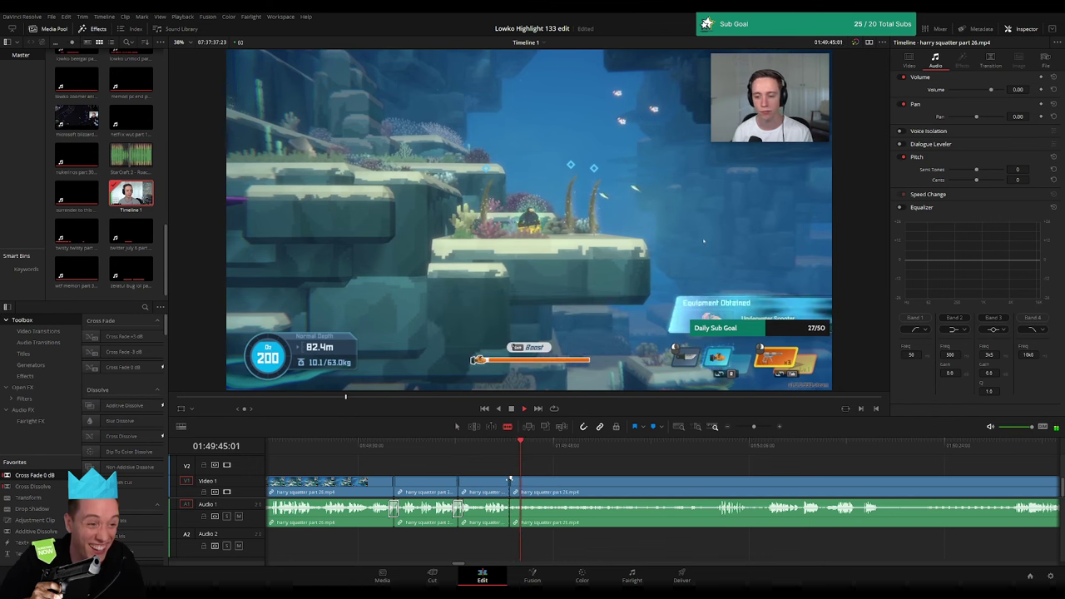
pyautogui.click(717, 449)
# - Ripple-trim an unwanted piece, then delete and restore the part 25 clip
pyautogui.hotkey('ctrl', 'shift', '[')
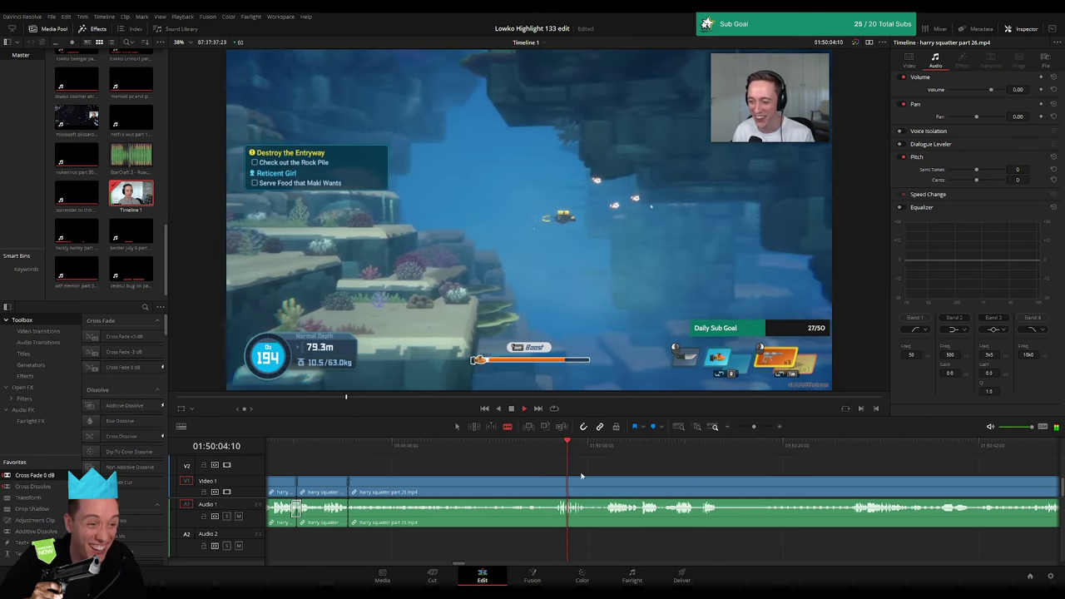
pyautogui.click(533, 491)
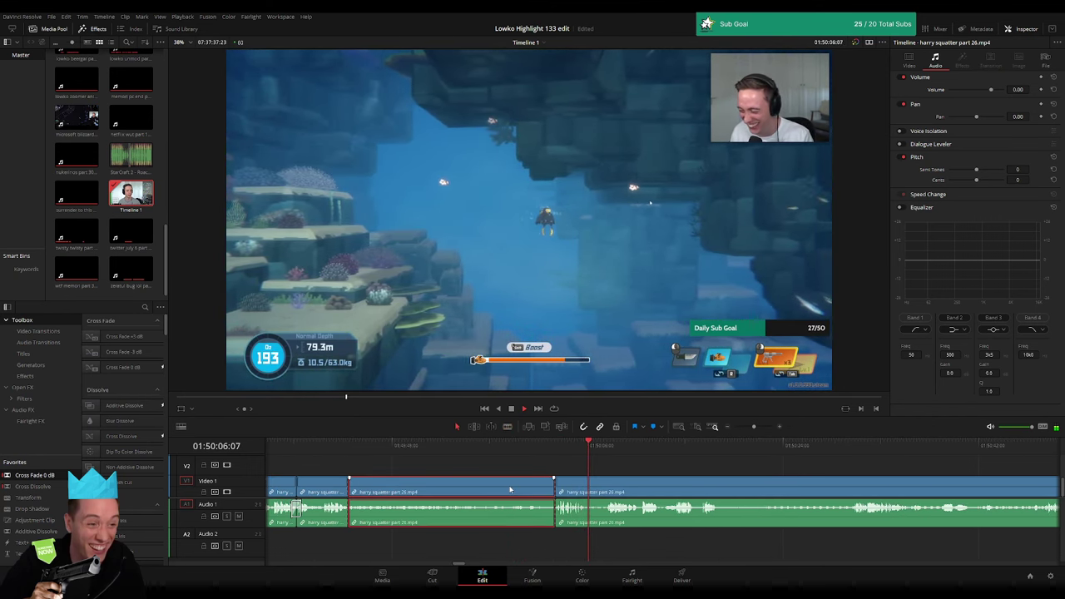
pyautogui.press('BackSpace')
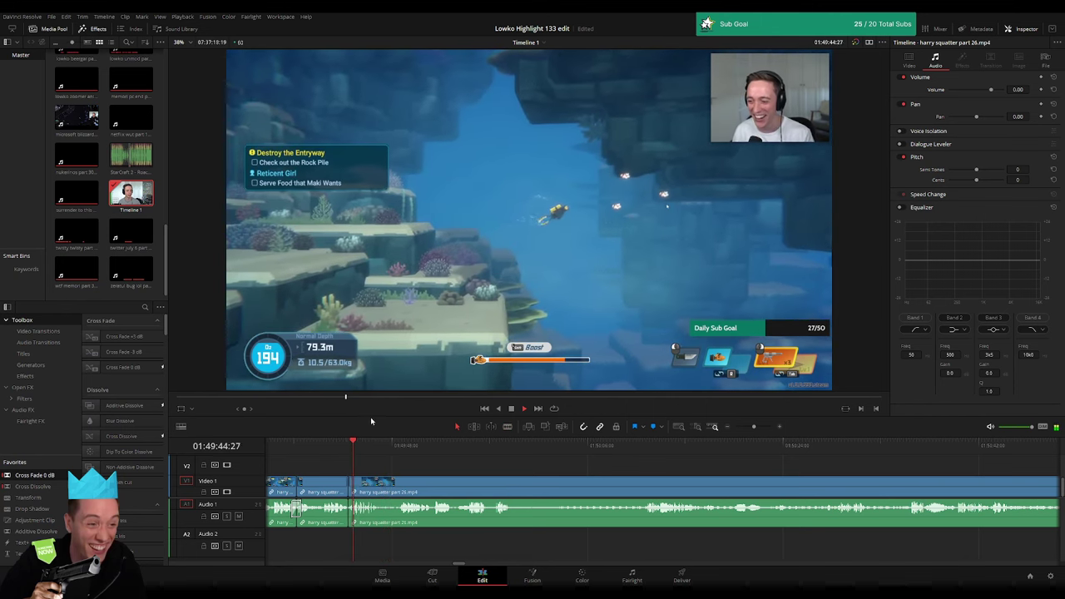
pyautogui.hotkey('ctrl', 'z')
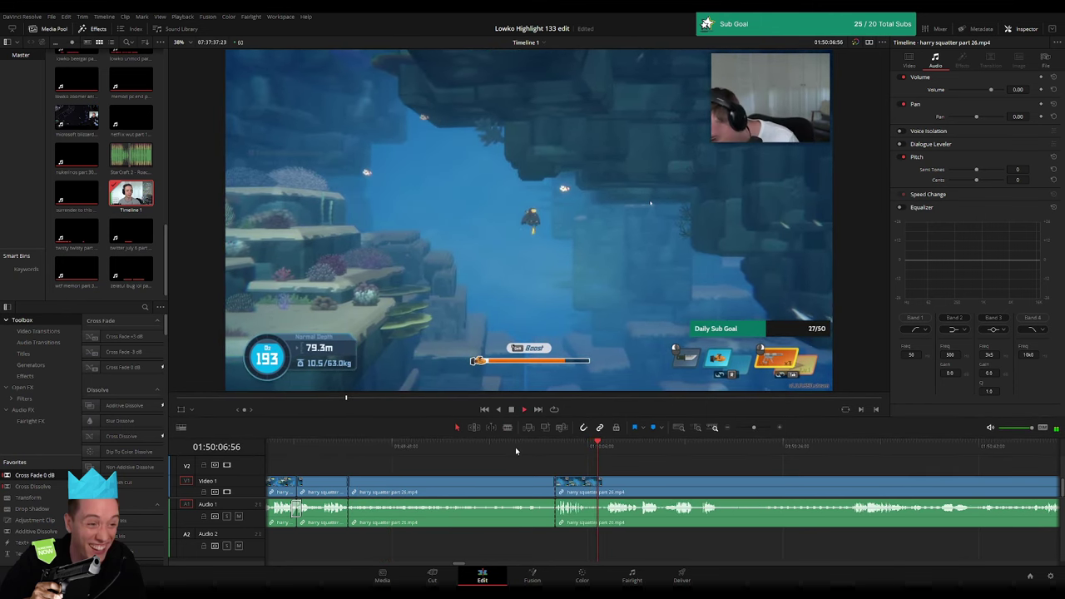
# - Trim dead time from the clip edge so later footage shifts left
pyautogui.click(514, 446)
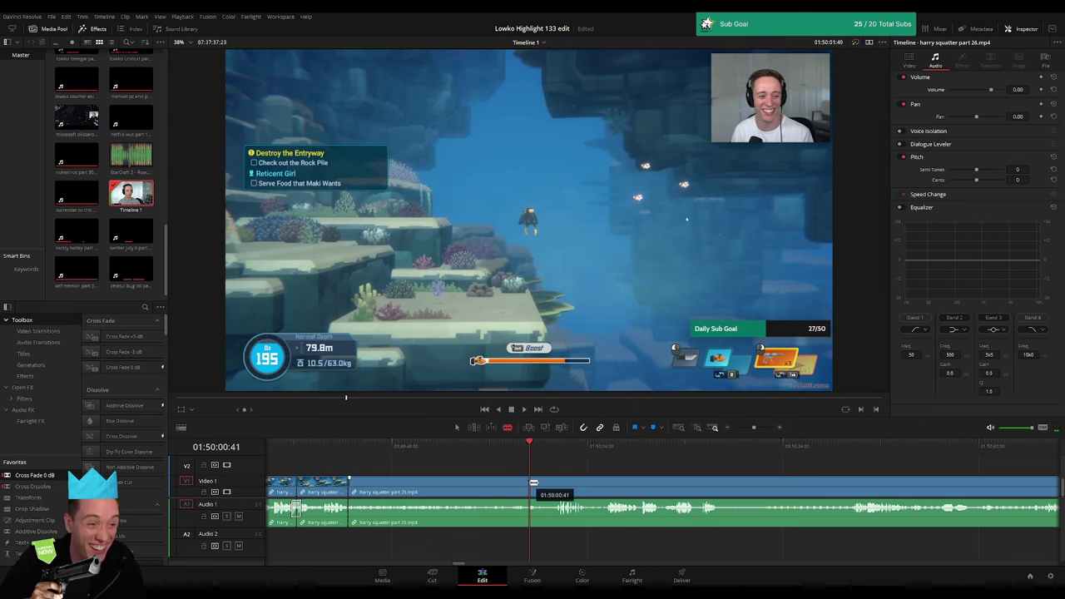
pyautogui.moveTo(533, 483); pyautogui.dragTo(507, 488)
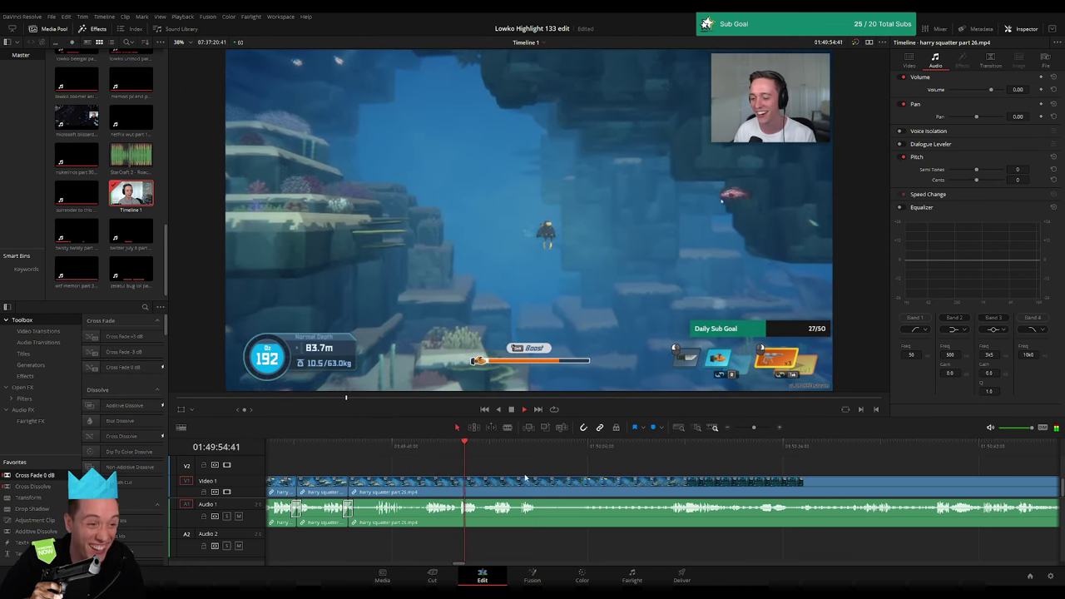
pyautogui.hotkey('shift', 'Left')
pyautogui.hotkey('shift', 'Right')
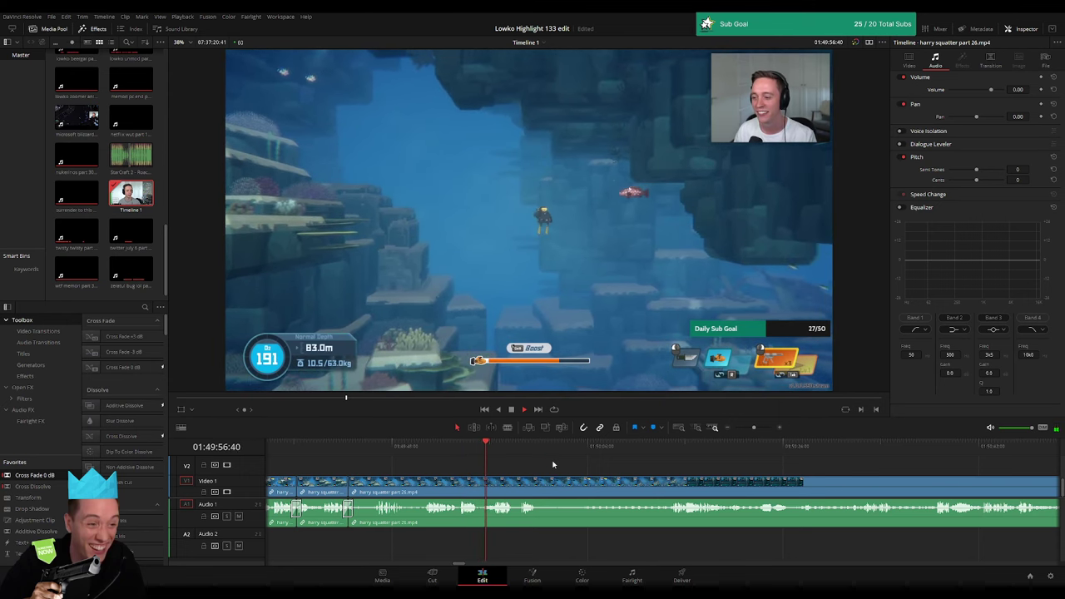
# - Trim the clip end at the next edit point and close the resulting gap
pyautogui.hscroll(3, 532, 465)
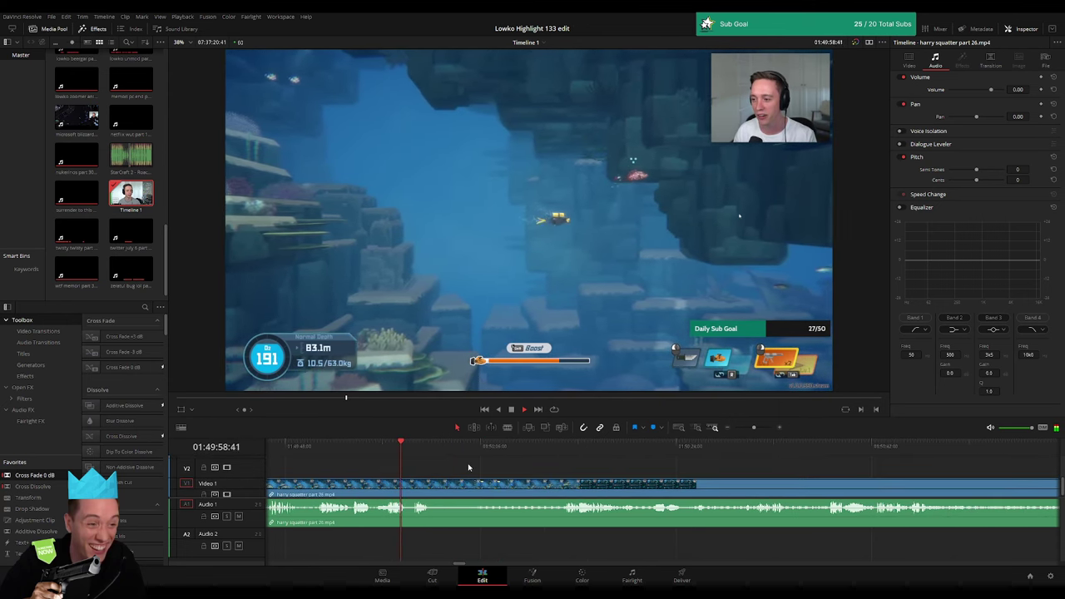
pyautogui.click(686, 447)
pyautogui.moveTo(753, 428); pyautogui.dragTo(759, 432)
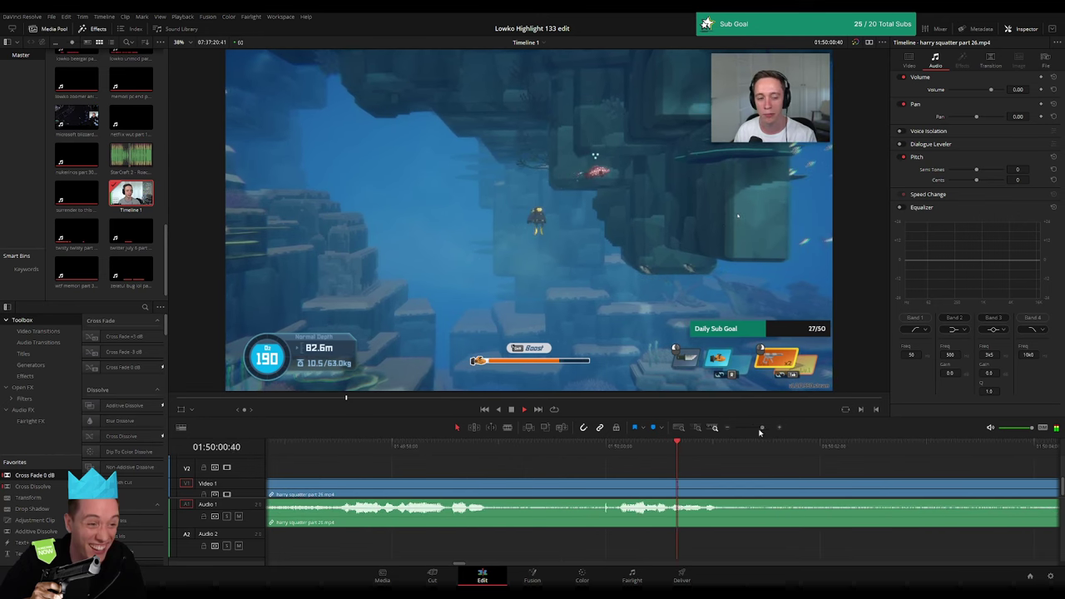
pyautogui.moveTo(522, 483); pyautogui.dragTo(616, 491)
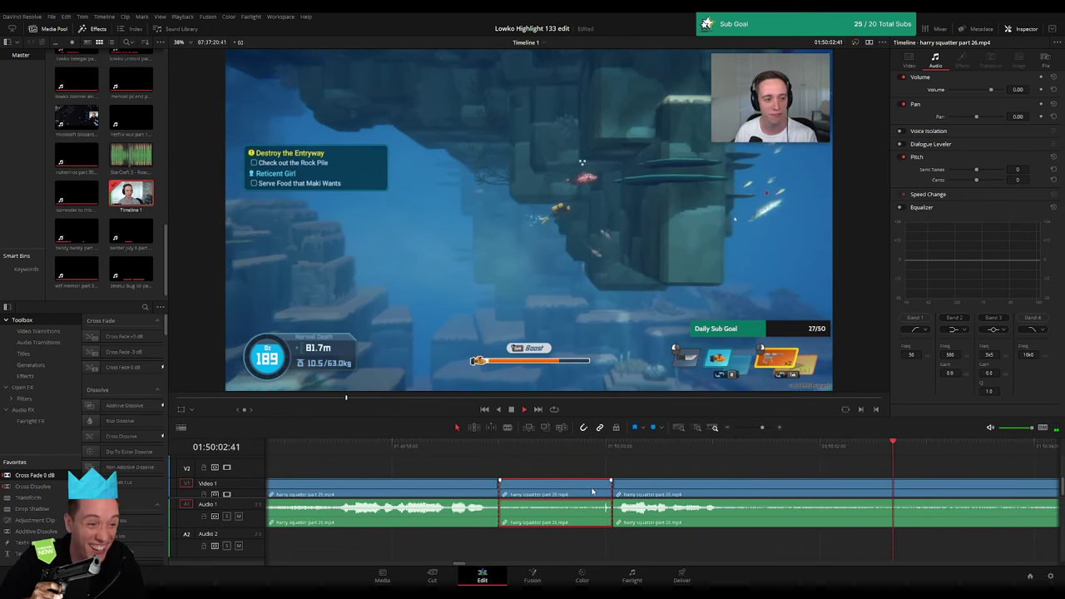
pyautogui.press('Delete')
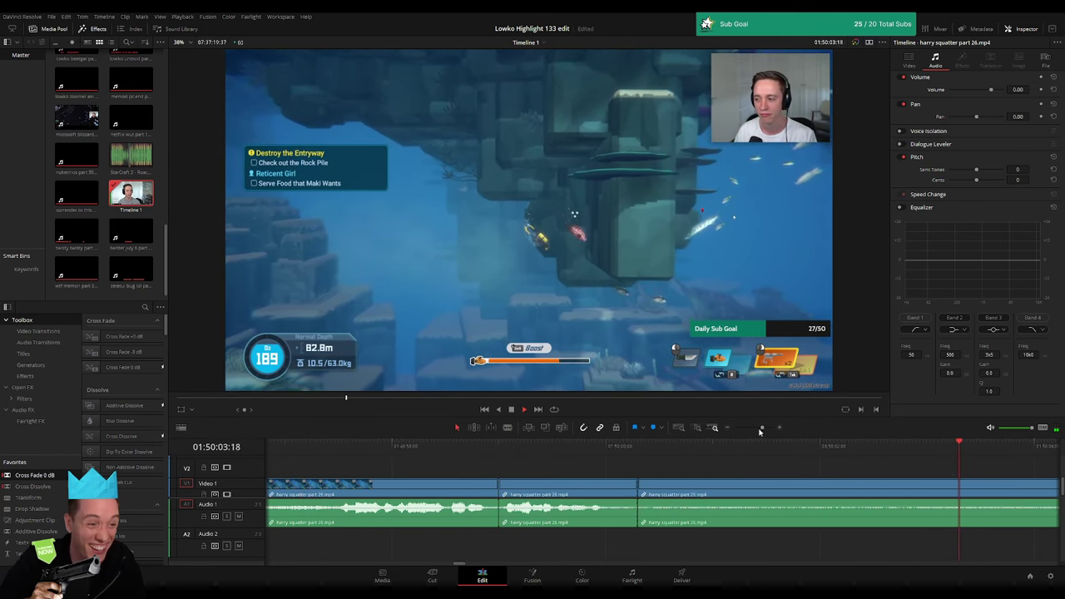
pyautogui.scroll(-2, 724, 465)
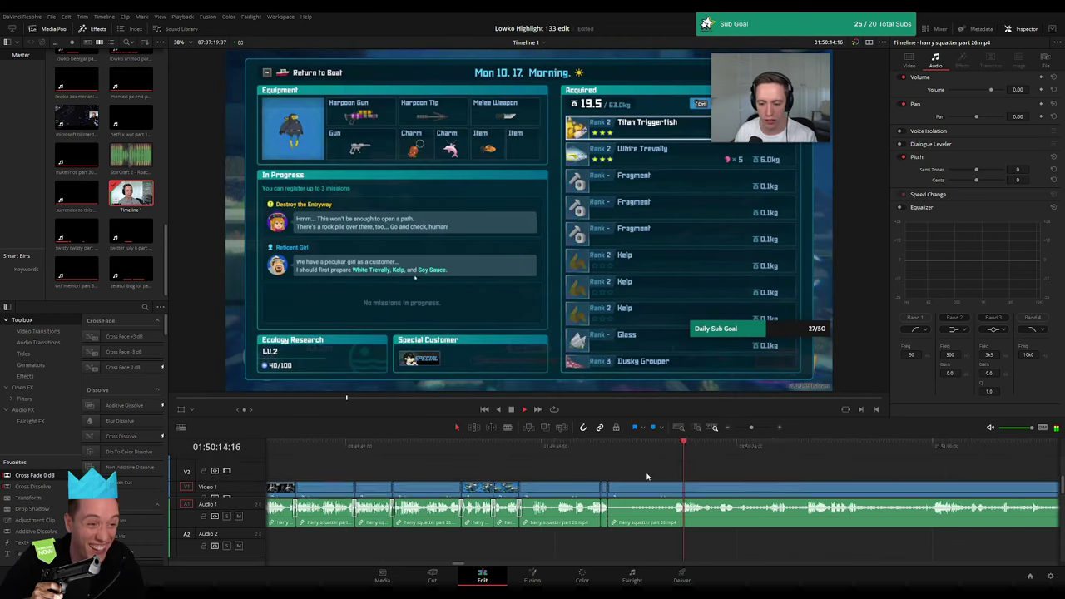
# - Scrub ahead to around 01:55 and ripple-delete the last harry squatter part 26 clip
pyautogui.scroll(-2, 599, 466)
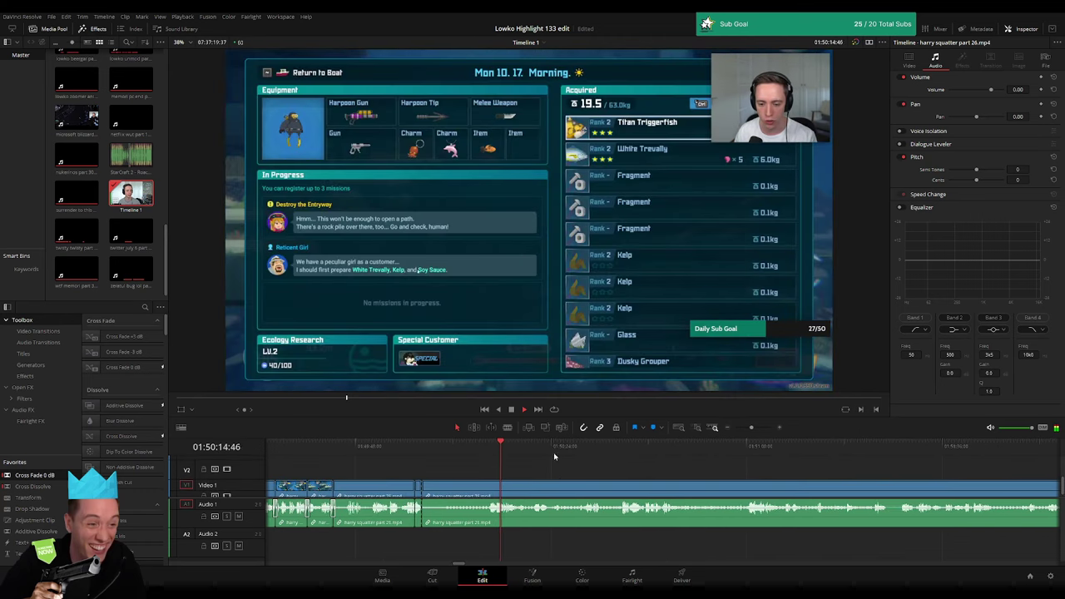
pyautogui.click(777, 447)
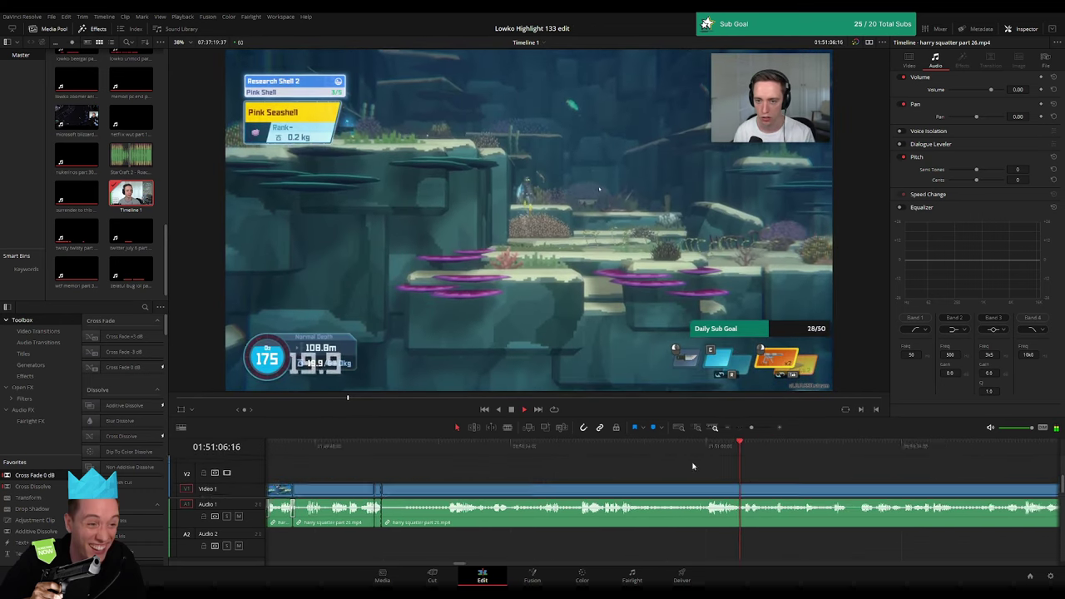
pyautogui.moveTo(684, 452); pyautogui.dragTo(892, 445)
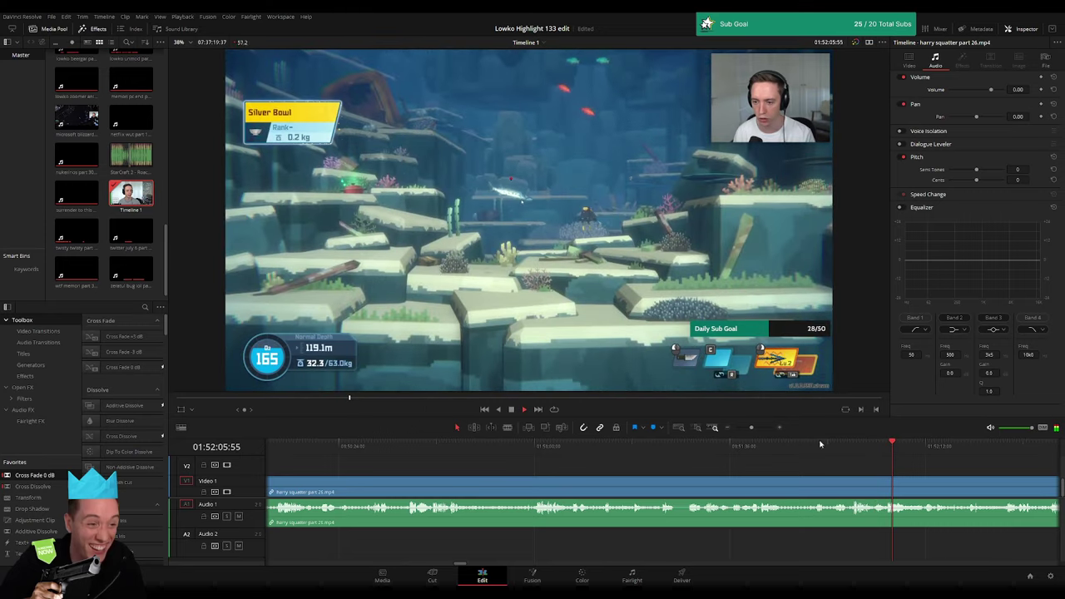
pyautogui.moveTo(750, 426); pyautogui.dragTo(743, 427)
pyautogui.click(843, 449)
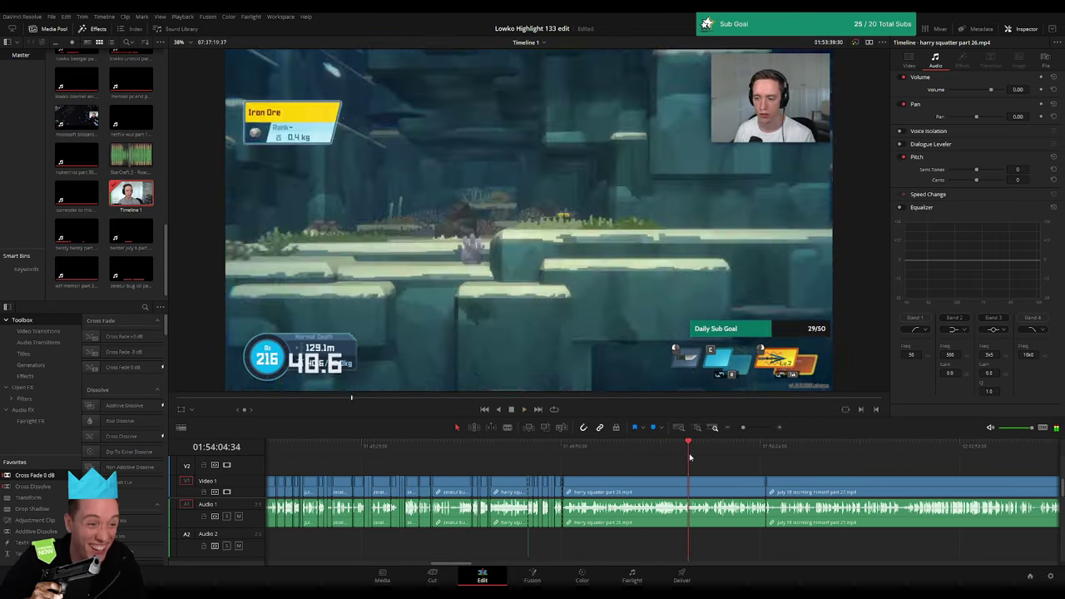
pyautogui.click(721, 449)
pyautogui.press('space')
pyautogui.click(703, 491)
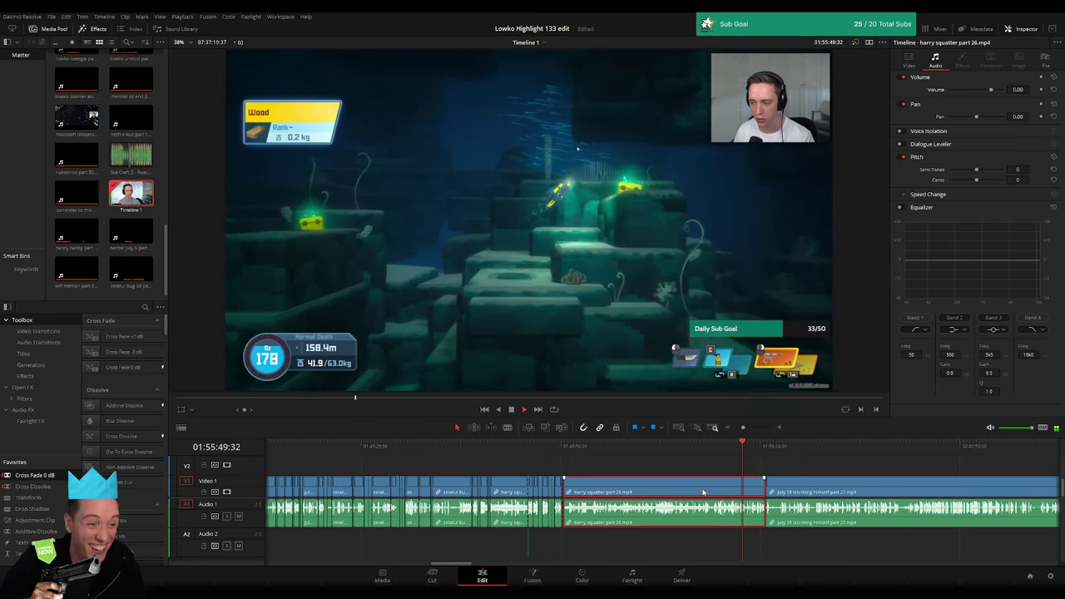
pyautogui.press('Delete')
# - Scrub through july 18 storming himself part 27 to find the cut point after the game menu
pyautogui.click(575, 447)
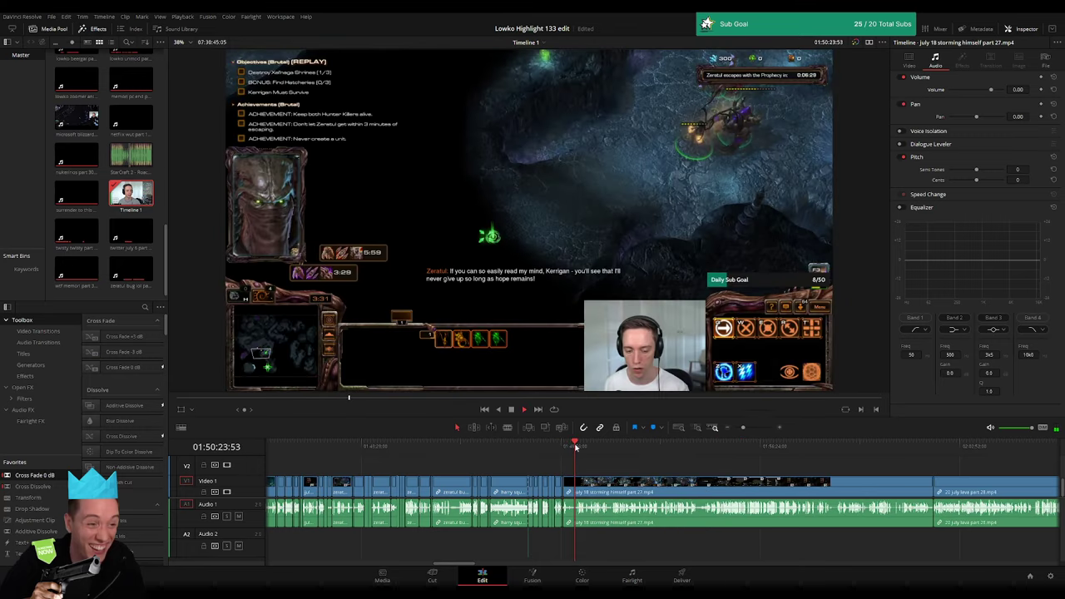
pyautogui.moveTo(574, 447)
pyautogui.mouseDown()
pyautogui.moveTo(734, 454)
pyautogui.moveTo(581, 454)
pyautogui.moveTo(708, 453)
pyautogui.moveTo(751, 427)
pyautogui.mouseUp()
pyautogui.press('space')
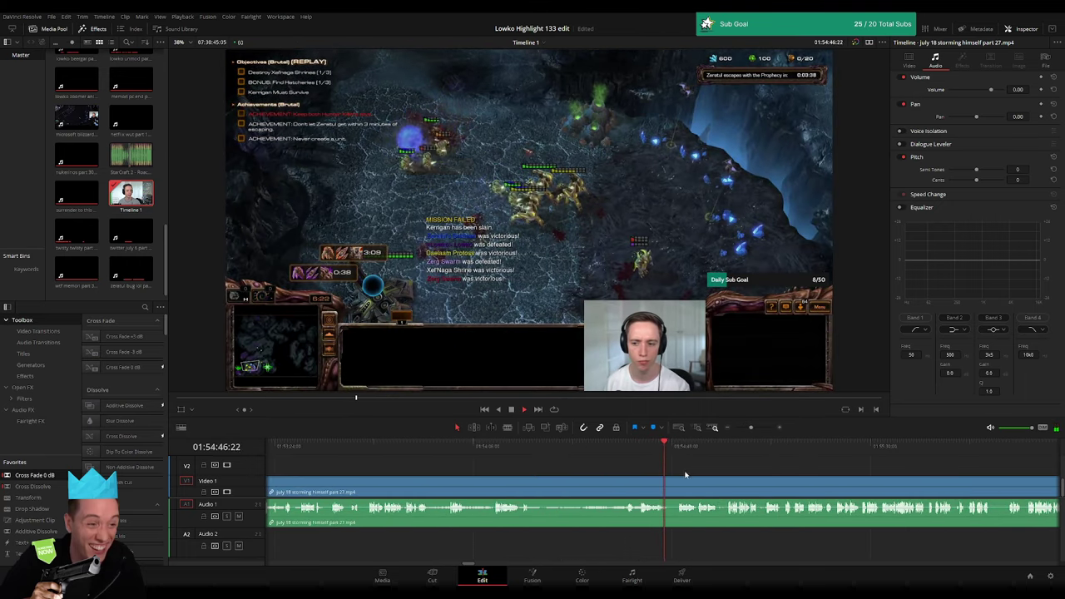
pyautogui.click(682, 451)
pyautogui.click(725, 452)
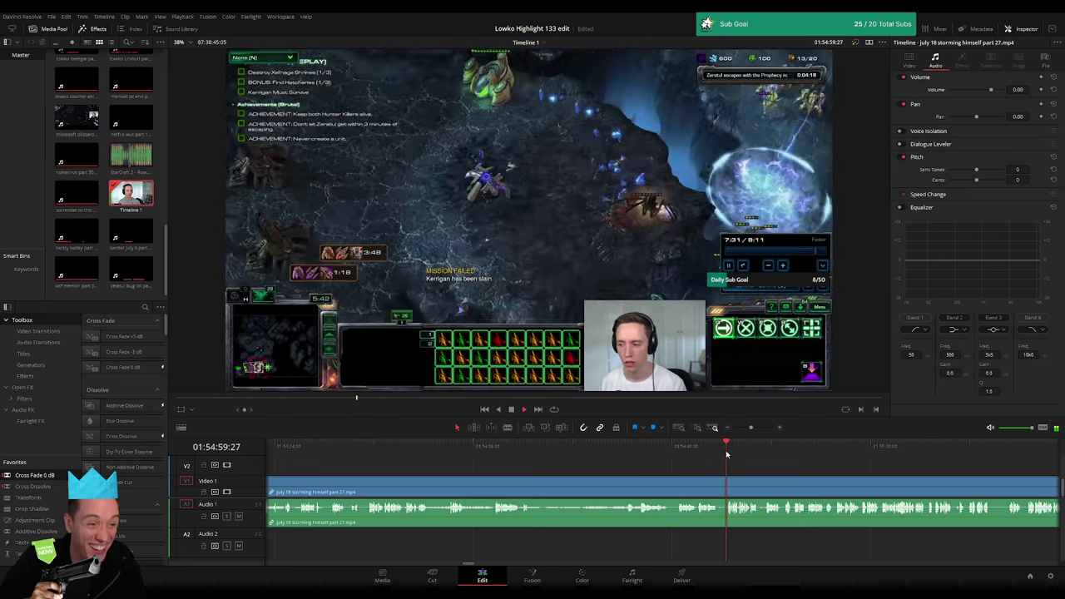
pyautogui.moveTo(725, 452)
pyautogui.mouseDown()
pyautogui.moveTo(604, 449)
pyautogui.moveTo(674, 450)
pyautogui.mouseUp()
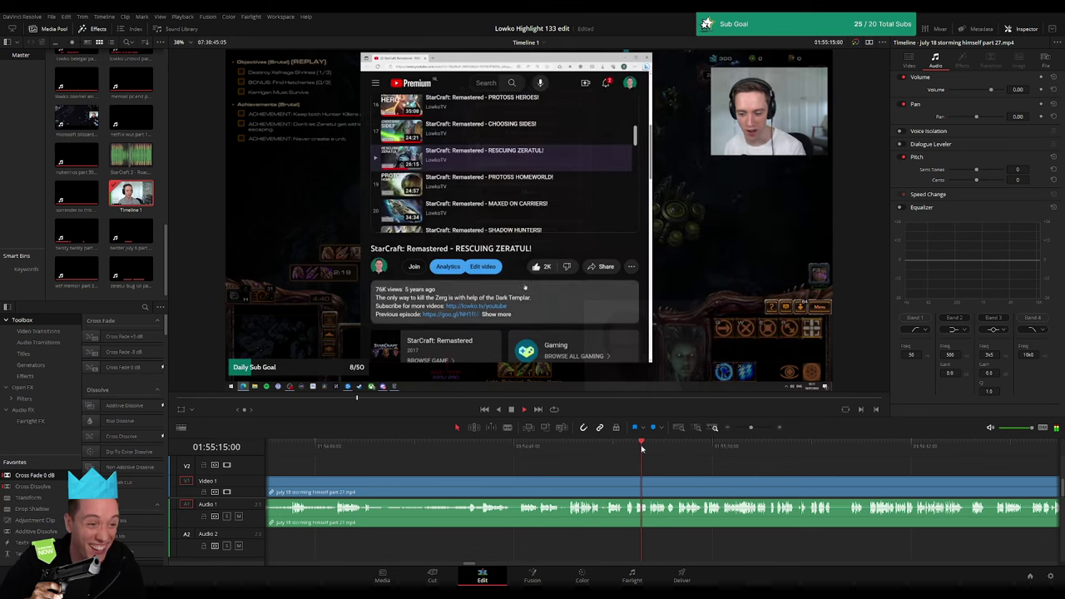
pyautogui.click(637, 449)
pyautogui.moveTo(727, 448); pyautogui.dragTo(556, 456)
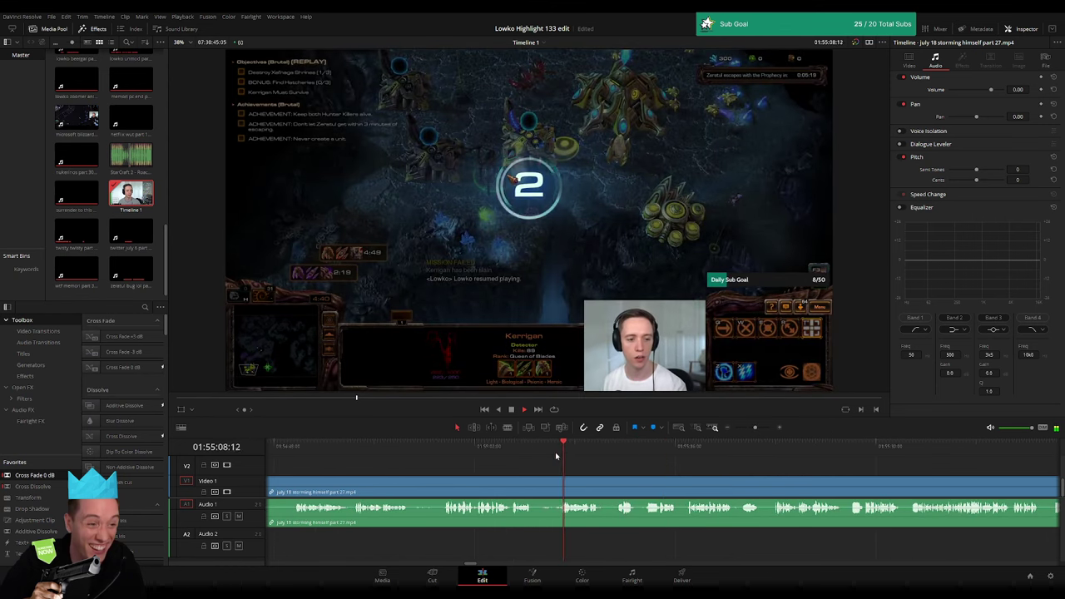
# - Blade the clip there, ripple-delete the earlier piece, and replay from the underwater footage
pyautogui.click(559, 487)
pyautogui.press('a')
pyautogui.click(538, 491)
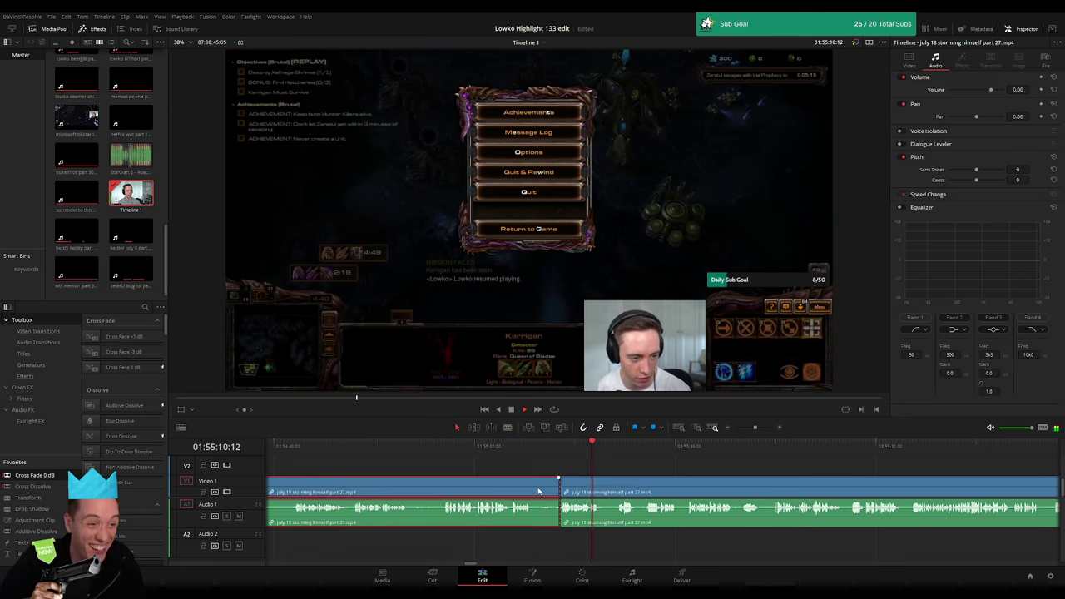
pyautogui.press('Delete')
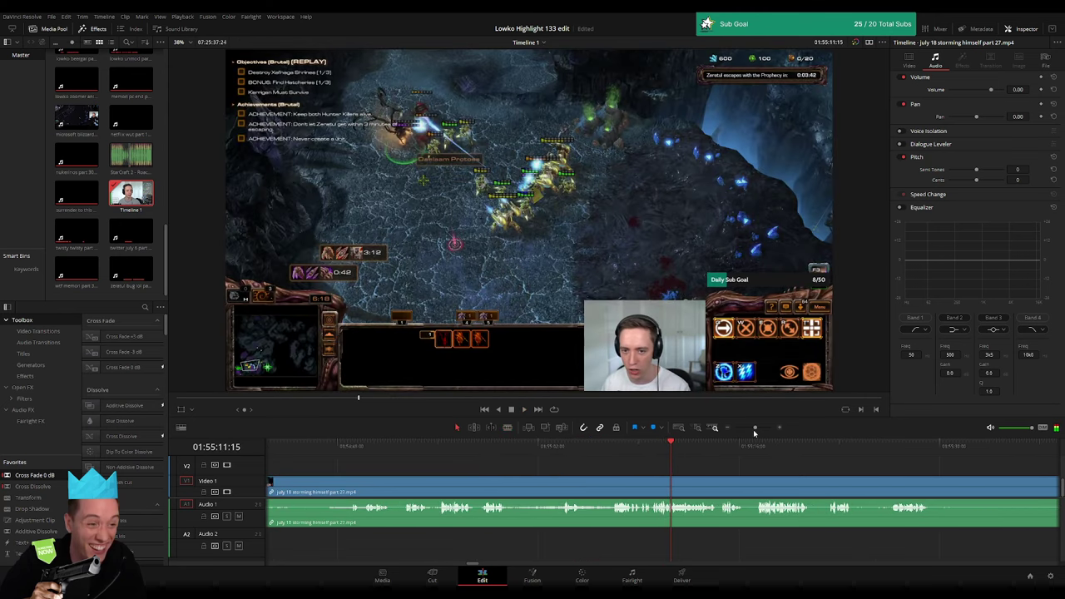
pyautogui.moveTo(754, 427); pyautogui.dragTo(749, 427)
pyautogui.click(435, 447)
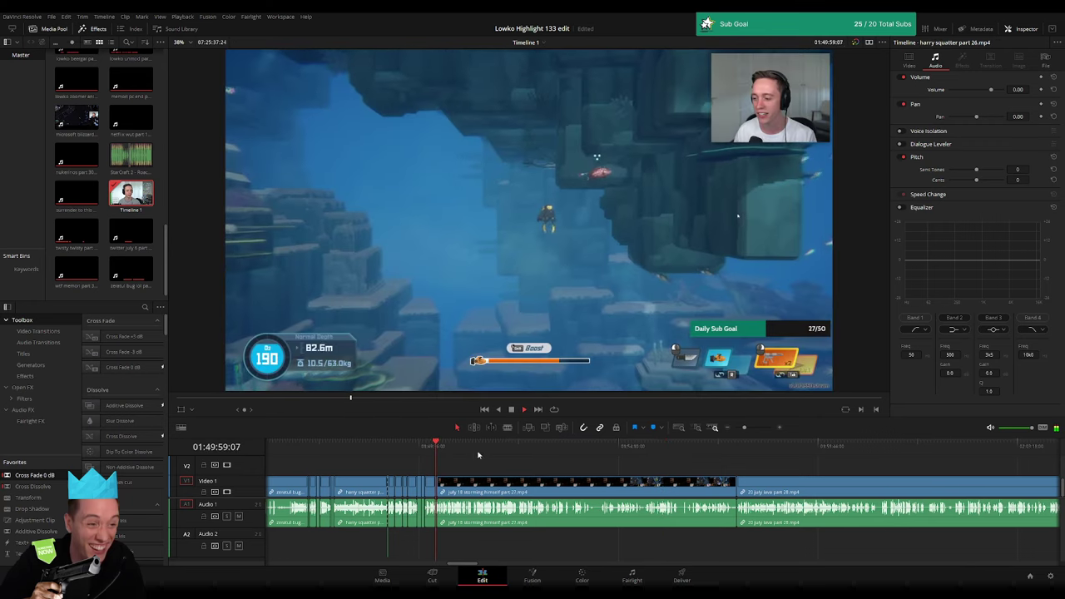
pyautogui.press('space')
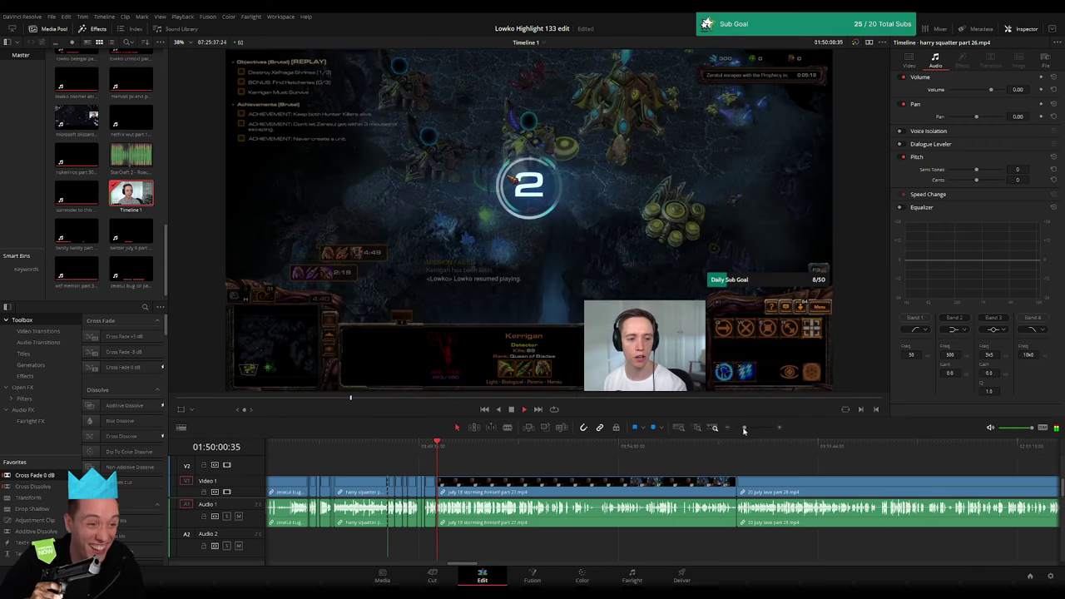
pyautogui.moveTo(745, 428); pyautogui.dragTo(753, 430)
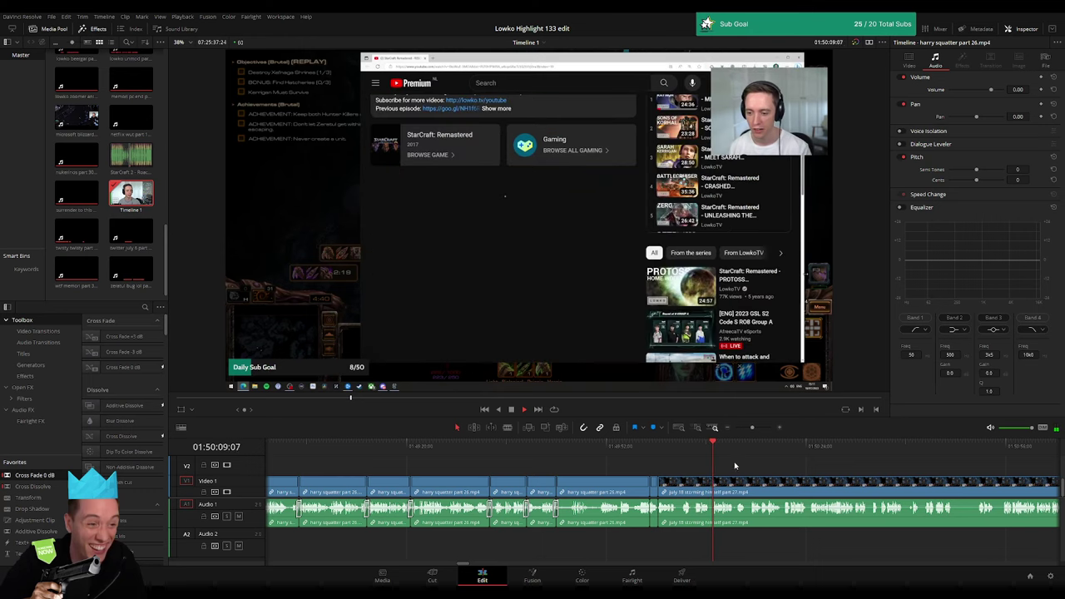
# - Blade and ripple-delete the first two short dead stretches of the part 27 gameplay
pyautogui.moveTo(752, 427); pyautogui.dragTo(756, 427)
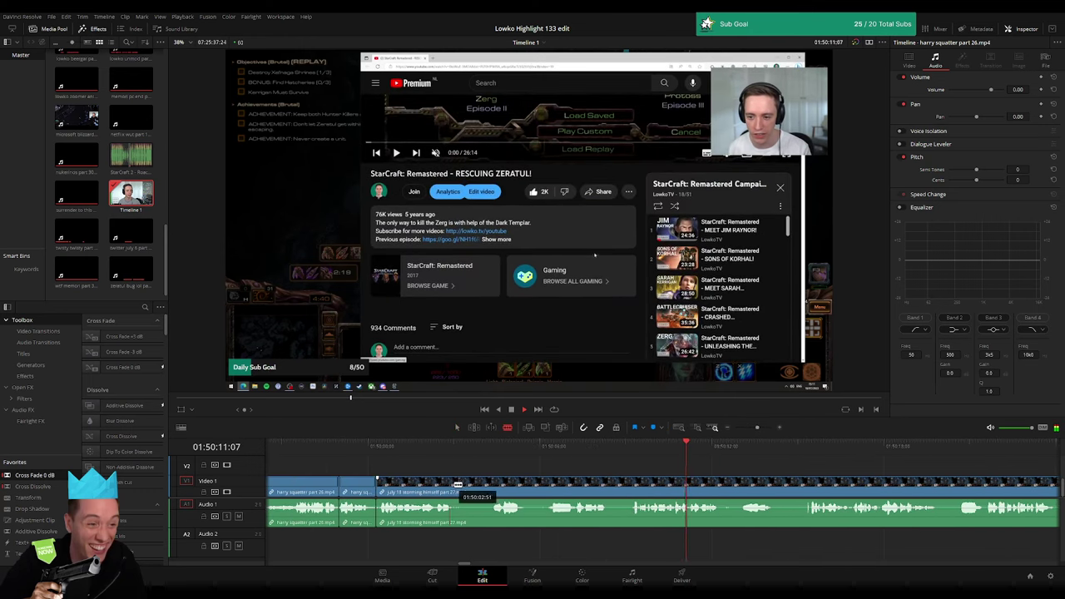
pyautogui.click(488, 486)
pyautogui.press('a')
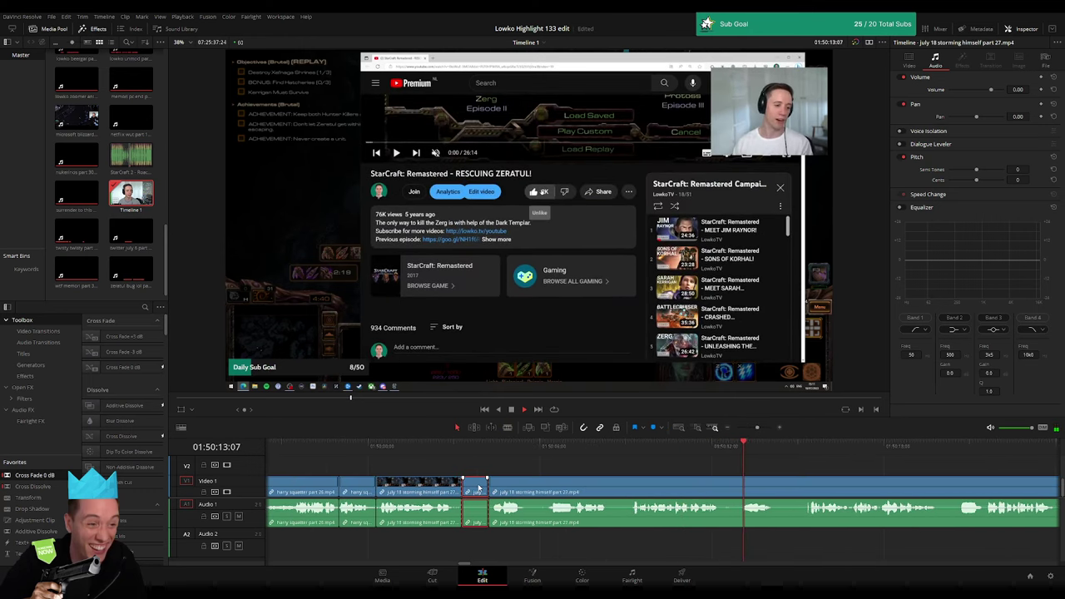
pyautogui.press('Delete')
pyautogui.click(477, 447)
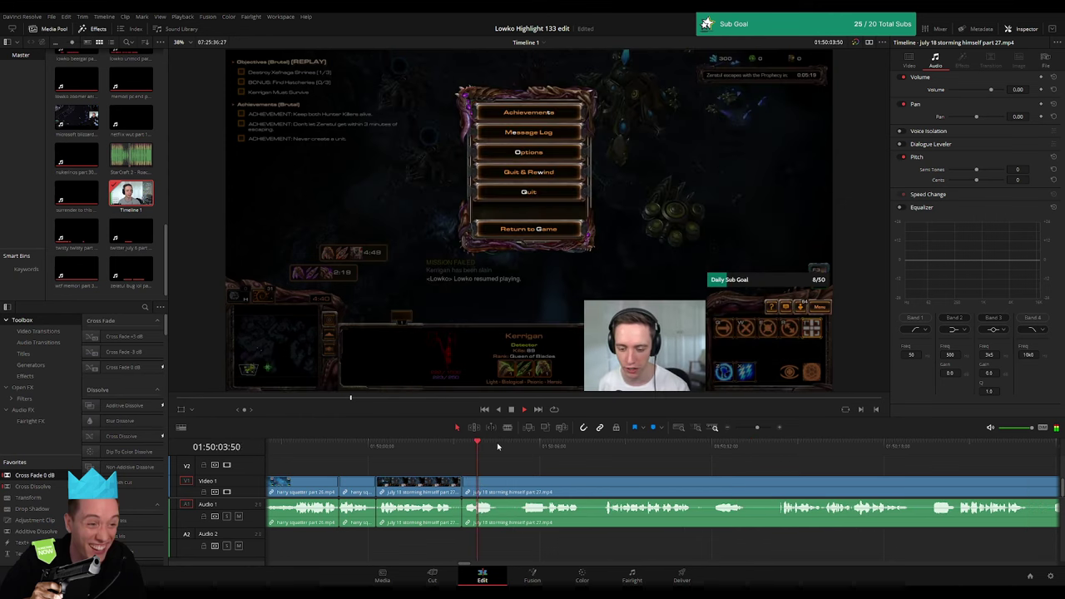
pyautogui.press('b')
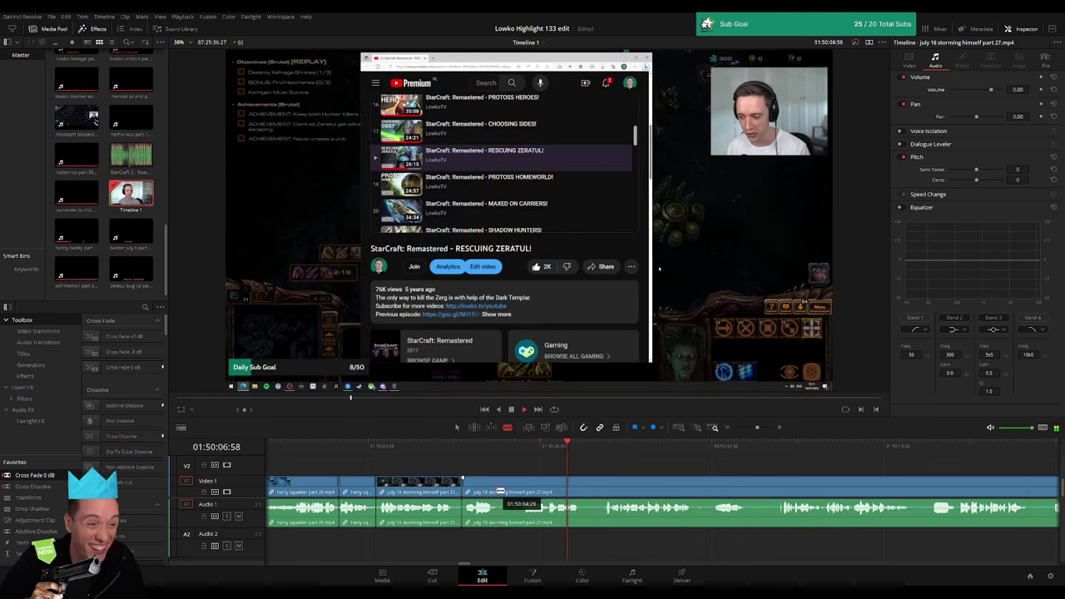
pyautogui.click(499, 492)
pyautogui.click(518, 492)
pyautogui.press('a')
pyautogui.click(509, 492)
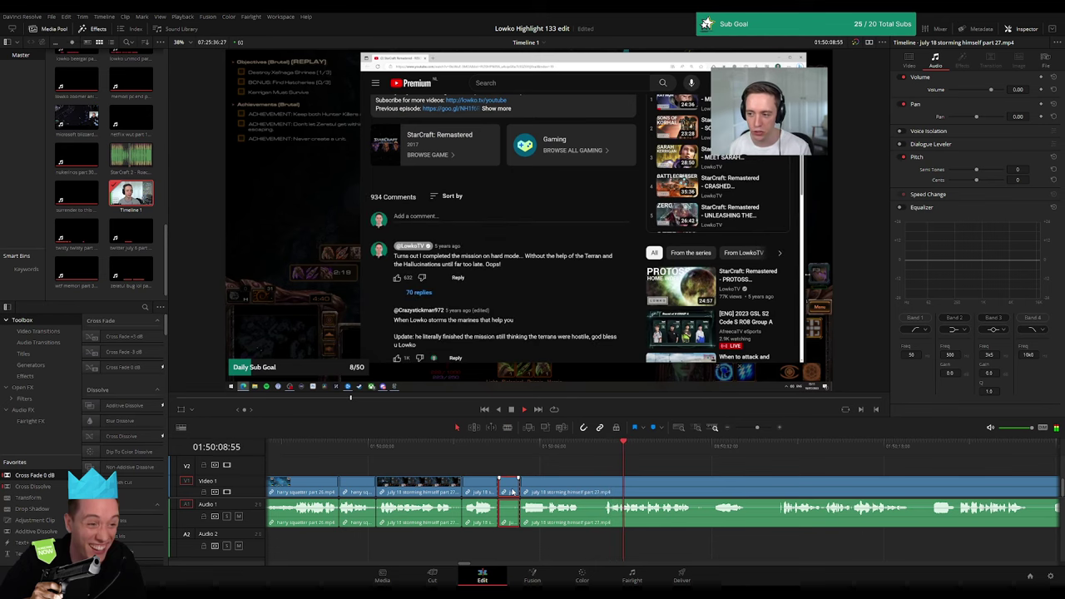
pyautogui.press('Delete')
# - Cut out the next two dull stretches further along and close the gaps
pyautogui.press('b')
pyautogui.click(557, 491)
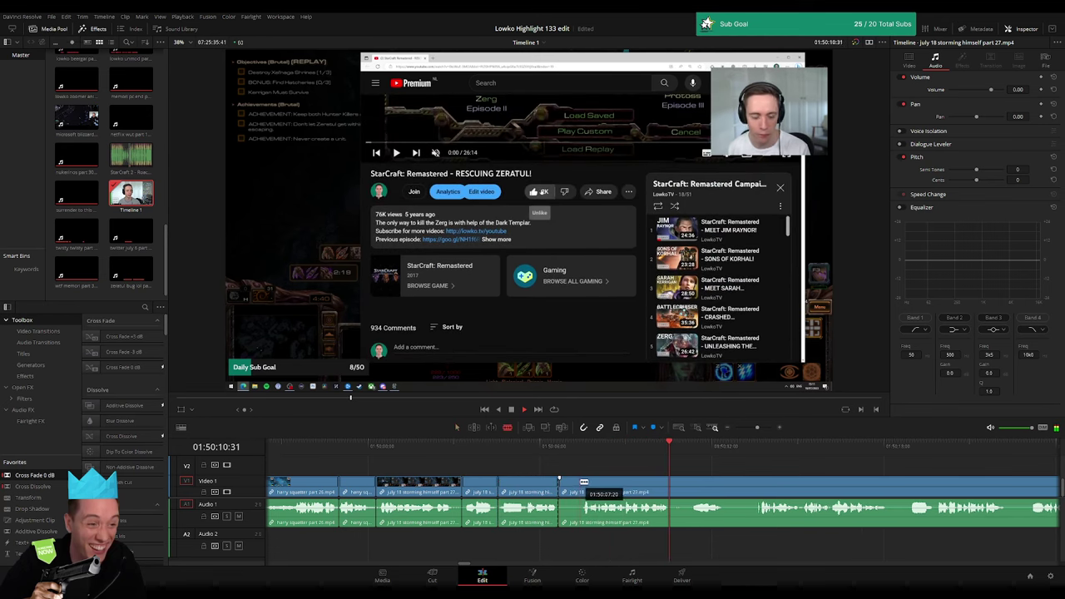
pyautogui.click(579, 484)
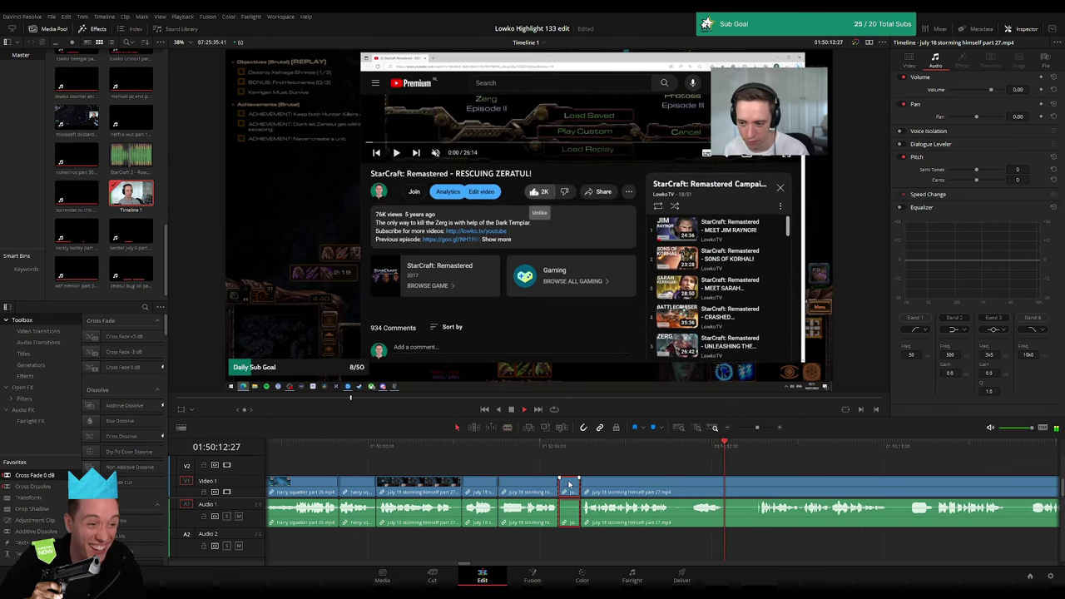
pyautogui.press('Delete')
pyautogui.press('b')
pyautogui.click(647, 484)
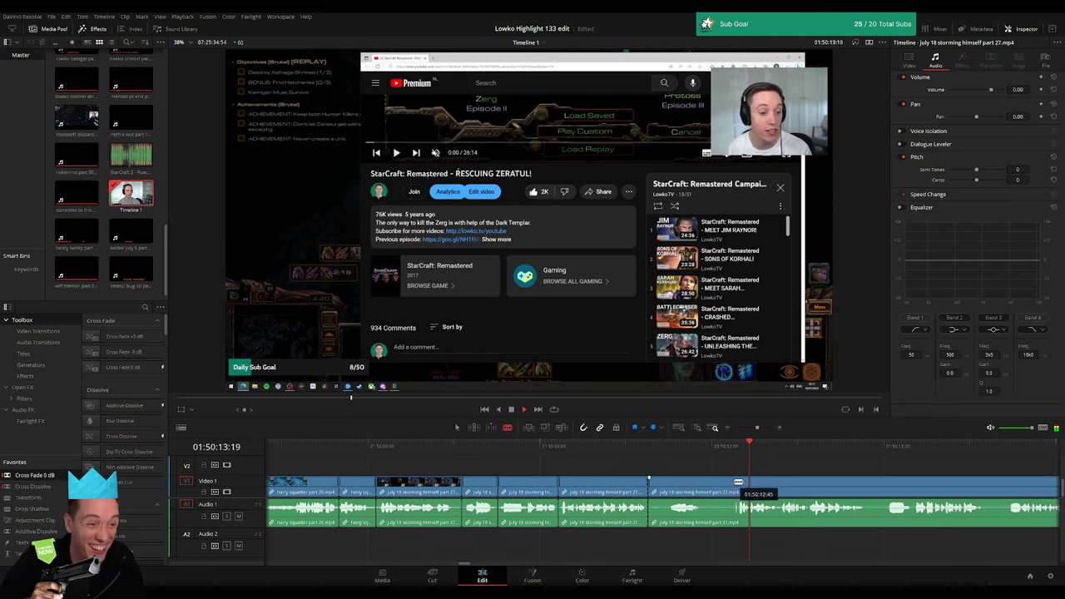
pyautogui.click(736, 484)
pyautogui.press('a')
pyautogui.click(717, 486)
pyautogui.press('Delete')
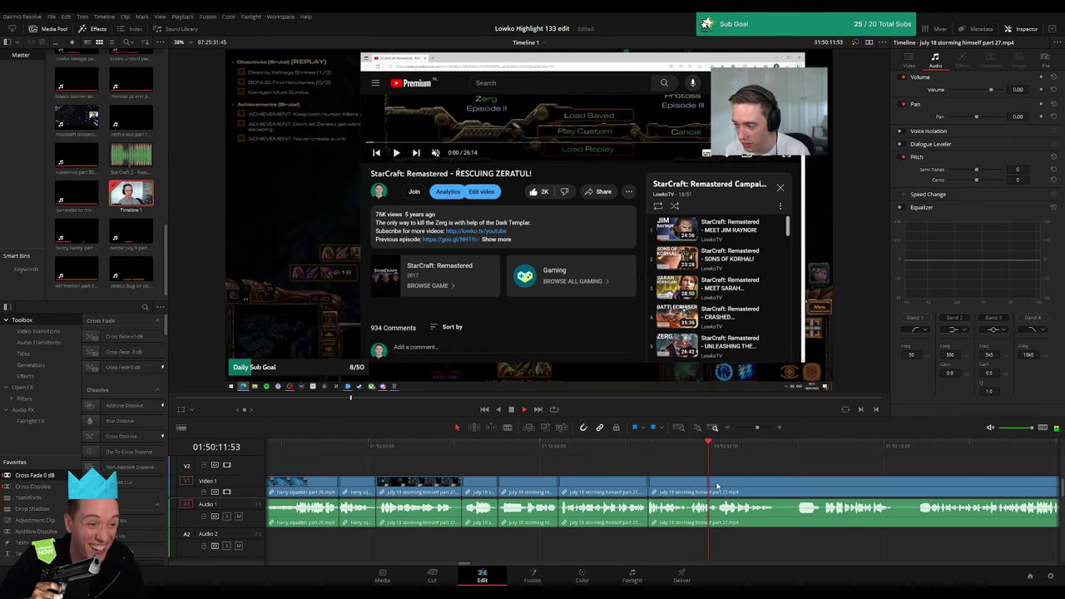
pyautogui.hscroll(3, 818, 486)
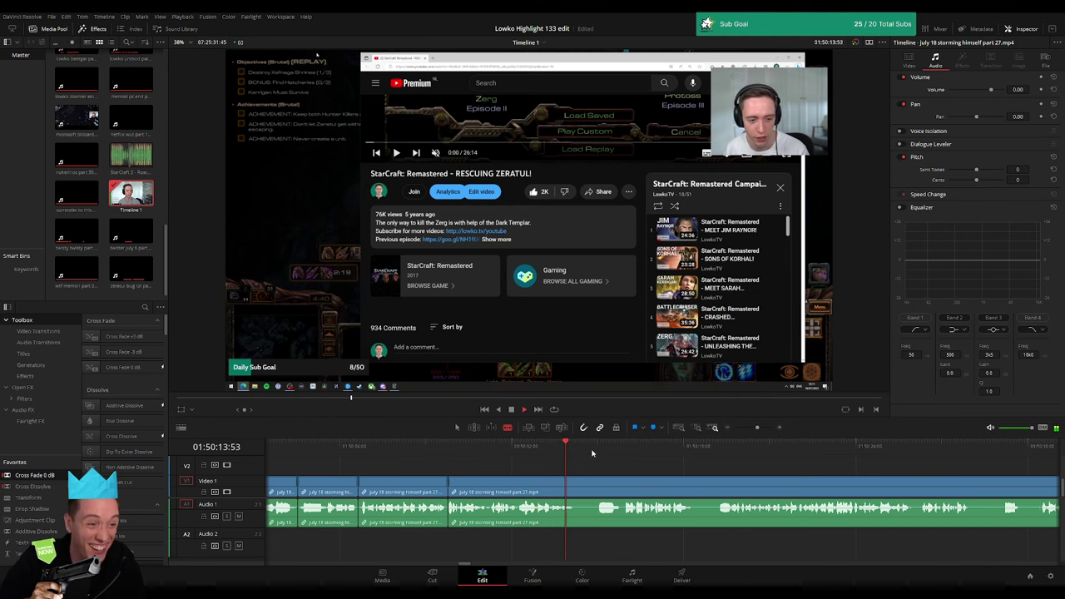
# - Remove two more unwanted pieces, bringing the timeline to 07:25:29:20
pyautogui.press('b')
pyautogui.click(578, 484)
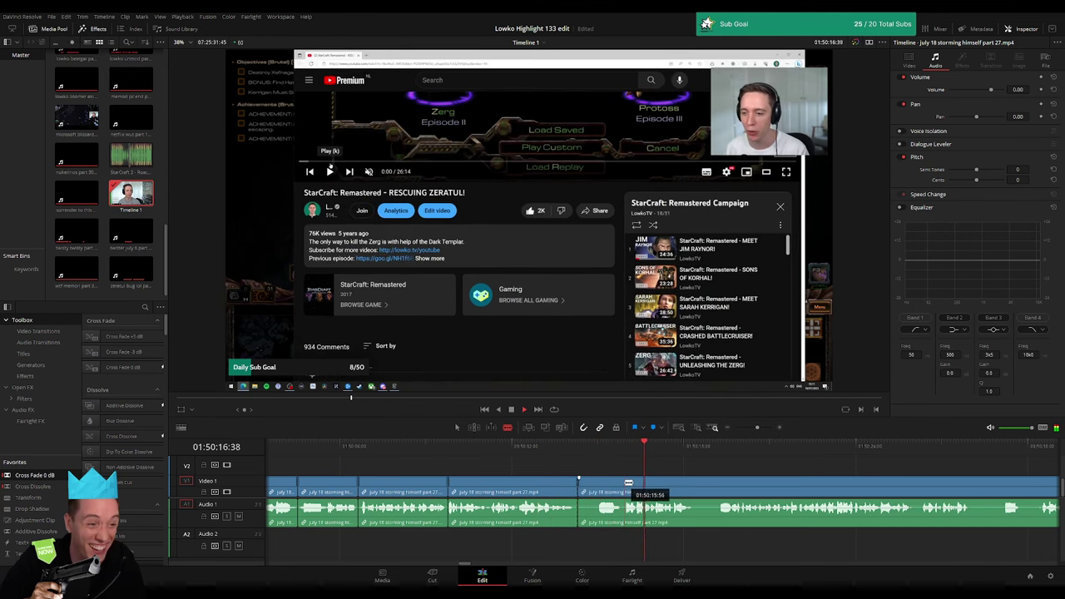
pyautogui.click(623, 484)
pyautogui.press('a')
pyautogui.press('Delete')
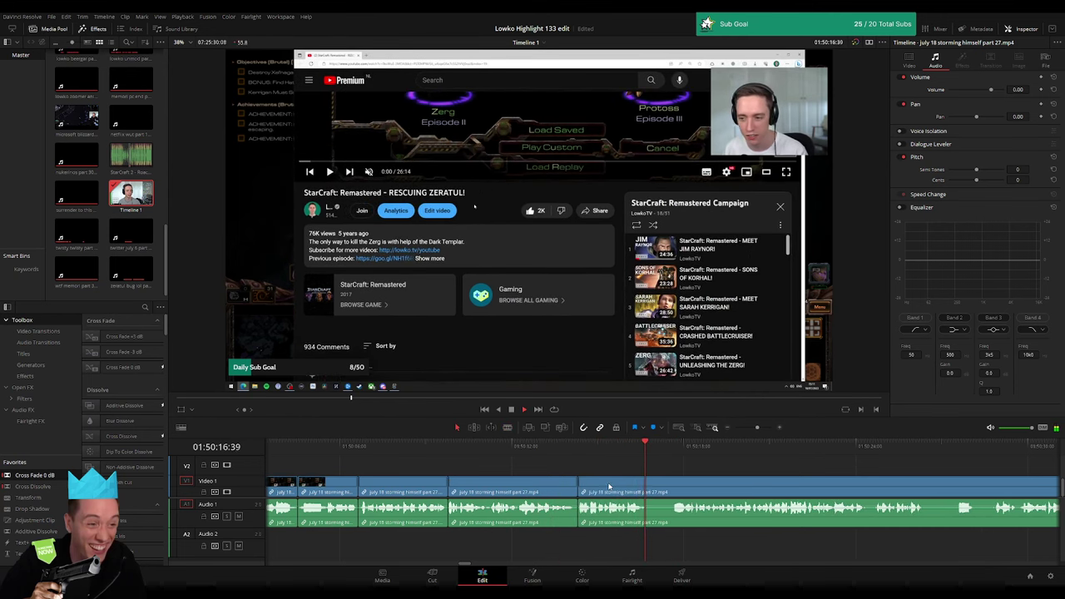
pyautogui.press('b')
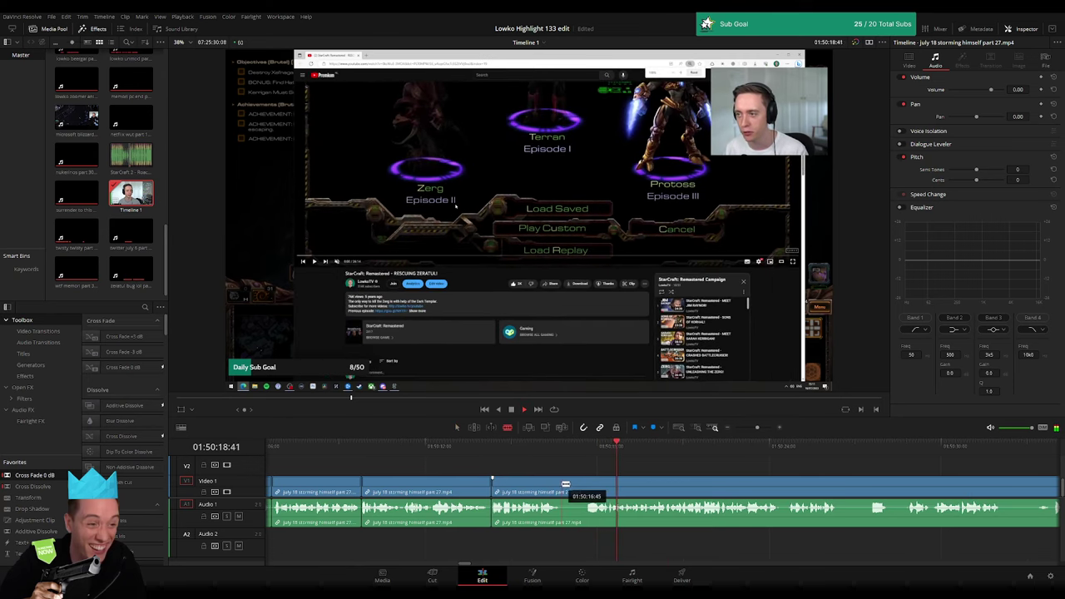
pyautogui.click(586, 483)
pyautogui.press('a')
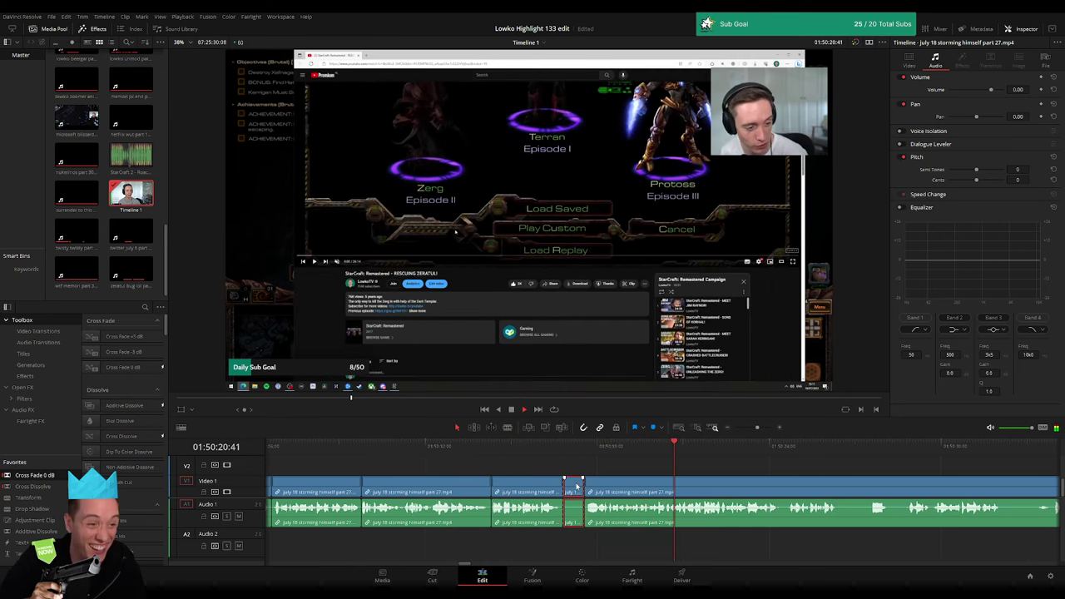
pyautogui.press('Delete')
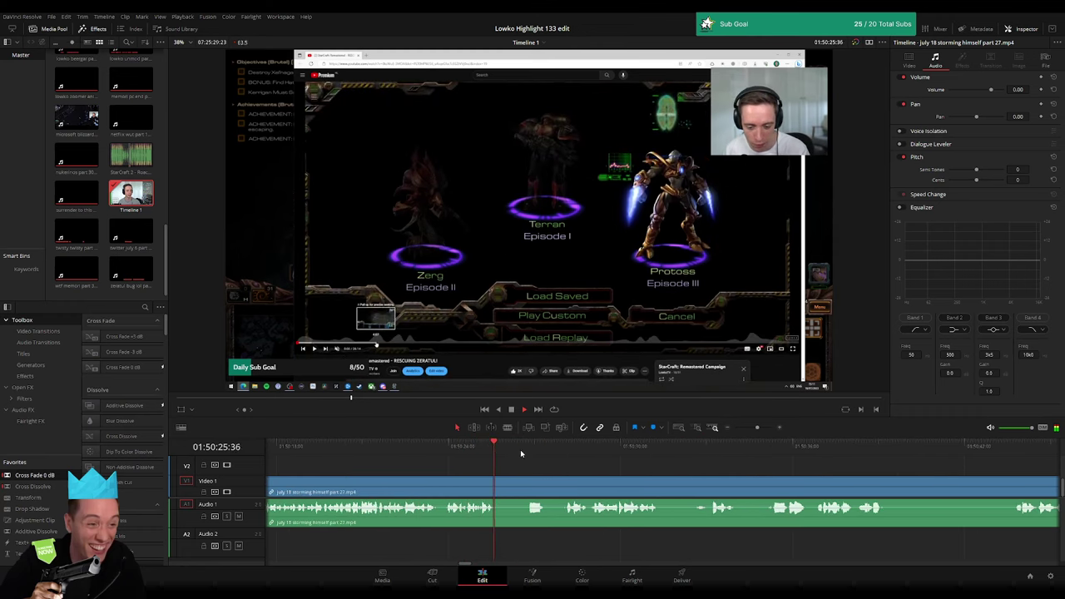
# - Blade out and ripple-delete two dead moments from the part 27 gameplay
pyautogui.press('b')
pyautogui.click(495, 489)
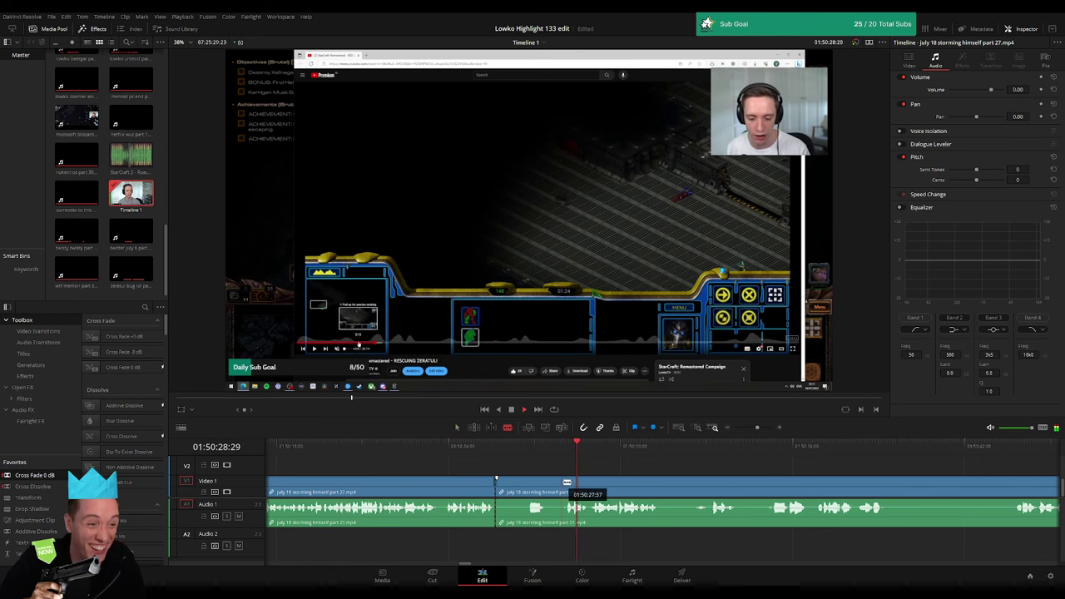
pyautogui.click(566, 482)
pyautogui.press('a')
pyautogui.click(532, 489)
pyautogui.press('Delete')
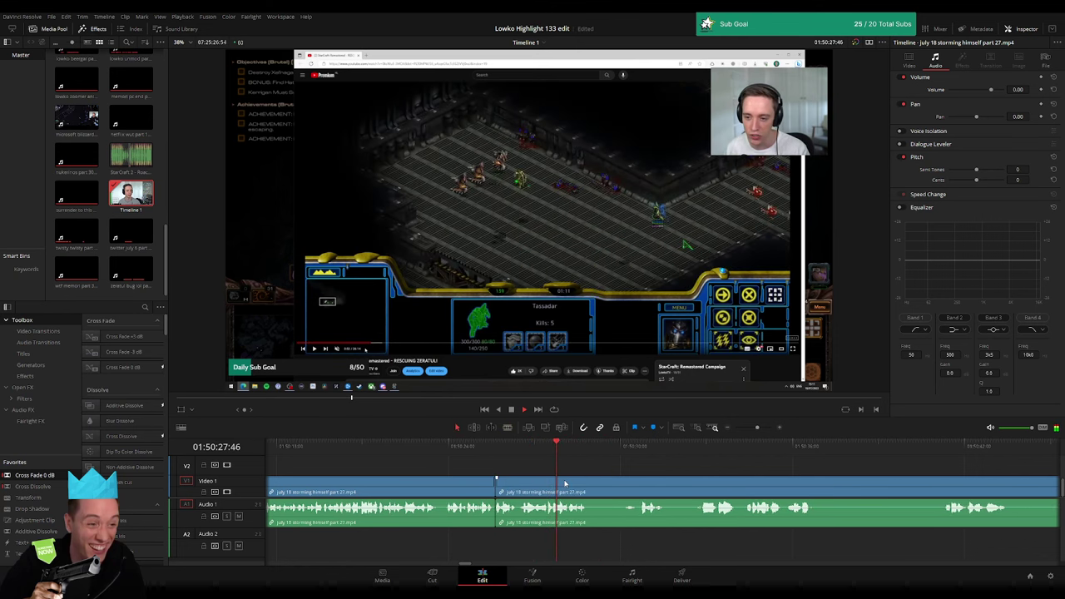
pyautogui.press('b')
pyautogui.click(448, 489)
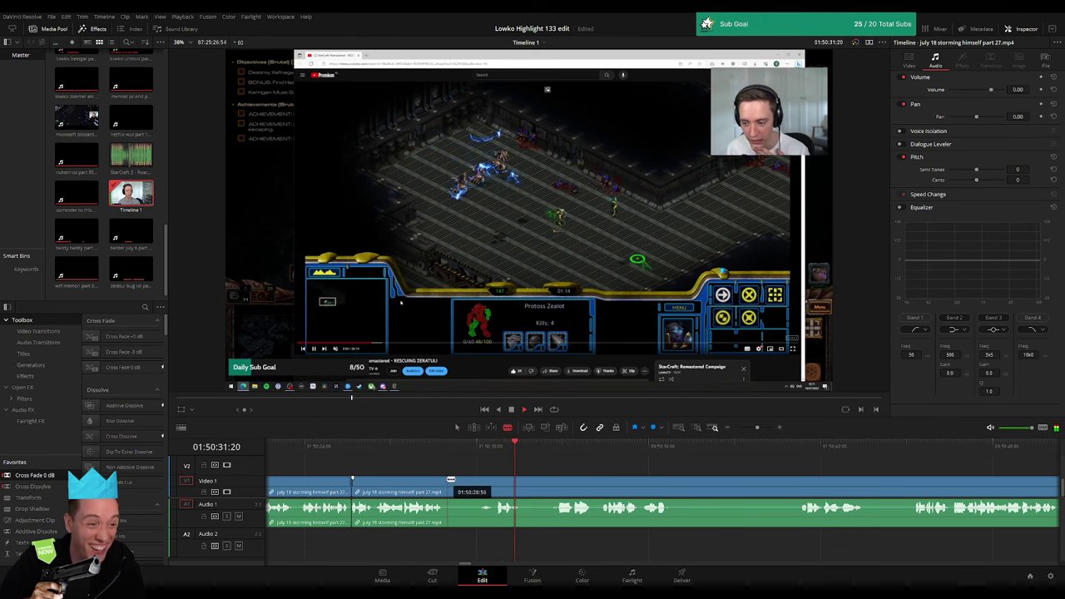
pyautogui.click(481, 482)
pyautogui.press('a')
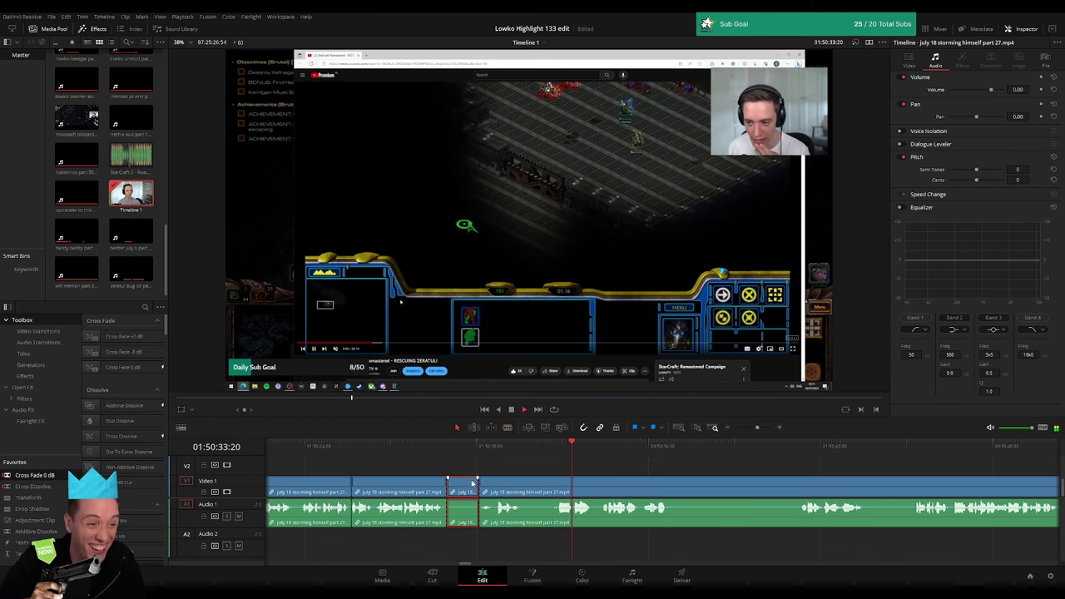
pyautogui.click(466, 486)
pyautogui.press('Delete')
# - Cut a third unwanted stretch between two blade points and close the gap
pyautogui.press('b')
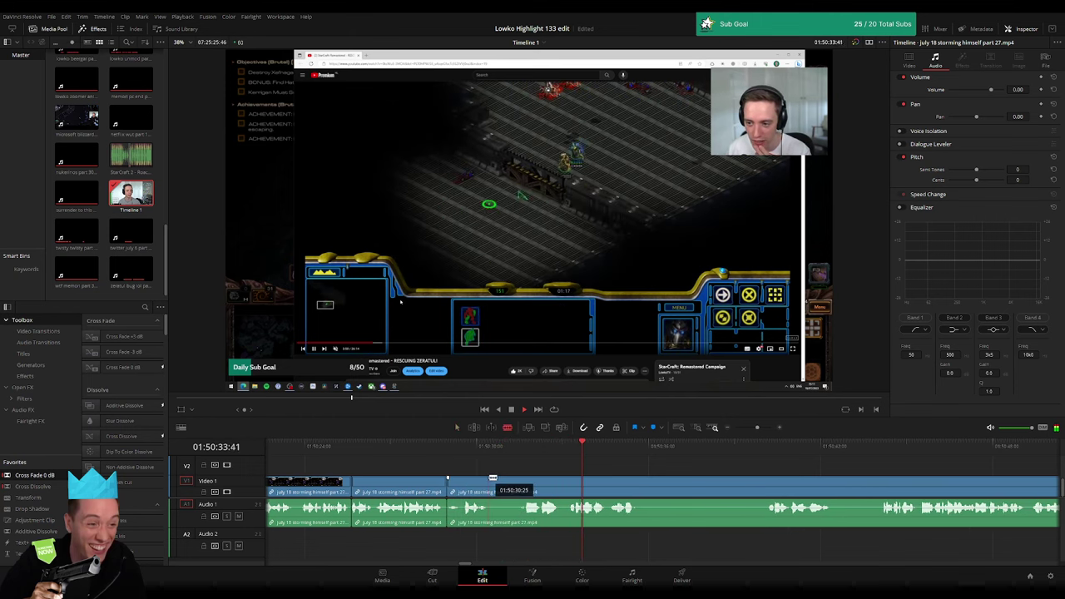
pyautogui.click(489, 483)
pyautogui.click(526, 482)
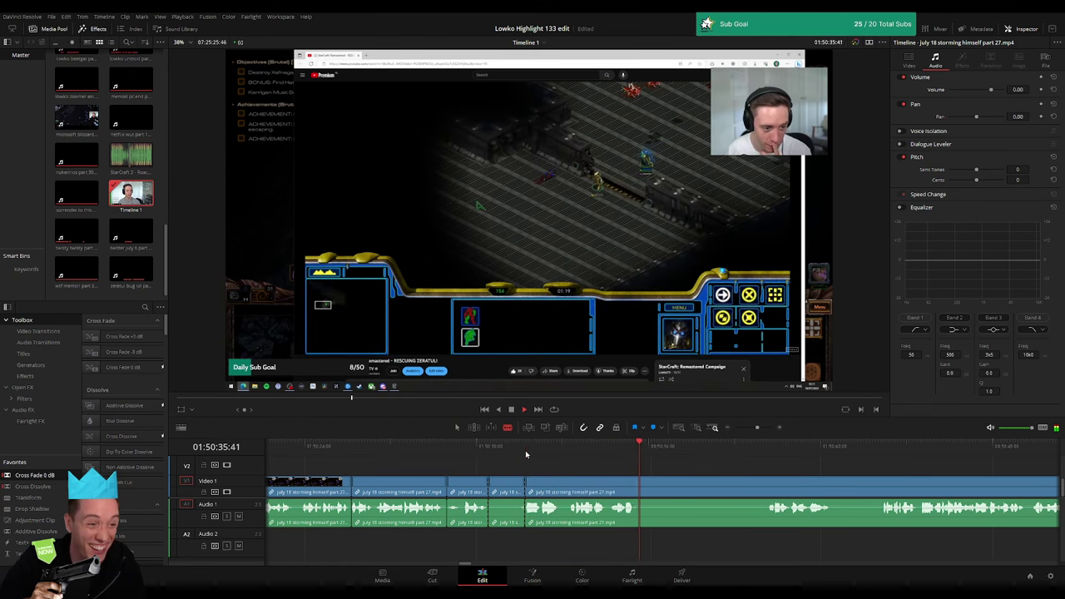
pyautogui.press('a')
pyautogui.click(506, 489)
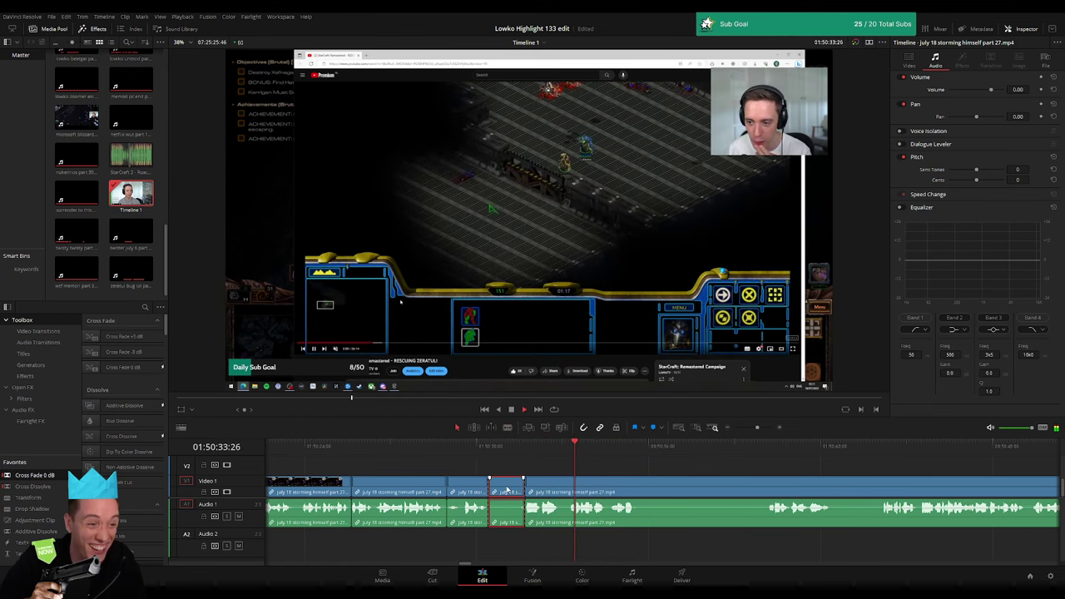
pyautogui.press('Delete')
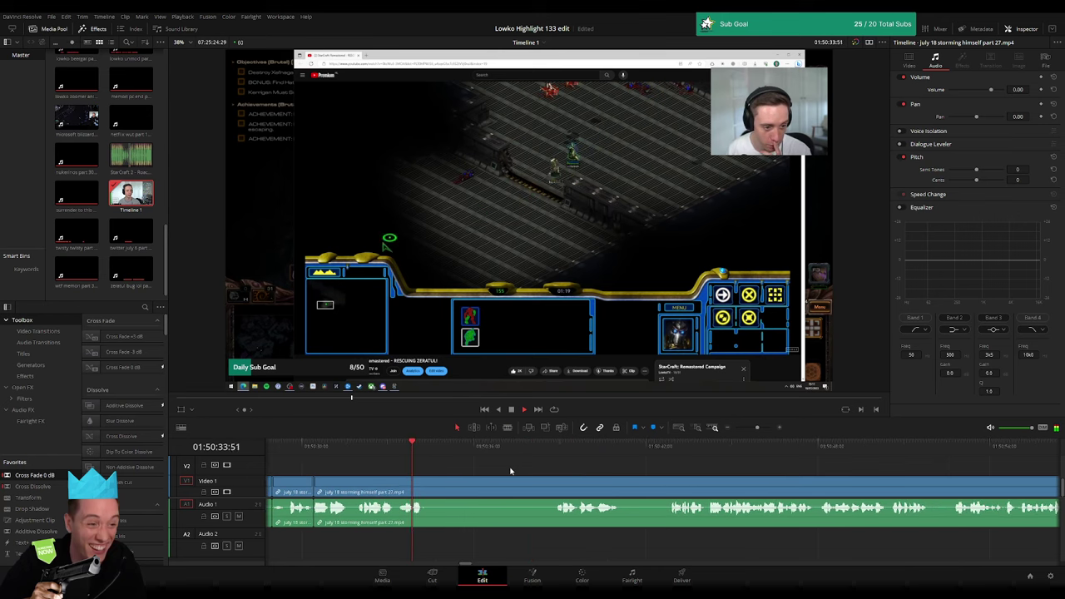
# - Play back further along, drag an edit point earlier to tighten it, and zoom in
pyautogui.moveTo(430, 458); pyautogui.dragTo(556, 454)
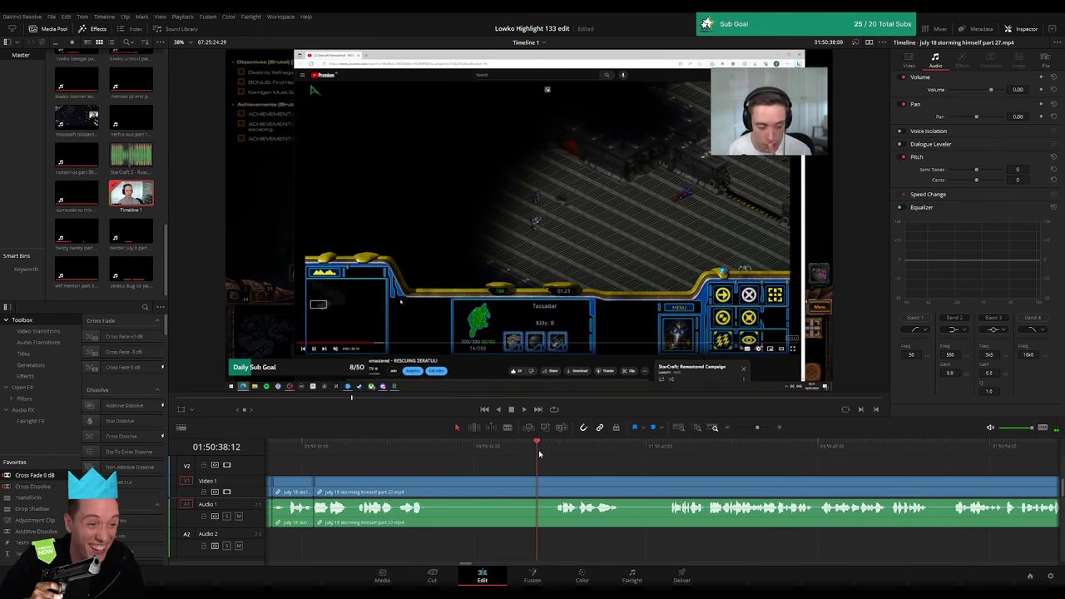
pyautogui.press('space')
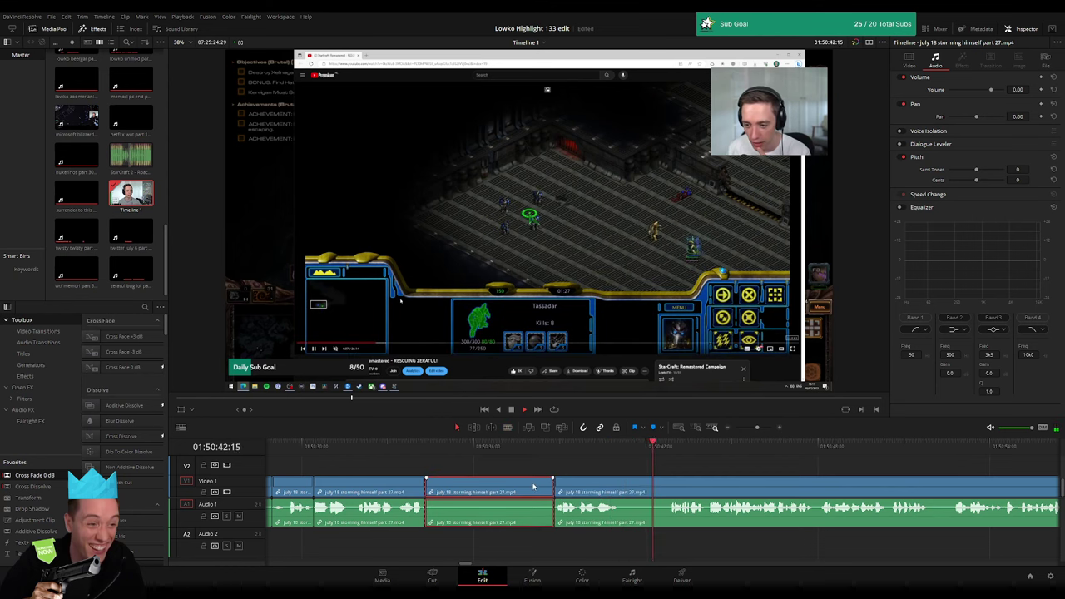
pyautogui.moveTo(558, 483); pyautogui.dragTo(534, 486)
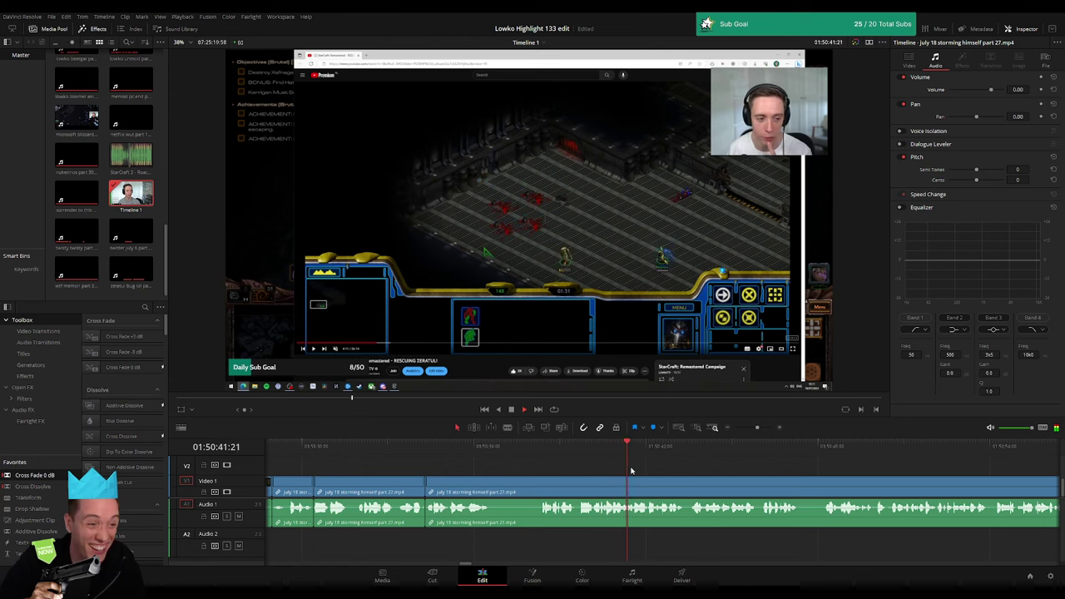
pyautogui.hscroll(5, 583, 468)
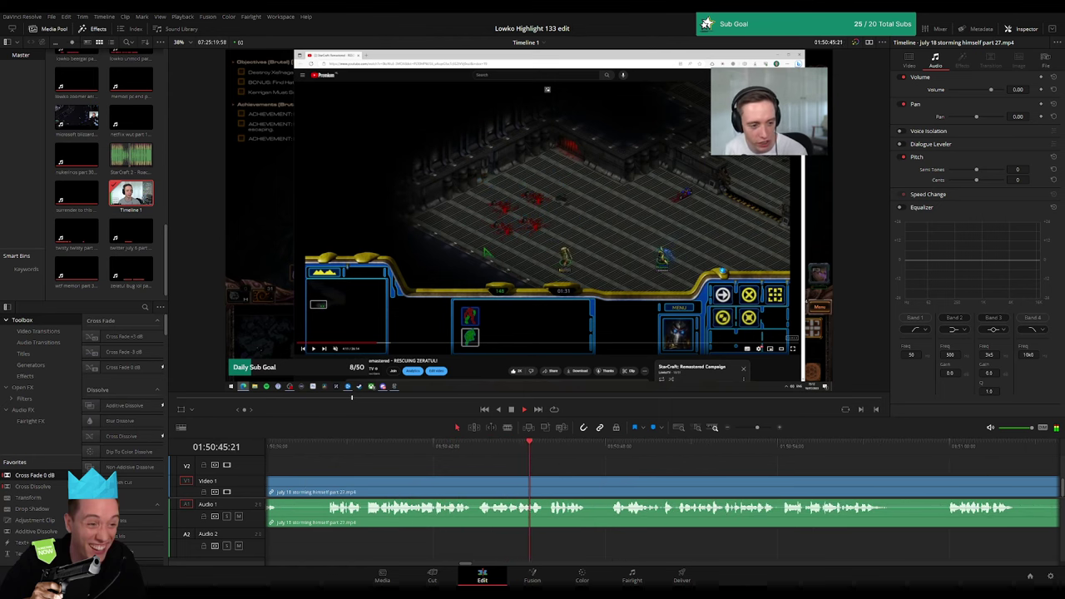
pyautogui.hscroll(4, 427, 462)
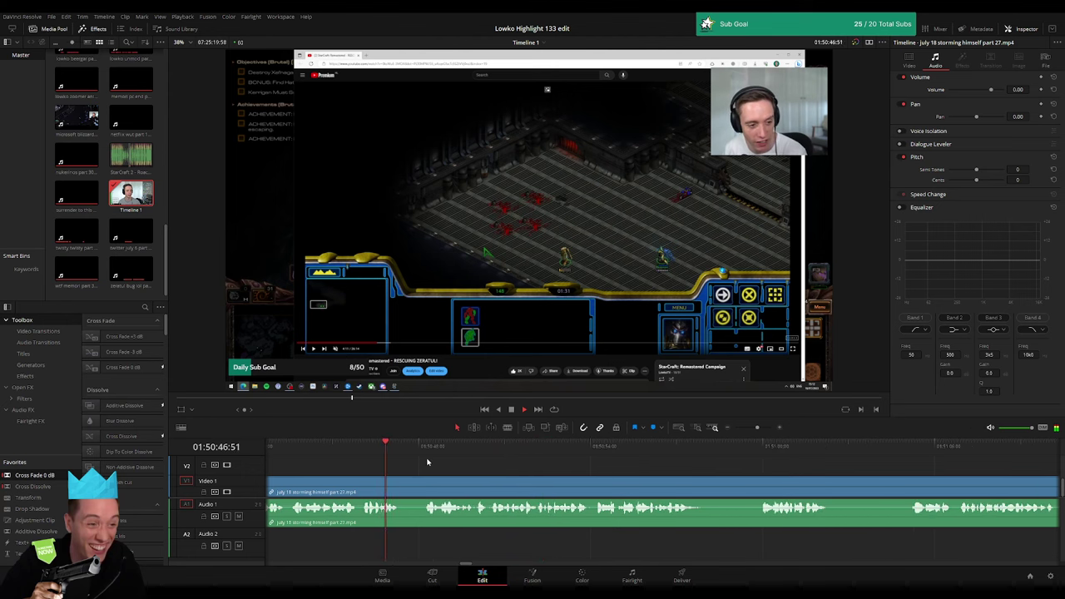
pyautogui.click(371, 450)
pyautogui.moveTo(754, 427); pyautogui.dragTo(763, 427)
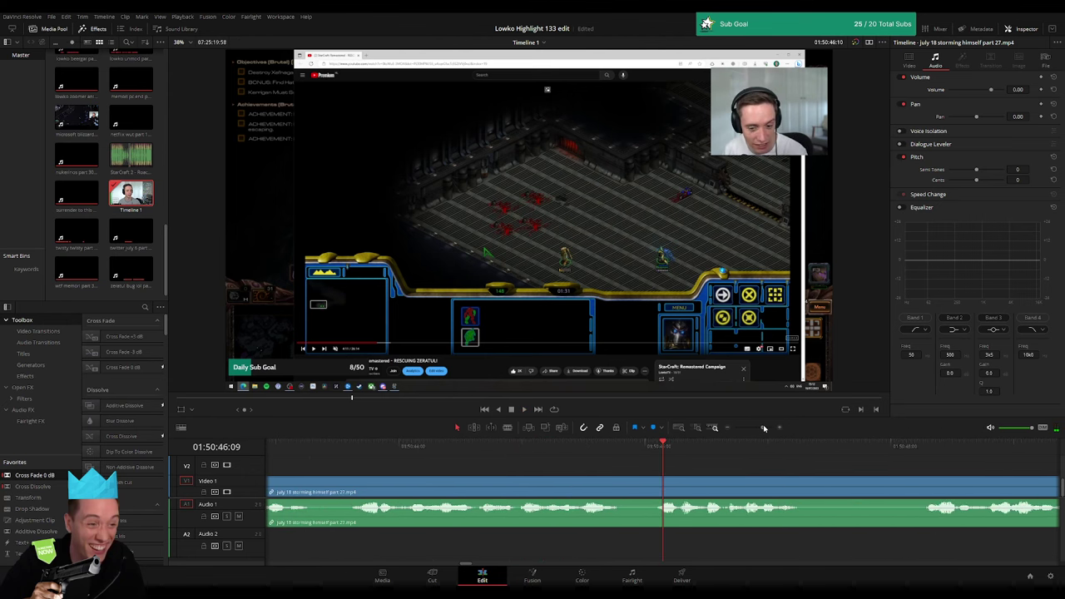
# - Place 'StarCraft 2 - Roach Quotes.mp3' on Audio 2 at the playhead near 01:50:46
pyautogui.press('space')
pyautogui.click(662, 452)
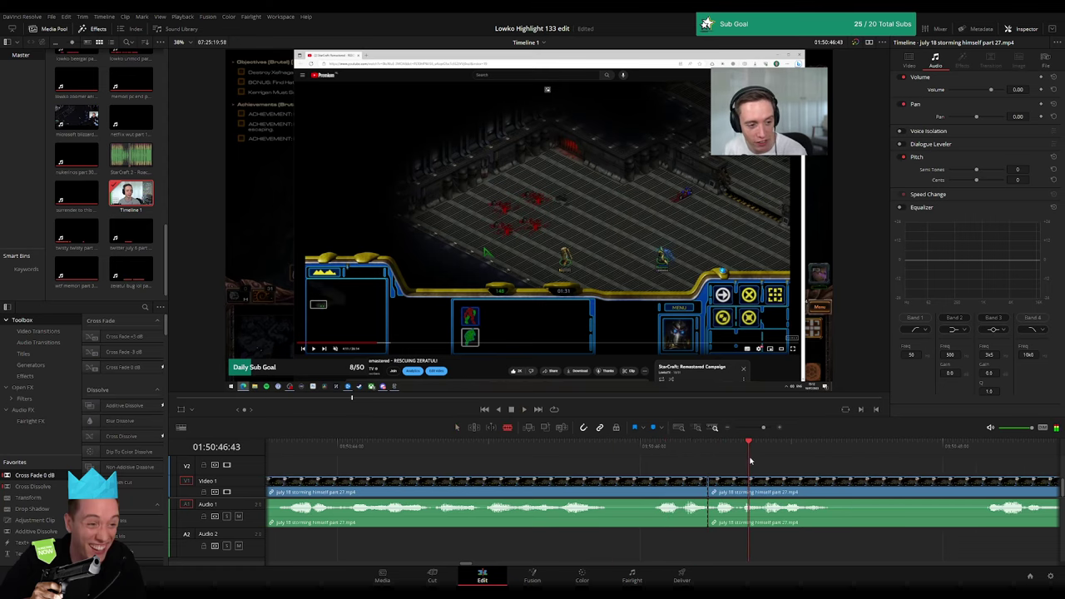
pyautogui.moveTo(750, 460); pyautogui.dragTo(760, 457)
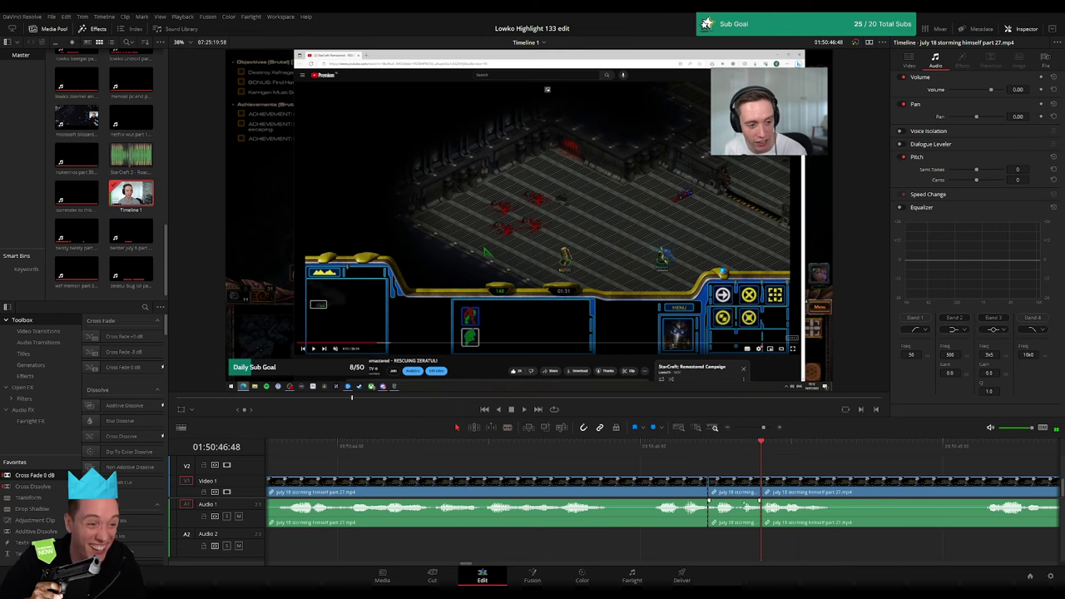
pyautogui.moveTo(131, 156)
pyautogui.mouseDown()
pyautogui.moveTo(700, 558)
pyautogui.moveTo(753, 557)
pyautogui.mouseUp()
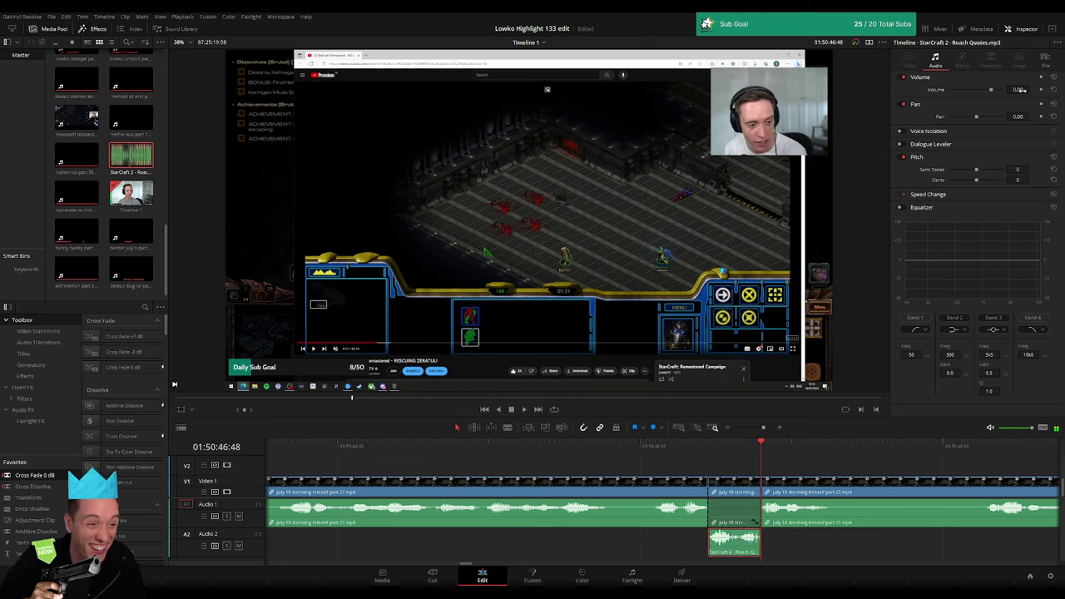
pyautogui.click(879, 555)
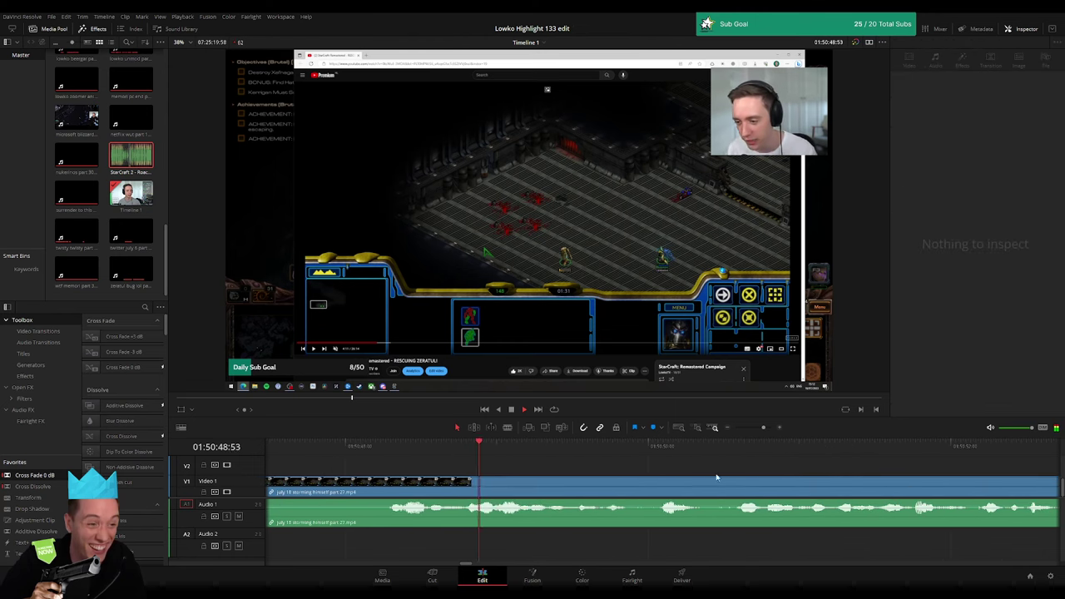
# - Blade around two dull stretches of the July 18 gameplay and ripple-delete them
pyautogui.moveTo(764, 434); pyautogui.dragTo(756, 431)
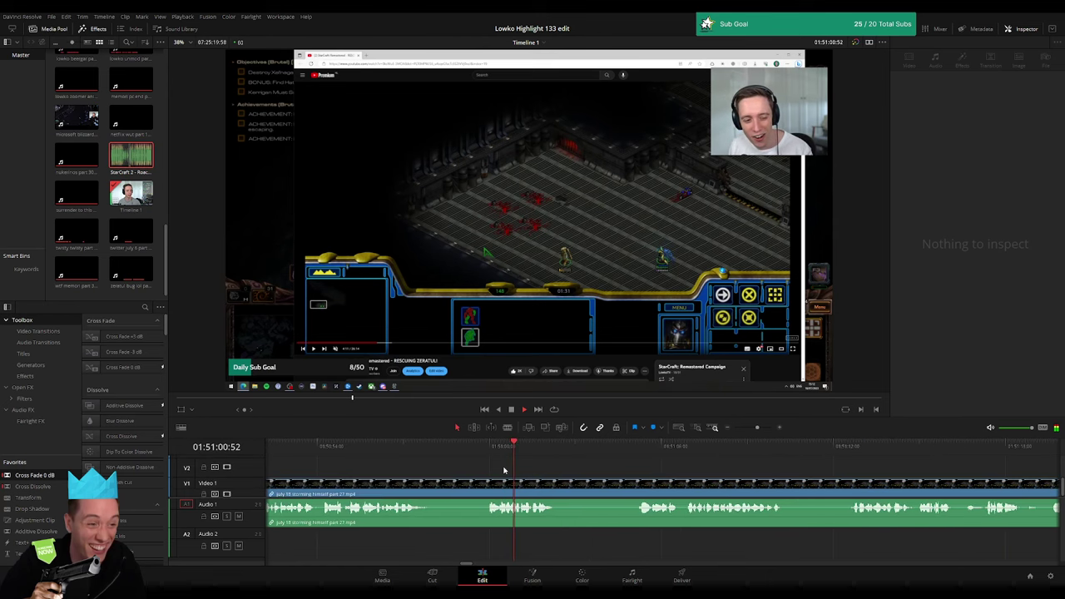
pyautogui.click(433, 453)
pyautogui.hotkey('ctrl', 'b')
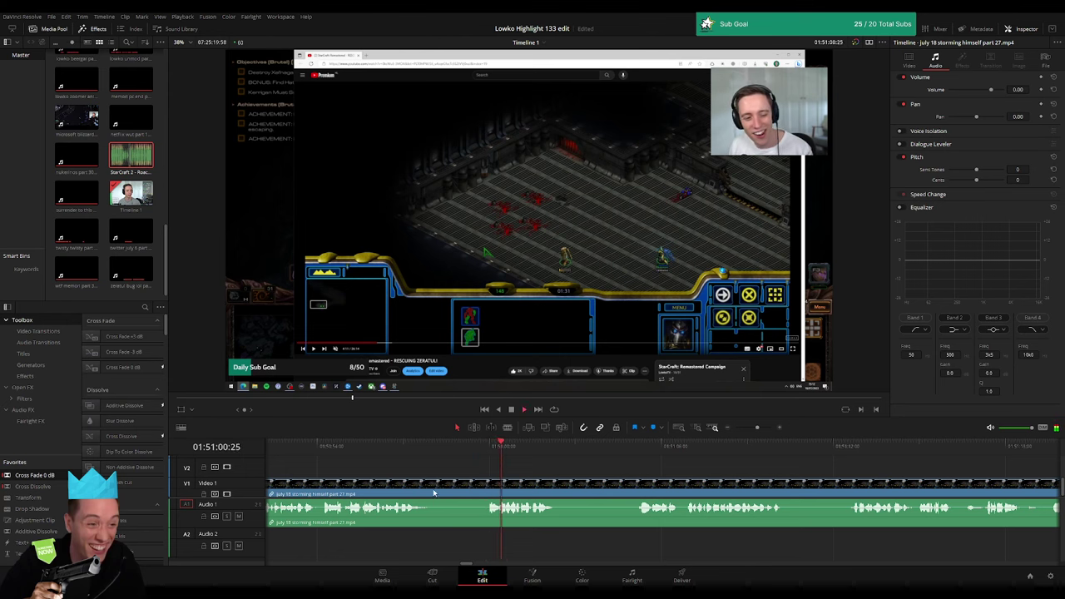
pyautogui.click(487, 484)
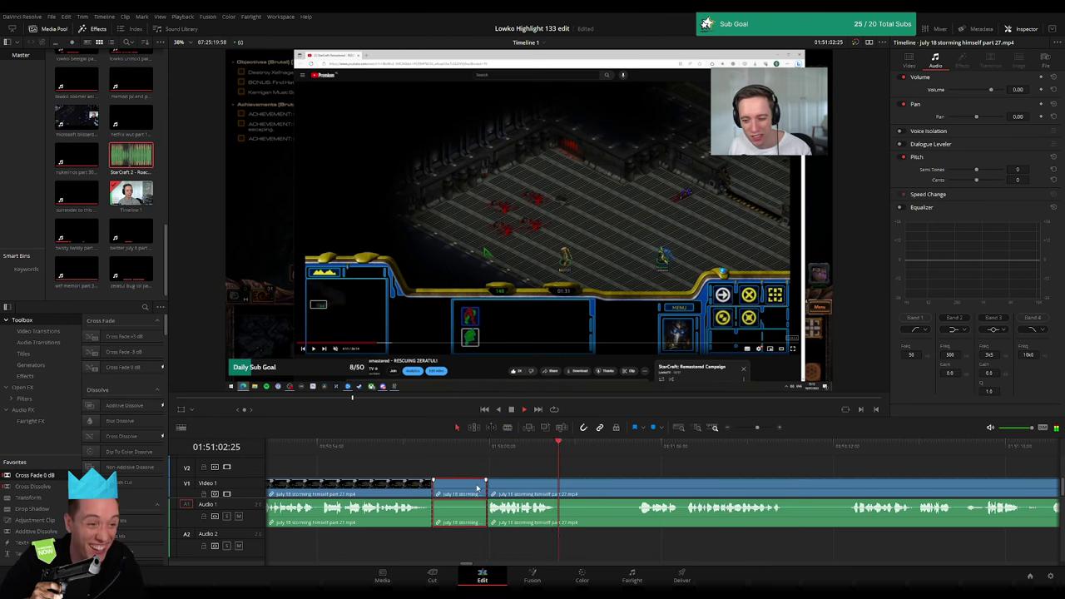
pyautogui.press('Delete')
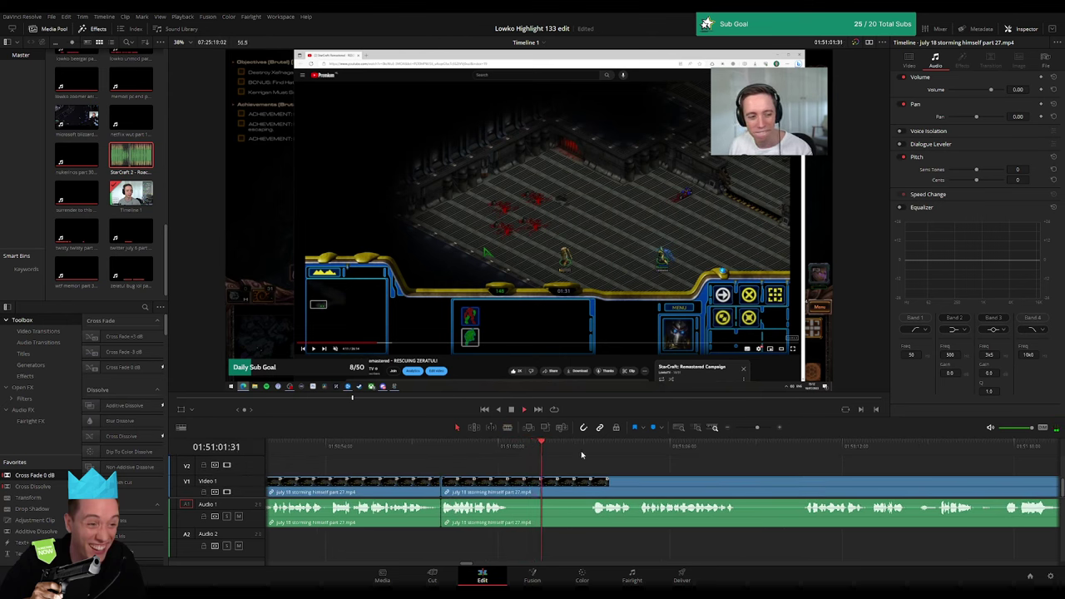
pyautogui.press('b')
pyautogui.click(512, 485)
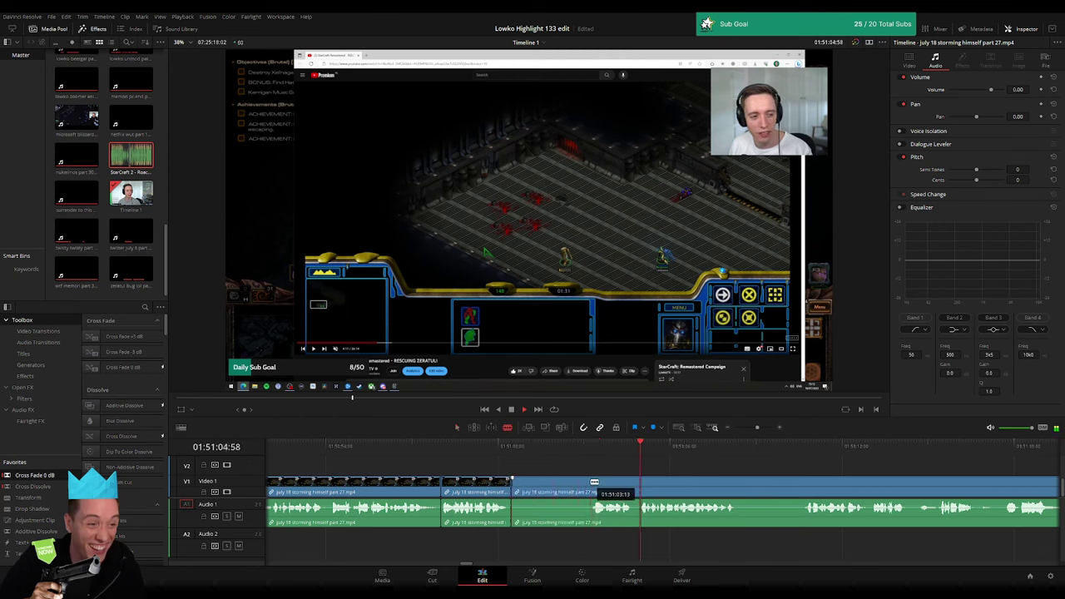
pyautogui.click(588, 485)
pyautogui.click(570, 490)
pyautogui.press('Delete')
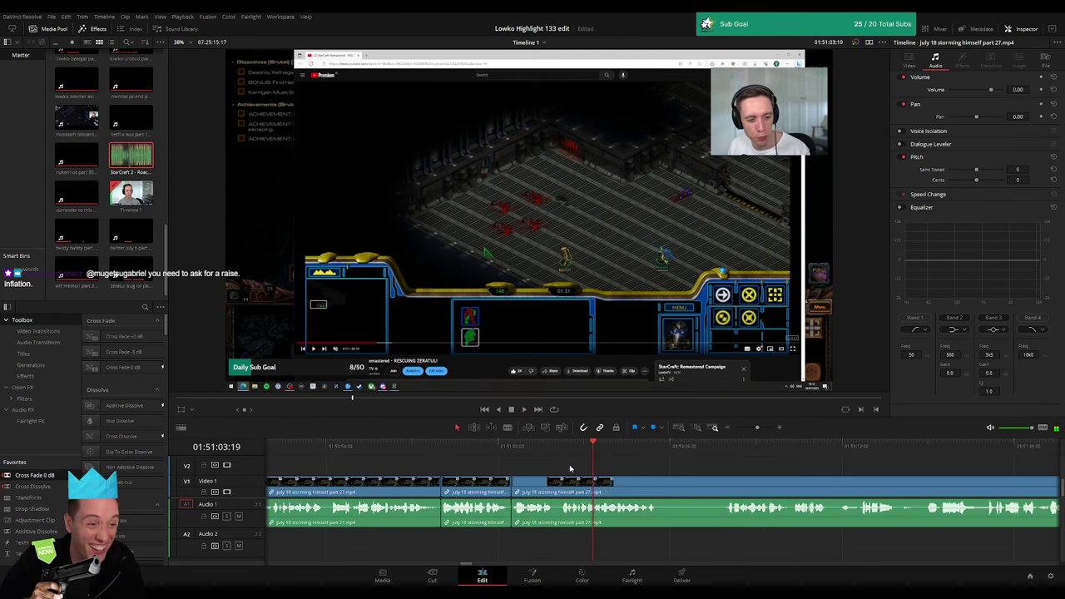
# - Reapply the trim, undo and redo it, and play back to confirm the cut
pyautogui.click(525, 456)
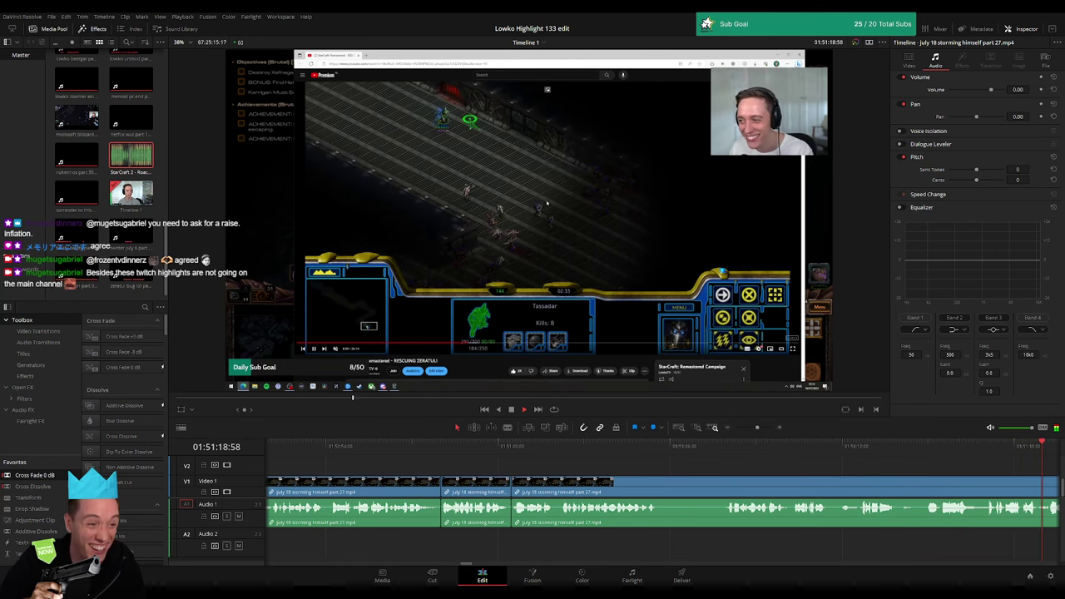
pyautogui.hotkey('ctrl', 'shift', '[')
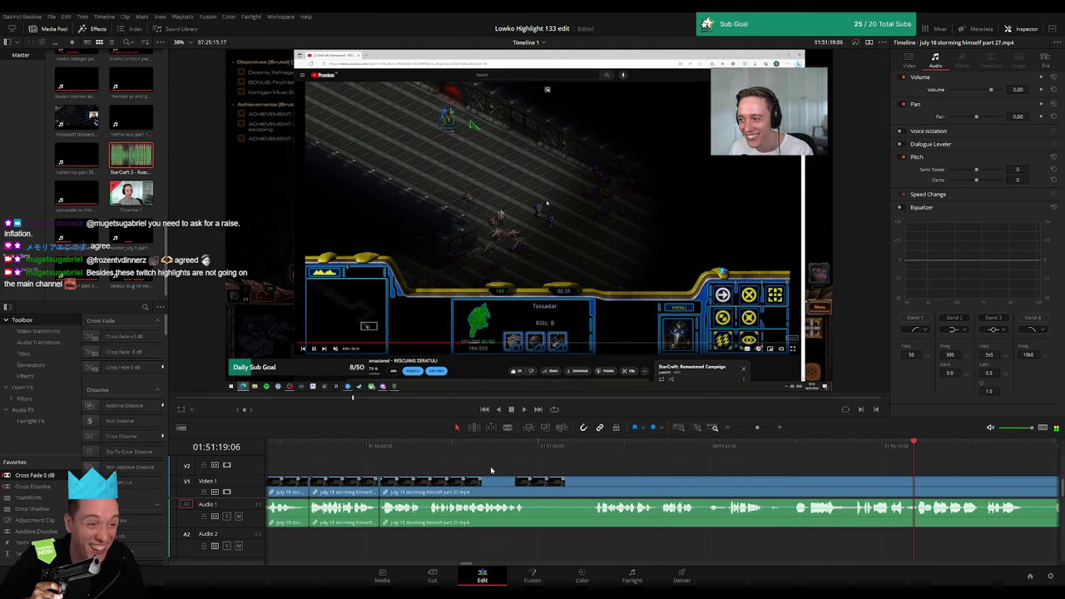
pyautogui.press('space')
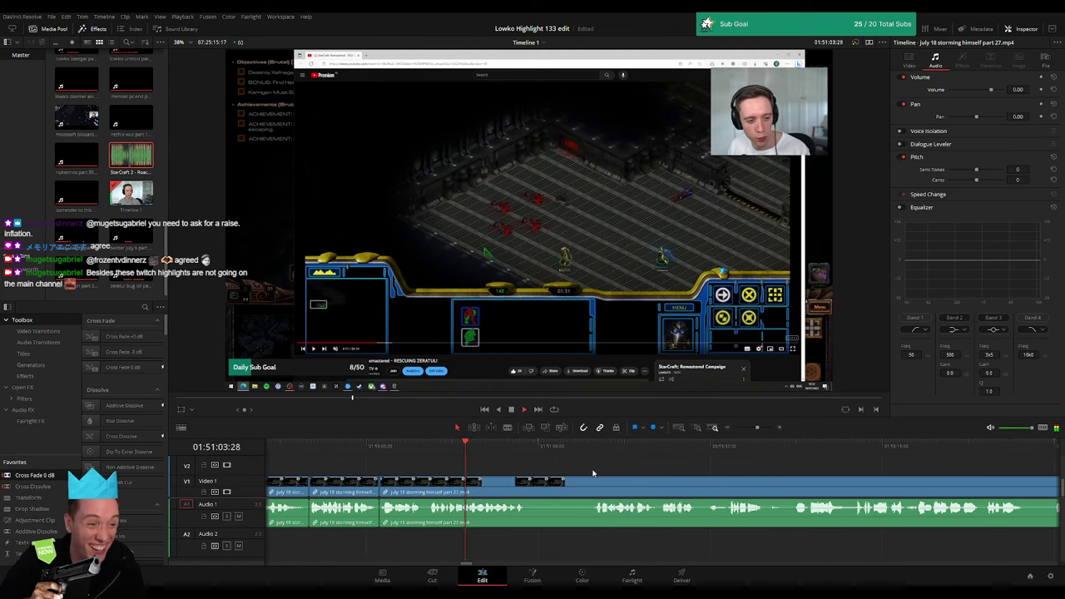
pyautogui.hotkey('ctrl', 'z')
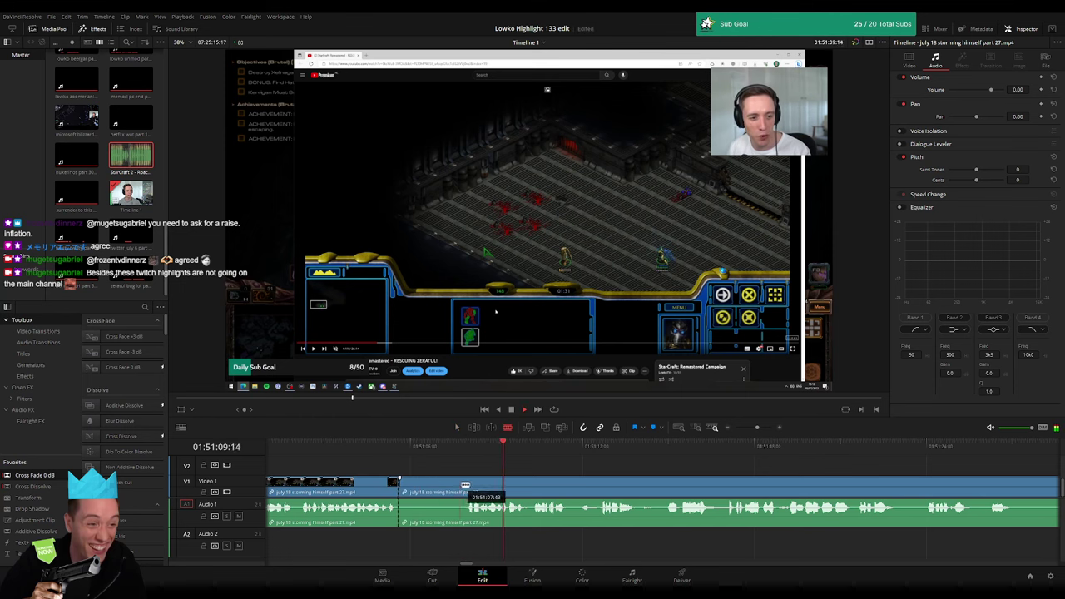
pyautogui.hotkey('ctrl', 'shift', 'z')
pyautogui.press('space')
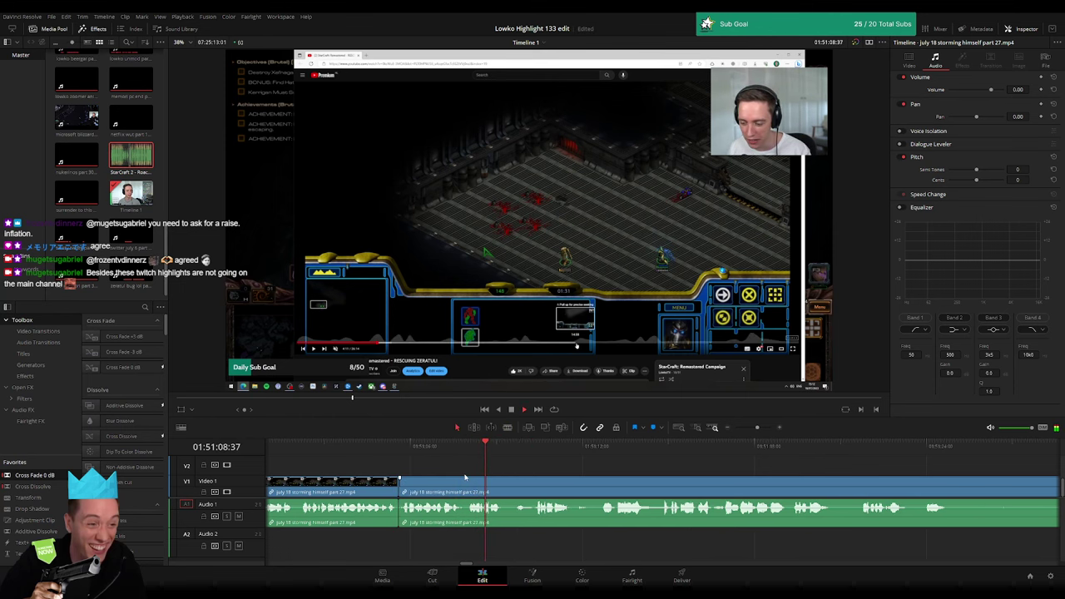
pyautogui.press('Up')
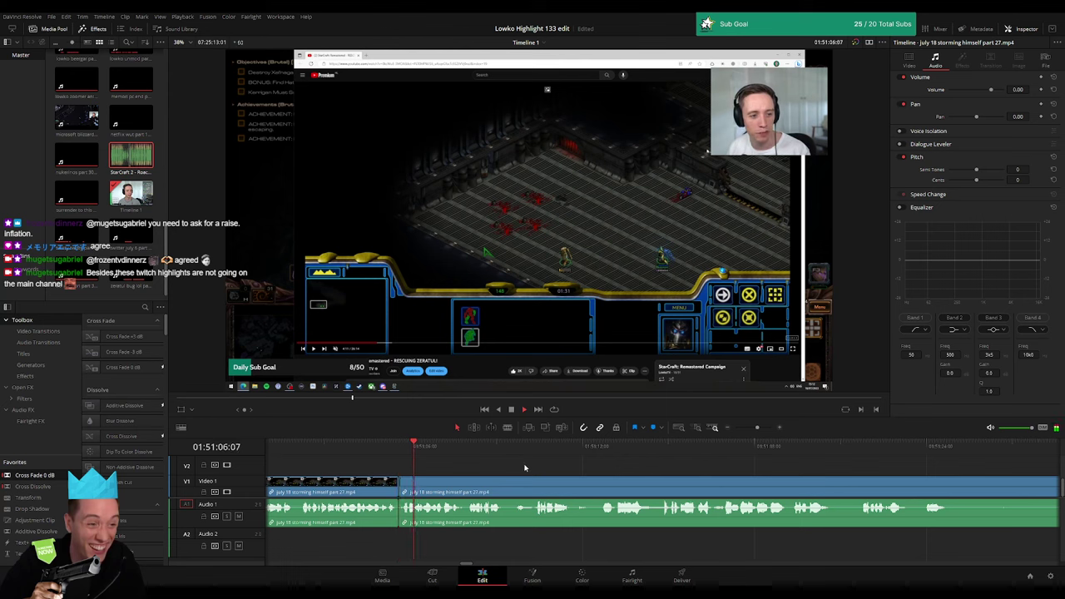
pyautogui.hscroll(3, 549, 469)
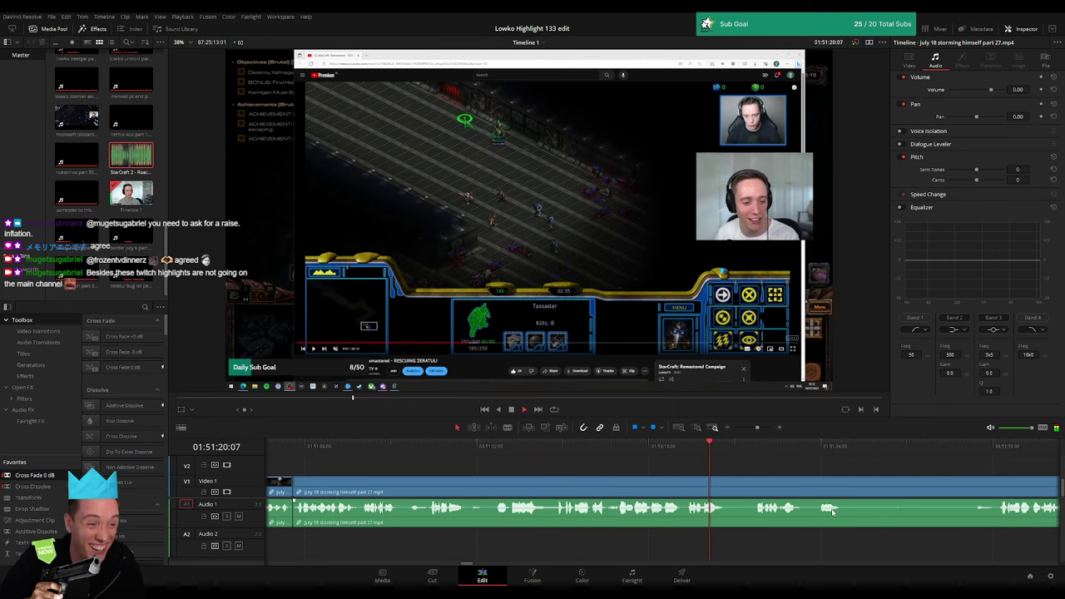
pyautogui.hscroll(2, 657, 471)
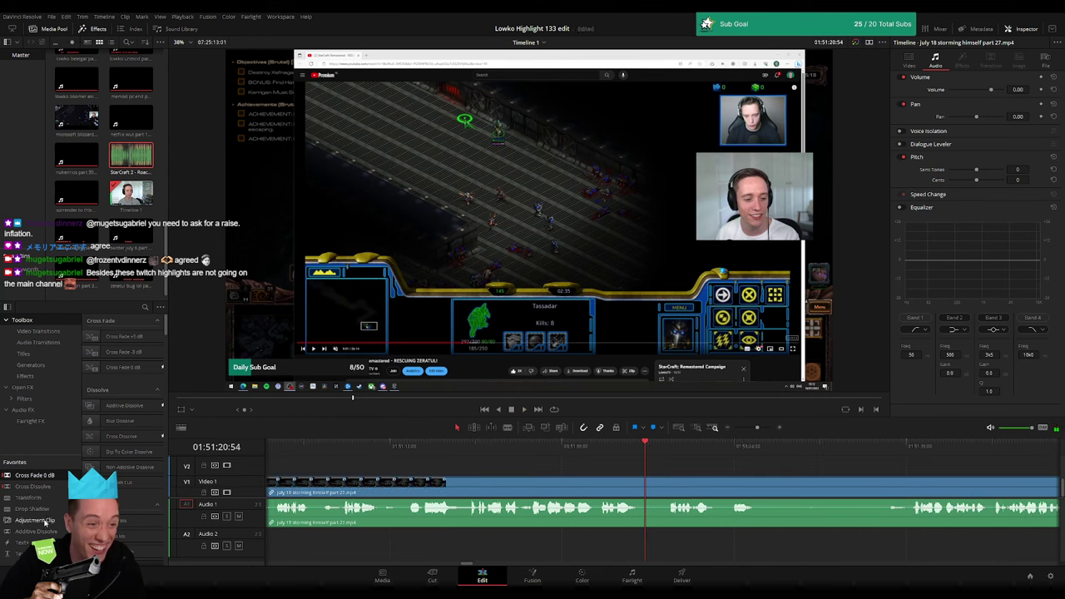
# - Drop an Adjustment Clip onto V2 above the gameplay and shorten its end
pyautogui.moveTo(45, 522); pyautogui.dragTo(657, 468)
pyautogui.click(617, 449)
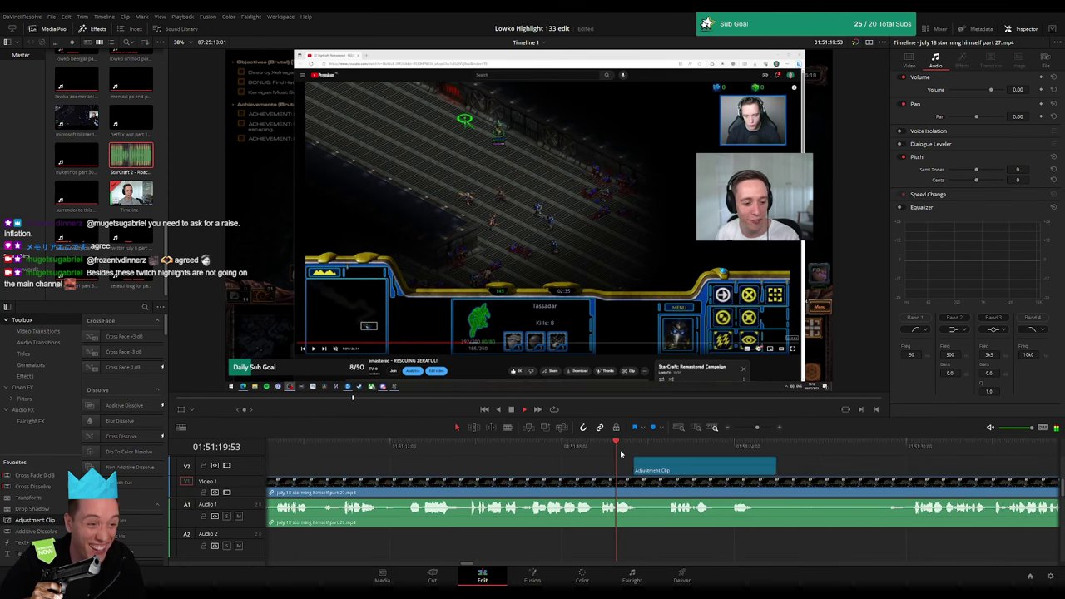
pyautogui.click(666, 470)
pyautogui.moveTo(775, 472); pyautogui.dragTo(667, 475)
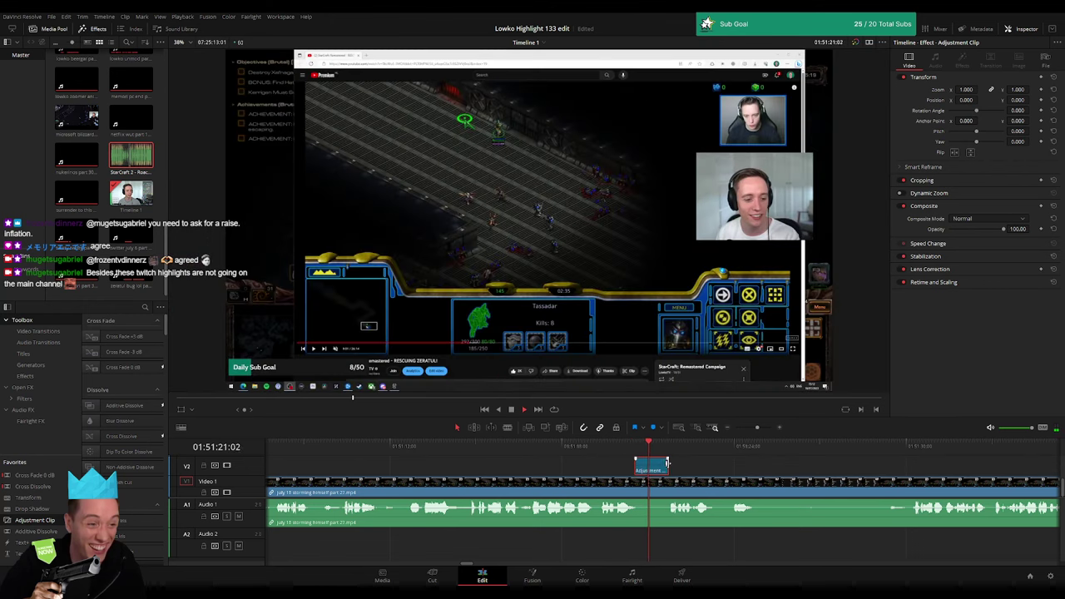
# - Zoom the adjustment clip 2.360 onto the facecam, extend it several seconds, and preview
pyautogui.moveTo(964, 90)
pyautogui.mouseDown()
pyautogui.moveTo(975, 99)
pyautogui.moveTo(957, 100)
pyautogui.moveTo(1016, 109)
pyautogui.moveTo(978, 100)
pyautogui.mouseUp()
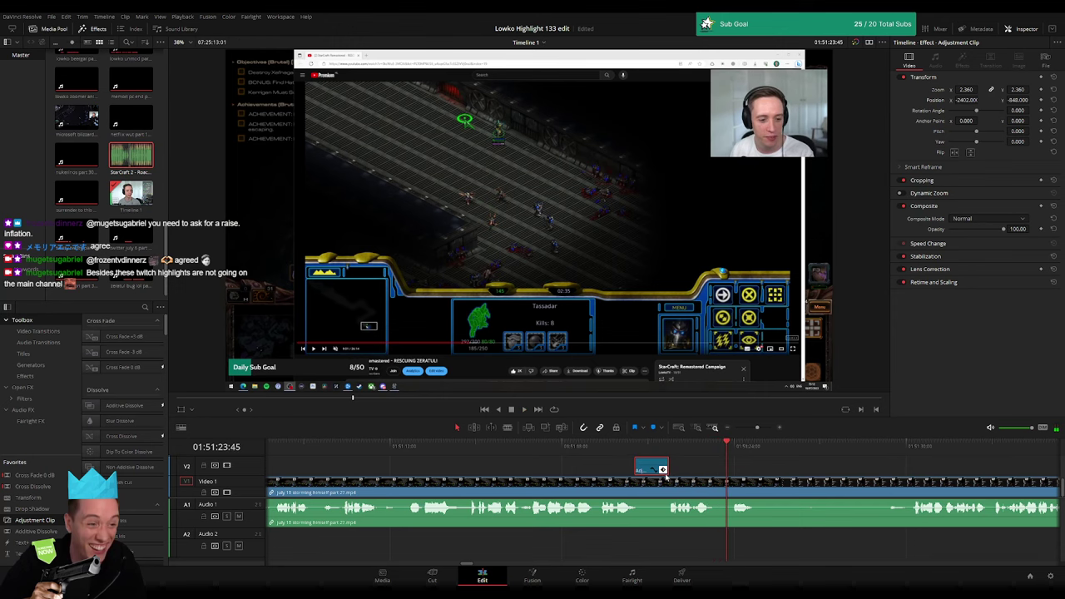
pyautogui.moveTo(667, 468); pyautogui.dragTo(726, 467)
pyautogui.click(613, 449)
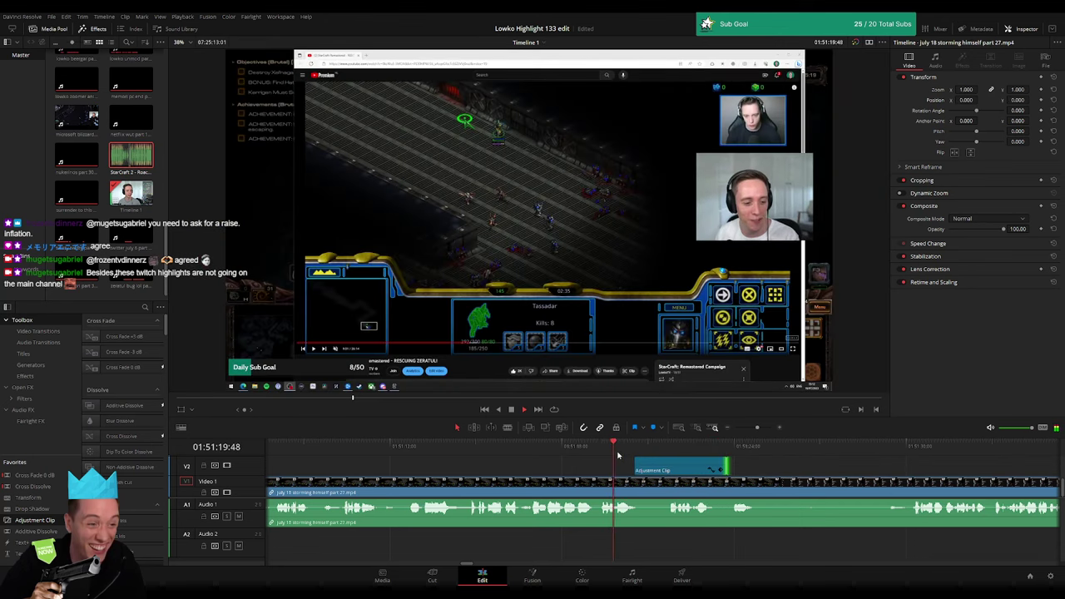
pyautogui.moveTo(628, 468); pyautogui.dragTo(625, 468)
pyautogui.press('space')
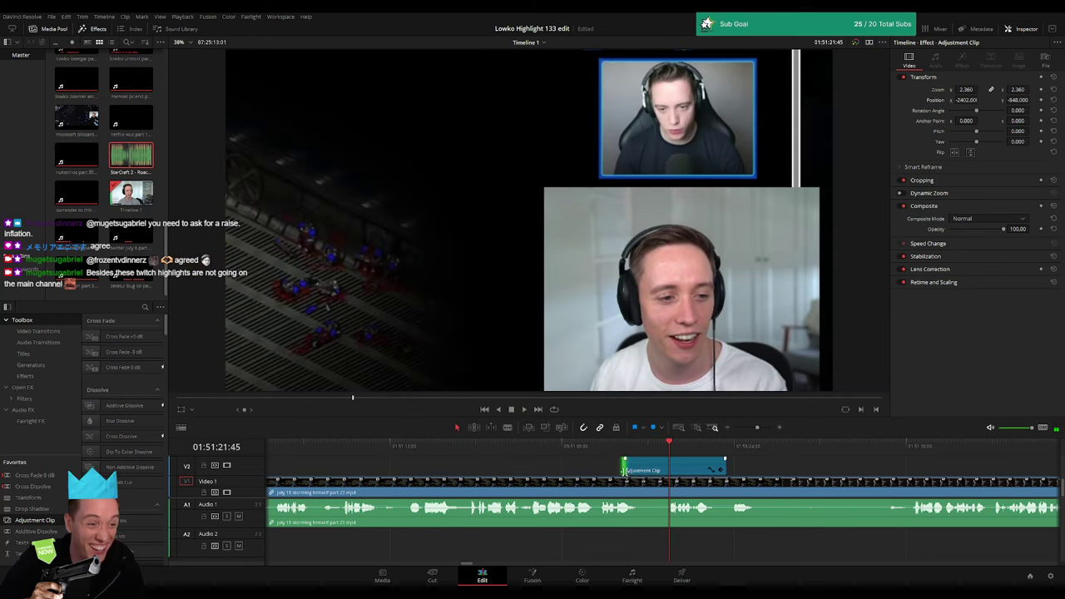
pyautogui.scroll(-2, 610, 473)
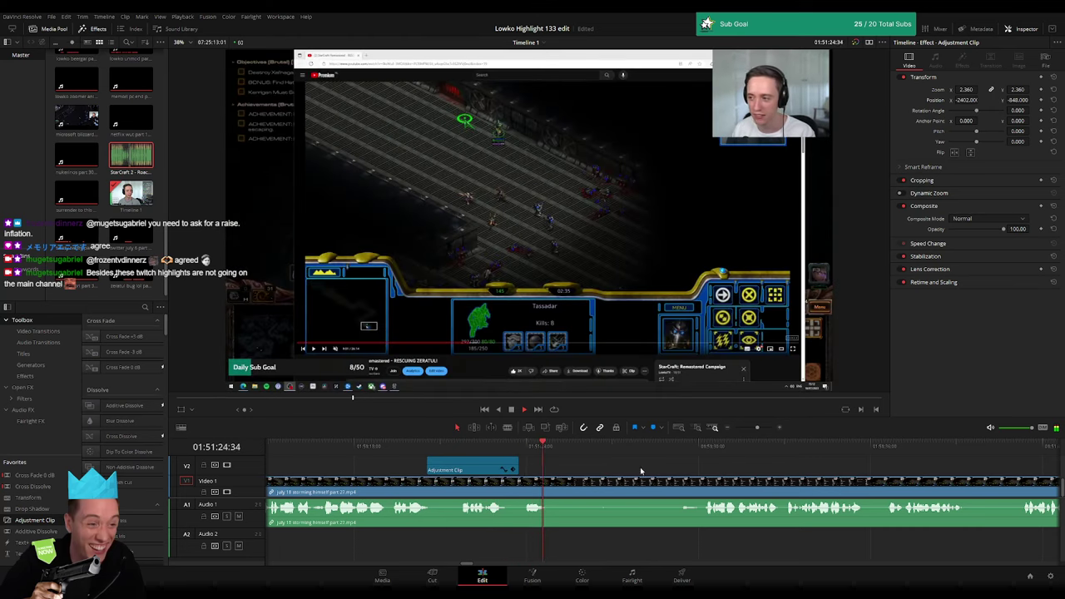
# - Split the gameplay at the next unwanted part and ripple-delete it
pyautogui.click(629, 448)
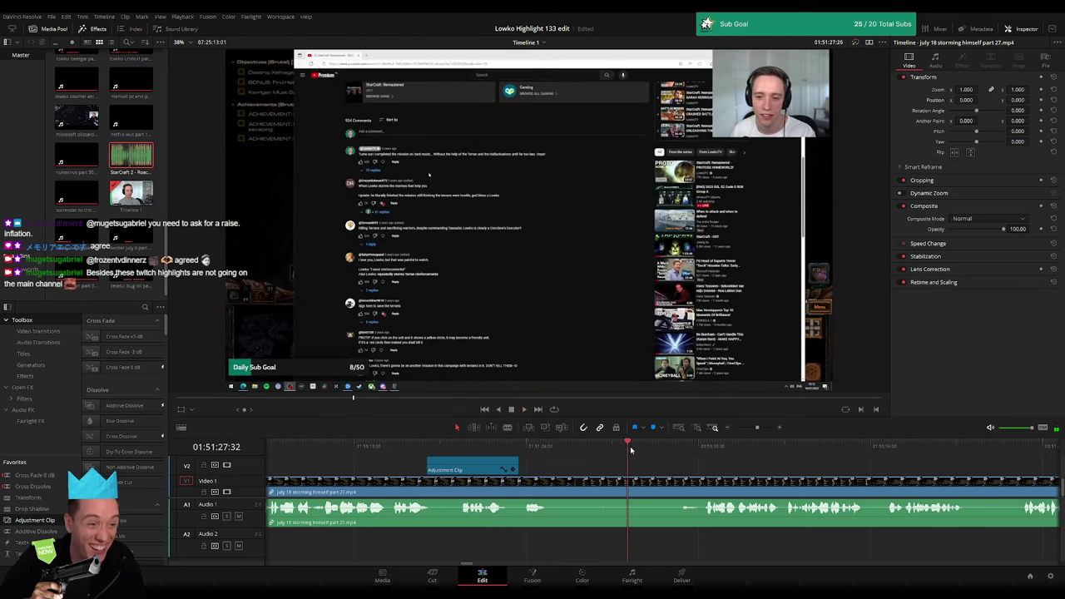
pyautogui.click(550, 482)
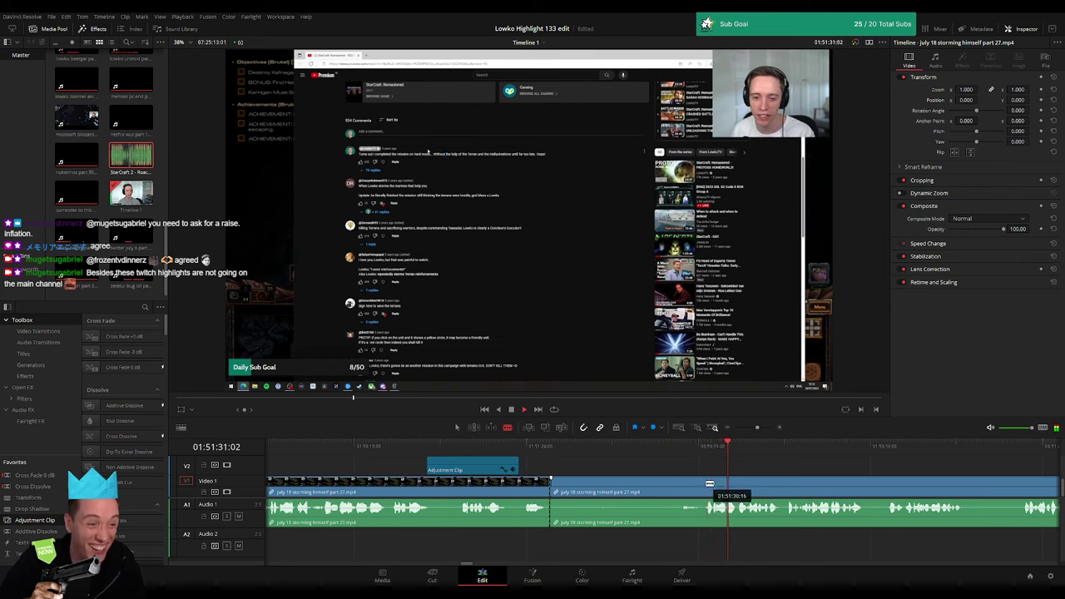
pyautogui.press('BackSpace')
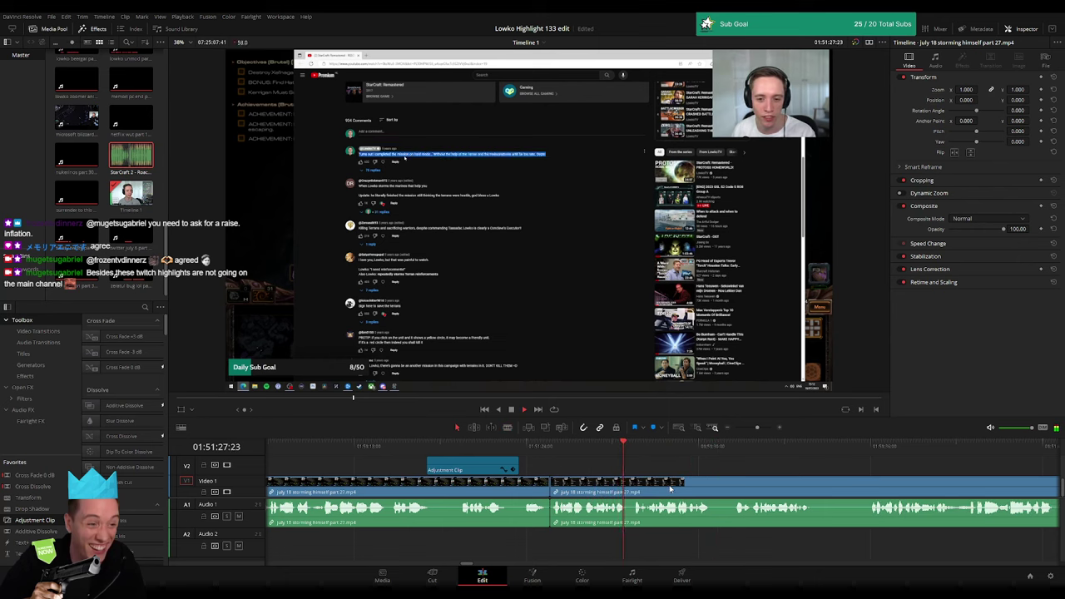
pyautogui.hscroll(3, 540, 486)
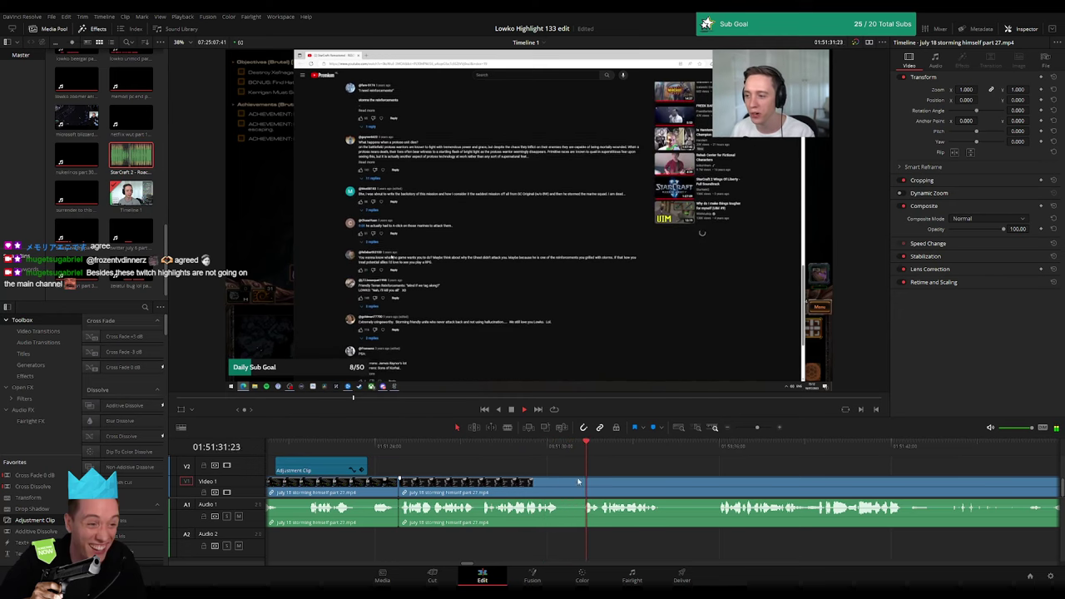
pyautogui.hscroll(2, 574, 478)
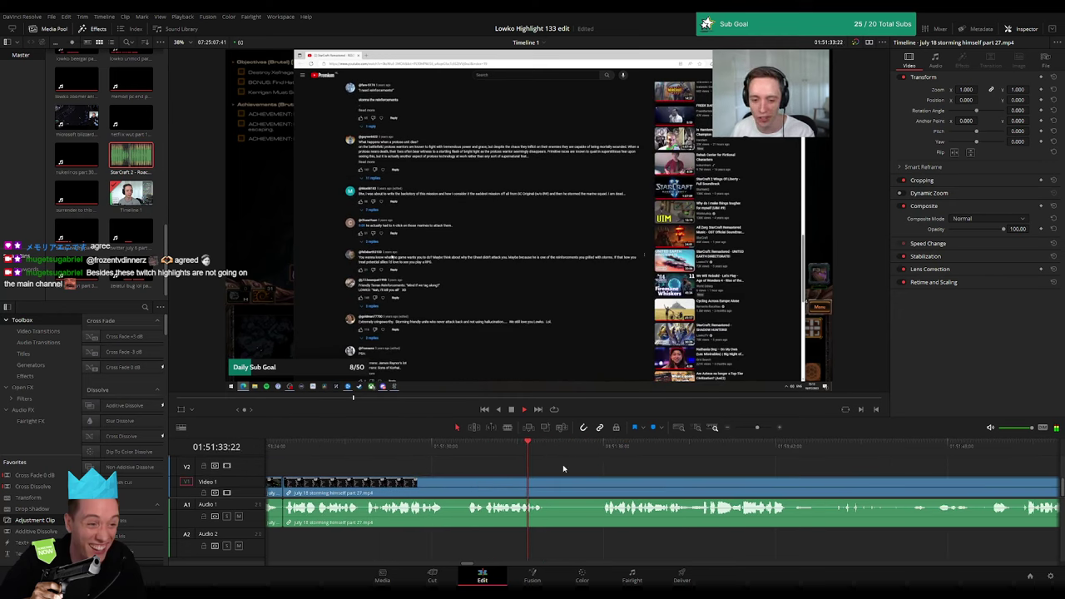
# - Blade both ends of another dull stretch, ripple-delete it, and replay the section
pyautogui.press('b')
pyautogui.click(546, 486)
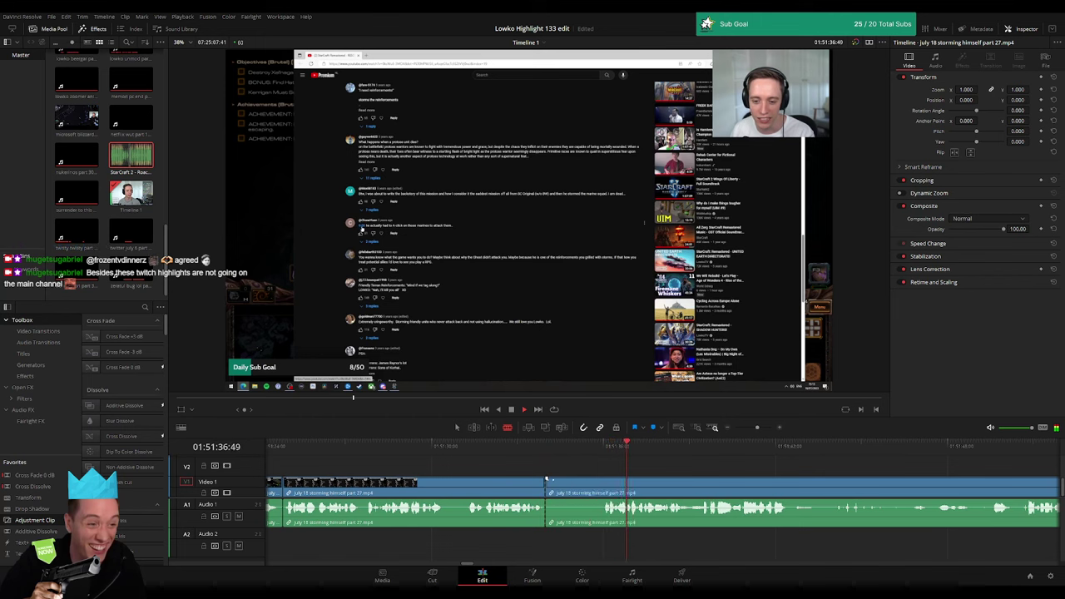
pyautogui.click(601, 486)
pyautogui.press('a')
pyautogui.press('Delete')
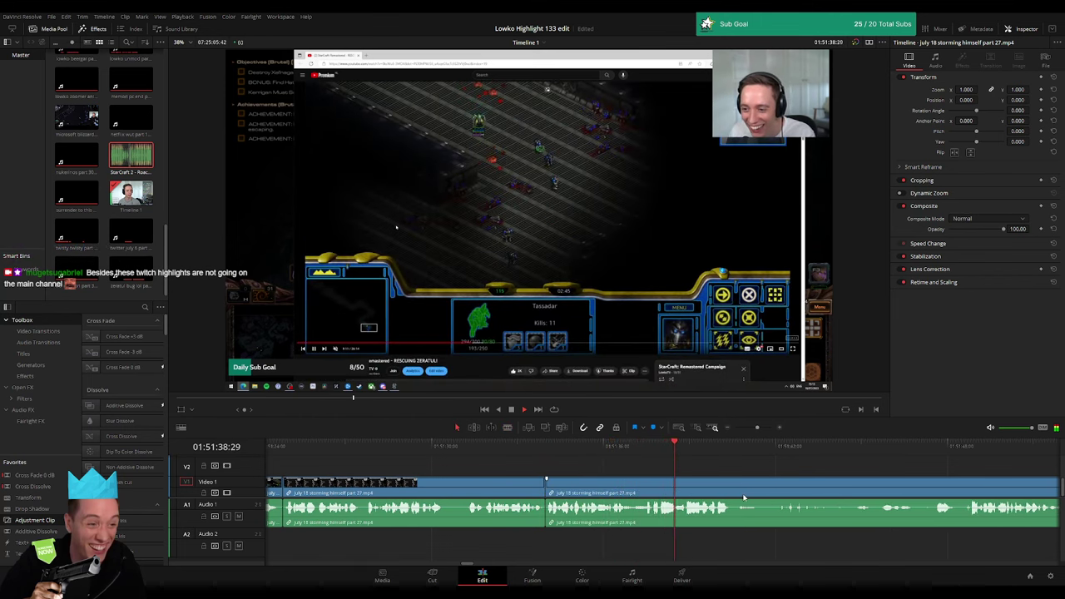
pyautogui.hscroll(3, 632, 490)
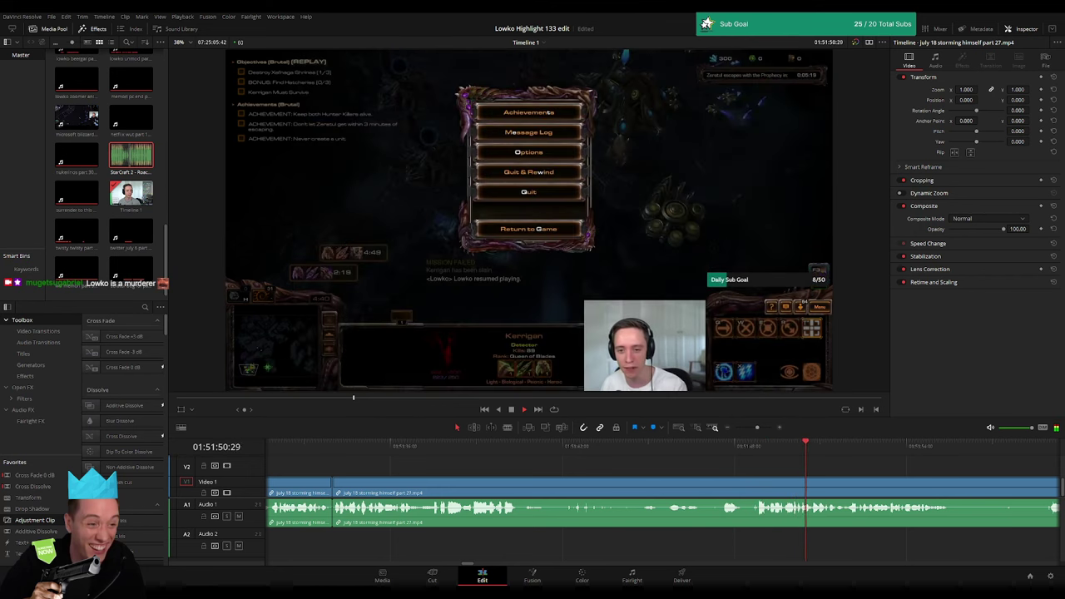
pyautogui.click(336, 448)
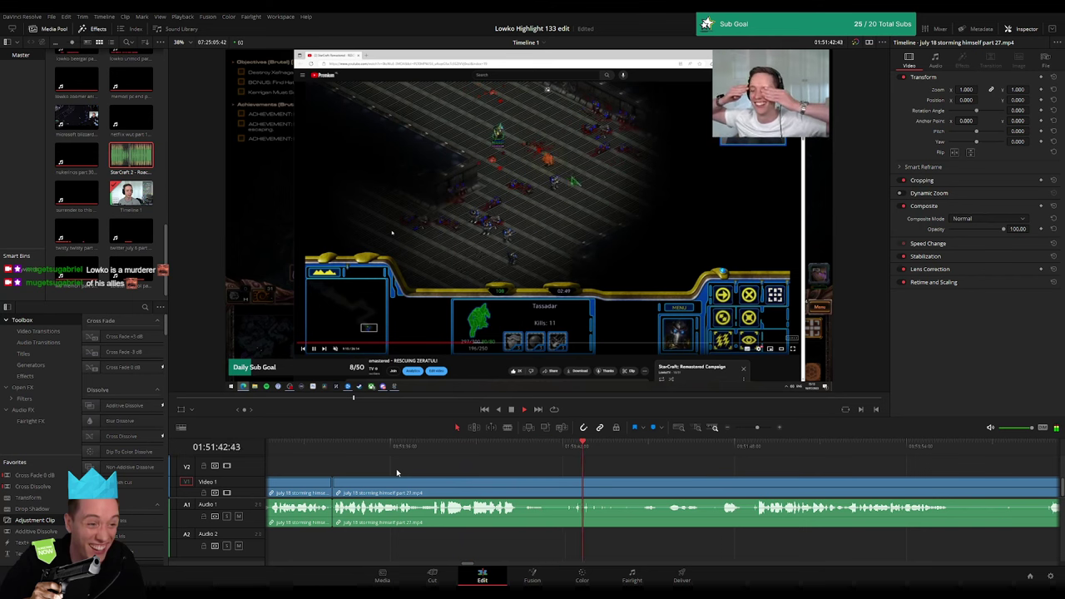
# - Blade the part 27 clip around a long unwanted stretch and ripple-delete it
pyautogui.hscroll(3, 499, 455)
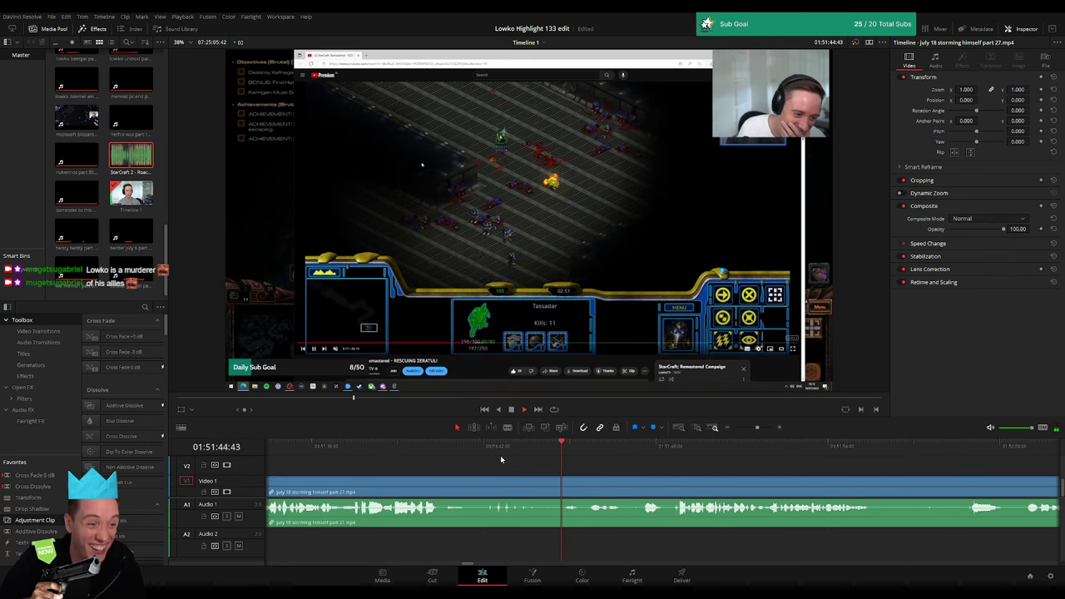
pyautogui.moveTo(480, 447); pyautogui.dragTo(498, 450)
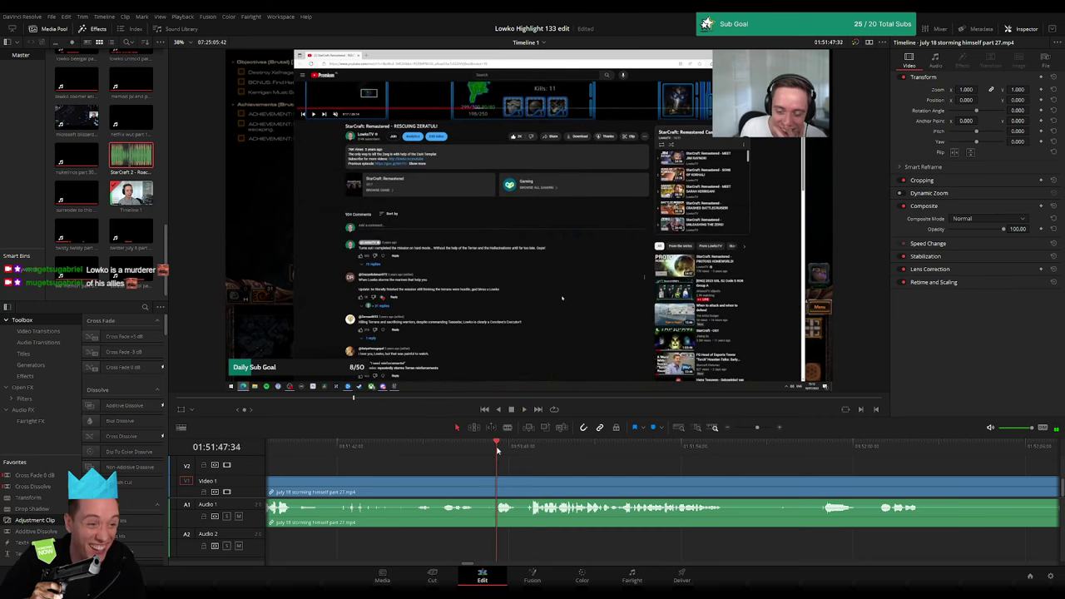
pyautogui.press('b')
pyautogui.click(522, 491)
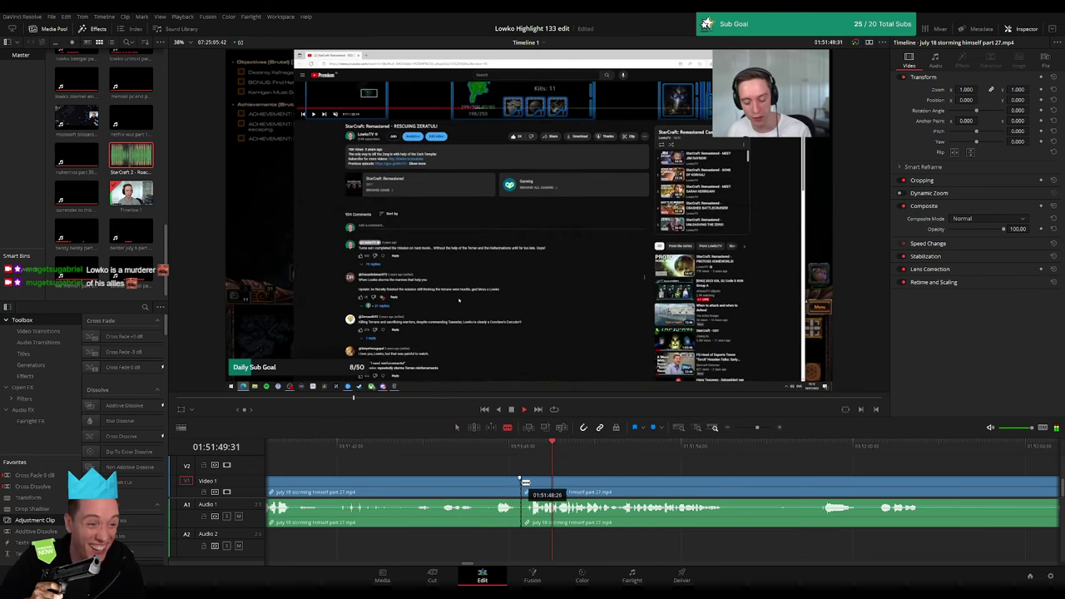
pyautogui.press('a')
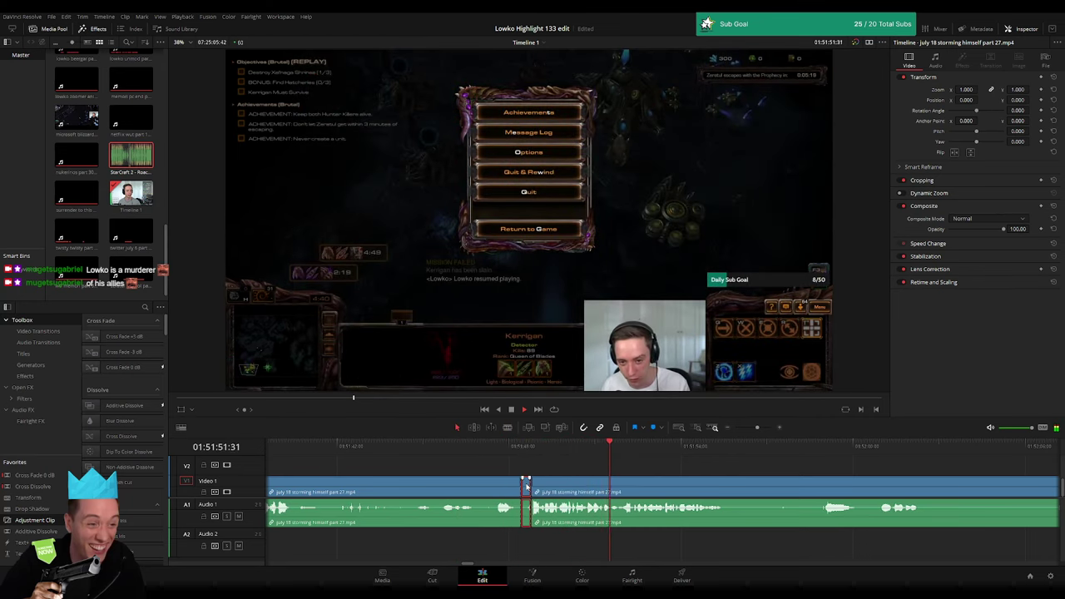
pyautogui.hscroll(2, 507, 474)
pyautogui.hscroll(3, 495, 467)
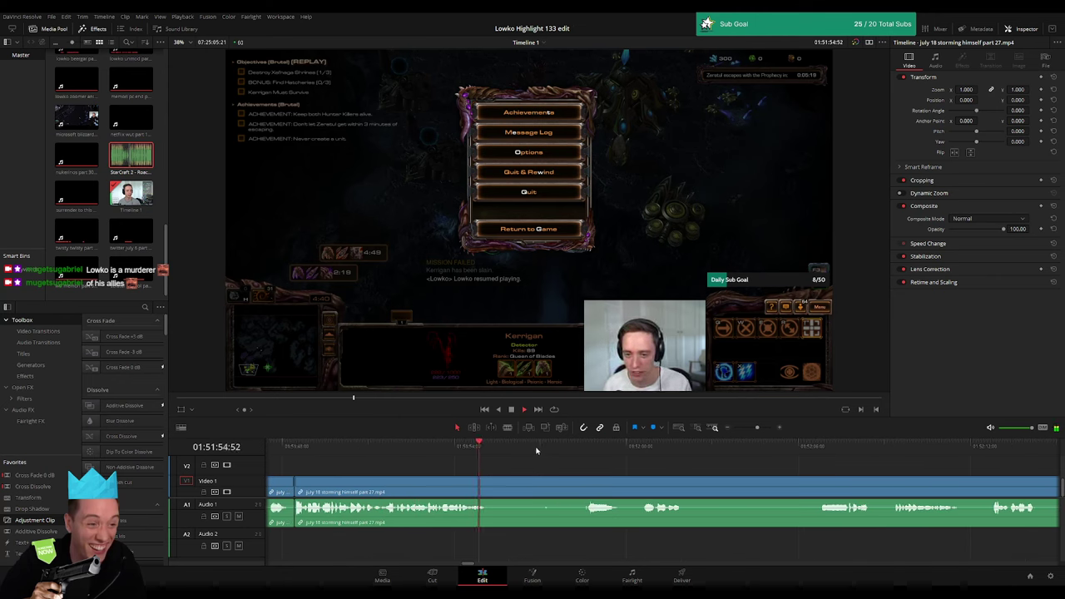
pyautogui.click(493, 481)
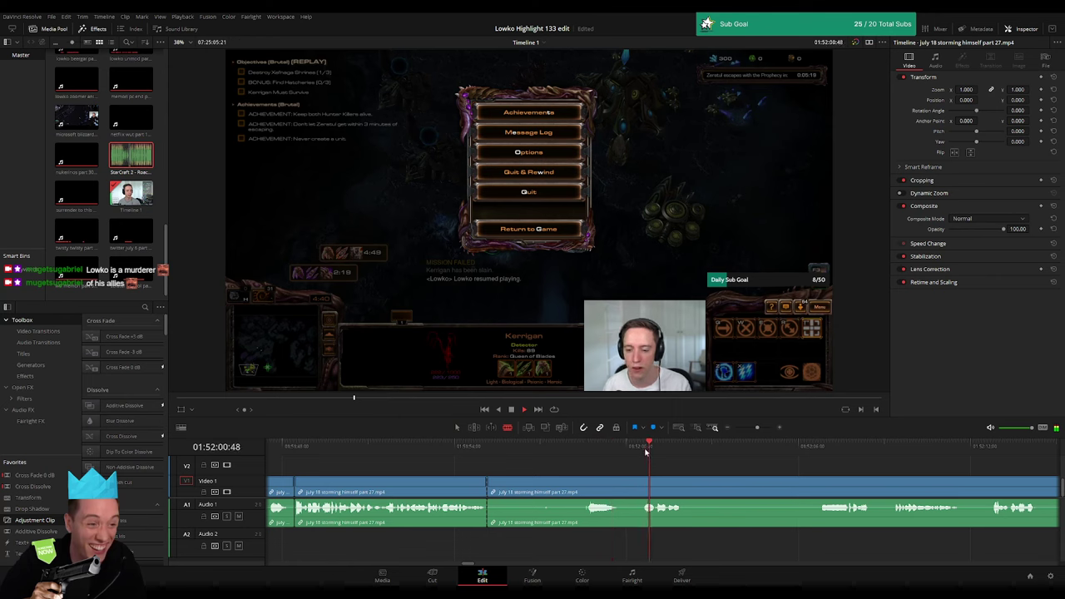
pyautogui.hscroll(3, 658, 449)
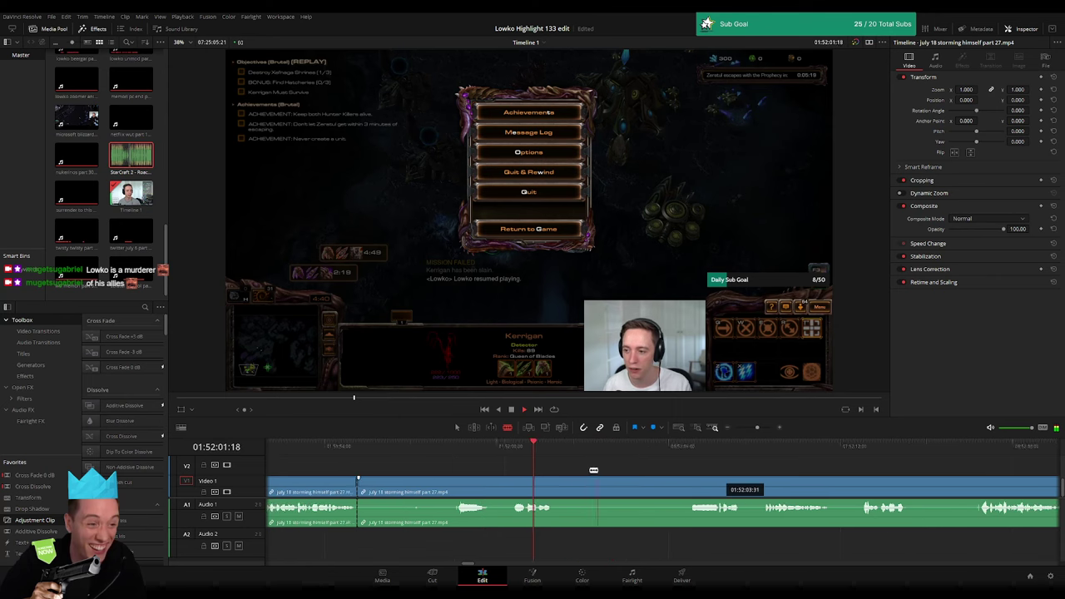
pyautogui.click(708, 481)
pyautogui.press('a')
pyautogui.click(651, 484)
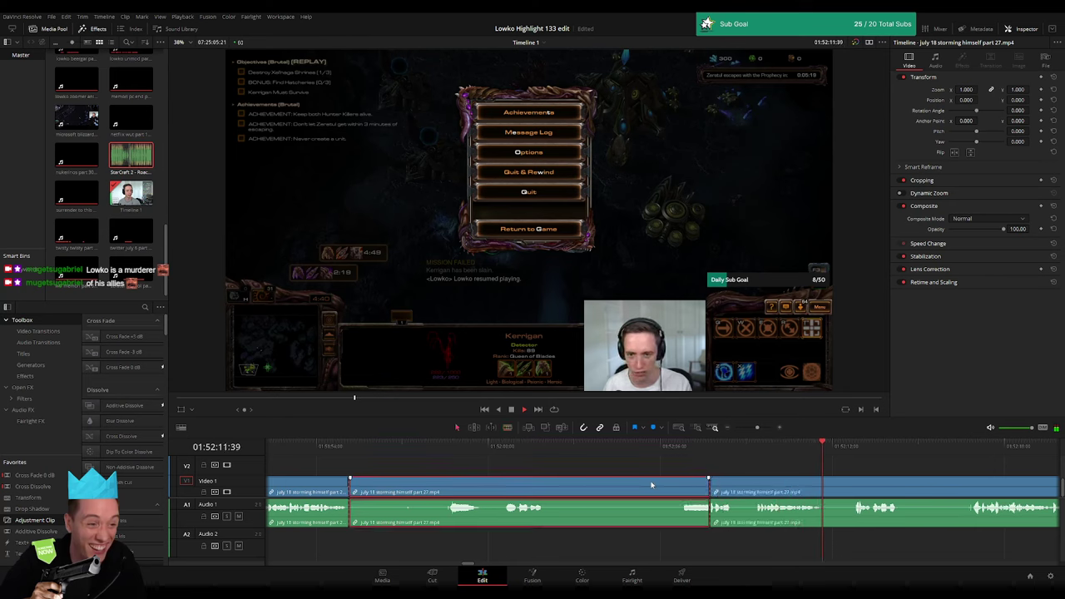
pyautogui.press('Delete')
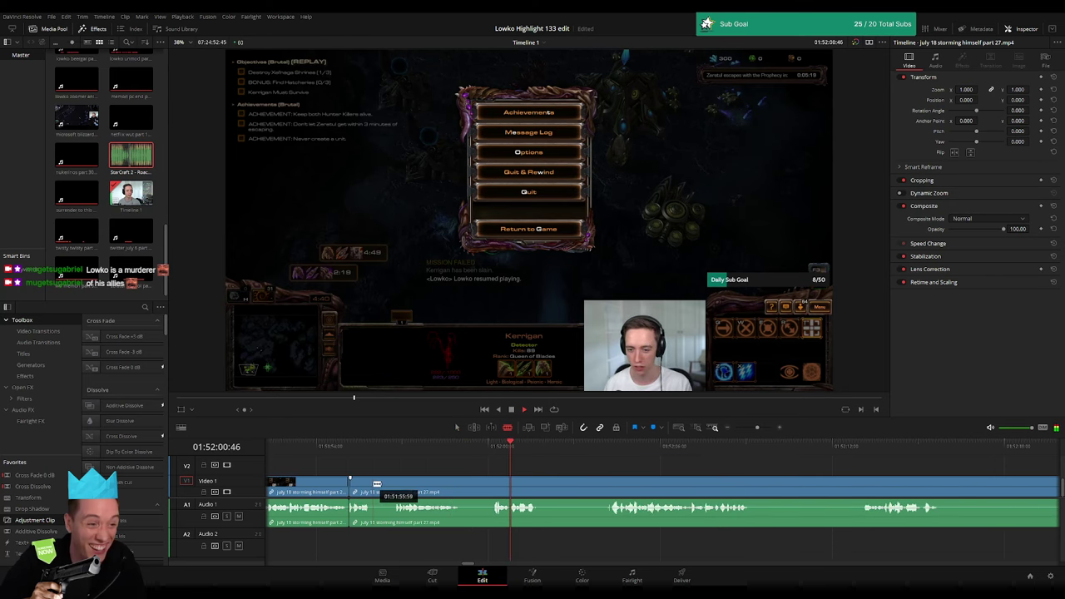
# - Trim clip edges past dead footage and delete the leftover short pieces and gaps
pyautogui.moveTo(377, 483); pyautogui.dragTo(385, 489)
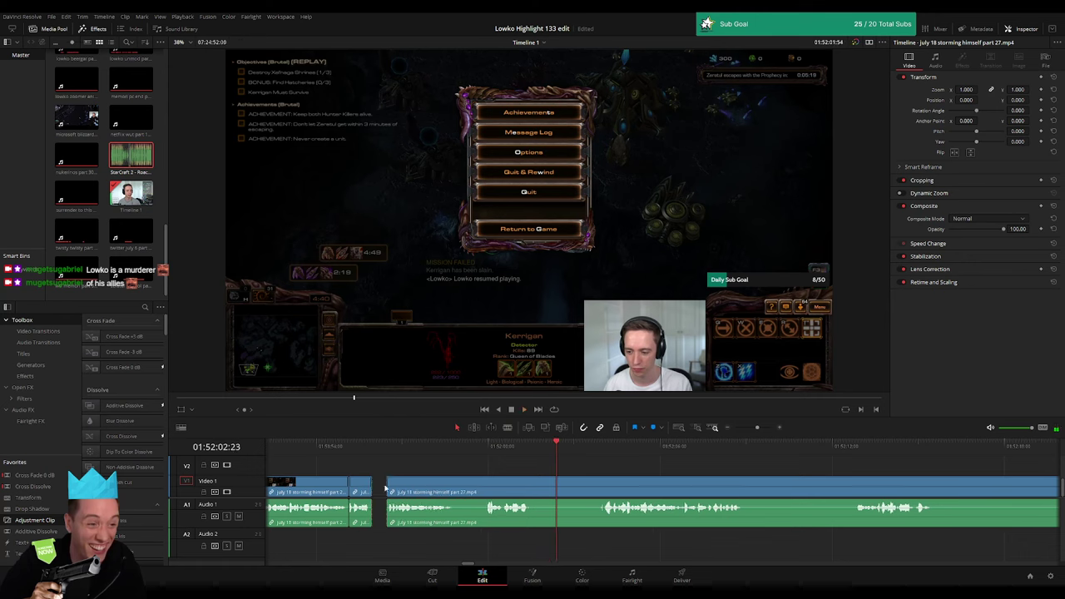
pyautogui.click(384, 488)
pyautogui.press('Delete')
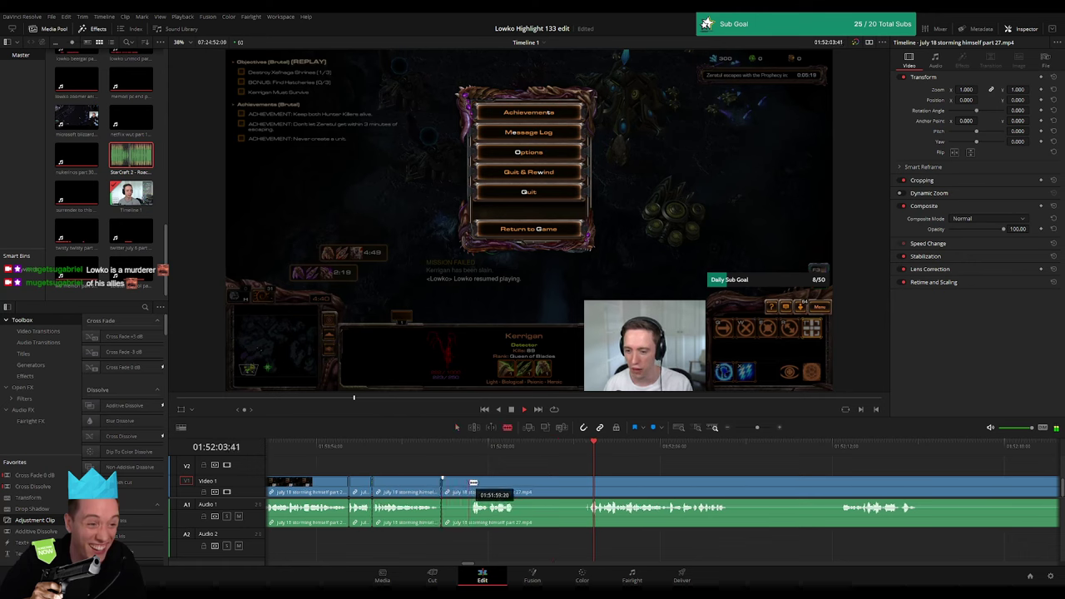
pyautogui.press('Delete')
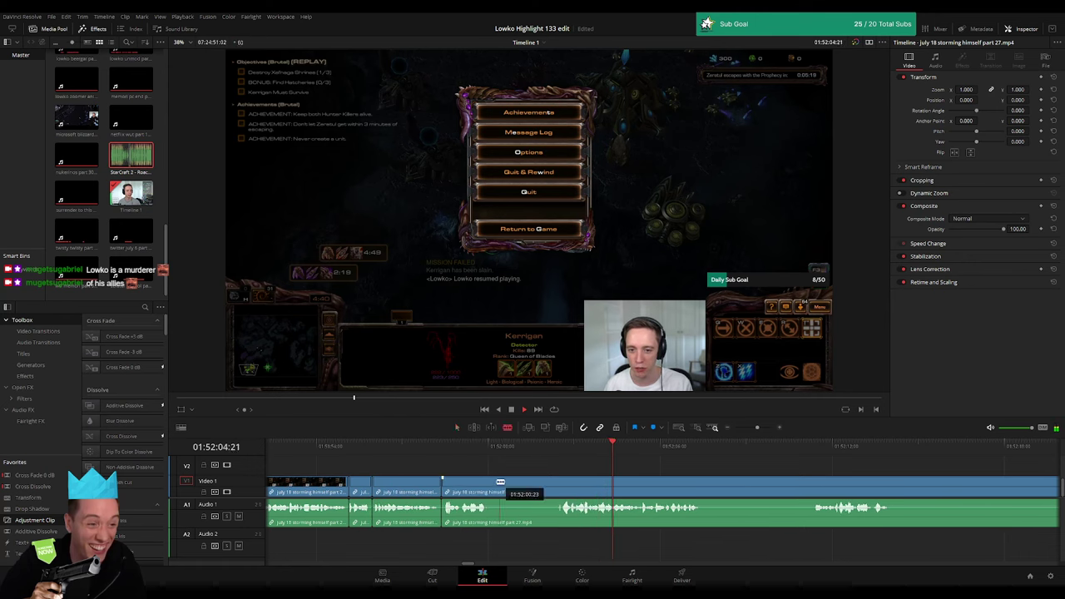
pyautogui.moveTo(500, 482); pyautogui.dragTo(552, 483)
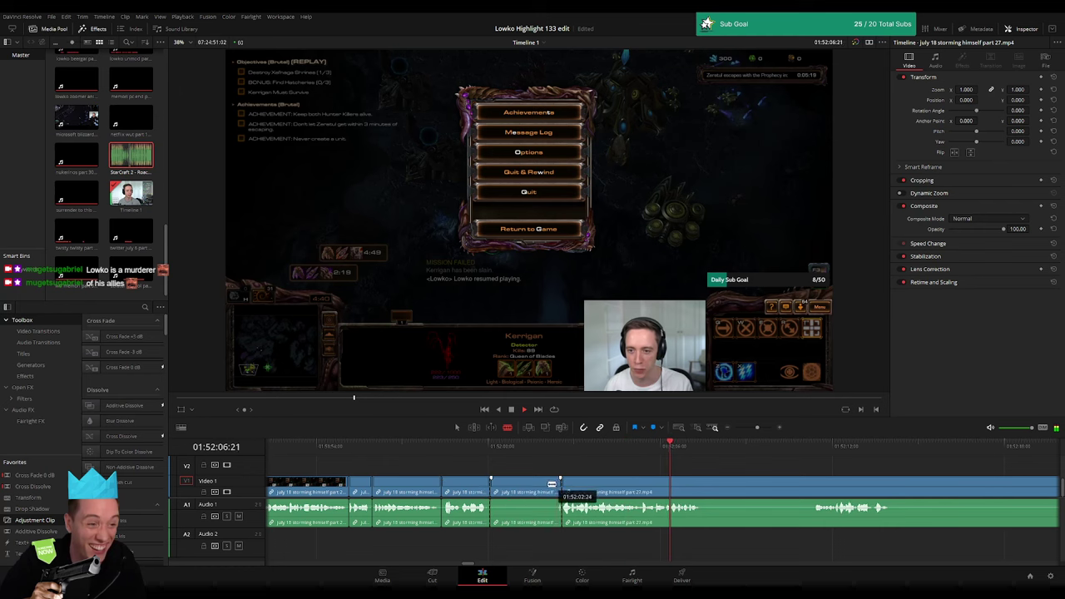
pyautogui.press('Delete')
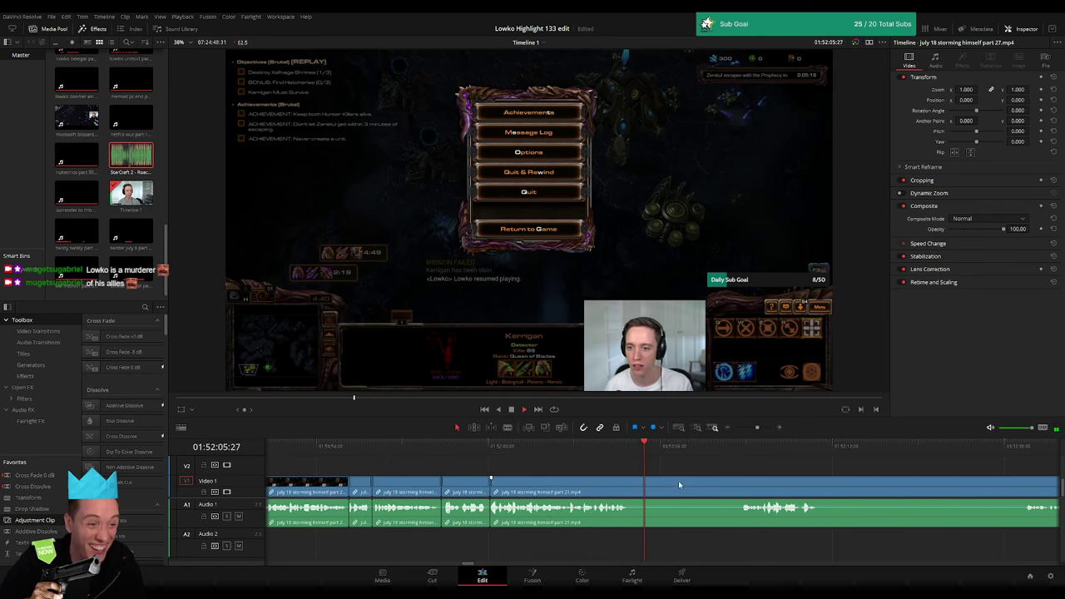
pyautogui.press('Delete')
# - Cut out two more dull sections, bringing the timeline to 07:24:34:18
pyautogui.press('b')
pyautogui.click(456, 491)
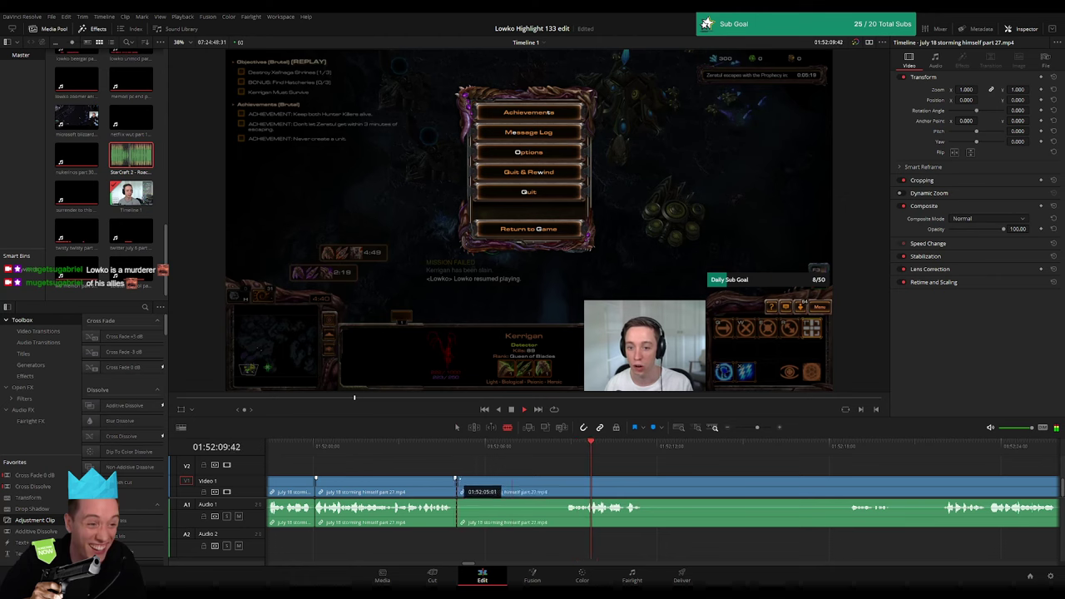
pyautogui.press('Delete')
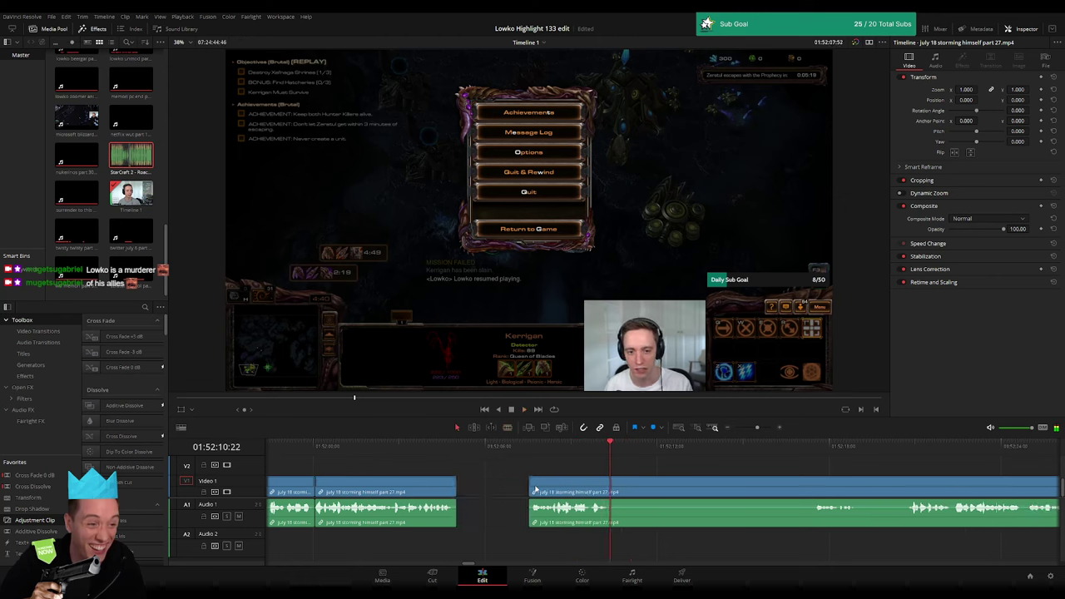
pyautogui.press('b')
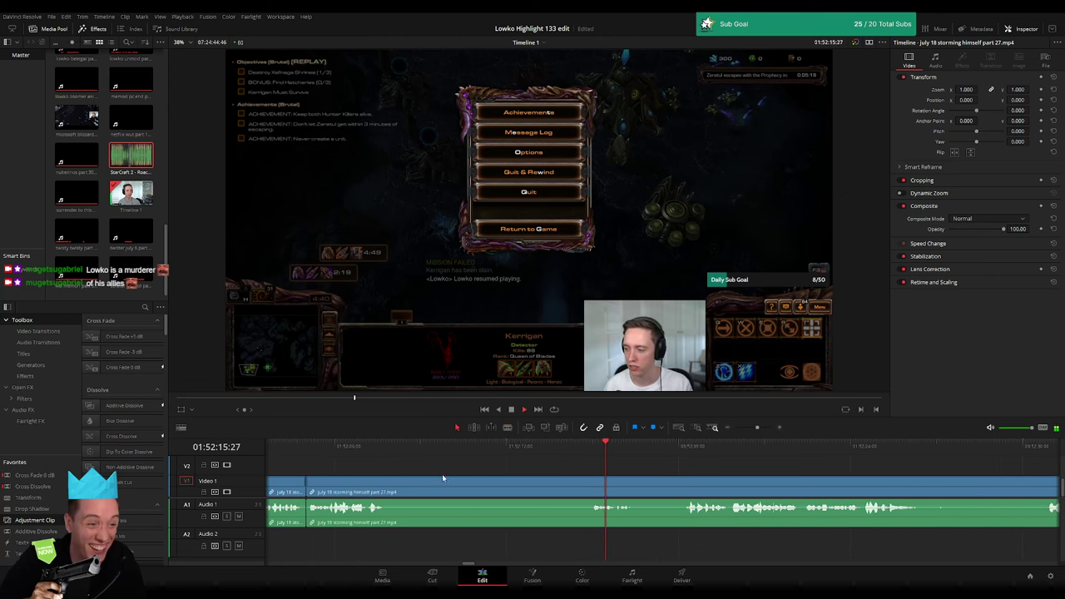
pyautogui.click(386, 491)
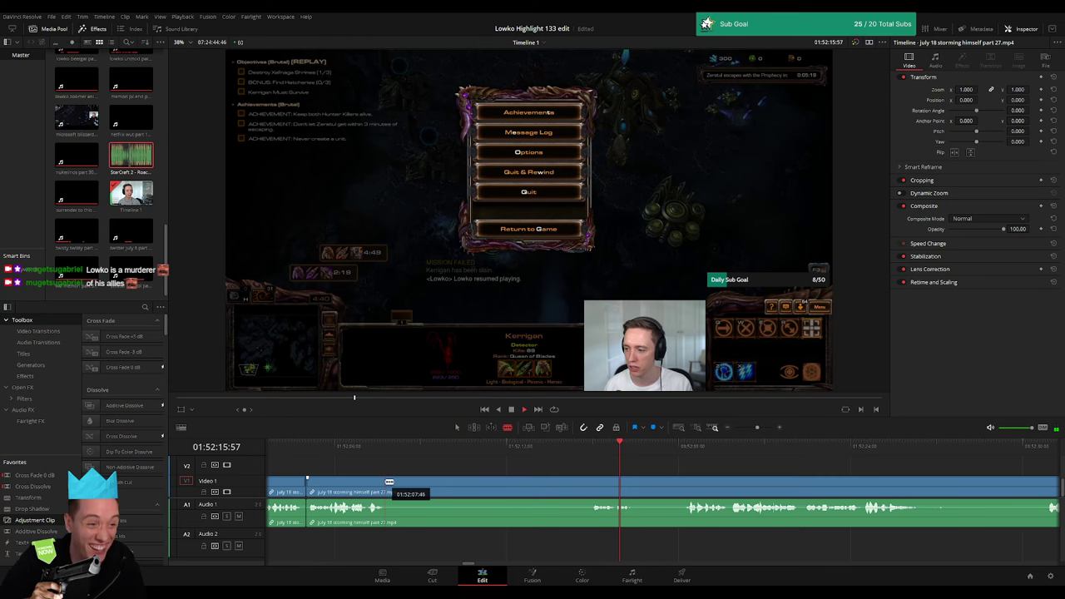
pyautogui.click(684, 489)
pyautogui.press('a')
pyautogui.click(632, 487)
pyautogui.press('Delete')
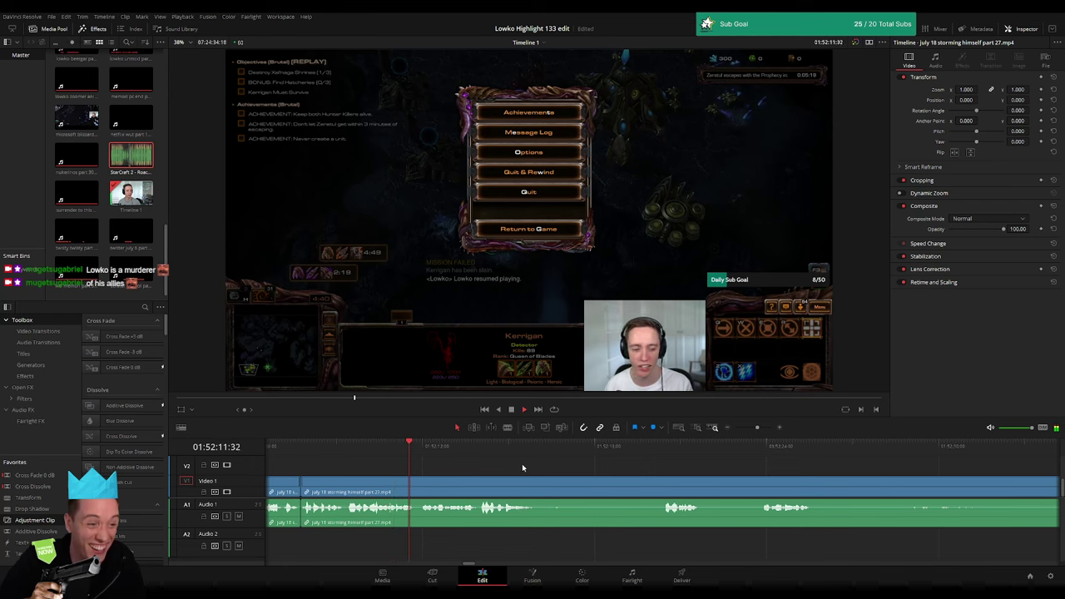
# - Review the edit, zoom in, and split the clip at the exact playhead frame
pyautogui.click(365, 450)
pyautogui.press('space')
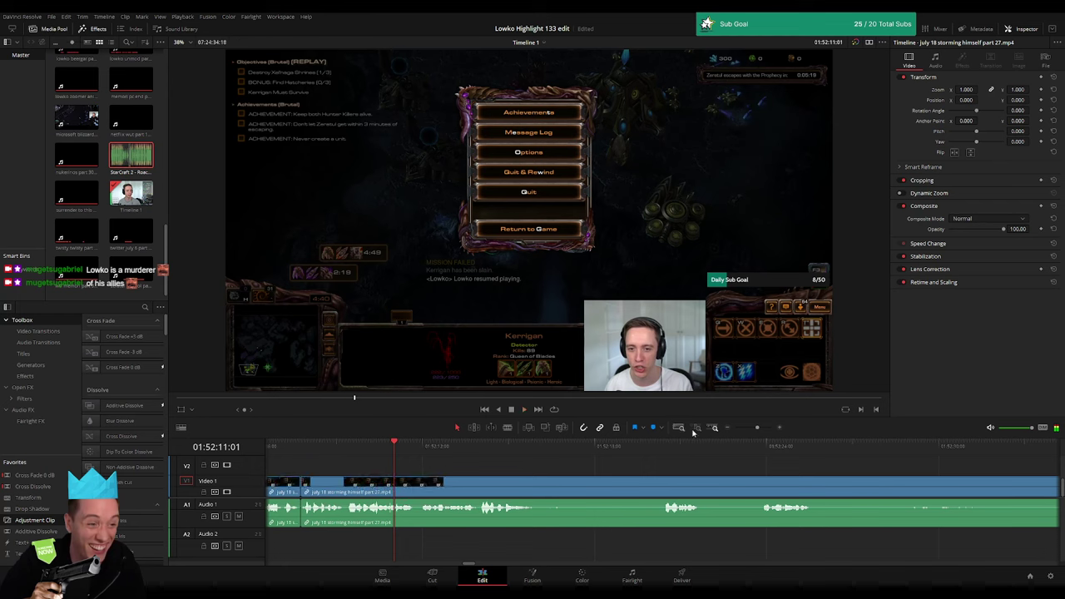
pyautogui.click(694, 429)
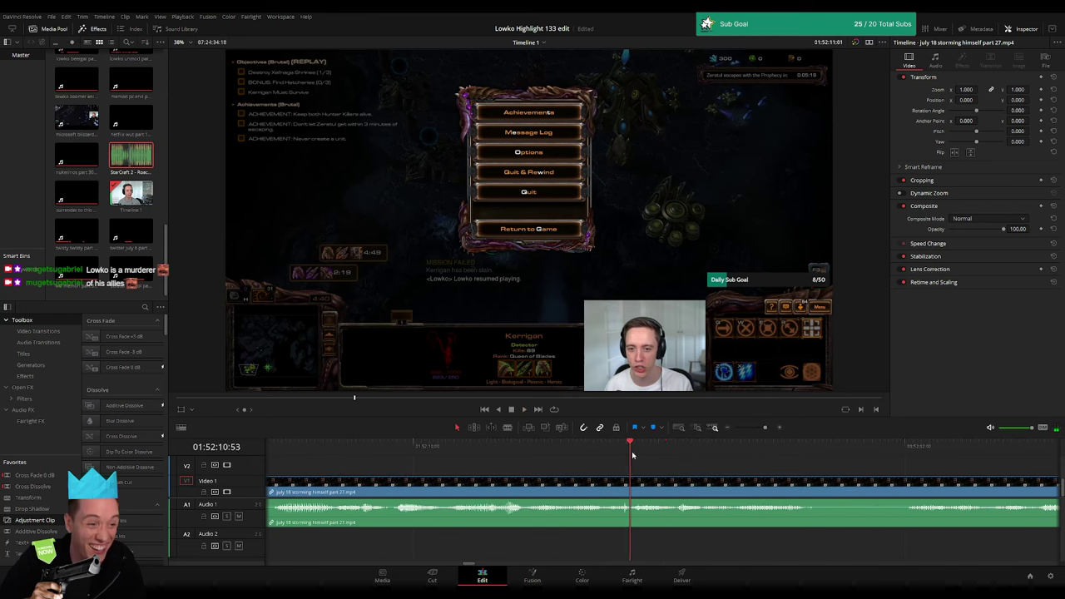
pyautogui.moveTo(632, 455); pyautogui.dragTo(636, 456)
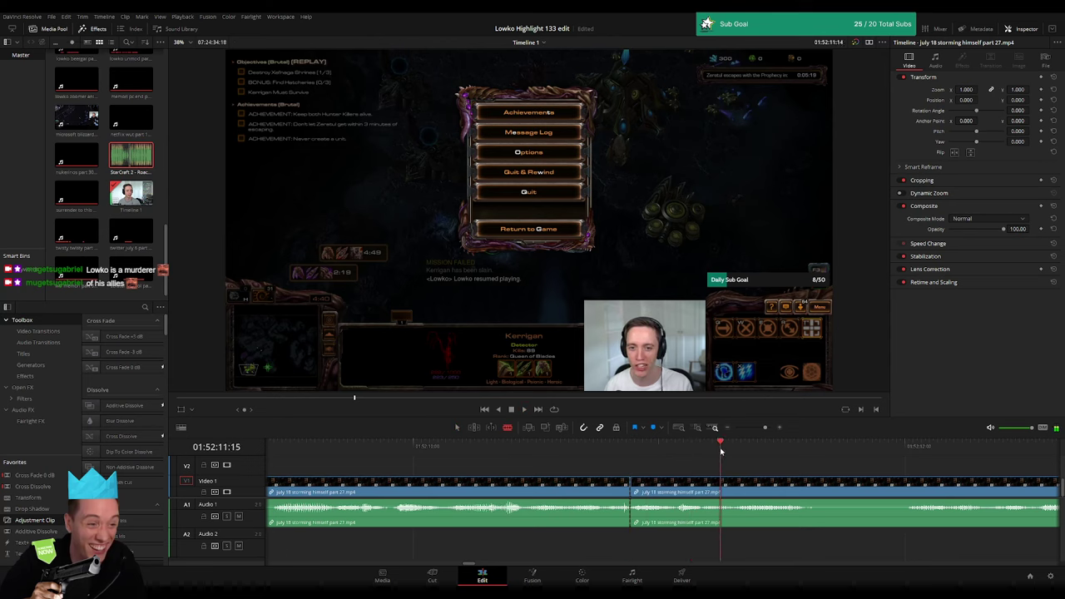
pyautogui.hotkey('ctrl', 'b')
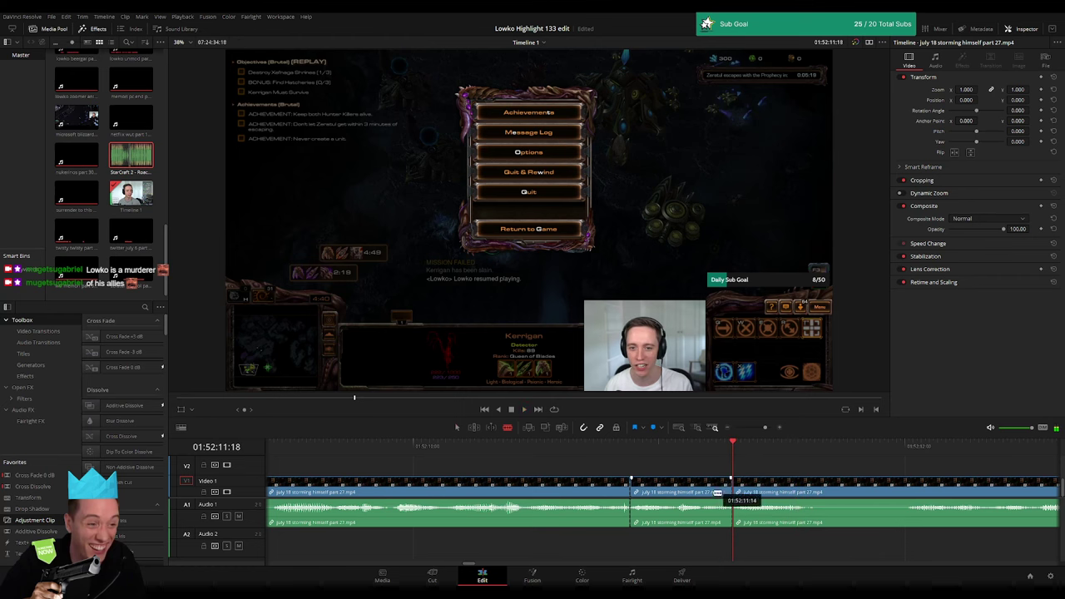
# - Silence the middle section and place StarCraft 2 - Roach Quotes.mp3 on Audio 2, ending at the playhead
pyautogui.press('d')
pyautogui.moveTo(145, 166); pyautogui.dragTo(633, 547)
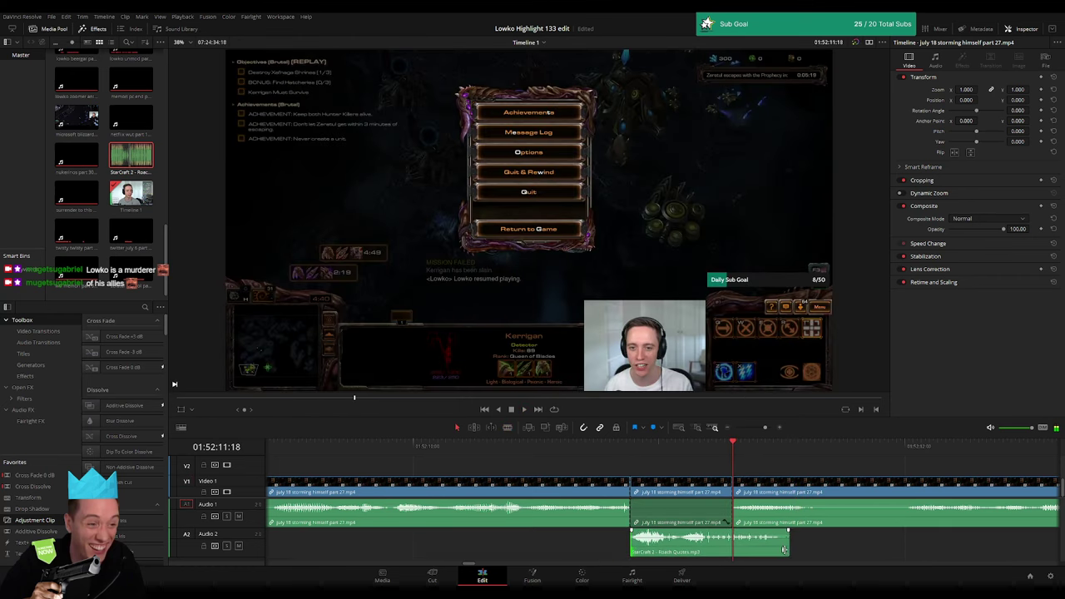
pyautogui.hotkey('shift', ']')
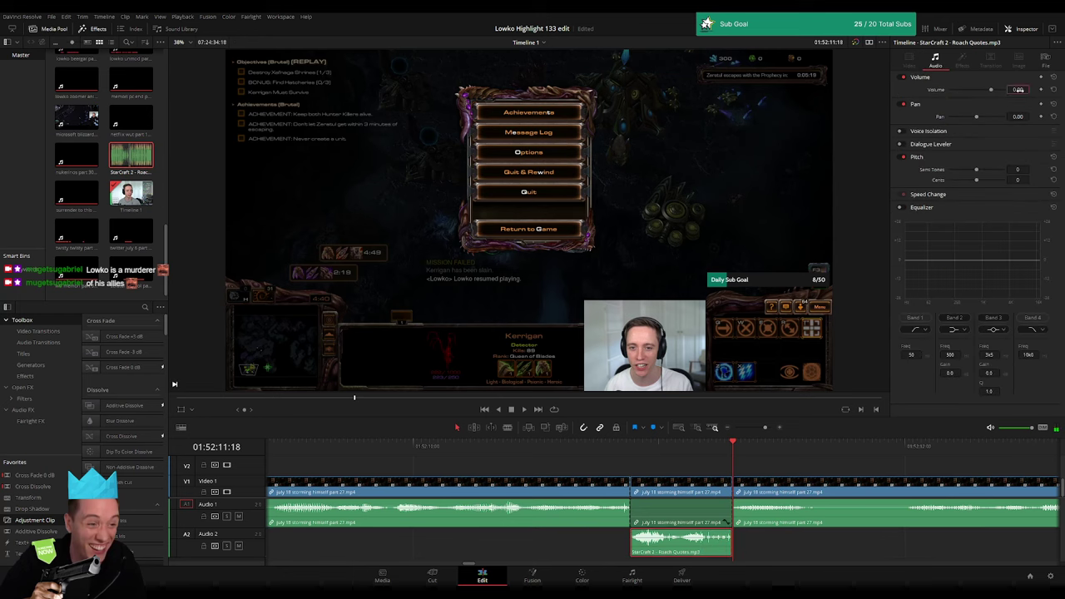
# - Turn the Roach Quotes clip's volume down to -23 in the Inspector
pyautogui.moveTo(1019, 89); pyautogui.dragTo(1031, 89)
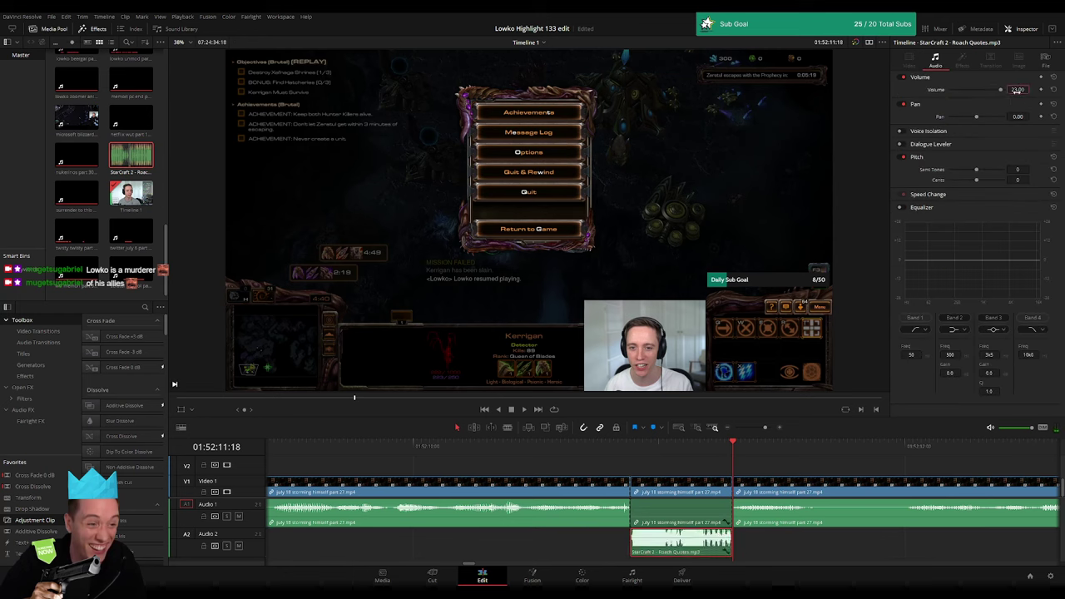
pyautogui.write('-23')
pyautogui.press('Return')
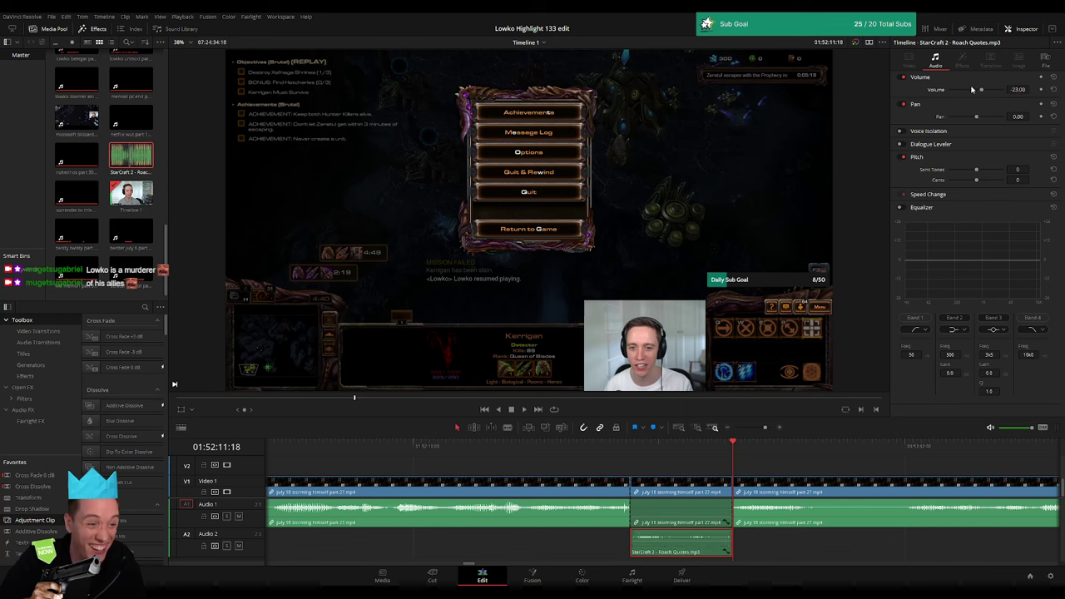
pyautogui.click(737, 464)
pyautogui.scroll(-3, 736, 461)
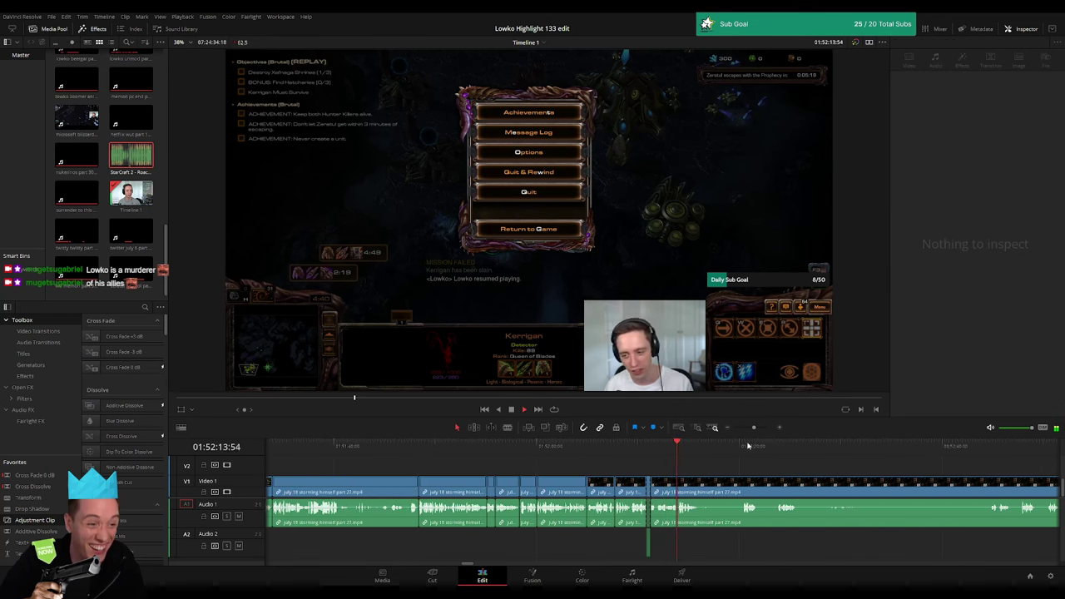
pyautogui.scroll(4, 747, 446)
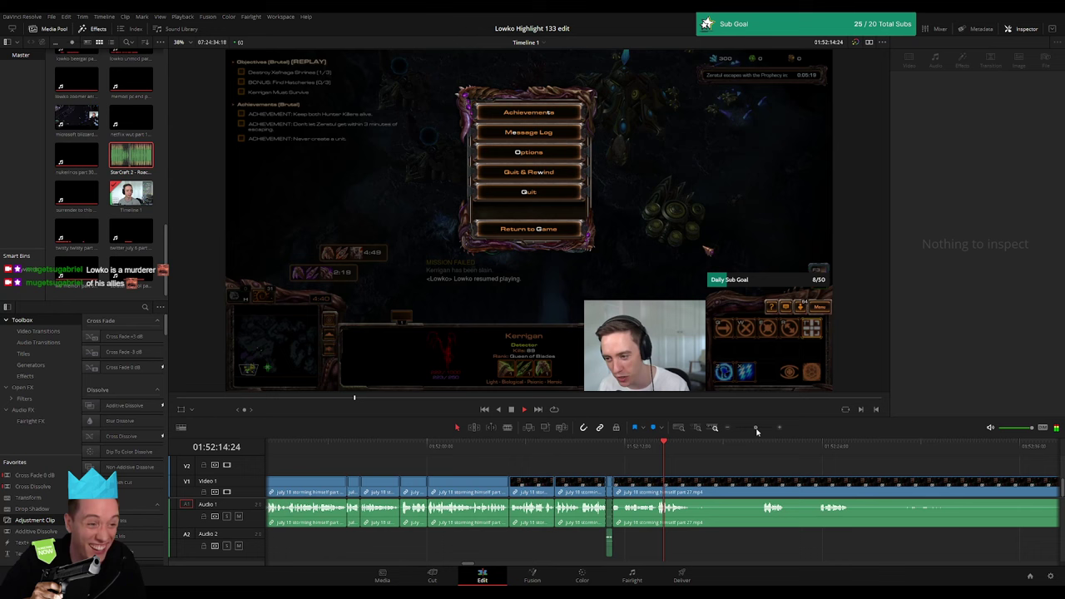
# - Split the storming-himself clip at the current moment with the Blade tool
pyautogui.press('b')
pyautogui.click(527, 489)
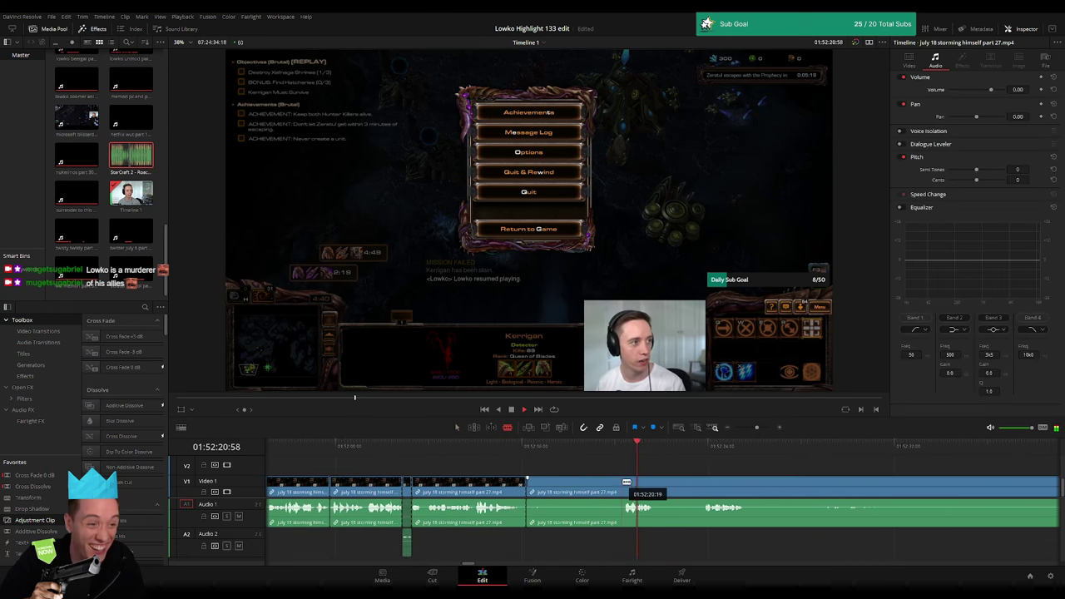
pyautogui.scroll(-3, 740, 455)
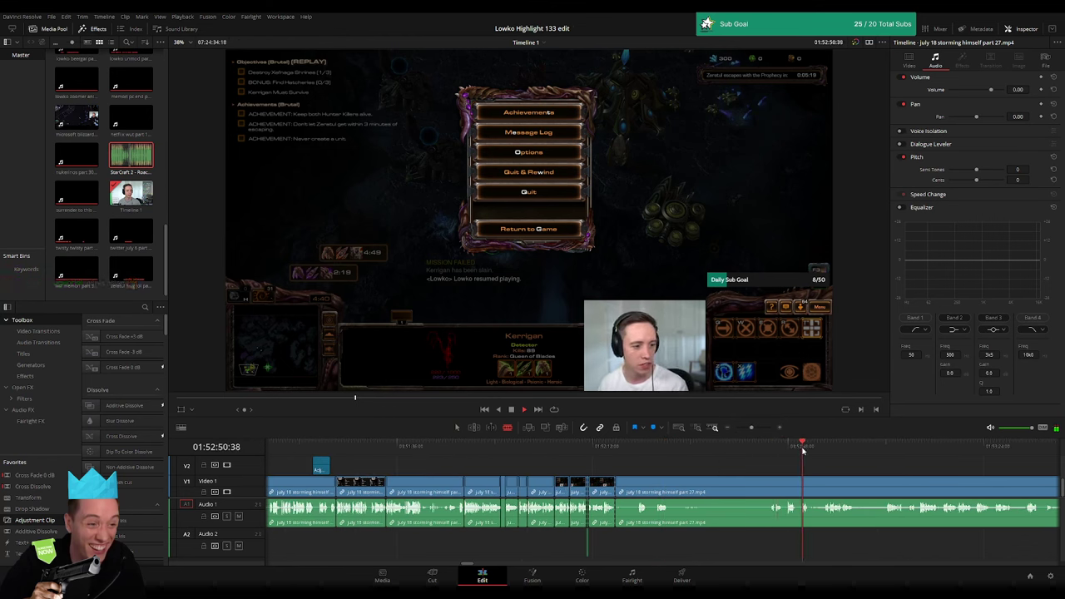
pyautogui.scroll(-3, 631, 460)
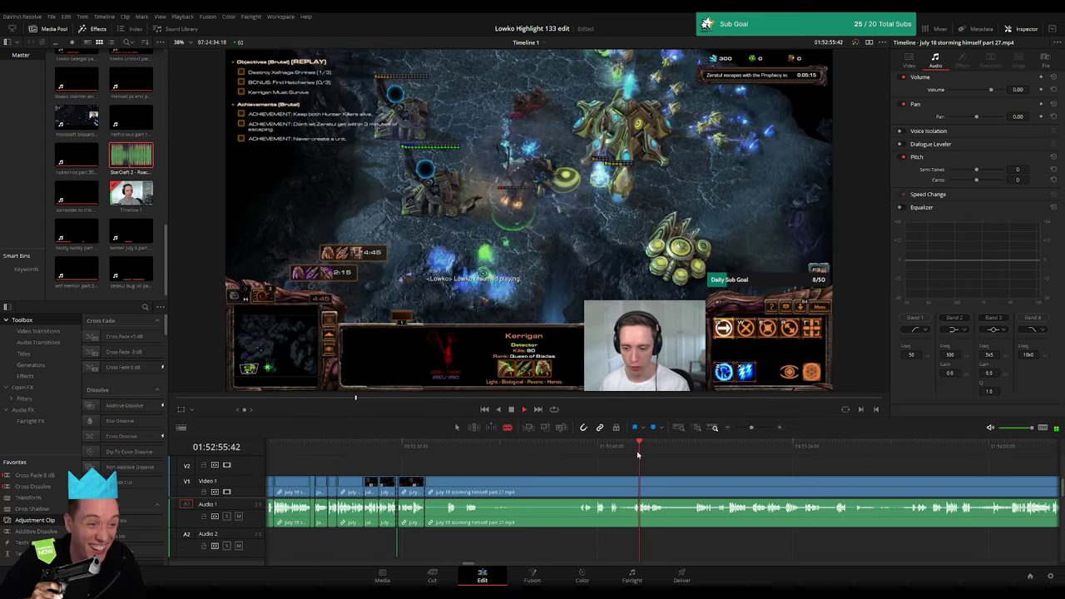
# - Skip through the later footage, then ripple-delete the leftover tail so part 28 follows
pyautogui.click(690, 454)
pyautogui.click(765, 453)
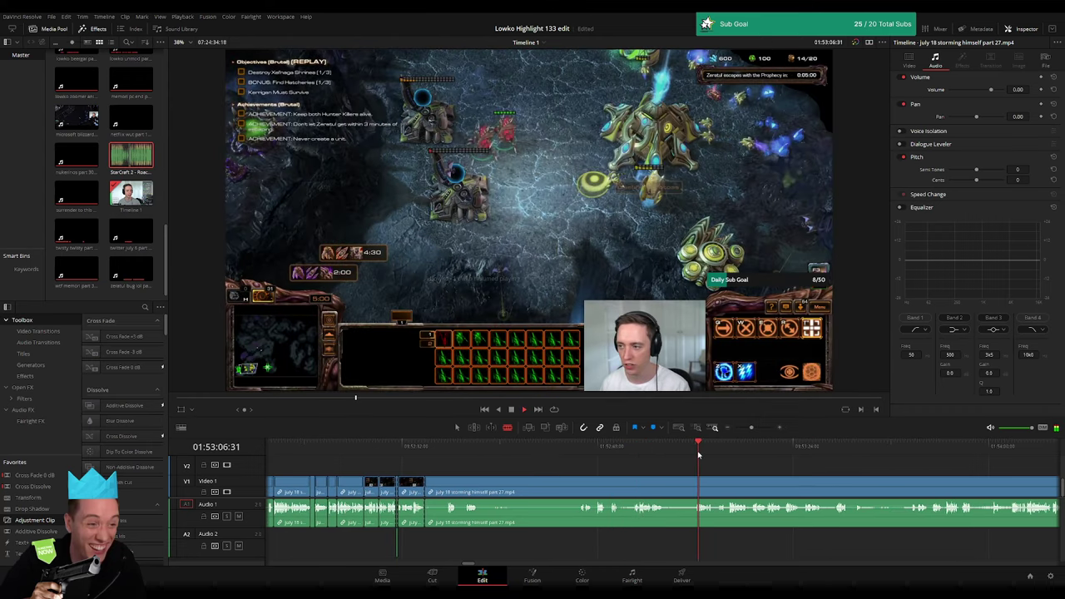
pyautogui.hscroll(3, 563, 461)
pyautogui.click(757, 454)
pyautogui.click(808, 454)
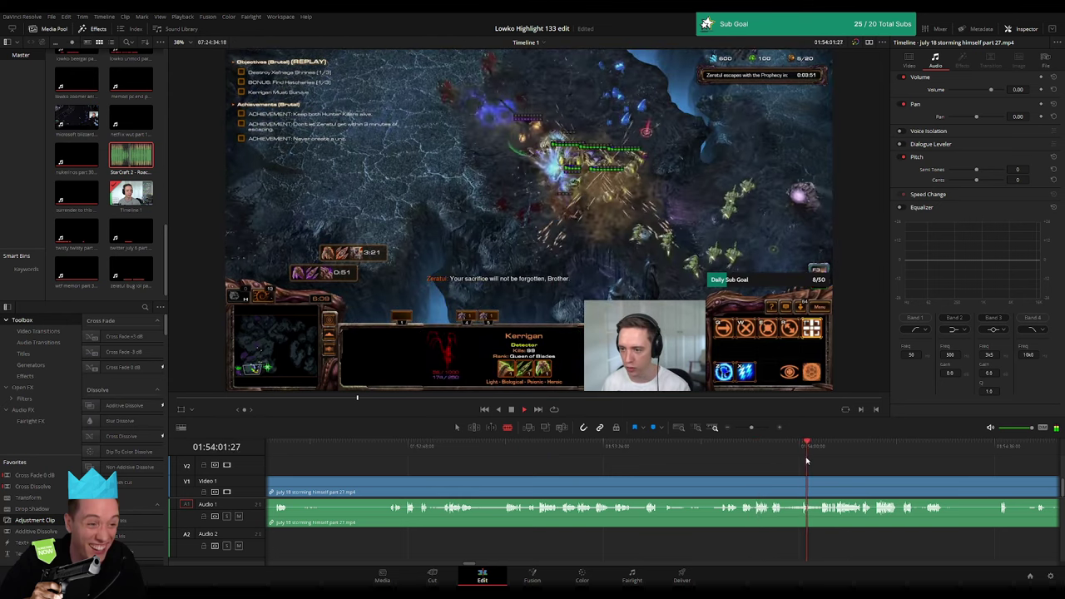
pyautogui.click(849, 454)
pyautogui.moveTo(751, 427); pyautogui.dragTo(743, 428)
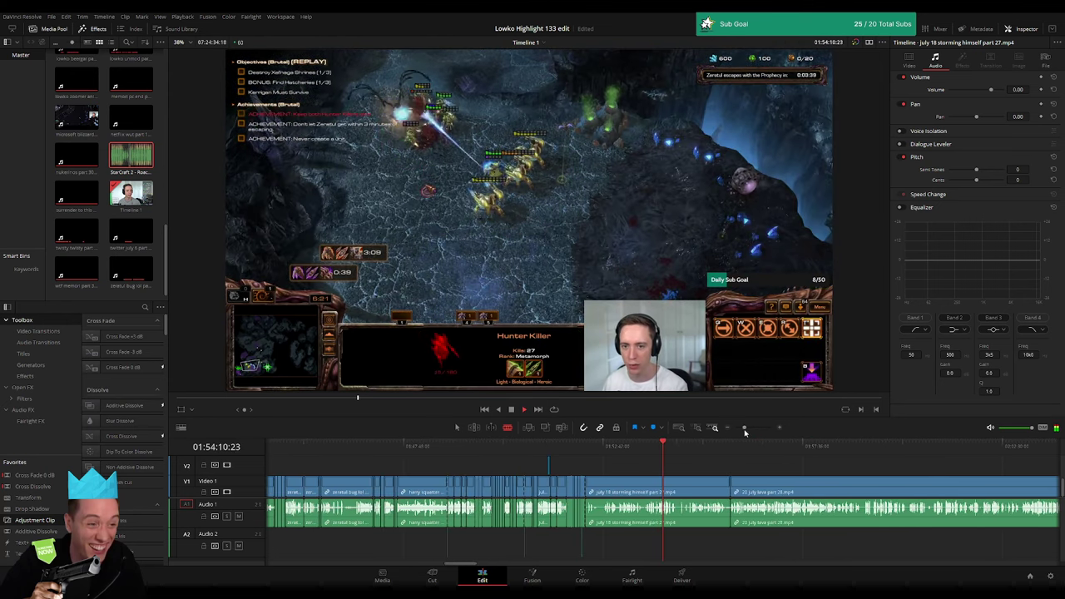
pyautogui.click(686, 494)
pyautogui.press('Delete')
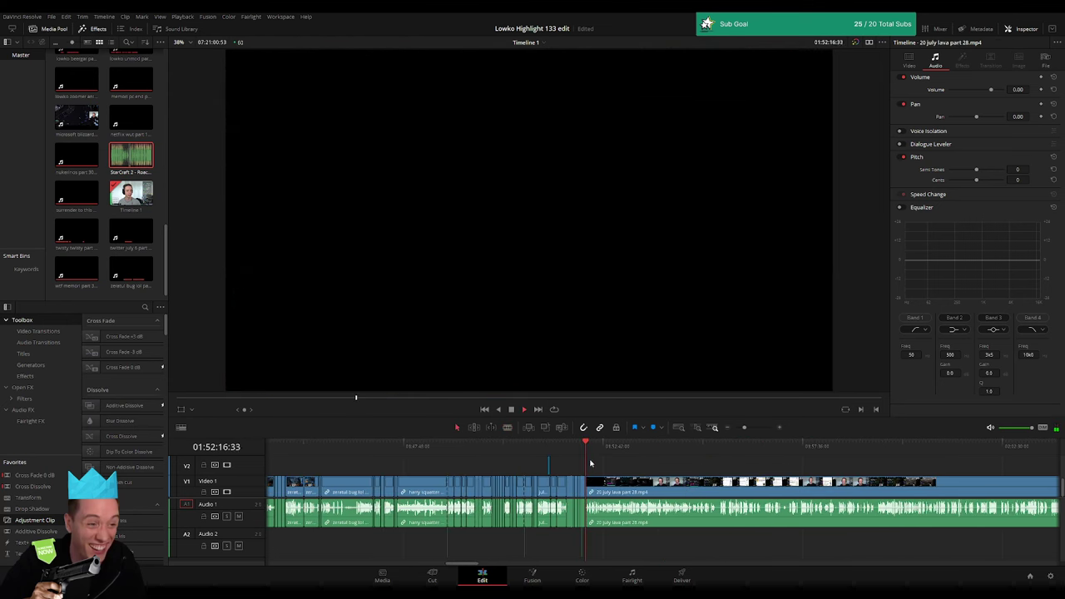
pyautogui.click(595, 455)
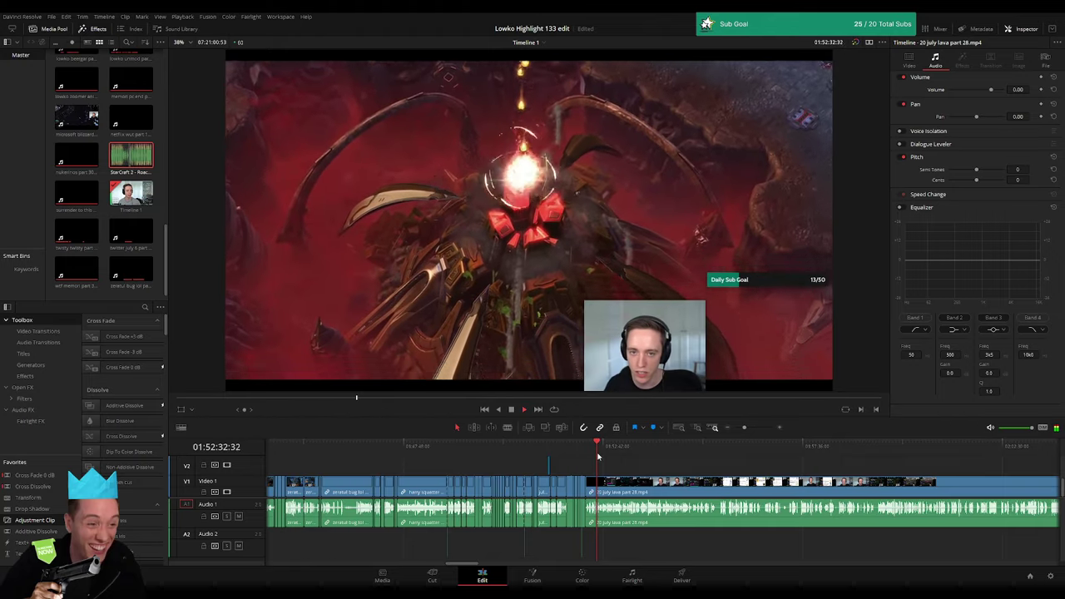
pyautogui.moveTo(744, 427); pyautogui.dragTo(753, 428)
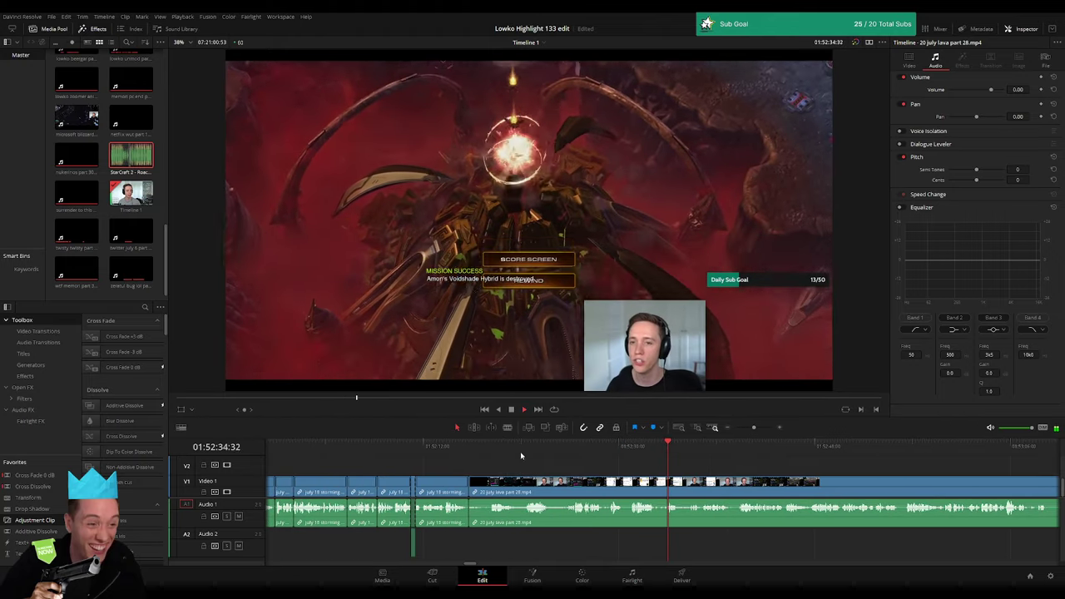
pyautogui.click(521, 455)
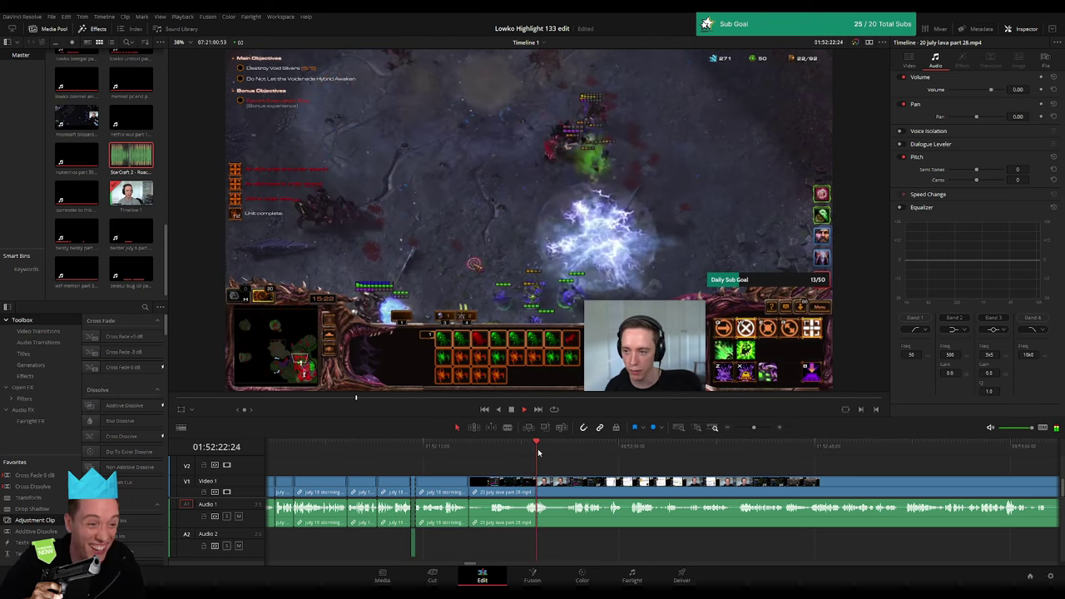
pyautogui.click(489, 455)
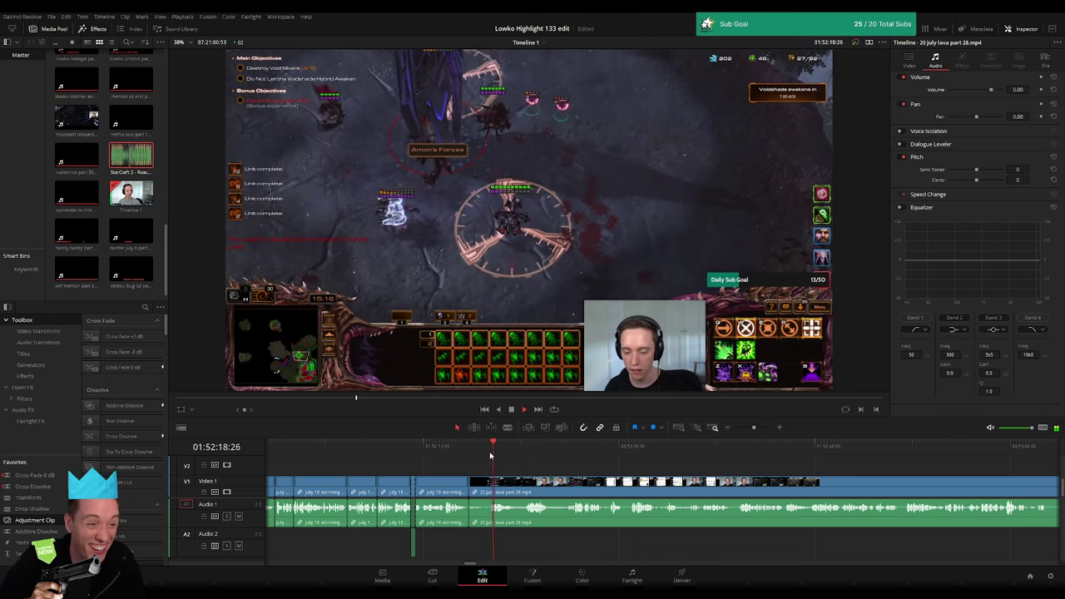
pyautogui.click(904, 449)
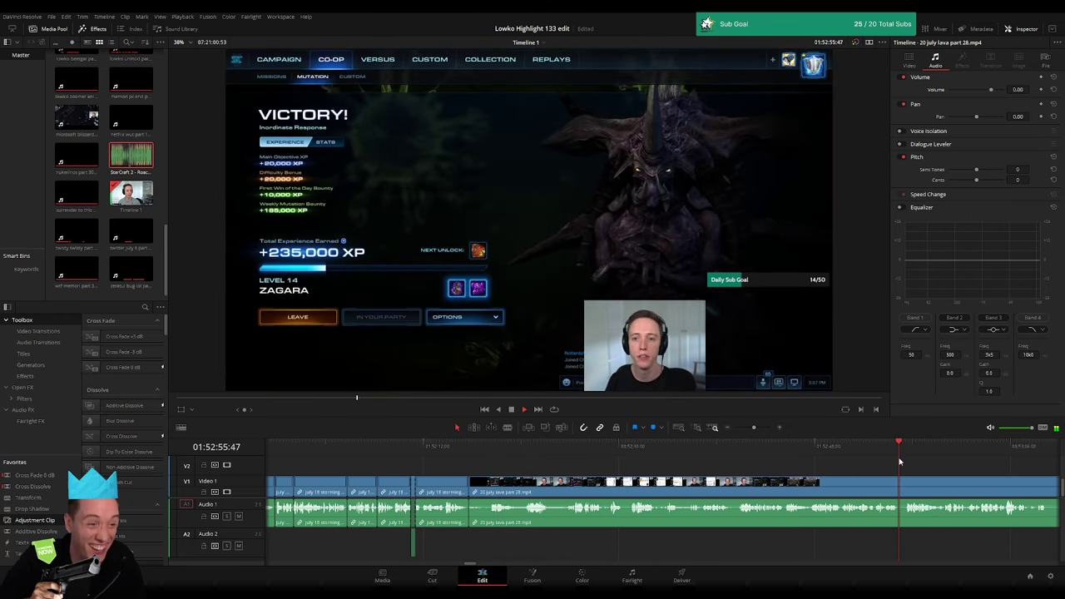
pyautogui.scroll(-4, 724, 453)
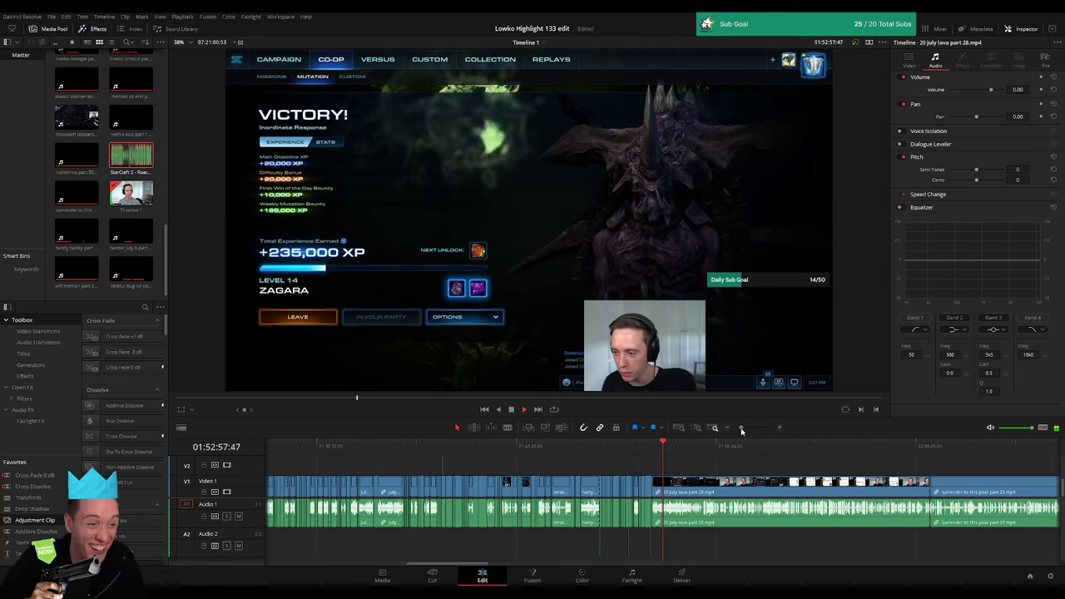
pyautogui.moveTo(686, 454); pyautogui.dragTo(770, 454)
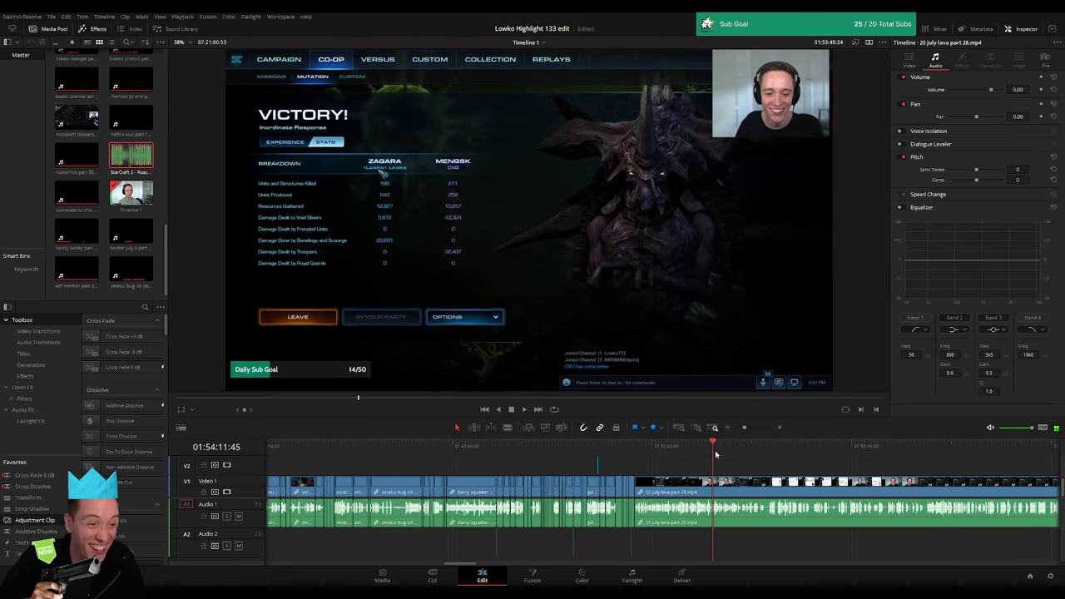
pyautogui.press('space')
pyautogui.hscroll(3, 542, 476)
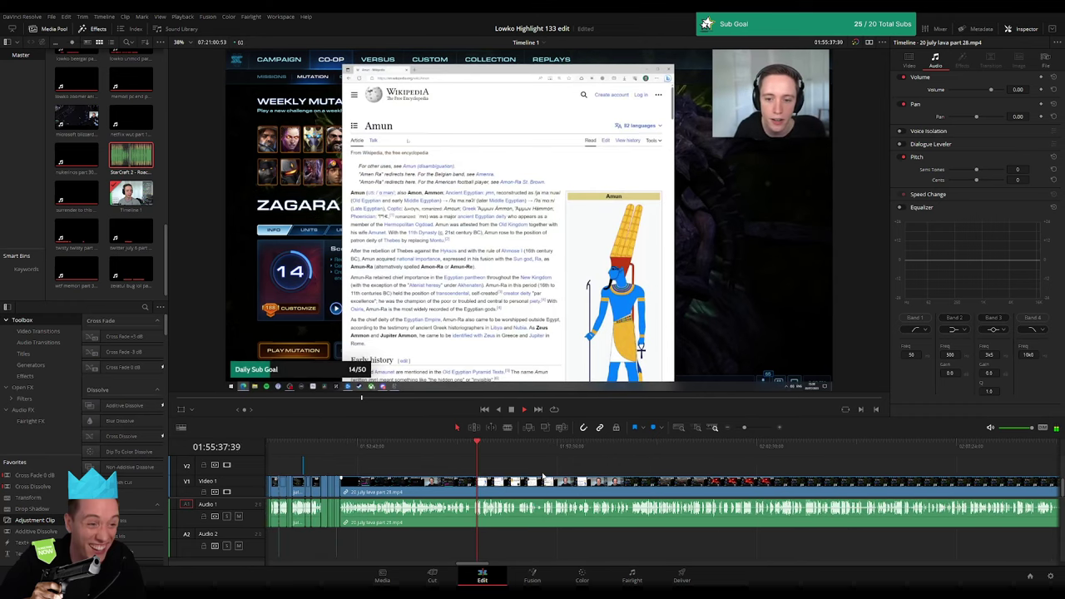
pyautogui.moveTo(481, 450)
pyautogui.mouseDown()
pyautogui.moveTo(507, 451)
pyautogui.moveTo(473, 448)
pyautogui.mouseUp()
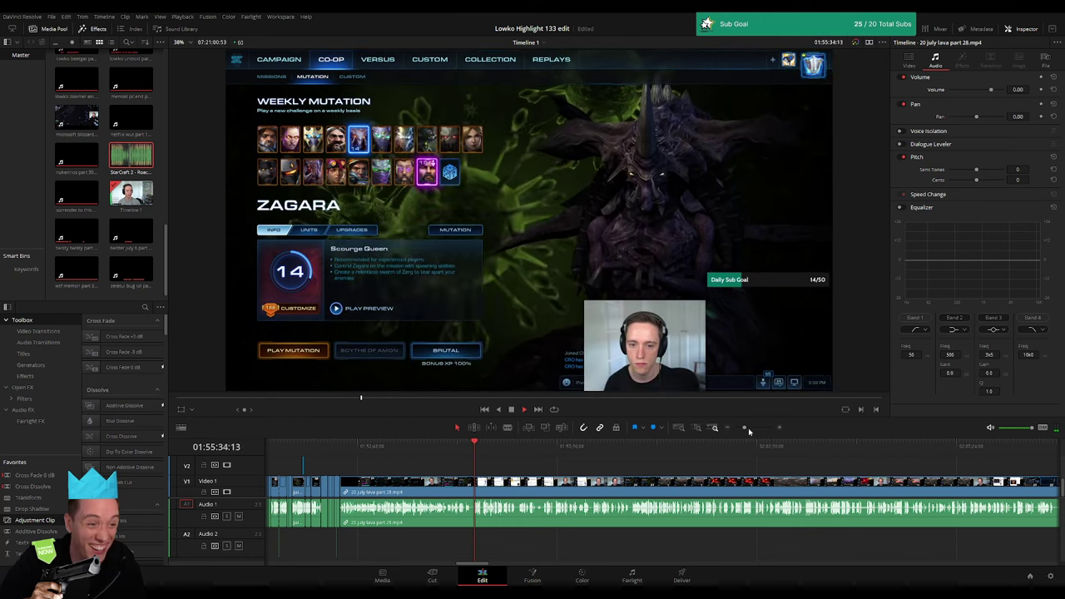
pyautogui.moveTo(748, 428); pyautogui.dragTo(740, 428)
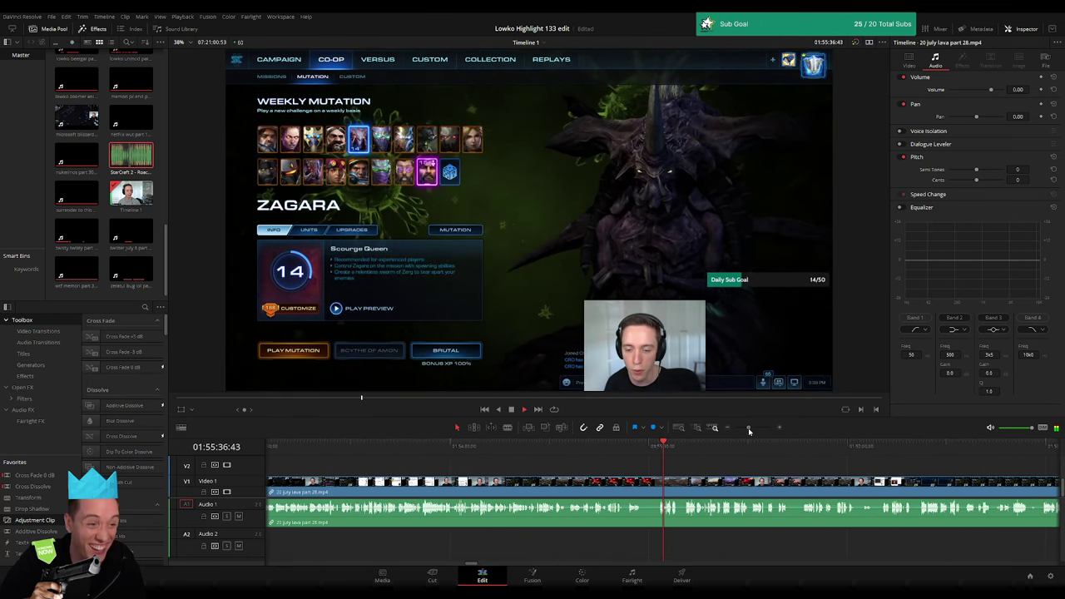
pyautogui.click(605, 455)
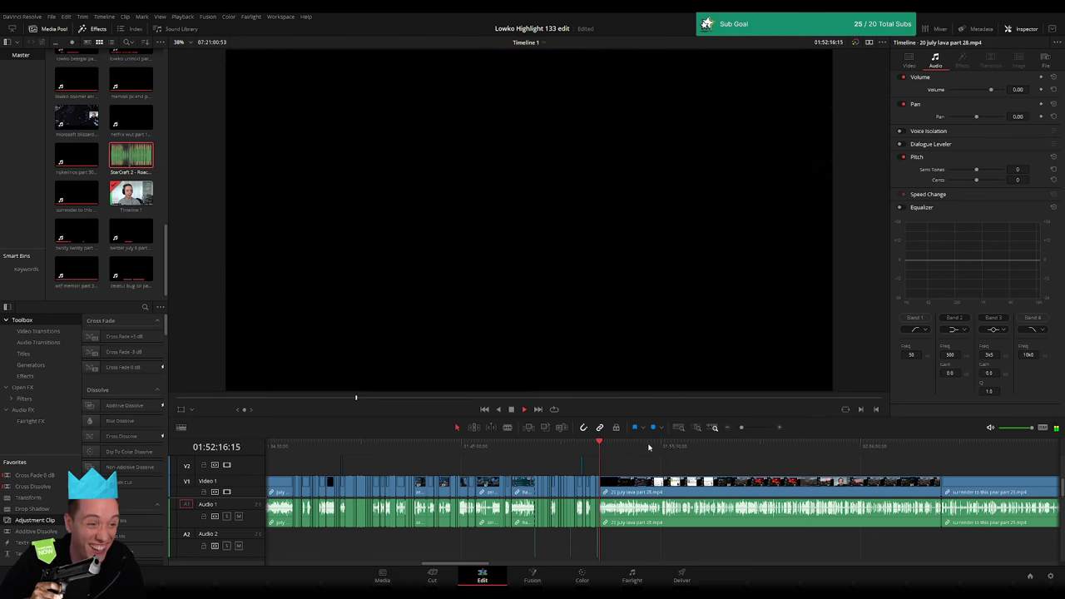
pyautogui.moveTo(741, 427); pyautogui.dragTo(752, 427)
pyautogui.hscroll(4, 723, 475)
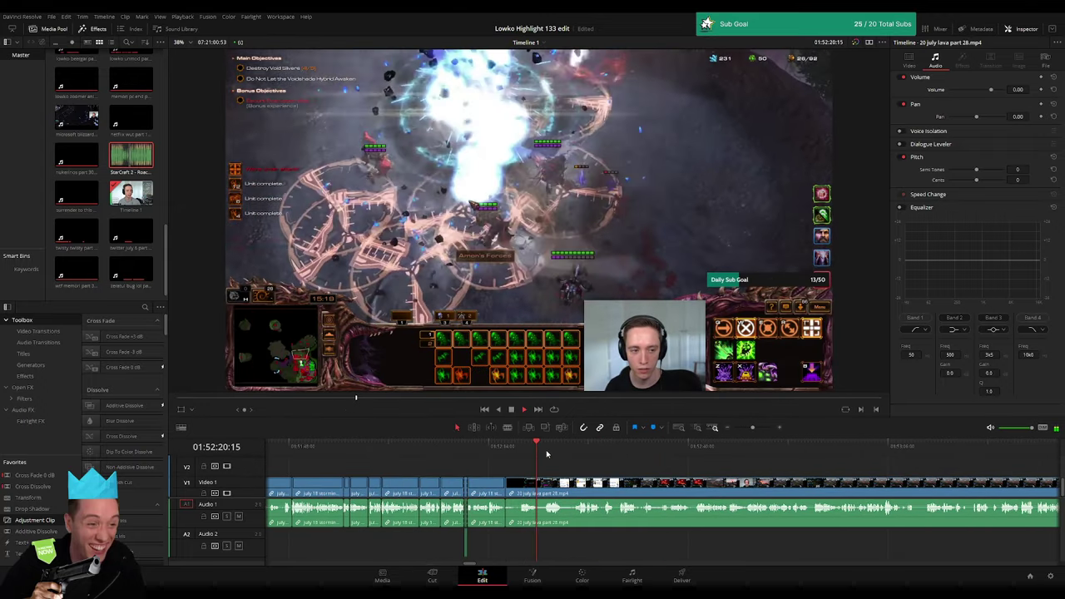
pyautogui.moveTo(747, 428); pyautogui.dragTo(755, 427)
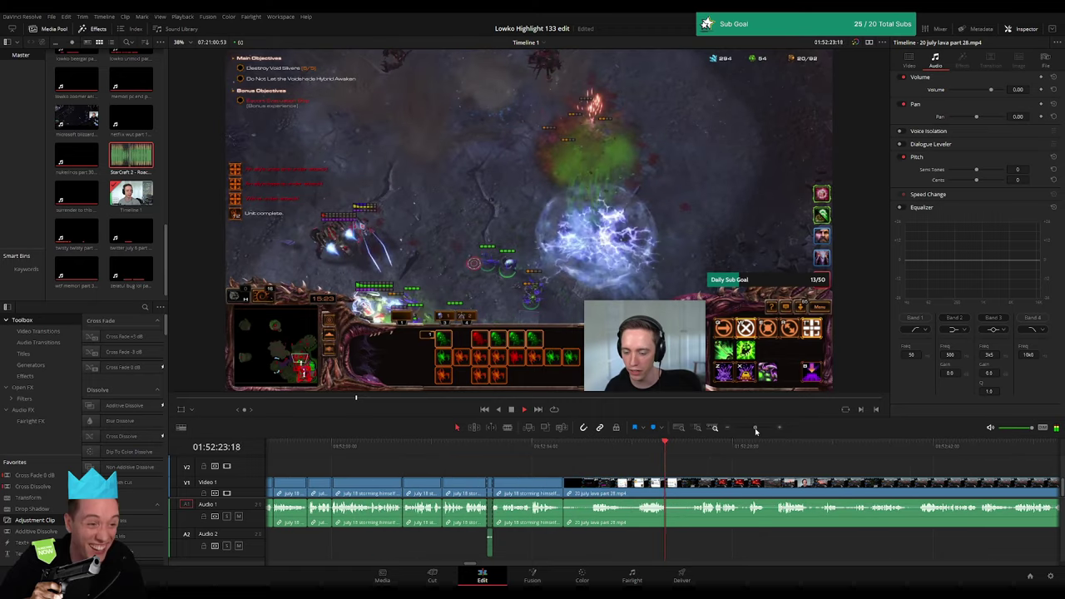
pyautogui.click(597, 453)
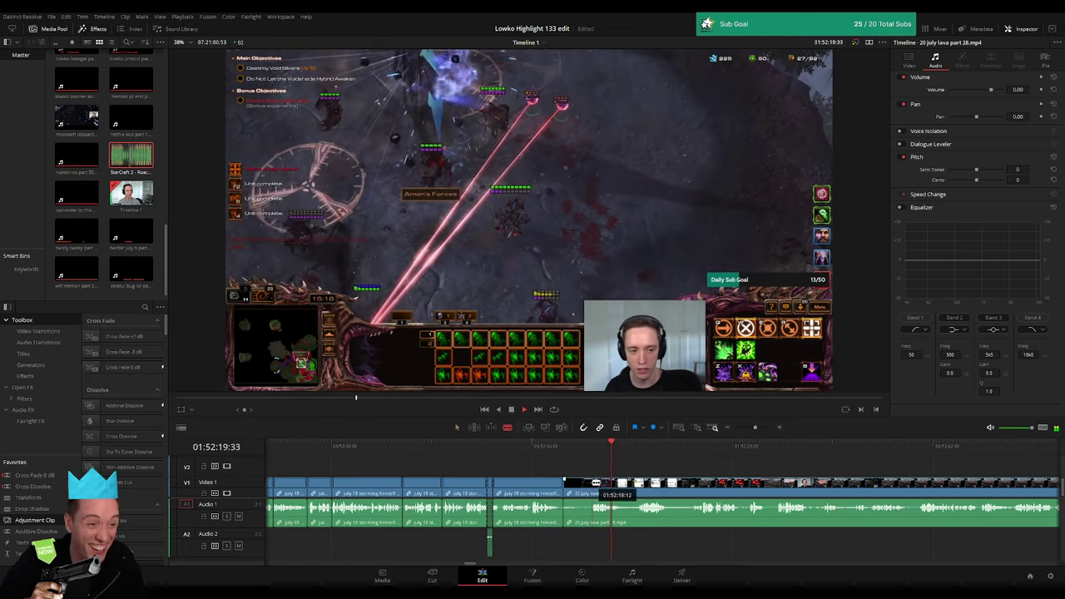
pyautogui.moveTo(593, 483); pyautogui.dragTo(583, 485)
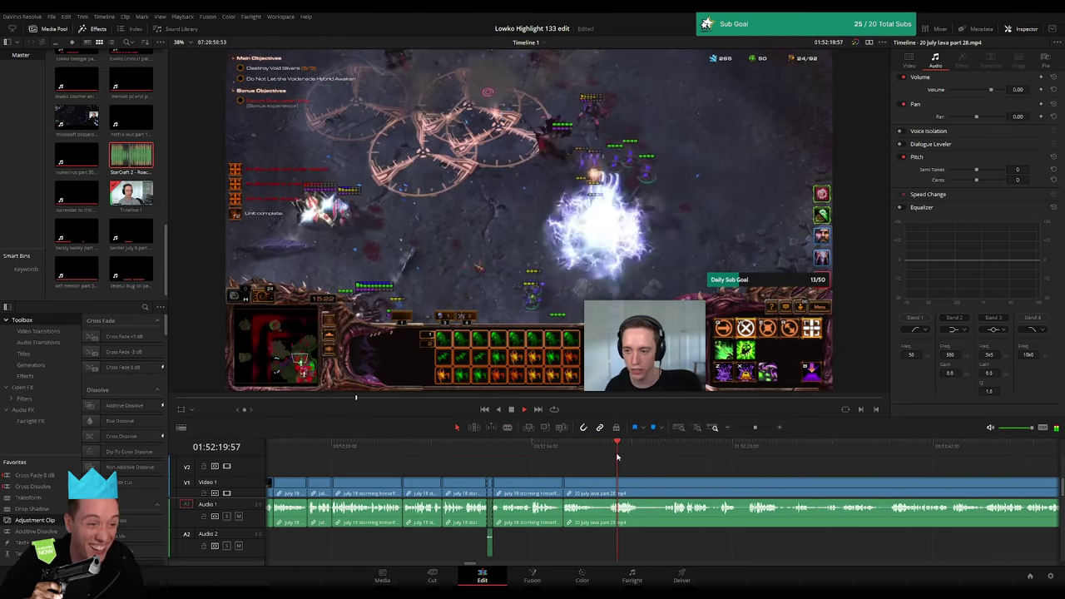
pyautogui.hscroll(3, 516, 470)
pyautogui.click(440, 451)
# - Cut out a short piece of the lava clip near the boss fight, closing the gap
pyautogui.click(415, 479)
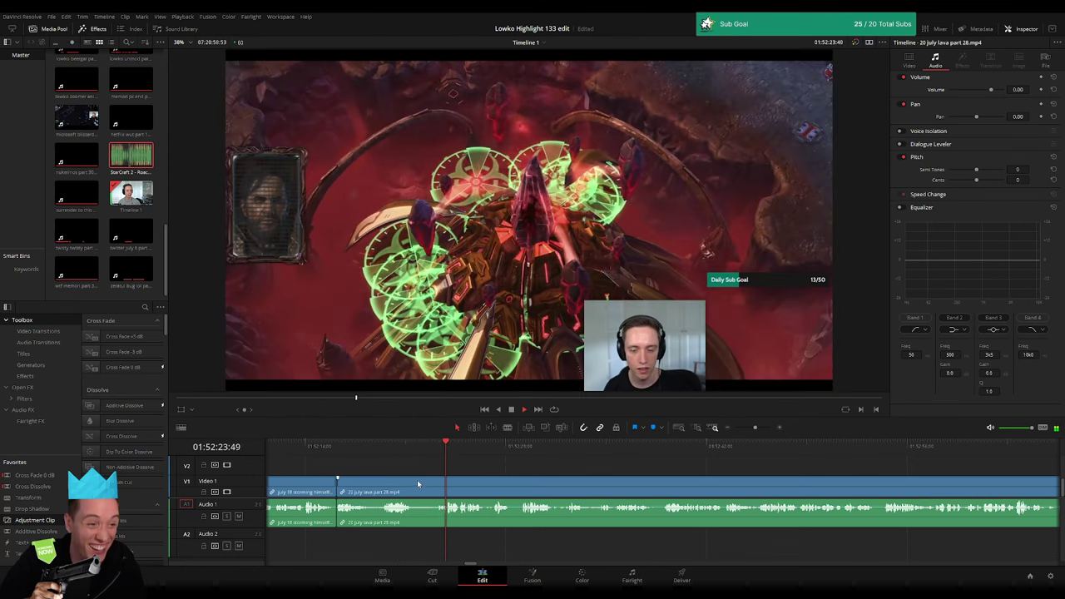
pyautogui.click(433, 481)
pyautogui.click(430, 483)
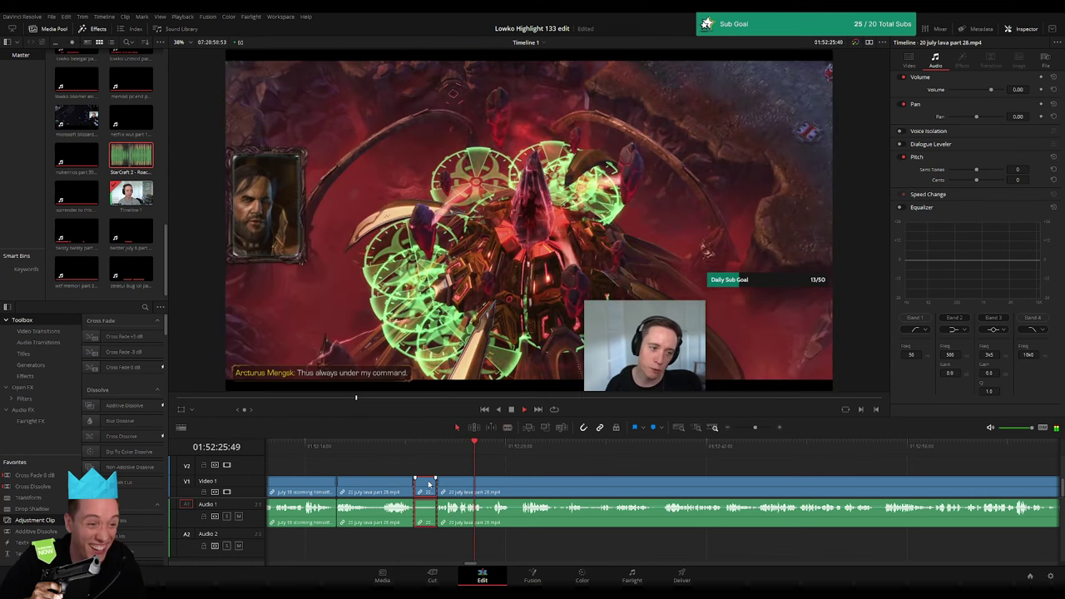
pyautogui.press('Delete')
pyautogui.click(414, 508)
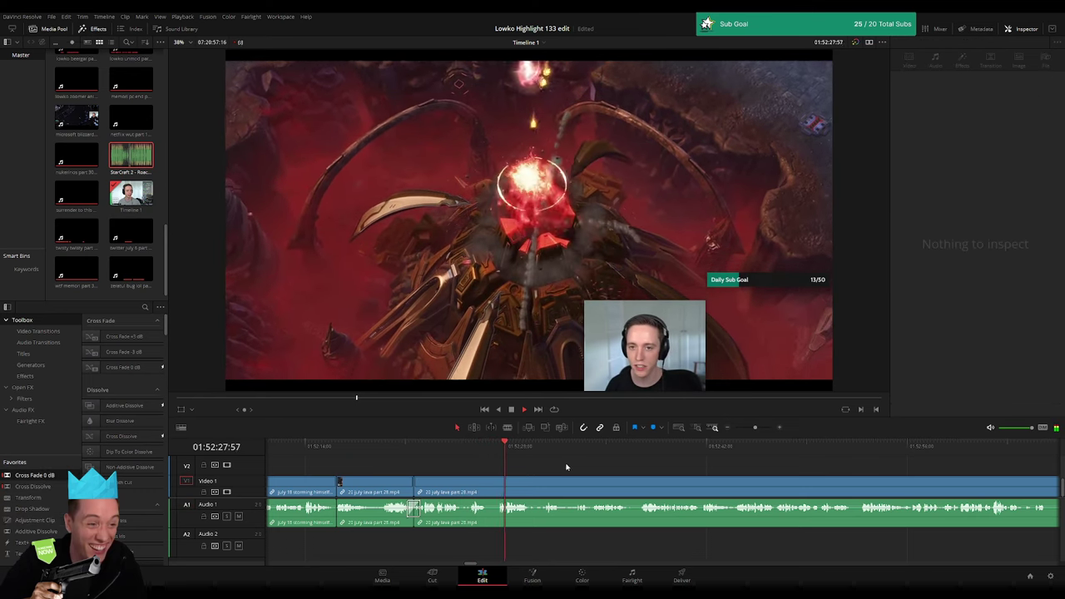
# - Rewatch the new cut and find where the purple Victory screen begins
pyautogui.hscroll(3, 478, 468)
pyautogui.click(420, 449)
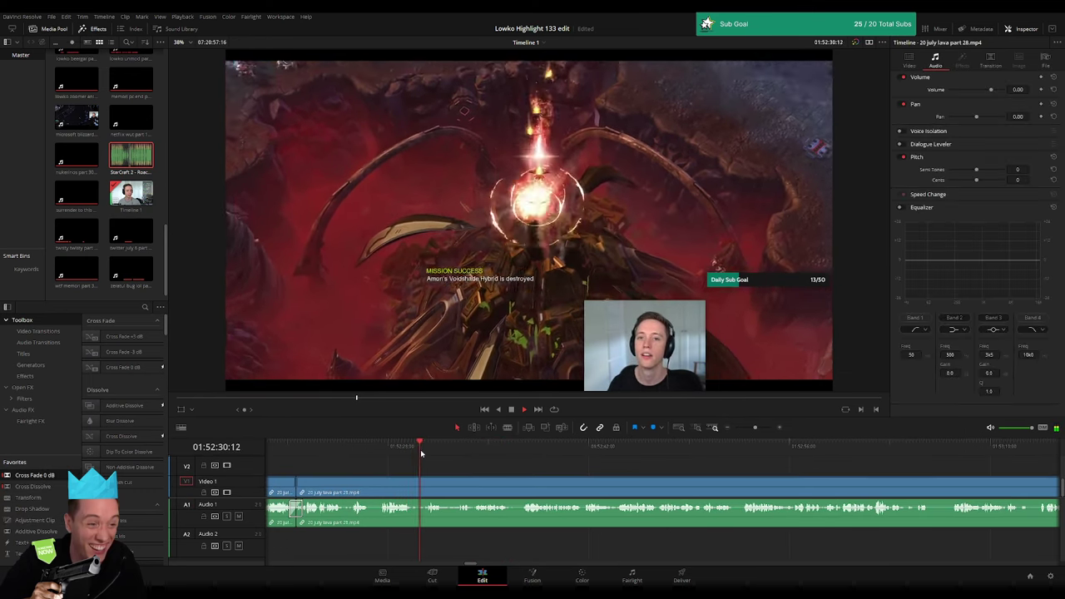
pyautogui.click(476, 448)
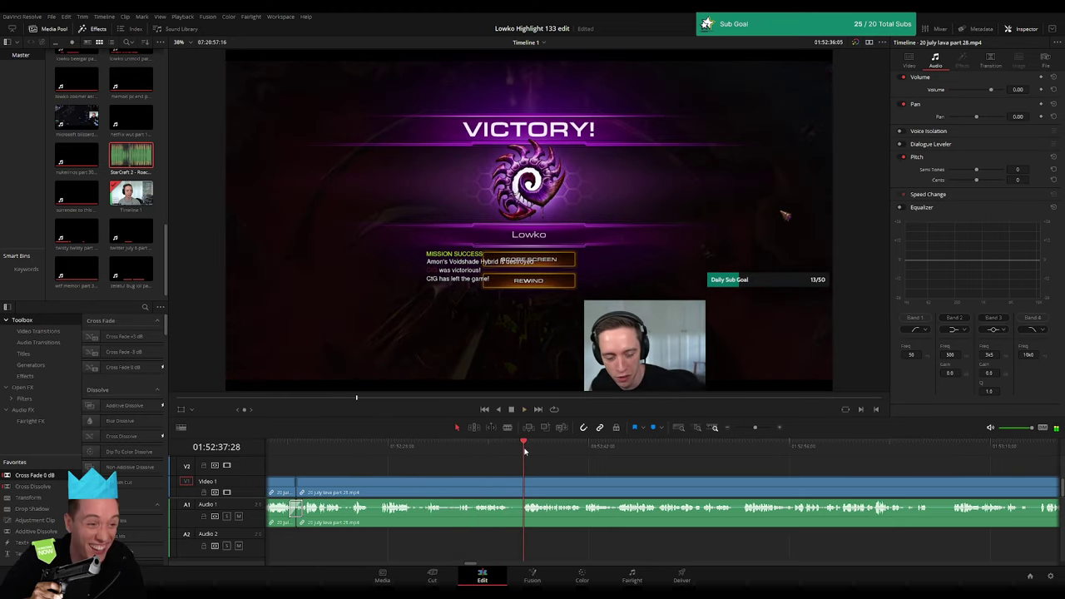
pyautogui.hscroll(3, 618, 471)
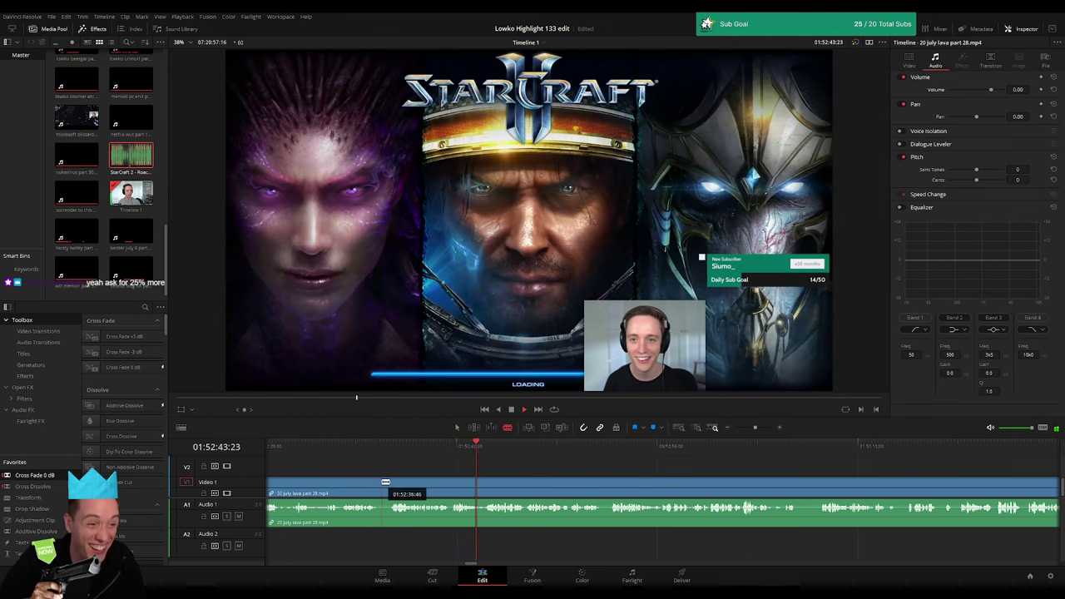
pyautogui.click(362, 448)
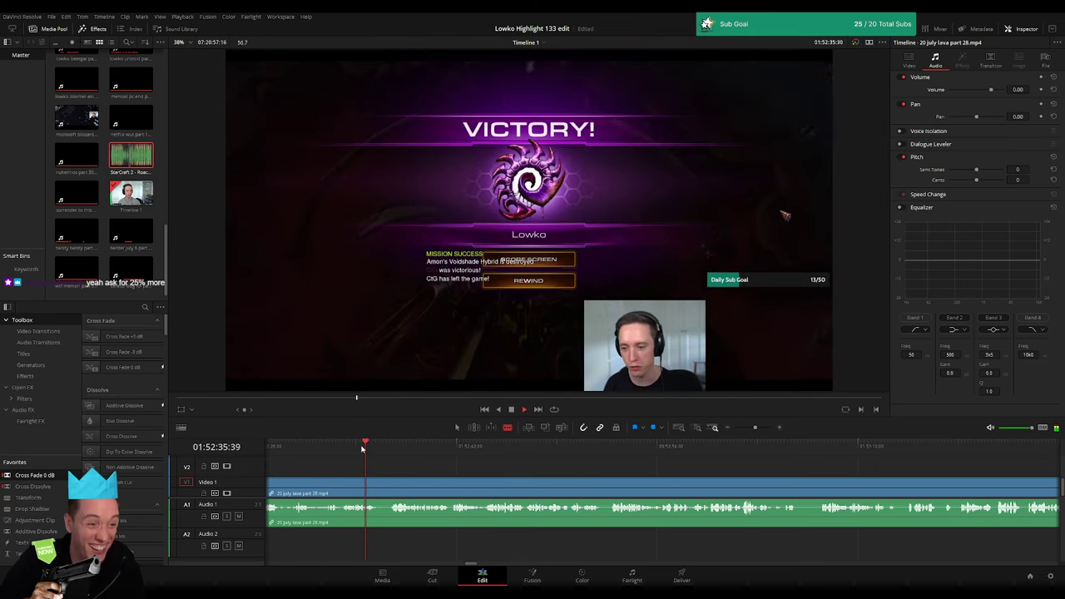
pyautogui.press('space')
# - Split the lava clip at the Victory screen start and at the Co-op XP results
pyautogui.hotkey('ctrl', 'b')
pyautogui.click(583, 451)
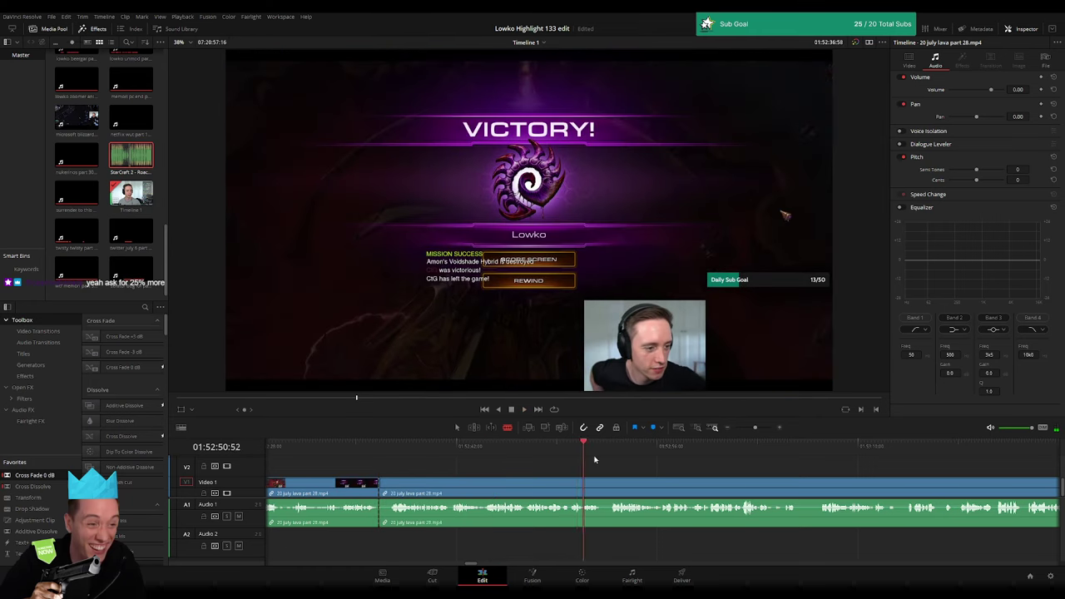
pyautogui.click(625, 449)
pyautogui.press('space')
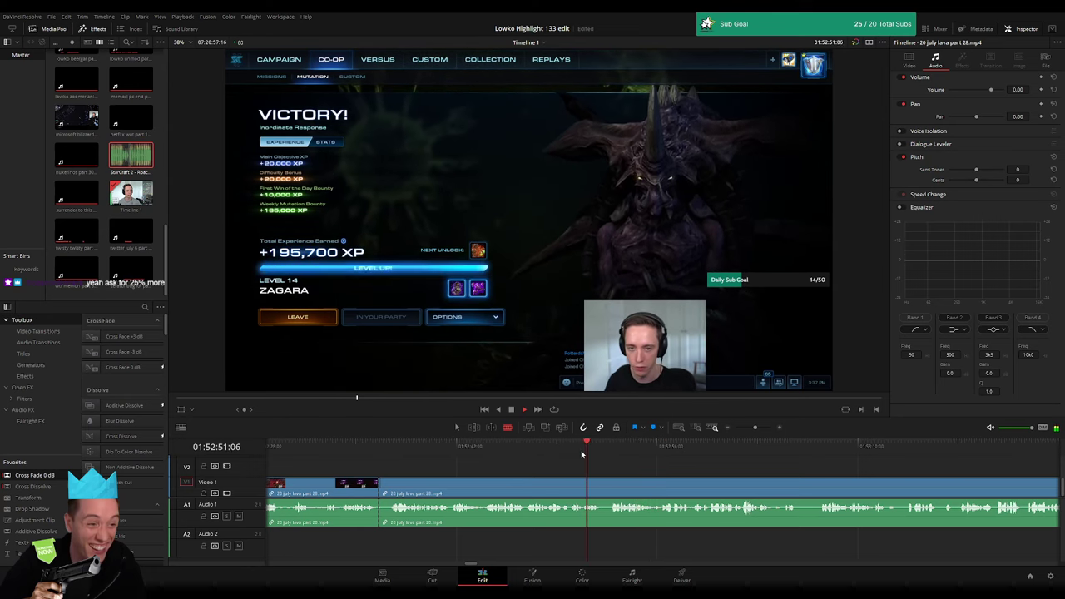
pyautogui.click(608, 455)
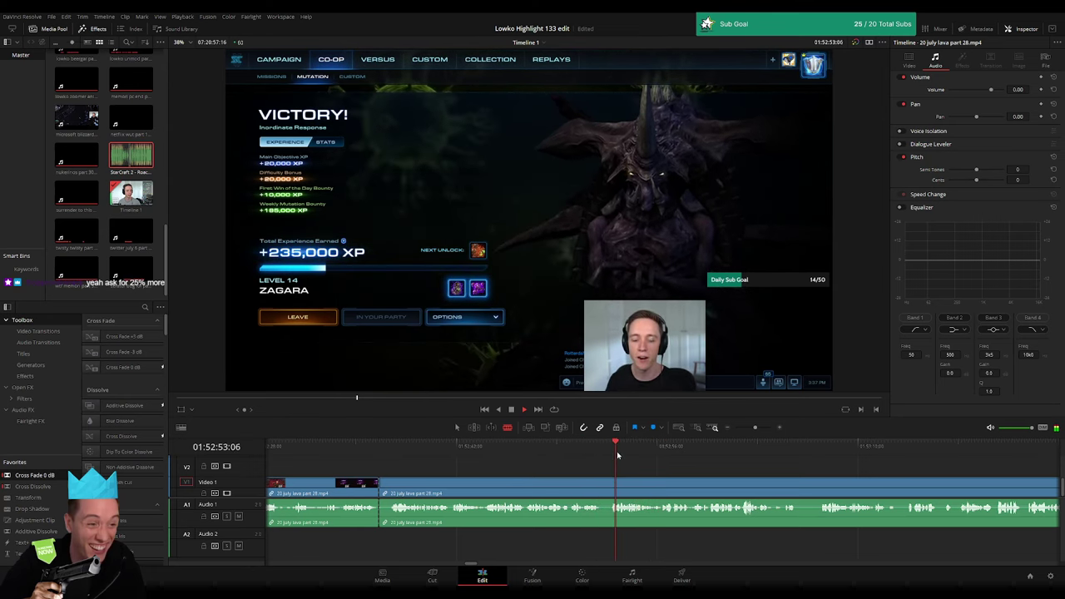
pyautogui.click(611, 482)
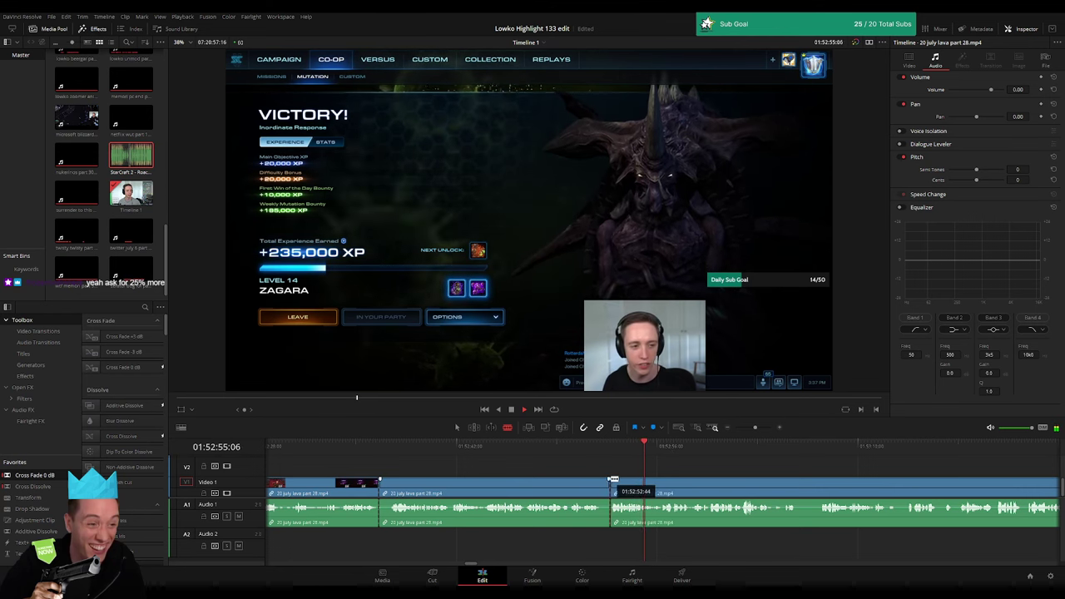
# - Select the piece between the splits, then deselect and undo the Victory-screen split
pyautogui.press('a')
pyautogui.click(570, 484)
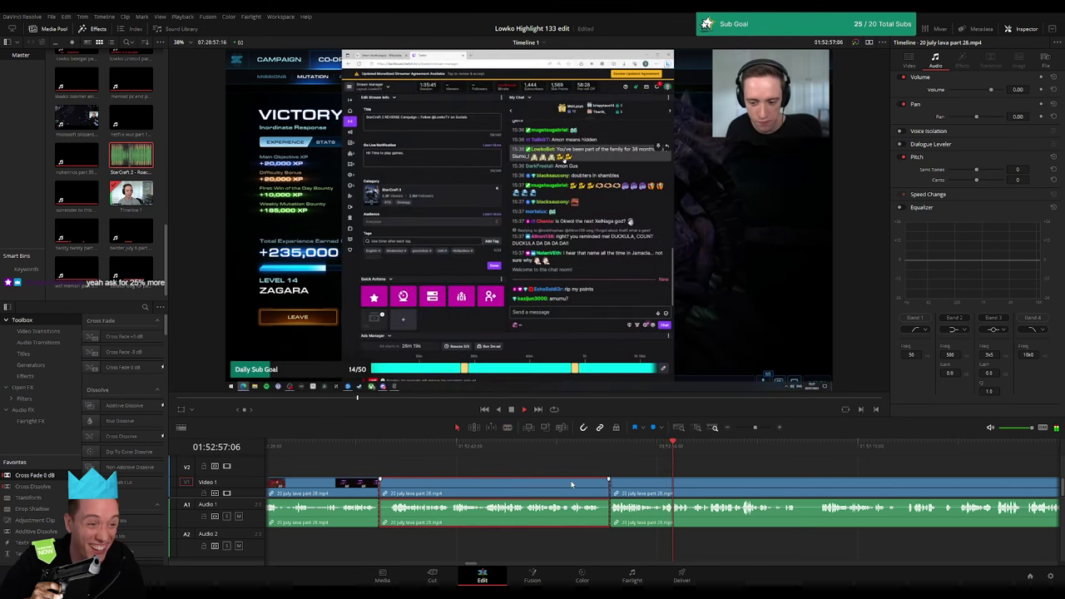
pyautogui.click(690, 463)
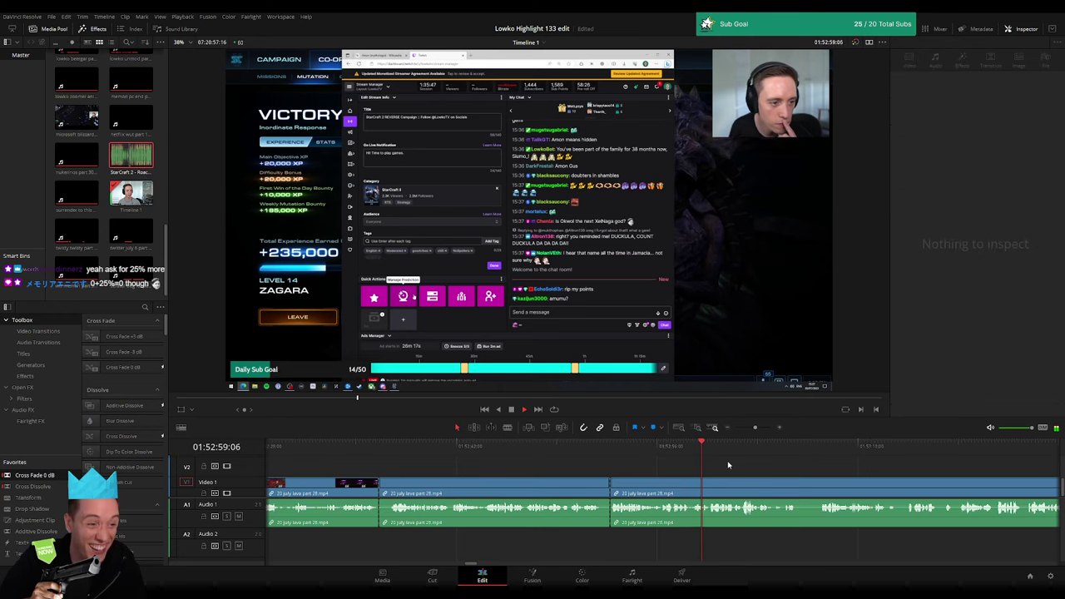
pyautogui.hotkey('ctrl', 'z')
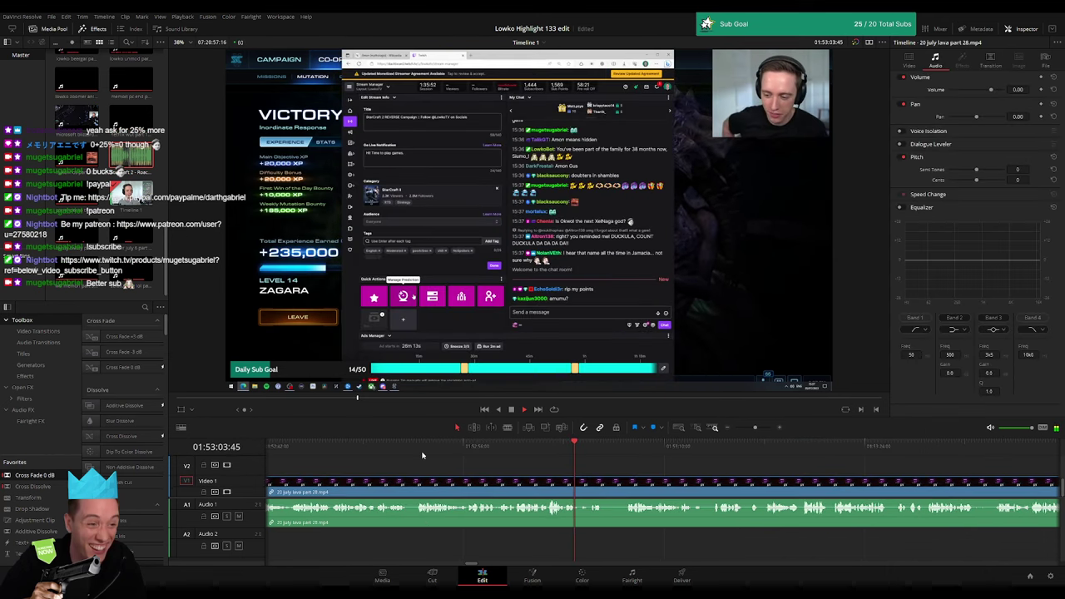
# - Find the purple Victory screen and split the lava clip there
pyautogui.click(403, 449)
pyautogui.click(395, 448)
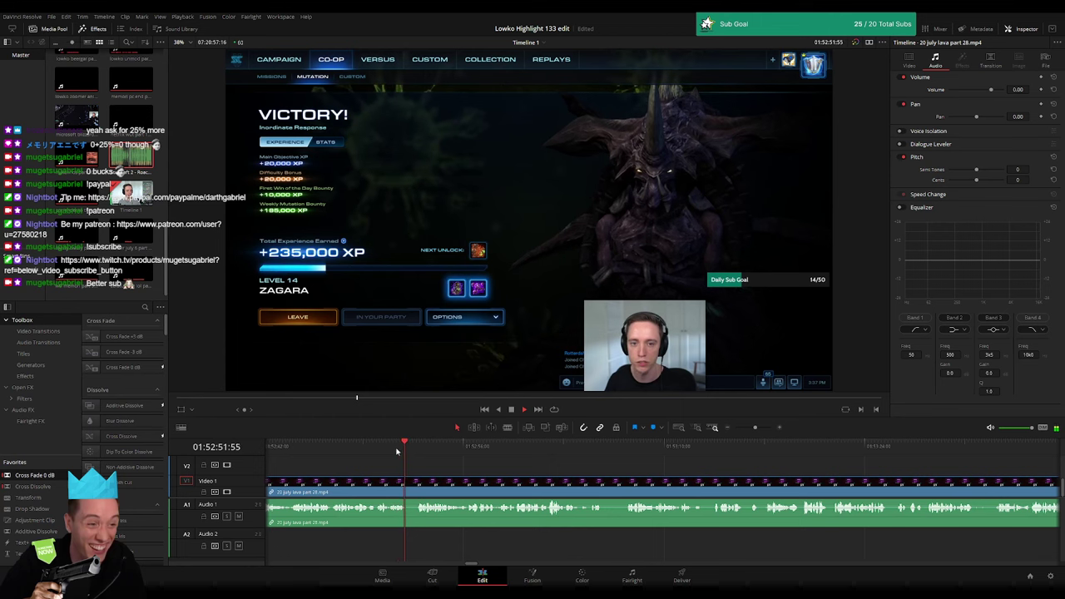
pyautogui.click(370, 448)
pyautogui.click(397, 450)
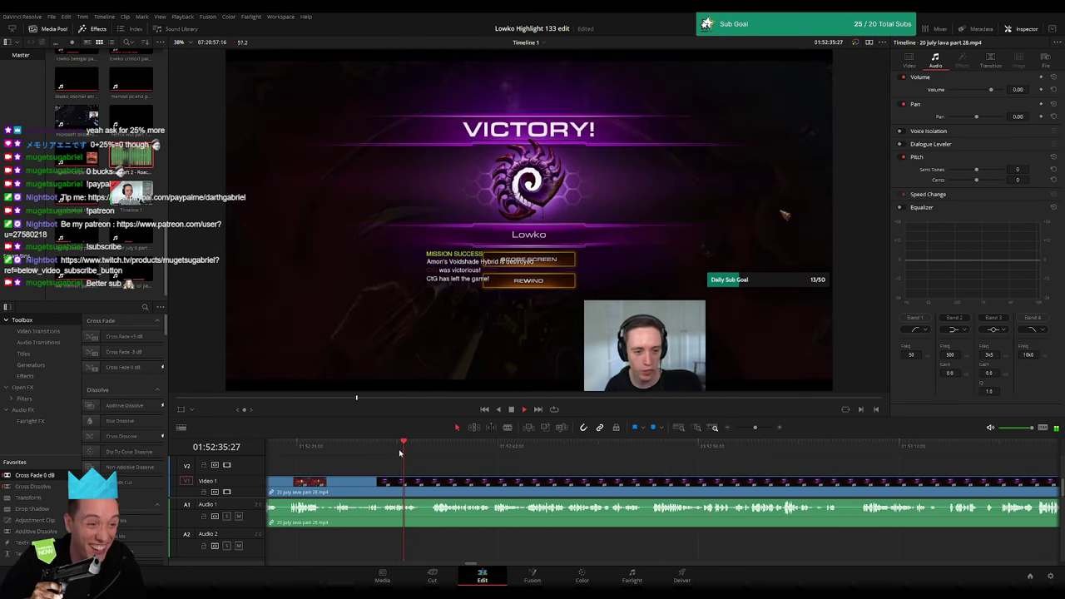
pyautogui.press('b')
pyautogui.click(425, 482)
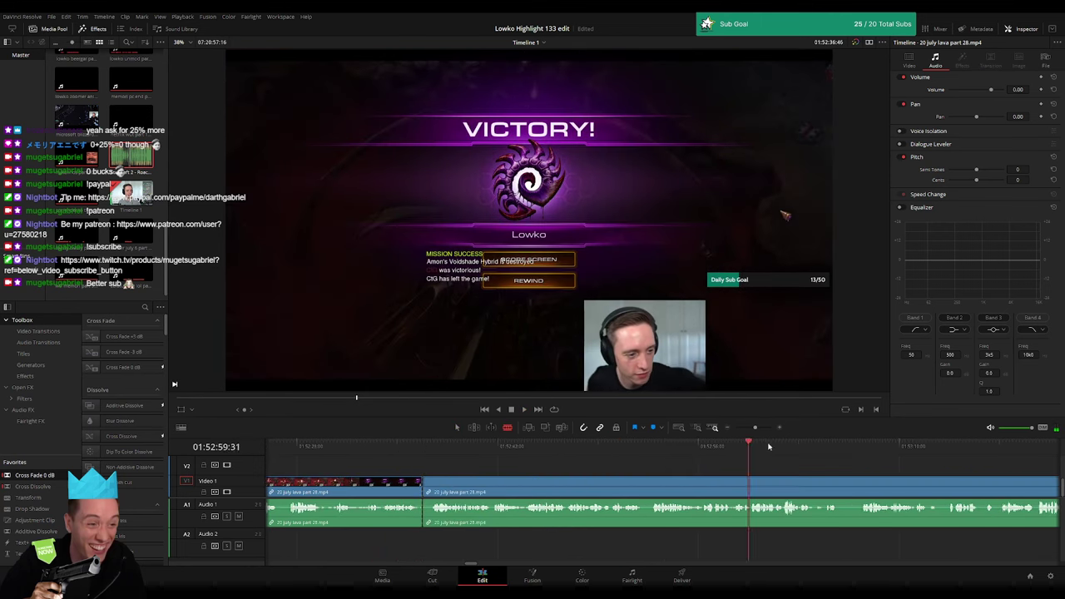
# - Split at the Weekly Mutation screen and delete the footage before it, closing the gap
pyautogui.scroll(-3, 680, 457)
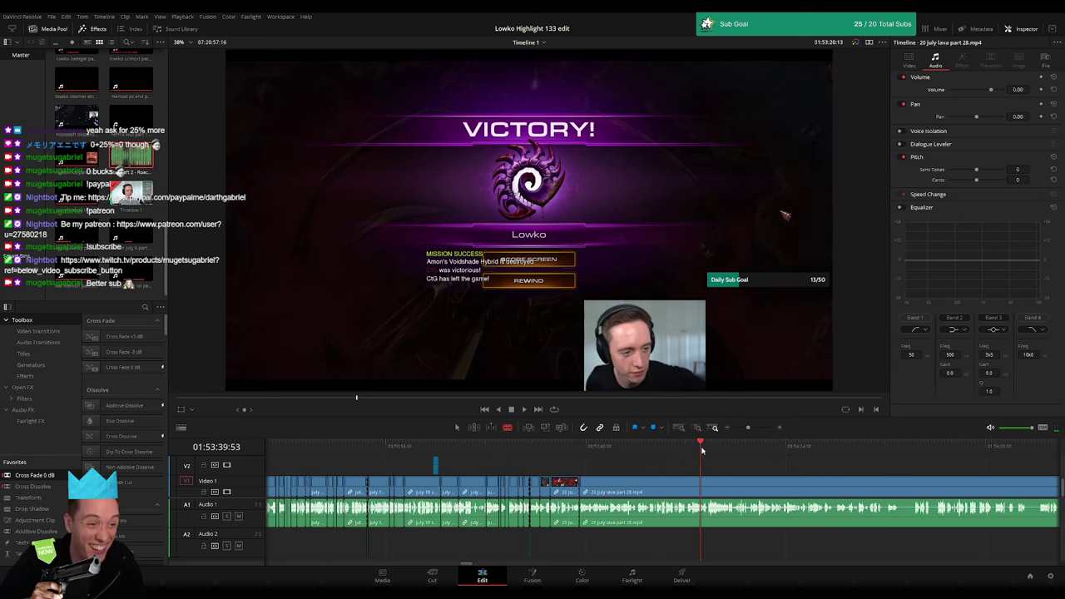
pyautogui.moveTo(827, 455)
pyautogui.mouseDown()
pyautogui.moveTo(890, 461)
pyautogui.moveTo(912, 450)
pyautogui.mouseUp()
pyautogui.press('space')
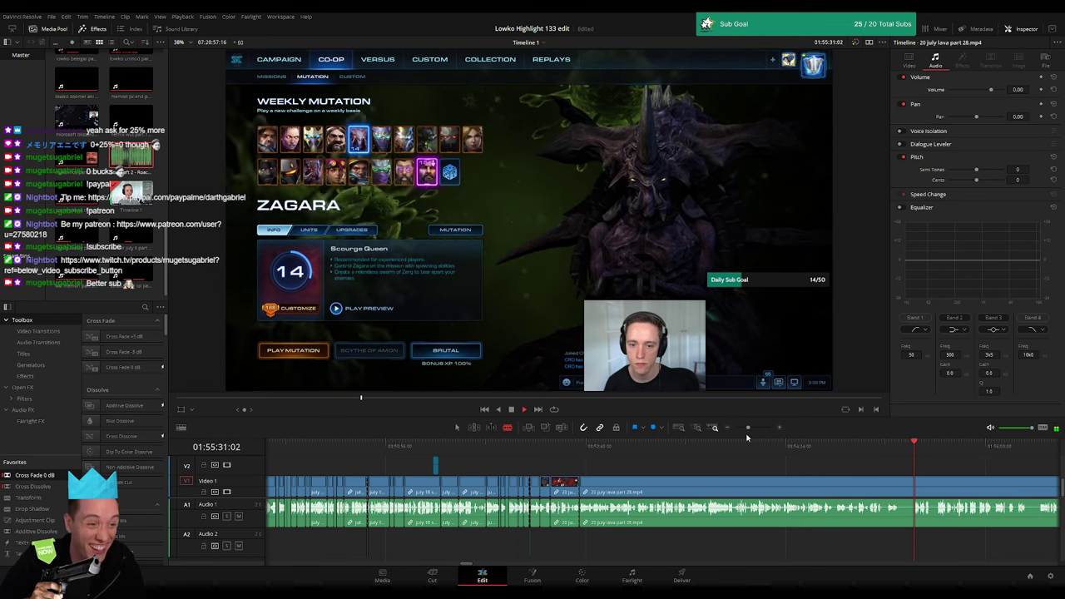
pyautogui.moveTo(747, 427); pyautogui.dragTo(761, 430)
pyautogui.hotkey('ctrl', 'b')
pyautogui.press('space')
pyautogui.click(649, 487)
pyautogui.press('Delete')
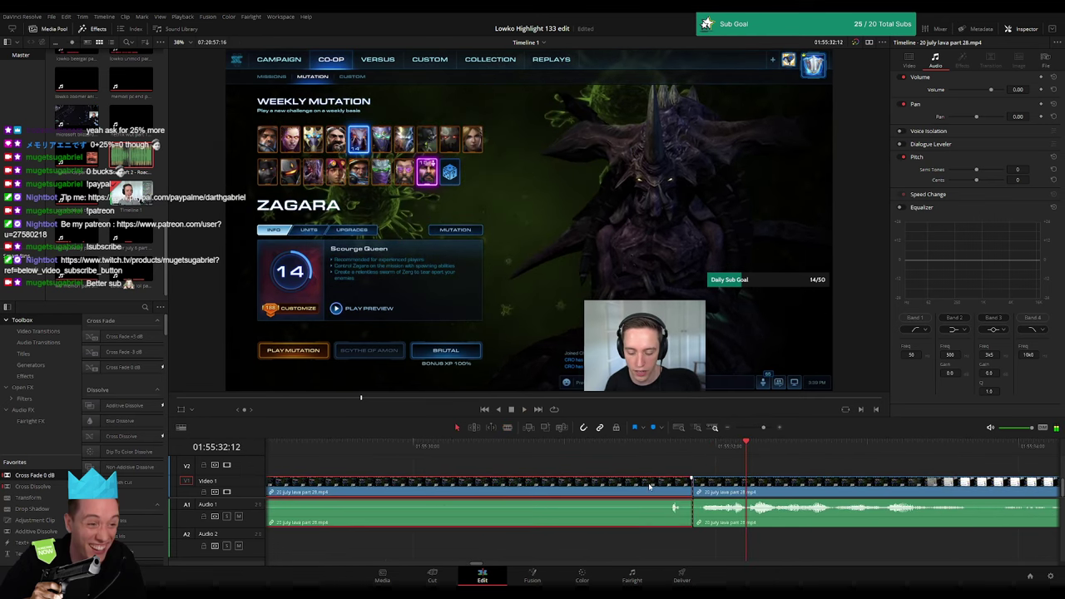
pyautogui.click(648, 487)
pyautogui.press('Delete')
# - Play the boss fight to check the edit and move ahead to later footage
pyautogui.hotkey('ctrl', '-')
pyautogui.hotkey('ctrl', '-')
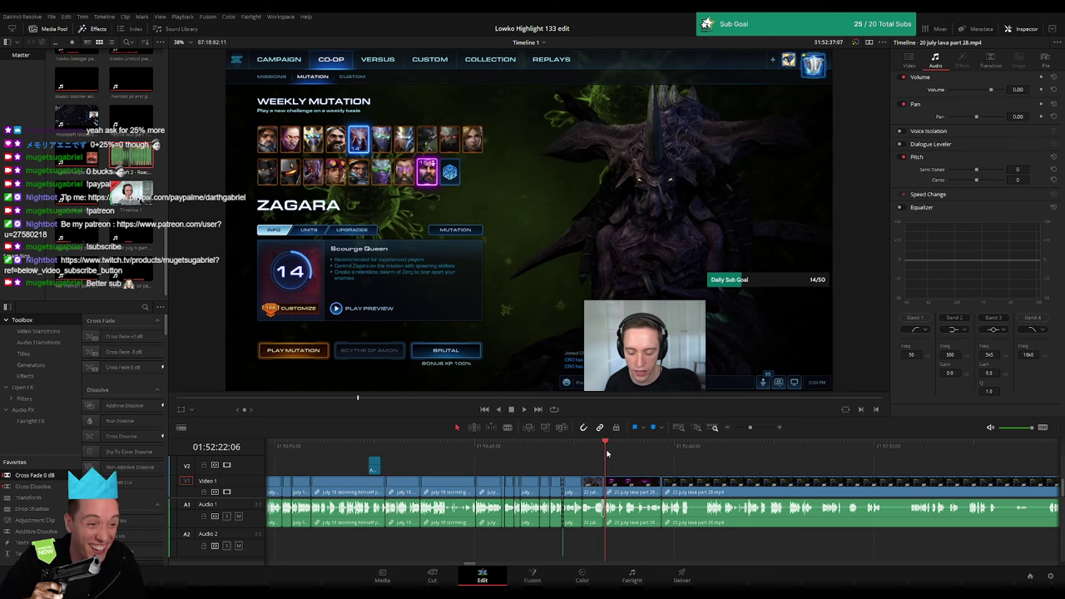
pyautogui.press('space')
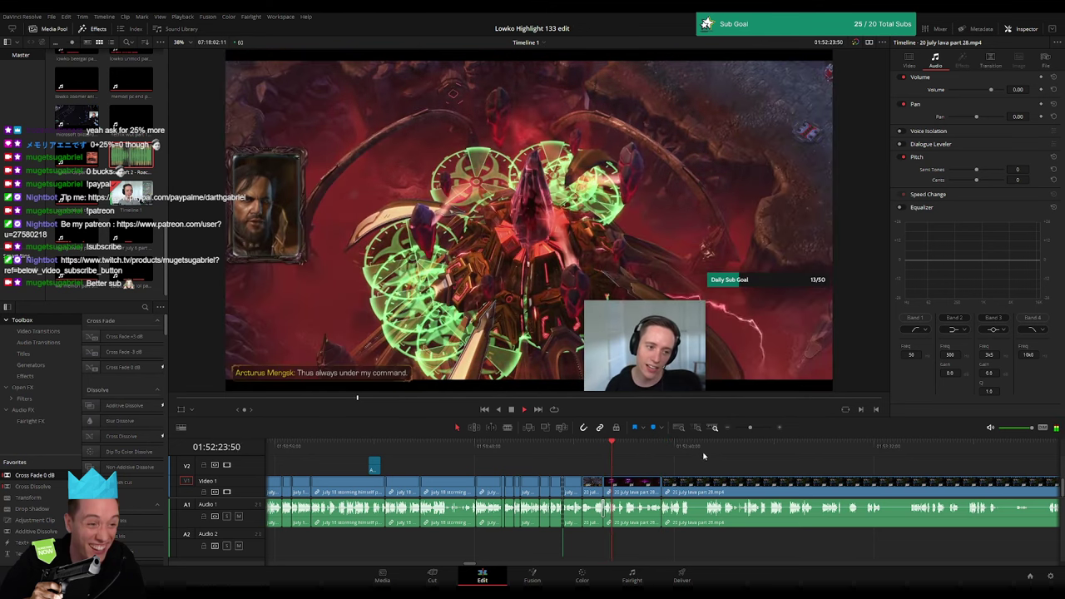
pyautogui.hotkey('ctrl', '=')
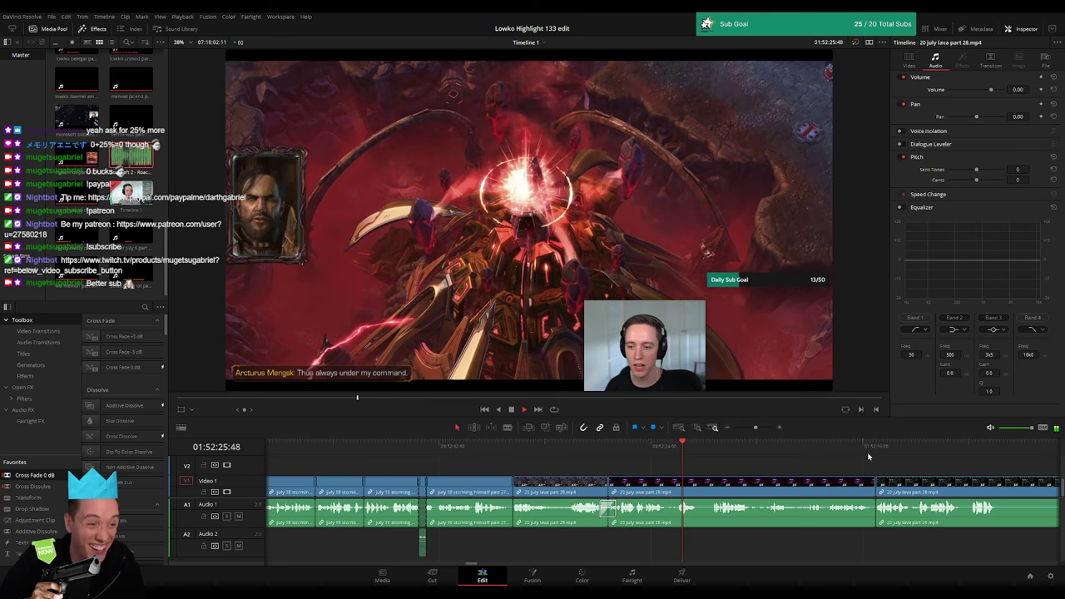
pyautogui.click(867, 456)
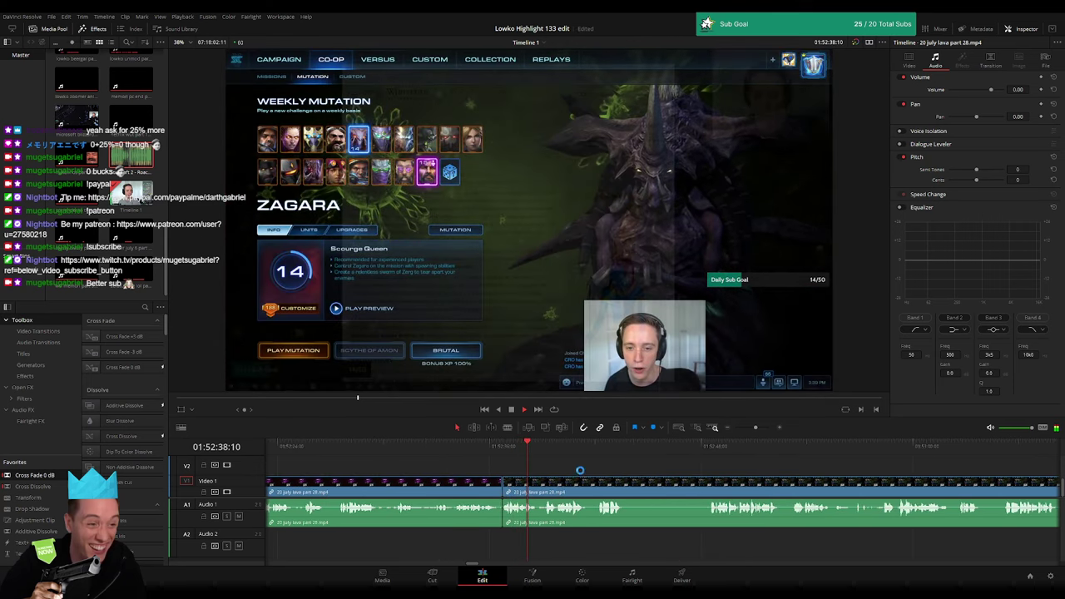
pyautogui.press('b')
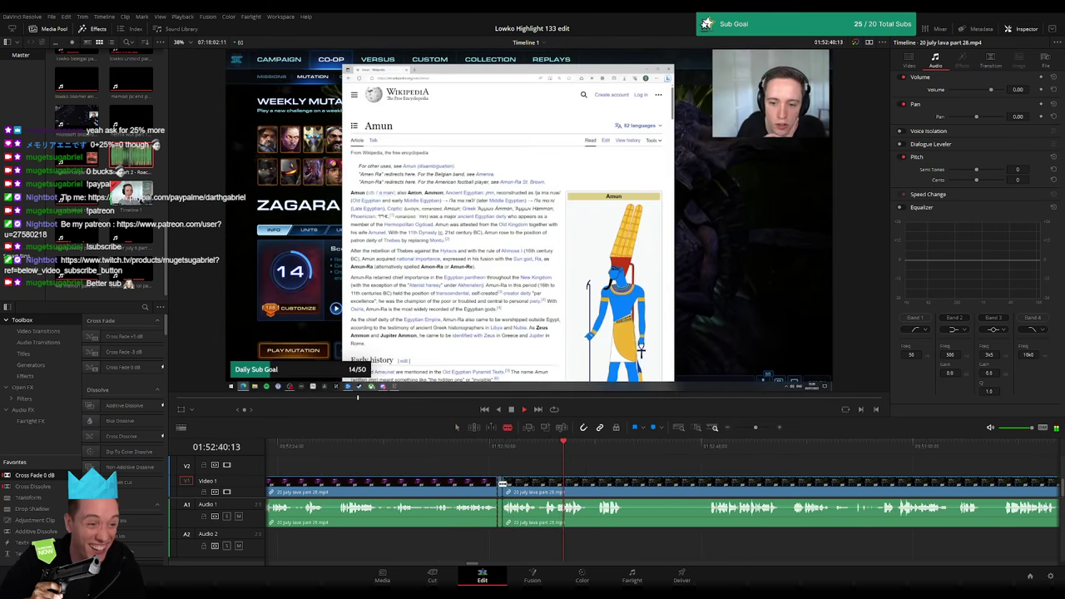
# - Cut the lava clip and drag its cut point later
pyautogui.press('a')
pyautogui.click(500, 492)
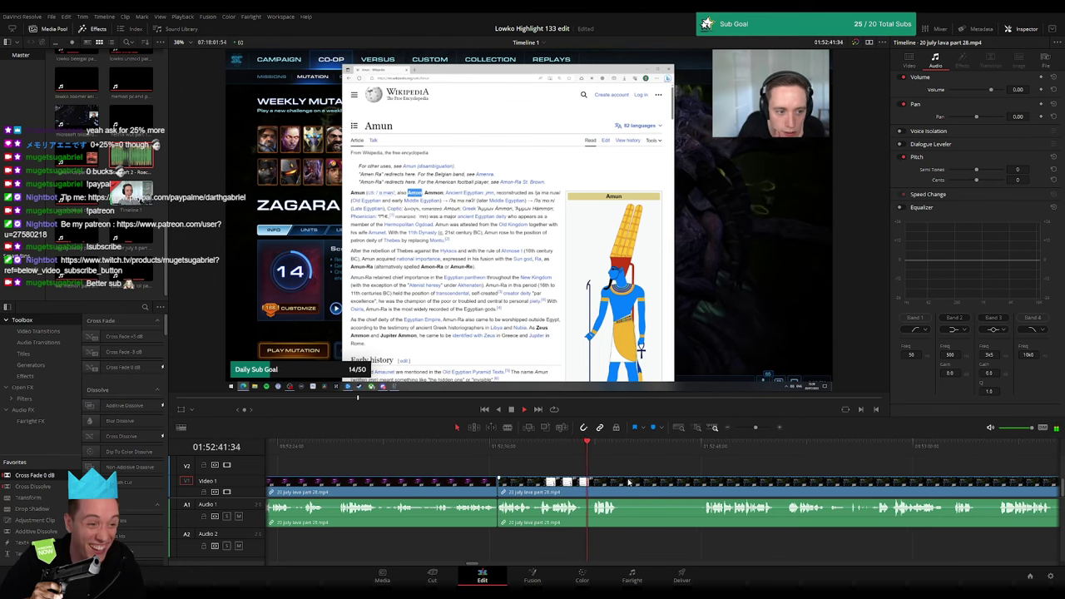
pyautogui.hscroll(3, 628, 482)
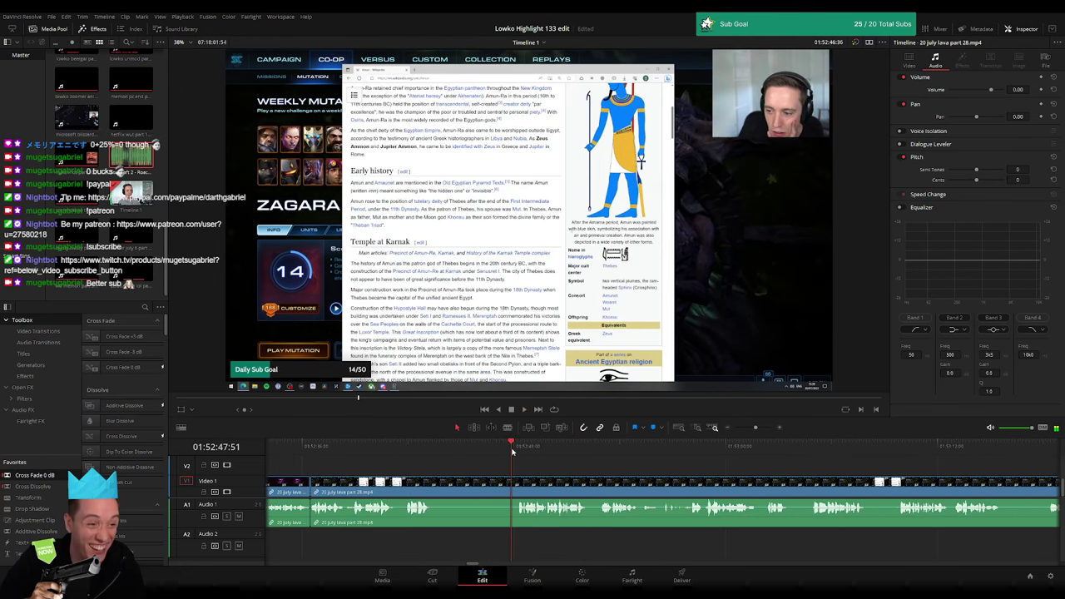
pyautogui.moveTo(435, 482)
pyautogui.mouseDown()
pyautogui.moveTo(522, 478)
pyautogui.moveTo(499, 482)
pyautogui.mouseUp()
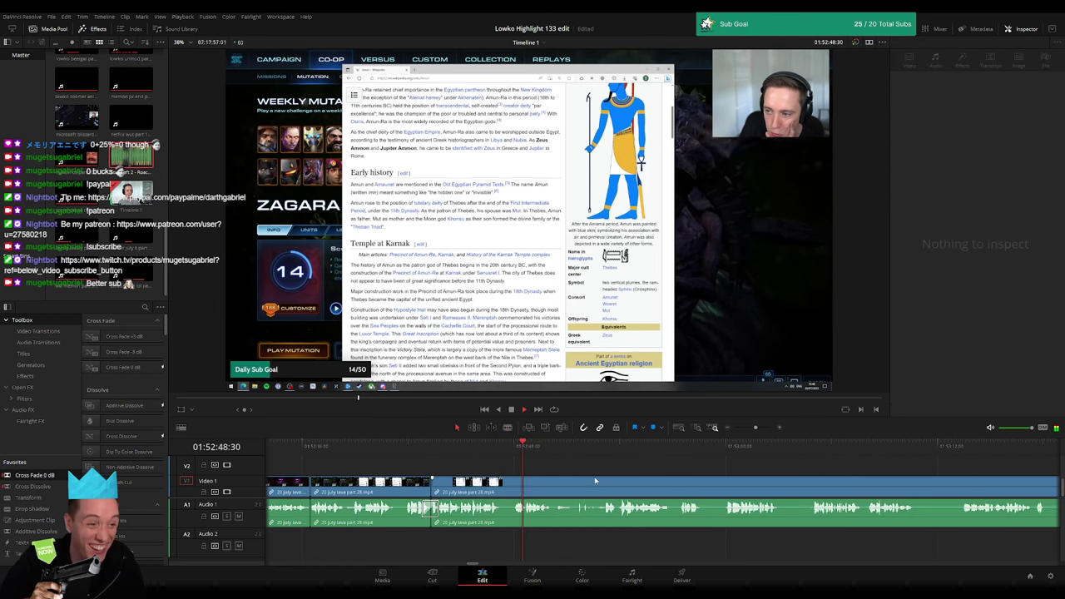
pyautogui.click(455, 469)
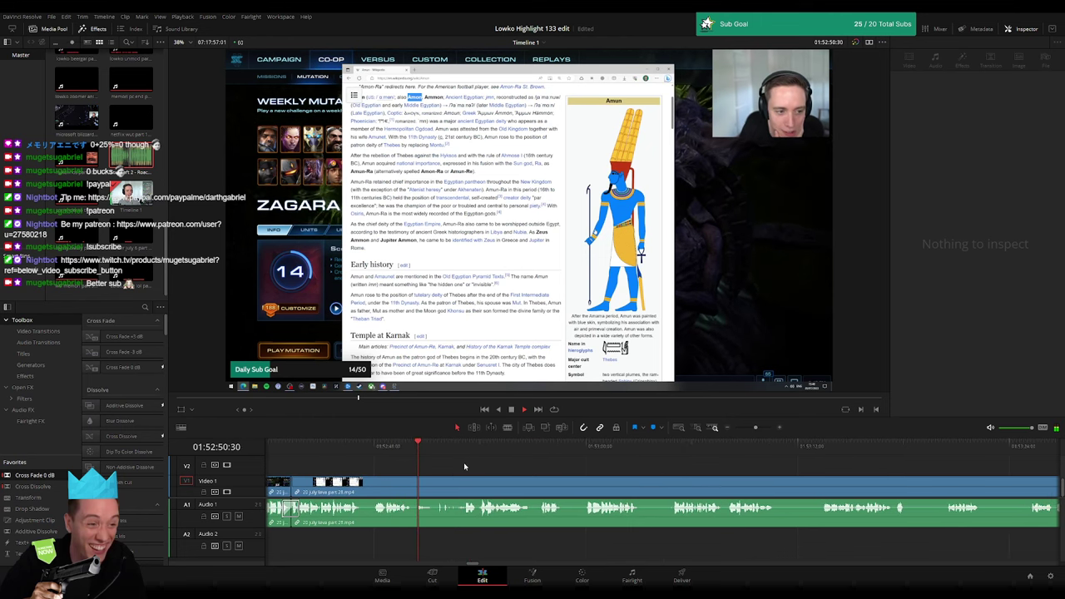
# - Isolate a short unwanted section of the lava clip and ripple-delete it
pyautogui.hscroll(2, 478, 467)
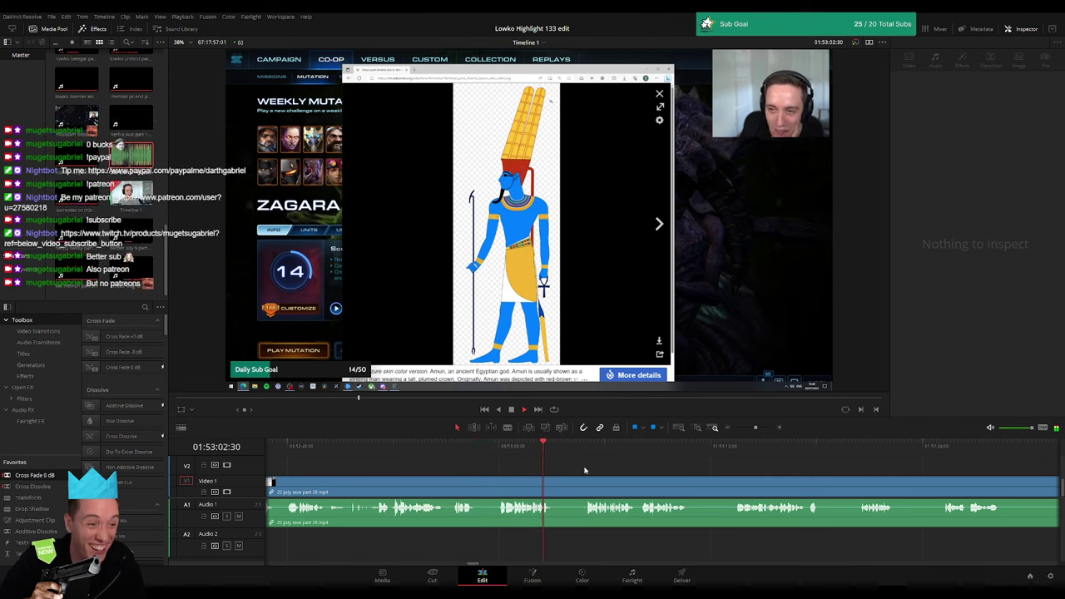
pyautogui.click(486, 485)
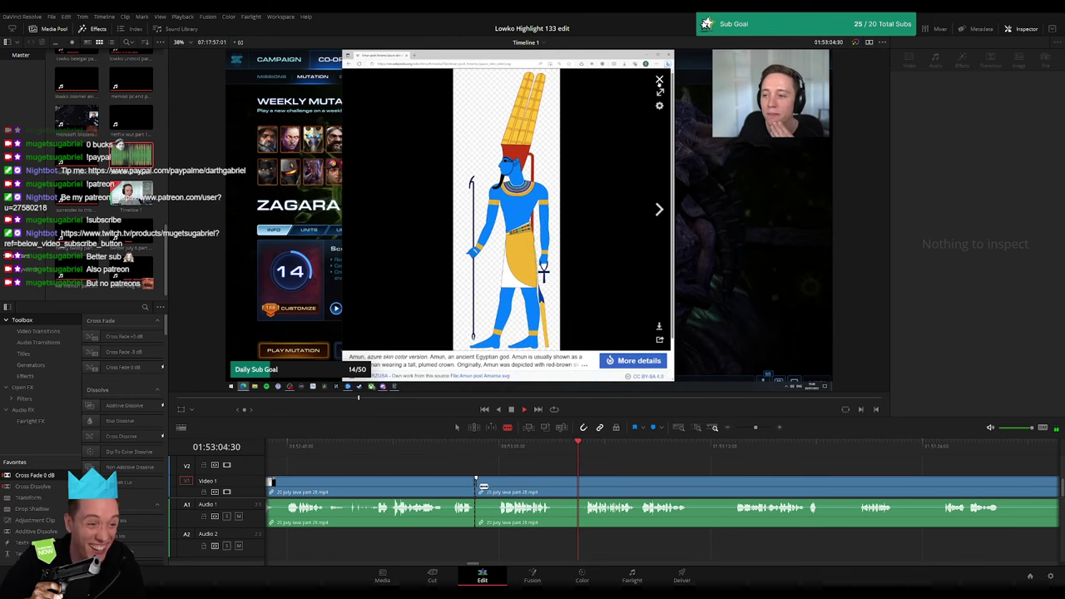
pyautogui.click(485, 489)
pyautogui.press('Delete')
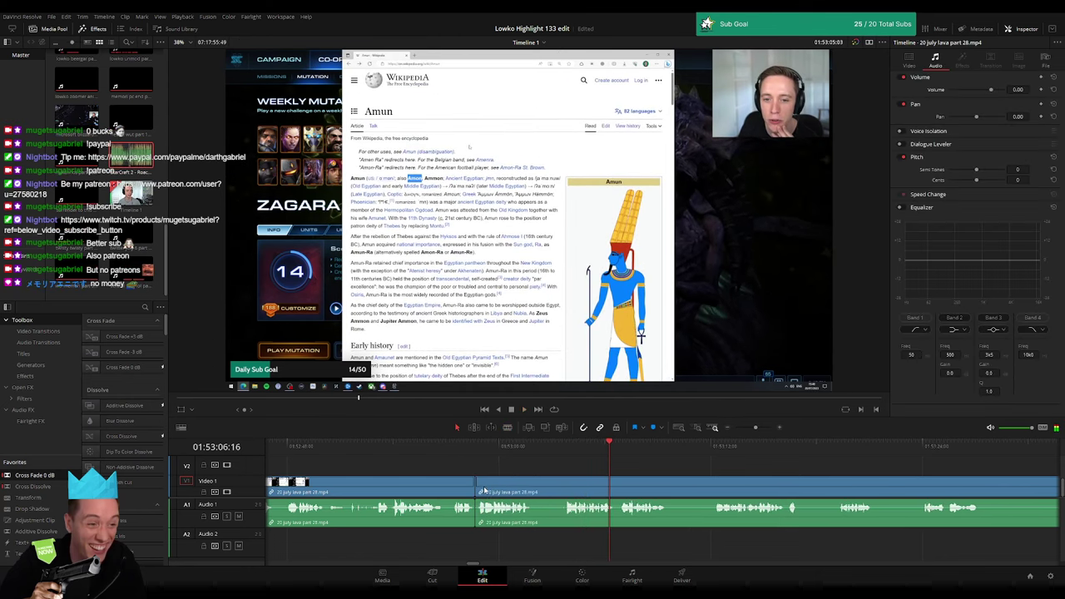
# - Remove two short stretches of dead footage and add a Cross Fade 0 dB on the audio cut
pyautogui.press('j')
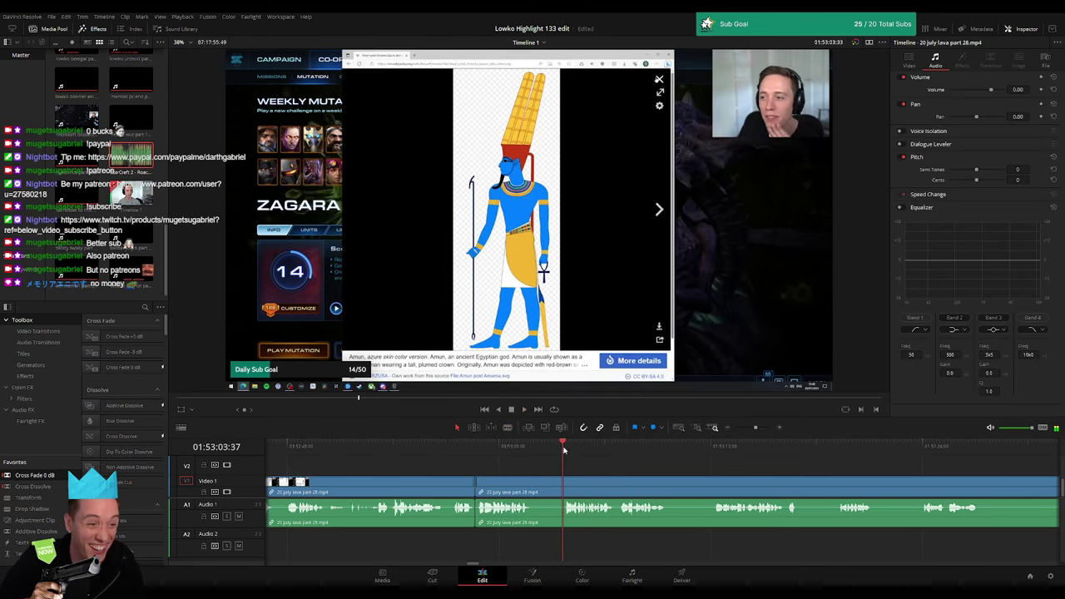
pyautogui.moveTo(403, 479); pyautogui.dragTo(432, 485)
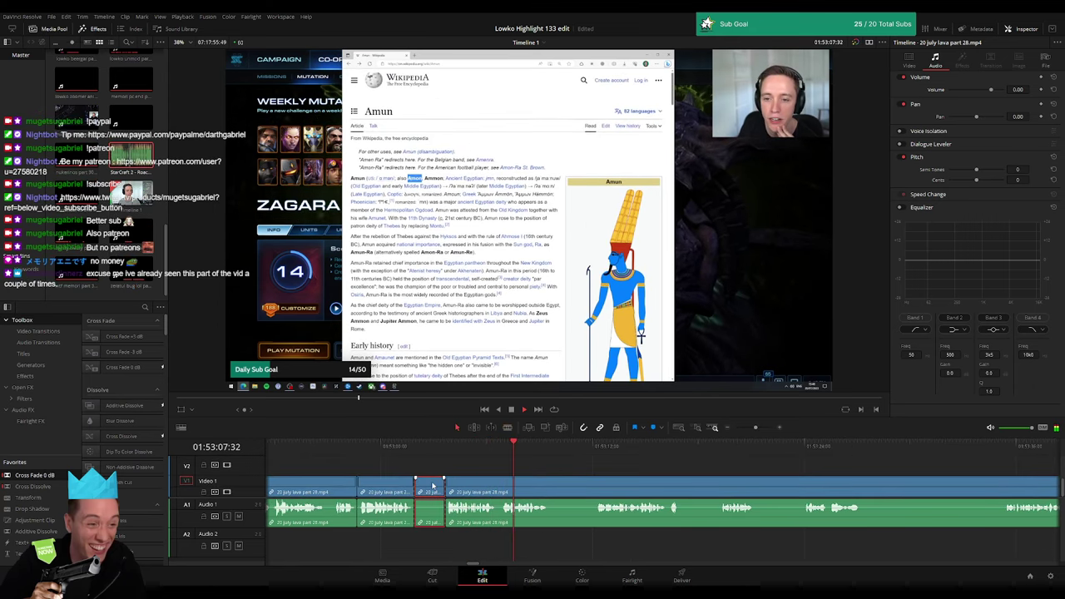
pyautogui.press('Delete')
pyautogui.press('space')
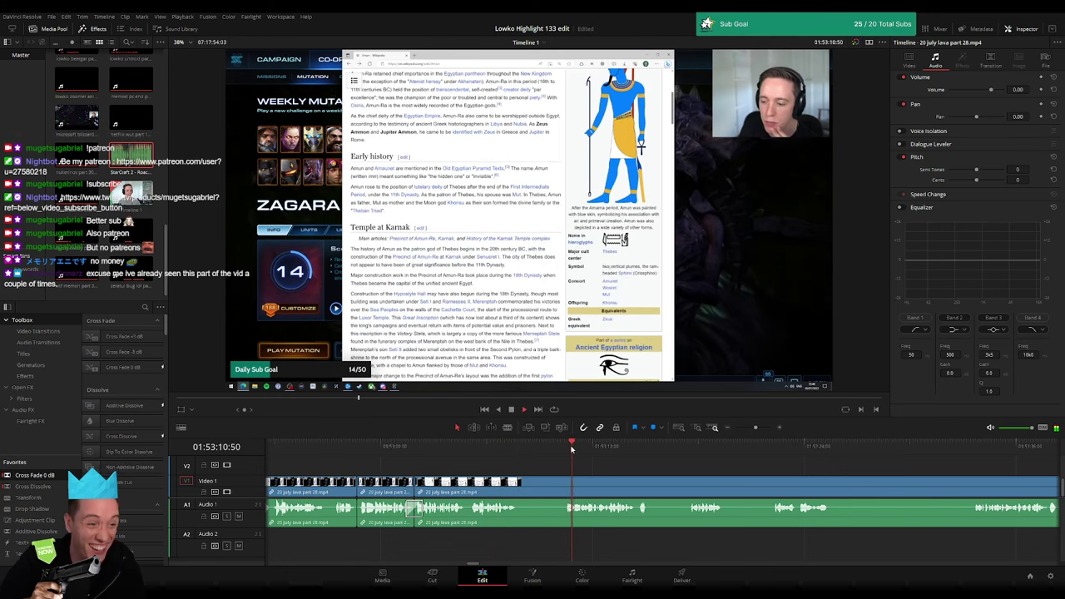
pyautogui.moveTo(520, 480); pyautogui.dragTo(416, 482)
pyautogui.click(437, 488)
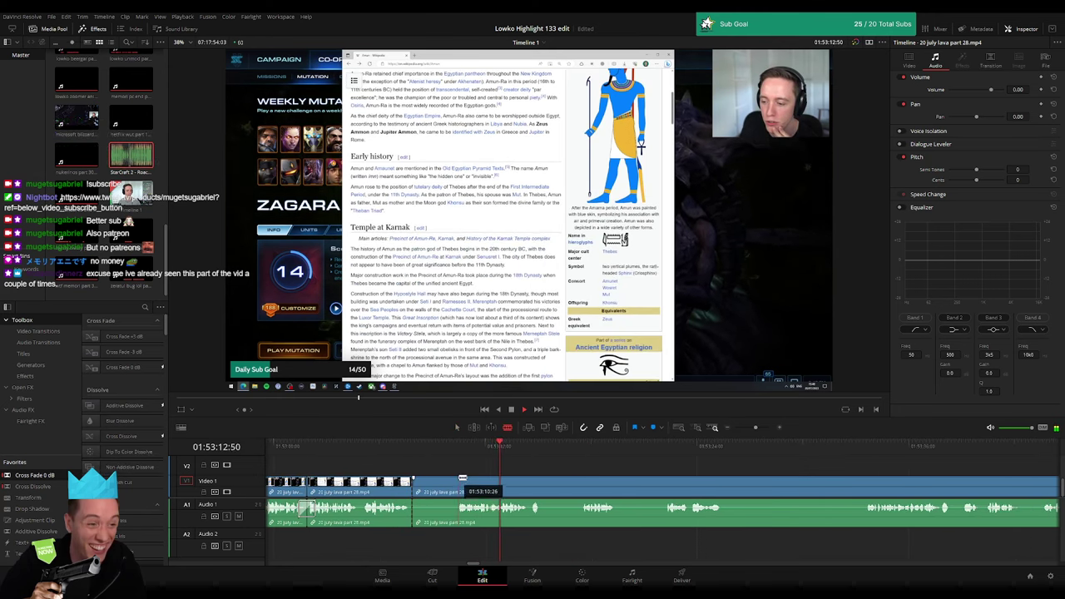
pyautogui.press('Delete')
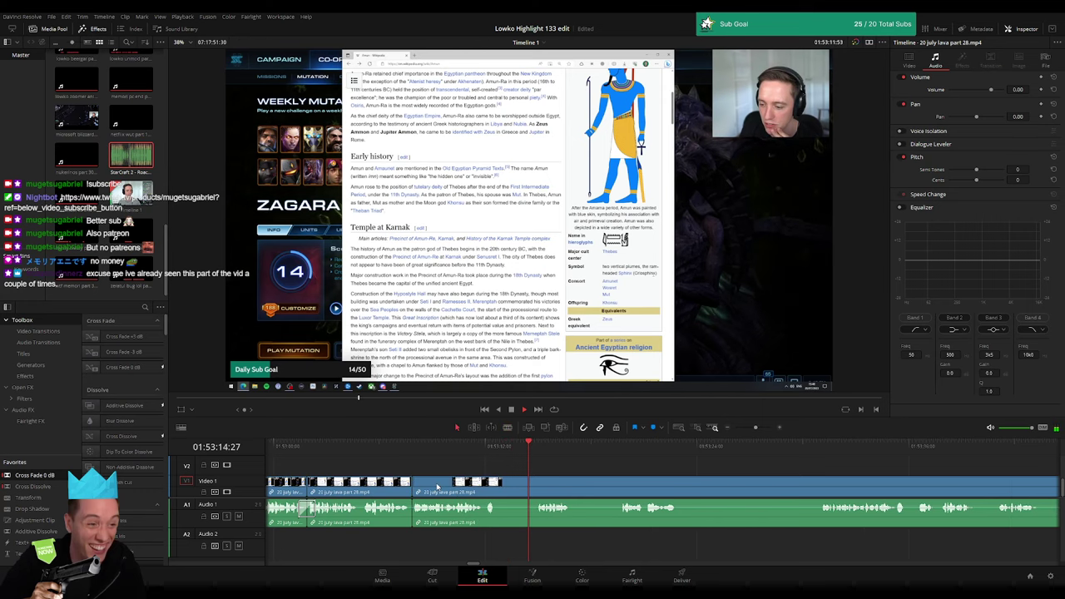
pyautogui.moveTo(41, 475); pyautogui.dragTo(413, 509)
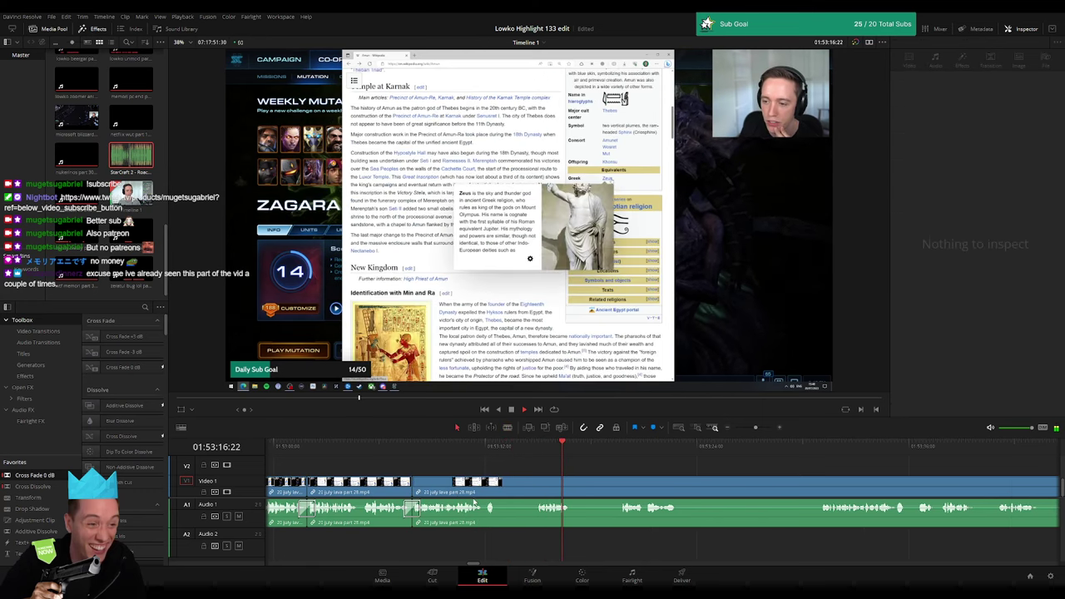
# - Trim and ripple-delete three more short stretches of the lava clip
pyautogui.click(516, 484)
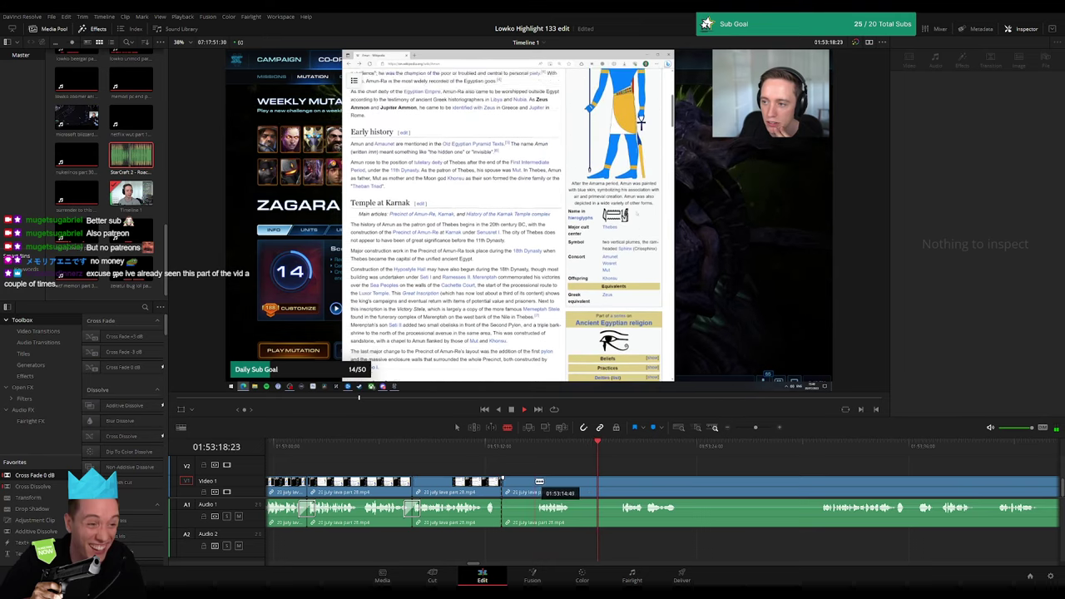
pyautogui.press('Delete')
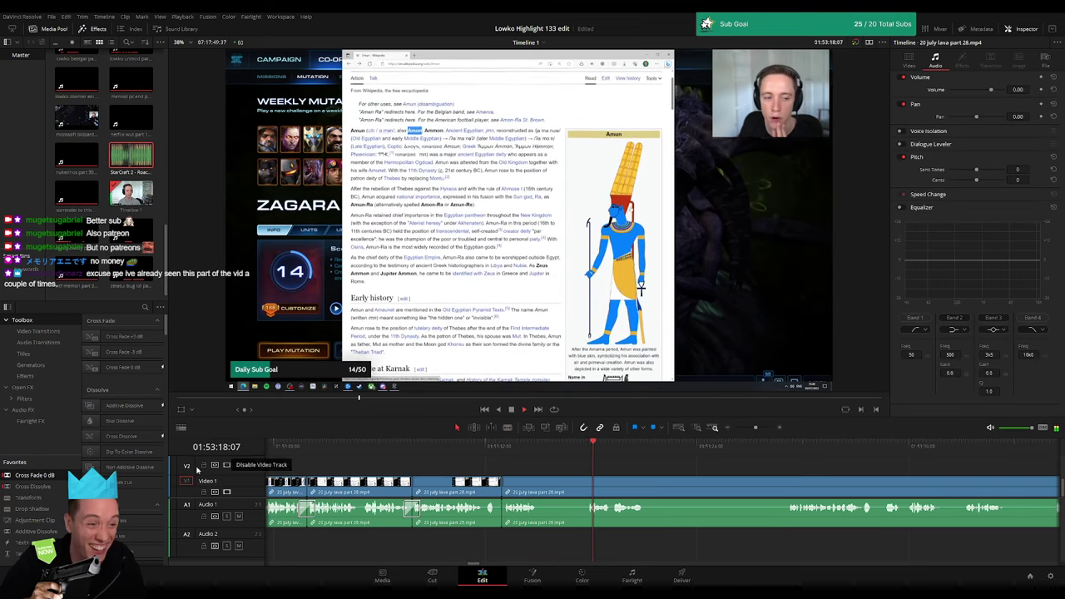
pyautogui.moveTo(511, 513); pyautogui.dragTo(589, 481)
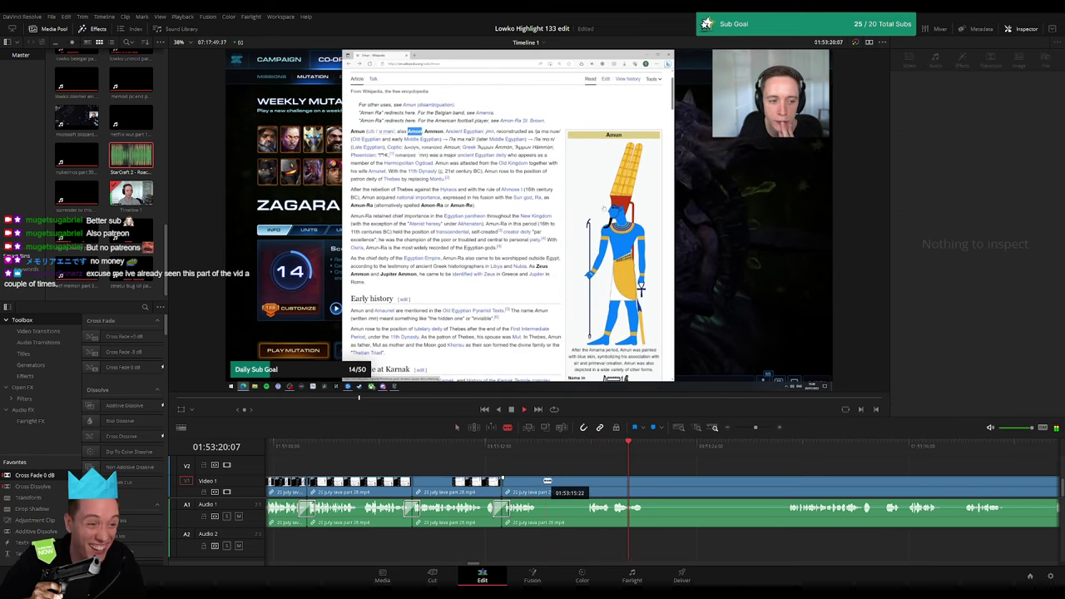
pyautogui.click(566, 486)
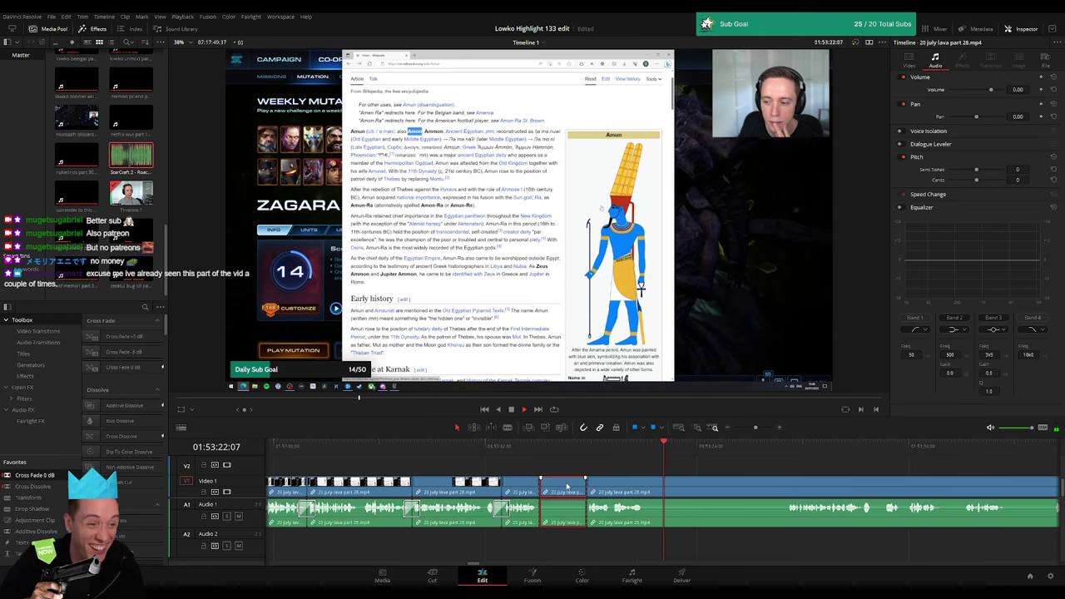
pyautogui.press('Delete')
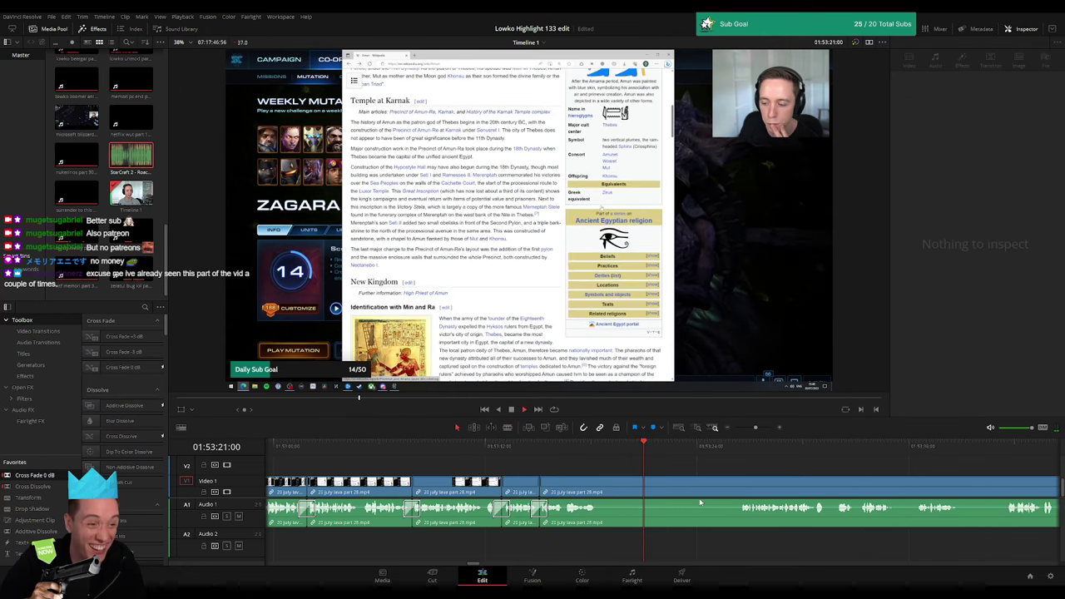
pyautogui.moveTo(449, 490); pyautogui.dragTo(414, 486)
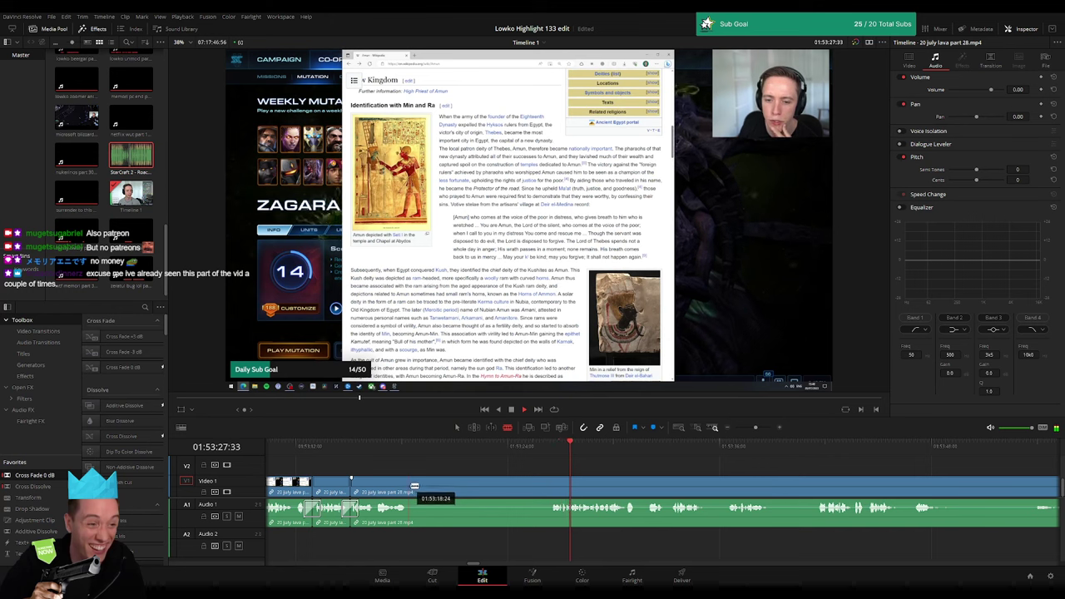
pyautogui.click(519, 482)
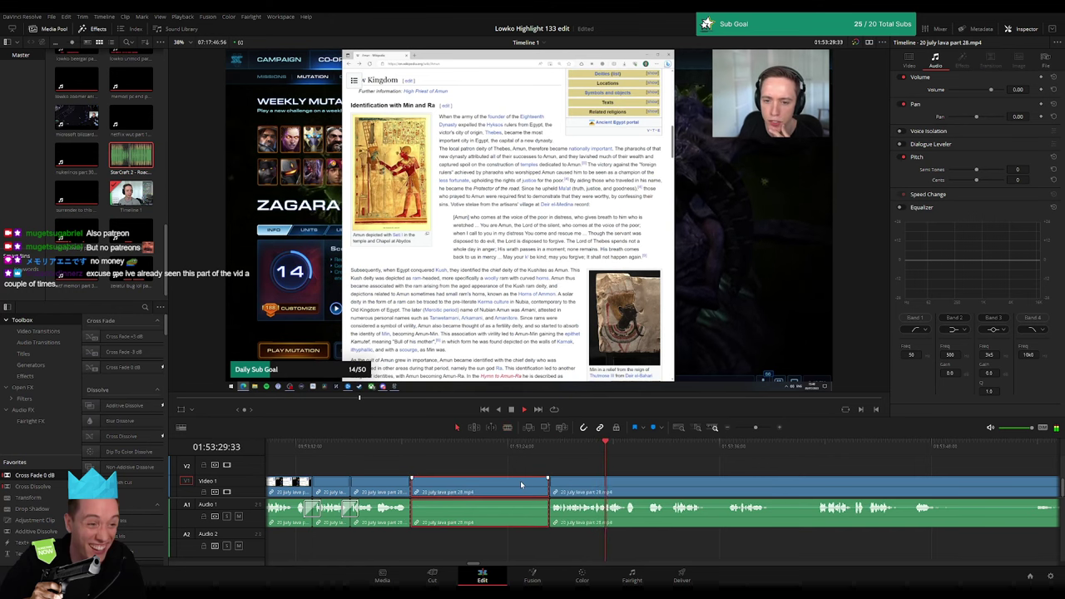
pyautogui.press('Delete')
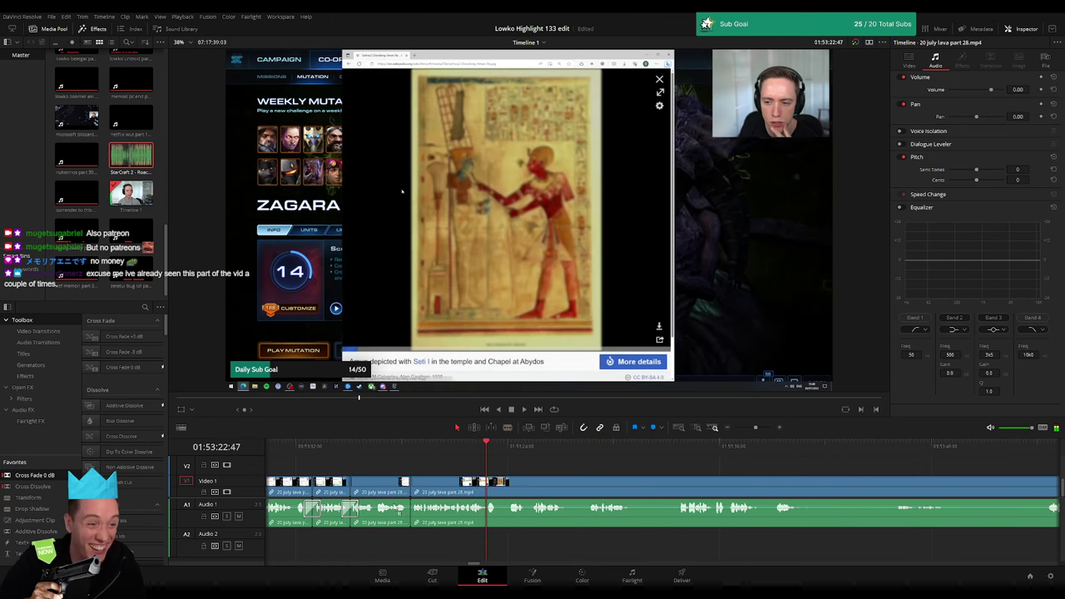
pyautogui.hscroll(3, 469, 465)
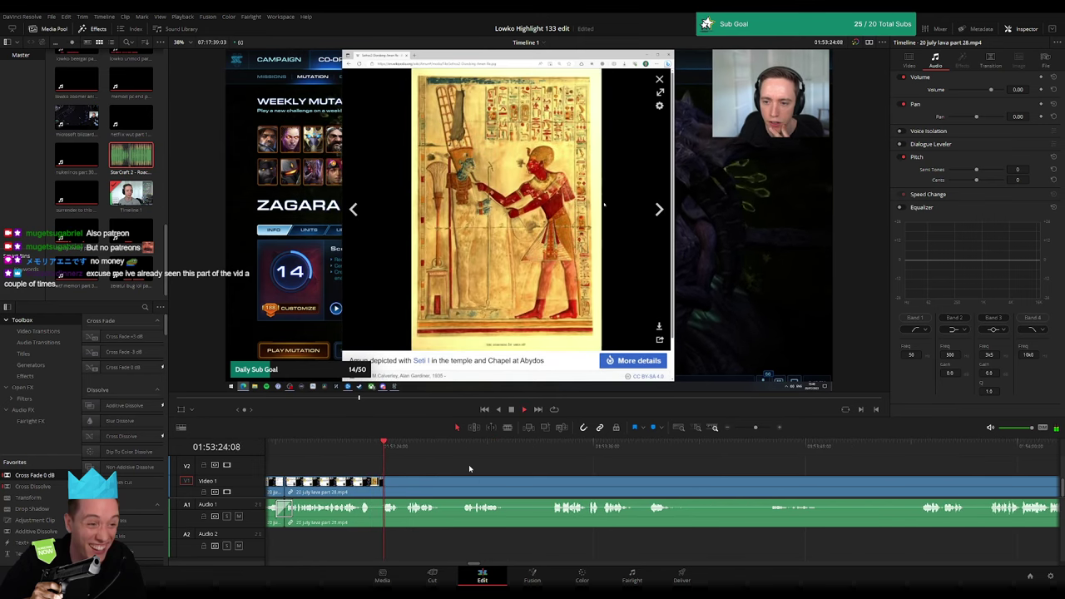
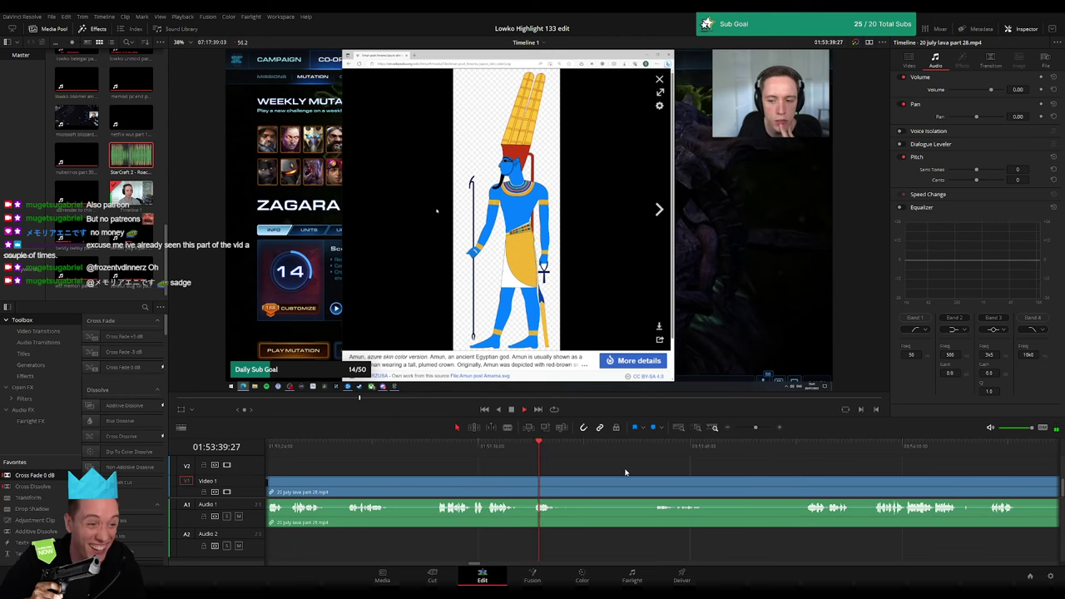
# - Cut two unwanted stretches out of the lava clip and ripple-delete them to close the gaps
pyautogui.hotkey('ctrl', 'b')
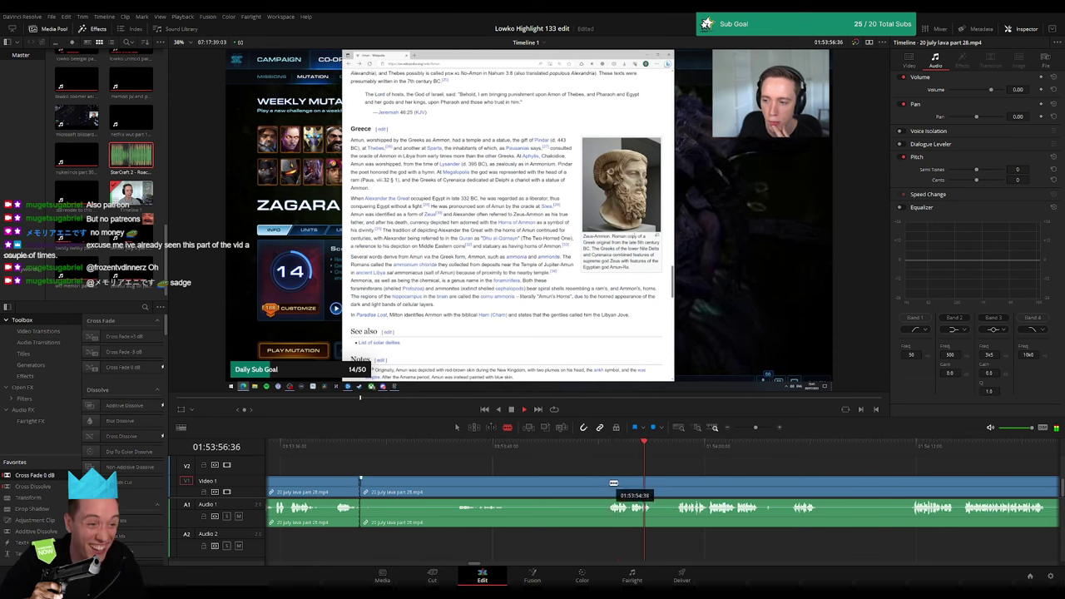
pyautogui.click(605, 482)
pyautogui.press('a')
pyautogui.click(590, 485)
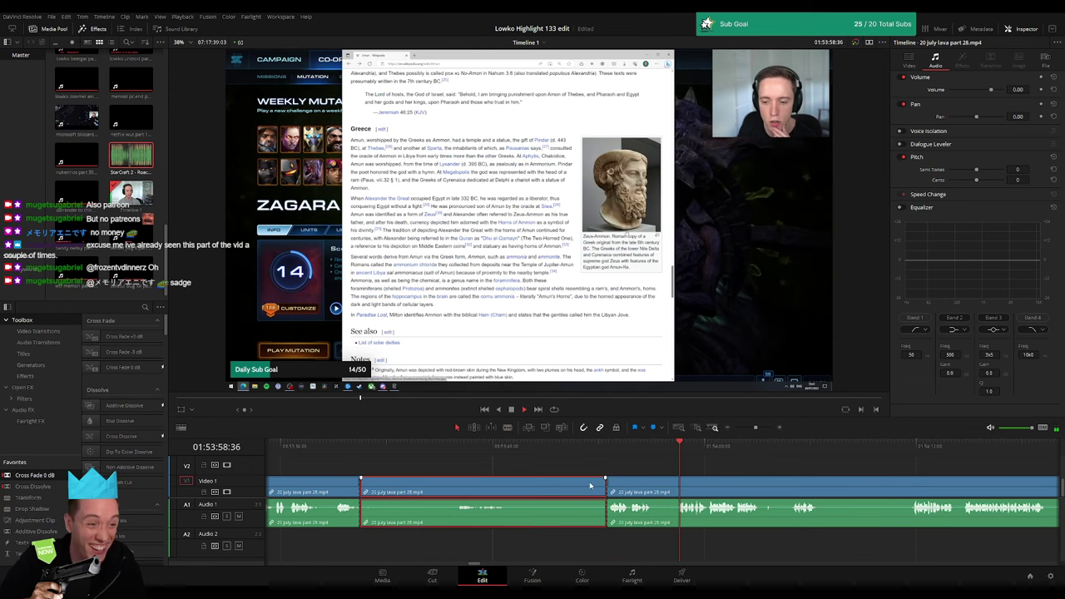
pyautogui.press('Delete')
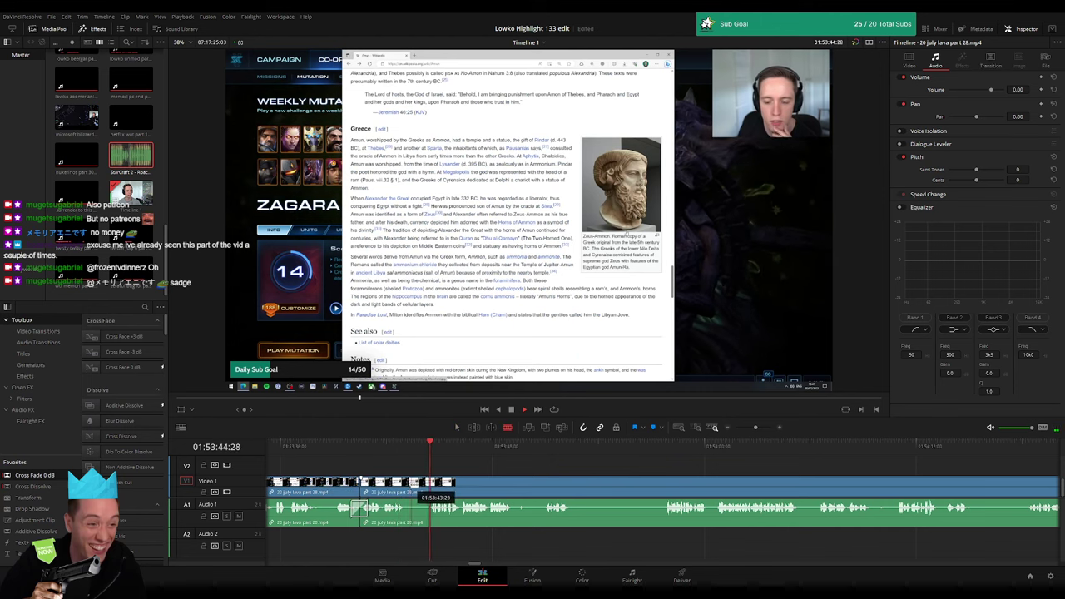
pyautogui.click(407, 486)
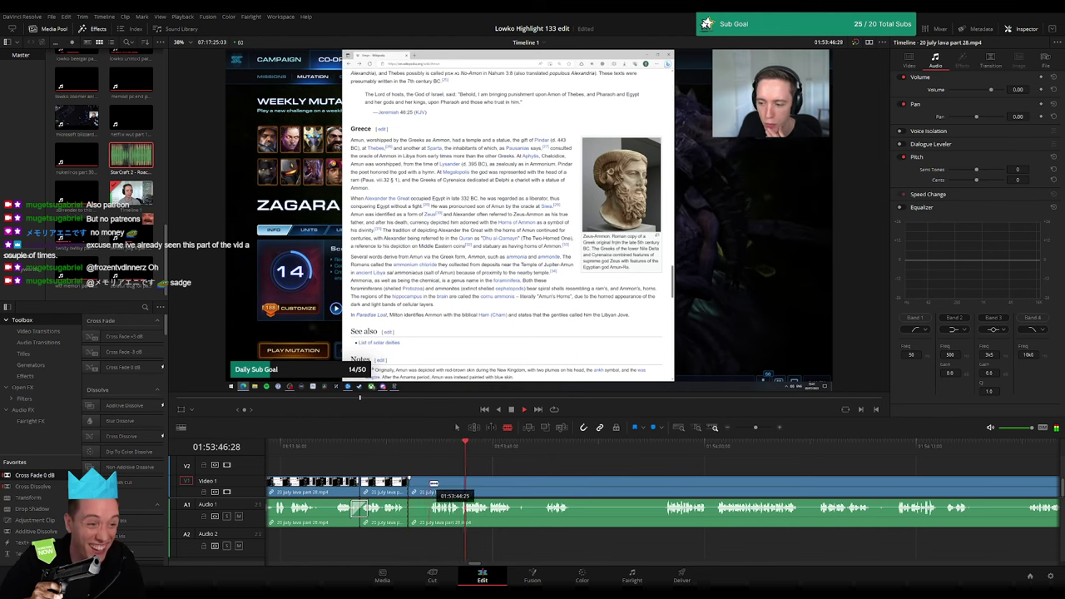
pyautogui.click(434, 483)
pyautogui.press('a')
pyautogui.click(419, 489)
pyautogui.press('Delete')
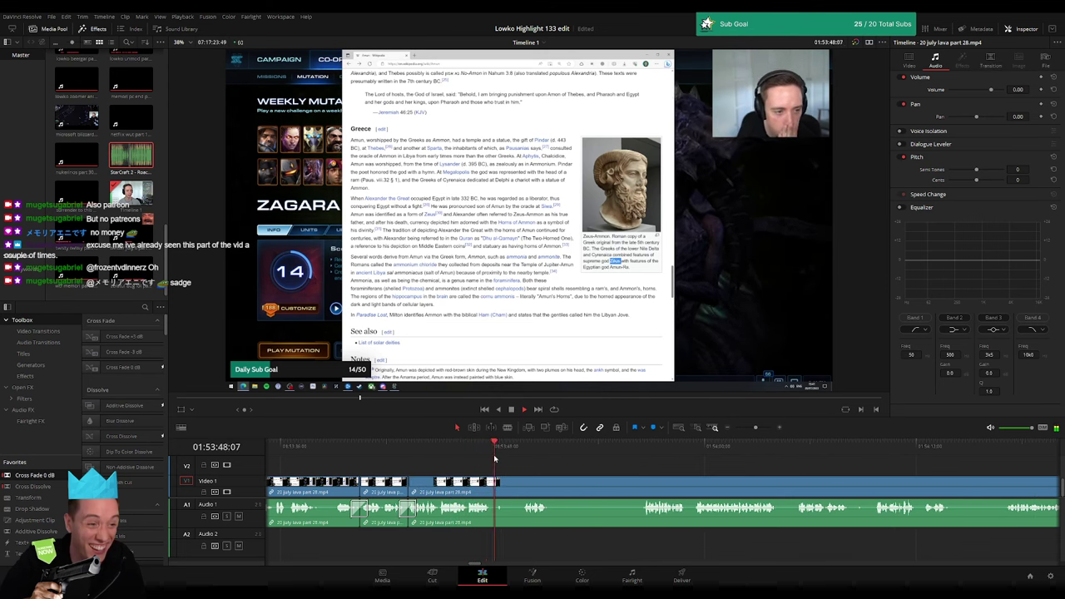
# - Blade the lava clip at two more points and remove the piece between them
pyautogui.press('b')
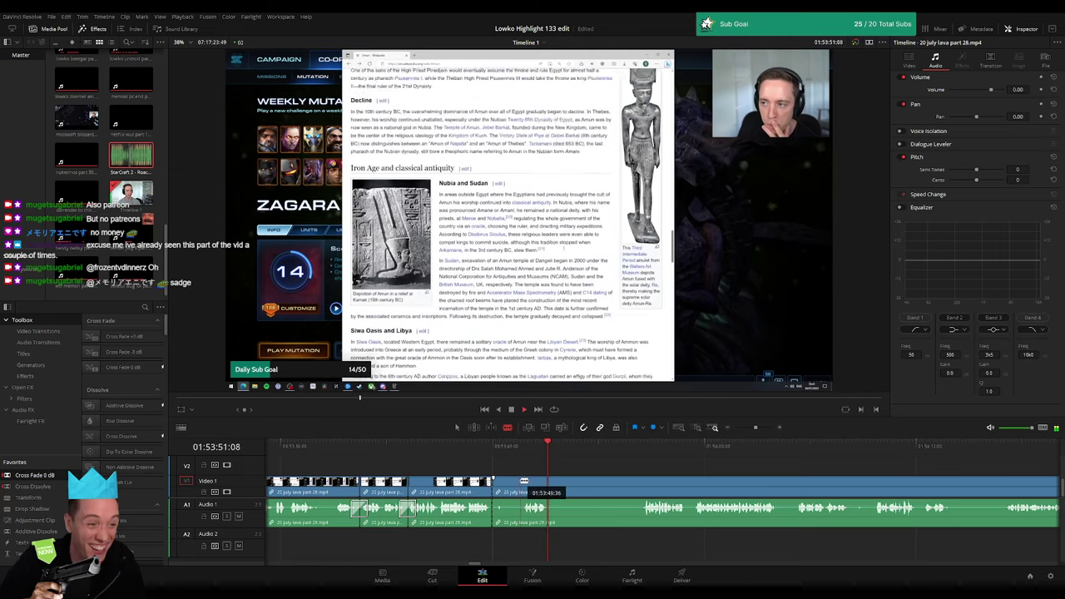
pyautogui.click(524, 482)
pyautogui.press('a')
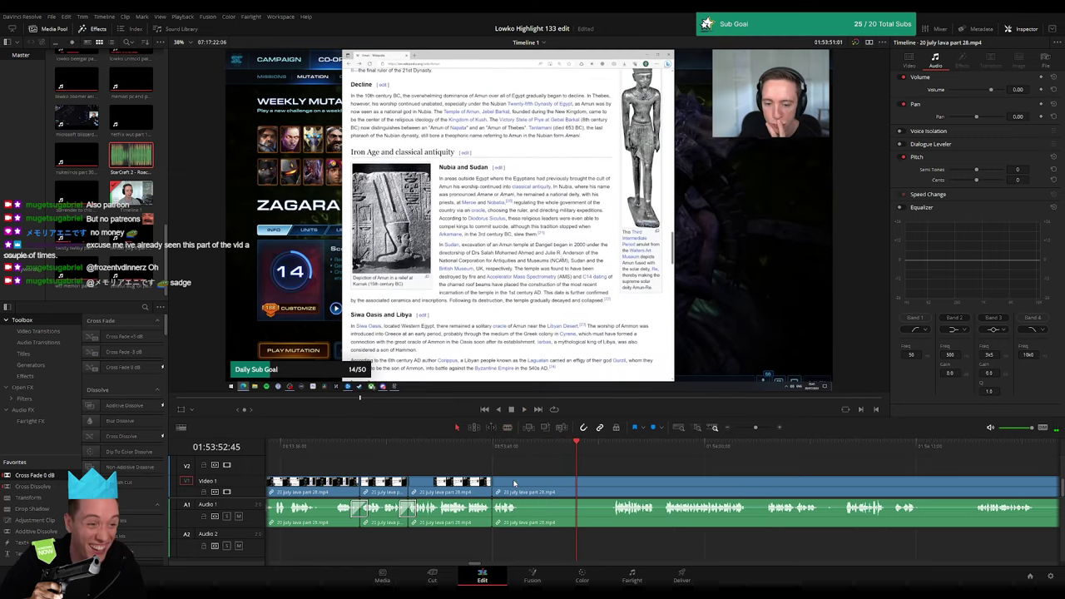
pyautogui.press('b')
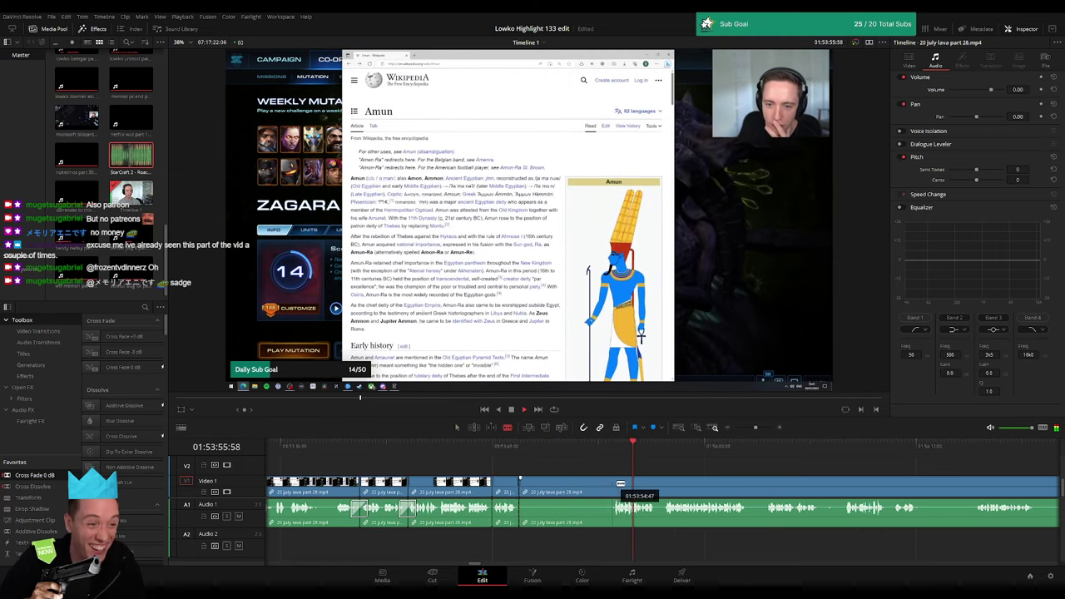
pyautogui.click(613, 484)
pyautogui.press('a')
pyautogui.click(590, 489)
pyautogui.press('Delete')
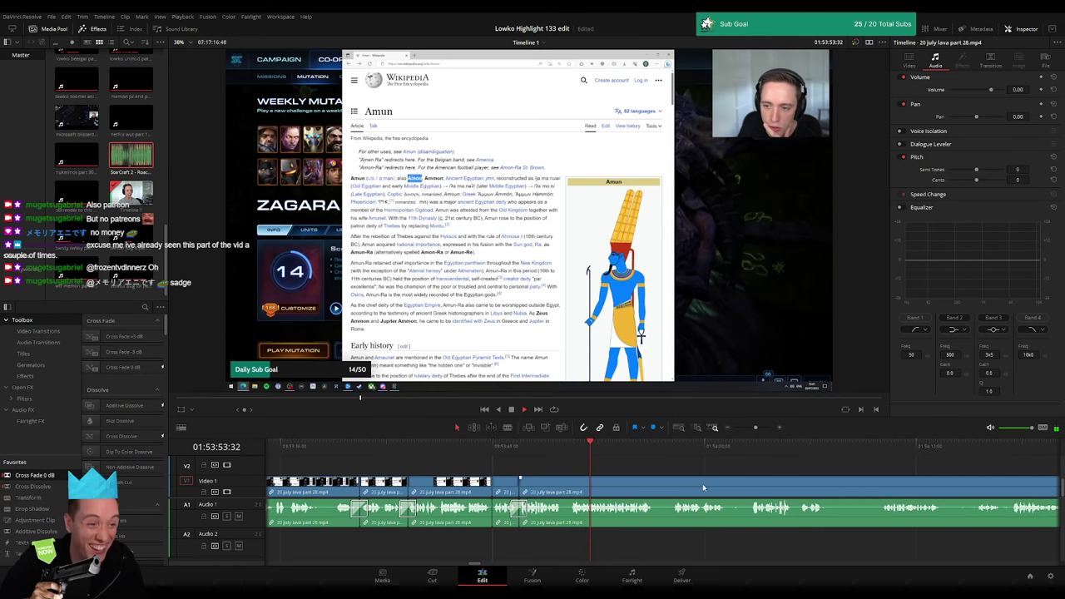
# - Zoom the timeline in, rewatch the footage, and blade out a short sound piece
pyautogui.hscroll(5, 438, 475)
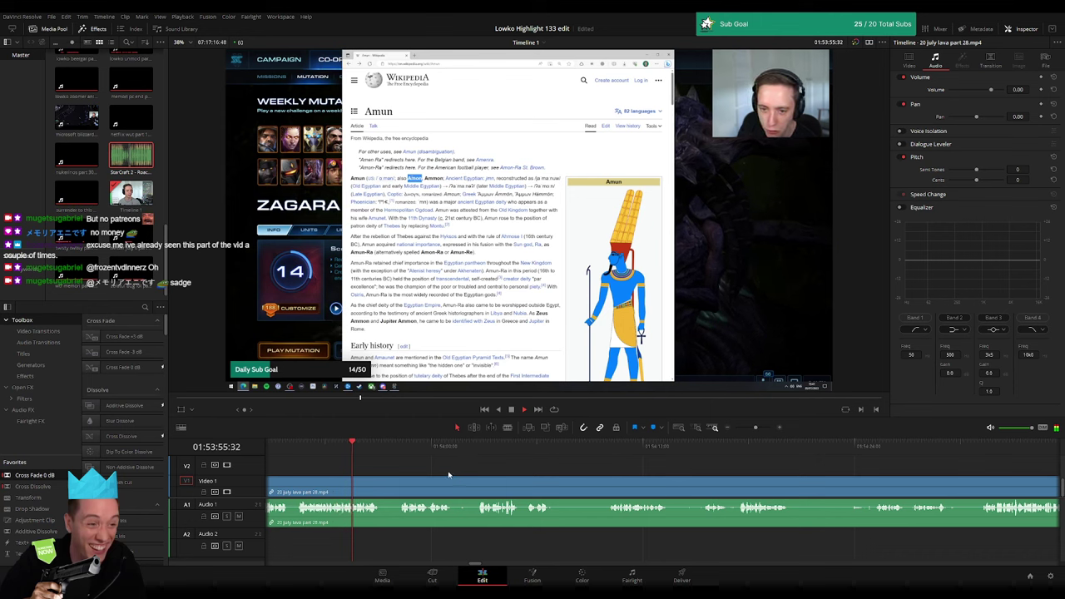
pyautogui.press('space')
pyautogui.moveTo(772, 432); pyautogui.dragTo(761, 428)
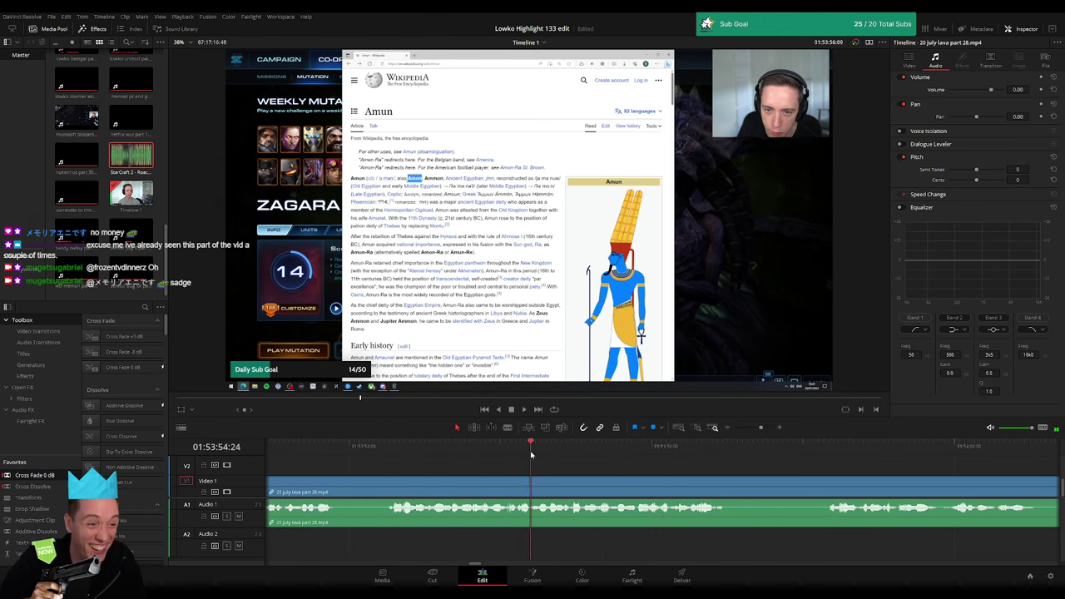
pyautogui.press('space')
pyautogui.click(536, 449)
pyautogui.press('space')
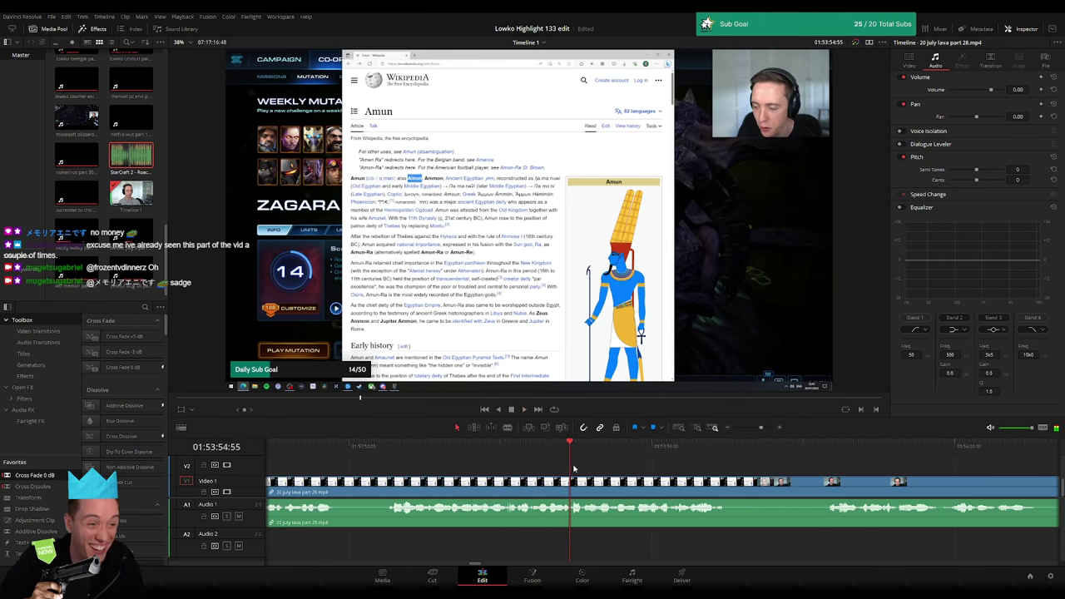
pyautogui.press('b')
pyautogui.click(572, 478)
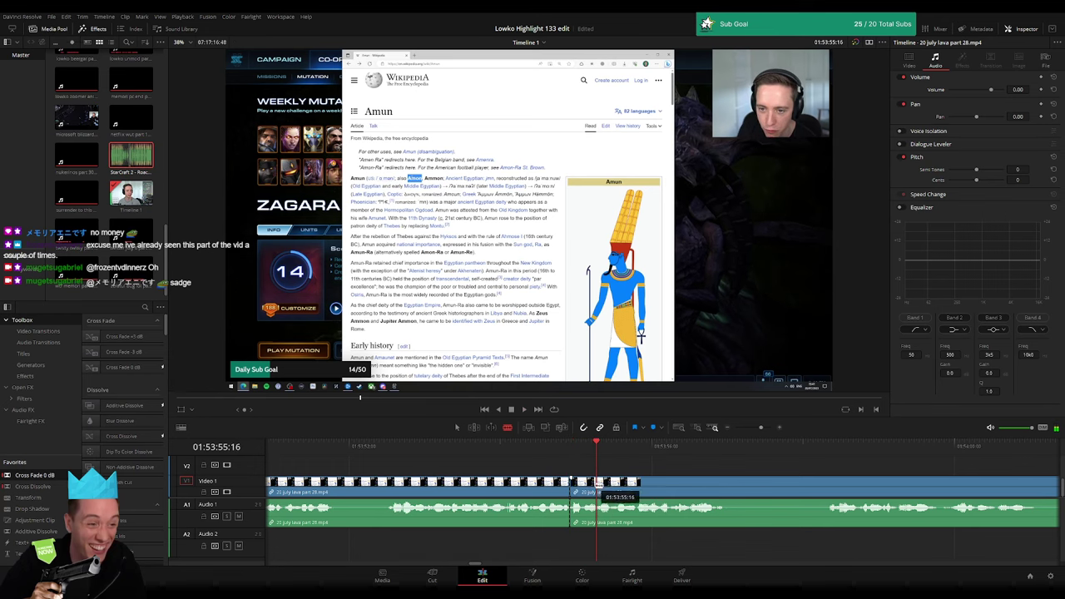
pyautogui.click(597, 482)
pyautogui.press('a')
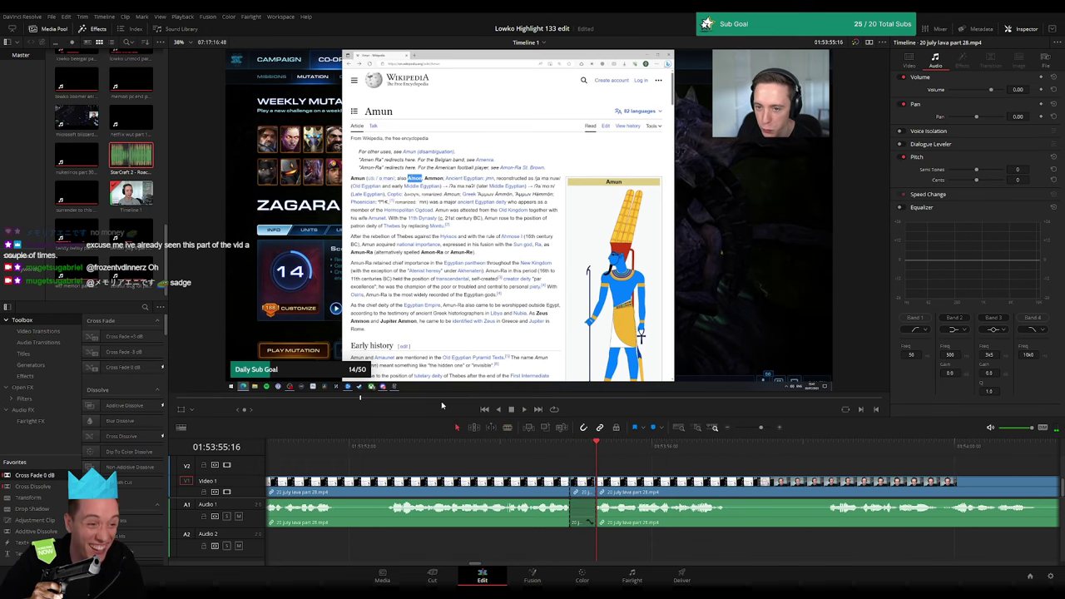
# - Move the short StarCraft 2 Roach Quotes piece onto audio track A2 and replay the cut
pyautogui.moveTo(582, 520); pyautogui.dragTo(582, 539)
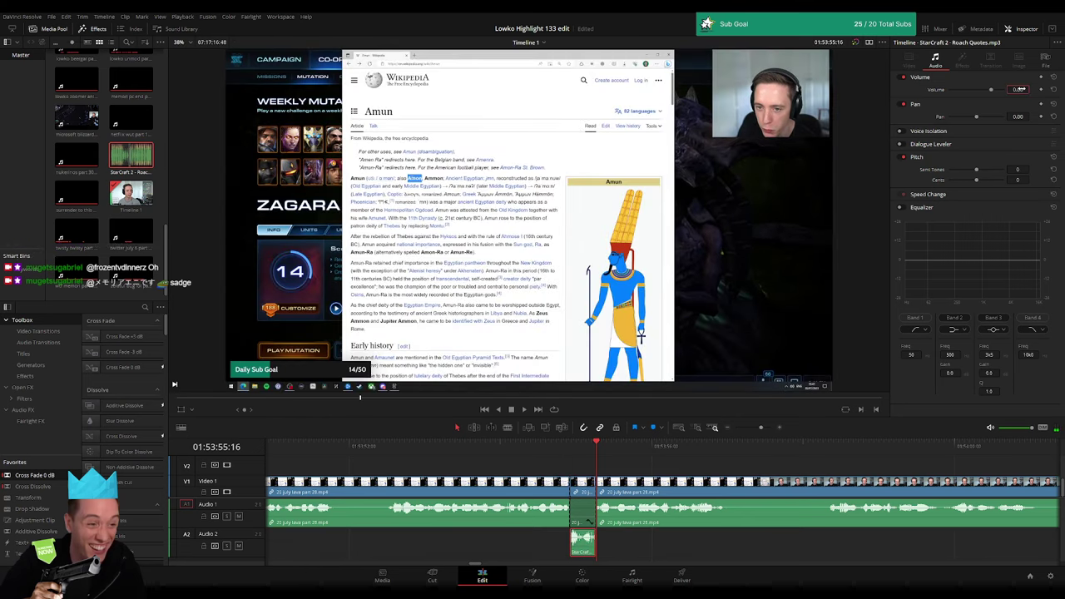
pyautogui.click(823, 471)
pyautogui.press('space')
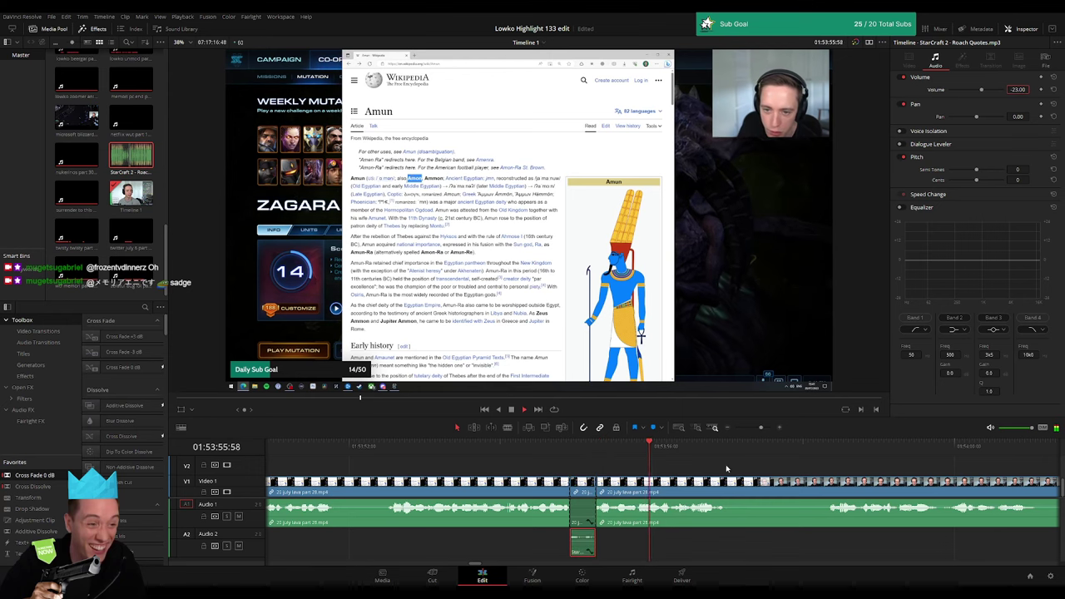
pyautogui.press('Up')
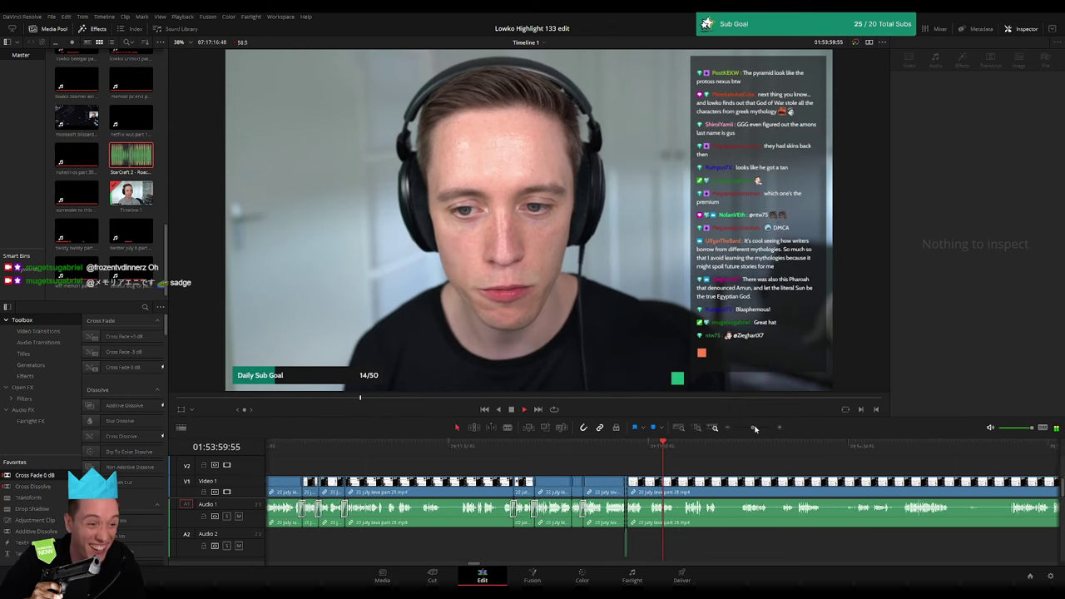
# - Remove a short piece after one cut and the stretch before a playhead split
pyautogui.click(483, 477)
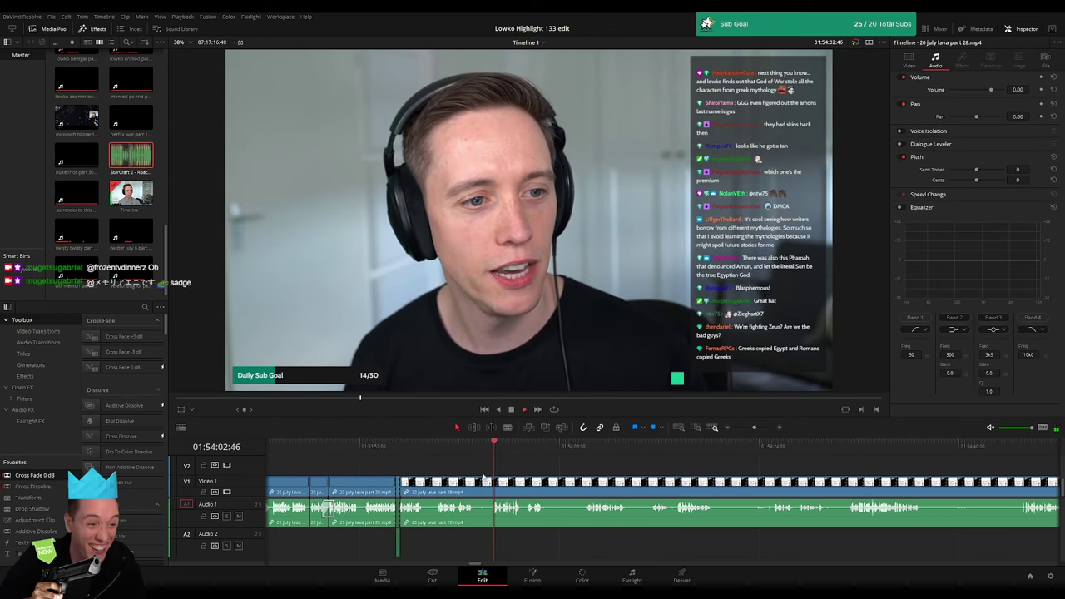
pyautogui.click(477, 483)
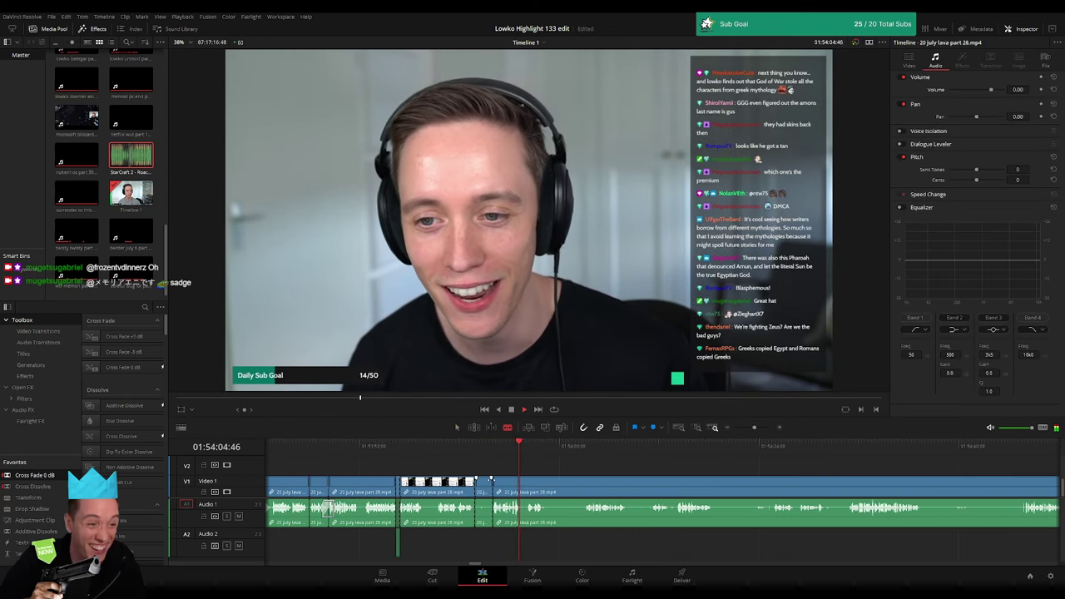
pyautogui.press('a')
pyautogui.click(485, 484)
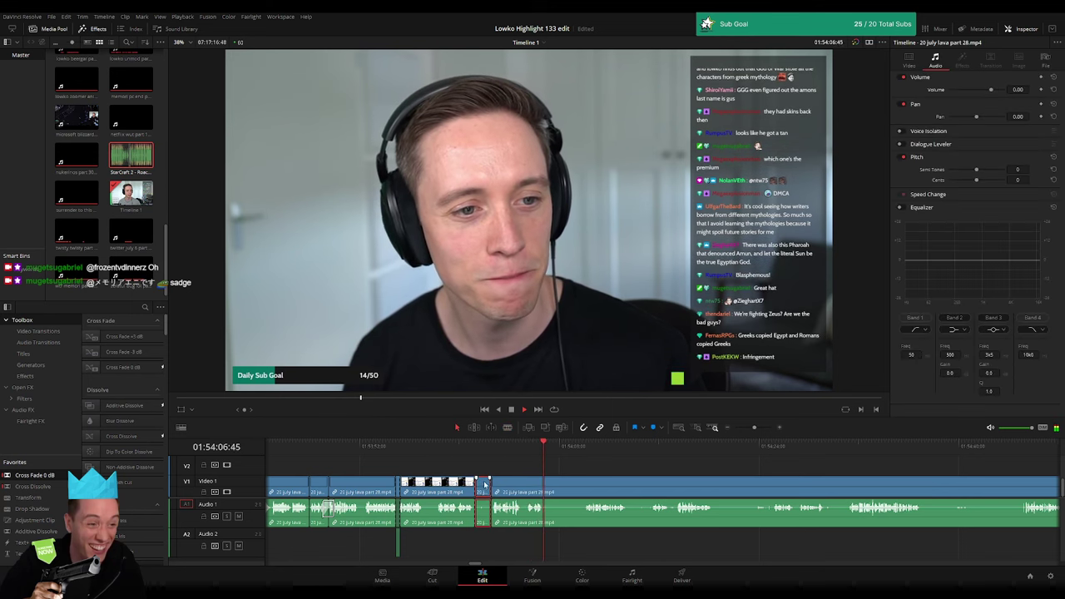
pyautogui.press('Delete')
pyautogui.click(586, 452)
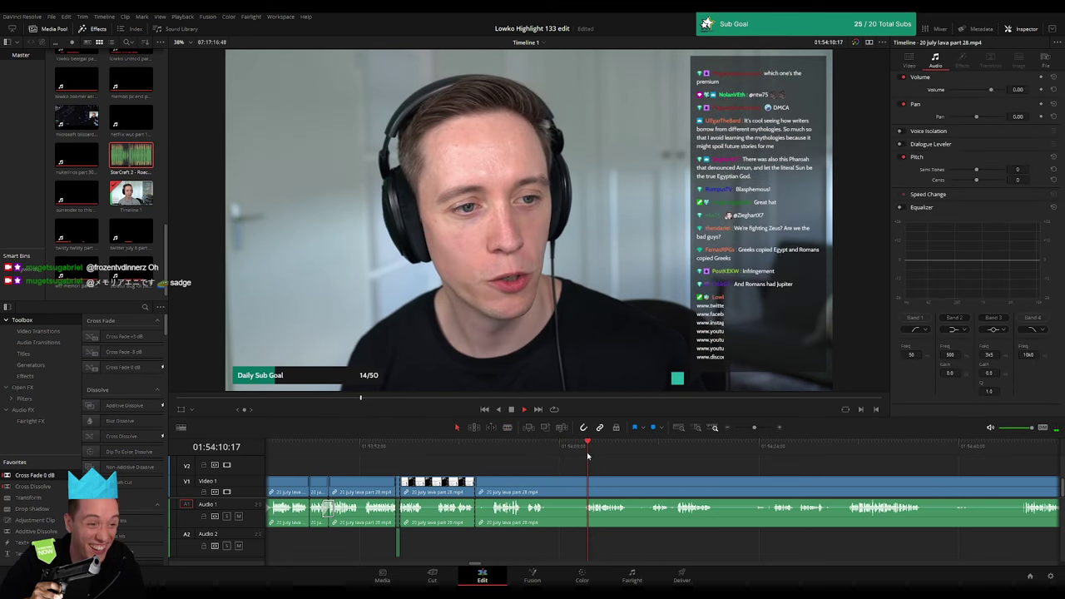
pyautogui.hotkey('ctrl', 'b')
pyautogui.click(566, 484)
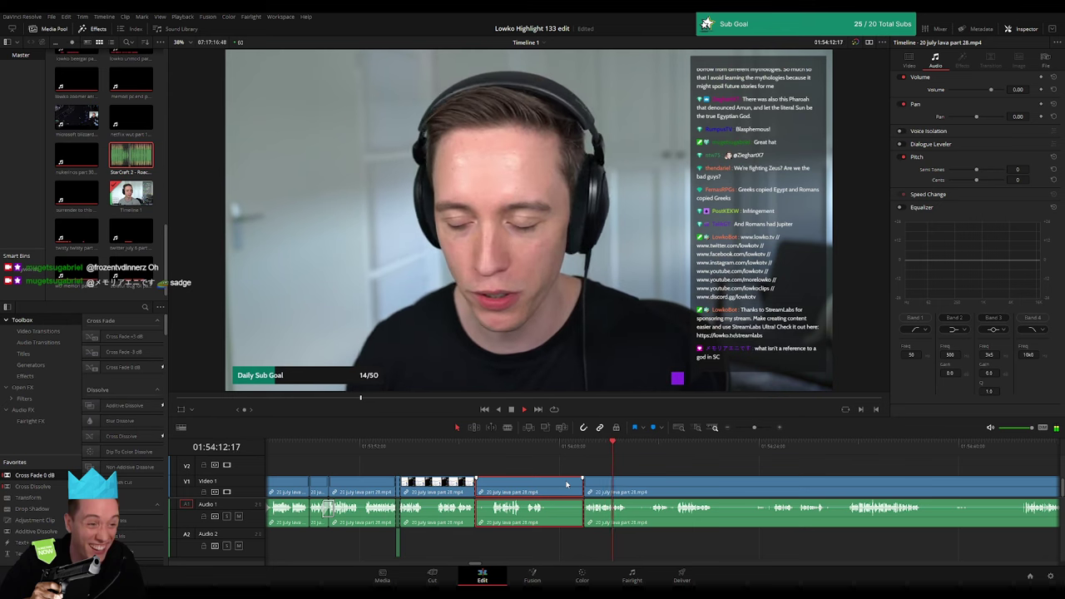
pyautogui.press('Delete')
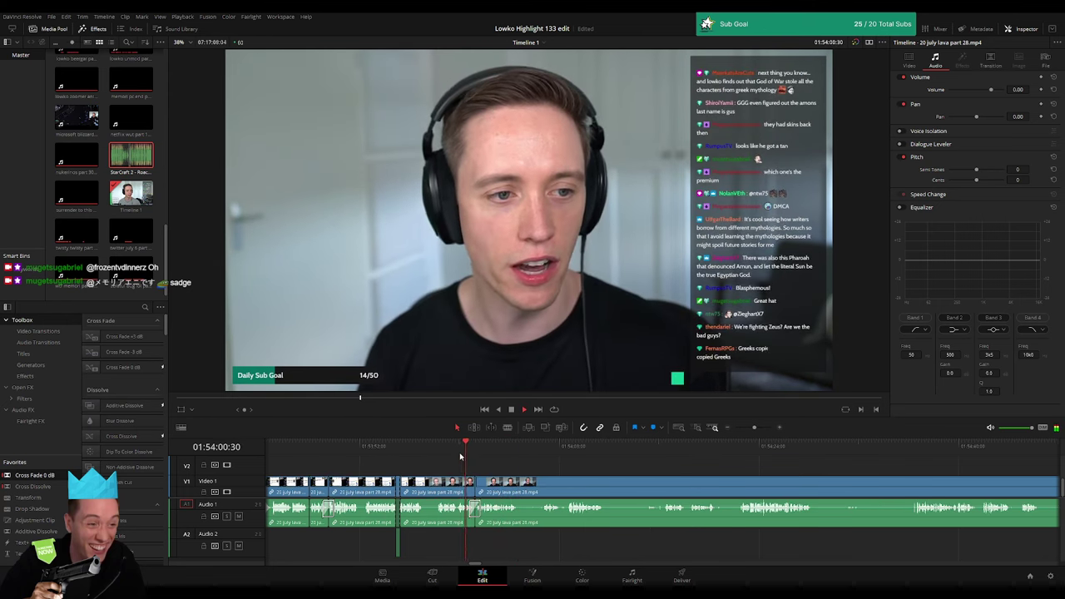
# - Play through the footage and delete another unwanted piece, closing the gap
pyautogui.click(521, 455)
pyautogui.click(542, 455)
pyautogui.press('space')
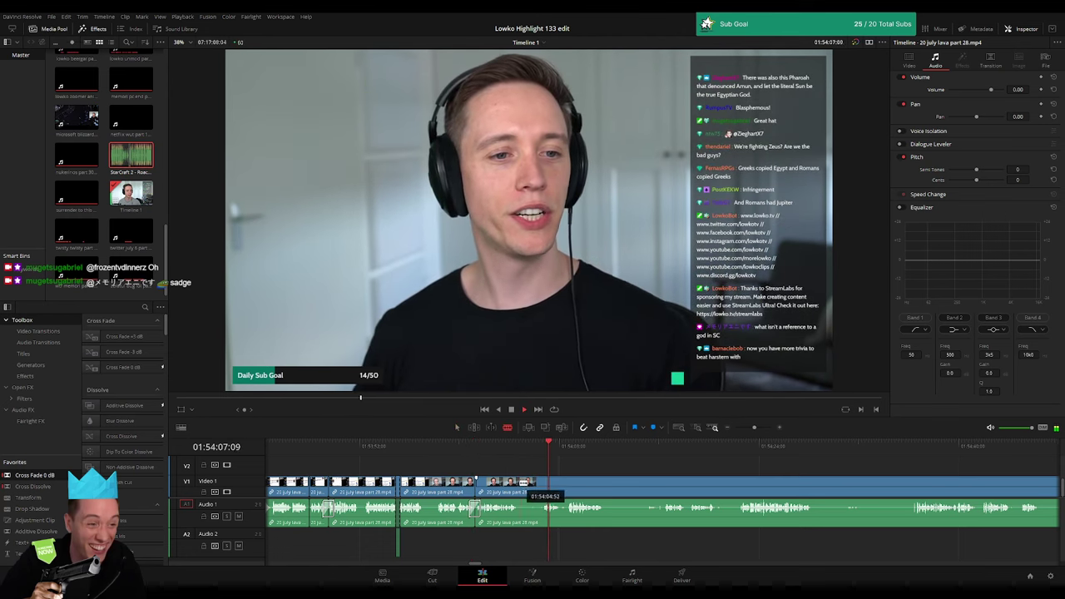
pyautogui.press('space')
pyautogui.press('Delete')
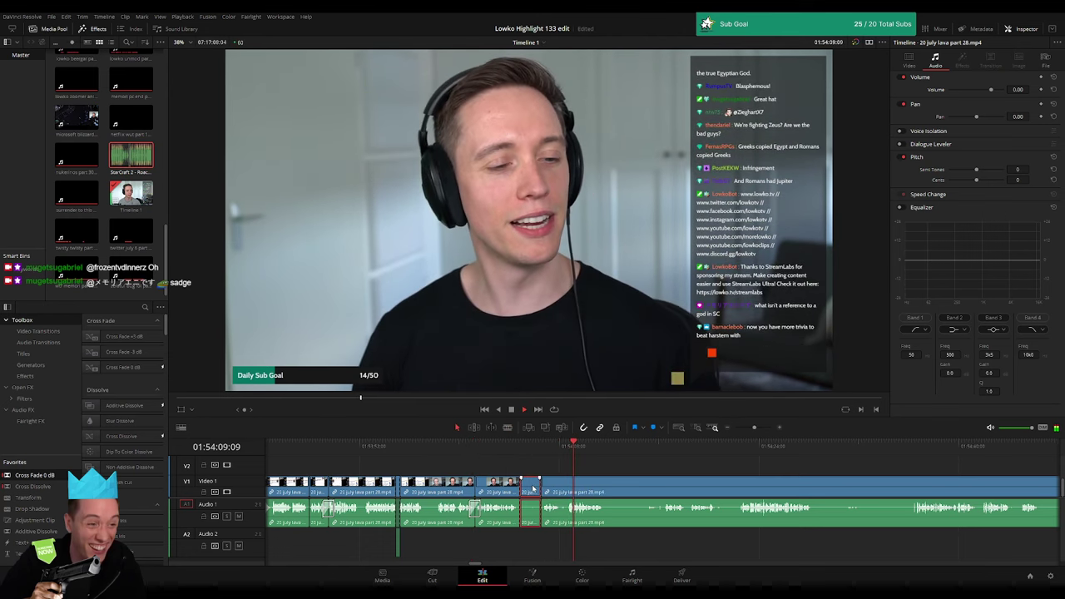
pyautogui.press('Delete')
pyautogui.press('space')
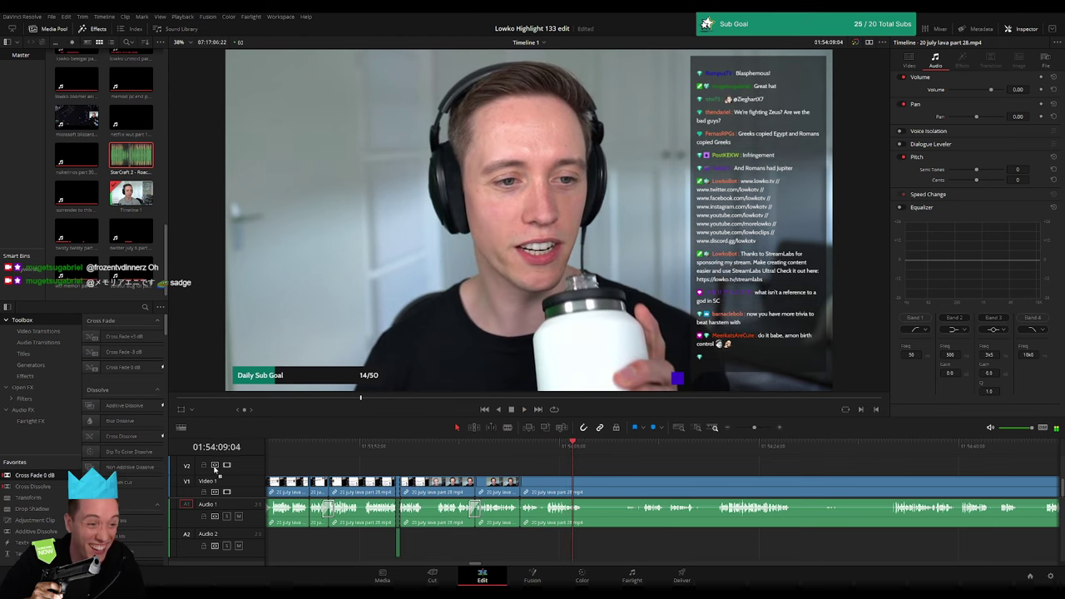
# - Blade out a later unwanted stretch and check the 0.7-second Cross Fade 0 dB at the edit
pyautogui.click(637, 453)
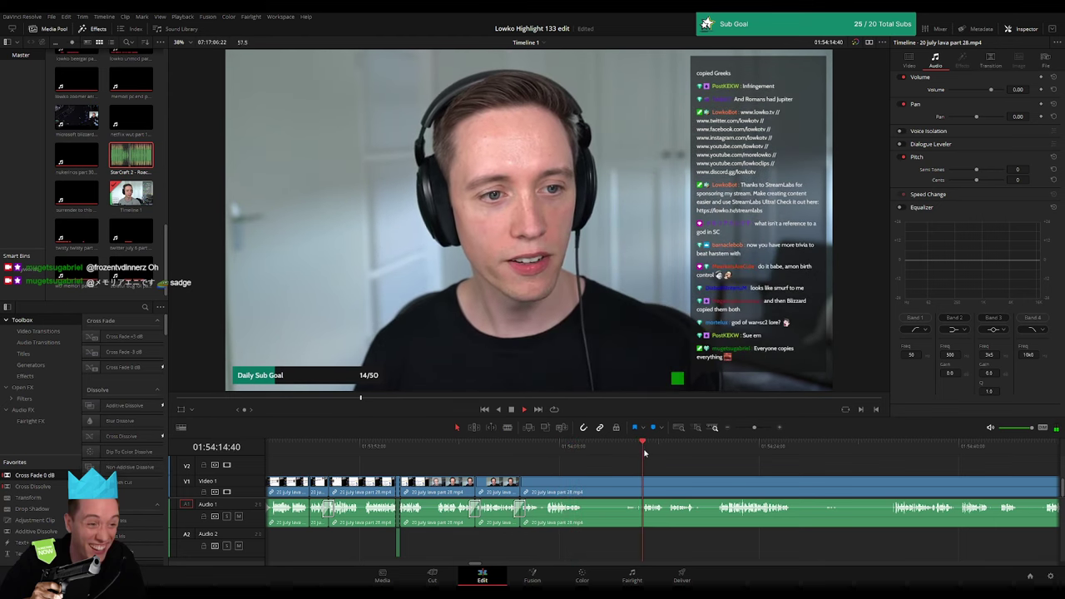
pyautogui.click(583, 485)
pyautogui.click(640, 486)
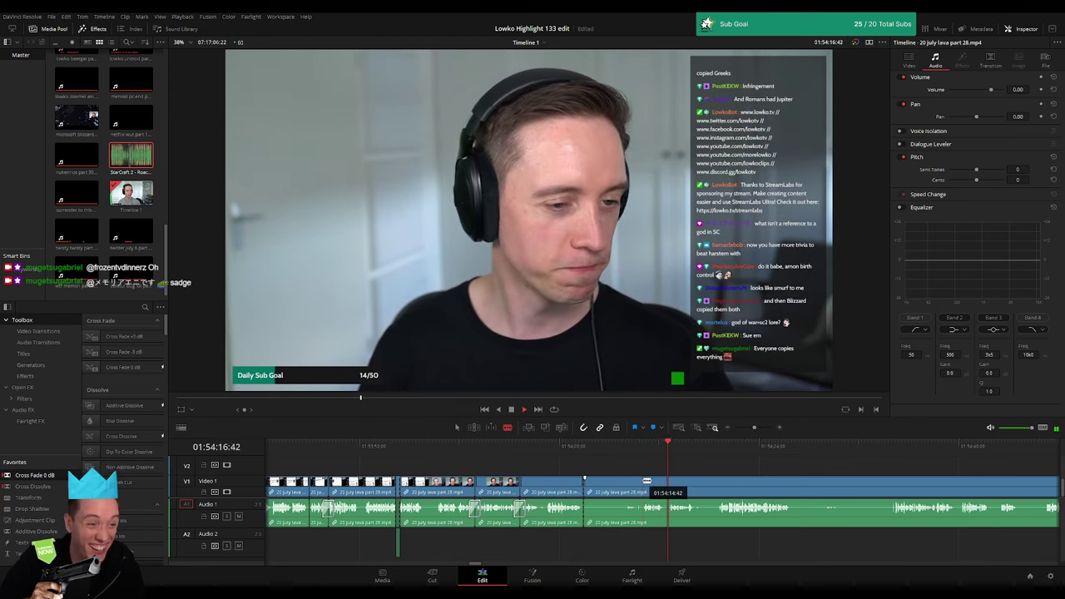
pyautogui.click(622, 489)
pyautogui.press('Delete')
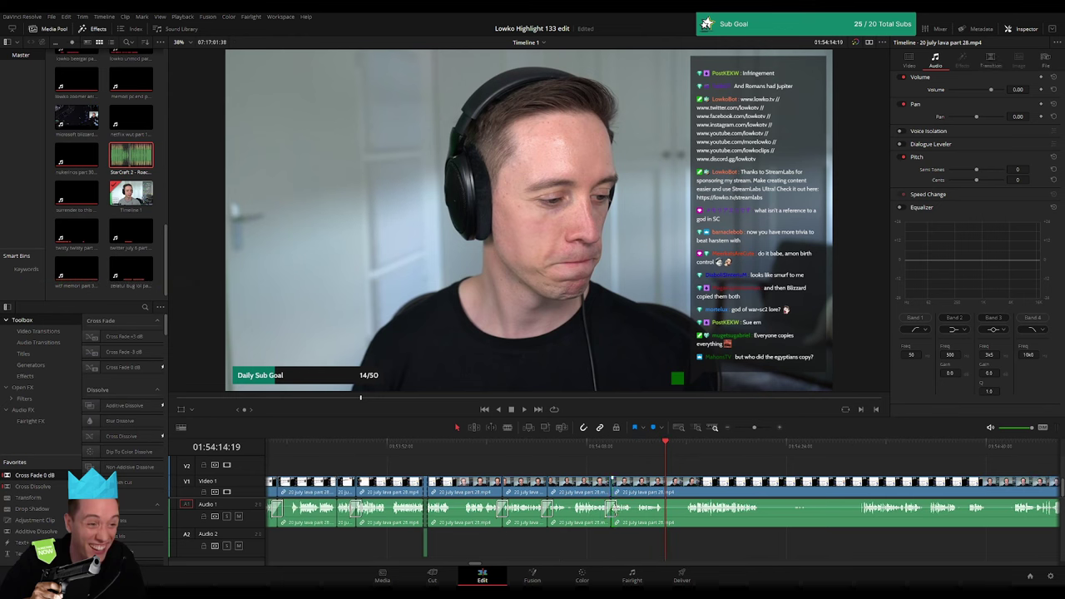
pyautogui.click(613, 508)
pyautogui.press('space')
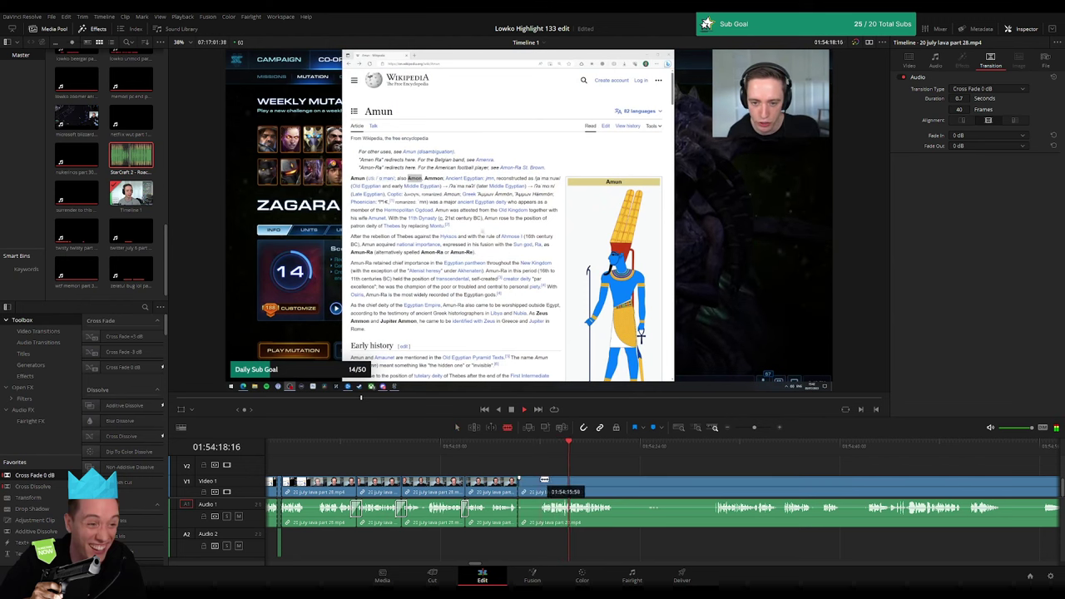
# - Ripple-delete a short lava clip and then a longer one
pyautogui.click(531, 485)
pyautogui.press('Delete')
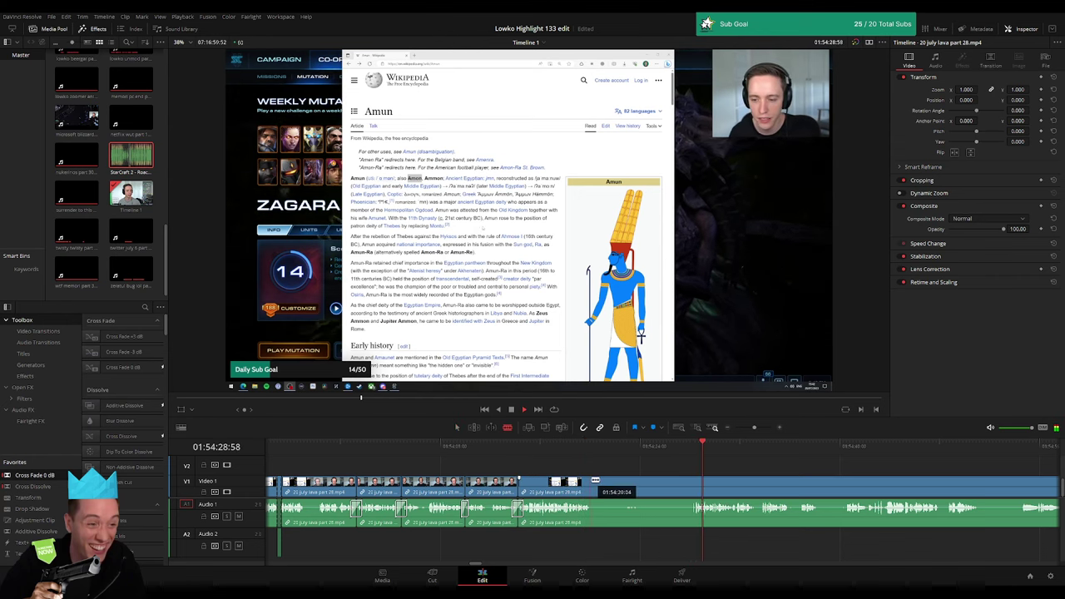
pyautogui.click(755, 428)
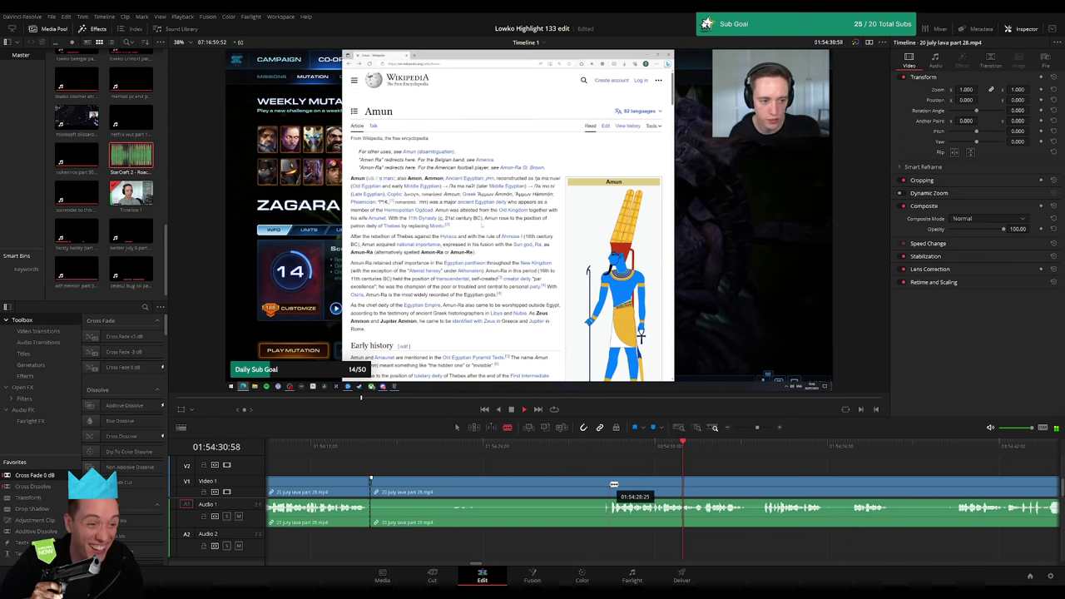
pyautogui.click(568, 486)
pyautogui.press('Delete')
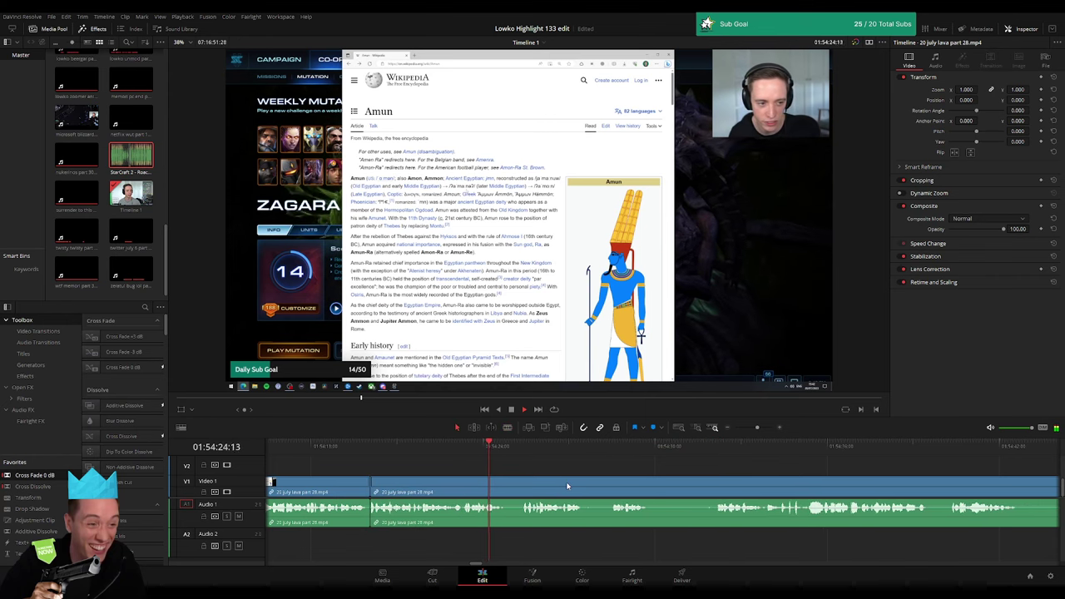
# - Place the Roach Quotes sound on Audio 2, confirm its -23 dB volume, and play back
pyautogui.hscroll(2, 624, 478)
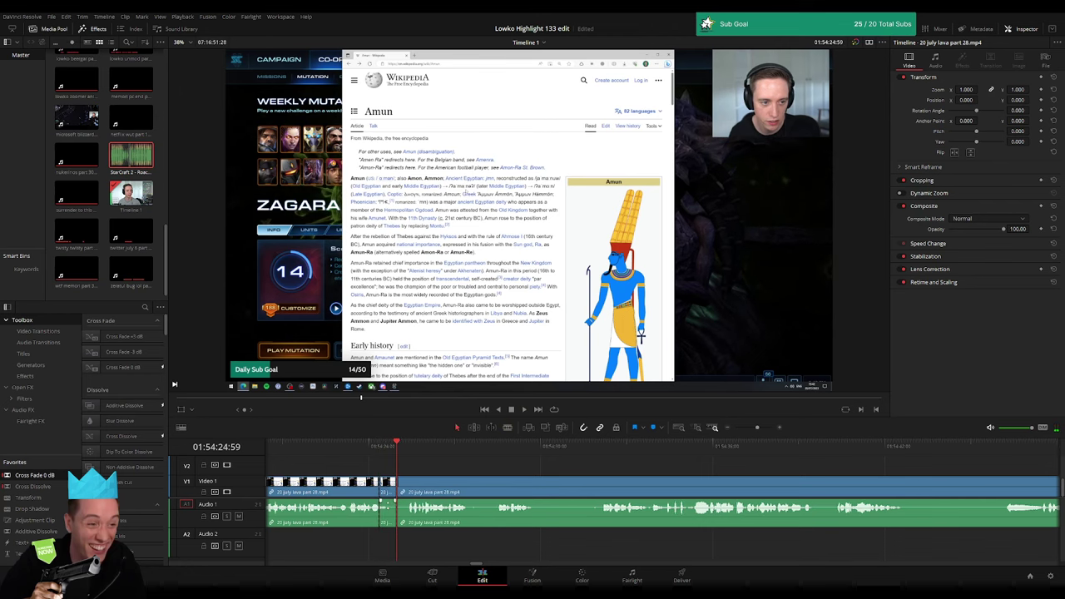
pyautogui.press('q')
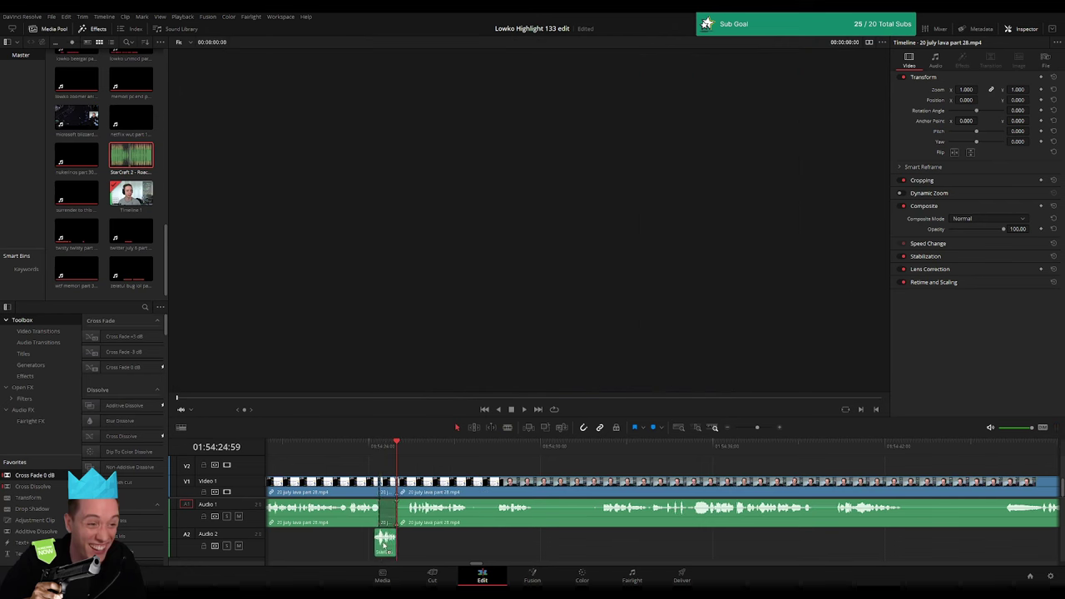
pyautogui.moveTo(383, 545); pyautogui.dragTo(389, 545)
pyautogui.click(390, 547)
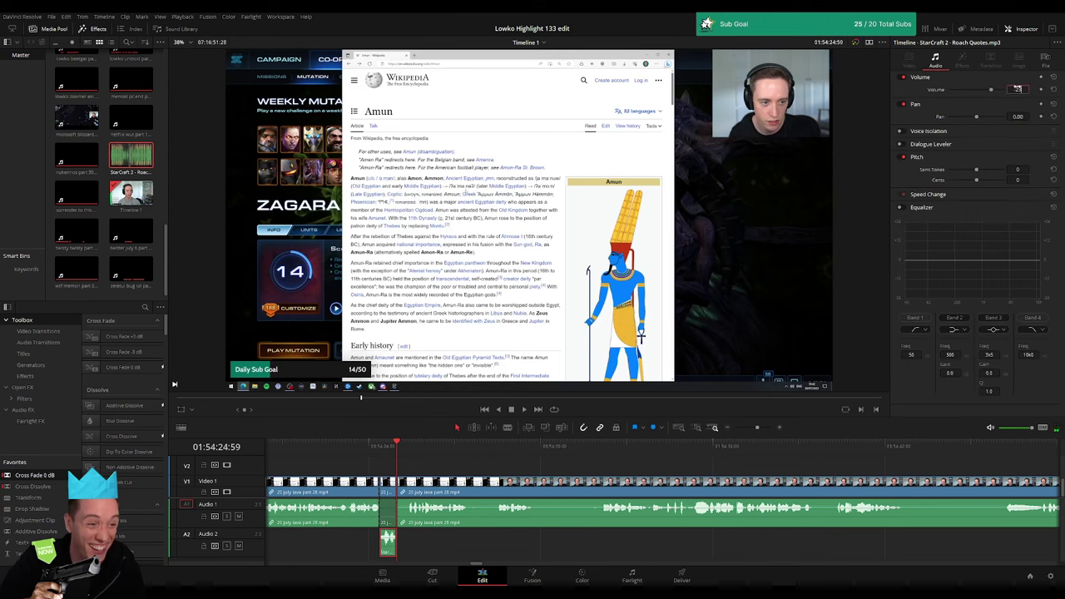
pyautogui.click(488, 464)
pyautogui.press('space')
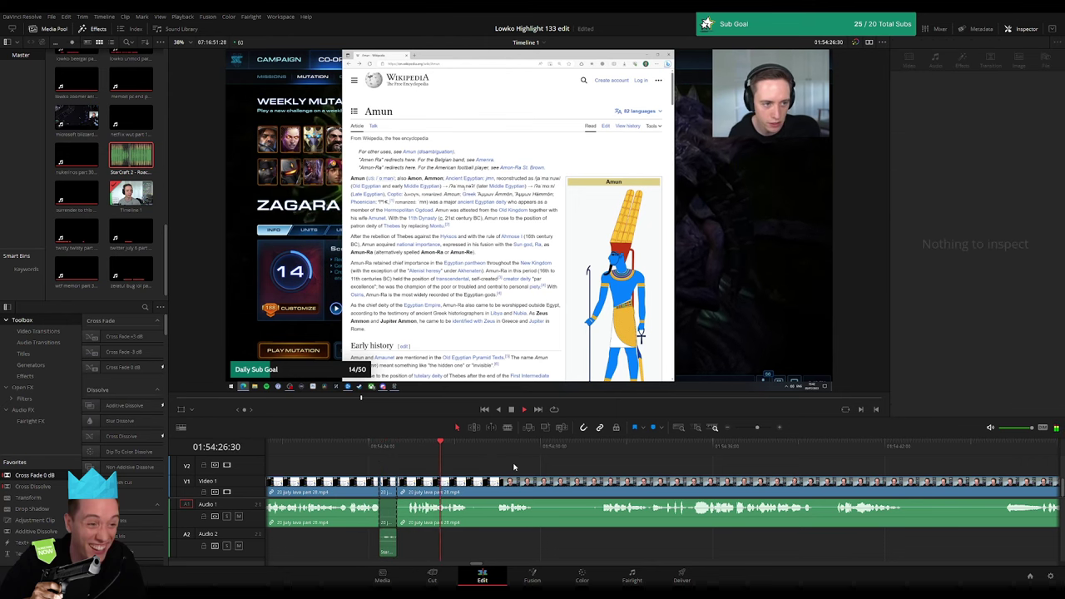
# - Blade a dead stretch out of the 20 july lava part 28 footage and close the gap
pyautogui.click(492, 448)
pyautogui.press('space')
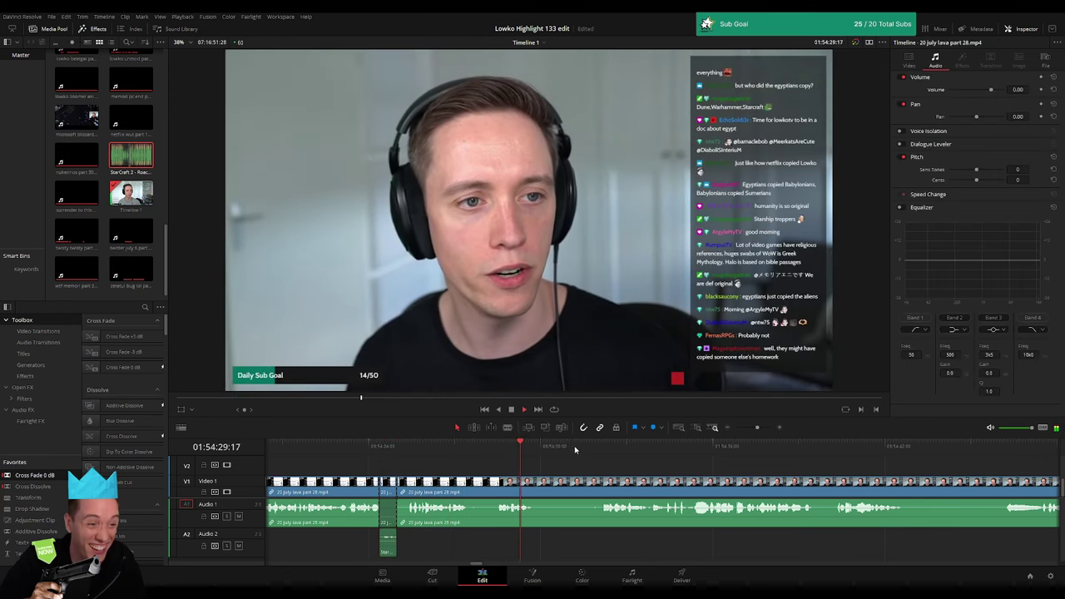
pyautogui.click(542, 481)
pyautogui.click(601, 481)
pyautogui.press('a')
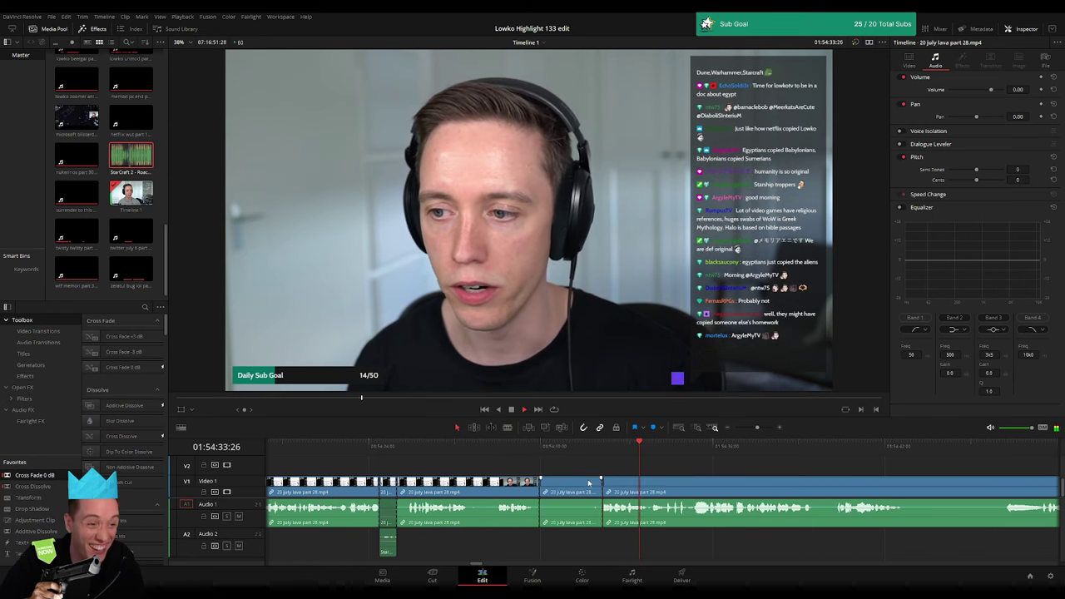
pyautogui.press('Delete')
# - Skip ahead and remove a dull segment ending at a new split
pyautogui.scroll(-4, 457, 469)
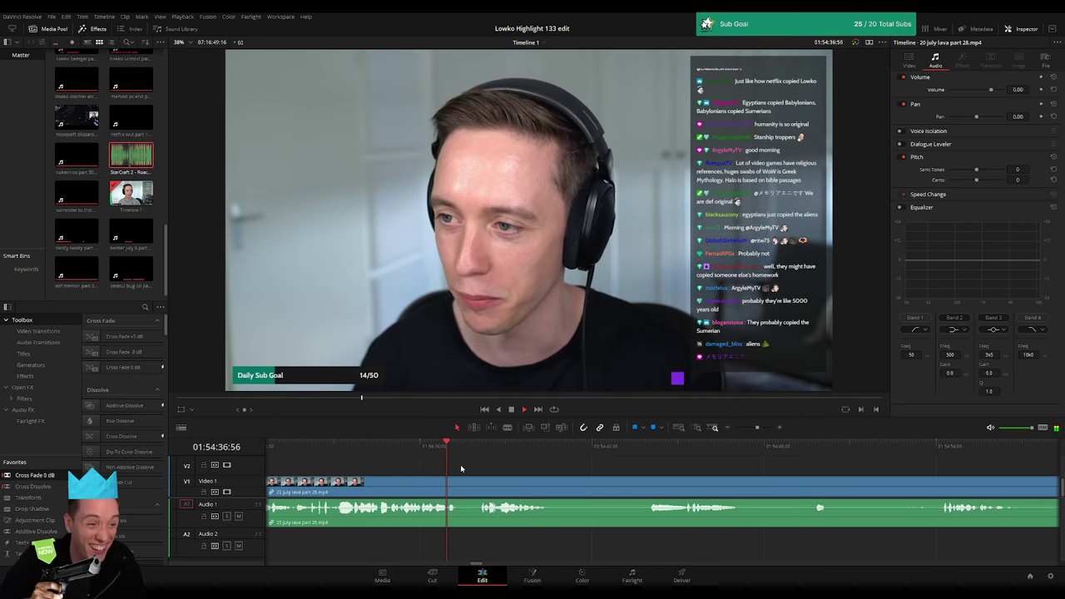
pyautogui.hscroll(2, 582, 474)
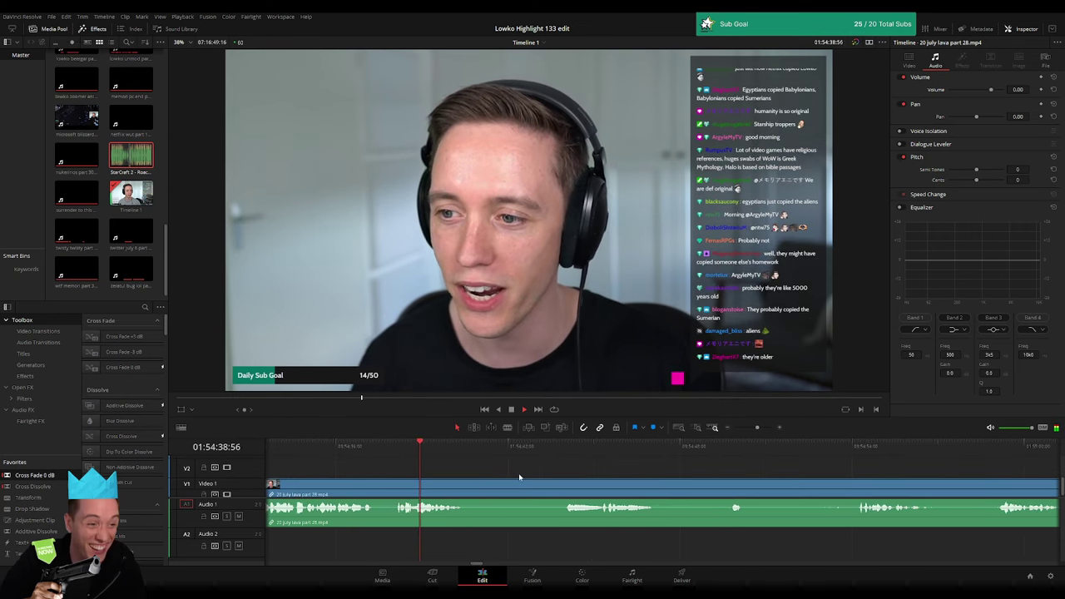
pyautogui.click(573, 449)
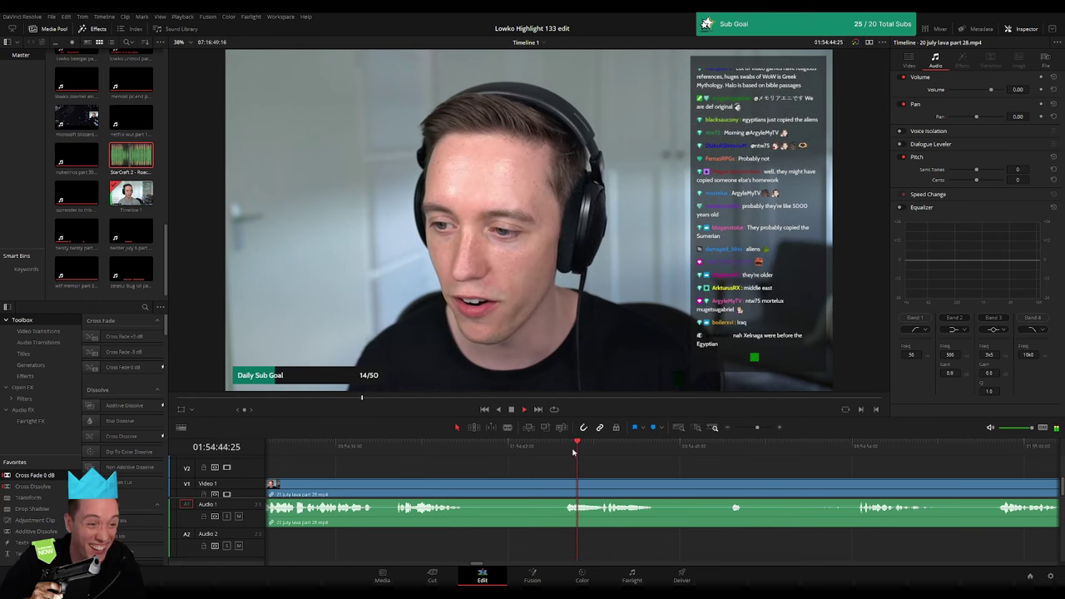
pyautogui.click(566, 482)
pyautogui.press('a')
pyautogui.click(549, 488)
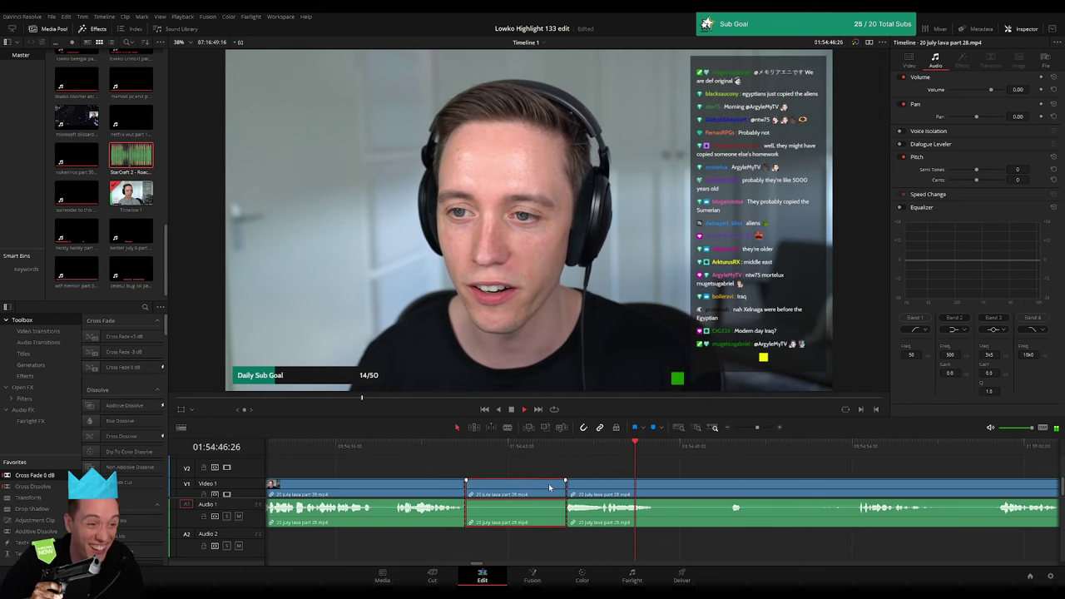
pyautogui.press('Delete')
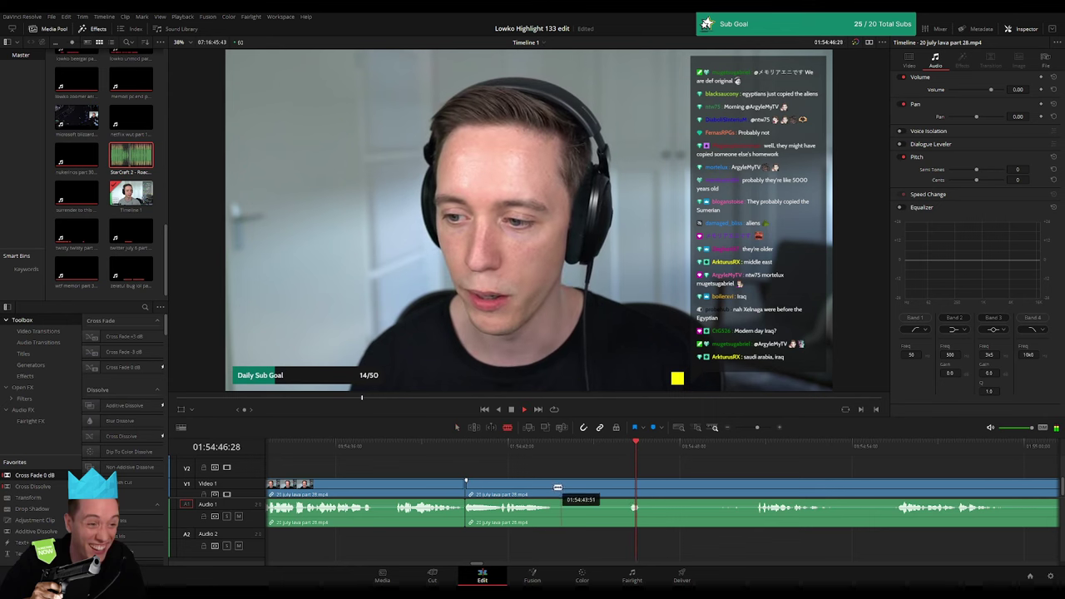
# - Split where a pause ends and ripple-delete the pause segment
pyautogui.click(751, 480)
pyautogui.hscroll(3, 555, 485)
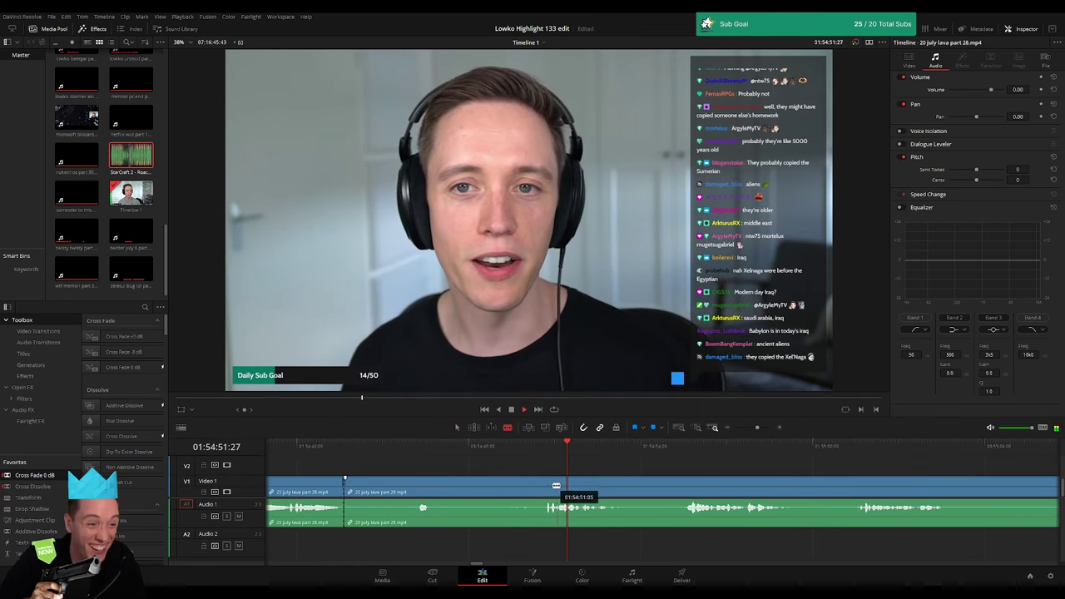
pyautogui.click(547, 486)
pyautogui.press('a')
pyautogui.click(522, 490)
pyautogui.press('Delete')
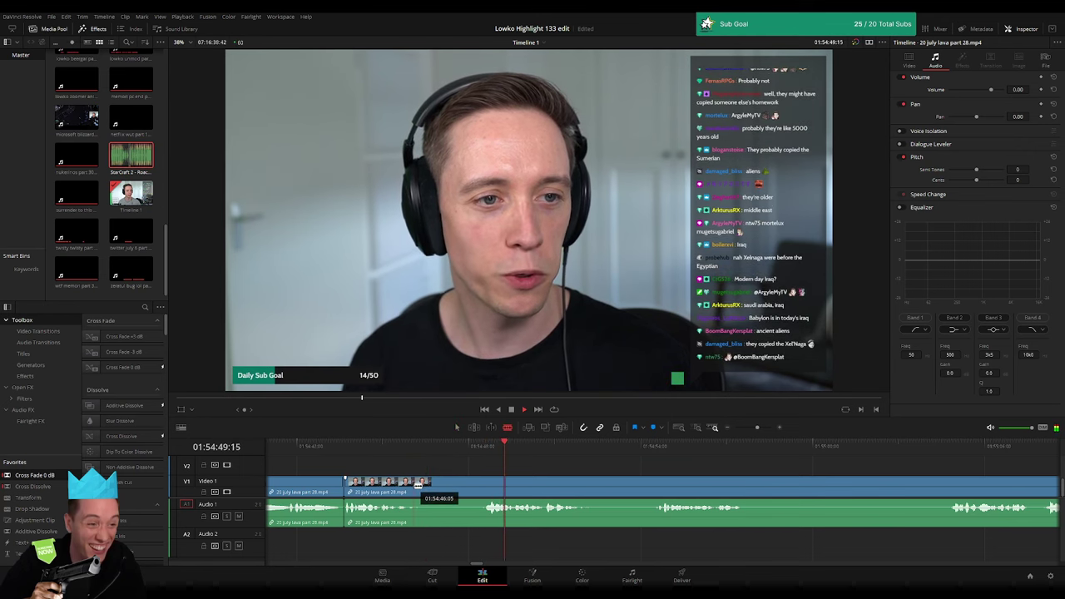
# - Cut out an unwanted segment between two blade cuts
pyautogui.click(416, 485)
pyautogui.click(489, 485)
pyautogui.press('a')
pyautogui.click(449, 490)
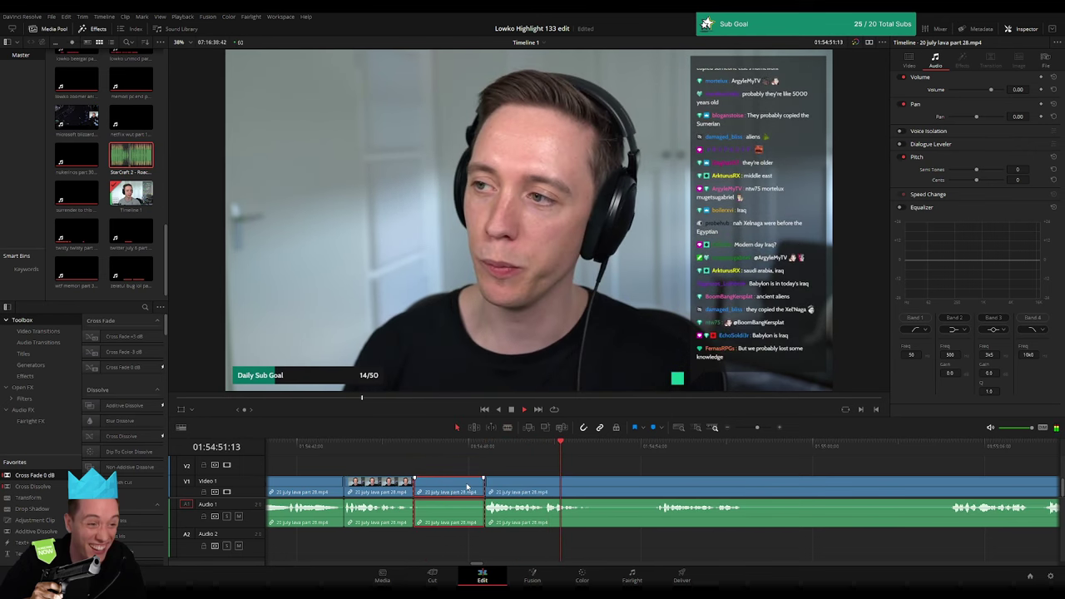
pyautogui.press('Delete')
# - Split the footage at a new start point, delete the earlier piece, and review the cut
pyautogui.press('b')
pyautogui.click(519, 484)
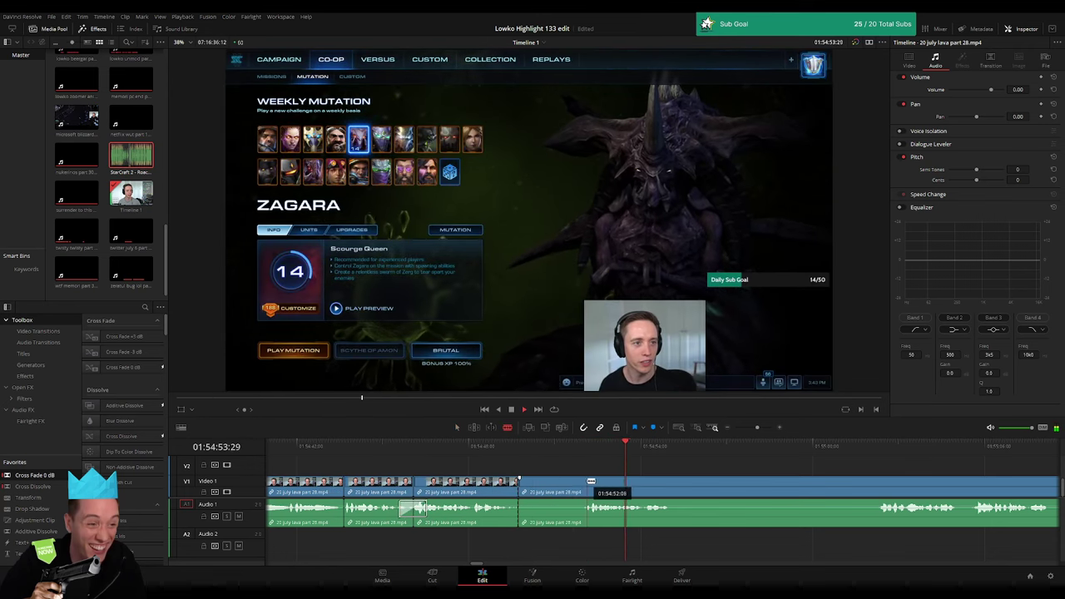
pyautogui.press('a')
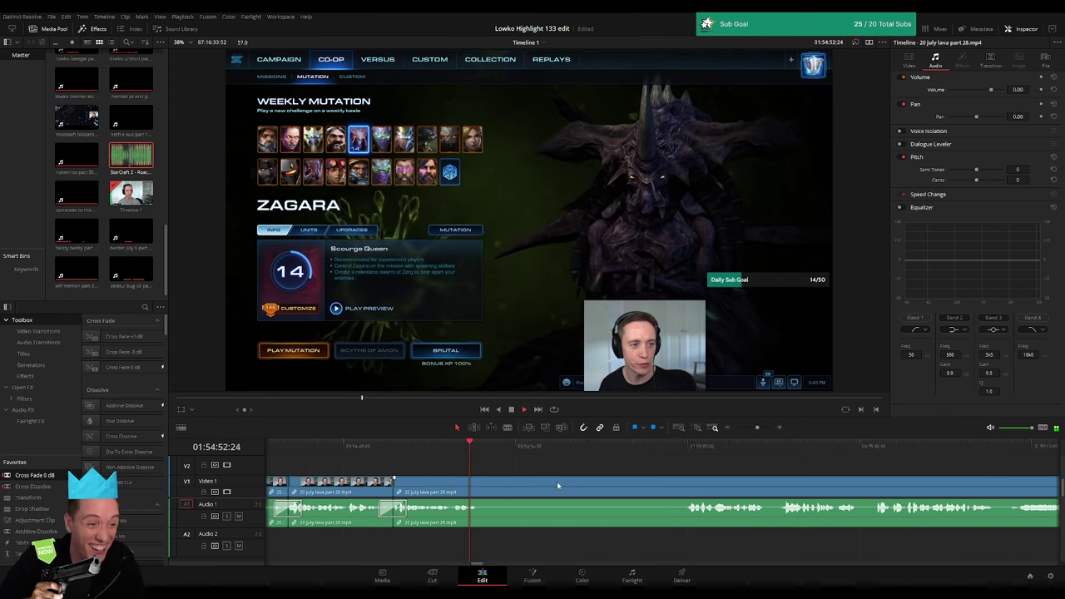
pyautogui.press('b')
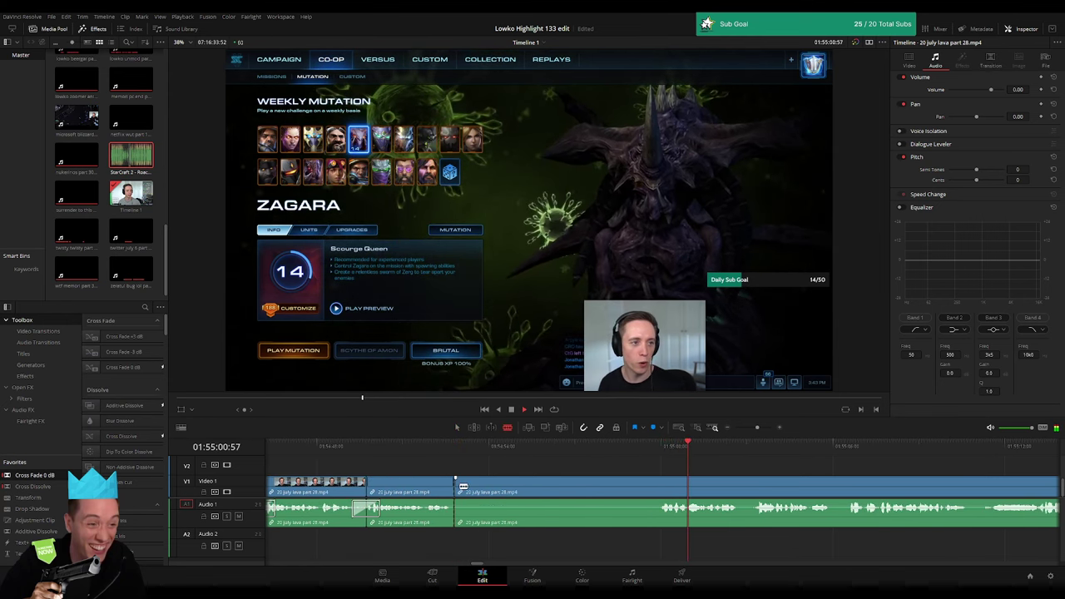
pyautogui.scroll(-2, 760, 487)
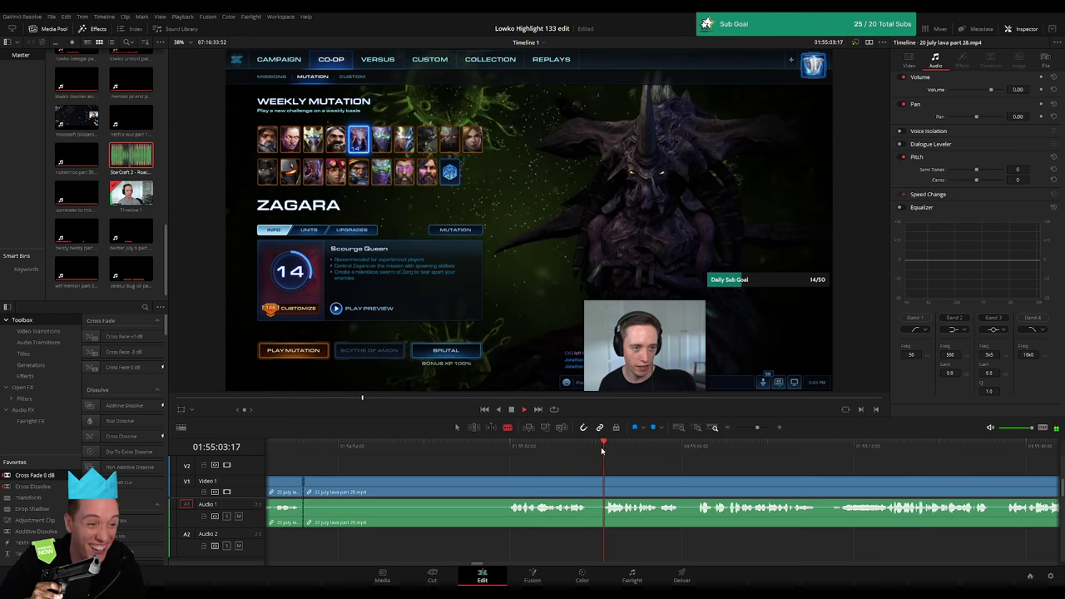
pyautogui.click(508, 490)
pyautogui.press('a')
pyautogui.click(485, 490)
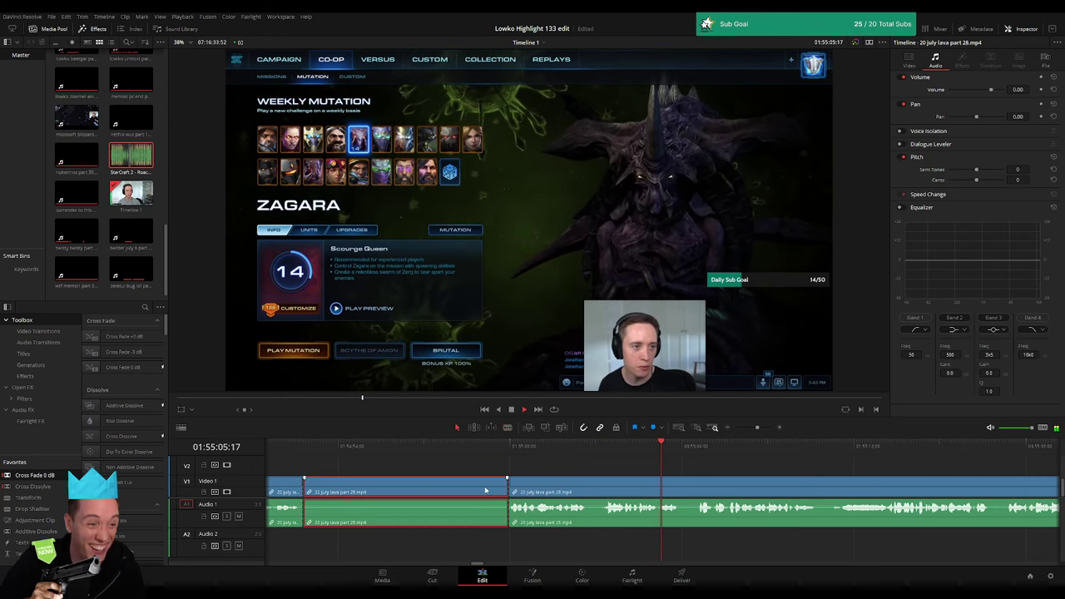
pyautogui.press('Delete')
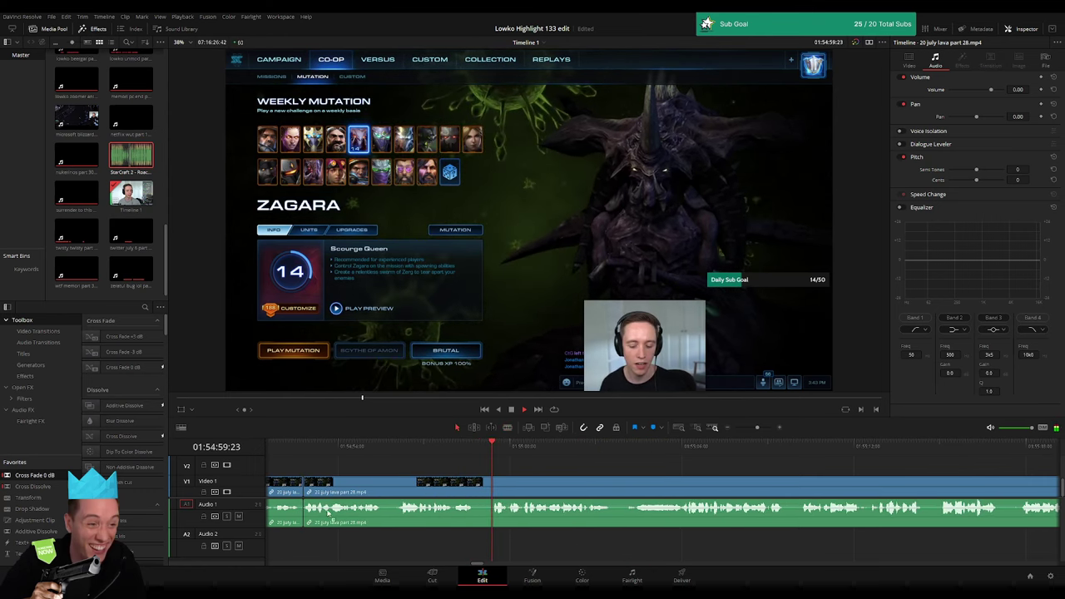
pyautogui.click(489, 447)
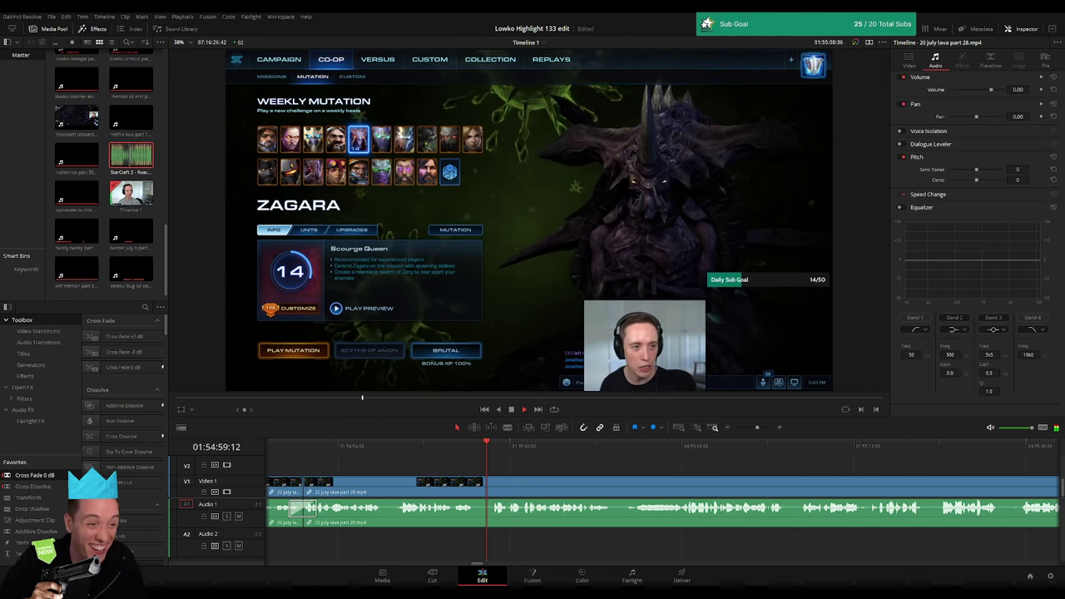
pyautogui.click(510, 447)
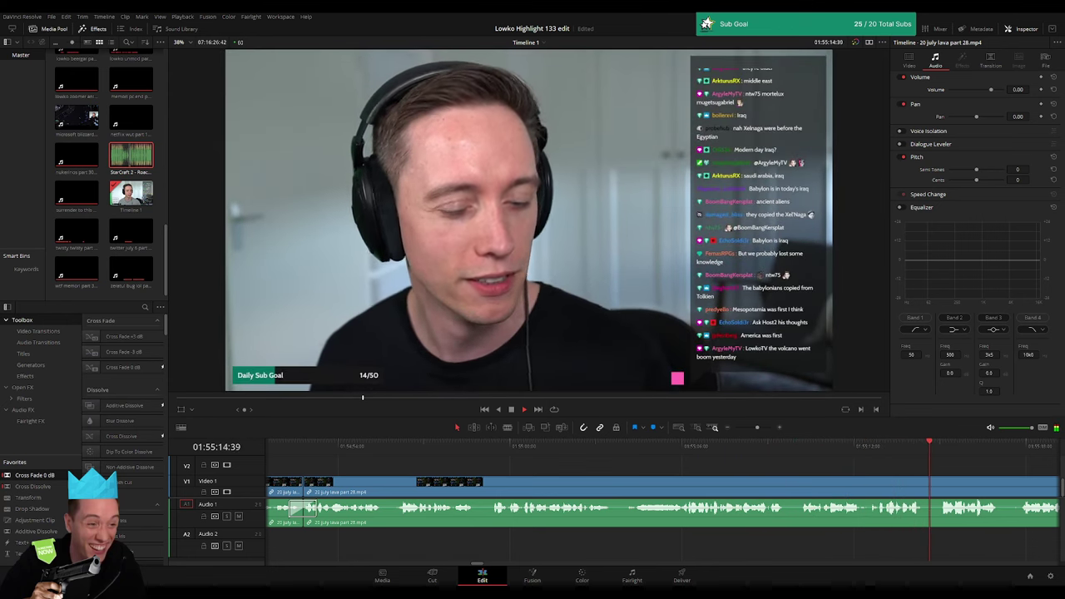
# - Zoom in at a later lava cut, drop the Roach Quotes sound onto Audio 2 beneath it, and play
pyautogui.click(607, 453)
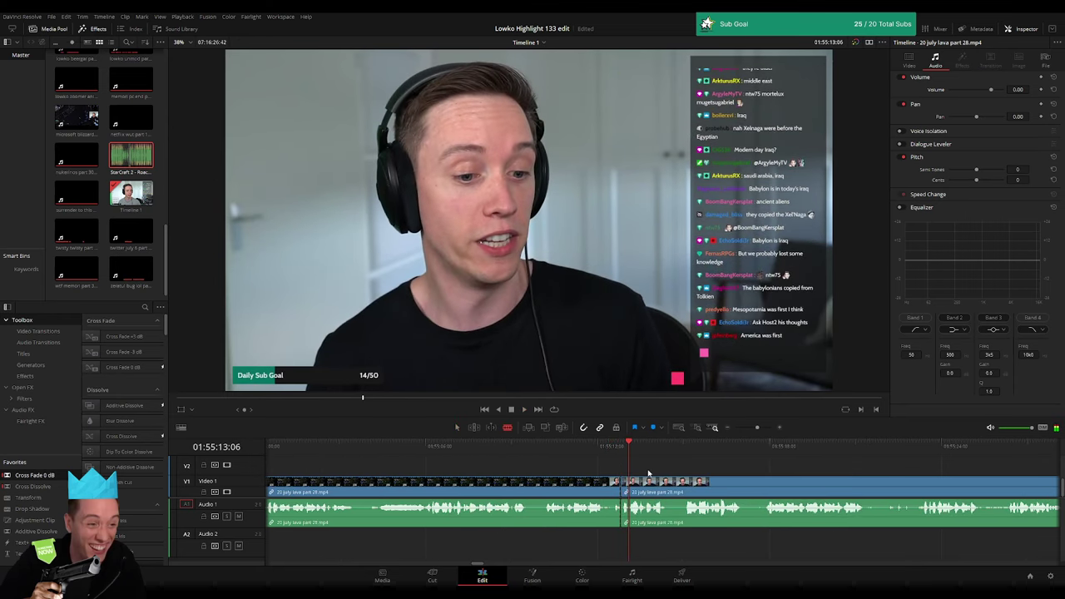
pyautogui.hotkey('ctrl', '-')
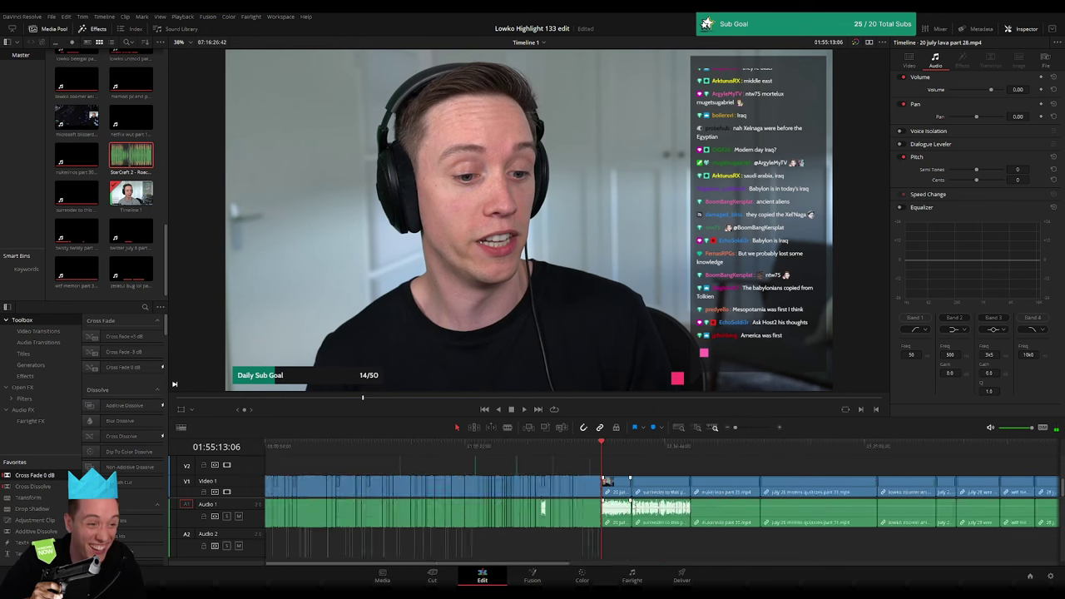
pyautogui.hotkey('ctrl', '=')
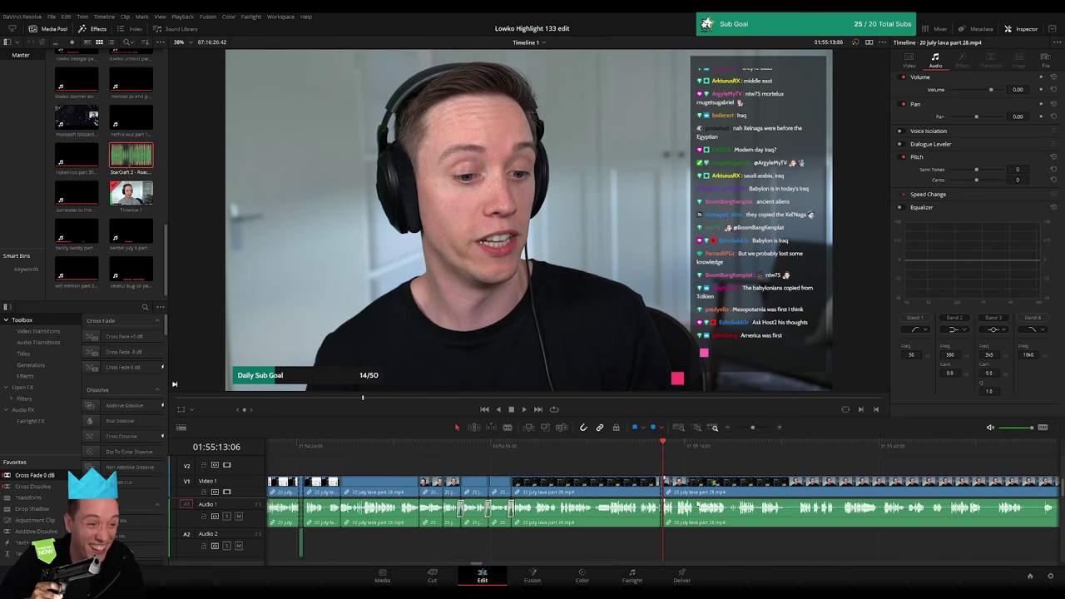
pyautogui.hotkey('ctrl', '=')
pyautogui.hotkey('ctrl', '=')
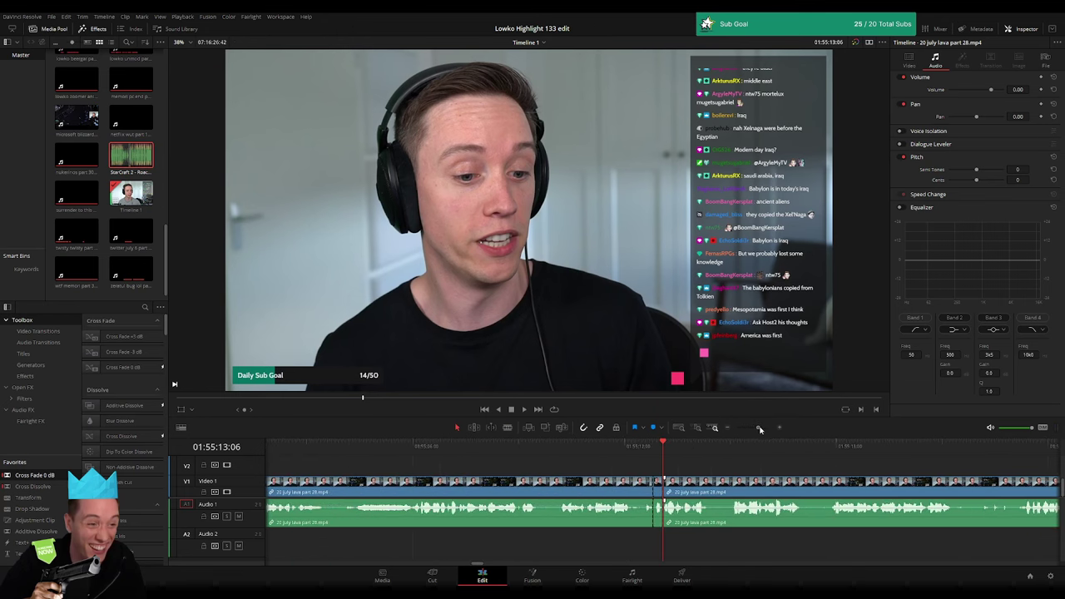
pyautogui.hotkey('ctrl', '=')
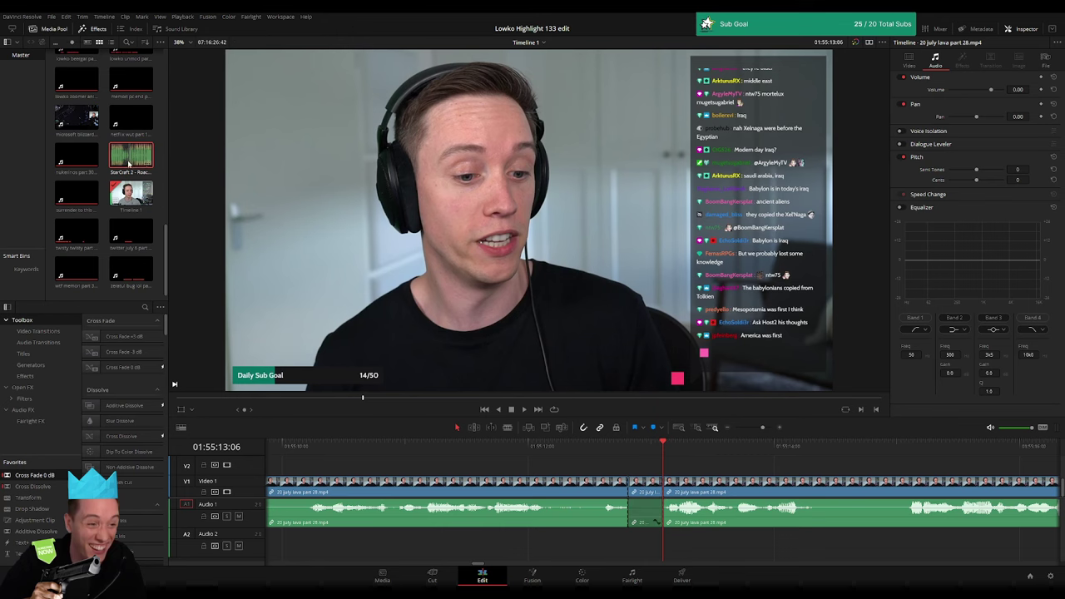
pyautogui.moveTo(129, 164)
pyautogui.mouseDown()
pyautogui.moveTo(678, 550)
pyautogui.moveTo(662, 544)
pyautogui.mouseUp()
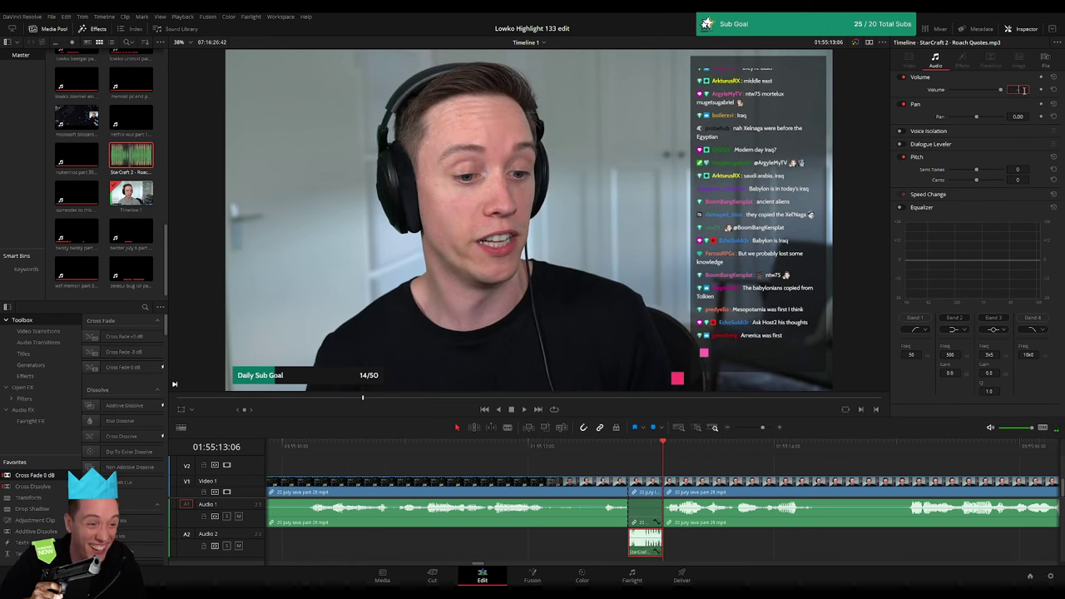
pyautogui.press('space')
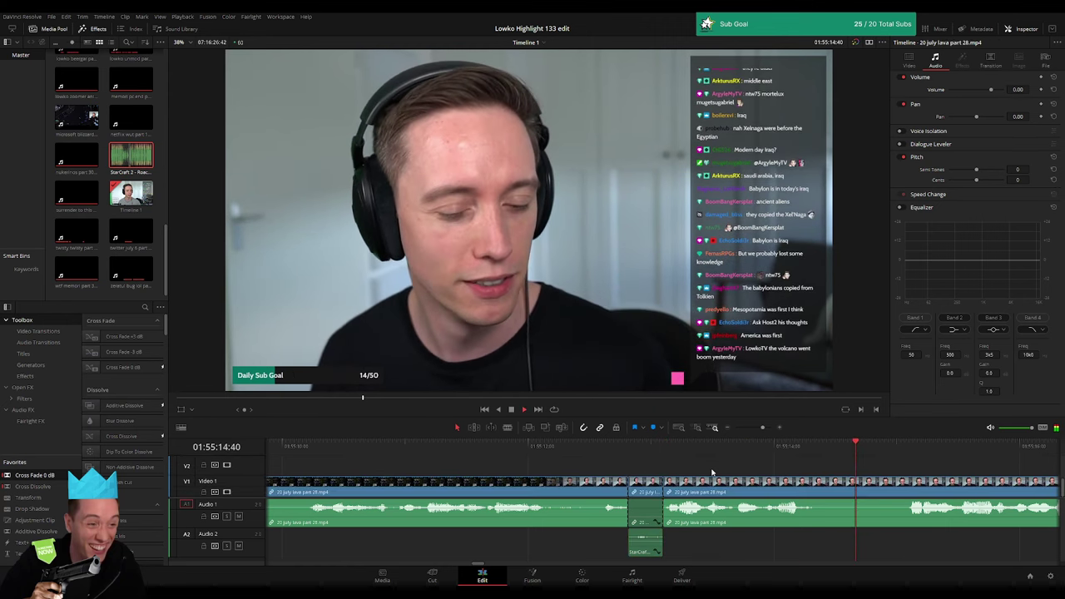
pyautogui.moveTo(761, 428); pyautogui.dragTo(758, 430)
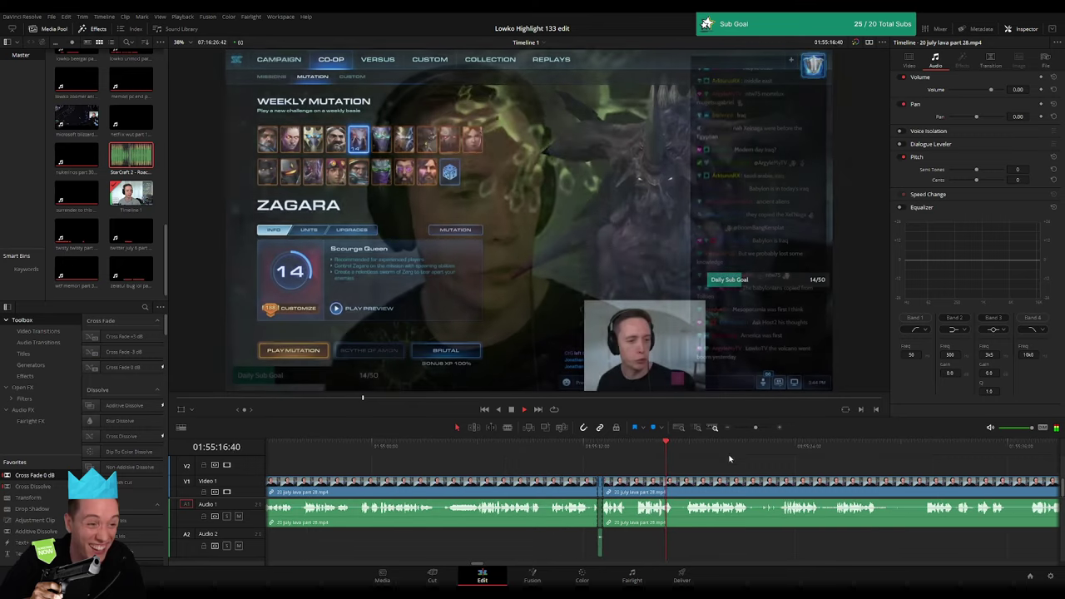
# - Blade out a short stretch of 20 july lava part 28, close the gap, and add a split after it
pyautogui.hscroll(3, 615, 469)
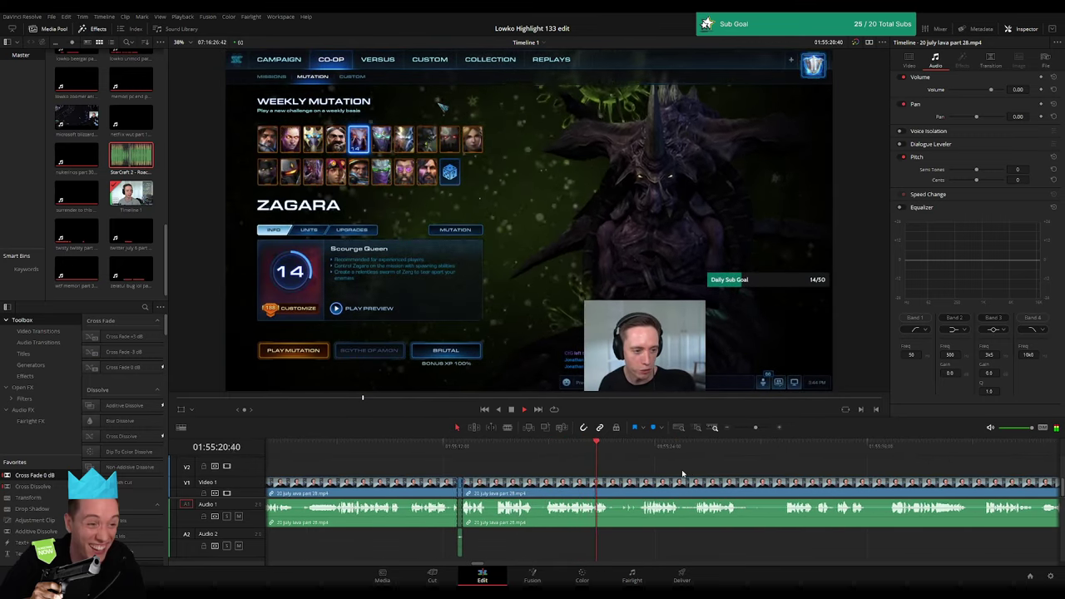
pyautogui.hscroll(4, 681, 469)
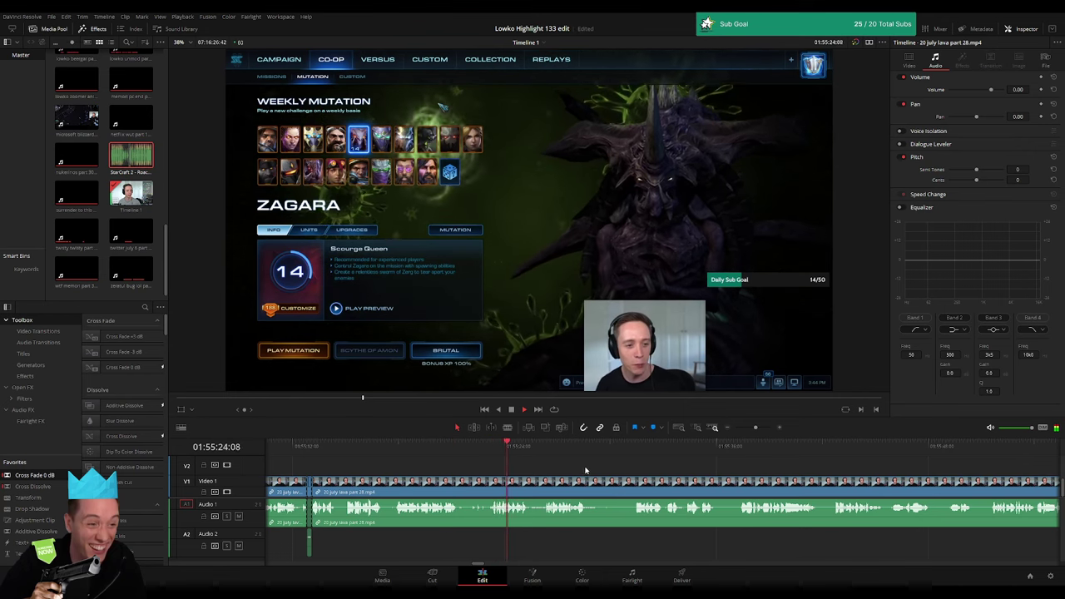
pyautogui.hscroll(3, 553, 470)
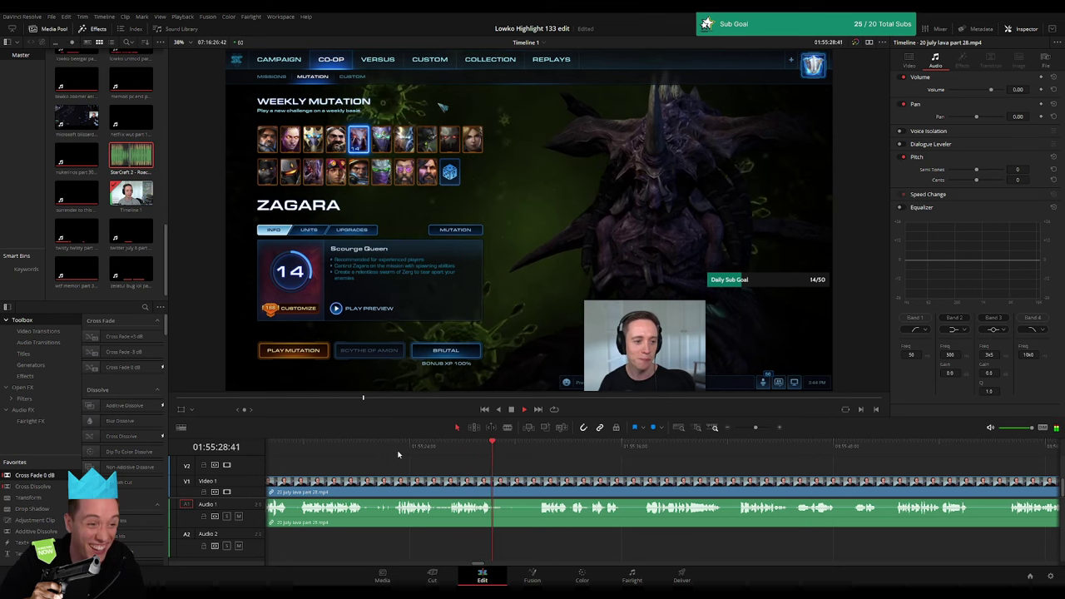
pyautogui.click(392, 480)
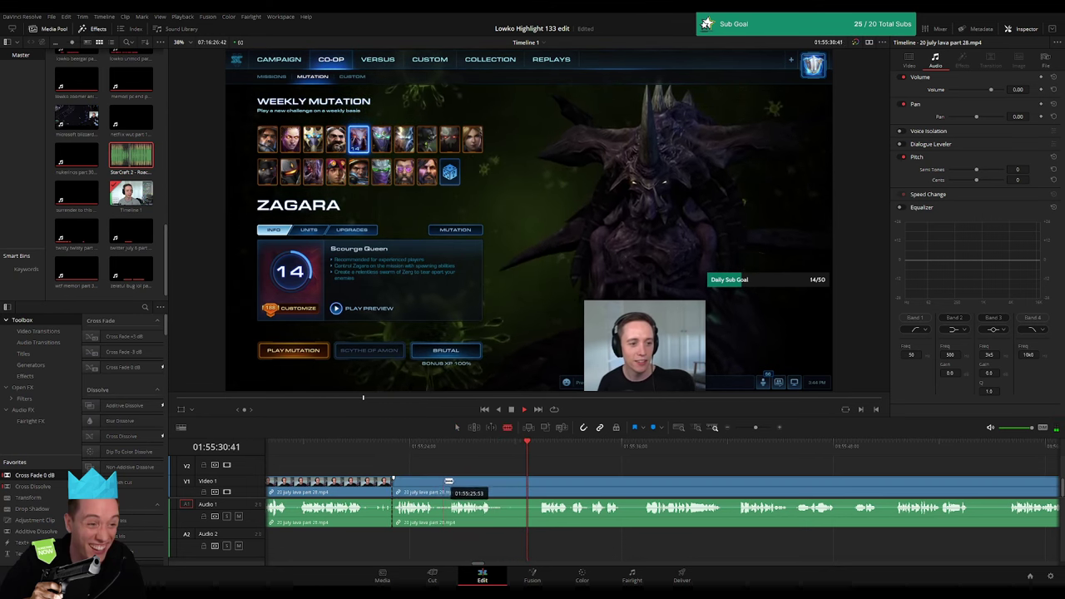
pyautogui.click(448, 480)
pyautogui.press('Delete')
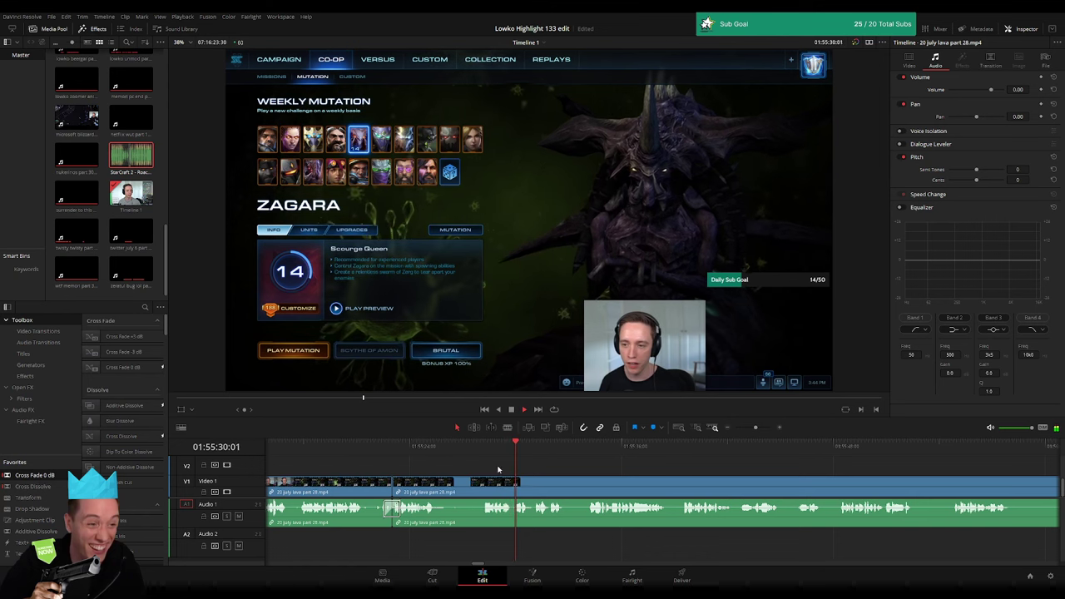
pyautogui.click(429, 454)
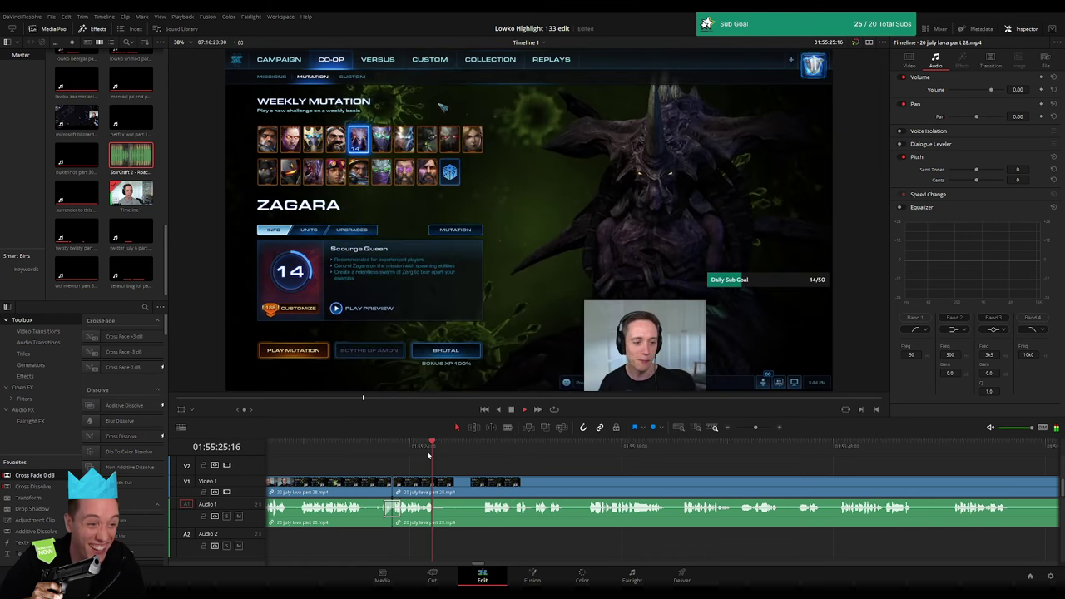
pyautogui.press('b')
pyautogui.click(448, 491)
pyautogui.click(881, 446)
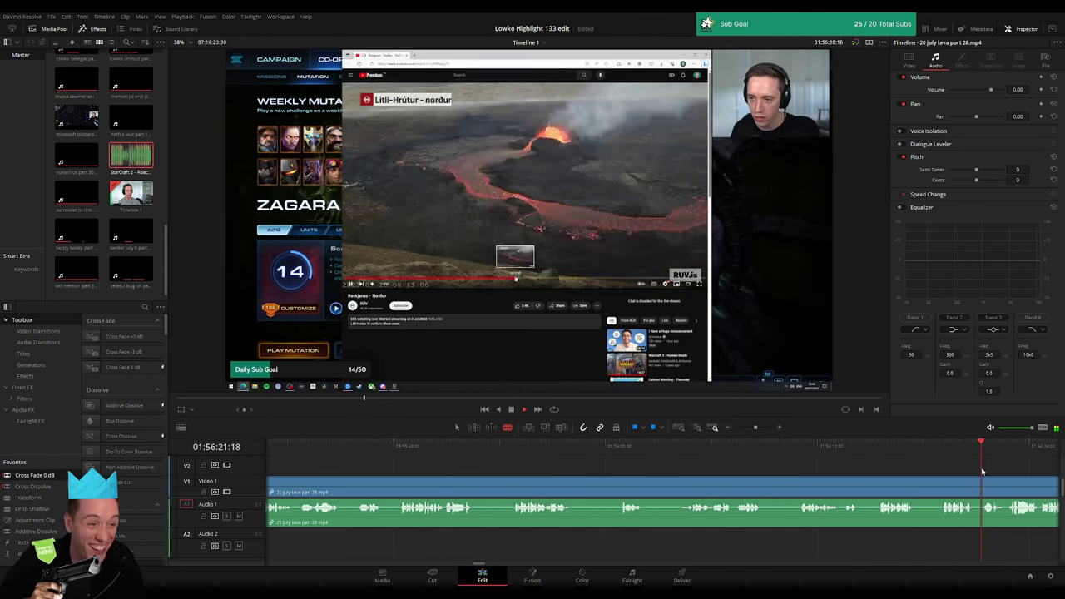
pyautogui.click(743, 428)
pyautogui.moveTo(747, 427); pyautogui.dragTo(742, 428)
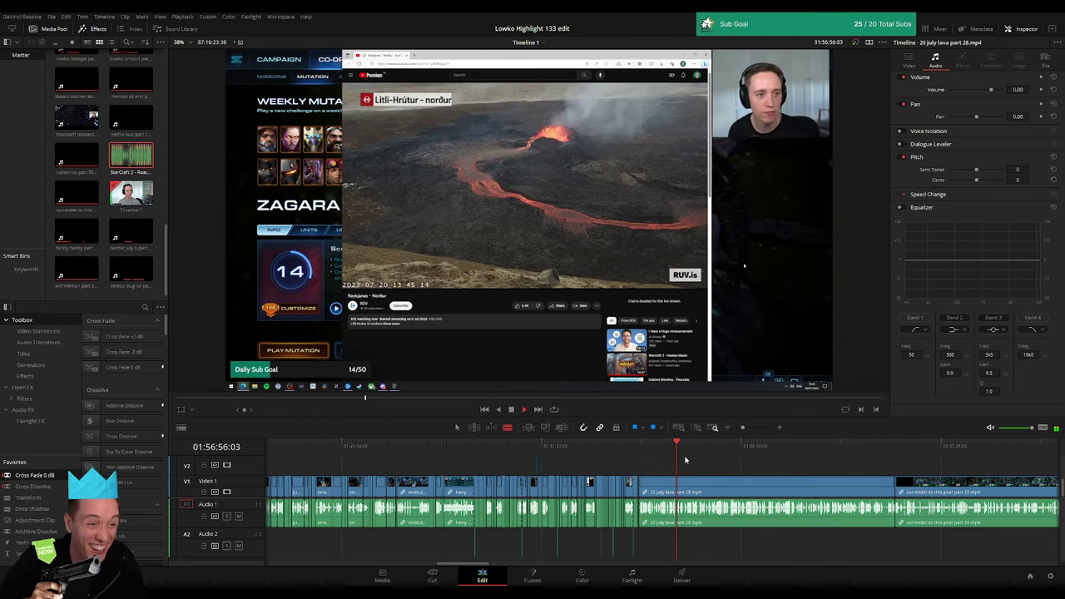
pyautogui.click(712, 471)
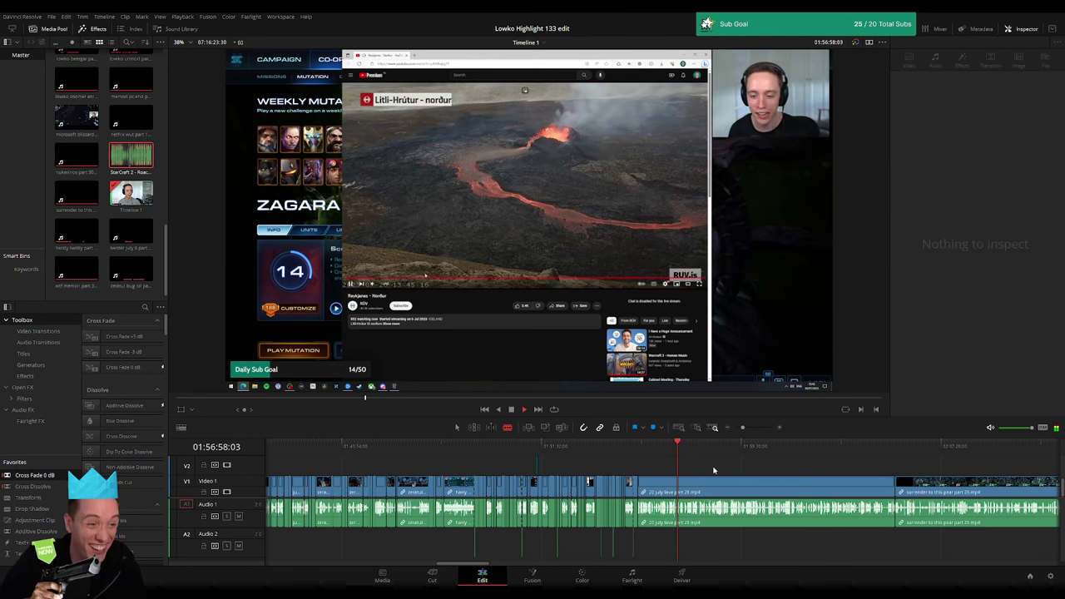
pyautogui.moveTo(743, 428); pyautogui.dragTo(758, 428)
pyautogui.click(292, 448)
pyautogui.press('space')
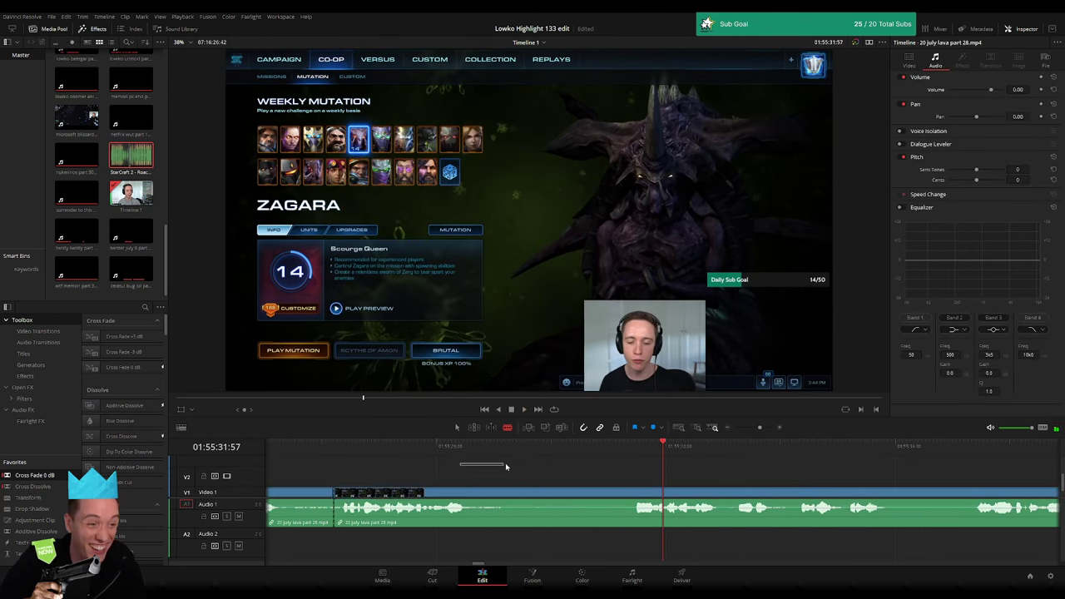
pyautogui.hscroll(-5, 505, 462)
pyautogui.press('space')
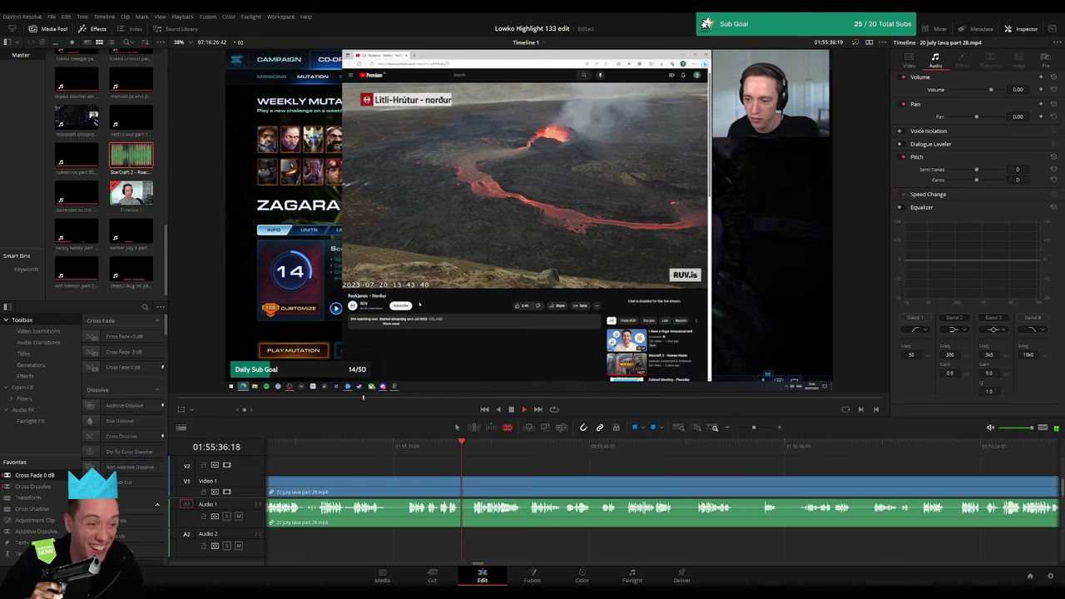
pyautogui.moveTo(480, 450); pyautogui.dragTo(565, 445)
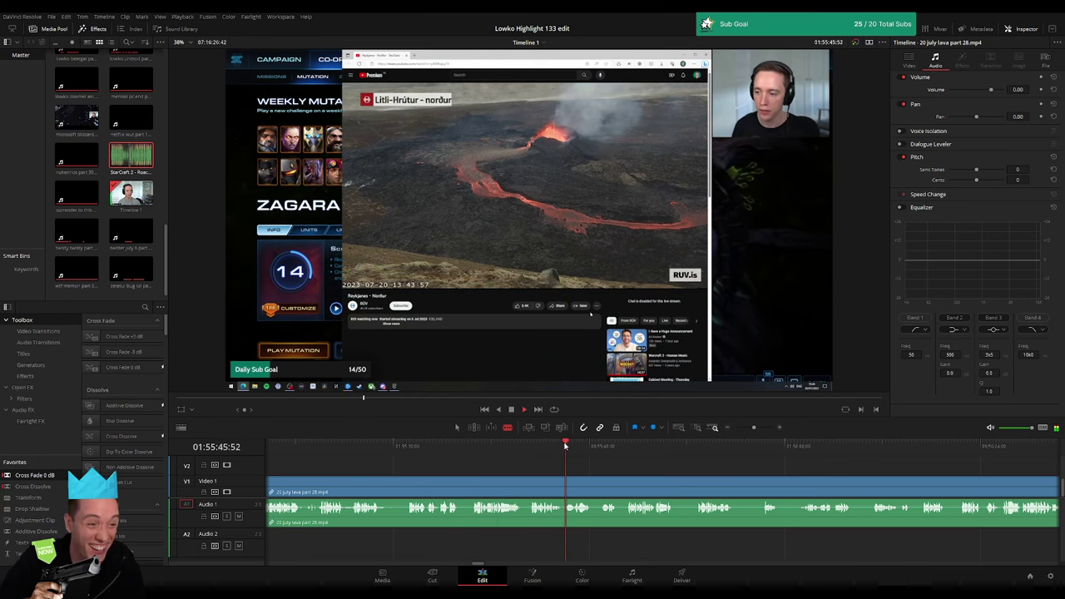
pyautogui.hscroll(3, 657, 463)
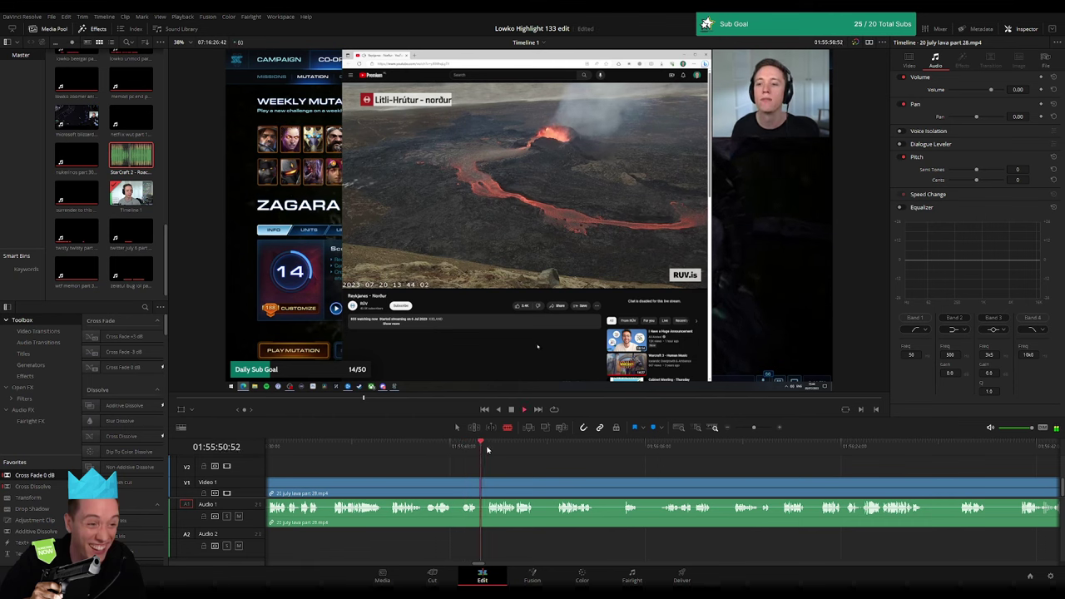
pyautogui.hotkey('ctrl', 'b')
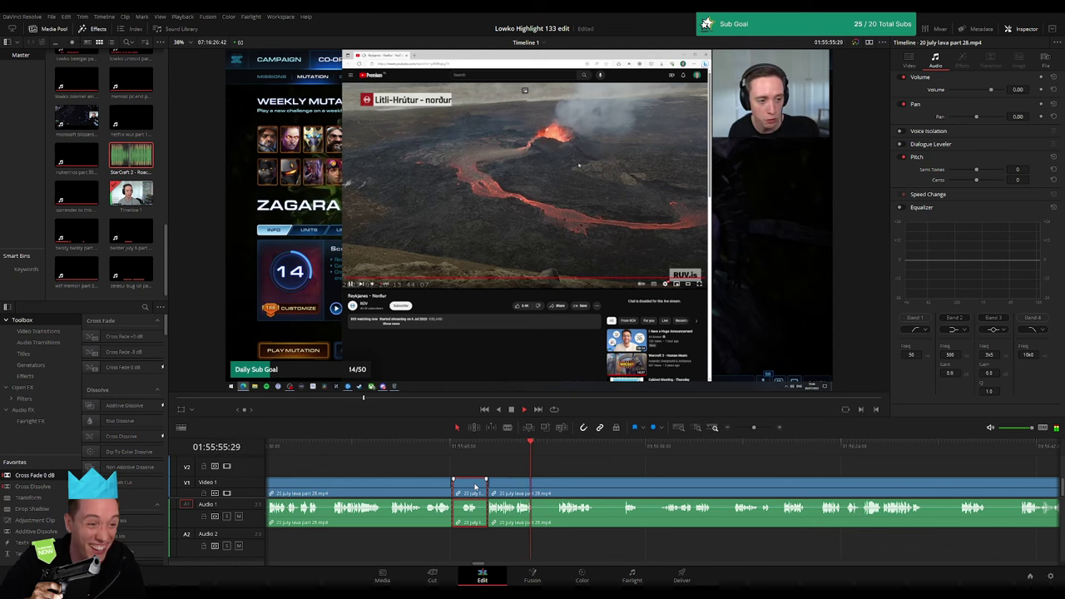
pyautogui.press('Delete')
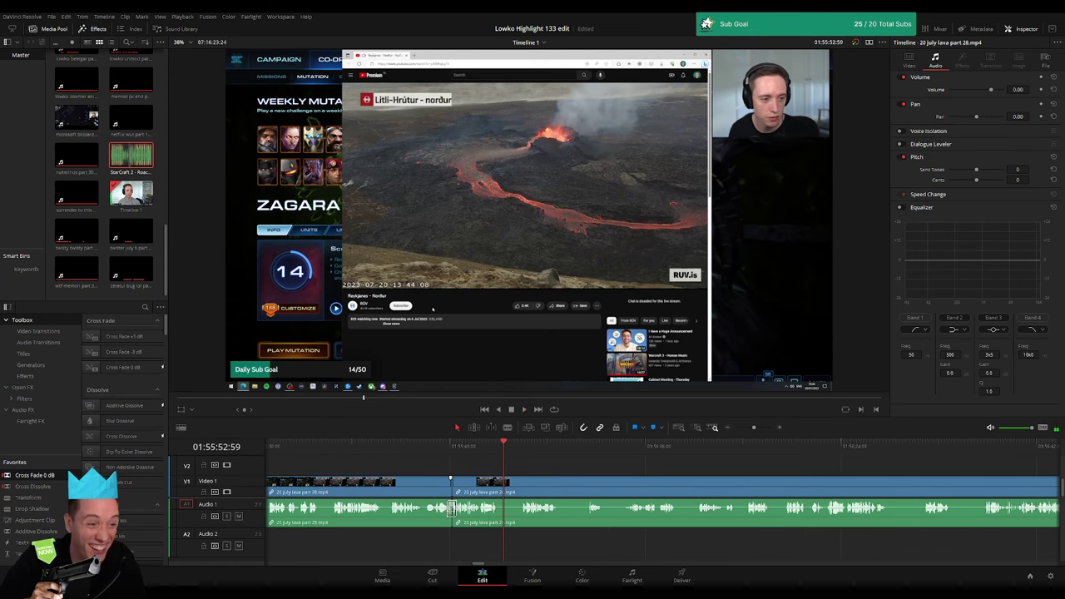
pyautogui.click(527, 447)
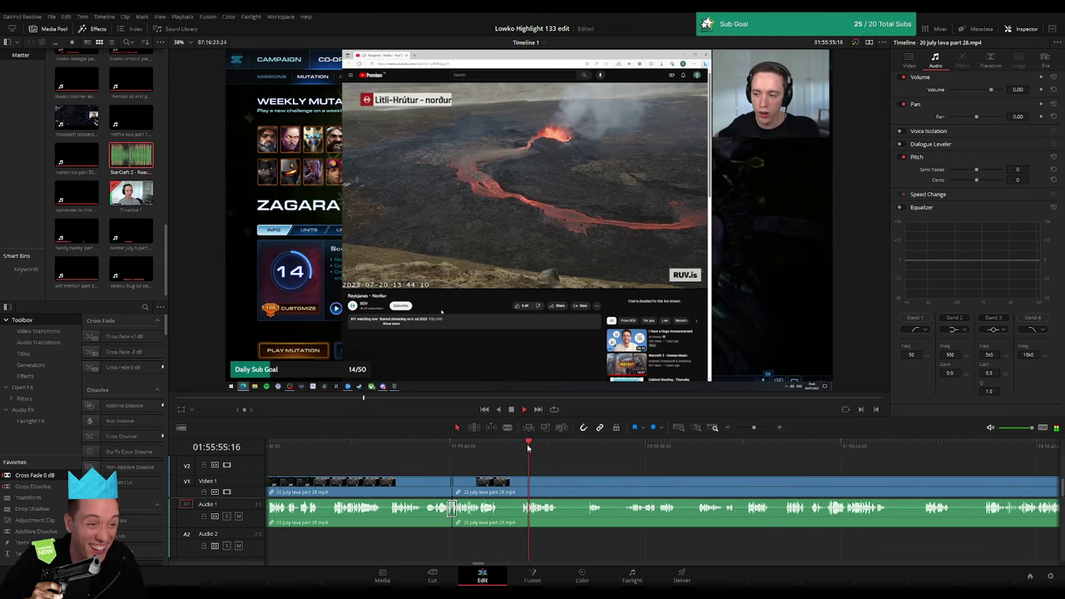
pyautogui.click(591, 450)
pyautogui.click(628, 449)
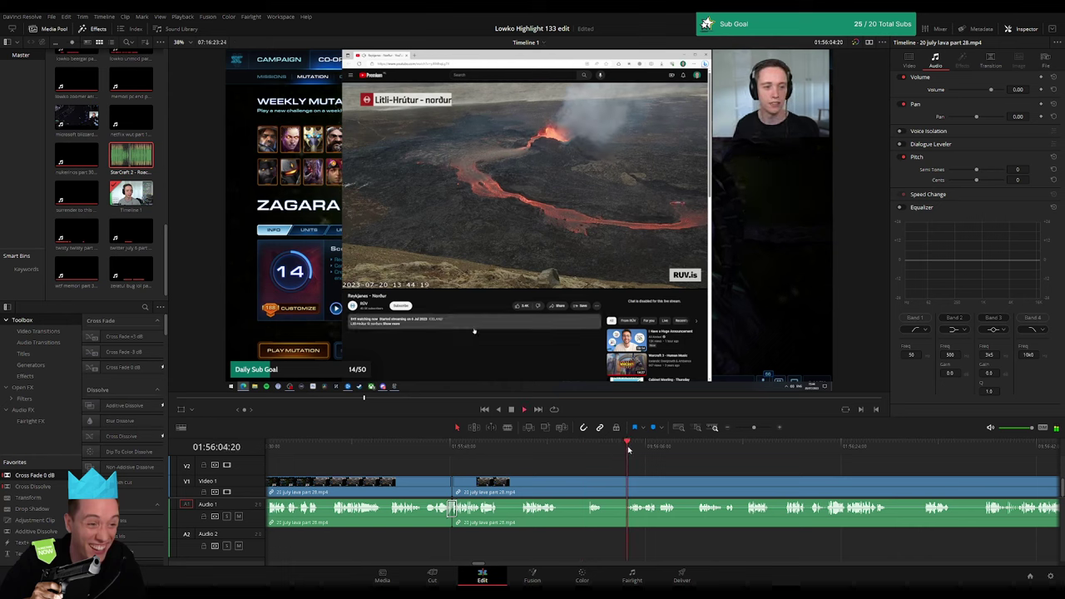
pyautogui.hscroll(3, 506, 468)
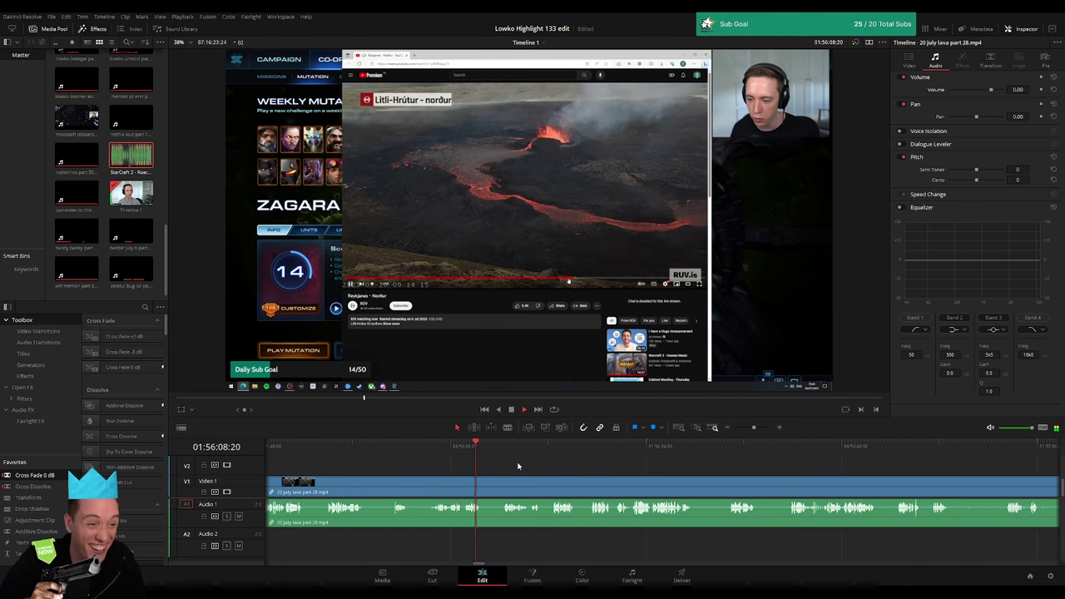
pyautogui.click(508, 449)
pyautogui.click(535, 450)
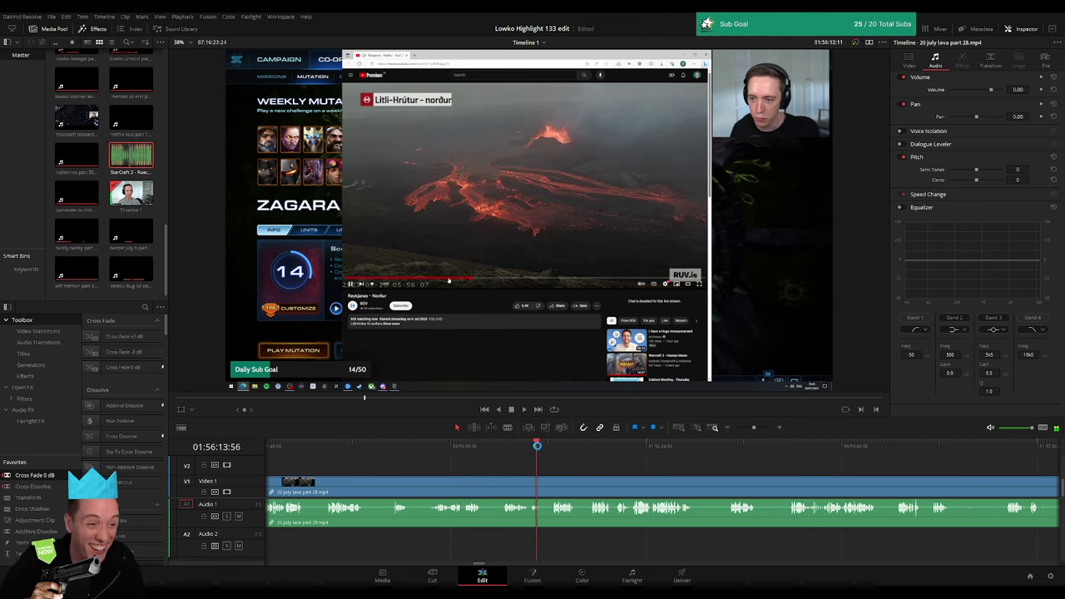
pyautogui.click(552, 449)
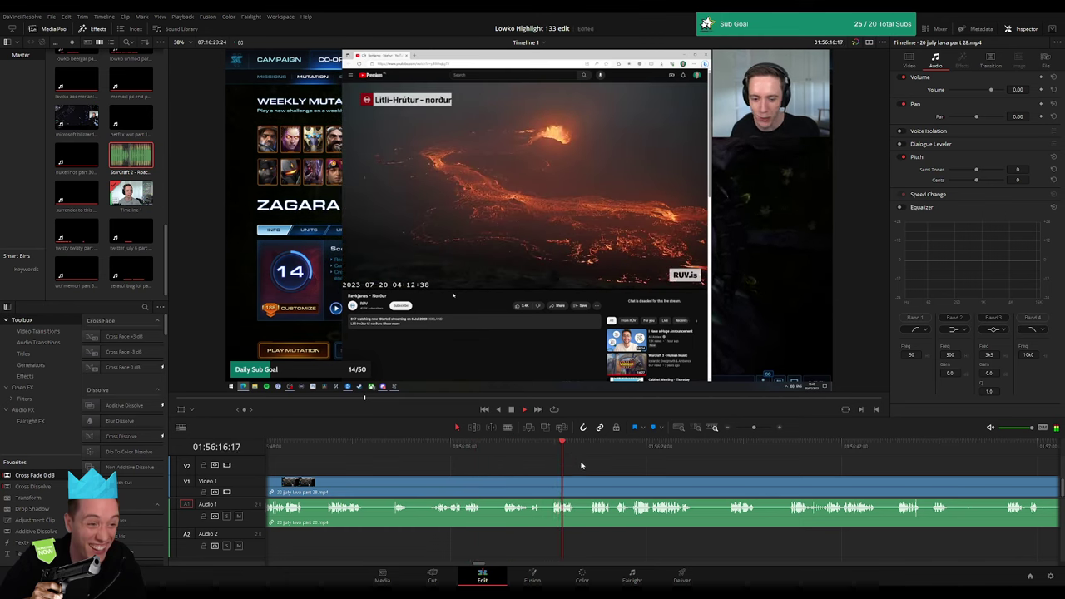
pyautogui.moveTo(753, 427); pyautogui.dragTo(759, 430)
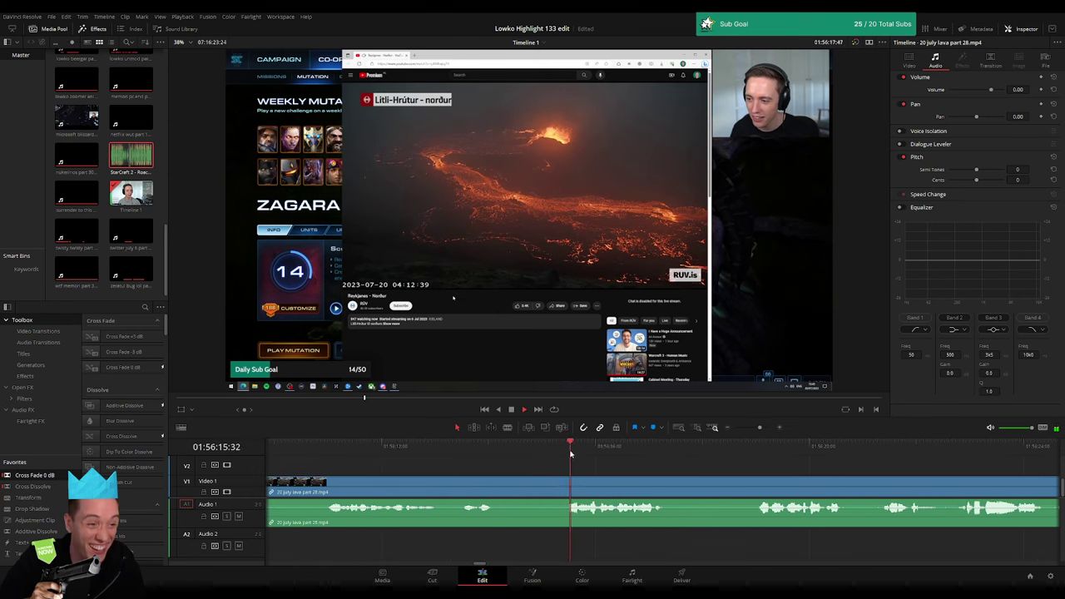
pyautogui.press('b')
pyautogui.click(580, 483)
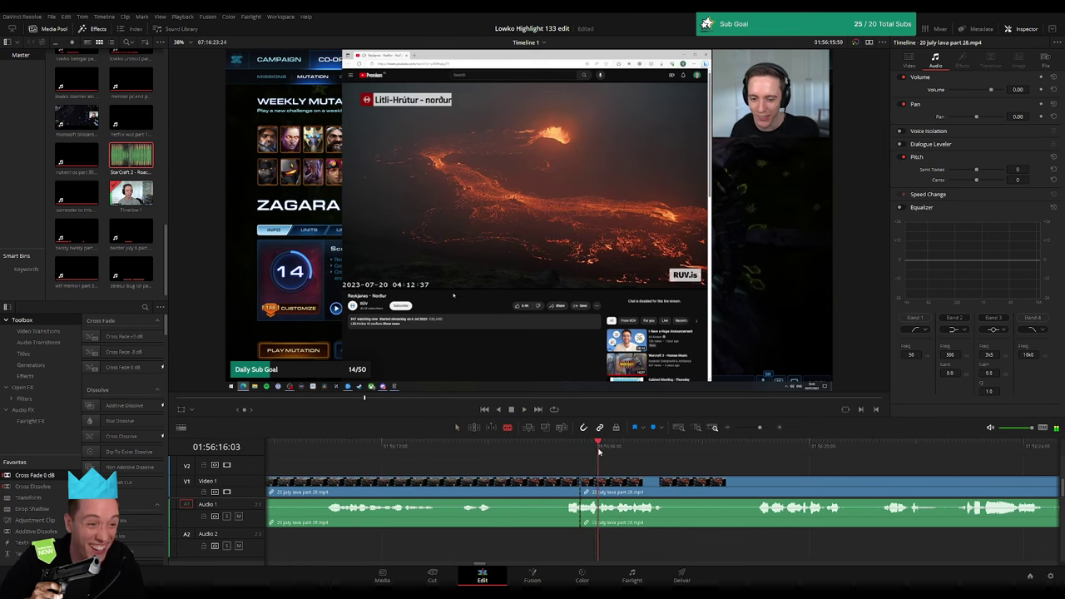
pyautogui.click(599, 481)
pyautogui.press('a')
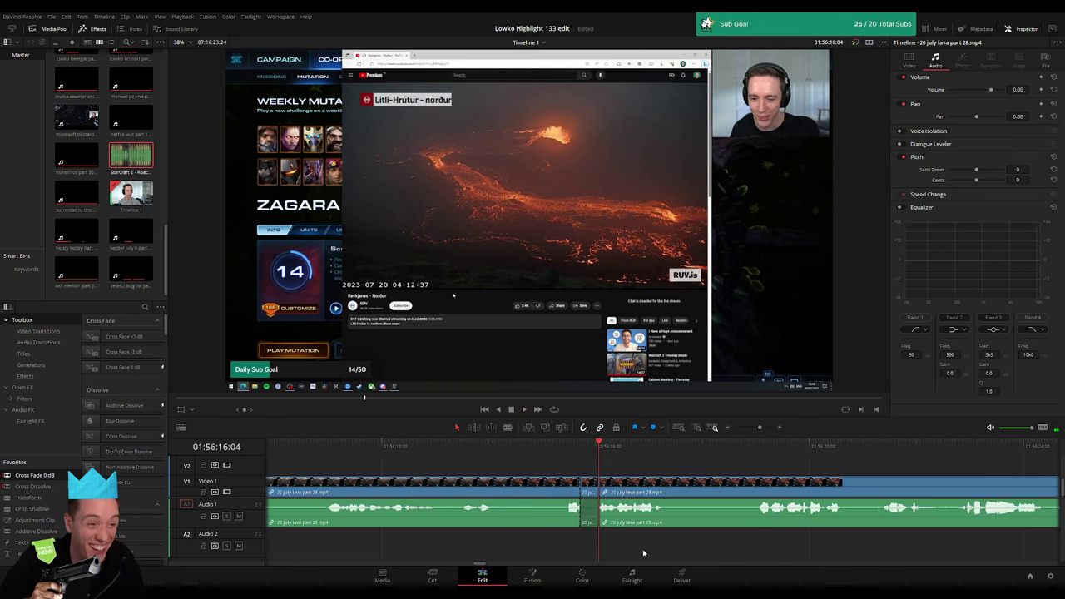
pyautogui.moveTo(138, 170); pyautogui.dragTo(605, 547)
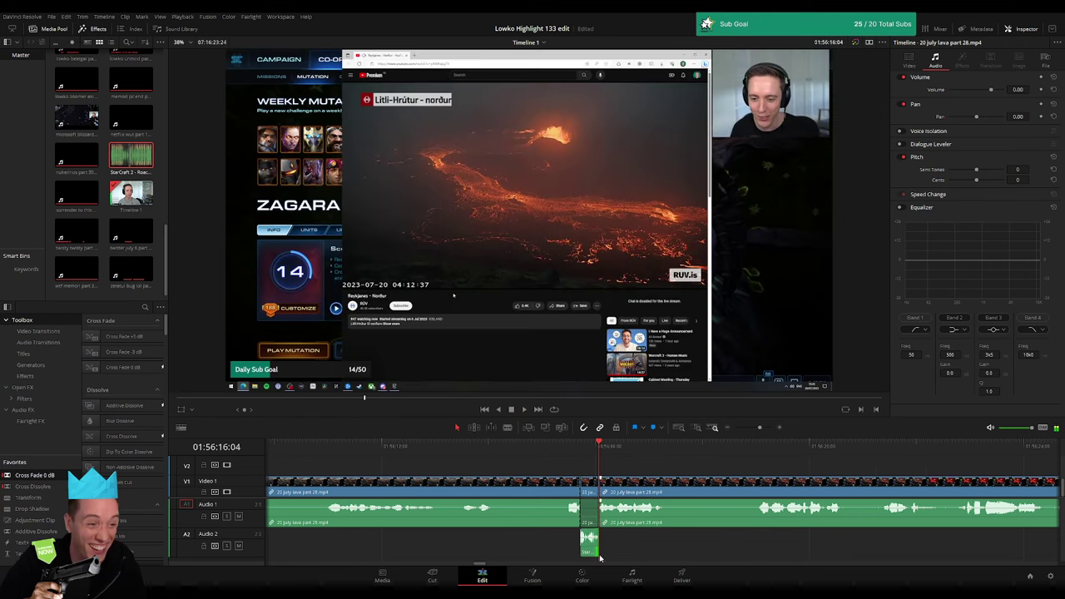
pyautogui.click(597, 553)
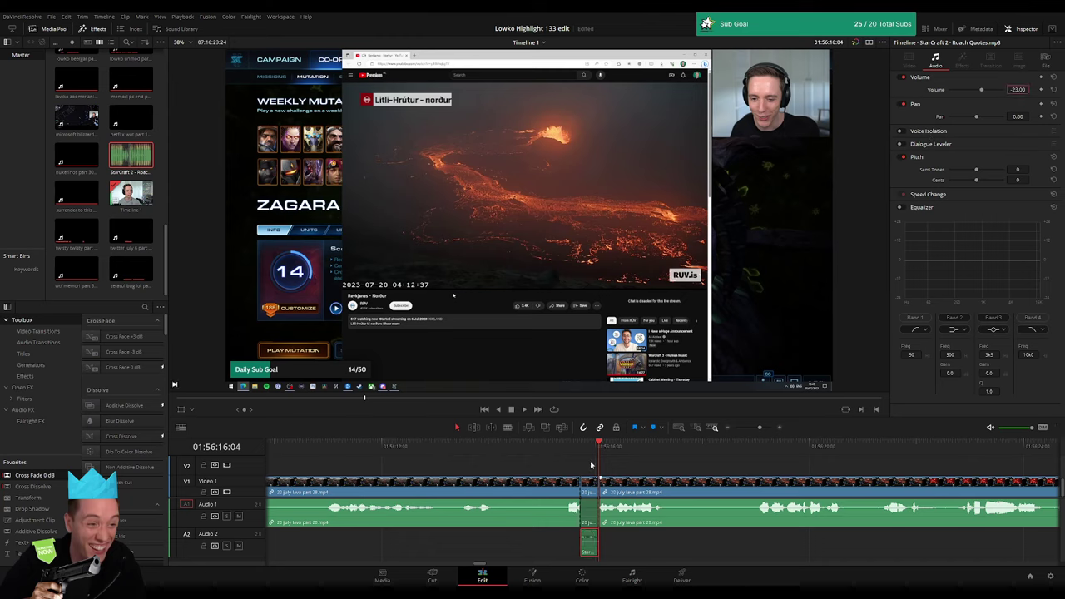
pyautogui.click(590, 465)
pyautogui.press('space')
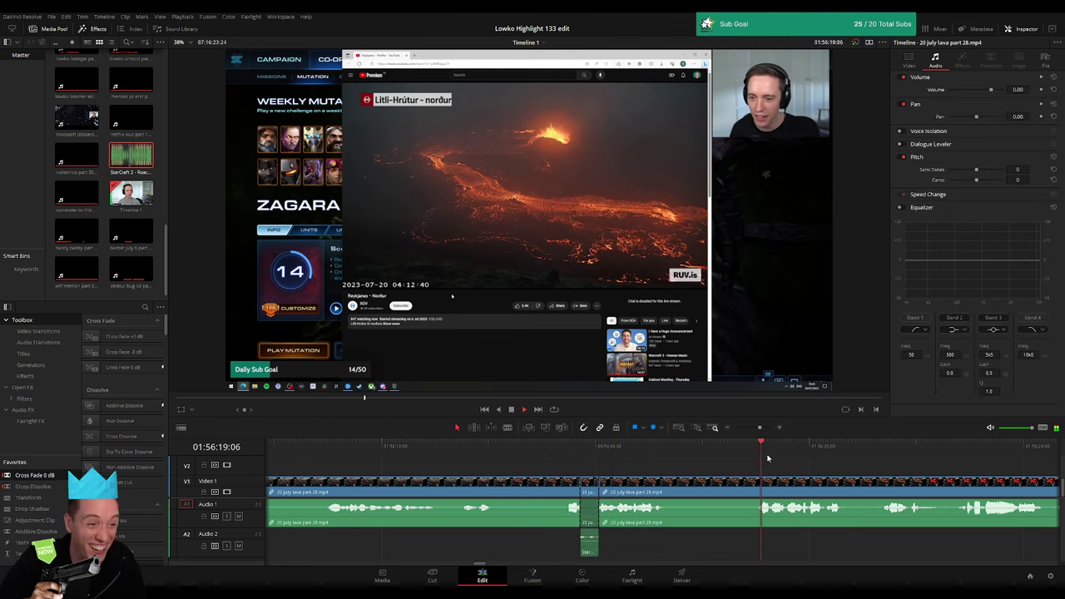
pyautogui.hscroll(5, 872, 471)
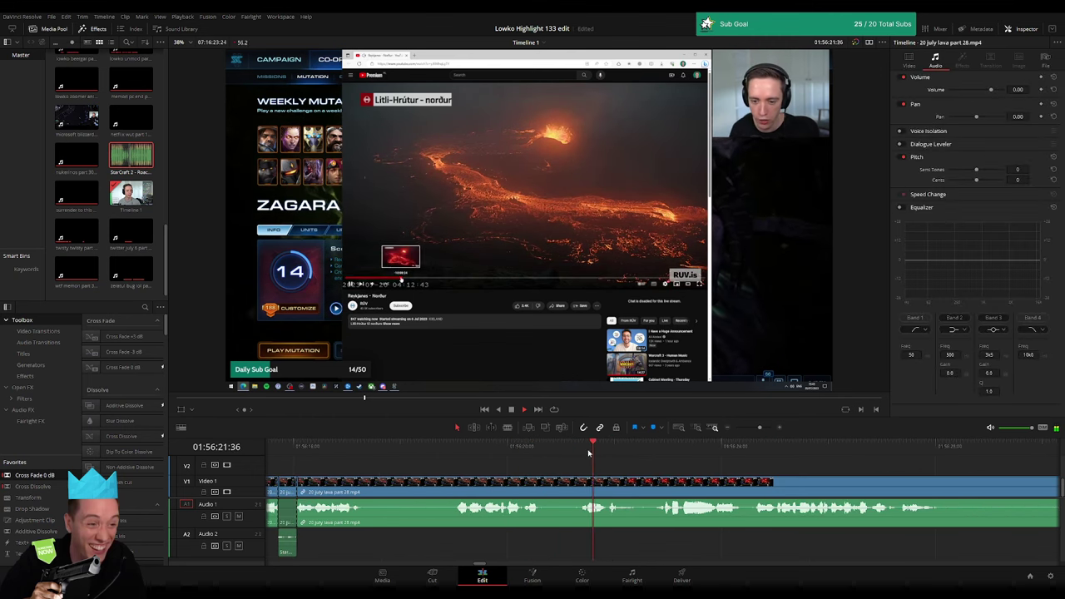
pyautogui.click(665, 454)
pyautogui.hscroll(4, 578, 466)
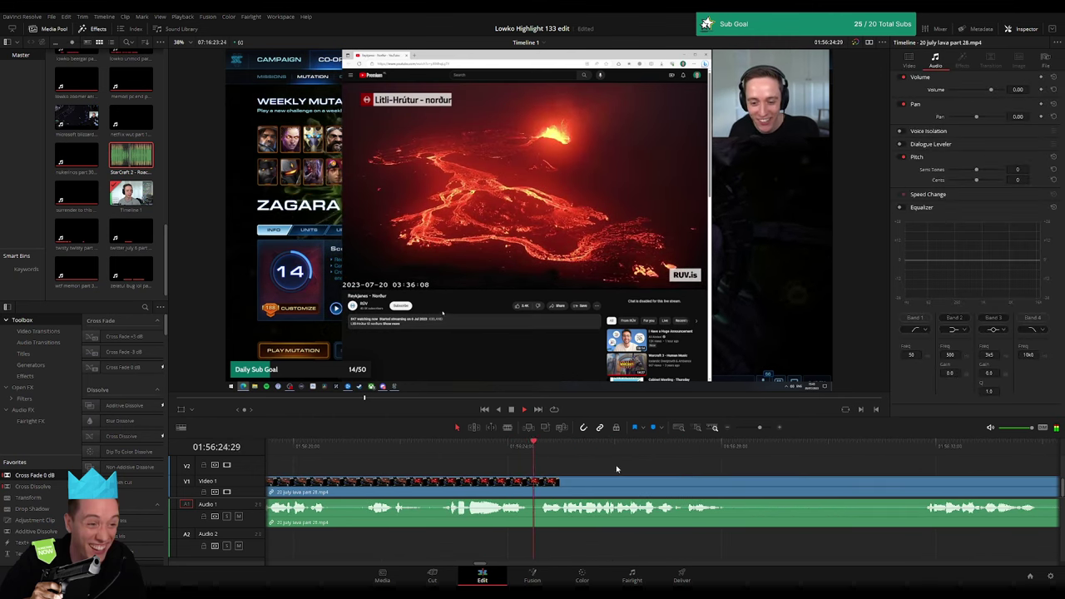
pyautogui.hscroll(4, 756, 468)
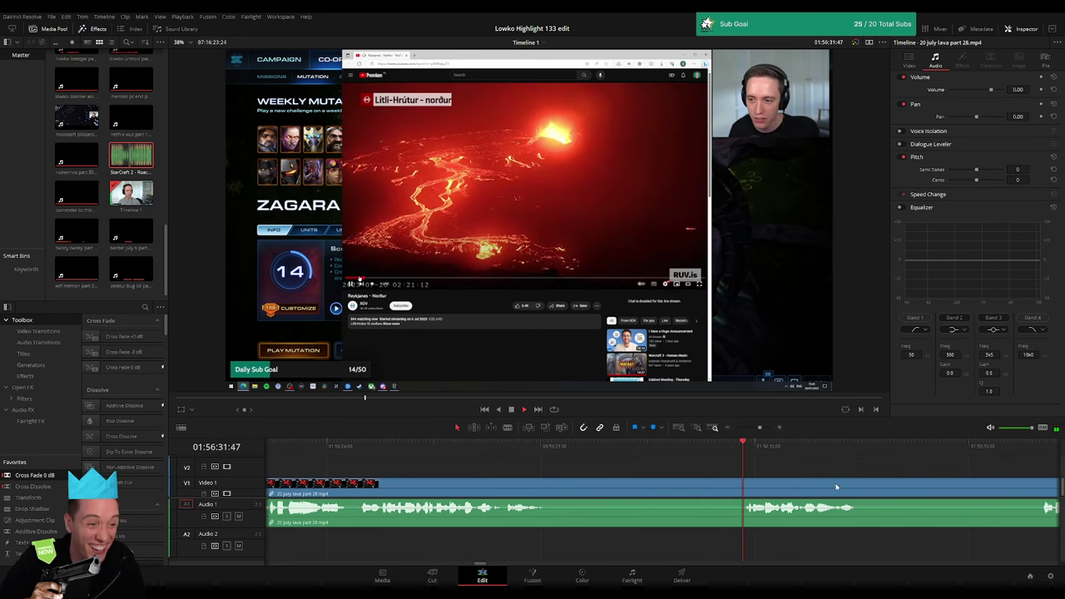
pyautogui.hscroll(5, 549, 481)
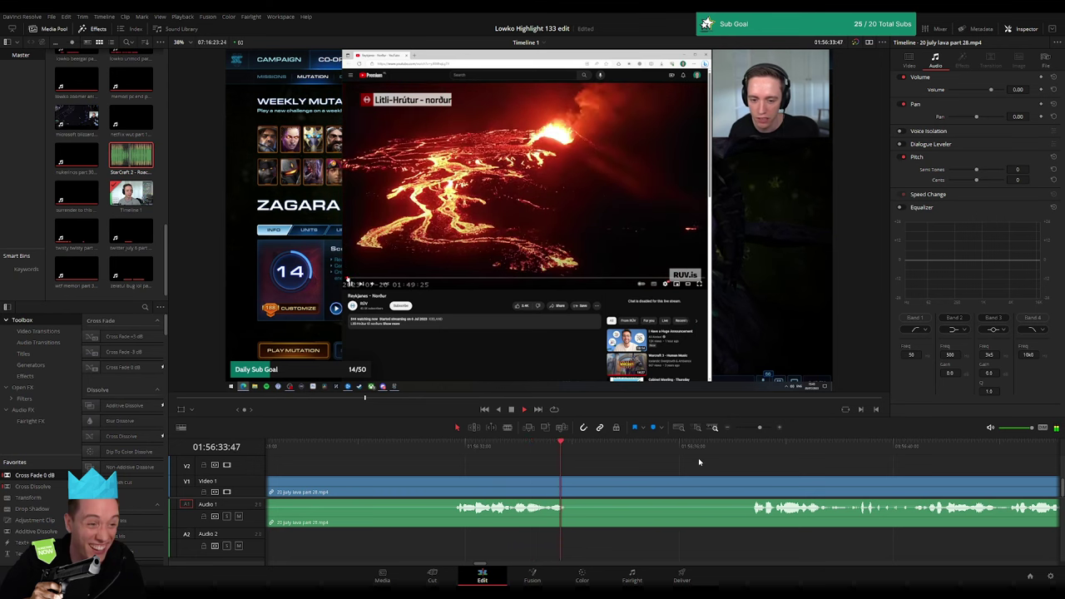
pyautogui.click(744, 453)
pyautogui.hscroll(5, 535, 473)
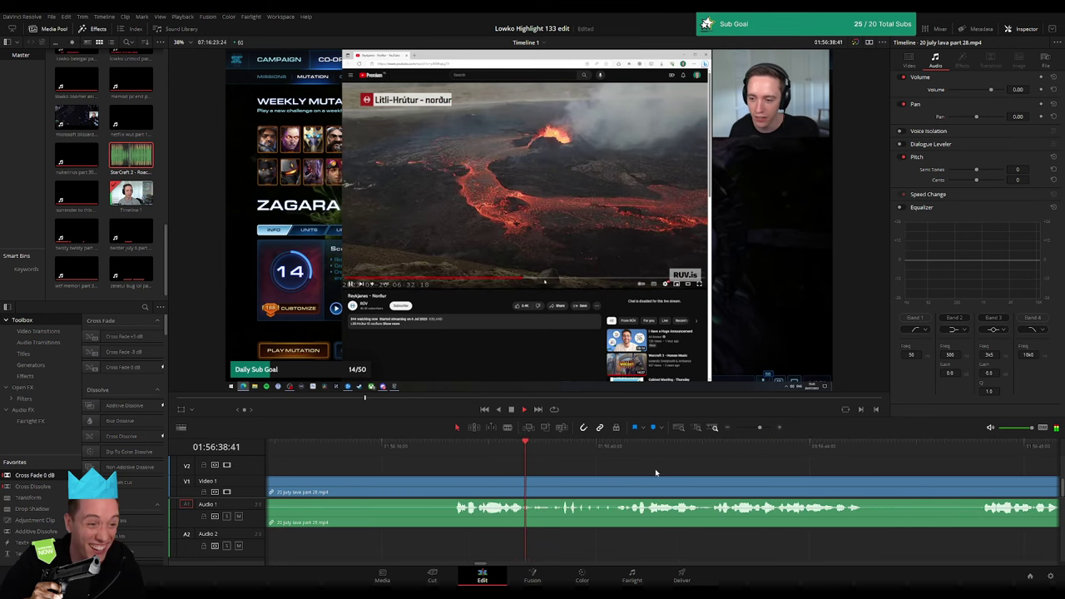
pyautogui.hscroll(3, 746, 476)
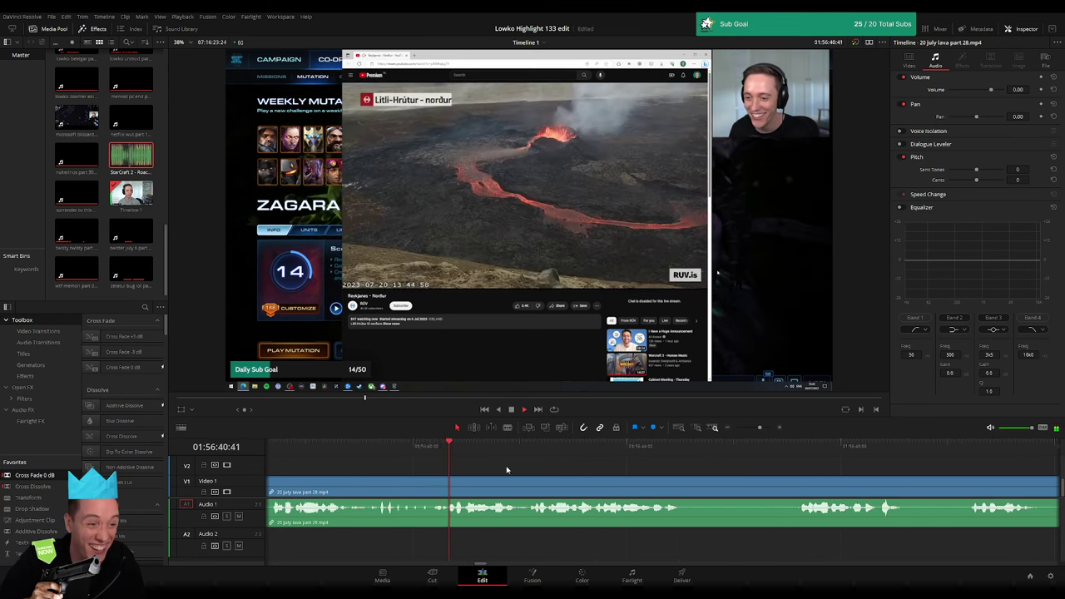
pyautogui.hscroll(3, 615, 474)
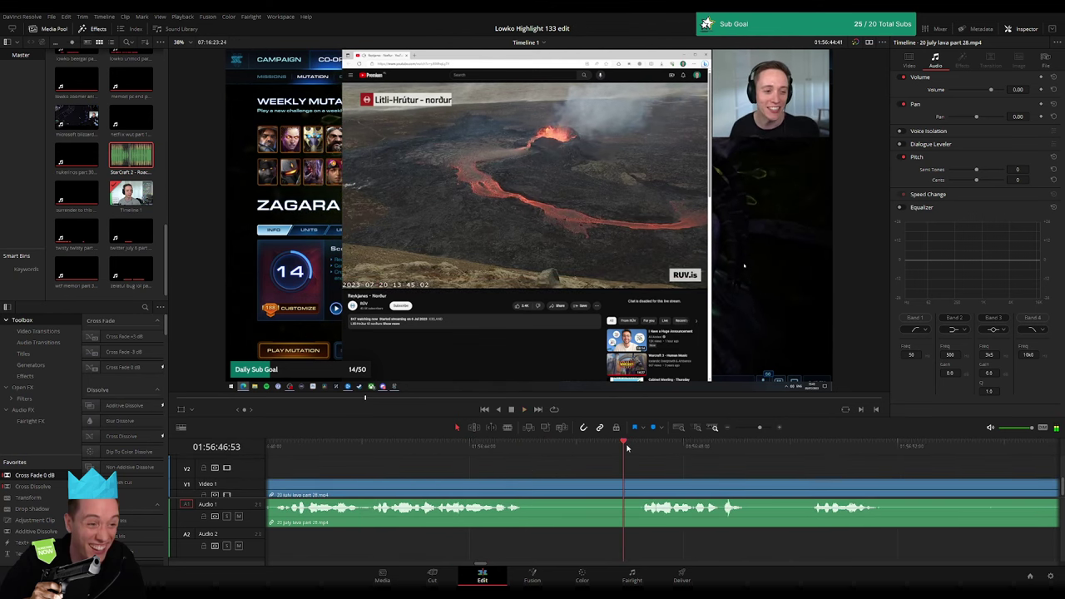
# - Blade out the first dull lava stretch, ripple-delete it and cross-fade the audio join
pyautogui.press('b')
pyautogui.click(526, 490)
pyautogui.click(641, 491)
pyautogui.press('a')
pyautogui.click(611, 488)
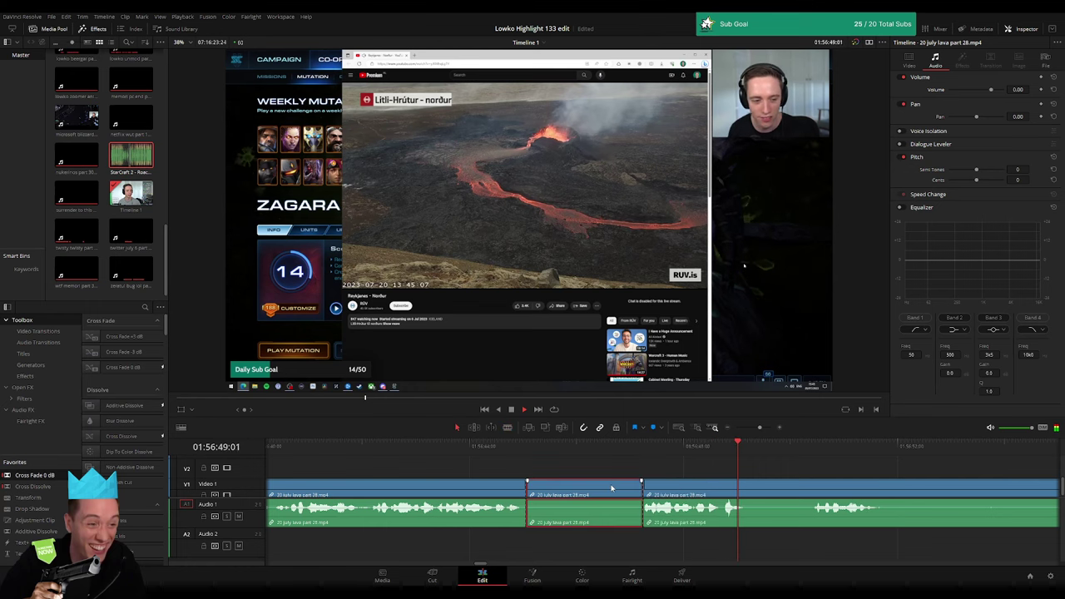
pyautogui.press('Delete')
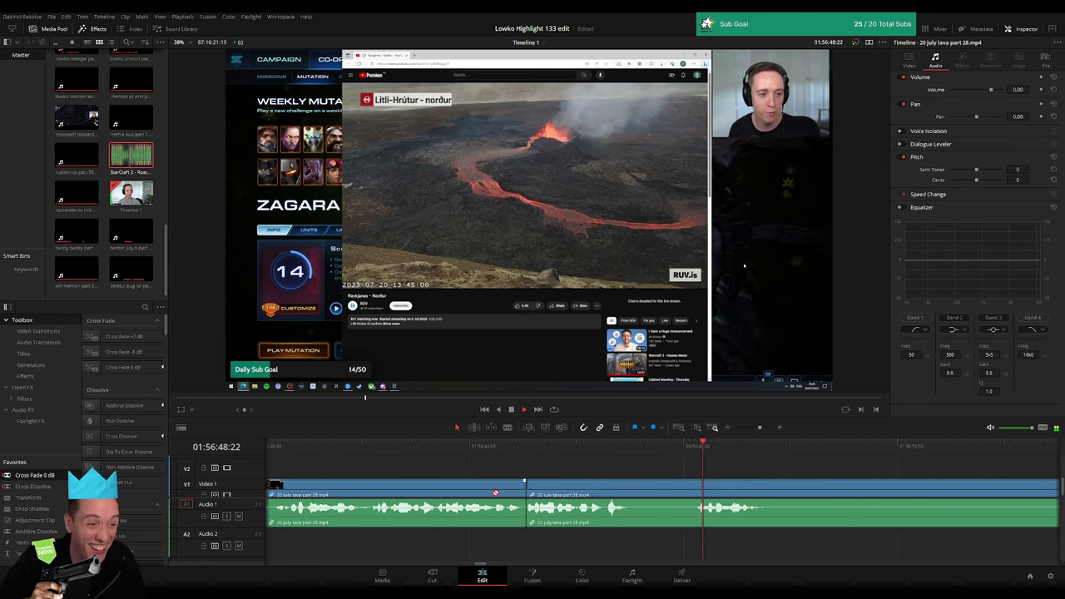
pyautogui.moveTo(494, 492); pyautogui.dragTo(526, 508)
# - Cut out the next unwanted lava stretch and close the gap
pyautogui.press('b')
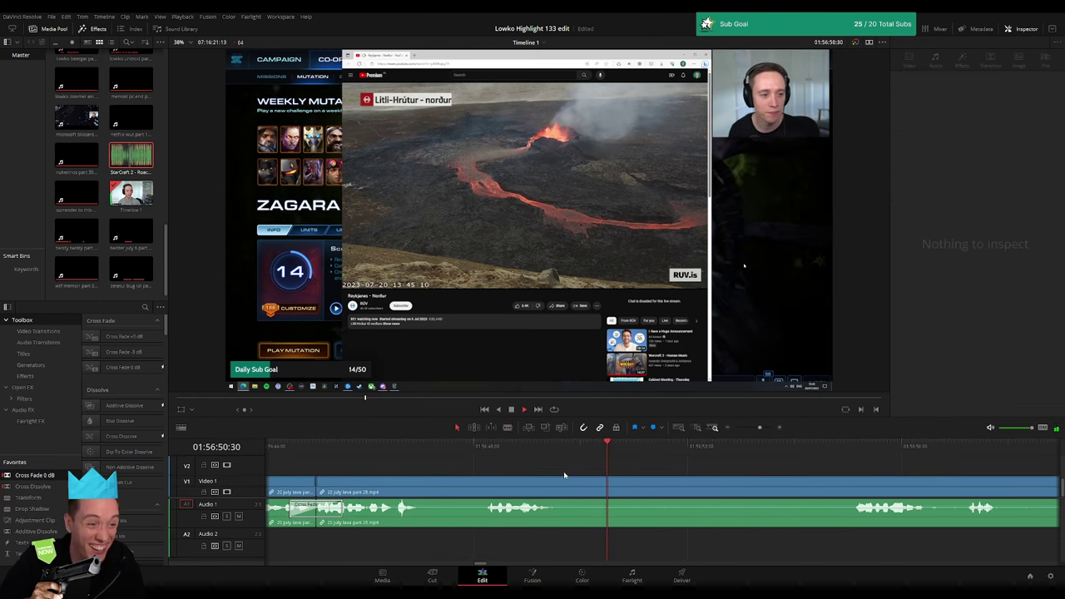
pyautogui.click(564, 489)
pyautogui.click(852, 489)
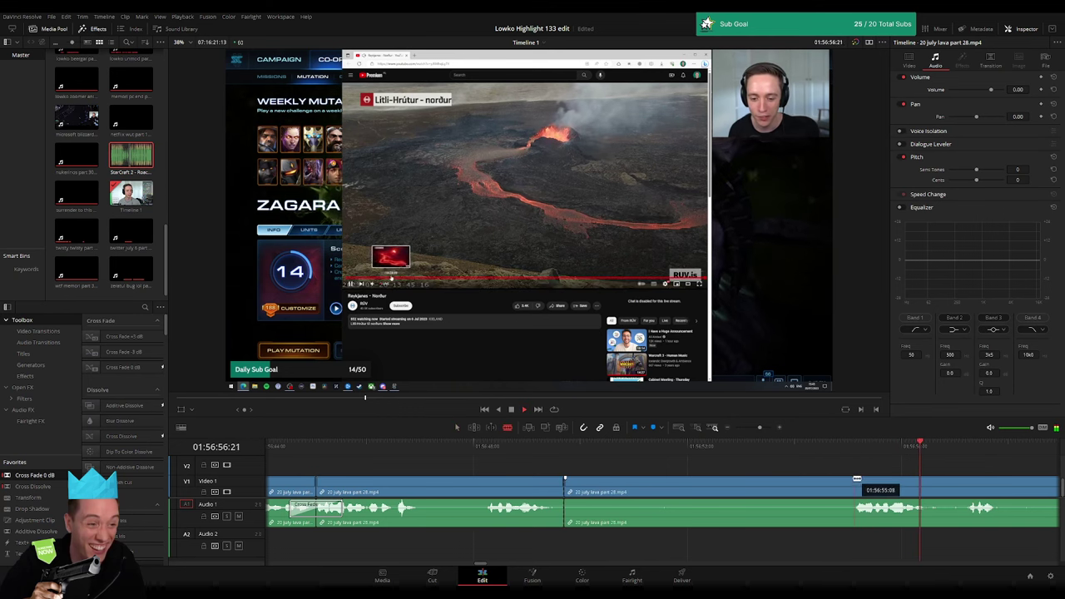
pyautogui.press('a')
pyautogui.click(774, 489)
pyautogui.press('Delete')
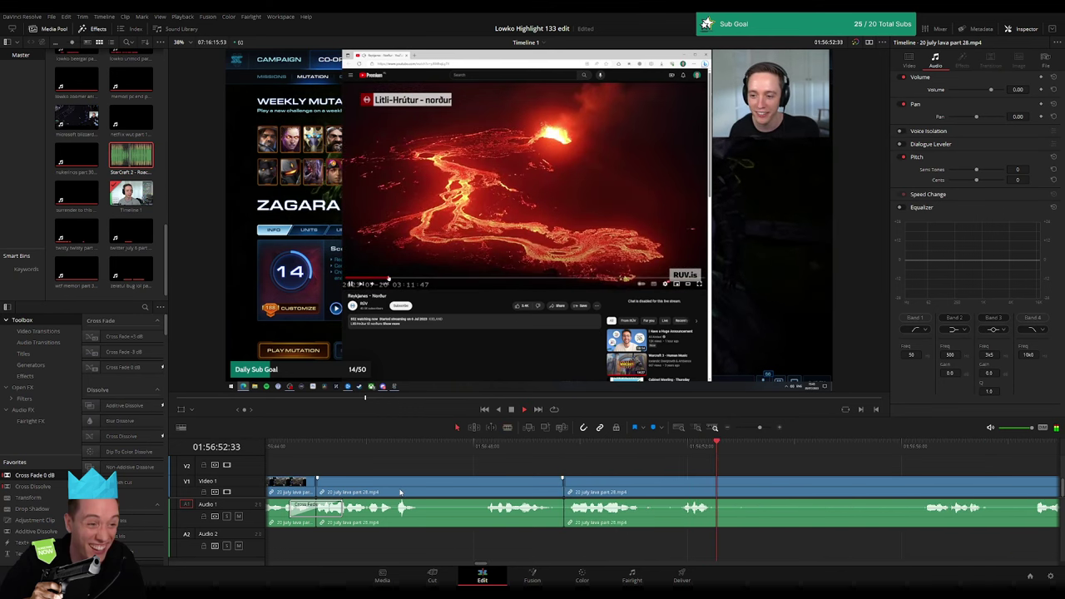
pyautogui.click(549, 465)
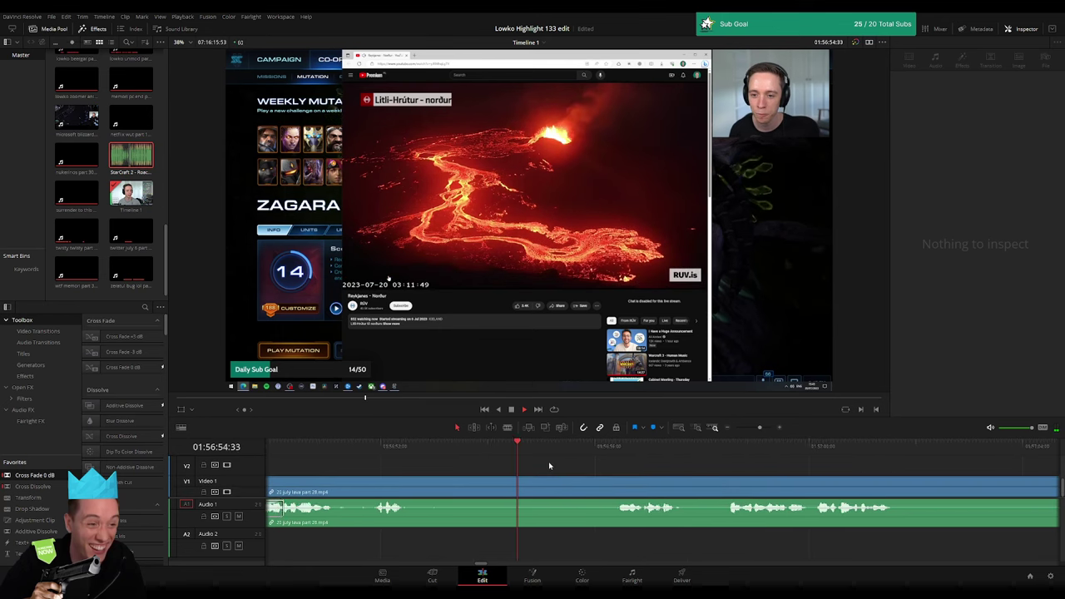
# - Remove a later dull part, add a cross fade at the join, and review it
pyautogui.click(485, 455)
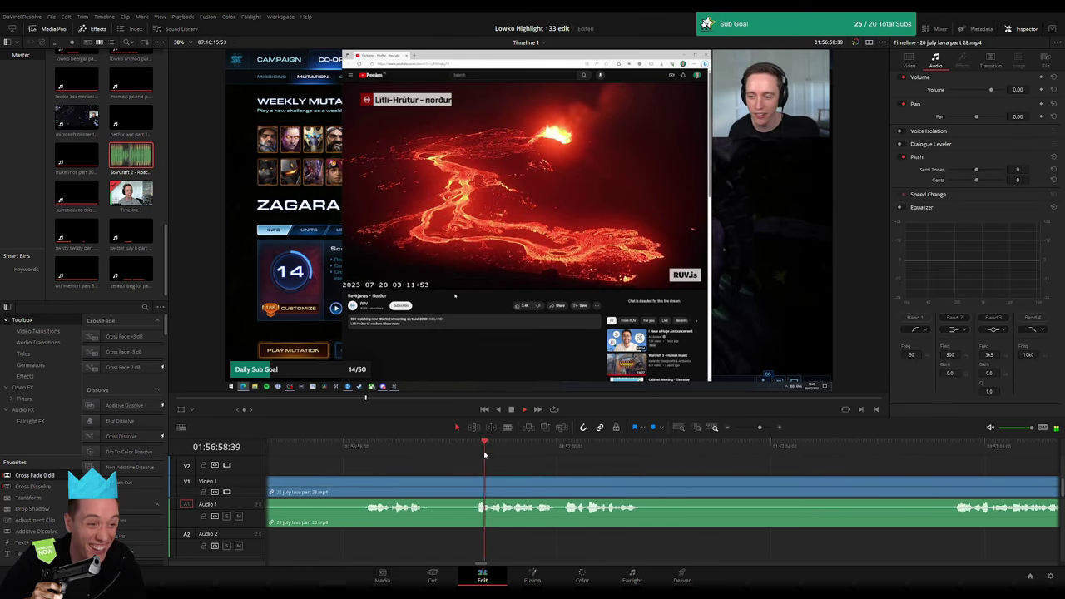
pyautogui.hscroll(3, 554, 464)
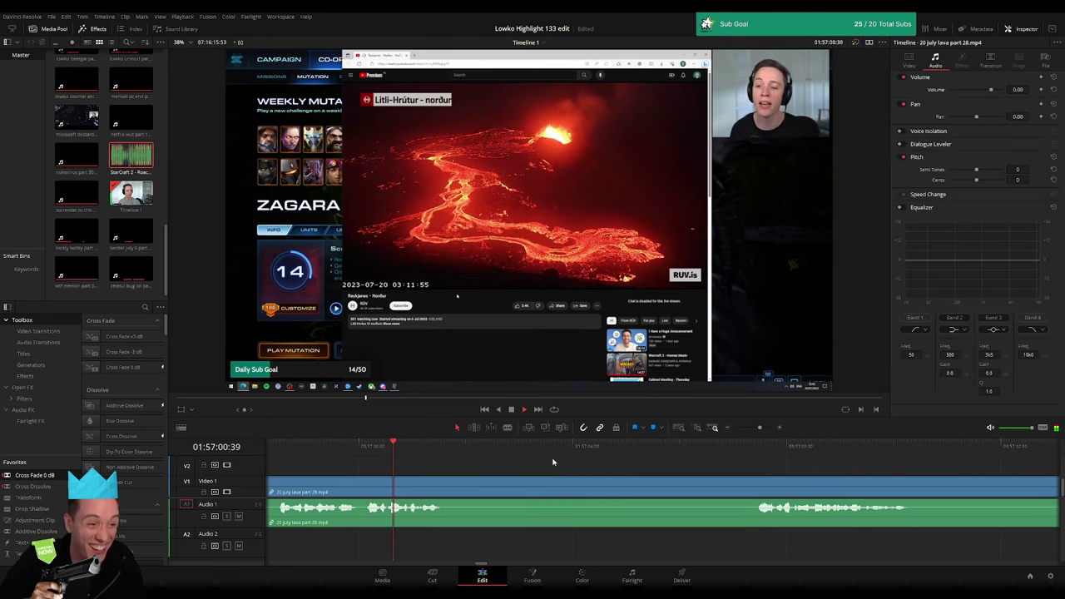
pyautogui.click(751, 452)
pyautogui.press('b')
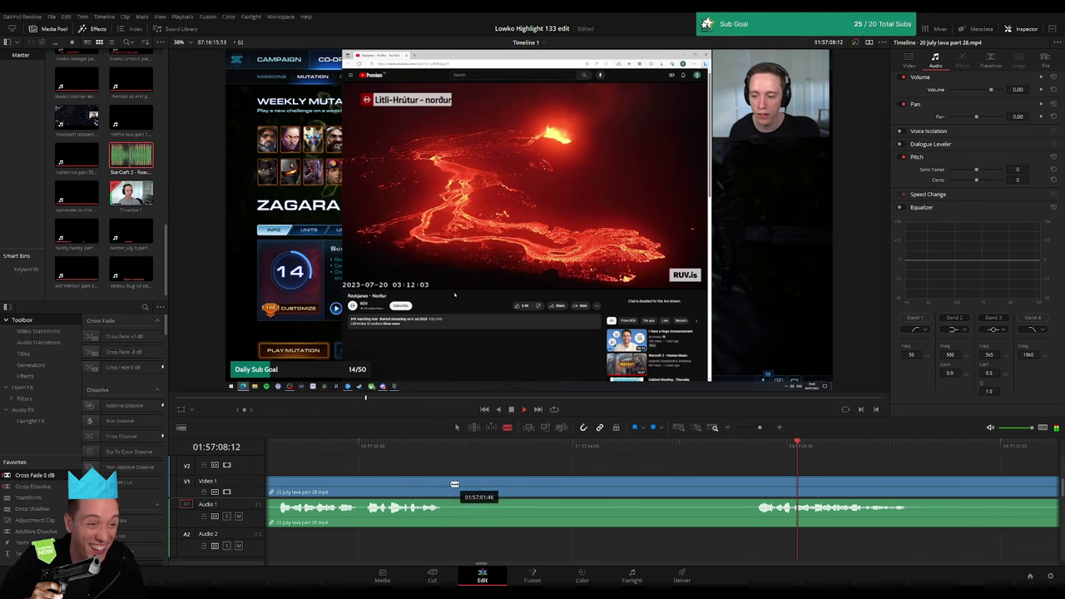
pyautogui.click(445, 484)
pyautogui.click(755, 487)
pyautogui.press('a')
pyautogui.click(714, 488)
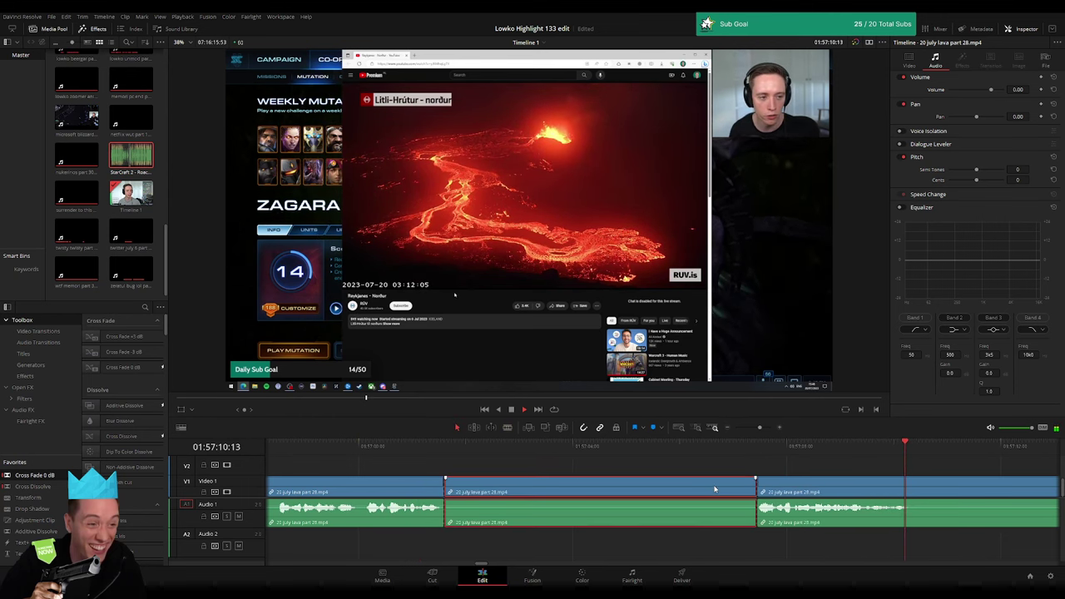
pyautogui.press('Delete')
pyautogui.hotkey('shift', 't')
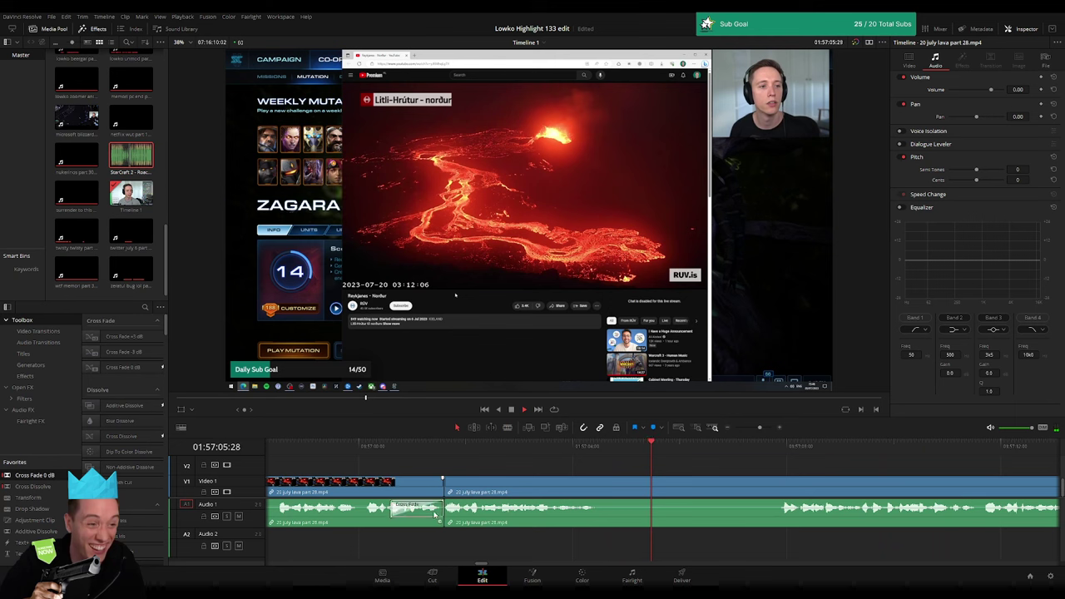
pyautogui.press('space')
pyautogui.press('space')
# - Blade around another unwanted piece and ripple-delete it
pyautogui.press('b')
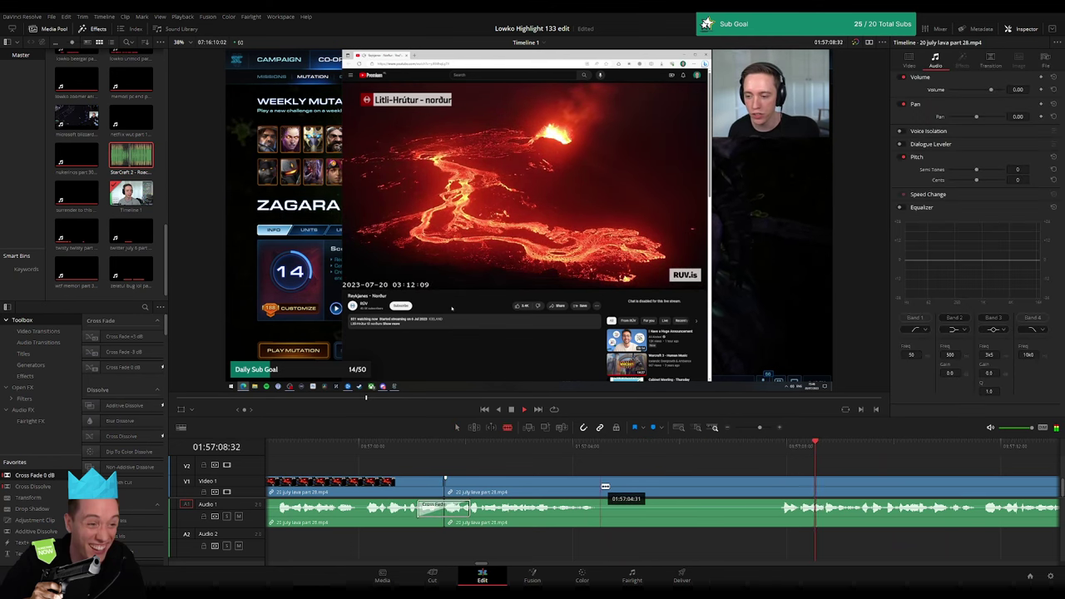
pyautogui.click(601, 486)
pyautogui.click(780, 485)
pyautogui.press('a')
pyautogui.click(727, 482)
pyautogui.press('Delete')
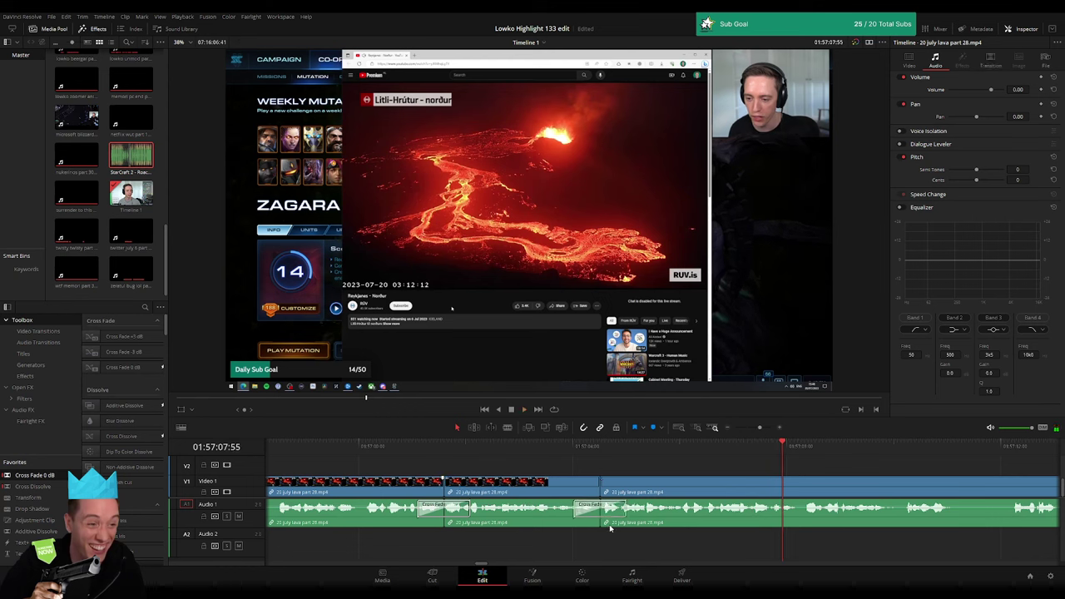
# - Zoom out, scrub back, split off a short lava piece and ripple-delete it
pyautogui.moveTo(760, 428); pyautogui.dragTo(756, 429)
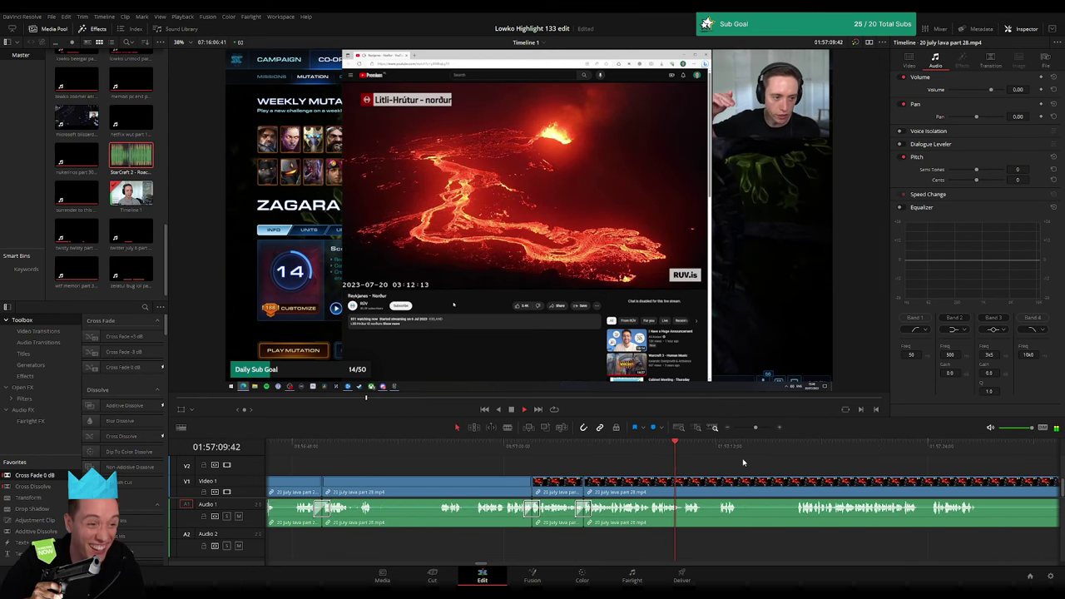
pyautogui.hscroll(3, 741, 464)
pyautogui.moveTo(470, 442); pyautogui.dragTo(509, 447)
pyautogui.press('space')
pyautogui.press('b')
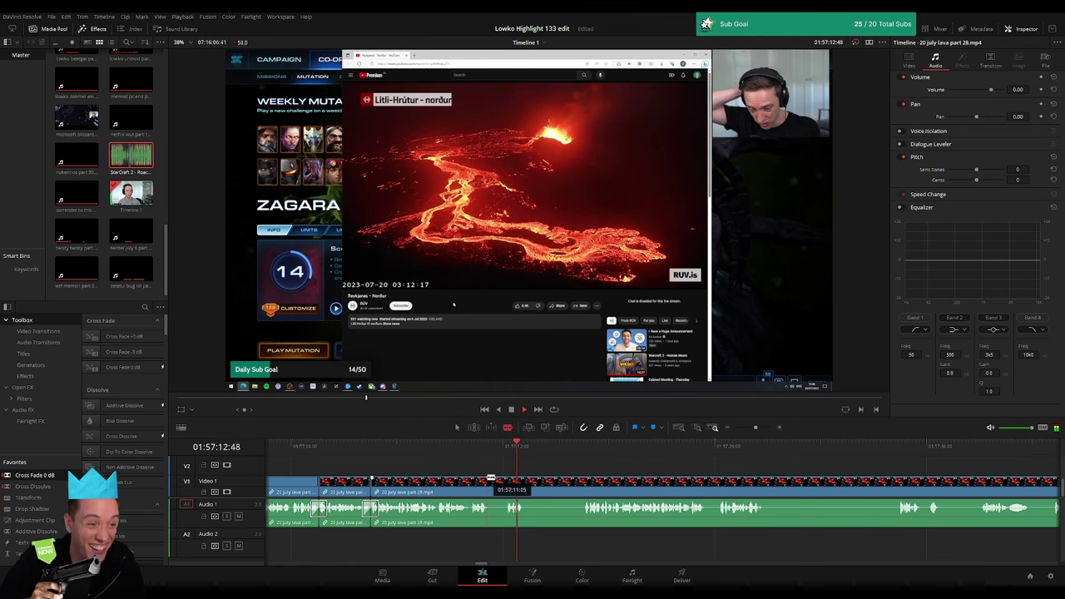
pyautogui.click(488, 483)
pyautogui.click(505, 482)
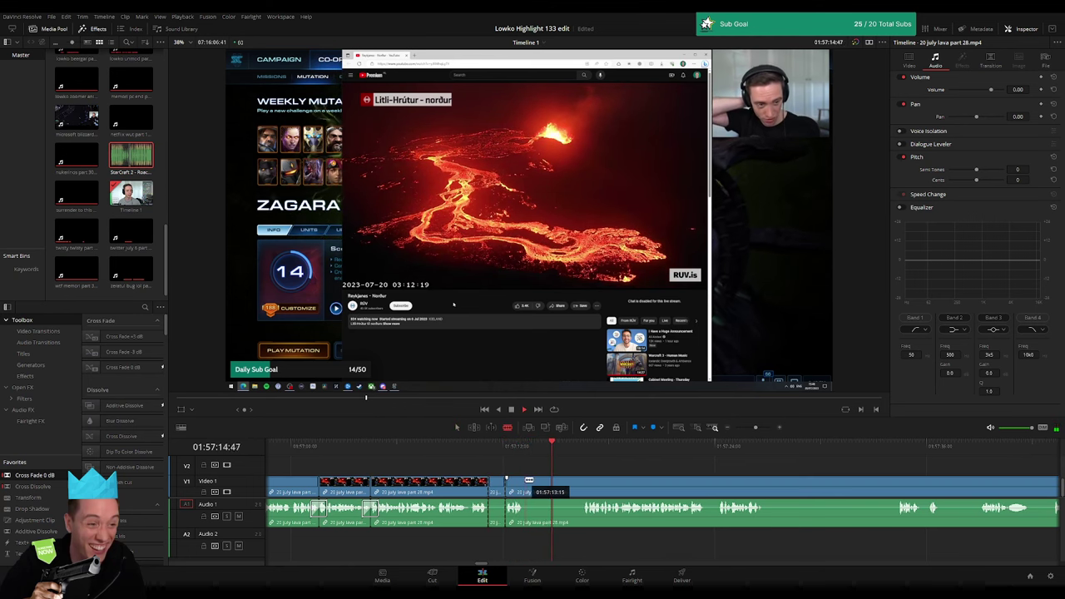
pyautogui.click(524, 483)
pyautogui.press('space')
pyautogui.press('a')
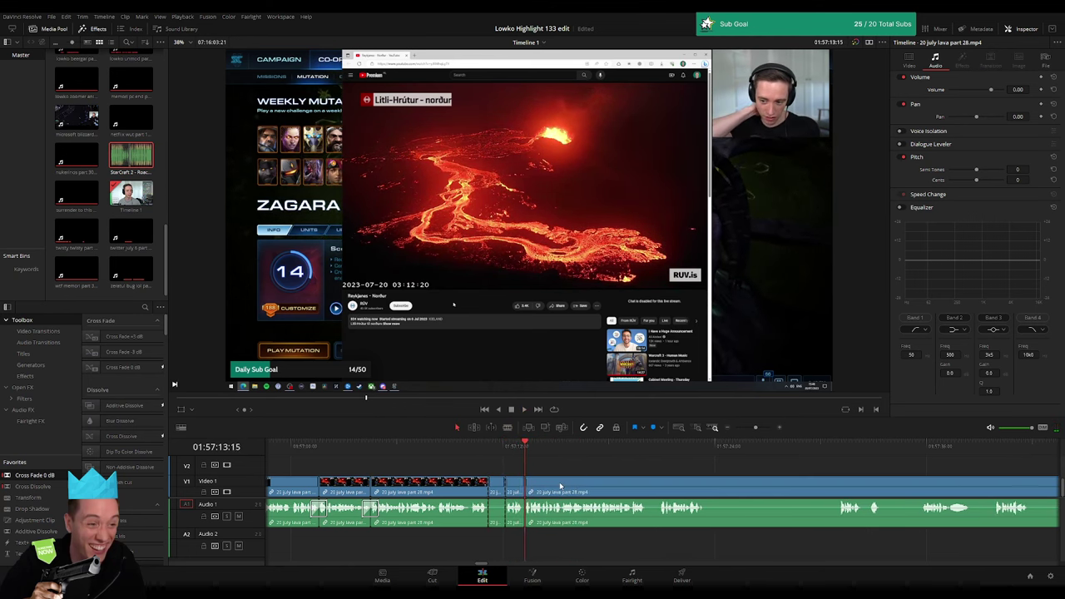
pyautogui.press('space')
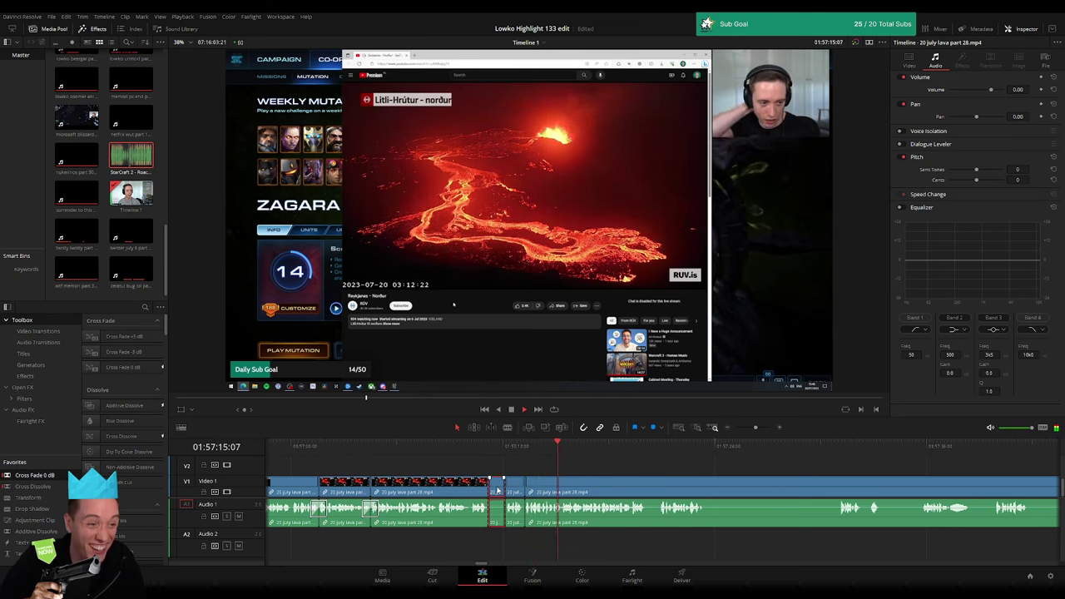
pyautogui.press('Delete')
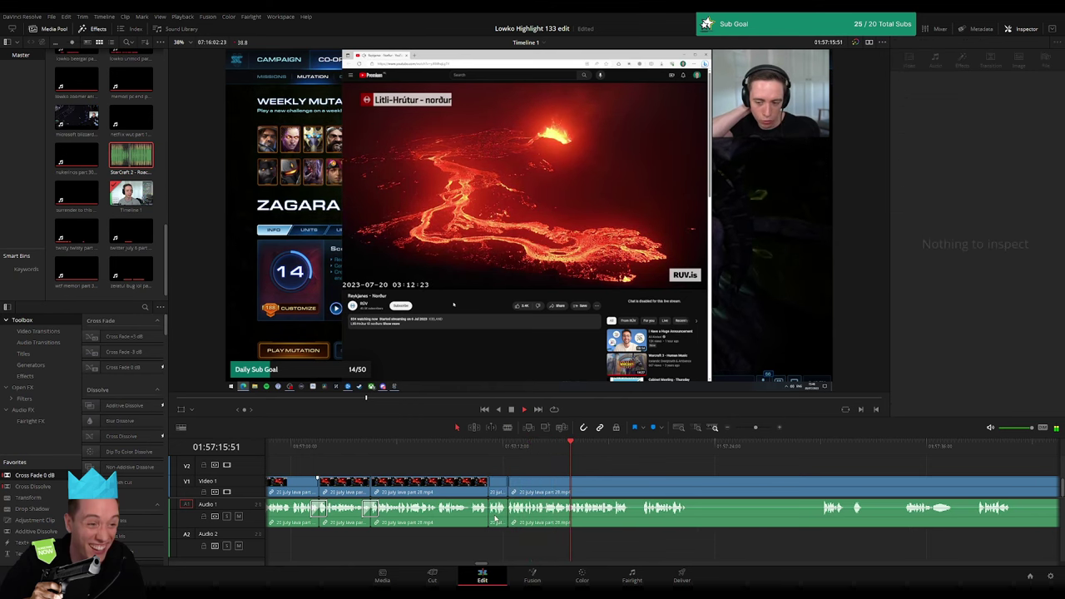
# - Move to later lava footage and blade it to isolate a short piece
pyautogui.hscroll(-2, 508, 512)
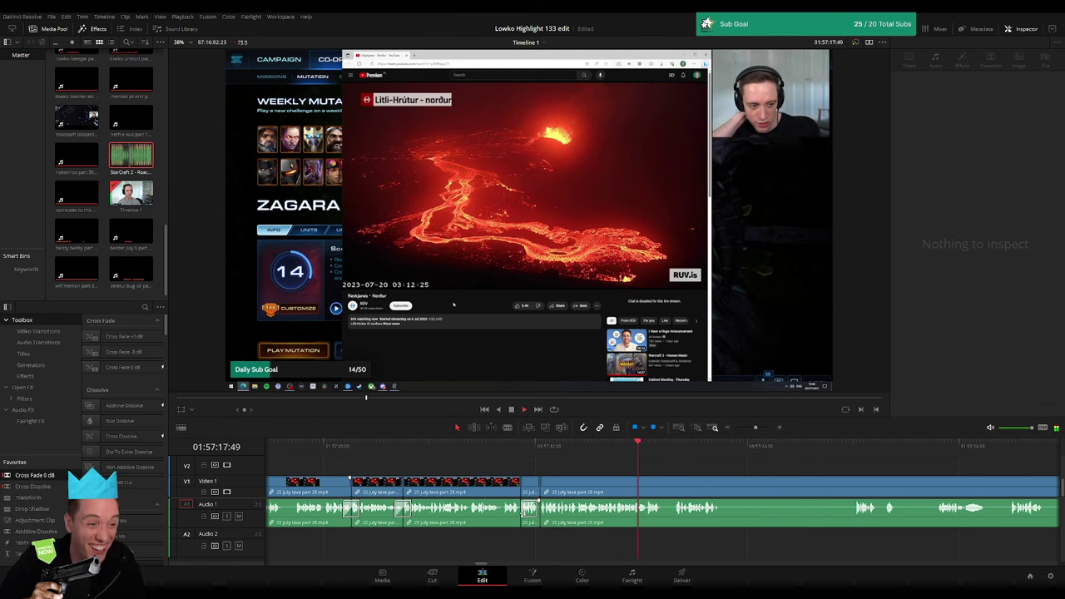
pyautogui.press('space')
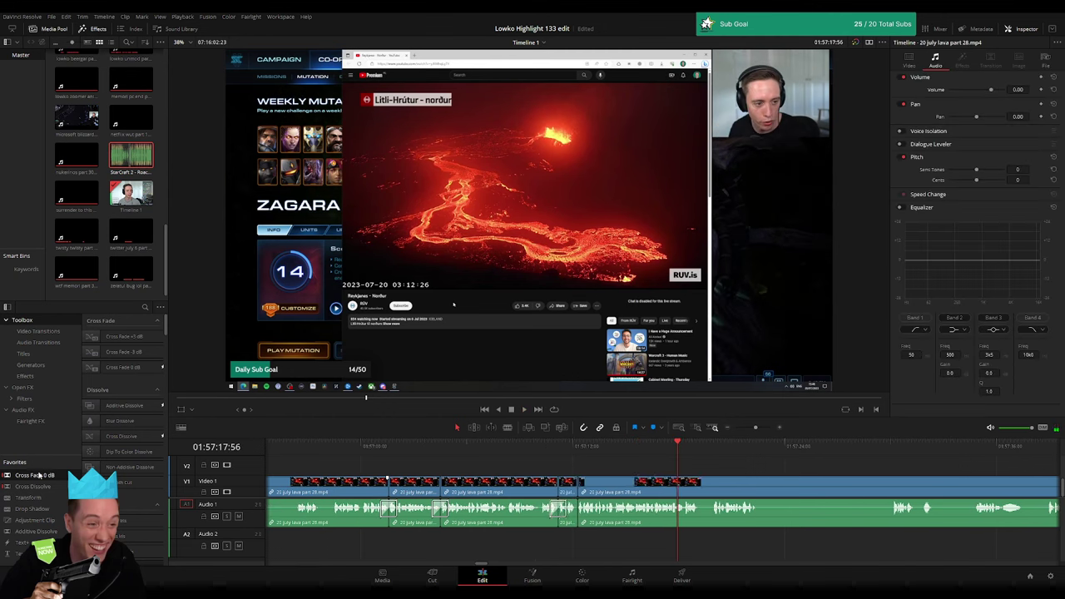
pyautogui.hscroll(-2, 572, 509)
pyautogui.hscroll(10, 712, 480)
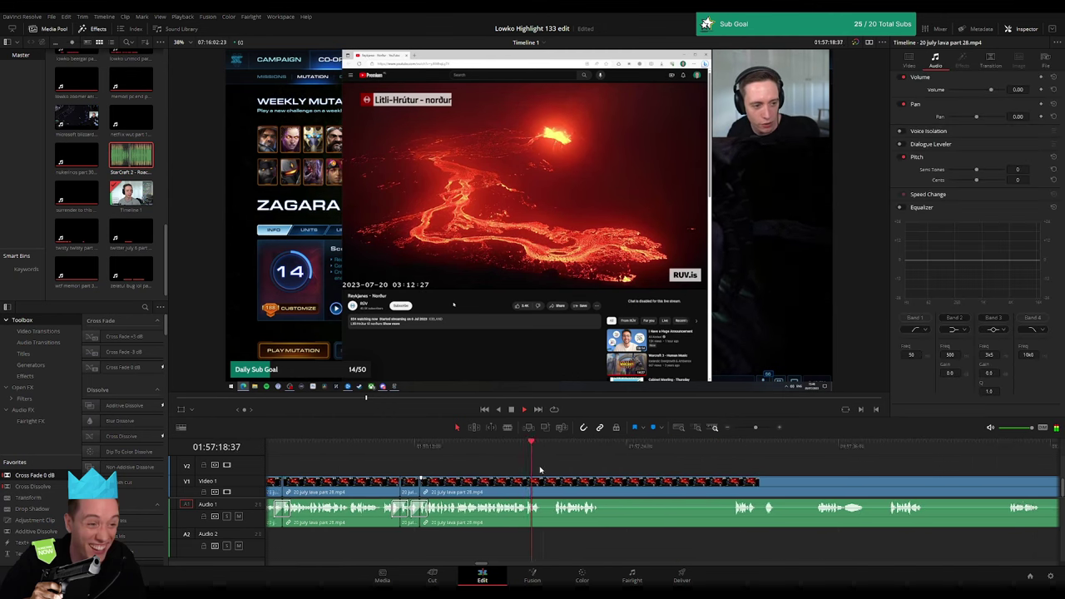
pyautogui.hscroll(5, 532, 466)
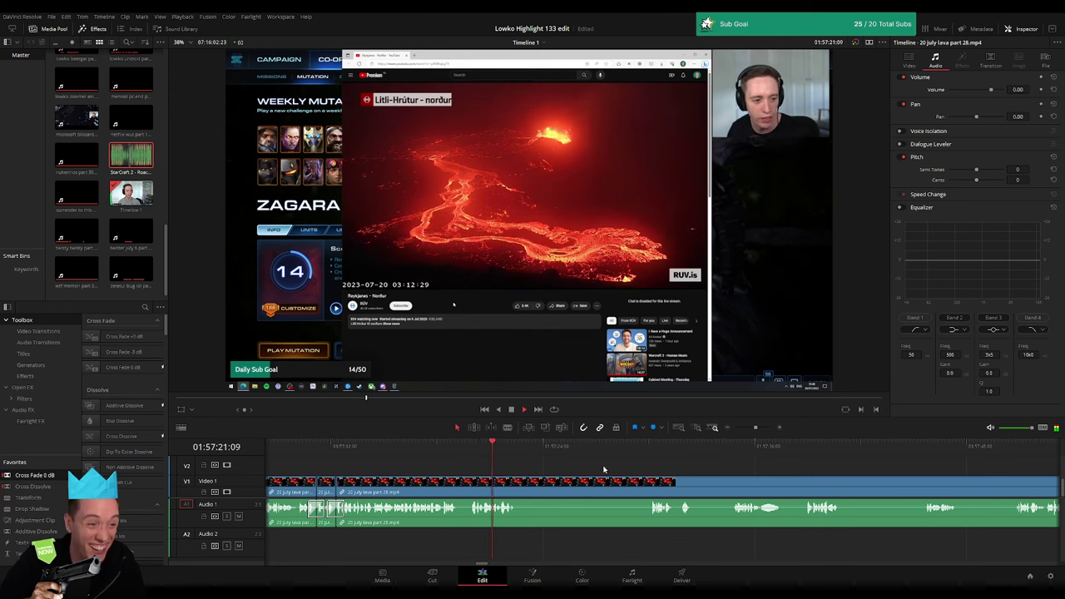
pyautogui.hscroll(7, 583, 467)
pyautogui.click(501, 448)
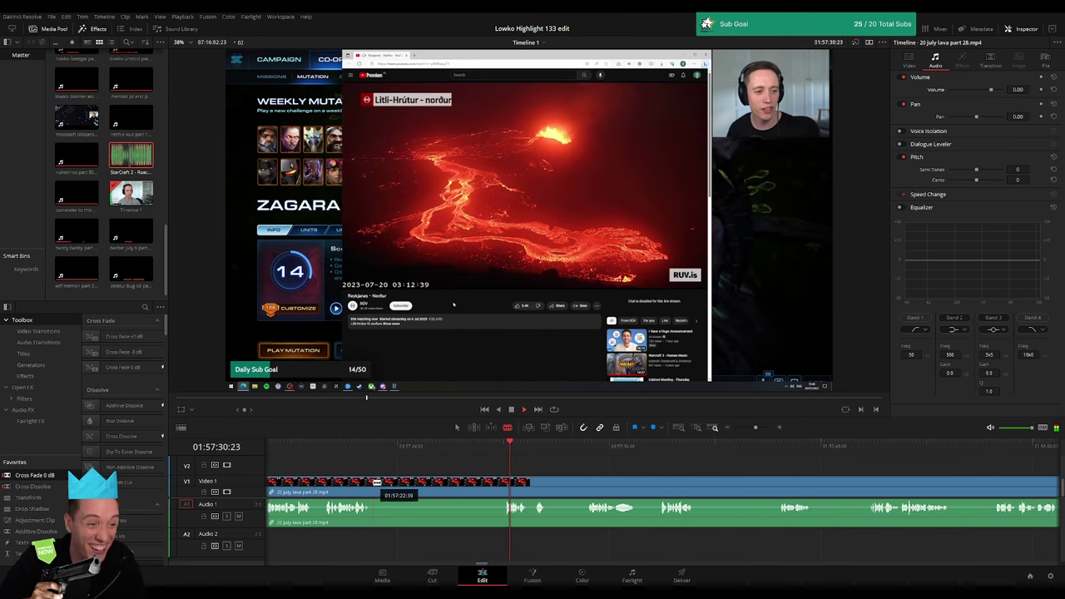
pyautogui.click(373, 482)
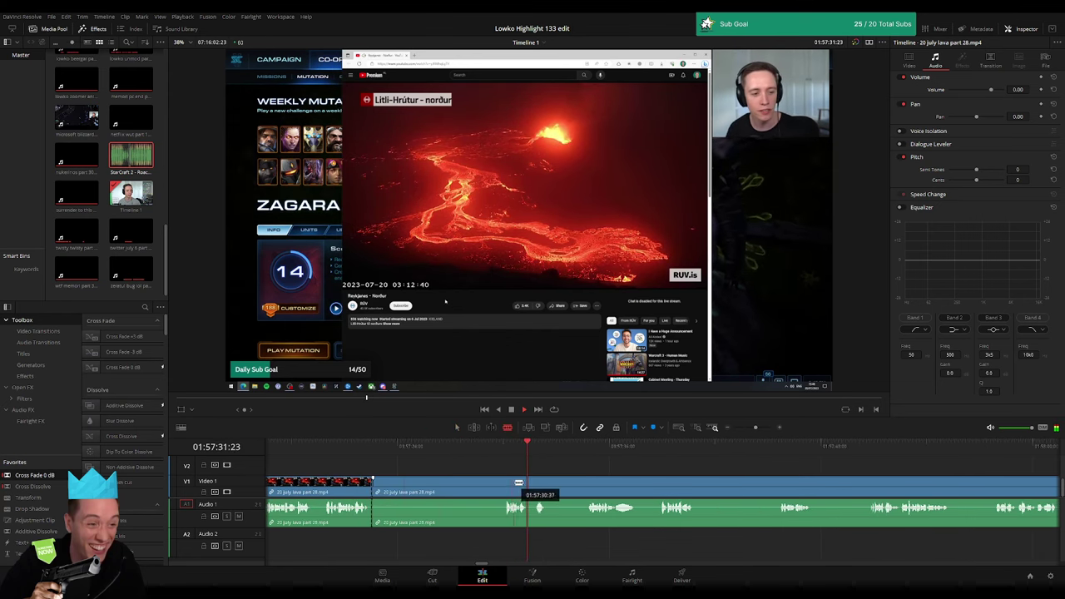
pyautogui.click(504, 481)
pyautogui.click(547, 481)
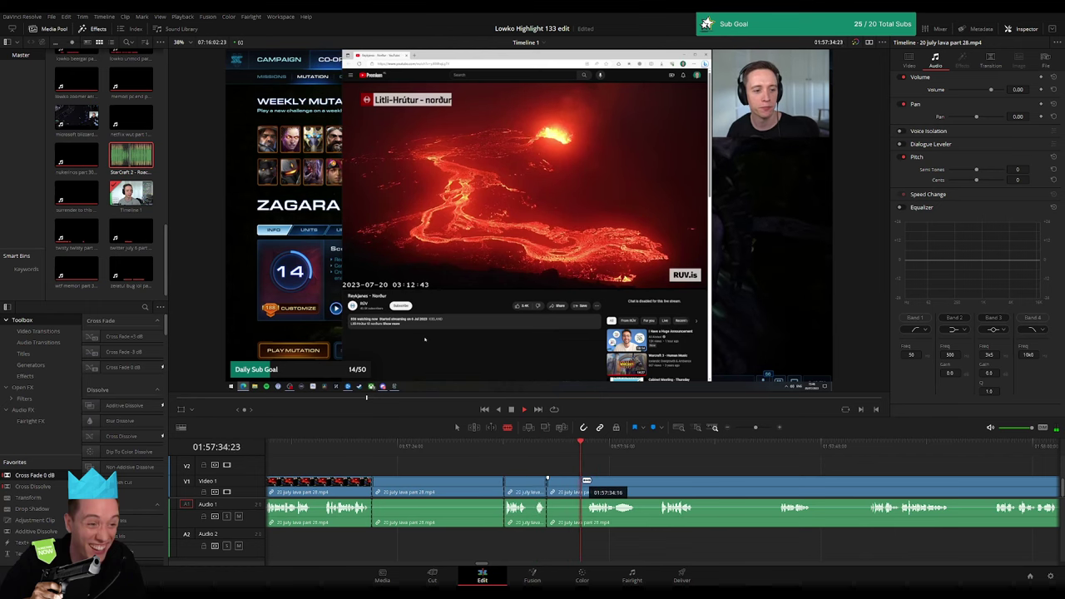
# - Ripple-delete the short piece and the longer dull piece before it
pyautogui.click(589, 482)
pyautogui.press('a')
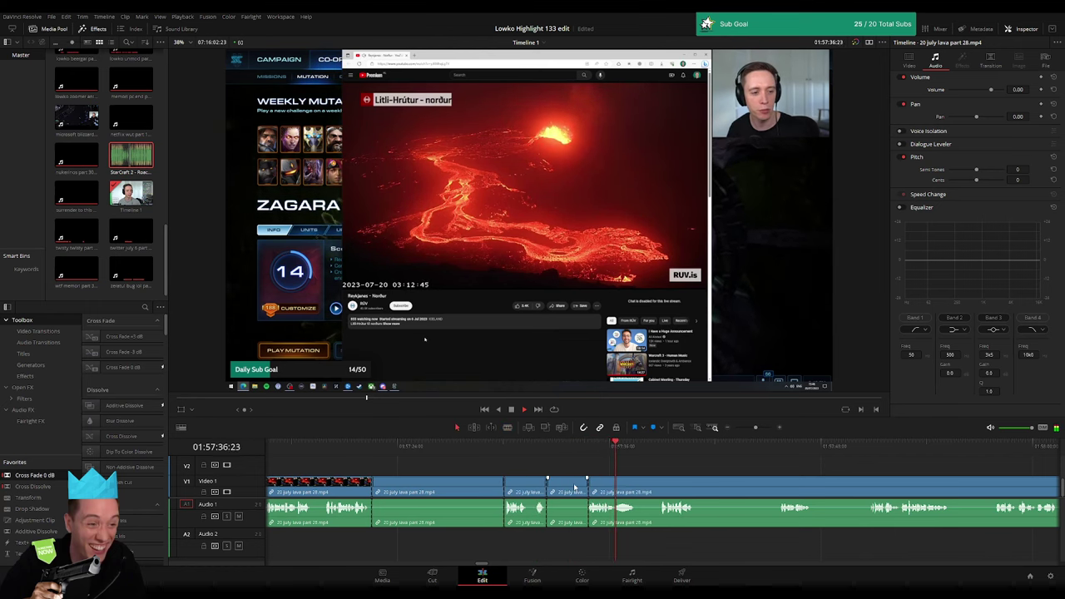
pyautogui.click(573, 487)
pyautogui.press('Delete')
pyautogui.click(494, 482)
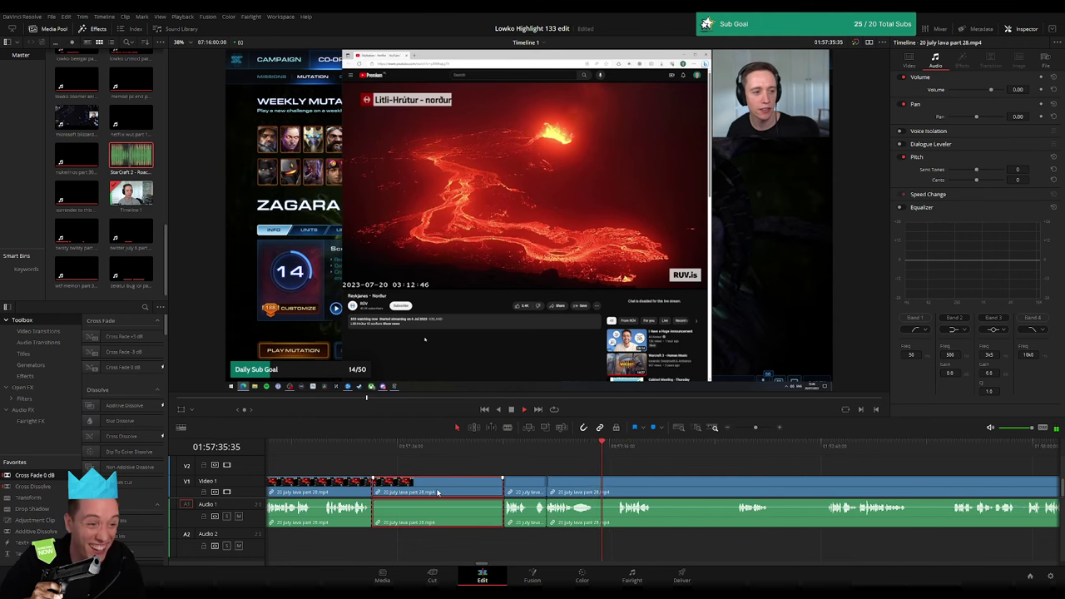
pyautogui.press('Delete')
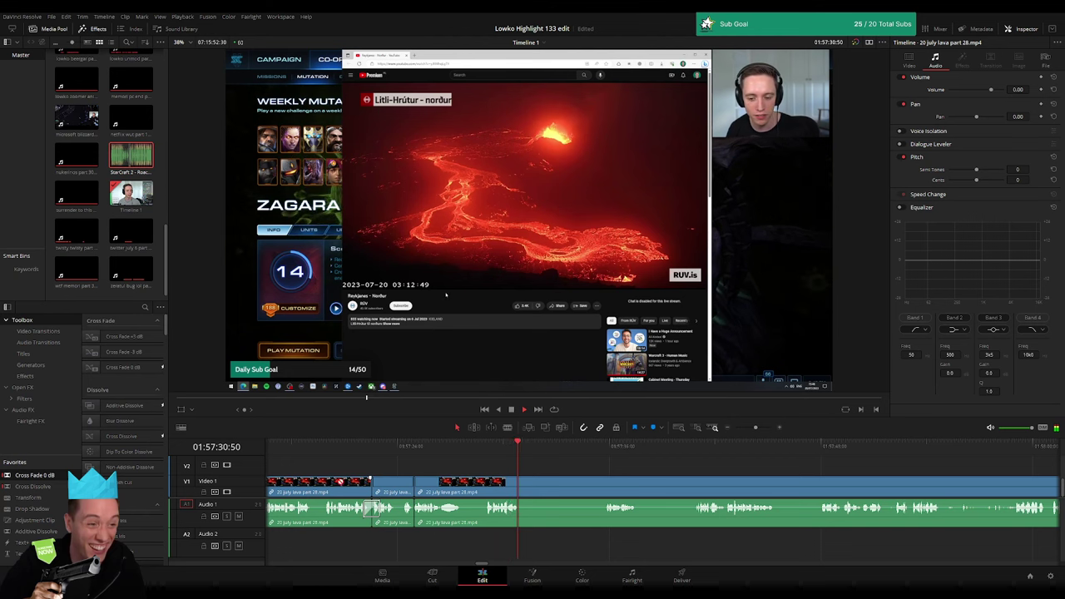
# - Blade around the next dull bit of lava footage and ripple-delete it
pyautogui.hscroll(-2, 460, 524)
pyautogui.hotkey('ctrl', 'b')
pyautogui.press('b')
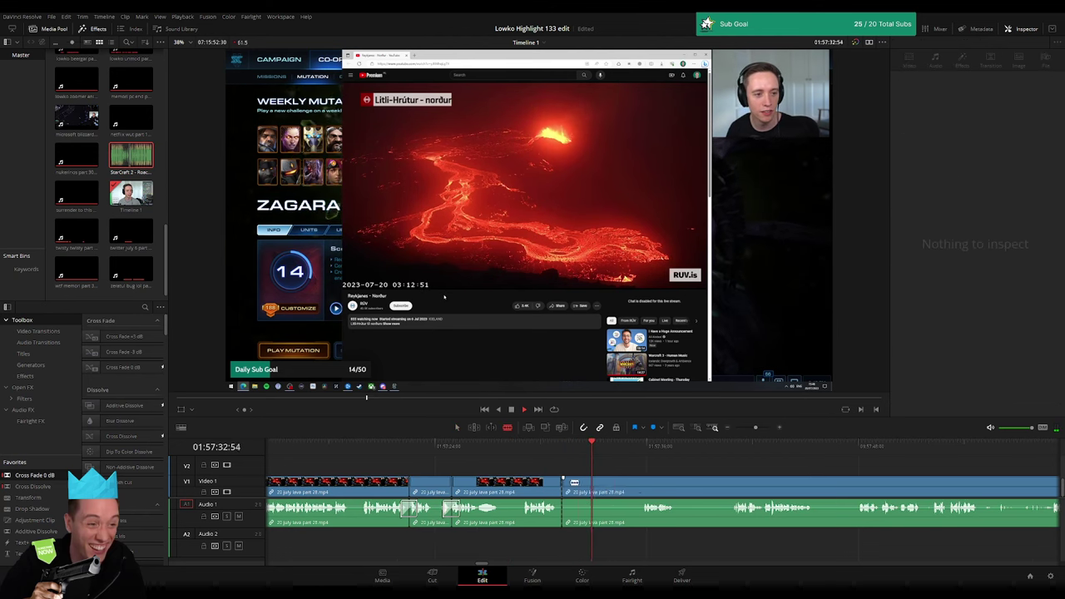
pyautogui.click(644, 449)
pyautogui.hscroll(4, 558, 468)
pyautogui.hscroll(7, 447, 478)
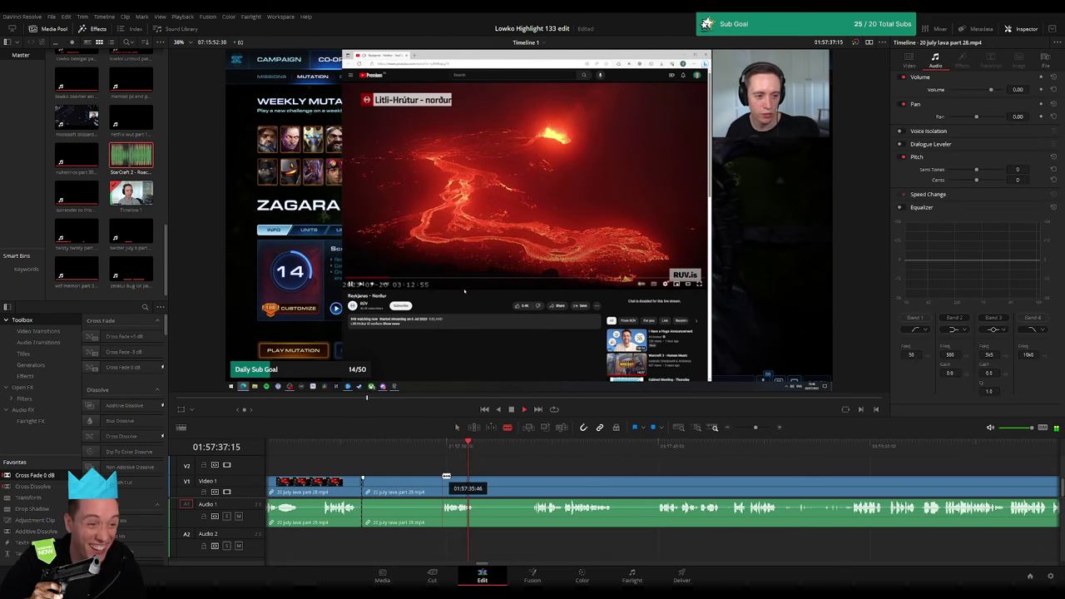
pyautogui.click(446, 478)
pyautogui.click(475, 480)
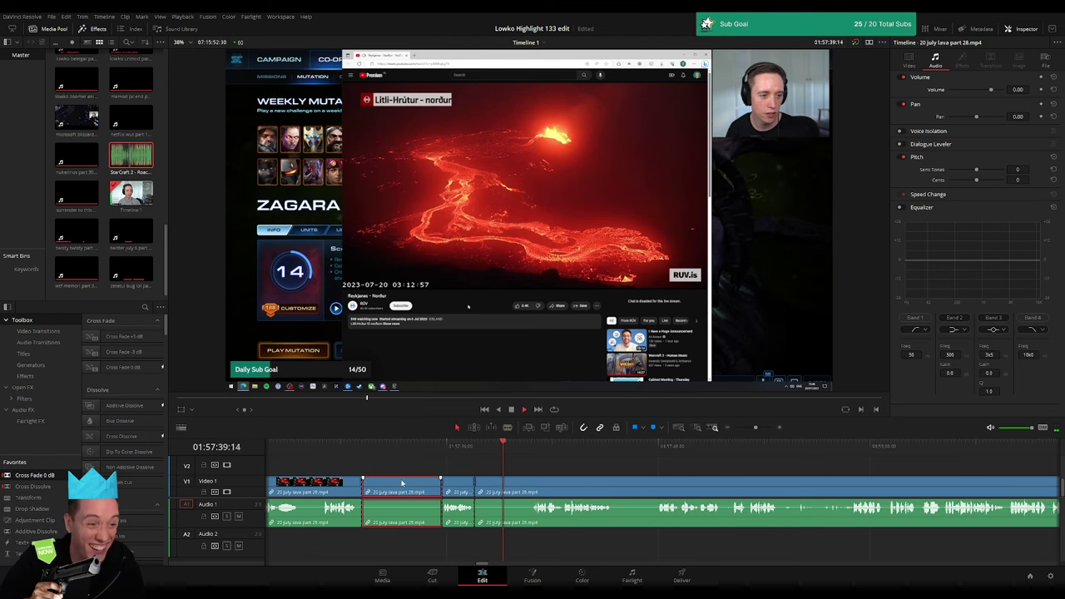
pyautogui.press('Delete')
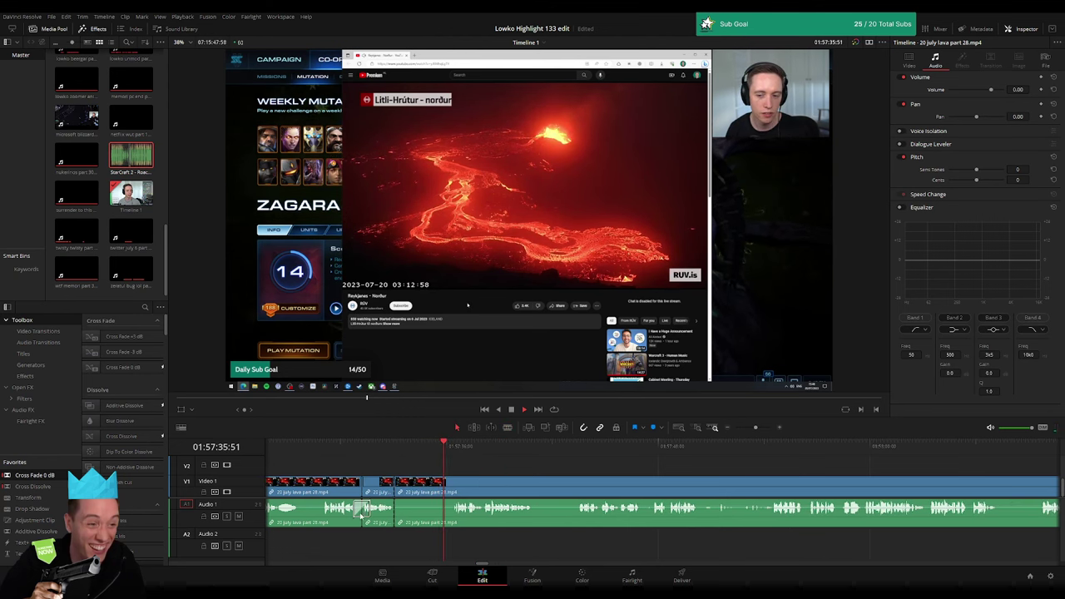
# - Remove the next short piece, close the gap and play back the cuts
pyautogui.click(445, 468)
pyautogui.click(433, 494)
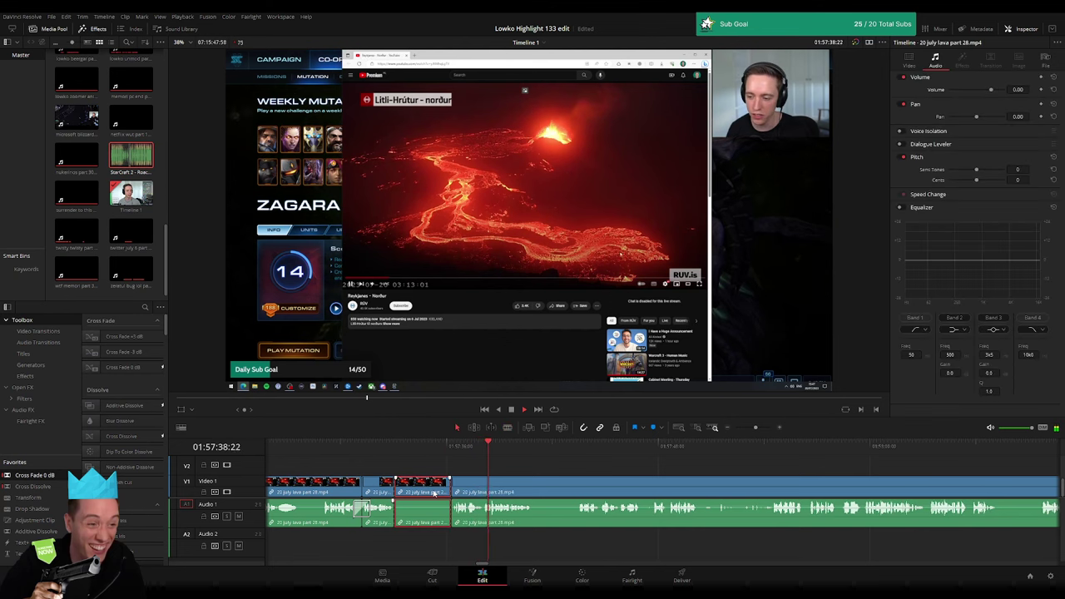
pyautogui.press('Delete')
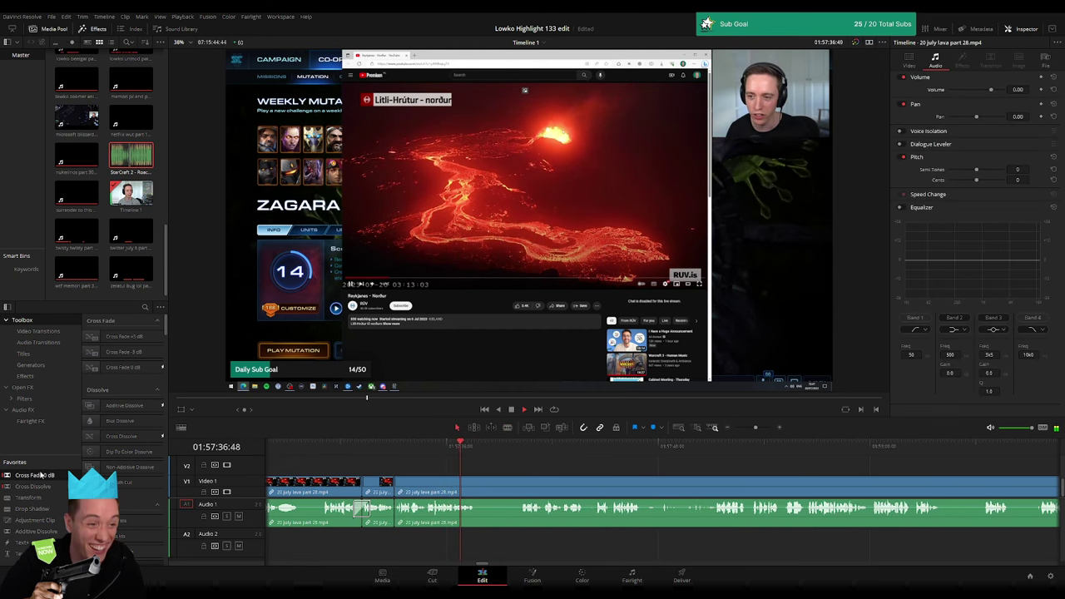
pyautogui.press('space')
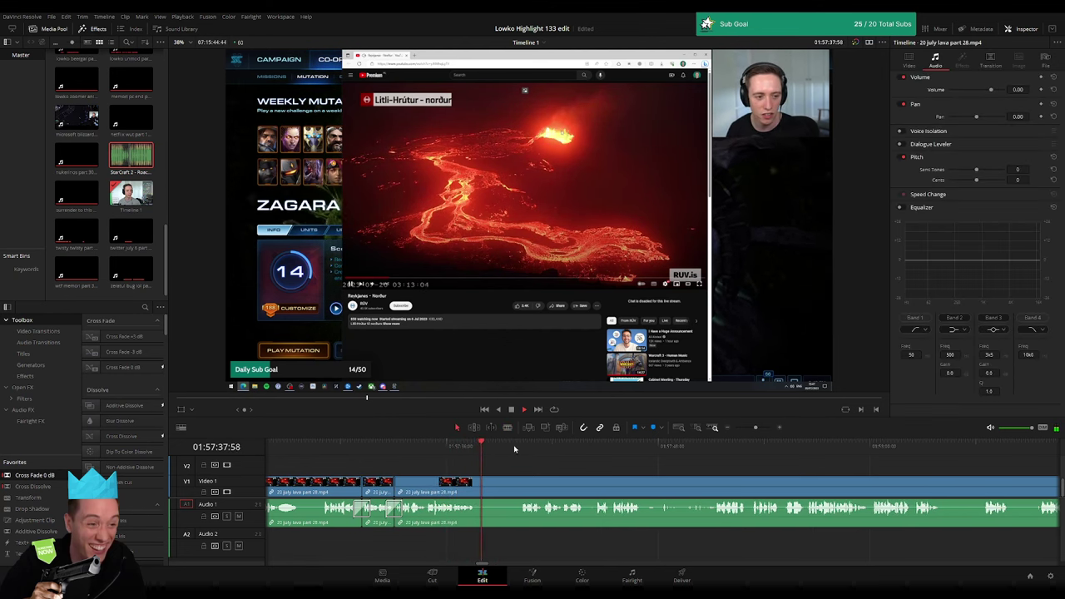
# - Scrub ahead through the lava footage and cut the clip at the playhead
pyautogui.click(522, 453)
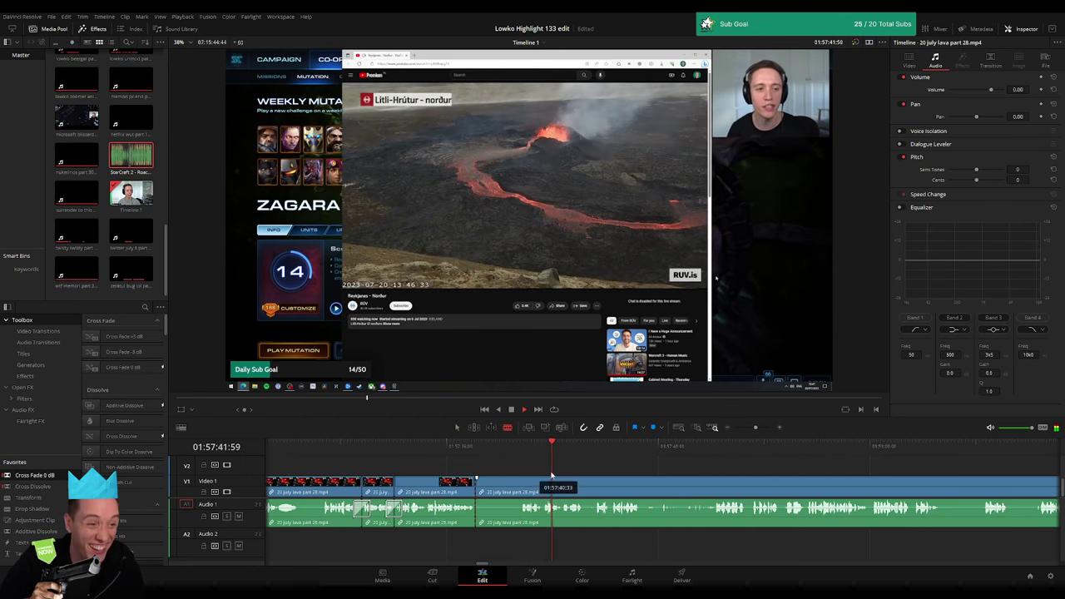
pyautogui.hscroll(3, 615, 470)
pyautogui.click(442, 449)
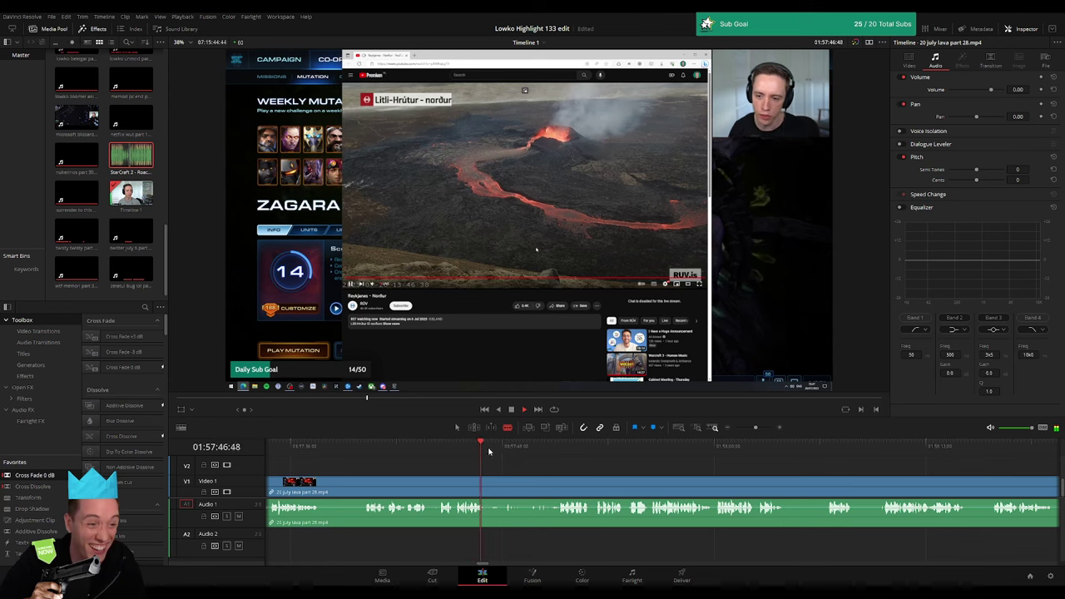
pyautogui.moveTo(518, 450); pyautogui.dragTo(553, 451)
pyautogui.press('space')
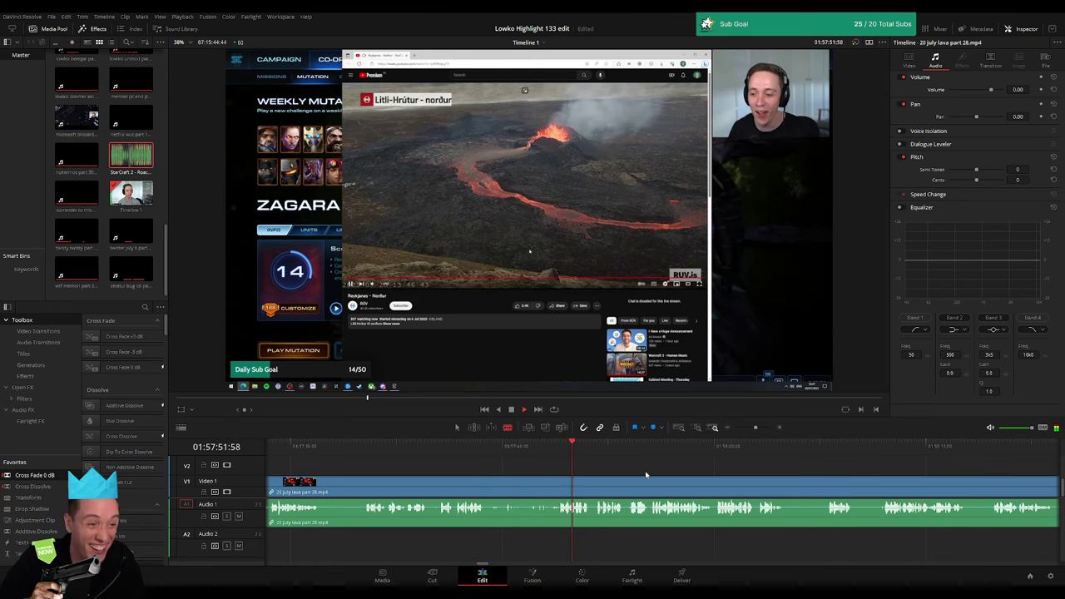
pyautogui.hscroll(3, 528, 475)
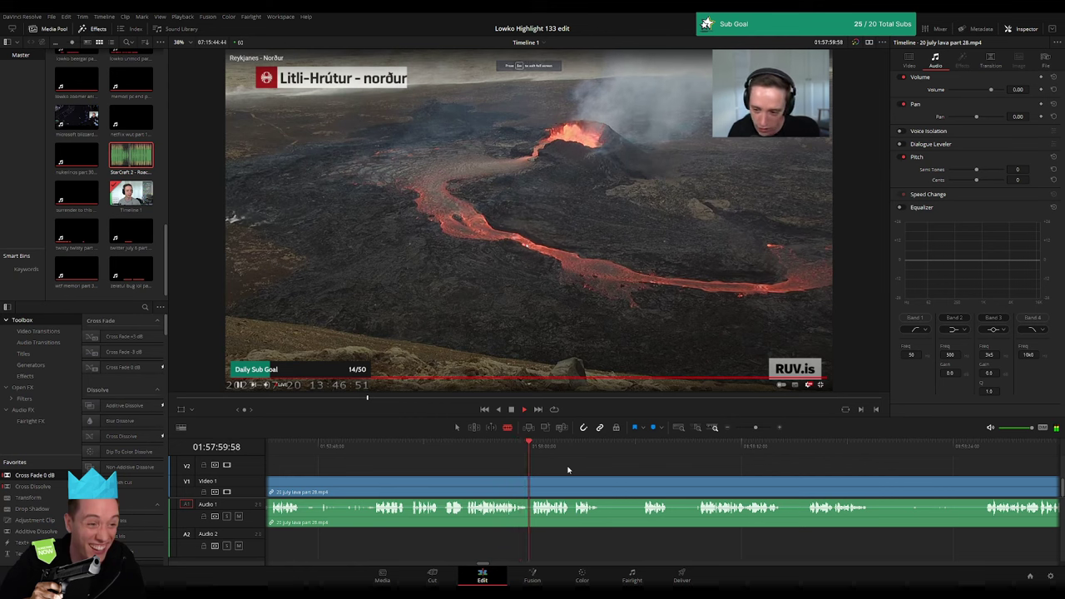
pyautogui.click(508, 452)
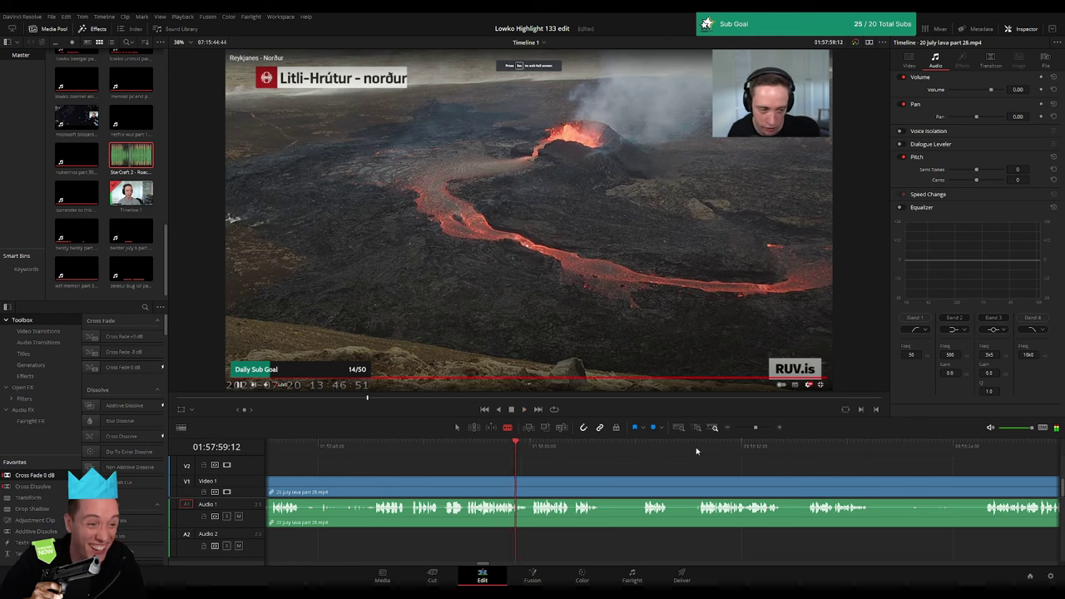
pyautogui.scroll(1, 696, 450)
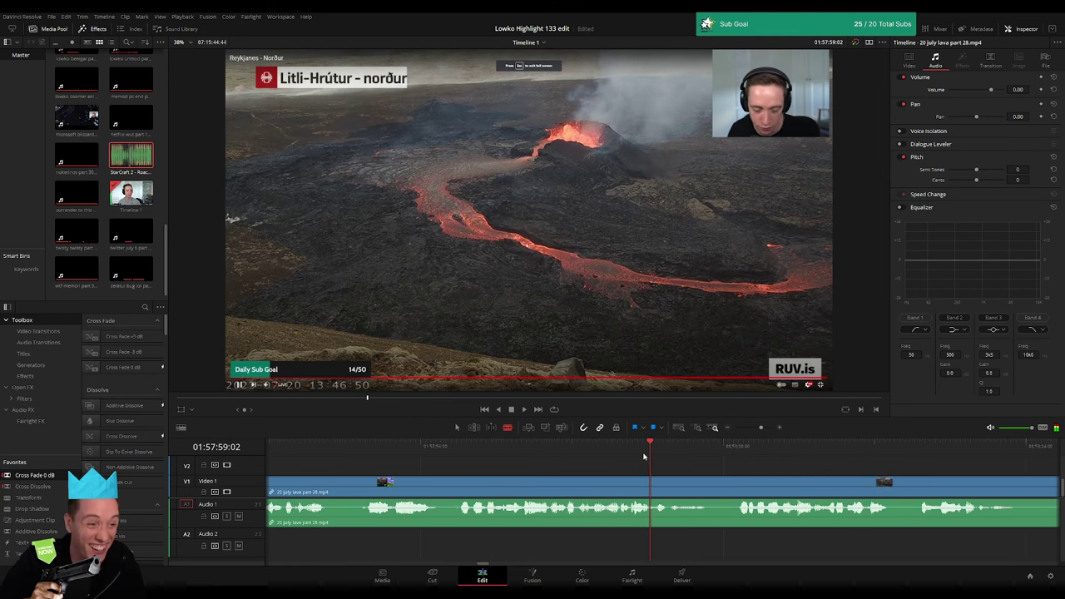
pyautogui.press('space')
pyautogui.hotkey('ctrl', 'b')
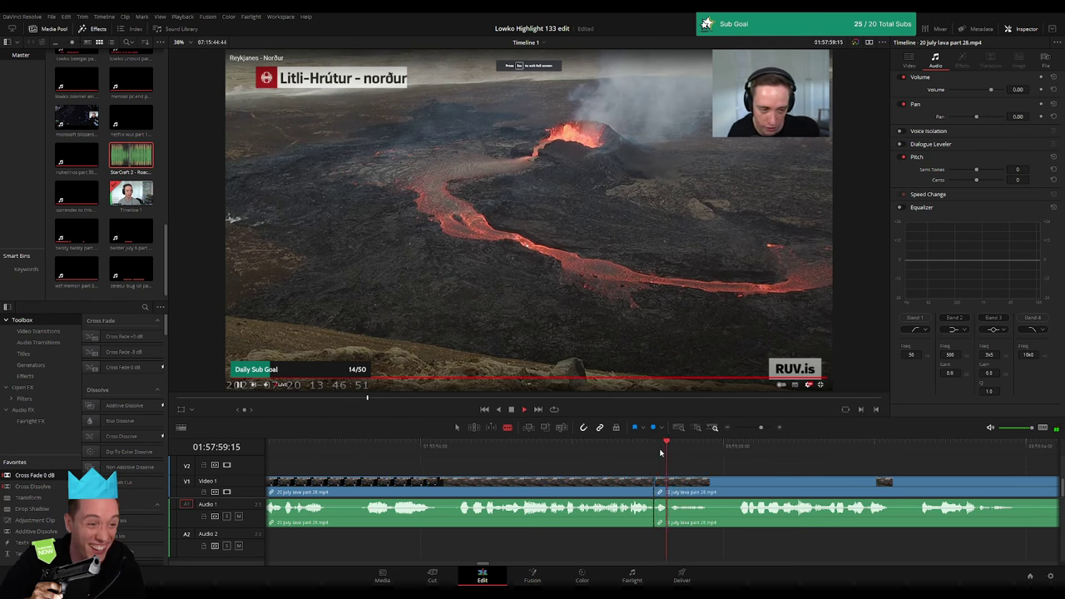
# - Redo that cut at an earlier moment, then cut again further along
pyautogui.click(629, 446)
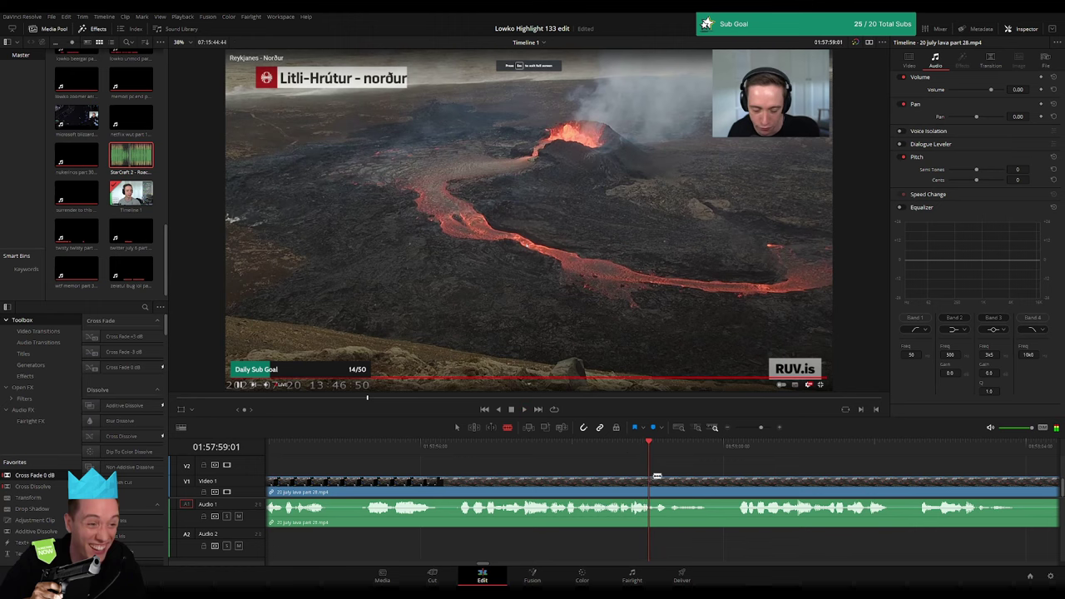
pyautogui.hotkey('ctrl', 'z')
pyautogui.hotkey('ctrl', 'b')
pyautogui.press('space')
pyautogui.press('space')
pyautogui.hotkey('ctrl', 'b')
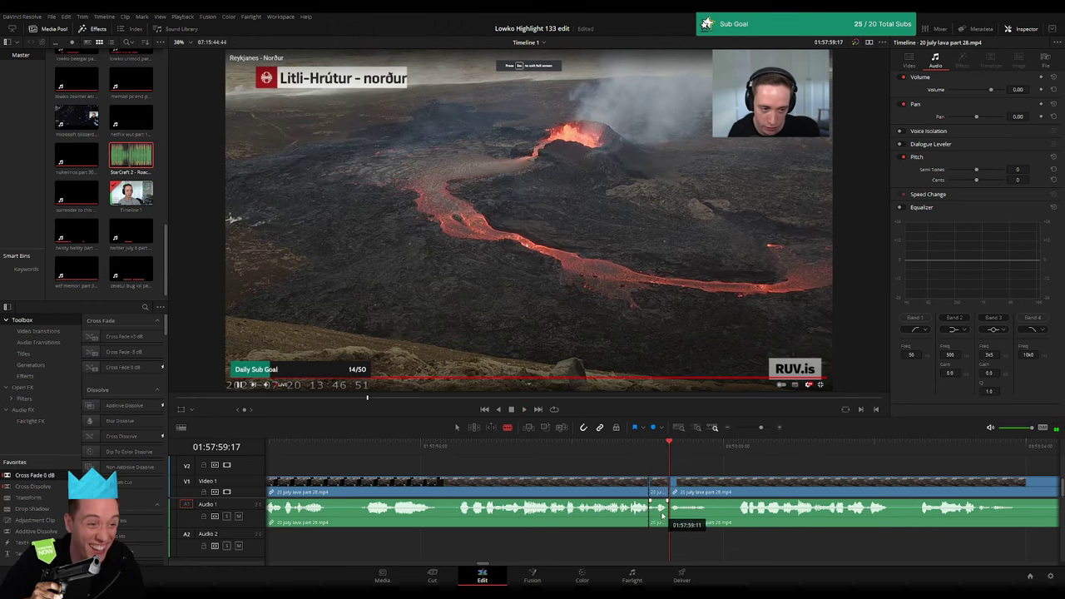
pyautogui.doubleClick(83, 152)
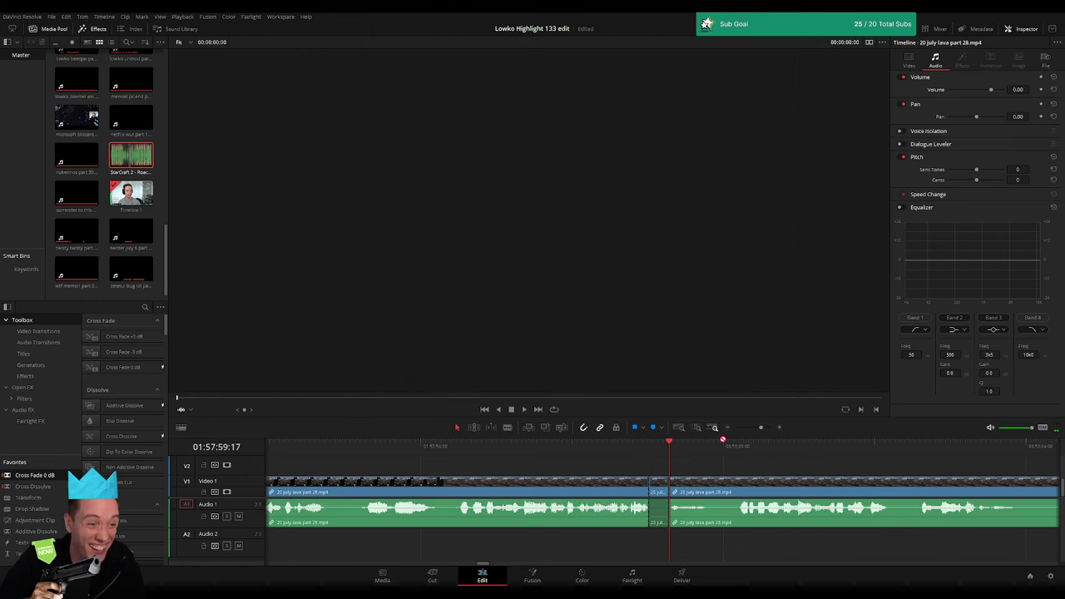
pyautogui.moveTo(722, 439)
pyautogui.mouseDown()
pyautogui.moveTo(667, 551)
pyautogui.moveTo(665, 527)
pyautogui.mouseUp()
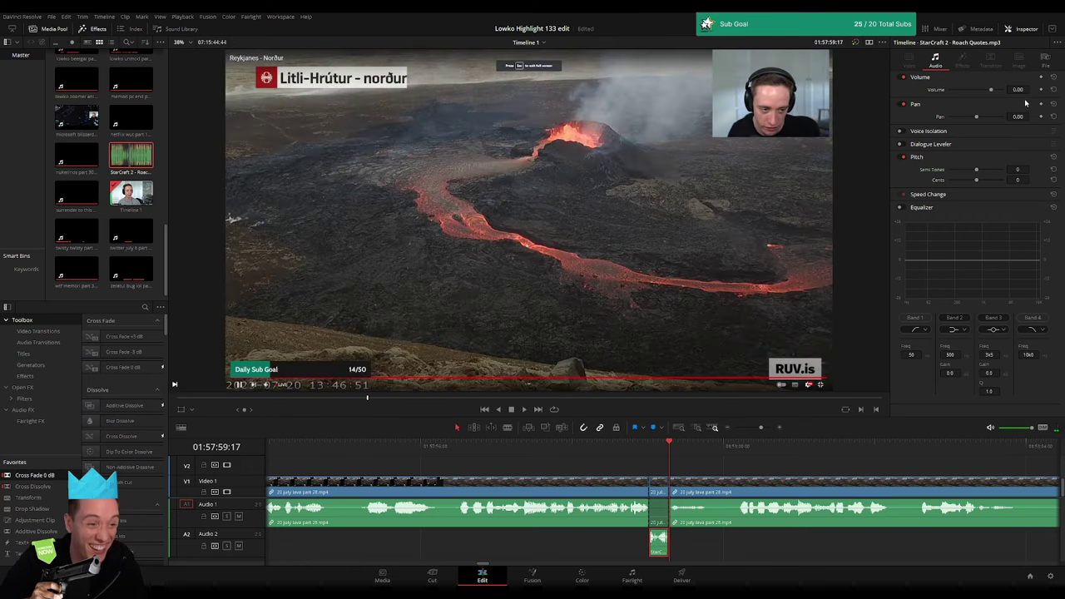
pyautogui.write('-8.2')
pyautogui.write('-23')
pyautogui.press('Return')
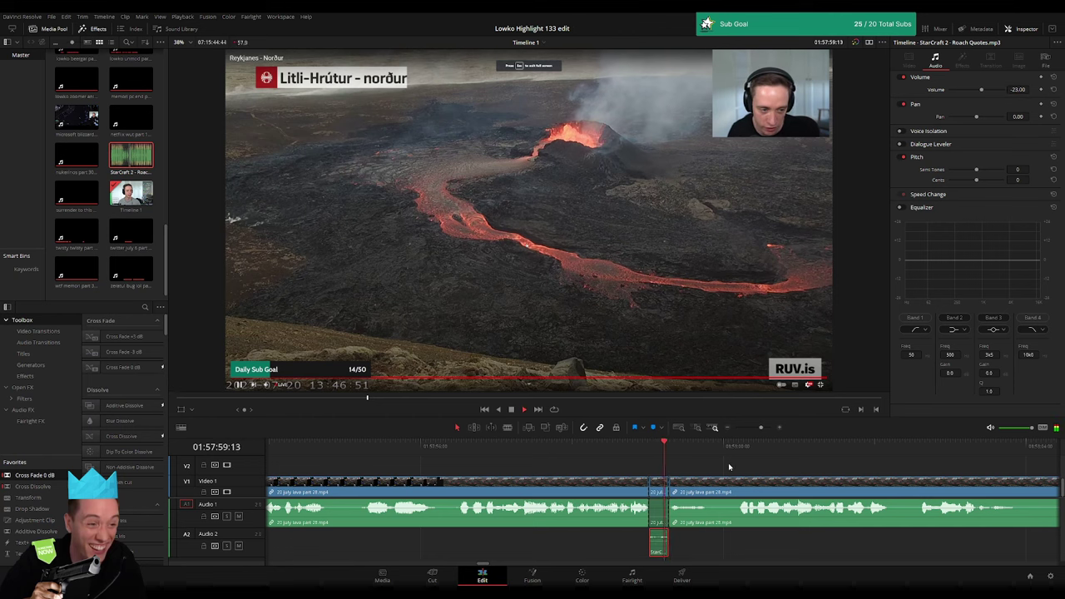
pyautogui.press('Delete')
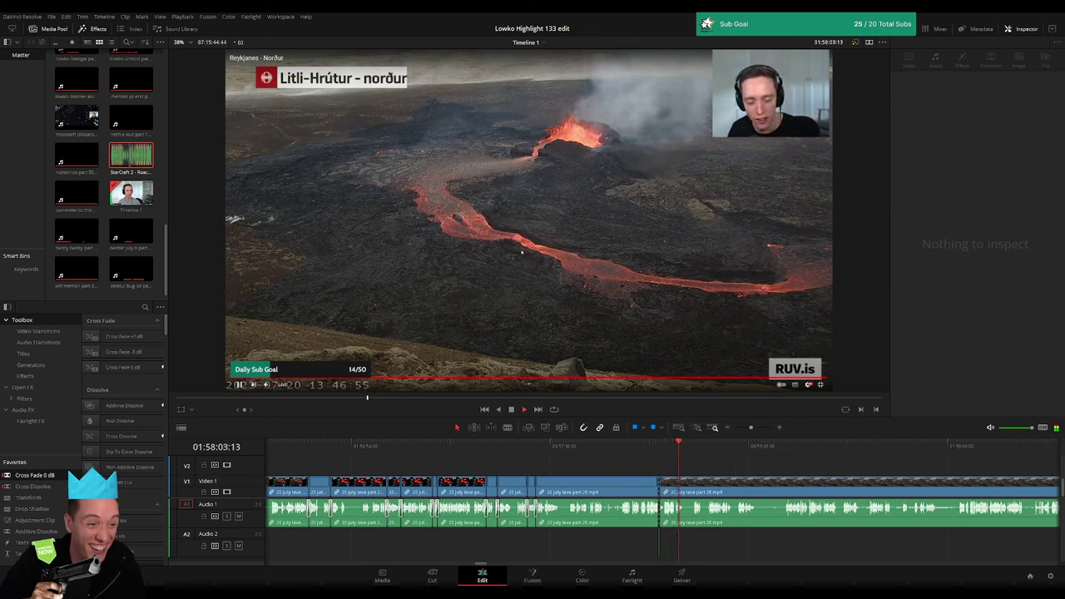
# - Zoom in and ripple-delete a short piece of the lava clip
pyautogui.click(756, 428)
pyautogui.scroll(-3, 536, 467)
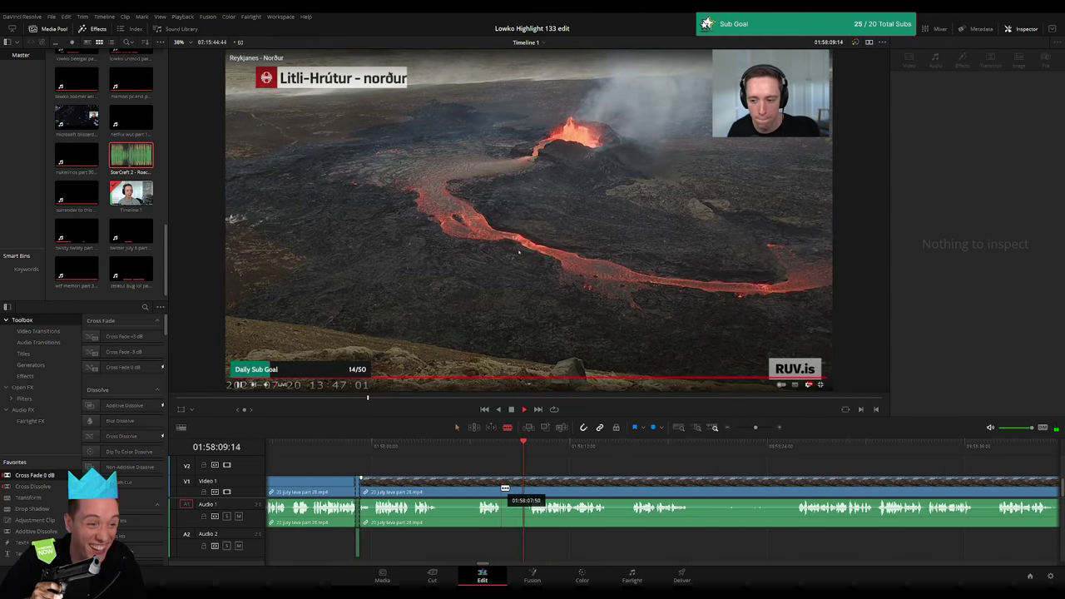
pyautogui.click(504, 487)
pyautogui.click(529, 487)
pyautogui.press('a')
pyautogui.click(518, 489)
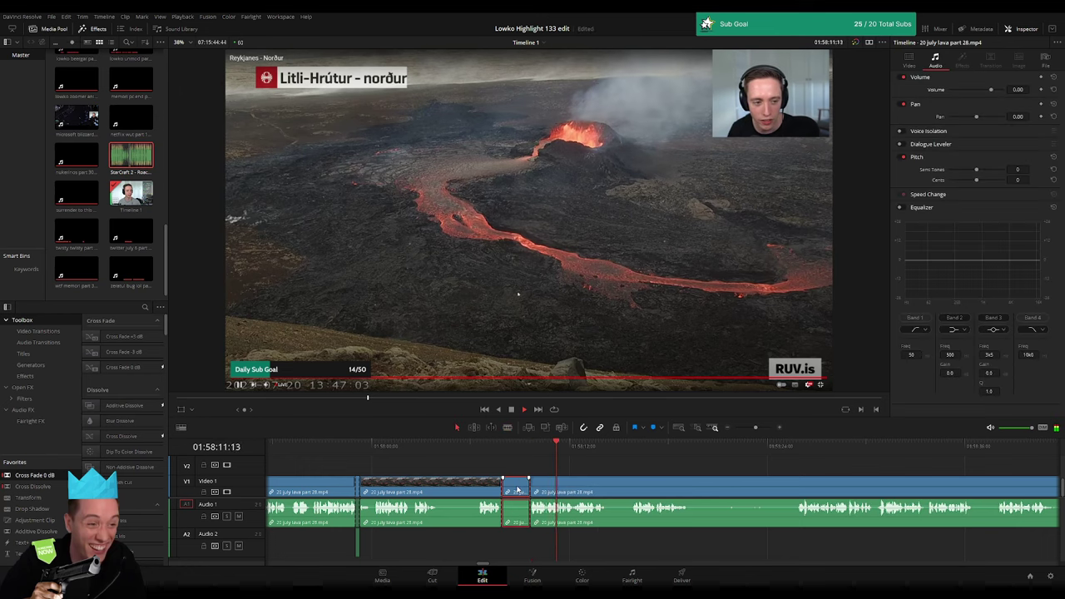
pyautogui.press('Delete')
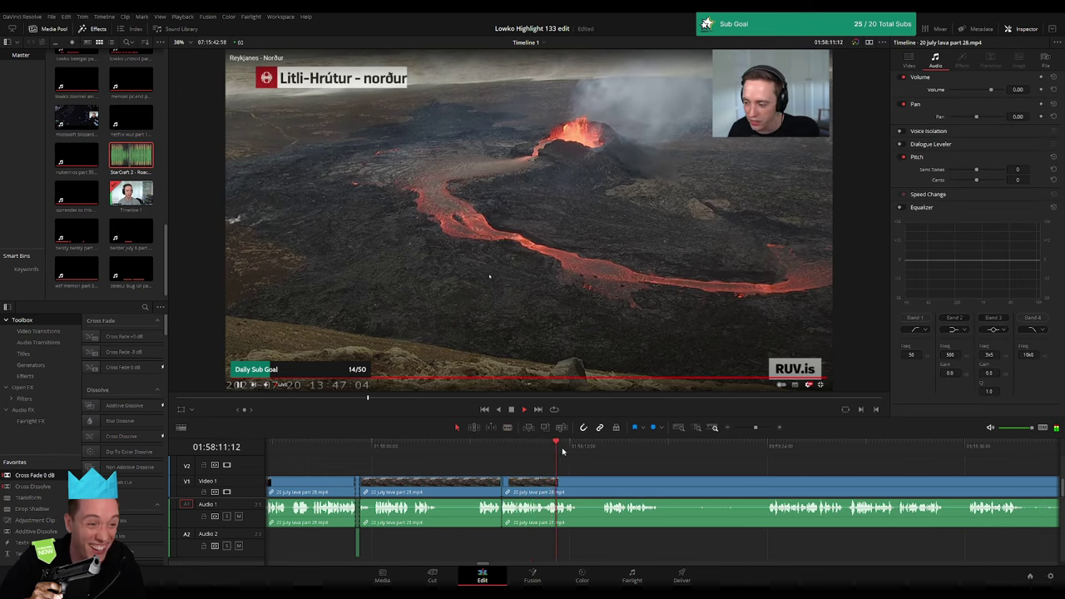
# - Trim the next clip's start and delete the empty gap between lava clips
pyautogui.hscroll(3, 456, 484)
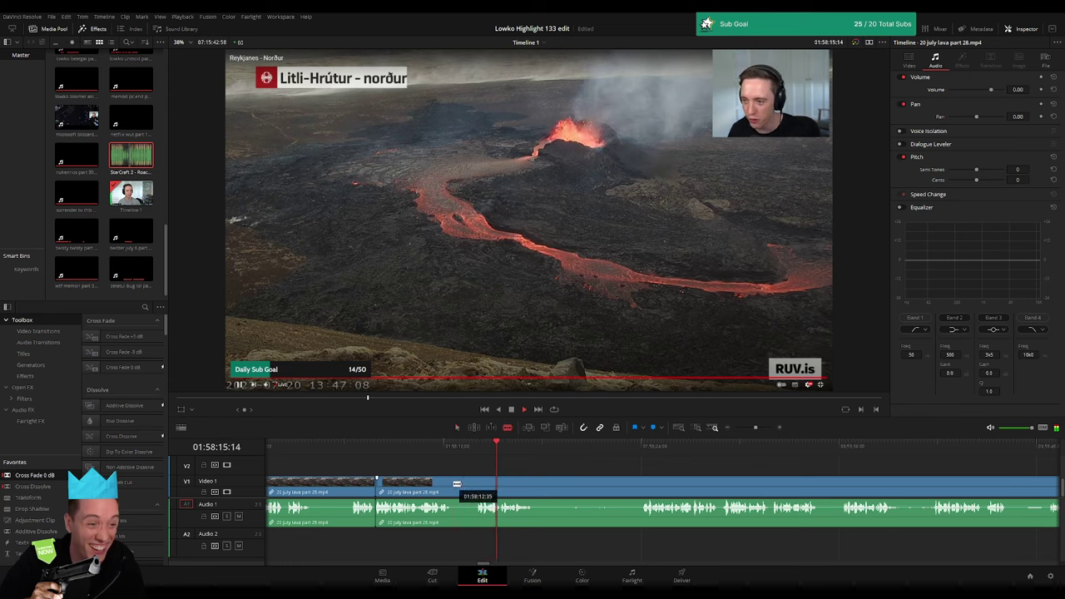
pyautogui.moveTo(456, 483); pyautogui.dragTo(463, 489)
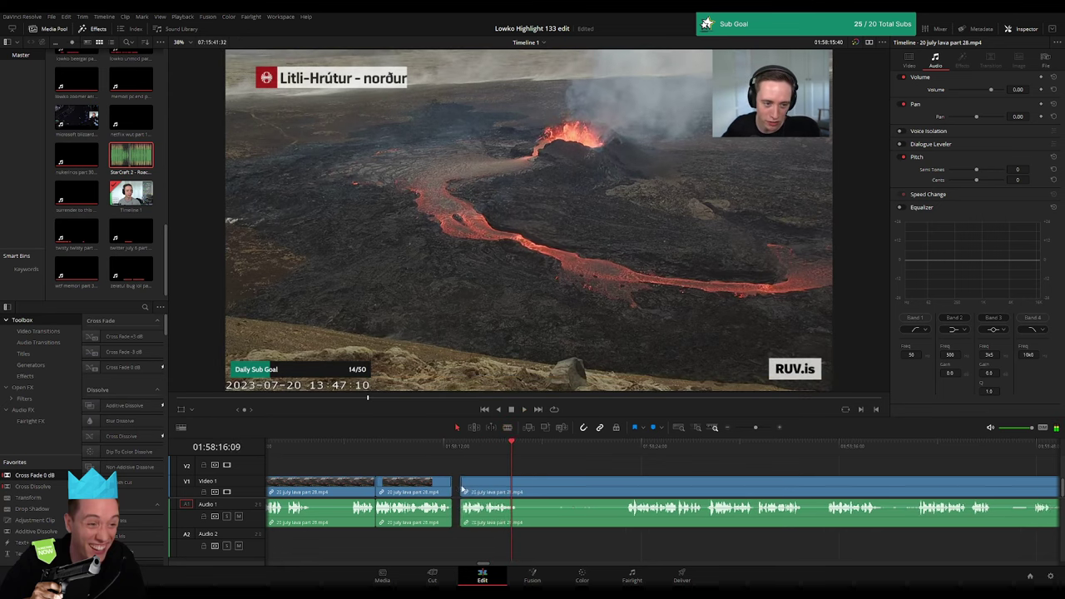
pyautogui.click(457, 489)
pyautogui.press('Delete')
# - Blade around the quiet stretch and ripple-delete it
pyautogui.press('b')
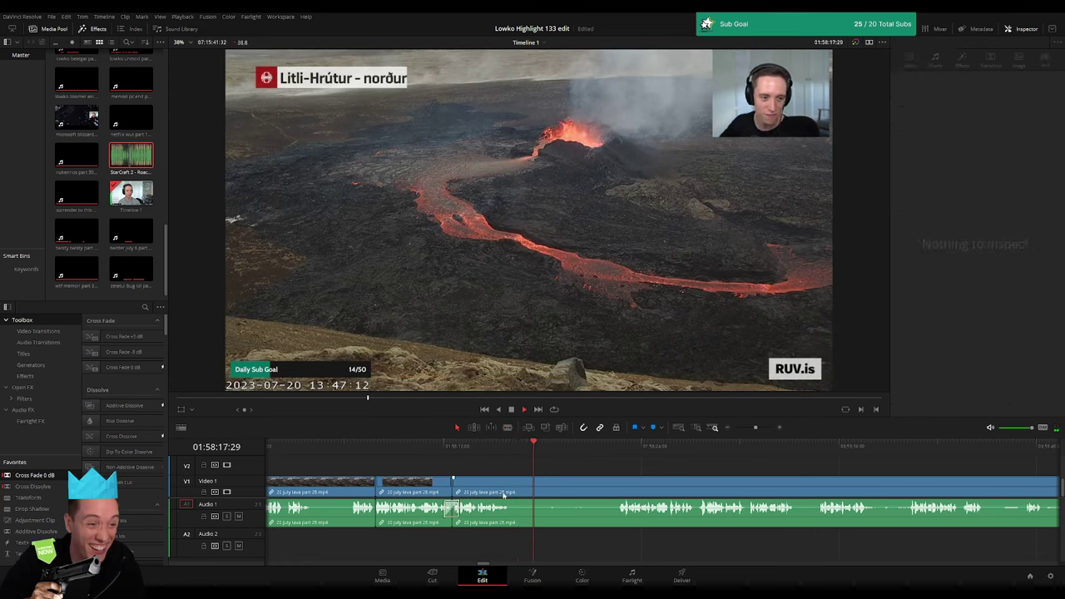
pyautogui.click(509, 491)
pyautogui.click(618, 483)
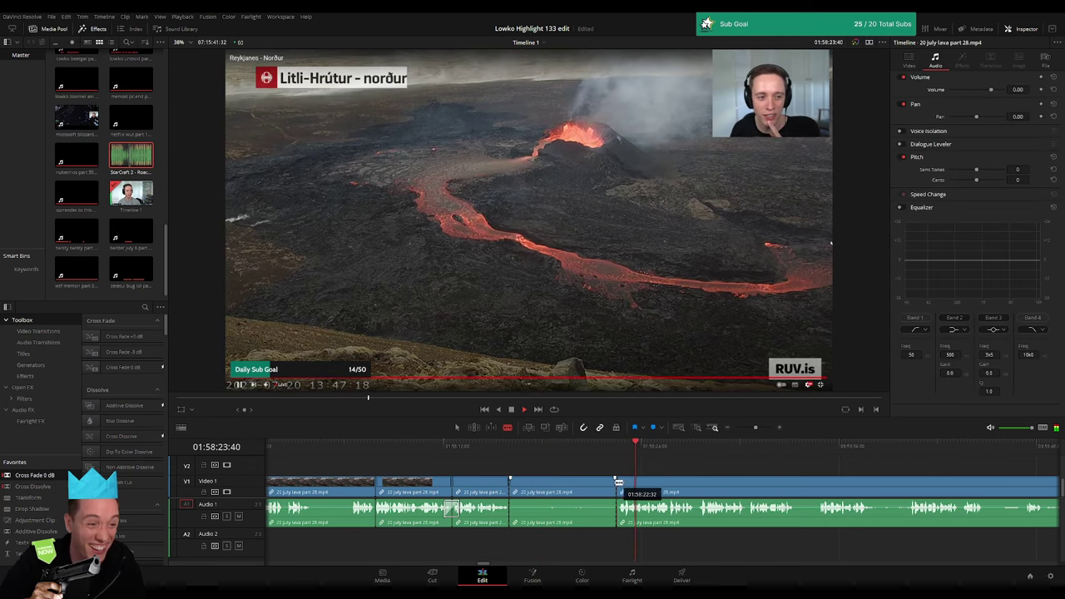
pyautogui.press('a')
pyautogui.click(565, 491)
pyautogui.press('Delete')
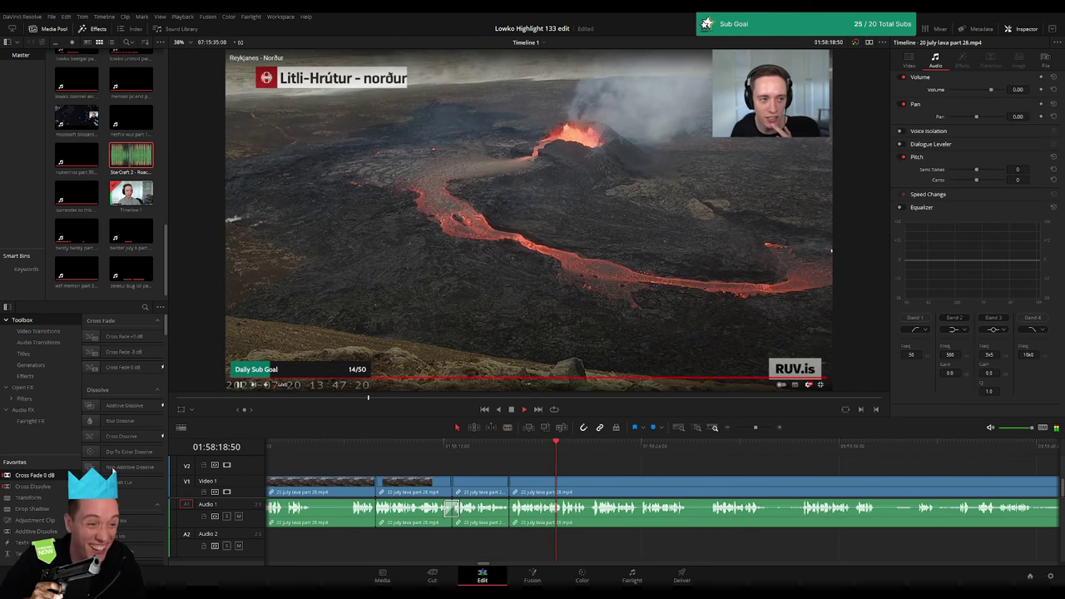
# - Further along, blade off another short lava piece and select it
pyautogui.hscroll(3, 490, 473)
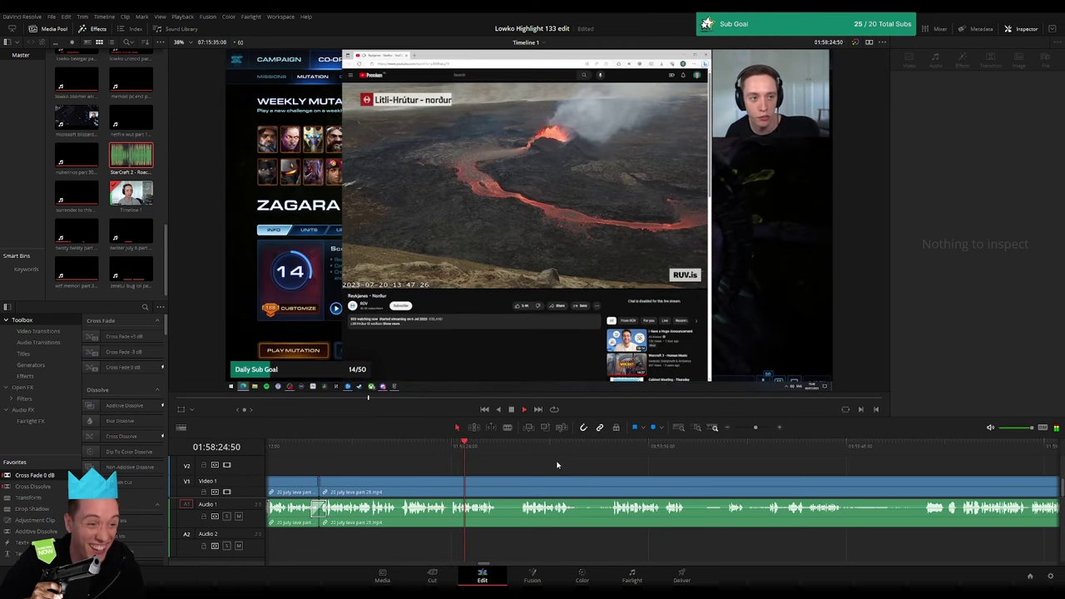
pyautogui.hscroll(2, 541, 467)
pyautogui.click(396, 480)
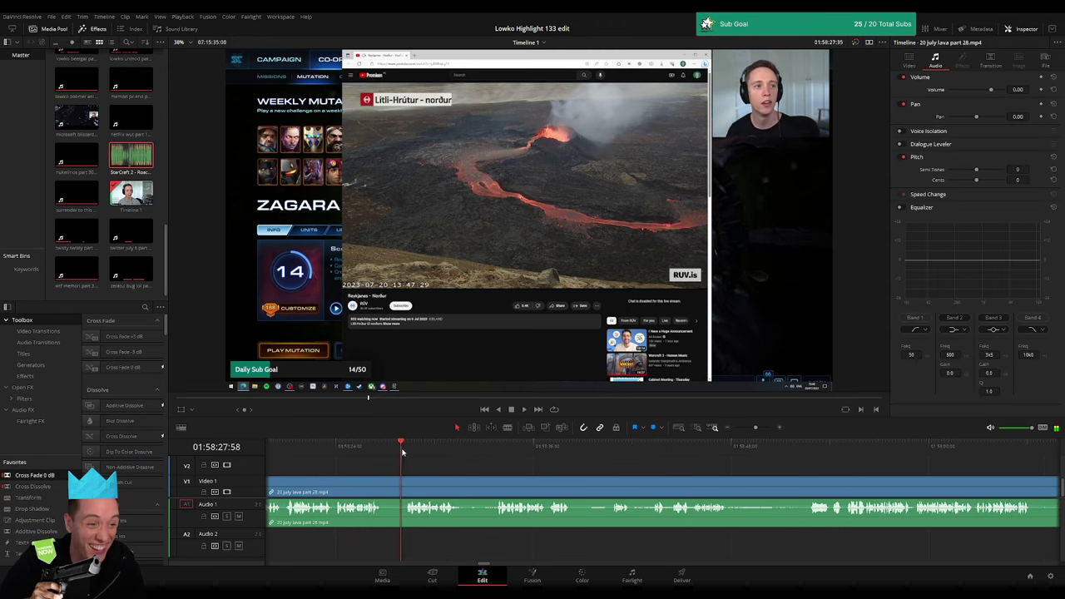
pyautogui.press('b')
pyautogui.click(381, 479)
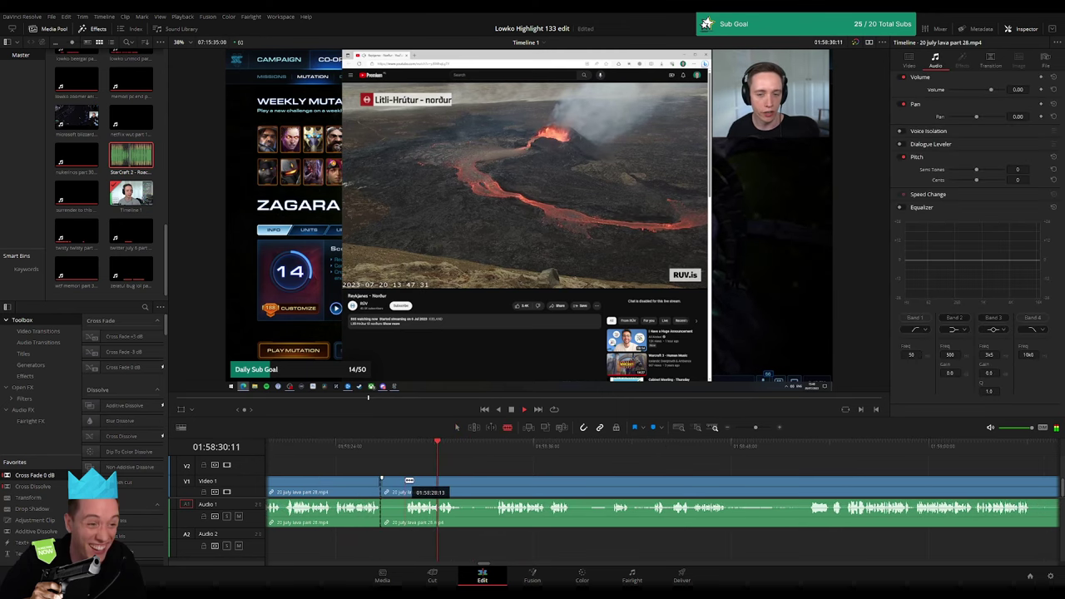
pyautogui.click(404, 480)
pyautogui.press('a')
pyautogui.click(394, 485)
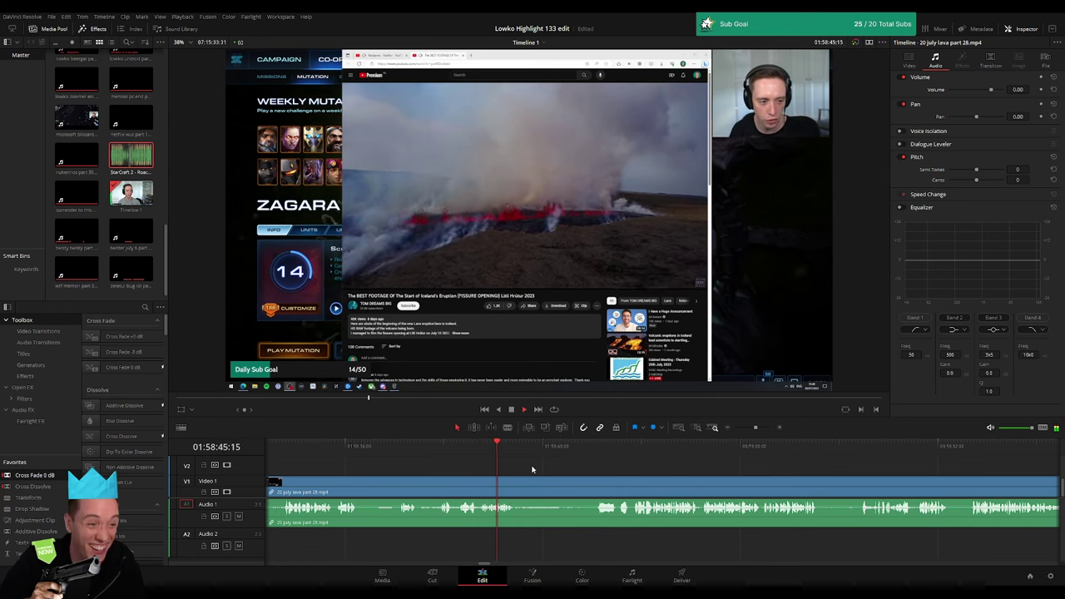
# - Scrub to a later point near 01:58:59 and blade the lava clip there
pyautogui.click(573, 446)
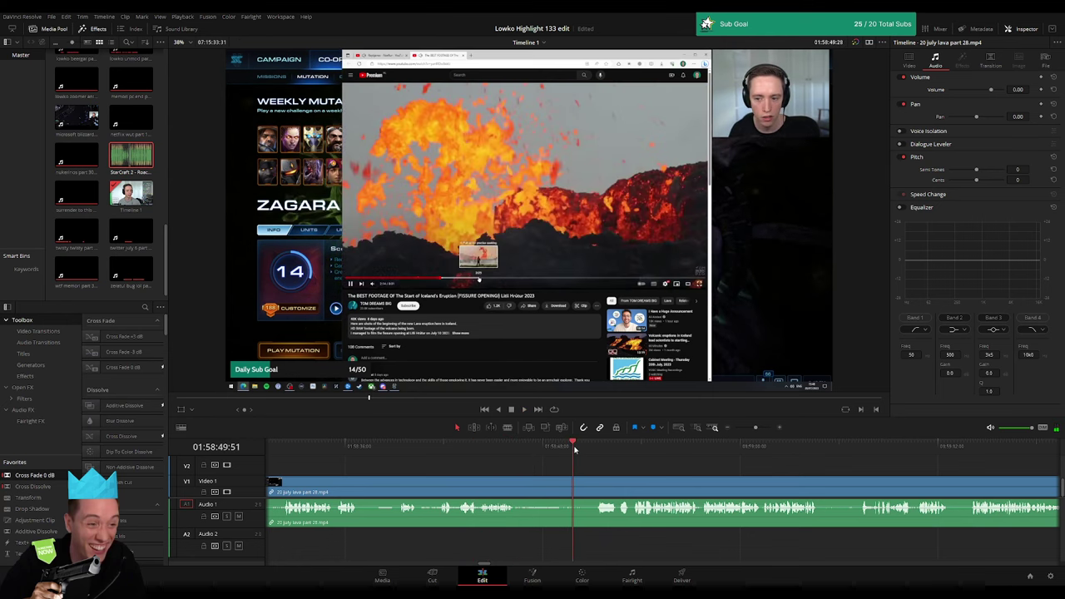
pyautogui.press('space')
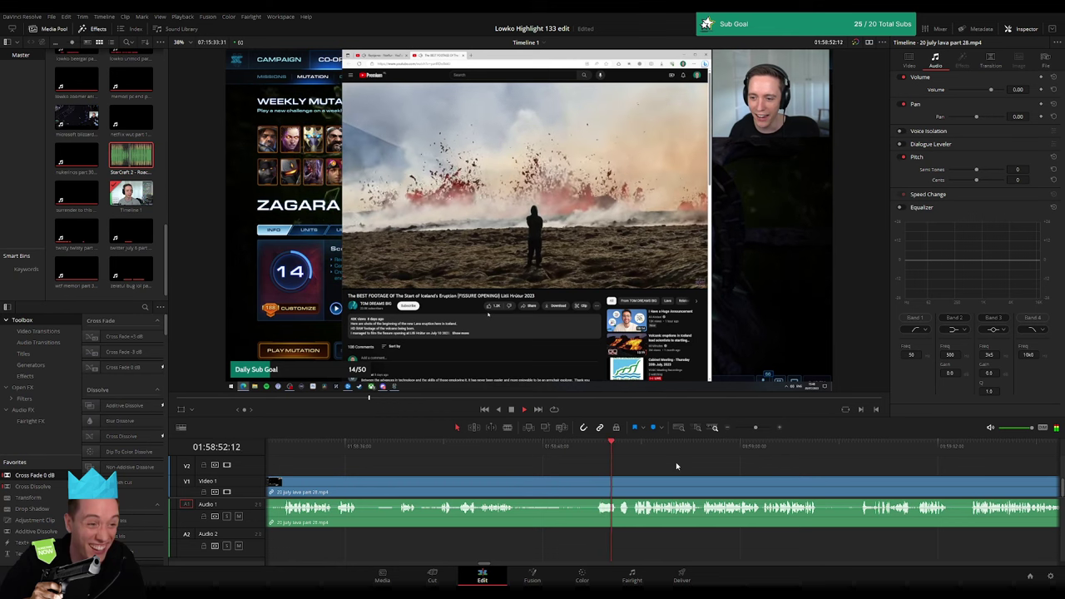
pyautogui.hscroll(3, 591, 470)
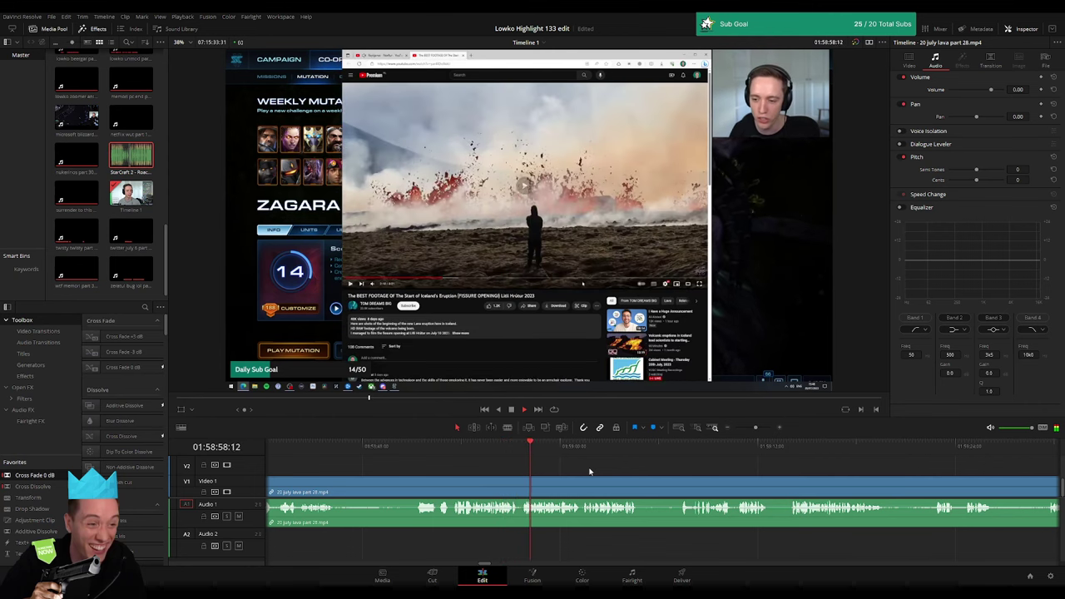
pyautogui.hscroll(3, 591, 470)
pyautogui.click(757, 429)
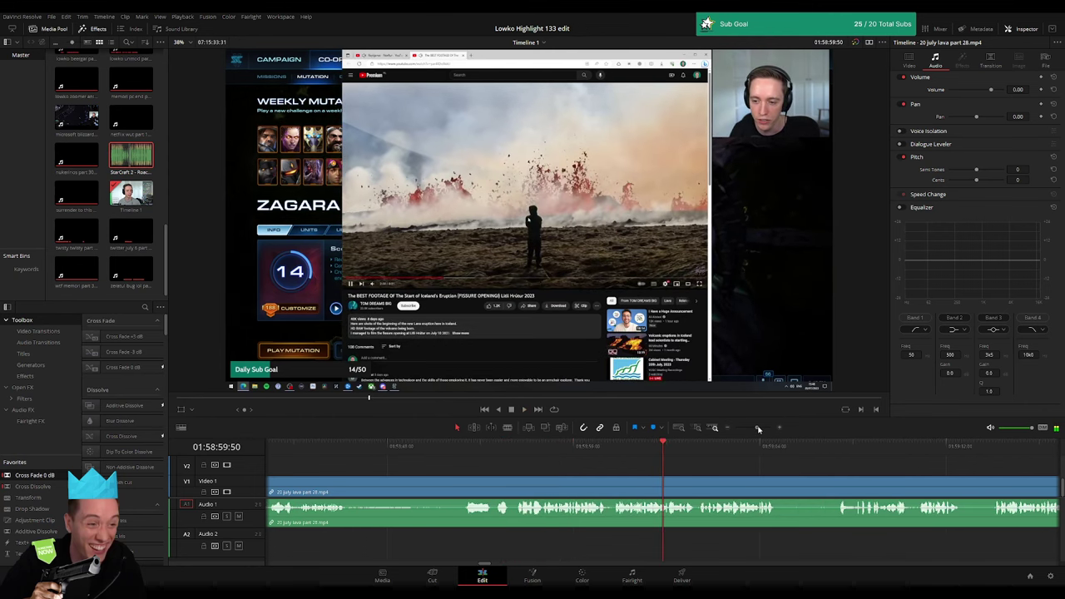
pyautogui.moveTo(483, 447); pyautogui.dragTo(544, 481)
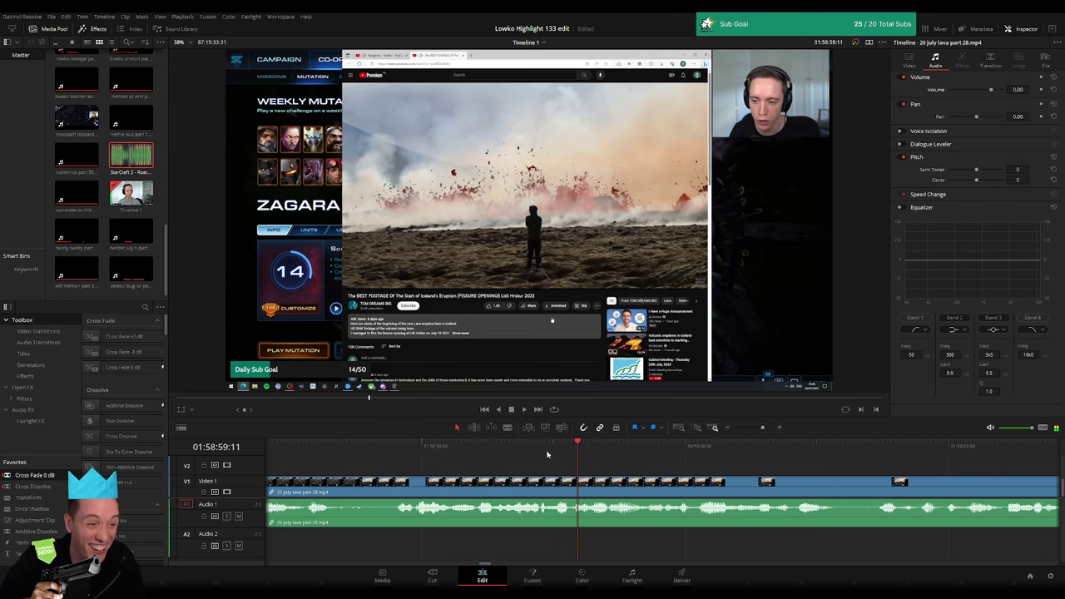
pyautogui.press('b')
pyautogui.click(549, 481)
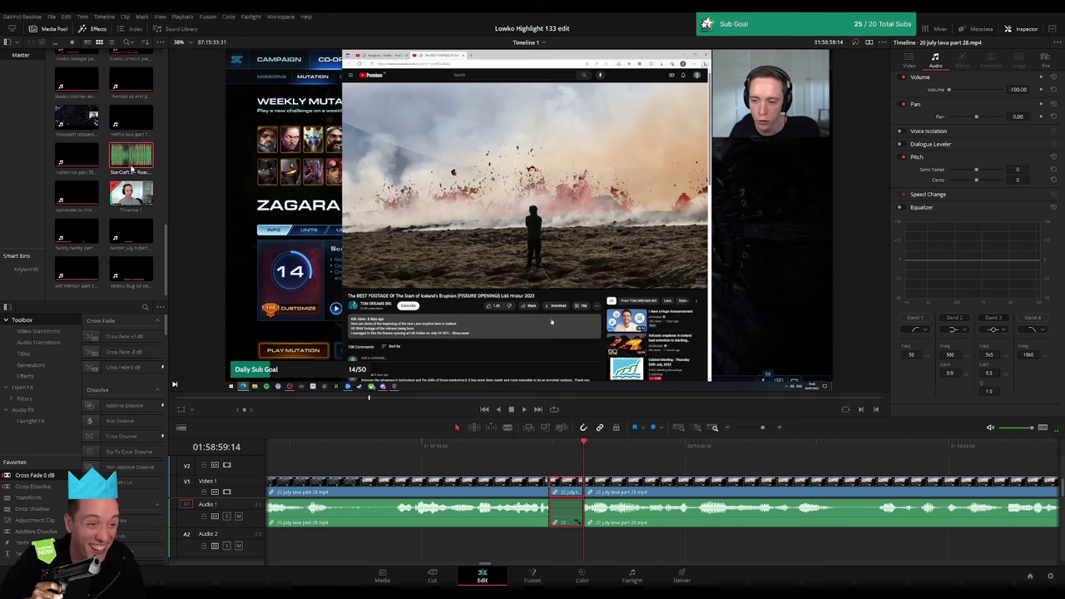
# - Lay the StarCraft 2 Roach Quotes audio on Audio 2 beneath the cut, at -23 dB
pyautogui.moveTo(131, 169)
pyautogui.mouseDown()
pyautogui.moveTo(631, 545)
pyautogui.moveTo(583, 546)
pyautogui.mouseUp()
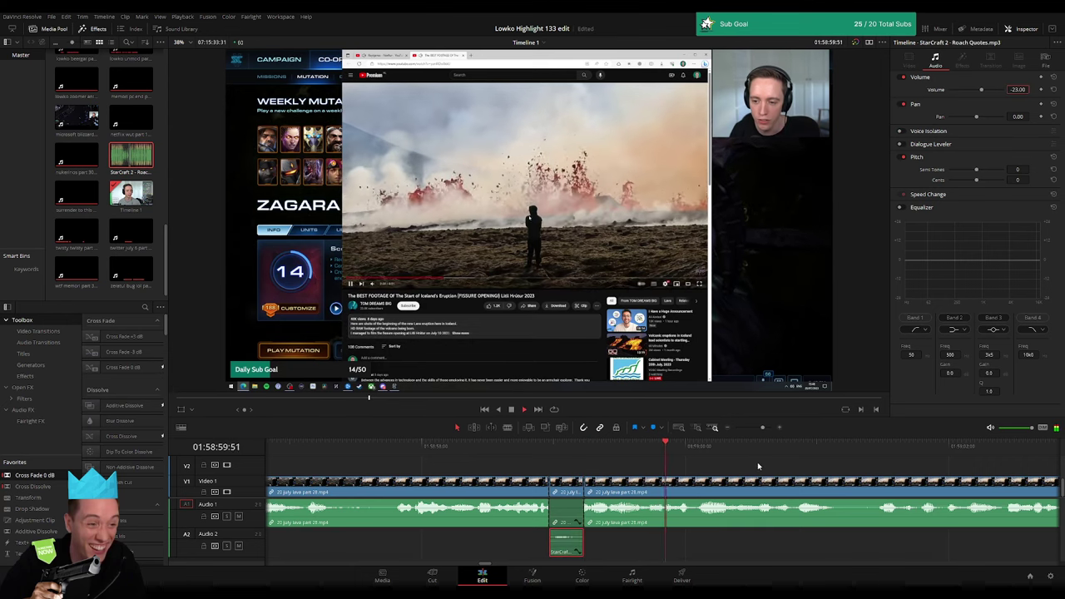
pyautogui.click(790, 466)
pyautogui.click(756, 429)
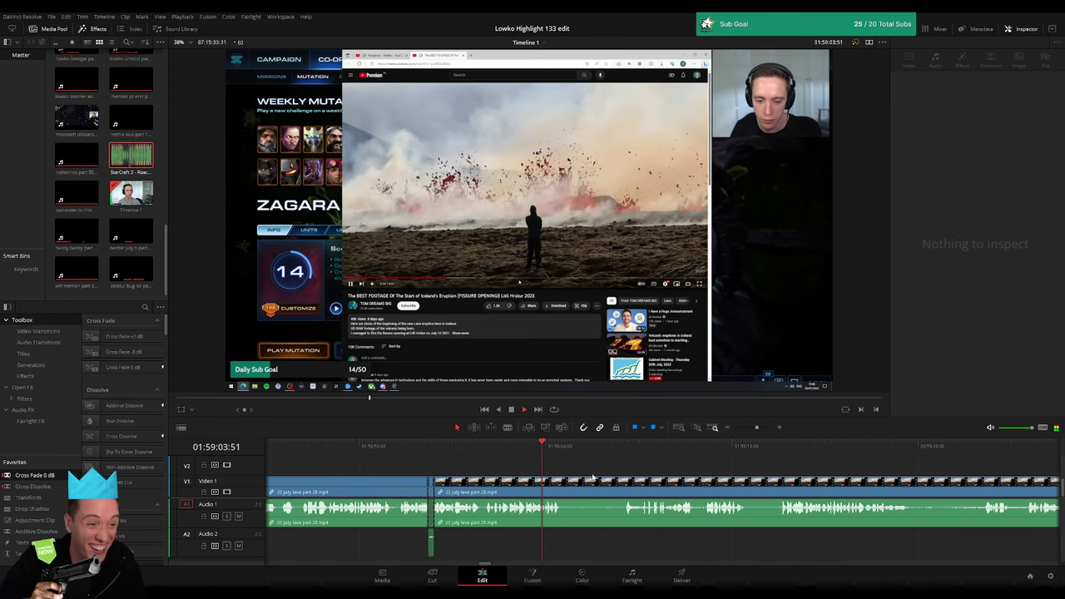
# - Scrub ahead through the lava footage and resume playback
pyautogui.press('space')
pyautogui.press('space')
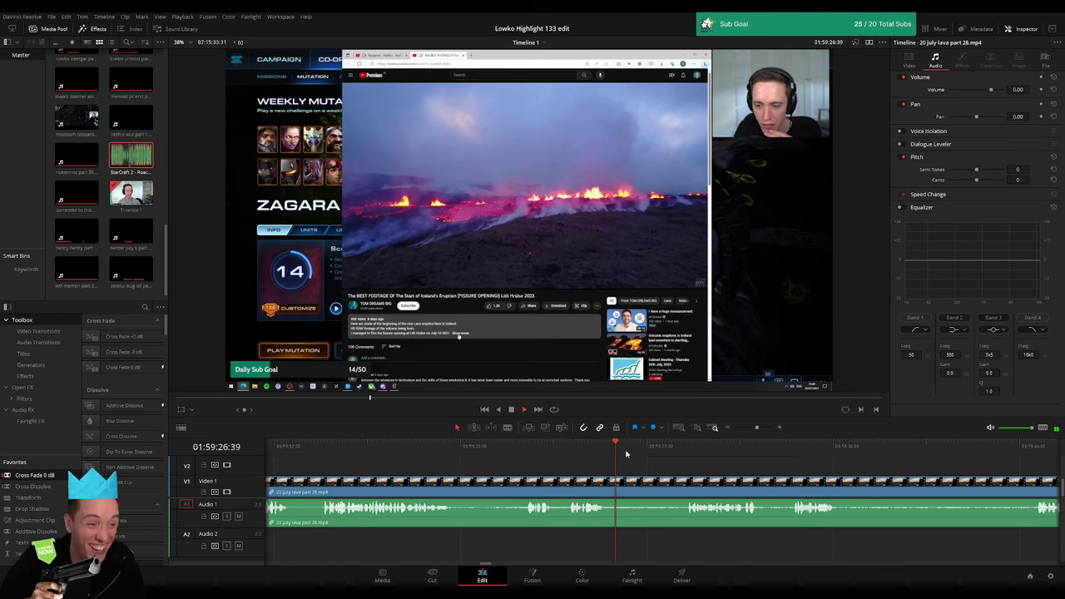
pyautogui.click(688, 452)
pyautogui.hscroll(3, 568, 472)
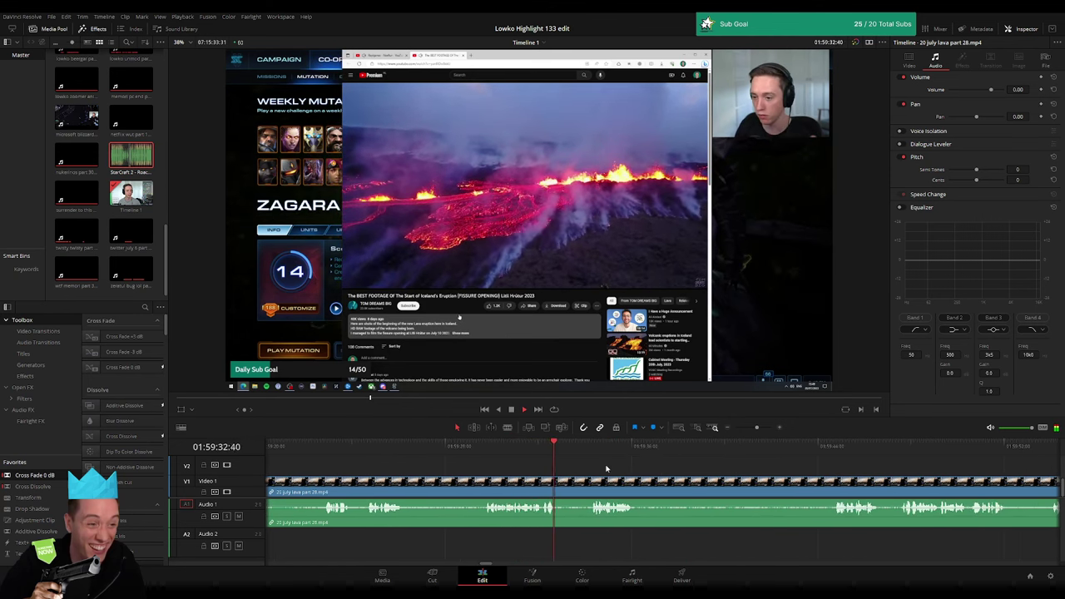
pyautogui.hscroll(3, 569, 472)
pyautogui.hscroll(3, 569, 472)
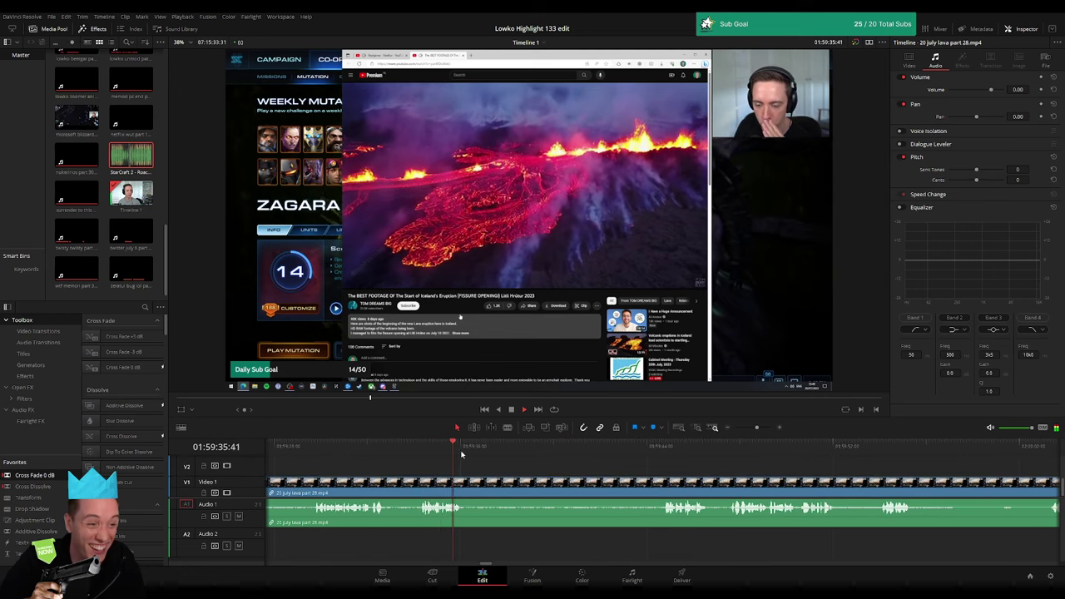
pyautogui.click(527, 452)
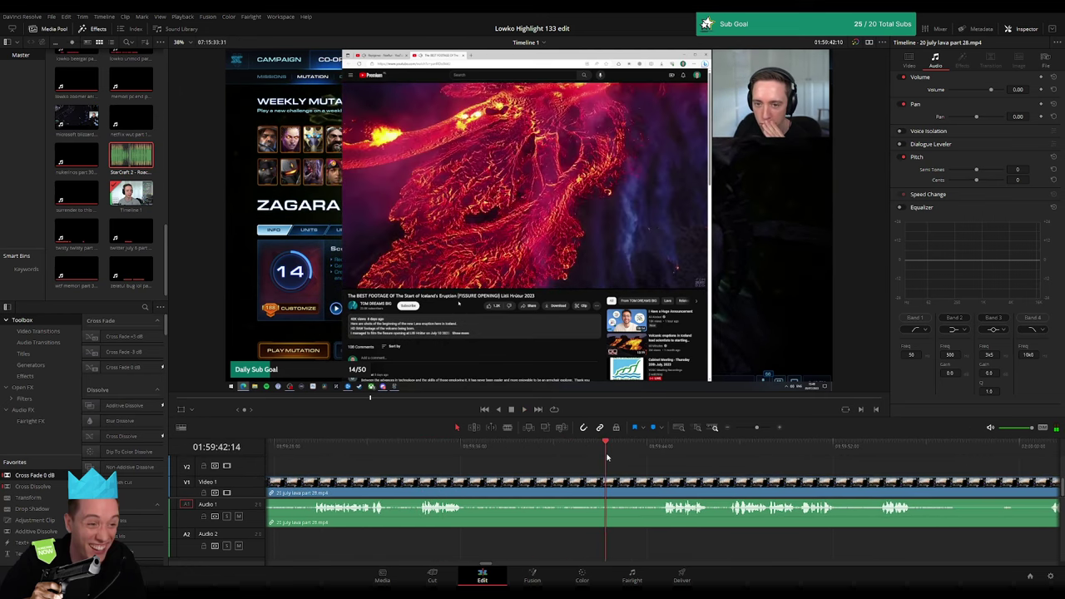
pyautogui.moveTo(530, 452); pyautogui.dragTo(694, 453)
pyautogui.press('space')
# - Rewatch the moment and split the lava clip near 01:59:51 with Ctrl+B
pyautogui.click(666, 454)
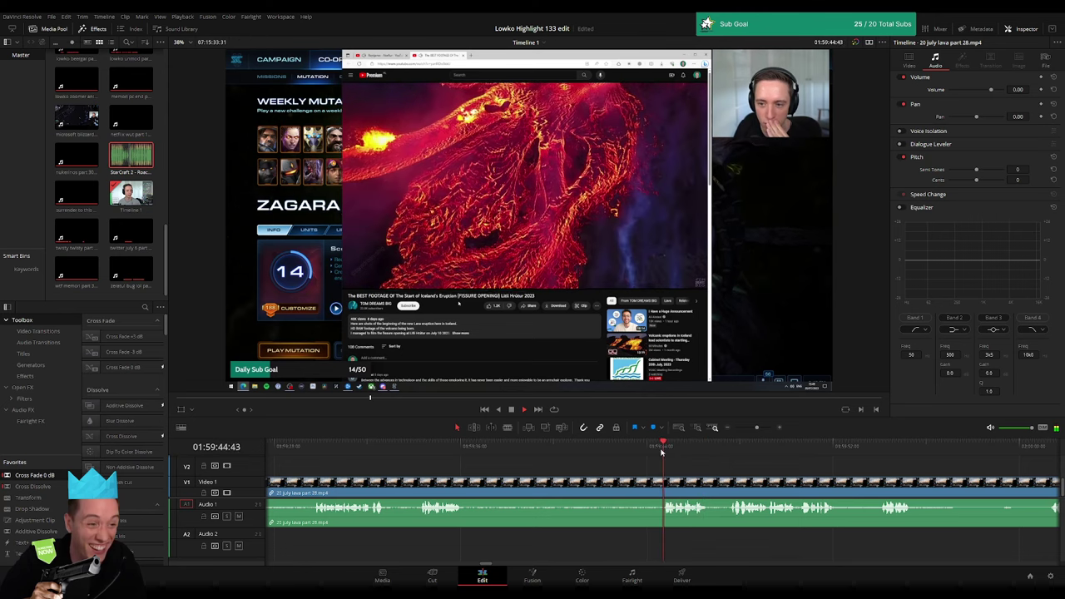
pyautogui.hscroll(3, 545, 459)
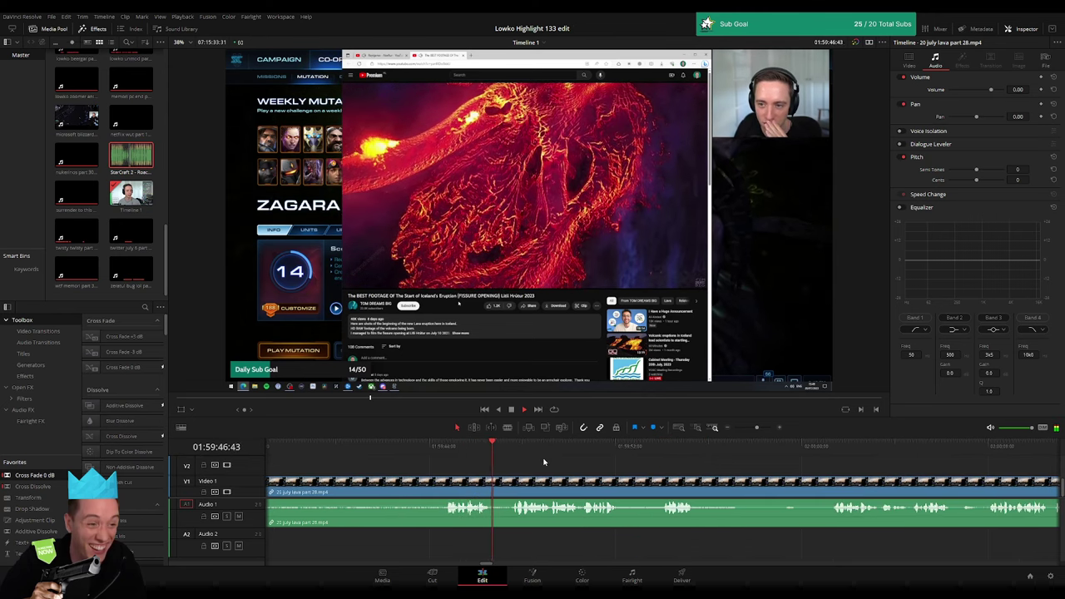
pyautogui.hscroll(1, 559, 460)
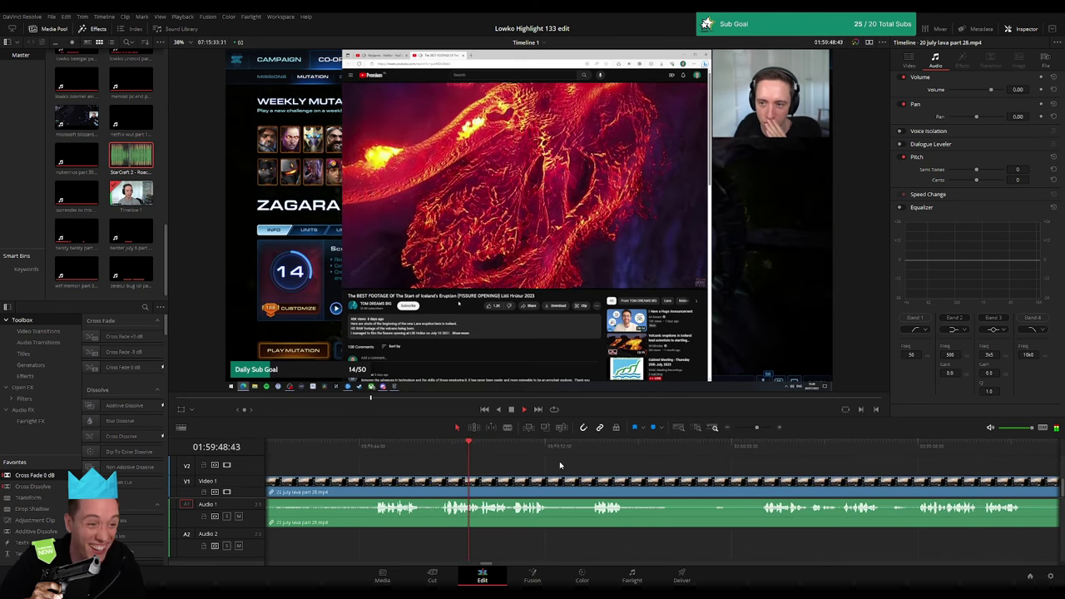
pyautogui.hscroll(1, 520, 469)
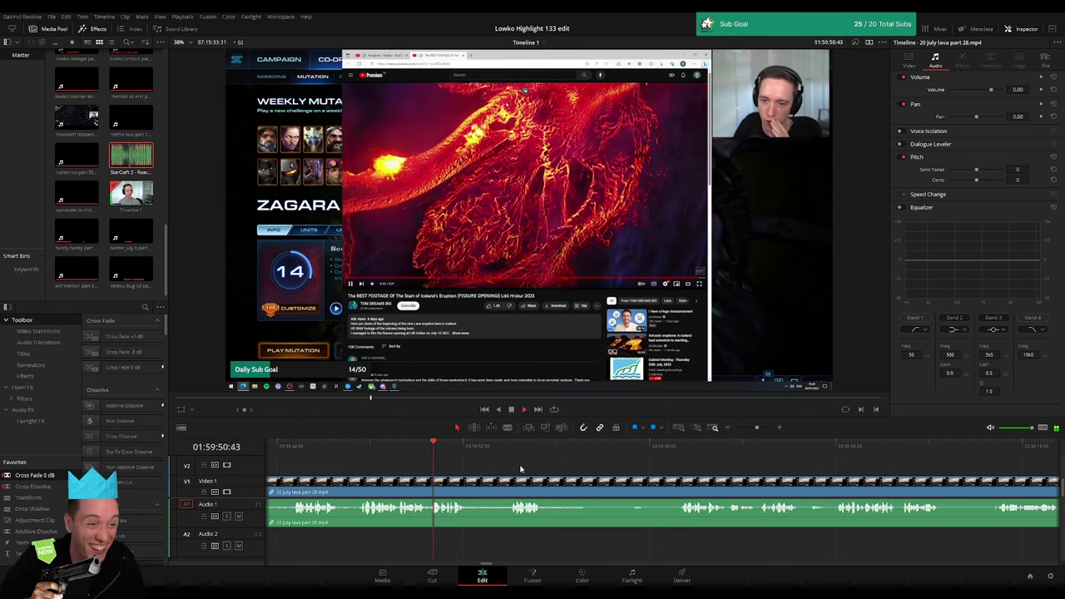
pyautogui.click(394, 446)
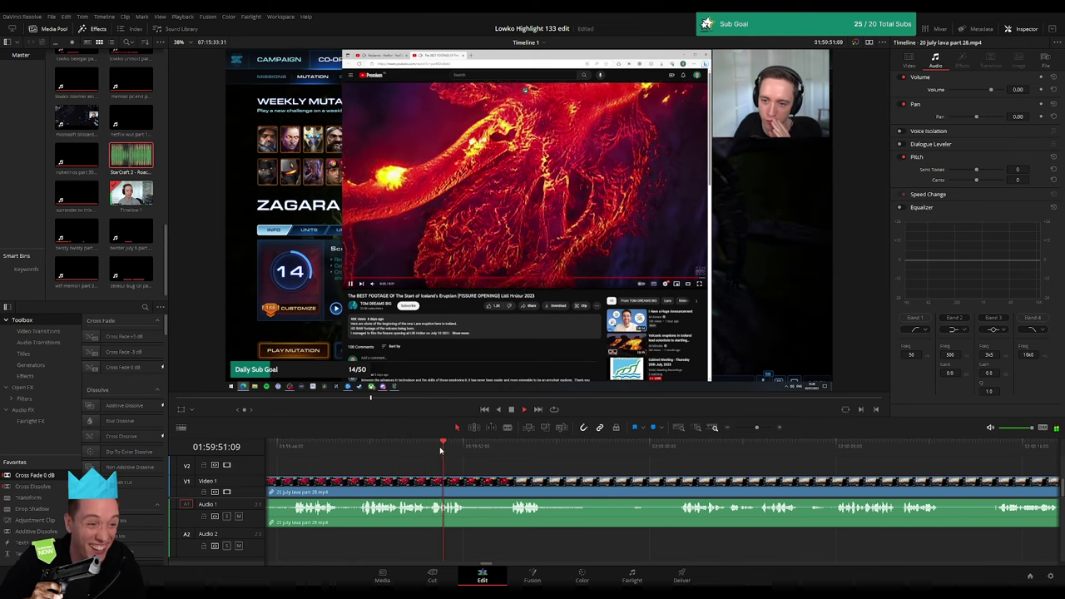
pyautogui.hotkey('ctrl', 'b')
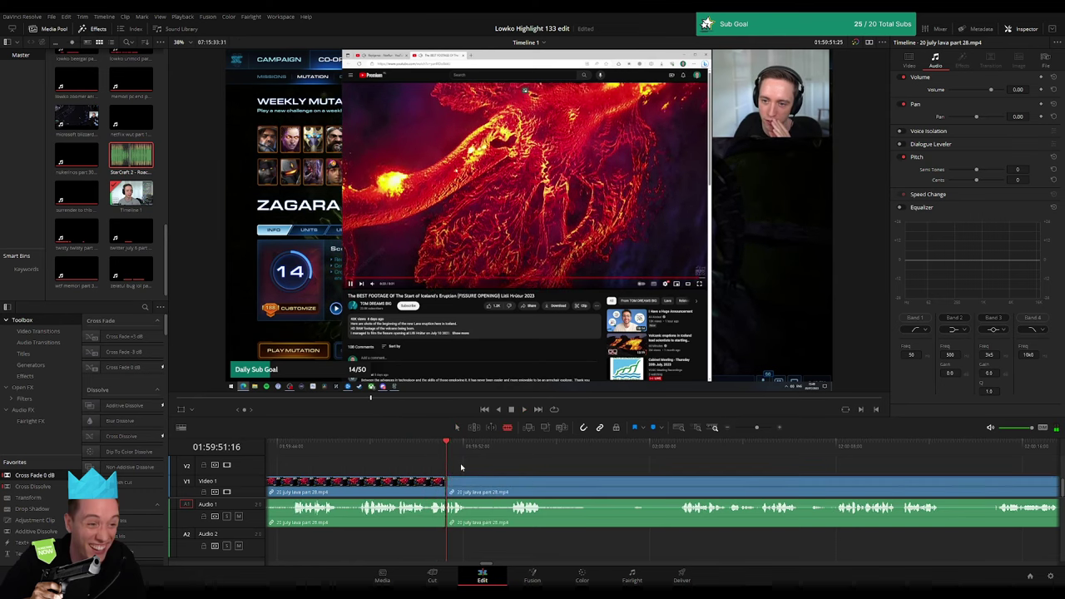
pyautogui.press('space')
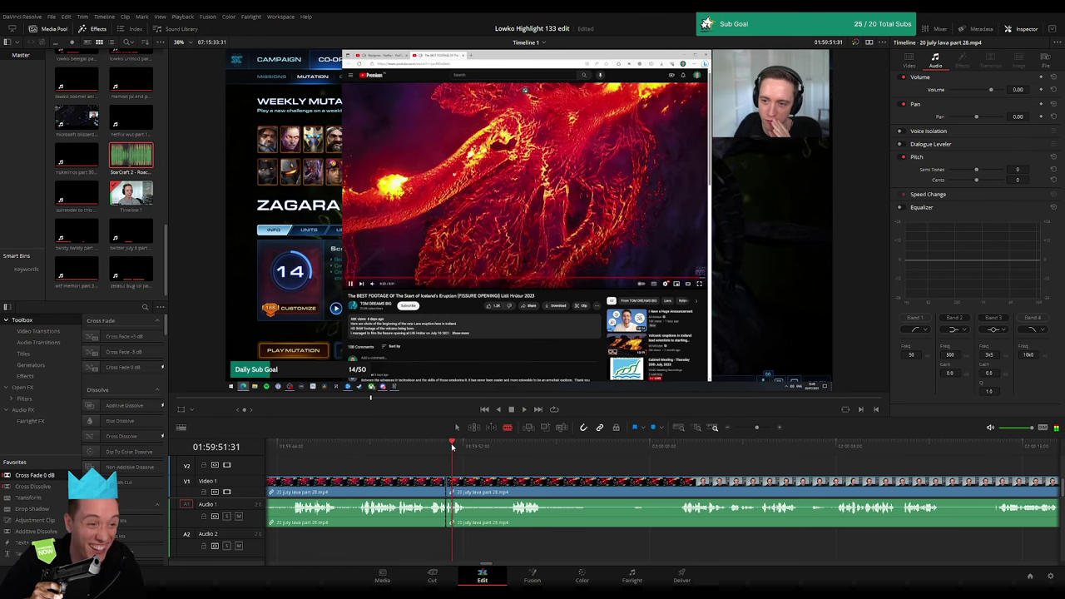
# - Mute the audio of the selected short lava piece
pyautogui.moveTo(453, 447); pyautogui.dragTo(456, 447)
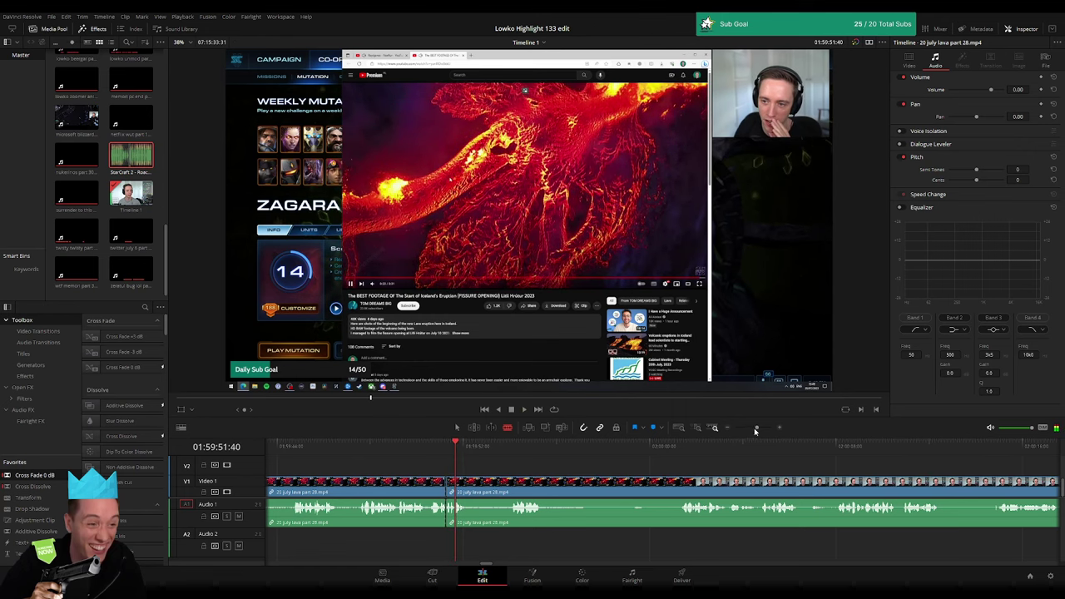
pyautogui.moveTo(755, 430); pyautogui.dragTo(764, 431)
pyautogui.click(636, 453)
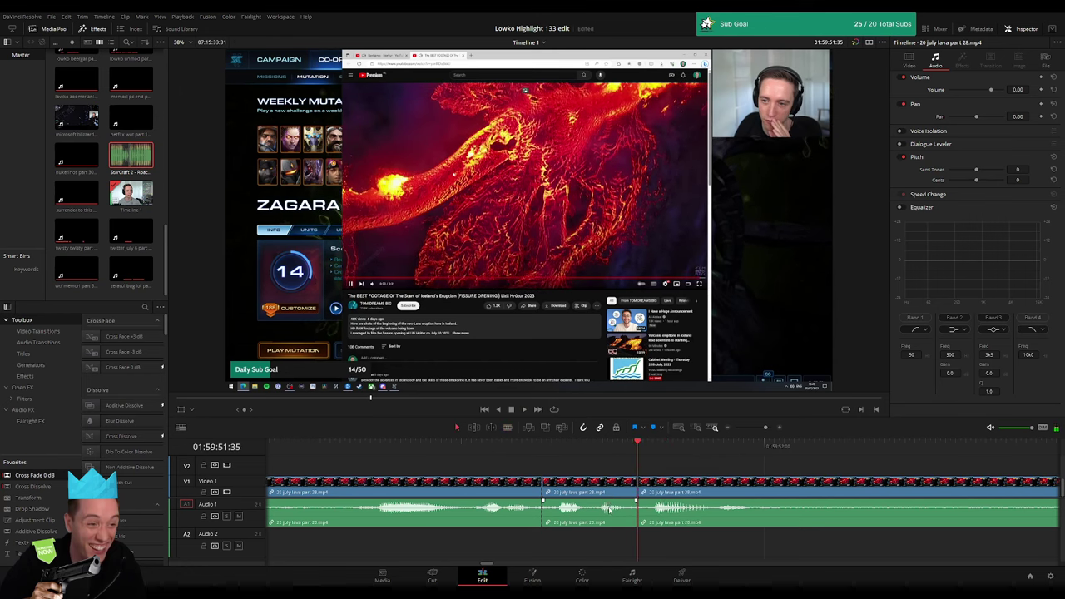
pyautogui.moveTo(592, 503); pyautogui.dragTo(592, 518)
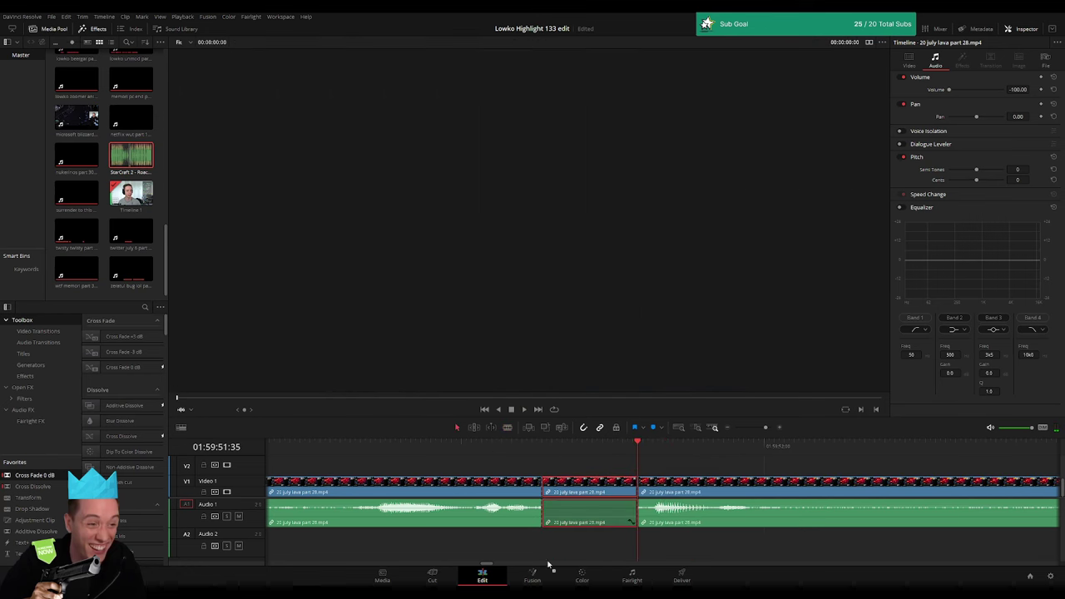
# - Place the StarCraft 2 Roach Quotes clip on Audio 2 at -23 volume and play it back
pyautogui.moveTo(138, 164)
pyautogui.mouseDown()
pyautogui.moveTo(746, 549)
pyautogui.moveTo(636, 549)
pyautogui.mouseUp()
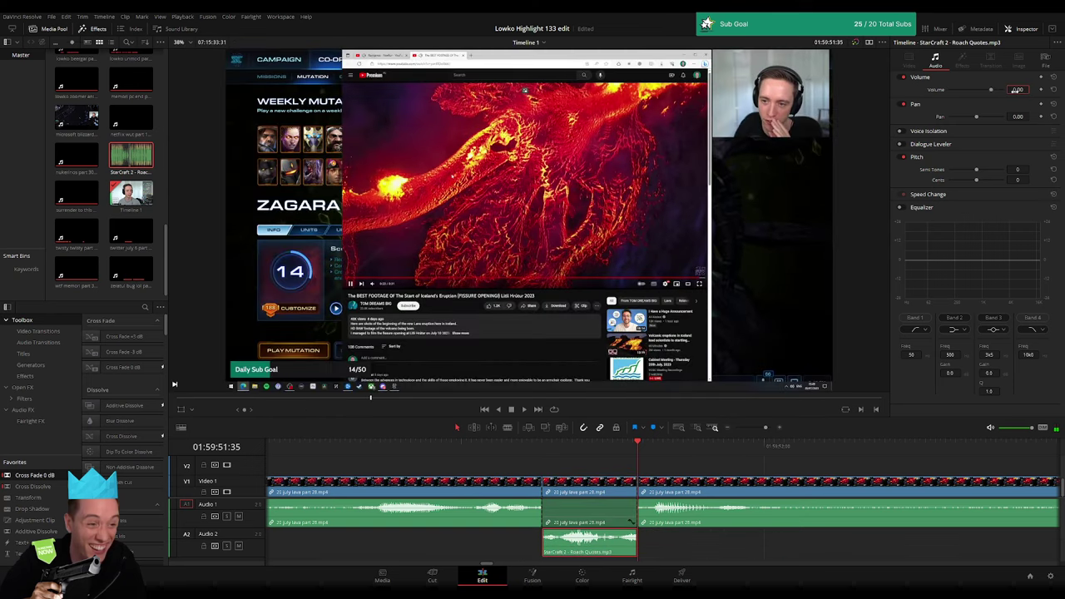
pyautogui.press('Return')
pyautogui.press('space')
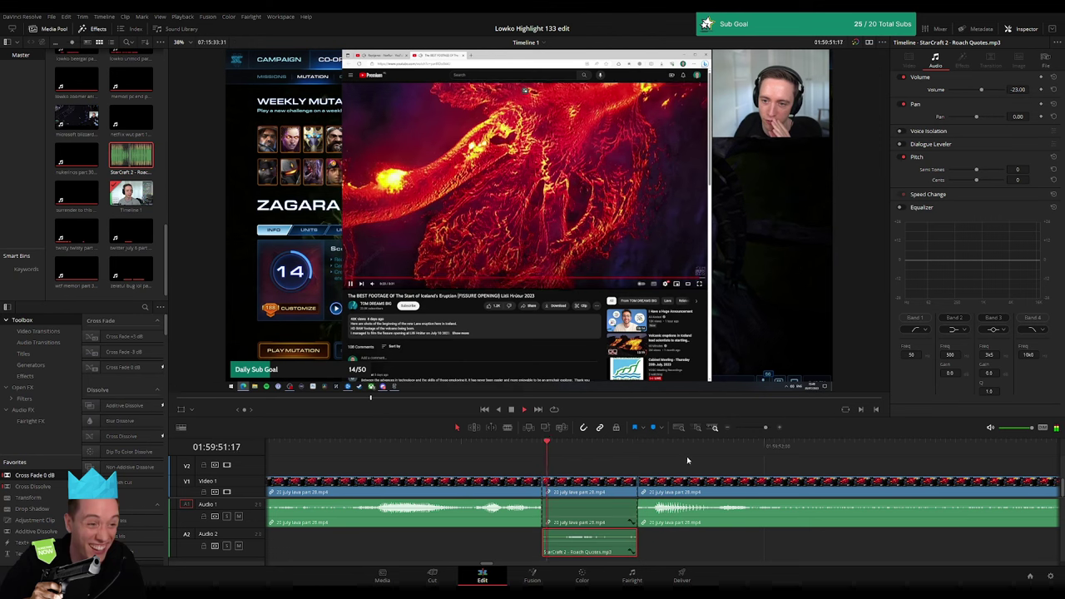
pyautogui.scroll(-5, 699, 461)
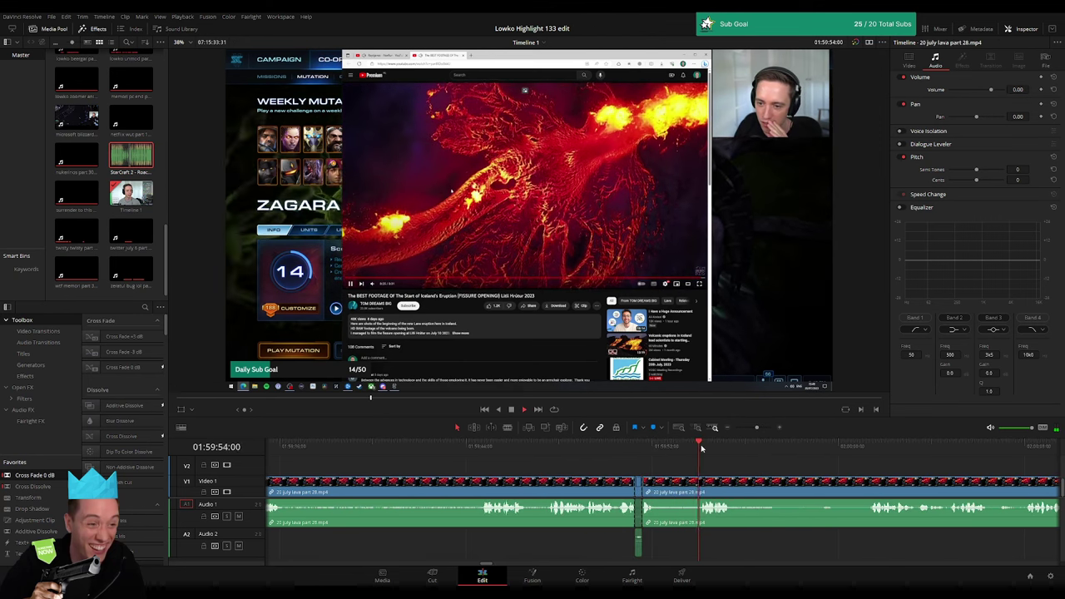
pyautogui.hscroll(3, 520, 456)
# - Blade out a middle stretch of the lava clip, close the gap, and add a Cross Fade 0 dB on the audio join
pyautogui.click(562, 446)
pyautogui.click(646, 447)
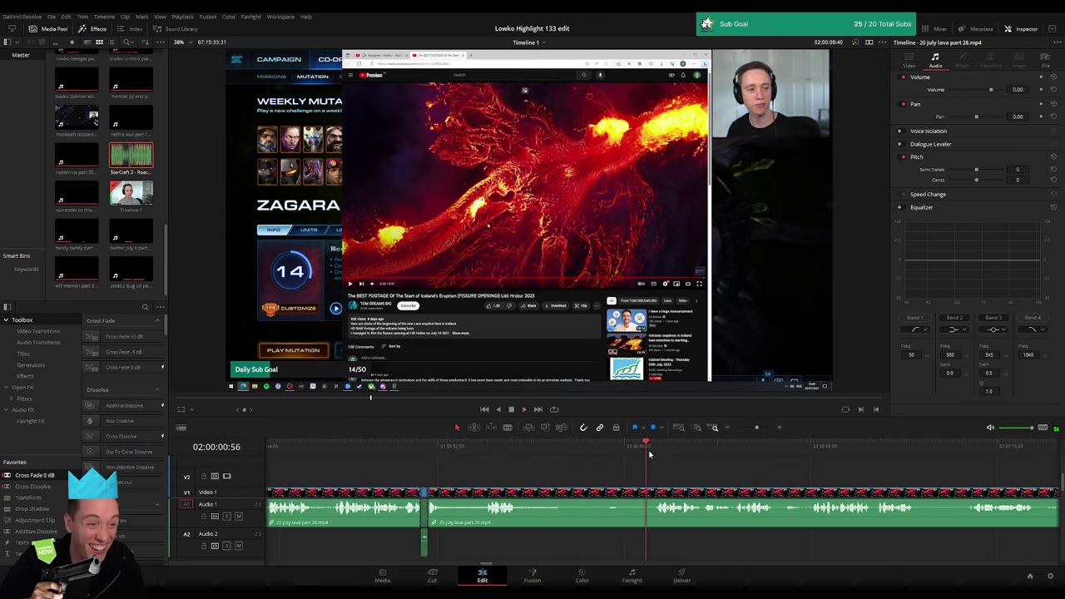
pyautogui.press('b')
pyautogui.click(536, 499)
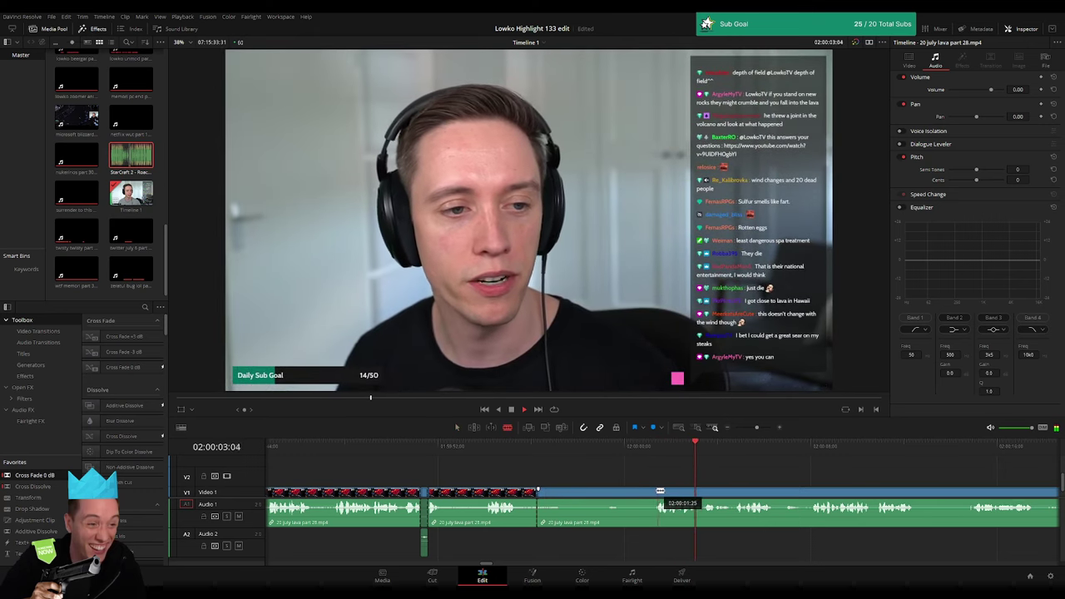
pyautogui.click(653, 496)
pyautogui.press('a')
pyautogui.click(607, 496)
pyautogui.press('Delete')
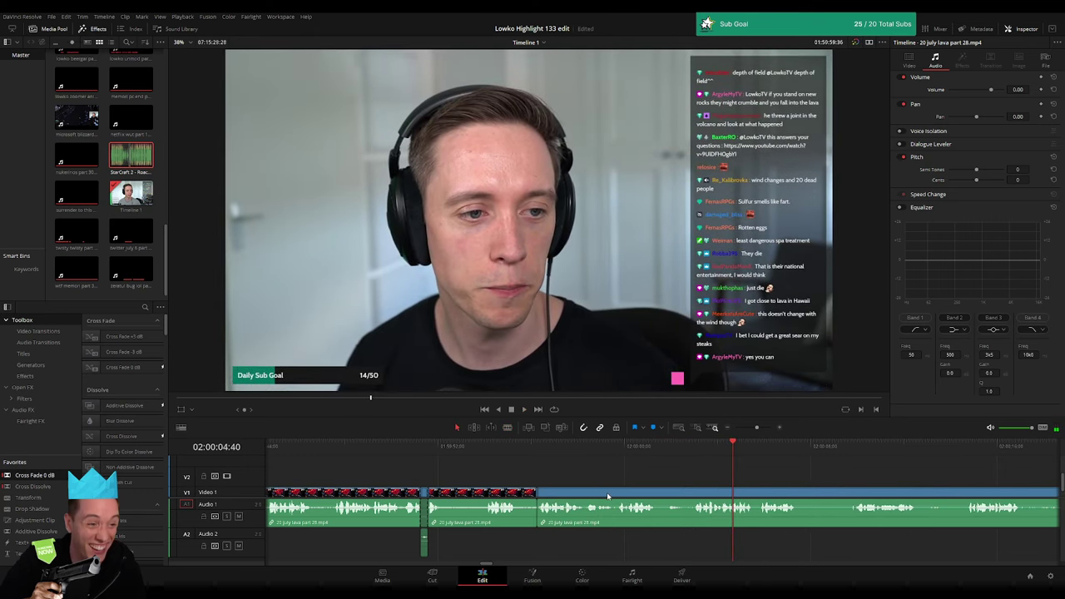
pyautogui.moveTo(46, 478); pyautogui.dragTo(537, 509)
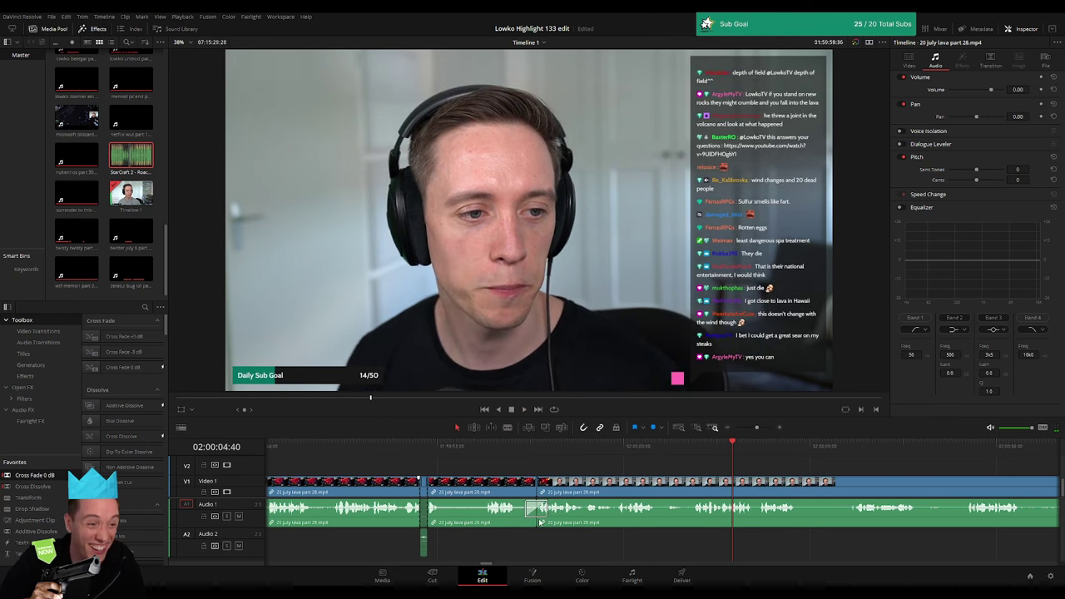
pyautogui.hscroll(3, 661, 484)
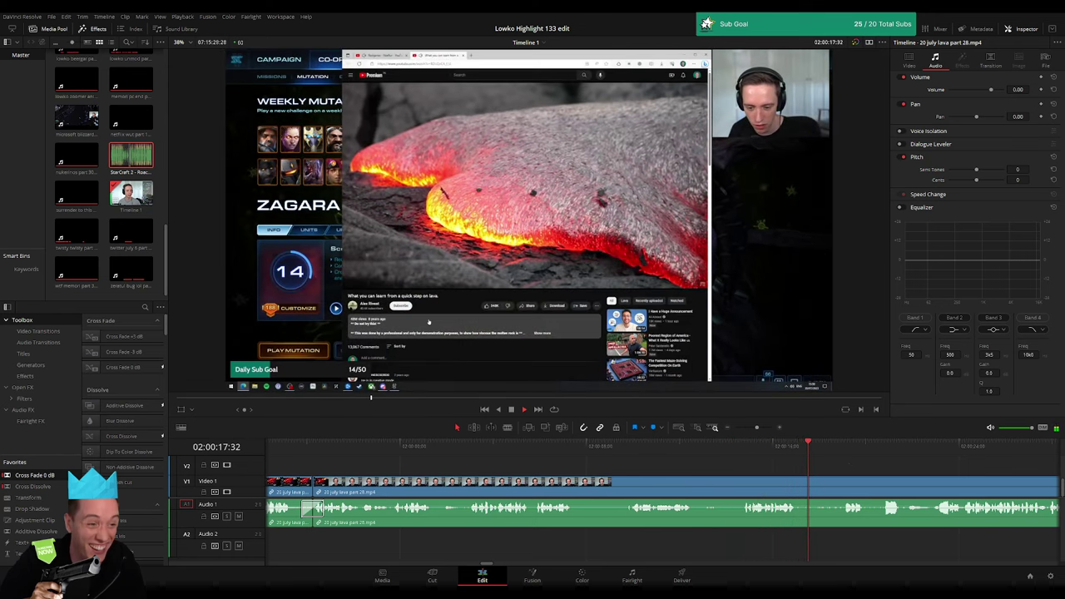
# - Blade and ripple-delete one short dull stretch from the lava clip
pyautogui.press('j')
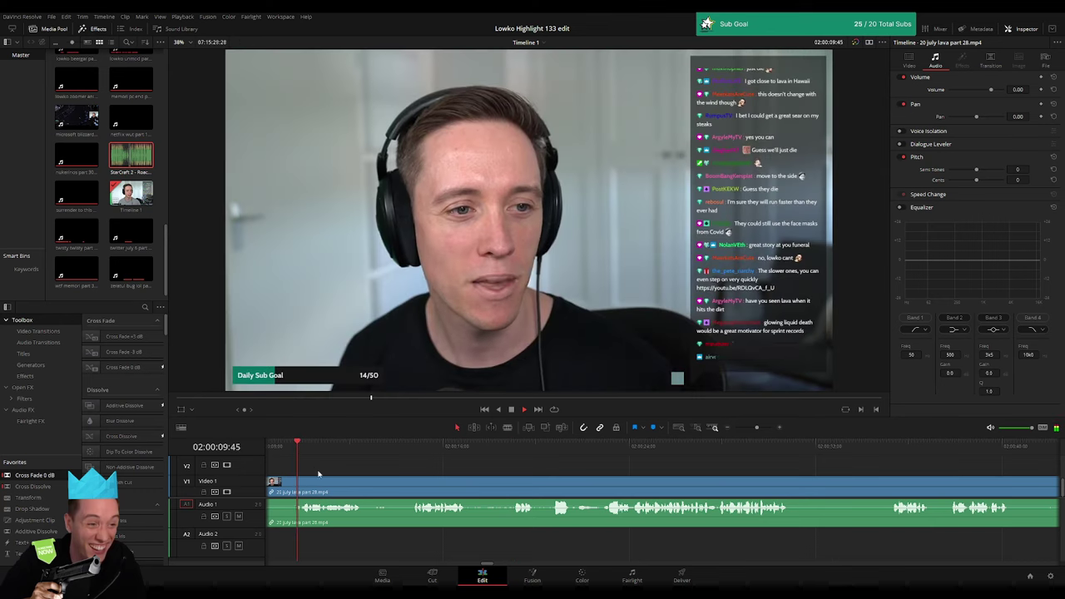
pyautogui.press('b')
pyautogui.click(460, 485)
pyautogui.click(518, 485)
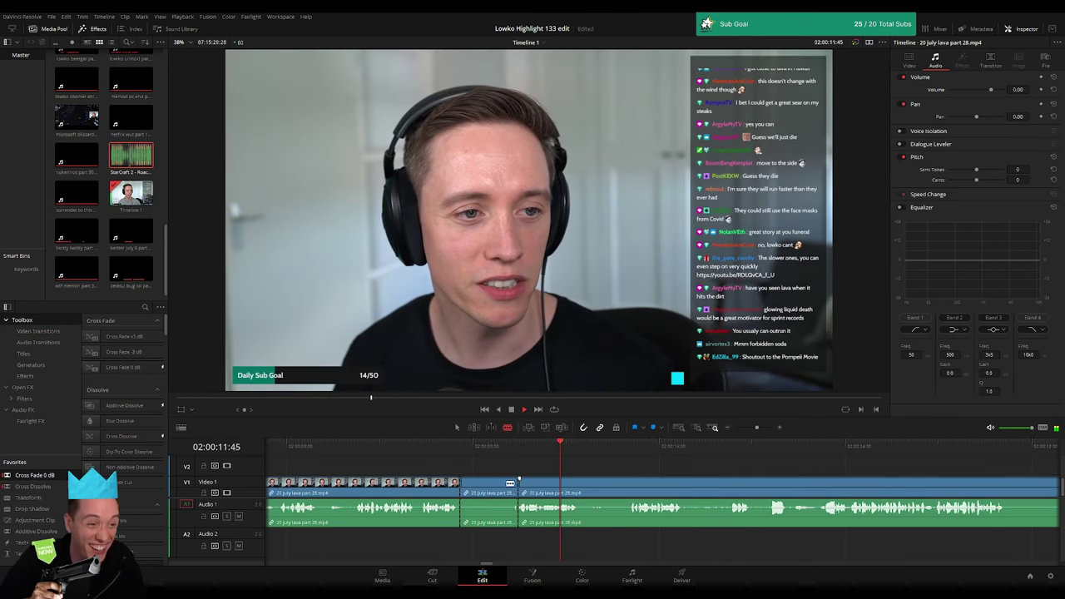
pyautogui.press('a')
pyautogui.click(510, 485)
pyautogui.press('Delete')
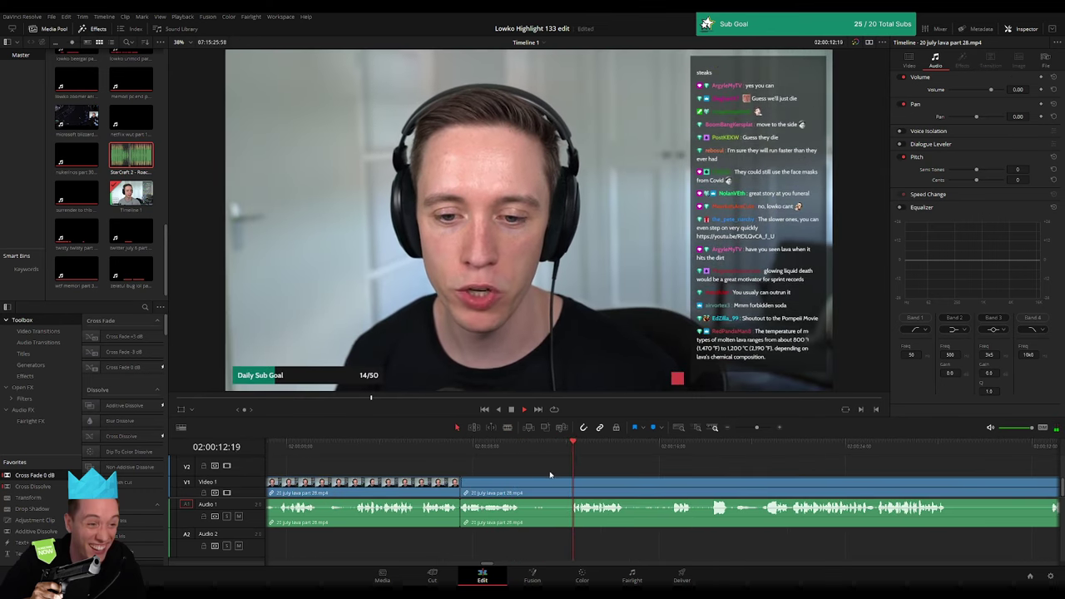
# - Blade and ripple-delete a second short lava stretch, then play the result
pyautogui.press('b')
pyautogui.click(520, 485)
pyautogui.click(568, 485)
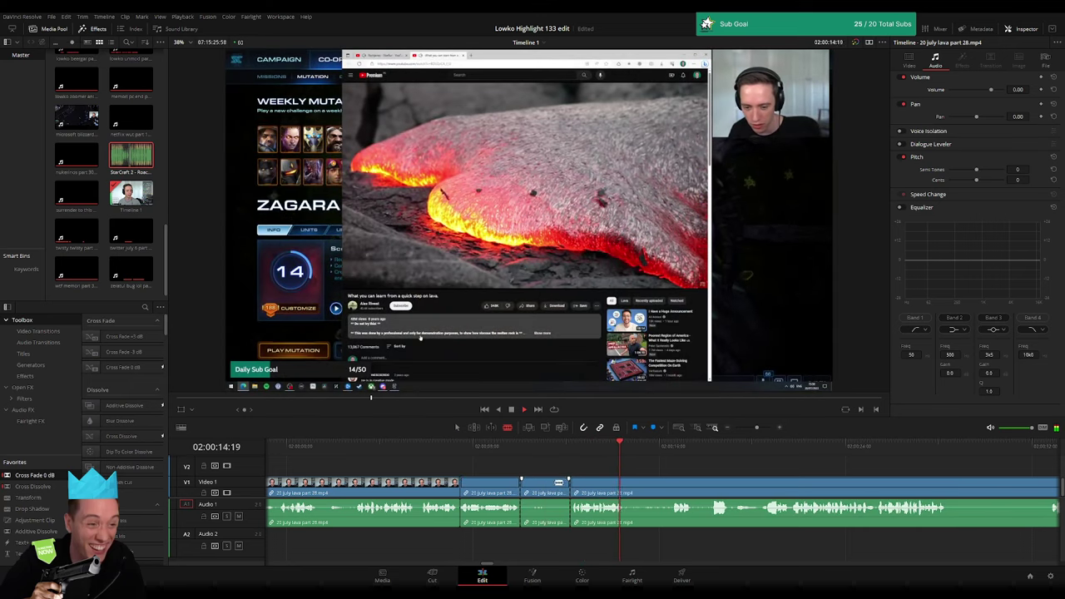
pyautogui.press('a')
pyautogui.click(551, 484)
pyautogui.press('Delete')
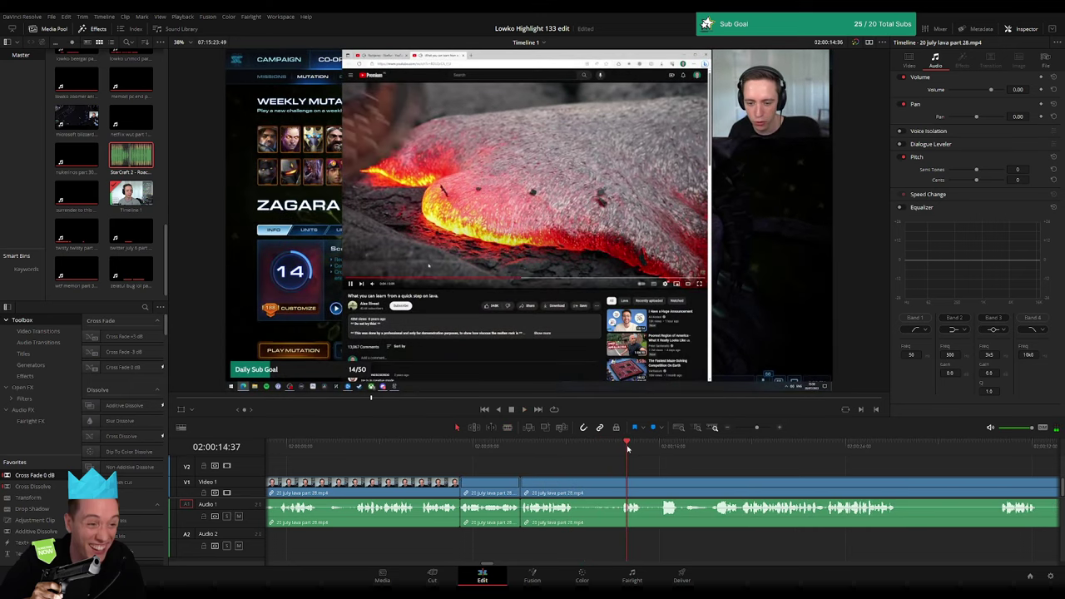
pyautogui.press('space')
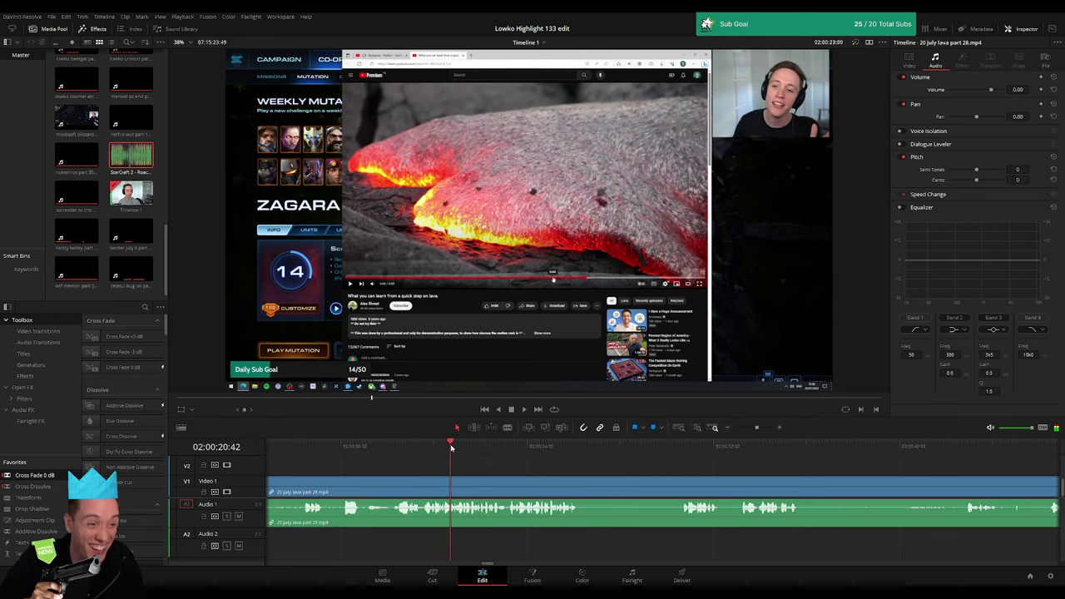
# - Place Roach Quotes.mp3 on Audio 2 at the quote spot with volume -23
pyautogui.moveTo(452, 447); pyautogui.dragTo(458, 450)
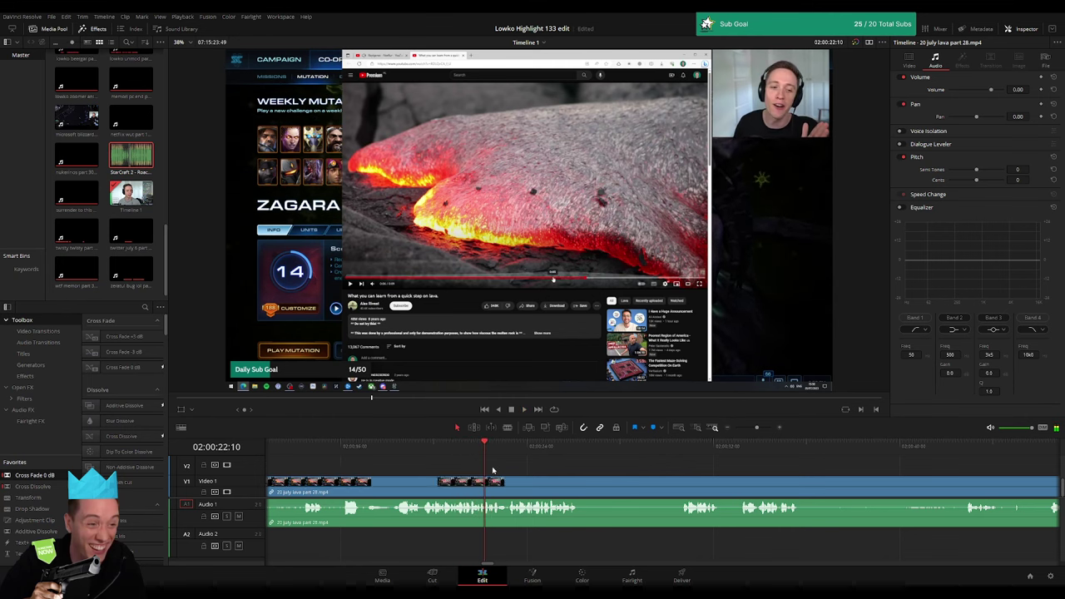
pyautogui.click(490, 451)
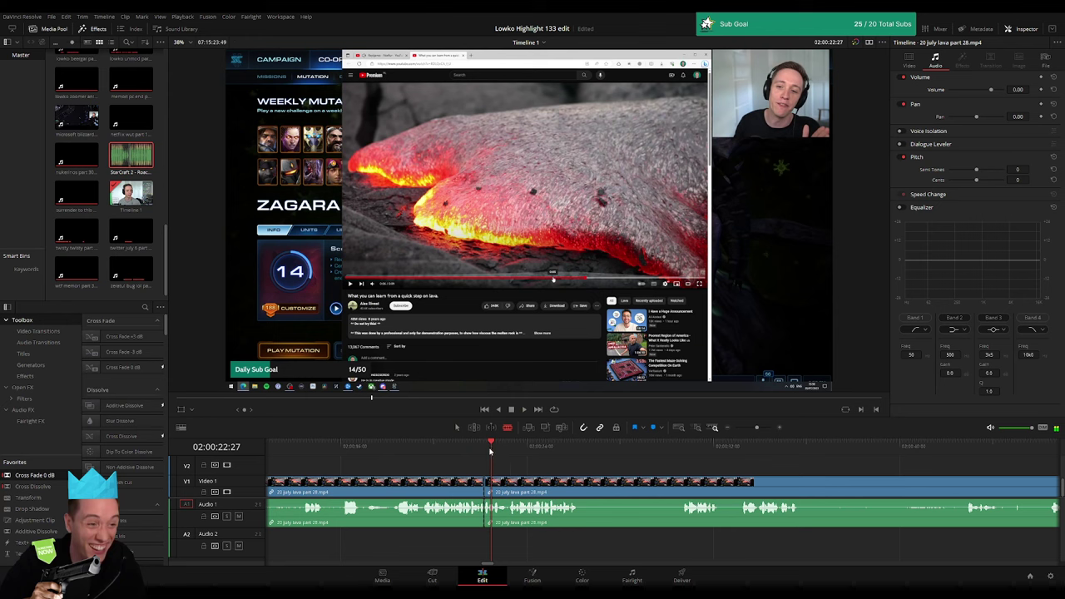
pyautogui.moveTo(756, 429); pyautogui.dragTo(758, 433)
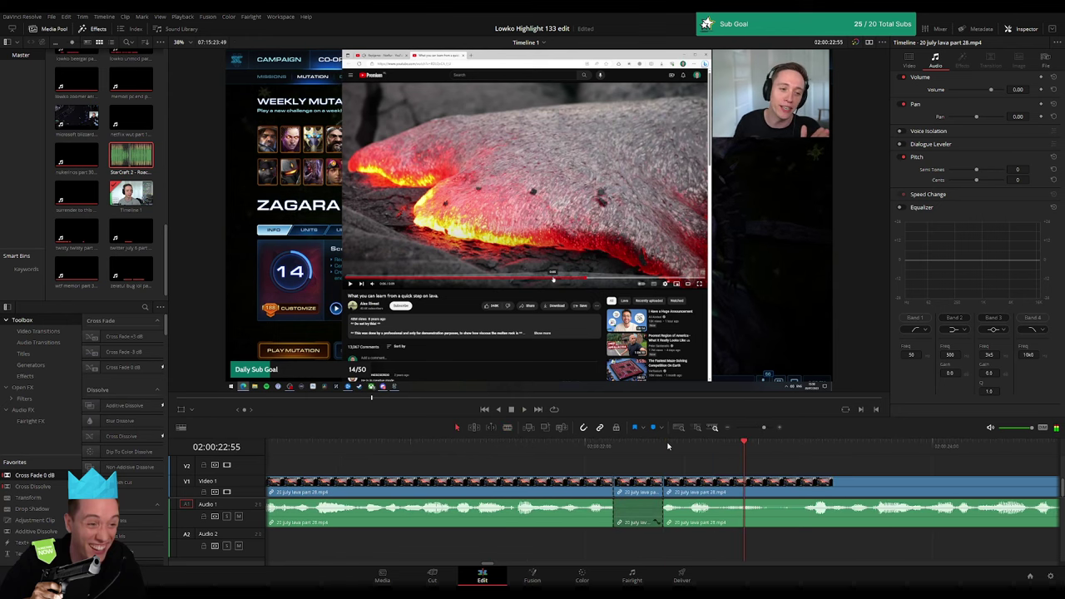
pyautogui.moveTo(131, 154)
pyautogui.mouseDown()
pyautogui.moveTo(601, 542)
pyautogui.moveTo(616, 543)
pyautogui.mouseUp()
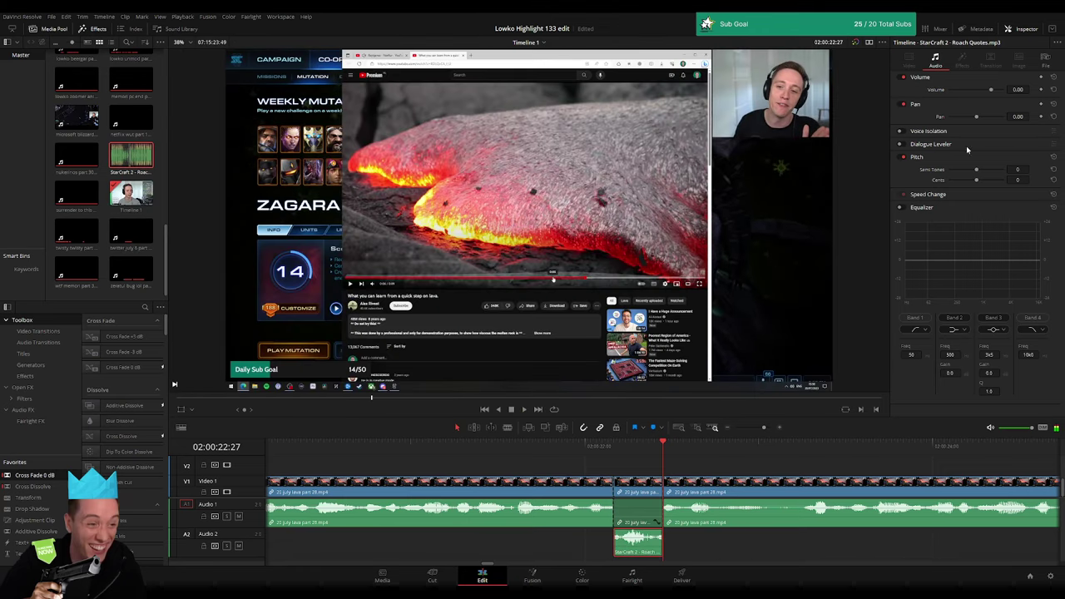
pyautogui.write('-23')
pyautogui.press('Return')
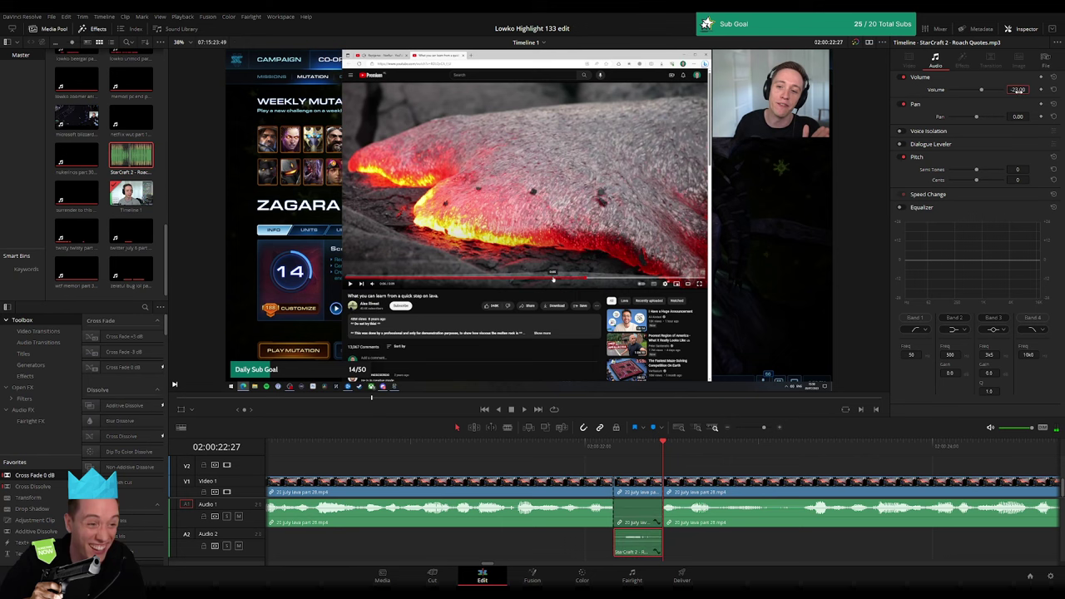
pyautogui.moveTo(762, 429); pyautogui.dragTo(753, 429)
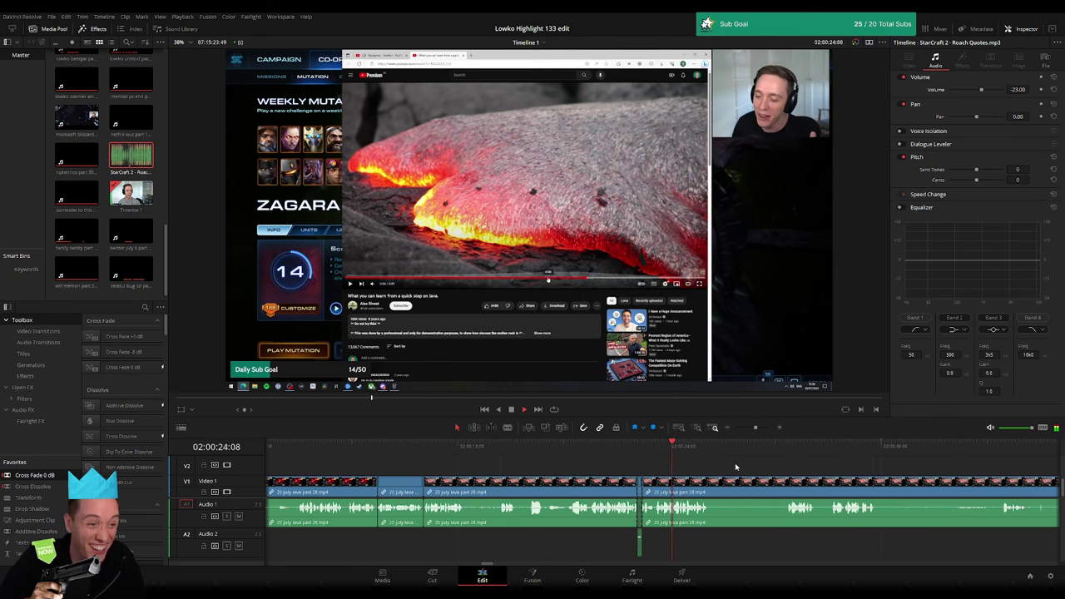
pyautogui.click(734, 462)
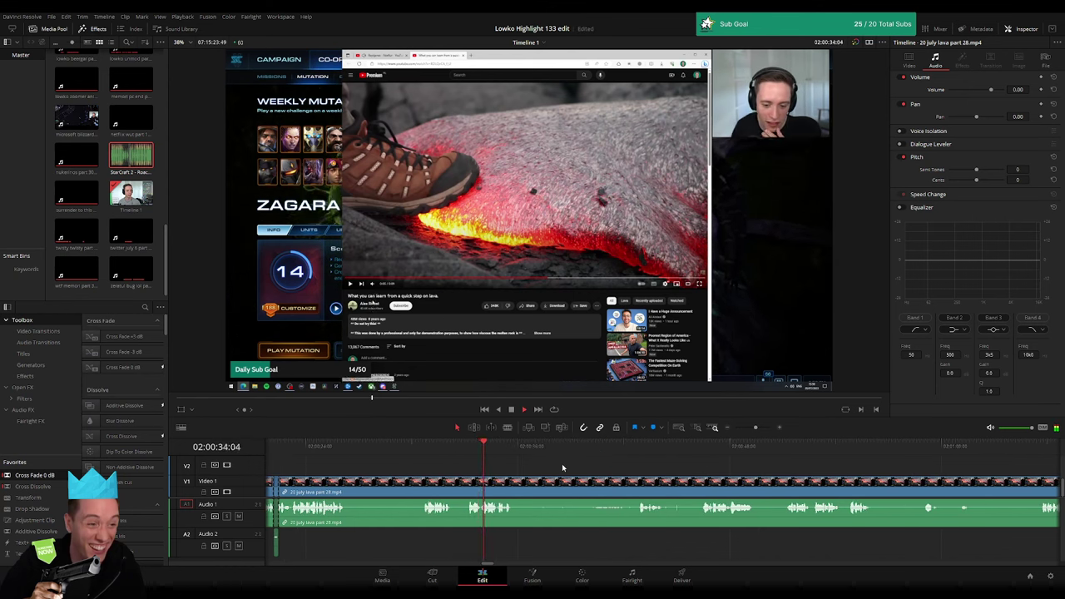
# - Position the playhead at the next split point in the lava footage
pyautogui.moveTo(517, 450); pyautogui.dragTo(628, 452)
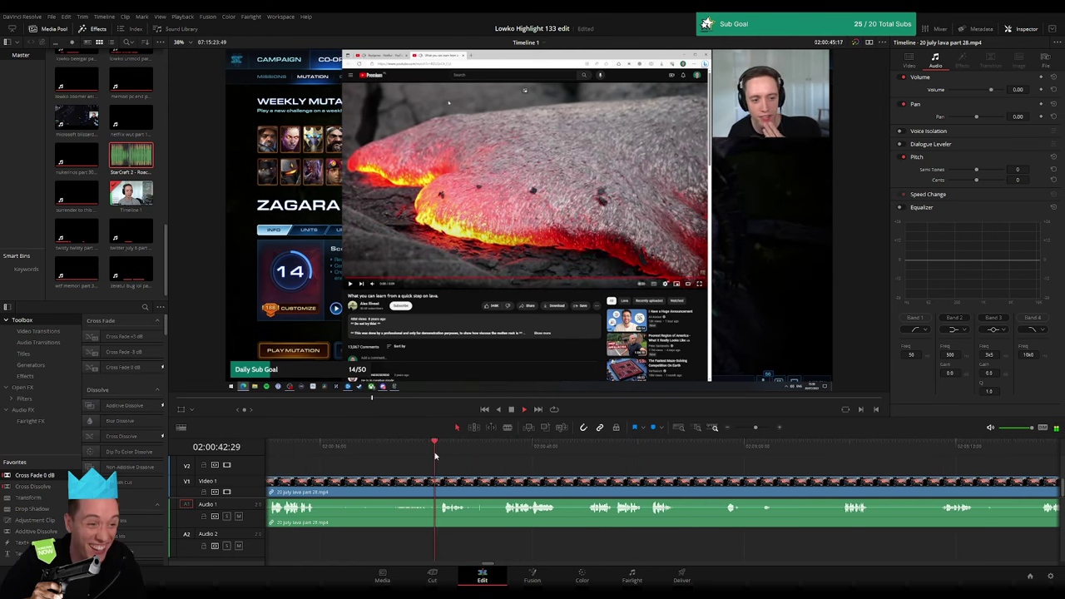
pyautogui.click(764, 426)
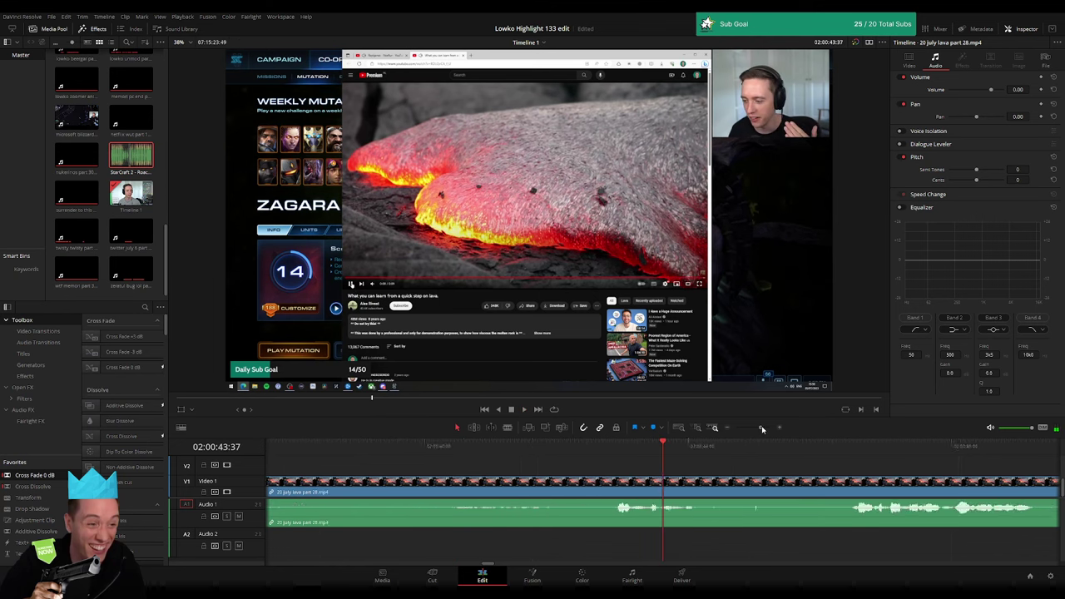
pyautogui.click(502, 447)
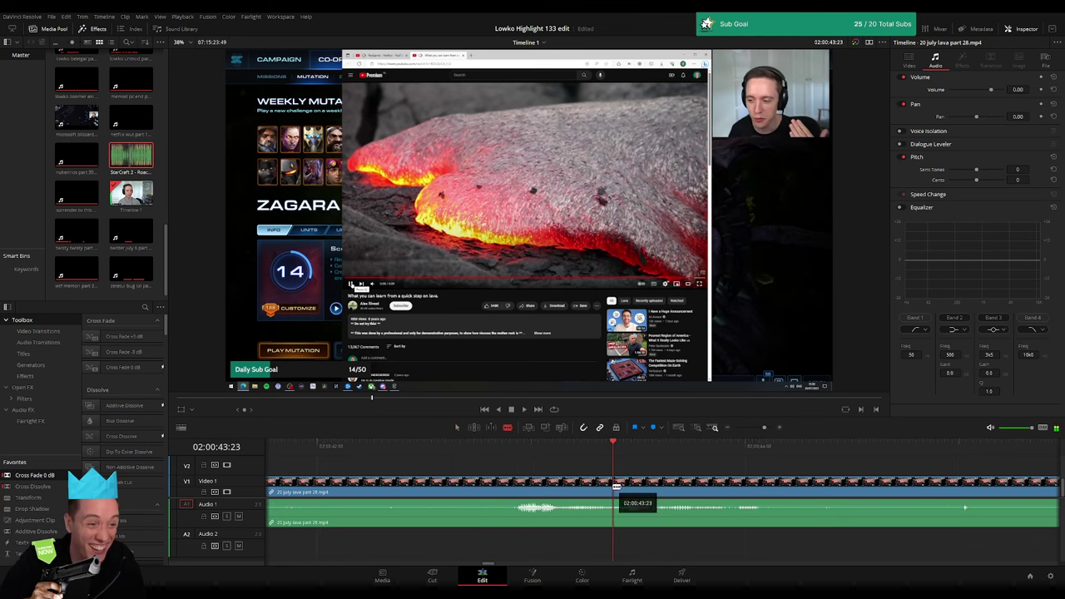
pyautogui.press('Left')
pyautogui.press('Left')
pyautogui.press('Left')
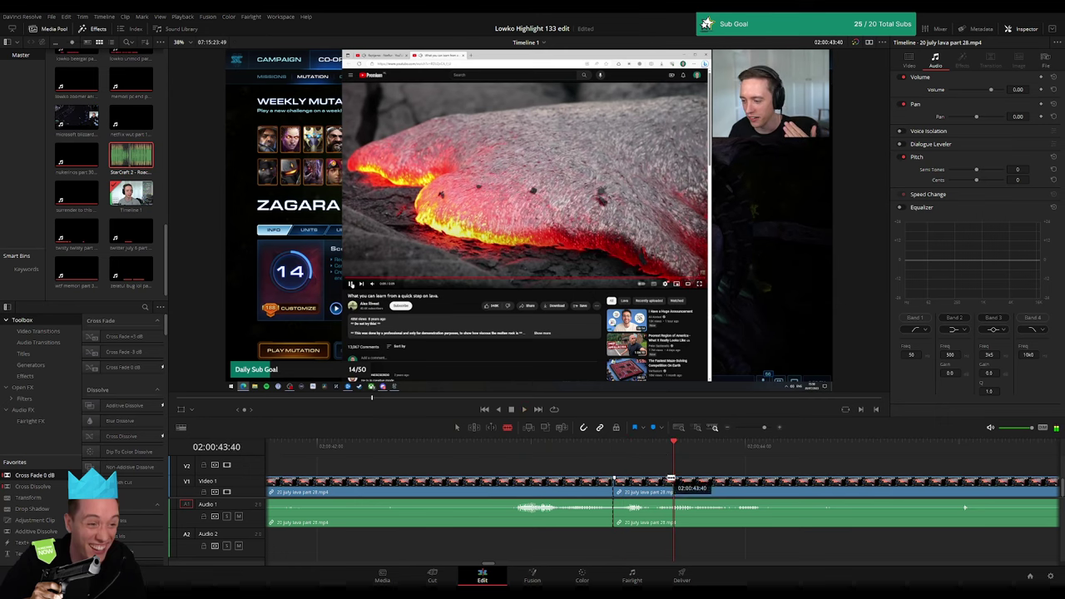
# - Split the lava clip at the playhead and place the Roach Quotes audio on Audio 2 again
pyautogui.hotkey('ctrl', 'b')
pyautogui.moveTo(133, 156)
pyautogui.mouseDown()
pyautogui.moveTo(522, 553)
pyautogui.moveTo(672, 549)
pyautogui.mouseUp()
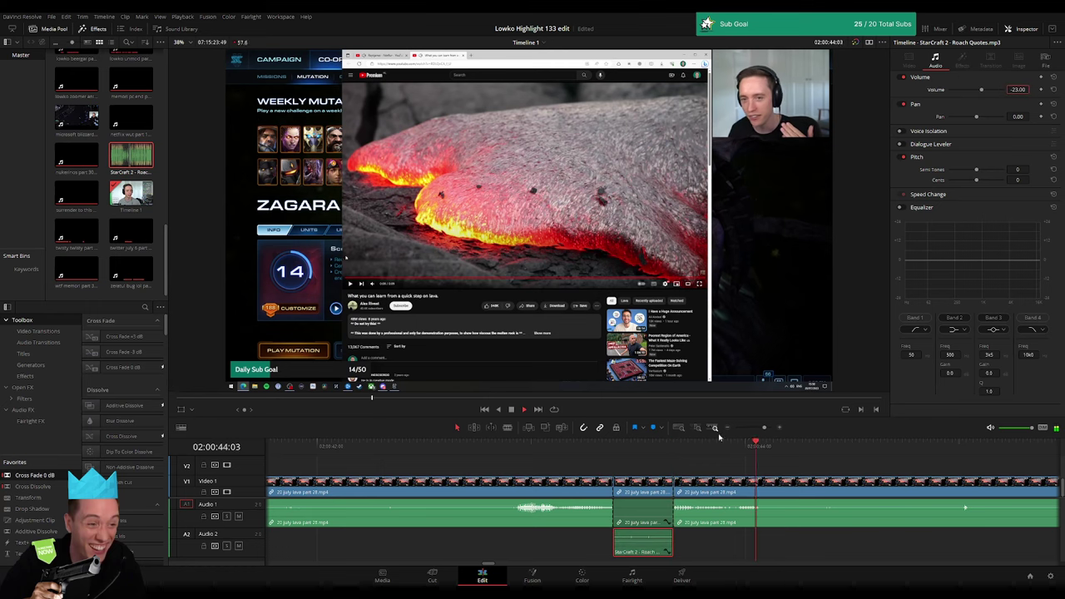
pyautogui.click(722, 453)
pyautogui.scroll(-5, 729, 457)
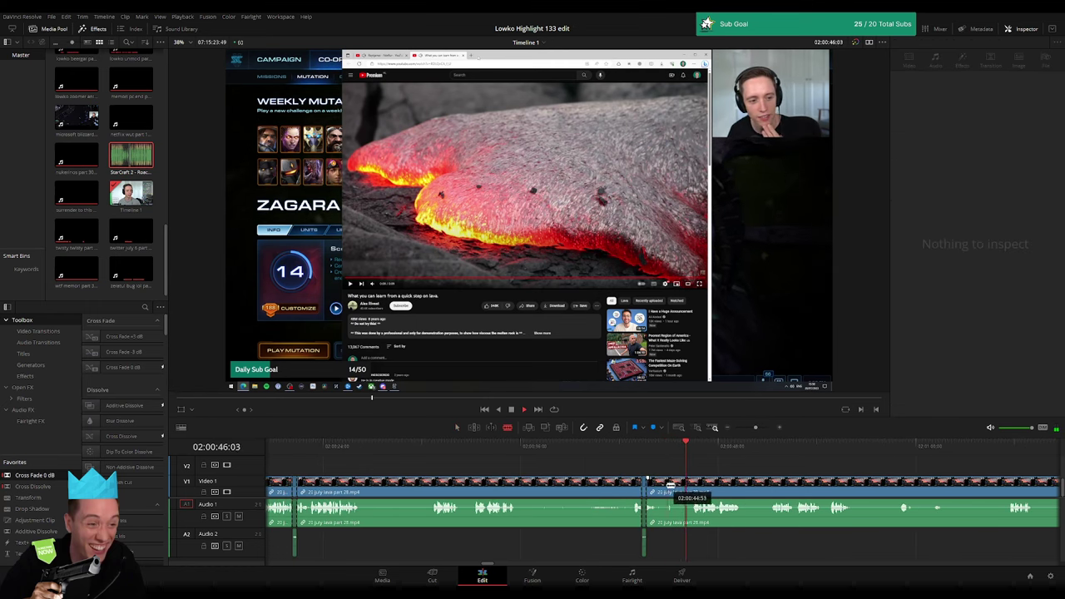
pyautogui.click(666, 484)
pyautogui.click(679, 488)
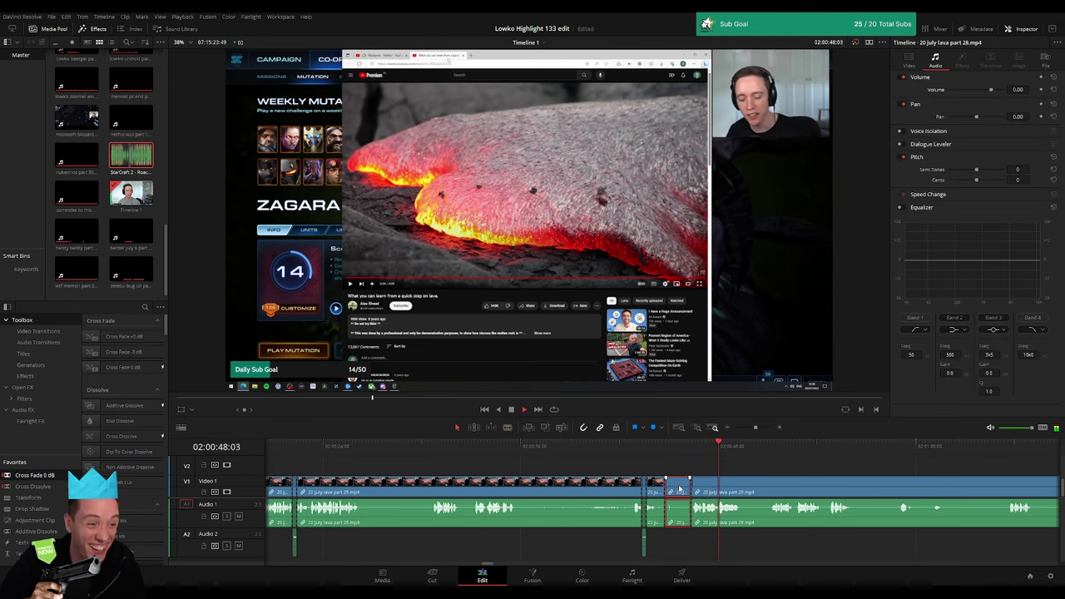
pyautogui.scroll(4, 511, 457)
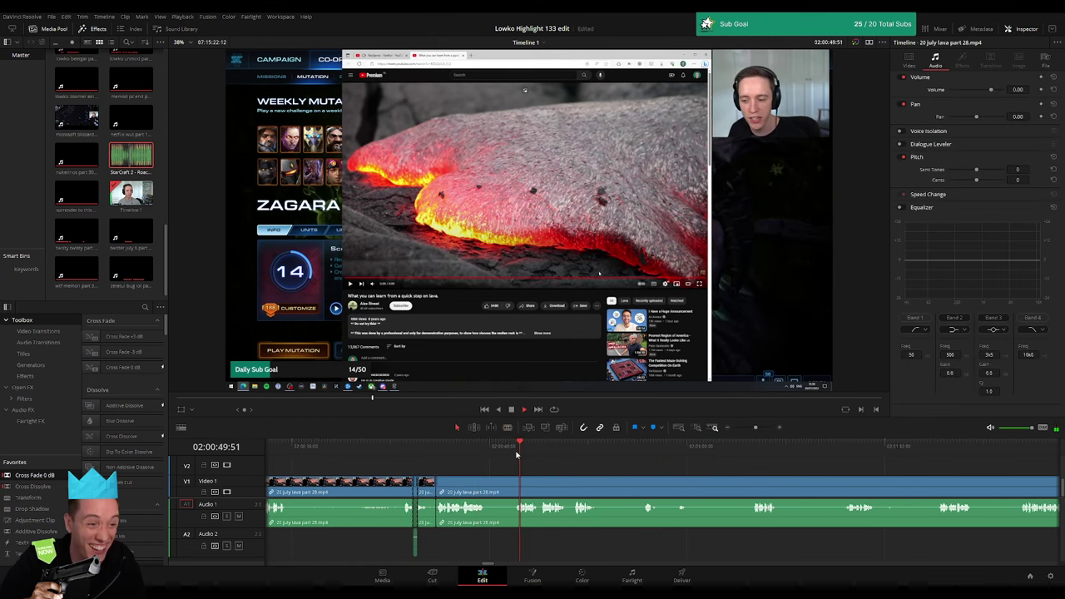
# - Cut out two short unwanted lava sections and close the gaps
pyautogui.click(492, 482)
pyautogui.click(515, 483)
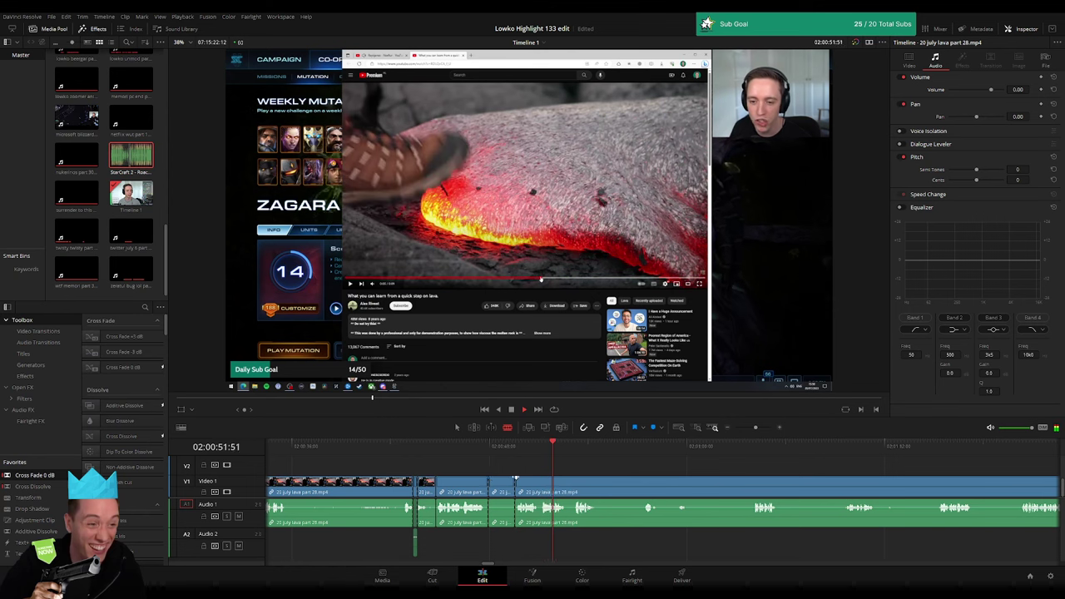
pyautogui.press('Delete')
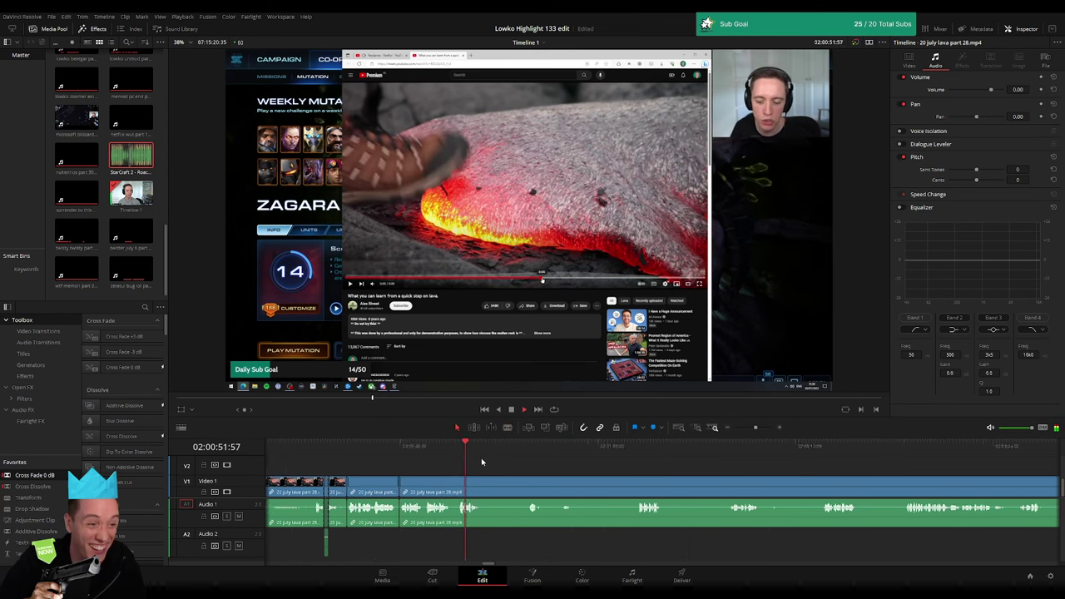
pyautogui.click(440, 450)
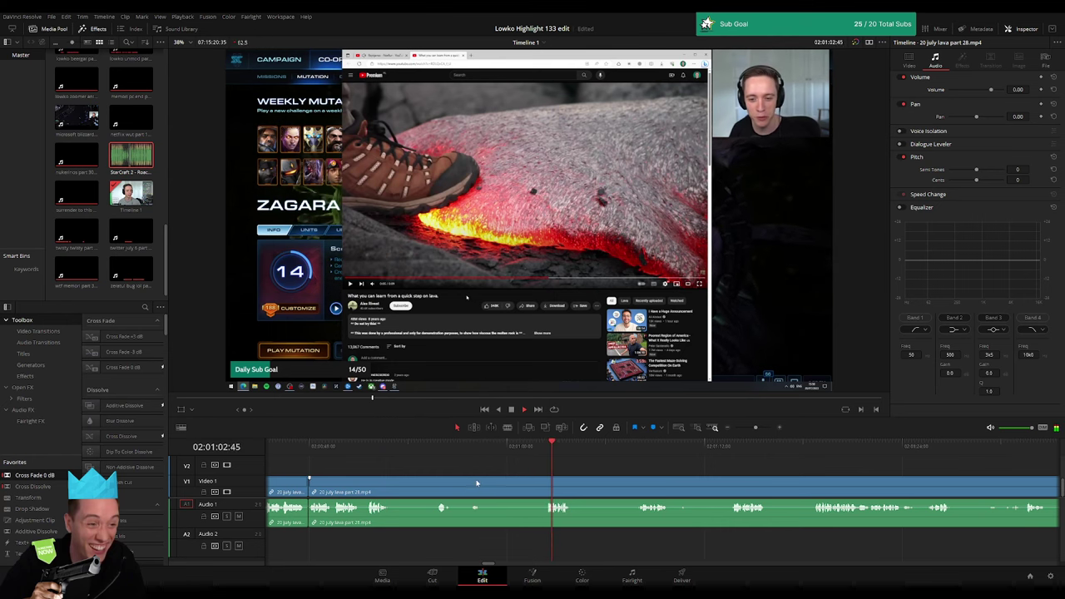
pyautogui.click(465, 482)
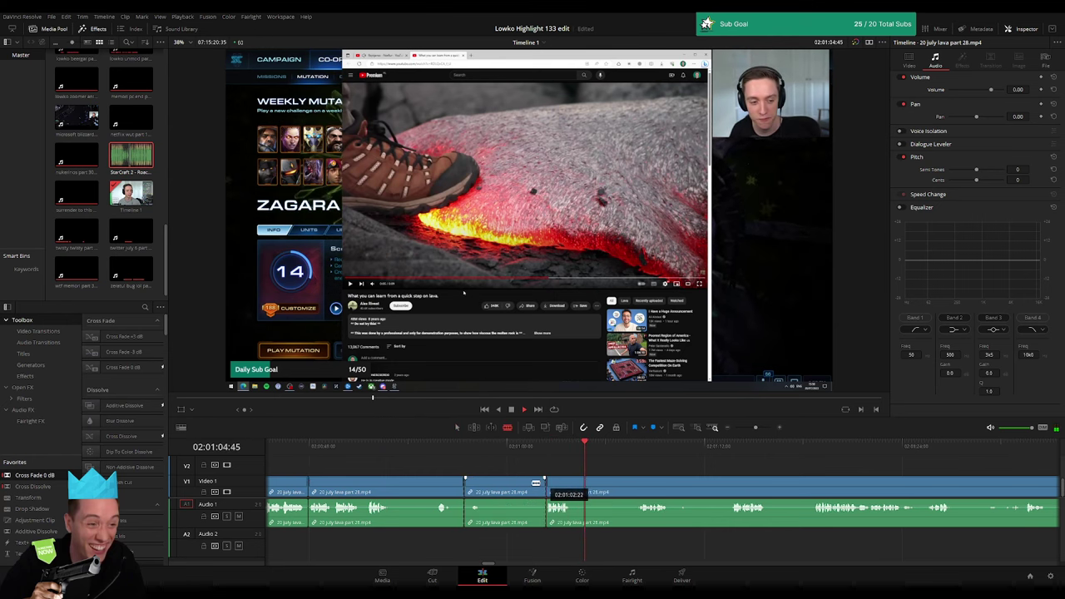
pyautogui.press('BackSpace')
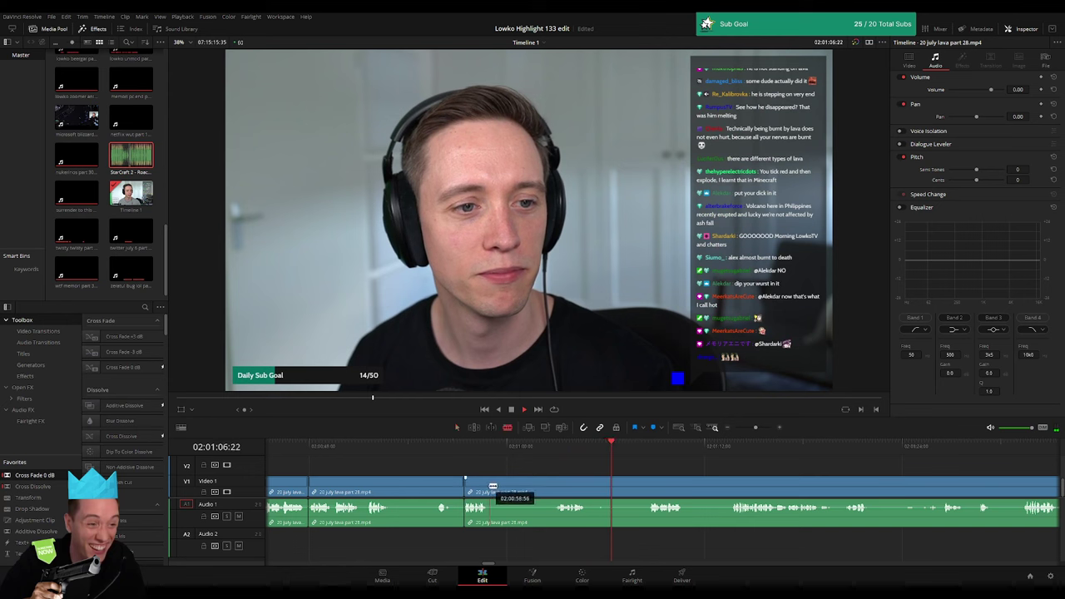
# - Split the lava clip at another point and replay around the new cut
pyautogui.click(491, 486)
pyautogui.click(558, 458)
pyautogui.click(556, 455)
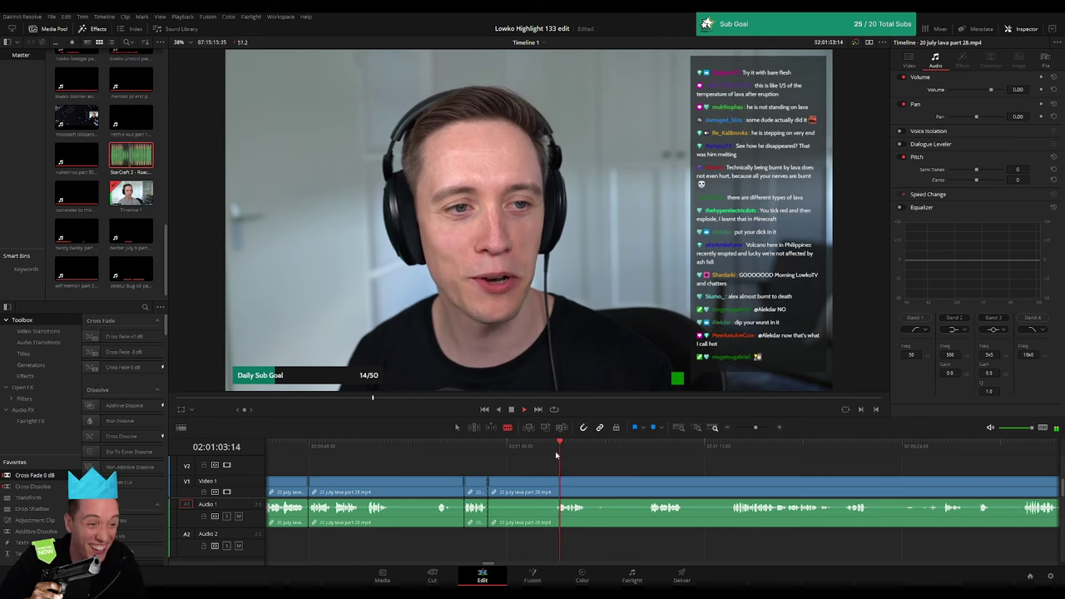
pyautogui.click(641, 454)
# - Split the lava clip at the playhead and ripple-delete the unwanted section
pyautogui.click(573, 459)
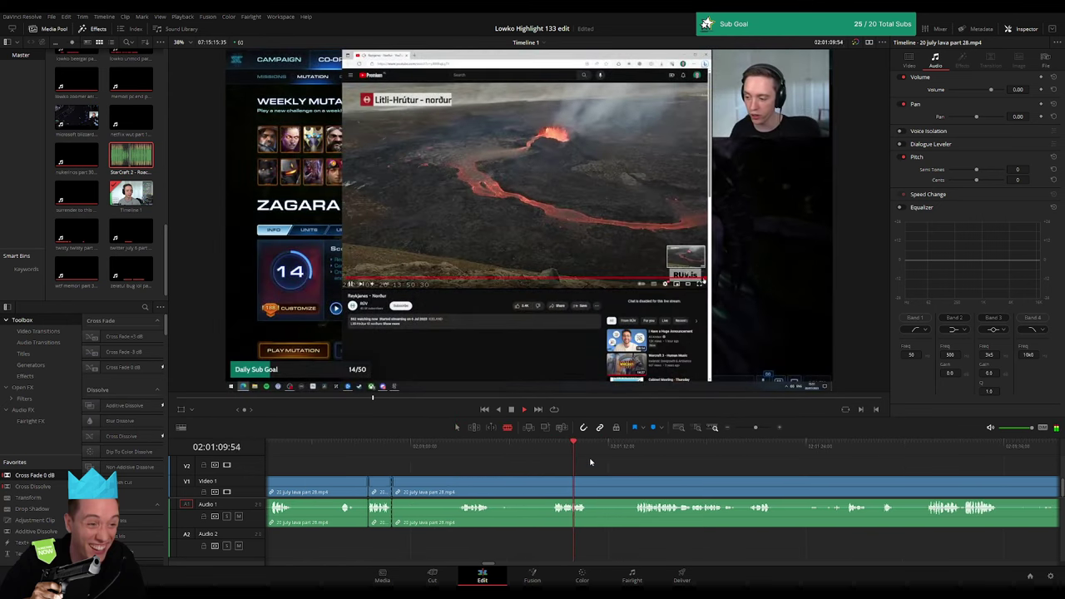
pyautogui.hotkey('ctrl', 'b')
pyautogui.click(515, 488)
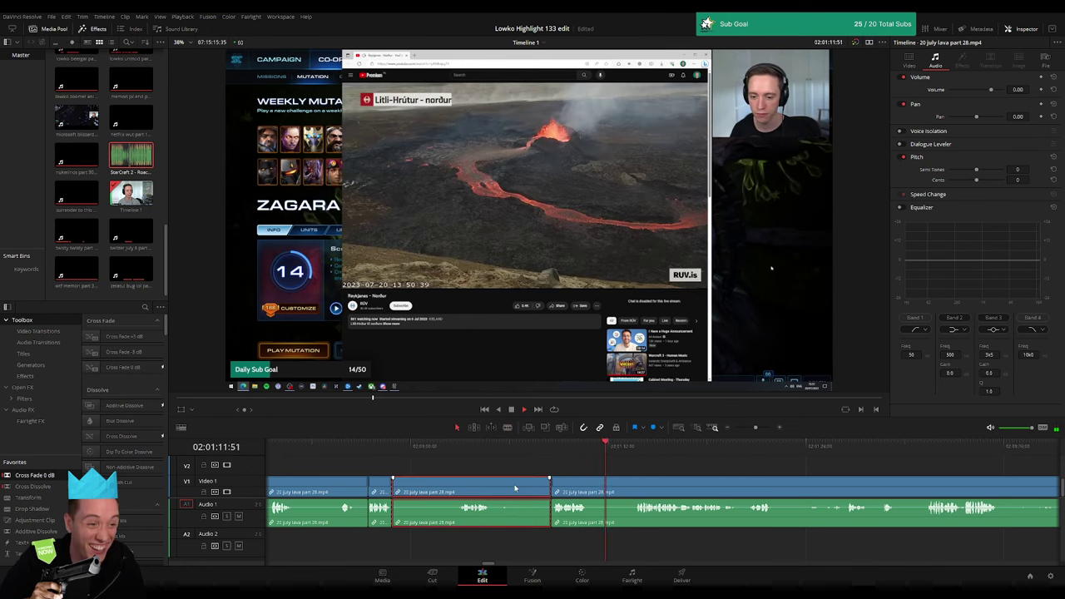
pyautogui.press('Delete')
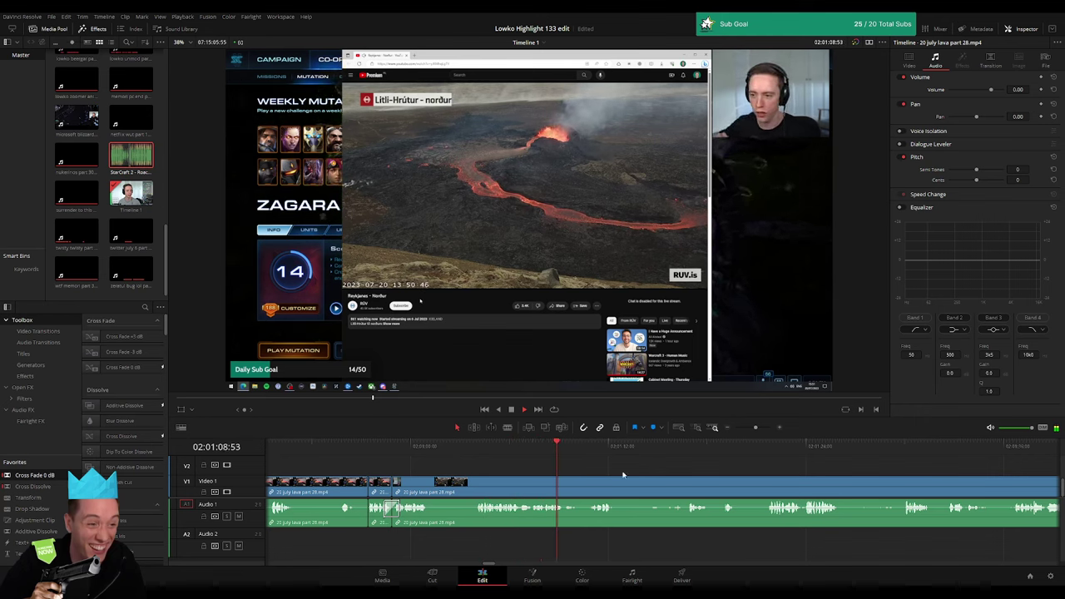
# - Trim the clip edge to tighten the cut and review the playback
pyautogui.hscroll(2, 582, 470)
pyautogui.hscroll(2, 468, 460)
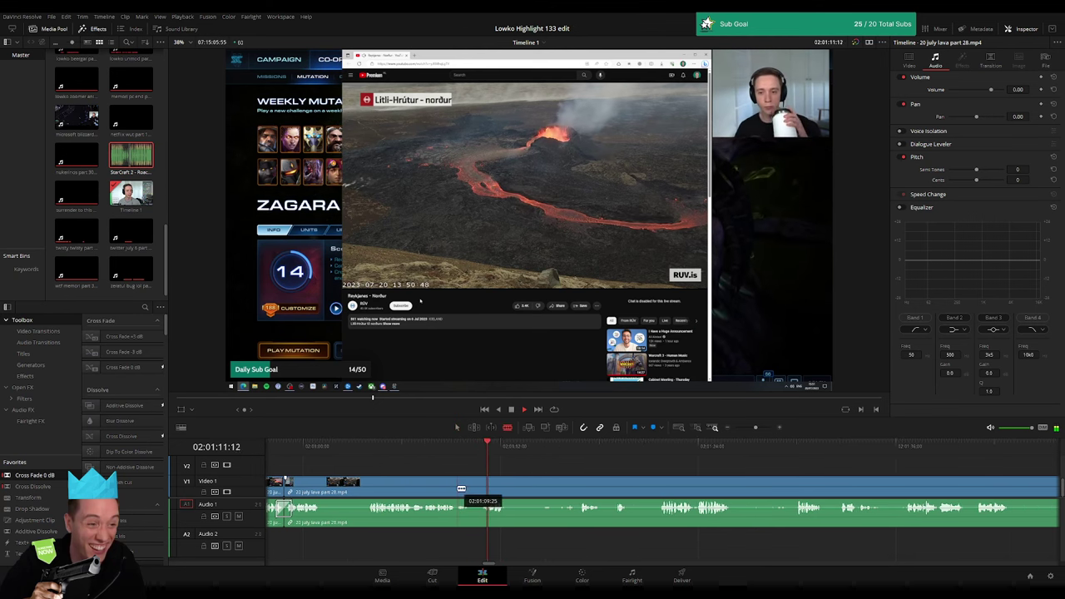
pyautogui.moveTo(488, 485); pyautogui.dragTo(467, 491)
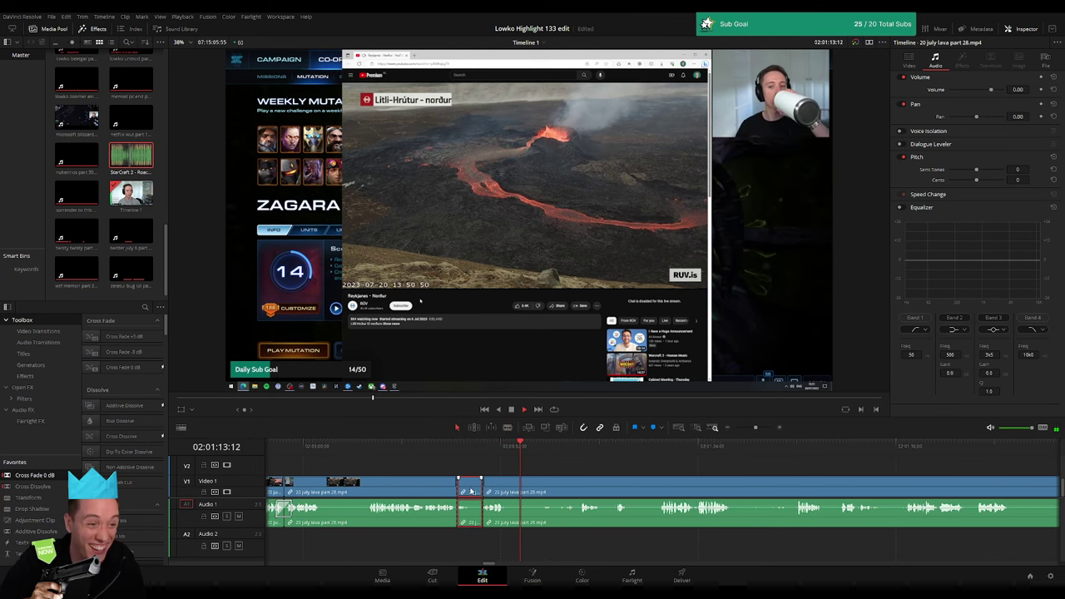
pyautogui.press('space')
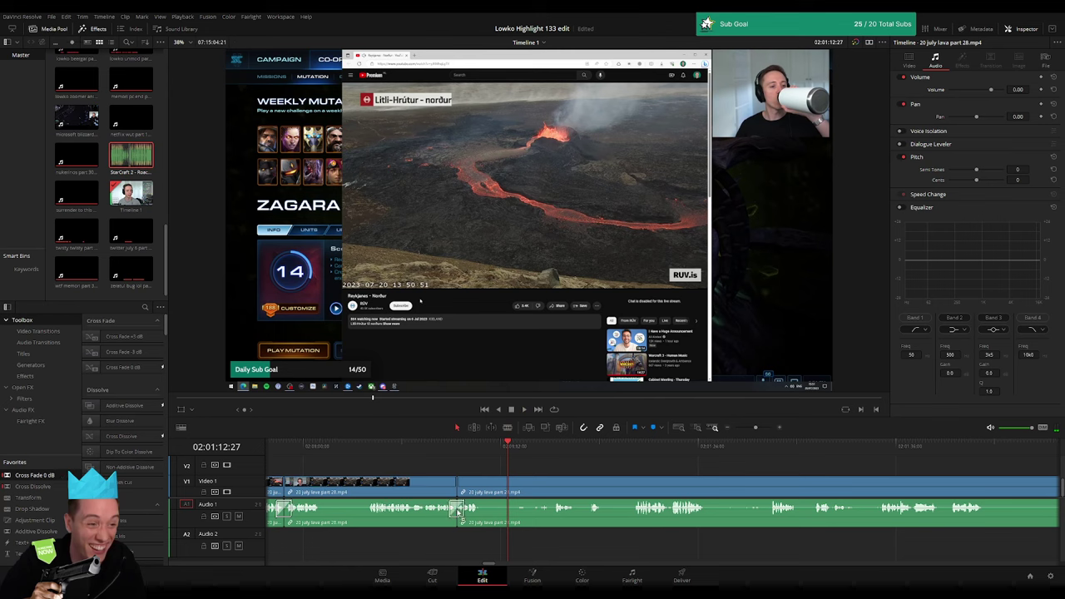
pyautogui.press('space')
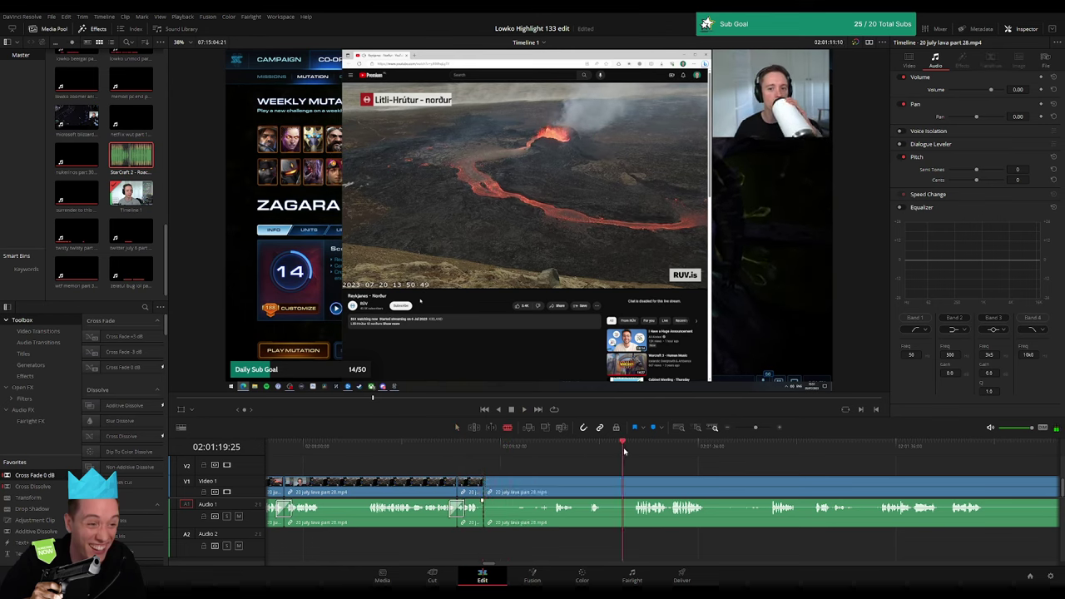
pyautogui.press('space')
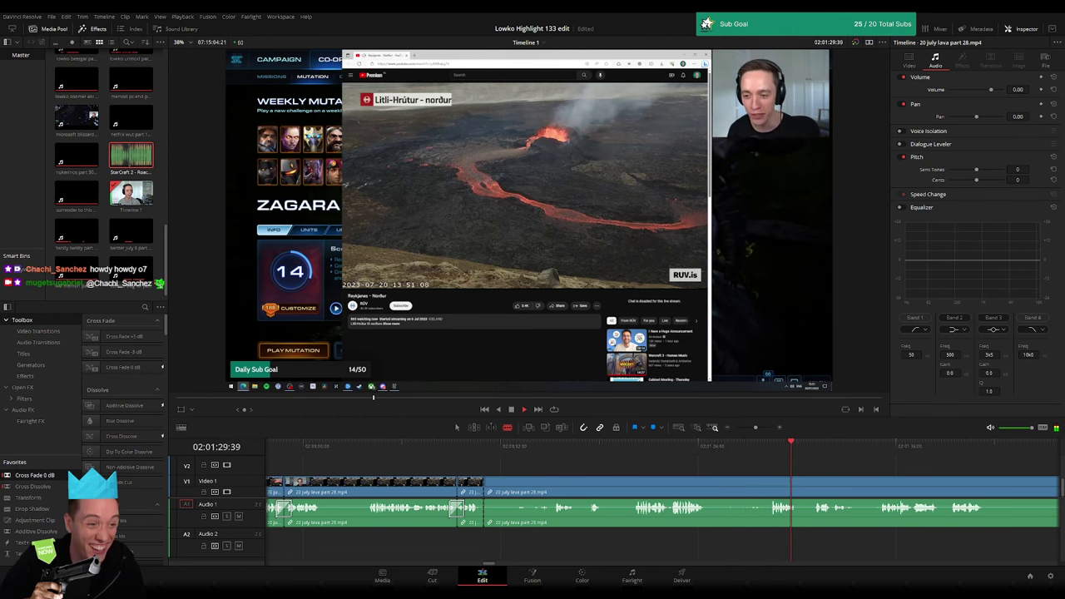
# - Blade off the leftover lava tail and ripple-delete it so the pear clip follows
pyautogui.click(872, 447)
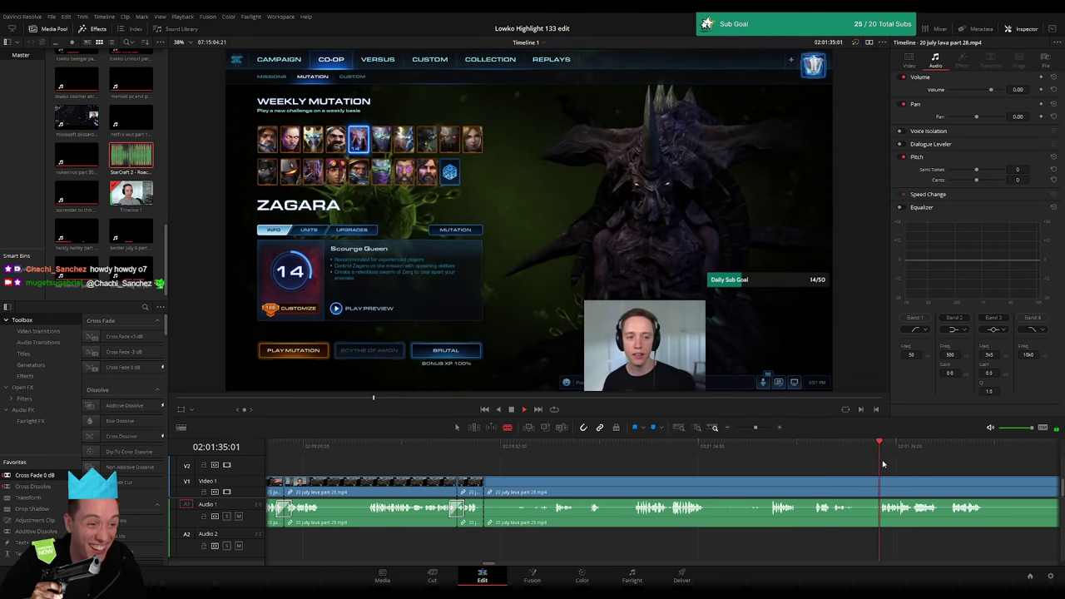
pyautogui.moveTo(755, 427); pyautogui.dragTo(750, 428)
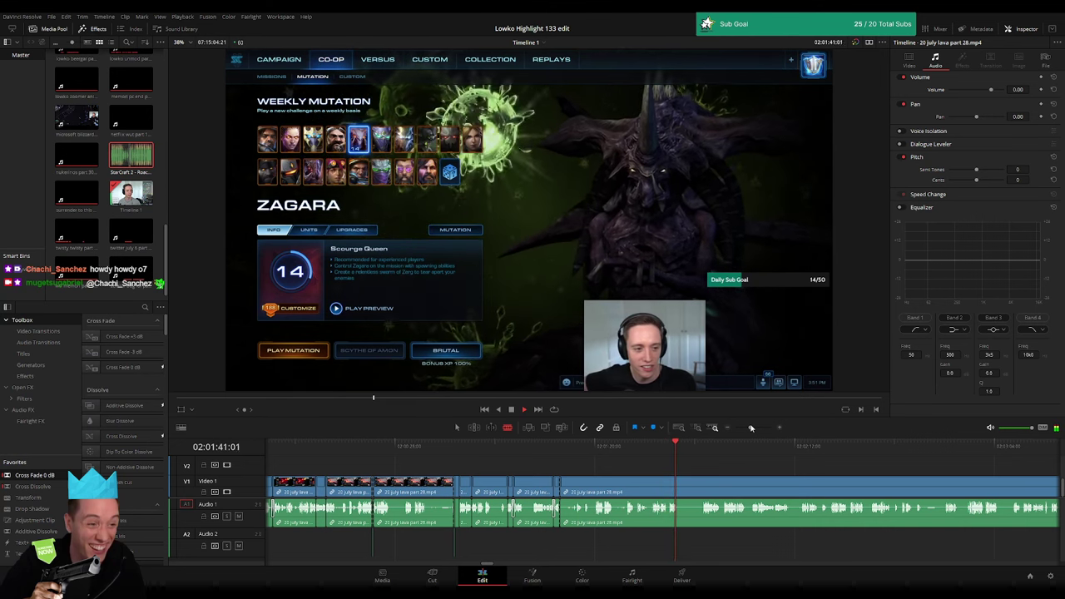
pyautogui.click(738, 486)
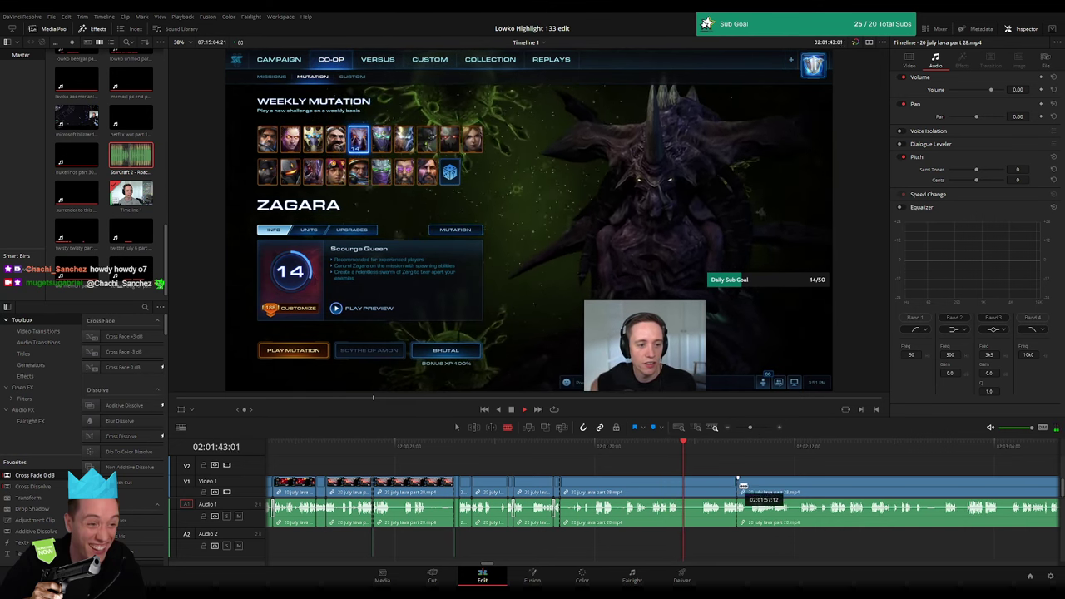
pyautogui.press('a')
pyautogui.click(741, 486)
pyautogui.press('Delete')
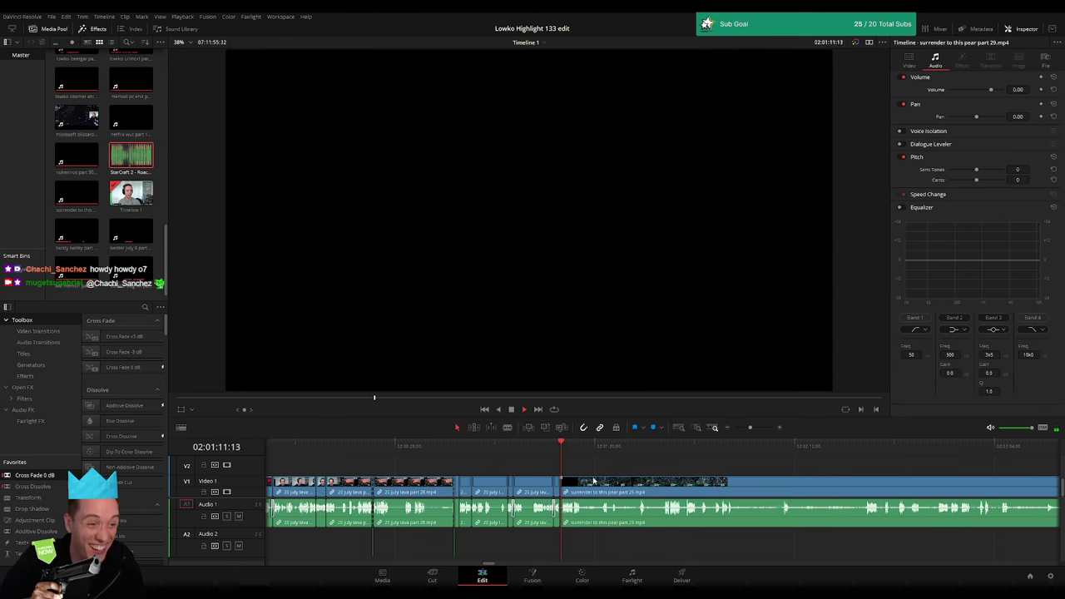
# - Skim into the surrender to this pear StarCraft clip and start playback
pyautogui.click(605, 446)
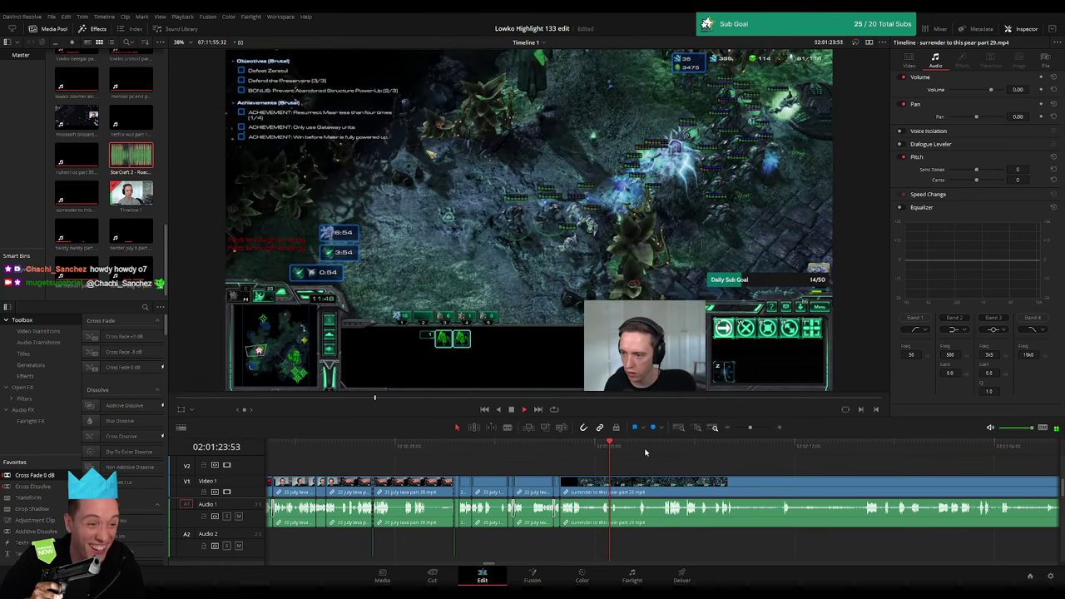
pyautogui.click(666, 447)
pyautogui.hscroll(3, 665, 466)
pyautogui.click(676, 447)
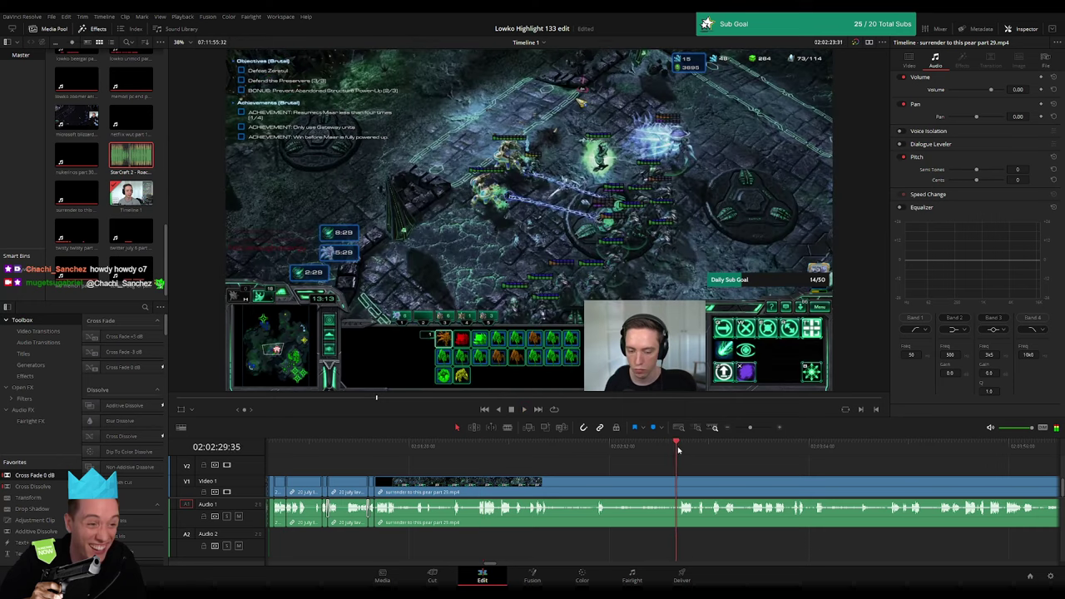
pyautogui.click(743, 447)
pyautogui.hscroll(3, 707, 466)
pyautogui.click(706, 446)
pyautogui.click(752, 447)
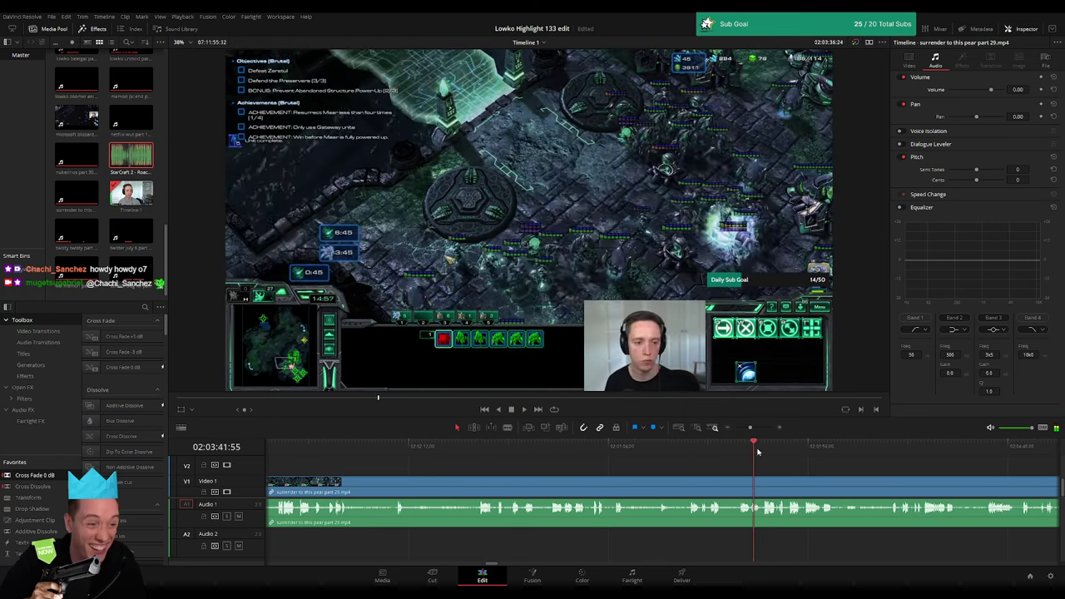
pyautogui.click(783, 452)
pyautogui.press('space')
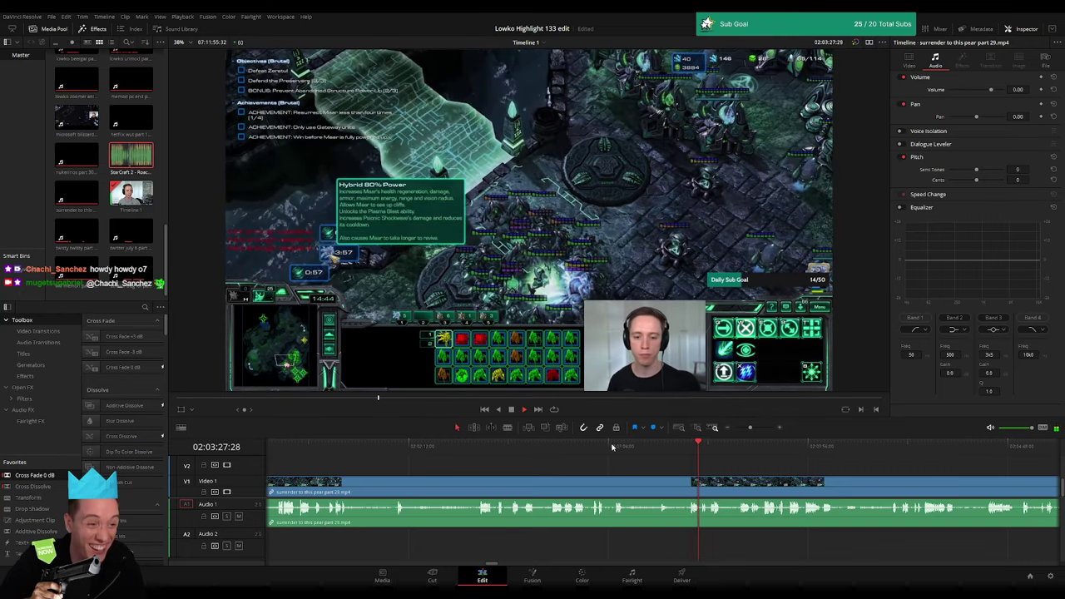
# - Skip ahead through the game clip to find the later scene
pyautogui.click(751, 447)
pyautogui.click(869, 446)
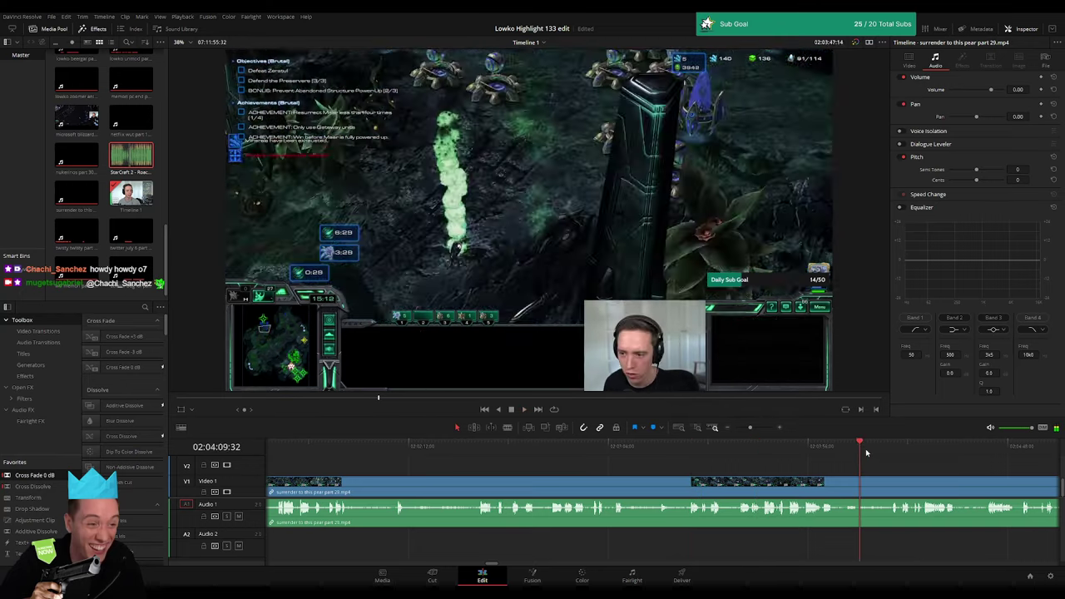
pyautogui.click(815, 447)
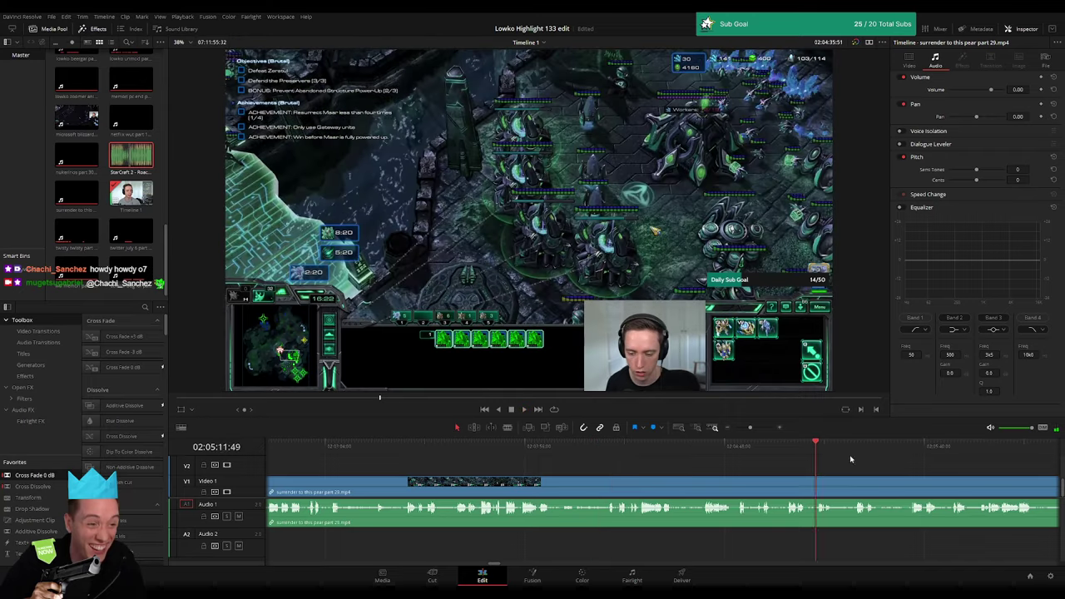
pyautogui.click(954, 447)
pyautogui.click(882, 447)
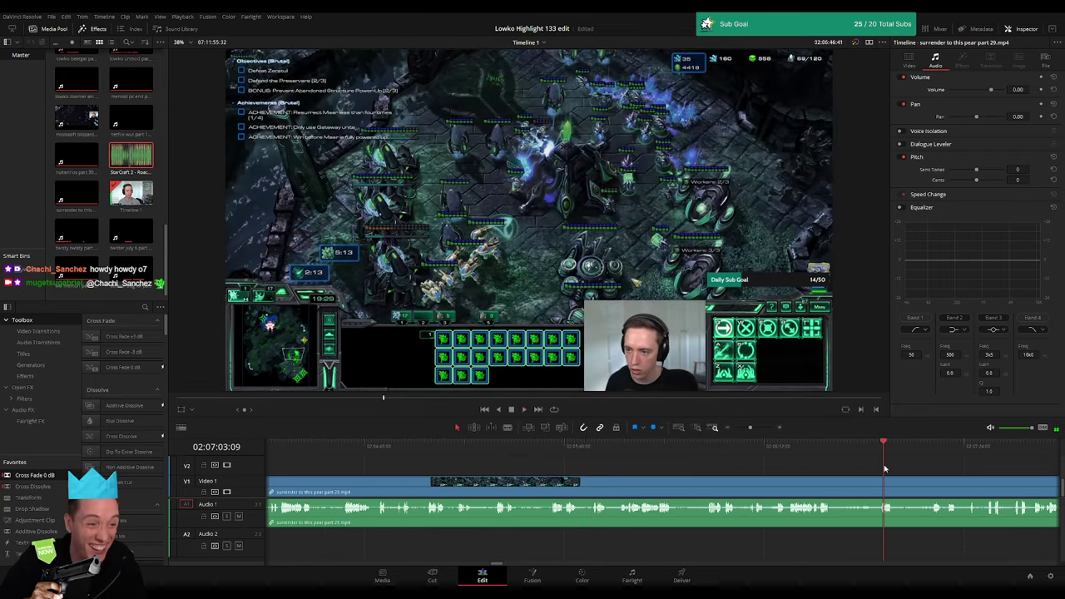
pyautogui.click(757, 447)
pyautogui.click(848, 447)
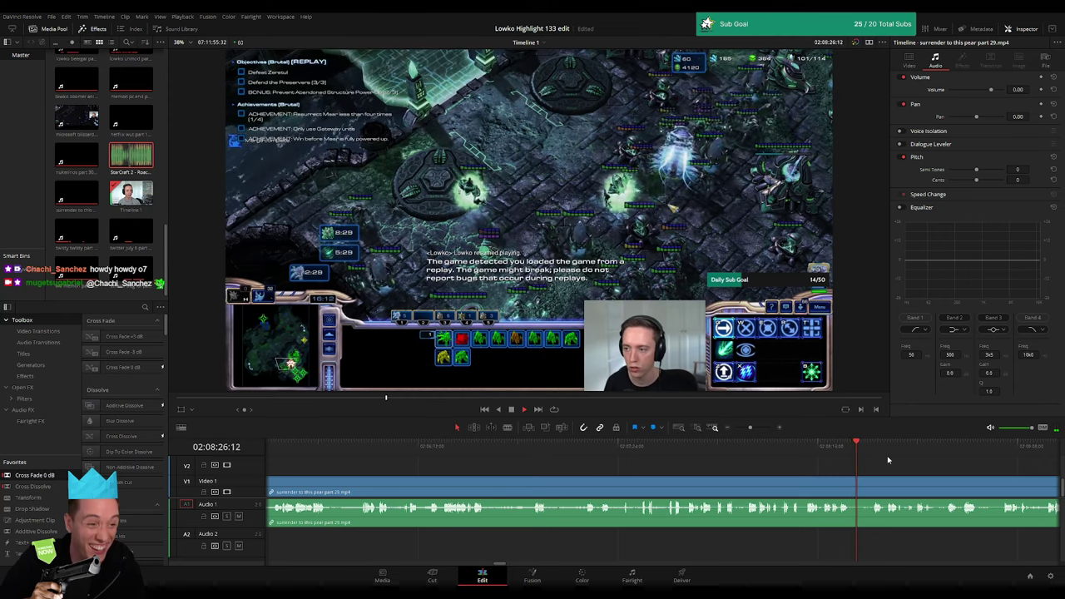
pyautogui.click(972, 453)
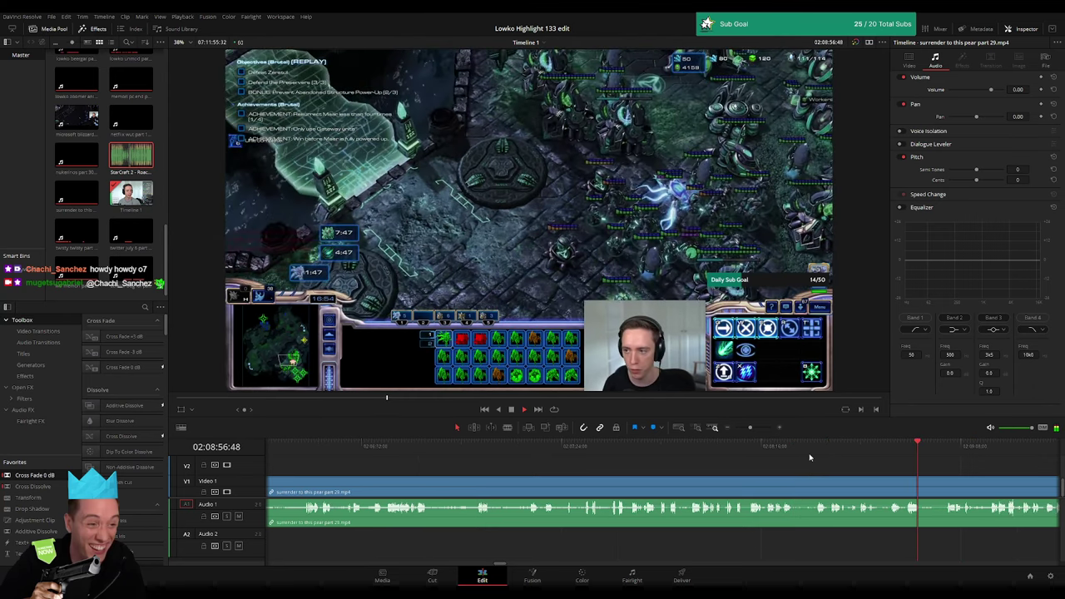
pyautogui.click(751, 447)
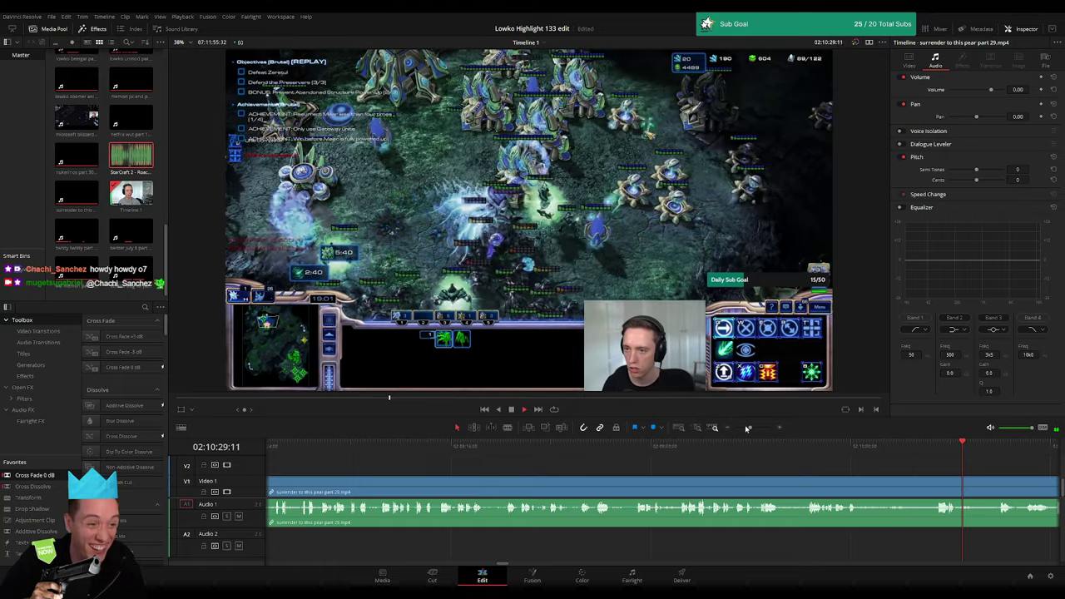
pyautogui.click(686, 454)
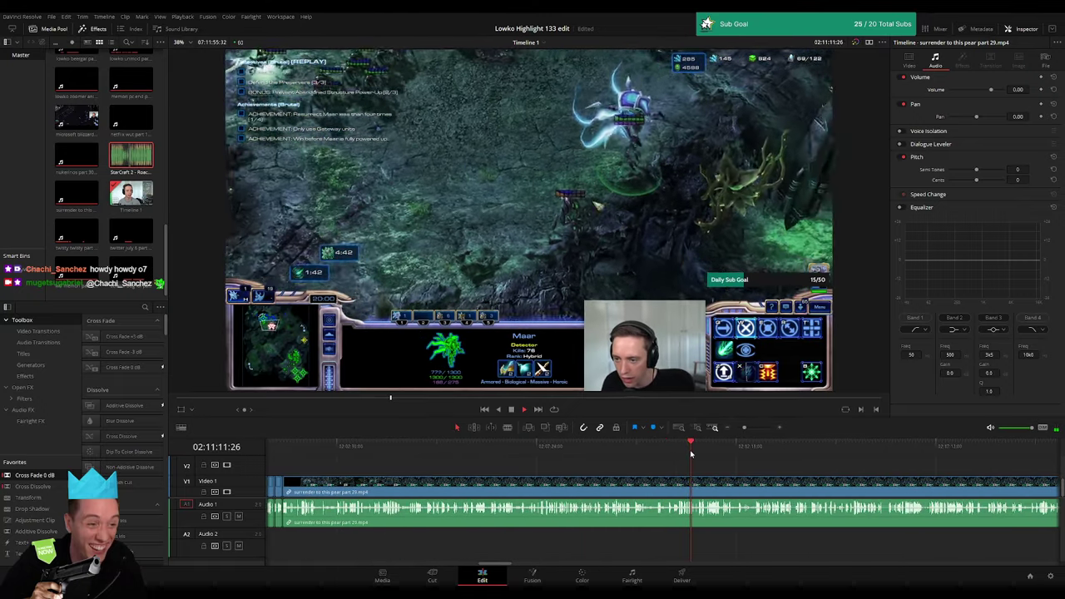
pyautogui.click(720, 453)
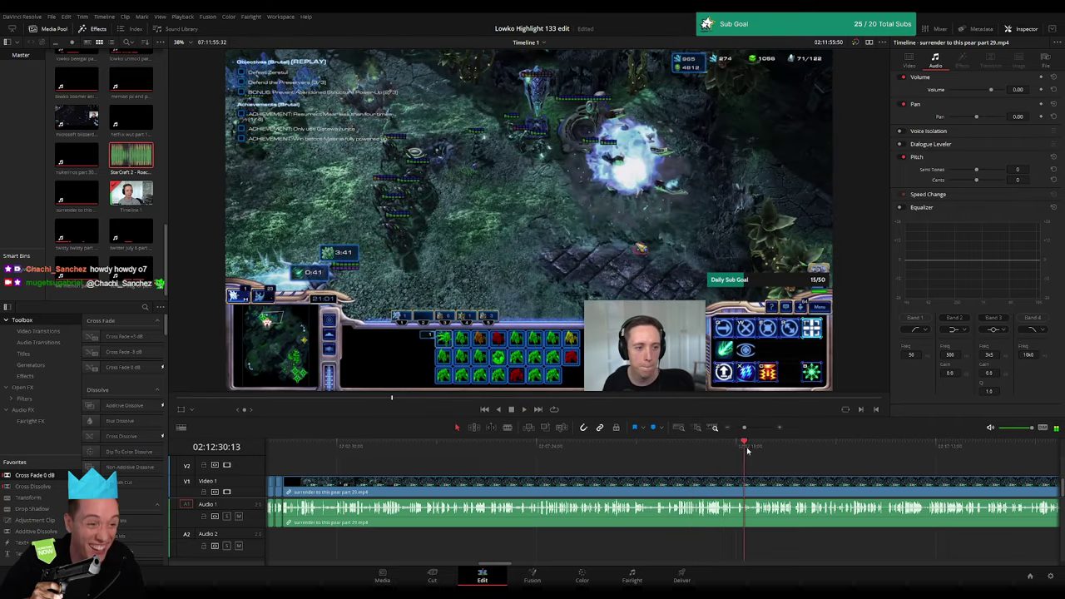
pyautogui.moveTo(747, 450); pyautogui.dragTo(765, 450)
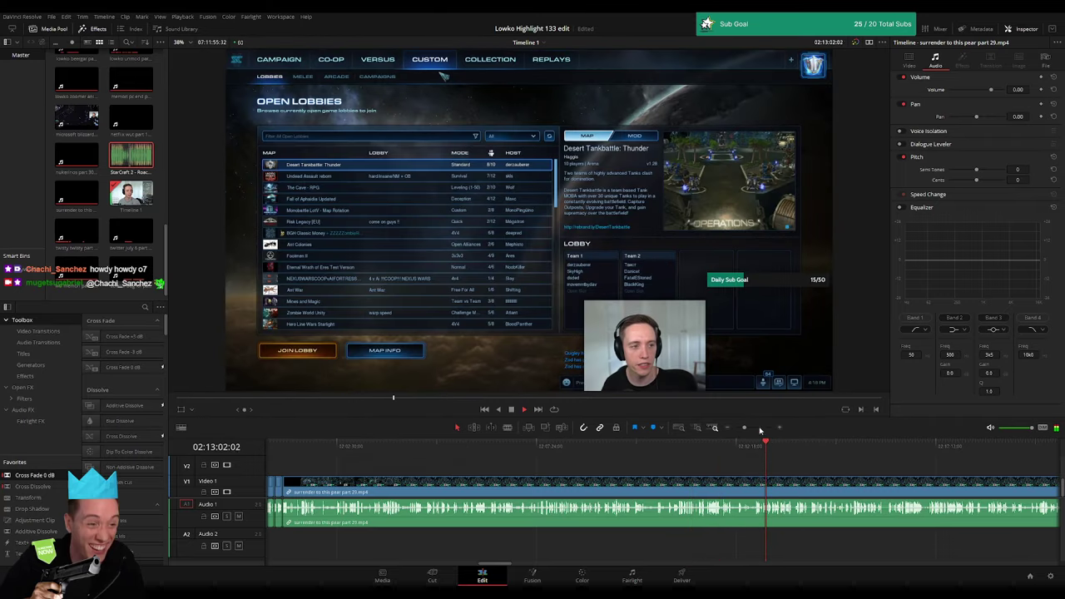
# - Zoom in and place the playhead just before Zeratul's pear line
pyautogui.click(760, 427)
pyautogui.click(593, 449)
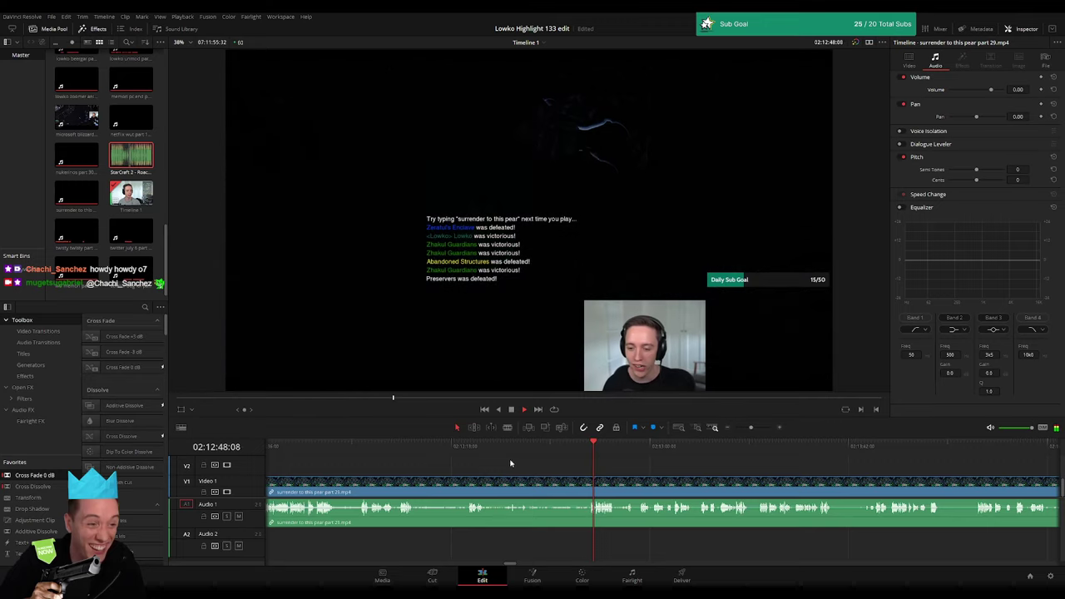
pyautogui.click(475, 461)
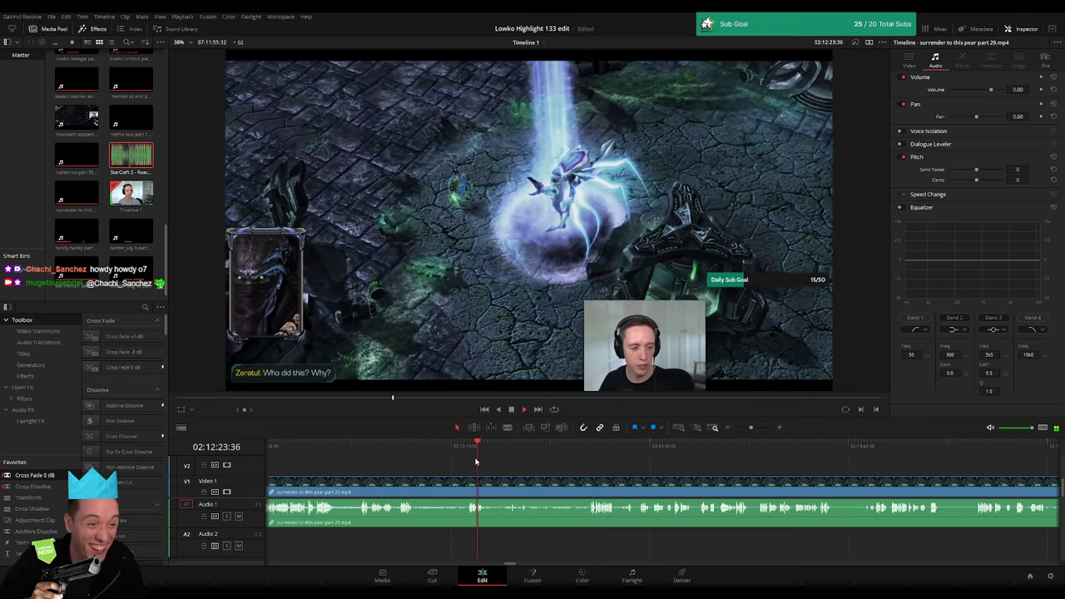
pyautogui.moveTo(476, 461); pyautogui.dragTo(507, 454)
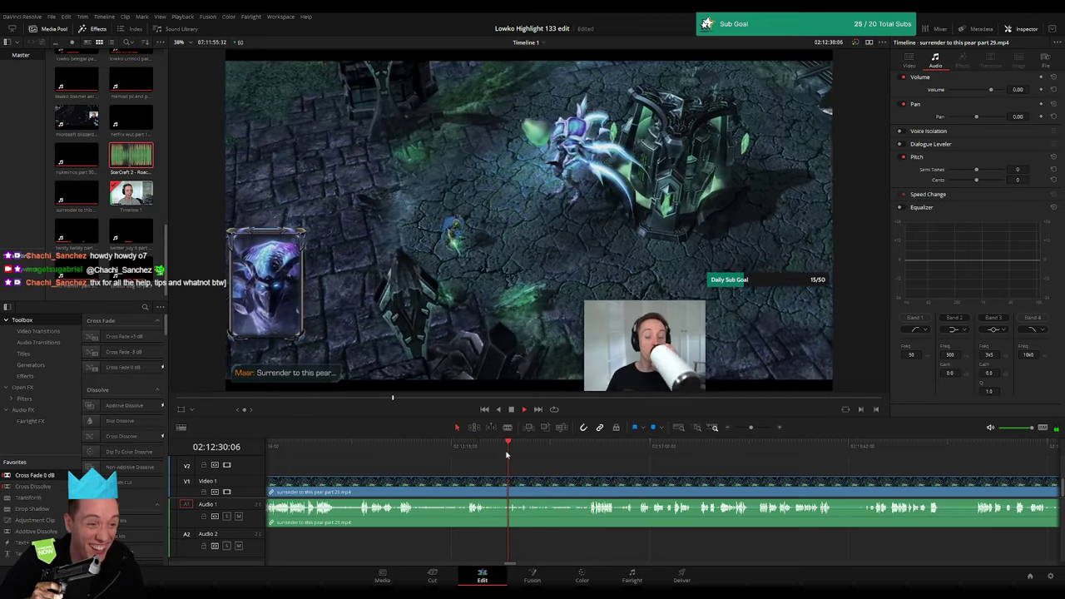
pyautogui.click(759, 427)
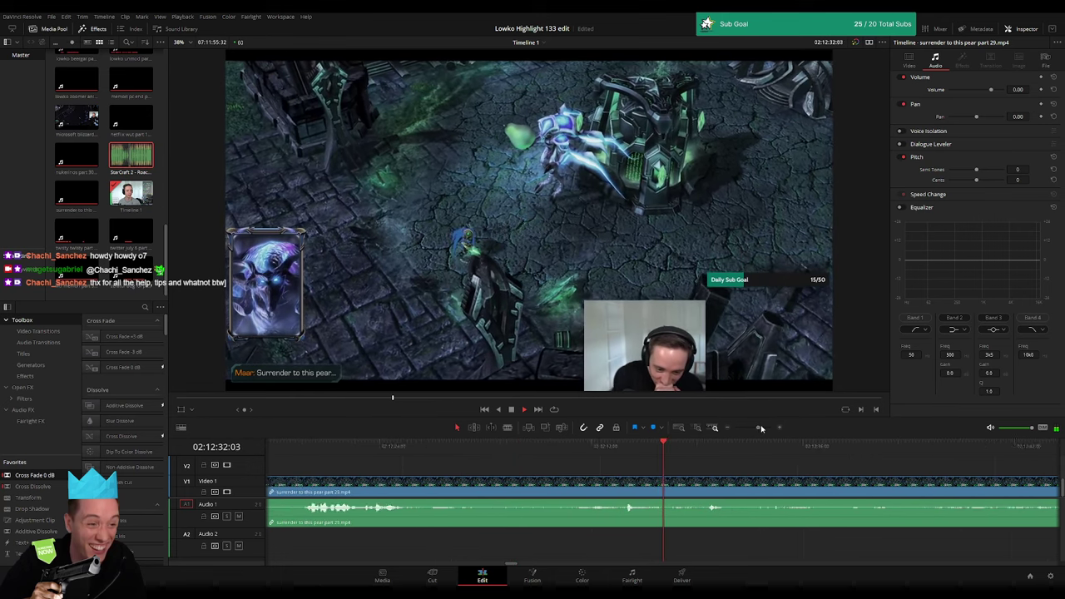
pyautogui.click(563, 447)
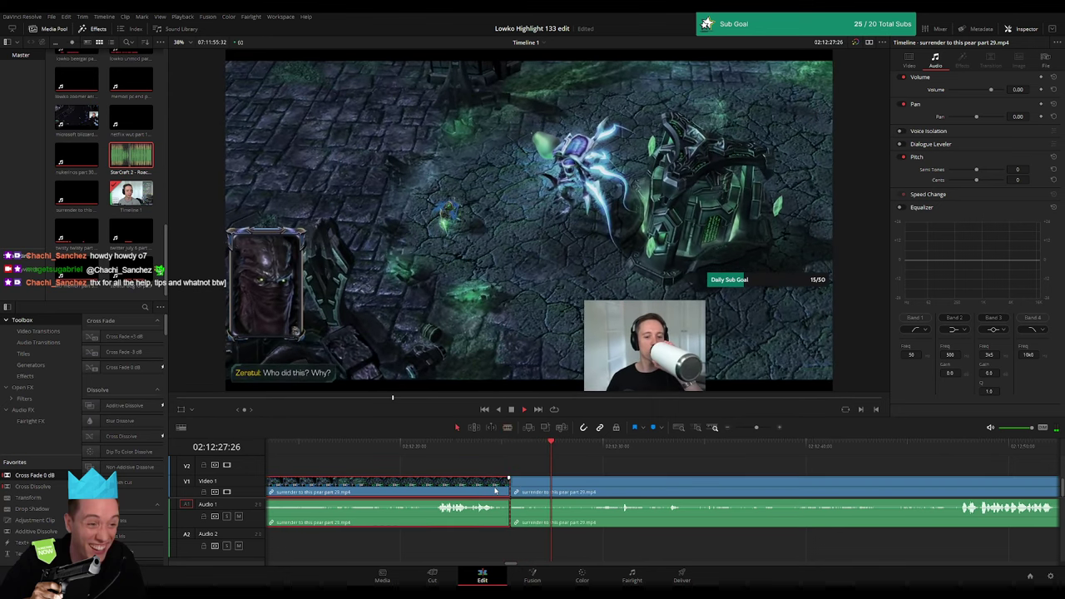
# - Remove the split-off opening of the pear clip and review playback from the lava join
pyautogui.hotkey('ctrl', 'z')
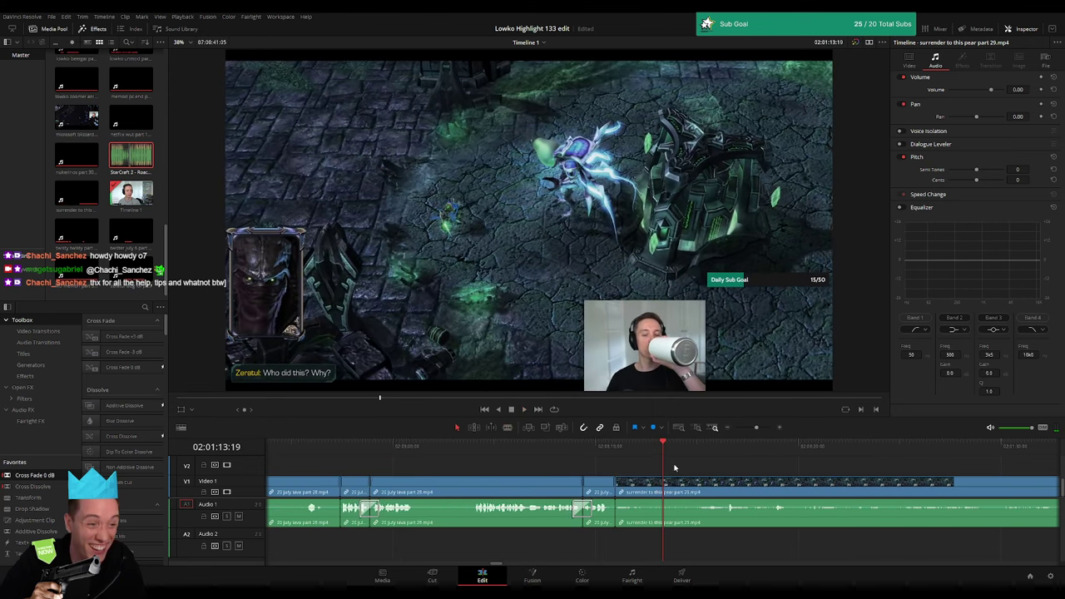
pyautogui.click(616, 447)
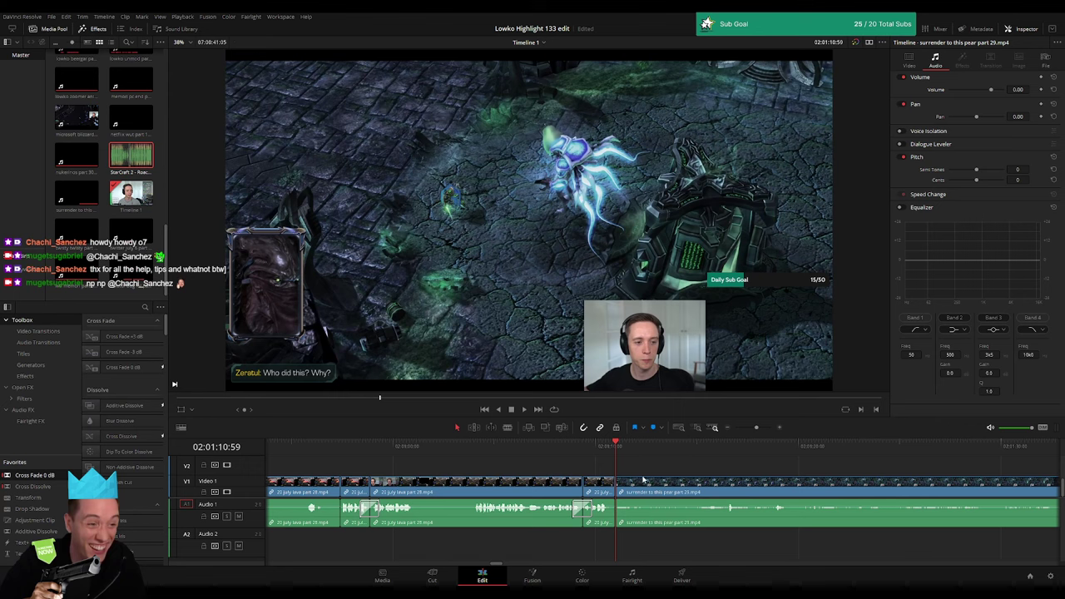
pyautogui.hscroll(3, 475, 463)
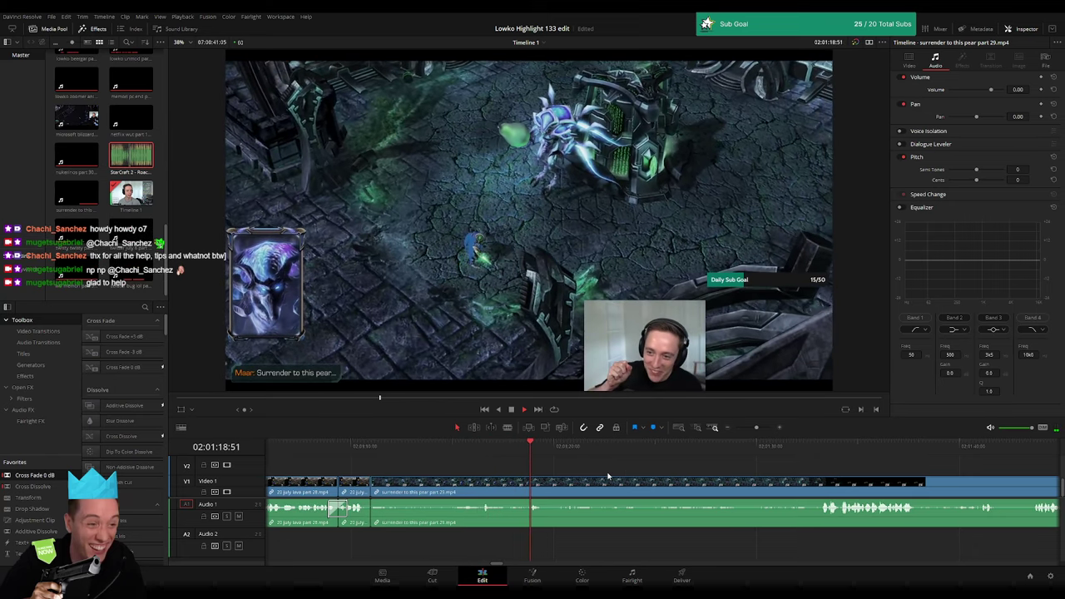
pyautogui.hscroll(3, 607, 477)
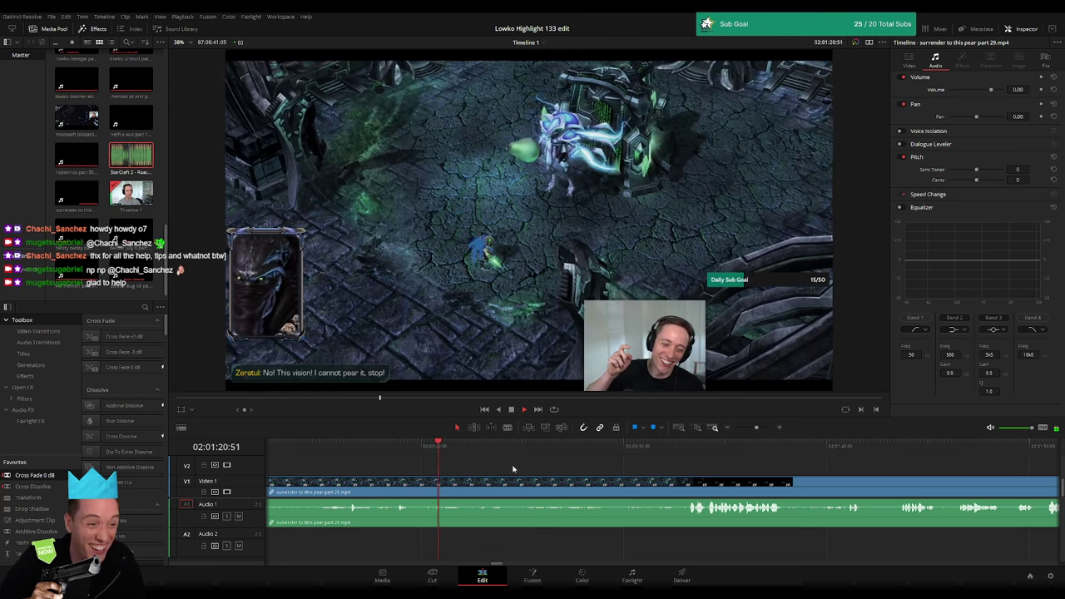
pyautogui.hscroll(2, 559, 468)
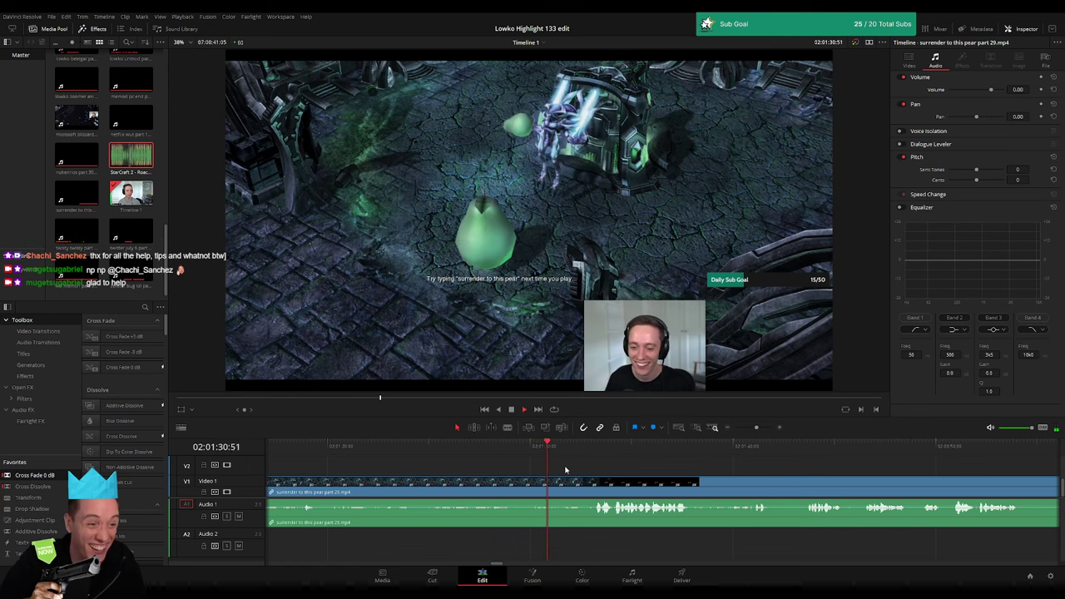
pyautogui.hscroll(4, 427, 466)
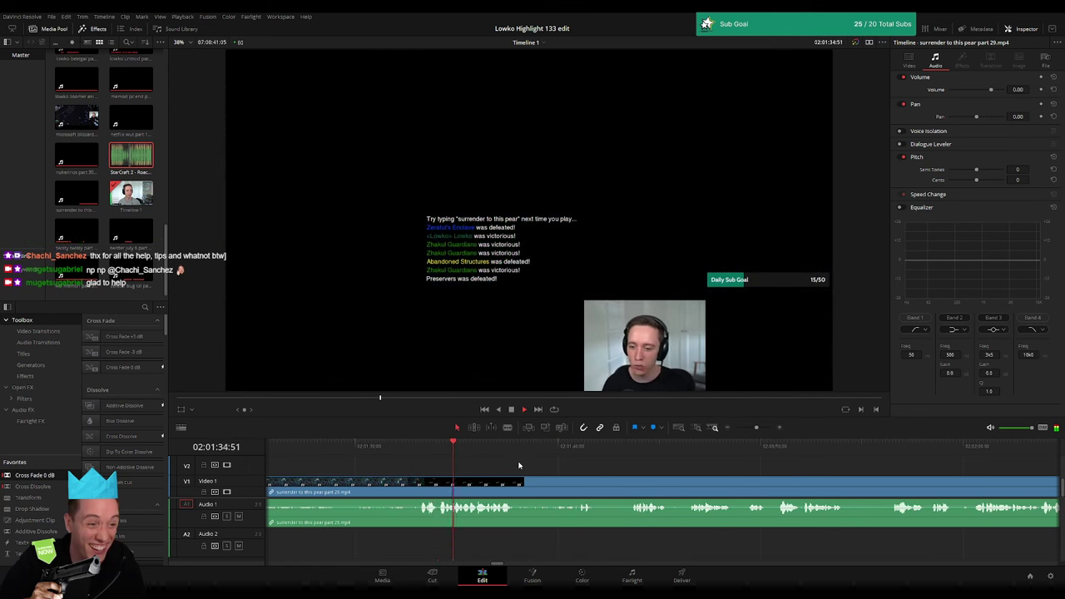
# - Cut the surrender to this pear clip where the match results end
pyautogui.hscroll(3, 555, 465)
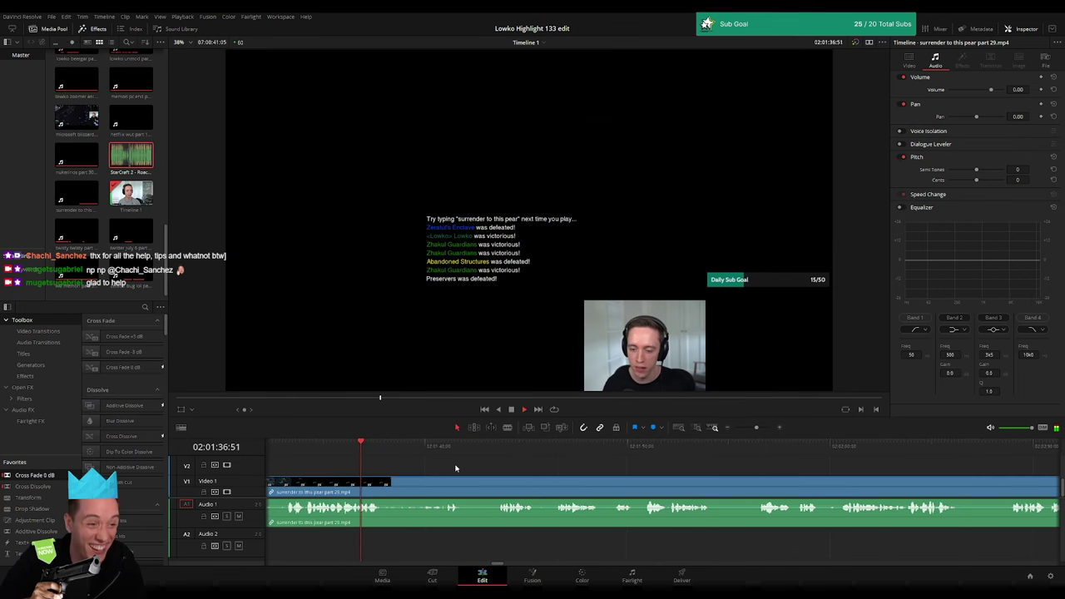
pyautogui.click(438, 449)
pyautogui.press('space')
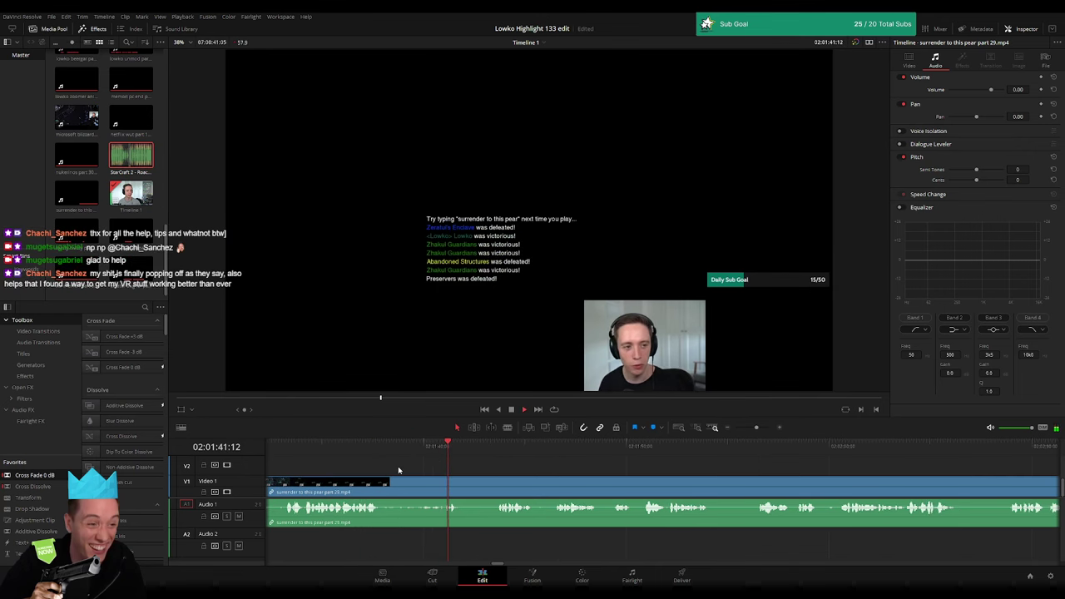
pyautogui.click(486, 449)
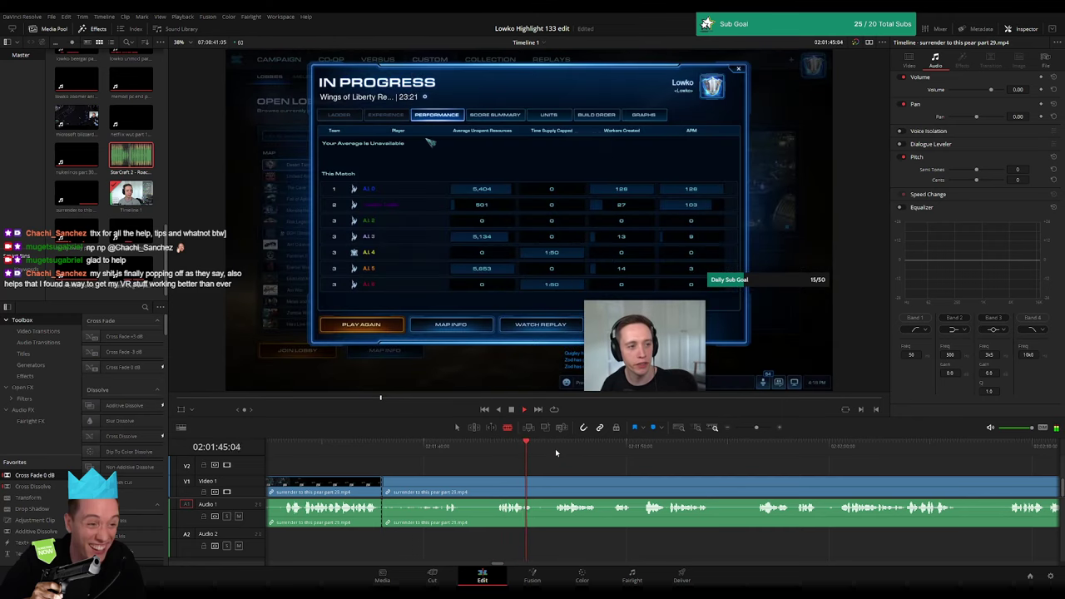
# - Cut at the mission start and ripple-delete the lobby, Wikipedia and loading footage between
pyautogui.click(555, 449)
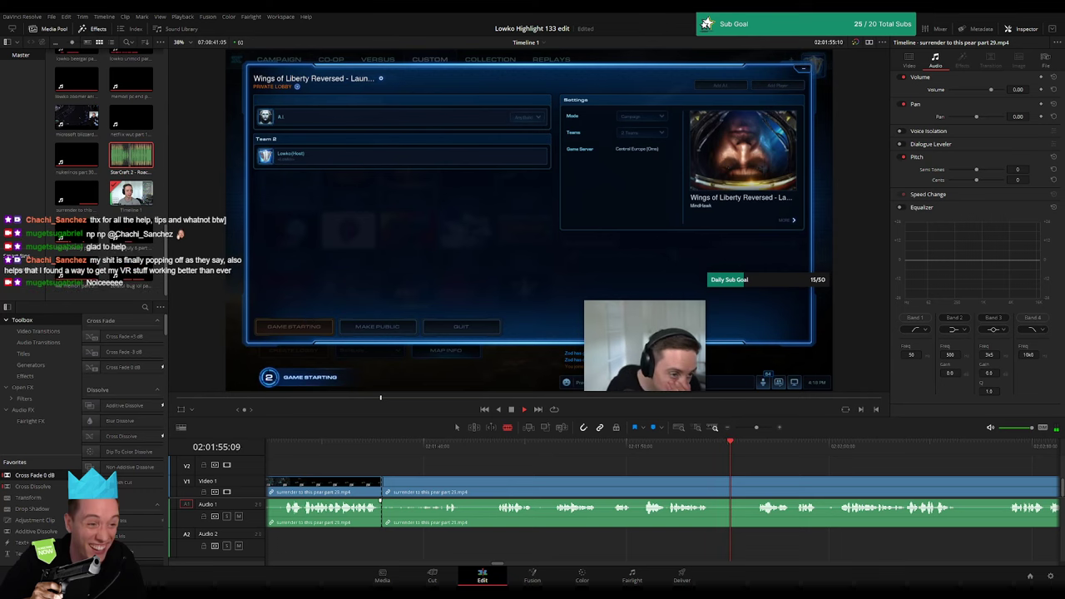
pyautogui.click(941, 448)
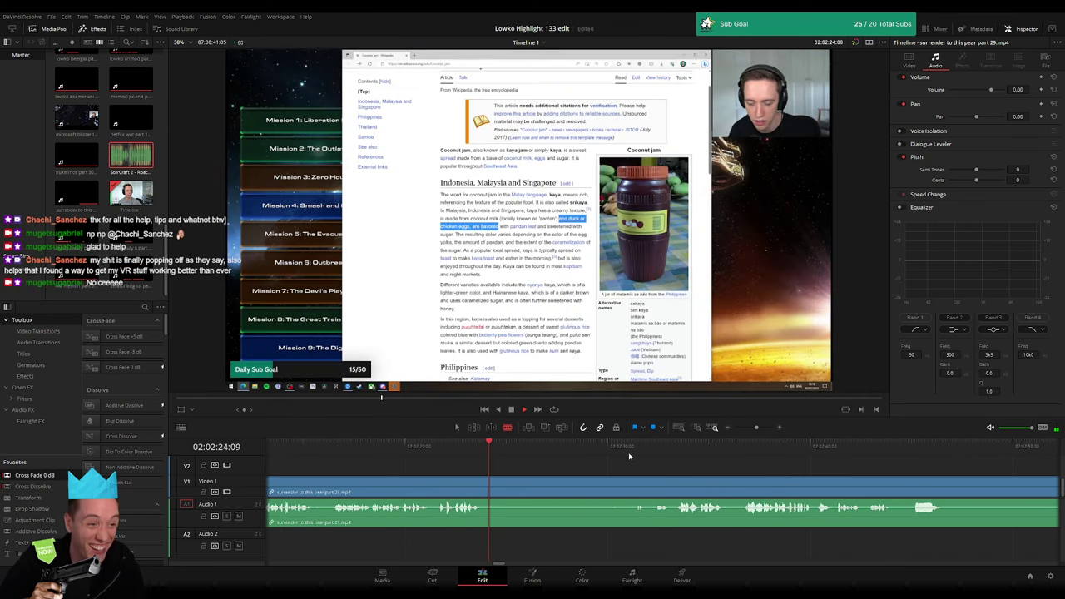
pyautogui.click(938, 447)
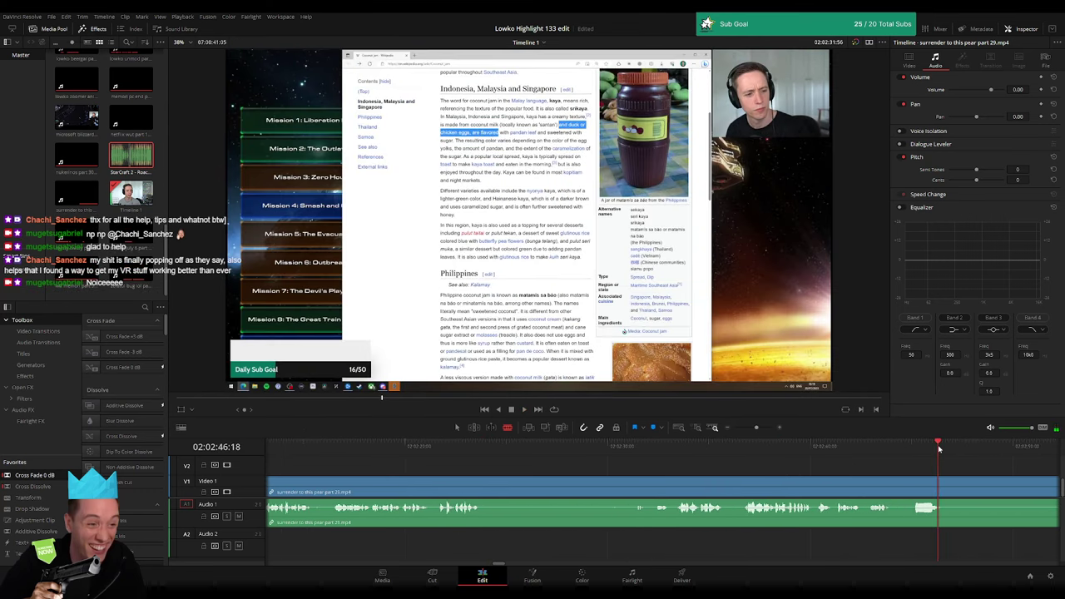
pyautogui.click(725, 445)
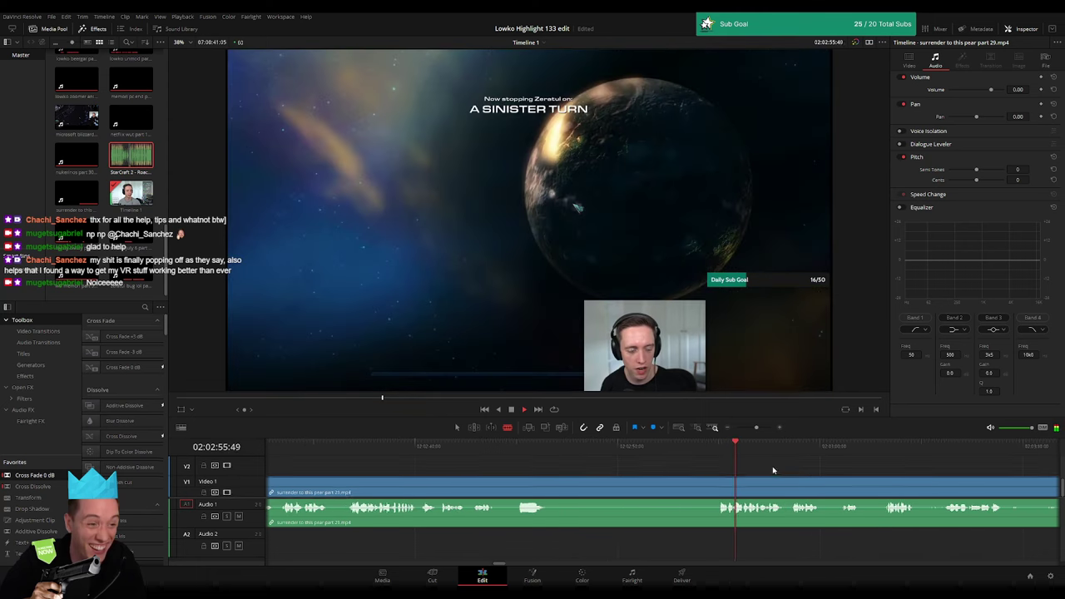
pyautogui.click(730, 443)
pyautogui.click(737, 447)
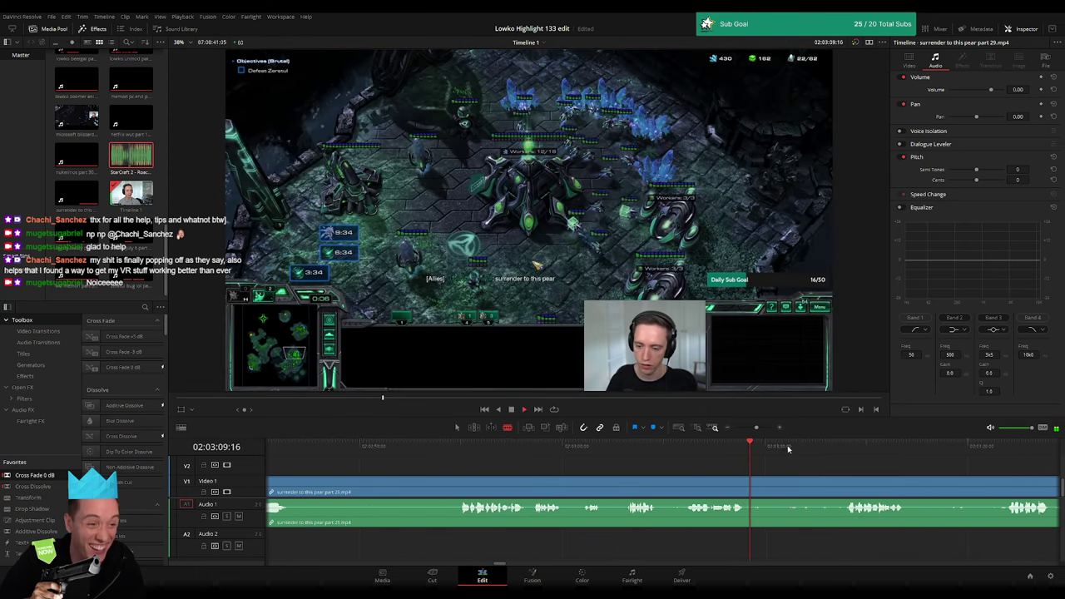
pyautogui.click(626, 447)
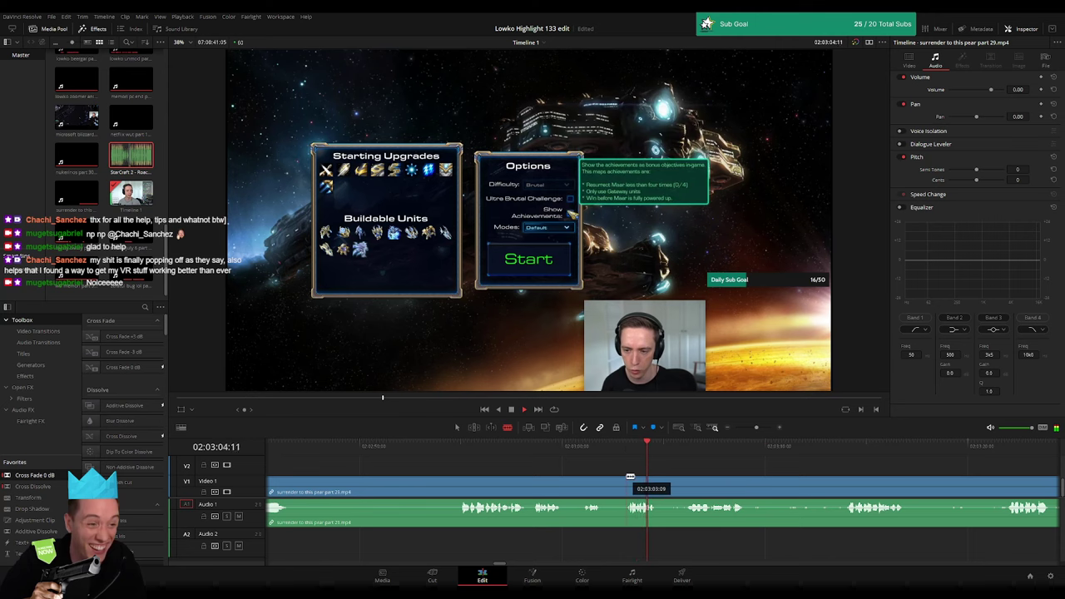
pyautogui.click(622, 487)
pyautogui.press('a')
pyautogui.press('Delete')
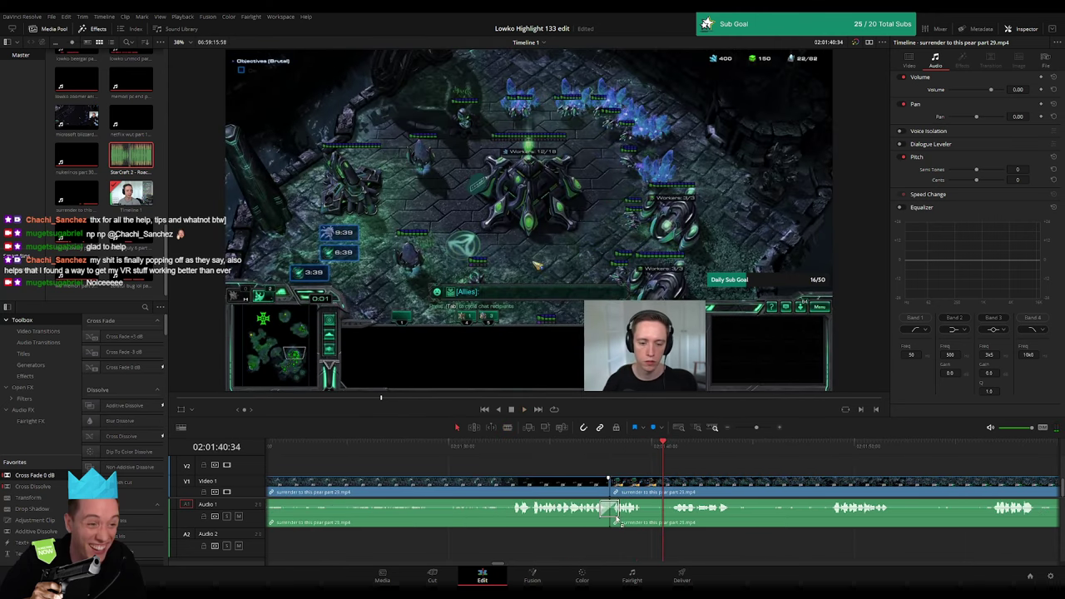
pyautogui.press('space')
pyautogui.hscroll(3, 541, 490)
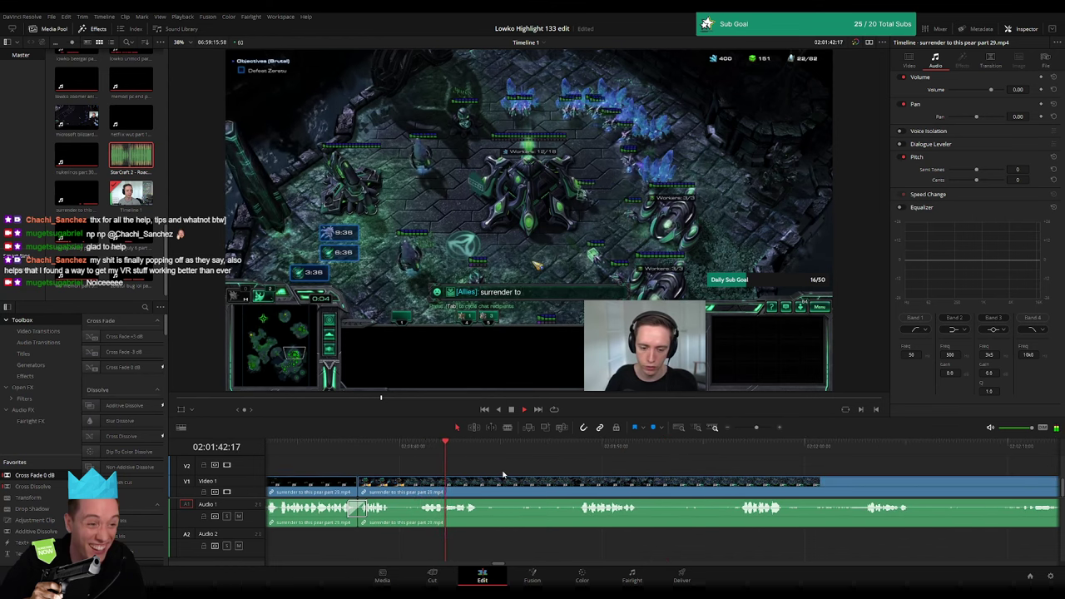
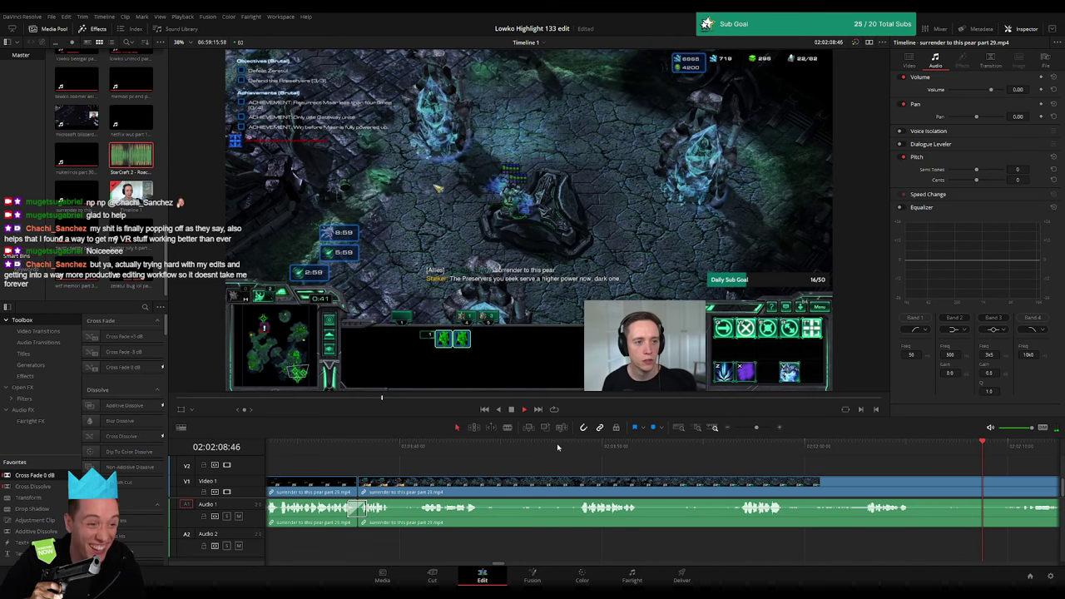
# - Play the surrender to this pear footage and ripple-delete the marked clip piece
pyautogui.press('space')
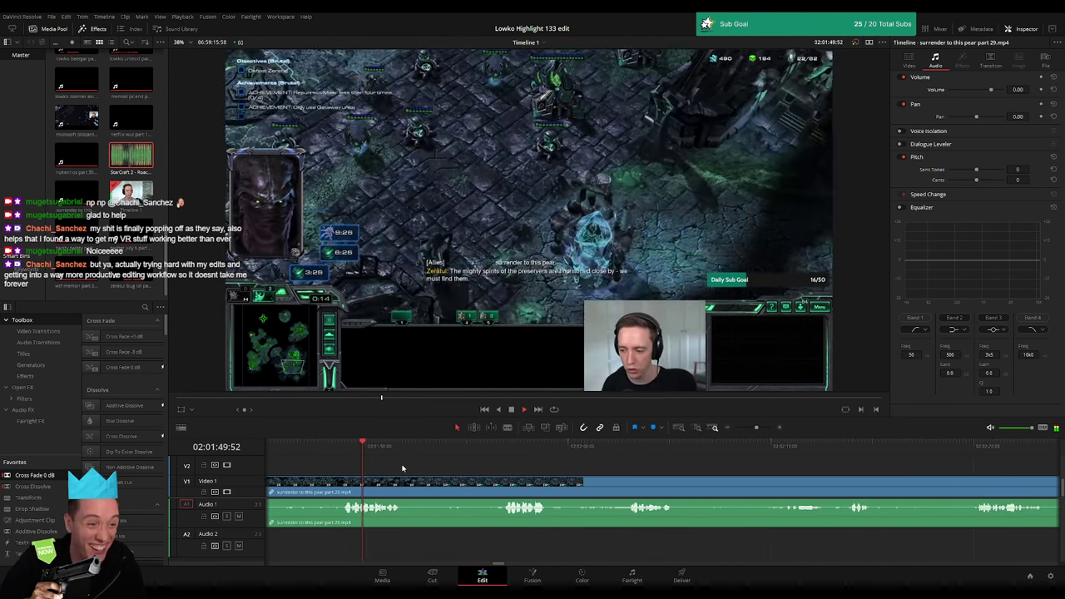
pyautogui.moveTo(466, 450); pyautogui.dragTo(501, 451)
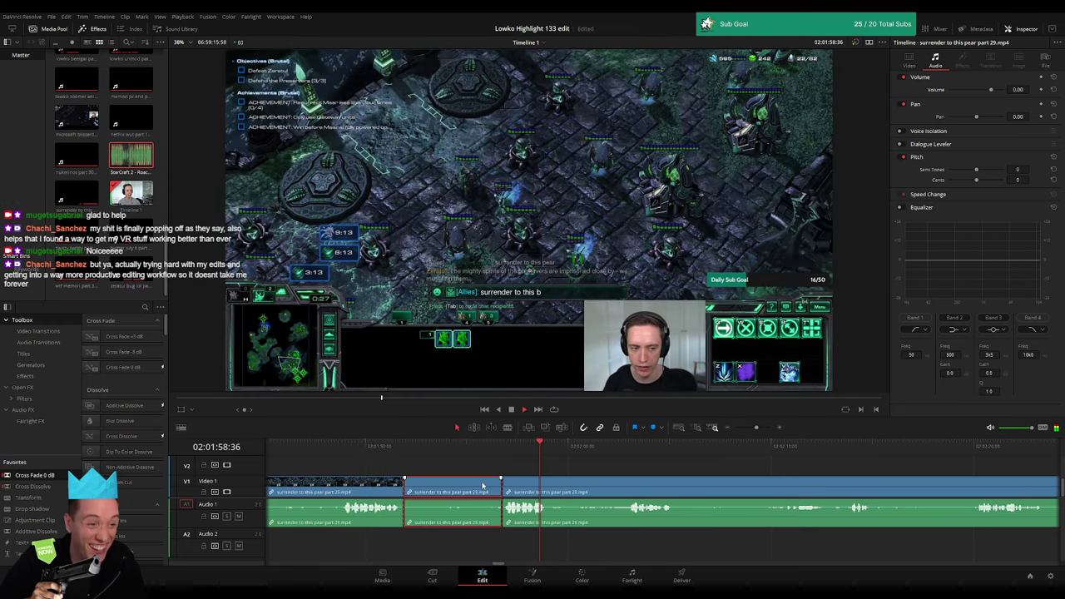
pyautogui.press('Delete')
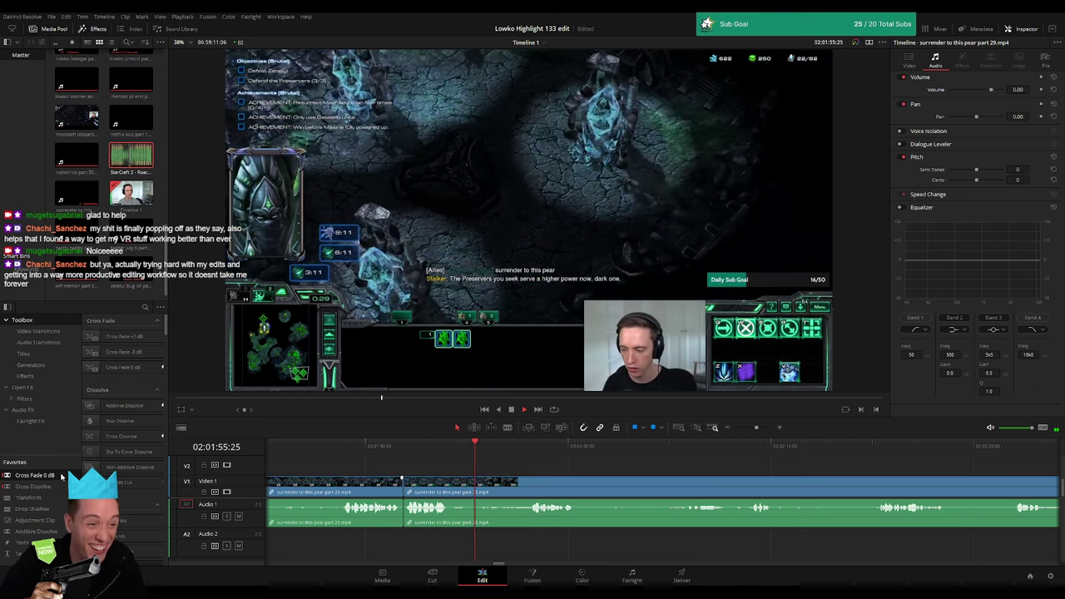
# - Find the later game scene, blade the clip there and ripple-delete the unwanted piece before it
pyautogui.click(539, 449)
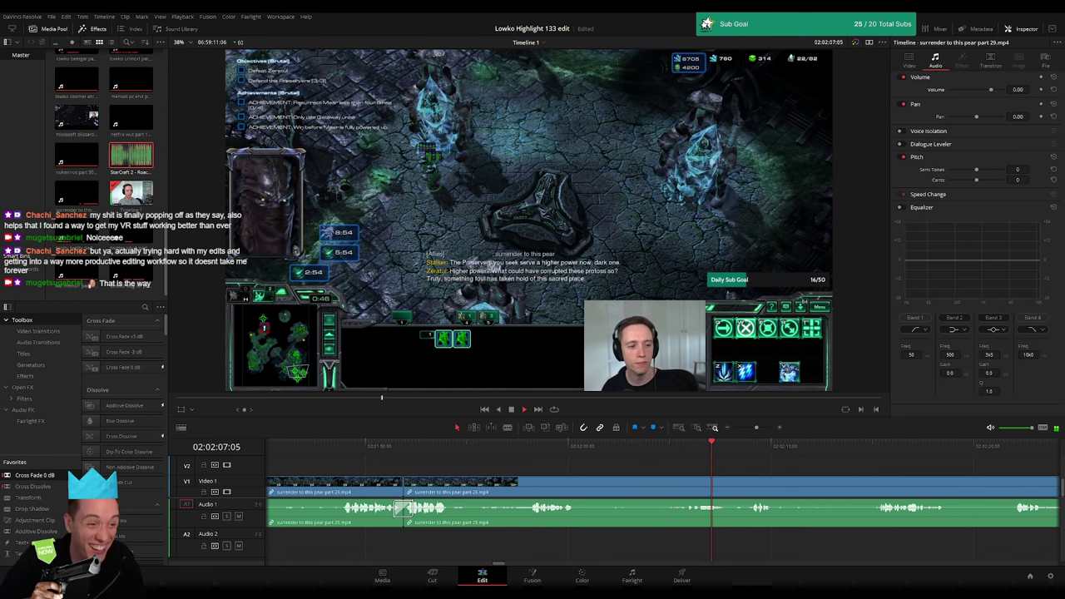
pyautogui.scroll(-3, 491, 470)
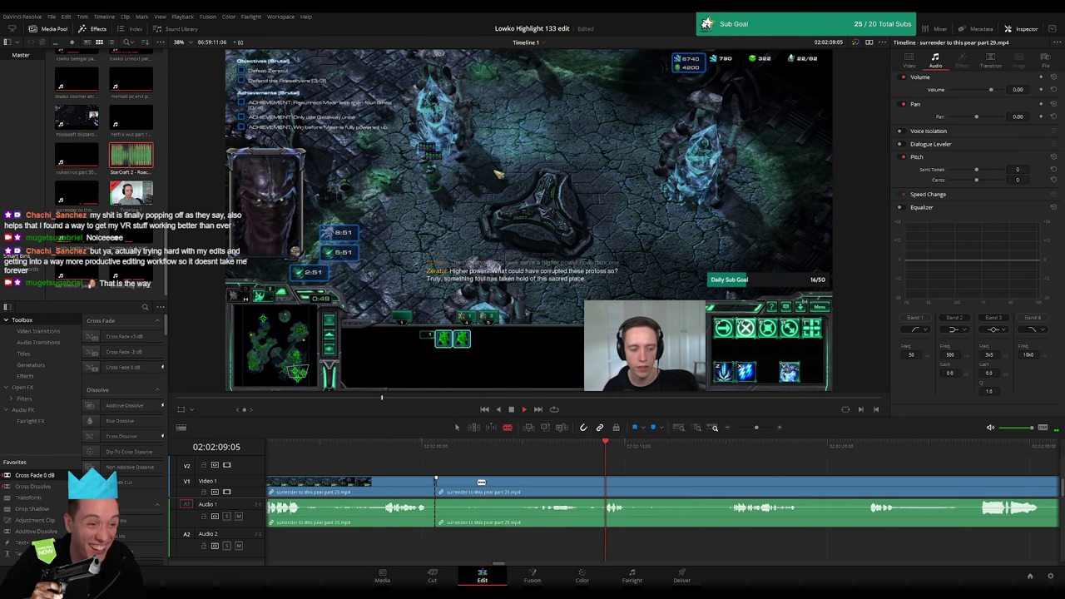
pyautogui.scroll(-3, 565, 458)
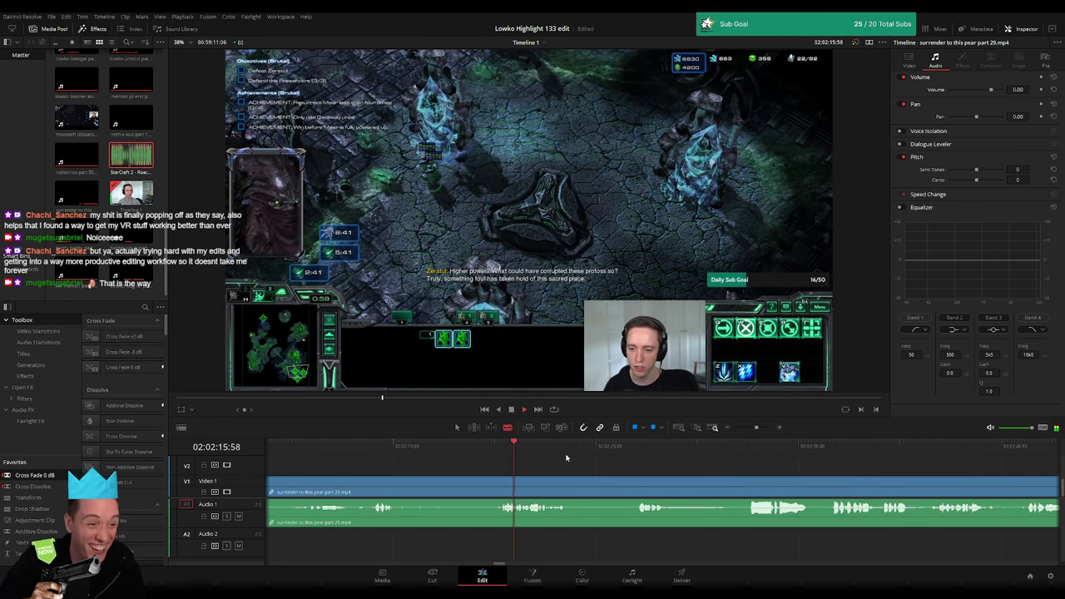
pyautogui.click(743, 449)
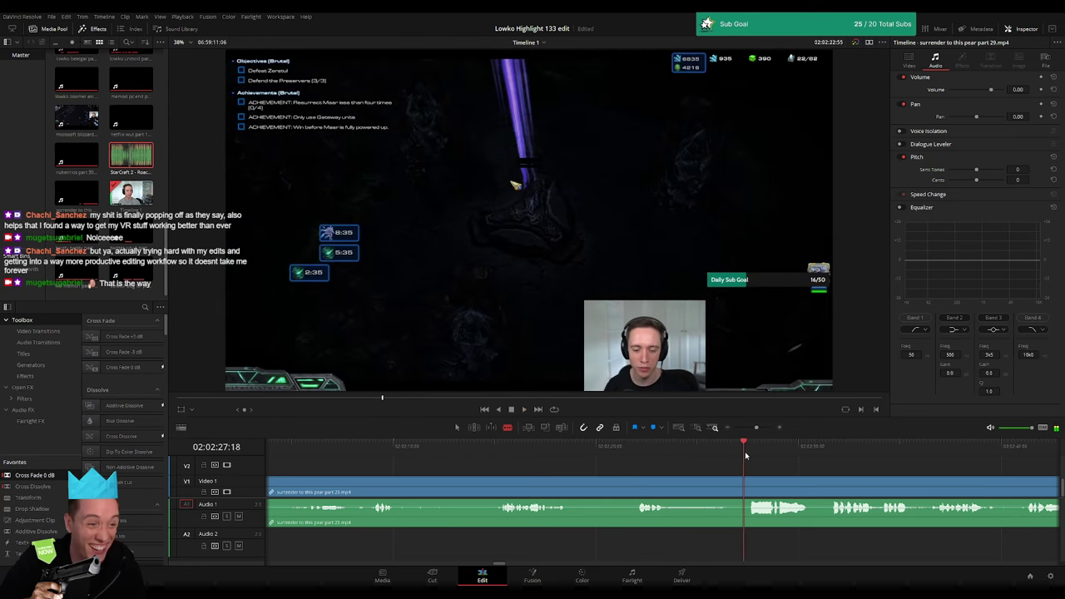
pyautogui.click(642, 455)
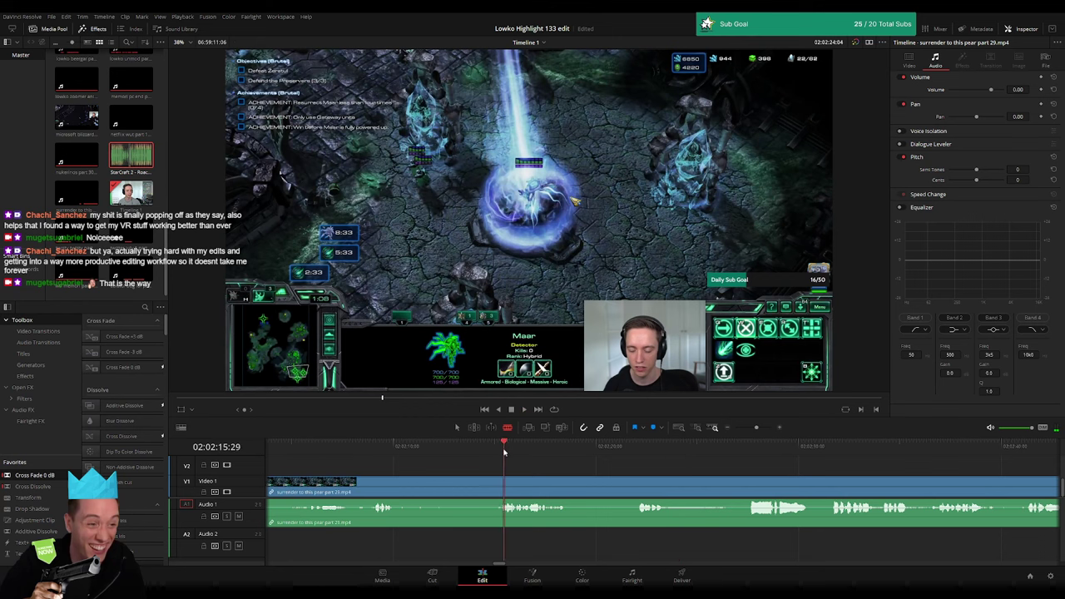
pyautogui.click(643, 455)
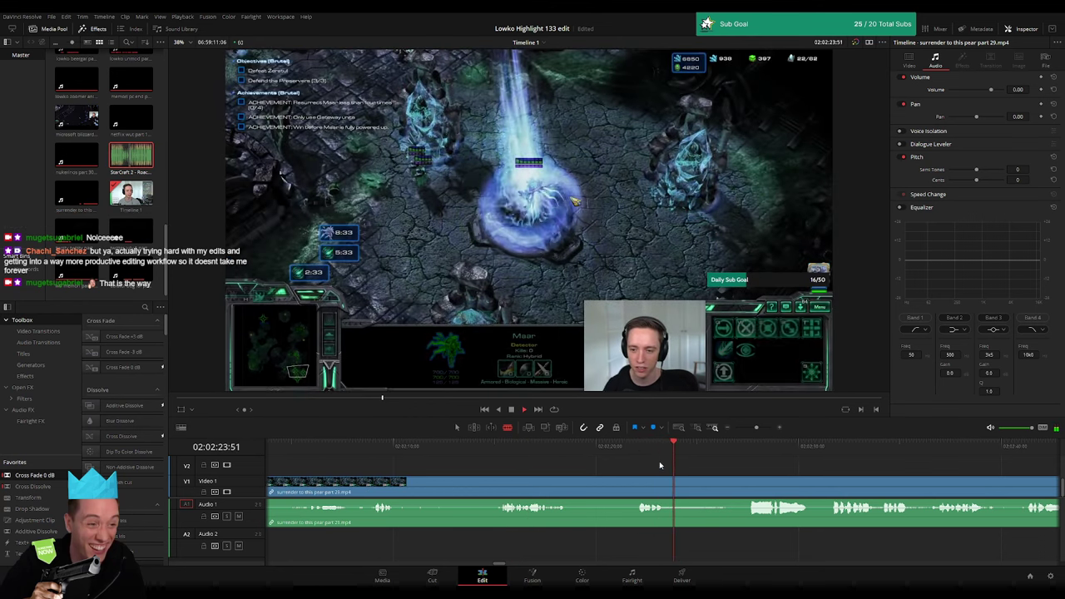
pyautogui.click(629, 485)
pyautogui.press('a')
pyautogui.click(596, 486)
pyautogui.press('Delete')
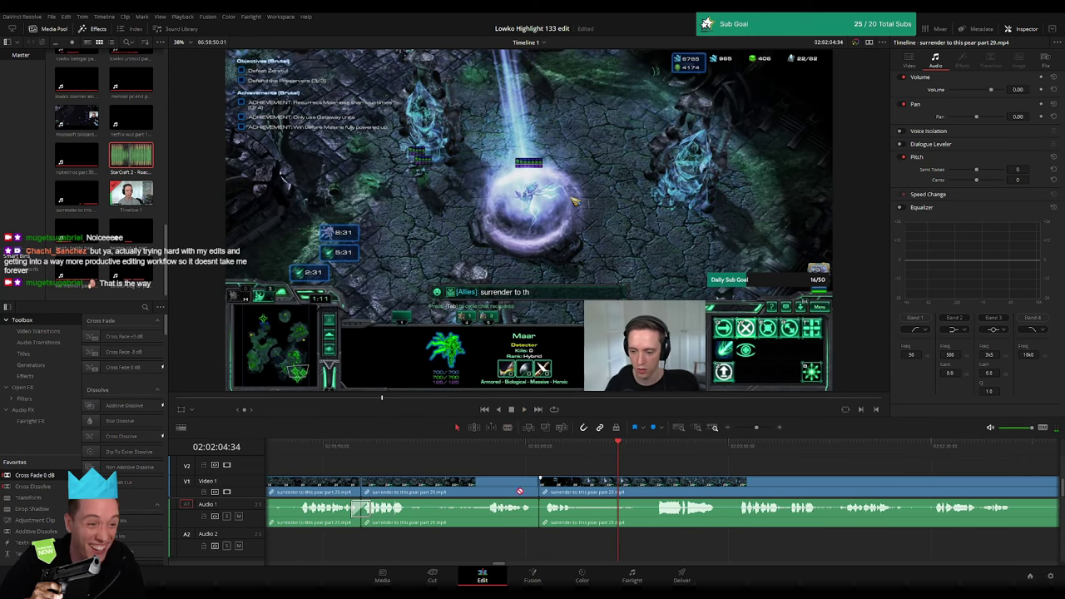
# - Add a Cross Fade 0 dB at the audio cut and ripple-delete the short leftover snippet
pyautogui.moveTo(519, 491); pyautogui.dragTo(556, 496)
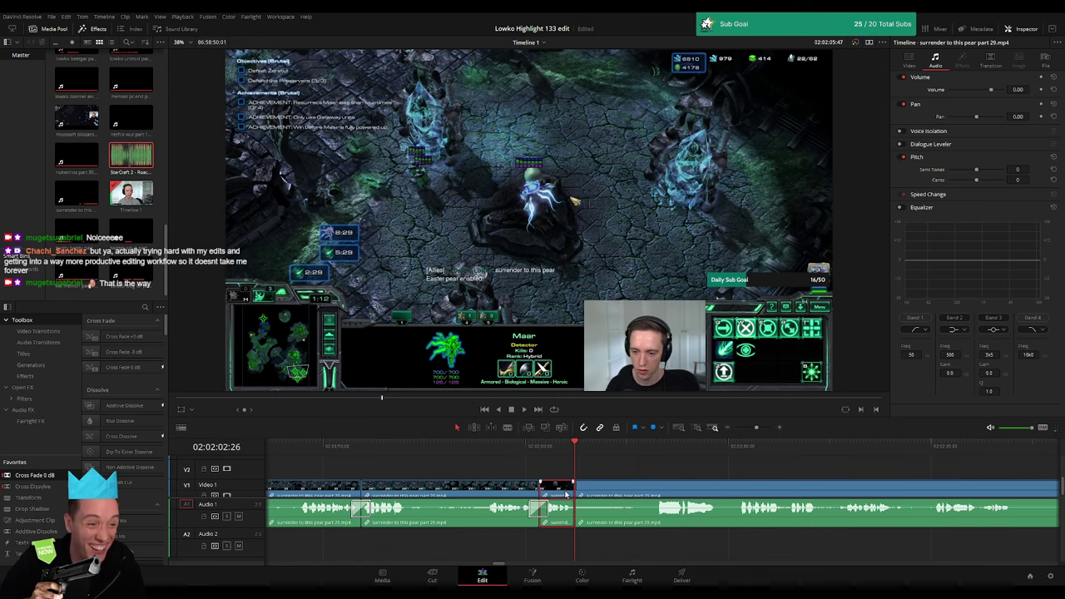
pyautogui.press('Delete')
pyautogui.click(516, 449)
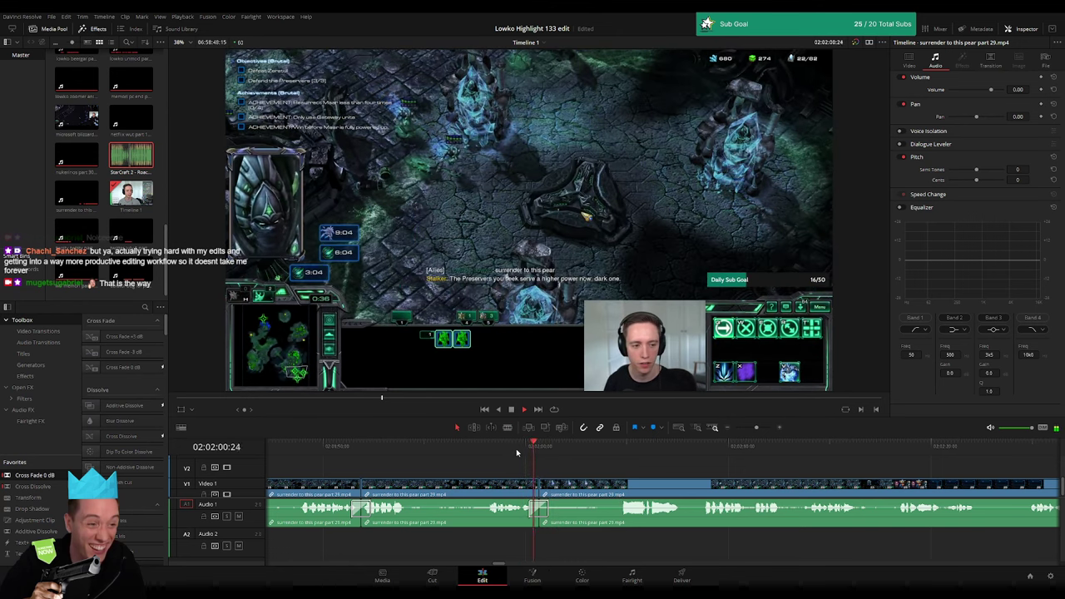
# - Scrub through the crossfaded join and the footage after it to review
pyautogui.hscroll(3, 619, 480)
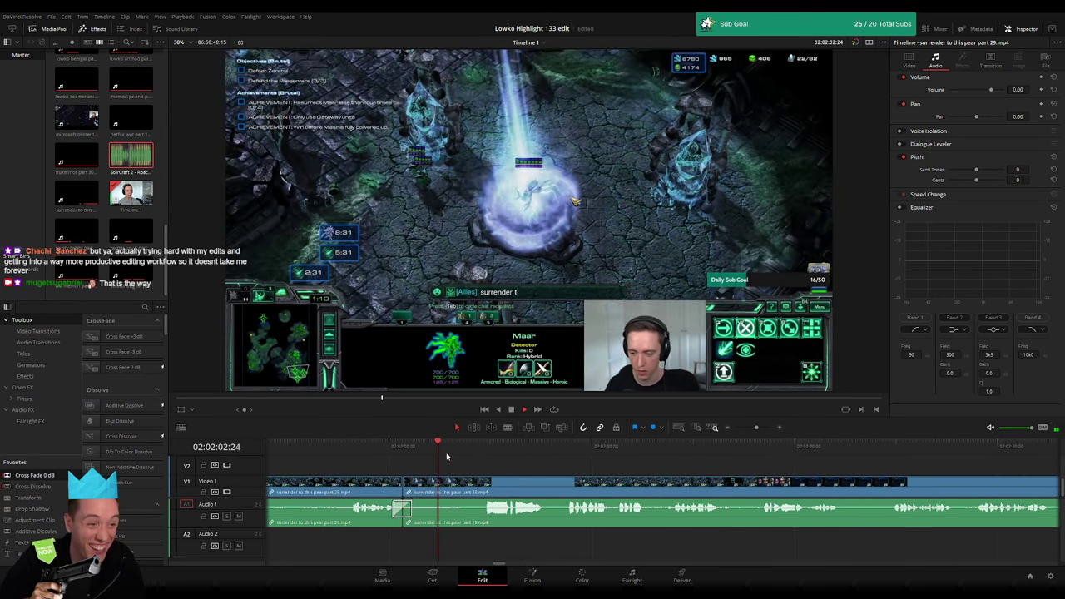
pyautogui.click(476, 450)
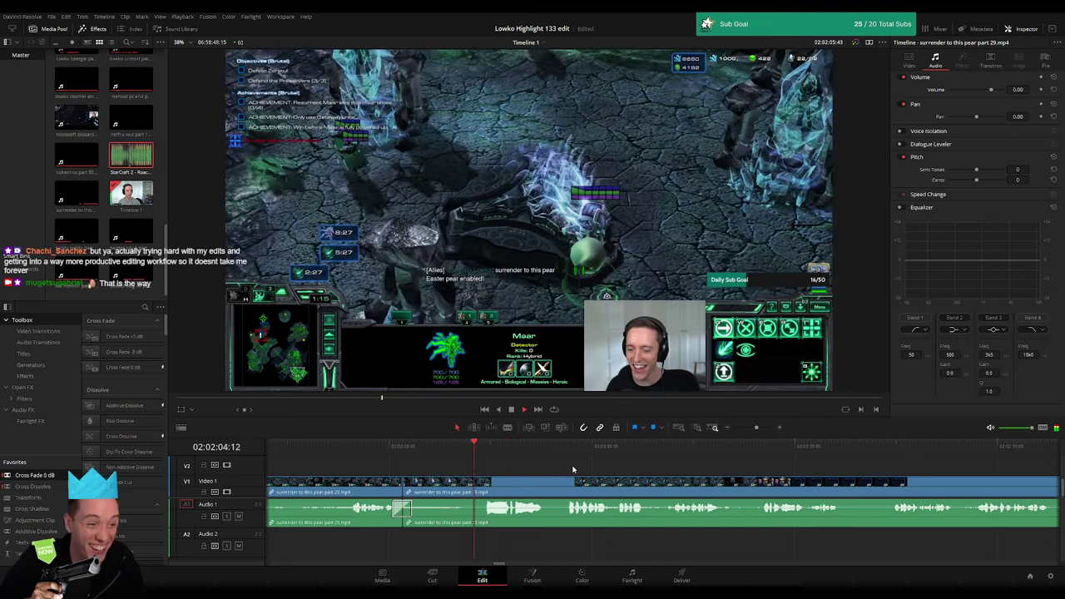
pyautogui.hscroll(3, 482, 469)
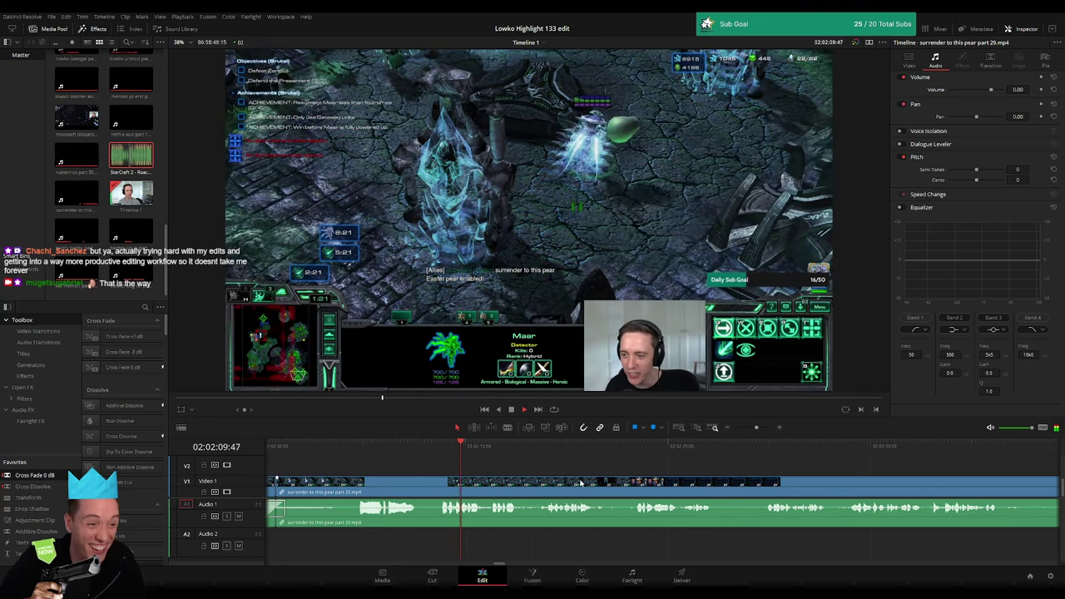
pyautogui.hscroll(3, 516, 478)
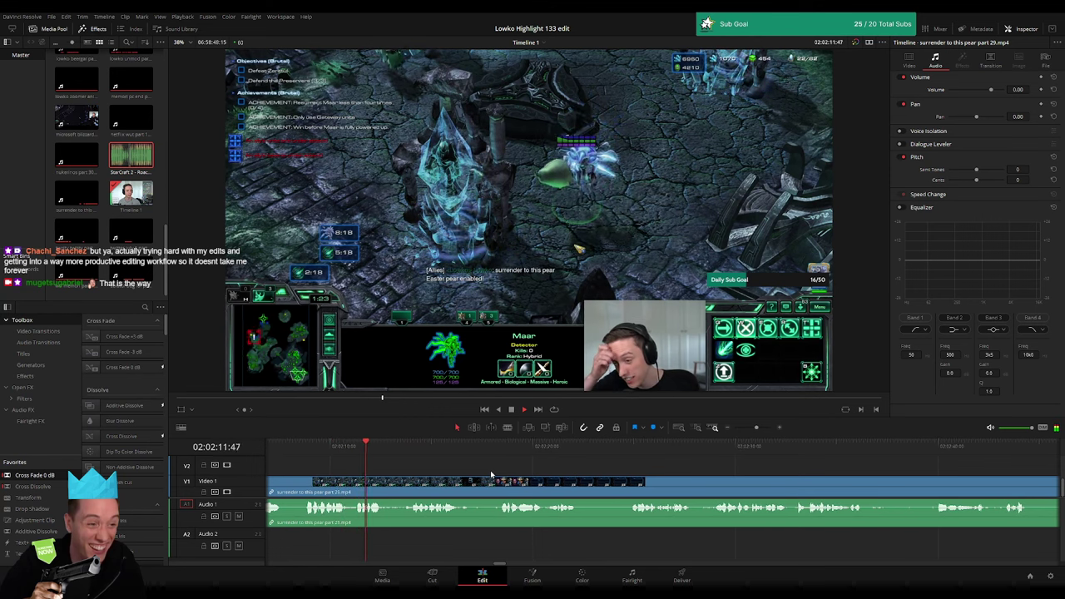
pyautogui.click(409, 453)
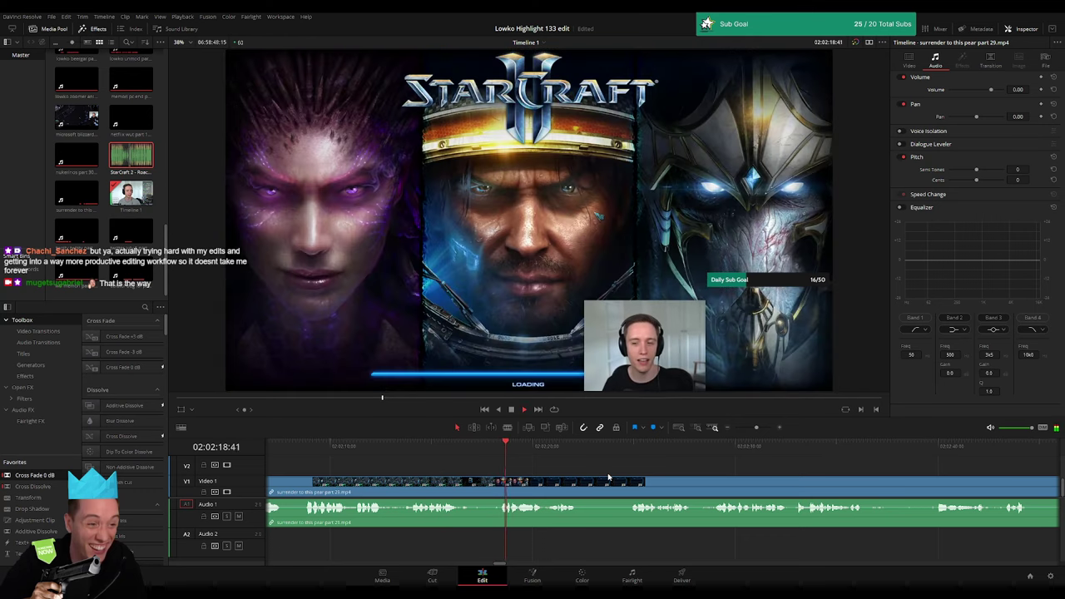
pyautogui.hscroll(3, 476, 476)
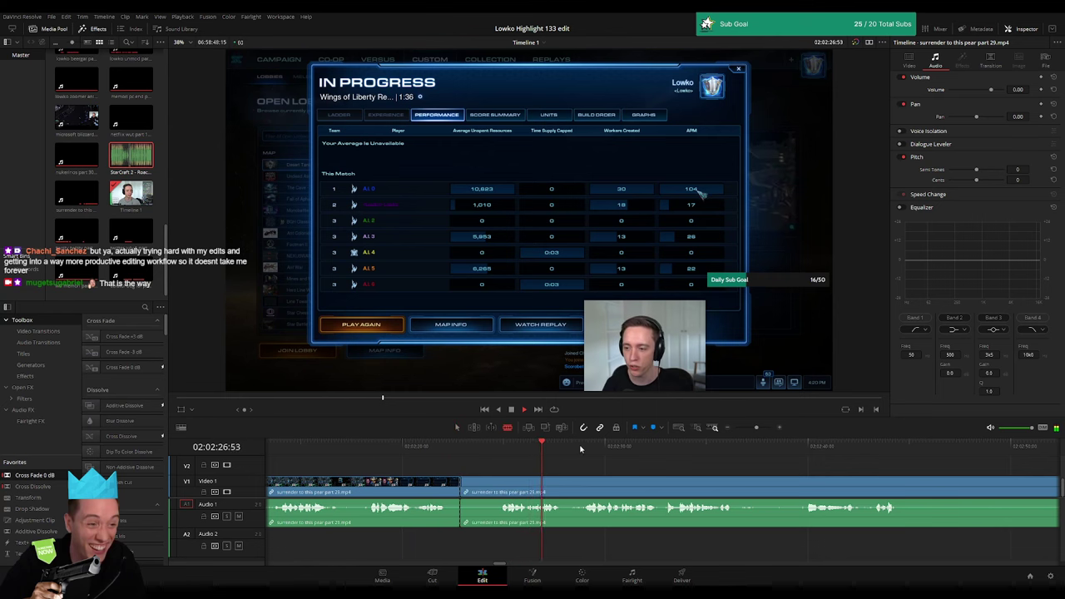
# - Select the remaining surrender to this pear clip and ripple-delete it
pyautogui.hscroll(3, 682, 478)
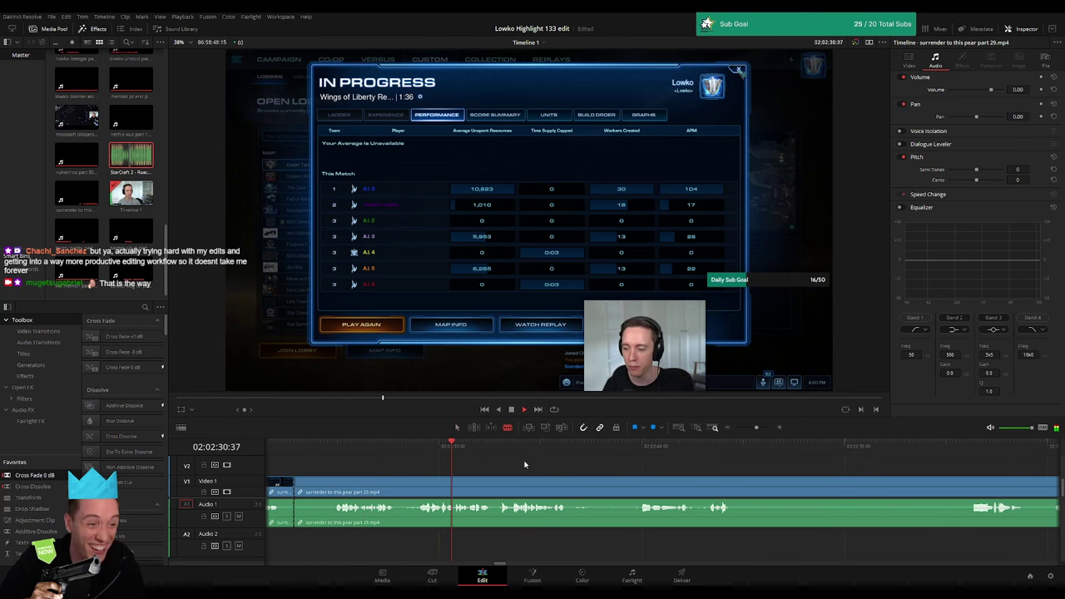
pyautogui.hscroll(3, 757, 454)
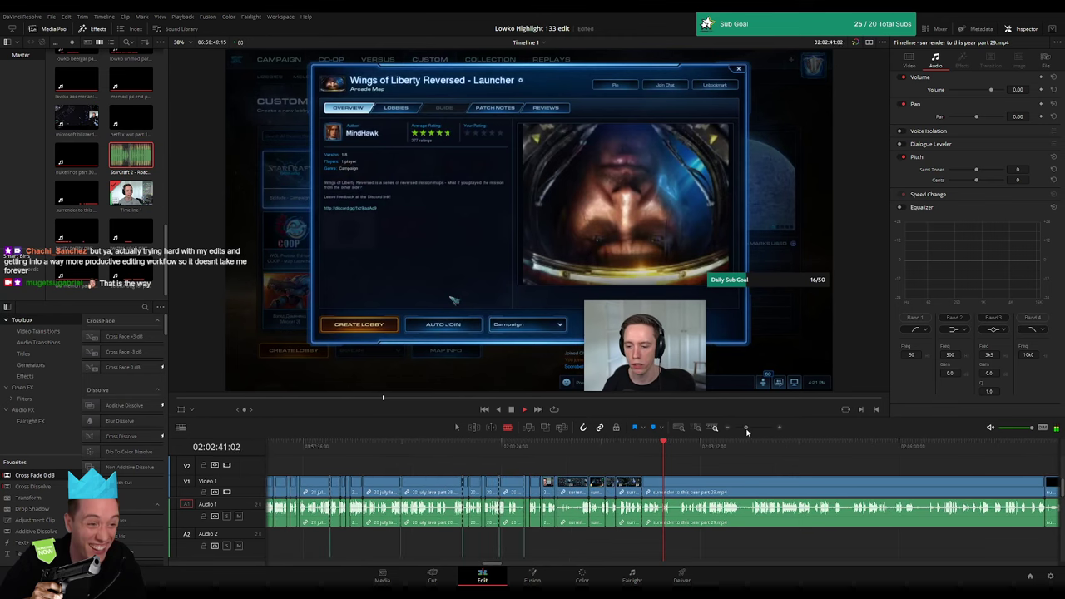
pyautogui.hscroll(3, 765, 477)
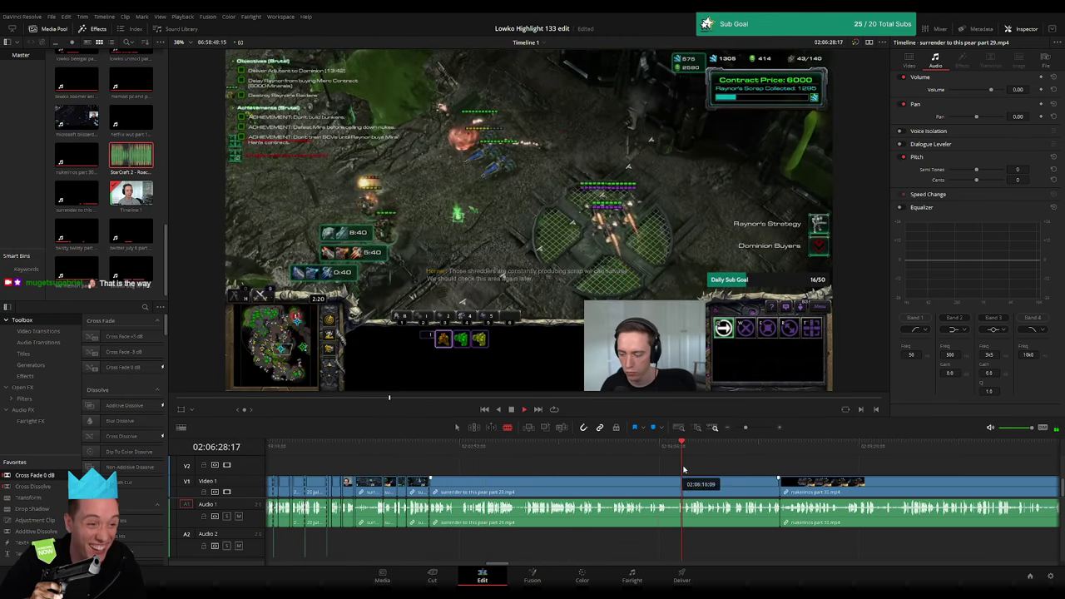
pyautogui.click(668, 487)
pyautogui.press('Delete')
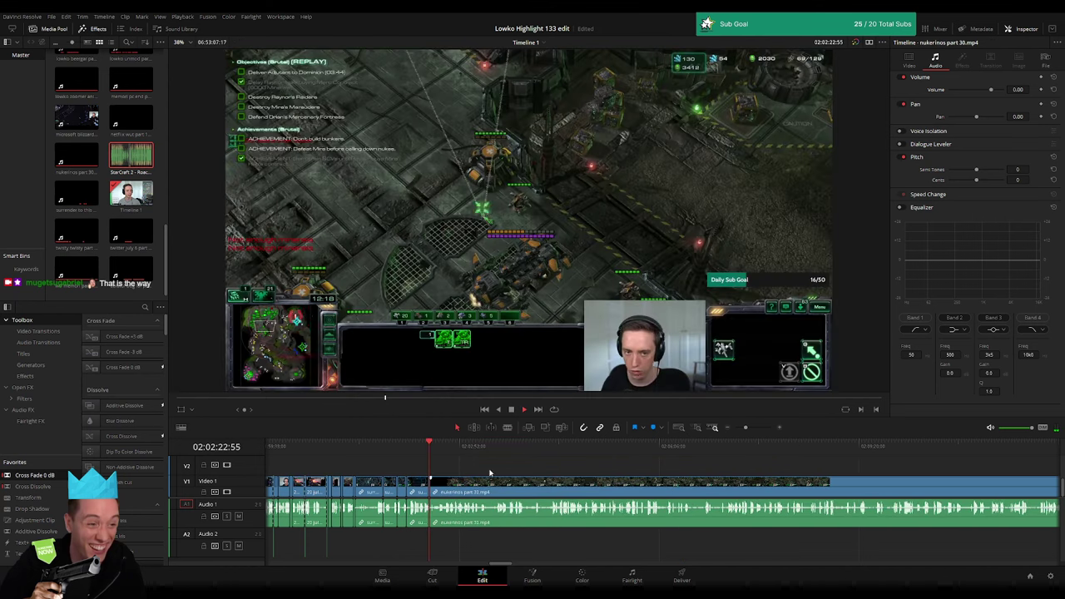
# - Scrub forward through the nukerinos footage to the mission menu
pyautogui.moveTo(444, 450)
pyautogui.mouseDown()
pyautogui.moveTo(520, 464)
pyautogui.moveTo(687, 450)
pyautogui.mouseUp()
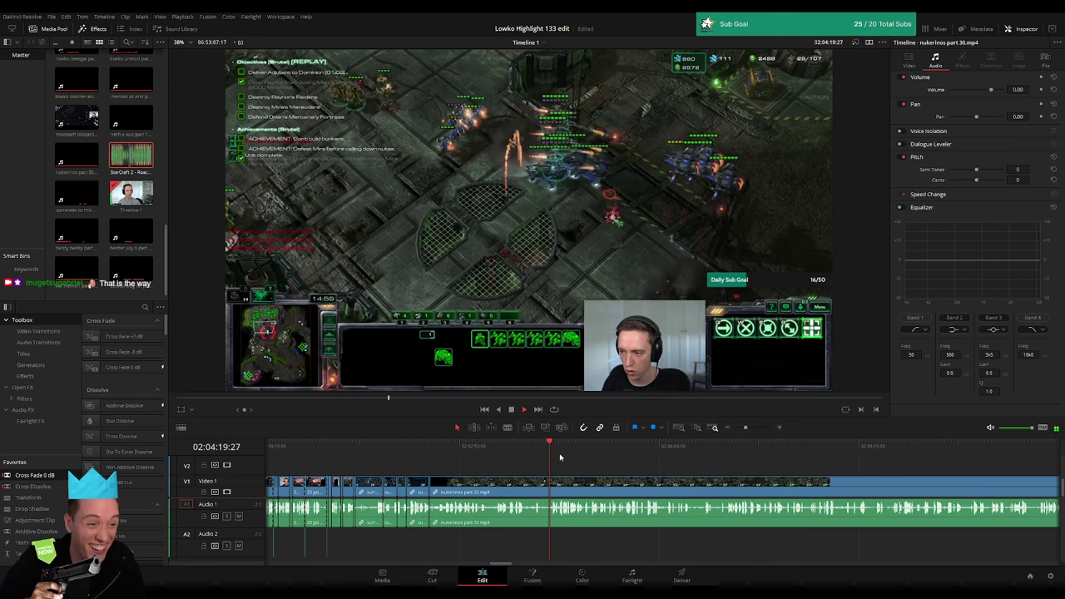
pyautogui.hscroll(5, 687, 449)
pyautogui.moveTo(687, 449); pyautogui.dragTo(743, 476)
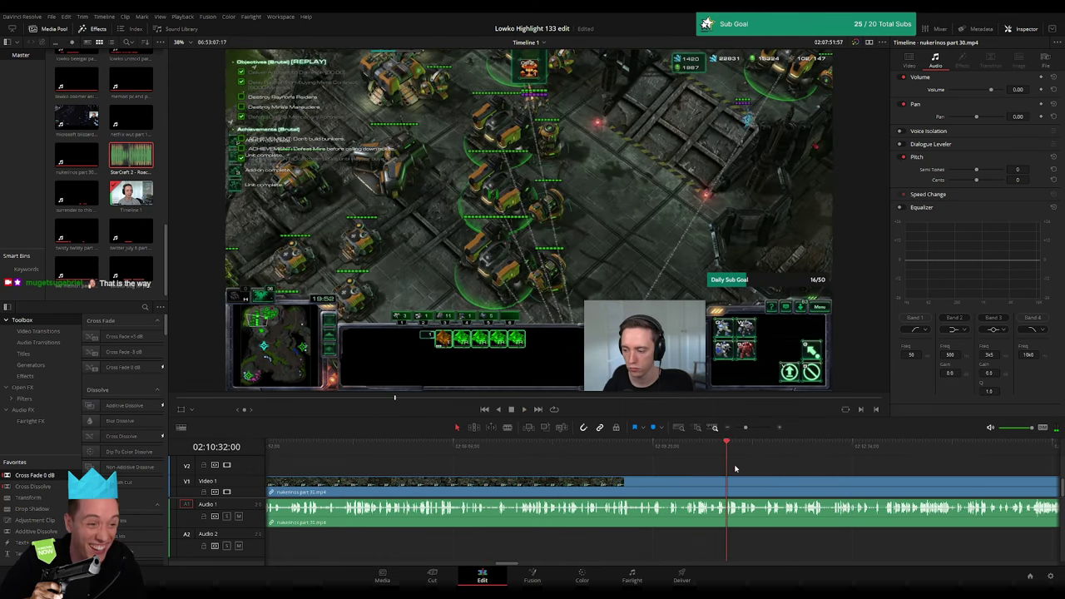
pyautogui.hscroll(6, 743, 476)
pyautogui.click(506, 445)
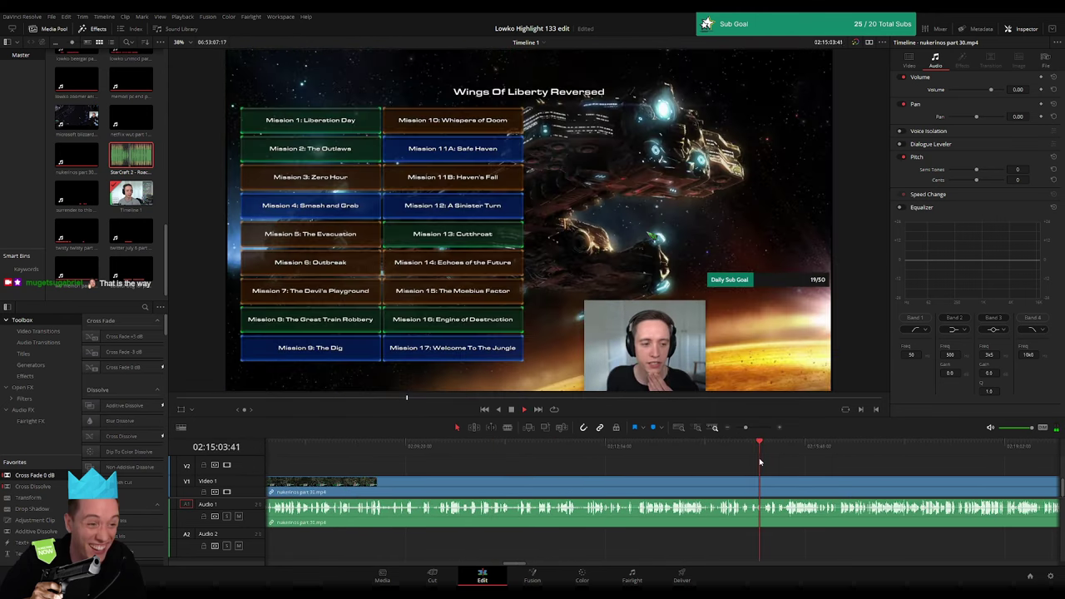
pyautogui.hscroll(2, 531, 460)
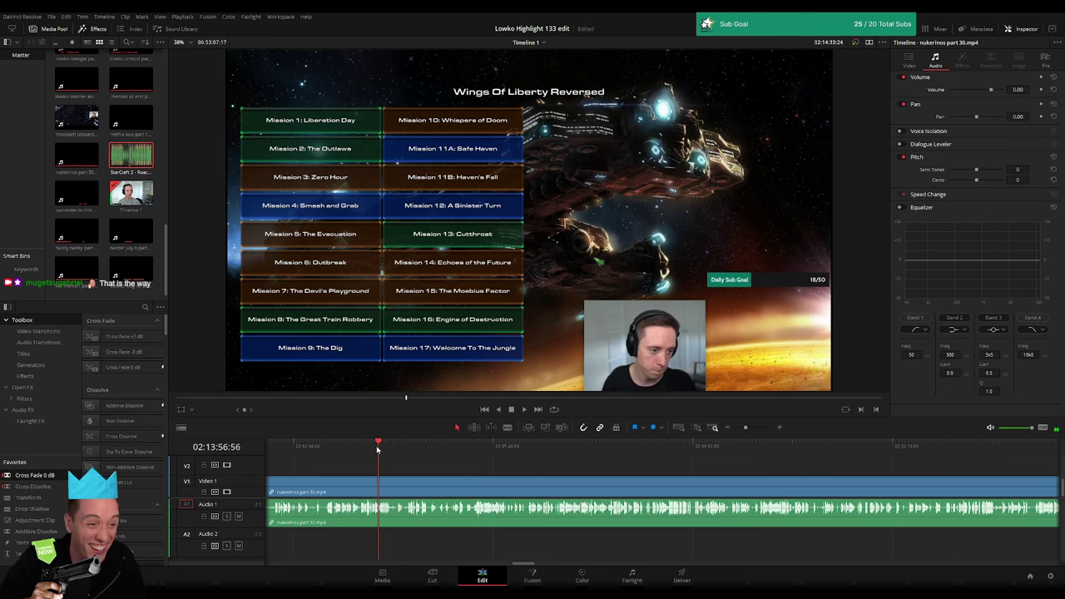
# - Recheck the earlier nukerinos footage, scrub to the mission list and zoom the timeline out
pyautogui.hscroll(-5, 350, 475)
pyautogui.click(441, 447)
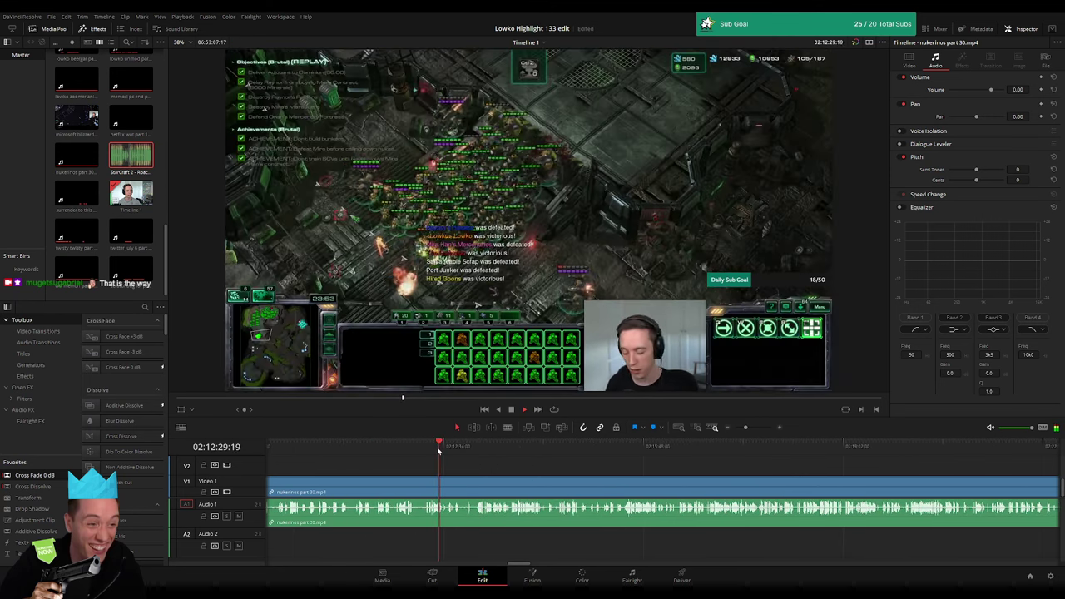
pyautogui.click(451, 448)
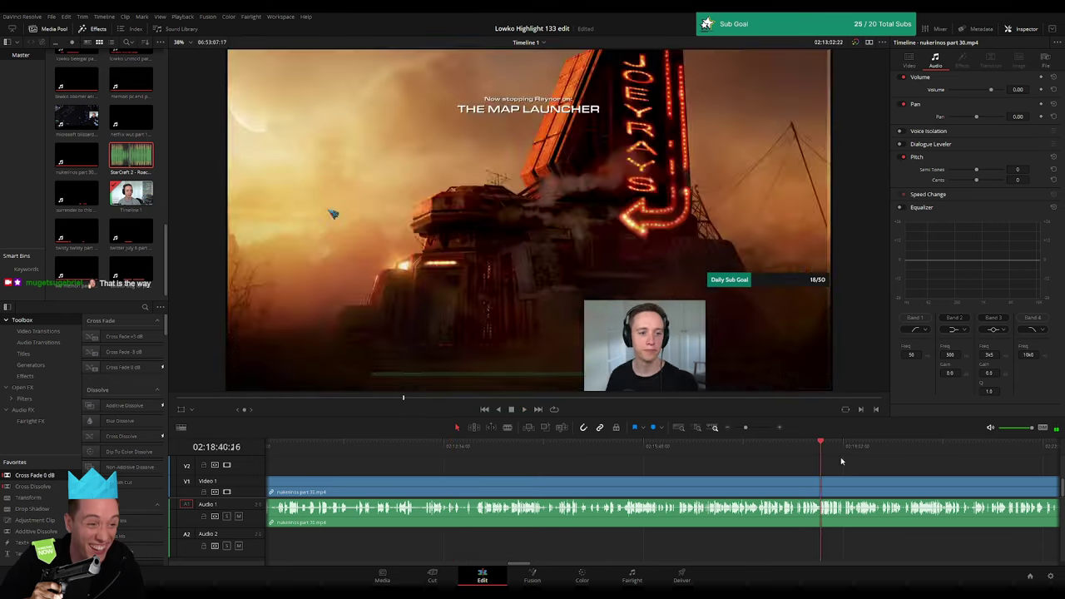
pyautogui.moveTo(452, 449); pyautogui.dragTo(937, 449)
pyautogui.hscroll(15, 535, 459)
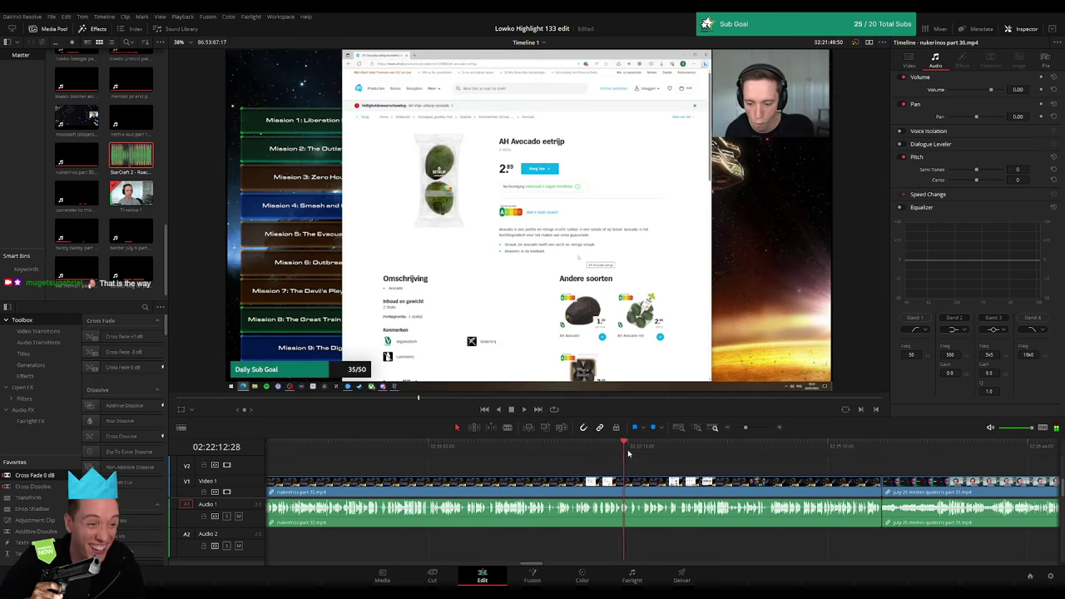
pyautogui.hscroll(-2, 475, 481)
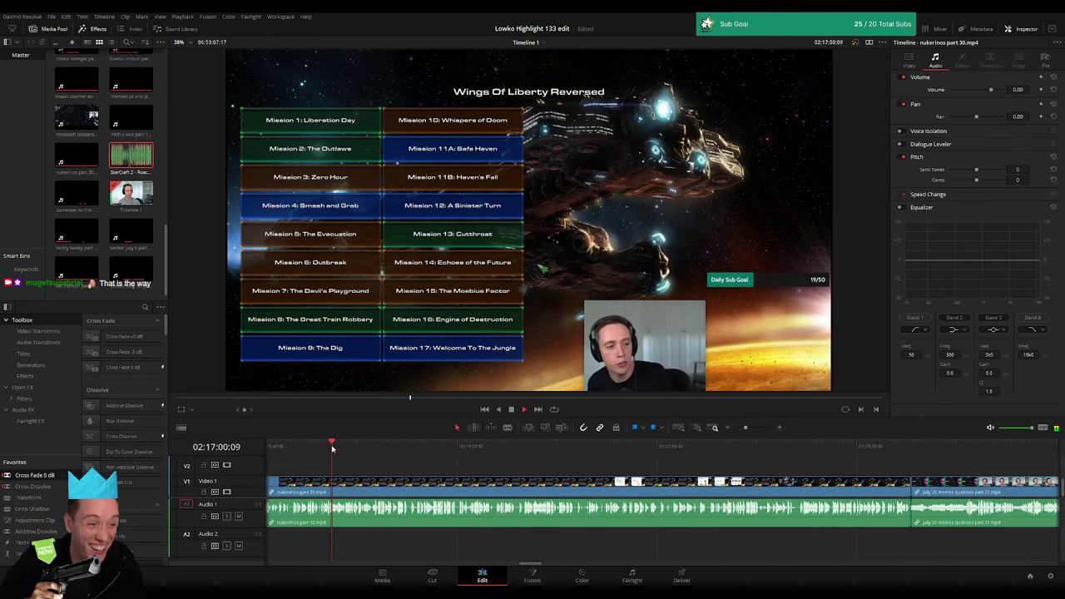
pyautogui.moveTo(737, 433); pyautogui.dragTo(741, 430)
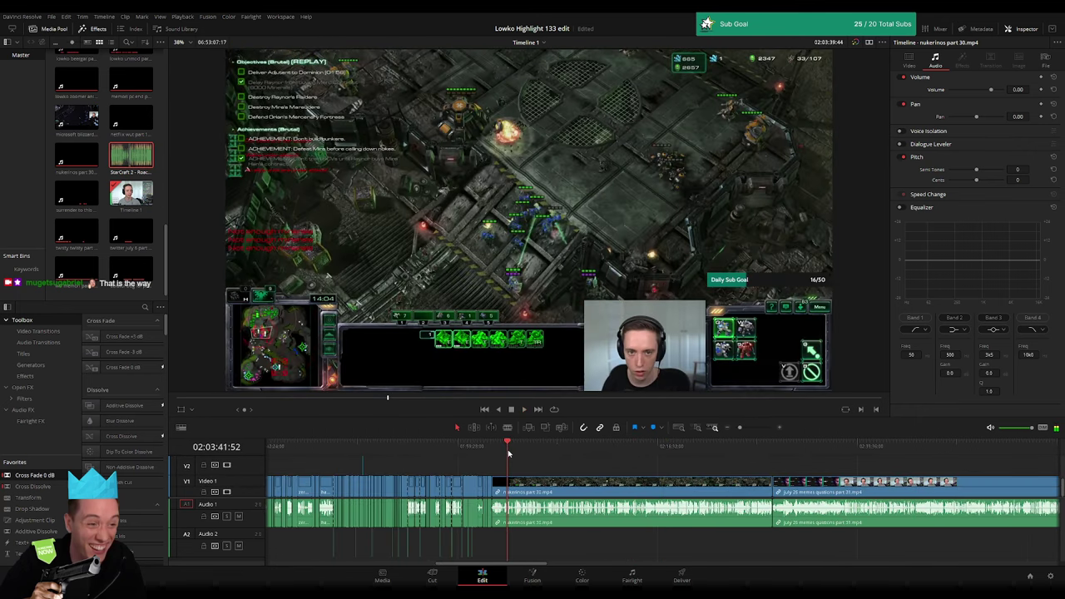
# - Blade the nukerinos clip at an earlier moment and ripple-delete the part before the cut
pyautogui.moveTo(511, 455); pyautogui.dragTo(523, 452)
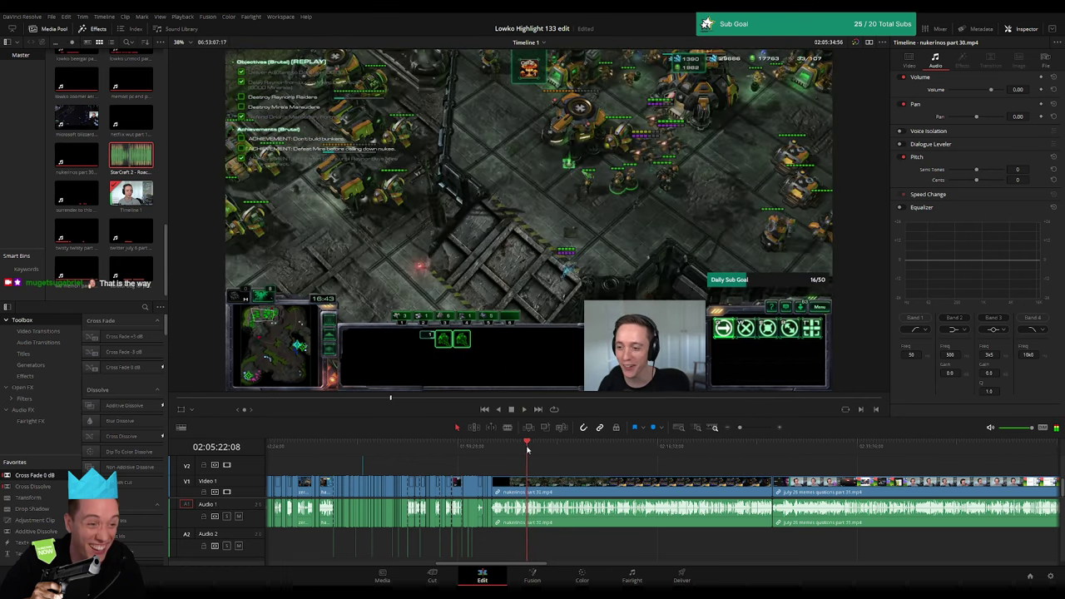
pyautogui.moveTo(527, 449); pyautogui.dragTo(578, 447)
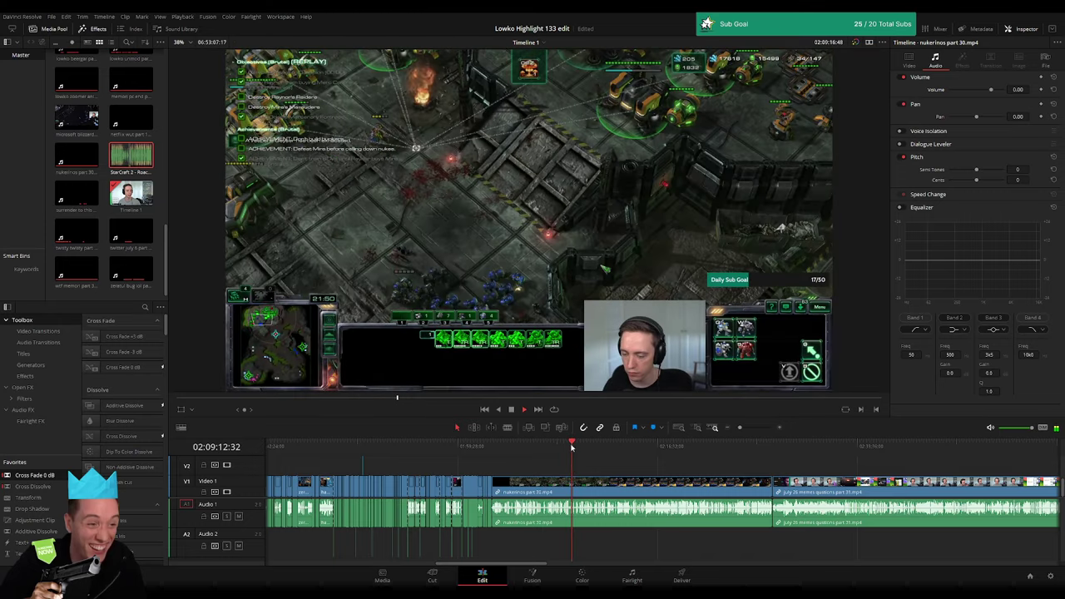
pyautogui.moveTo(747, 430); pyautogui.dragTo(754, 428)
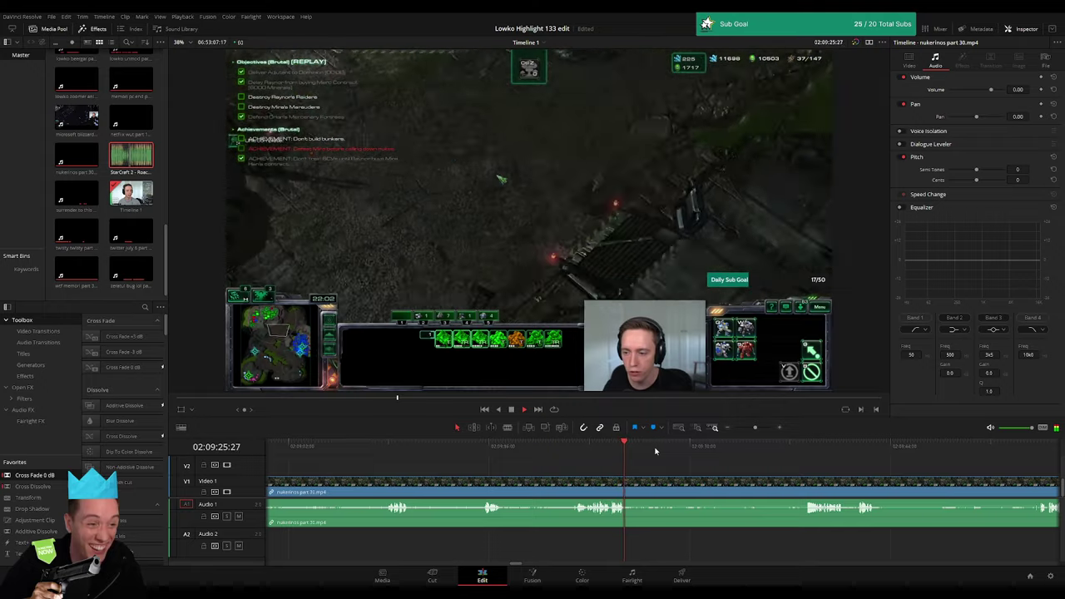
pyautogui.click(385, 456)
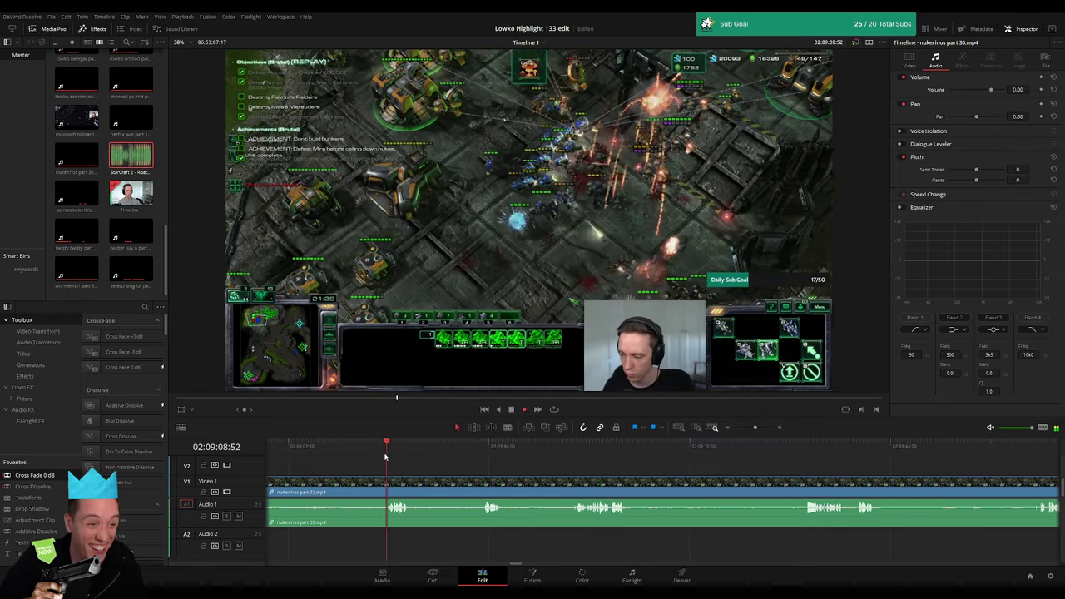
pyautogui.click(383, 489)
pyautogui.press('a')
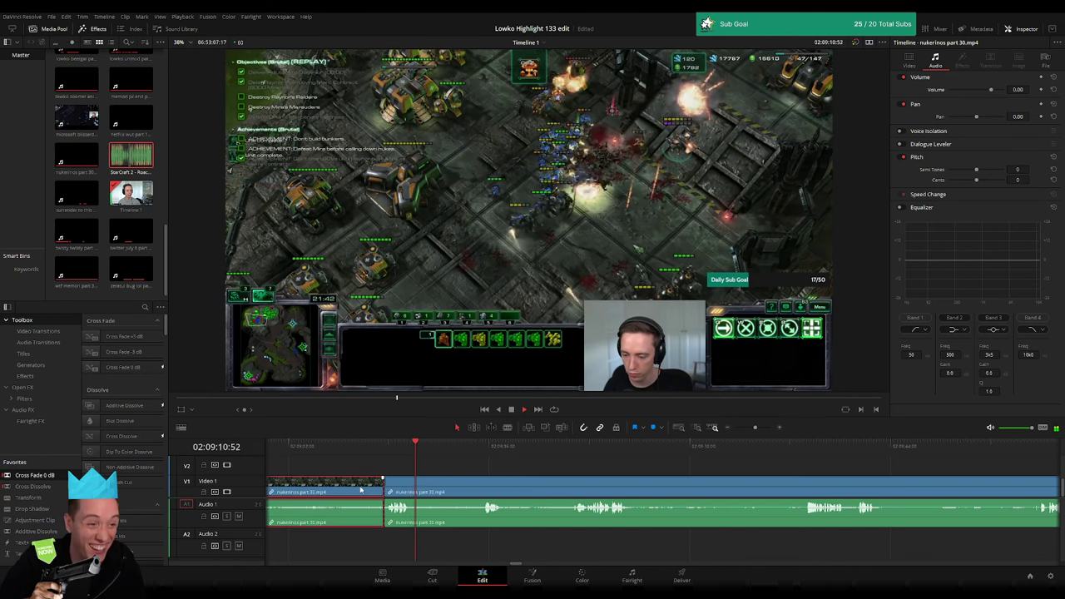
pyautogui.press('Delete')
# - Zoom out and skim ahead through the gameplay to find the next unwanted stretch
pyautogui.moveTo(752, 428); pyautogui.dragTo(739, 428)
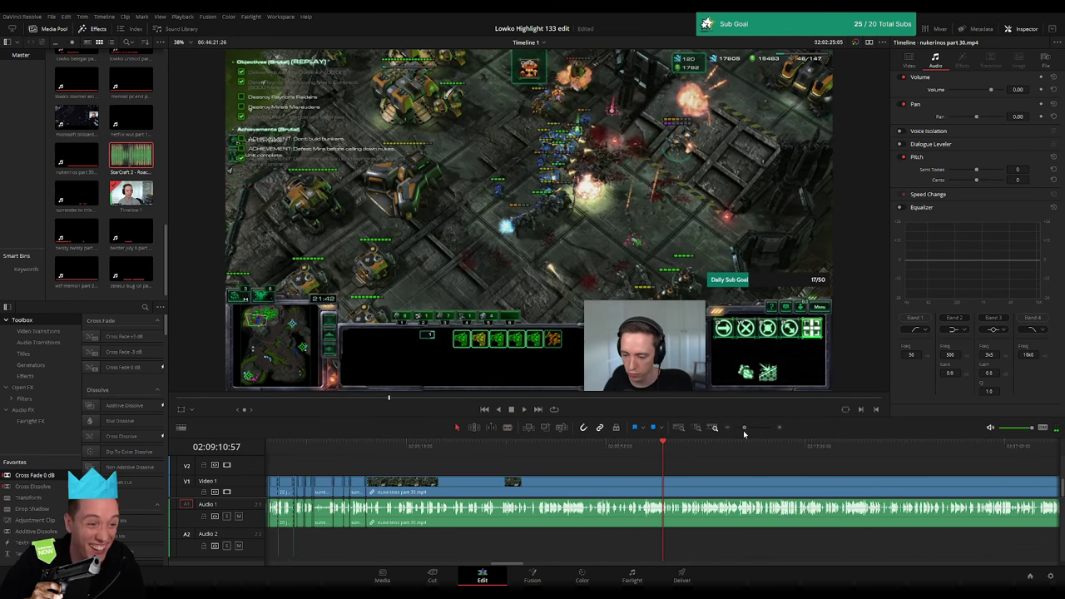
pyautogui.scroll(3, 697, 468)
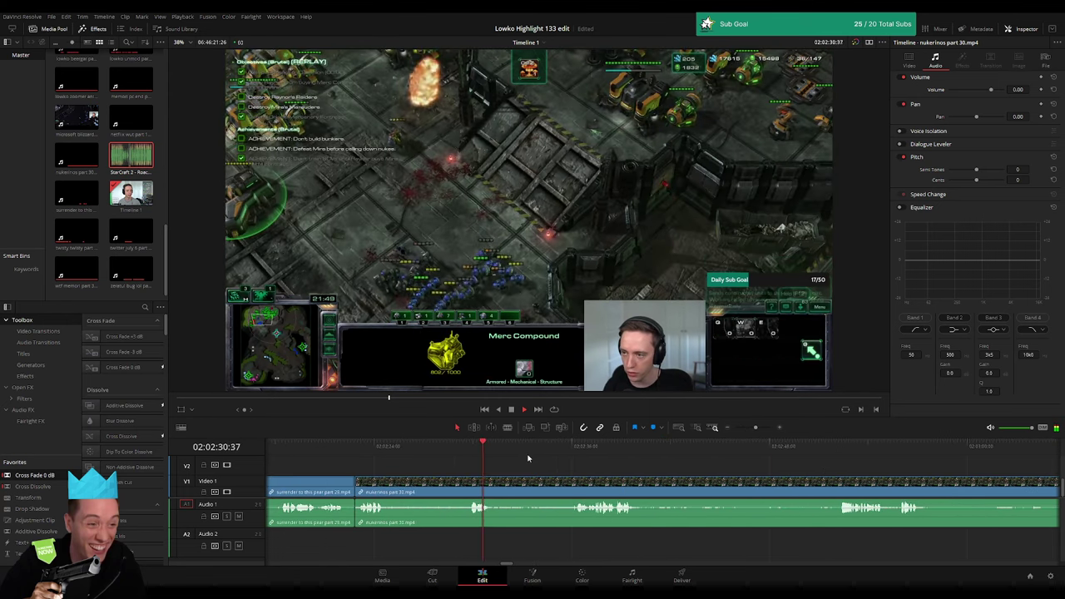
pyautogui.click(567, 450)
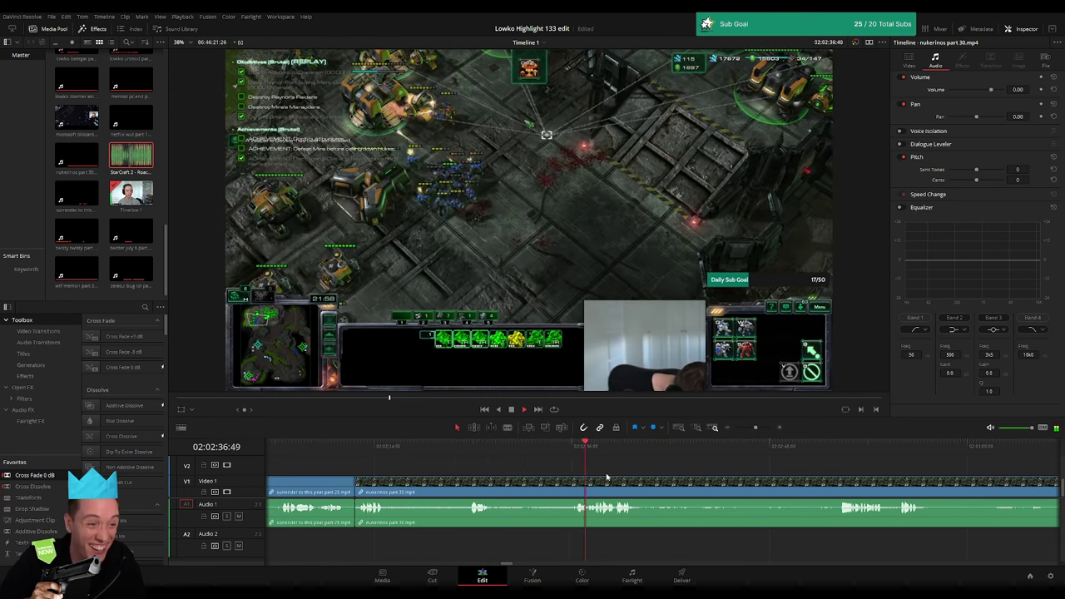
pyautogui.hscroll(3, 534, 464)
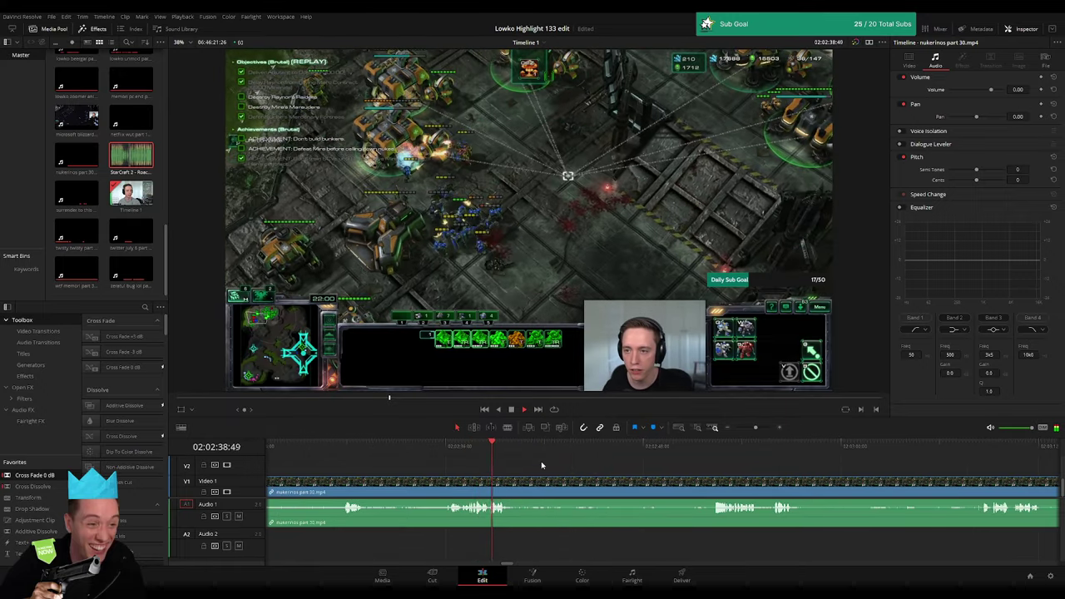
pyautogui.press('l')
pyautogui.press('l')
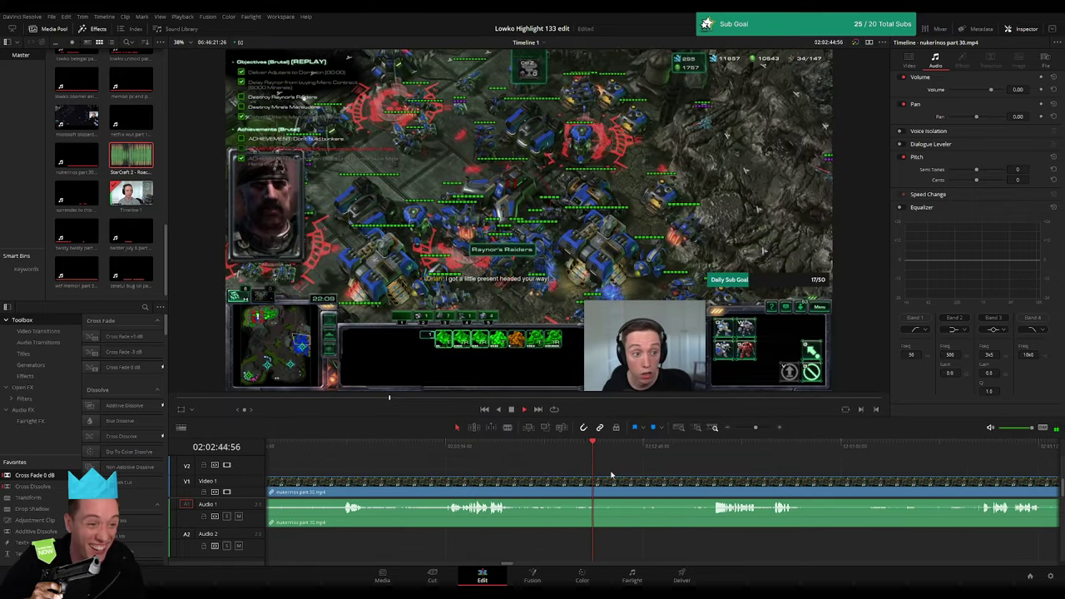
pyautogui.hscroll(3, 590, 474)
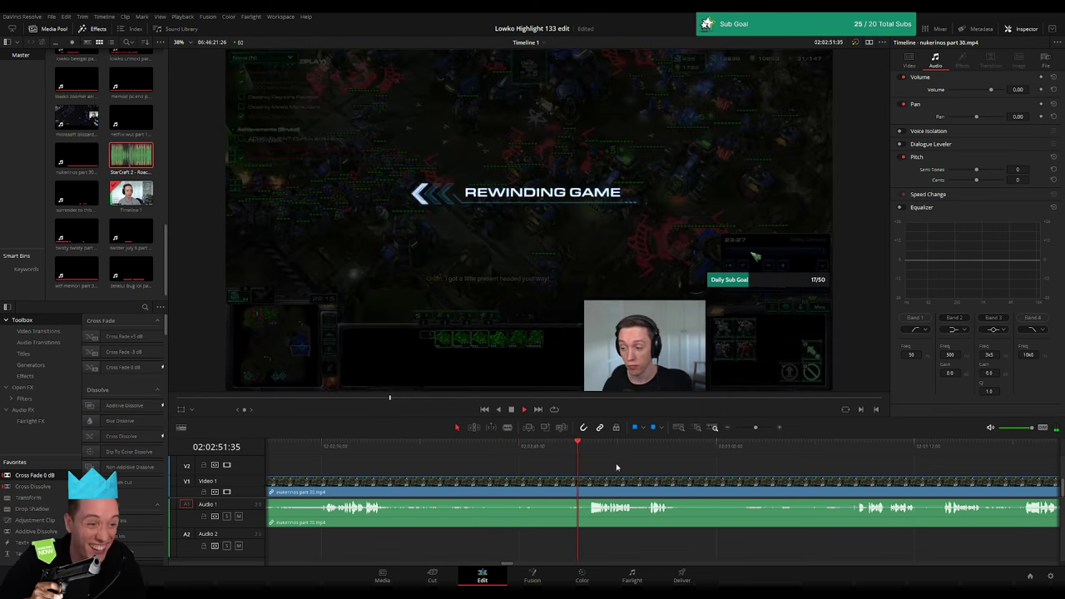
pyautogui.hscroll(3, 521, 466)
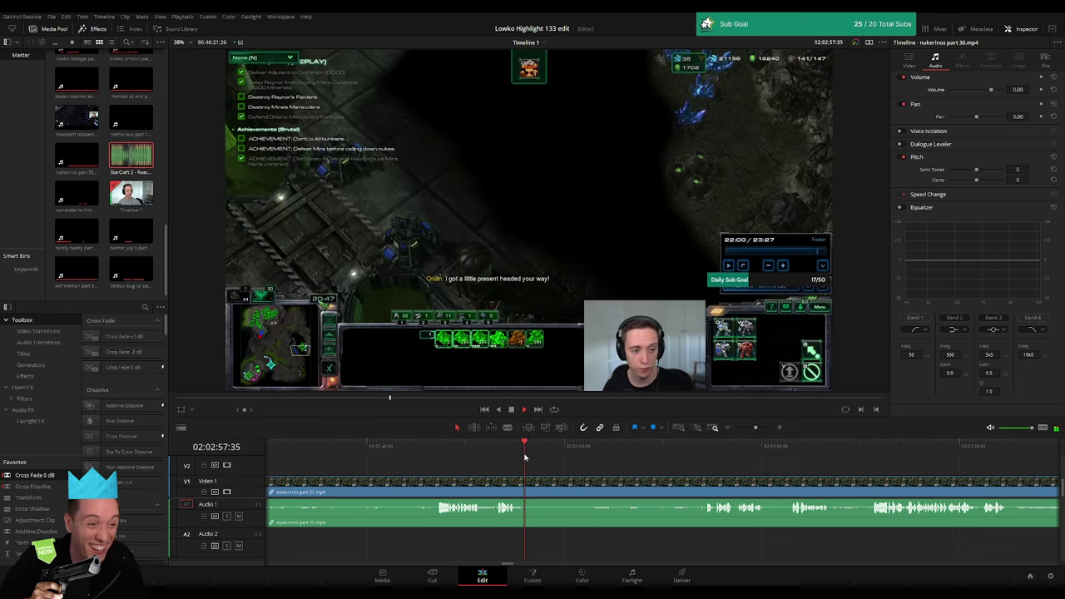
pyautogui.moveTo(572, 460); pyautogui.dragTo(692, 464)
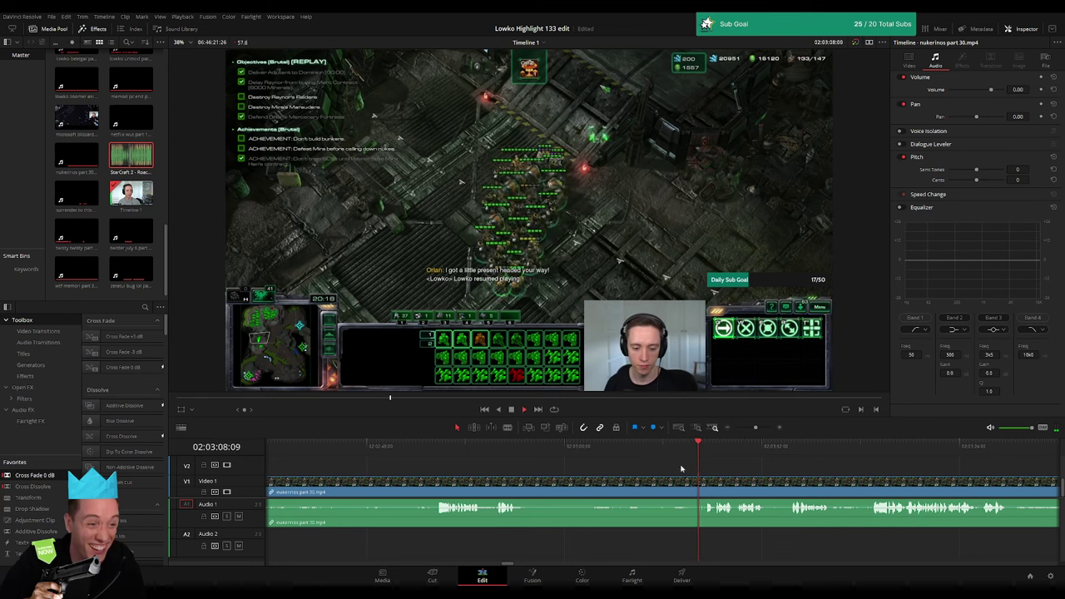
# - Blade both ends of the unwanted gameplay stretch and ripple-delete it
pyautogui.press('b')
pyautogui.click(529, 486)
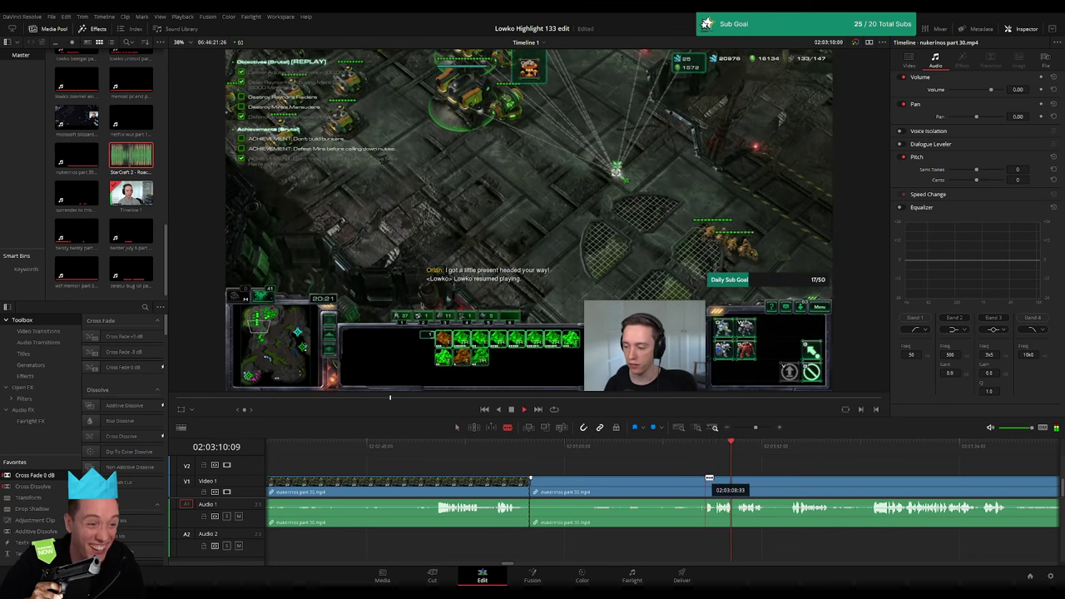
pyautogui.click(709, 478)
pyautogui.press('a')
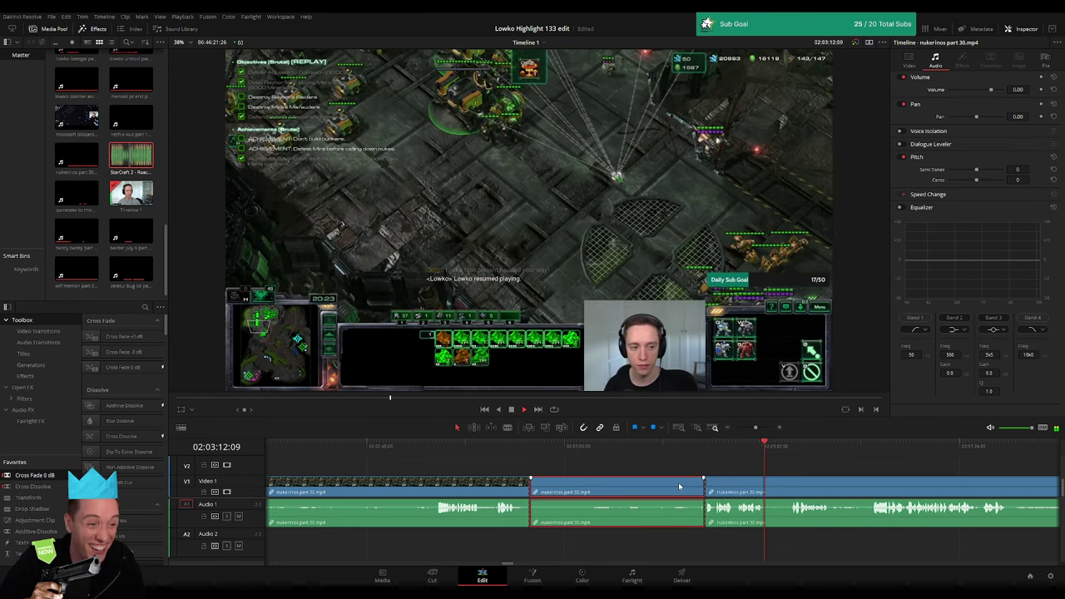
pyautogui.click(678, 481)
pyautogui.press('Delete')
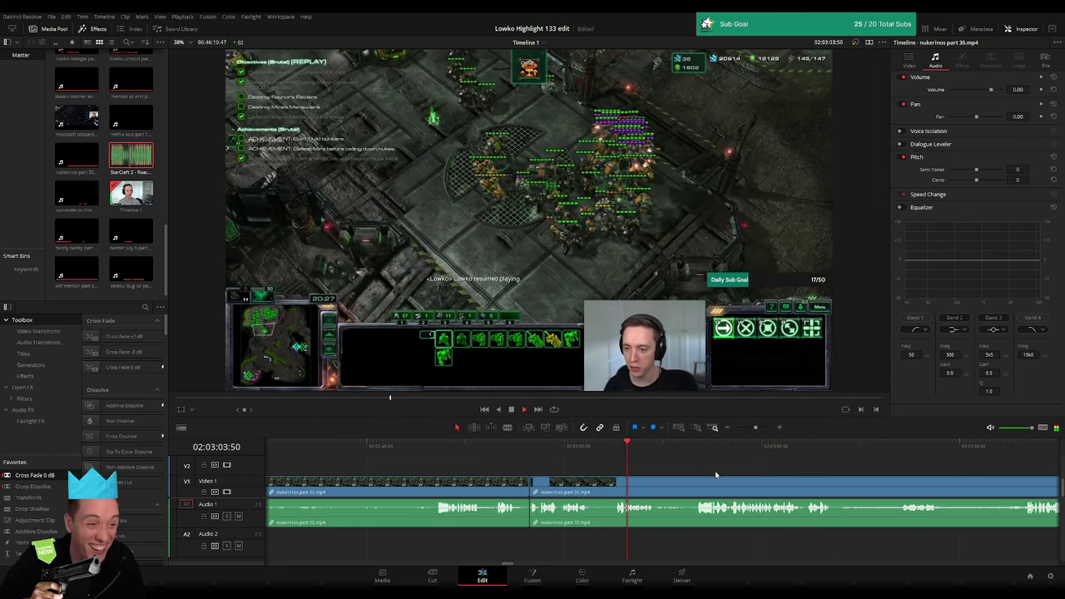
# - Review the new join, skip ahead through the later gameplay and zoom out
pyautogui.press('Up')
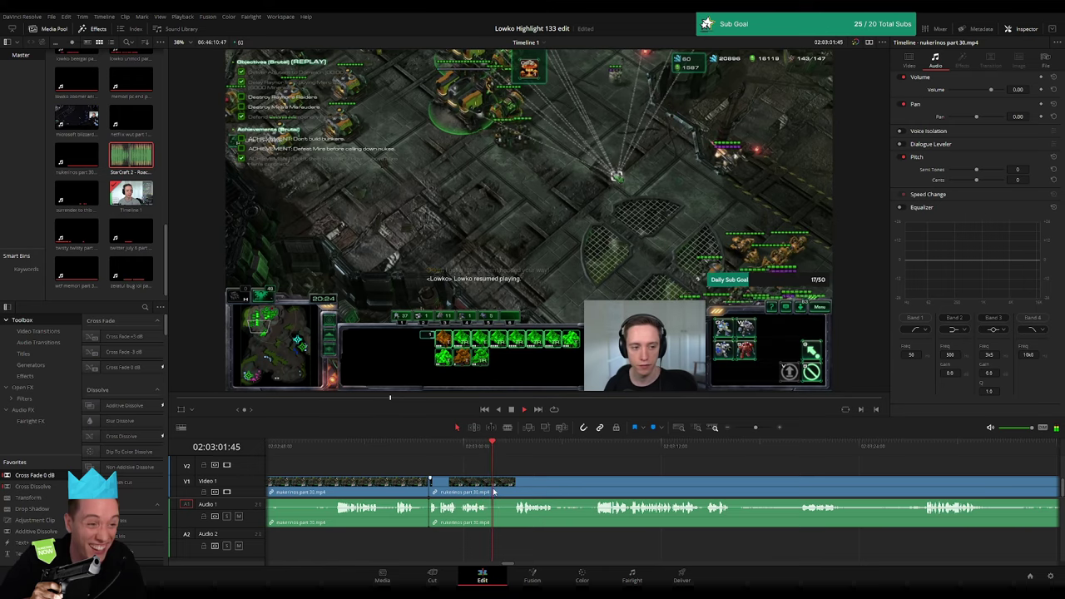
pyautogui.click(605, 455)
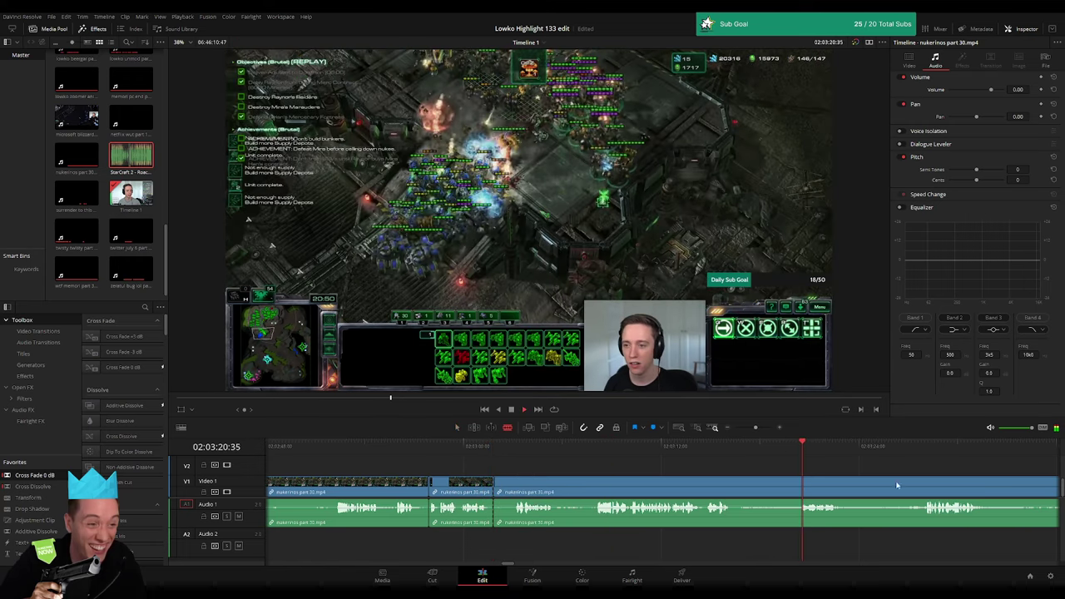
pyautogui.click(659, 450)
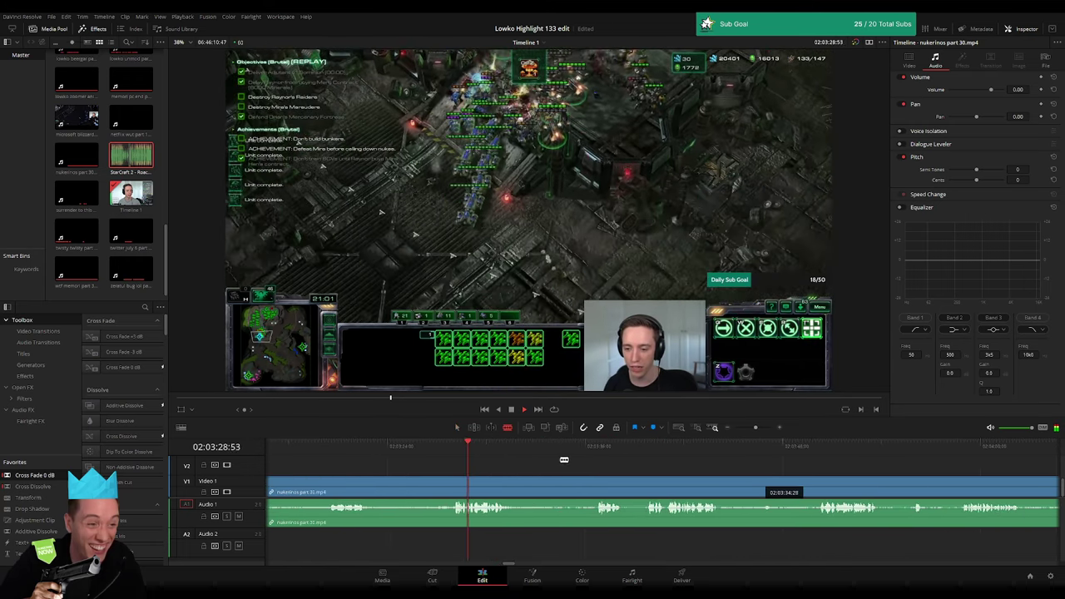
pyautogui.click(662, 451)
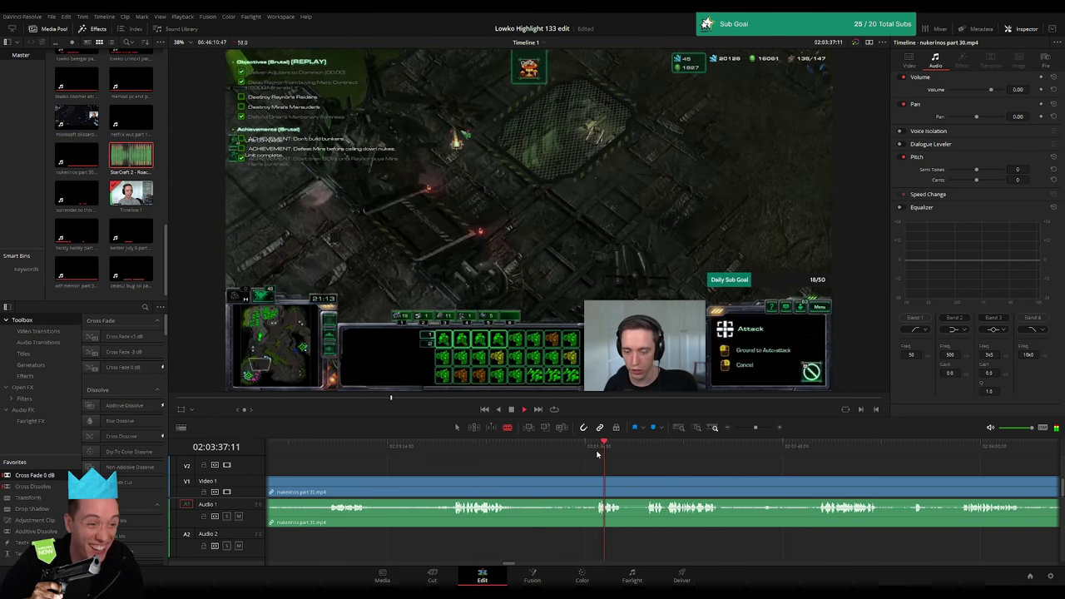
pyautogui.click(815, 450)
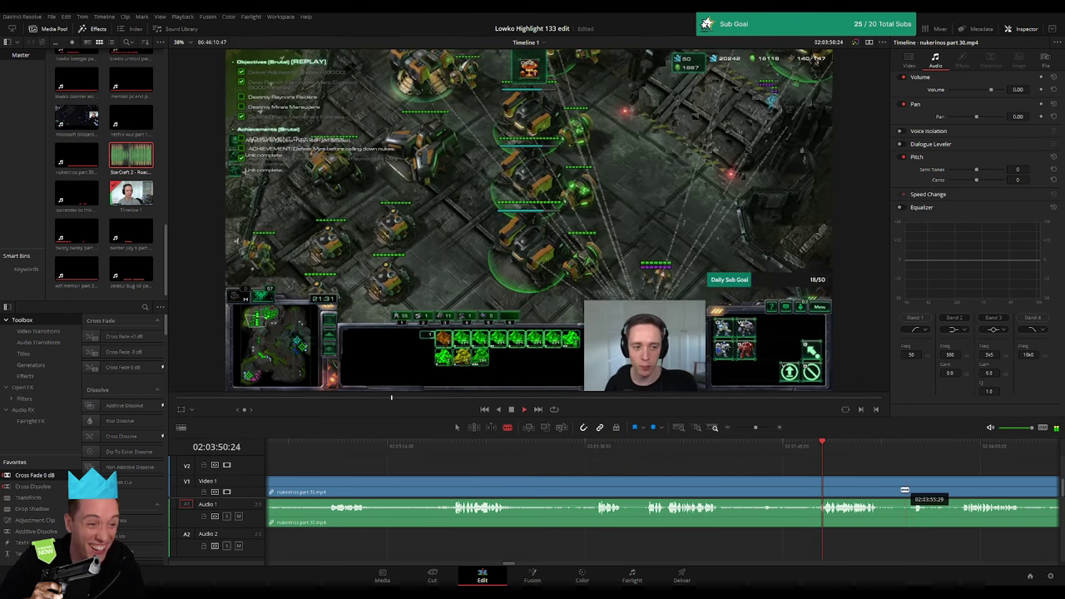
pyautogui.click(744, 449)
pyautogui.click(896, 449)
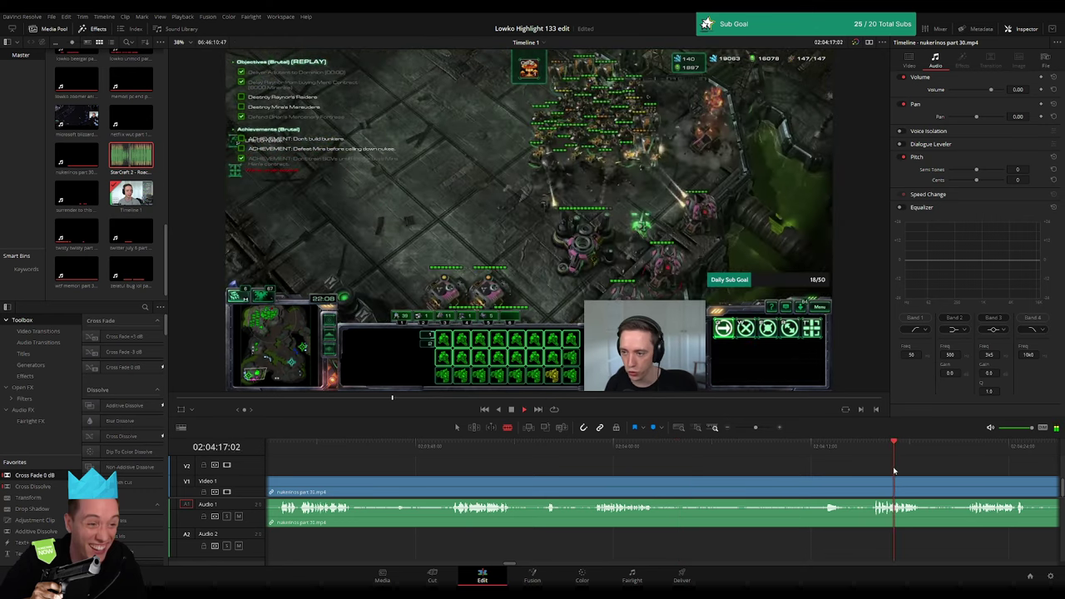
pyautogui.click(815, 449)
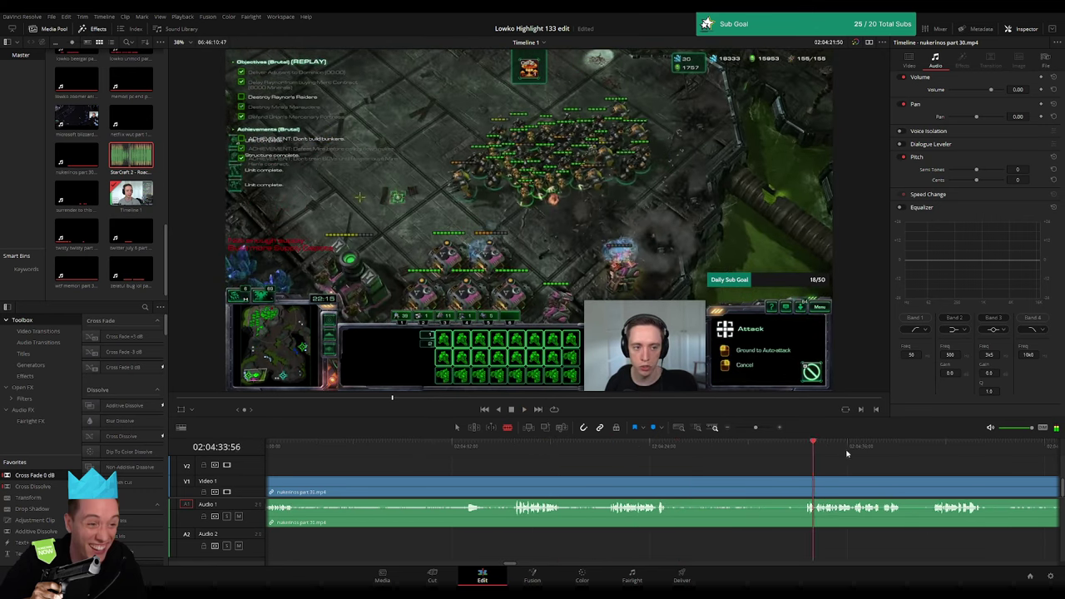
pyautogui.click(903, 449)
pyautogui.moveTo(755, 428); pyautogui.dragTo(746, 428)
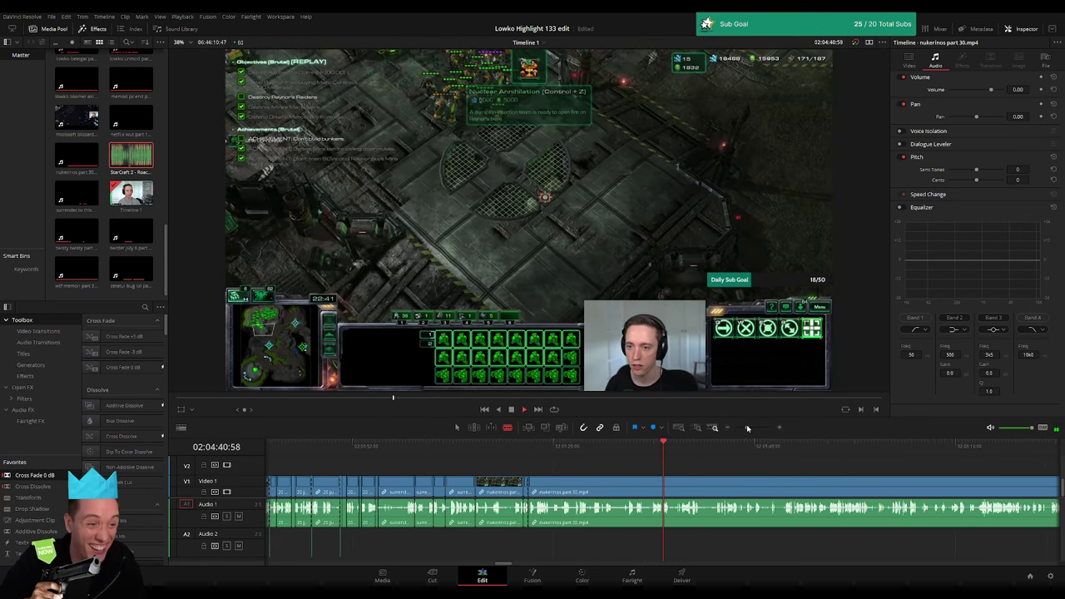
pyautogui.click(673, 447)
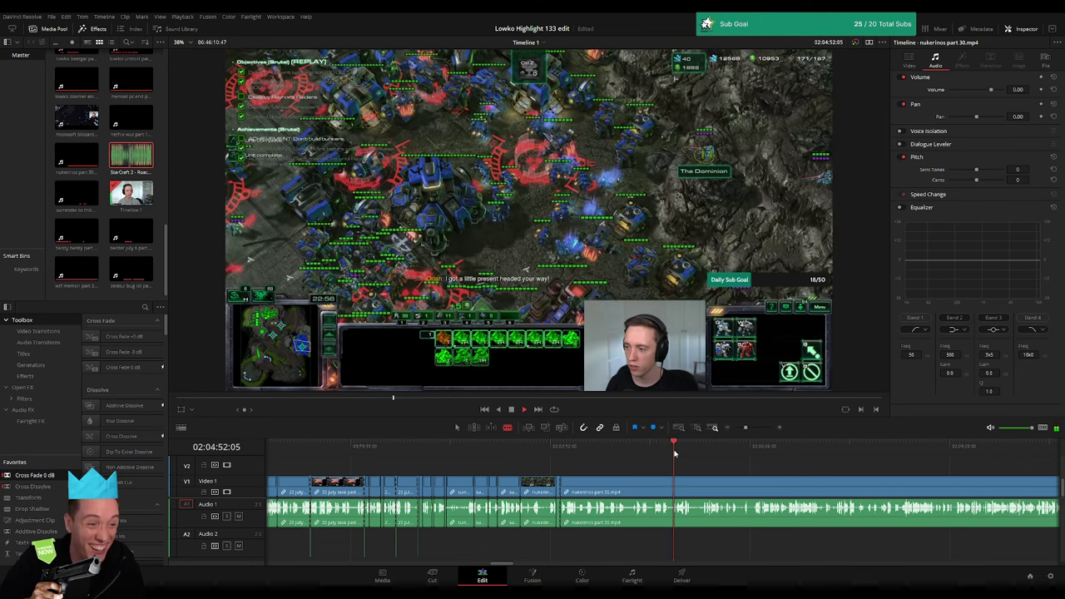
pyautogui.click(656, 447)
pyautogui.hotkey('ctrl', '=')
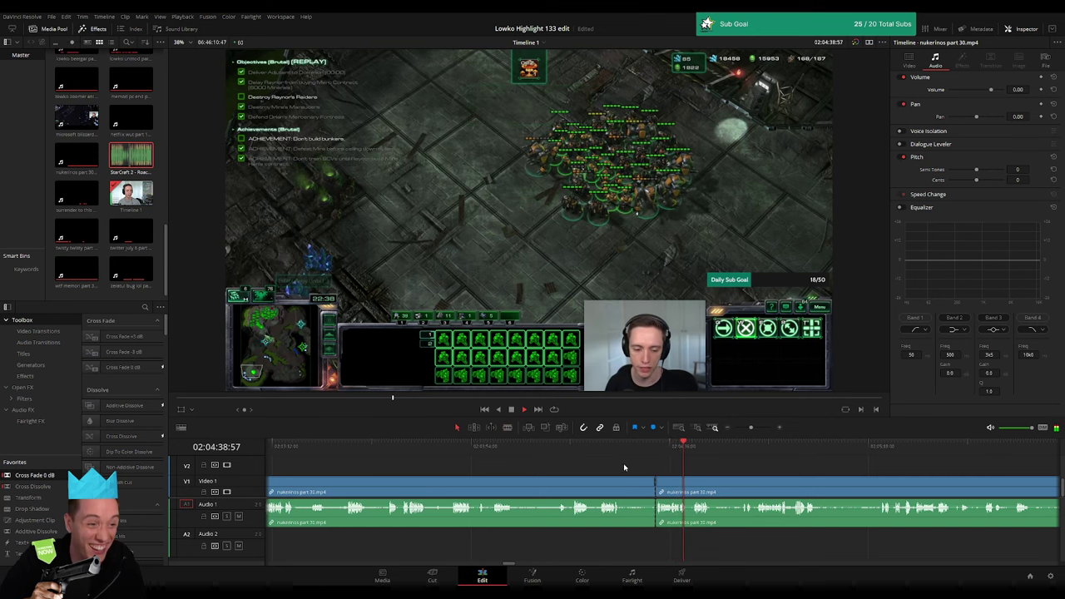
pyautogui.click(574, 449)
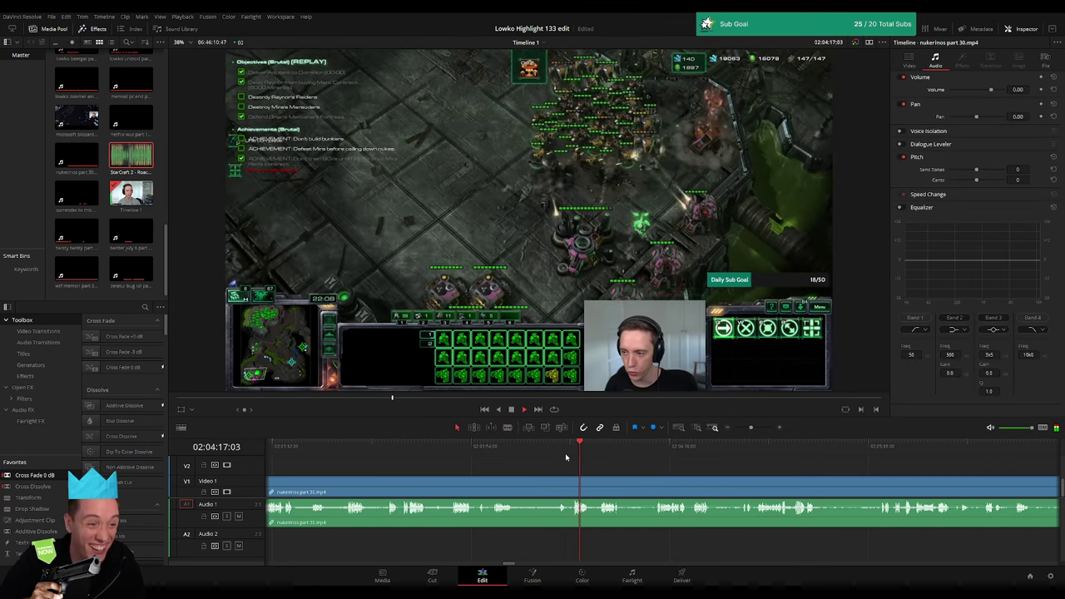
pyautogui.click(599, 454)
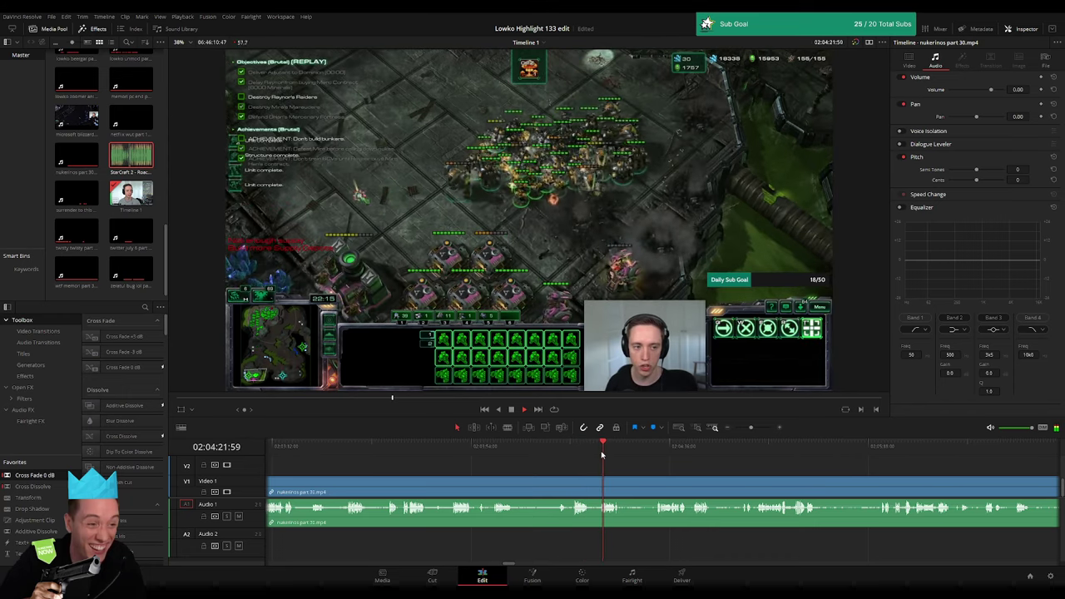
pyautogui.click(625, 453)
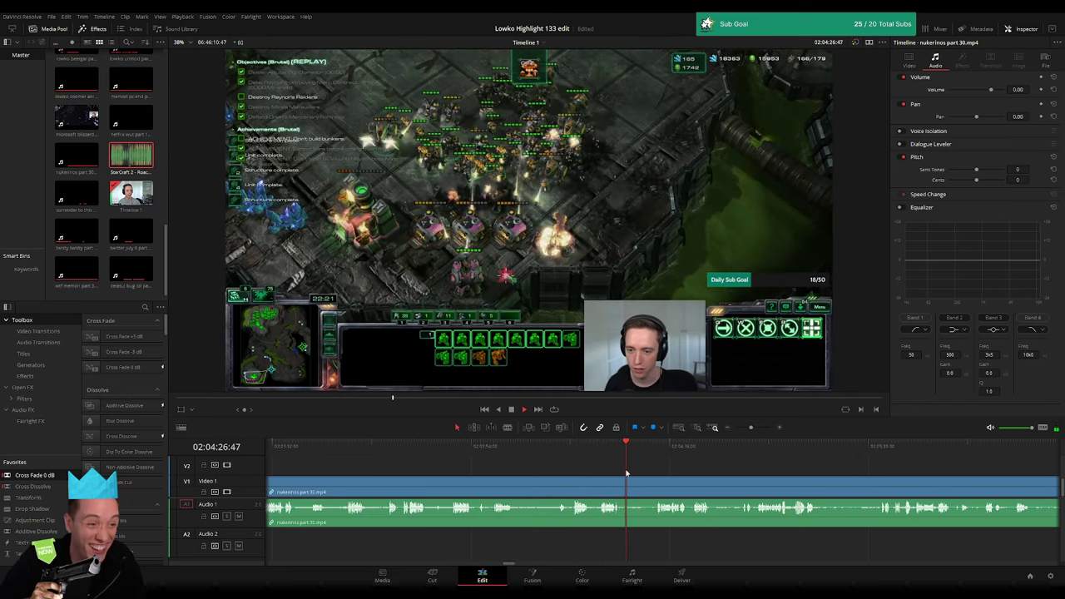
pyautogui.hotkey('ctrl', 'z')
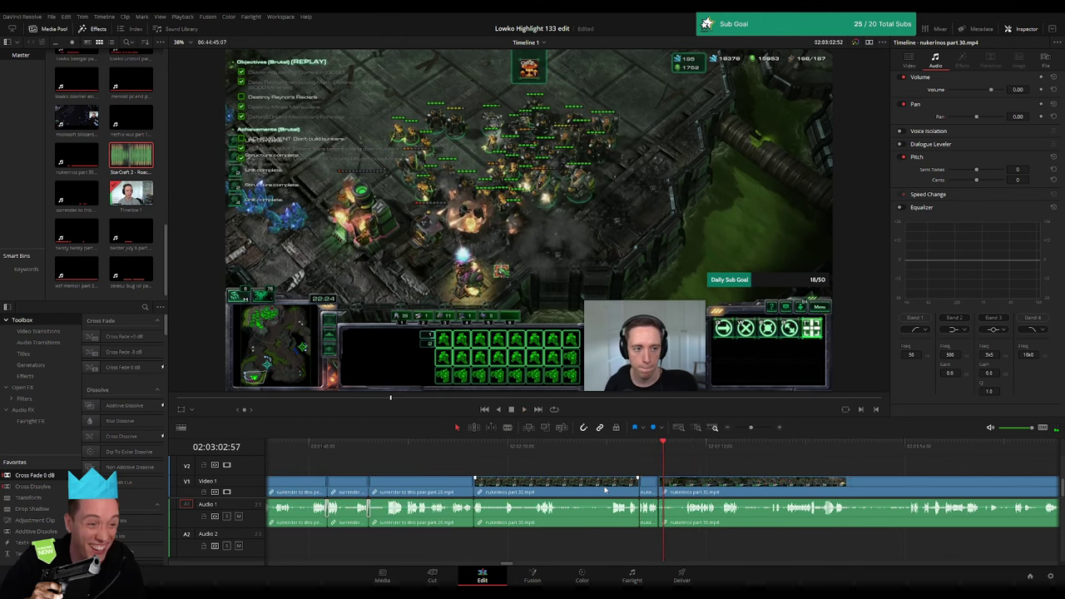
pyautogui.press('space')
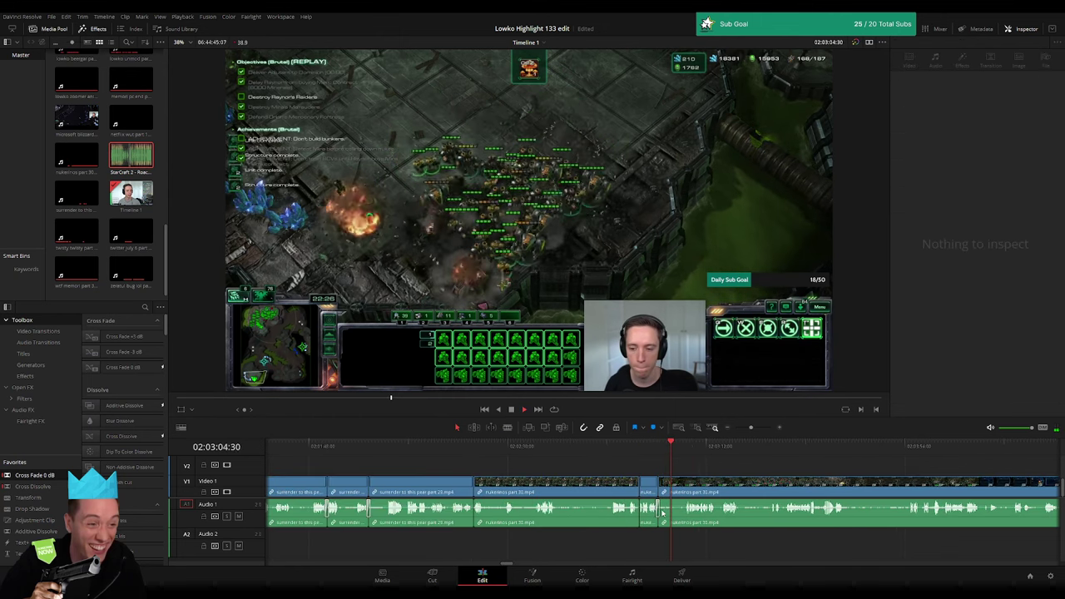
pyautogui.click(459, 456)
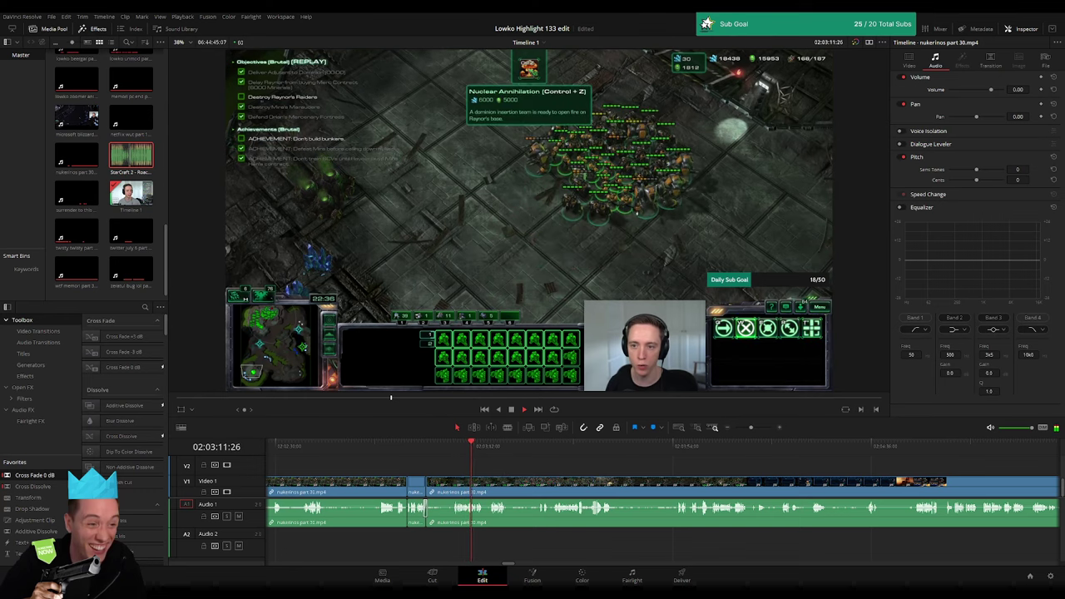
pyautogui.click(484, 450)
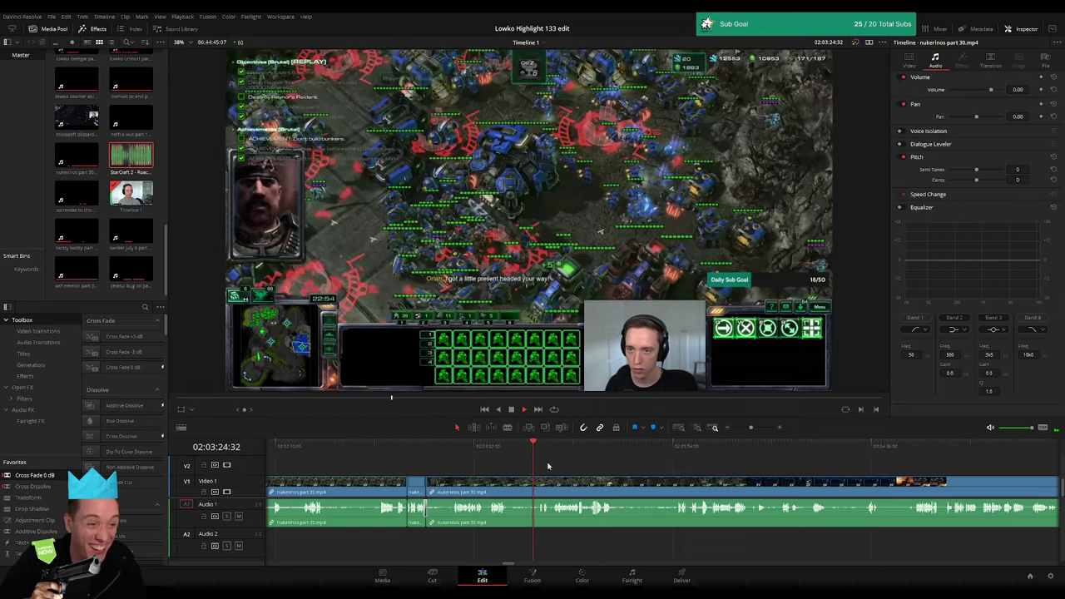
pyautogui.hscroll(3, 477, 458)
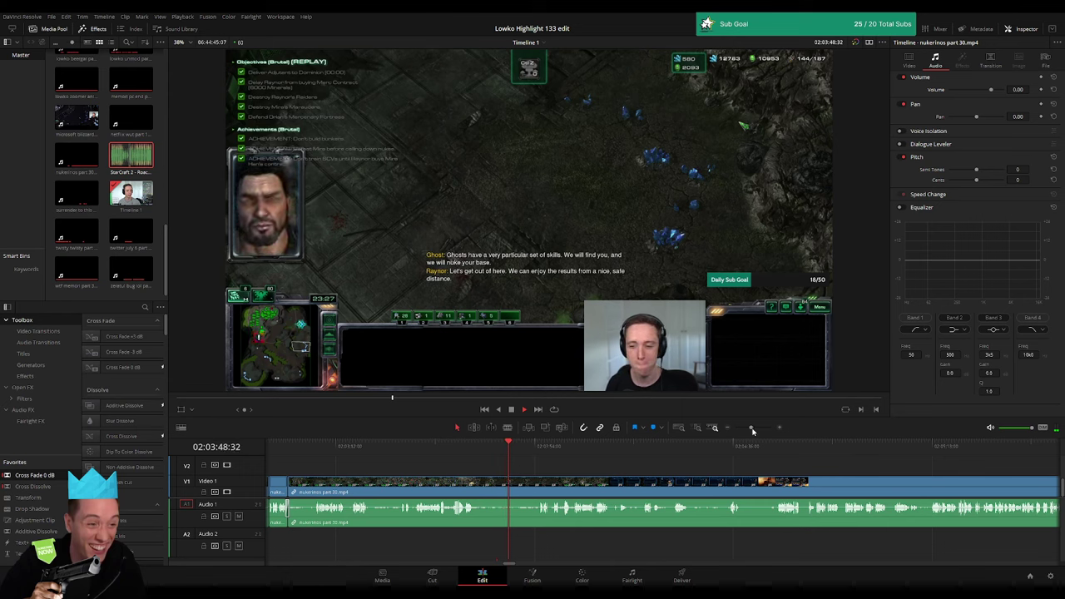
pyautogui.moveTo(752, 430); pyautogui.dragTo(756, 431)
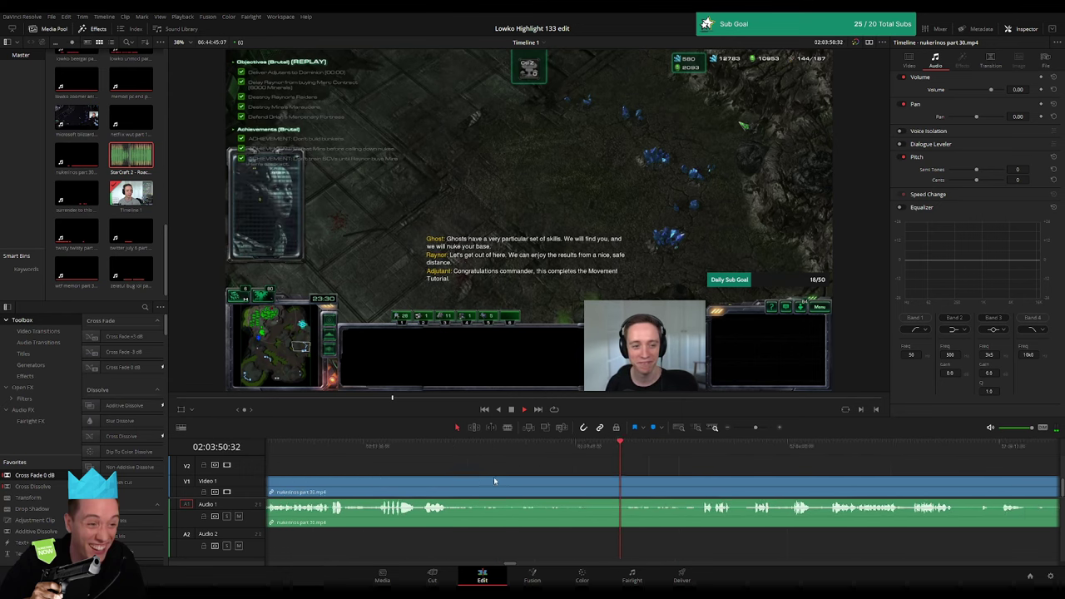
pyautogui.hscroll(3, 493, 476)
pyautogui.hscroll(2, 434, 476)
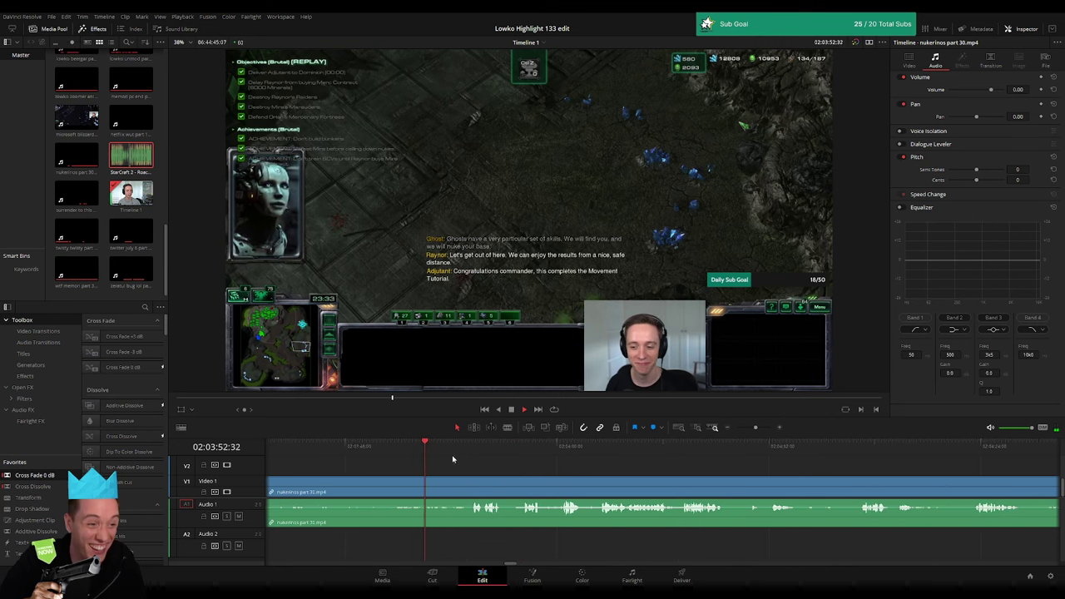
pyautogui.click(524, 447)
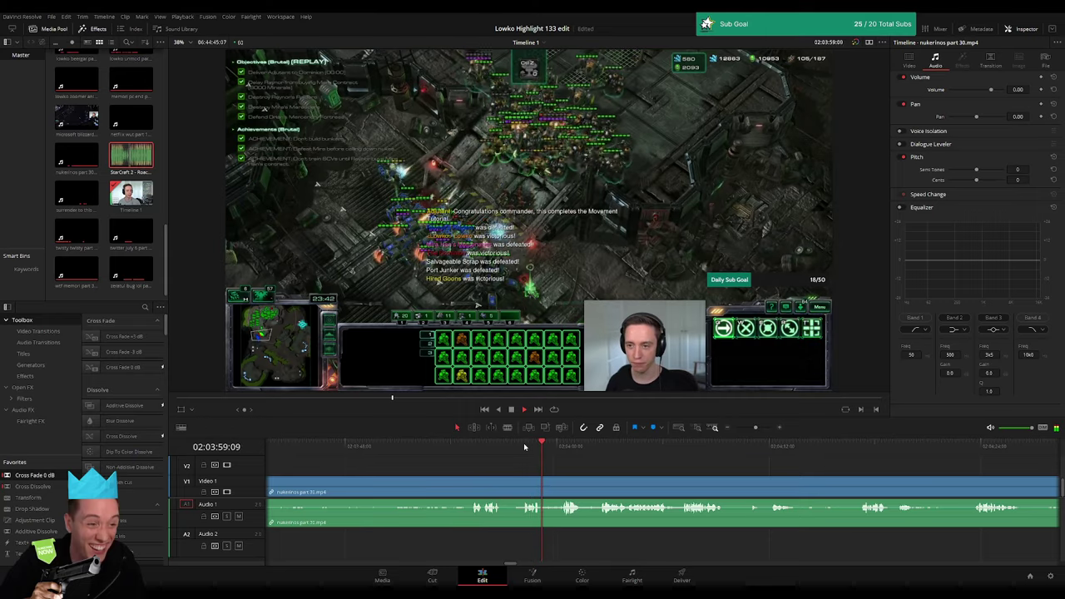
pyautogui.hscroll(3, 488, 467)
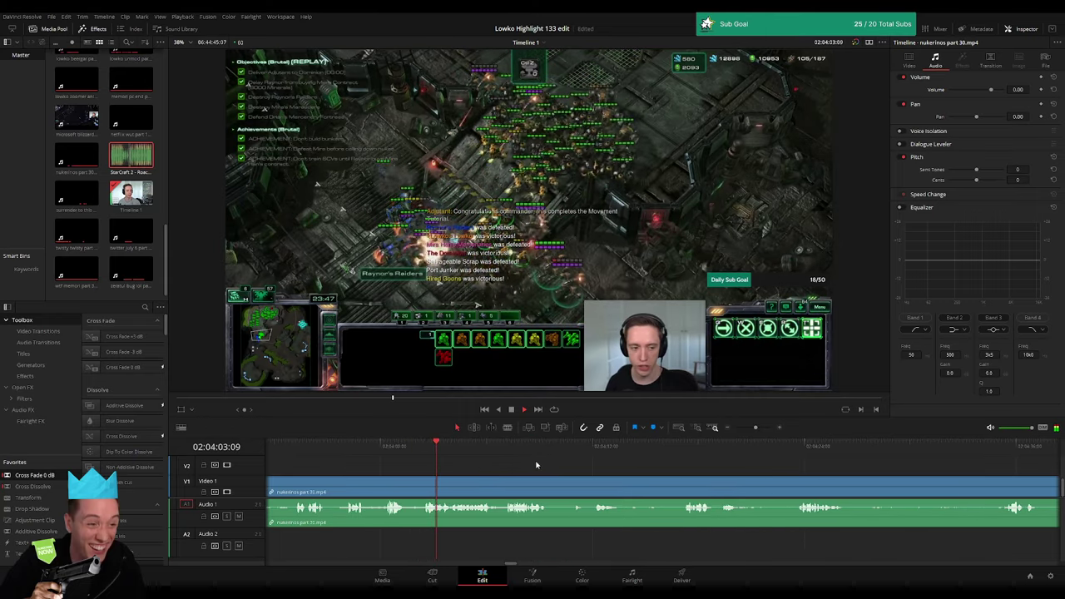
pyautogui.hscroll(2, 499, 463)
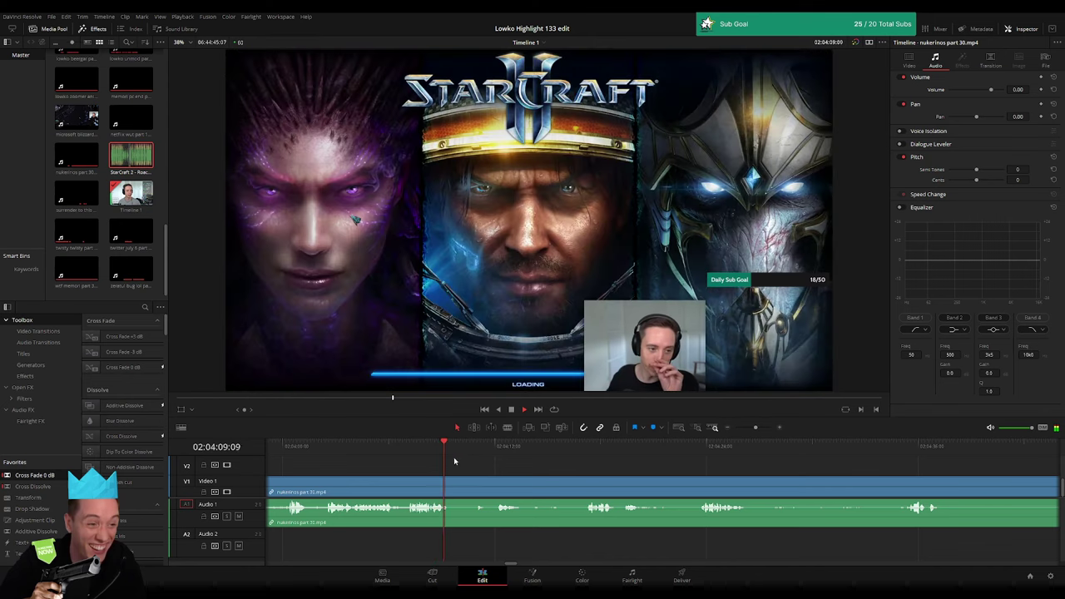
# - Blade nukerinos part 31 where the score screen starts and where the lobby footage ends
pyautogui.click(499, 453)
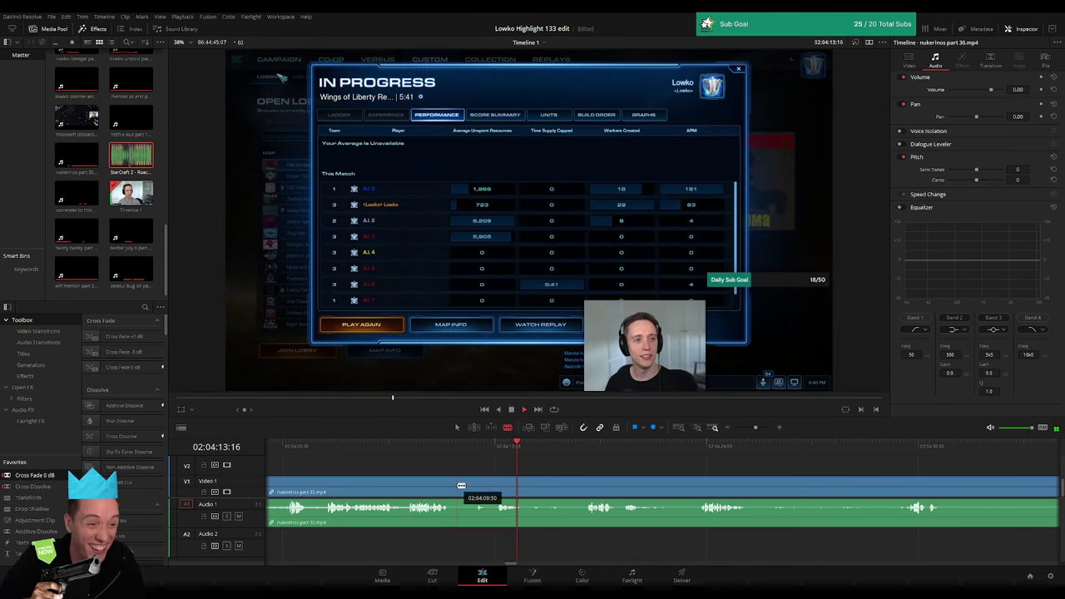
pyautogui.moveTo(461, 484); pyautogui.dragTo(452, 485)
pyautogui.click(582, 455)
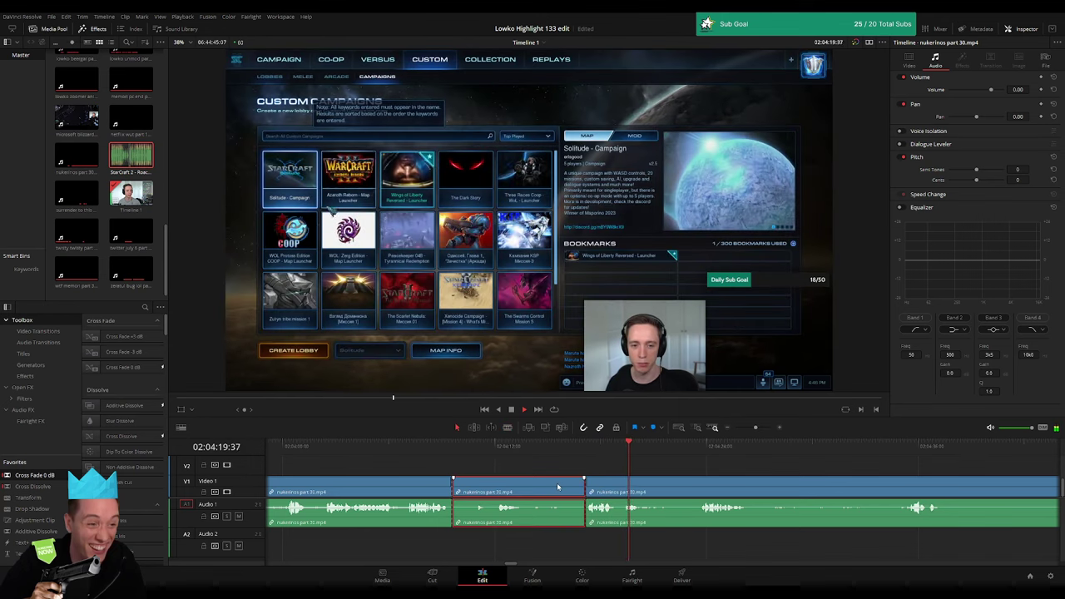
pyautogui.press('space')
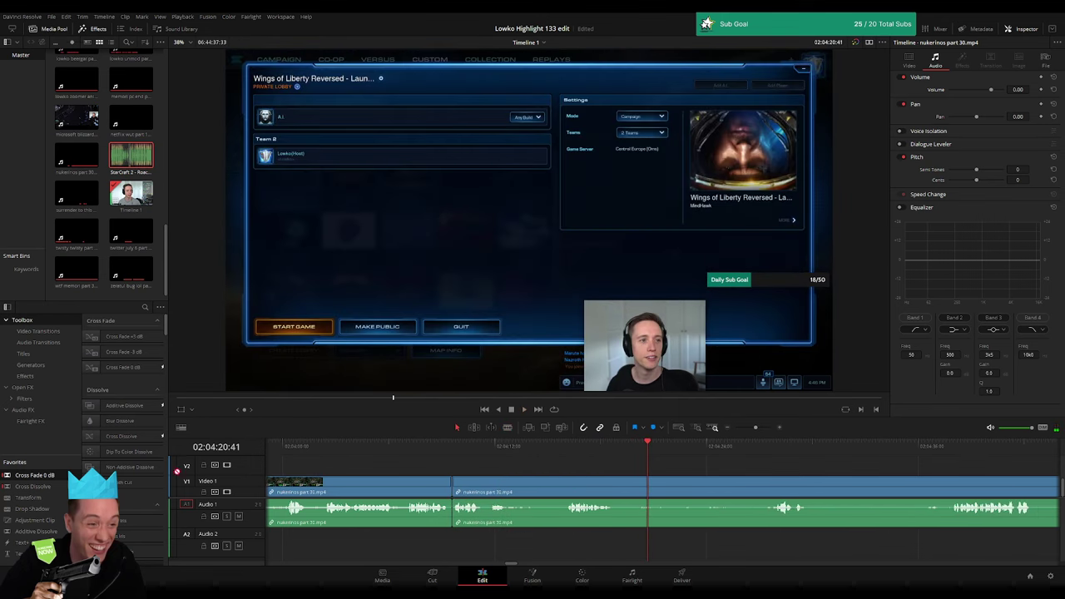
pyautogui.press('b')
pyautogui.click(526, 491)
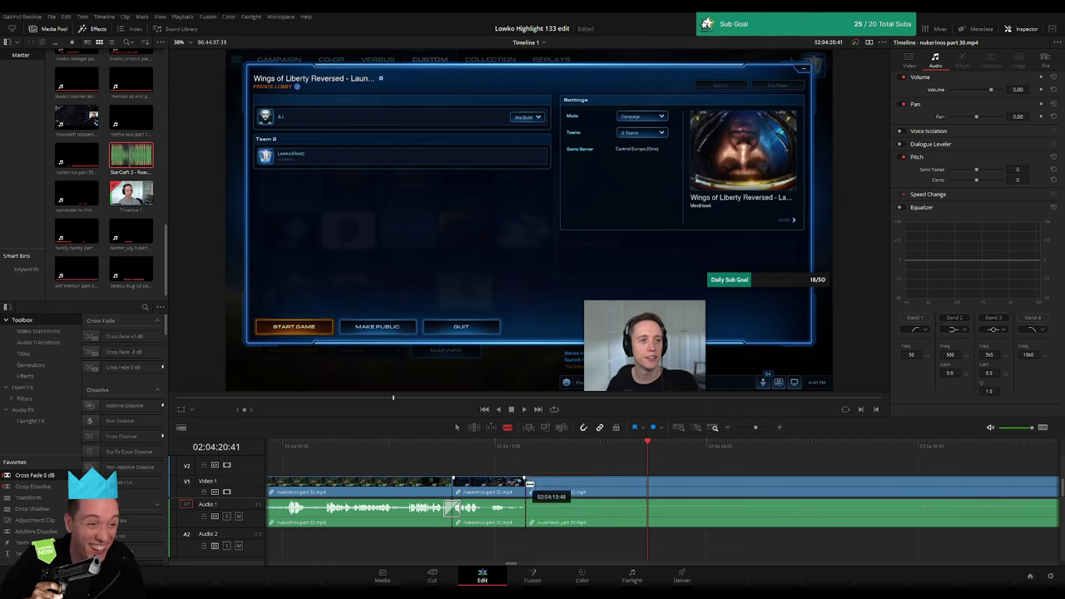
pyautogui.press('space')
pyautogui.press('space')
pyautogui.moveTo(754, 427); pyautogui.dragTo(741, 427)
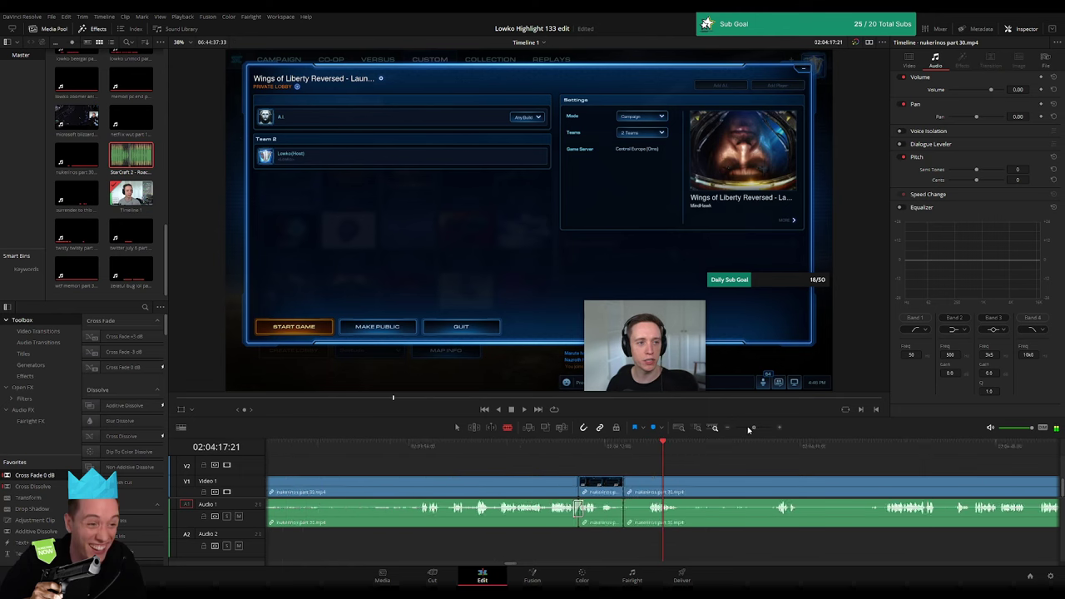
# - Ripple-delete the post-mission lobby piece and play from the new join
pyautogui.hscroll(5, 832, 460)
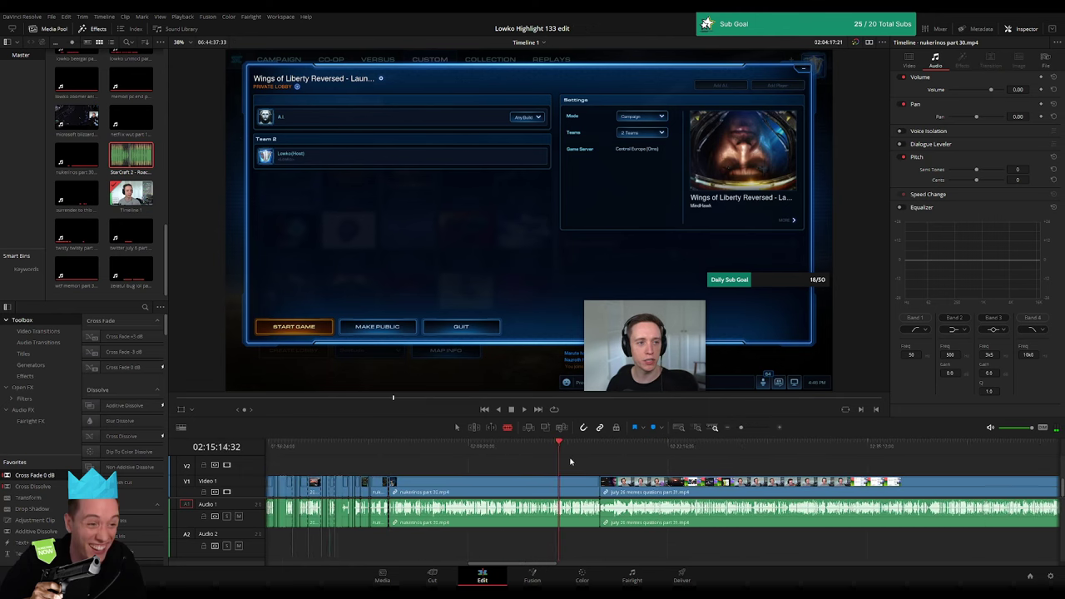
pyautogui.click(569, 487)
pyautogui.press('Delete')
pyautogui.press('Up')
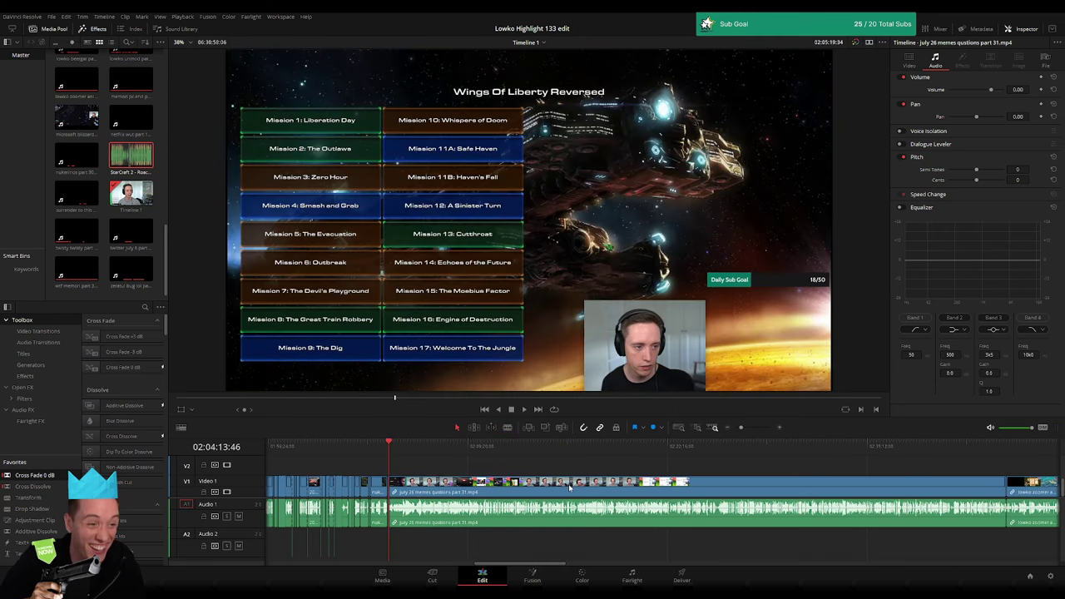
pyautogui.press('space')
# - Scrub the July 26 quiz clip past the Reddit meme to the autism test quiz page
pyautogui.click(468, 448)
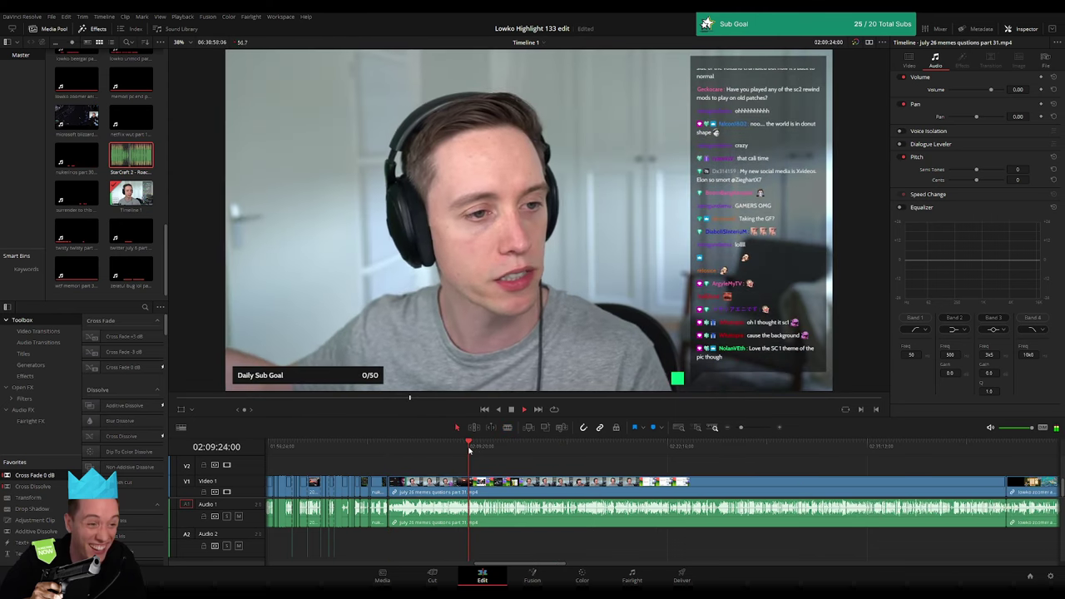
pyautogui.click(529, 452)
pyautogui.click(510, 450)
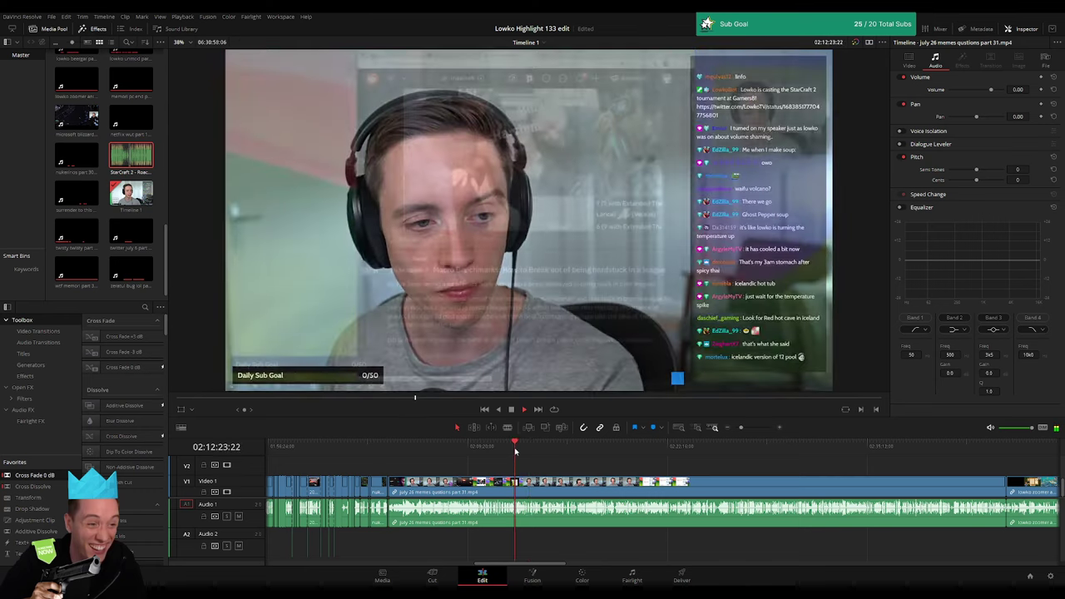
pyautogui.click(508, 450)
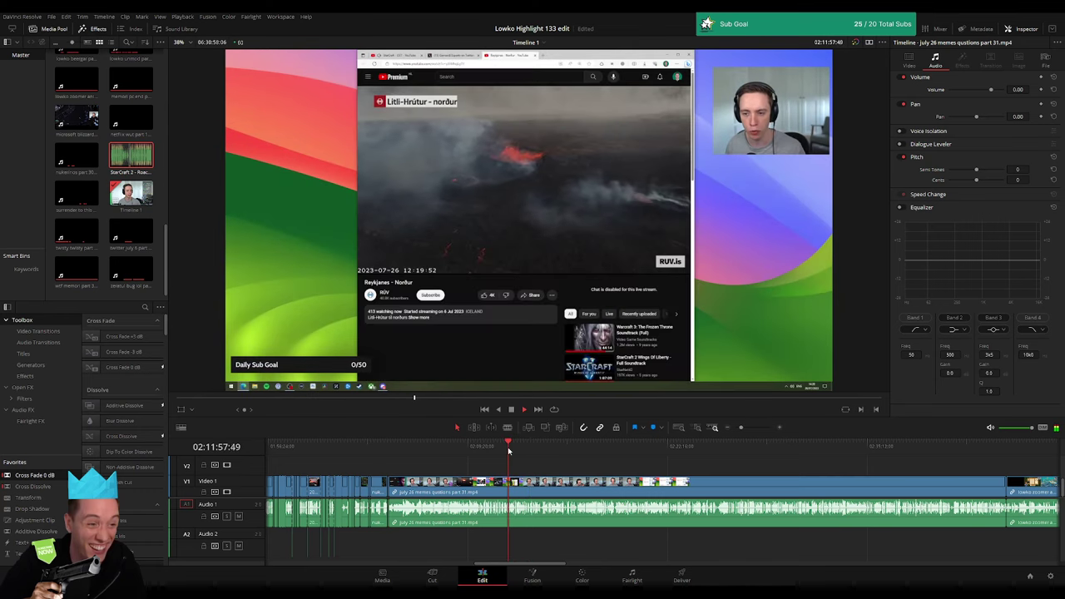
pyautogui.click(520, 450)
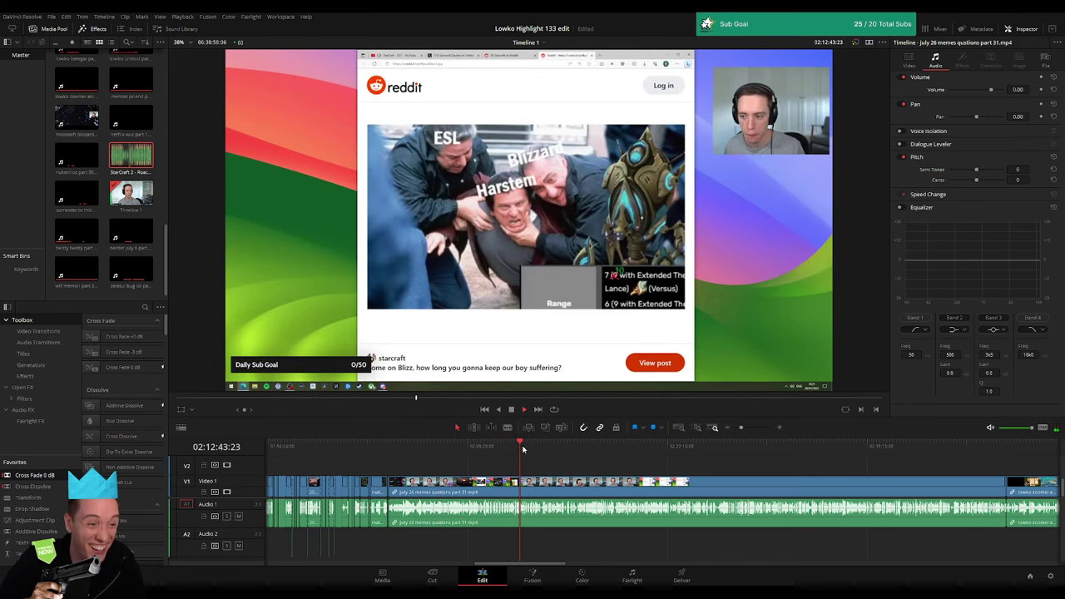
pyautogui.moveTo(522, 449); pyautogui.dragTo(760, 468)
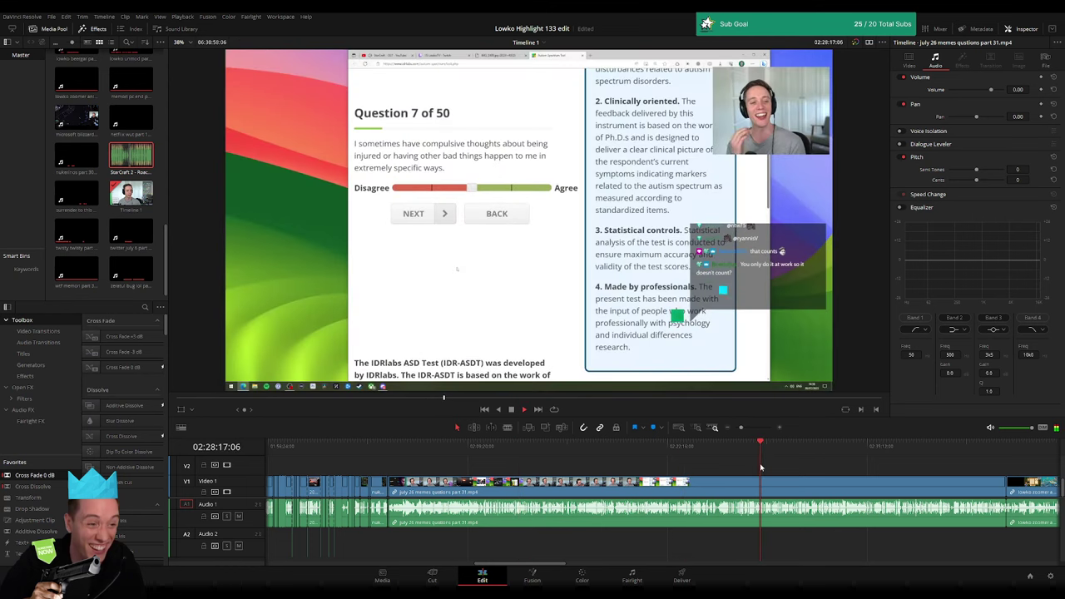
pyautogui.moveTo(478, 451); pyautogui.dragTo(490, 450)
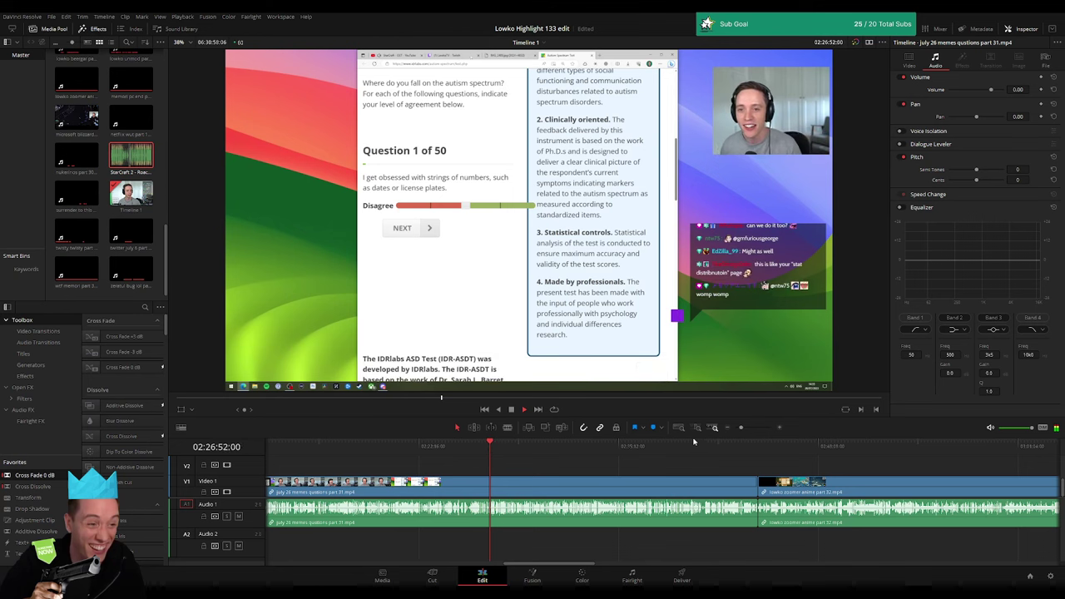
# - Step back to the tuba photo, then scrub forward to the IDRlabs test page
pyautogui.scroll(2, 583, 463)
pyautogui.click(569, 452)
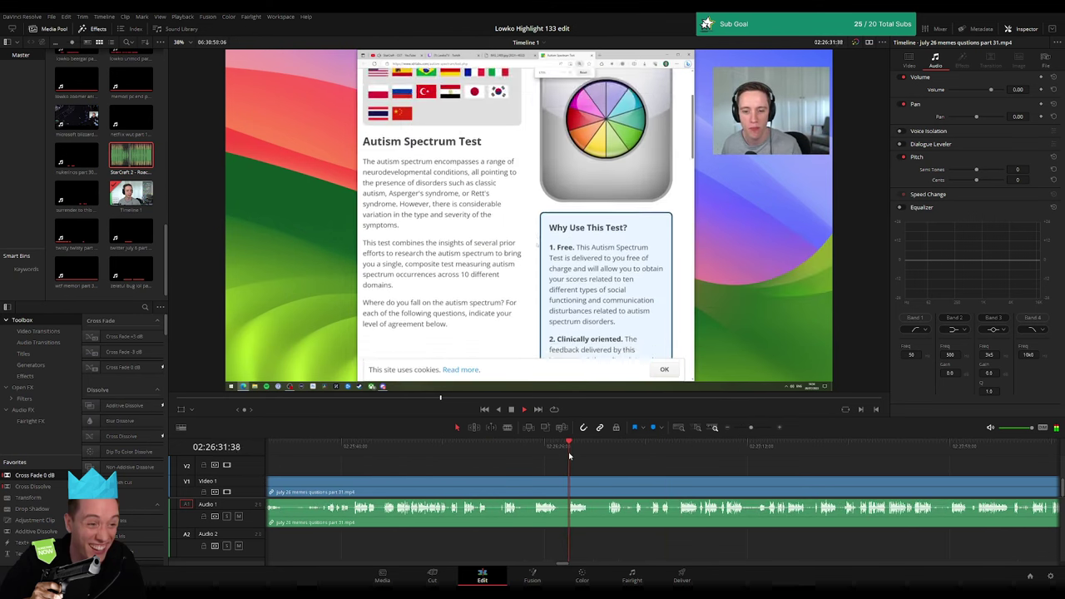
pyautogui.click(530, 458)
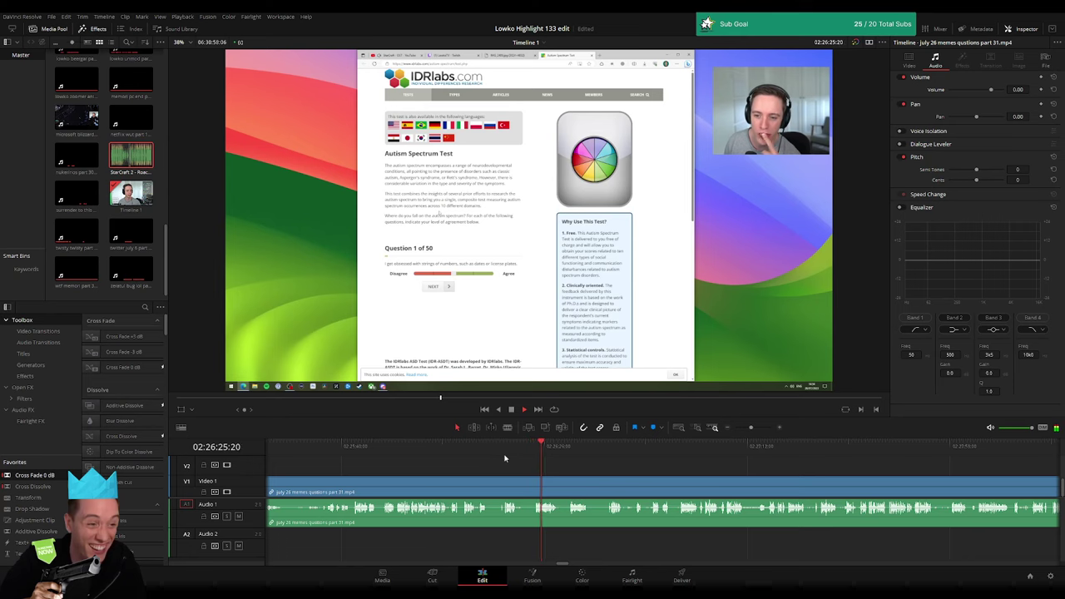
pyautogui.click(358, 453)
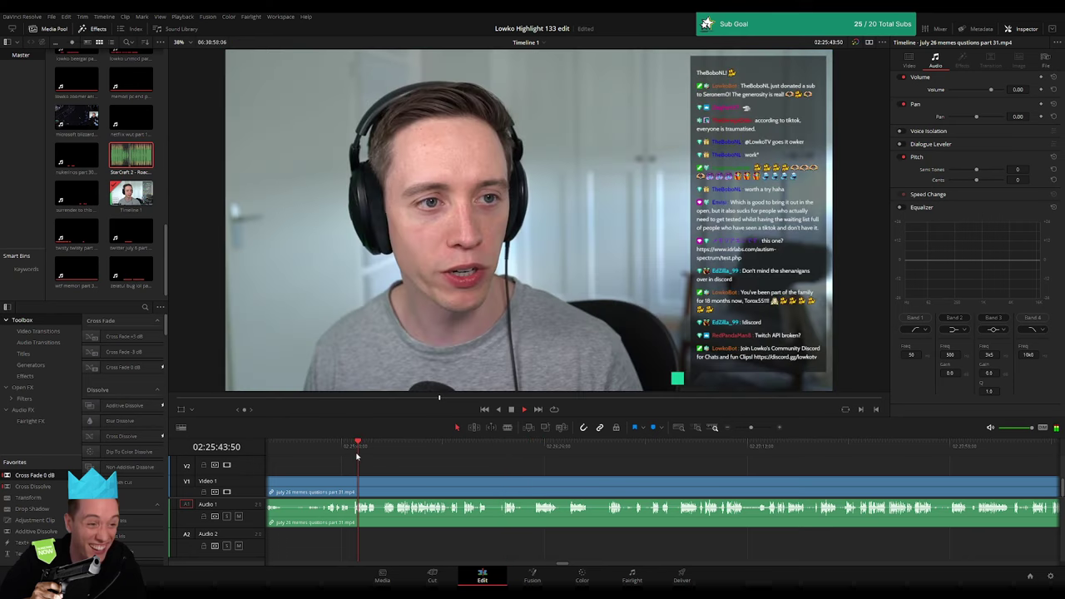
pyautogui.click(379, 454)
pyautogui.click(385, 455)
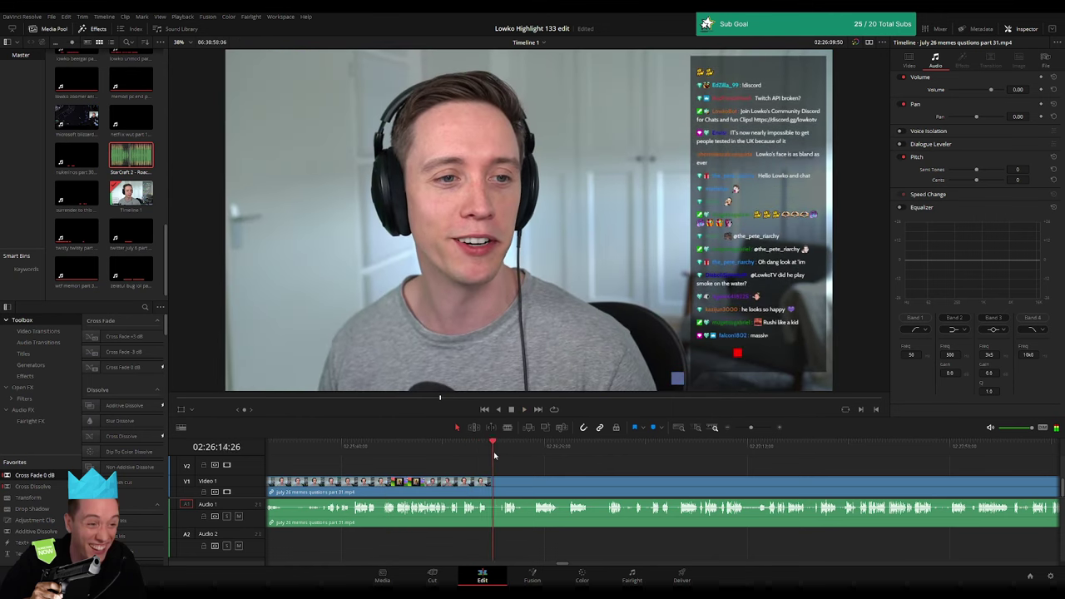
pyautogui.moveTo(449, 453); pyautogui.dragTo(504, 456)
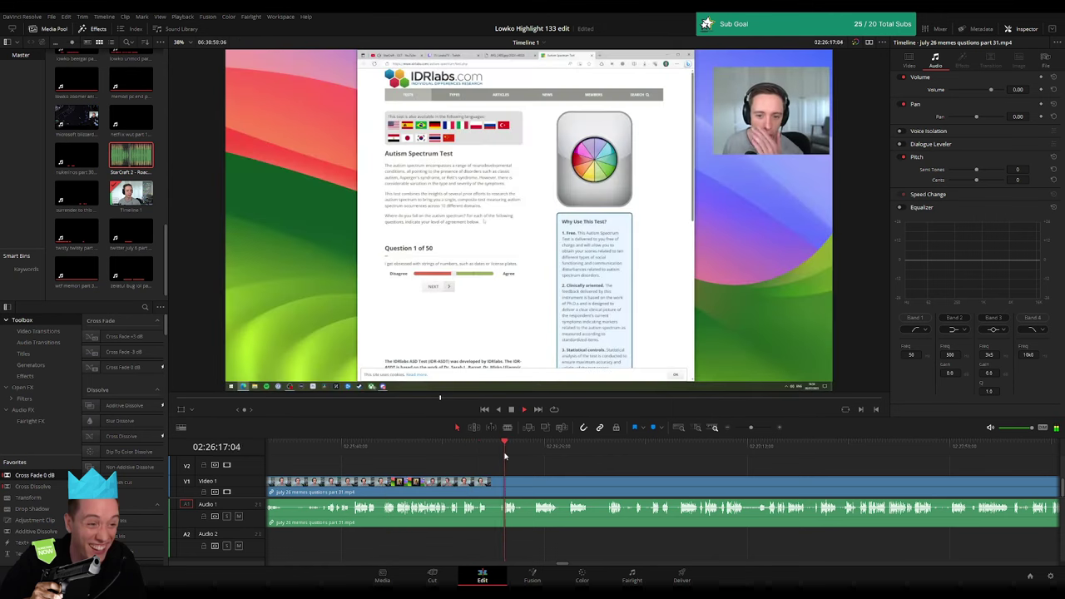
# - Blade the july 26 clip where the IDRlabs test page starts and select the piece before it
pyautogui.moveTo(753, 428); pyautogui.dragTo(756, 428)
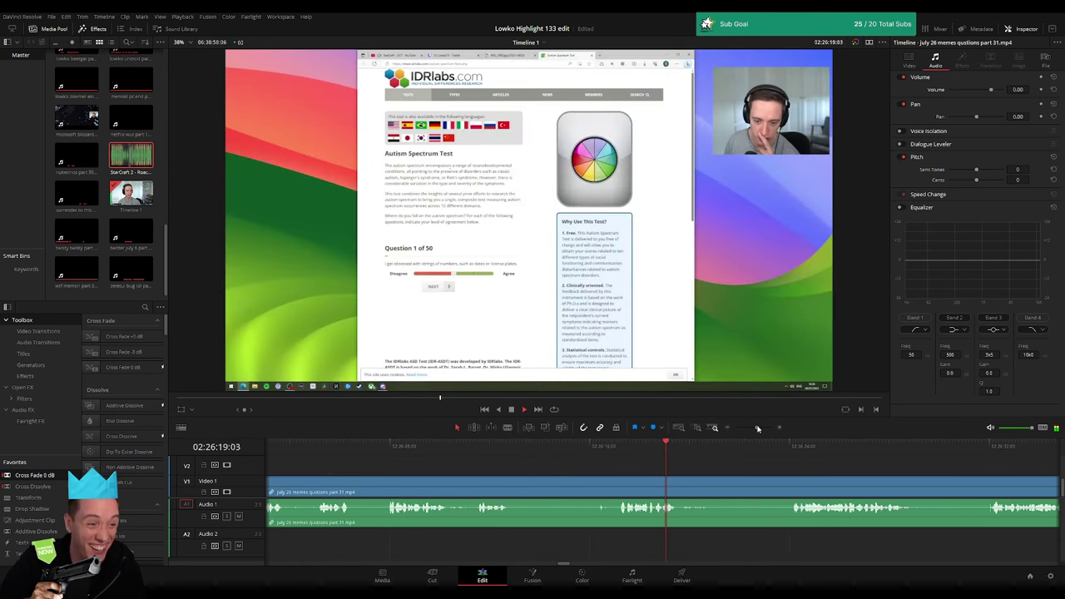
pyautogui.click(490, 446)
pyautogui.click(618, 445)
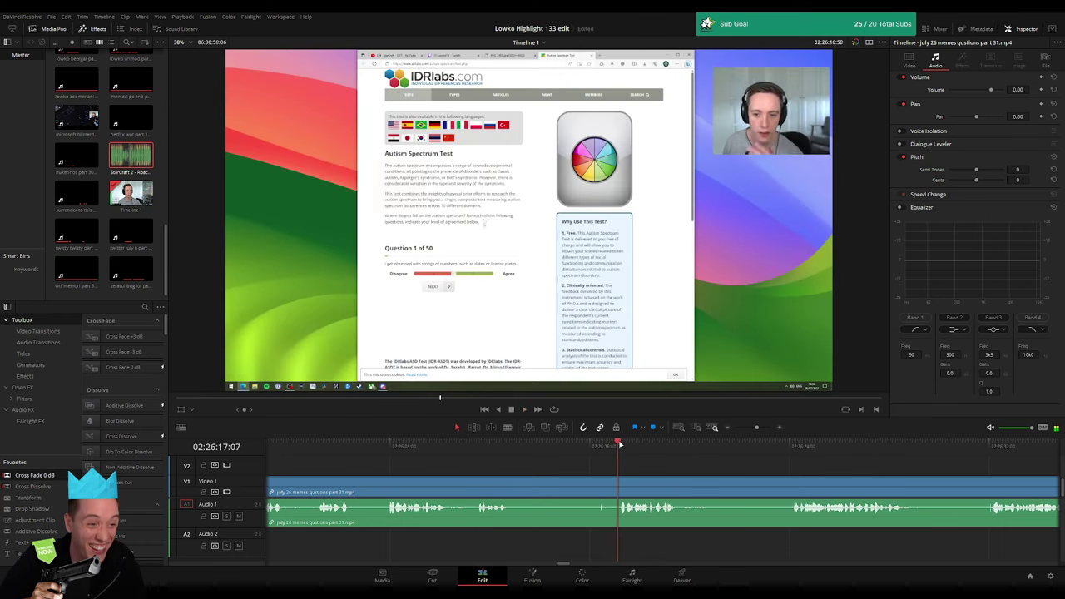
pyautogui.click(617, 481)
pyautogui.press('a')
pyautogui.click(590, 482)
# - Ripple-delete the opening piece, then blade out the first unwanted quiz stretch
pyautogui.press('Delete')
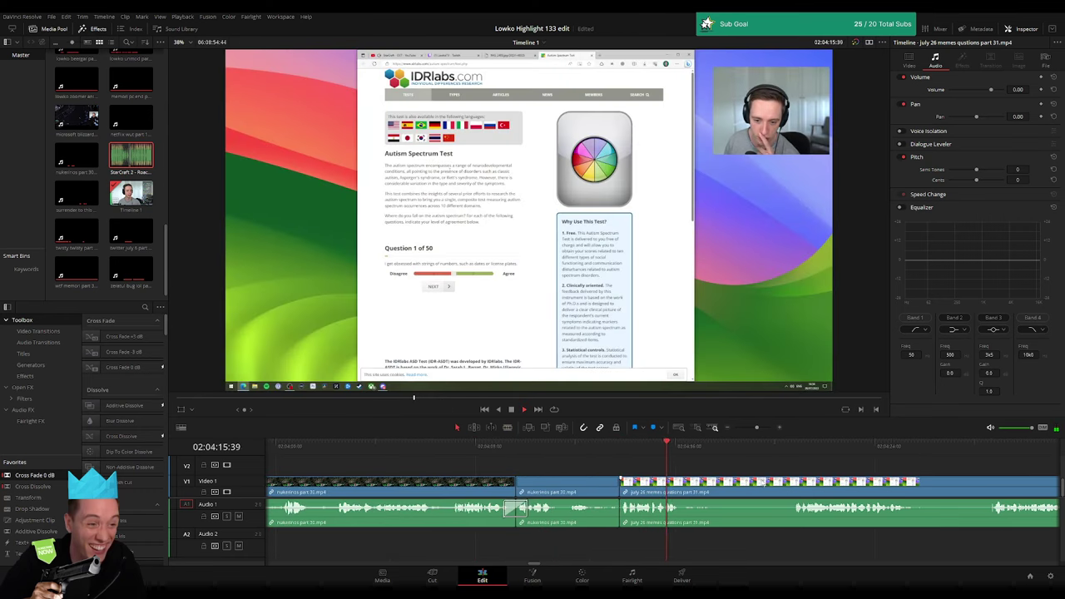
pyautogui.hscroll(5, 515, 465)
pyautogui.click(513, 449)
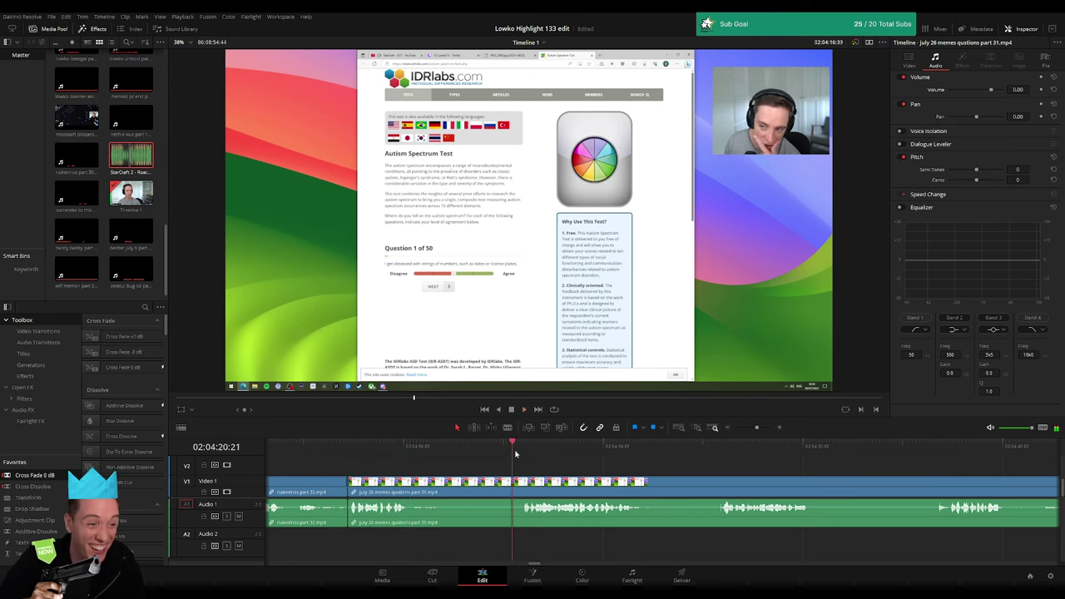
pyautogui.click(411, 488)
pyautogui.click(519, 487)
pyautogui.press('a')
pyautogui.click(485, 487)
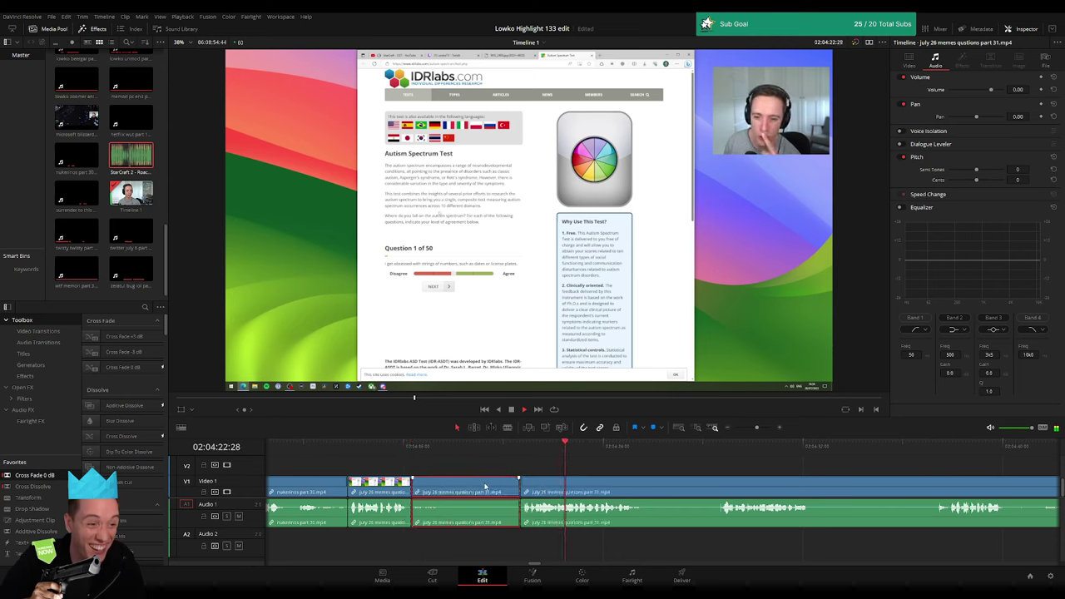
pyautogui.press('Delete')
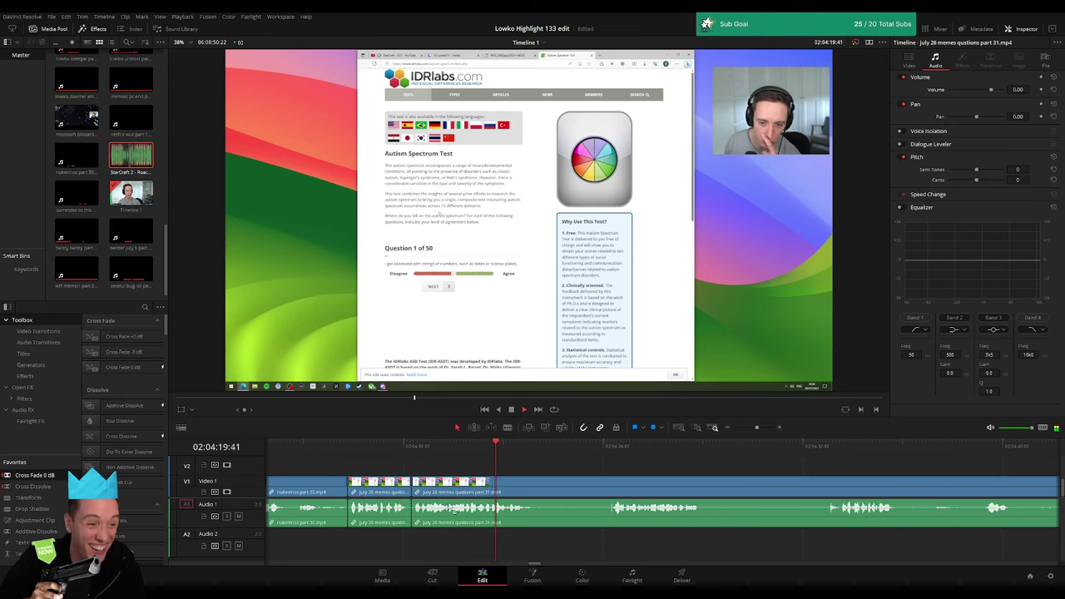
# - Skim ahead and cut out the next two unwanted stretches, closing the gaps
pyautogui.press('l')
pyautogui.press('l')
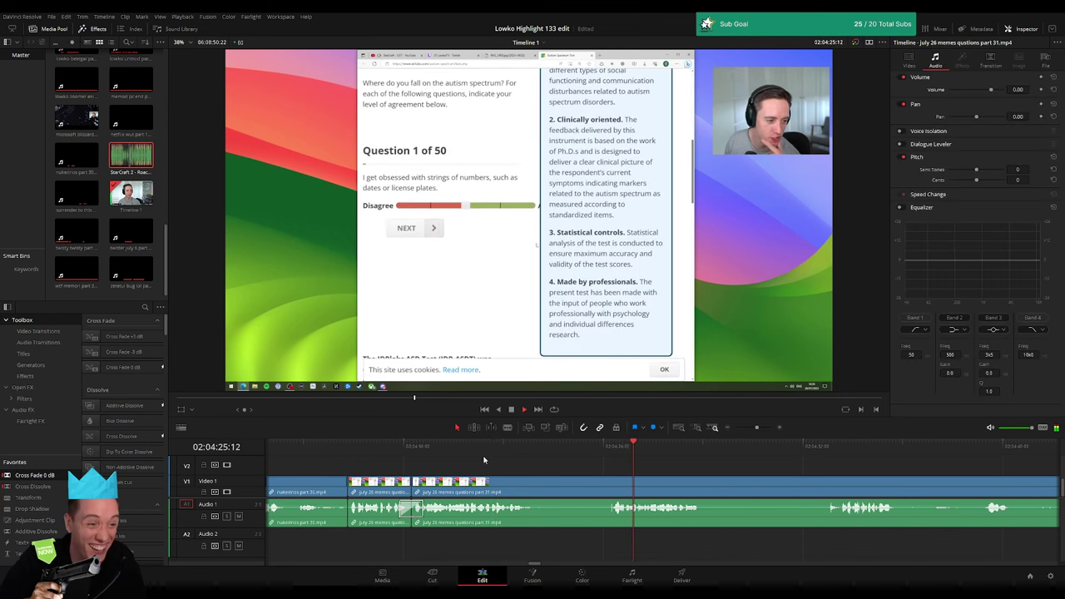
pyautogui.click(494, 449)
pyautogui.press('b')
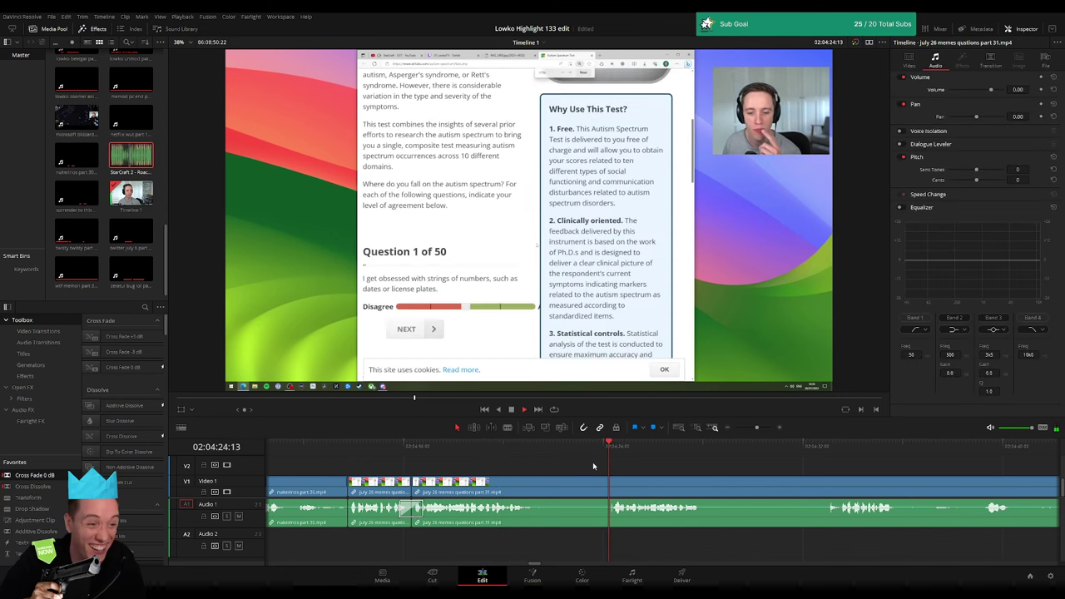
pyautogui.click(530, 487)
pyautogui.click(613, 487)
pyautogui.press('a')
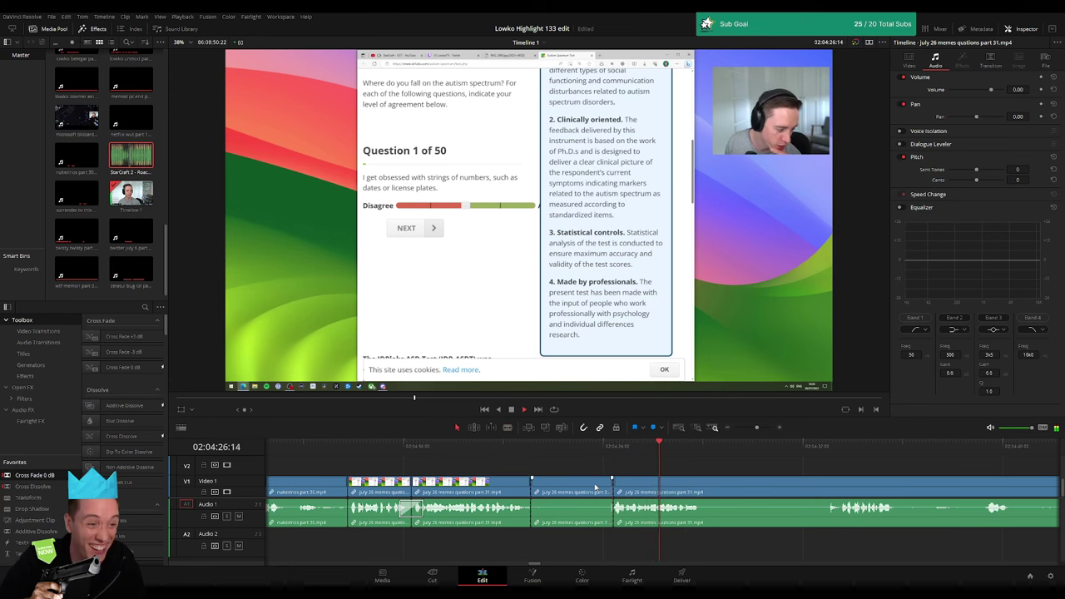
pyautogui.press('BackSpace')
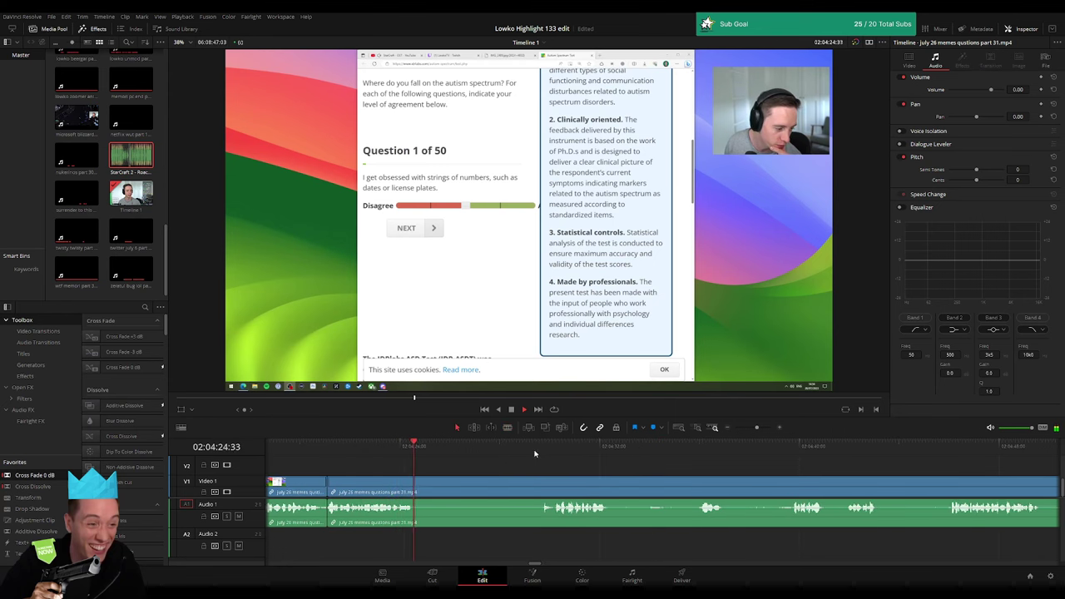
pyautogui.hotkey('ctrl', 'b')
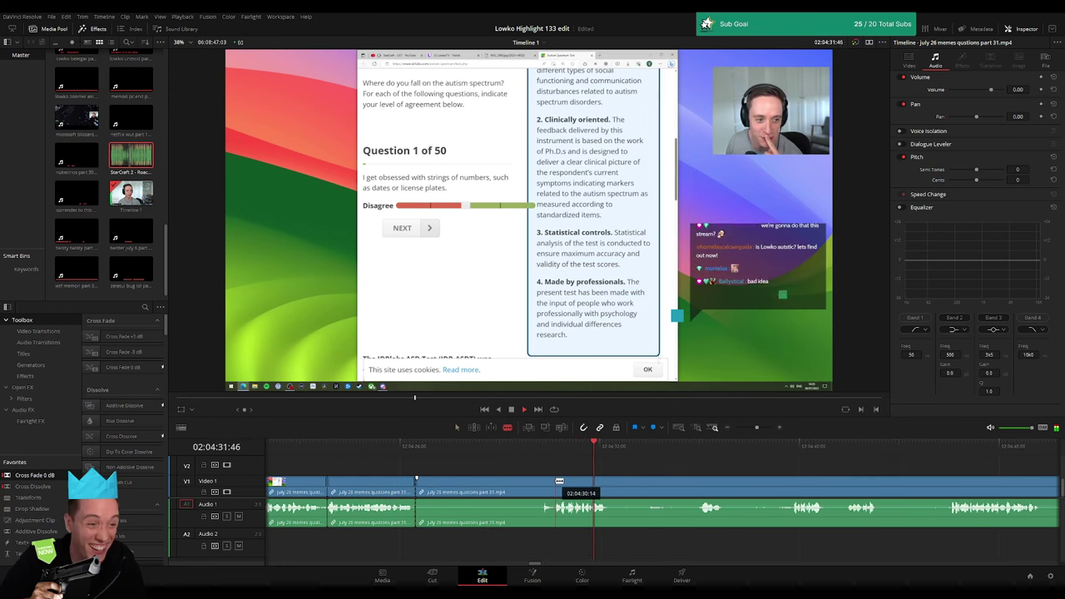
pyautogui.click(529, 487)
pyautogui.click(543, 450)
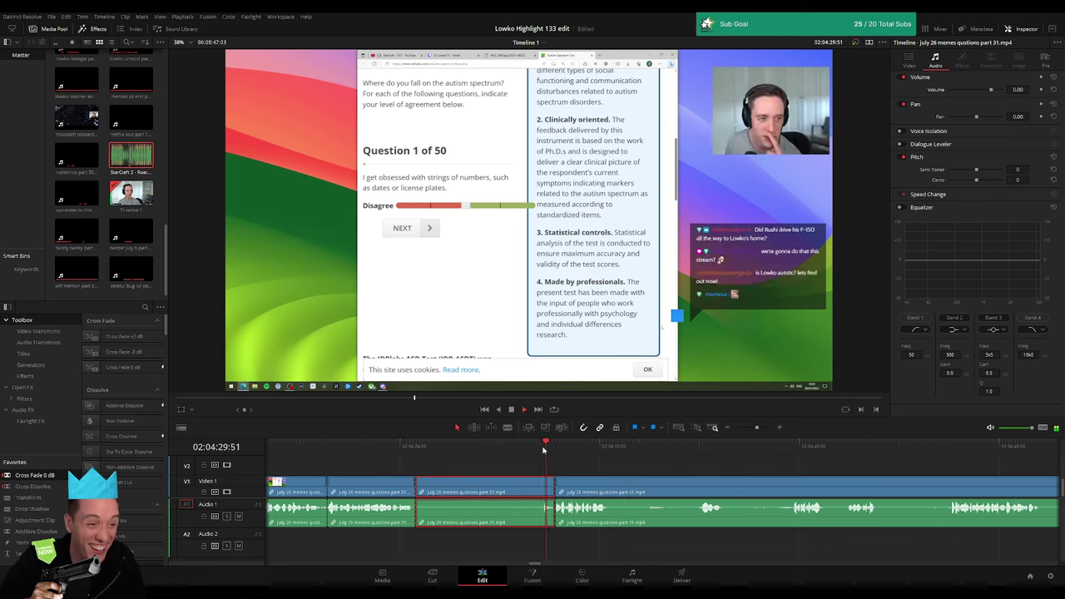
pyautogui.press('BackSpace')
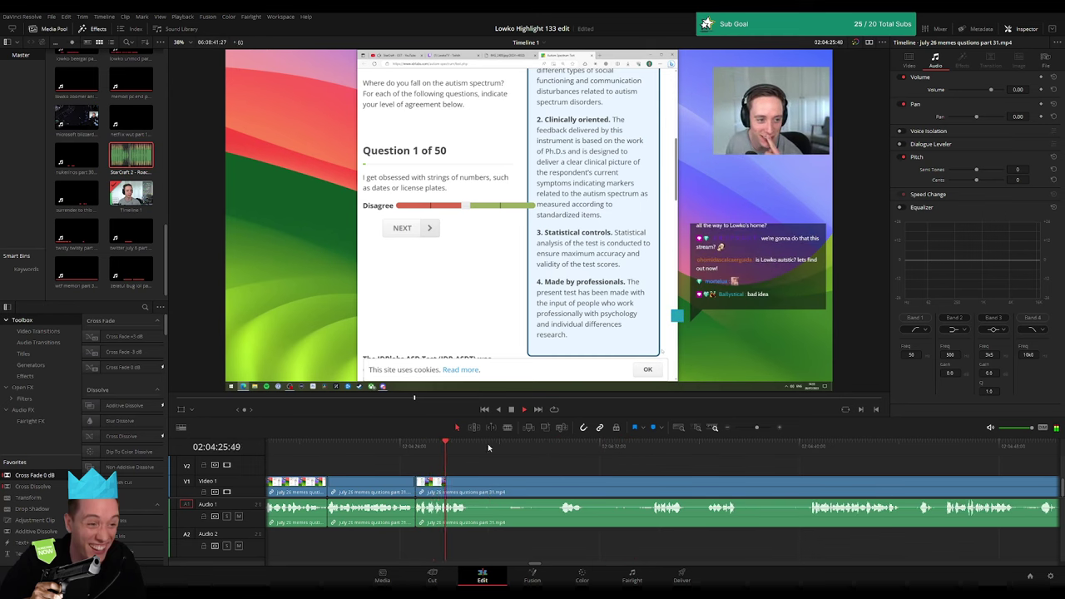
# - Remove a fourth unwanted stretch between two blade cuts
pyautogui.press('b')
pyautogui.click(471, 486)
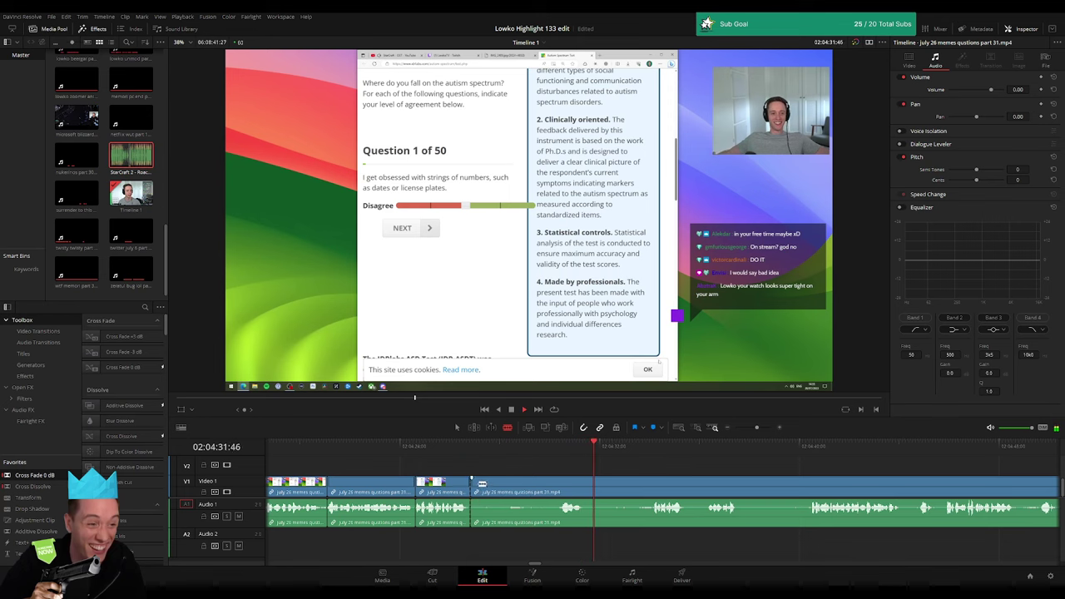
pyautogui.click(559, 483)
pyautogui.press('a')
pyautogui.click(524, 489)
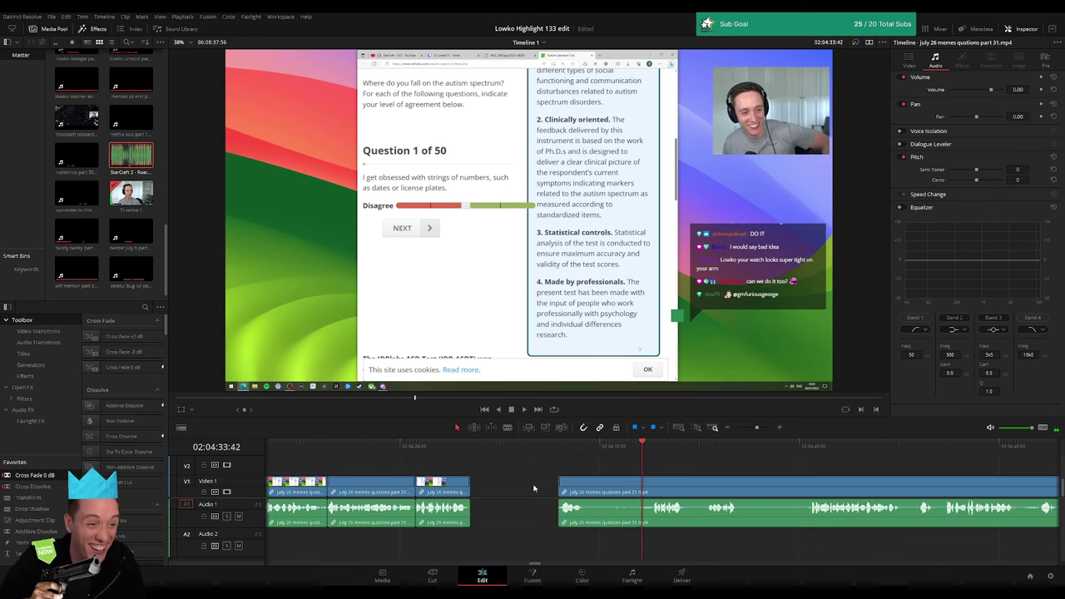
pyautogui.press('BackSpace')
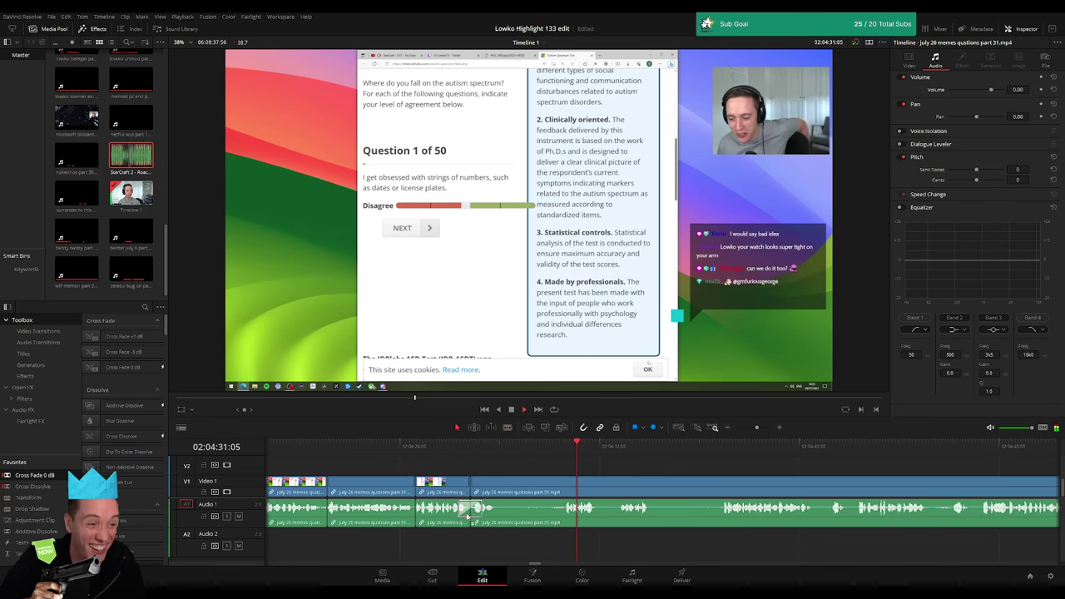
# - Cut out one last unwanted stretch further along the quiz clip
pyautogui.hscroll(5, 488, 469)
pyautogui.click(532, 449)
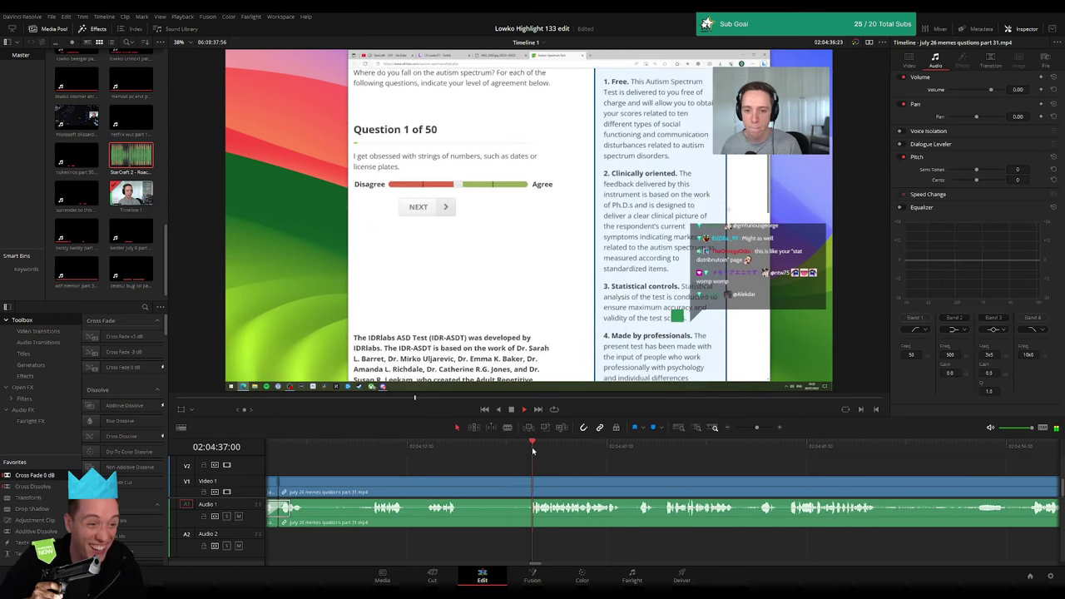
pyautogui.press('b')
pyautogui.click(459, 487)
pyautogui.click(527, 487)
pyautogui.press('a')
pyautogui.click(499, 487)
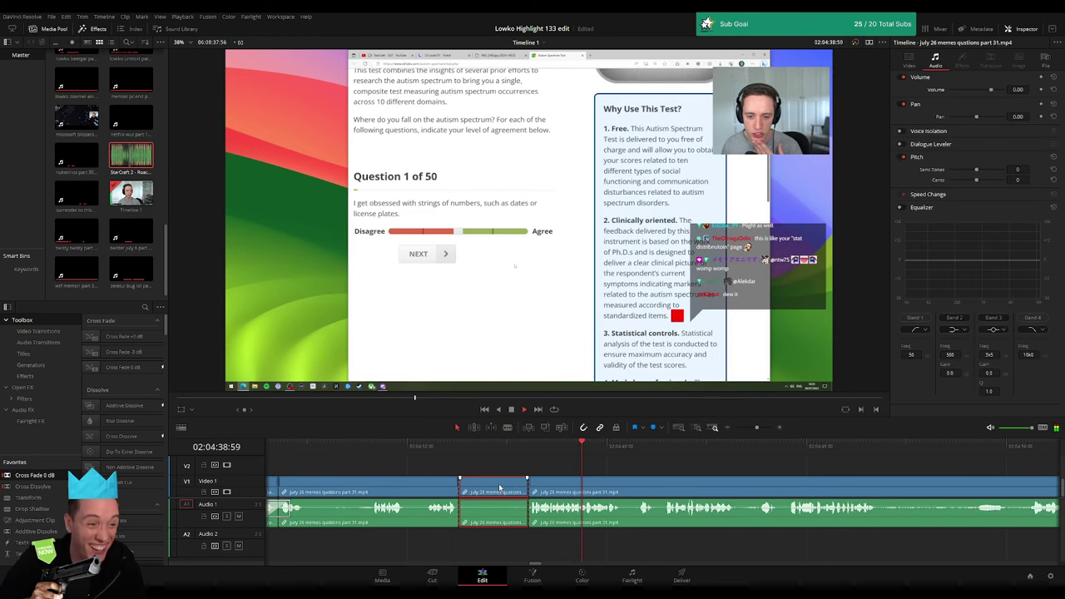
pyautogui.press('Delete')
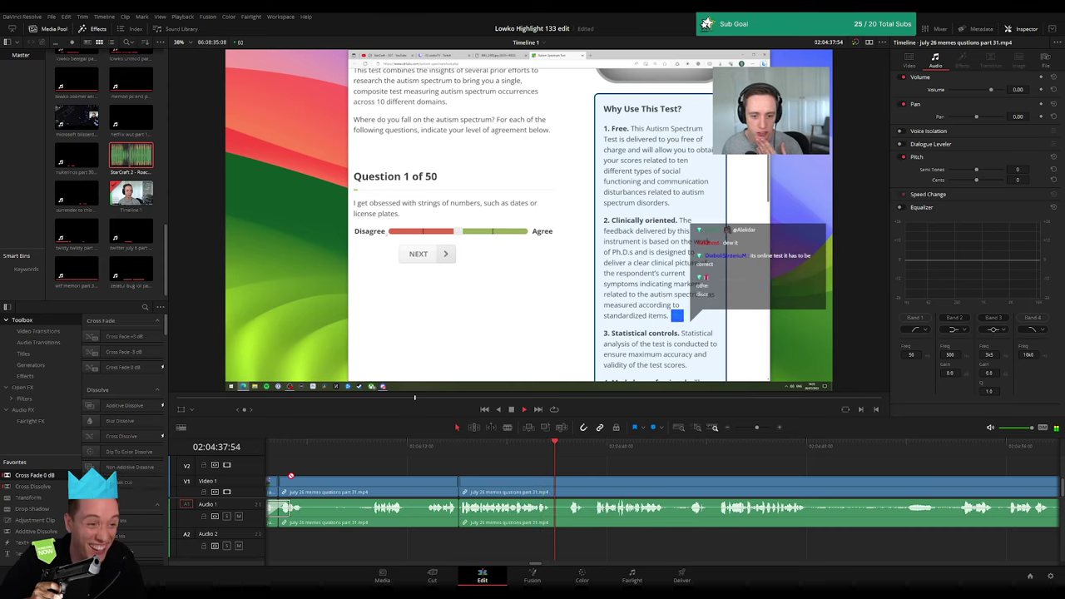
# - Blade the July 26 quiz clip at a new point further along and select the piece after it
pyautogui.click(459, 508)
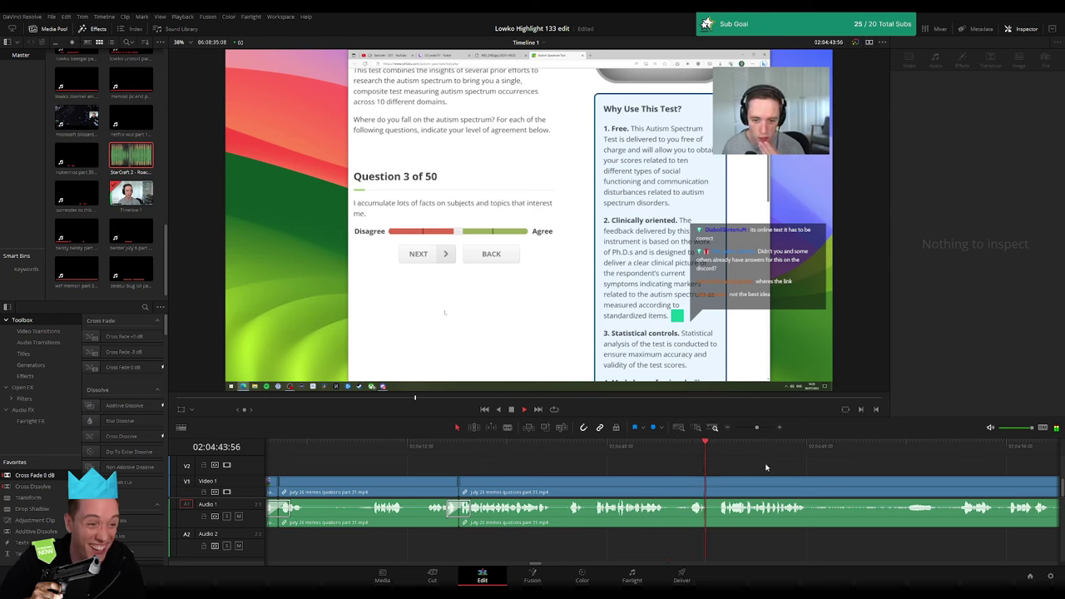
pyautogui.hscroll(-2, 632, 471)
pyautogui.hscroll(-3, 615, 472)
pyautogui.hscroll(3, 672, 474)
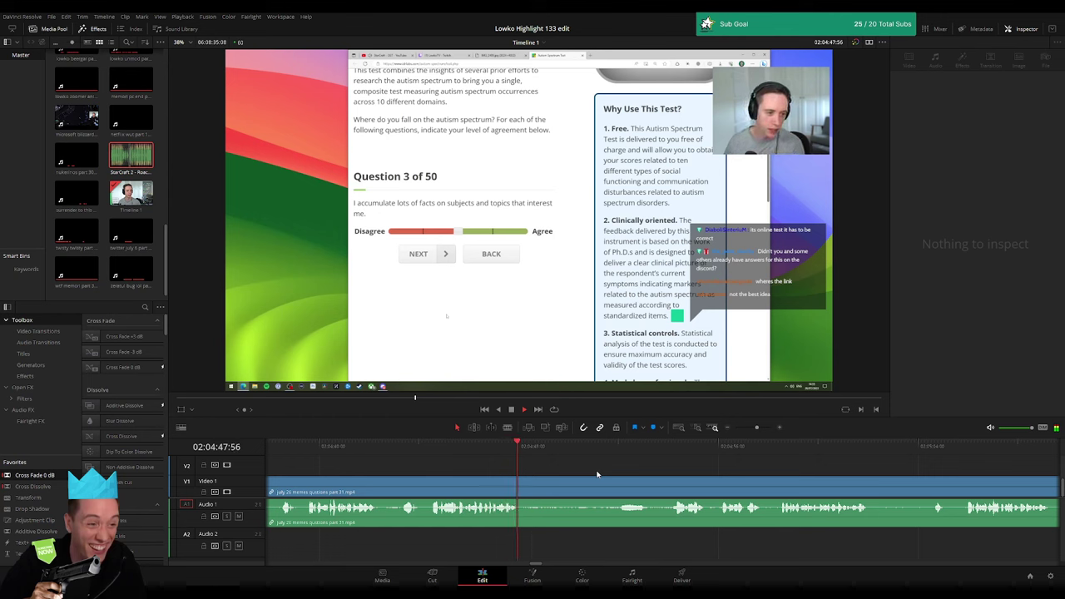
pyautogui.press('b')
pyautogui.click(521, 490)
pyautogui.click(620, 449)
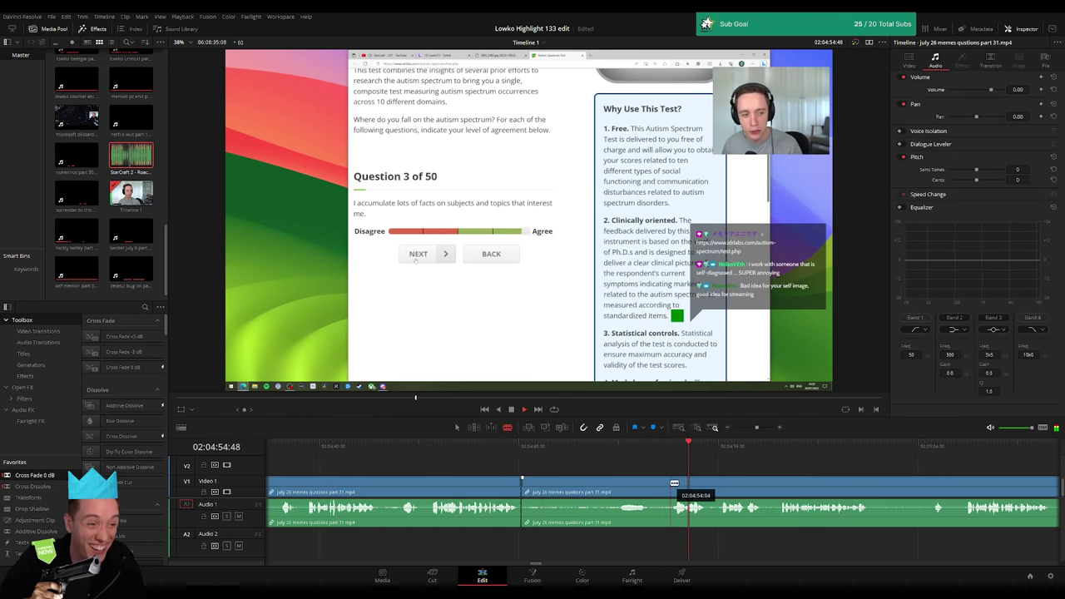
pyautogui.press('a')
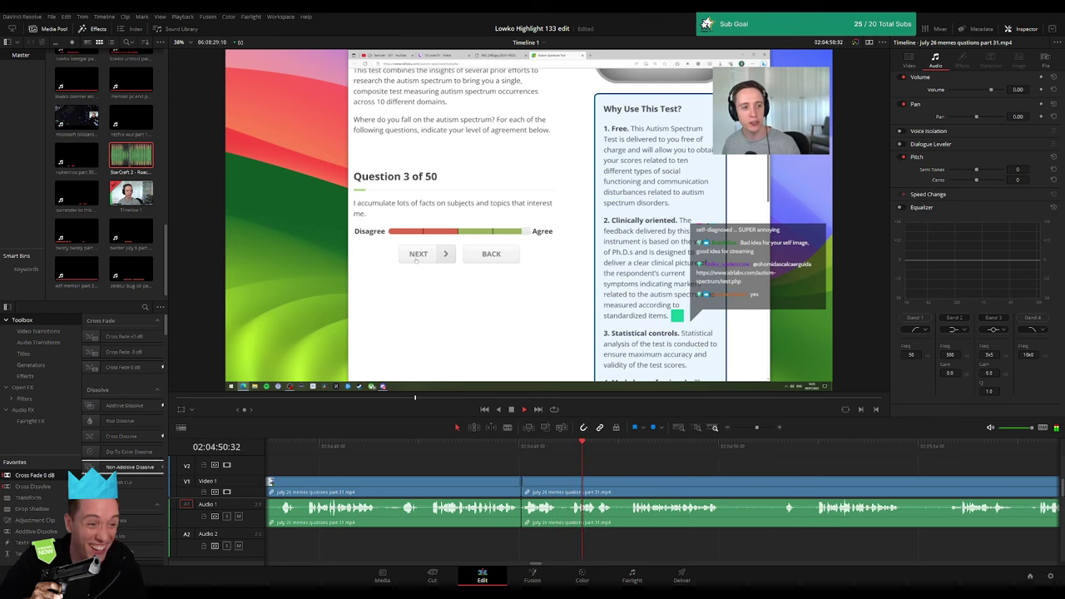
# - Cut where the next unwanted stretch begins, recheck the moment, and select the short piece between cuts
pyautogui.click(409, 459)
pyautogui.hscroll(3, 409, 459)
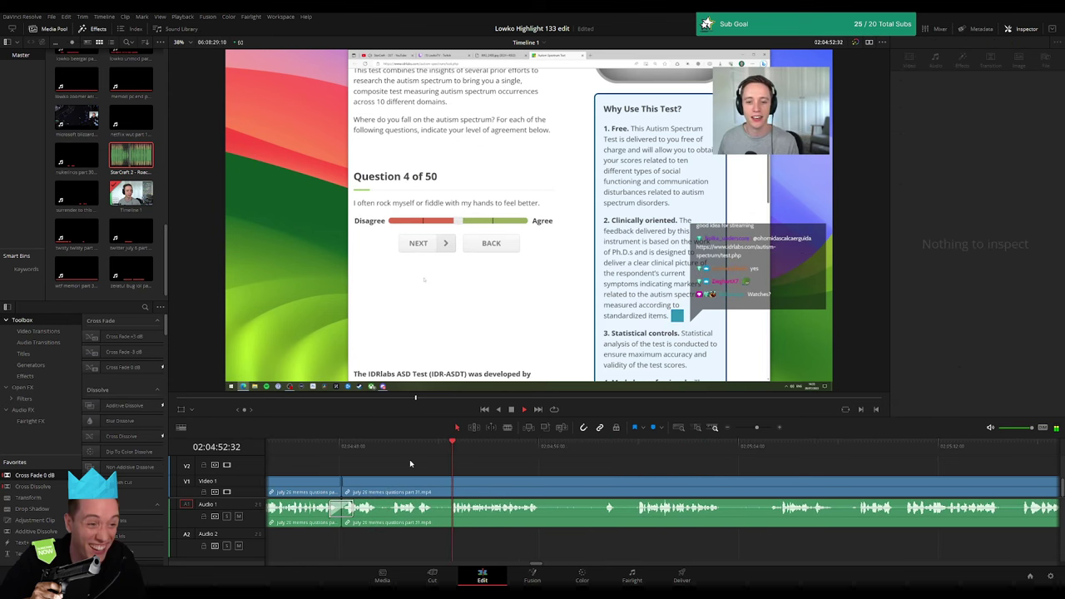
pyautogui.hscroll(3, 470, 468)
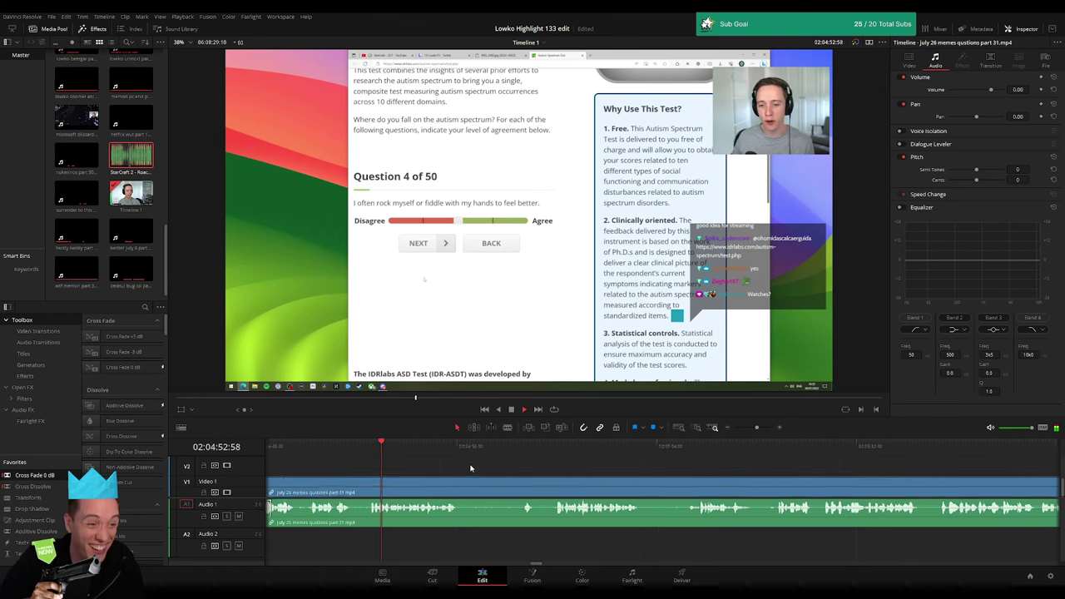
pyautogui.hscroll(1, 470, 469)
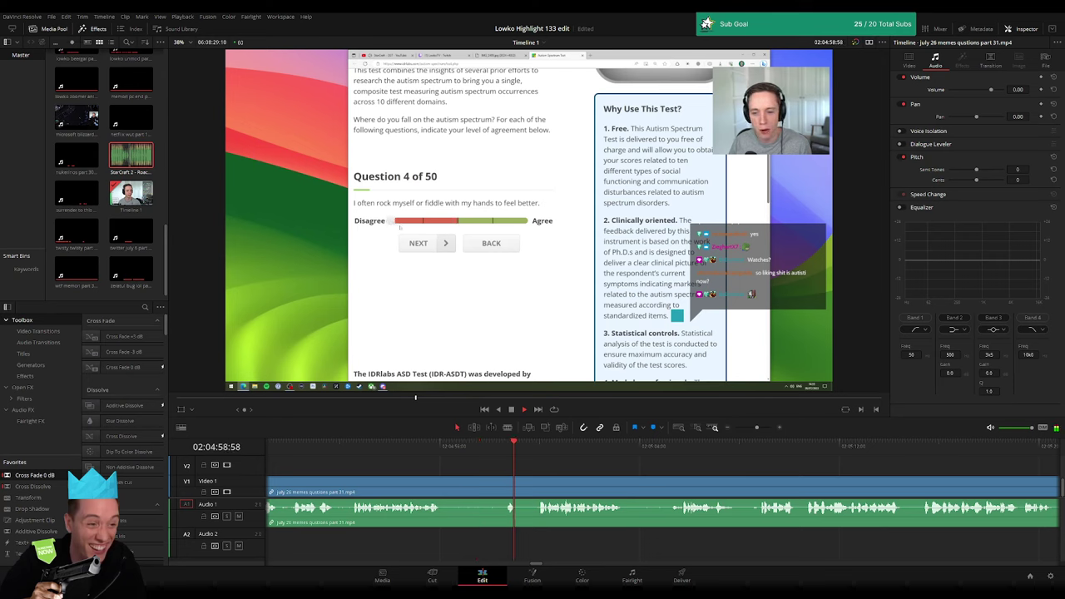
pyautogui.hscroll(3, 549, 459)
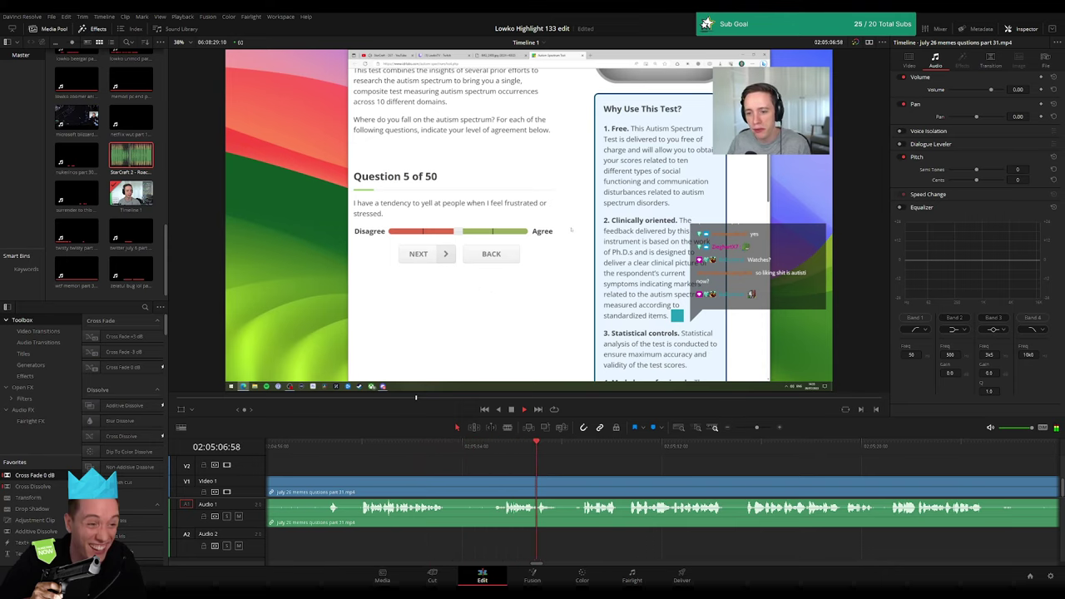
pyautogui.press('b')
pyautogui.click(450, 481)
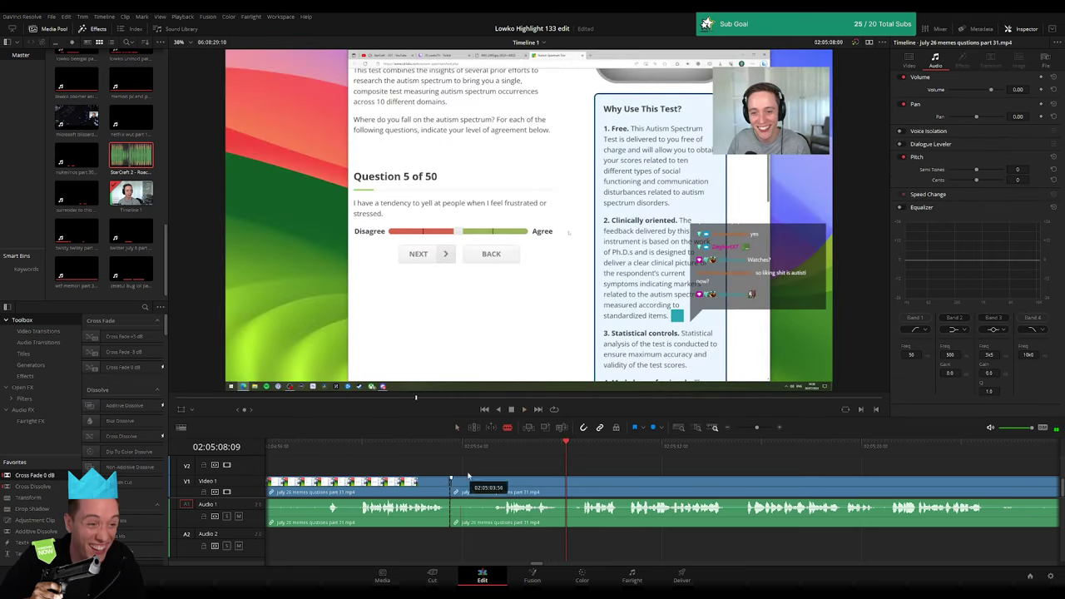
pyautogui.click(499, 450)
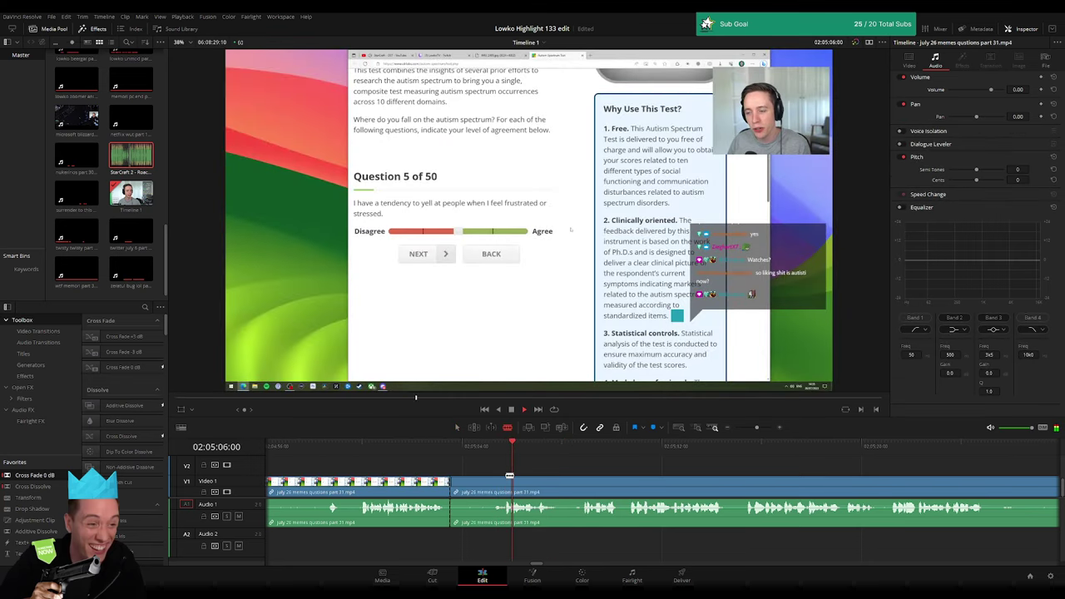
pyautogui.press('space')
pyautogui.press('a')
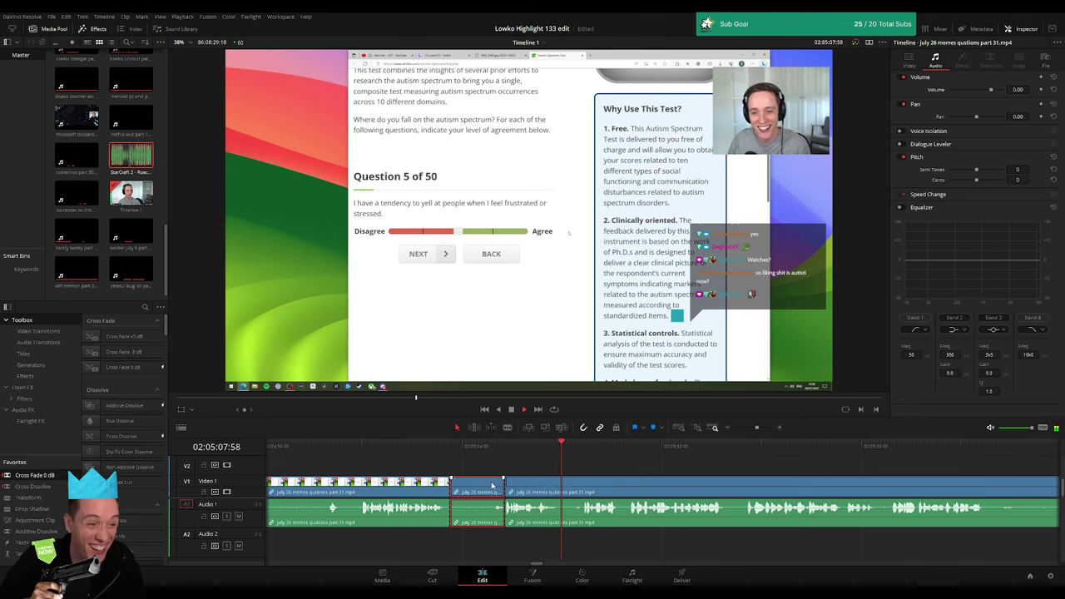
pyautogui.click(507, 447)
# - Cut out the dead-air stretch before the next question and ripple delete it
pyautogui.hscroll(3, 582, 470)
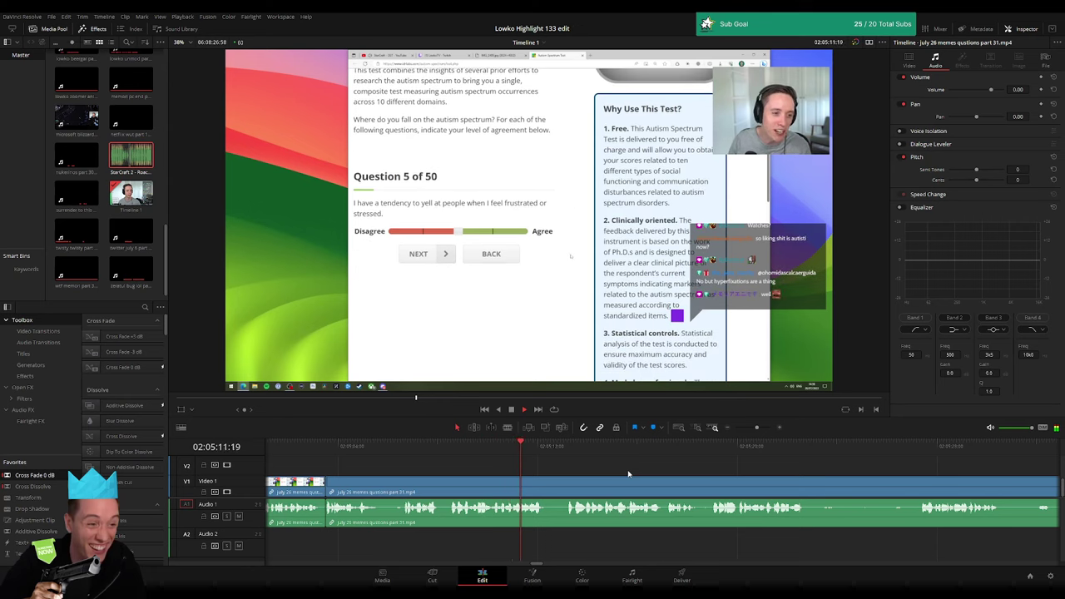
pyautogui.hscroll(3, 576, 471)
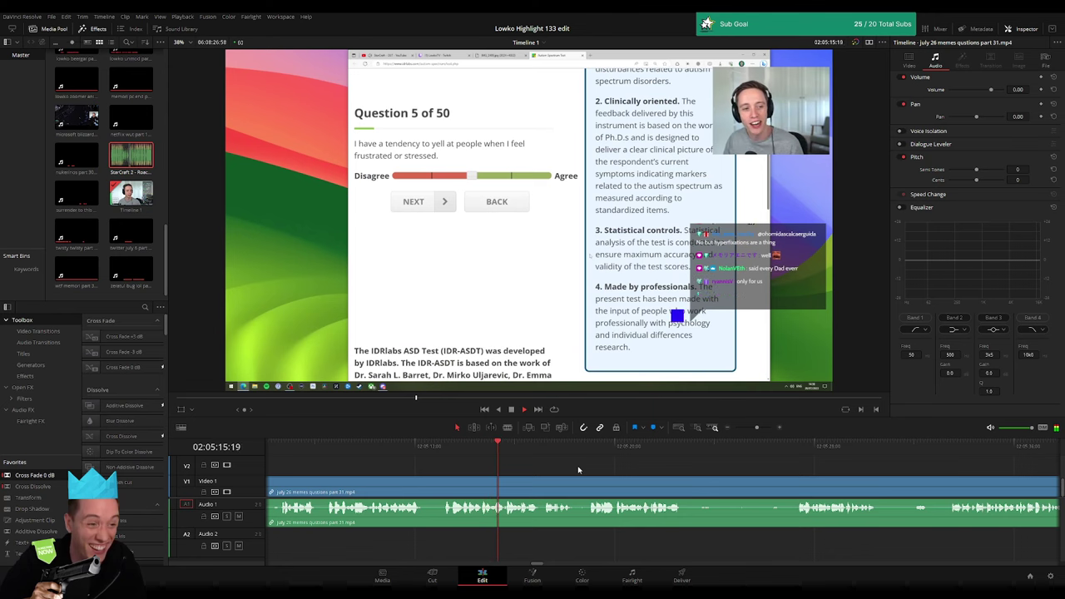
pyautogui.hscroll(3, 541, 467)
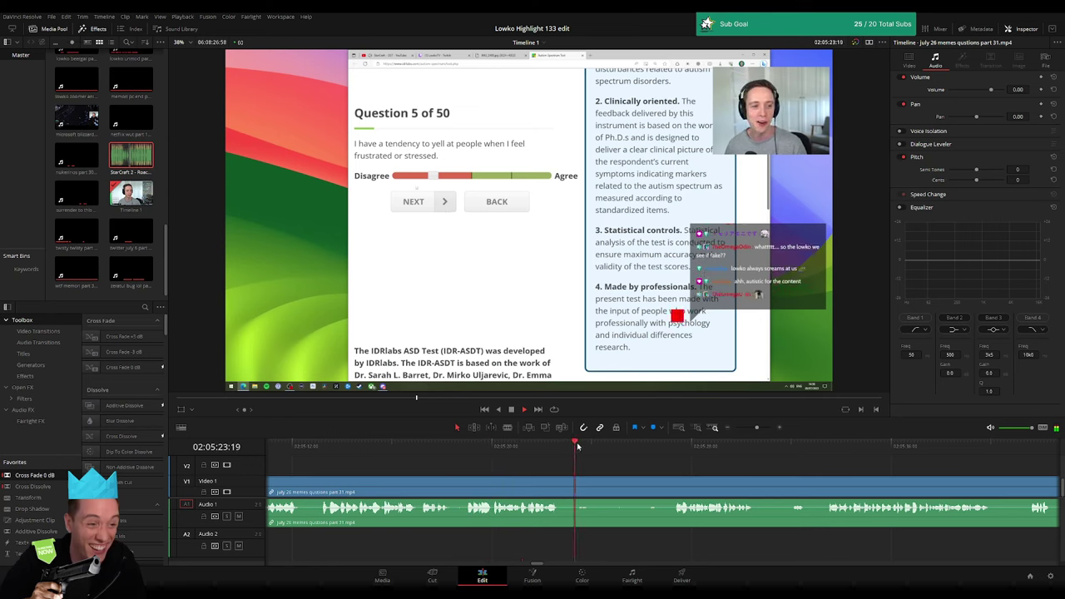
pyautogui.click(653, 446)
pyautogui.press('b')
pyautogui.click(566, 487)
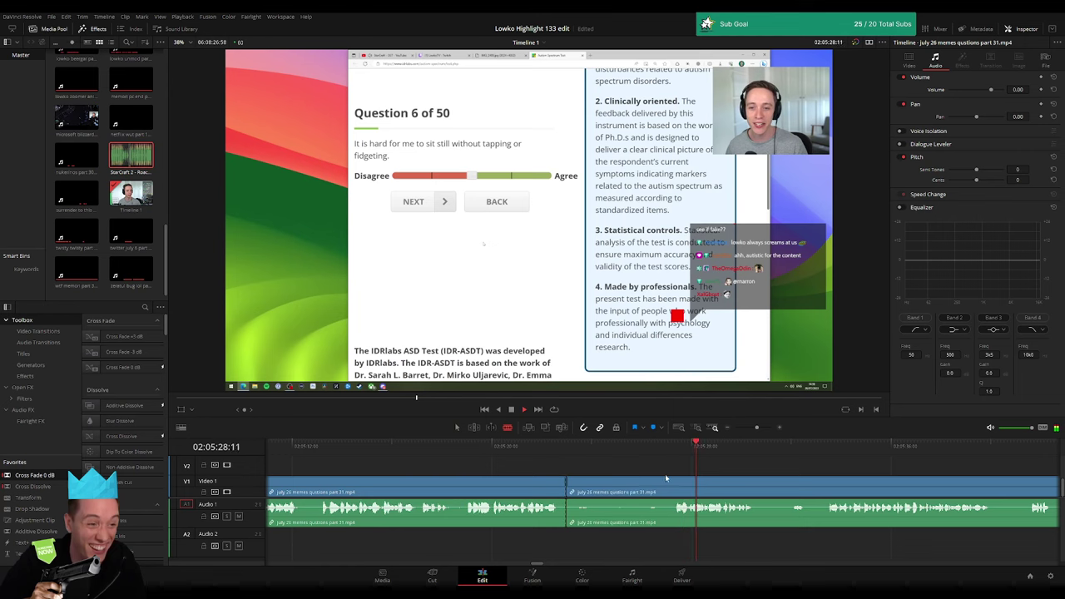
pyautogui.click(677, 481)
pyautogui.press('a')
pyautogui.click(656, 483)
pyautogui.press('Delete')
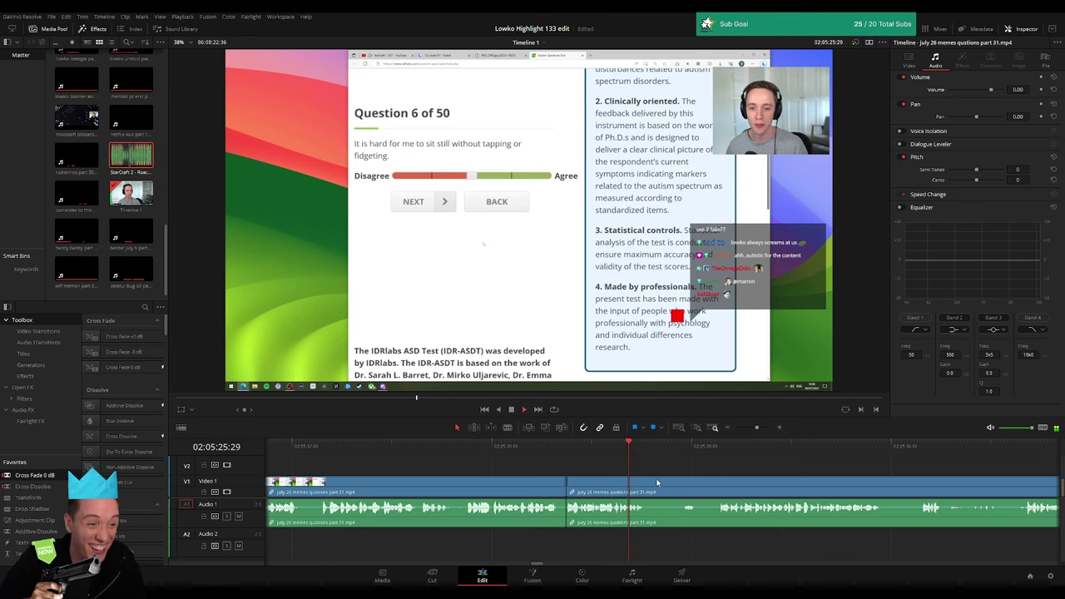
# - Ripple-delete two more short dead stretches from the quiz clip, closing the gaps
pyautogui.hscroll(3, 530, 481)
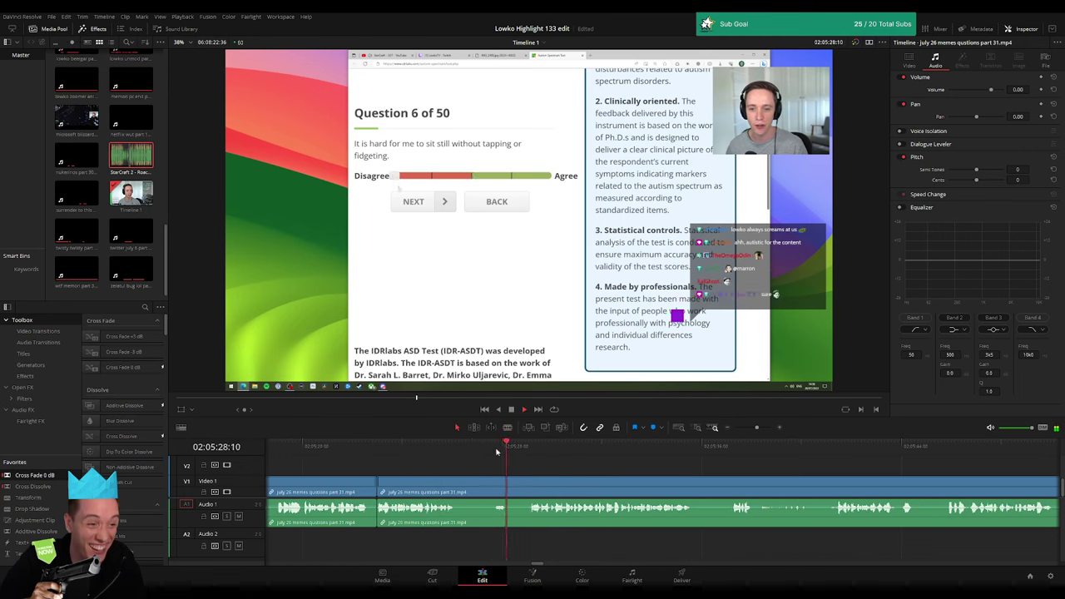
pyautogui.hscroll(2, 522, 469)
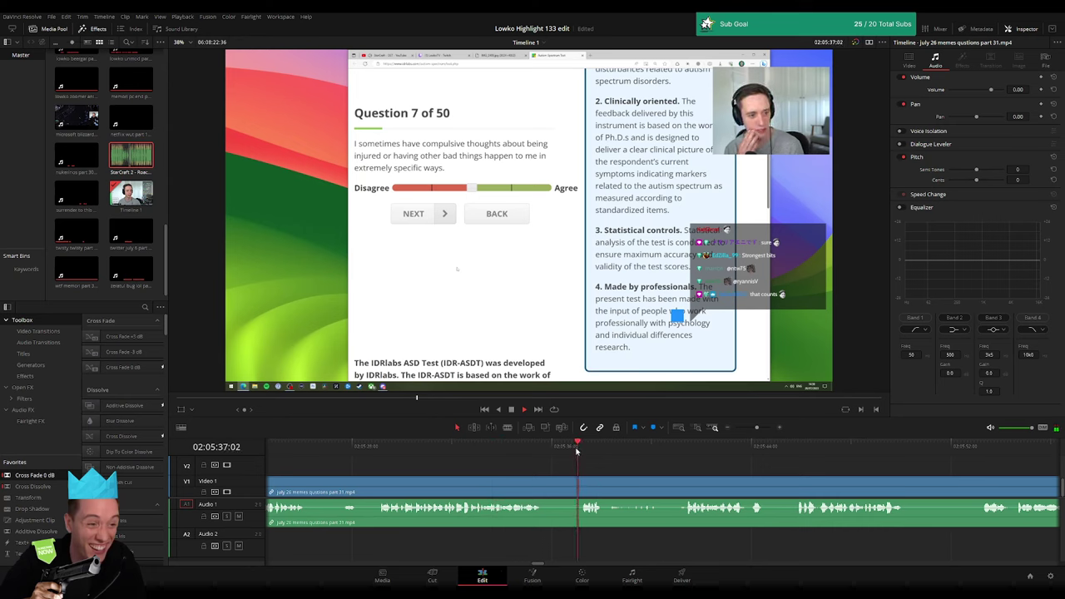
pyautogui.click(545, 487)
pyautogui.click(579, 487)
pyautogui.click(564, 487)
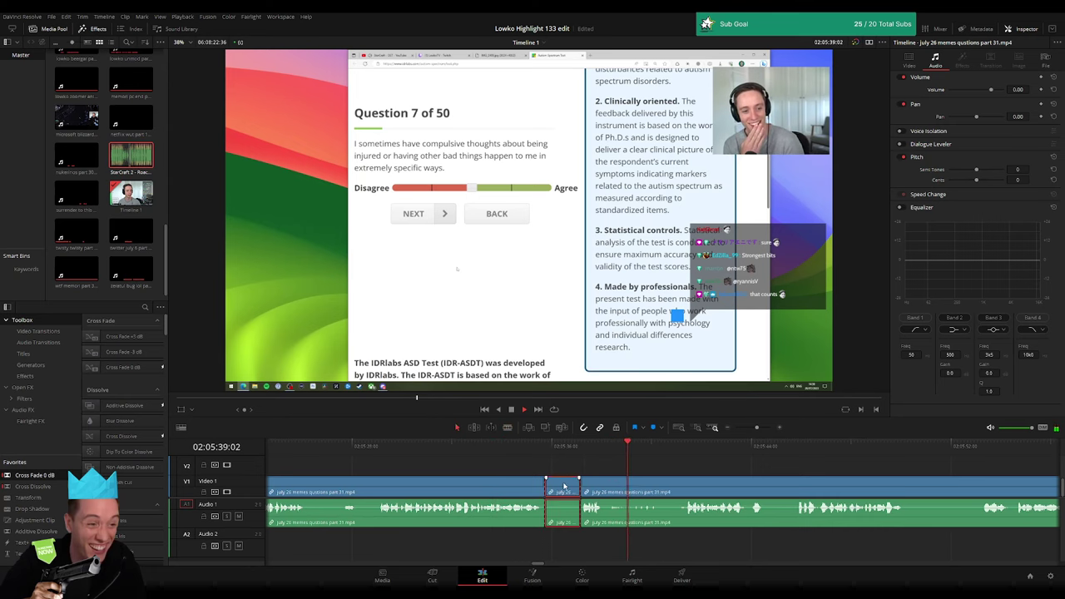
pyautogui.press('Delete')
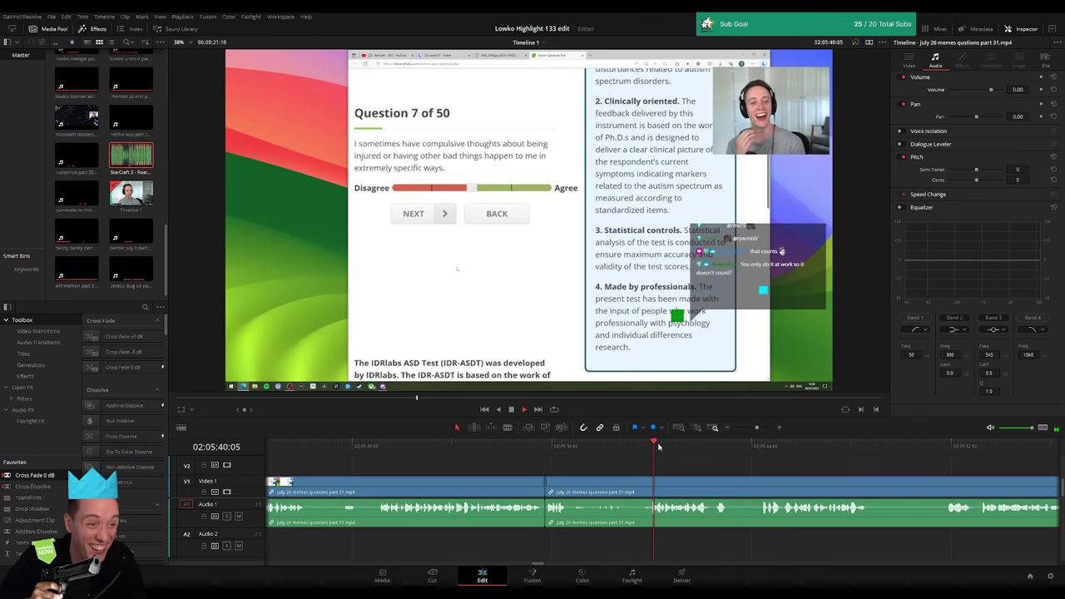
pyautogui.hscroll(3, 596, 469)
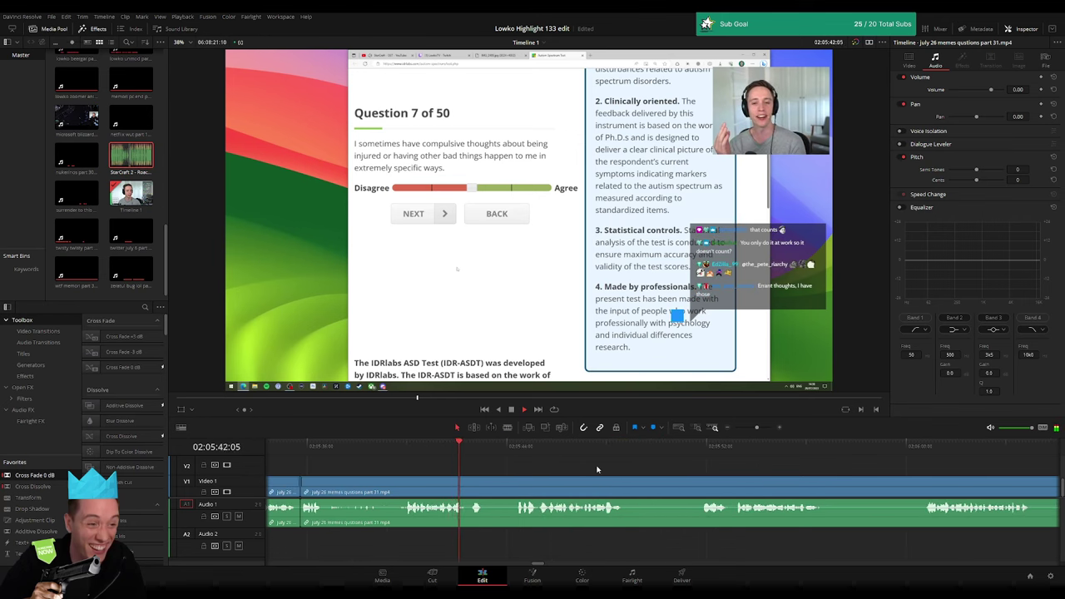
pyautogui.hotkey('ctrl', 'b')
pyautogui.hotkey('ctrl', 'b')
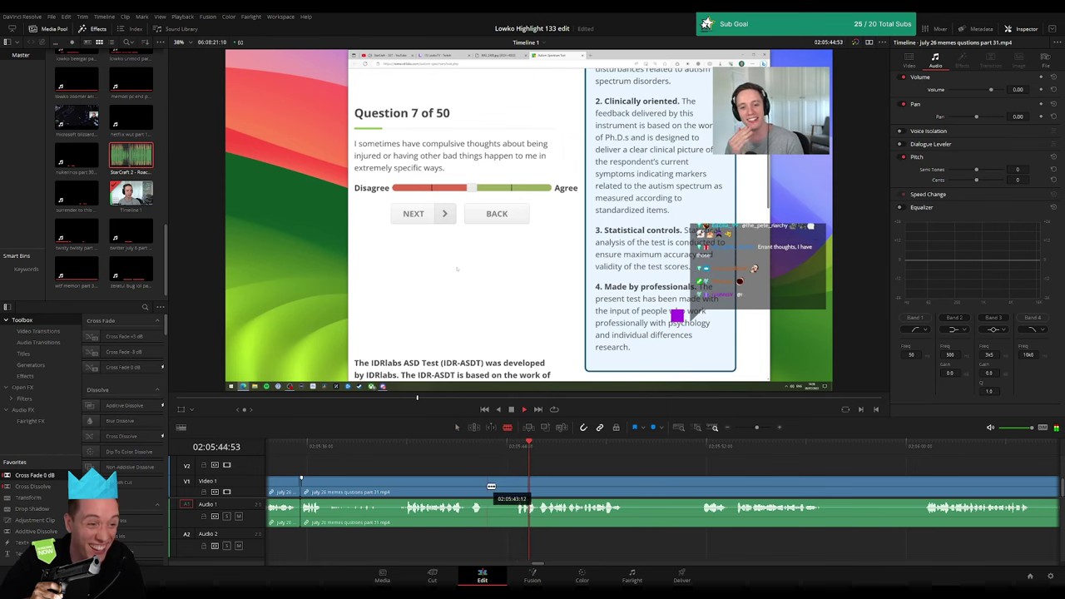
pyautogui.click(497, 491)
pyautogui.press('Delete')
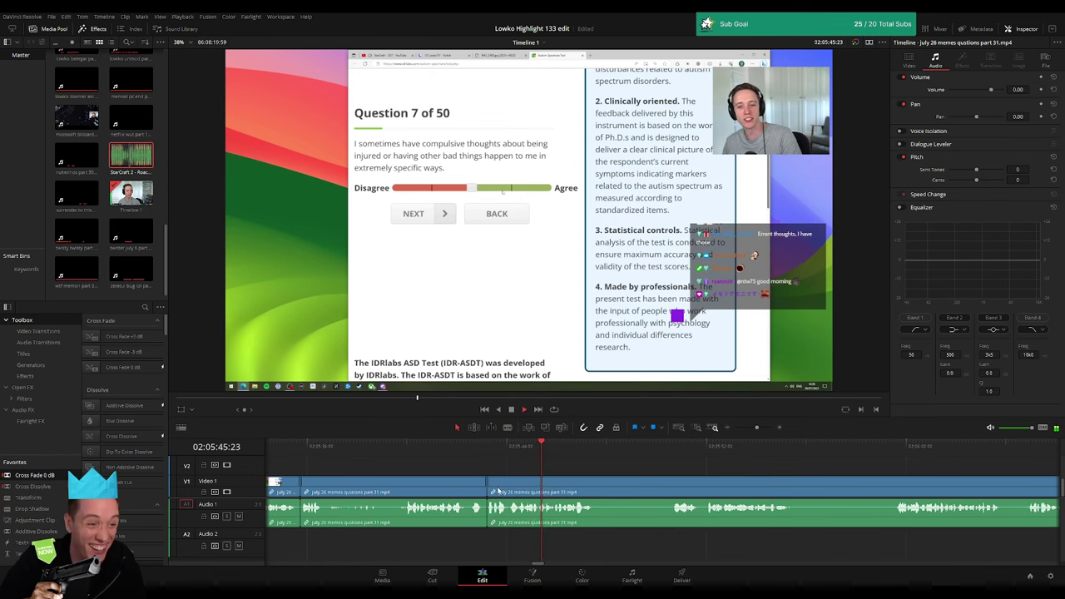
# - Split the quiz clip at a later playback point and ripple-delete the short piece there
pyautogui.hscroll(2, 559, 479)
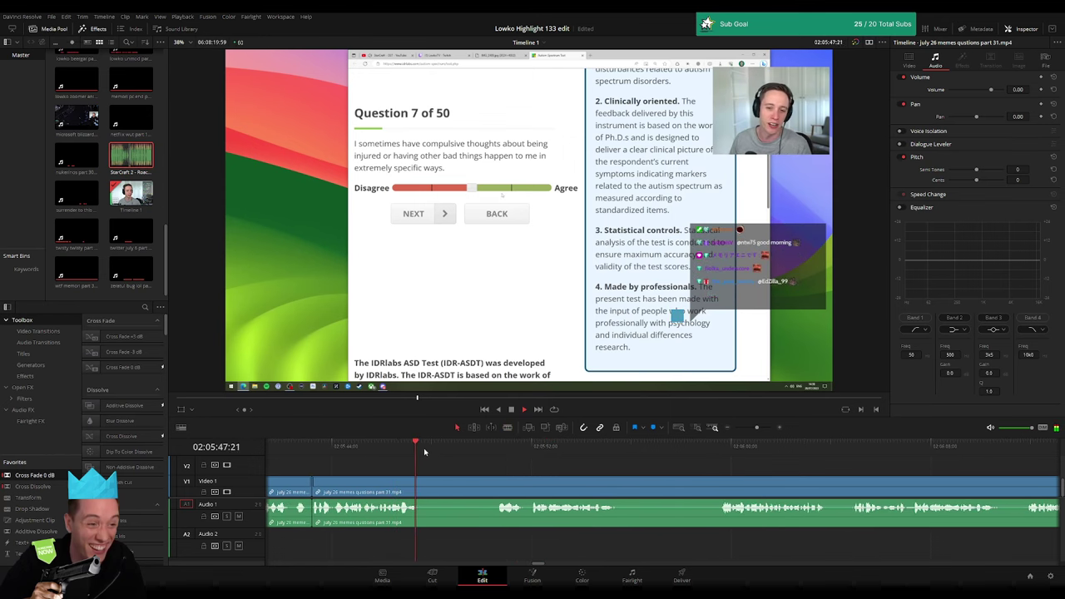
pyautogui.moveTo(460, 449); pyautogui.dragTo(489, 450)
pyautogui.hotkey('ctrl', 'b')
pyautogui.press('space')
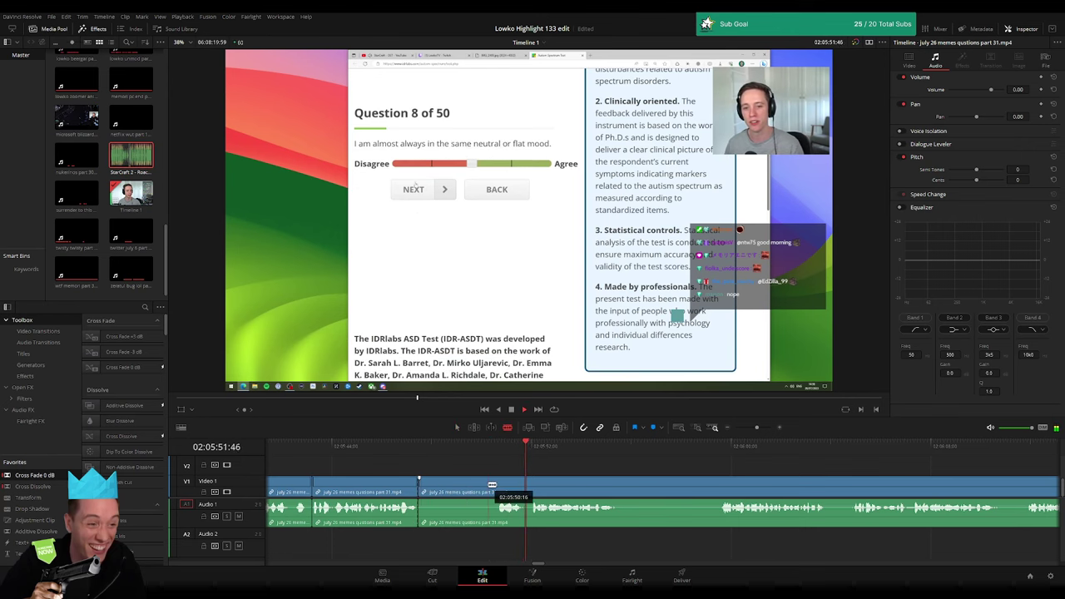
pyautogui.click(454, 491)
pyautogui.press('Delete')
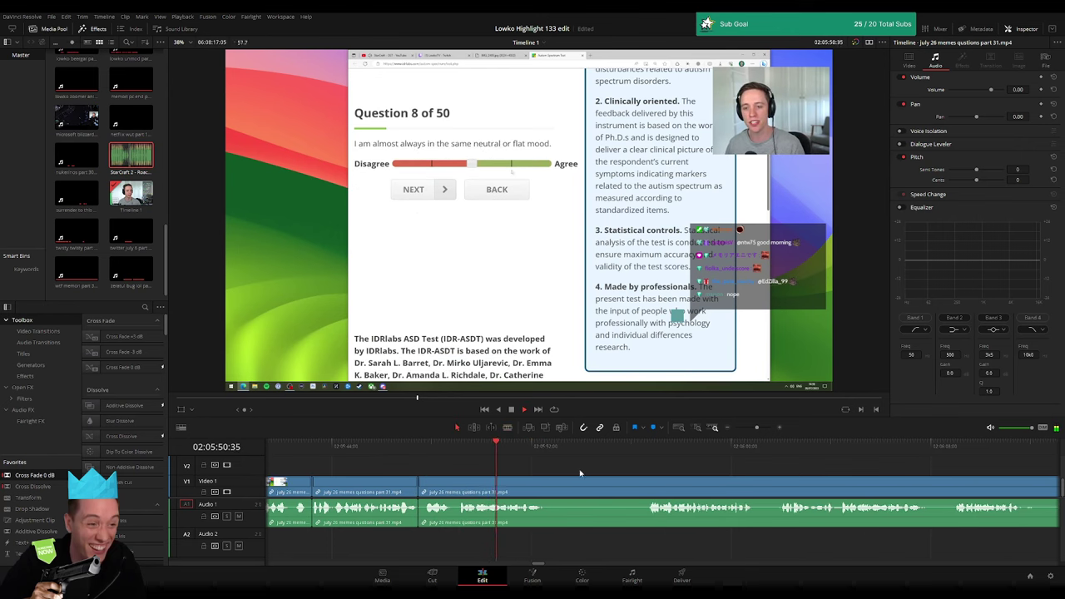
# - Blade around an earlier unwanted section and ripple-delete it with no gap left
pyautogui.hscroll(-1, 399, 499)
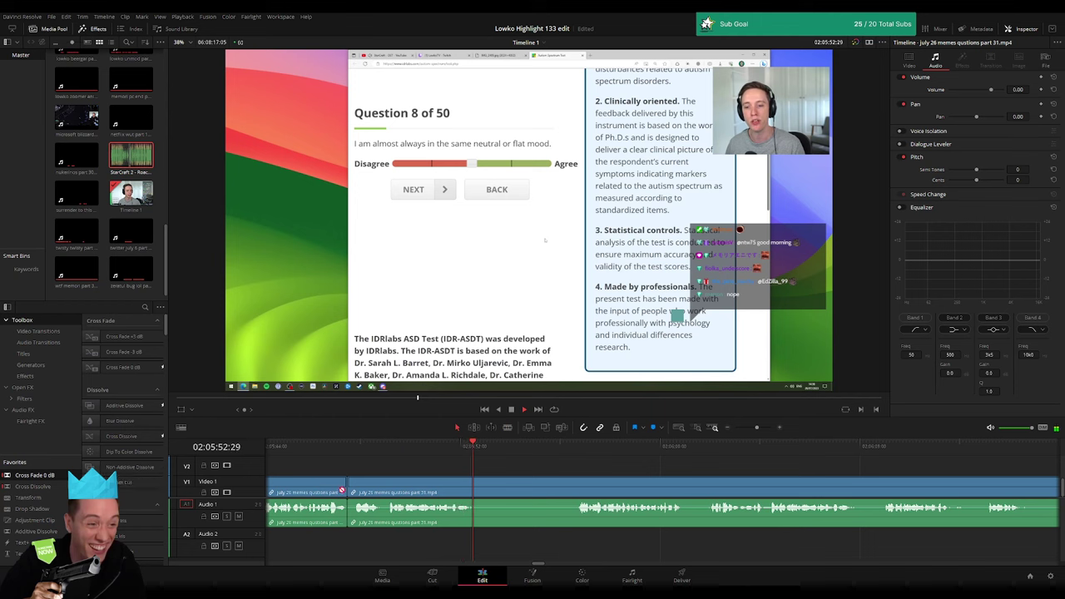
pyautogui.press('b')
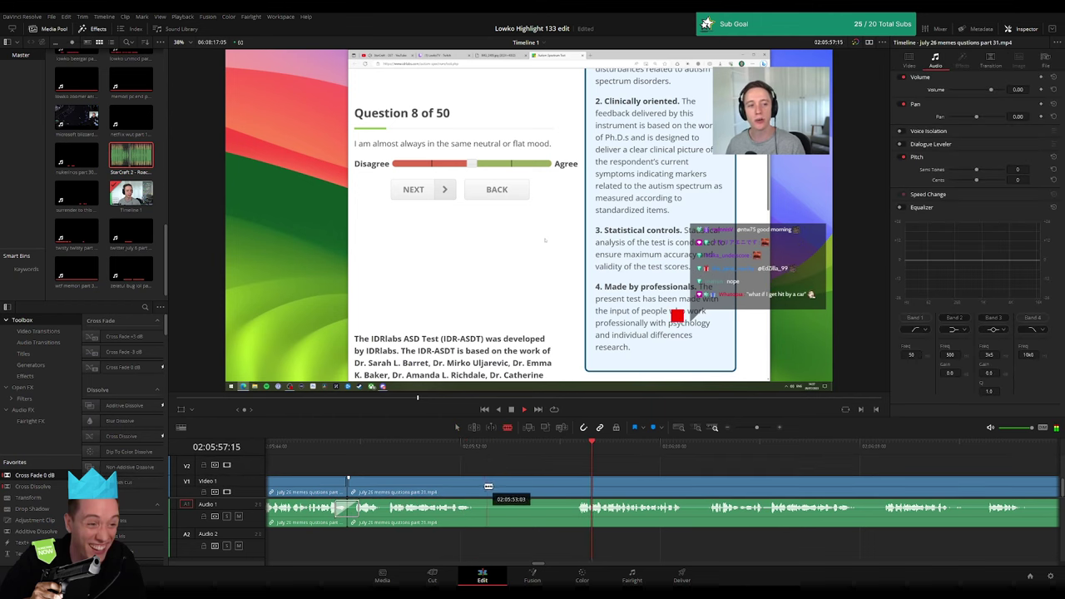
pyautogui.click(479, 491)
pyautogui.click(574, 490)
pyautogui.press('a')
pyautogui.click(545, 489)
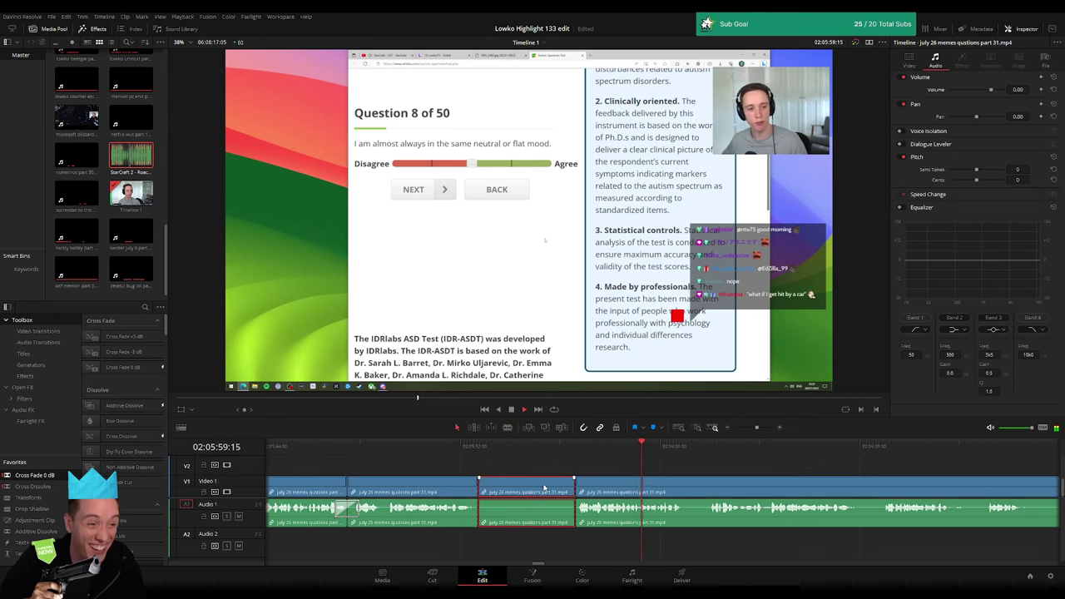
pyautogui.press('Delete')
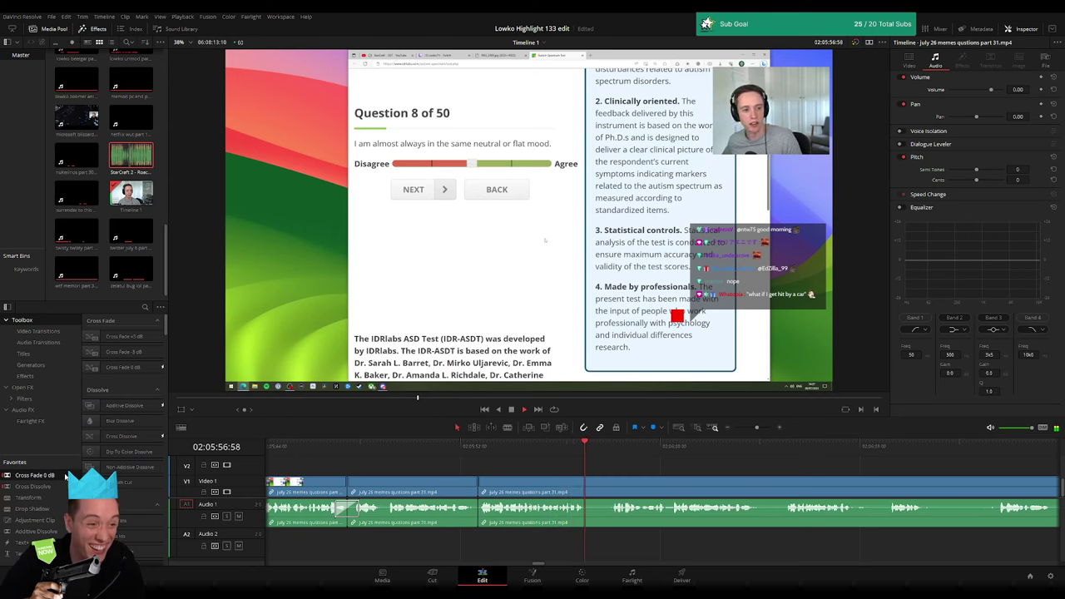
# - Add another cut further along the quiz clip and check it during playback
pyautogui.hscroll(5, 415, 508)
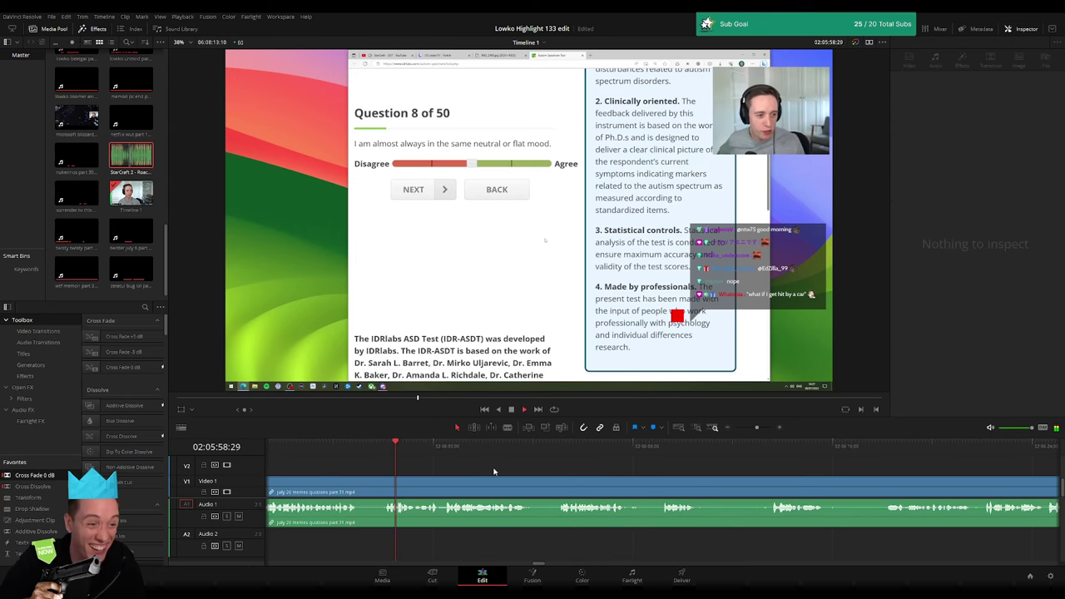
pyautogui.press('b')
pyautogui.click(364, 484)
pyautogui.press('a')
pyautogui.click(374, 490)
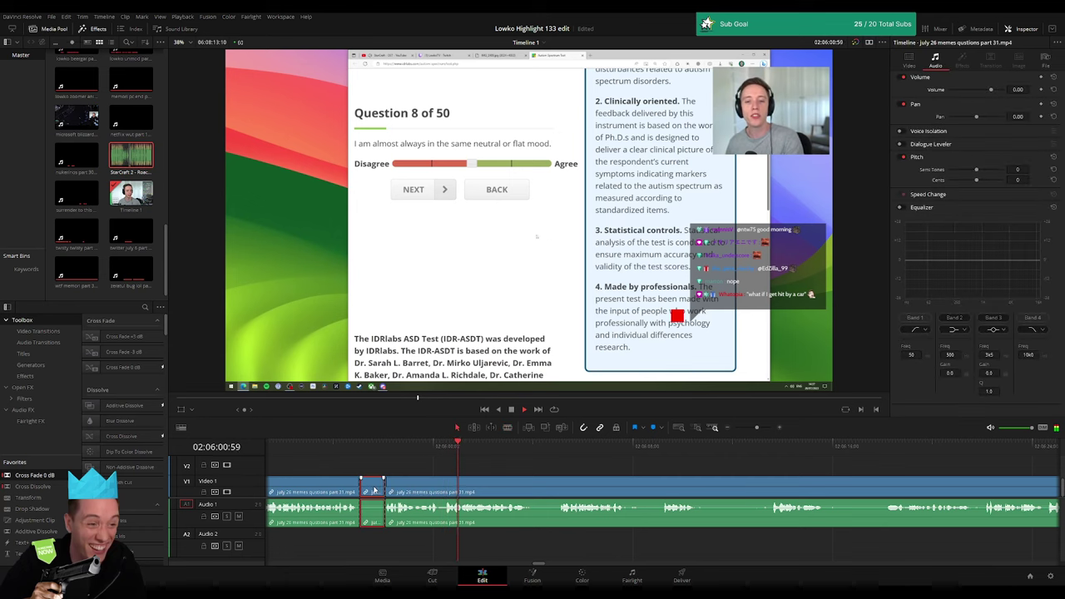
pyautogui.press('space')
pyautogui.press('space')
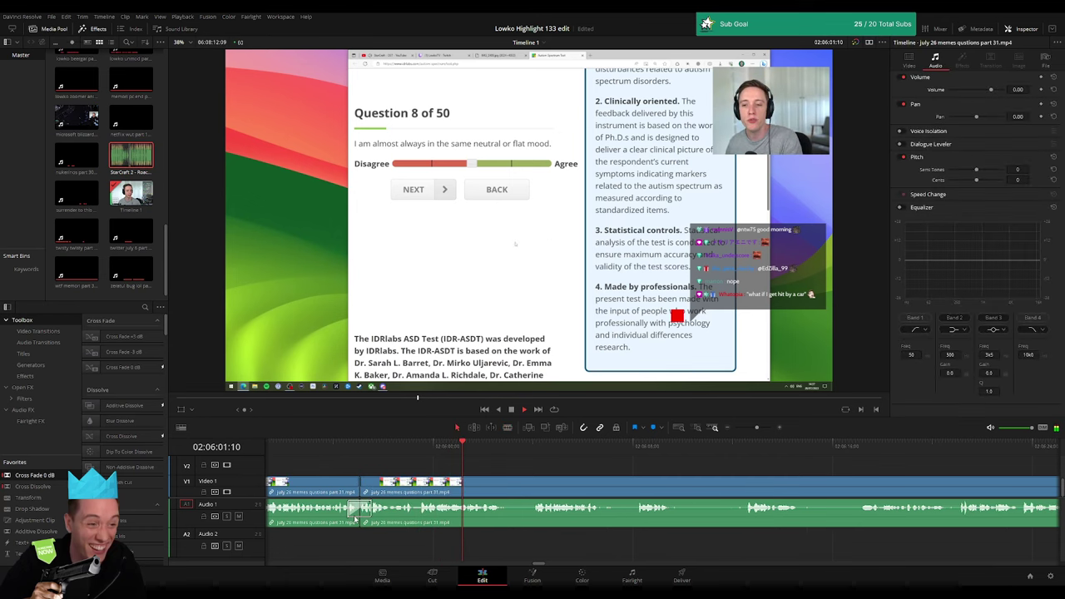
pyautogui.click(356, 516)
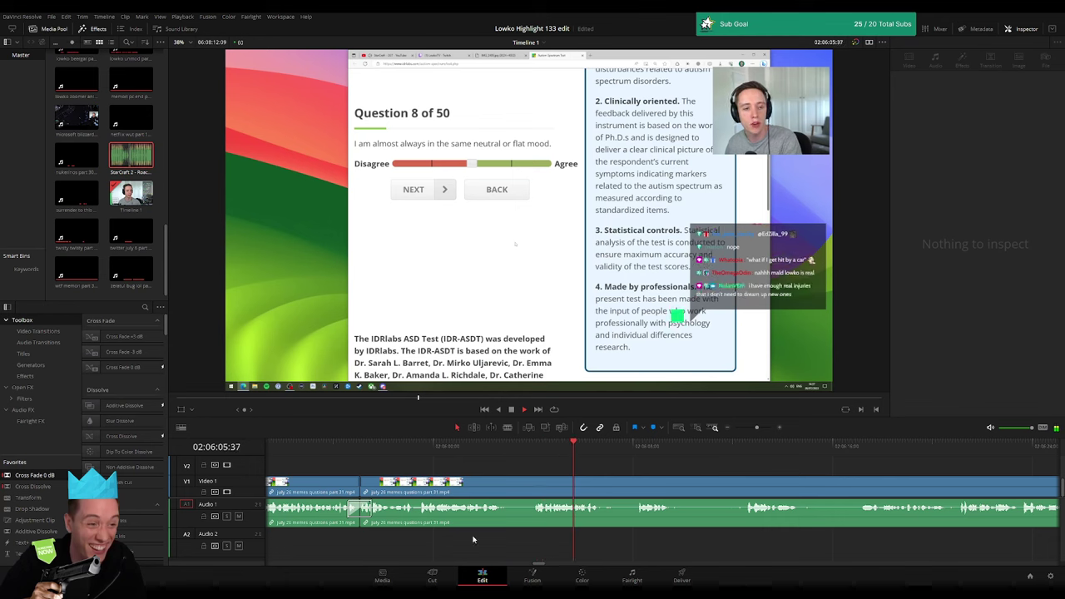
pyautogui.hscroll(3, 544, 459)
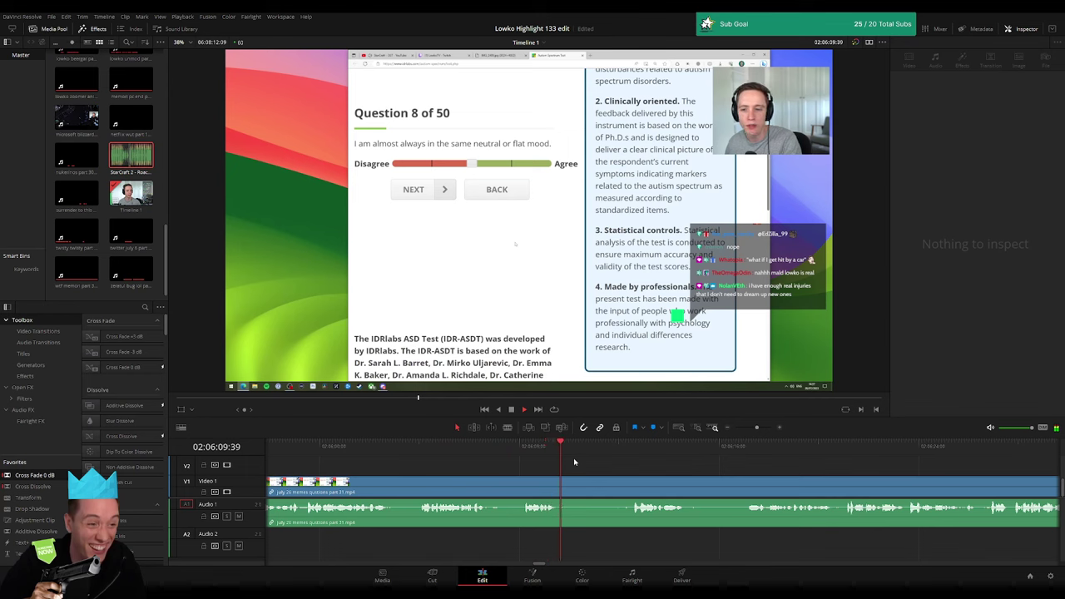
# - Cut out an unwanted section later in the quiz clip and close the gap
pyautogui.click(636, 453)
pyautogui.press('space')
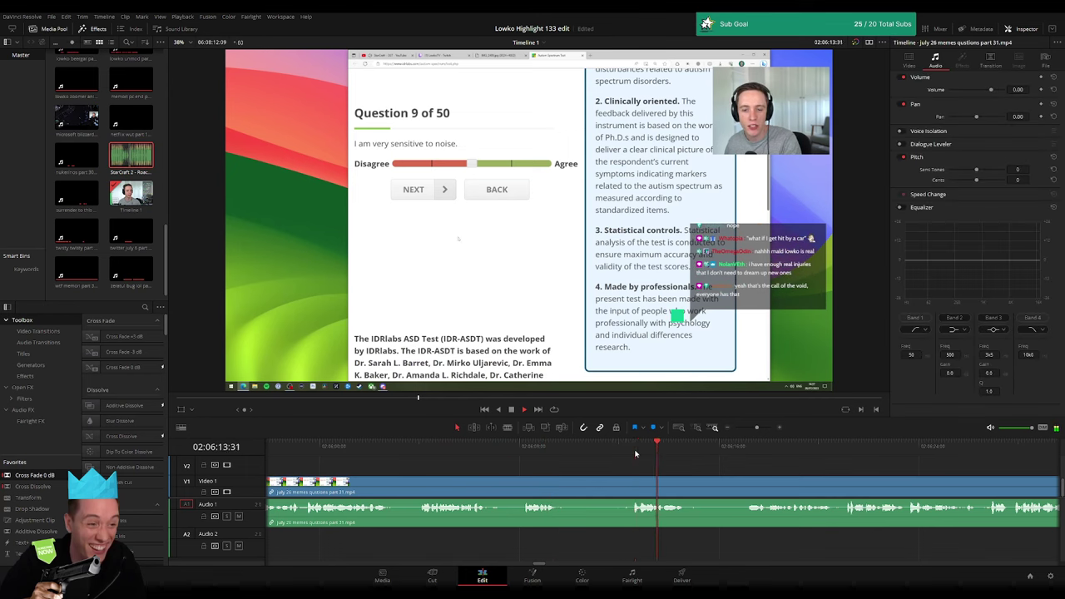
pyautogui.hscroll(4, 786, 472)
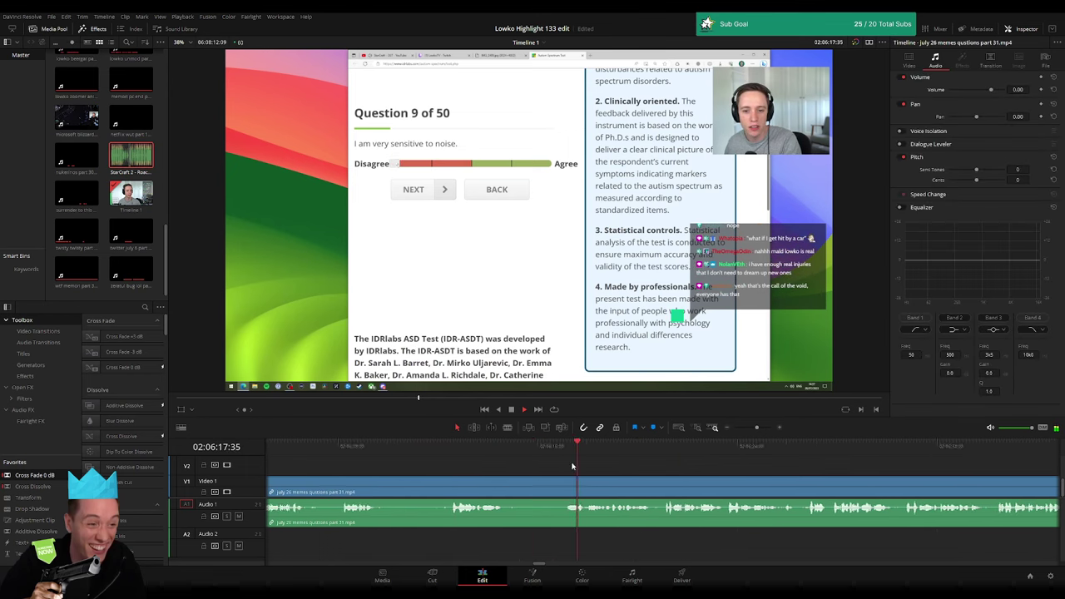
pyautogui.press('b')
pyautogui.click(455, 486)
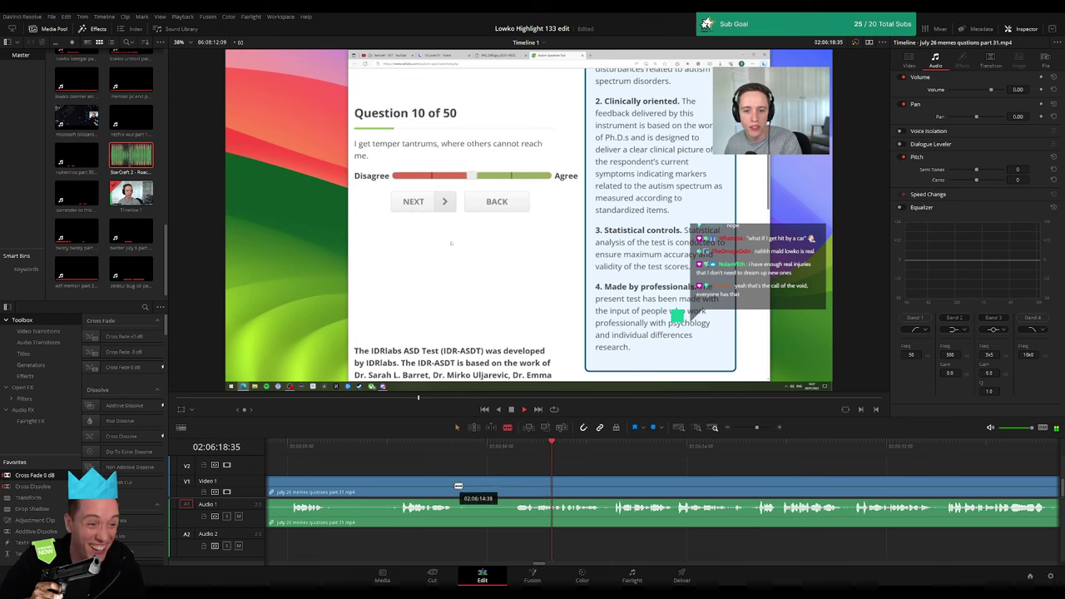
pyautogui.click(560, 487)
pyautogui.press('a')
pyautogui.click(499, 484)
pyautogui.press('Delete')
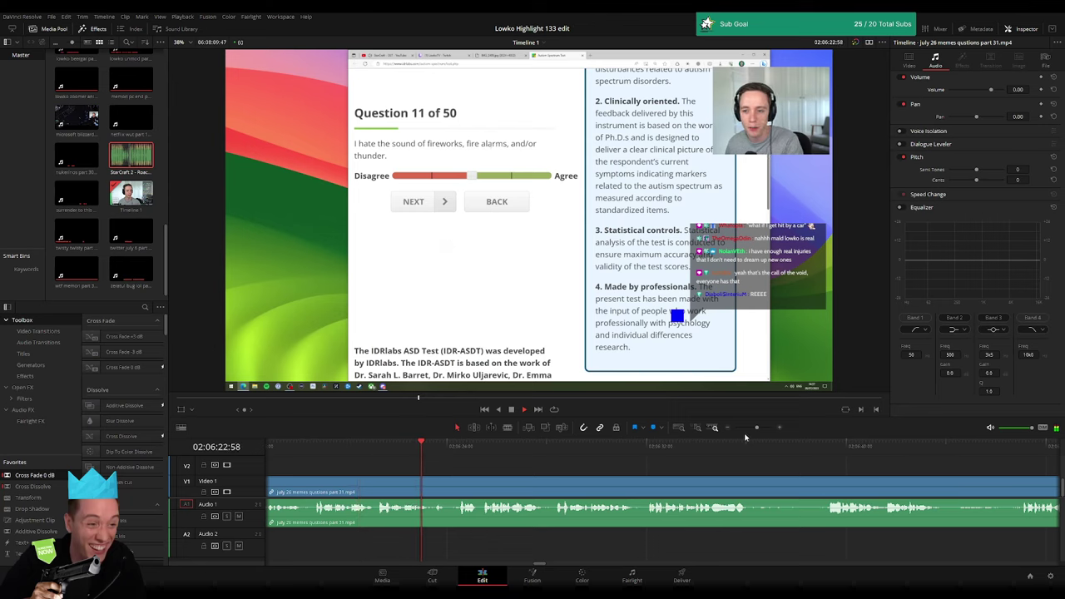
# - Blade around an earlier stretch, rechecking the audio, and ripple-delete it
pyautogui.hscroll(-2, 666, 453)
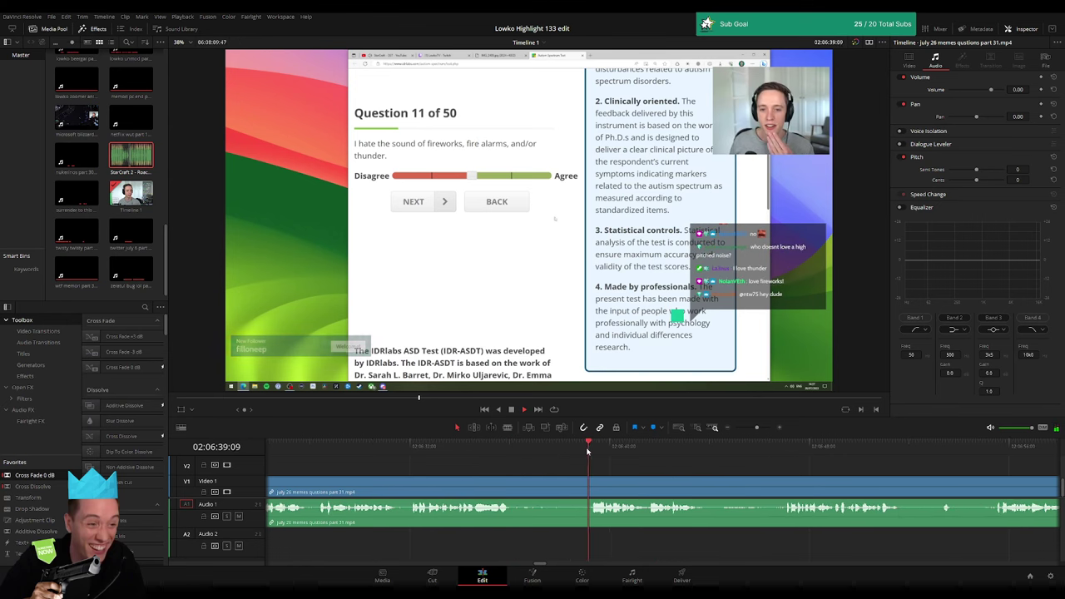
pyautogui.click(515, 480)
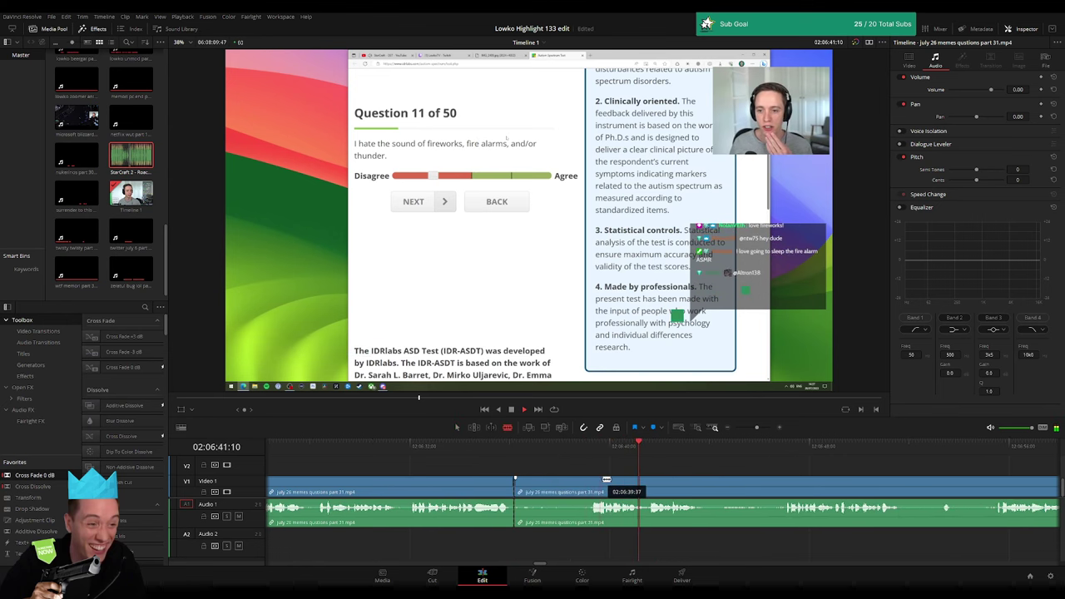
pyautogui.click(601, 480)
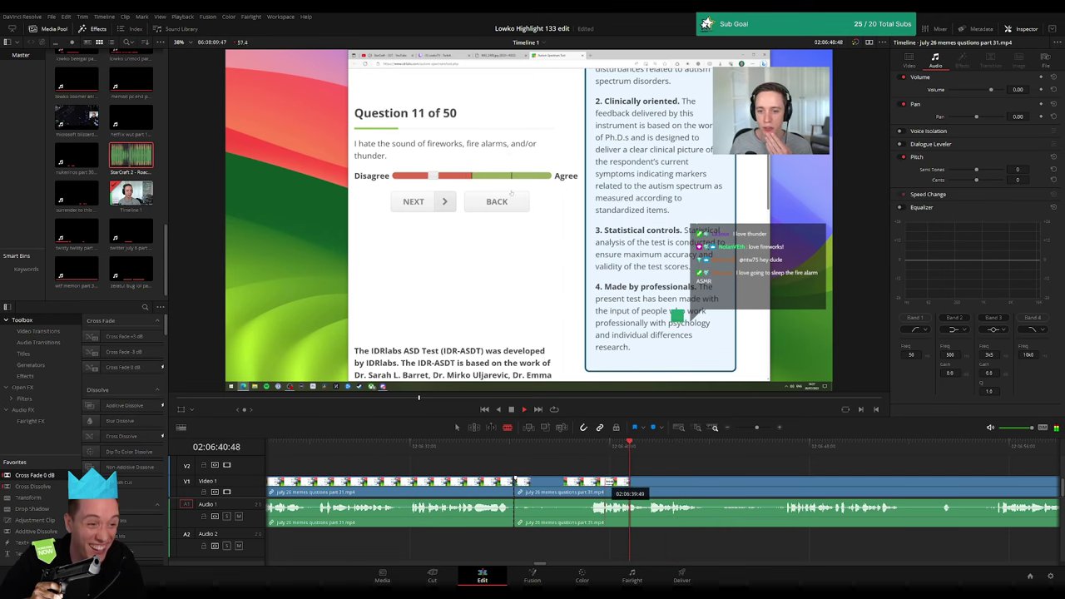
pyautogui.click(605, 482)
pyautogui.press('a')
pyautogui.click(591, 483)
pyautogui.press('Delete')
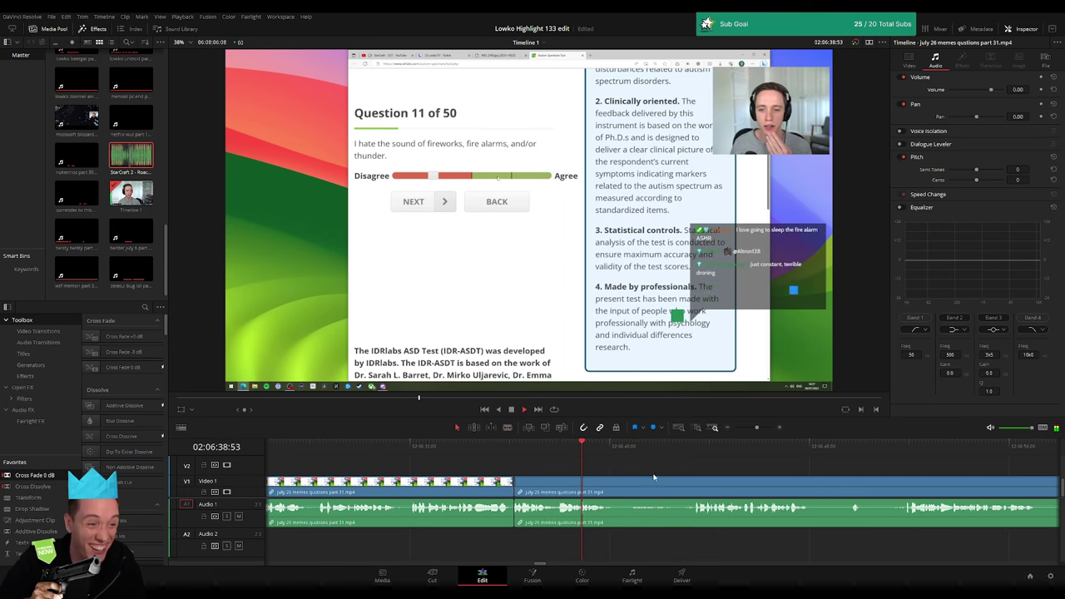
# - Remove the pause near Question 12, then ripple-delete the section at the join between quiz clips
pyautogui.moveTo(421, 447); pyautogui.dragTo(510, 450)
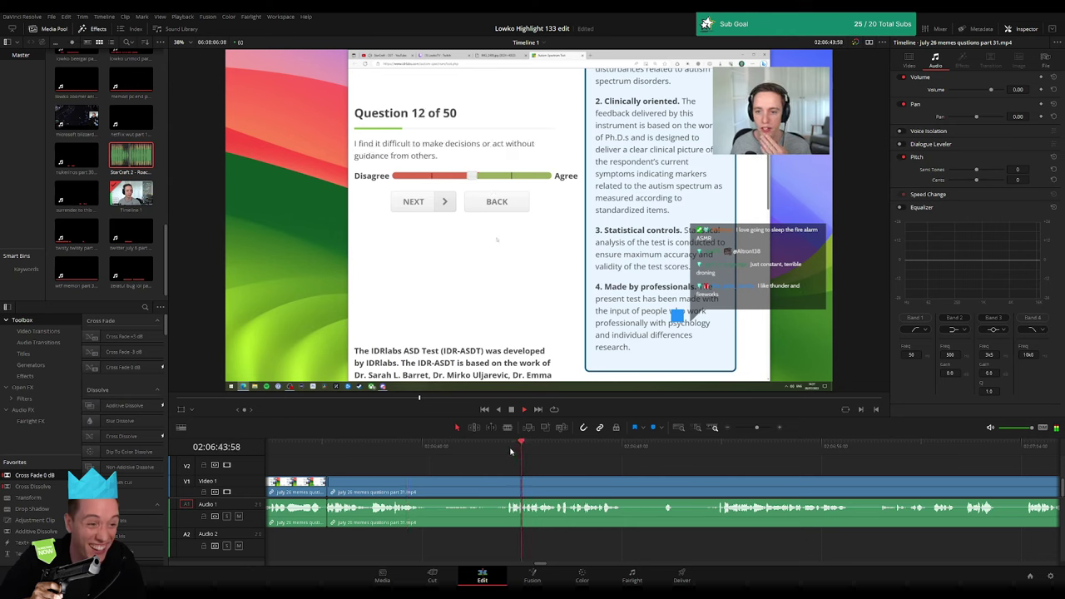
pyautogui.hscroll(3, 518, 457)
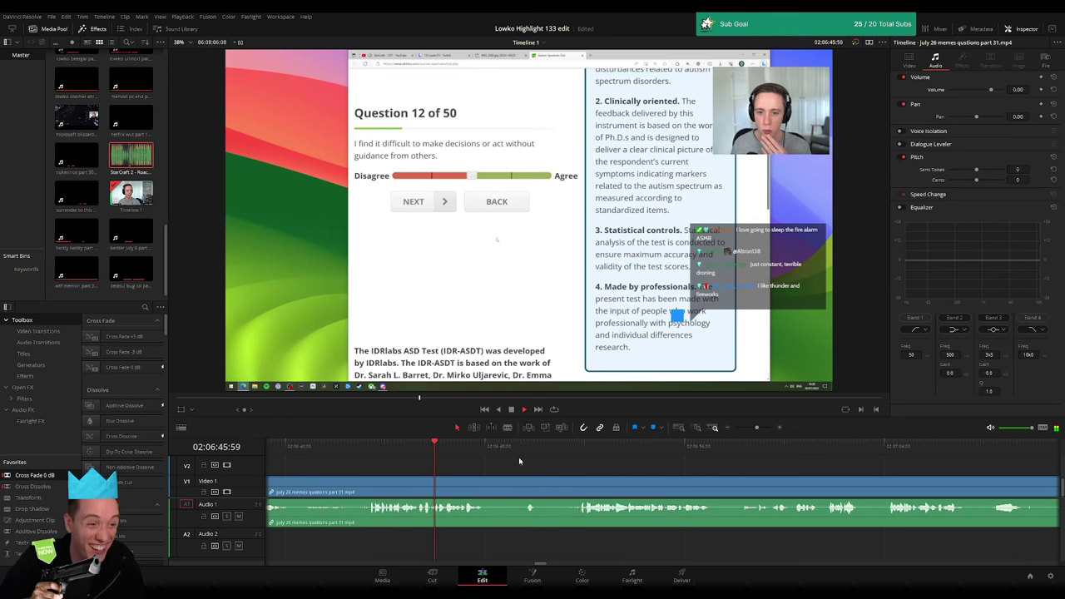
pyautogui.hscroll(-1, 441, 474)
pyautogui.press('b')
pyautogui.click(343, 487)
pyautogui.click(411, 487)
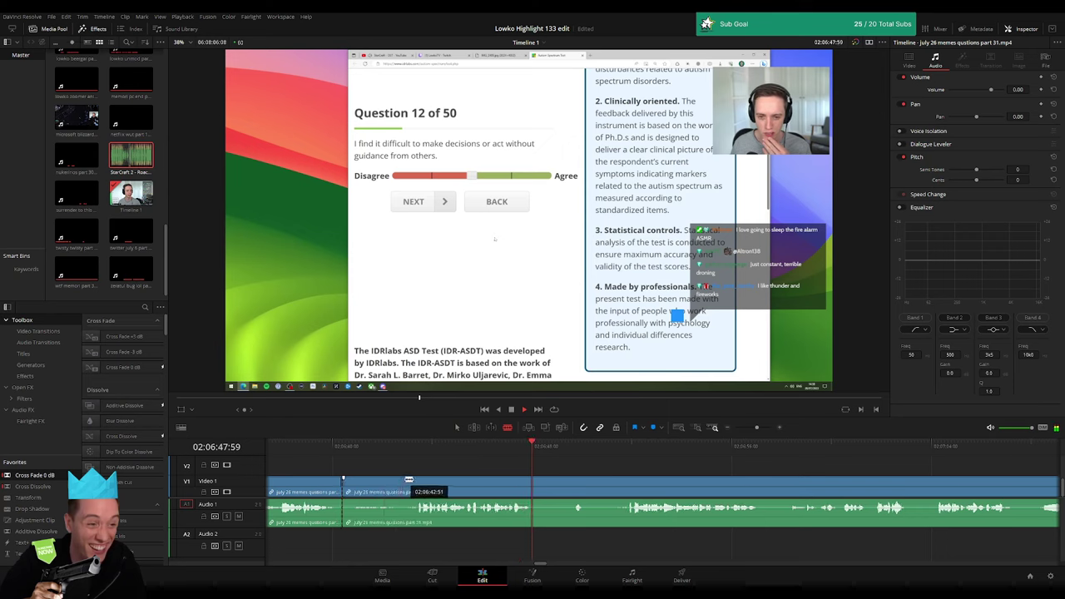
pyautogui.press('a')
pyautogui.click(395, 484)
pyautogui.press('Delete')
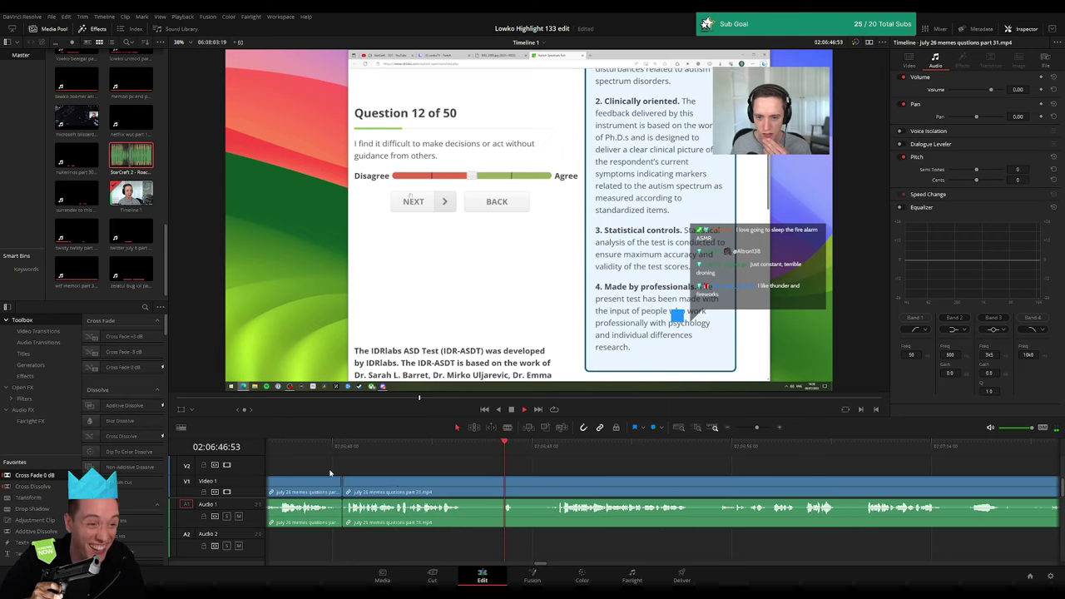
pyautogui.click(342, 511)
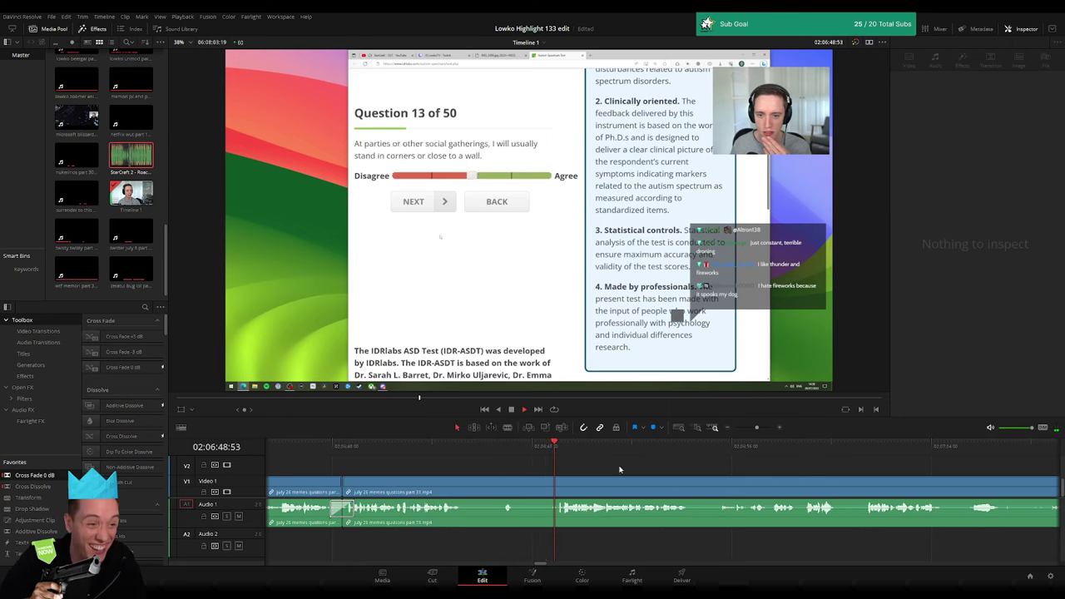
pyautogui.press('Delete')
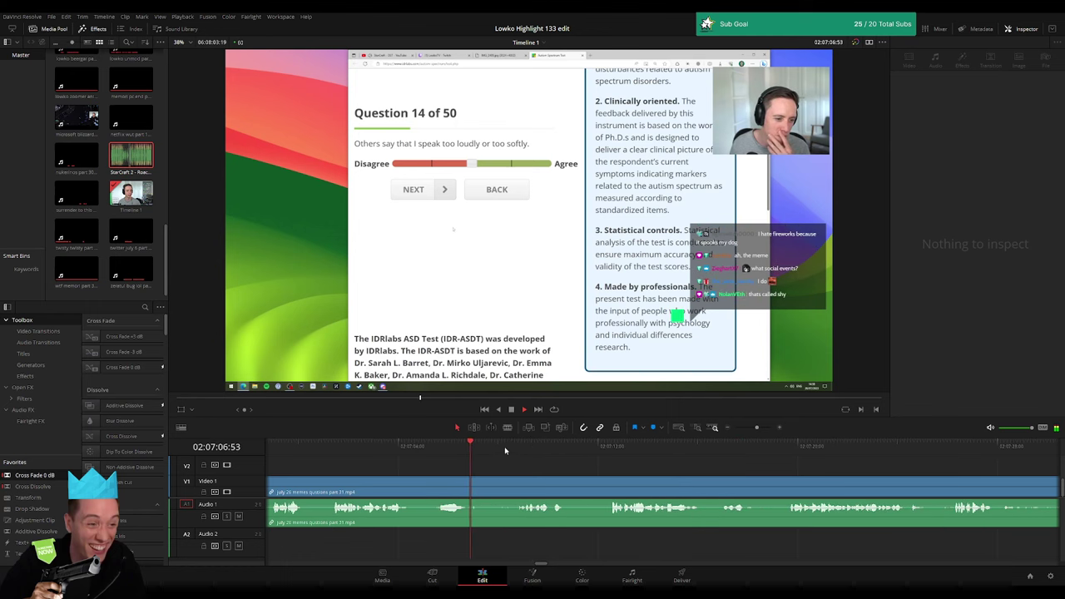
# - Cut a dead stretch out of the quiz stream clip and close the gap
pyautogui.click(461, 481)
pyautogui.click(429, 485)
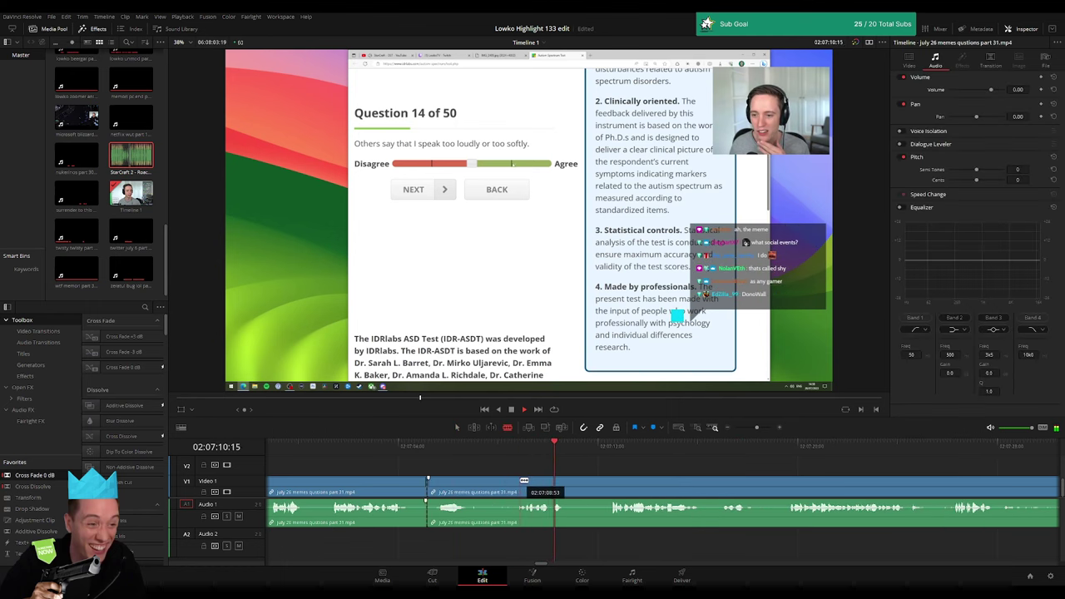
pyautogui.click(520, 485)
pyautogui.press('a')
pyautogui.click(511, 484)
pyautogui.press('Delete')
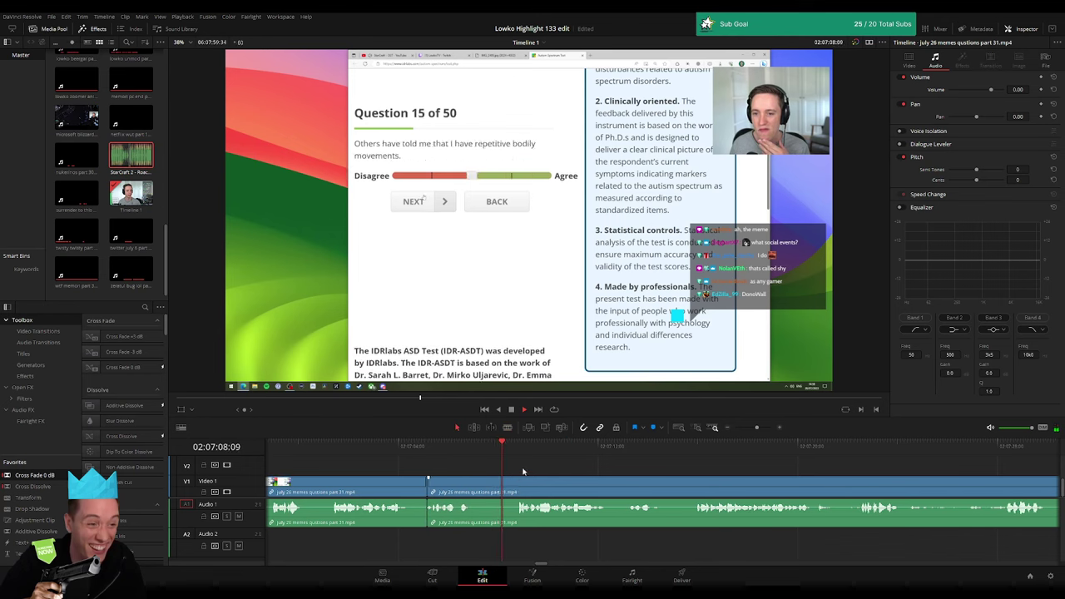
# - Remove a later unwanted stretch and put a Cross Fade 0 dB on the new audio join
pyautogui.hscroll(4, 475, 461)
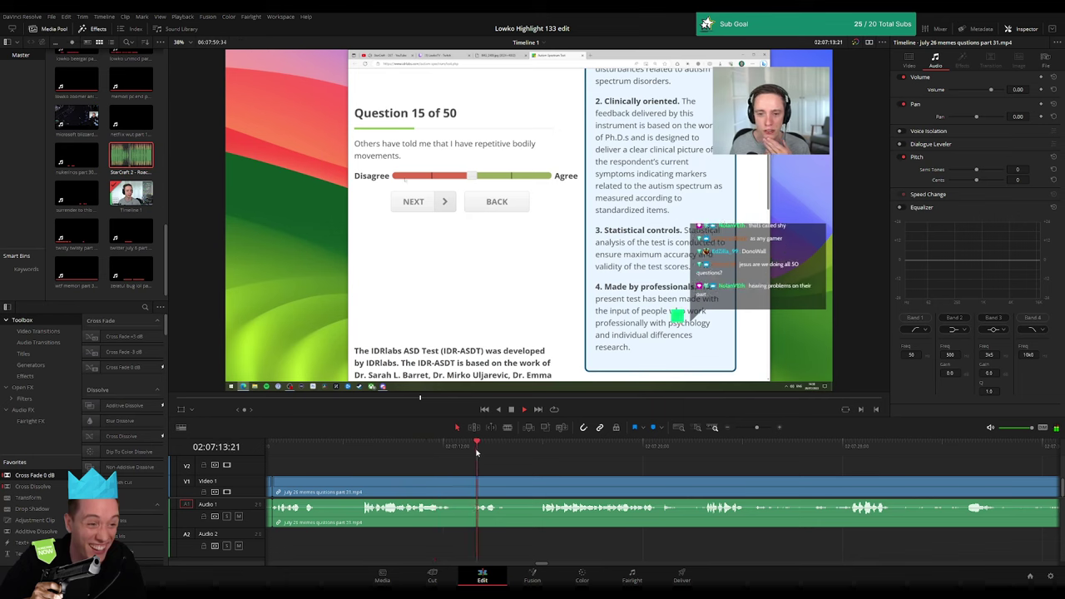
pyautogui.click(550, 455)
pyautogui.hscroll(5, 485, 476)
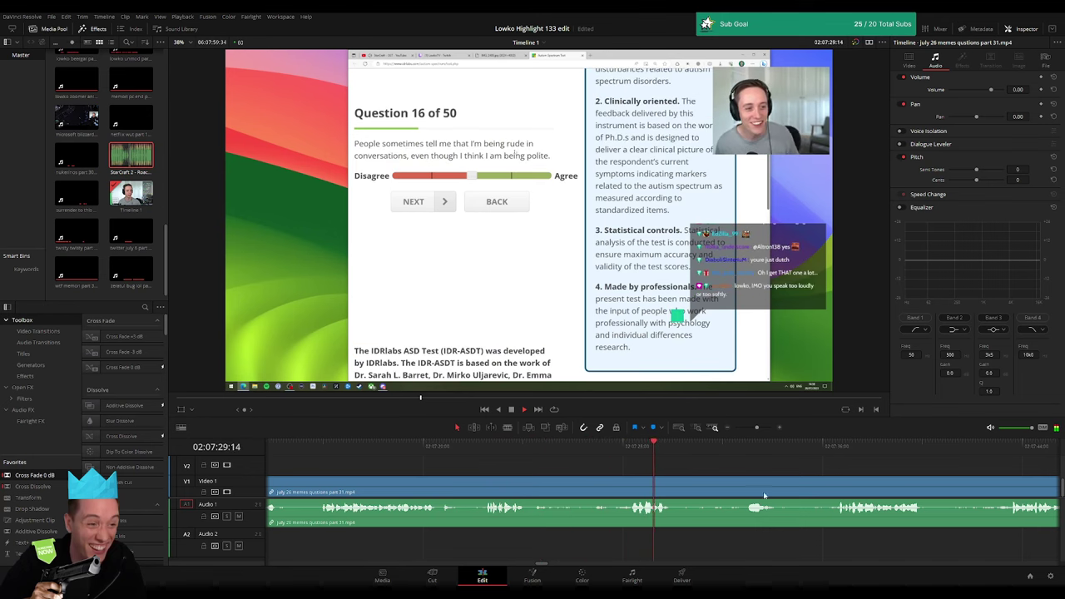
pyautogui.scroll(-2, 475, 493)
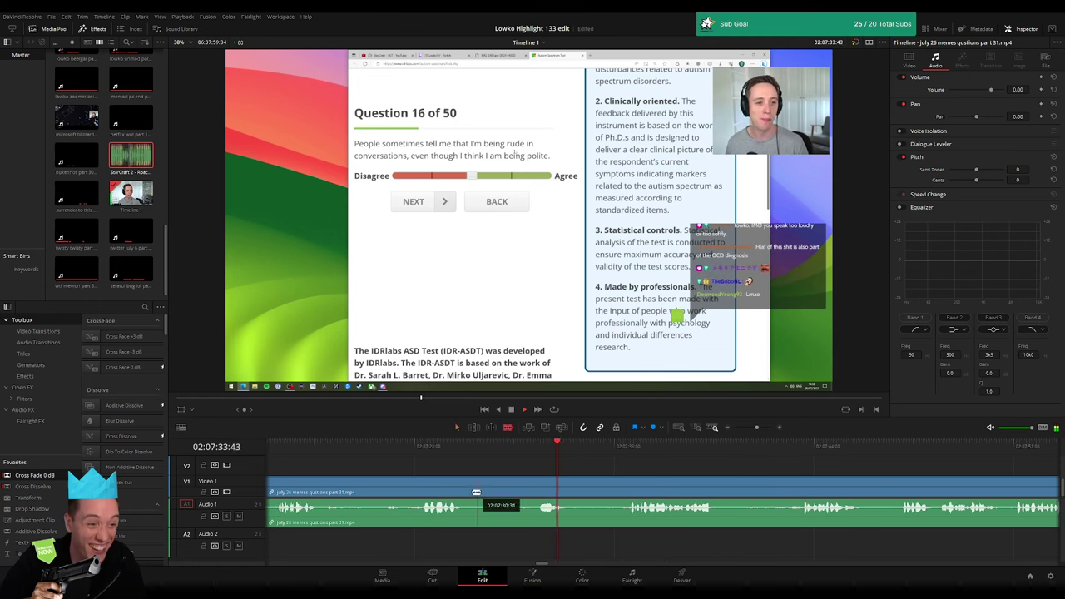
pyautogui.click(466, 492)
pyautogui.click(631, 486)
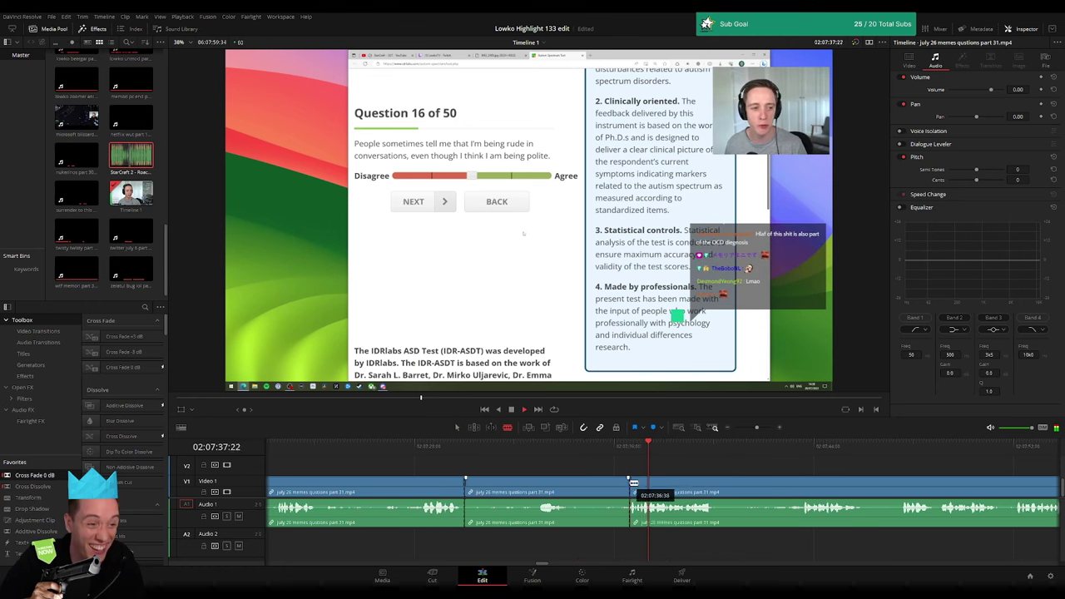
pyautogui.press('a')
pyautogui.click(549, 493)
pyautogui.press('Delete')
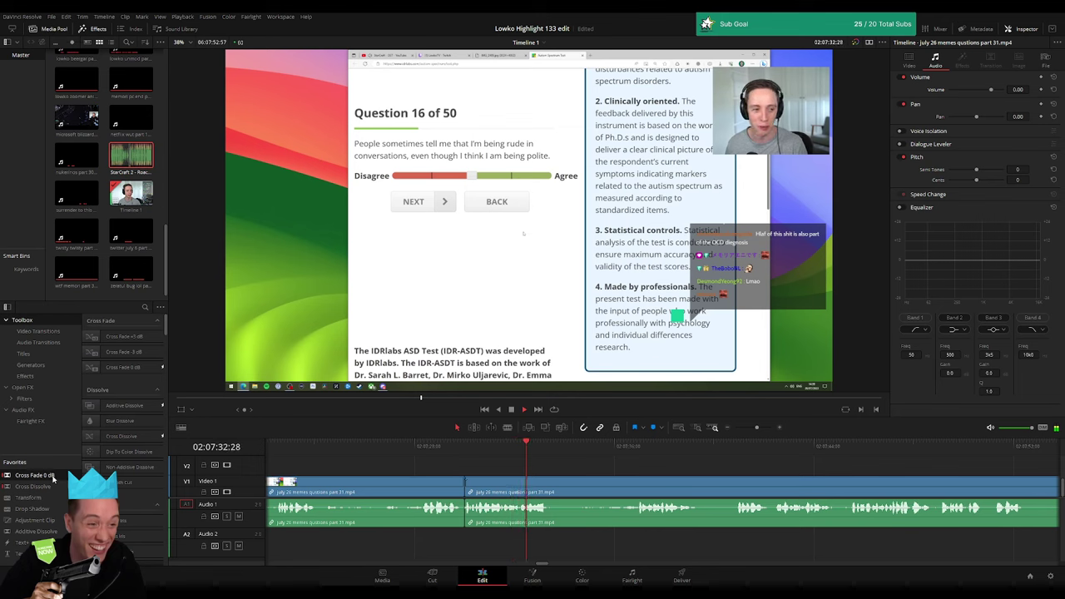
pyautogui.click(488, 510)
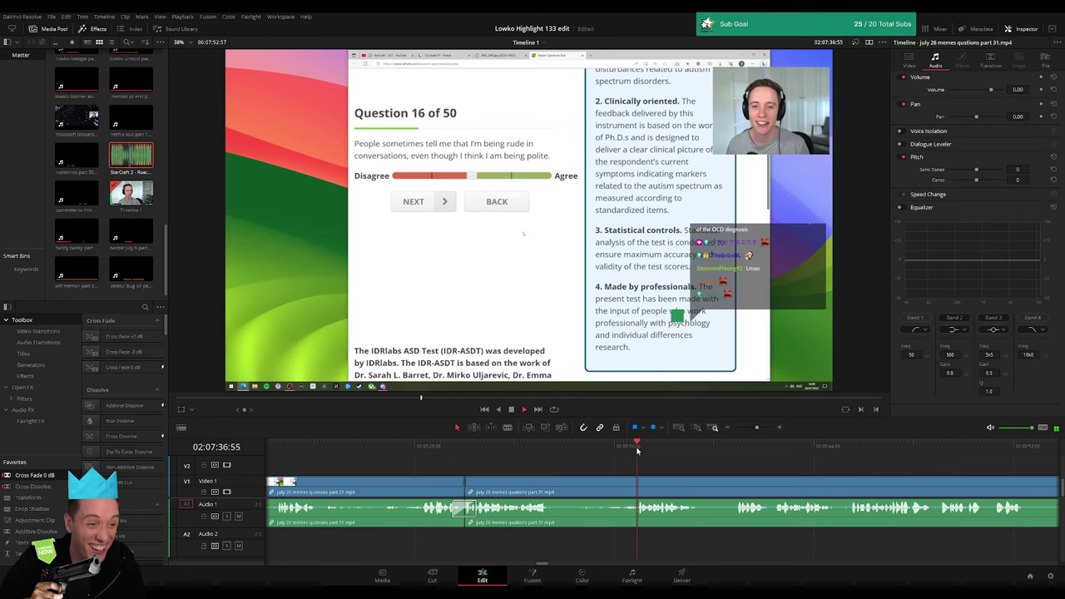
pyautogui.moveTo(449, 491); pyautogui.dragTo(422, 488)
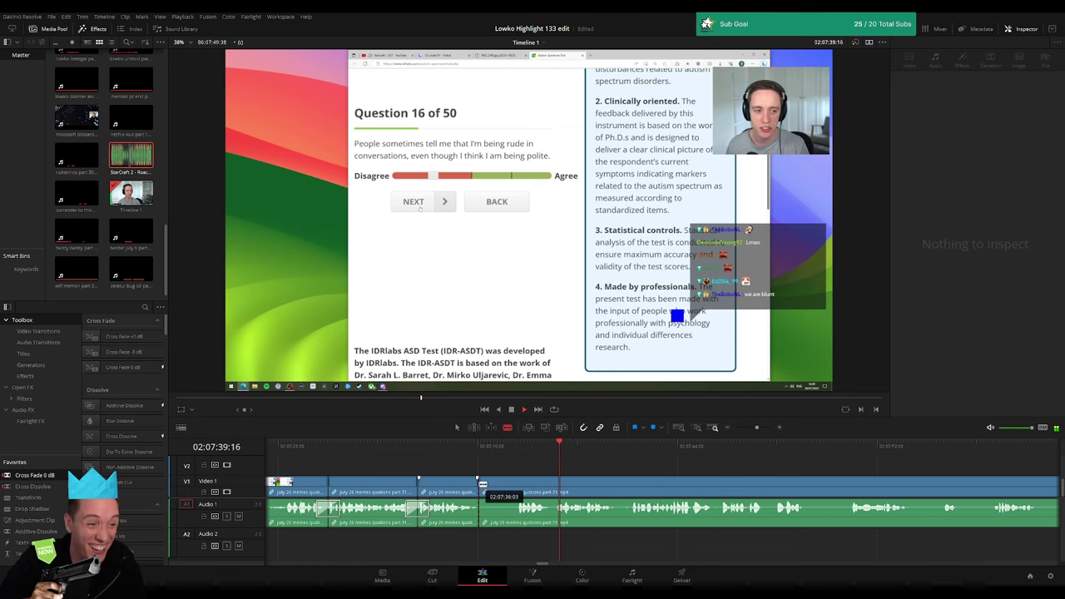
# - Ripple-delete one more short stretch, then scroll ahead through the clip toward Question 20
pyautogui.moveTo(479, 491); pyautogui.dragTo(497, 492)
pyautogui.press('Delete')
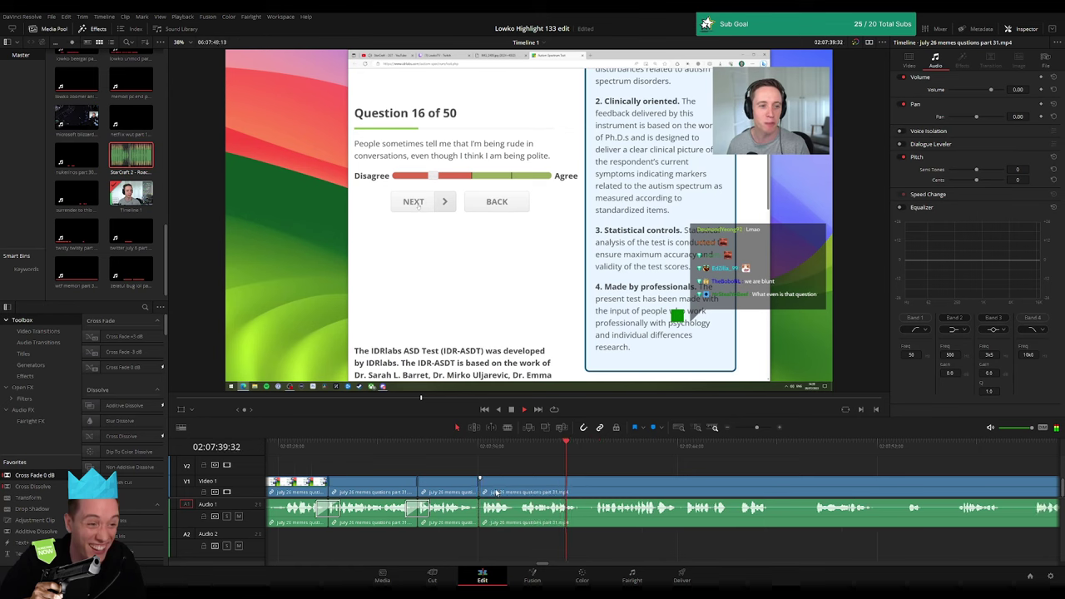
pyautogui.click(513, 472)
pyautogui.hscroll(5, 514, 473)
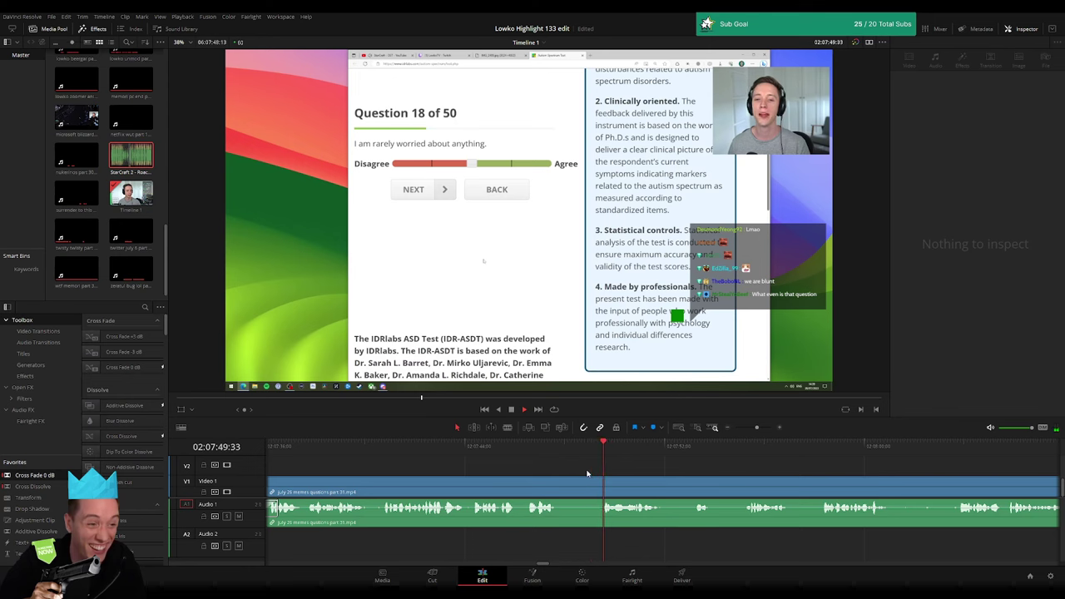
pyautogui.scroll(3, 648, 476)
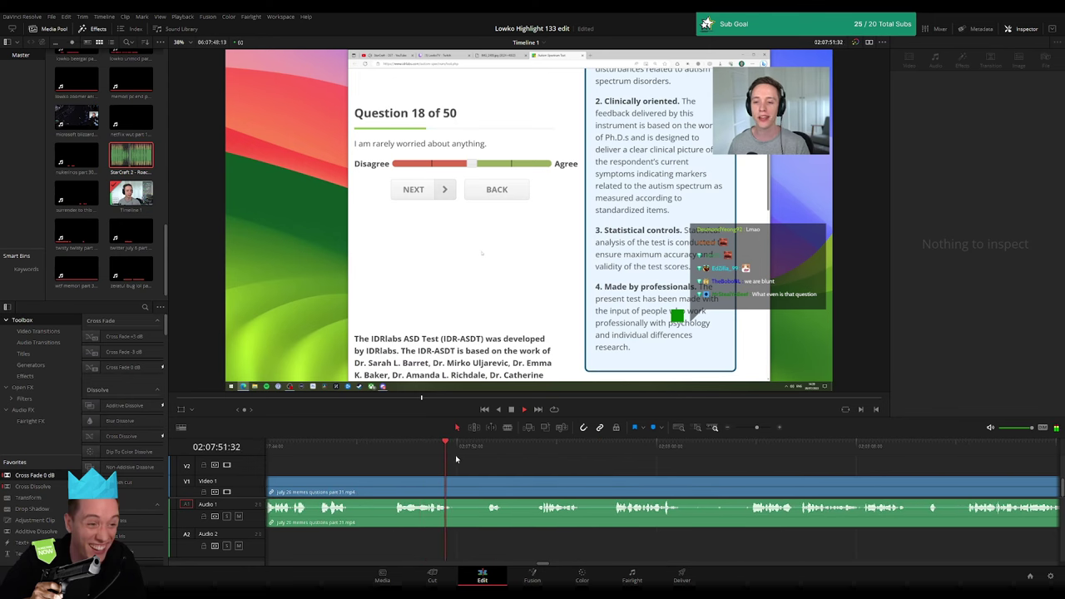
pyautogui.click(487, 455)
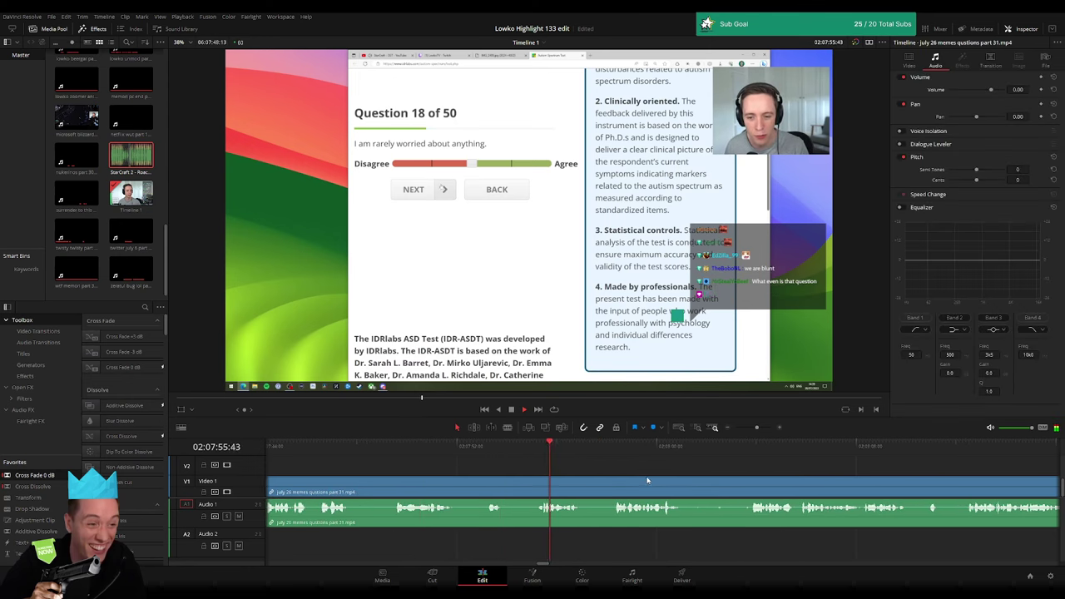
pyautogui.hscroll(2, 507, 456)
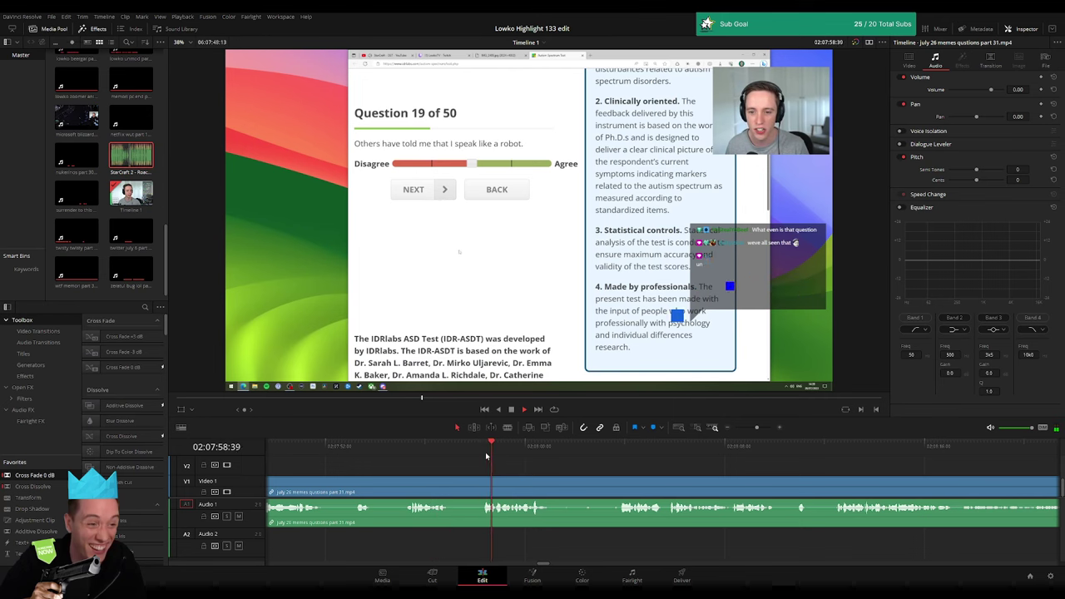
pyautogui.hscroll(2, 485, 468)
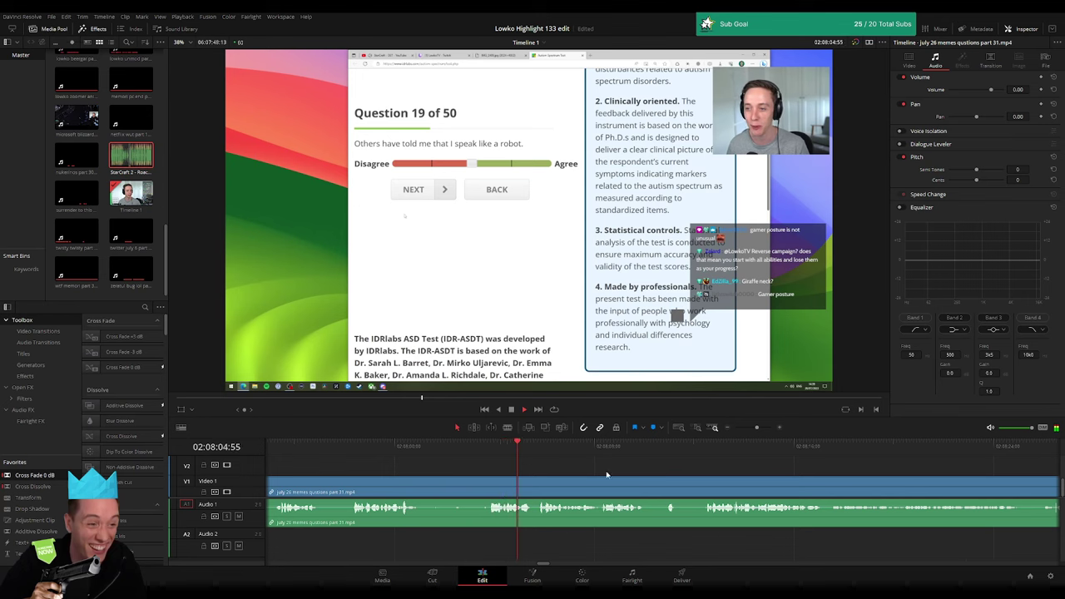
pyautogui.hscroll(2, 469, 470)
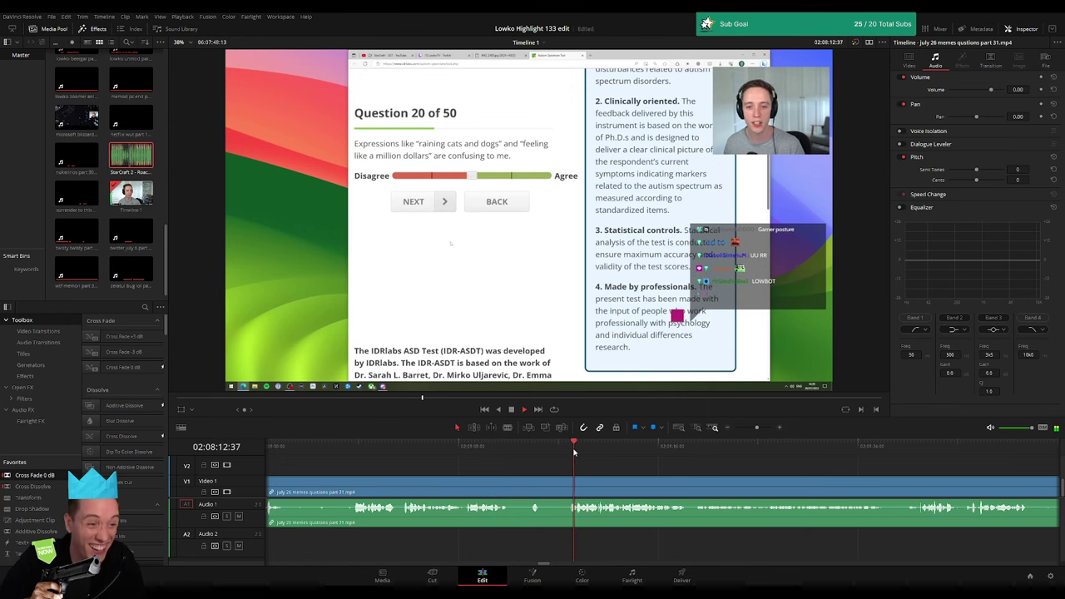
pyautogui.hscroll(3, 533, 461)
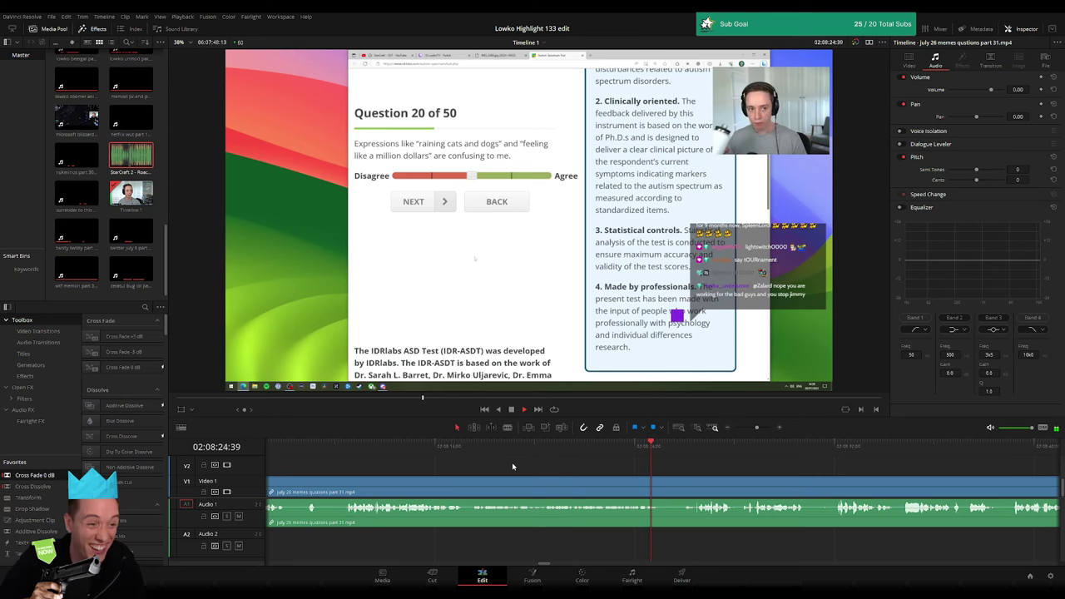
pyautogui.hscroll(3, 582, 482)
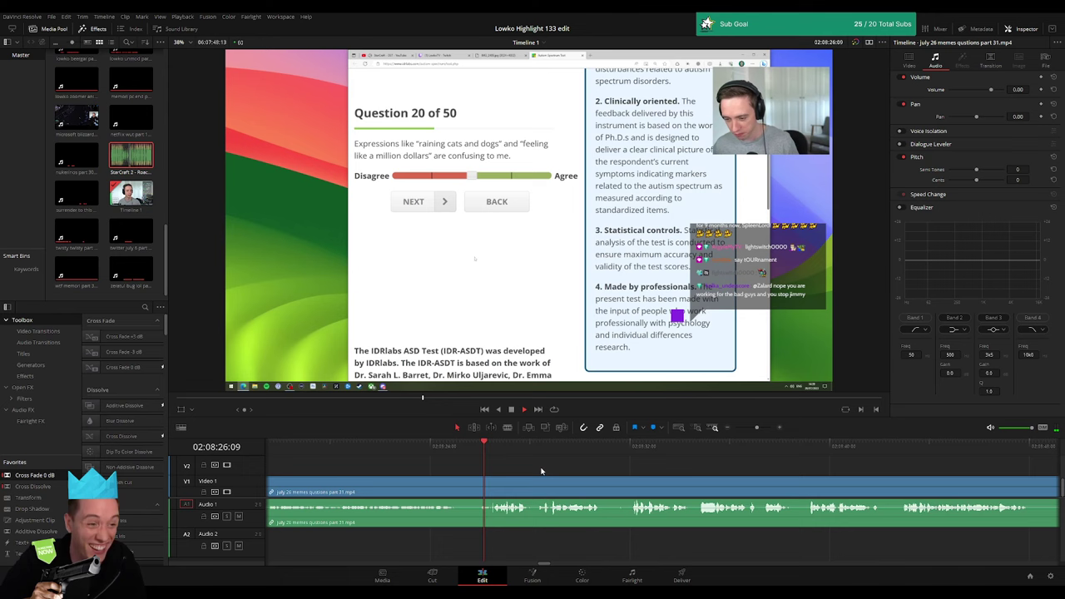
# - Split off the silent stretch of the quiz clip and ripple delete it
pyautogui.click(465, 485)
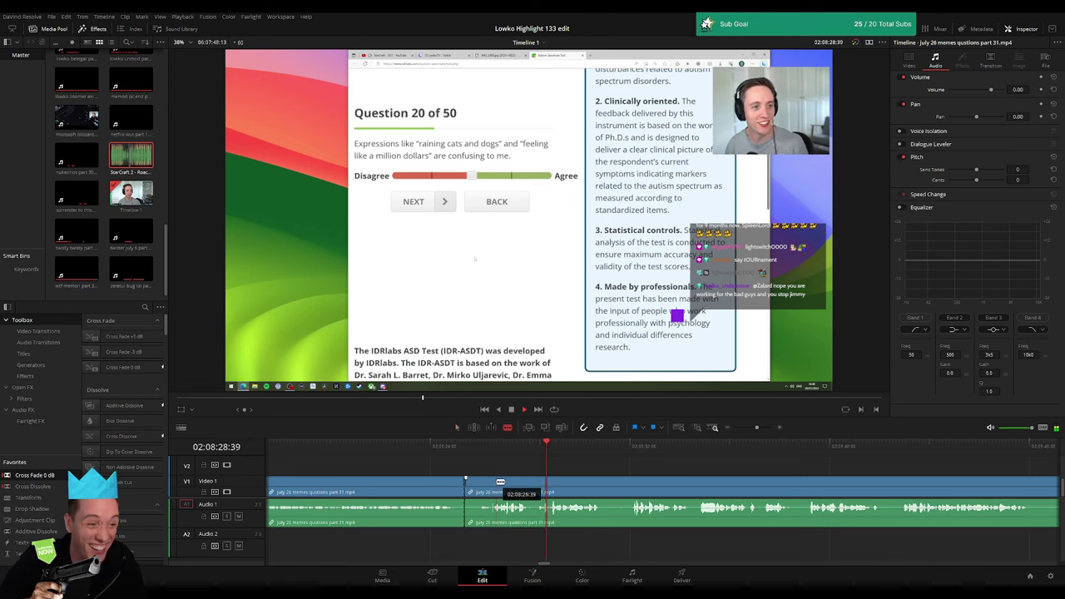
pyautogui.click(498, 485)
pyautogui.press('a')
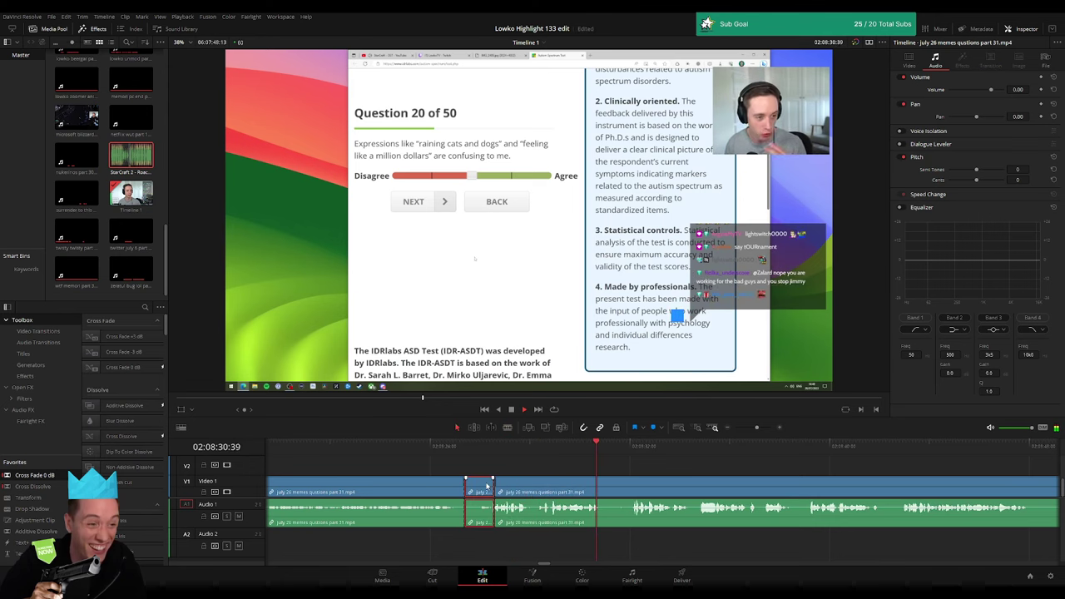
pyautogui.click(482, 491)
pyautogui.press('Delete')
# - Blade out a short stretch of the quiz clip and ripple delete it
pyautogui.press('b')
pyautogui.click(574, 486)
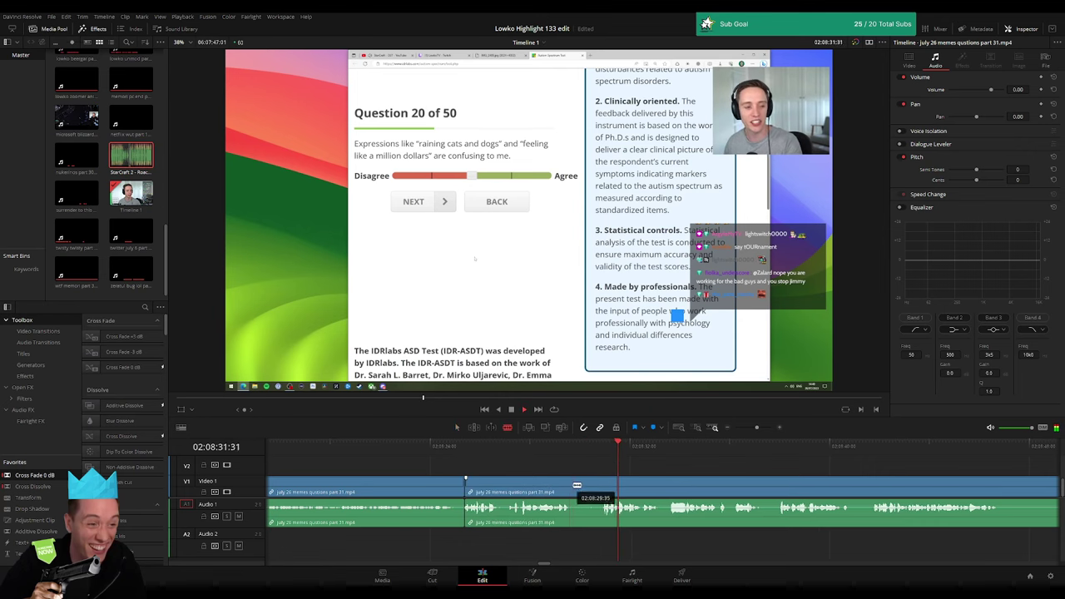
pyautogui.click(599, 487)
pyautogui.press('a')
pyautogui.click(589, 486)
pyautogui.press('Delete')
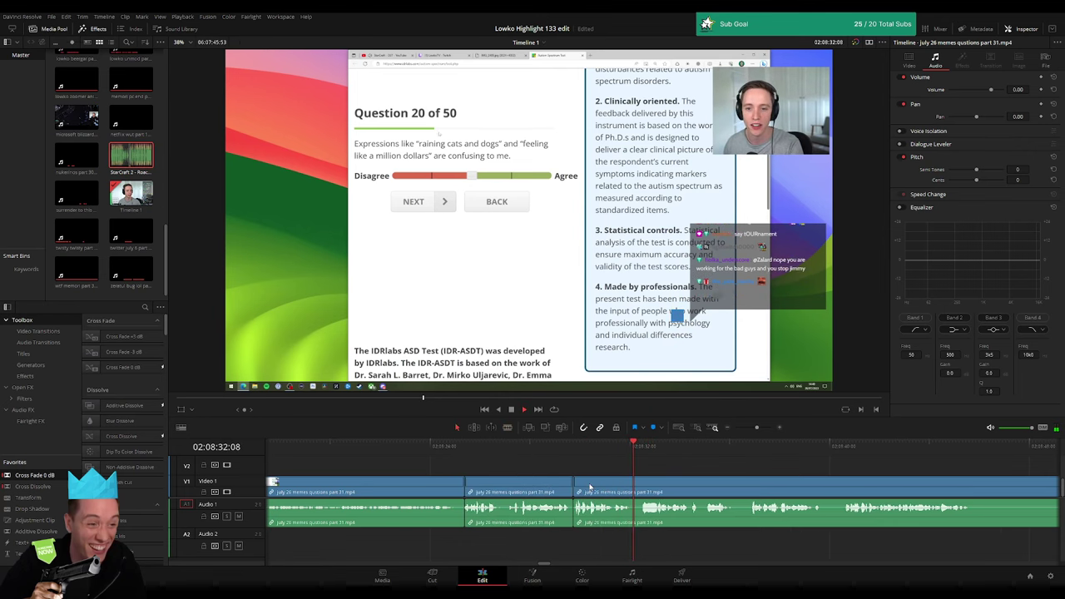
# - Trim the clip edge to tighten the join, then remove another marked stretch
pyautogui.moveTo(456, 481); pyautogui.dragTo(487, 481)
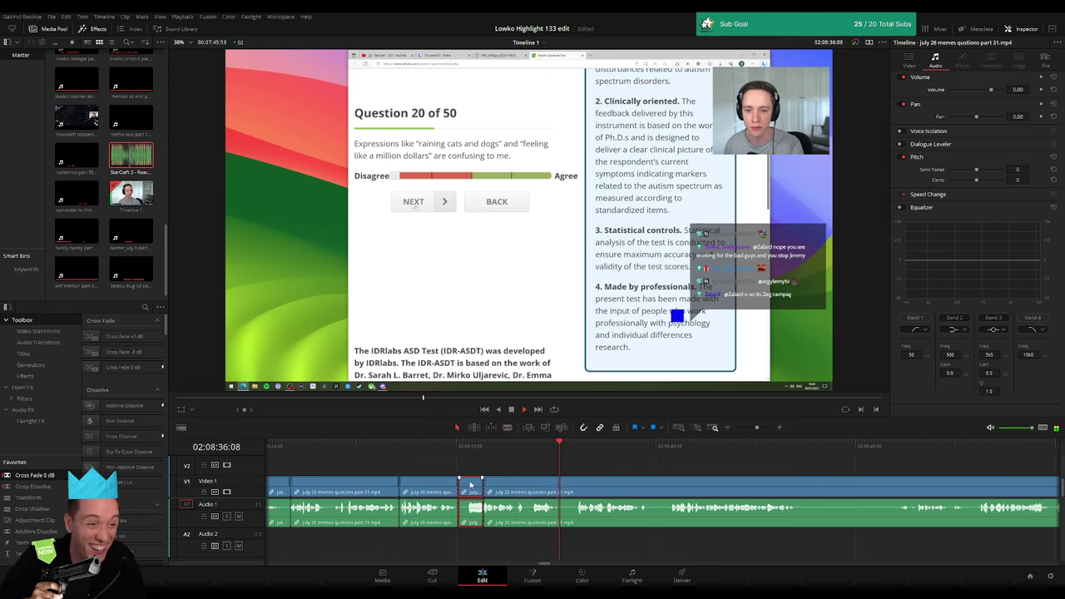
pyautogui.moveTo(487, 481); pyautogui.dragTo(470, 484)
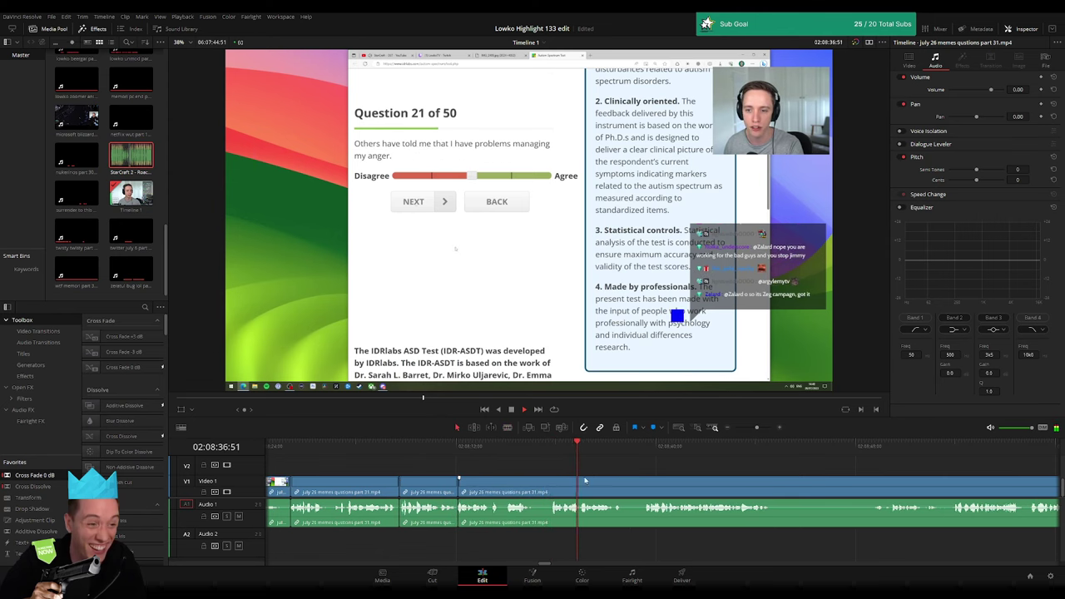
pyautogui.scroll(-3, 438, 461)
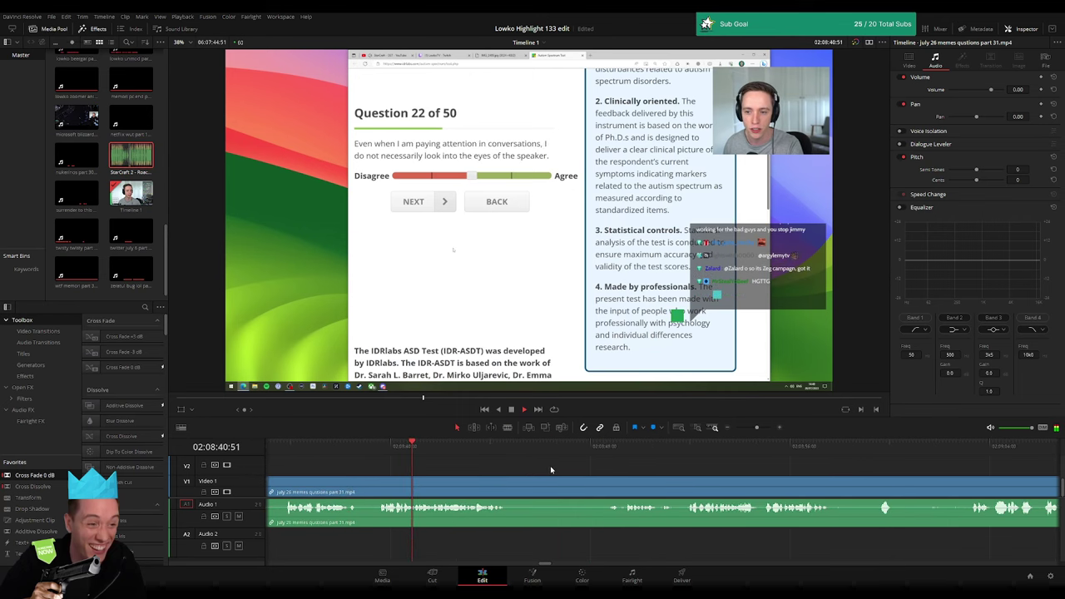
pyautogui.hscroll(3, 529, 470)
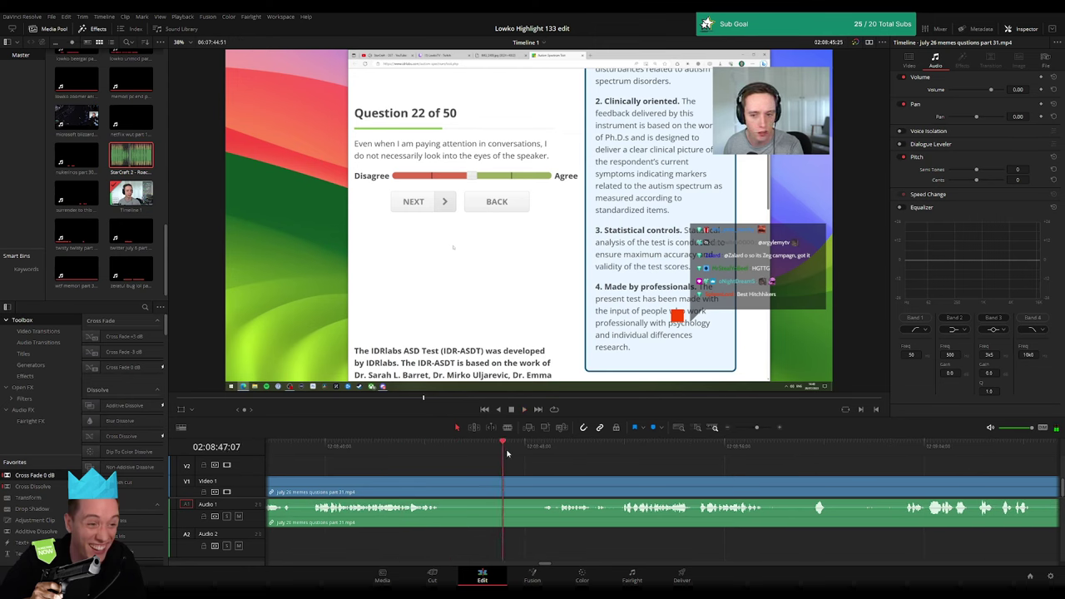
pyautogui.moveTo(507, 454); pyautogui.dragTo(539, 456)
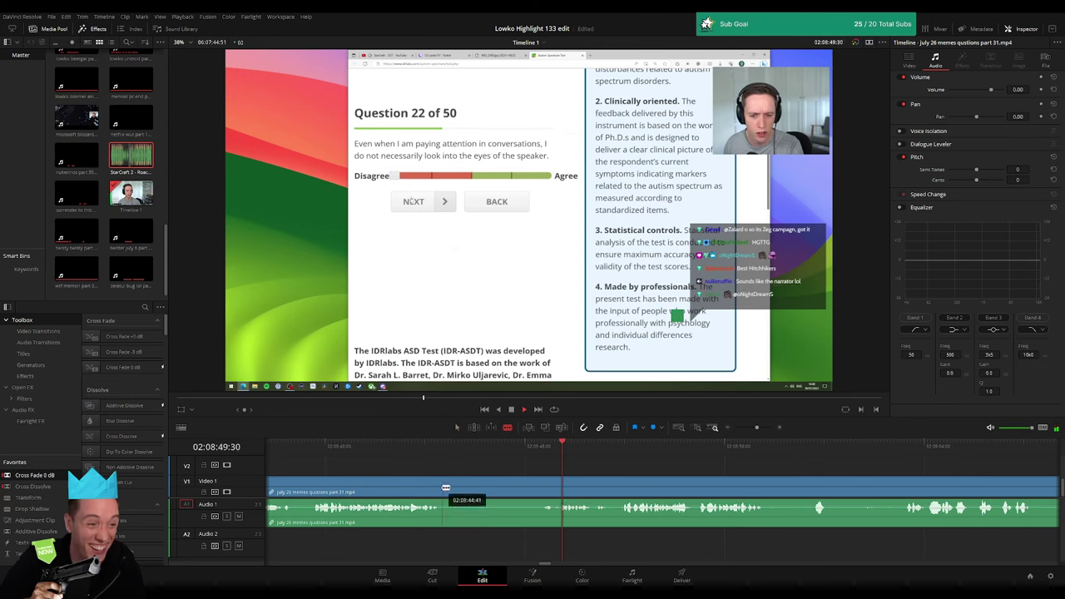
pyautogui.moveTo(441, 485); pyautogui.dragTo(541, 487)
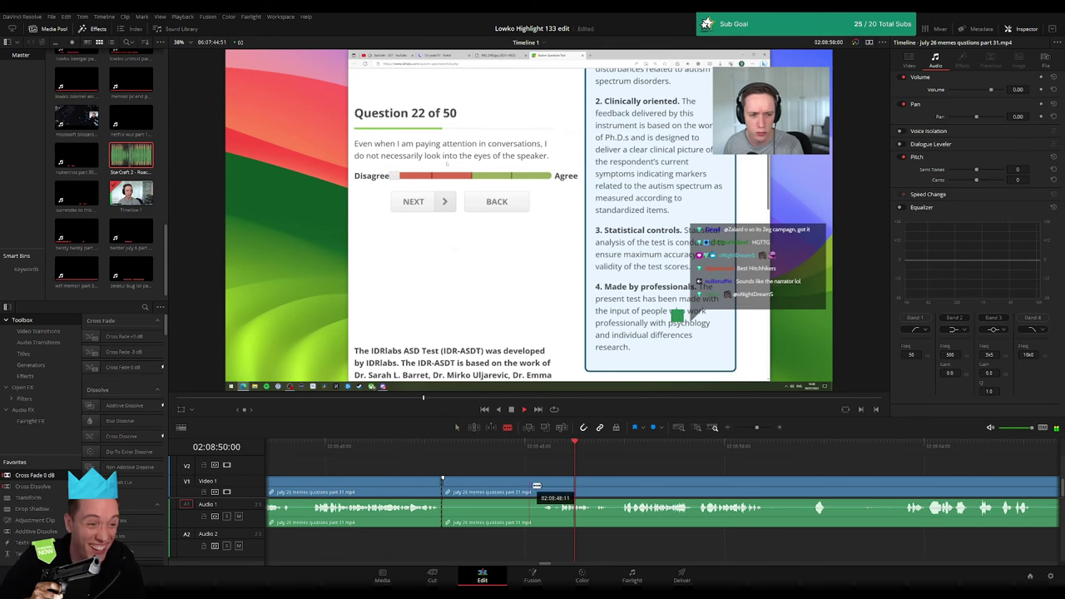
pyautogui.press('BackSpace')
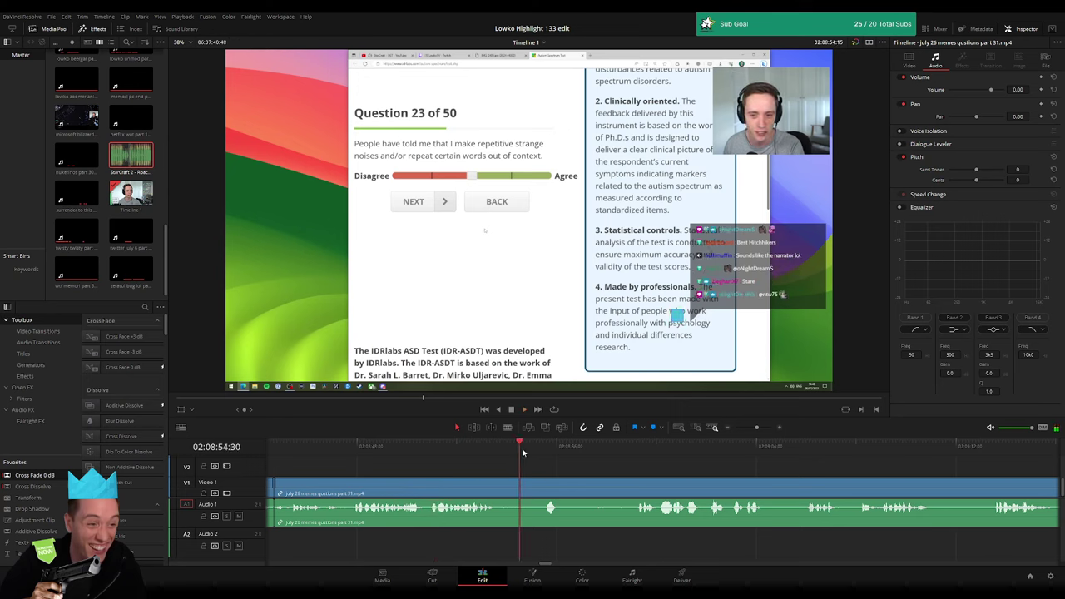
# - Cut around the next unwanted part of the quiz clip and ripple delete it
pyautogui.hscroll(3, 600, 472)
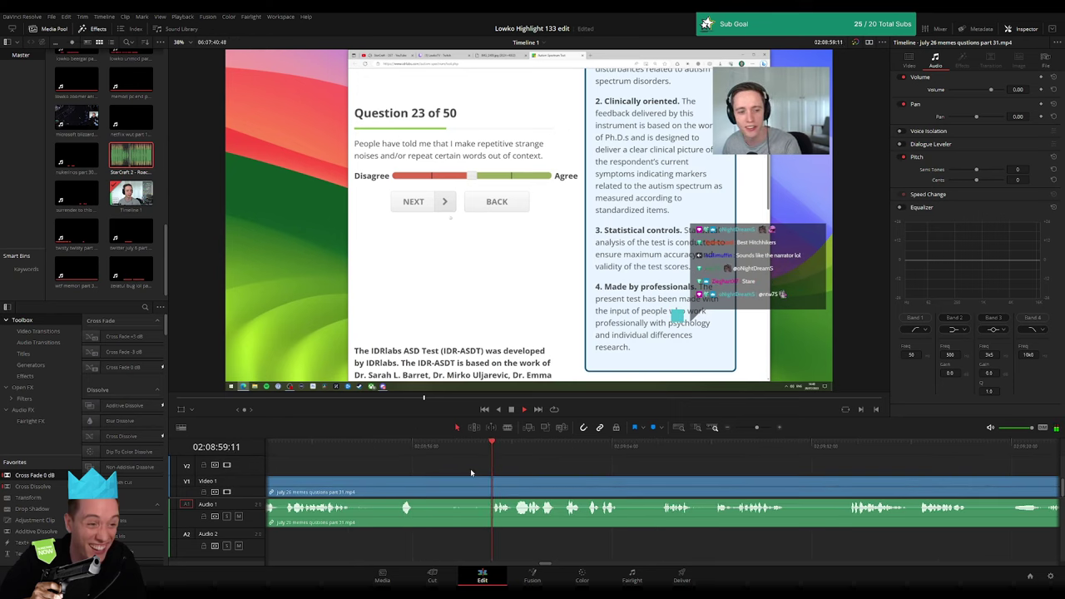
pyautogui.press('b')
pyautogui.click(419, 491)
pyautogui.click(489, 491)
pyautogui.press('a')
pyautogui.click(474, 492)
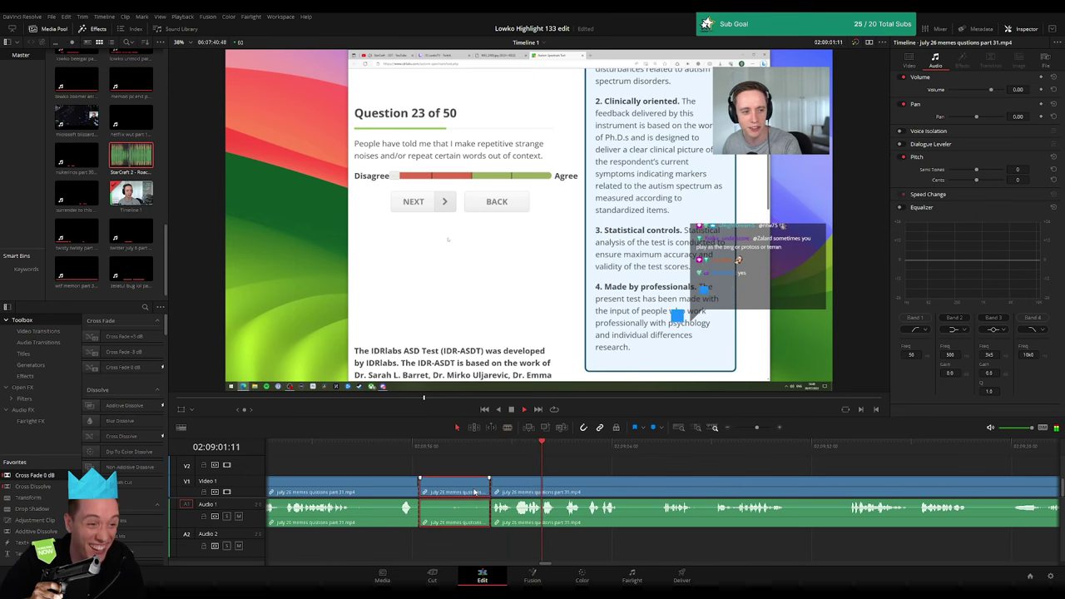
pyautogui.press('BackSpace')
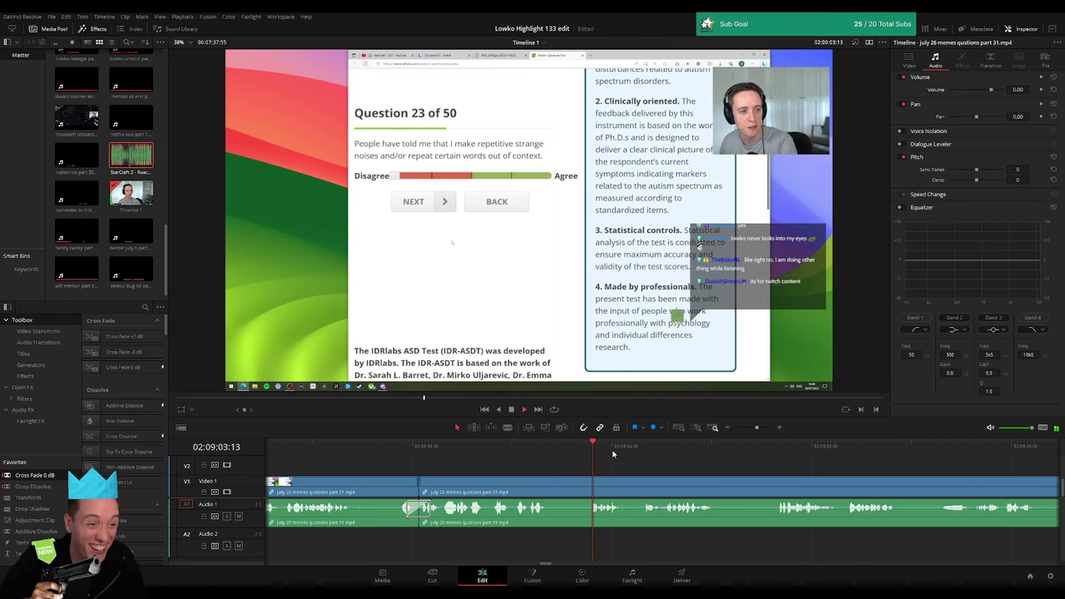
# - Split the quiz clip at the playhead and ripple delete the piece near Question 23
pyautogui.hscroll(6, 424, 465)
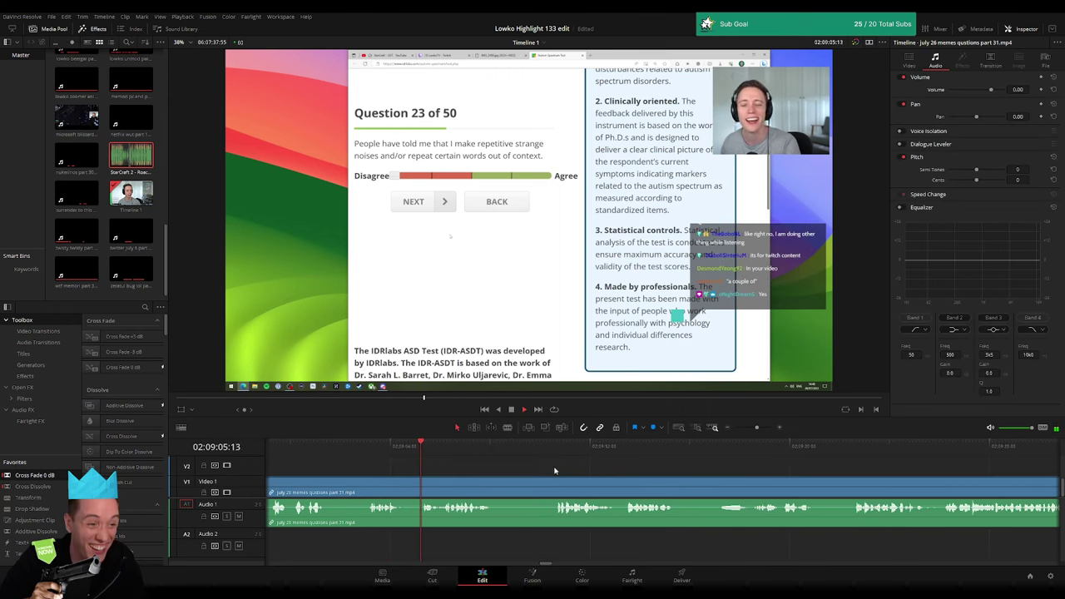
pyautogui.hscroll(2, 554, 471)
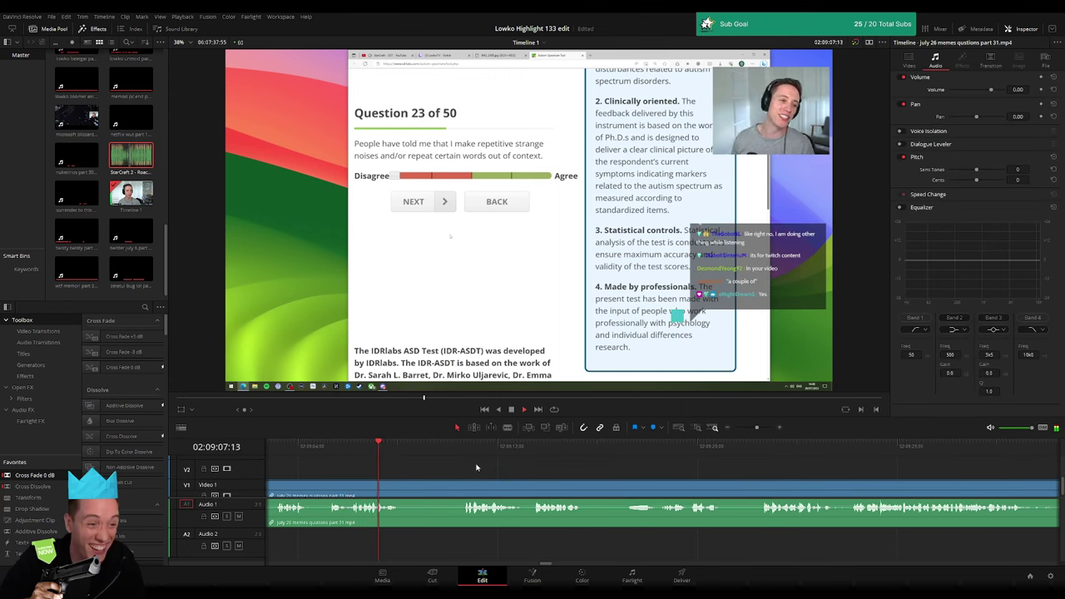
pyautogui.hotkey('ctrl', 'b')
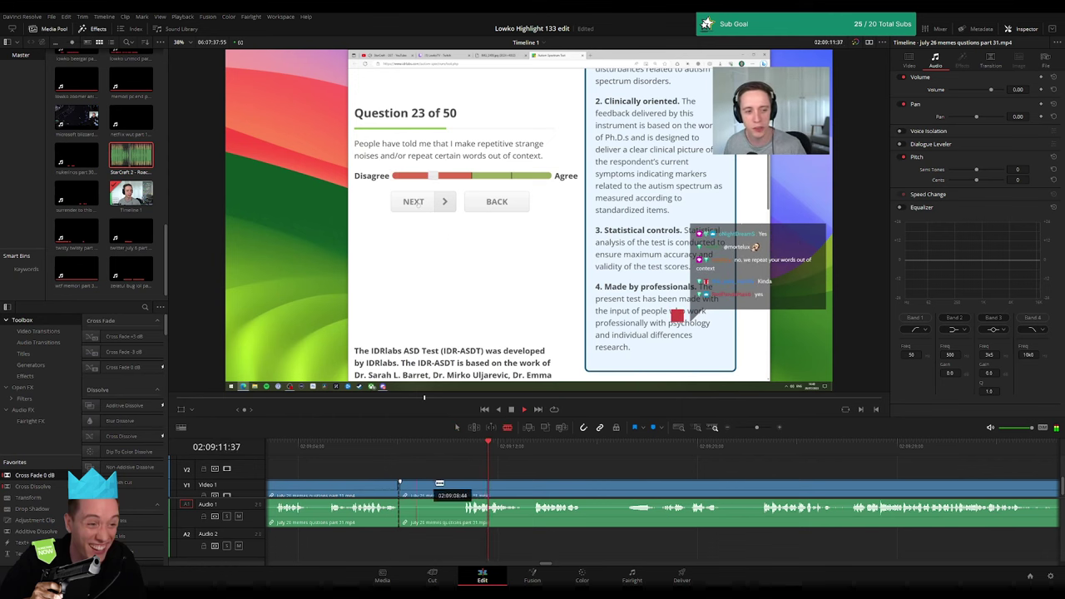
pyautogui.click(439, 486)
pyautogui.press('Delete')
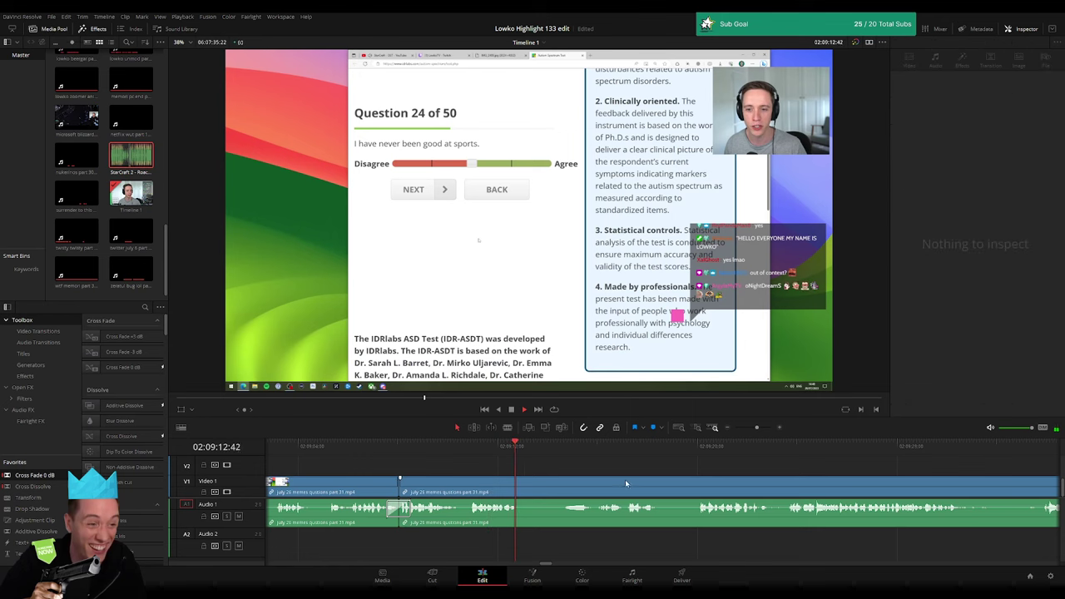
# - Blade out the first unwanted part of the quiz clip and ripple delete it
pyautogui.hscroll(1, 625, 479)
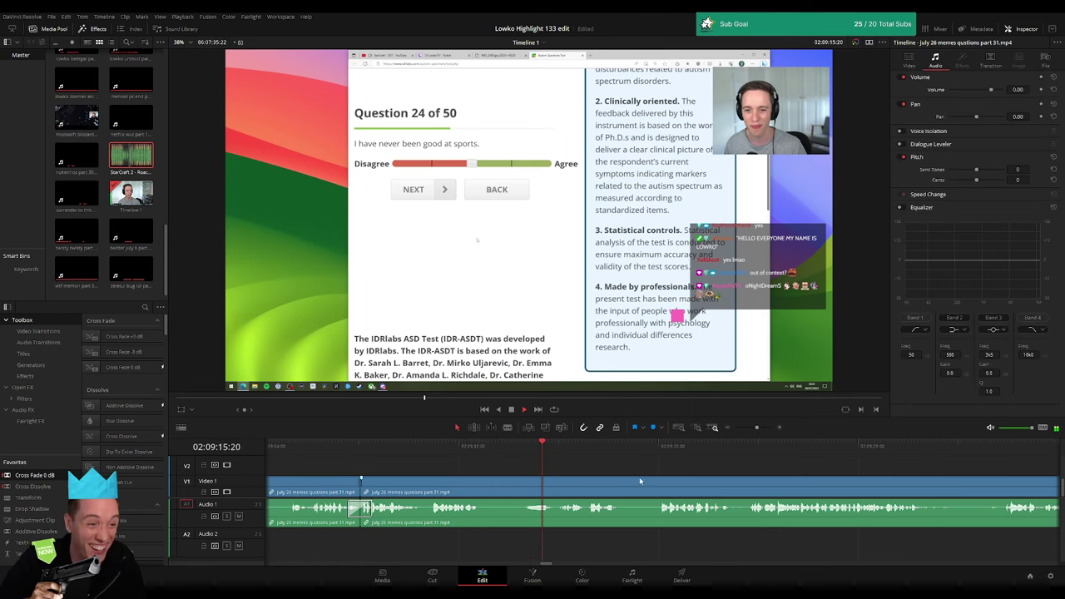
pyautogui.press('b')
pyautogui.click(487, 490)
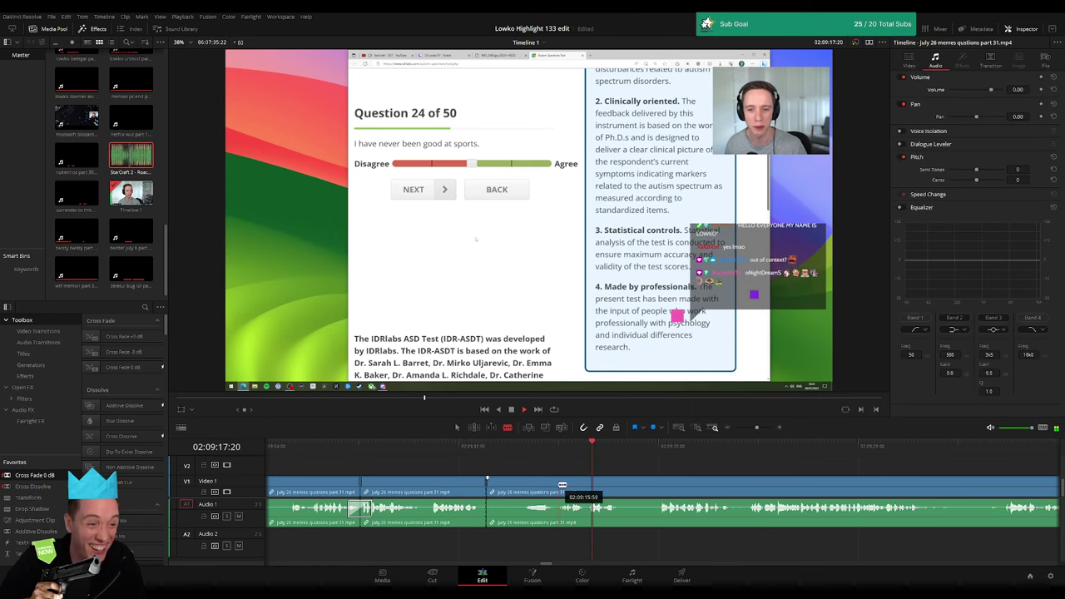
pyautogui.click(566, 484)
pyautogui.press('a')
pyautogui.click(533, 491)
pyautogui.press('Delete')
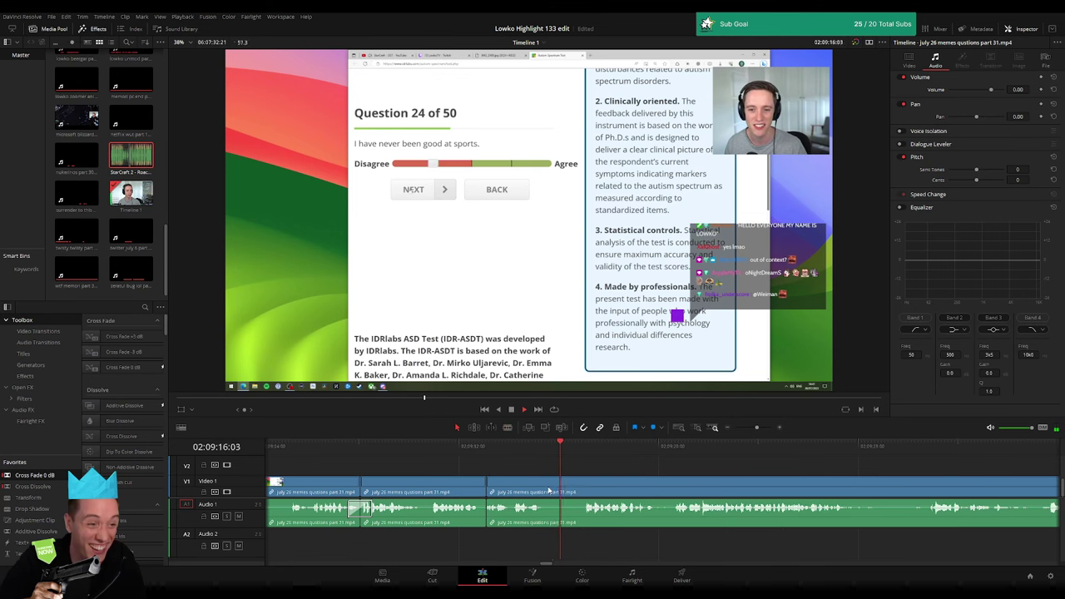
# - Further along, cut out a second unwanted part and close the gap
pyautogui.hscroll(2, 515, 476)
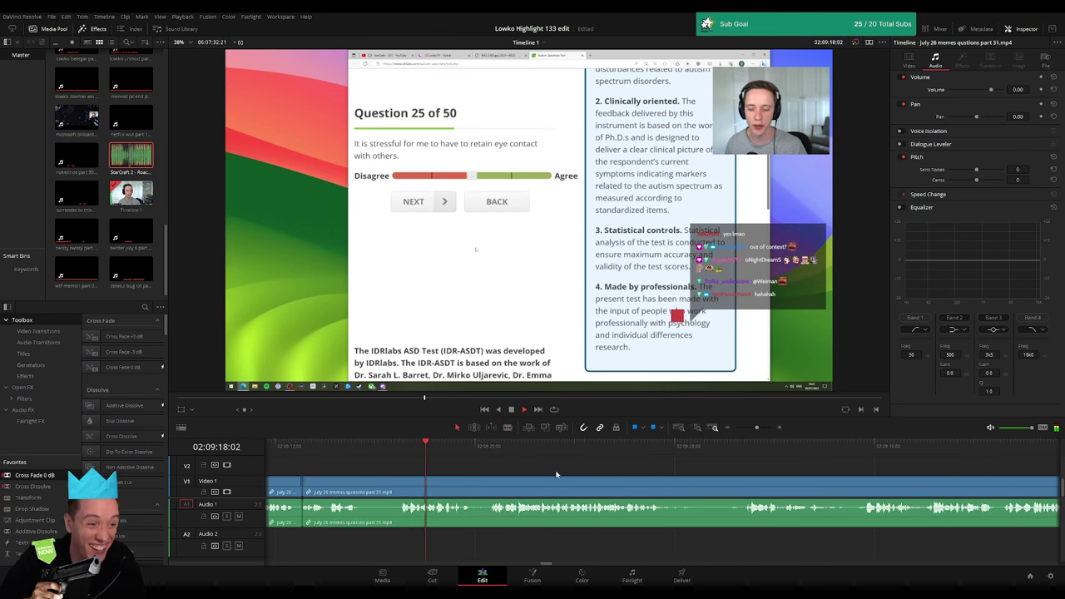
pyautogui.hscroll(2, 666, 472)
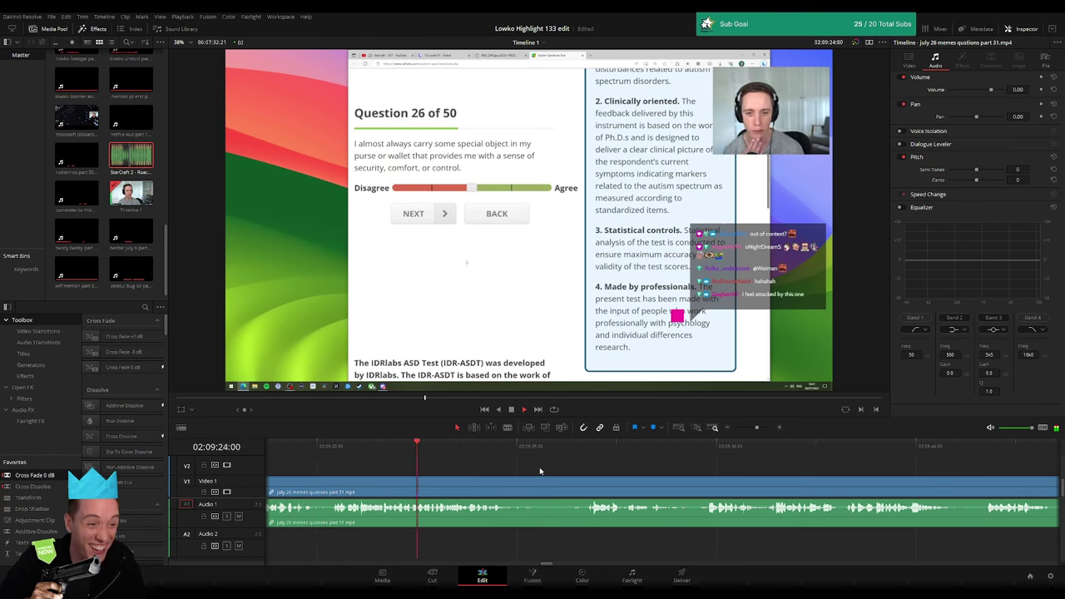
pyautogui.hscroll(2, 499, 471)
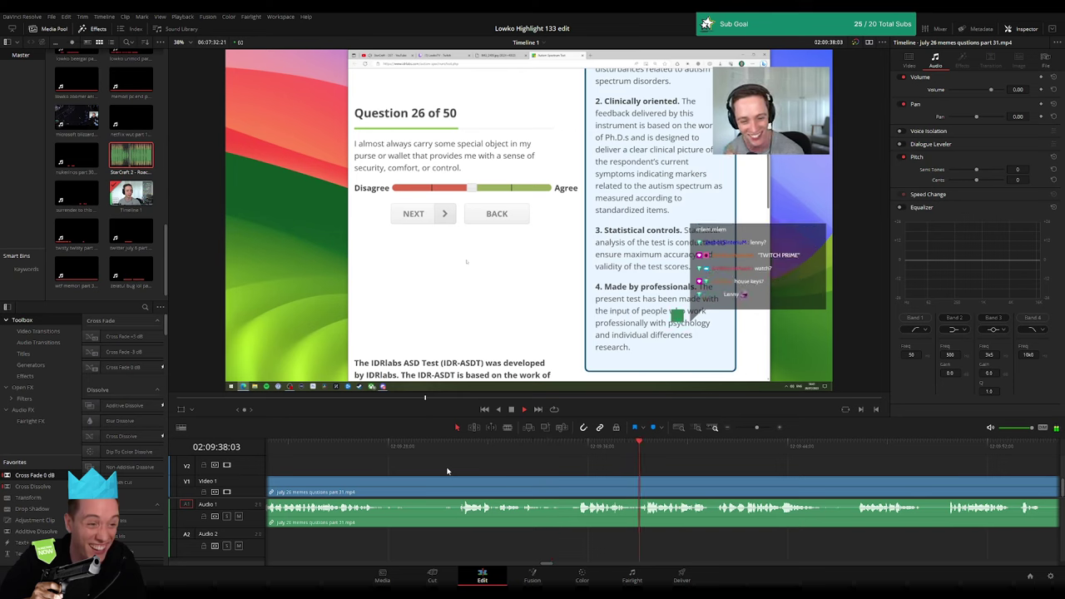
pyautogui.press('b')
pyautogui.click(384, 484)
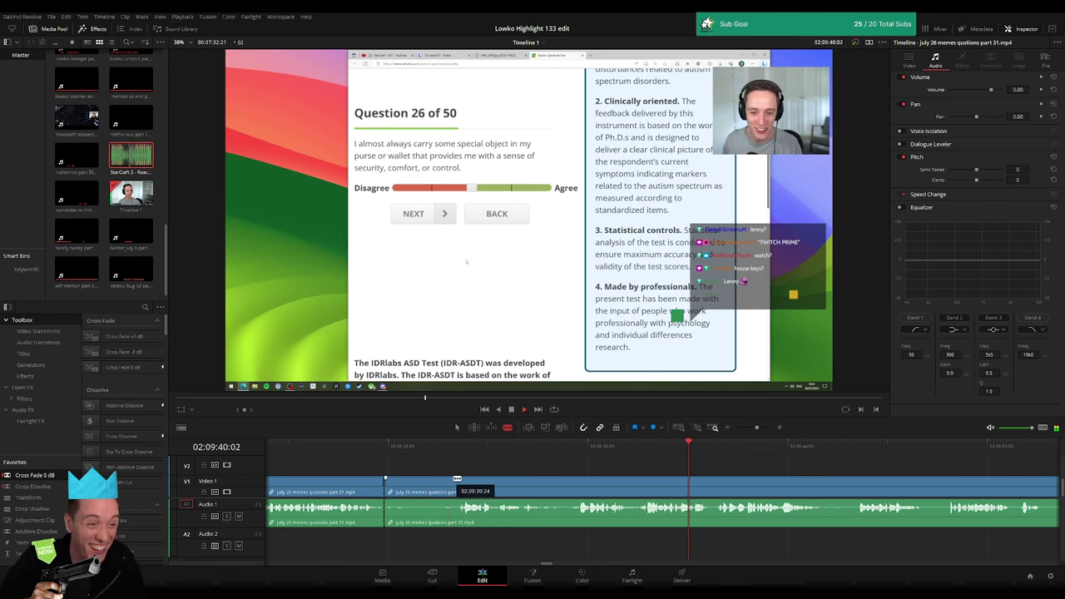
pyautogui.click(464, 484)
pyautogui.press('a')
pyautogui.click(420, 491)
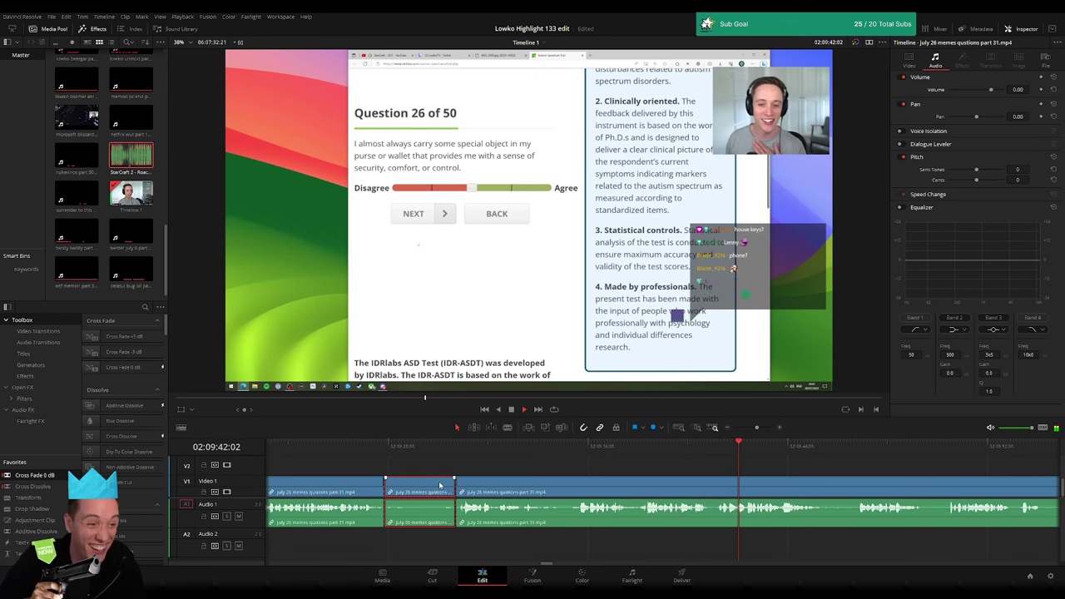
pyautogui.press('Delete')
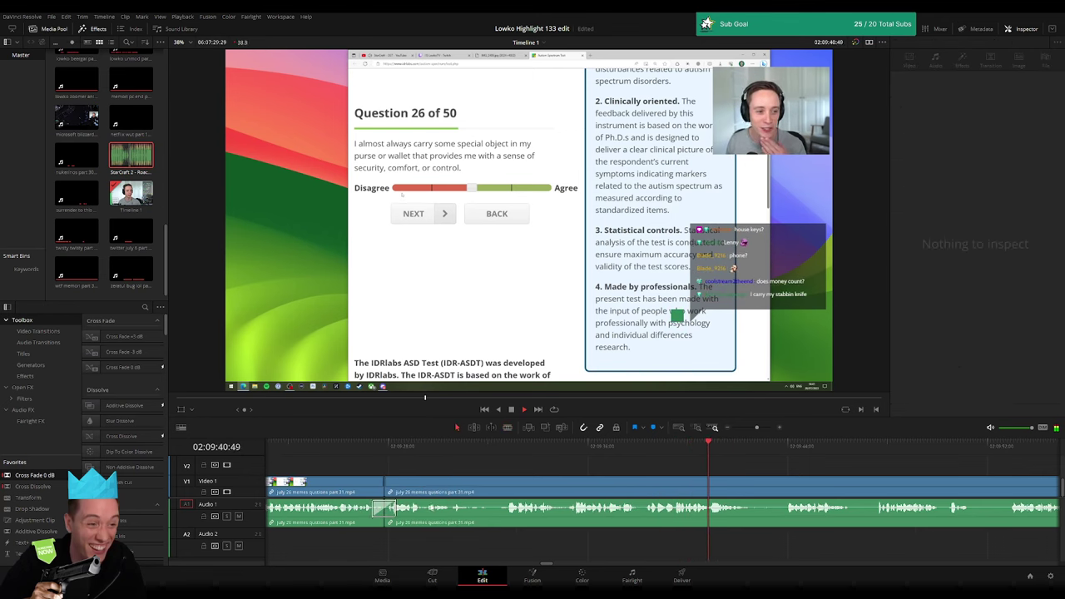
# - Scrub ahead and remove a third unwanted part near Question 30, closing the gap
pyautogui.hscroll(5, 492, 454)
pyautogui.click(487, 450)
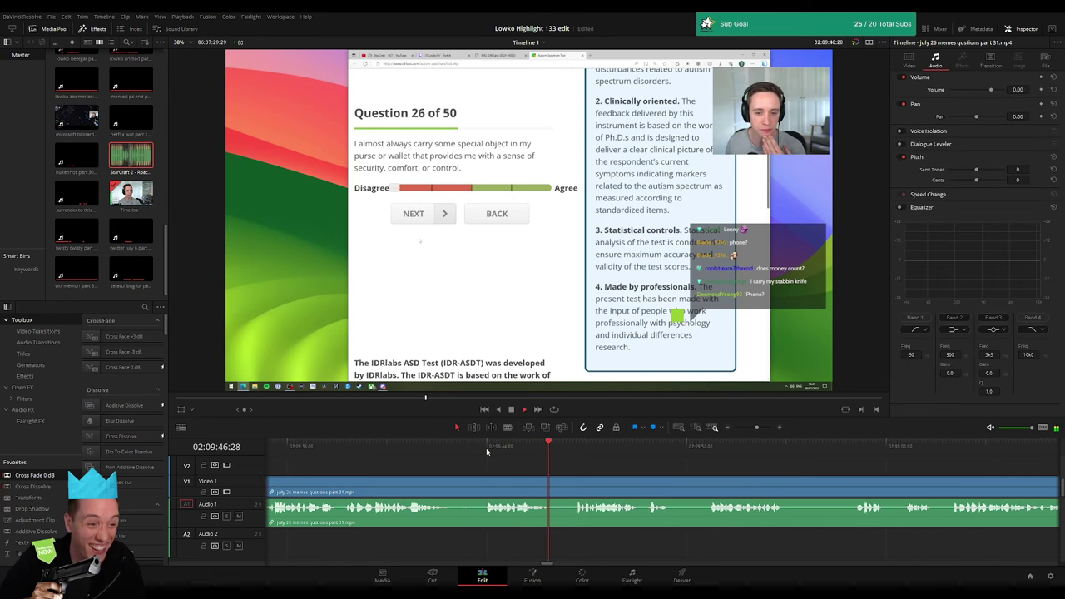
pyautogui.hscroll(5, 489, 466)
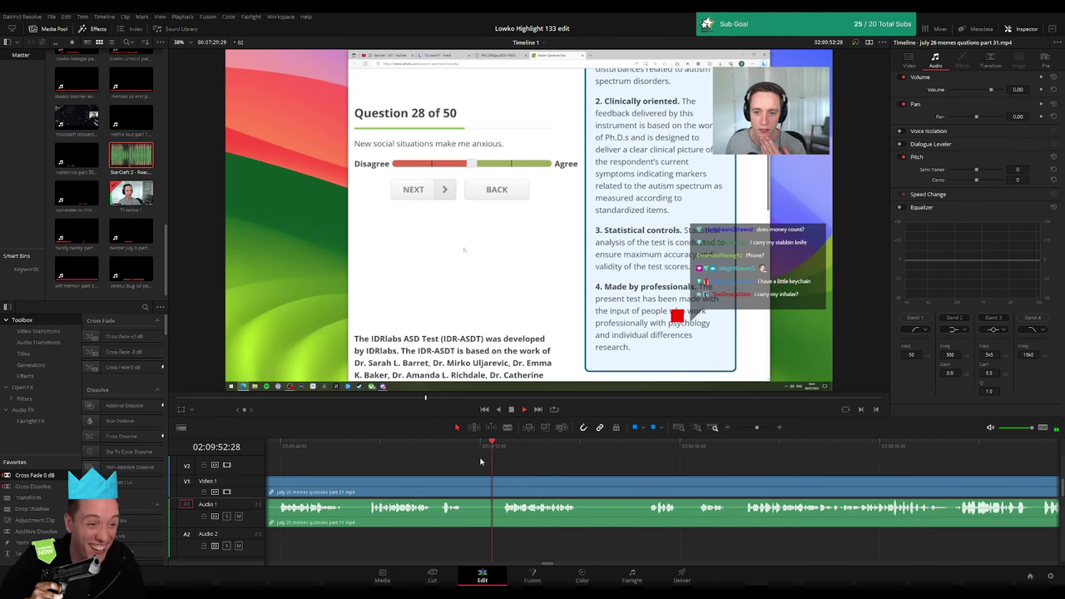
pyautogui.hscroll(3, 441, 468)
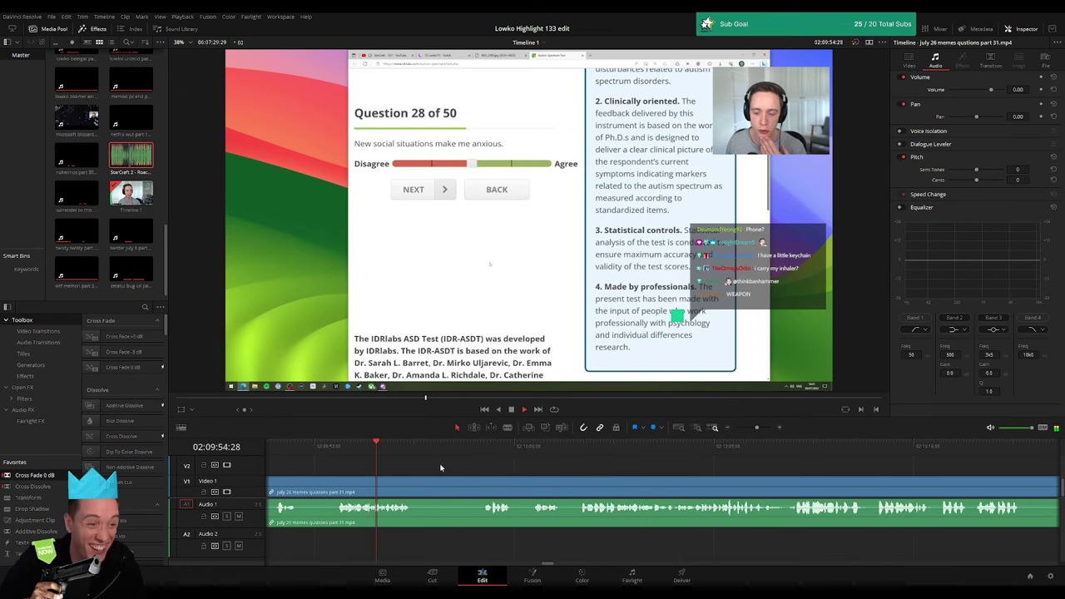
pyautogui.moveTo(443, 453); pyautogui.dragTo(479, 454)
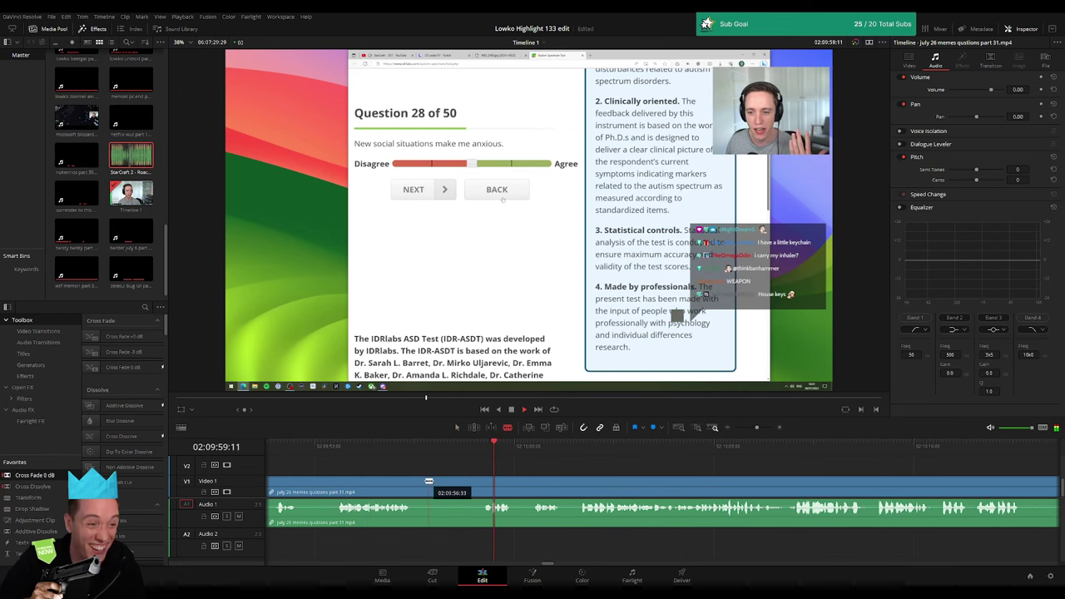
pyautogui.click(414, 483)
pyautogui.click(482, 483)
pyautogui.press('a')
pyautogui.click(464, 484)
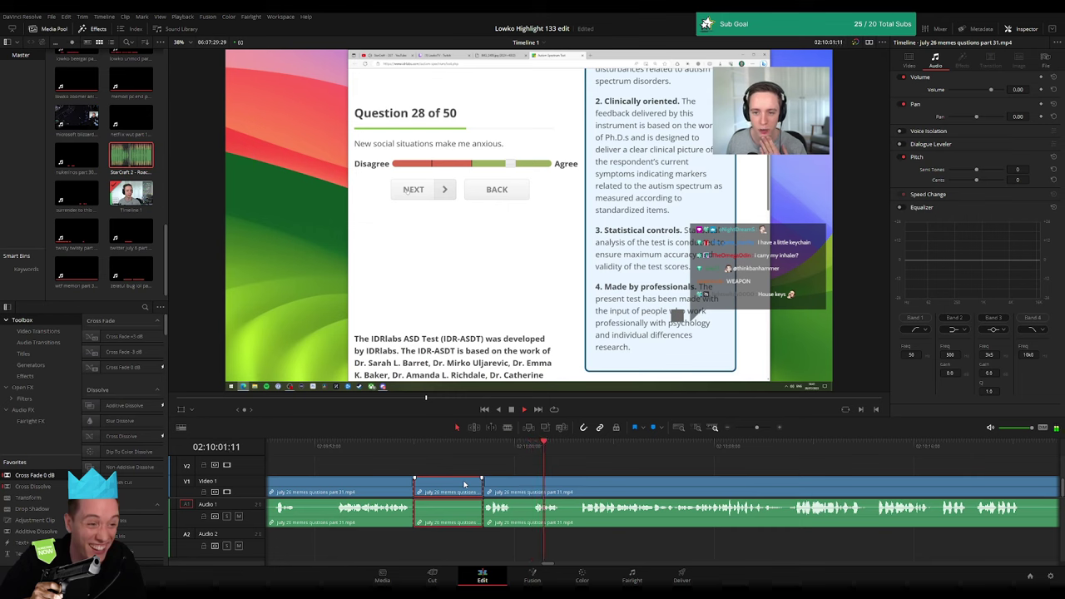
pyautogui.press('Delete')
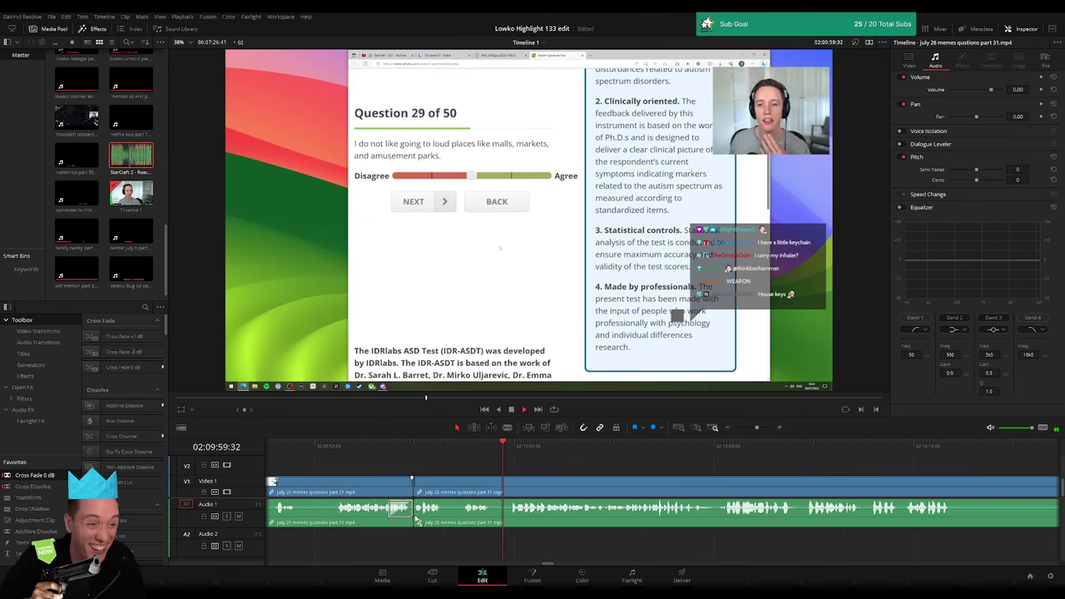
pyautogui.hscroll(5, 472, 462)
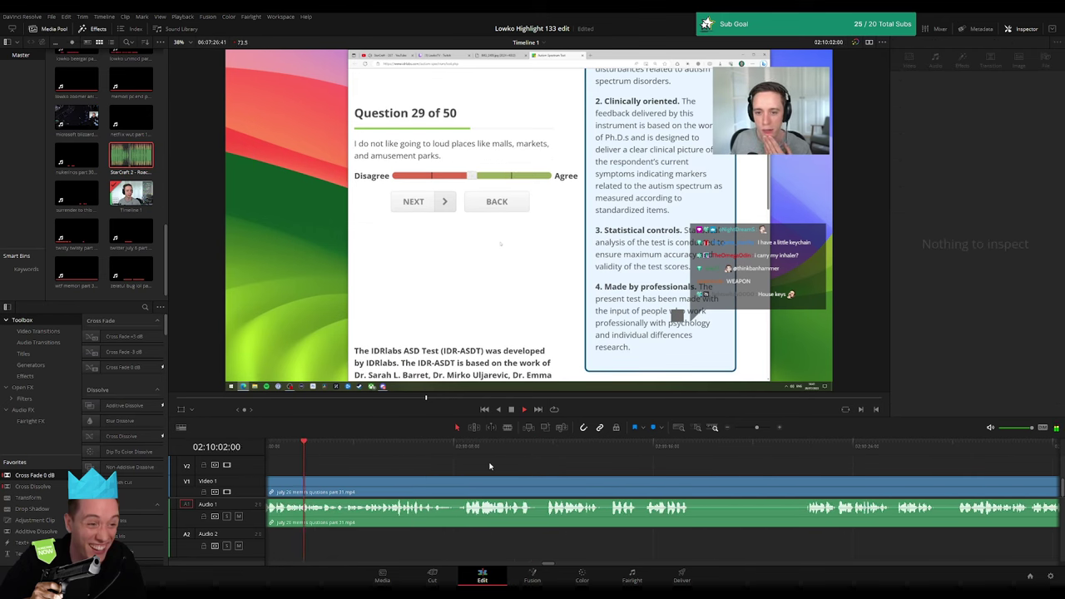
pyautogui.hscroll(-2, 549, 470)
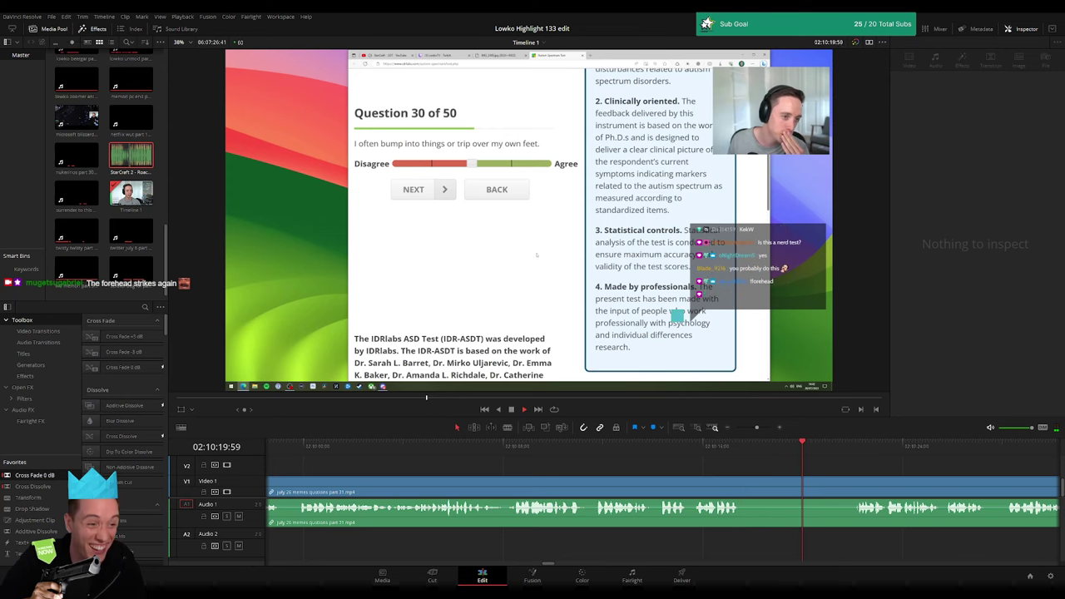
# - Blade out the first unwanted piece of the quiz footage and ripple delete it
pyautogui.scroll(-3, 454, 481)
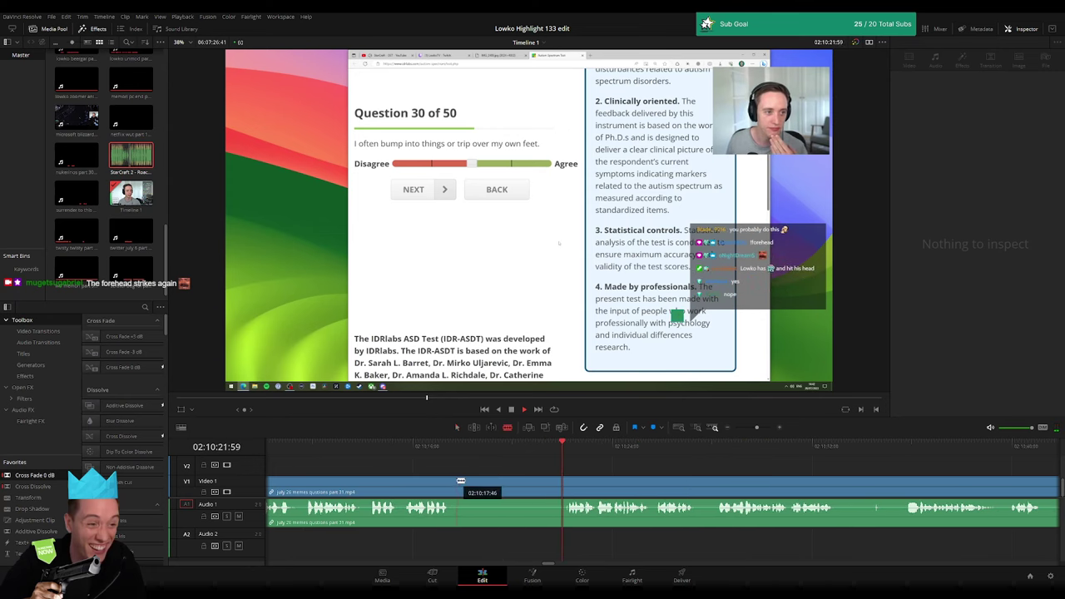
pyautogui.click(454, 481)
pyautogui.click(568, 485)
pyautogui.press('a')
pyautogui.click(547, 492)
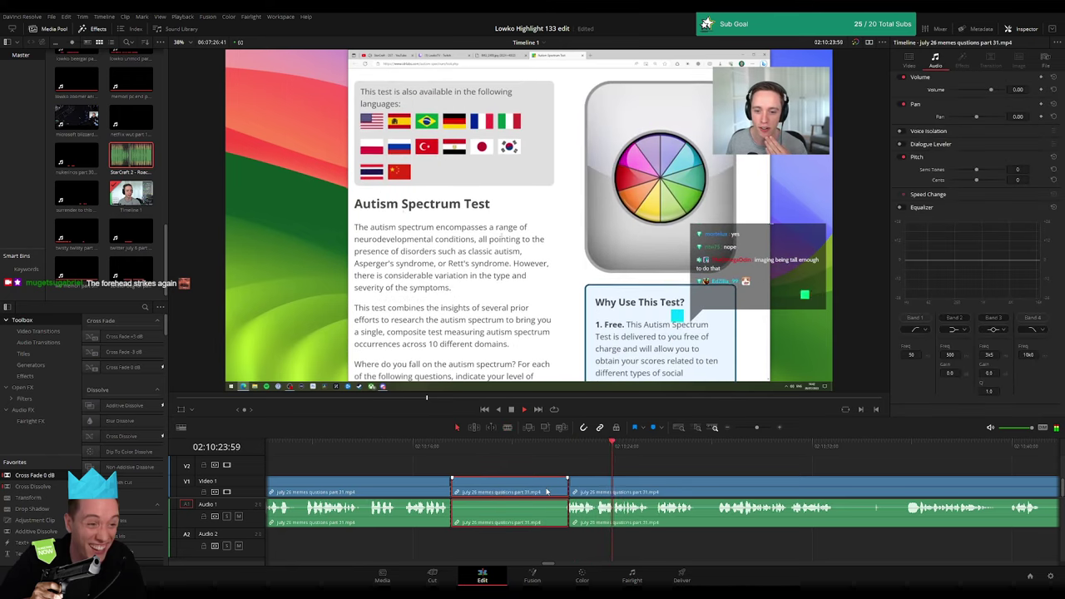
pyautogui.press('Delete')
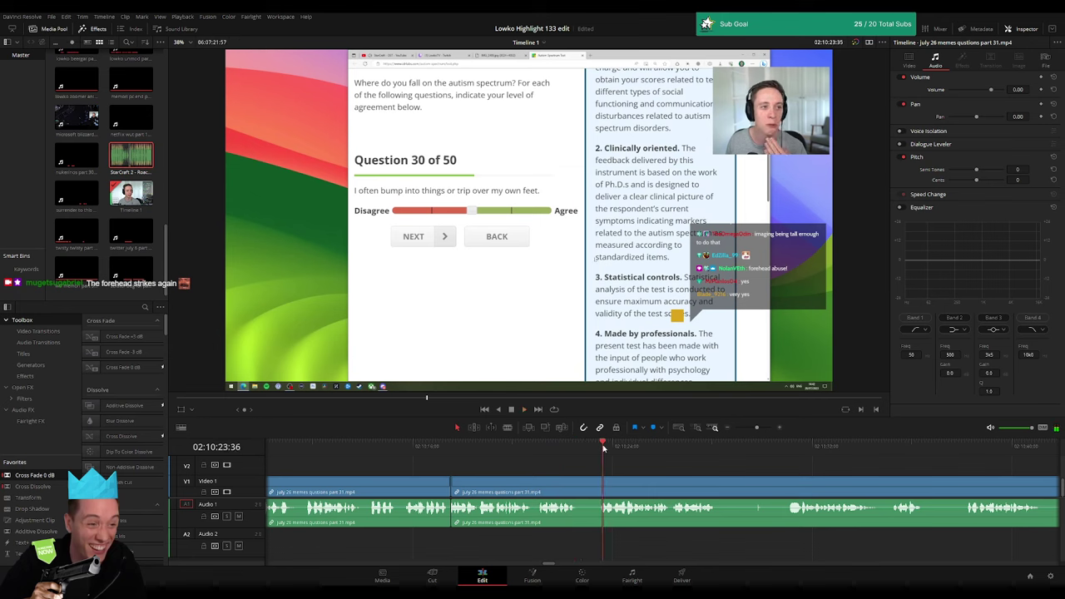
# - Cut out a brief unwanted bit just after it and close the gap
pyautogui.hscroll(3, 550, 466)
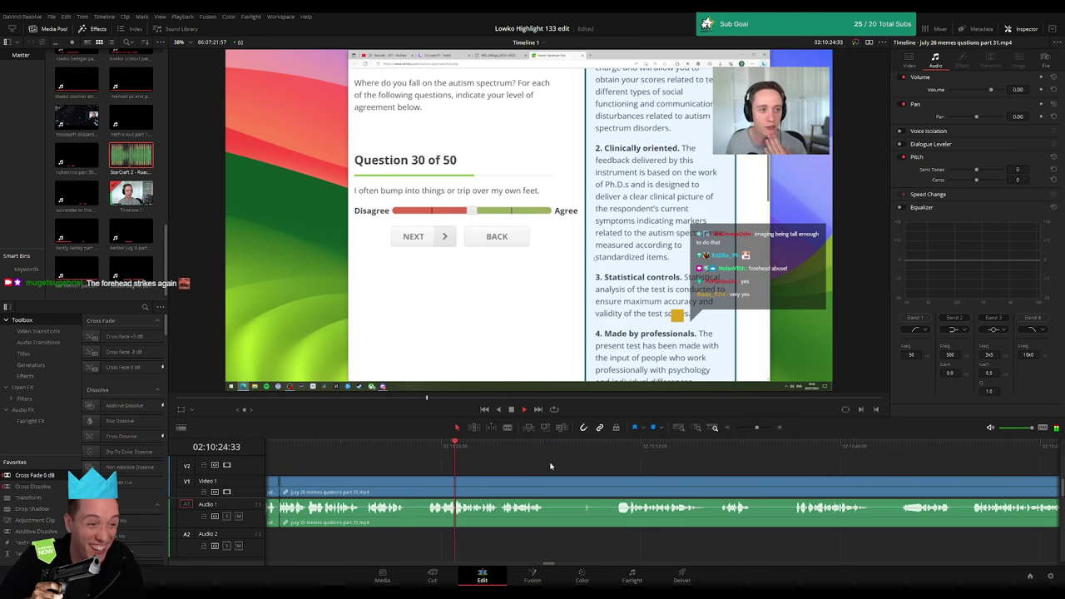
pyautogui.click(407, 487)
pyautogui.click(427, 487)
pyautogui.press('Delete')
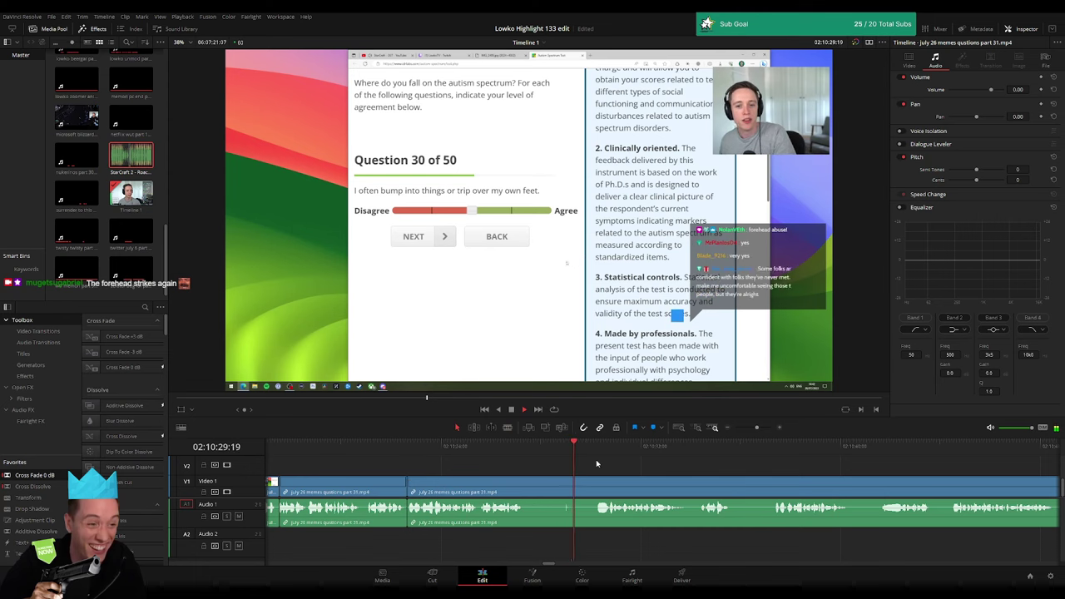
# - Remove a third piece around Question 30 so the clip closes up before Question 31
pyautogui.press('b')
pyautogui.click(525, 487)
pyautogui.click(610, 487)
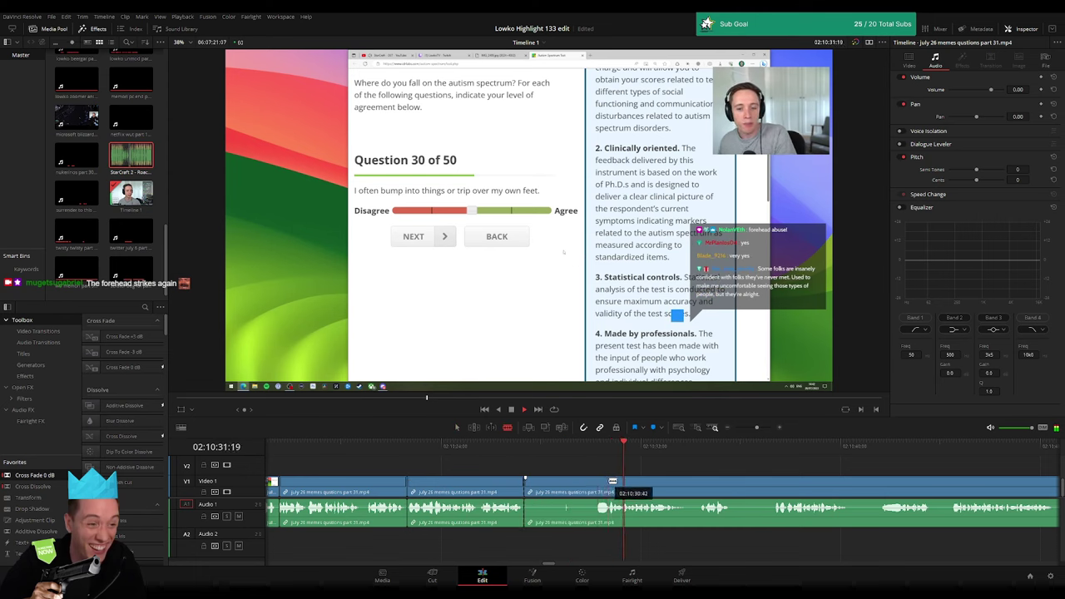
pyautogui.press('a')
pyautogui.click(583, 486)
pyautogui.press('Delete')
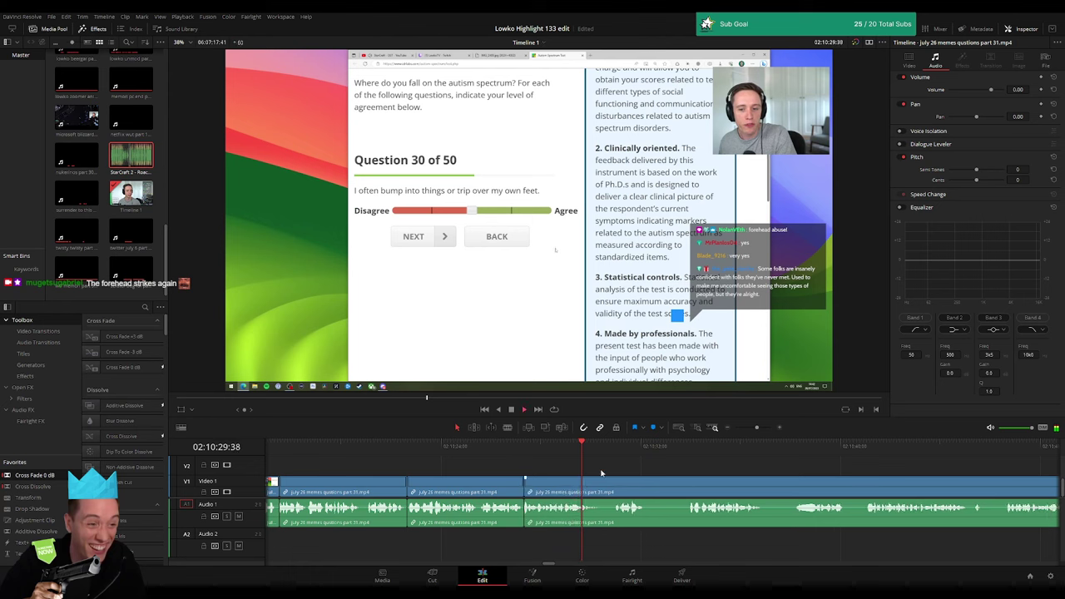
pyautogui.click(620, 449)
pyautogui.click(475, 447)
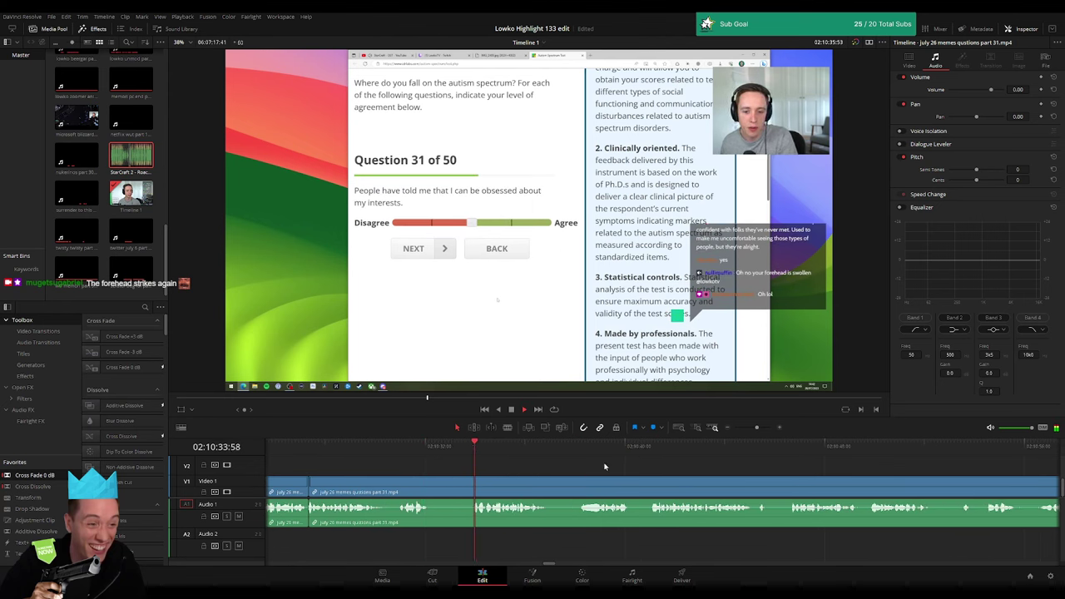
# - Review the quiz footage and blade the clip once around Questions 36–40
pyautogui.hscroll(2, 566, 467)
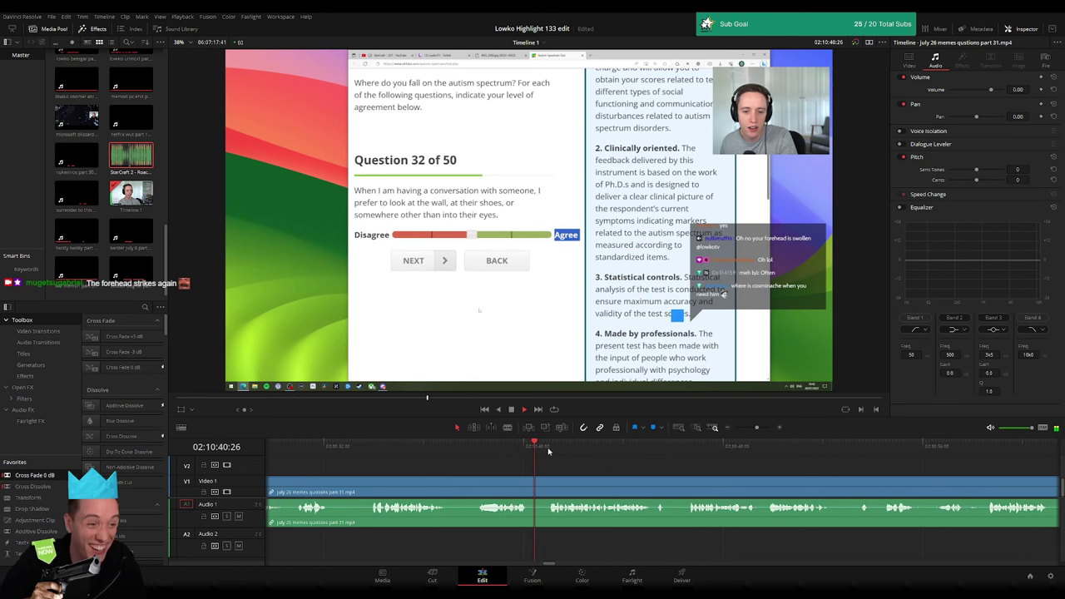
pyautogui.hscroll(2, 665, 479)
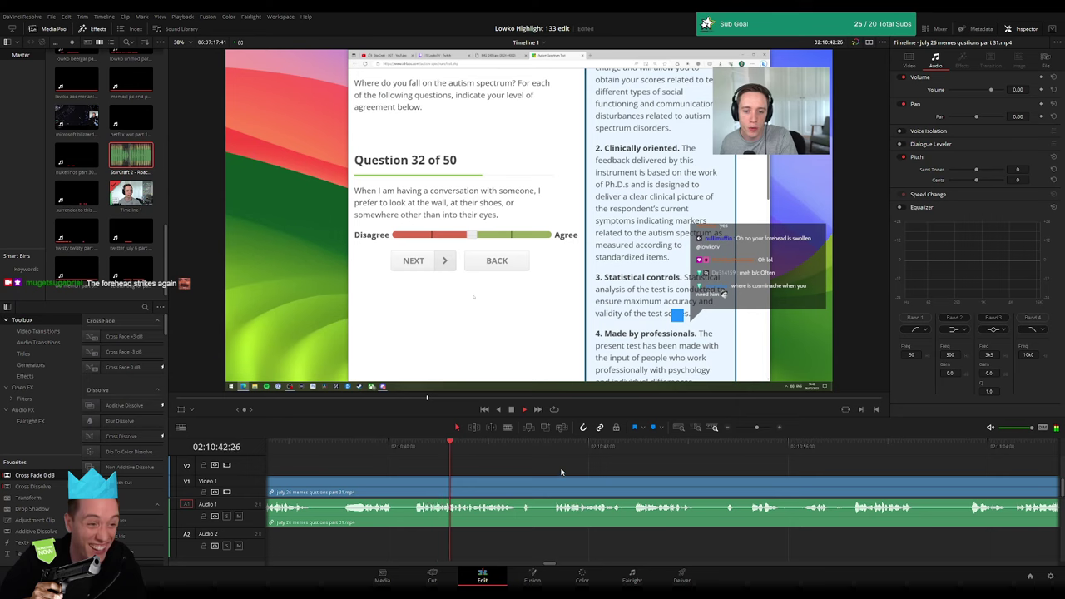
pyautogui.hscroll(2, 476, 458)
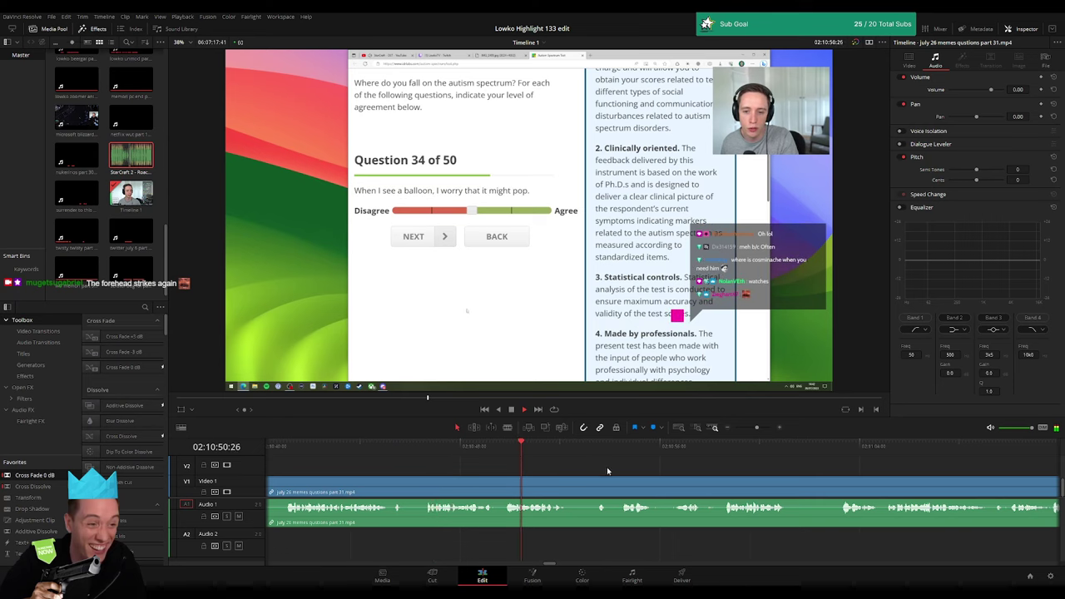
pyautogui.hscroll(2, 607, 470)
pyautogui.click(475, 448)
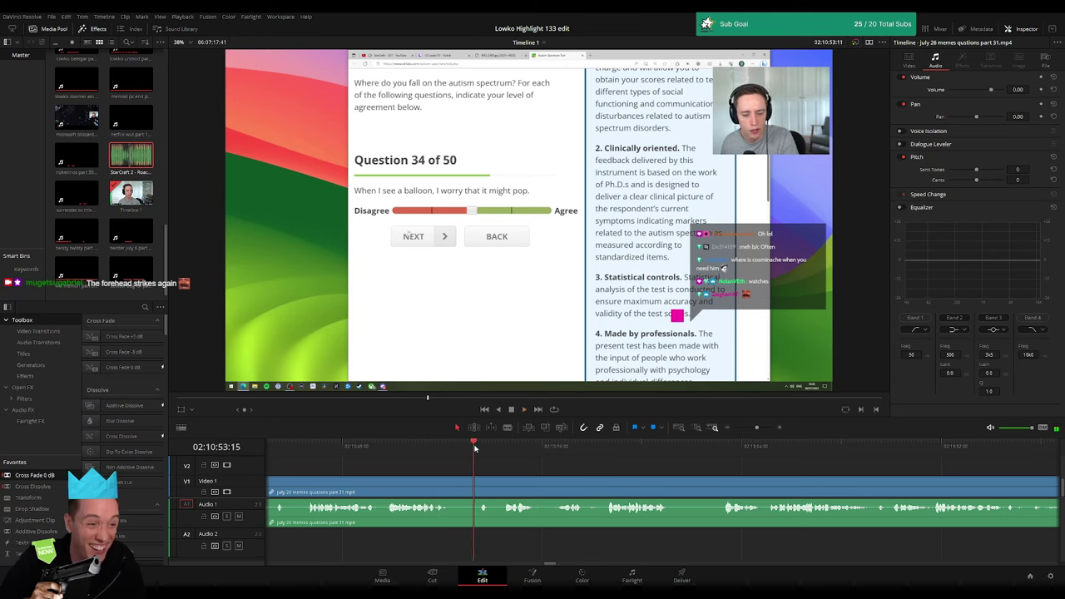
pyautogui.hscroll(3, 447, 461)
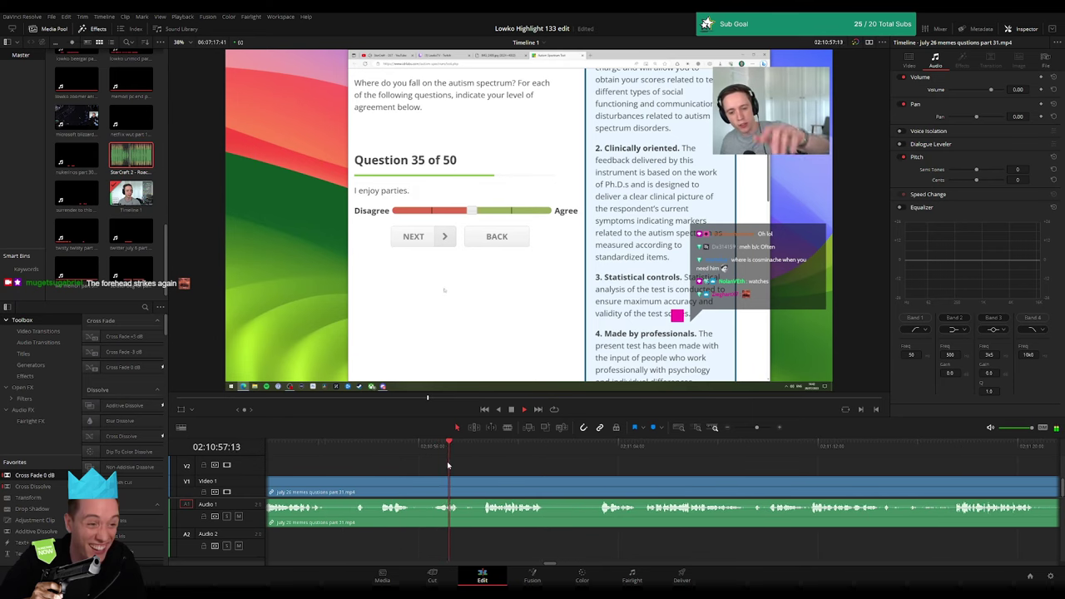
pyautogui.hscroll(3, 500, 469)
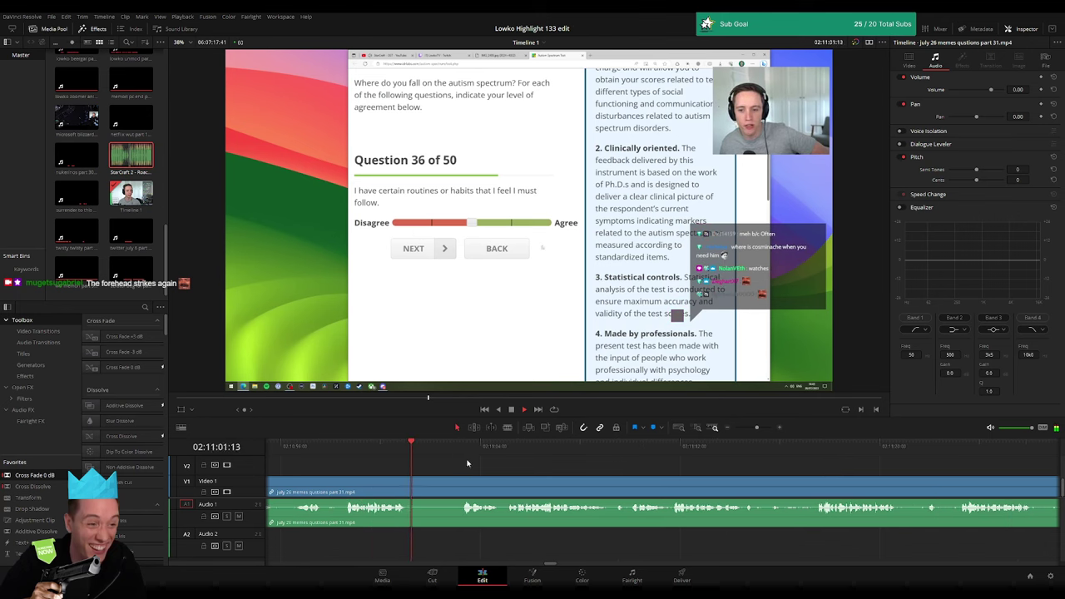
pyautogui.press('b')
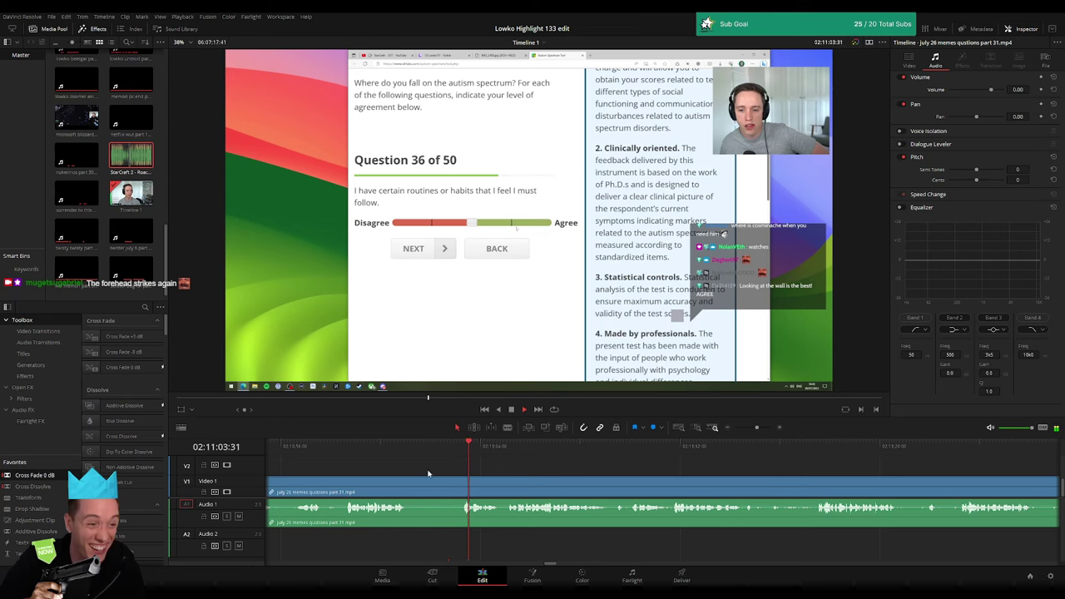
pyautogui.click(412, 490)
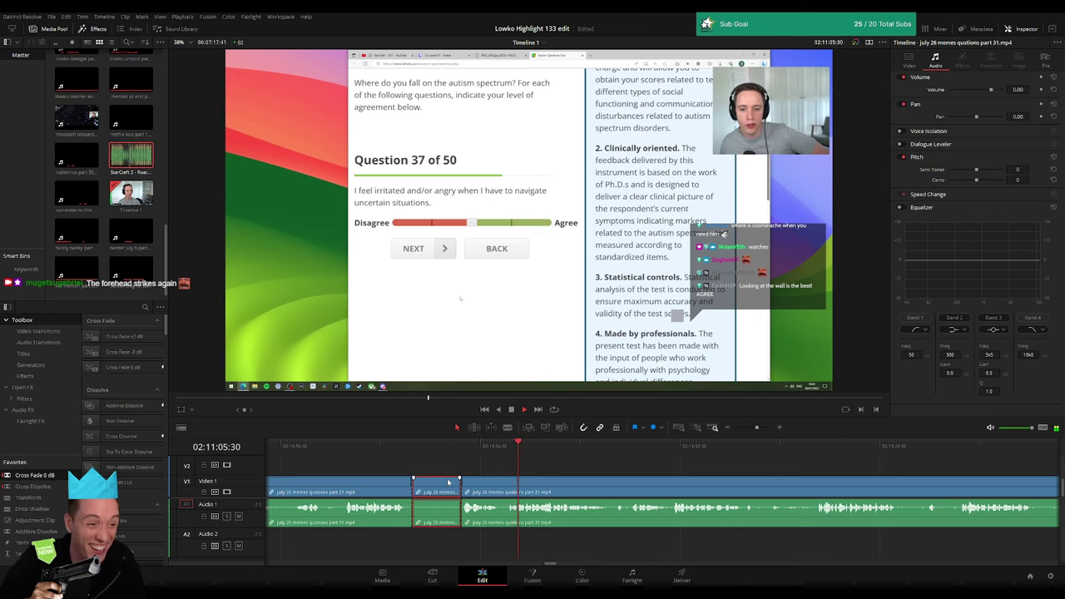
pyautogui.press('a')
# - Scroll and scrub onward through the quiz footage toward Question 40
pyautogui.scroll(-2, 434, 471)
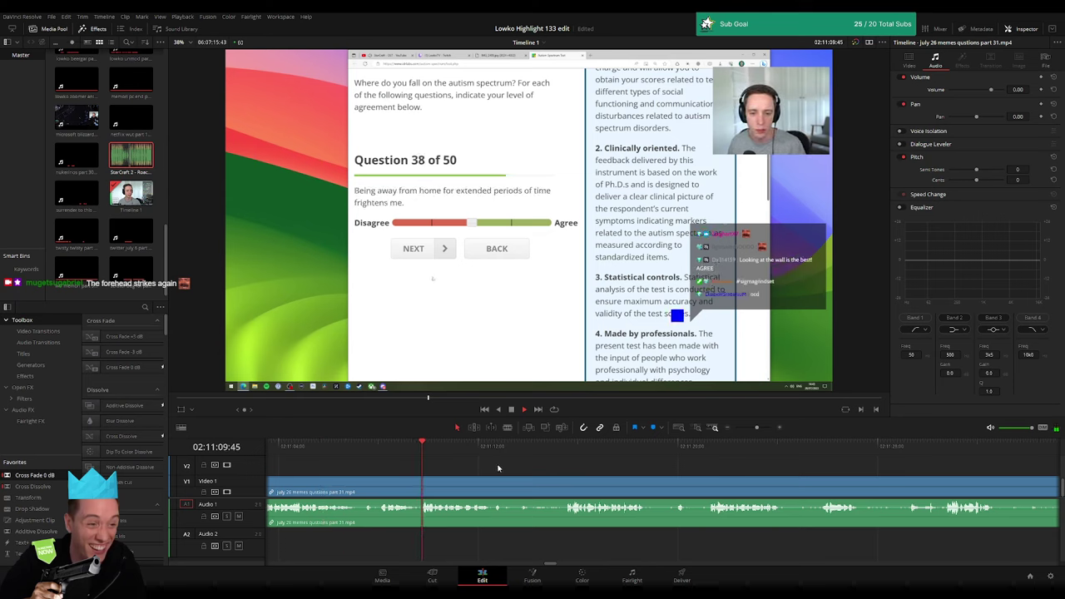
pyautogui.hscroll(2, 499, 472)
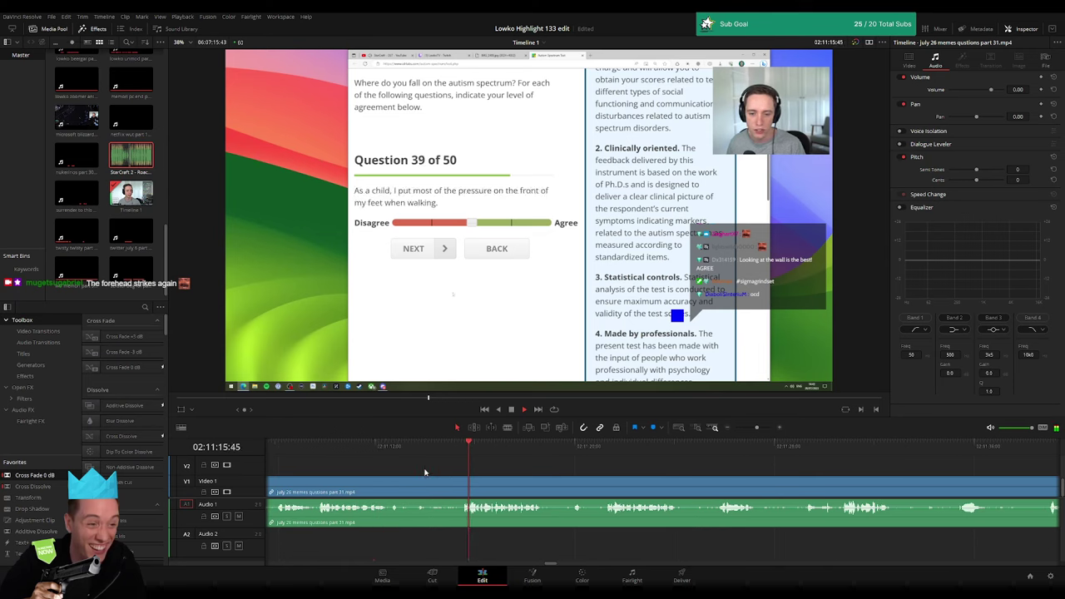
pyautogui.hscroll(2, 431, 473)
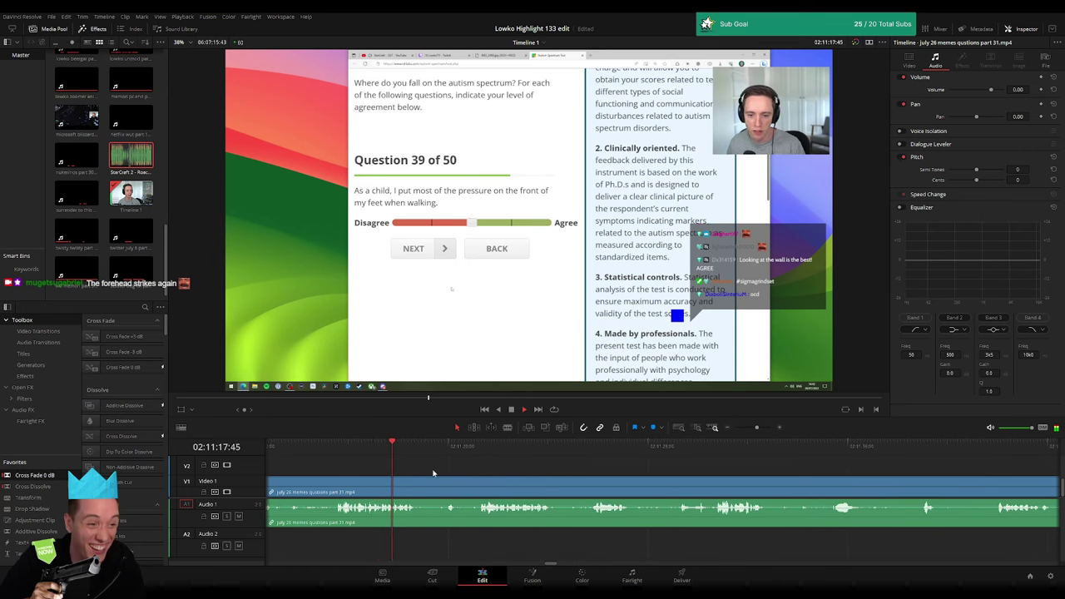
pyautogui.moveTo(423, 445); pyautogui.dragTo(440, 449)
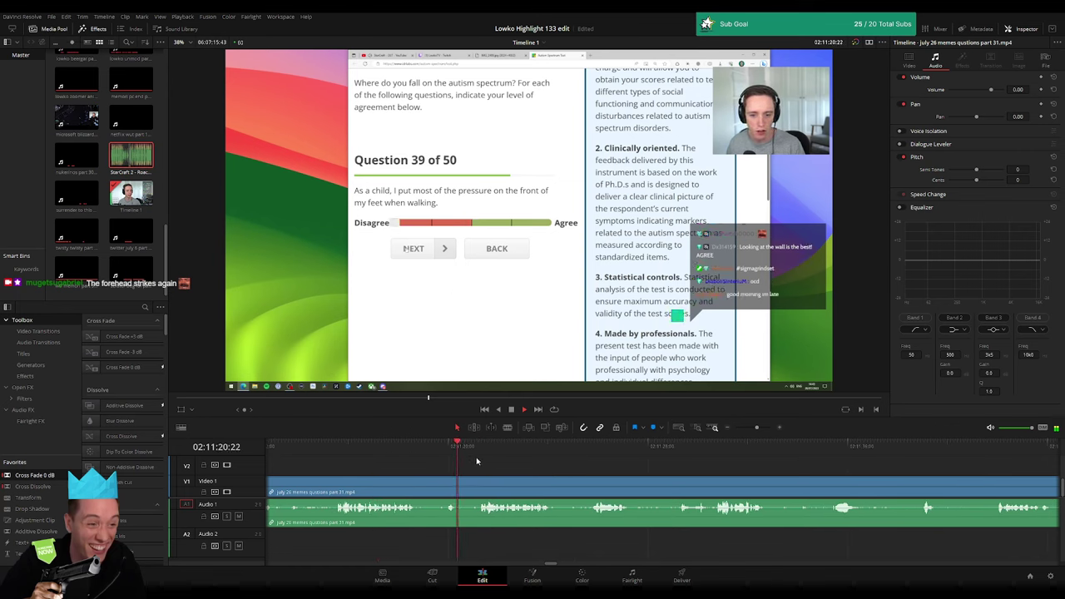
pyautogui.hscroll(2, 479, 470)
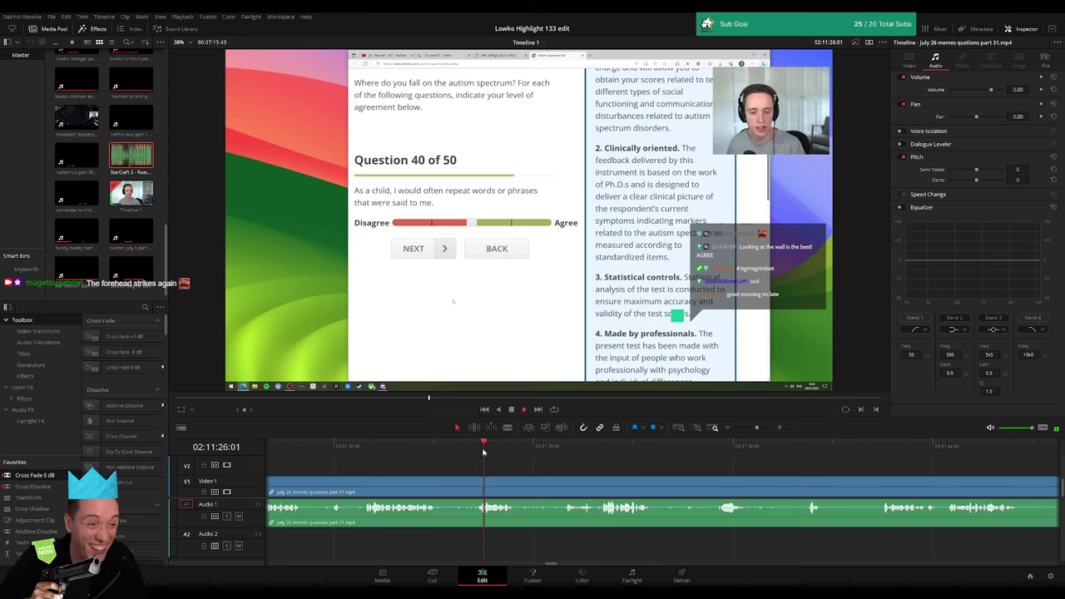
pyautogui.hscroll(2, 590, 470)
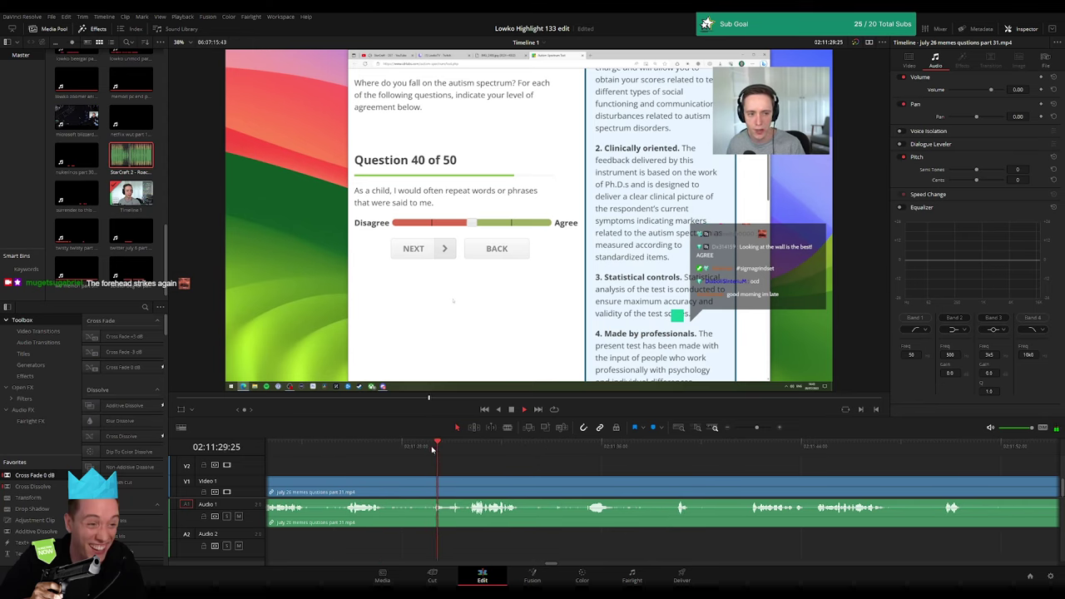
# - Delete two short stretches near Question 40 from the quiz clip, closing each gap
pyautogui.click(410, 480)
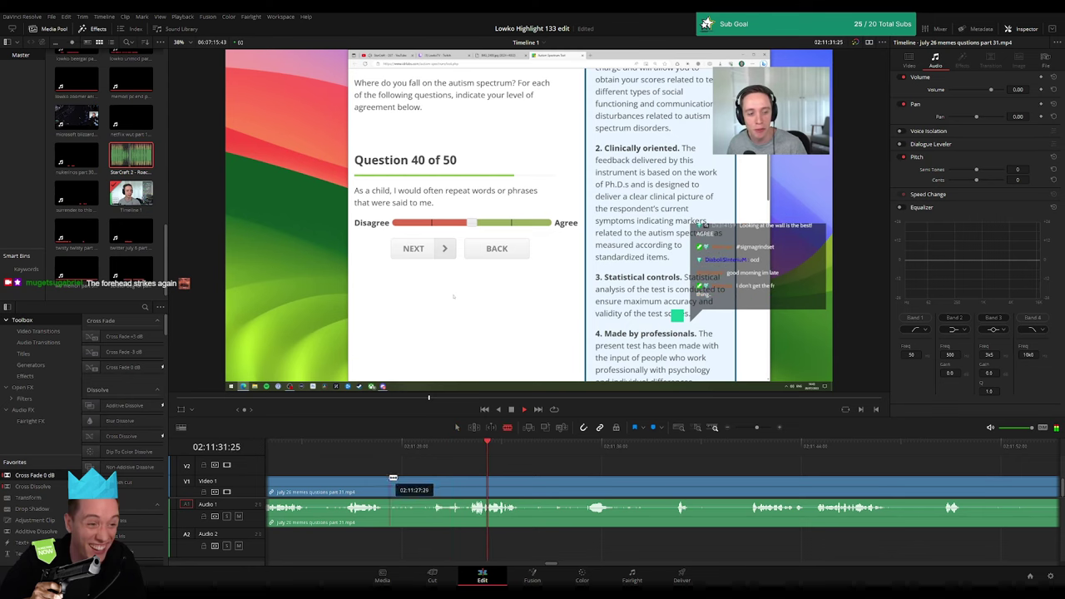
pyautogui.press('Delete')
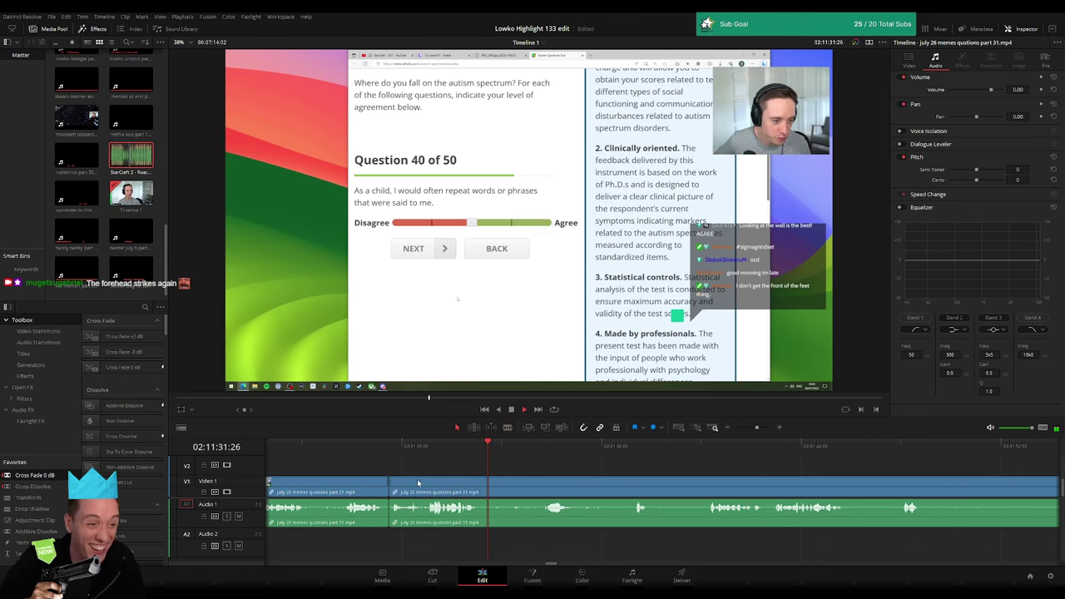
pyautogui.click(312, 491)
pyautogui.click(341, 491)
pyautogui.click(330, 492)
pyautogui.press('Delete')
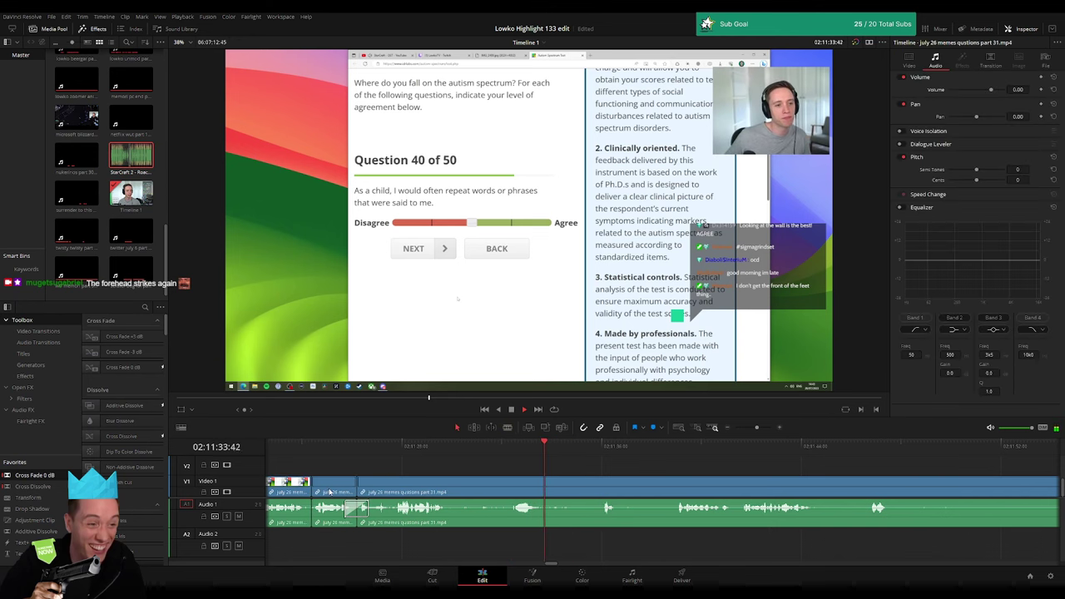
# - Blade out a longer stretch leading into Question 41 and ripple delete it
pyautogui.press('b')
pyautogui.click(446, 492)
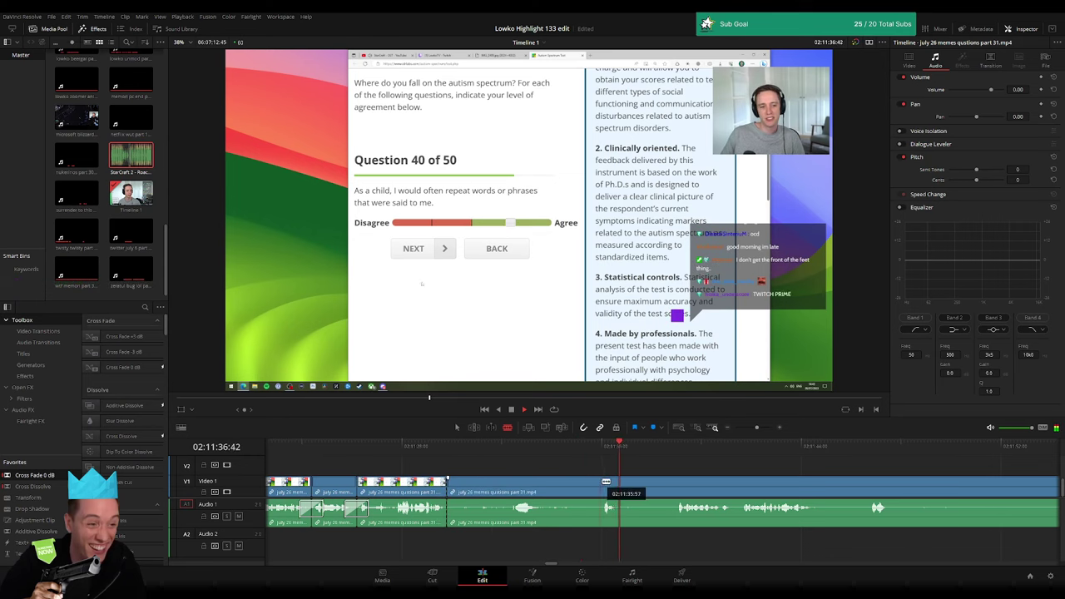
pyautogui.click(603, 491)
pyautogui.press('a')
pyautogui.click(539, 491)
pyautogui.press('Delete')
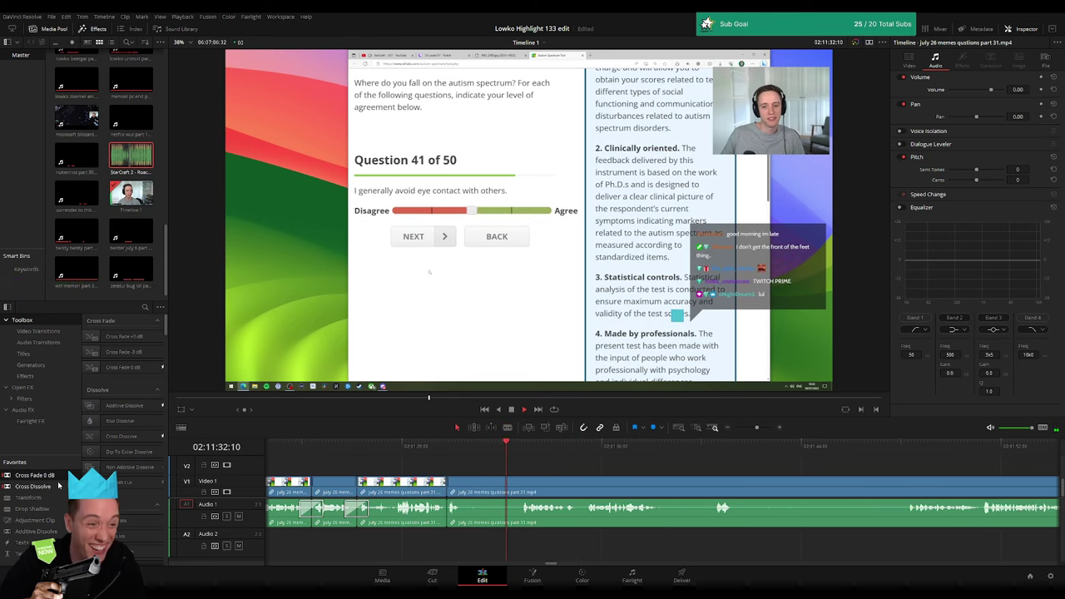
# - Ripple delete a stretch near Question 42, add a Cross Fade 0 dB at the audio join, and play
pyautogui.hscroll(4, 443, 482)
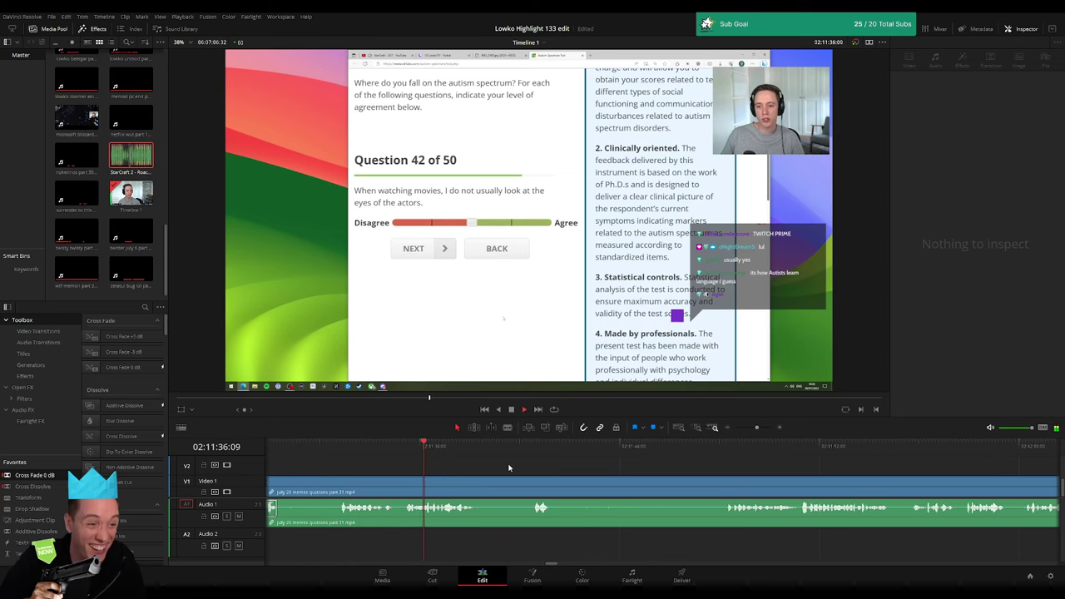
pyautogui.hscroll(2, 444, 460)
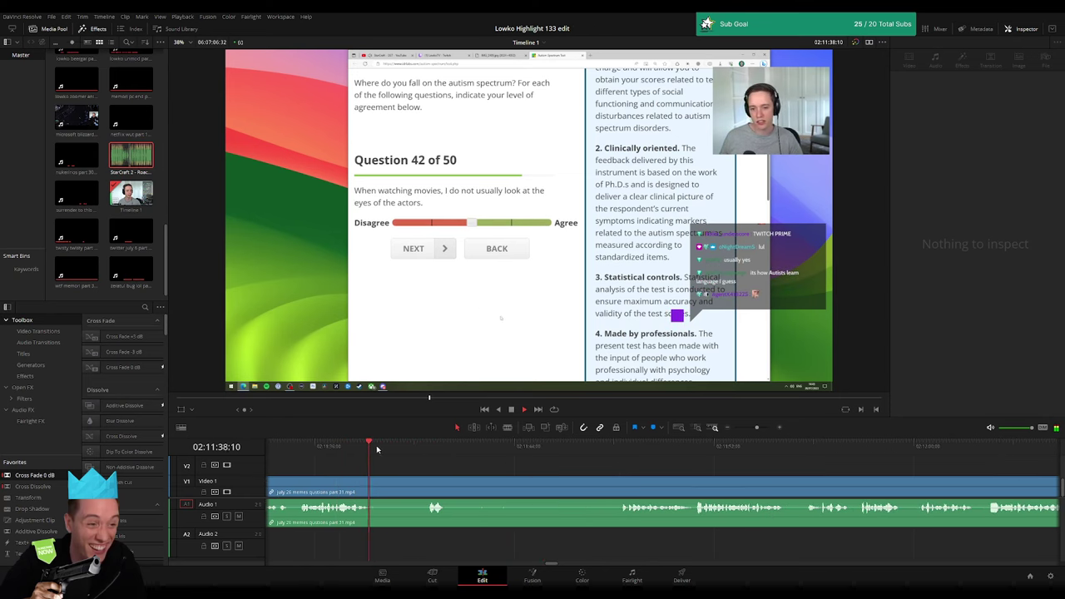
pyautogui.click(421, 452)
pyautogui.hotkey('ctrl', 'b')
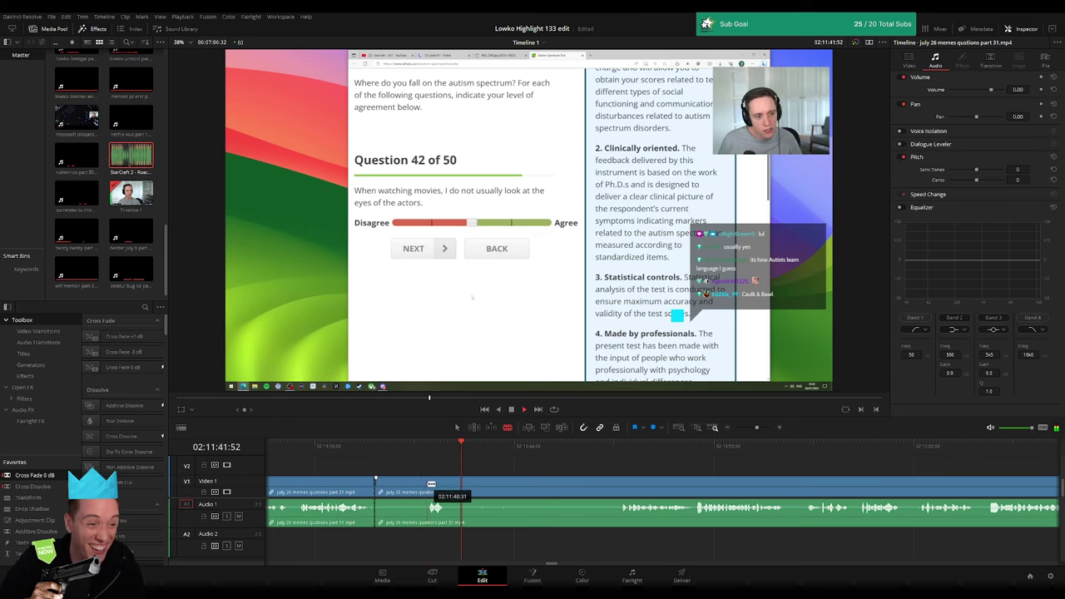
pyautogui.click(405, 486)
pyautogui.press('Delete')
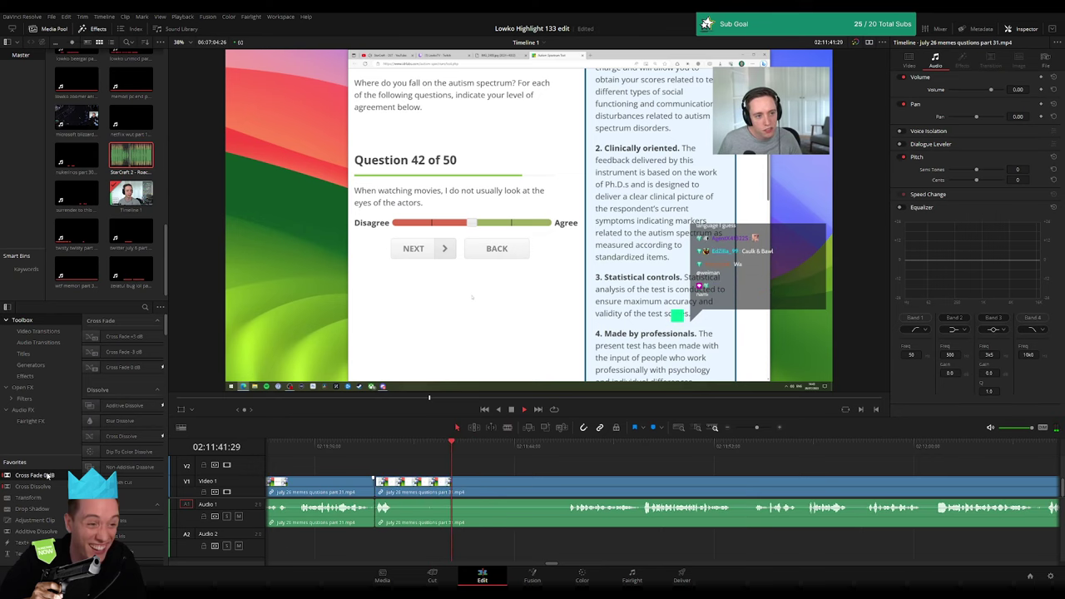
pyautogui.click(489, 469)
pyautogui.press('space')
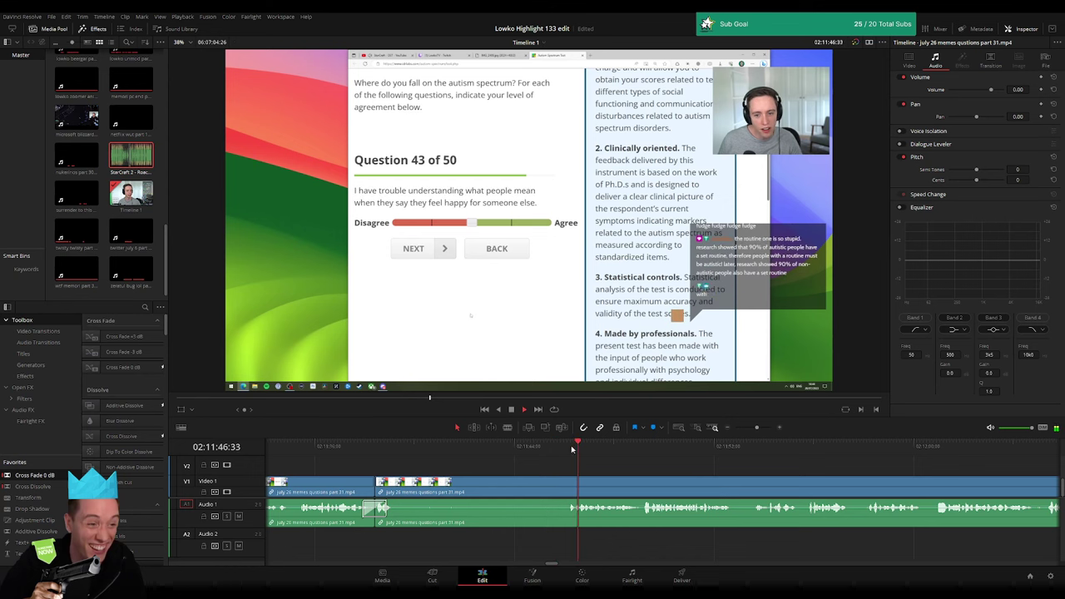
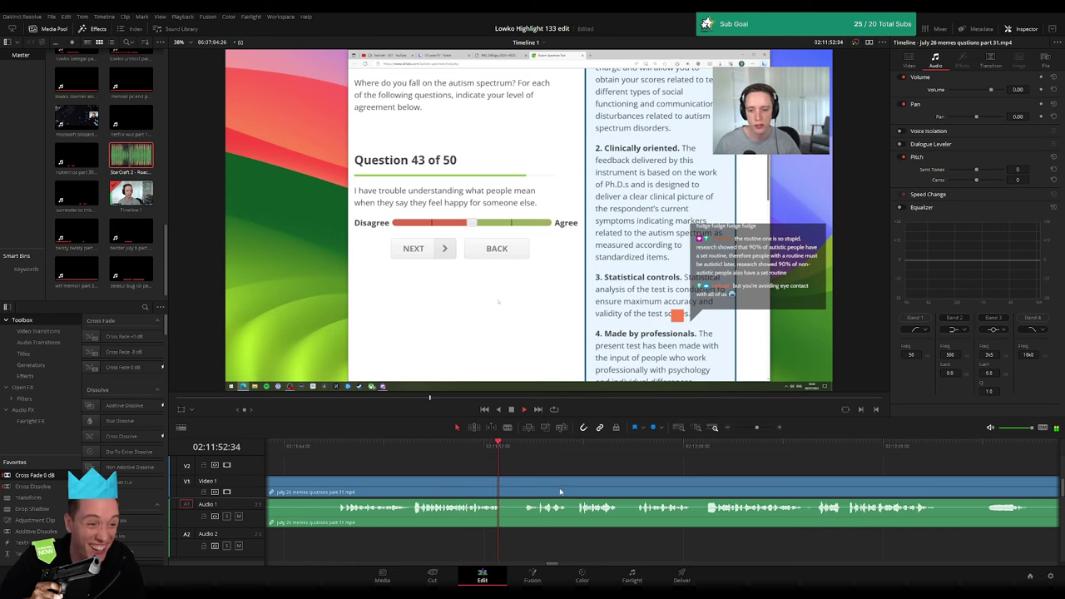
# - Blade out the first unwanted stretch of the July 26 memes questions clip and close the gap
pyautogui.click(522, 447)
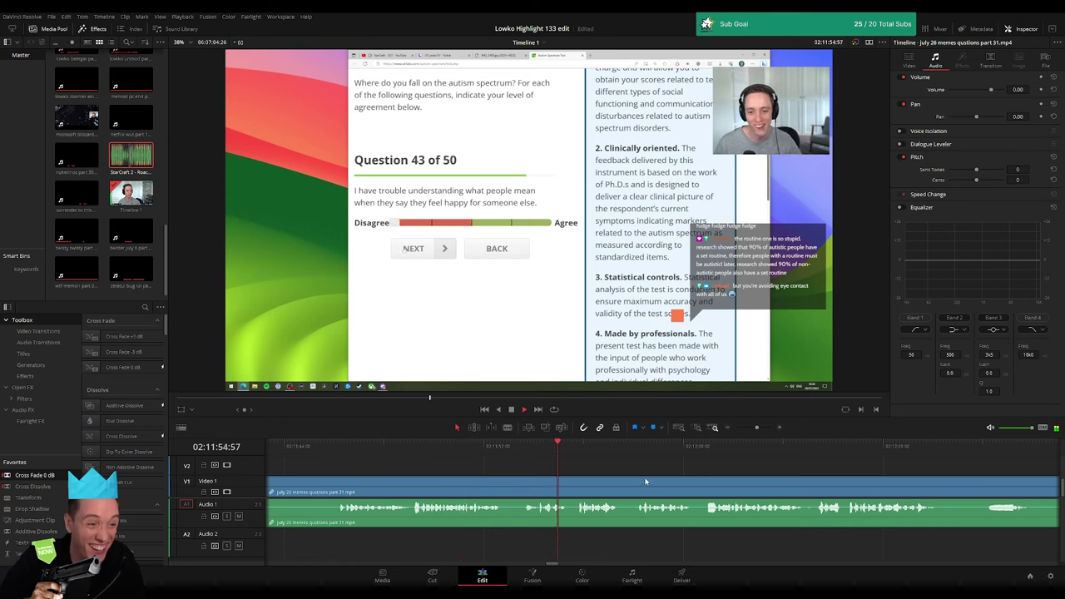
pyautogui.hscroll(3, 499, 474)
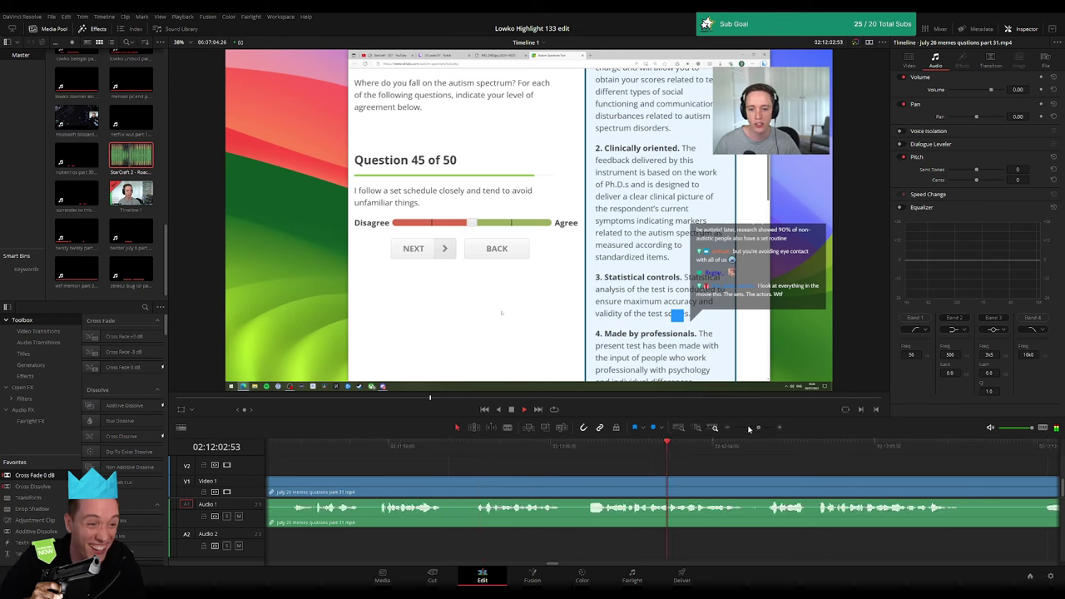
pyautogui.scroll(-5, 743, 446)
pyautogui.hscroll(5, 664, 481)
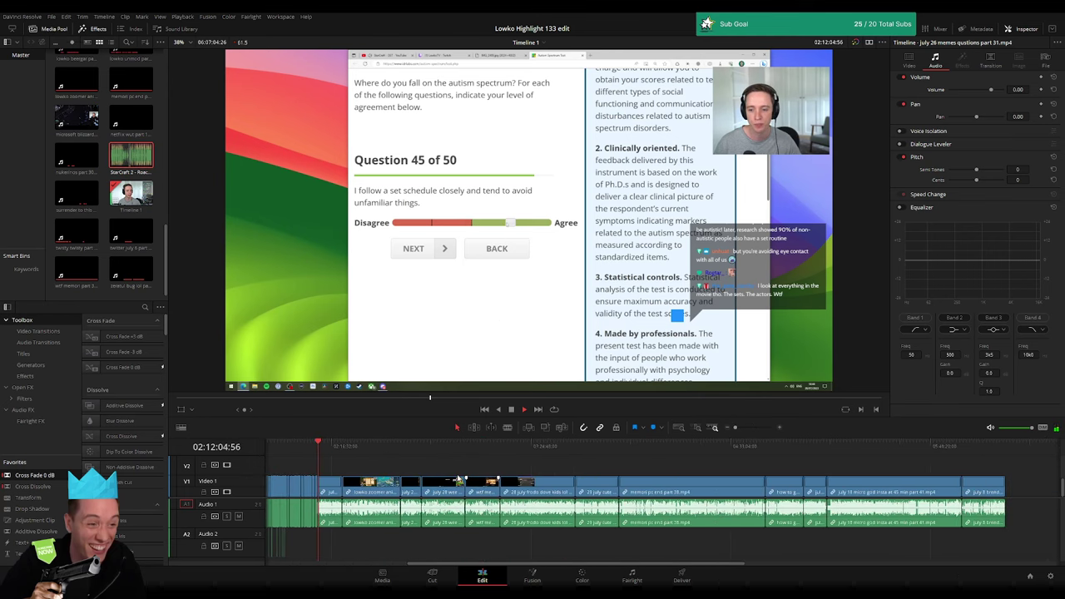
pyautogui.scroll(5, 704, 466)
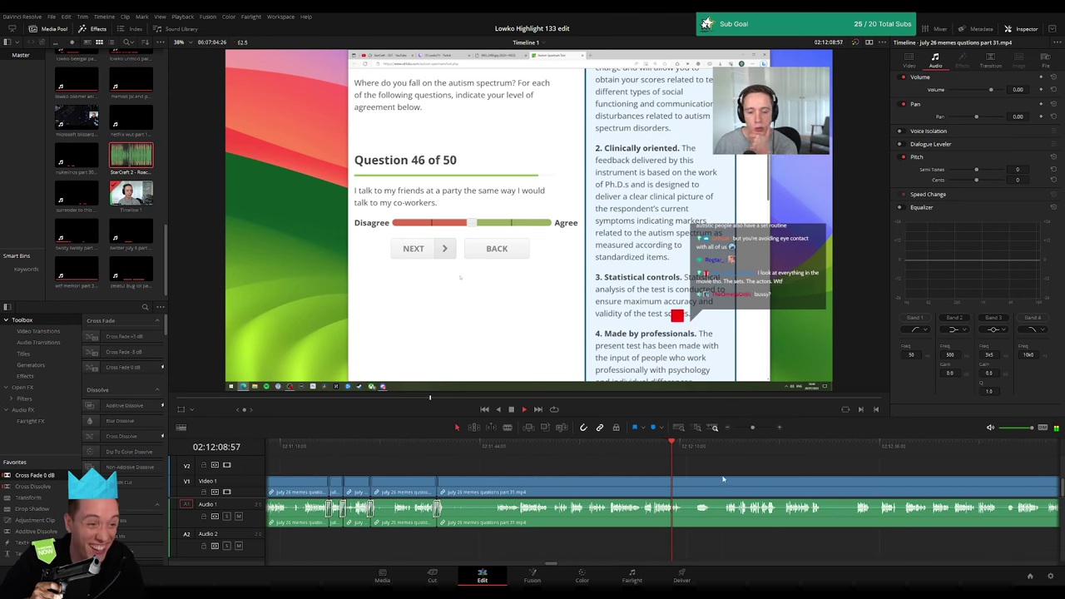
pyautogui.scroll(2, 755, 429)
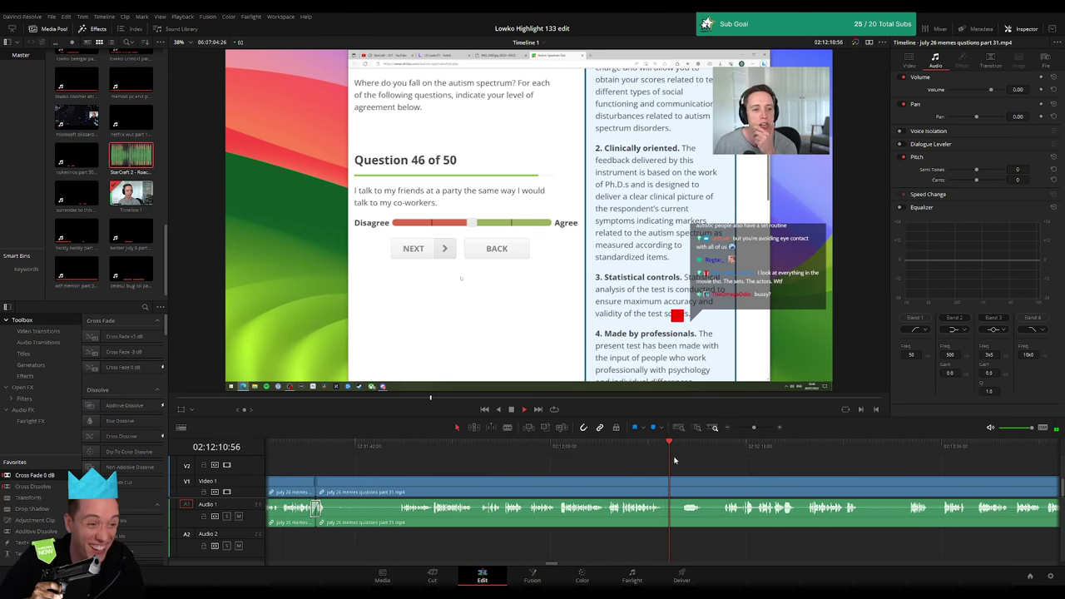
pyautogui.hotkey('ctrl', 'b')
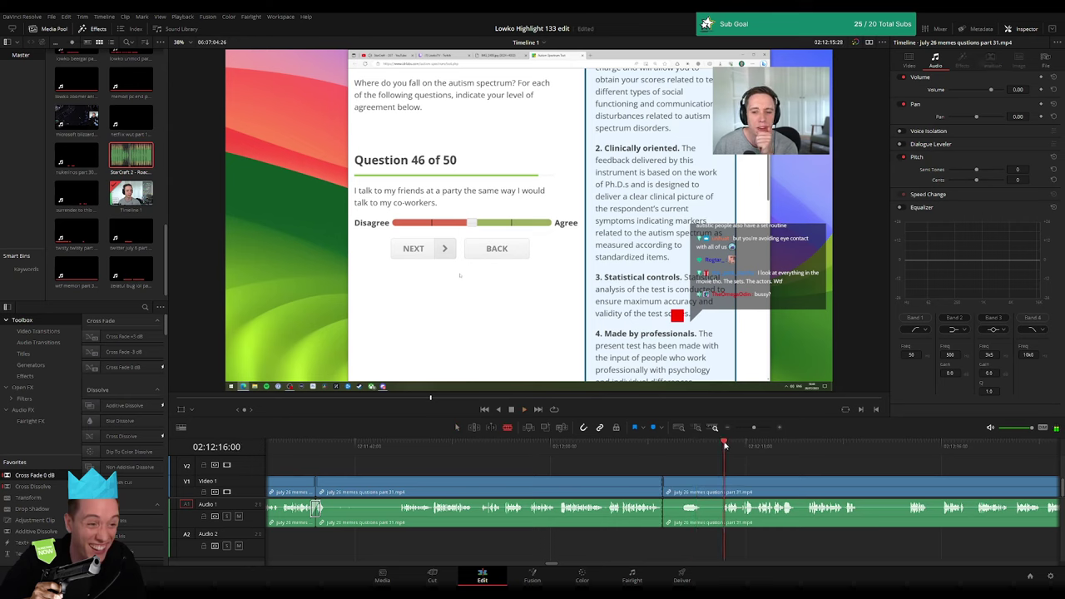
pyautogui.click(721, 484)
pyautogui.press('a')
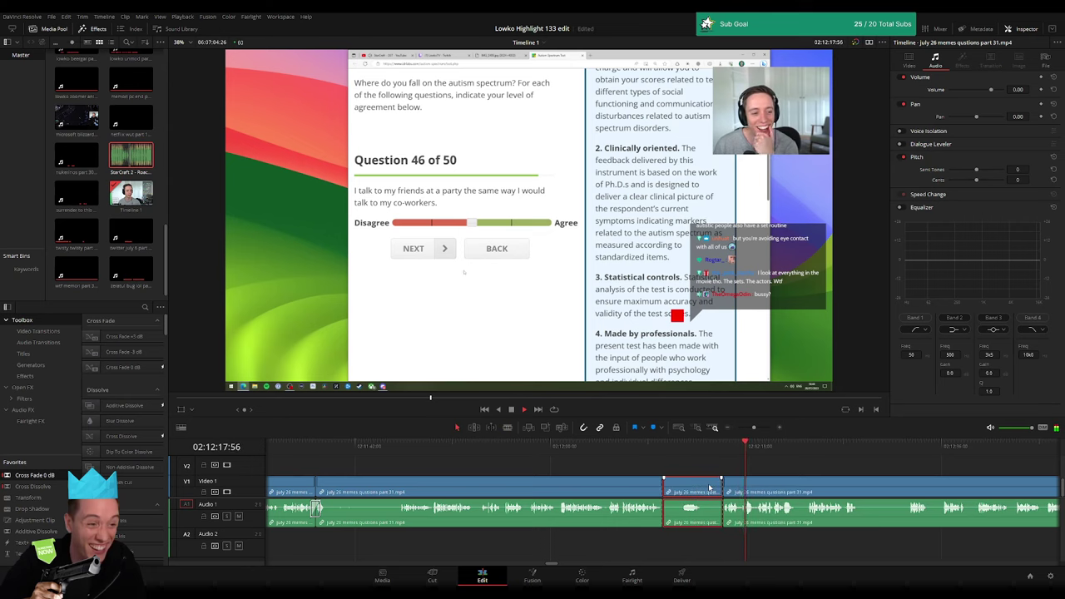
pyautogui.press('Delete')
pyautogui.click(709, 478)
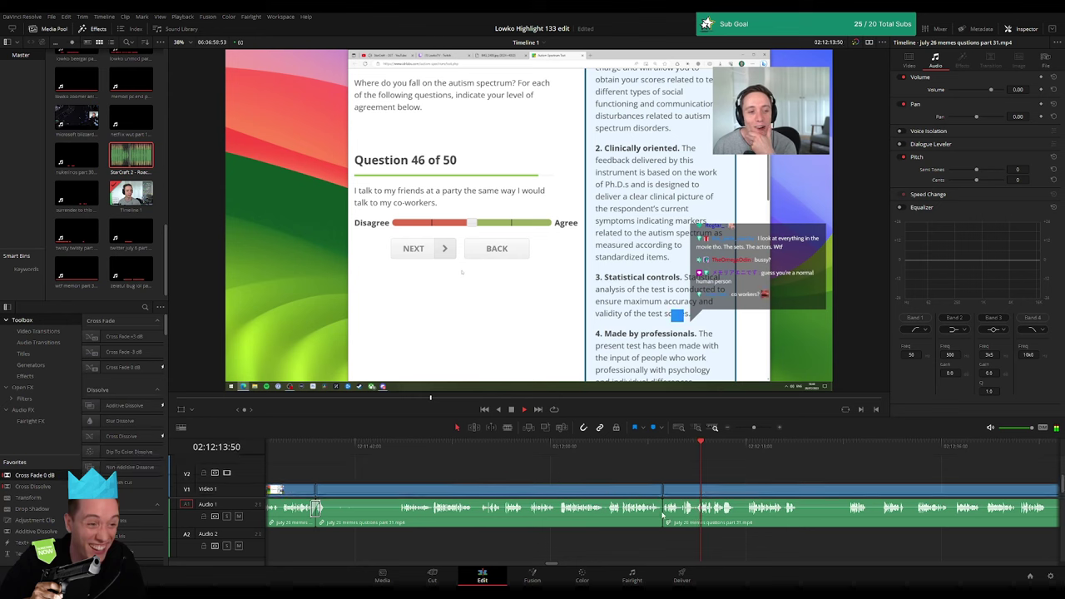
# - Cut out a second short dull piece further along and ripple-delete it
pyautogui.hscroll(3, 559, 468)
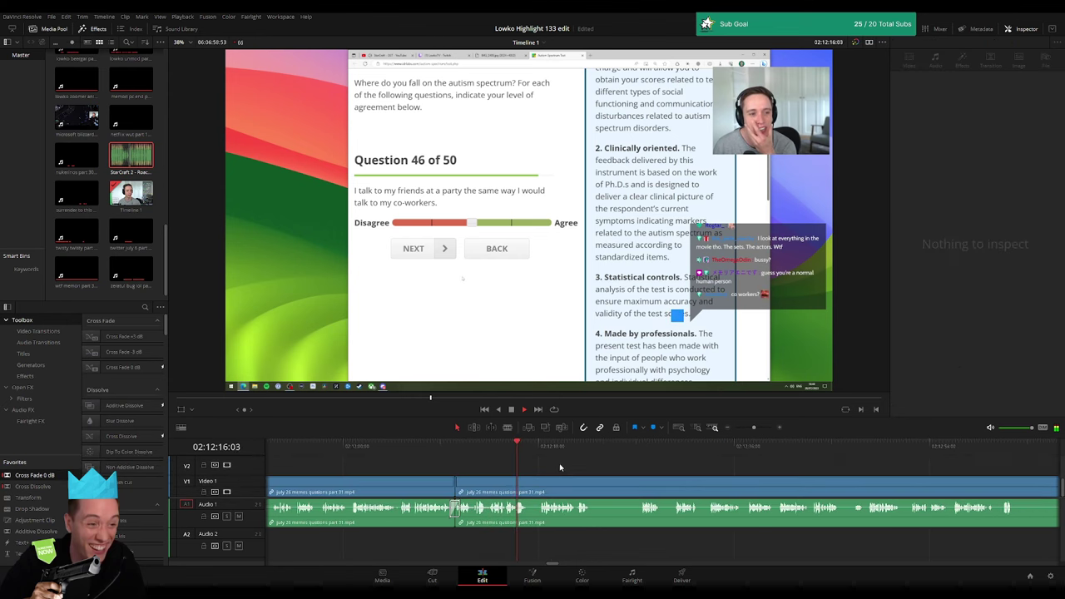
pyautogui.click(518, 481)
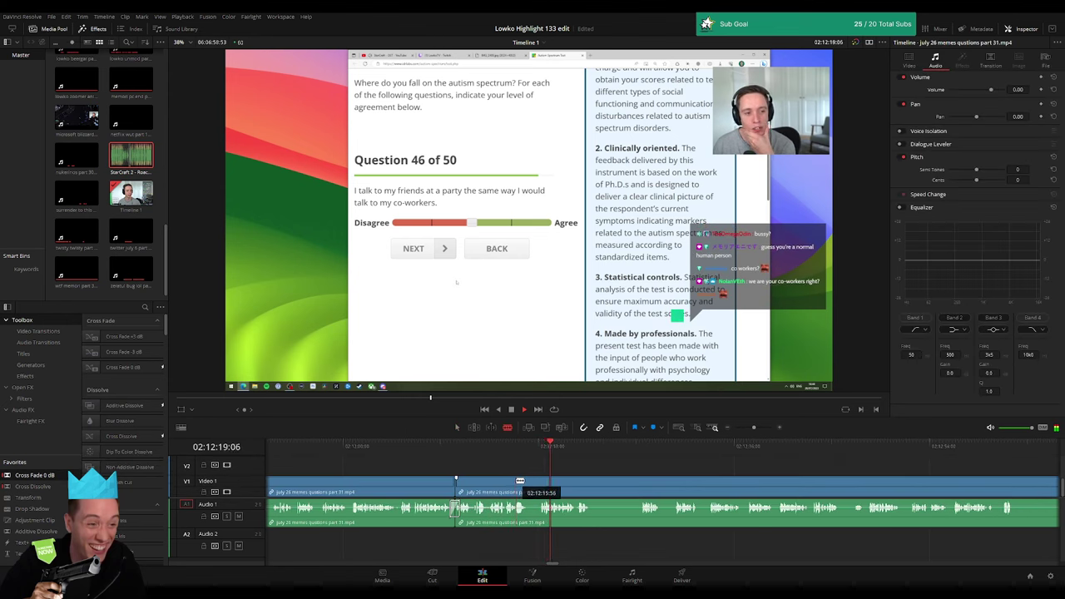
pyautogui.click(518, 481)
pyautogui.click(539, 481)
pyautogui.press('a')
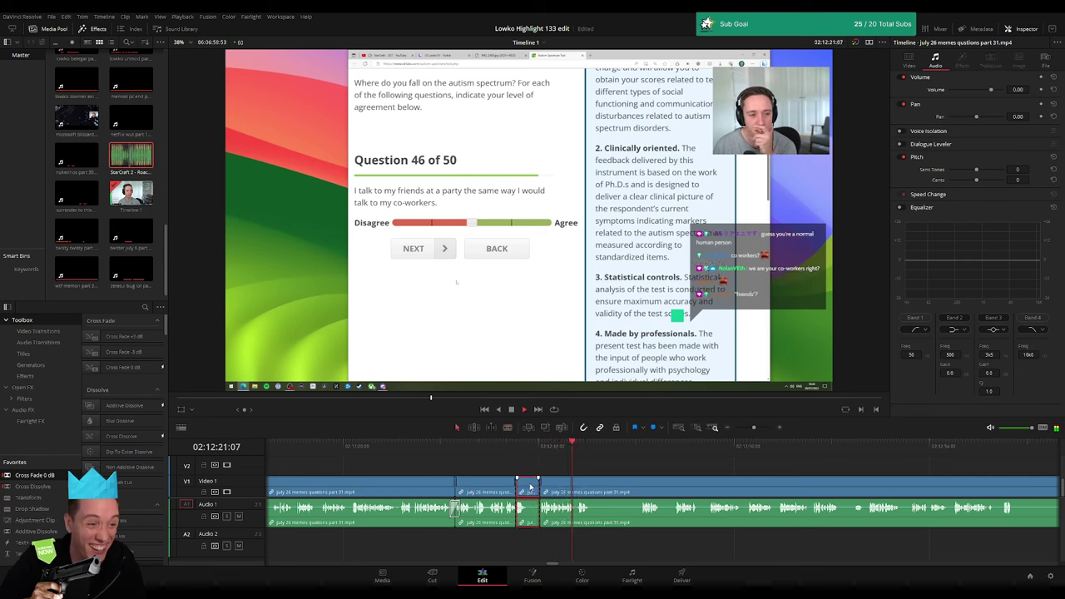
pyautogui.press('Delete')
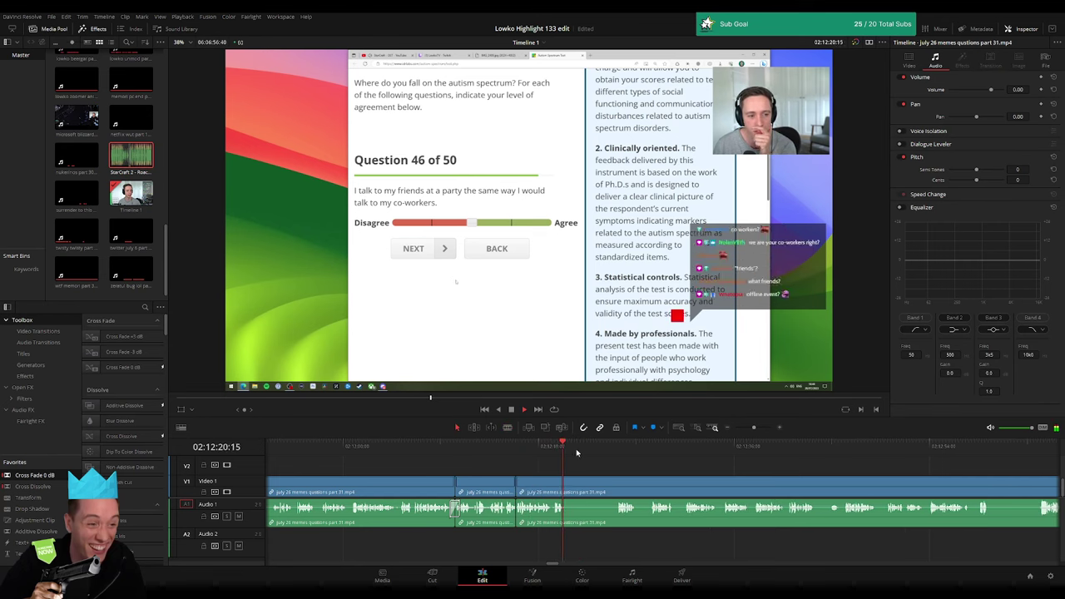
# - Remove a third unwanted stretch, replay the new edit, and delete another short piece
pyautogui.press('b')
pyautogui.click(568, 480)
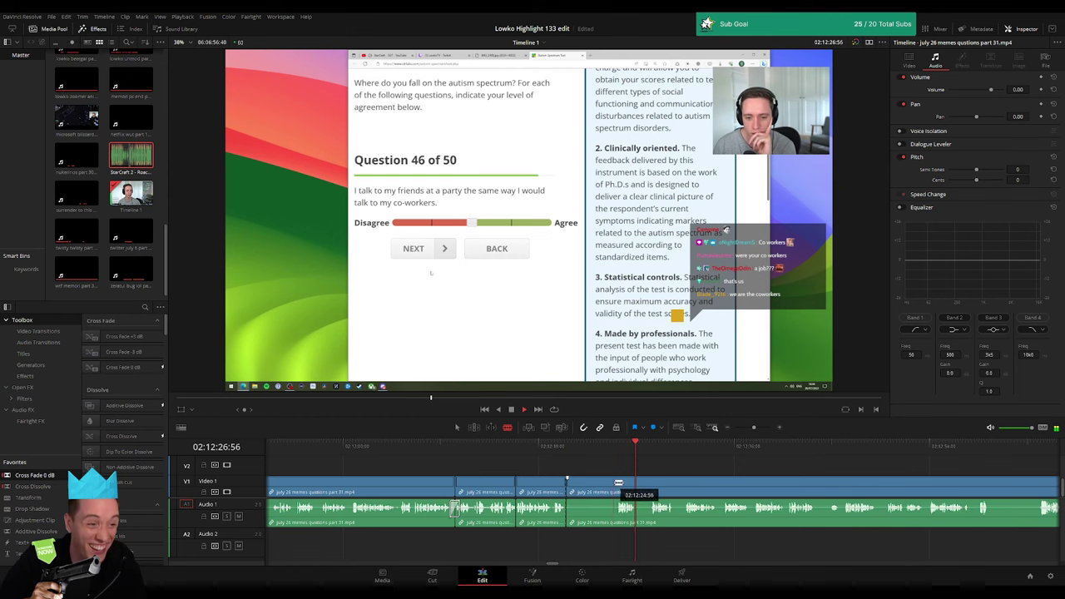
pyautogui.click(617, 483)
pyautogui.press('a')
pyautogui.press('Delete')
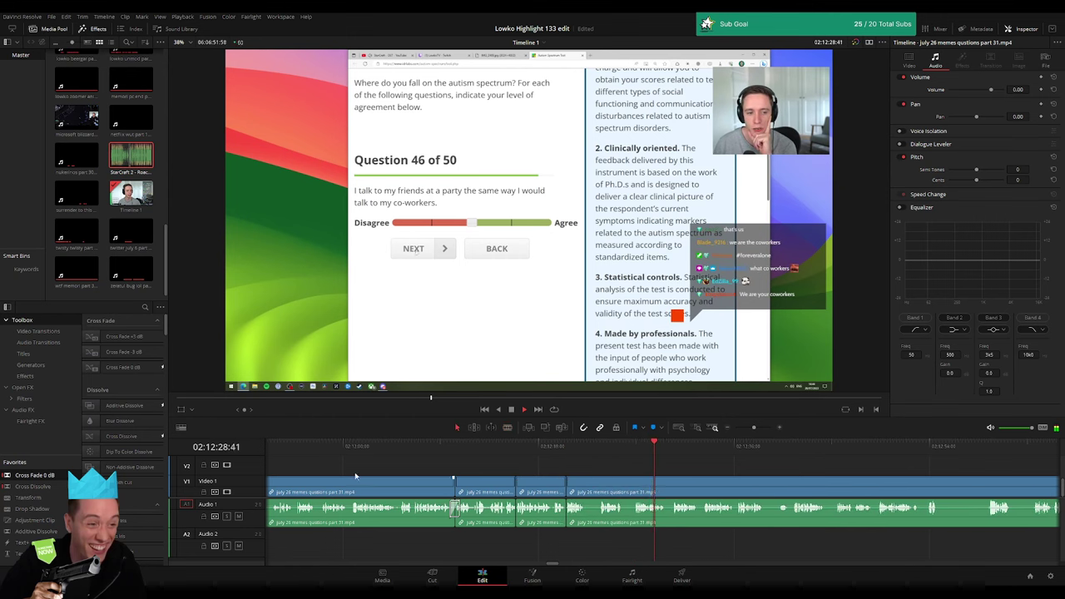
pyautogui.click(576, 454)
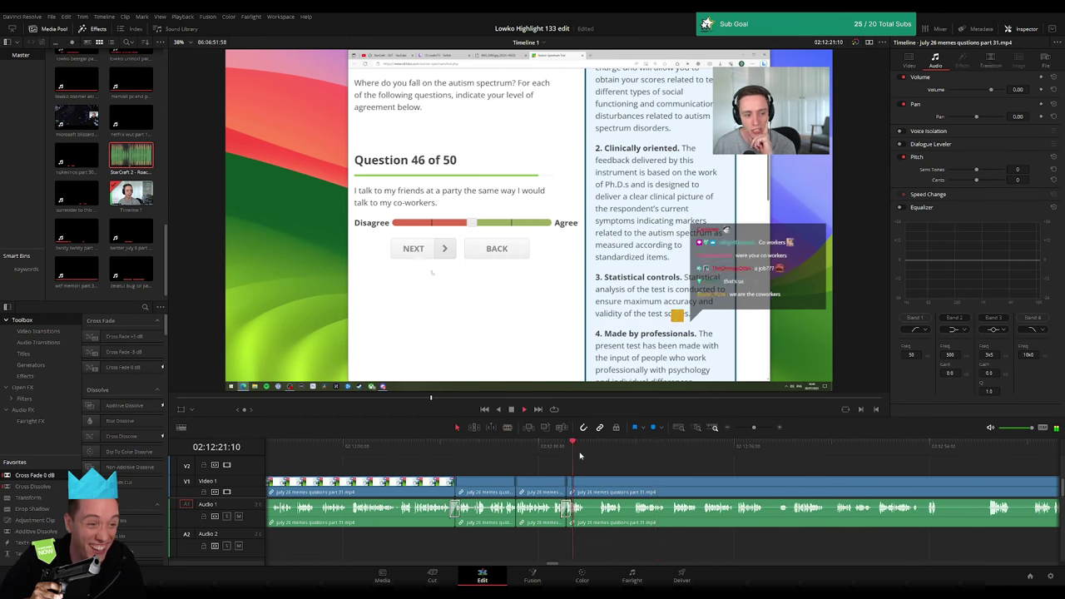
pyautogui.press('space')
pyautogui.moveTo(754, 428); pyautogui.dragTo(756, 428)
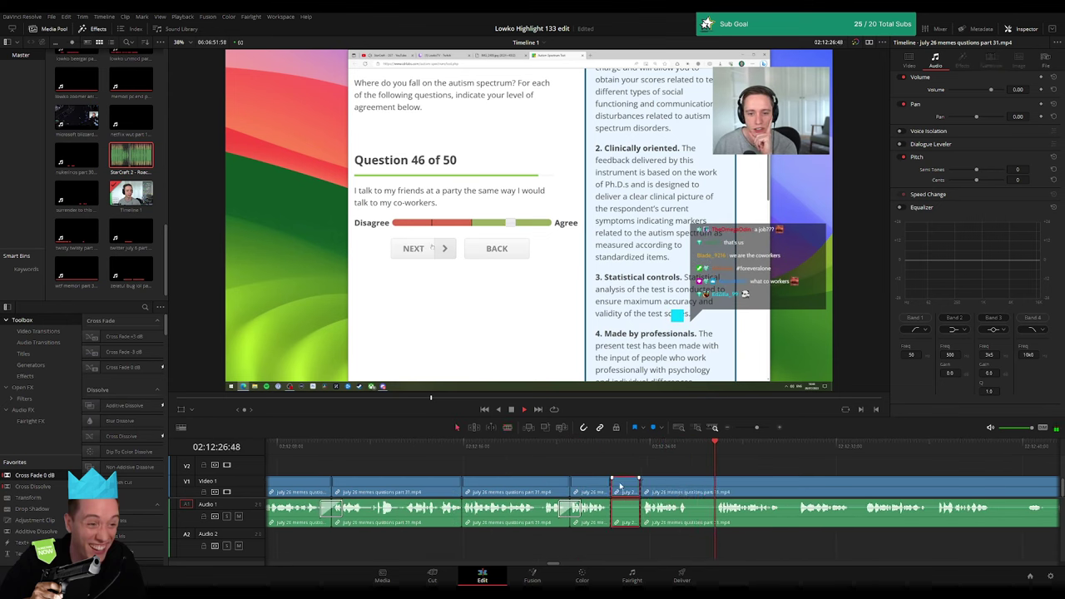
pyautogui.press('Delete')
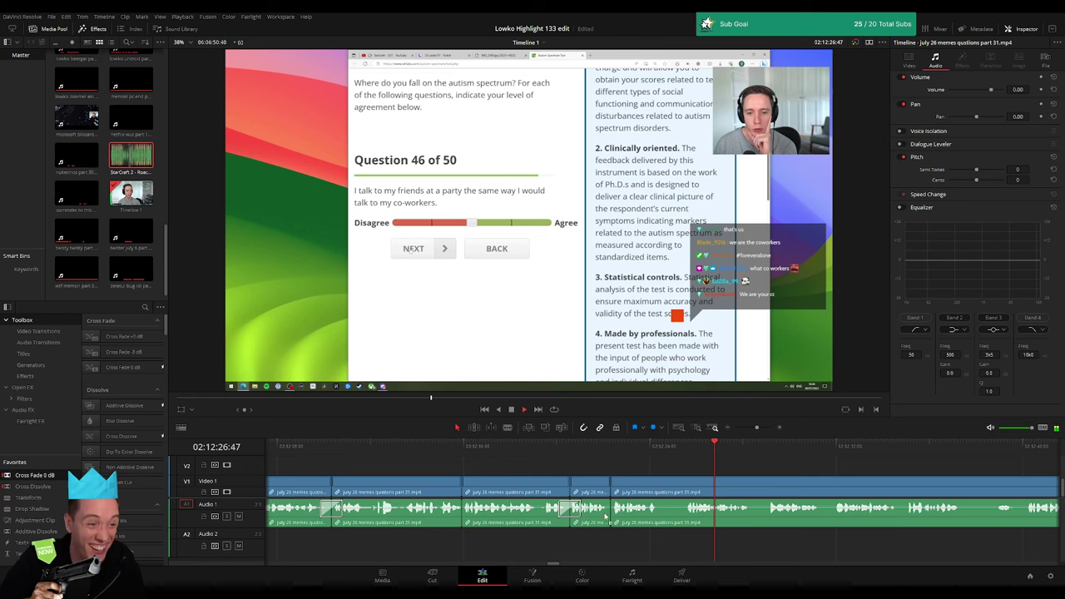
# - Add an audio cross-fade at the cut and split the clip where the sound effect goes
pyautogui.hotkey('shift', 't')
pyautogui.hscroll(1, 598, 470)
pyautogui.hscroll(4, 599, 472)
pyautogui.click(603, 474)
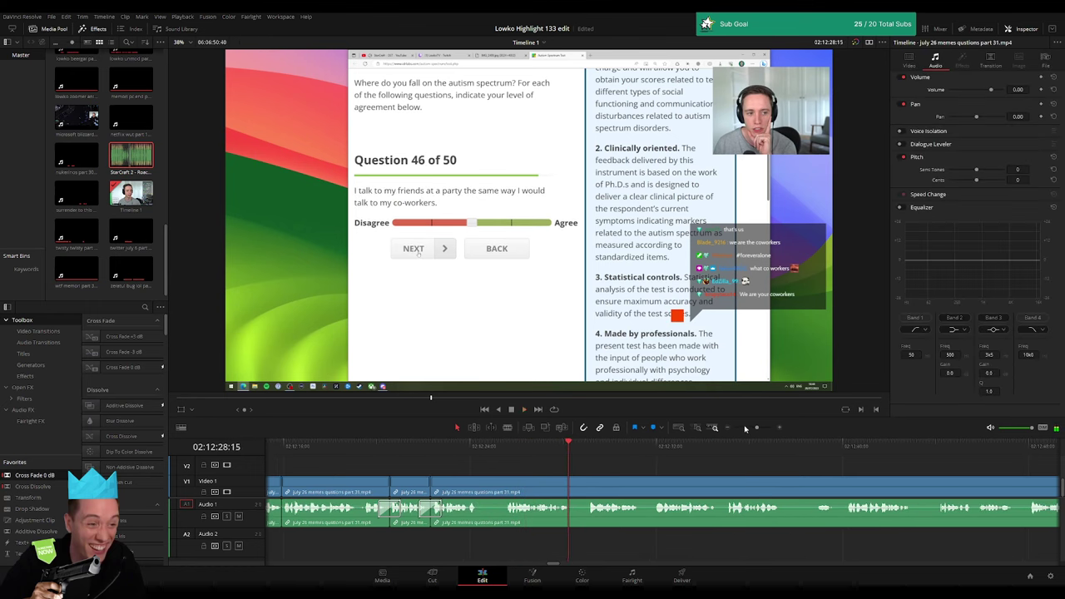
pyautogui.scroll(2, 532, 457)
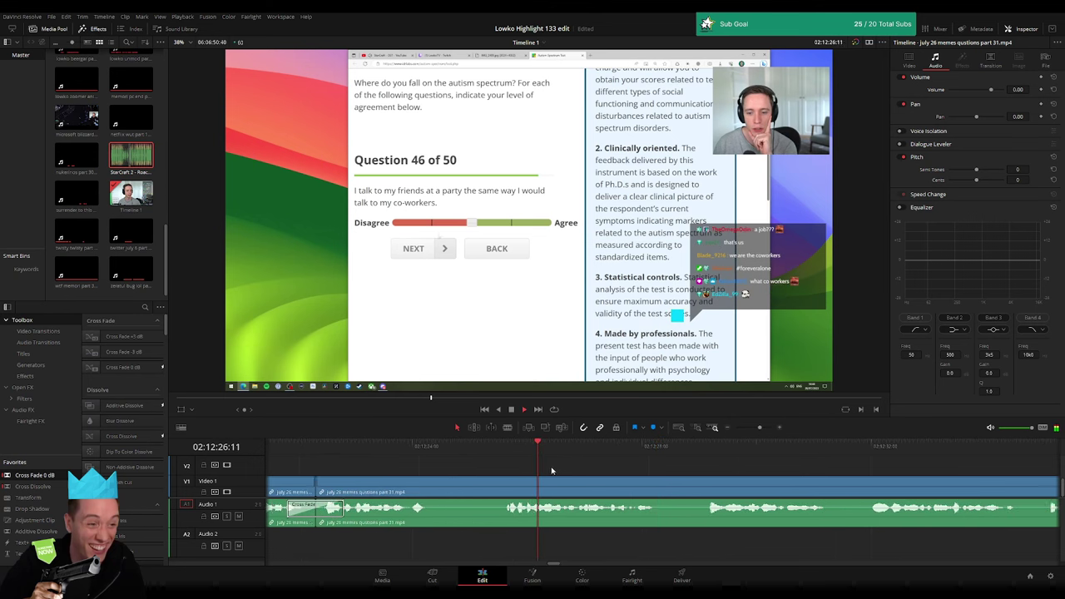
pyautogui.hscroll(3, 473, 456)
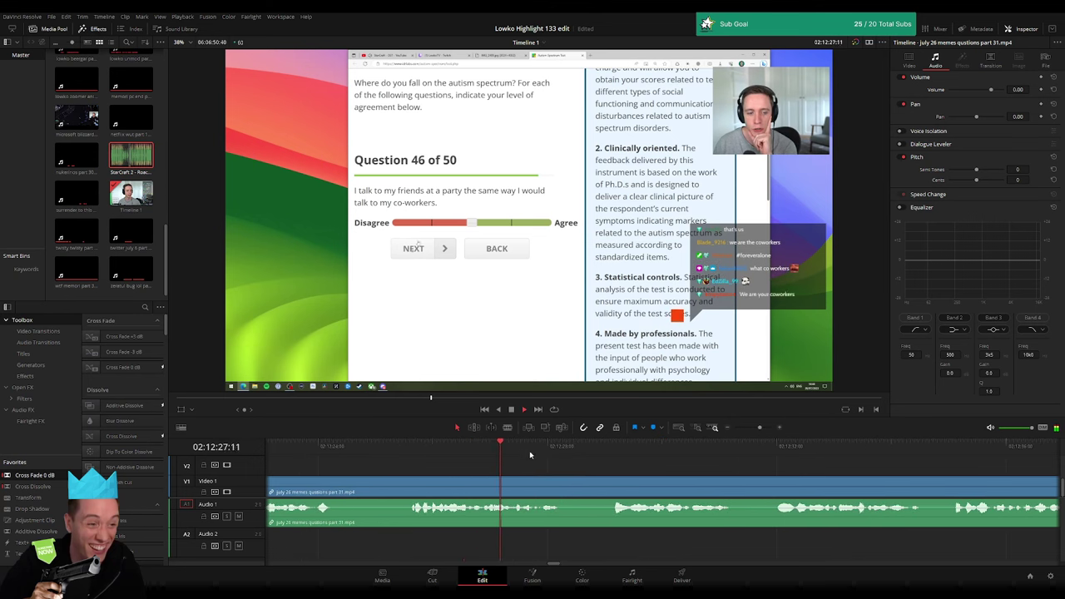
pyautogui.press('b')
pyautogui.click(512, 484)
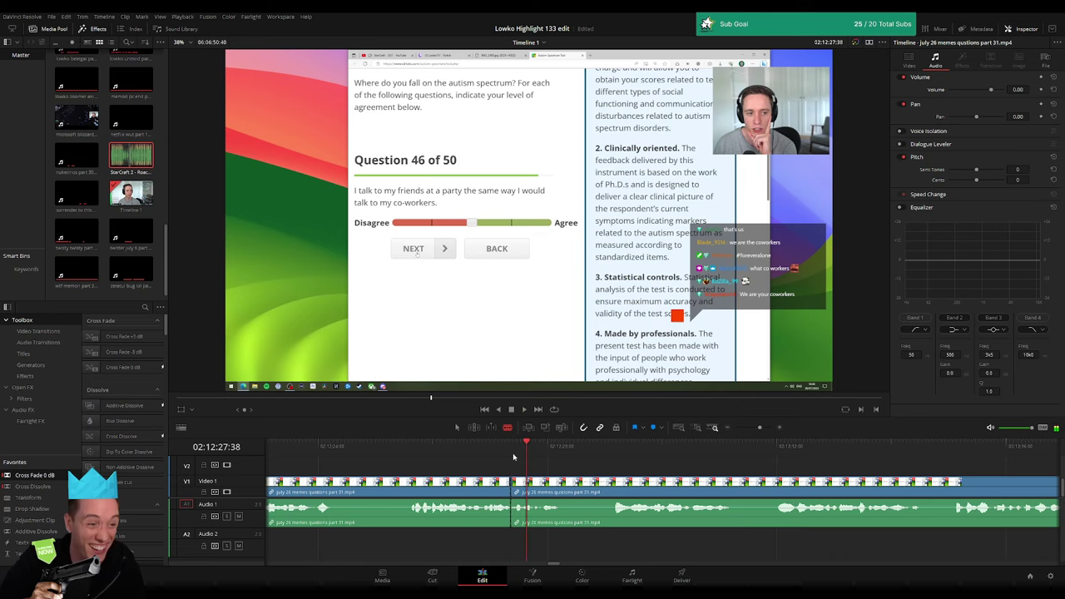
# - Mute a short audio piece to -100 dB and place StarCraft 2 Roach Quotes on Audio 2 at -25 volume
pyautogui.click(525, 480)
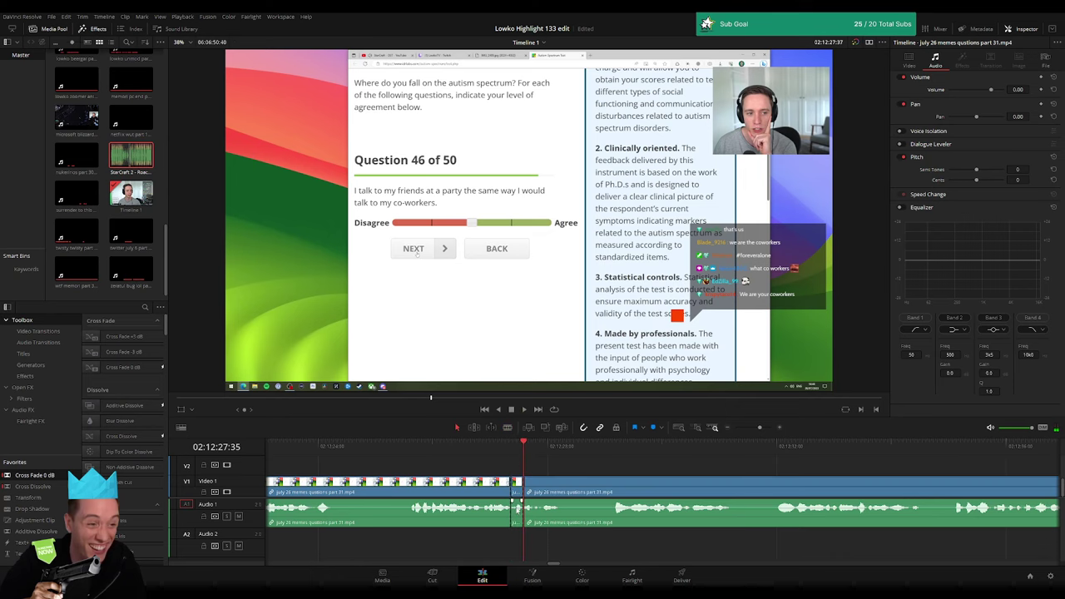
pyautogui.moveTo(517, 504); pyautogui.dragTo(519, 539)
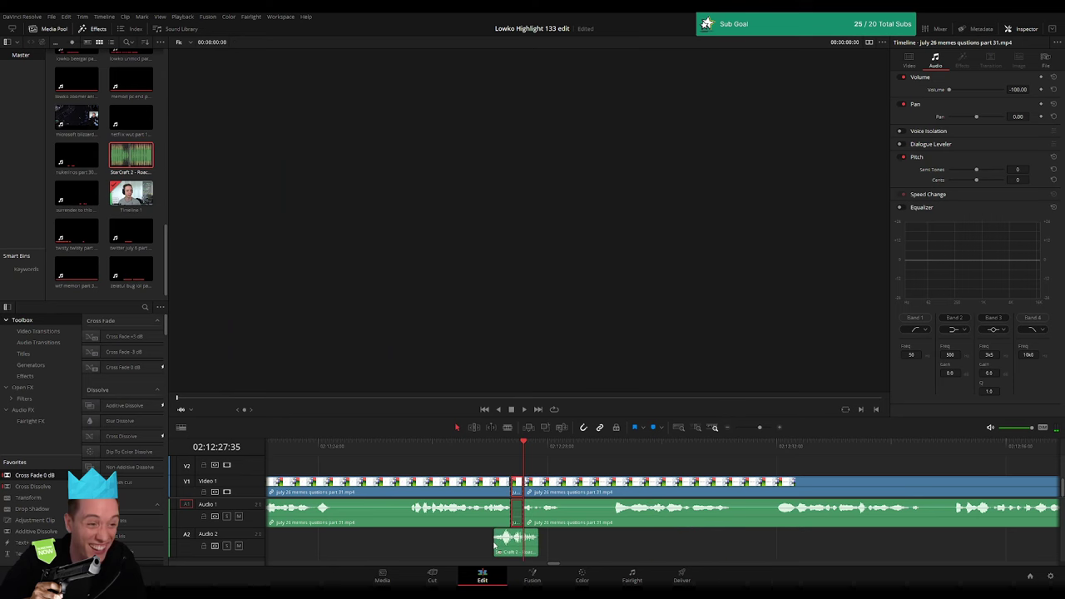
pyautogui.moveTo(130, 154)
pyautogui.mouseDown()
pyautogui.moveTo(530, 547)
pyautogui.moveTo(518, 550)
pyautogui.mouseUp()
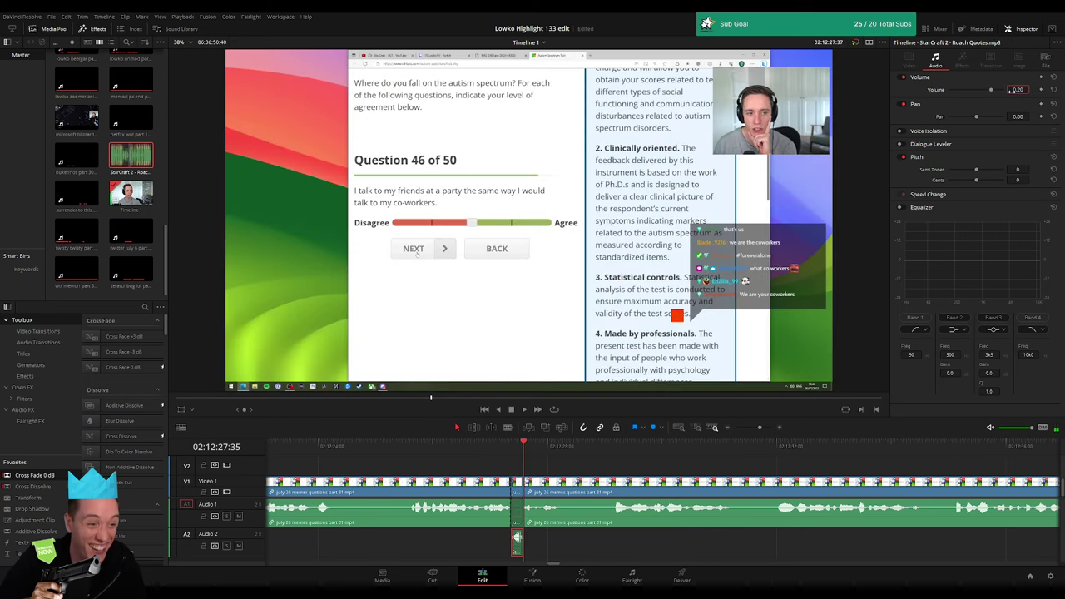
pyautogui.write('-25')
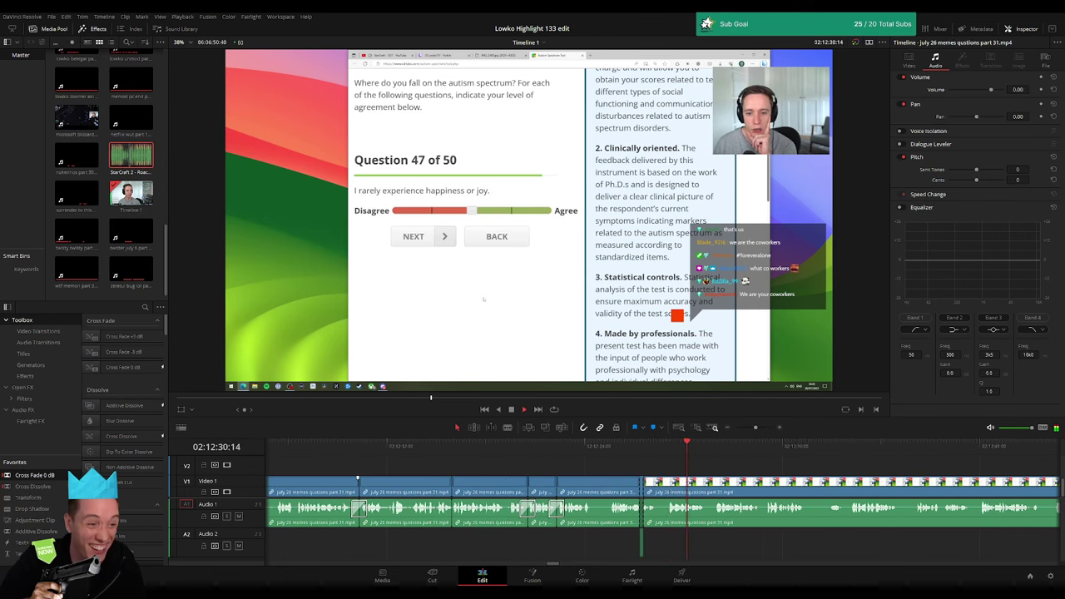
# - Split off and ripple-delete a short unwanted stretch further along the clip
pyautogui.hscroll(3, 541, 478)
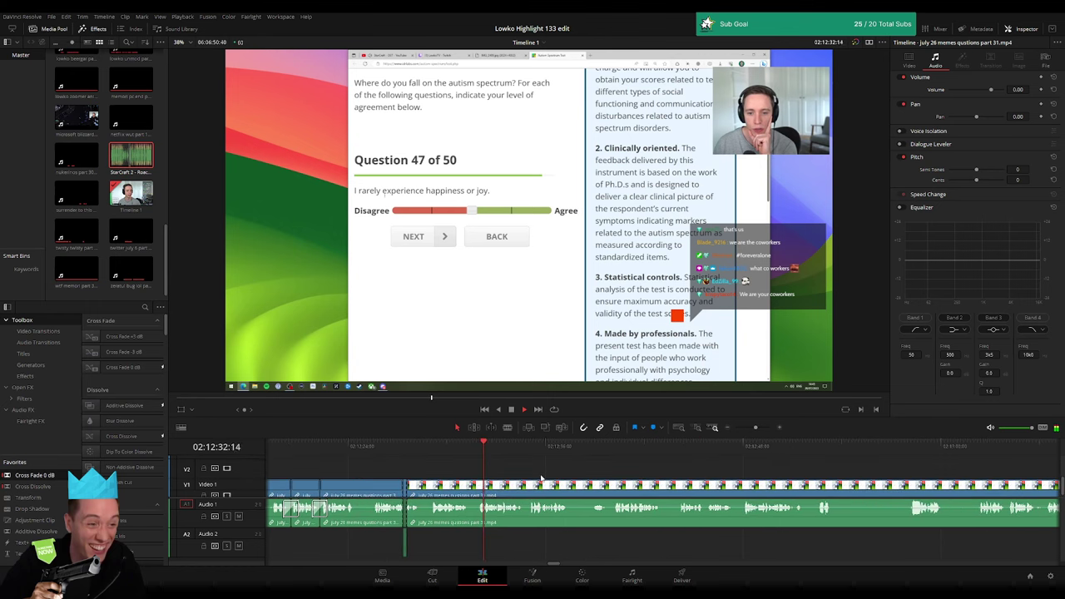
pyautogui.hscroll(2, 524, 474)
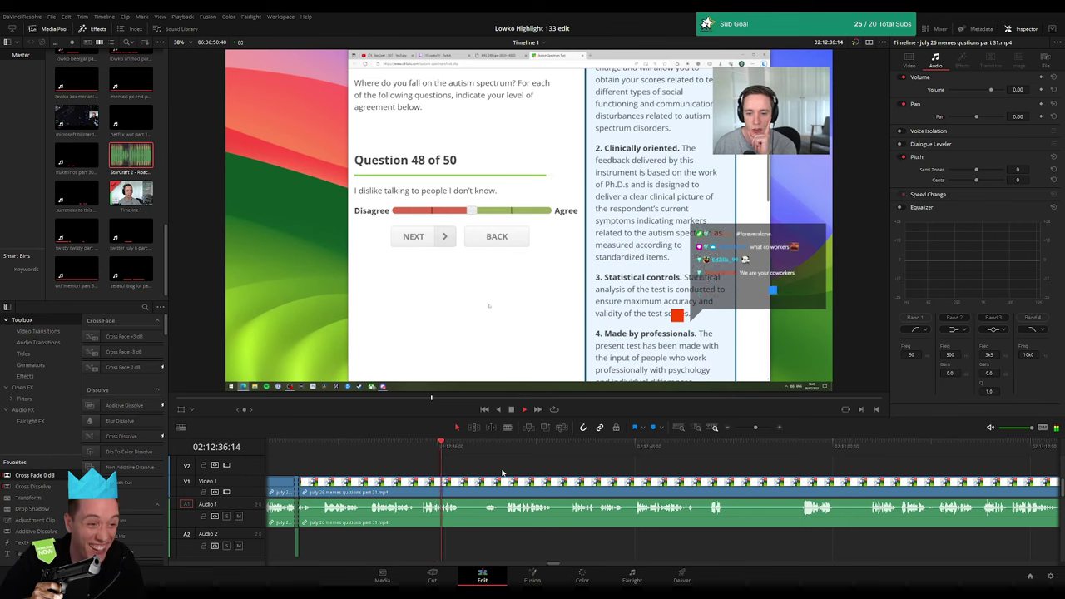
pyautogui.hscroll(2, 487, 473)
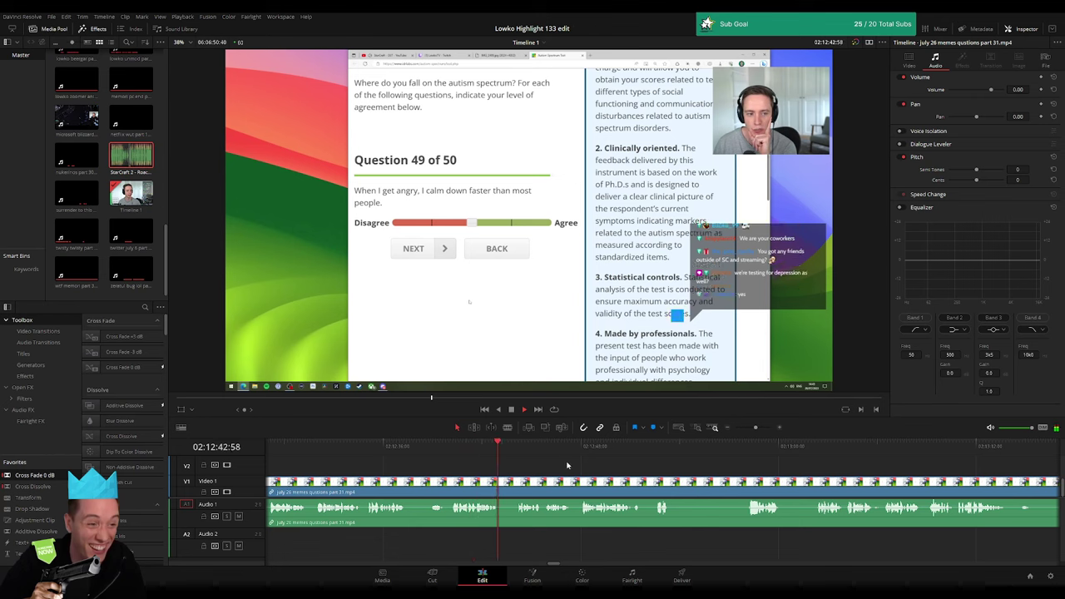
pyautogui.hscroll(3, 441, 463)
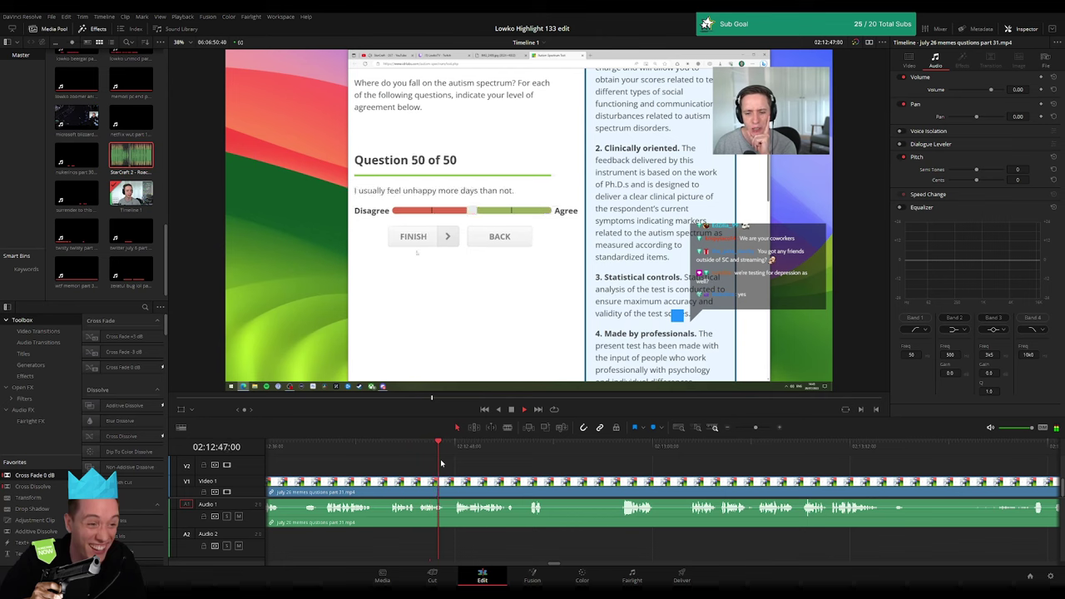
pyautogui.hscroll(3, 437, 460)
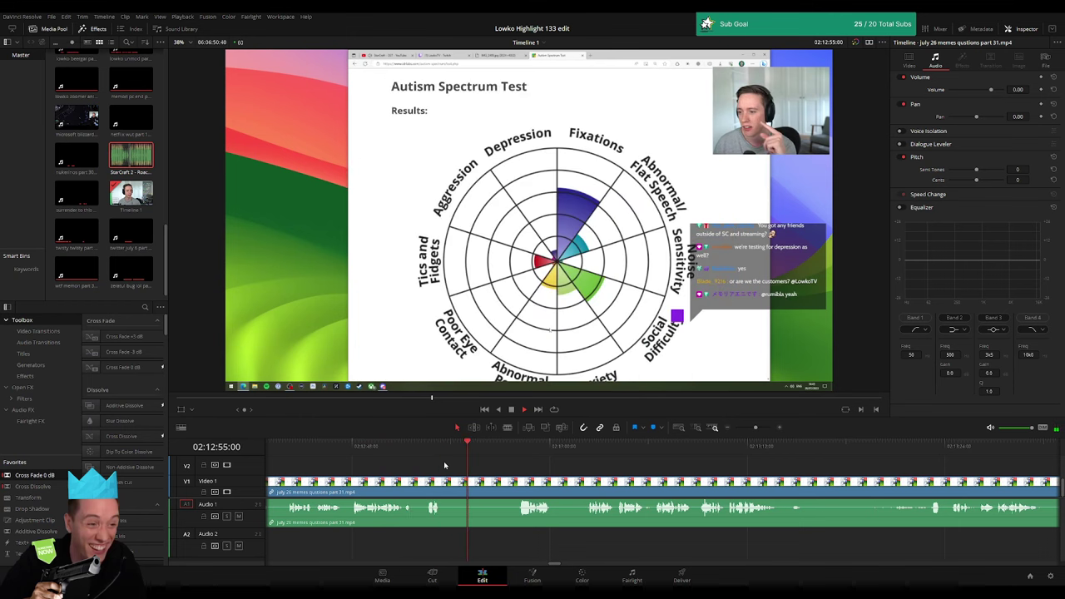
pyautogui.hscroll(2, 443, 461)
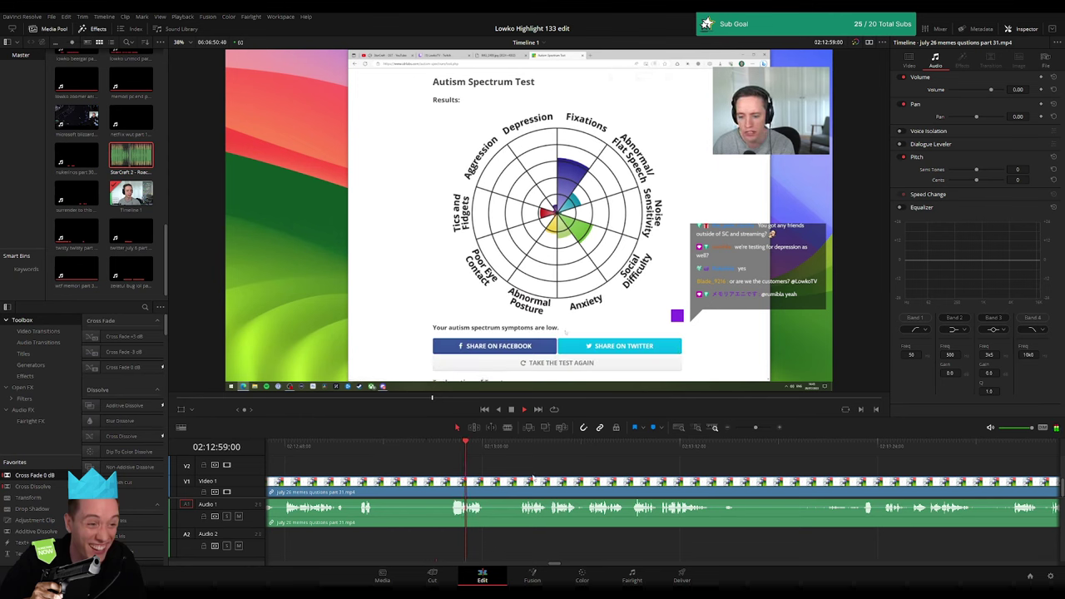
pyautogui.hscroll(4, 371, 459)
pyautogui.click(386, 449)
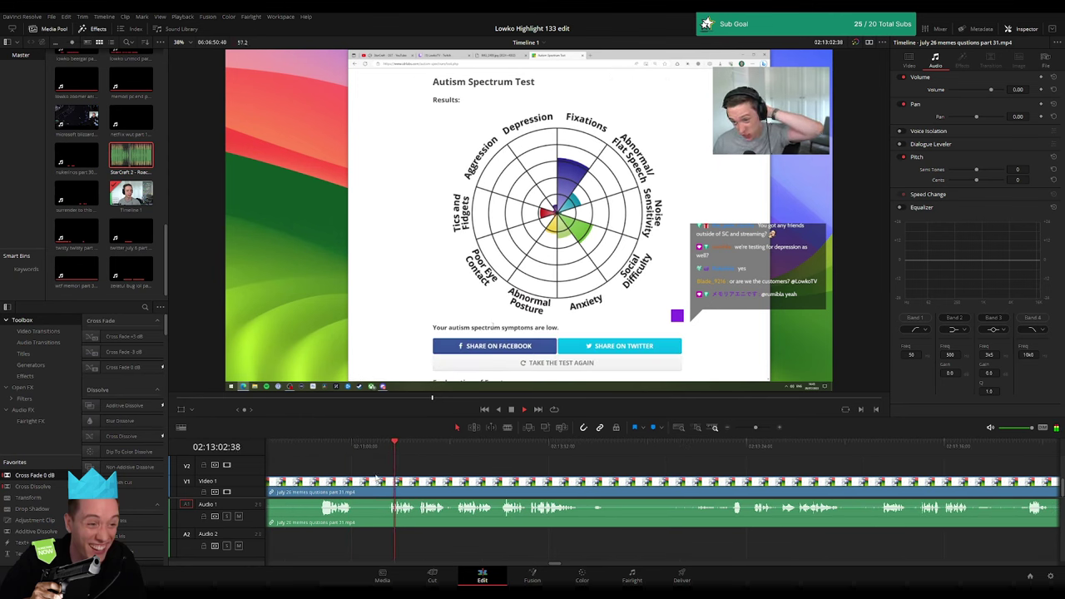
pyautogui.hotkey('ctrl', 'b')
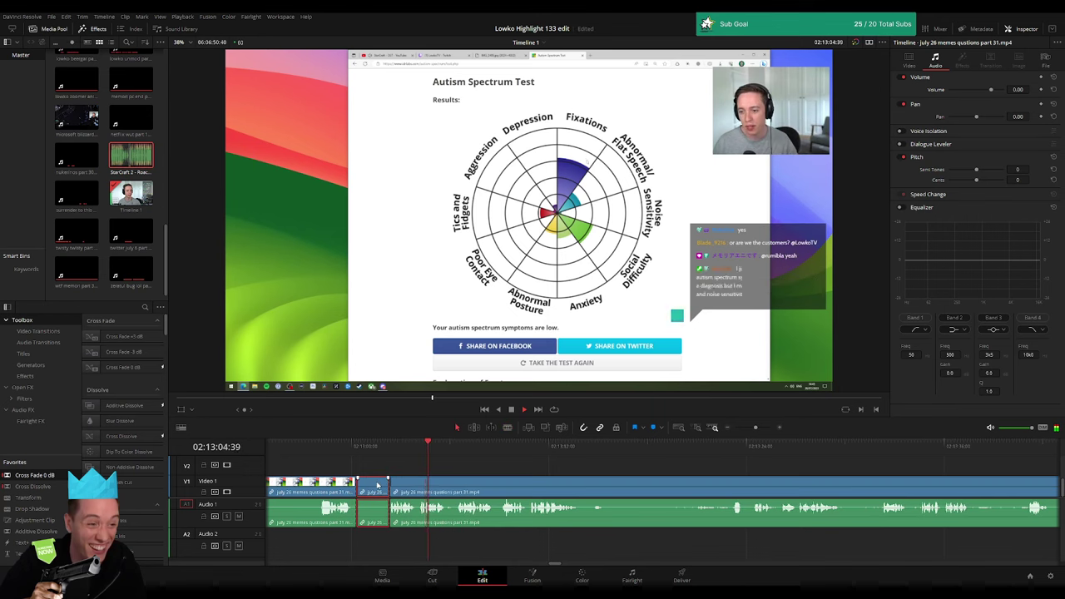
pyautogui.press('Delete')
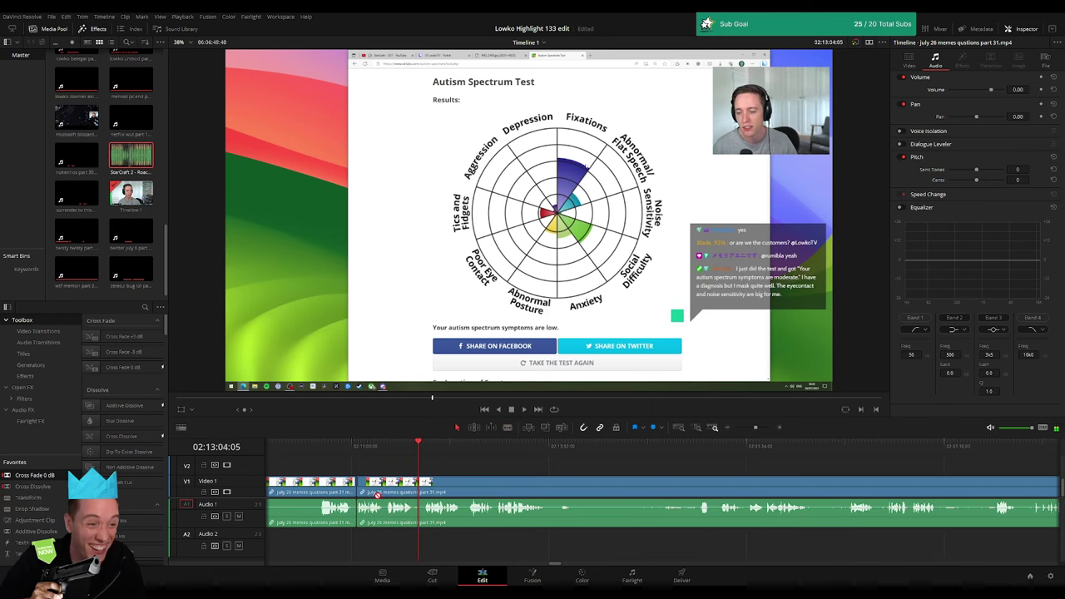
# - Cut out the second unwanted part, close its gap, and replay the join
pyautogui.hscroll(3, 590, 479)
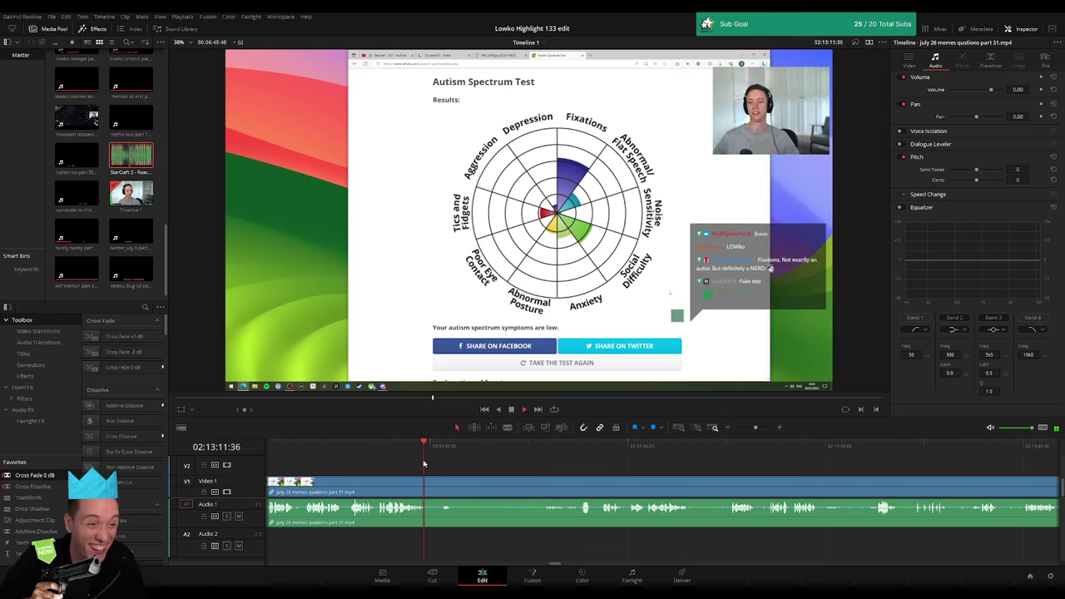
pyautogui.press('b')
pyautogui.click(432, 490)
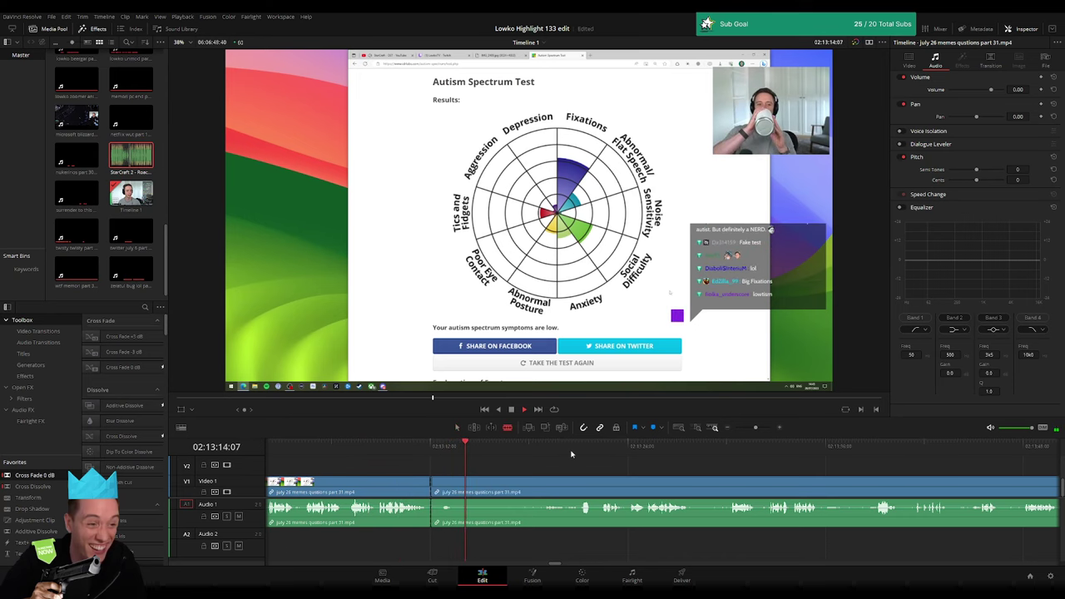
pyautogui.click(581, 447)
pyautogui.click(582, 491)
pyautogui.press('a')
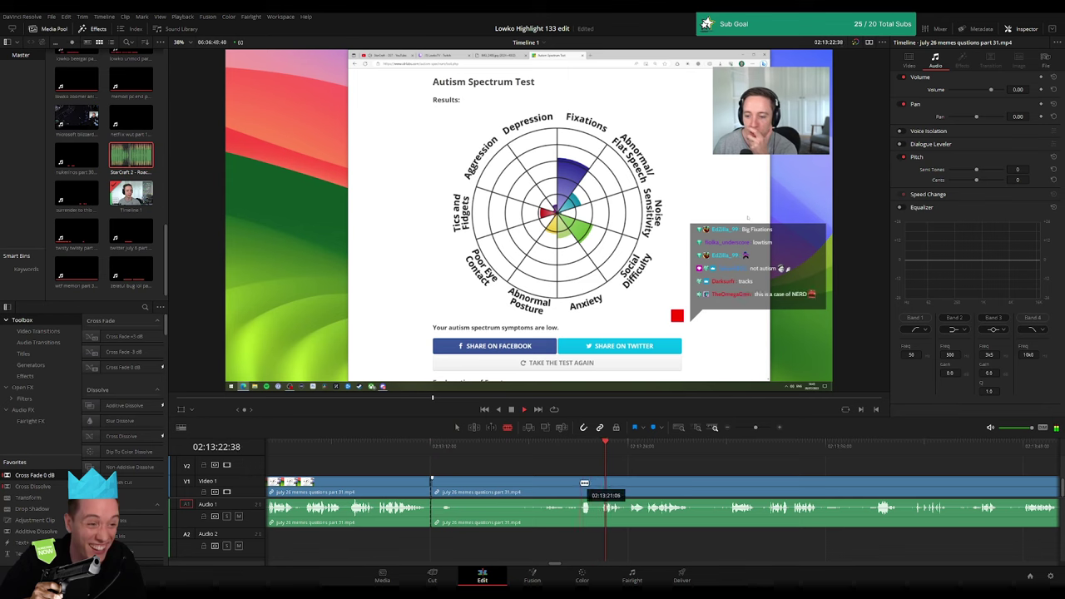
pyautogui.click(516, 491)
pyautogui.press('Delete')
pyautogui.click(538, 489)
pyautogui.press('Delete')
pyautogui.press('Up')
pyautogui.press('space')
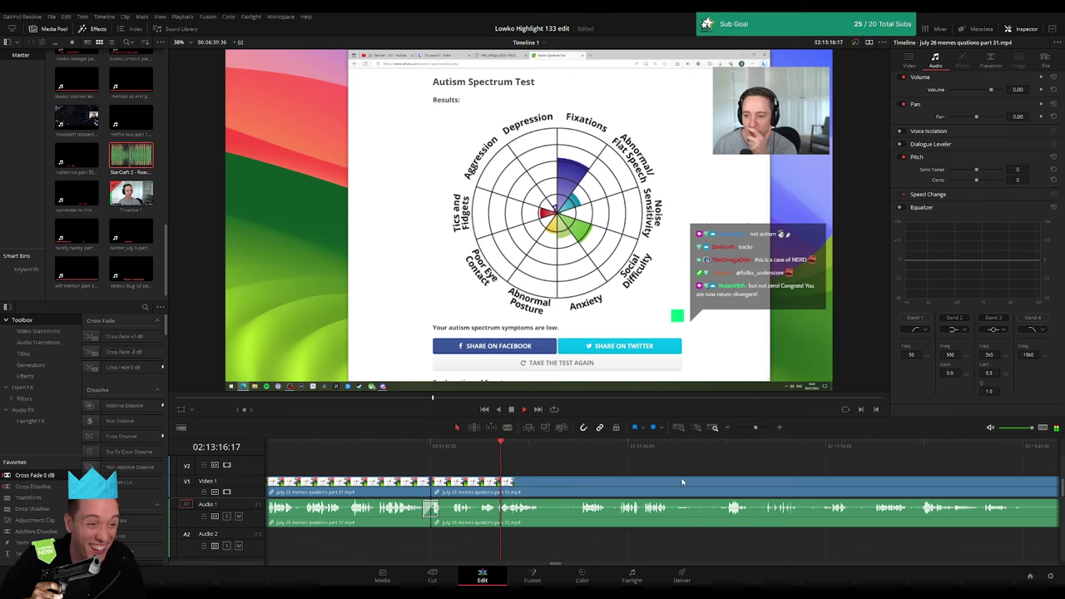
# - Blade before and after a third unwanted bit and delete the piece between
pyautogui.hscroll(3, 682, 481)
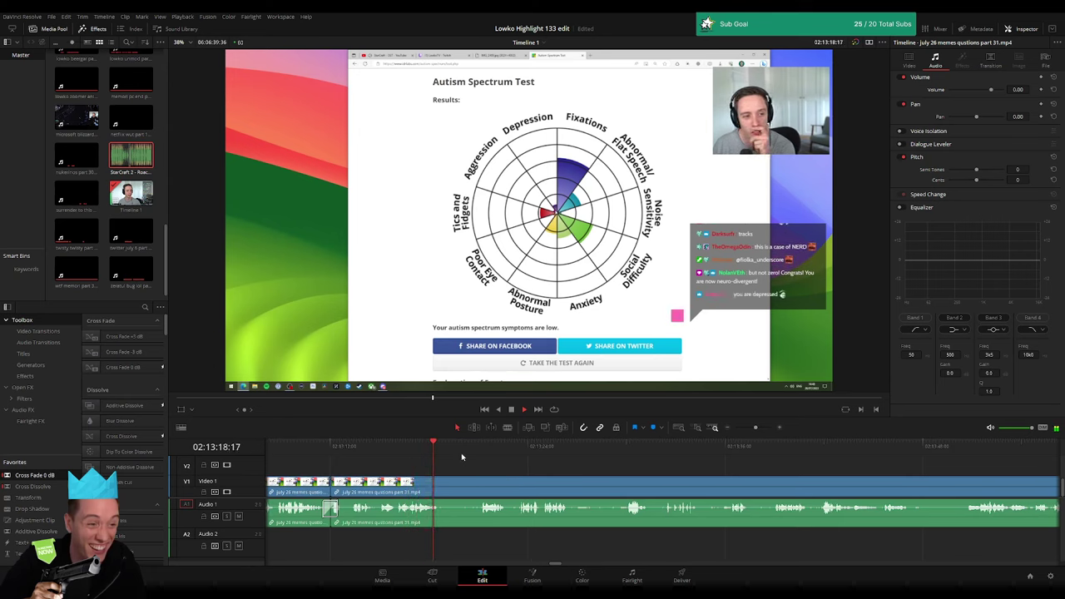
pyautogui.press('b')
pyautogui.click(439, 487)
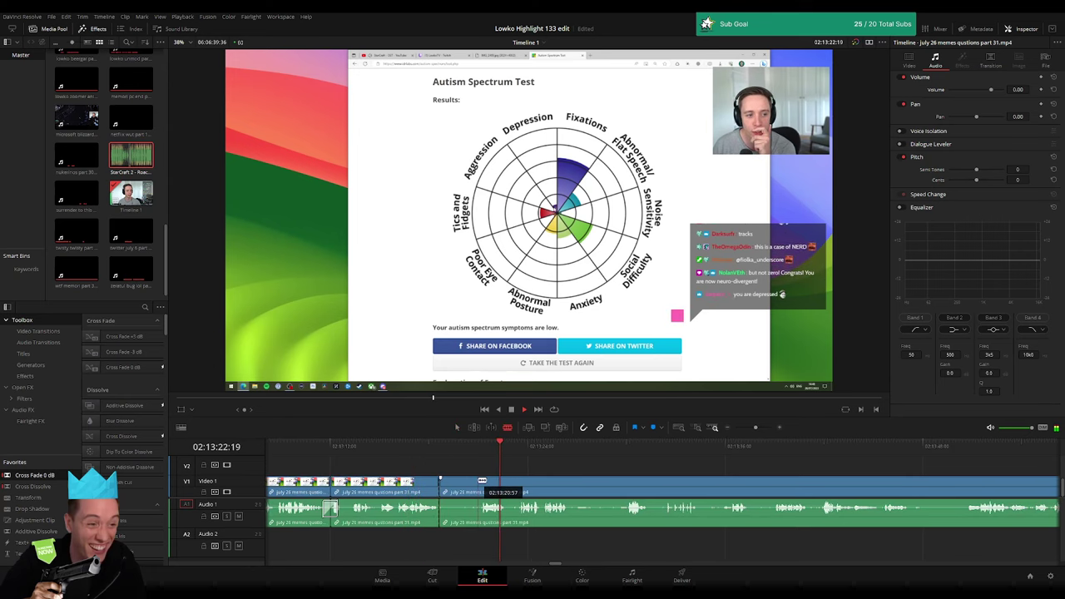
pyautogui.click(479, 482)
pyautogui.press('a')
pyautogui.click(466, 485)
pyautogui.press('Delete')
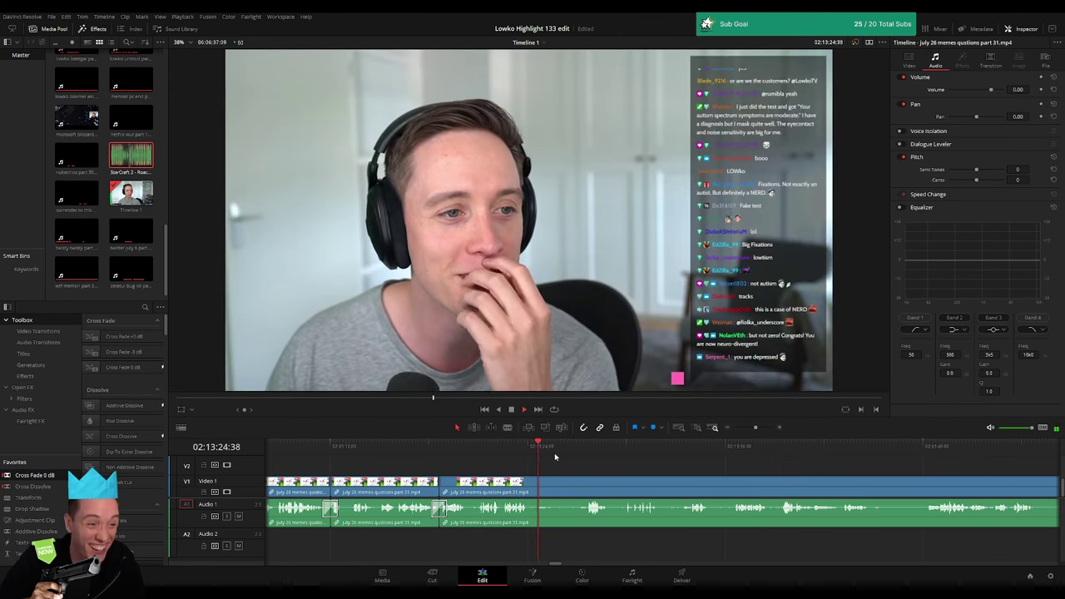
# - Review a later part, cut out one short unwanted bit, and close the gap
pyautogui.hscroll(3, 450, 474)
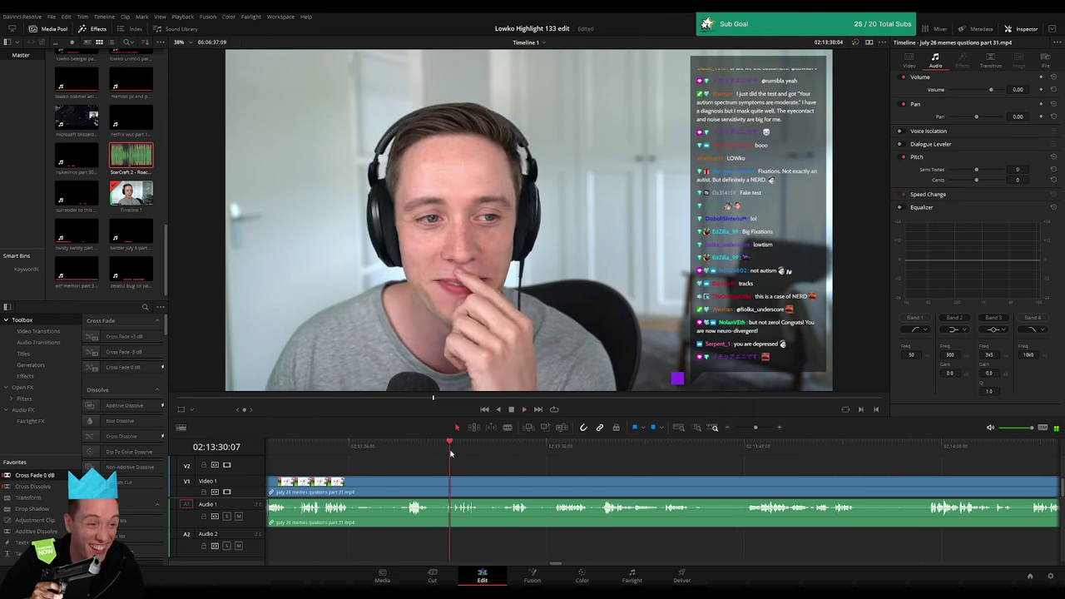
pyautogui.click(492, 452)
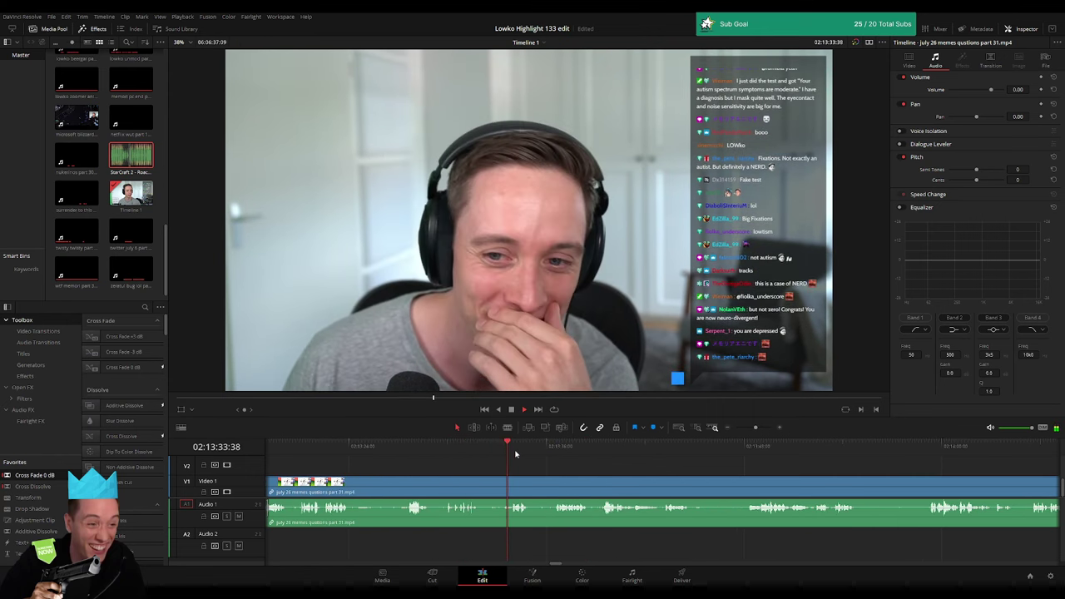
pyautogui.hscroll(3, 432, 466)
pyautogui.click(378, 449)
pyautogui.press('space')
pyautogui.press('b')
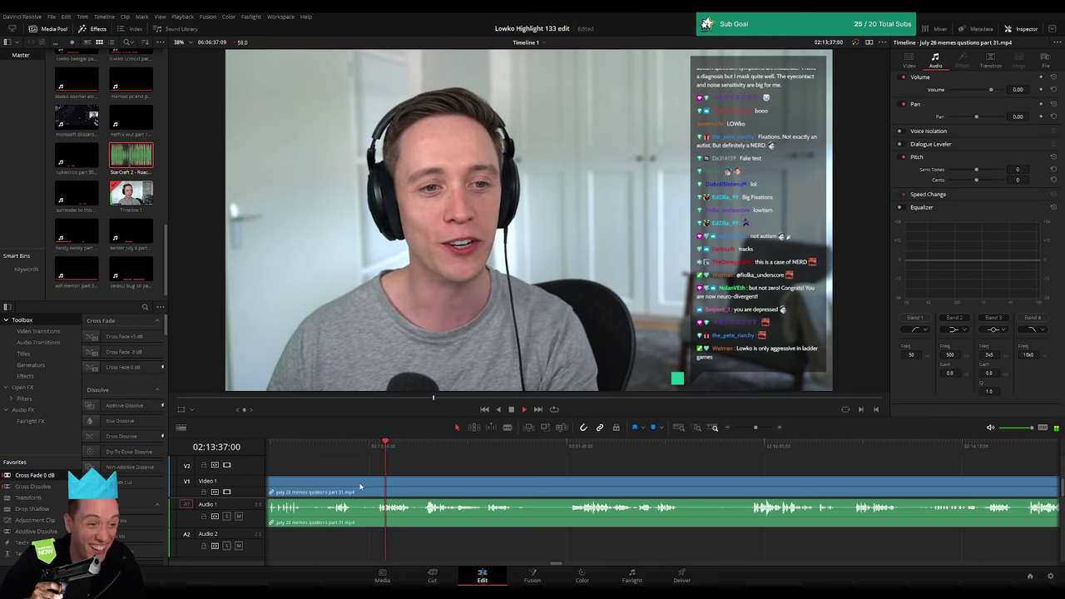
pyautogui.click(353, 491)
pyautogui.click(378, 491)
pyautogui.press('a')
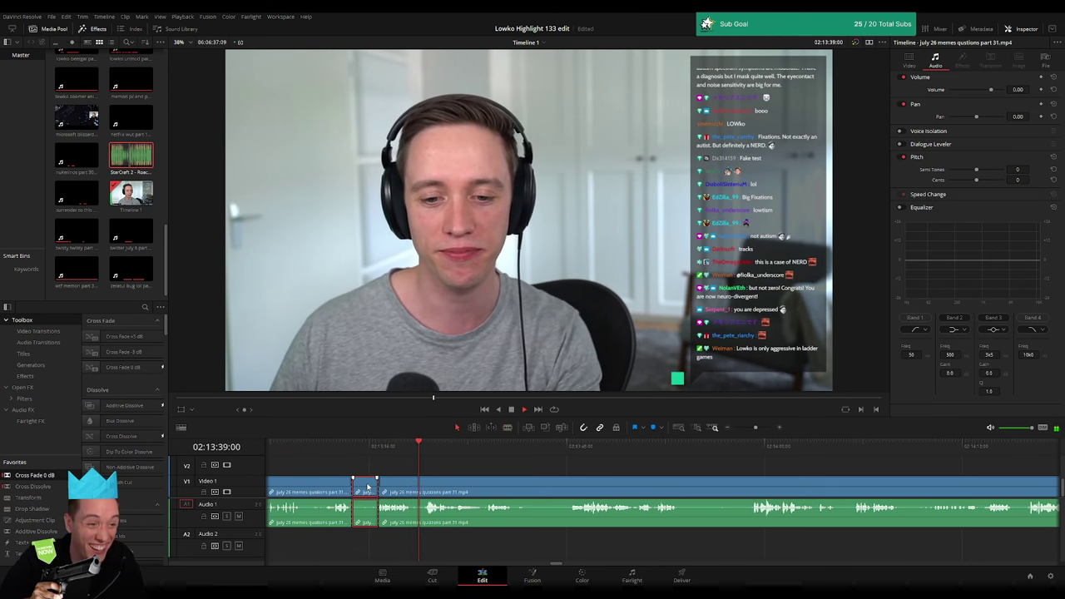
pyautogui.click(366, 484)
pyautogui.press('Delete')
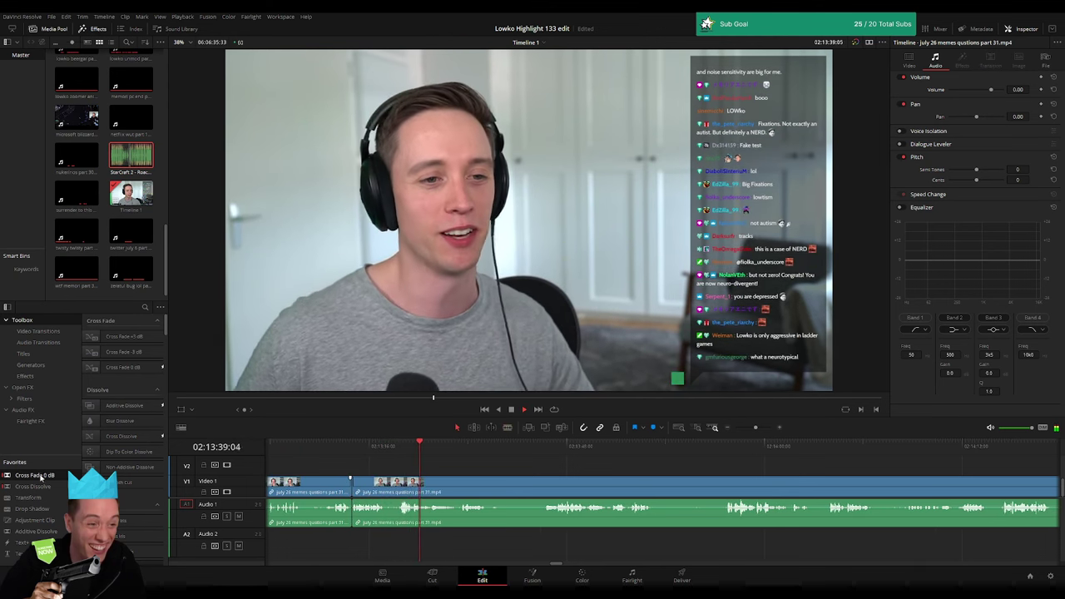
pyautogui.click(456, 464)
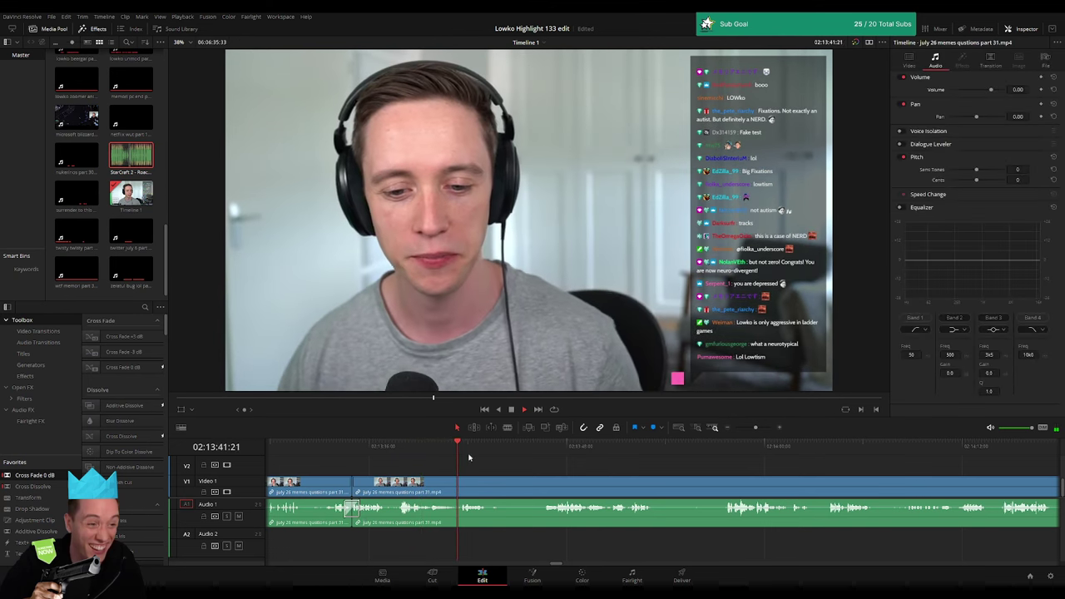
# - Remove a second short stretch, close its gap, and move ahead to the game launcher footage
pyautogui.hscroll(3, 404, 467)
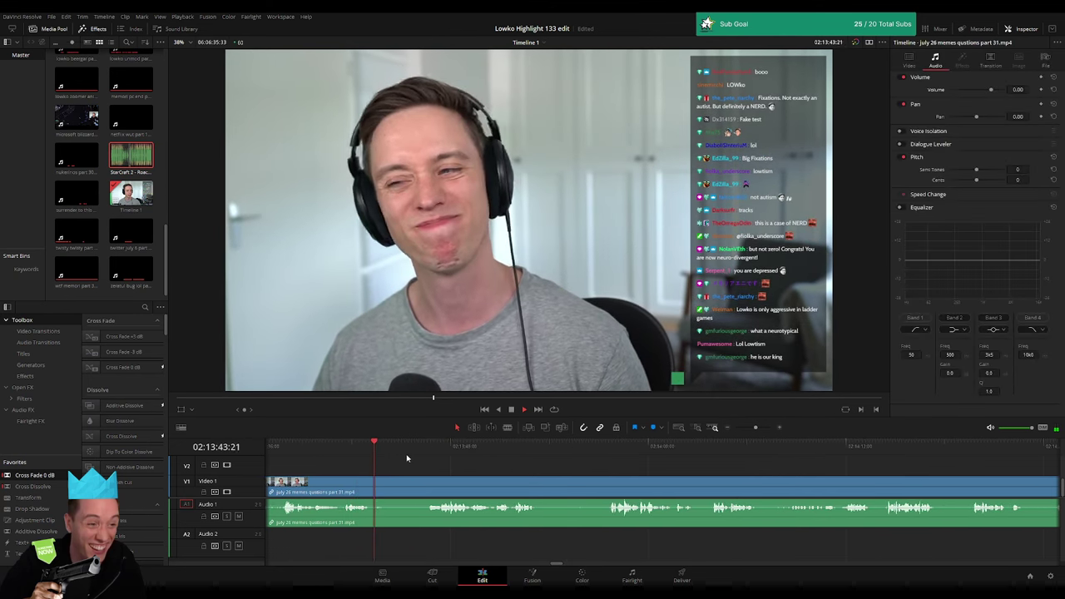
pyautogui.press('b')
pyautogui.click(391, 486)
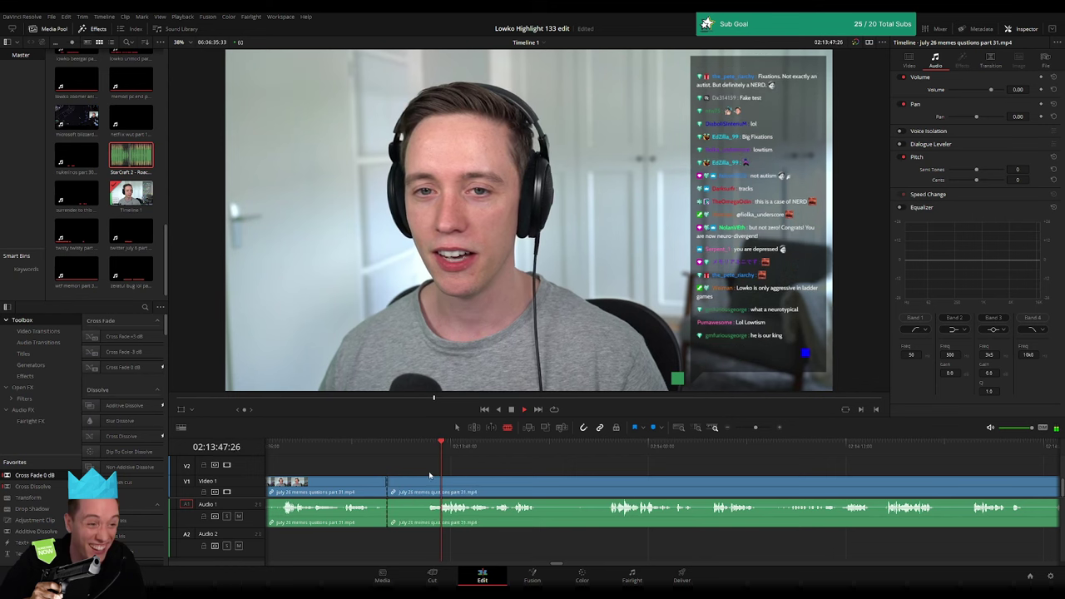
pyautogui.click(439, 486)
pyautogui.press('a')
pyautogui.click(423, 485)
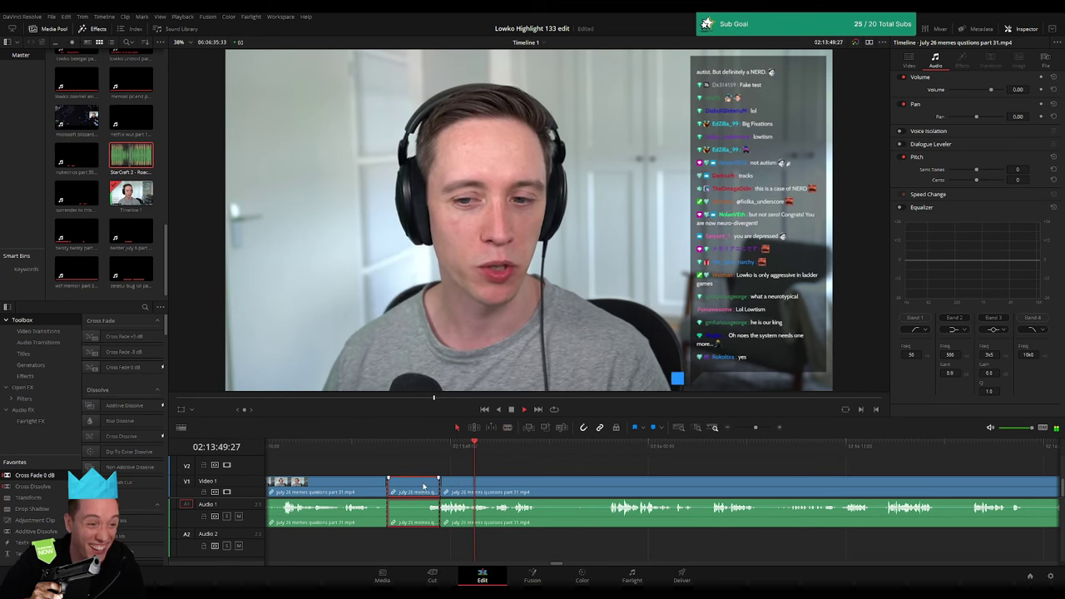
pyautogui.press('Delete')
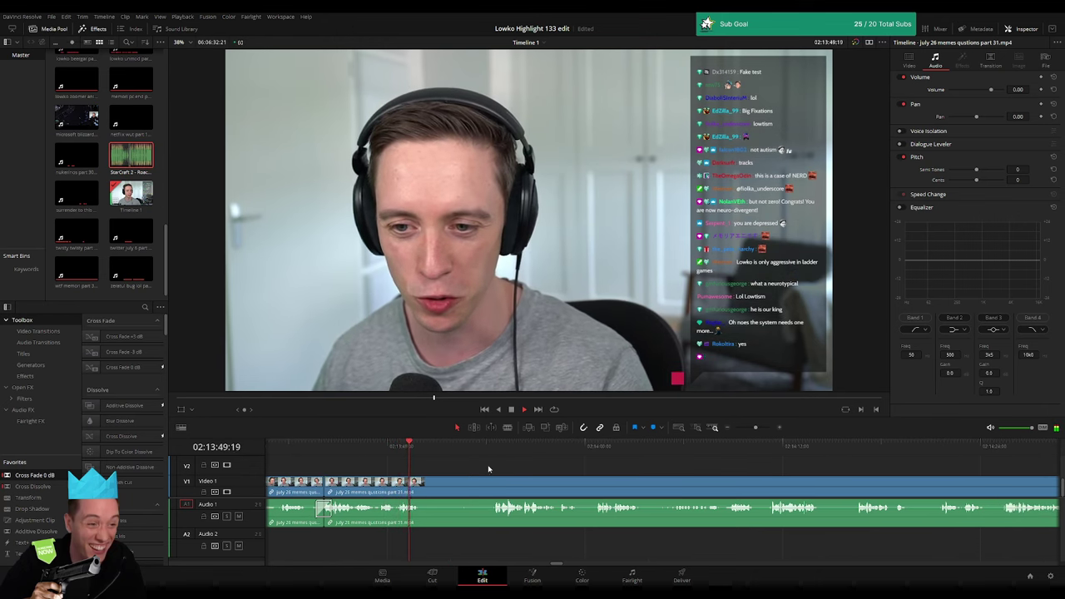
pyautogui.moveTo(471, 447); pyautogui.dragTo(491, 448)
# - Blade the clip at the current spot and replay the section around the cut
pyautogui.press('b')
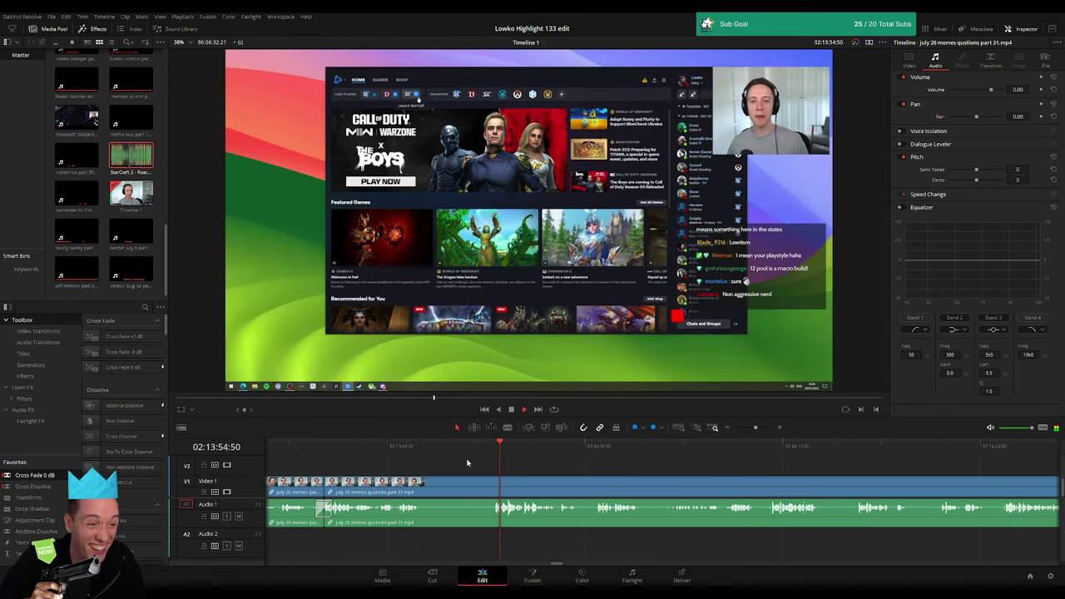
pyautogui.click(423, 484)
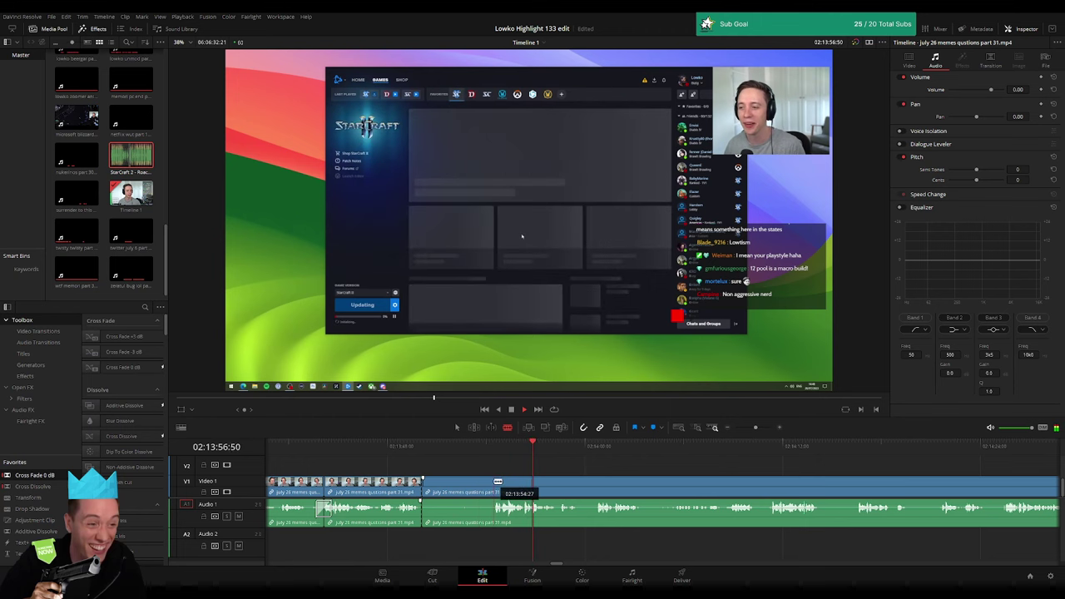
pyautogui.press('a')
pyautogui.click(481, 447)
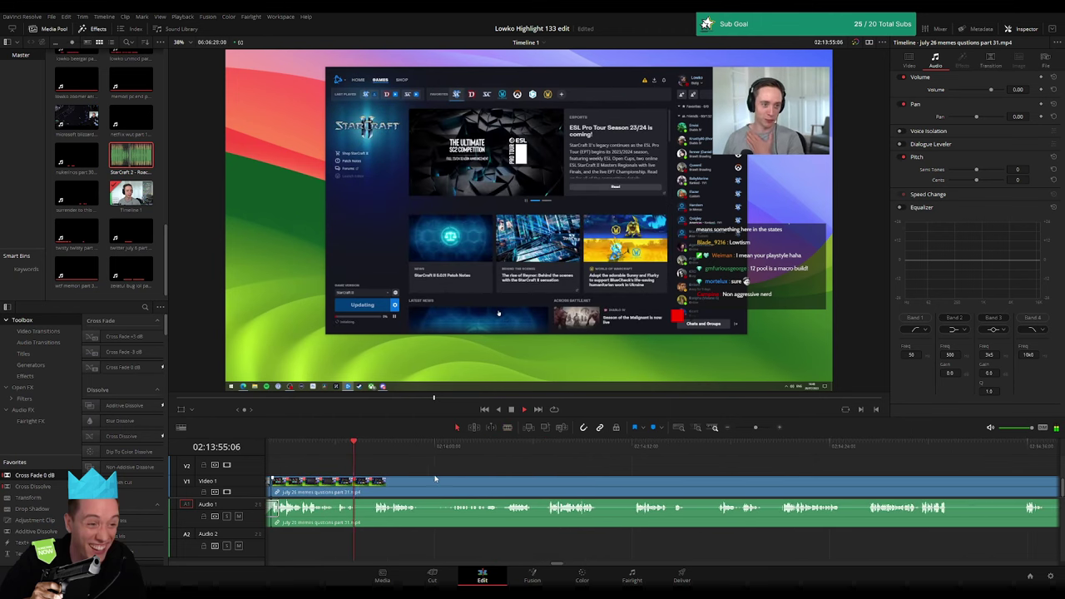
pyautogui.click(340, 451)
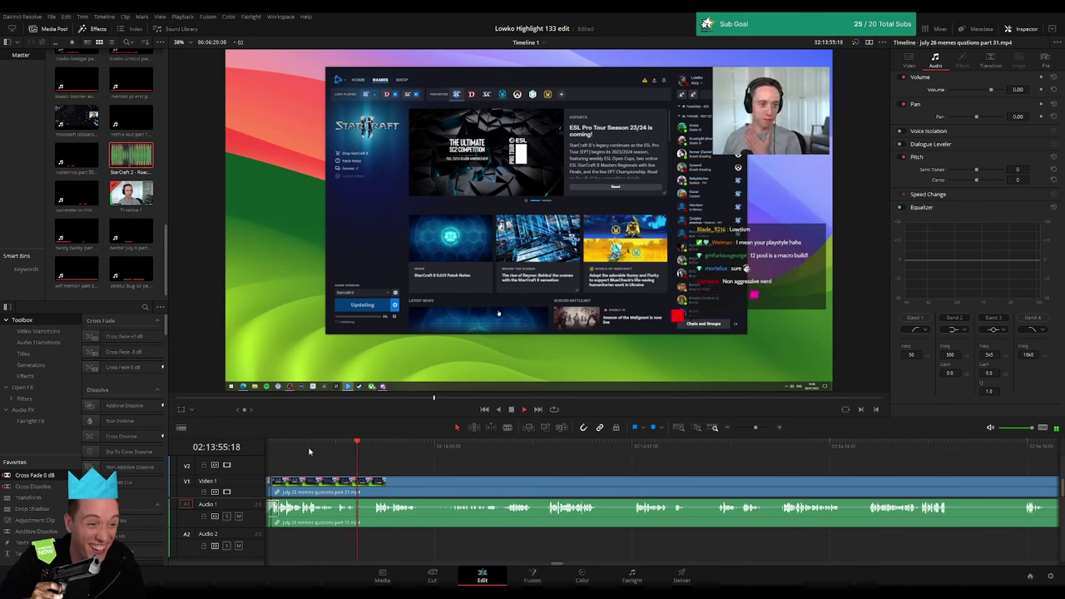
pyautogui.click(310, 450)
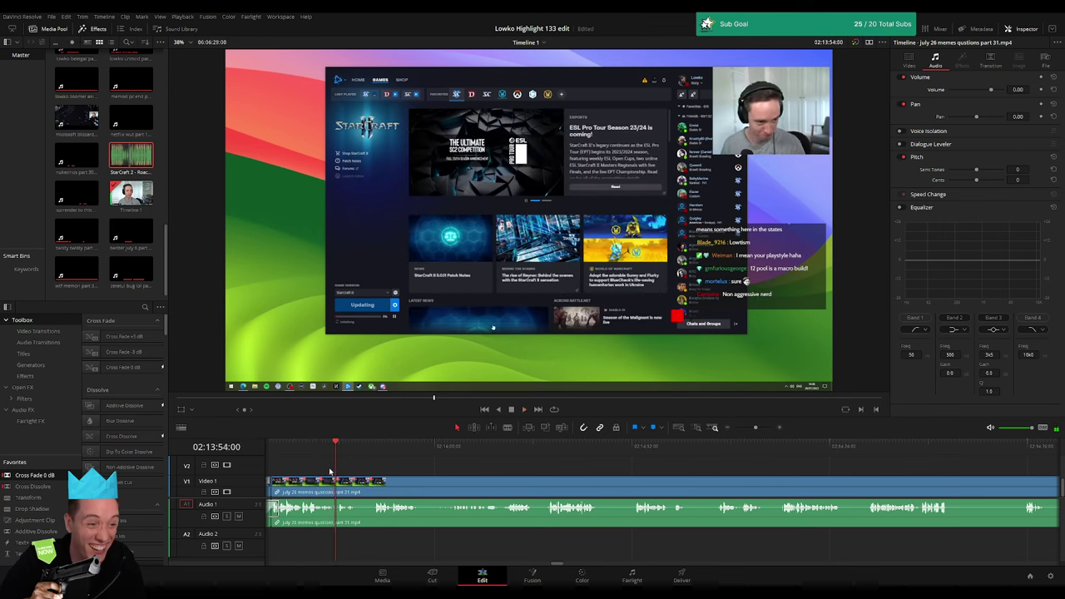
pyautogui.click(325, 452)
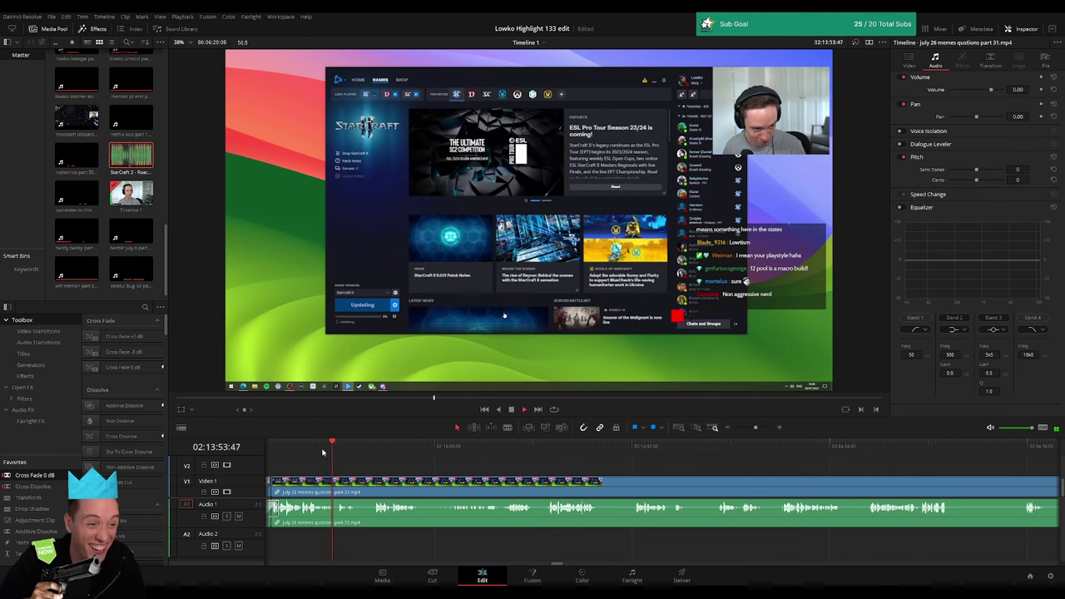
# - Cut at the chosen point, trim the unwanted start off the later clip, and close the gap
pyautogui.press('b')
pyautogui.click(336, 489)
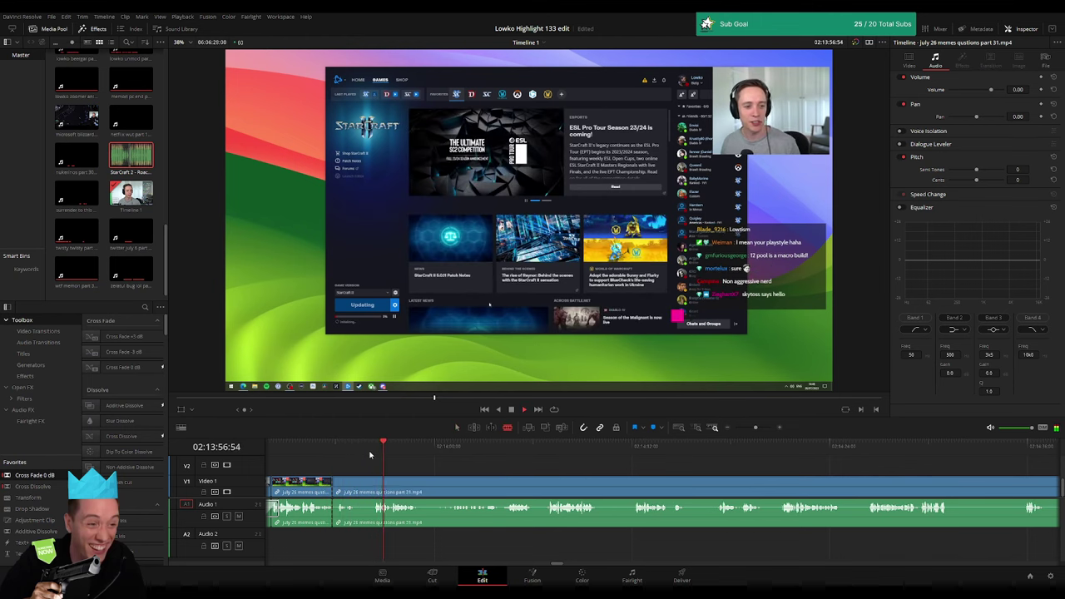
pyautogui.press('space')
pyautogui.press('a')
pyautogui.moveTo(333, 487); pyautogui.dragTo(356, 486)
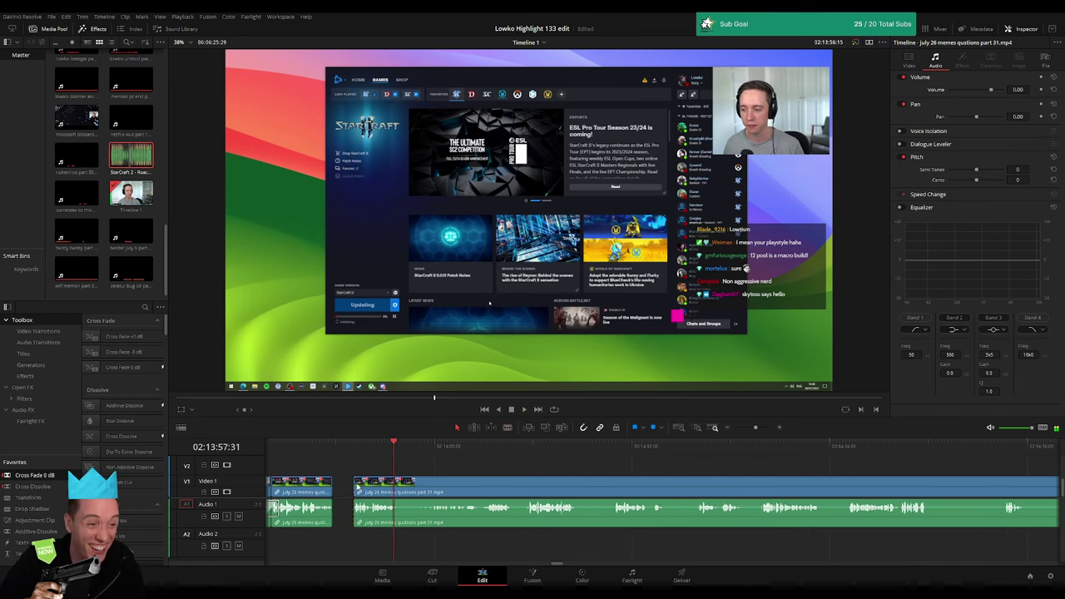
pyautogui.click(350, 490)
pyautogui.press('Delete')
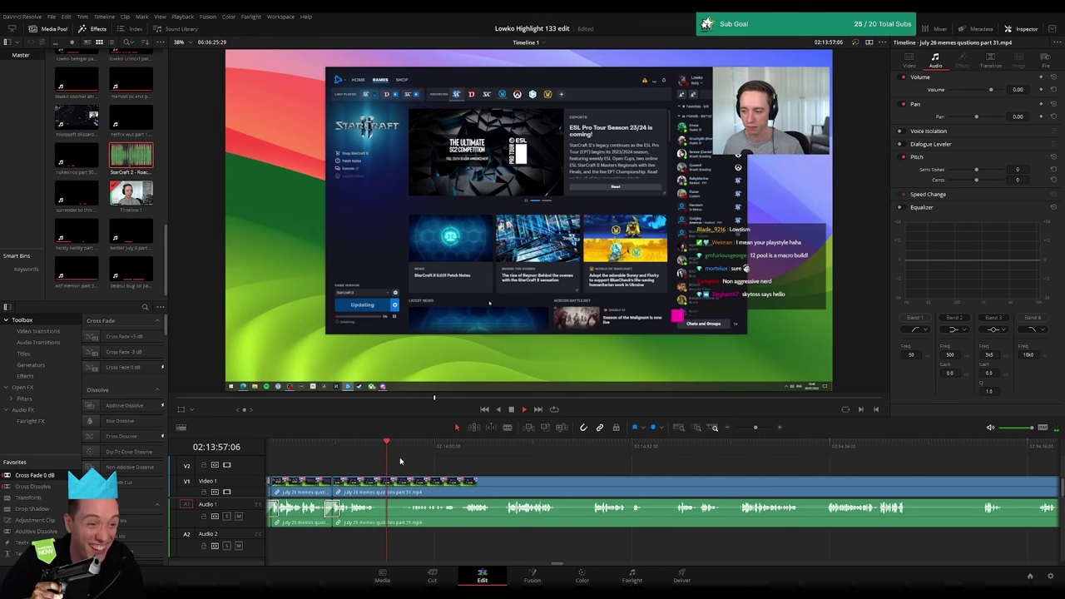
# - Play the next part and ripple-delete the selected clip, confirming the removal
pyautogui.click(508, 447)
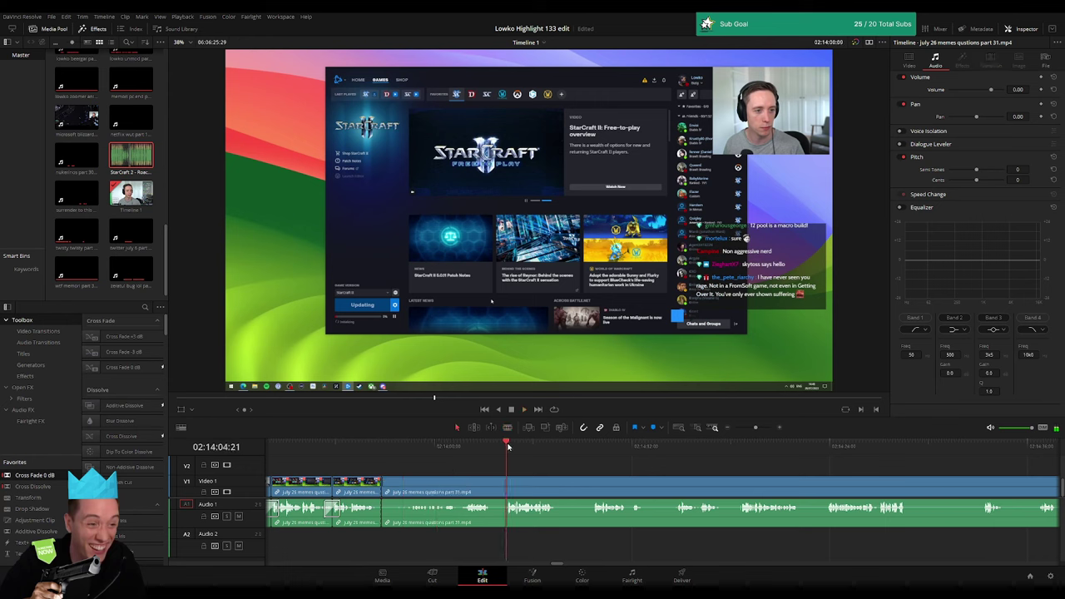
pyautogui.press('space')
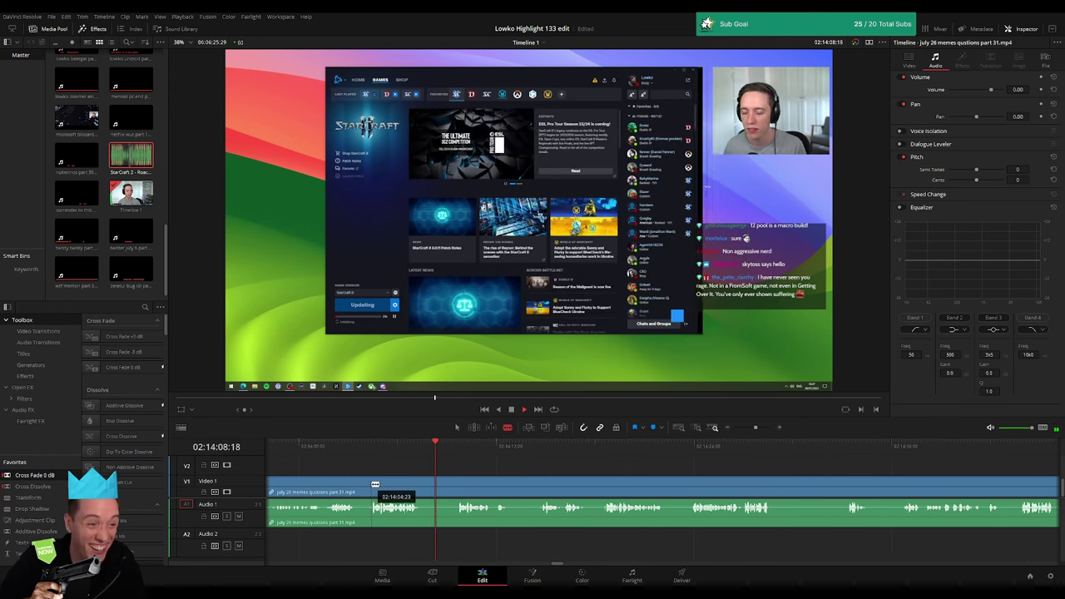
pyautogui.scroll(-2, 408, 487)
pyautogui.press('Delete')
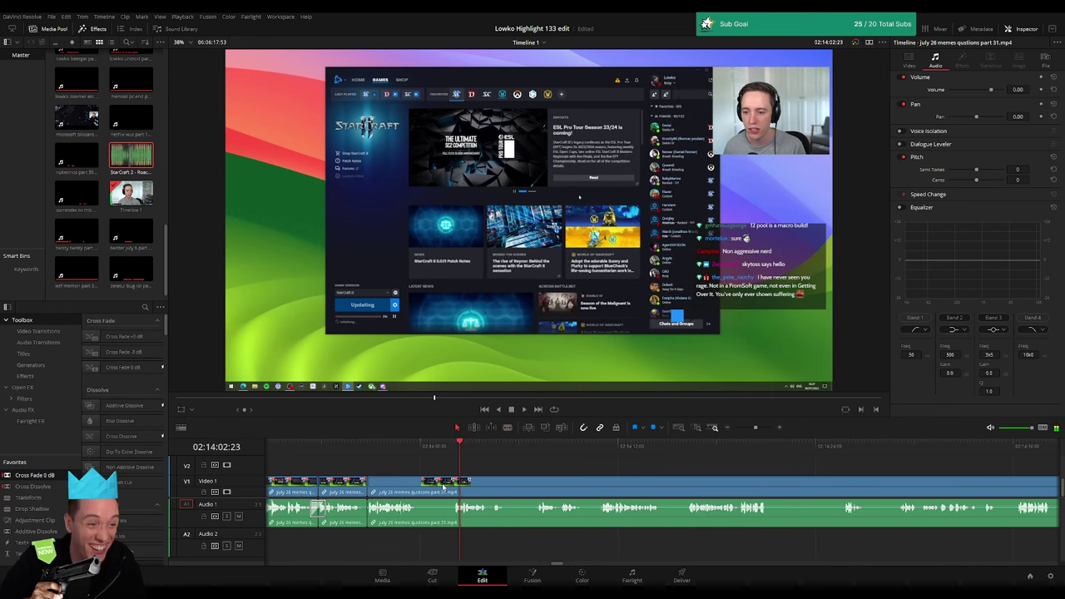
pyautogui.press('space')
pyautogui.press('space')
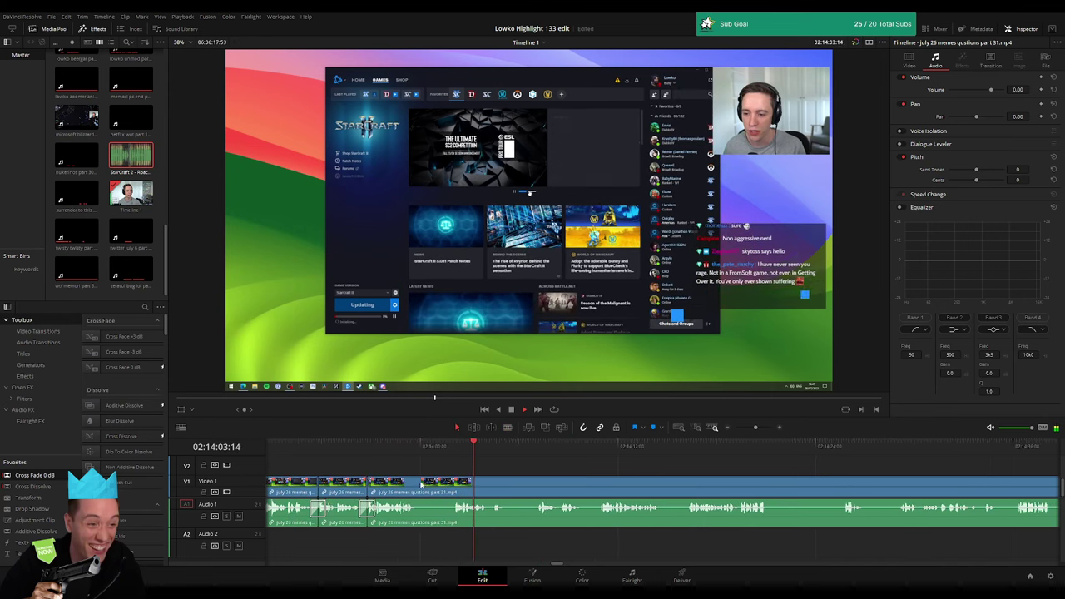
pyautogui.hotkey('ctrl', 'z')
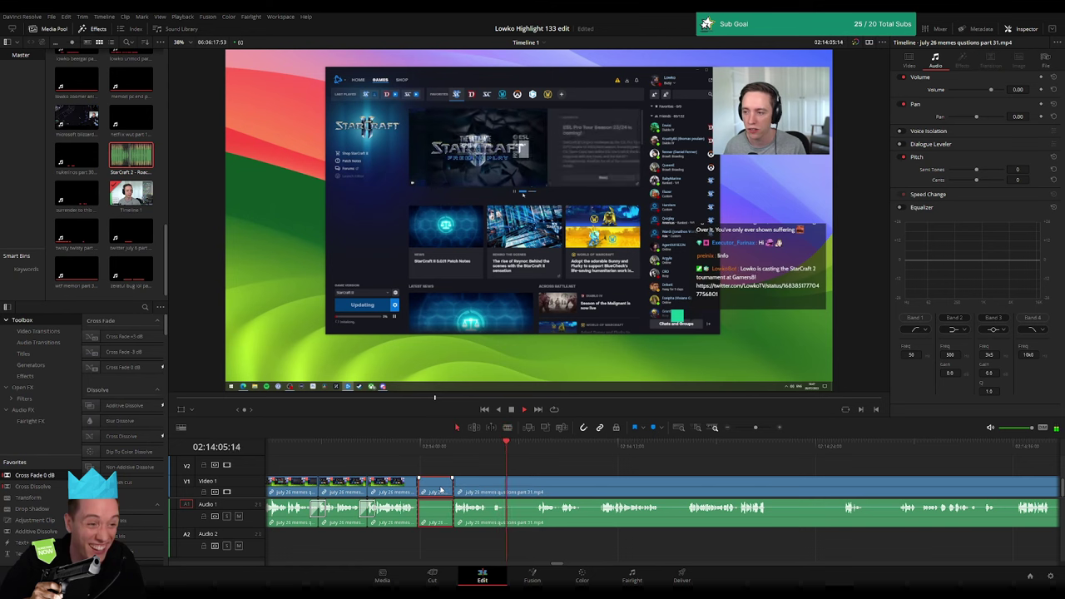
pyautogui.hotkey('ctrl', 'shift', 'z')
# - Add a Cross Fade 0 dB at the cut, shift the edit later, and delete the leftover piece
pyautogui.moveTo(63, 475)
pyautogui.mouseDown()
pyautogui.moveTo(503, 486)
pyautogui.moveTo(486, 492)
pyautogui.mouseUp()
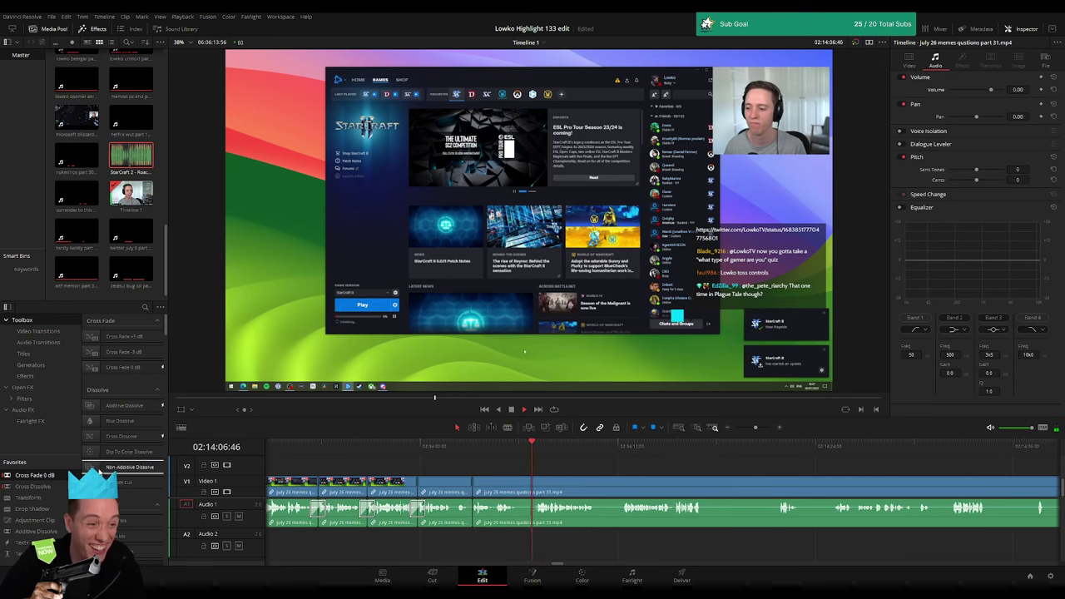
pyautogui.click(482, 492)
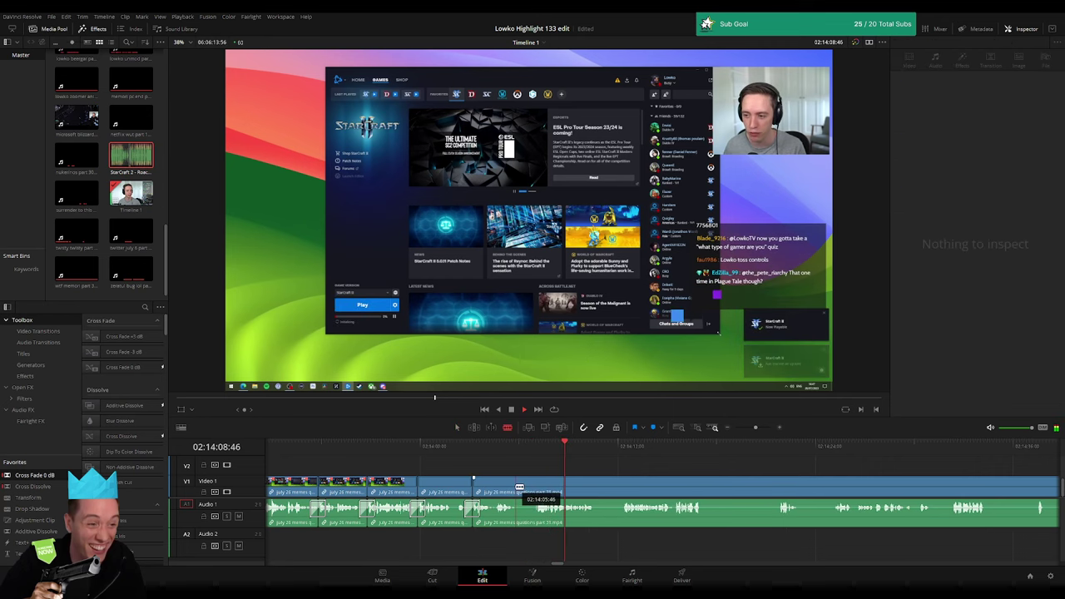
pyautogui.moveTo(522, 487); pyautogui.dragTo(542, 485)
pyautogui.click(525, 486)
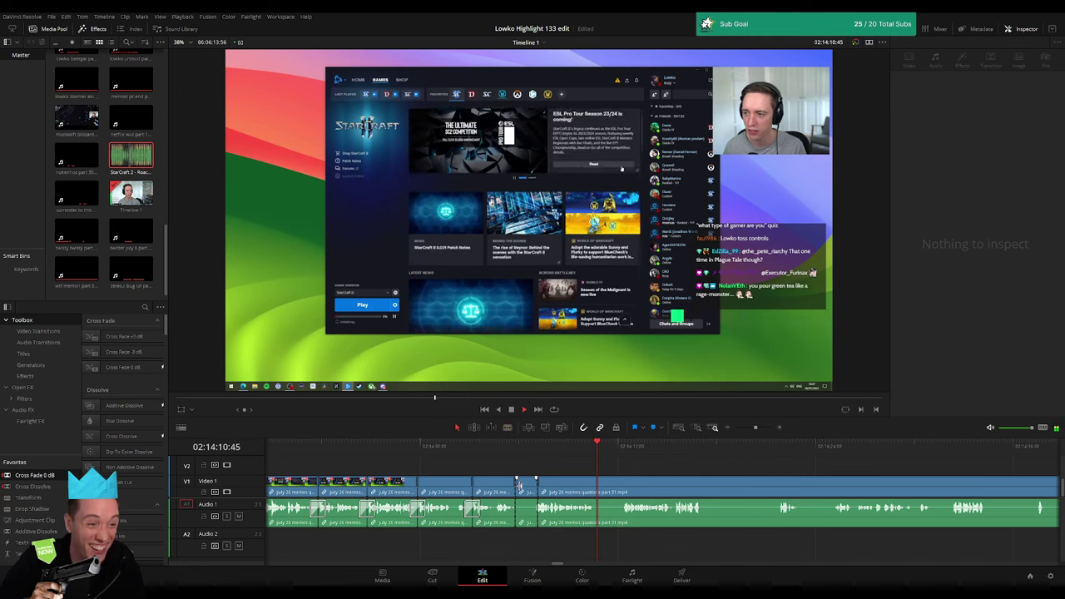
pyautogui.press('Delete')
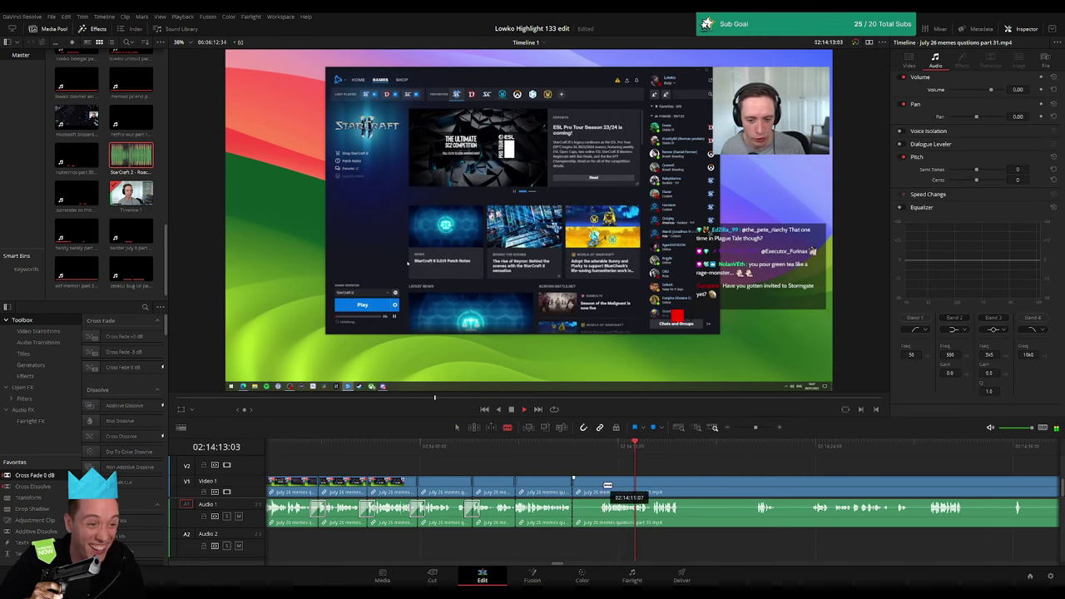
# - Trim the start off the long clip, close the gap, and zoom out over the edit
pyautogui.moveTo(576, 485); pyautogui.dragTo(600, 487)
pyautogui.click(590, 490)
pyautogui.press('Delete')
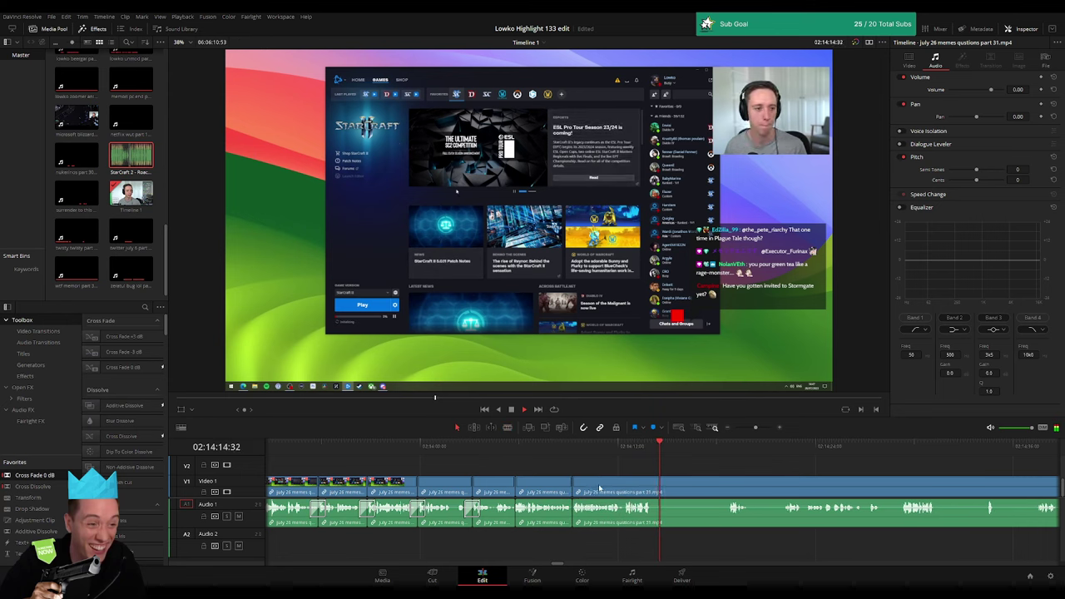
pyautogui.hscroll(3, 623, 466)
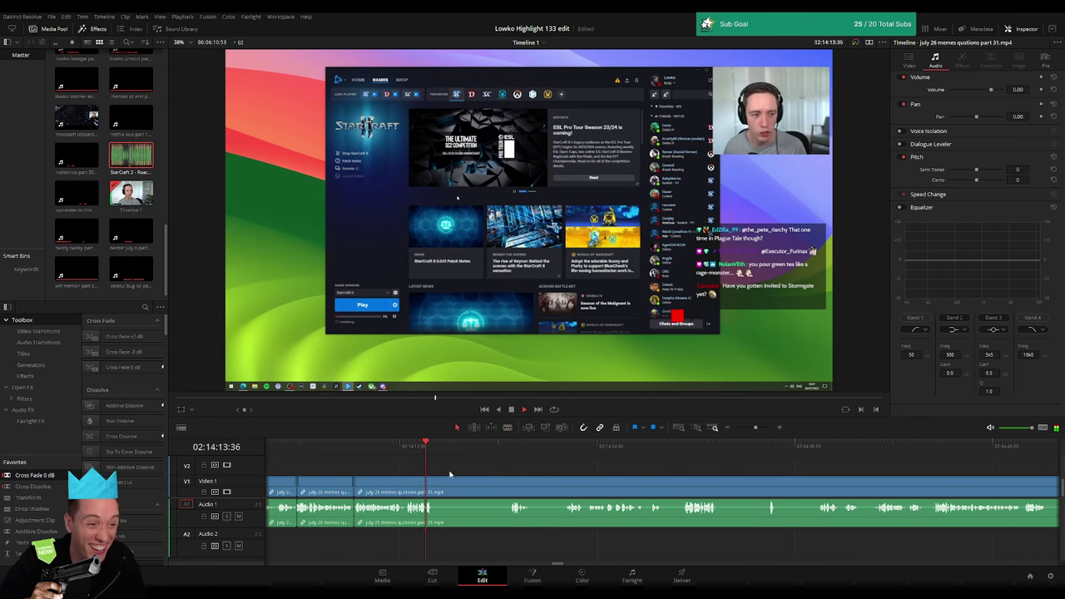
pyautogui.moveTo(453, 491); pyautogui.dragTo(439, 485)
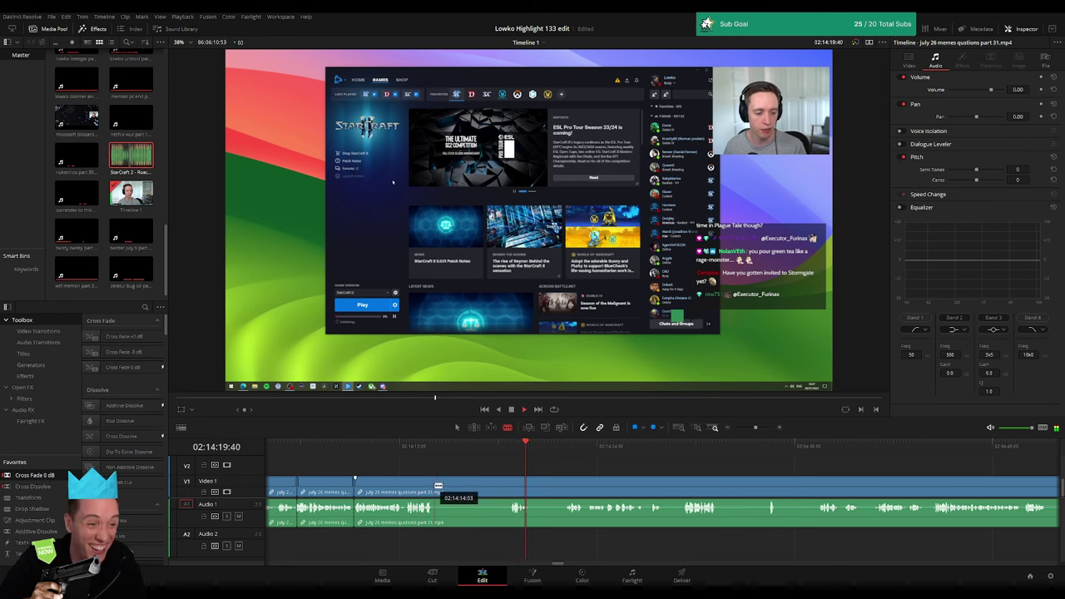
pyautogui.hscroll(2, 536, 479)
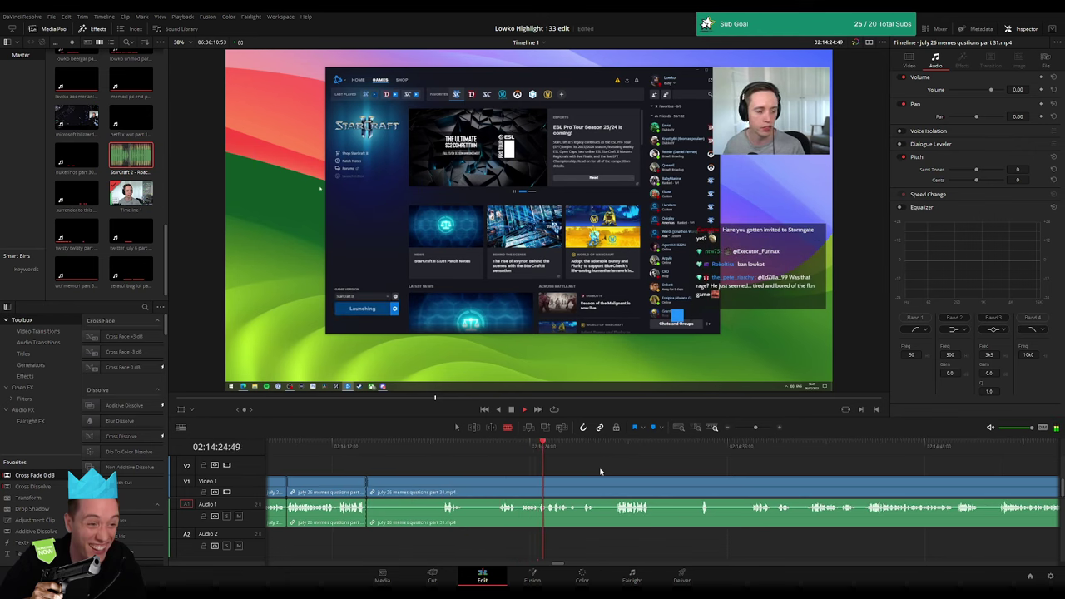
pyautogui.click(748, 430)
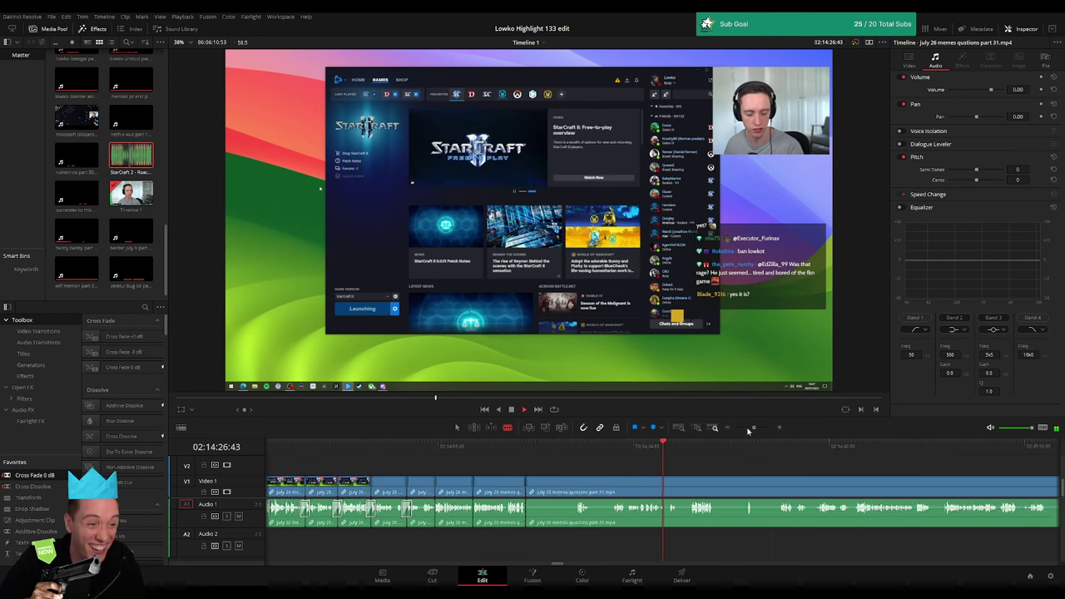
# - Step through the edits and ripple-delete the leftover July 26 memes clip
pyautogui.click(716, 447)
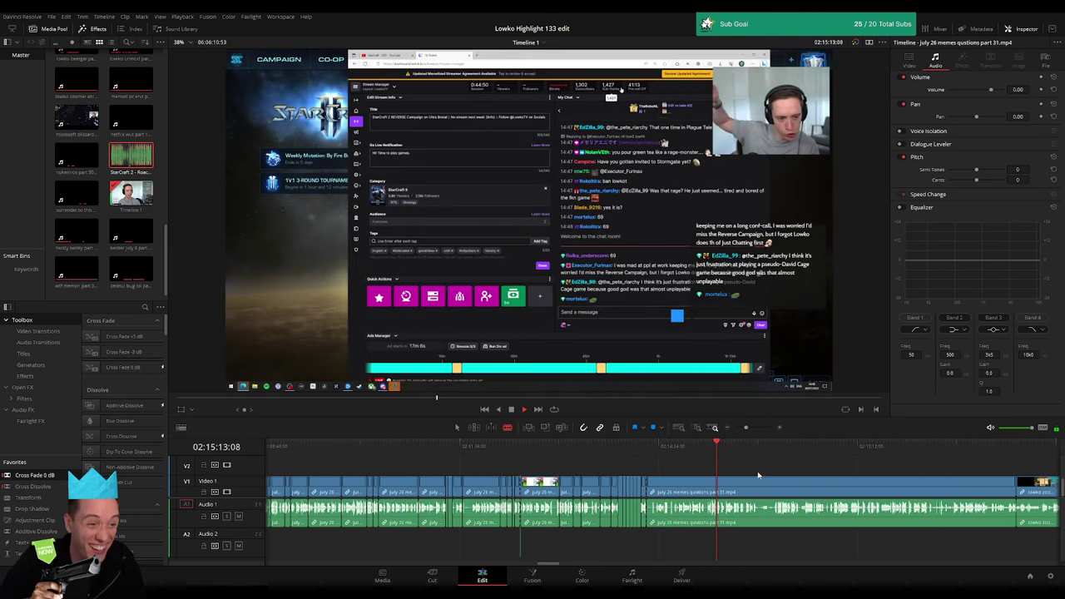
pyautogui.scroll(3, 526, 461)
pyautogui.click(541, 446)
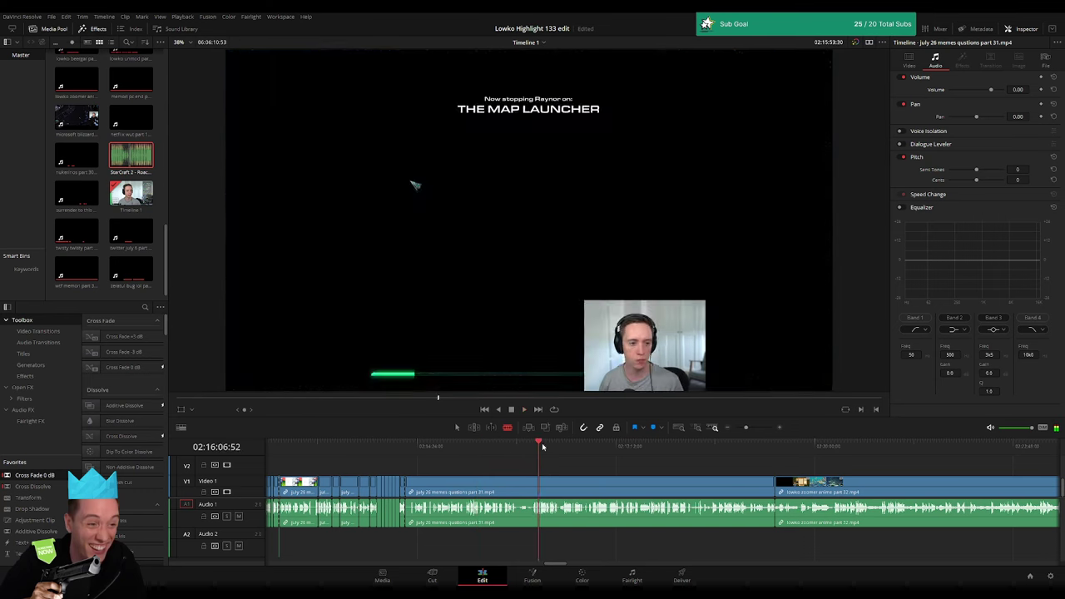
pyautogui.click(623, 447)
pyautogui.click(641, 446)
pyautogui.click(654, 484)
pyautogui.press('Delete')
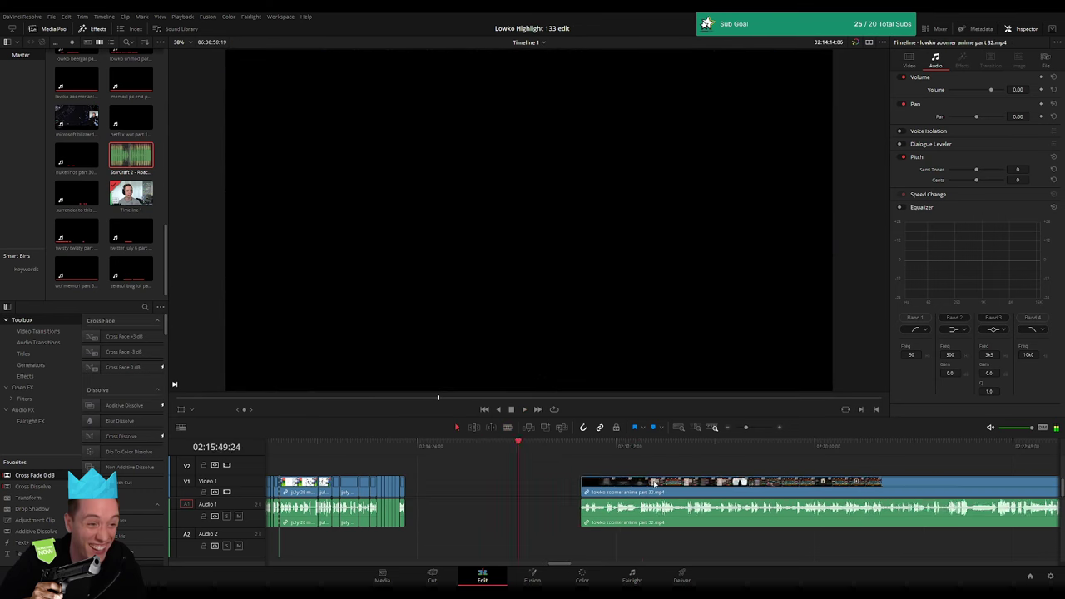
# - Scrub and play through the lowko zoomer anime part 32 clip around the black card and results screen
pyautogui.moveTo(453, 456)
pyautogui.mouseDown()
pyautogui.moveTo(681, 459)
pyautogui.moveTo(568, 452)
pyautogui.mouseUp()
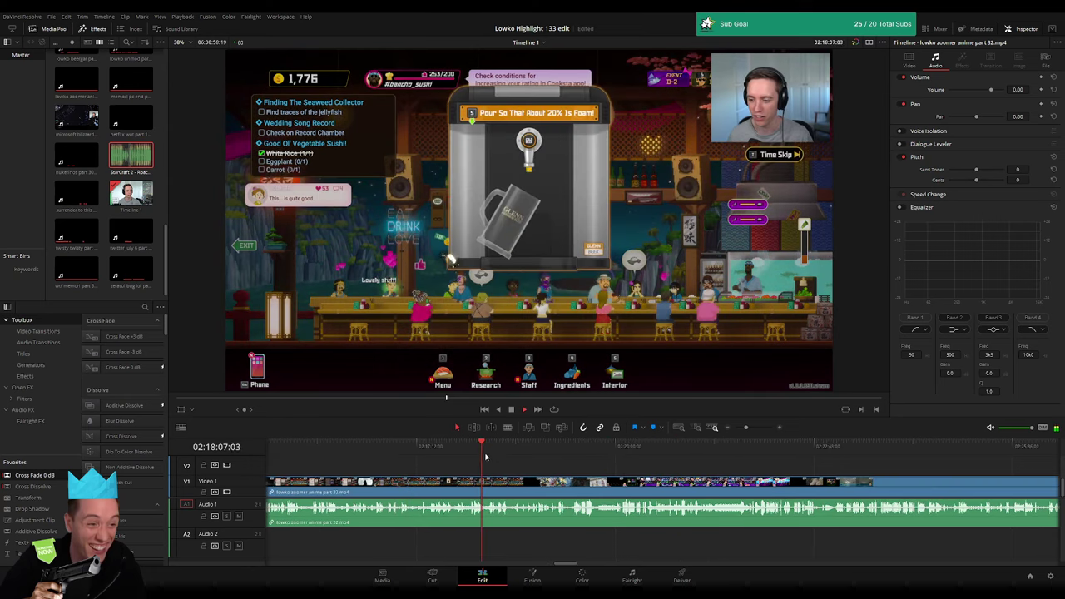
pyautogui.press('space')
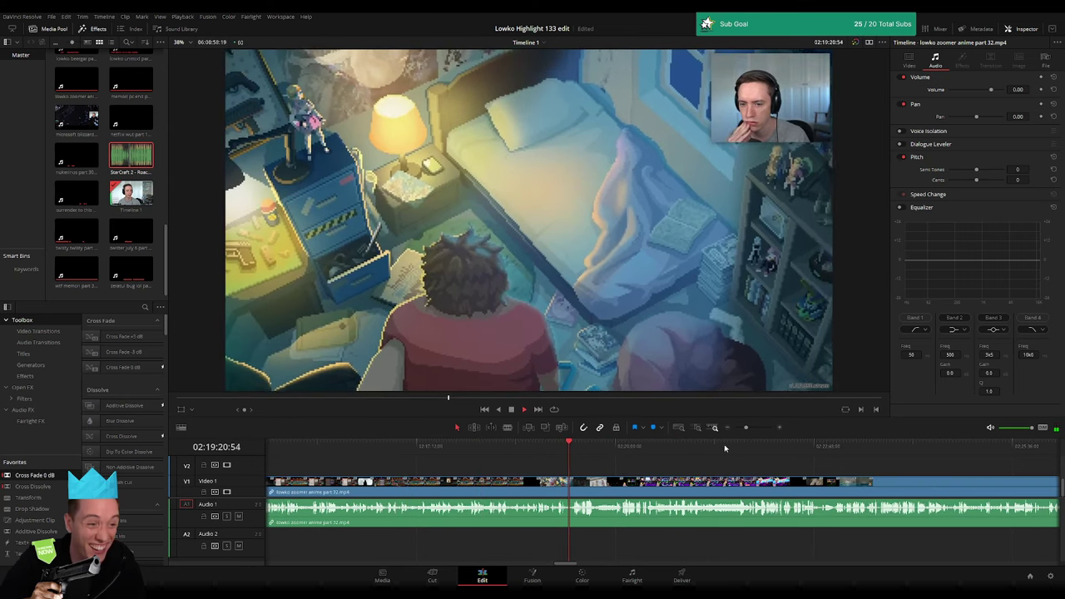
pyautogui.moveTo(746, 428); pyautogui.dragTo(754, 428)
pyautogui.click(563, 450)
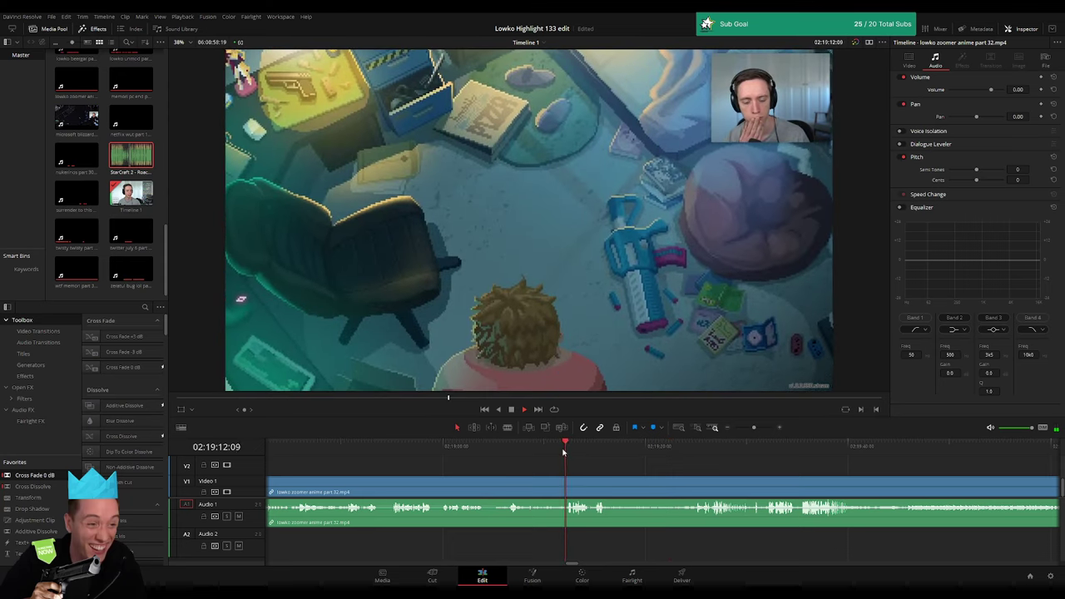
pyautogui.click(510, 453)
pyautogui.click(435, 454)
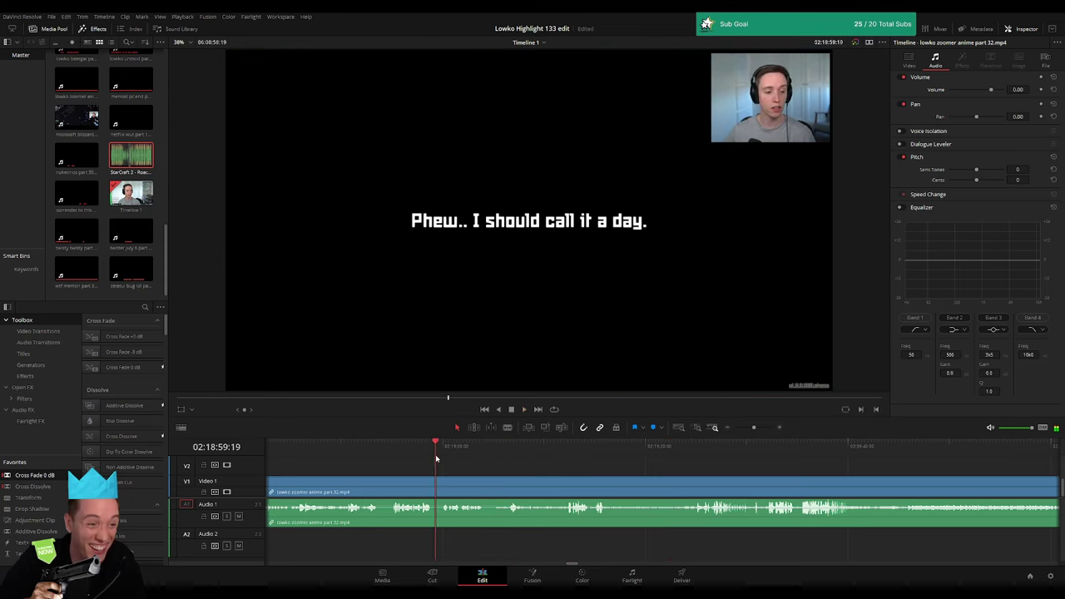
pyautogui.click(444, 456)
pyautogui.click(396, 457)
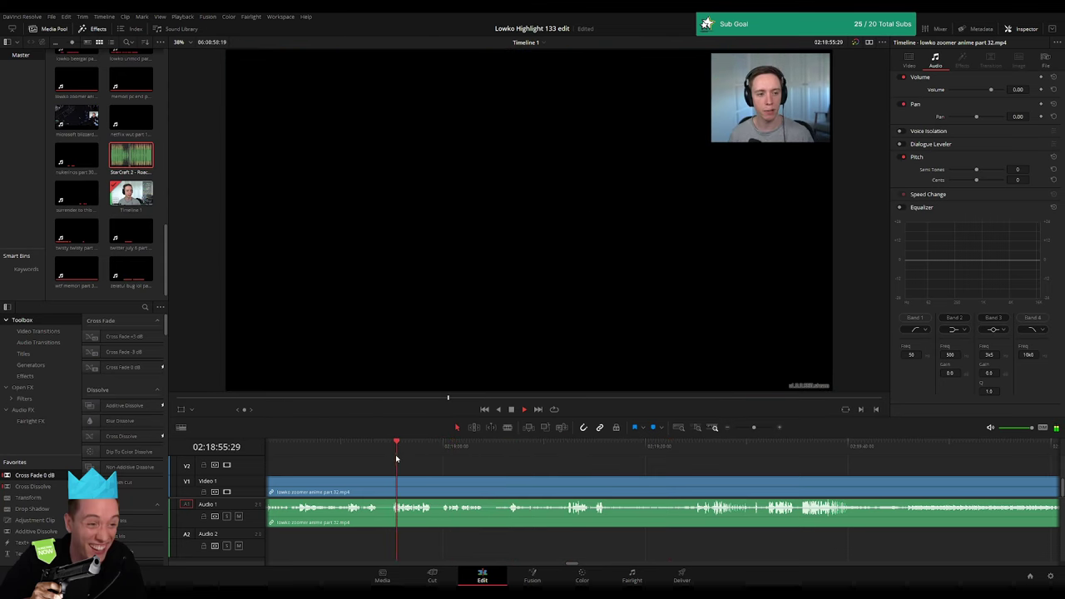
pyautogui.hscroll(-2, 501, 477)
pyautogui.click(463, 456)
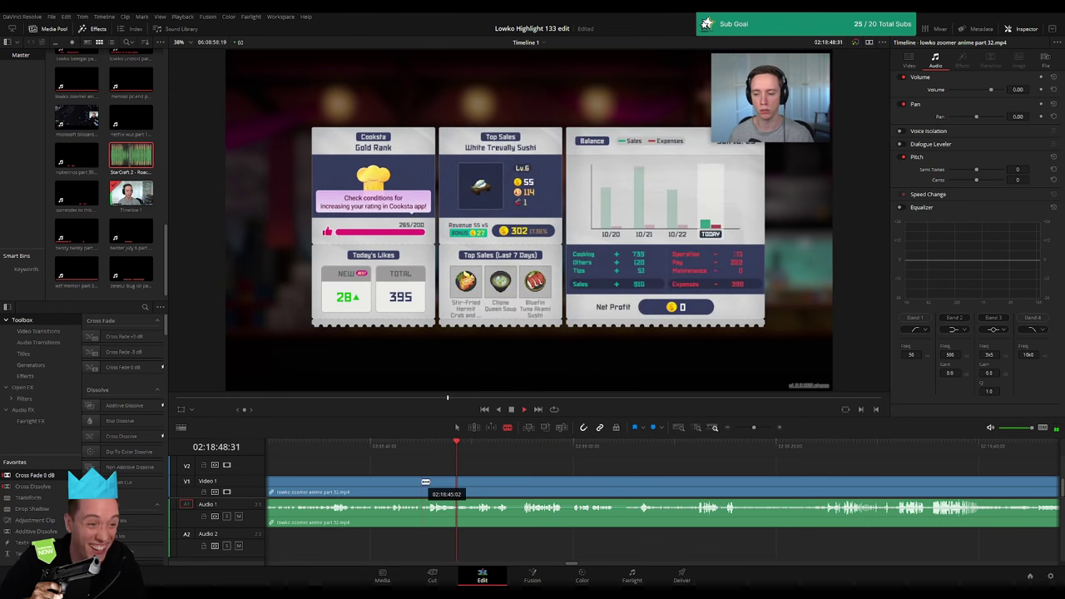
# - Split the part 32 clip at the daily results screen, ripple-delete the earlier footage, and review playback
pyautogui.click(421, 482)
pyautogui.press('a')
pyautogui.hscroll(-5, 410, 492)
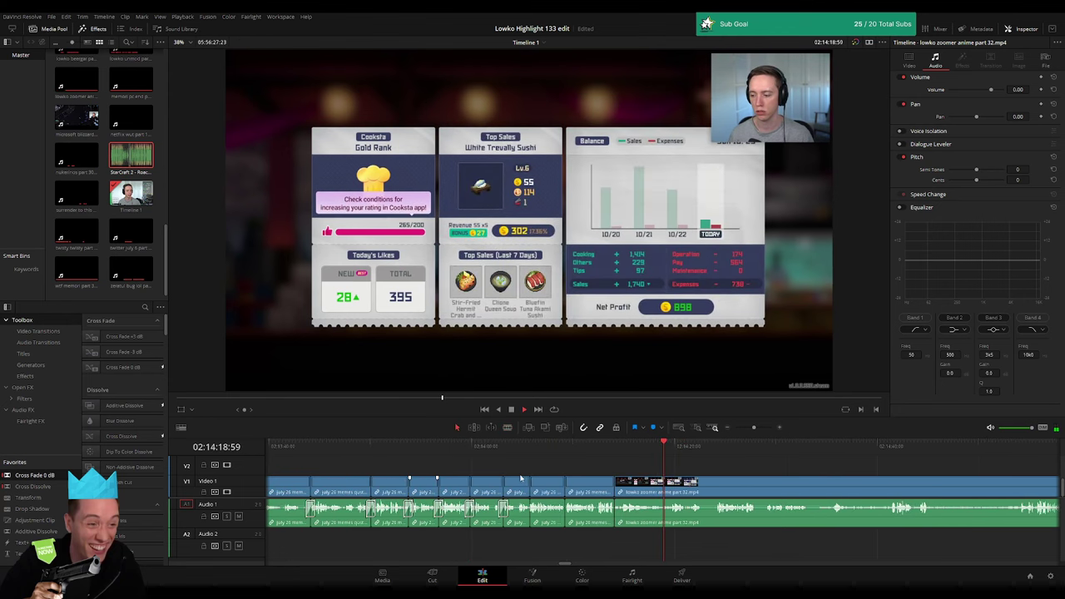
pyautogui.click(746, 446)
pyautogui.press('space')
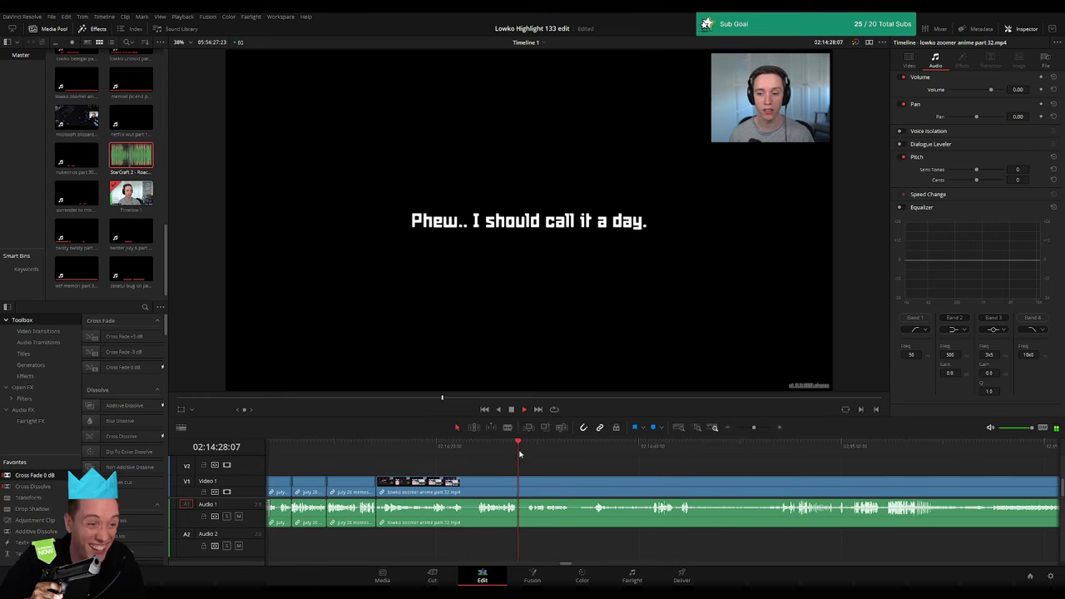
pyautogui.moveTo(547, 450); pyautogui.dragTo(654, 449)
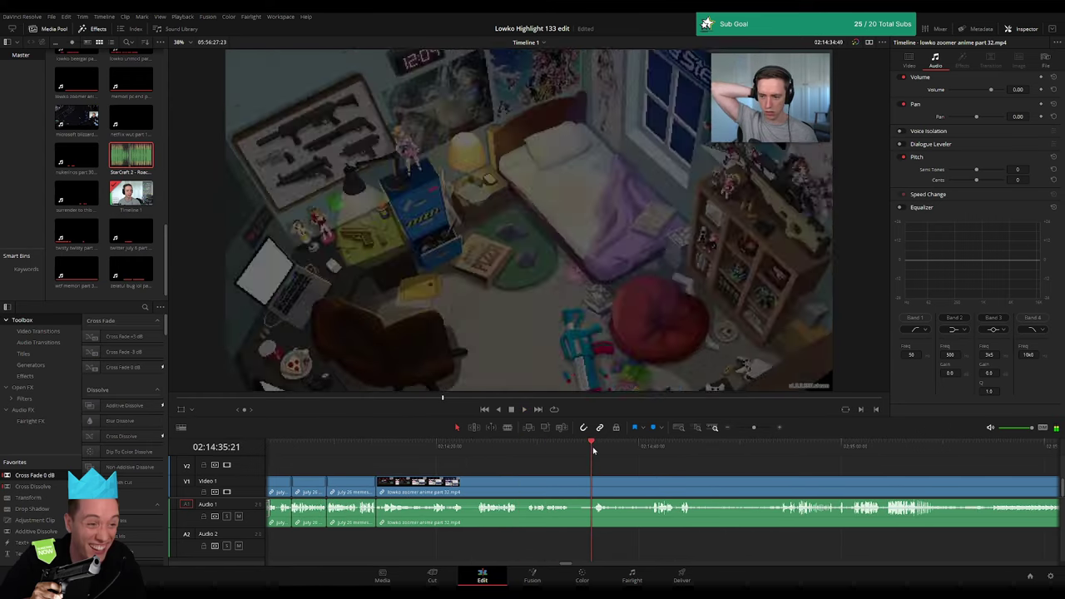
pyautogui.press('space')
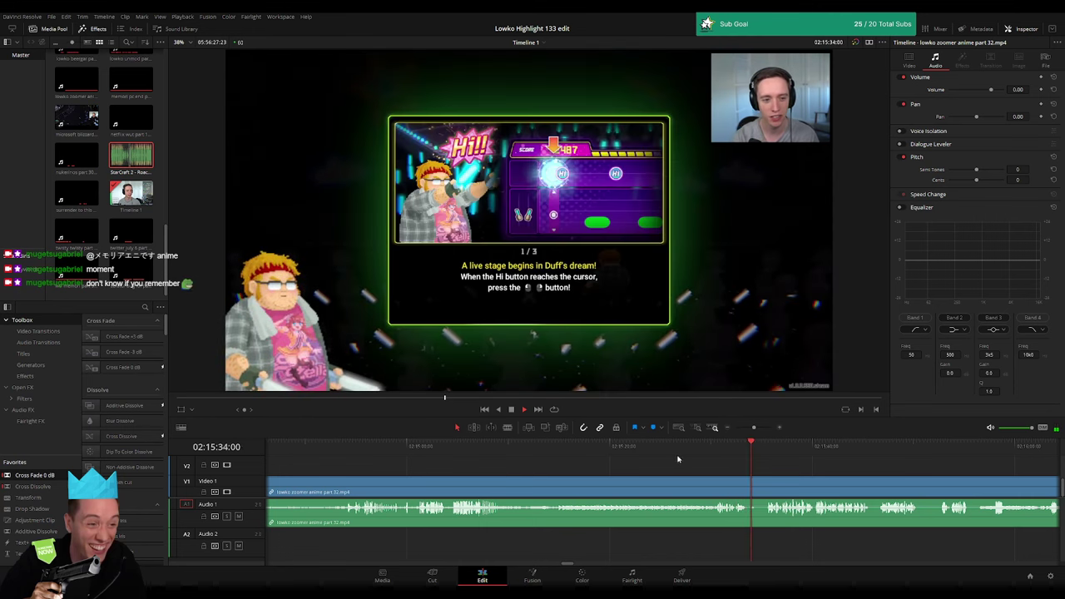
pyautogui.hscroll(5, 545, 464)
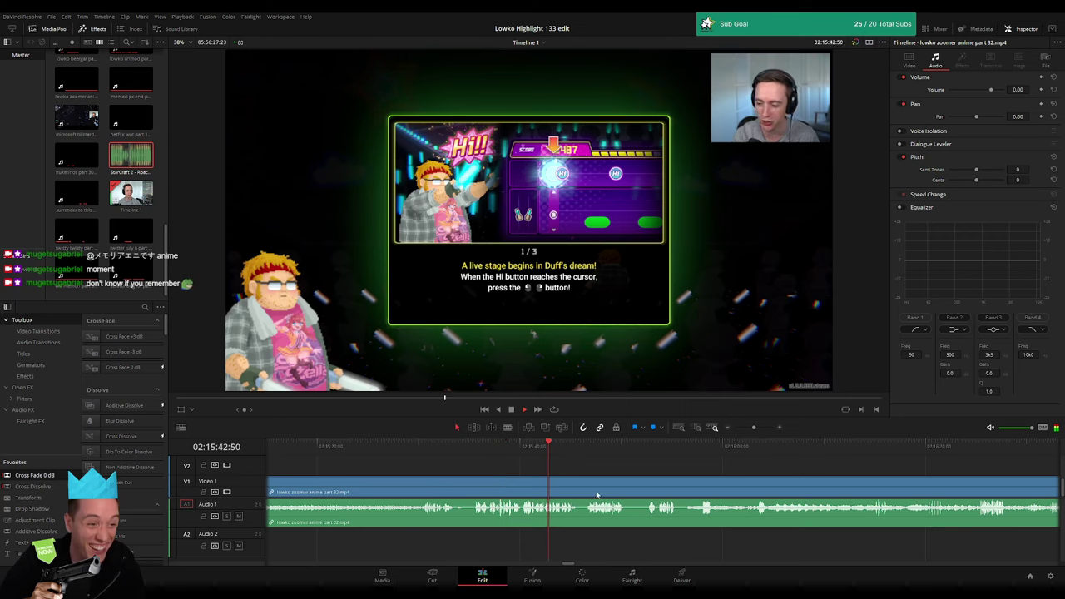
pyautogui.hscroll(2, 515, 489)
pyautogui.hscroll(1, 446, 480)
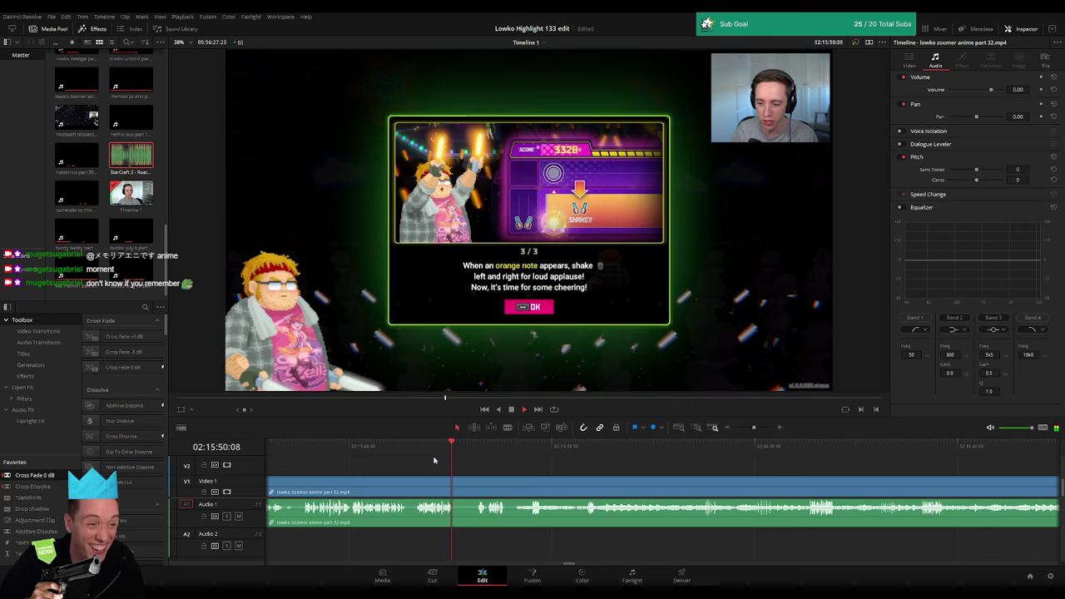
# - Blade the anime clip where the stage begins and select the piece after the cut
pyautogui.press('b')
pyautogui.click(455, 486)
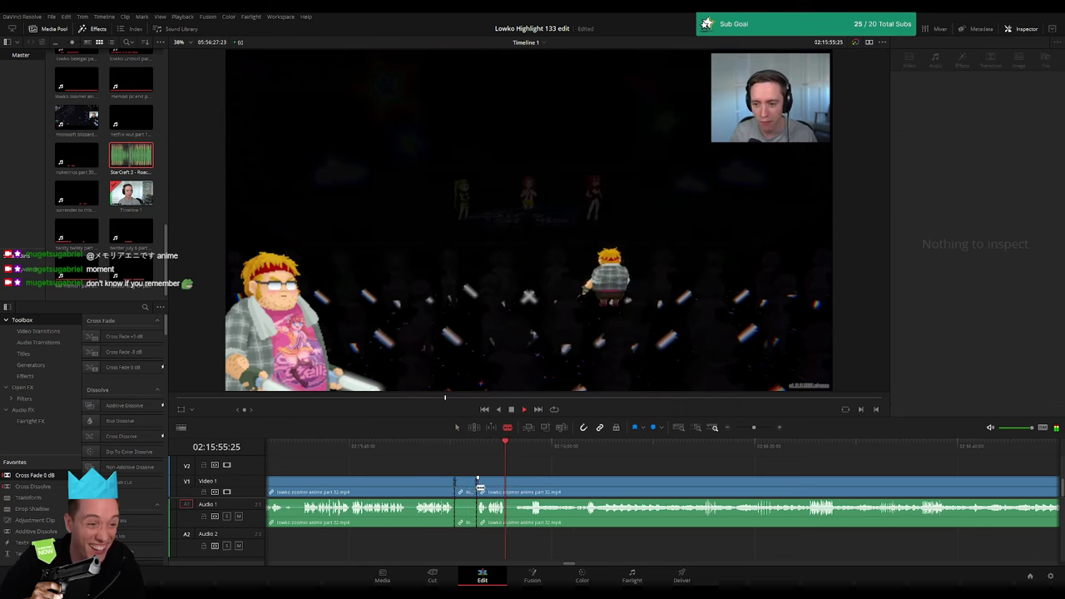
pyautogui.press('a')
pyautogui.click(470, 489)
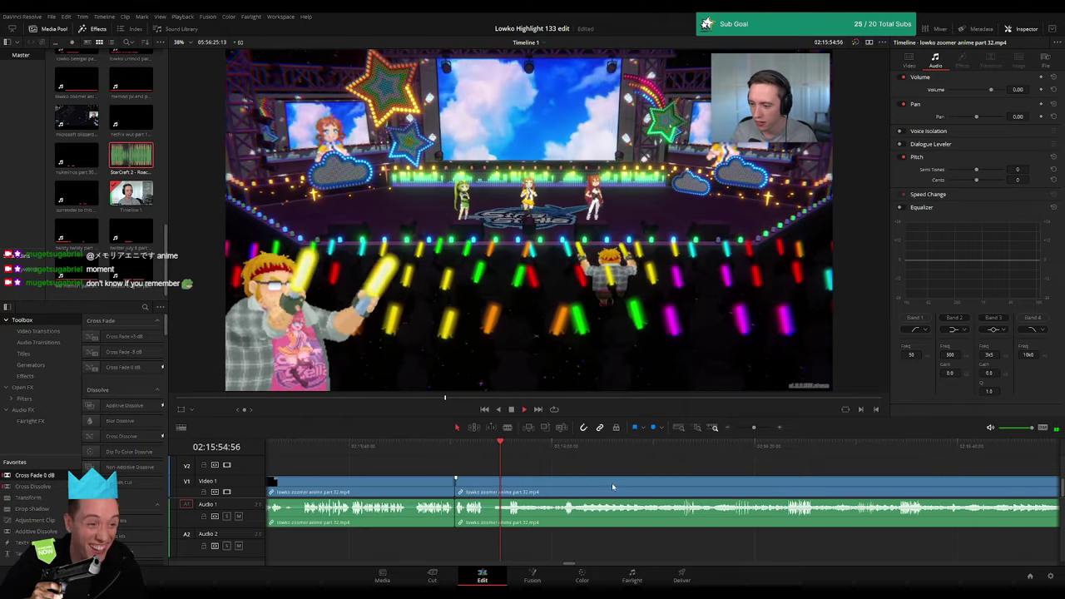
# - Park the playhead just after the CLEAR!! results screen and split the clip there
pyautogui.hscroll(3, 611, 482)
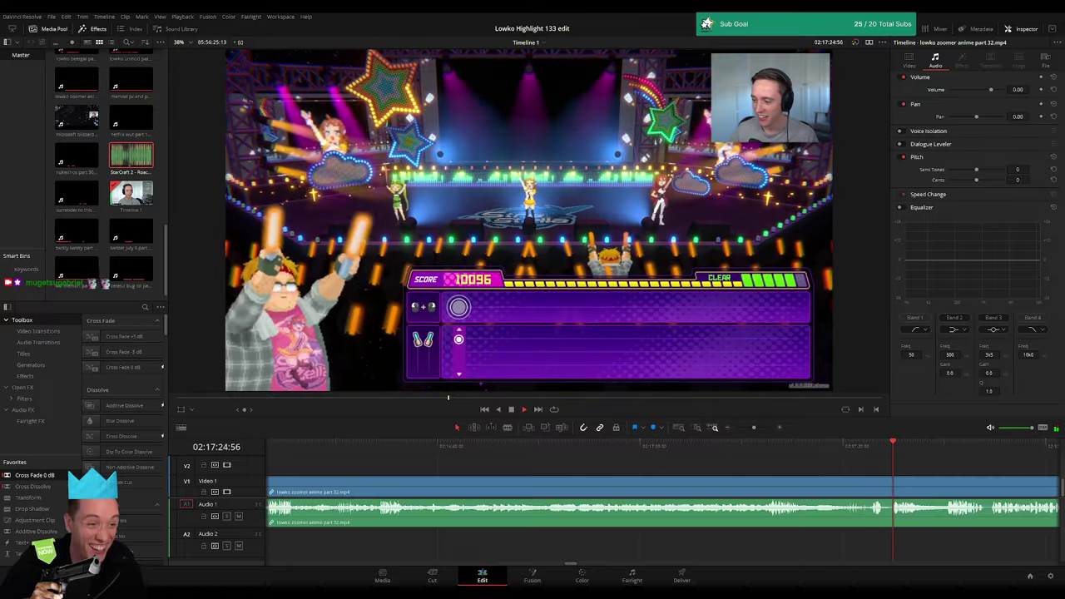
pyautogui.hscroll(3, 561, 464)
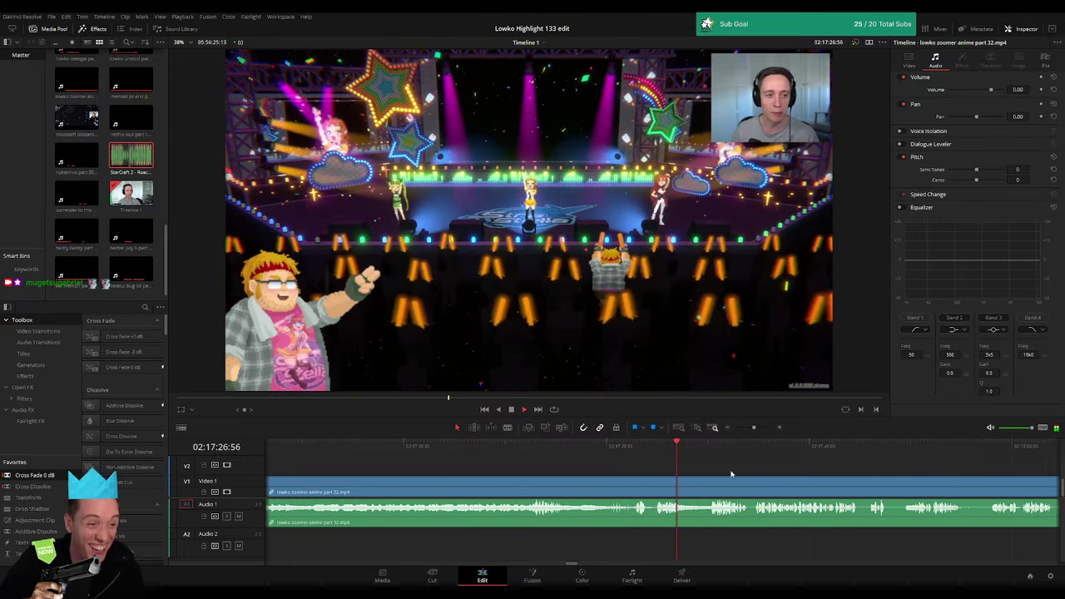
pyautogui.hscroll(3, 560, 464)
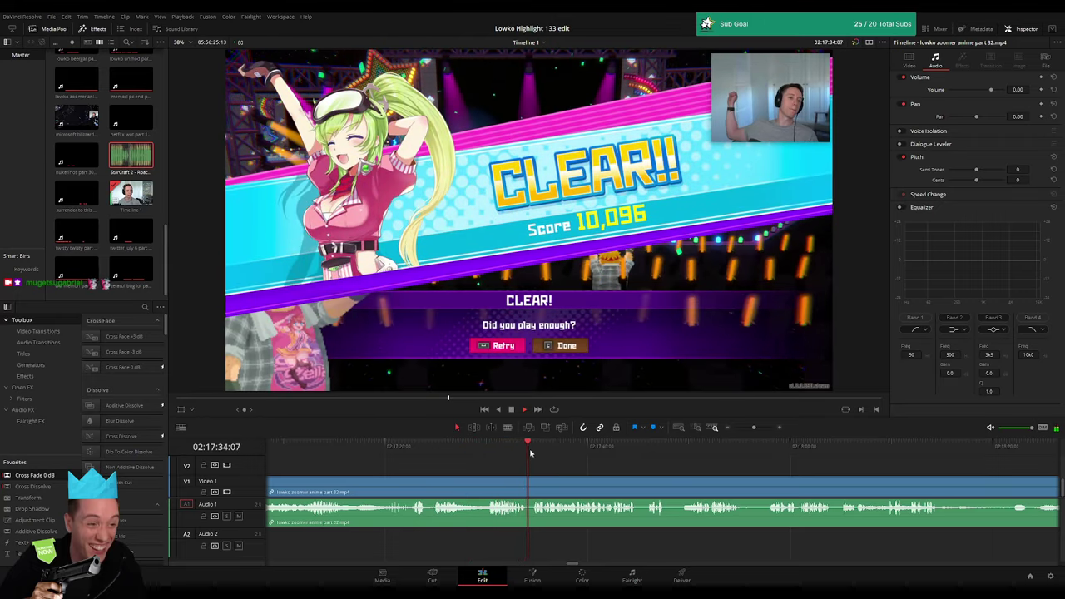
pyautogui.hscroll(3, 655, 475)
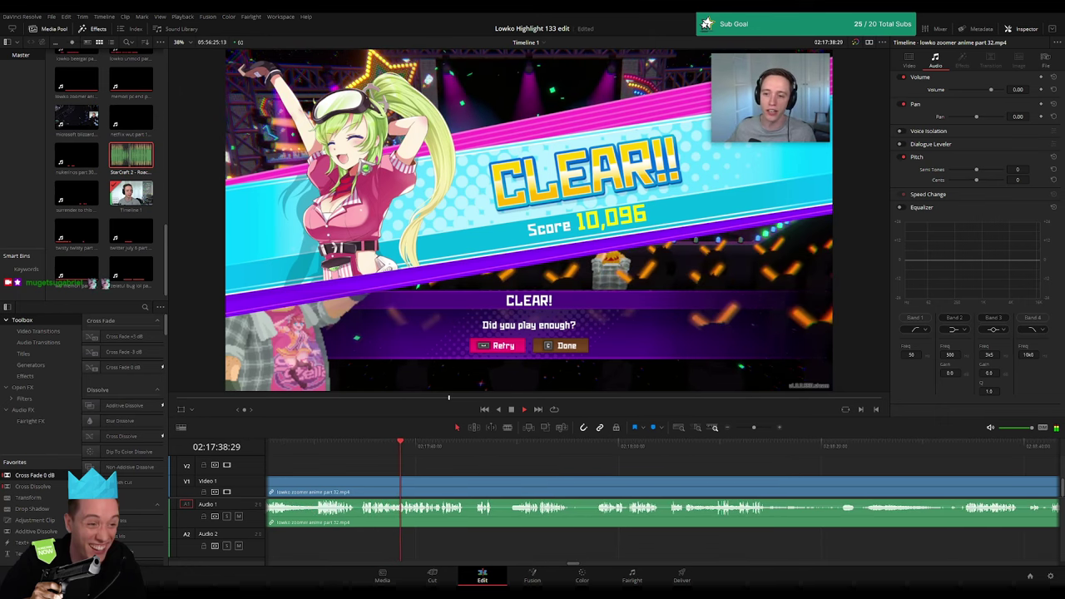
pyautogui.moveTo(752, 427); pyautogui.dragTo(757, 428)
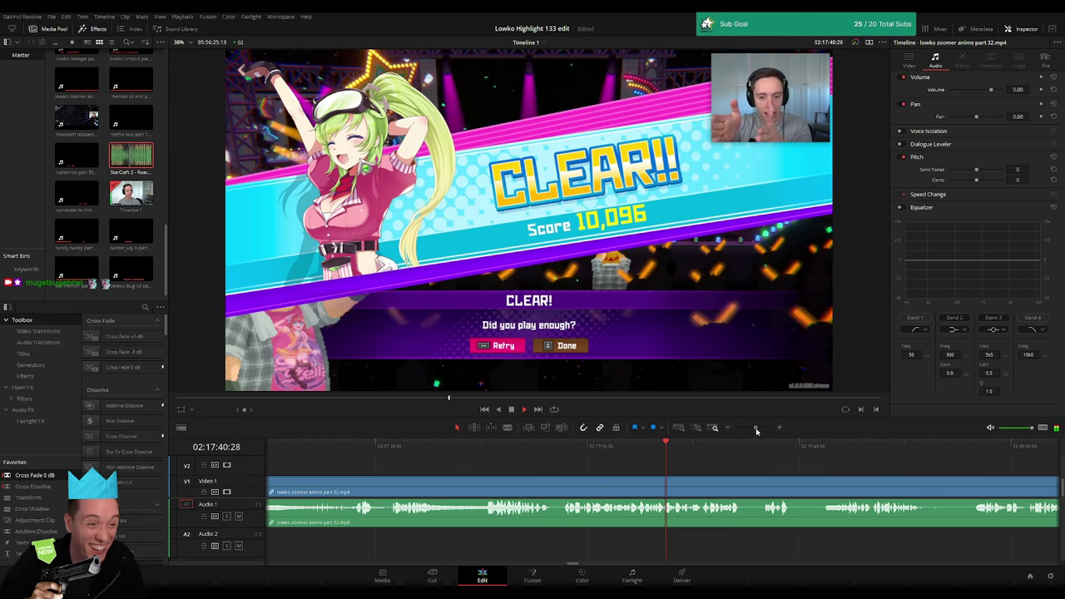
pyautogui.hscroll(4, 730, 474)
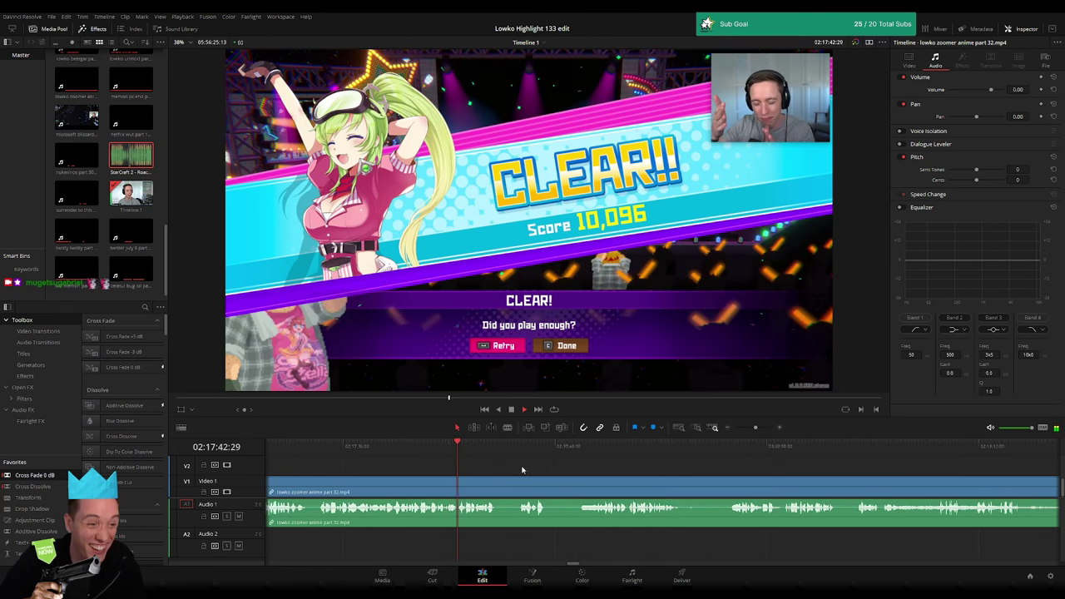
pyautogui.hscroll(2, 454, 467)
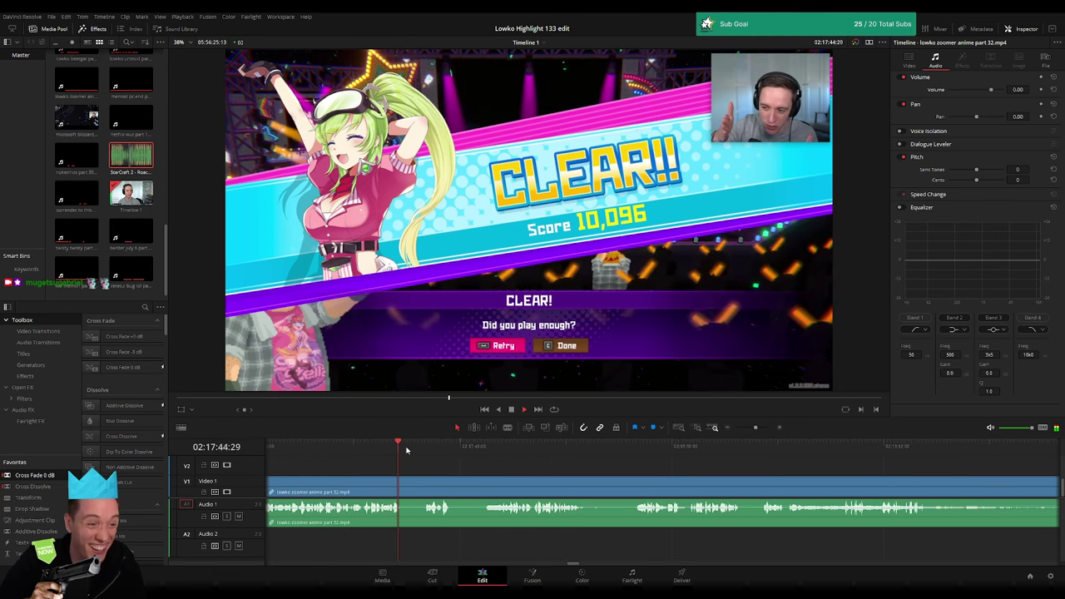
pyautogui.click(431, 447)
pyautogui.click(403, 481)
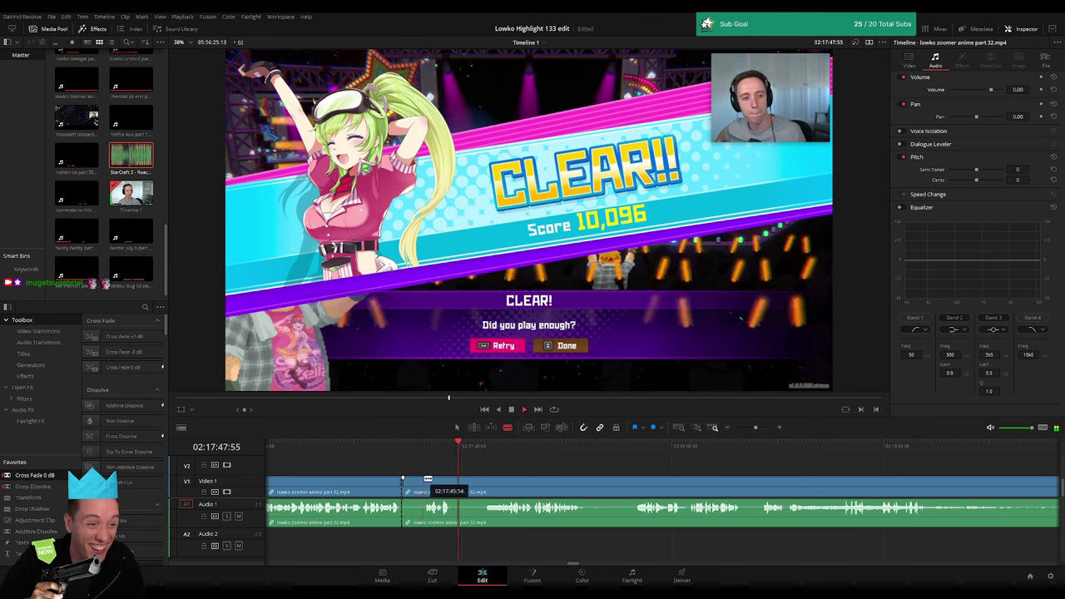
# - Ripple-delete the short piece after the CLEAR screen and play backward to check the cut
pyautogui.press('Delete')
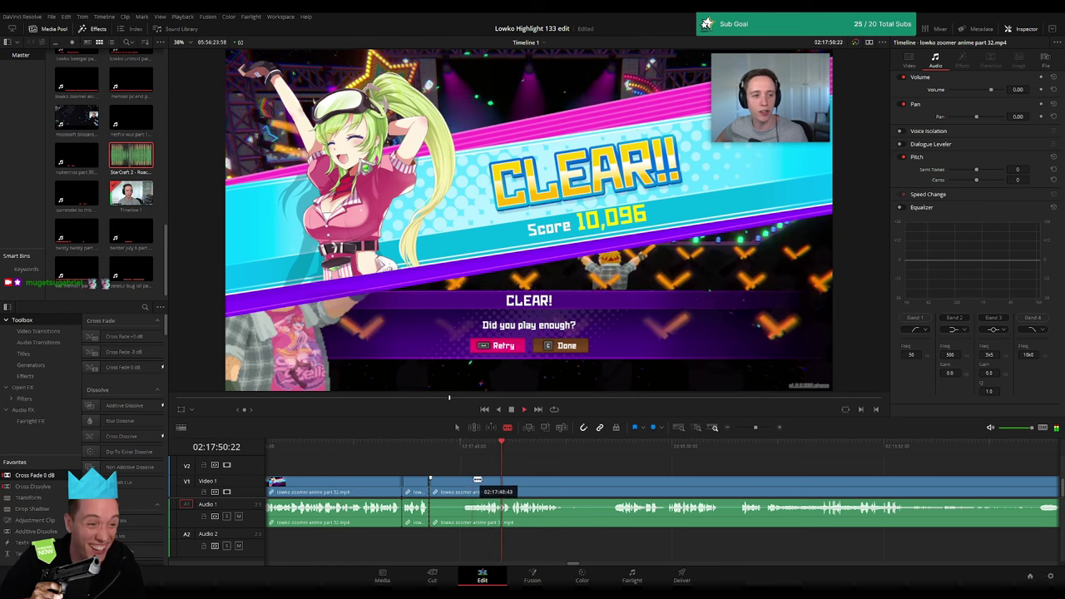
pyautogui.press('j')
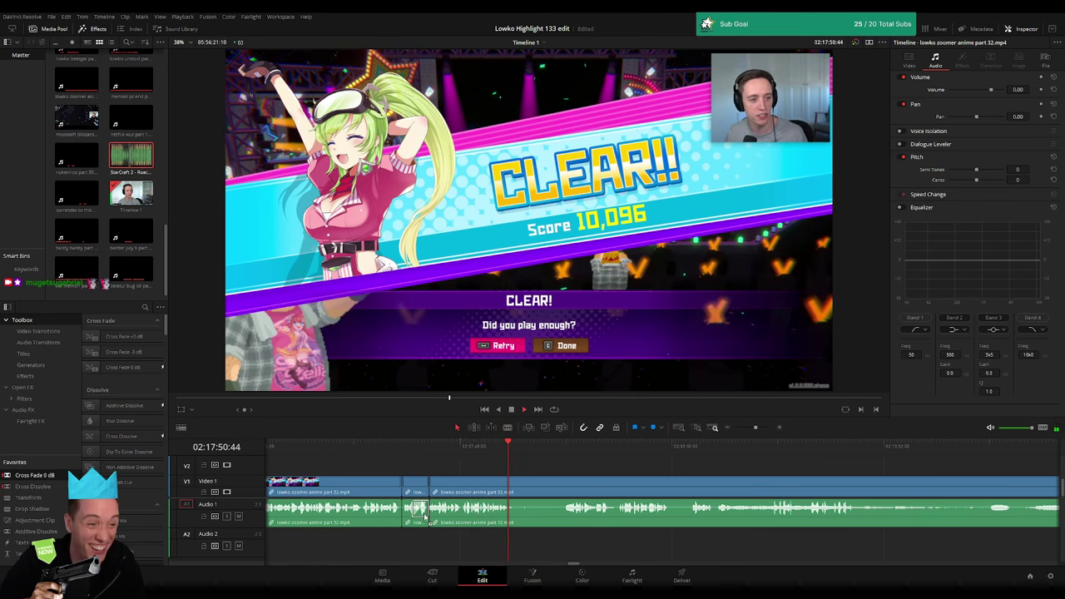
pyautogui.click(427, 514)
pyautogui.scroll(2, 430, 519)
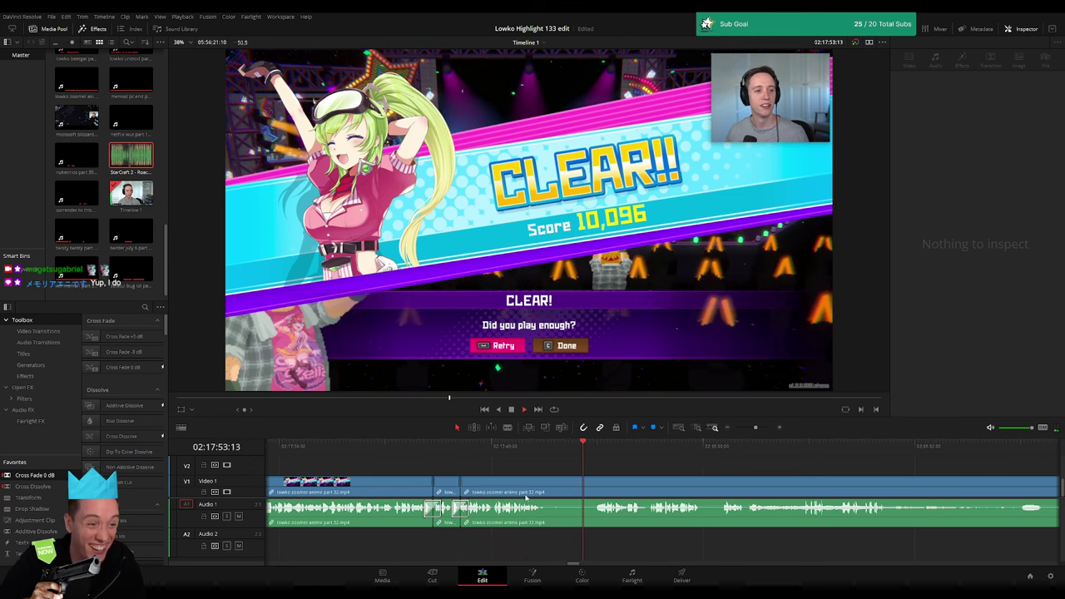
pyautogui.scroll(-3, 526, 497)
pyautogui.scroll(-3, 455, 480)
# - Blade both ends of the next dull stretch and ripple-delete the middle piece
pyautogui.click(368, 491)
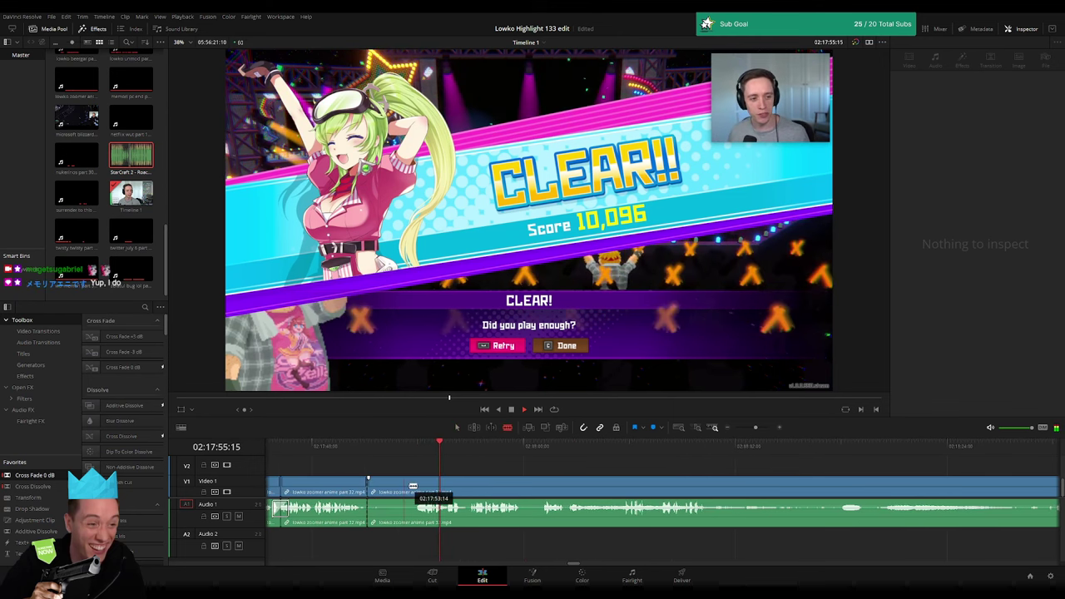
pyautogui.click(414, 492)
pyautogui.press('a')
pyautogui.click(395, 489)
pyautogui.press('Delete')
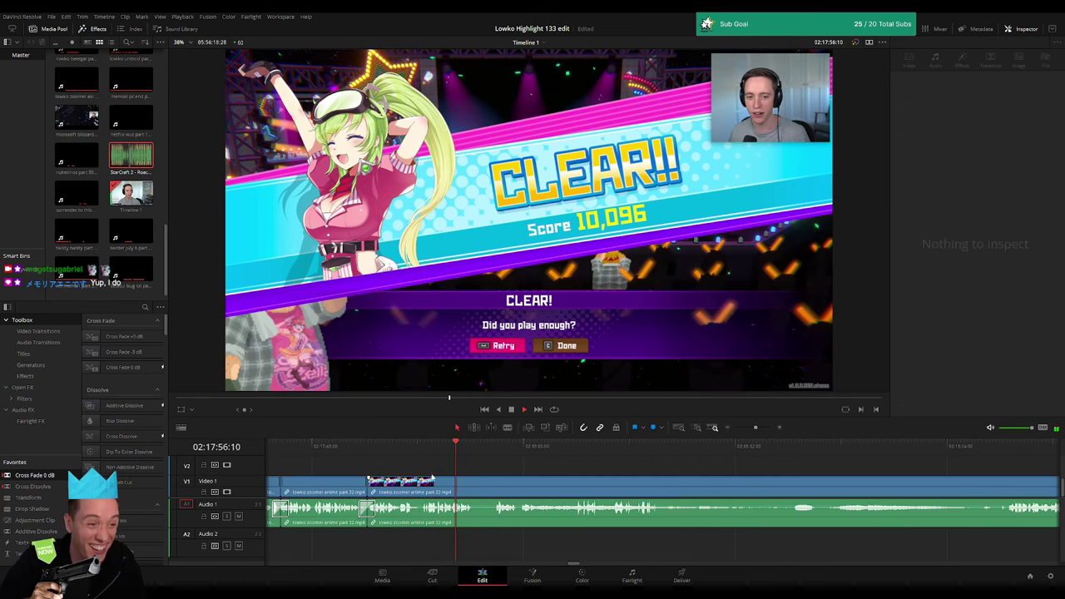
# - Cut out another short unwanted bit further ahead, closing its gap
pyautogui.click(487, 449)
pyautogui.press('b')
pyautogui.click(492, 491)
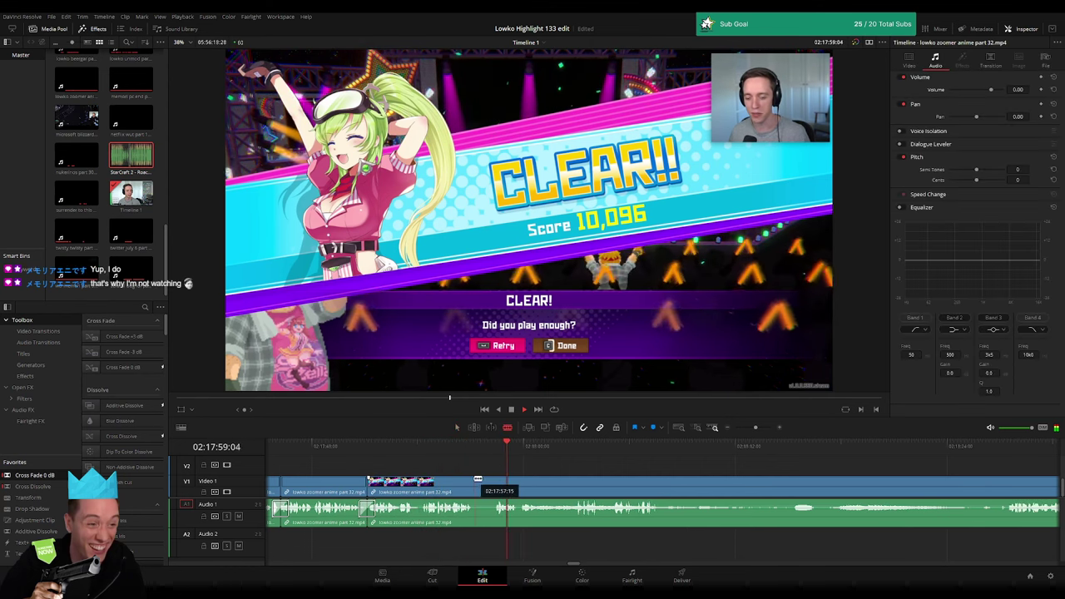
pyautogui.click(474, 492)
pyautogui.press('a')
pyautogui.click(484, 487)
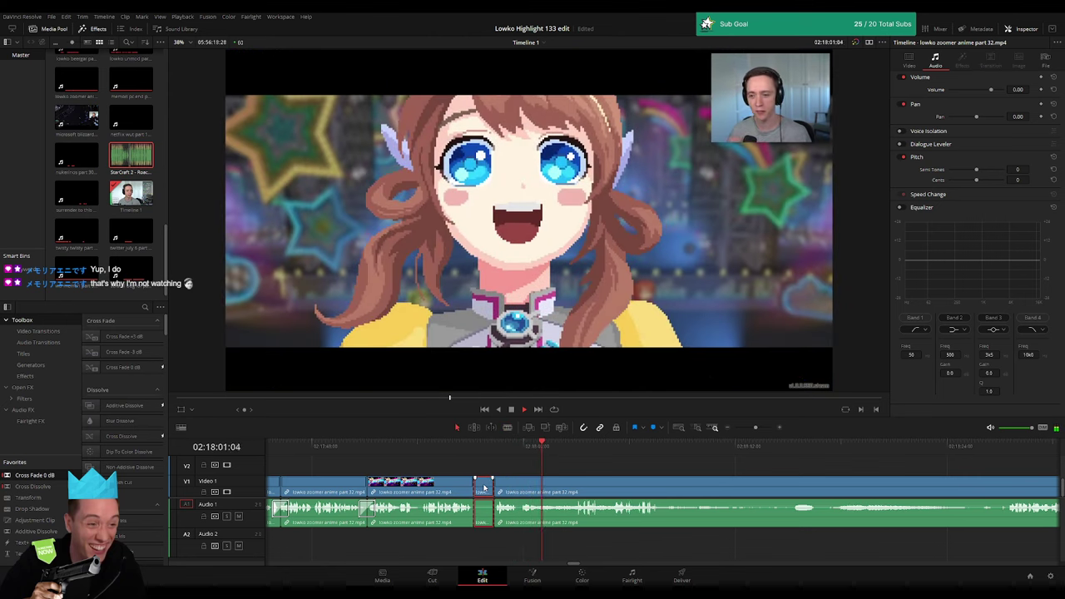
pyautogui.press('Delete')
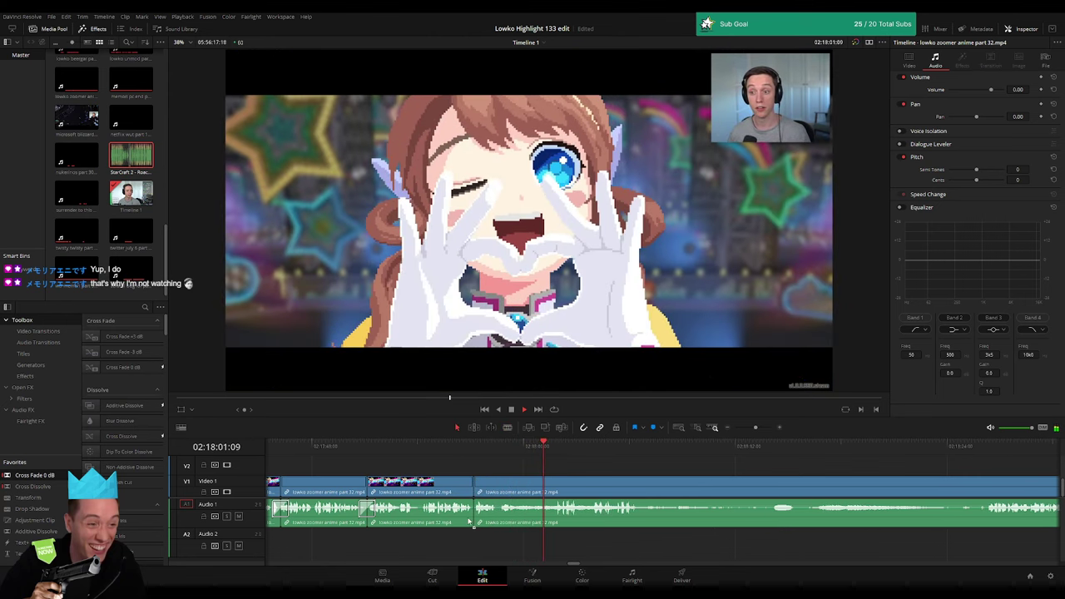
pyautogui.click(220, 476)
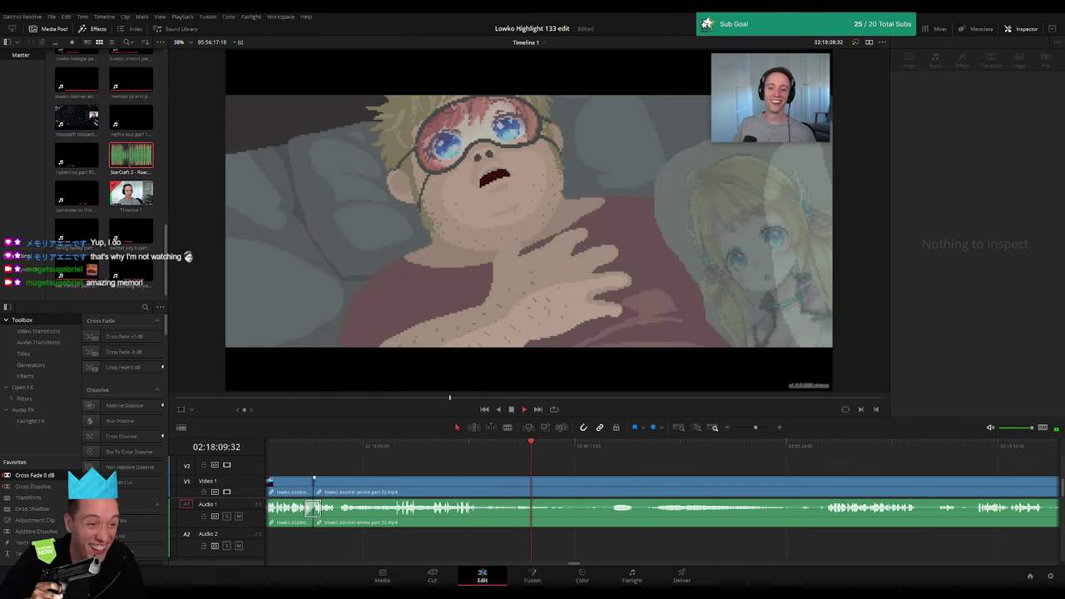
# - Scrub ahead and ripple-delete the short piece right before the mobile game announcement
pyautogui.click(472, 509)
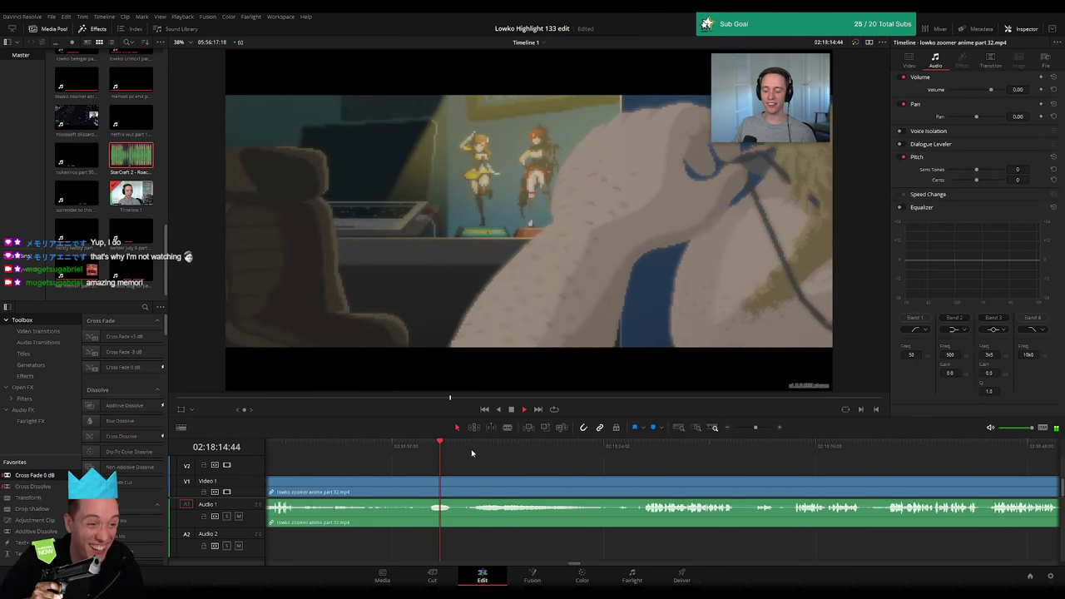
pyautogui.moveTo(471, 453); pyautogui.dragTo(630, 456)
pyautogui.hscroll(3, 481, 480)
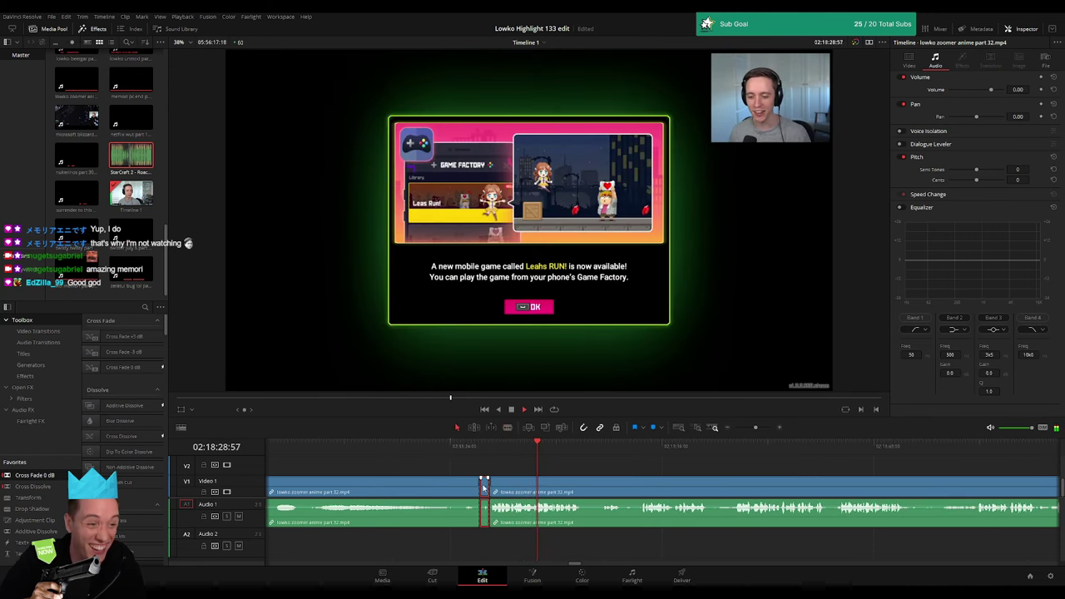
pyautogui.click(482, 488)
pyautogui.press('Delete')
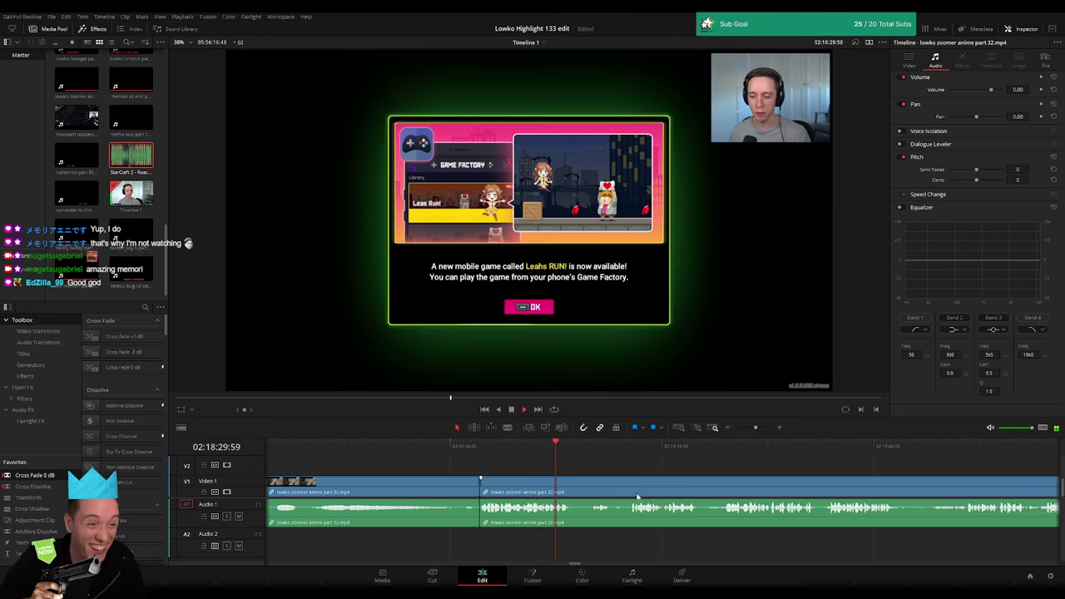
pyautogui.hscroll(2, 544, 488)
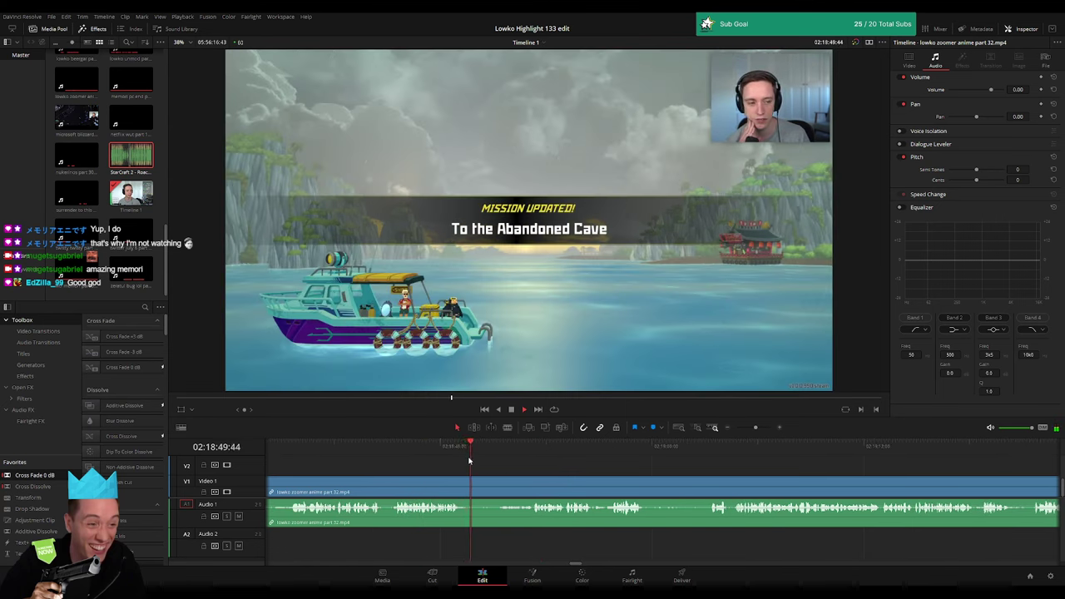
pyautogui.click(501, 451)
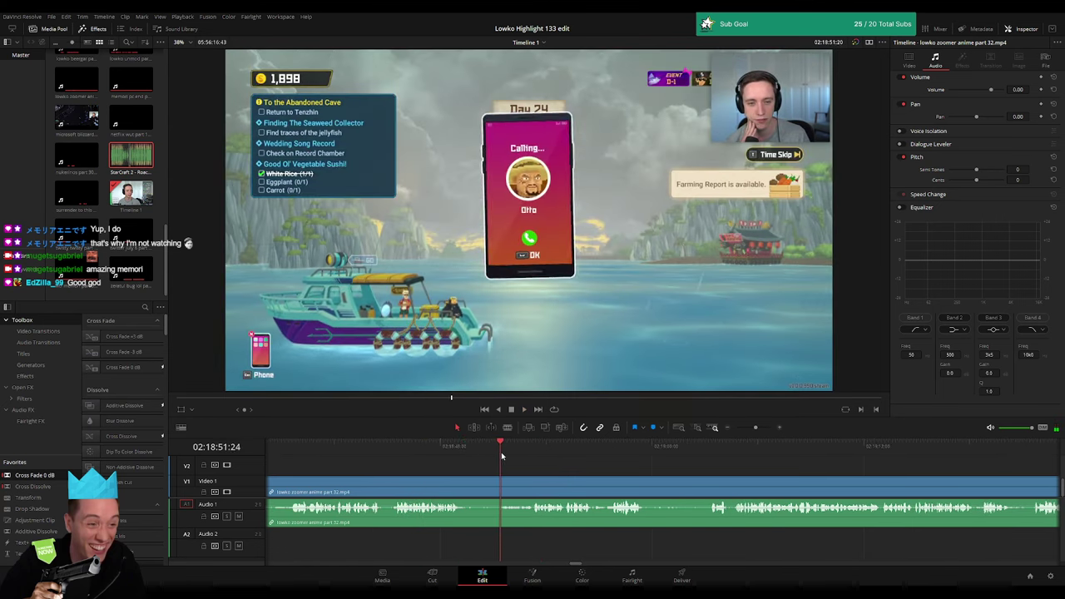
pyautogui.press('b')
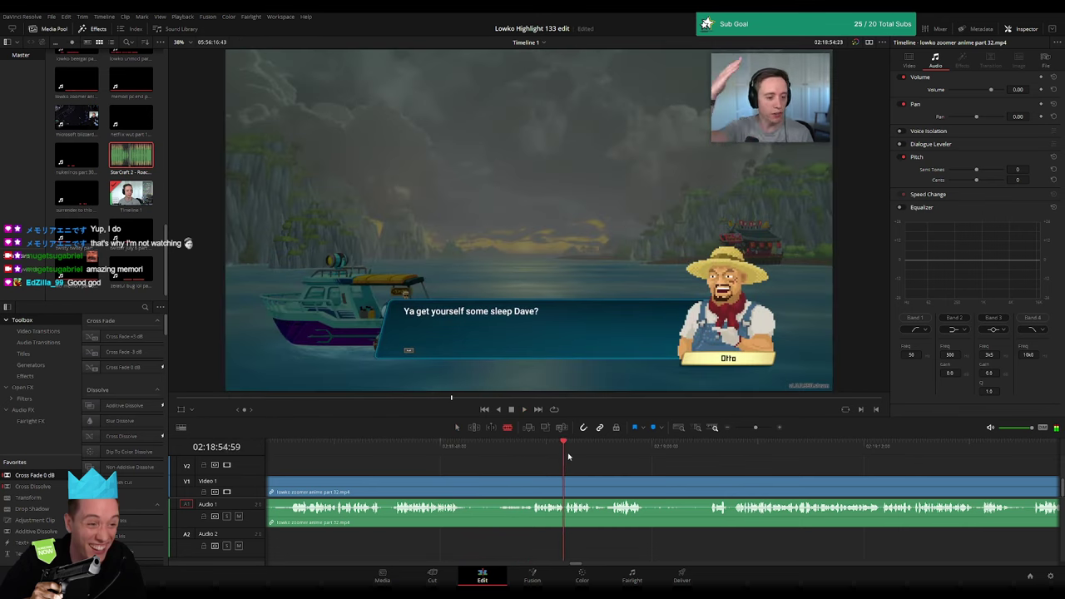
pyautogui.click(474, 482)
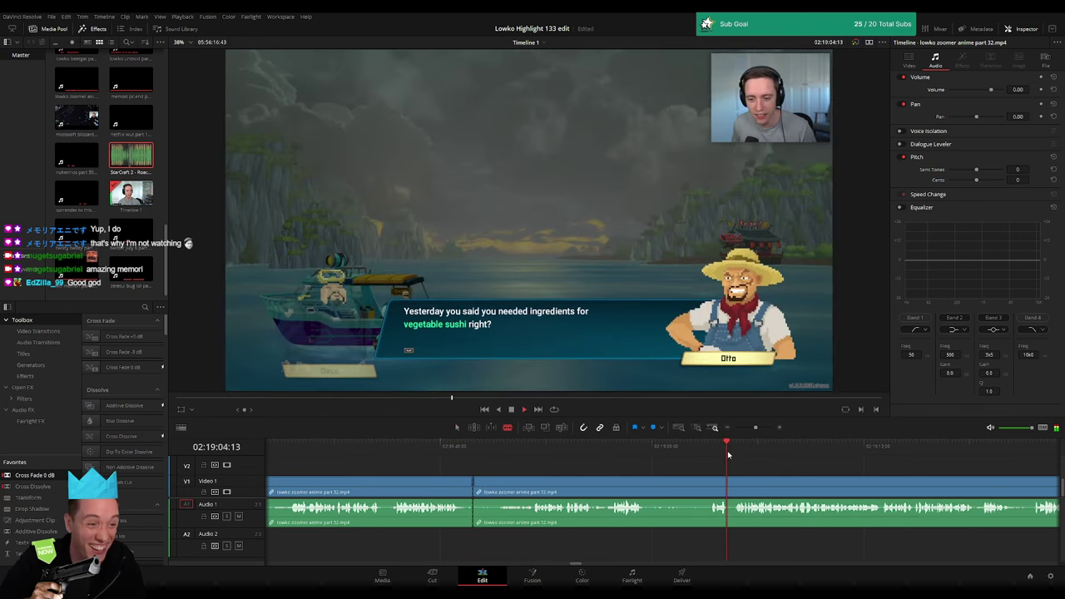
pyautogui.moveTo(755, 428); pyautogui.dragTo(747, 428)
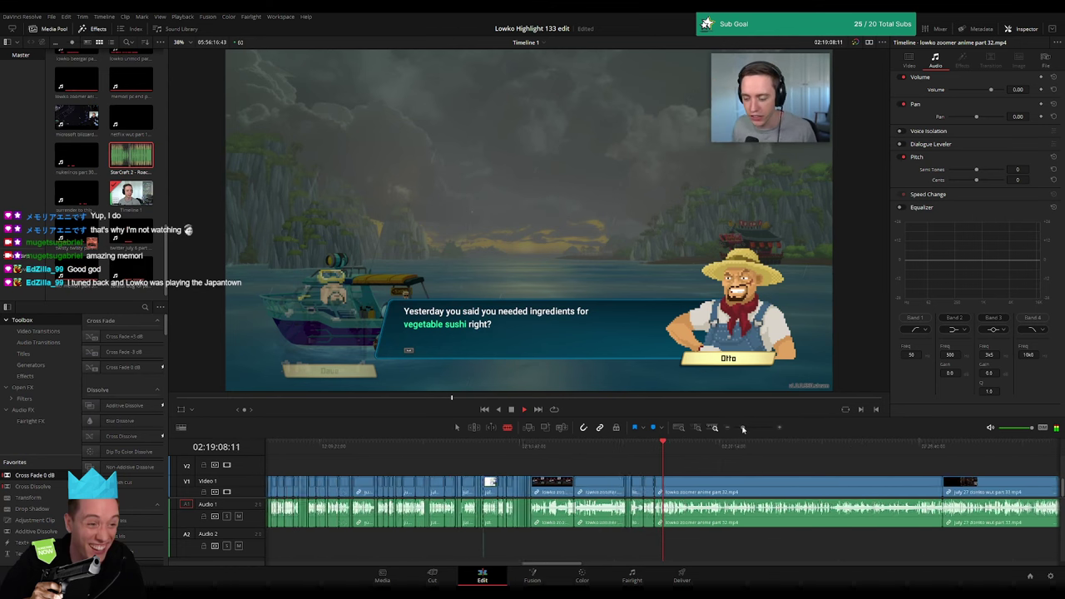
pyautogui.moveTo(747, 429); pyautogui.dragTo(741, 427)
pyautogui.hscroll(5, 583, 490)
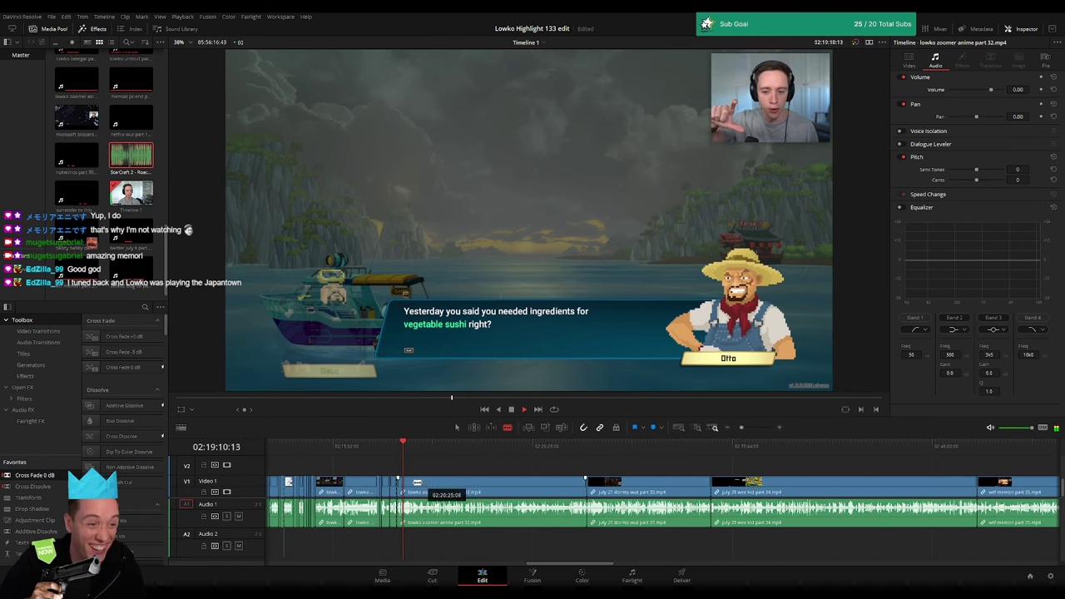
# - Replay the trimmed CLEAR-screen section and scrub ahead to the Diver Box dive footage
pyautogui.click(376, 452)
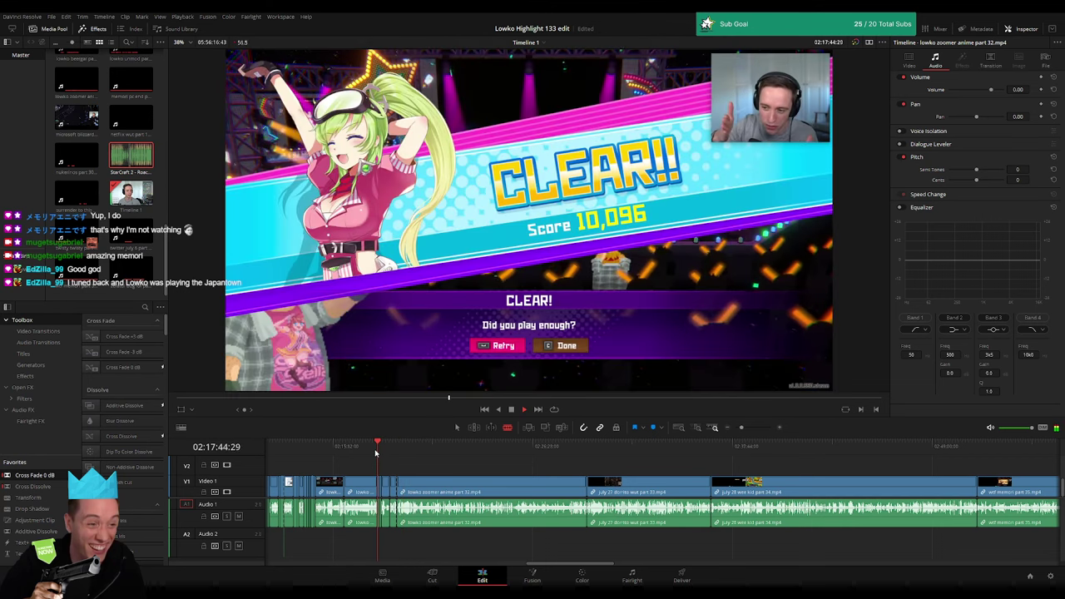
pyautogui.moveTo(742, 428); pyautogui.dragTo(747, 428)
pyautogui.click(528, 449)
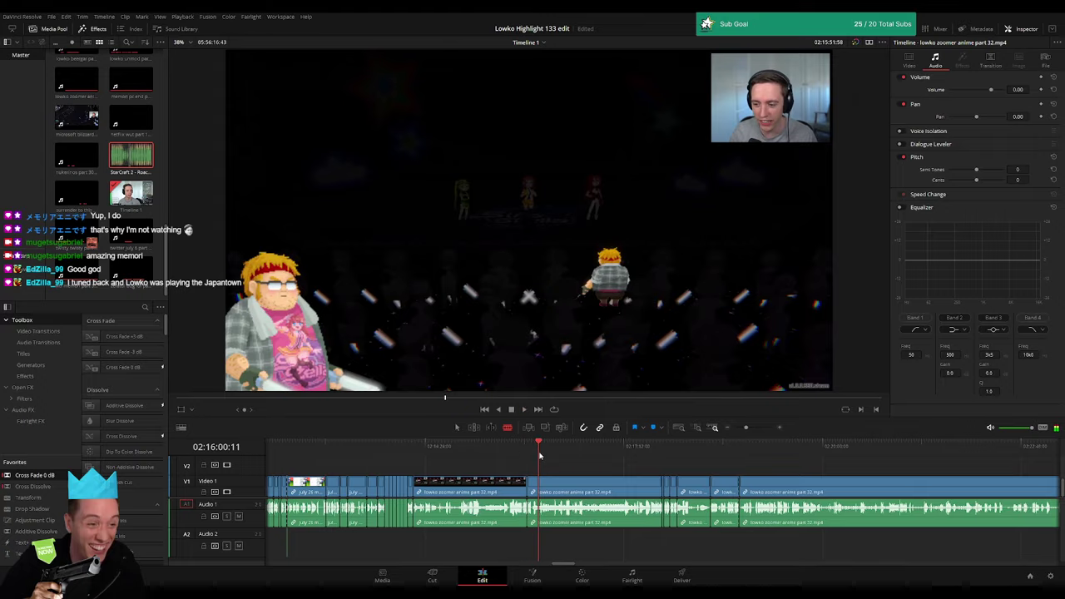
pyautogui.press('space')
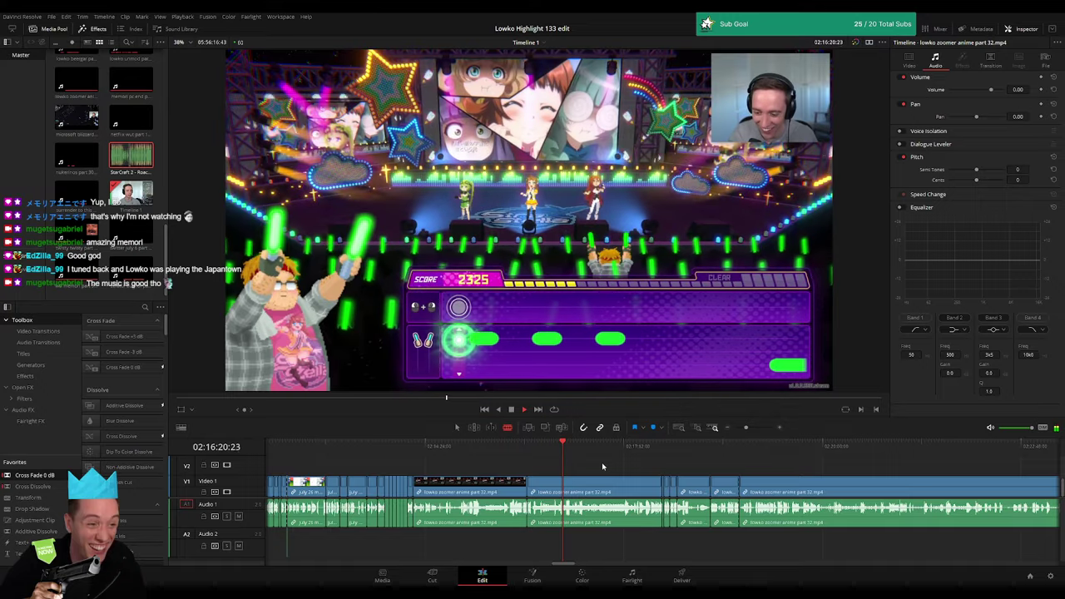
pyautogui.hscroll(3, 476, 462)
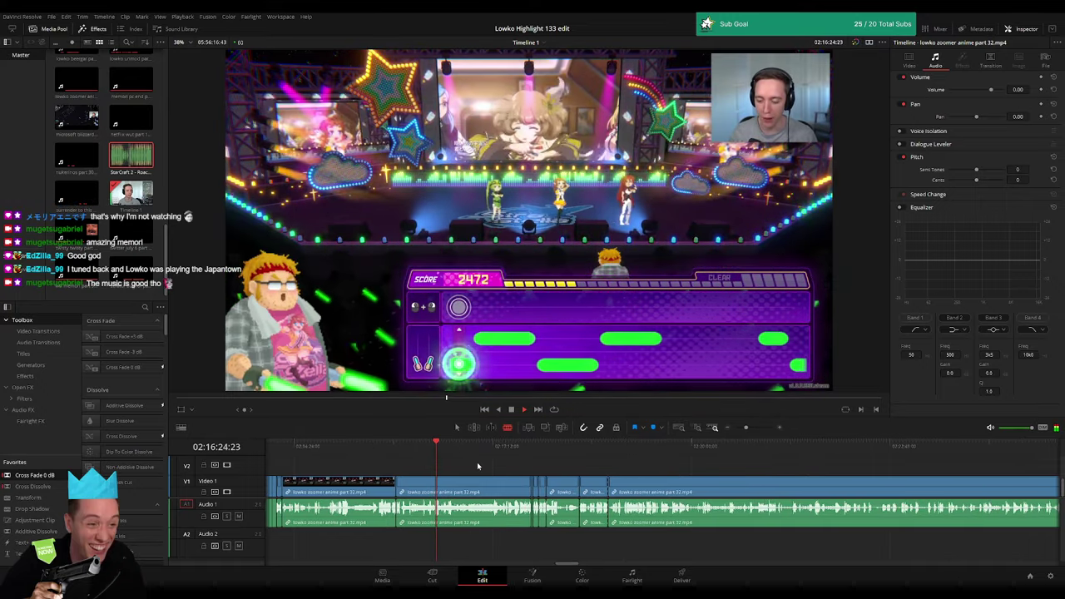
pyautogui.click(445, 447)
pyautogui.moveTo(445, 447); pyautogui.dragTo(470, 449)
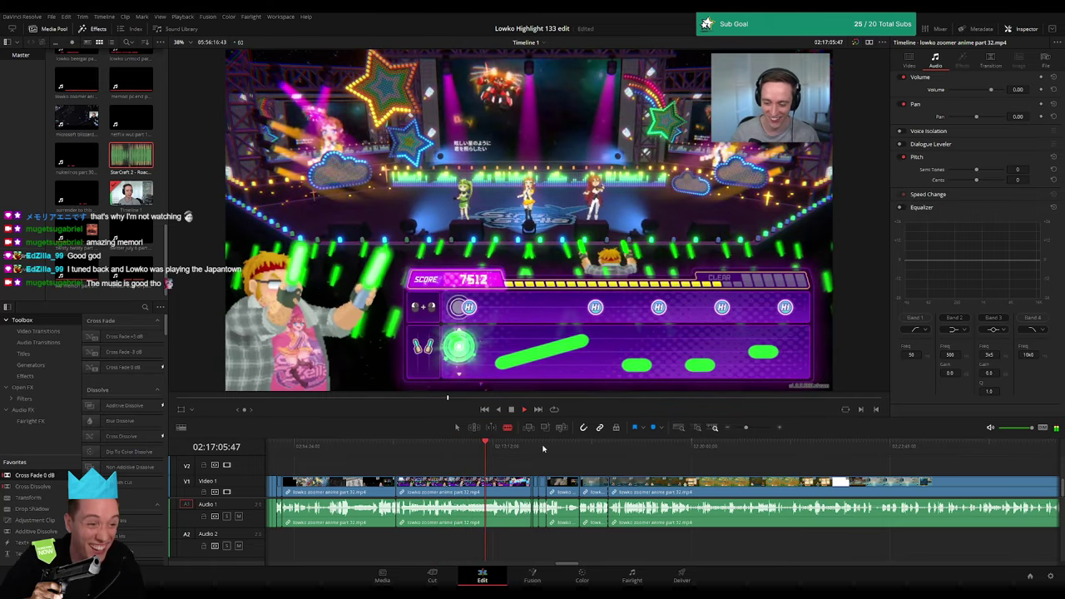
pyautogui.moveTo(485, 449); pyautogui.dragTo(608, 449)
pyautogui.moveTo(773, 463)
pyautogui.mouseDown()
pyautogui.moveTo(689, 449)
pyautogui.moveTo(698, 449)
pyautogui.mouseUp()
pyautogui.press('space')
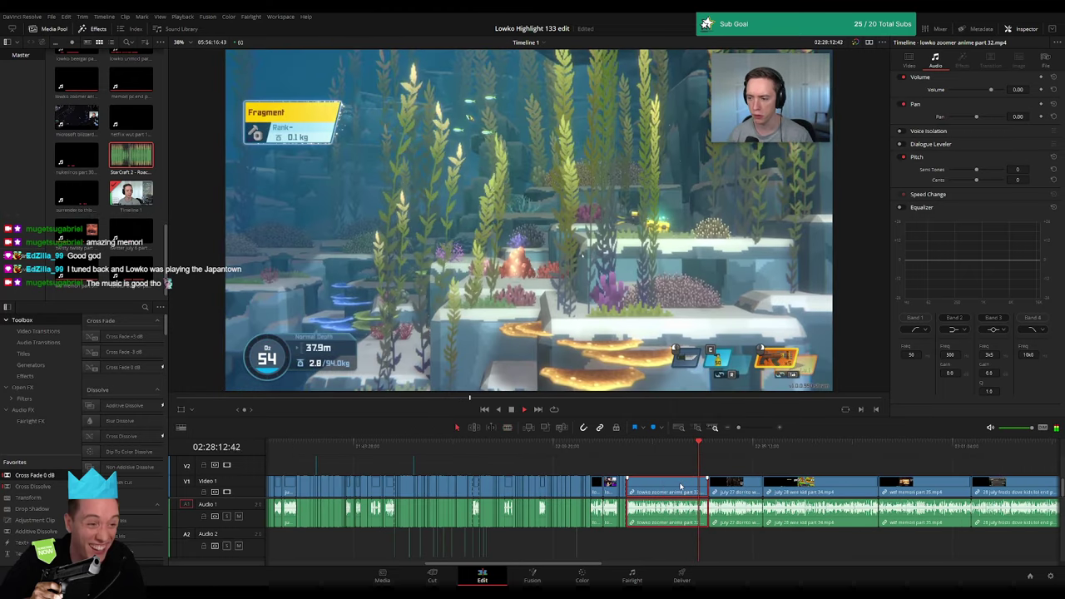
pyautogui.hotkey('ctrl', 'z')
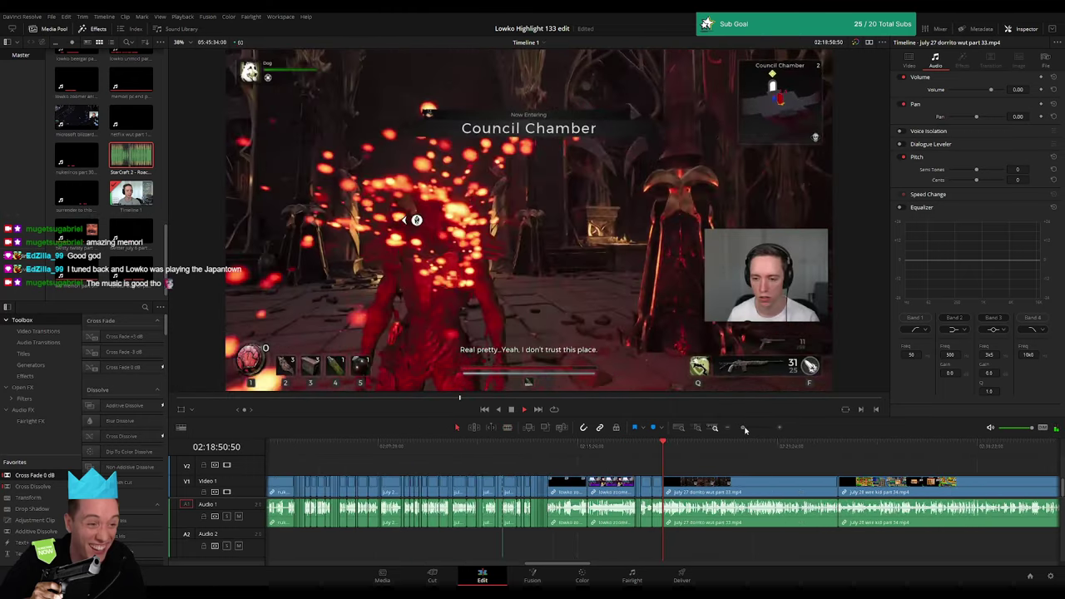
pyautogui.click(535, 449)
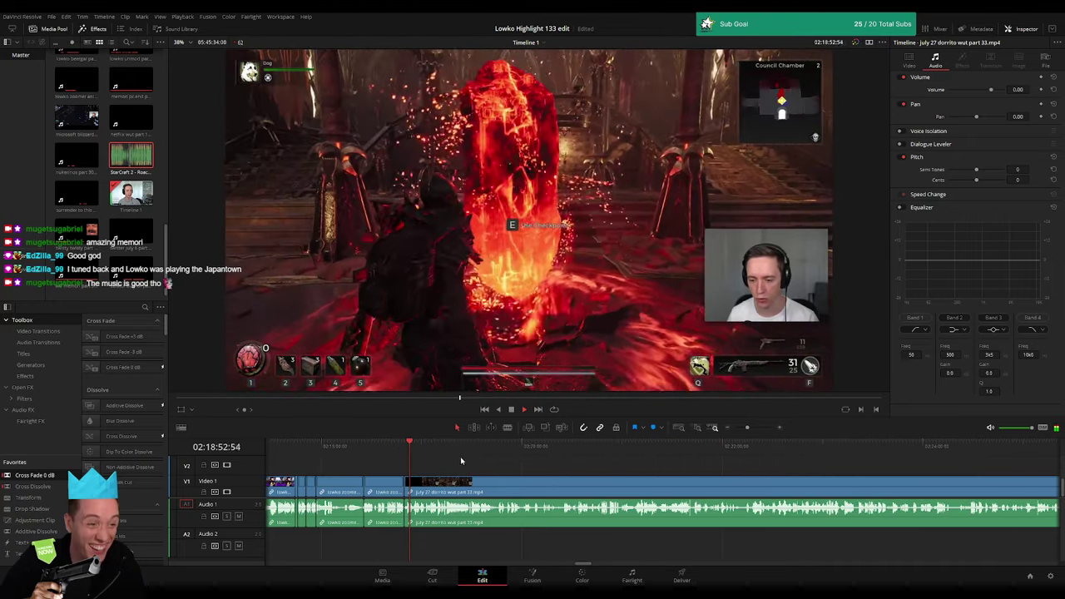
pyautogui.click(628, 453)
pyautogui.press('space')
pyautogui.moveTo(654, 454); pyautogui.dragTo(628, 450)
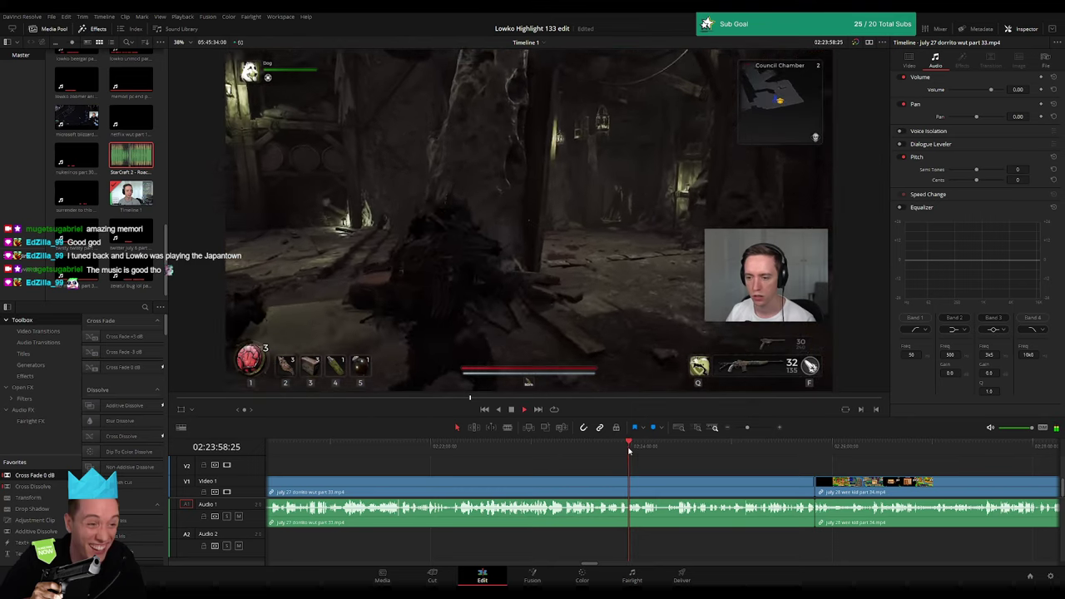
pyautogui.click(467, 451)
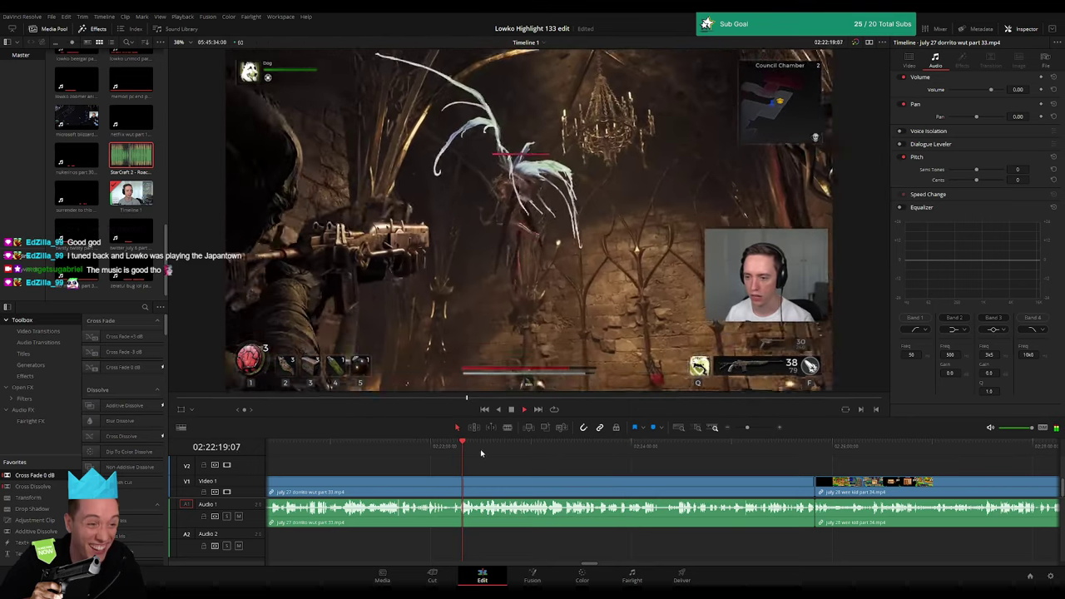
pyautogui.click(623, 451)
pyautogui.click(717, 451)
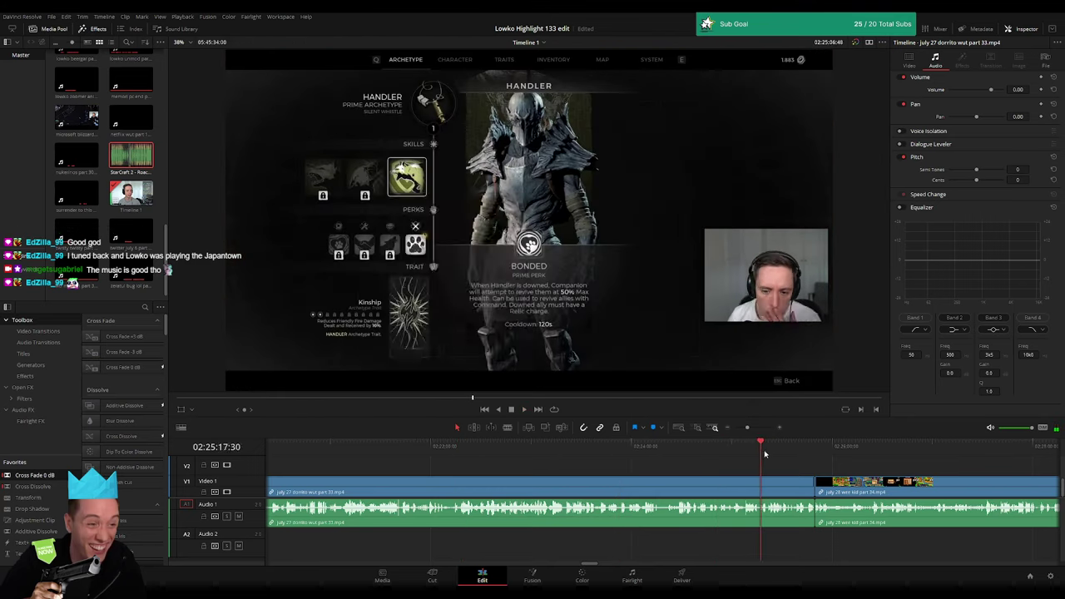
pyautogui.click(456, 450)
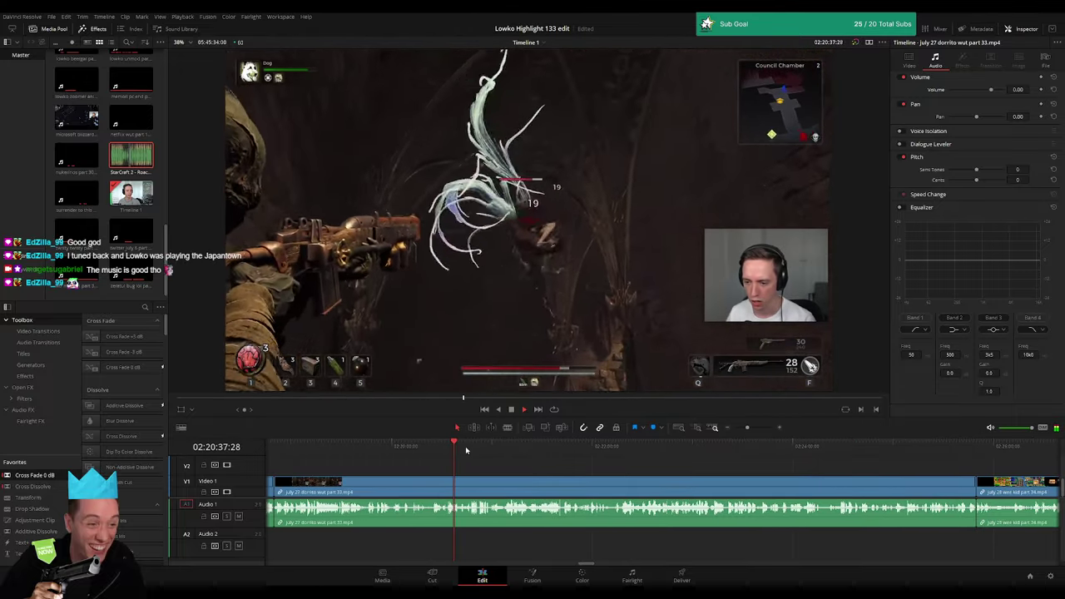
pyautogui.click(484, 447)
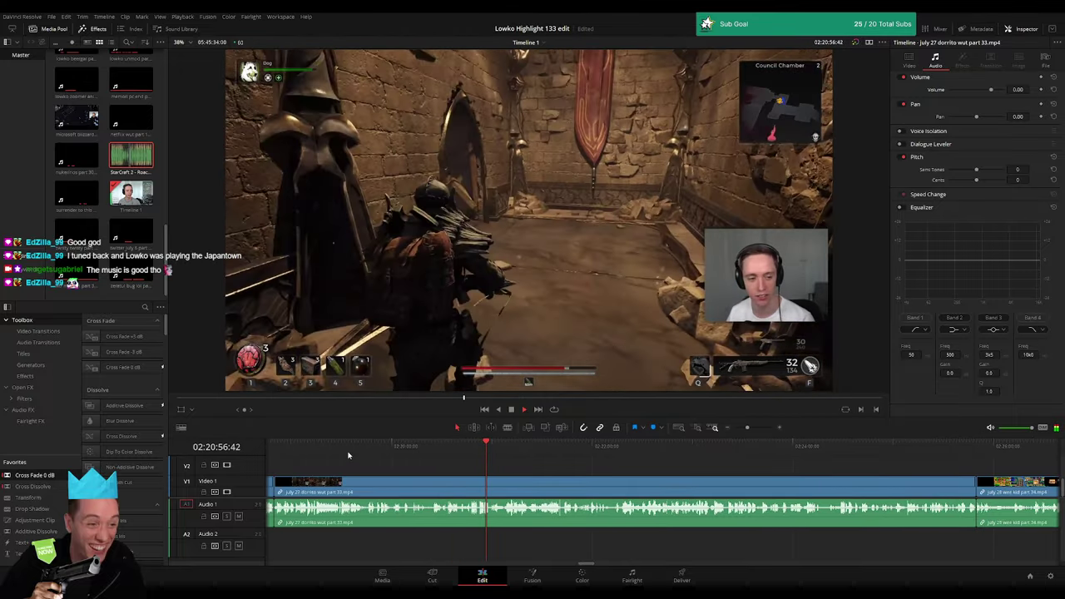
pyautogui.click(327, 449)
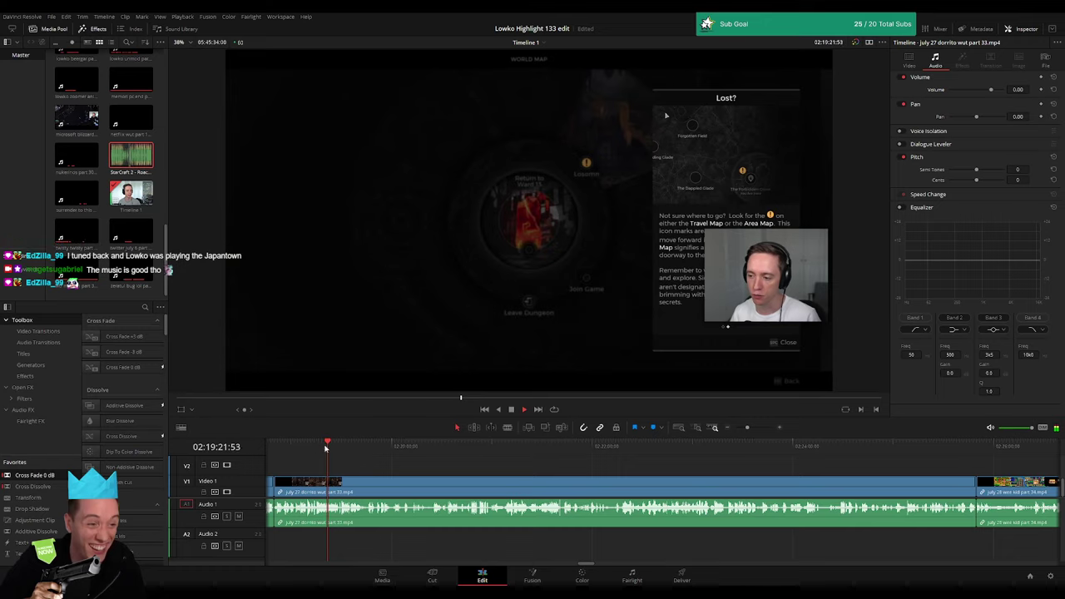
pyautogui.moveTo(326, 448); pyautogui.dragTo(634, 452)
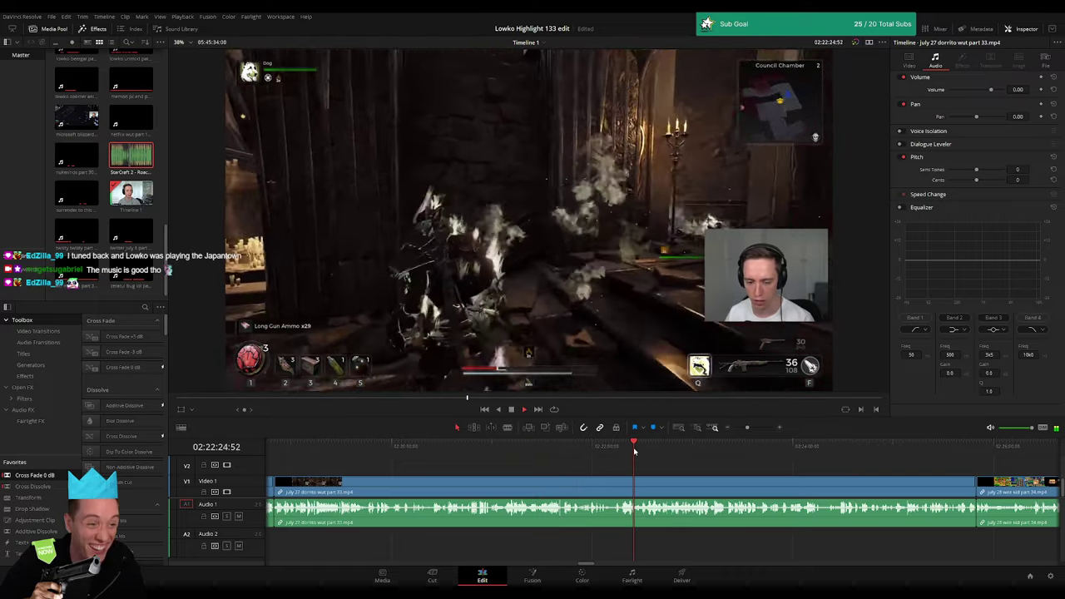
pyautogui.press('Down')
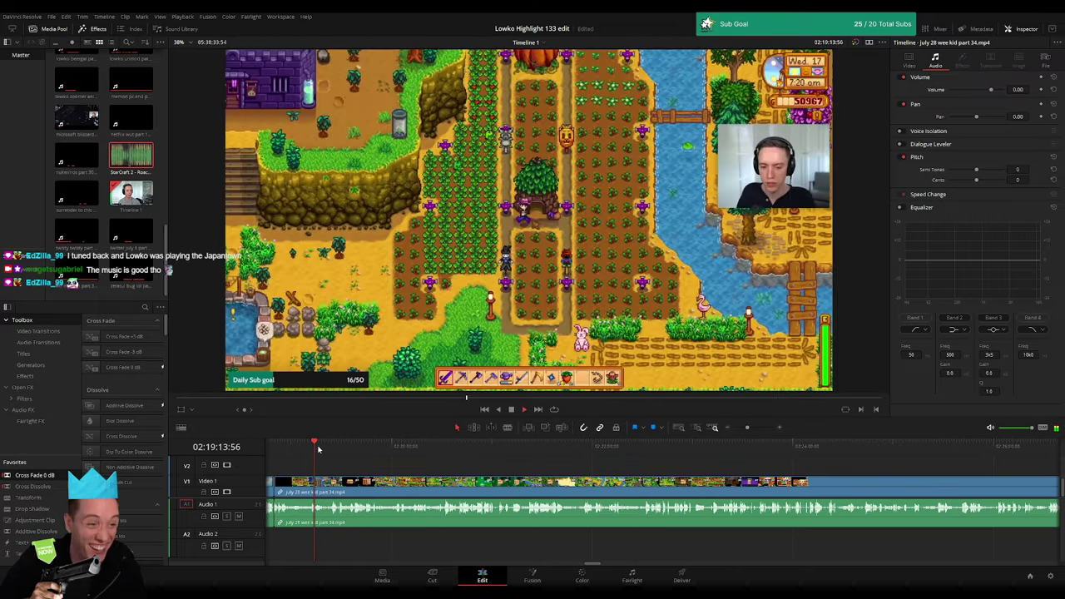
# - Scrub the July 28 wee kid part 34 clip to find where the farmhouse scene begins
pyautogui.moveTo(321, 449); pyautogui.dragTo(666, 449)
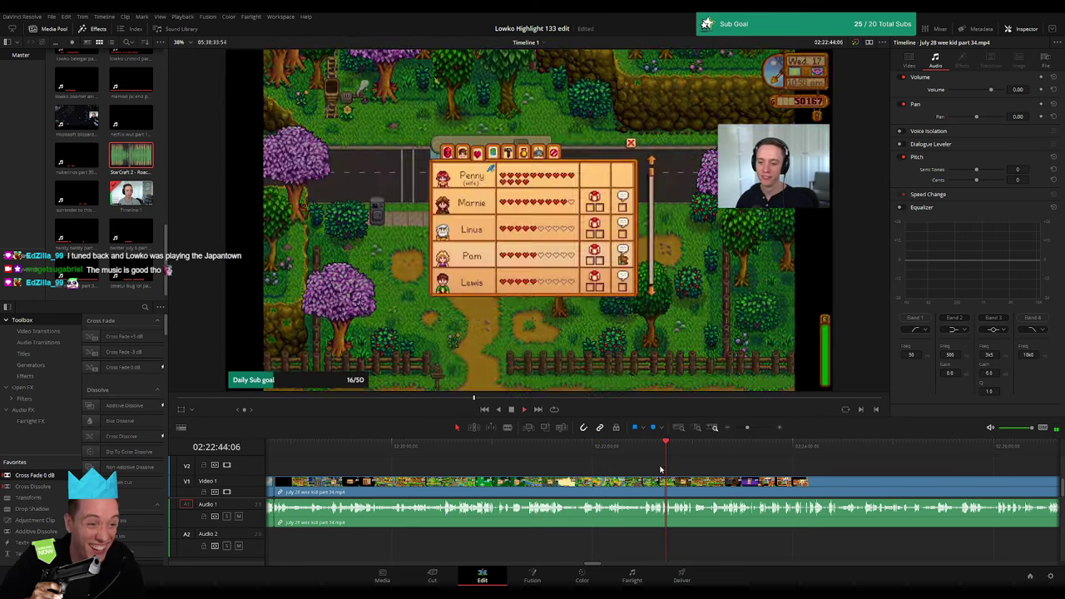
pyautogui.moveTo(746, 427); pyautogui.dragTo(739, 428)
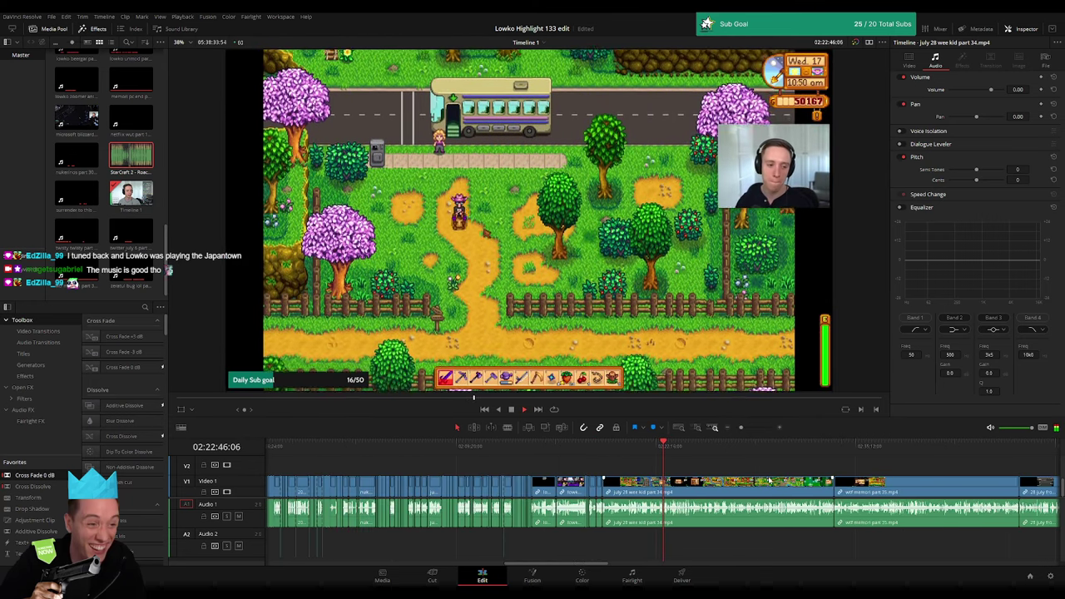
pyautogui.click(410, 454)
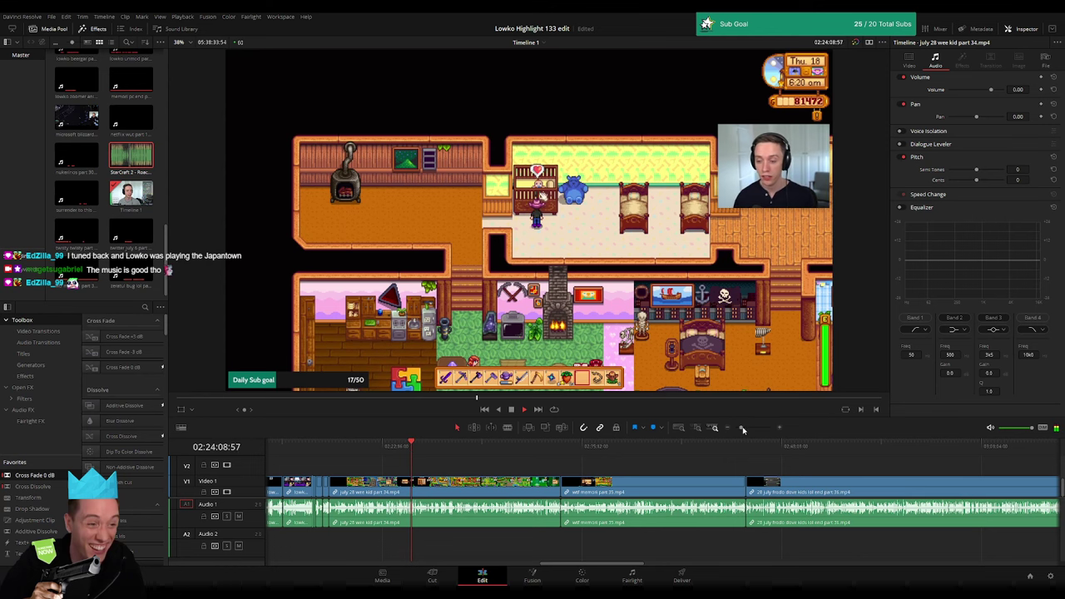
pyautogui.moveTo(743, 428); pyautogui.dragTo(754, 428)
pyautogui.click(580, 453)
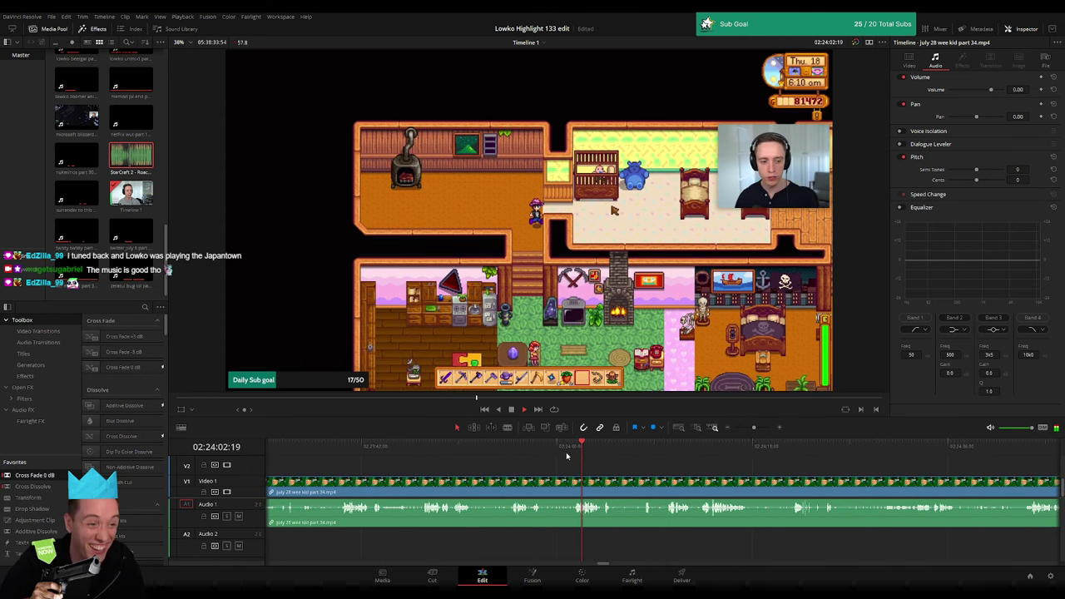
pyautogui.click(513, 455)
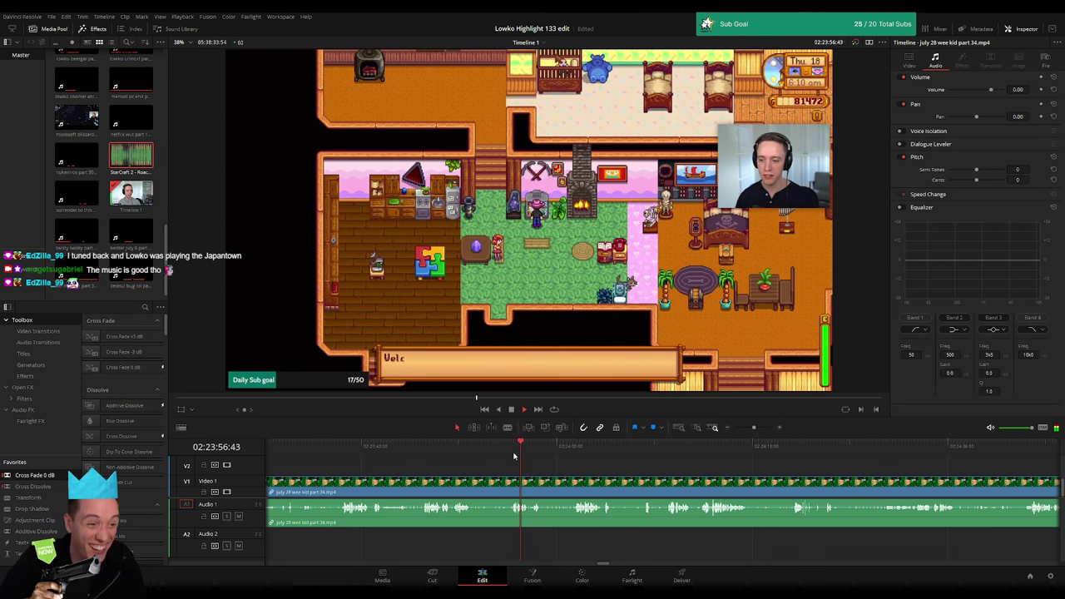
pyautogui.click(421, 455)
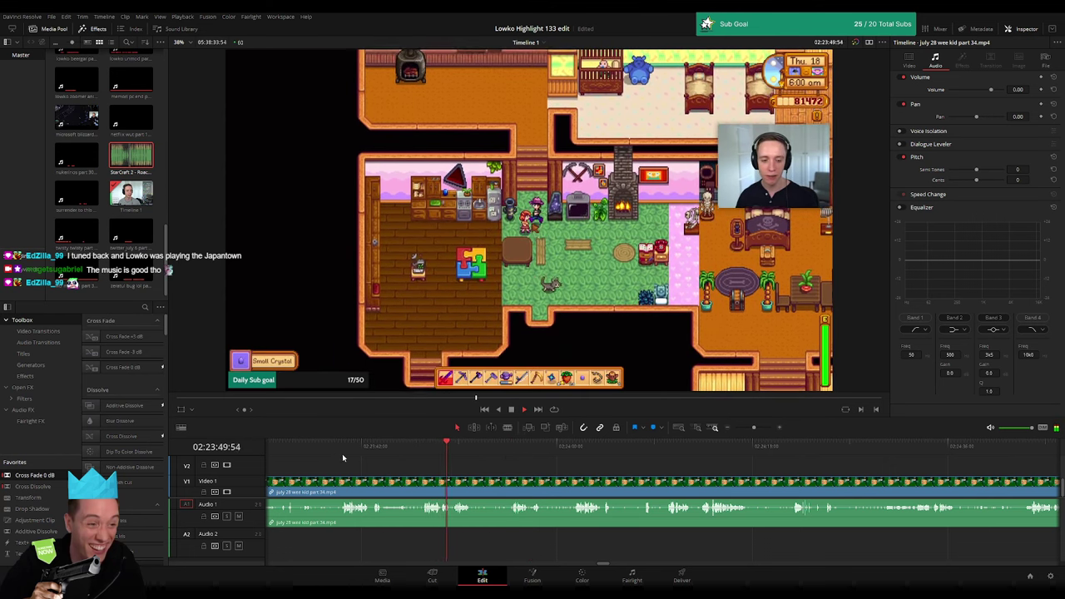
pyautogui.click(345, 453)
pyautogui.hscroll(-3, 346, 453)
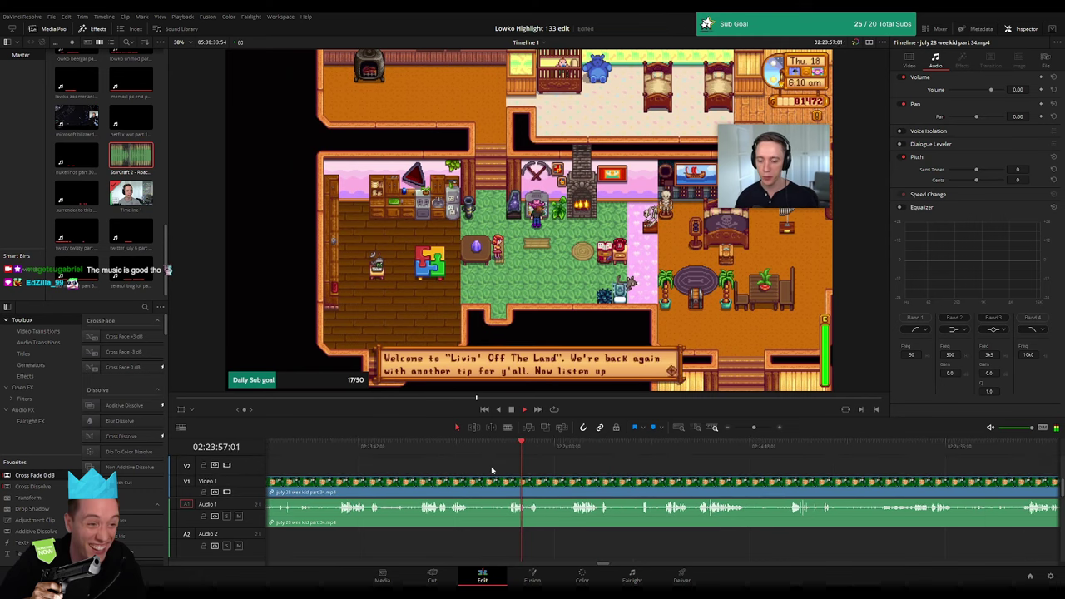
# - Split at the playhead, ripple-delete the opening minutes, and replay from the new start
pyautogui.hotkey('ctrl', 'b')
pyautogui.press('Delete')
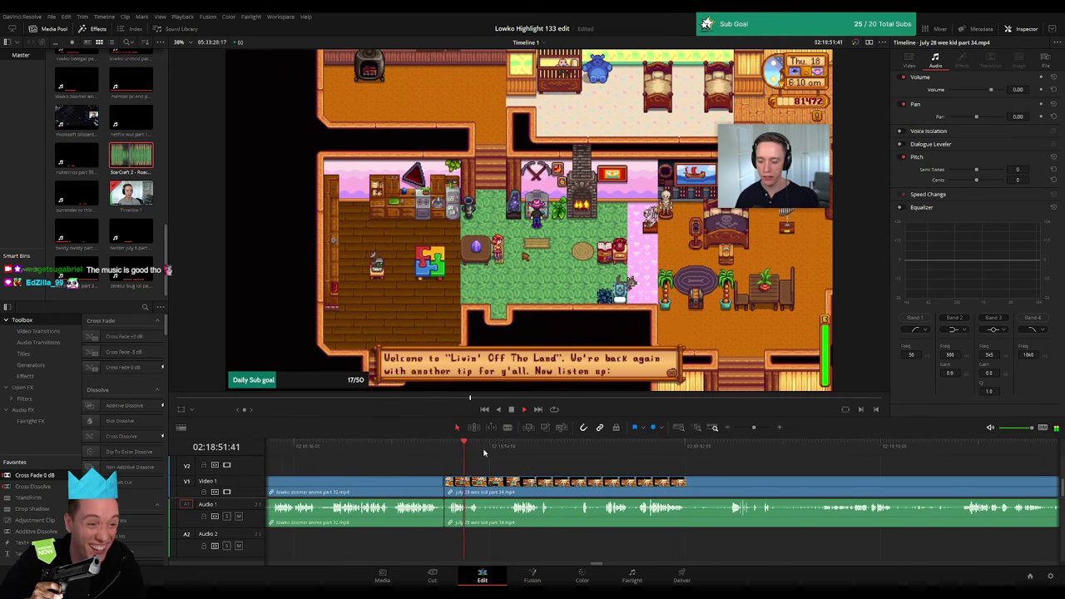
pyautogui.click(517, 447)
pyautogui.press('space')
pyautogui.hscroll(3, 491, 457)
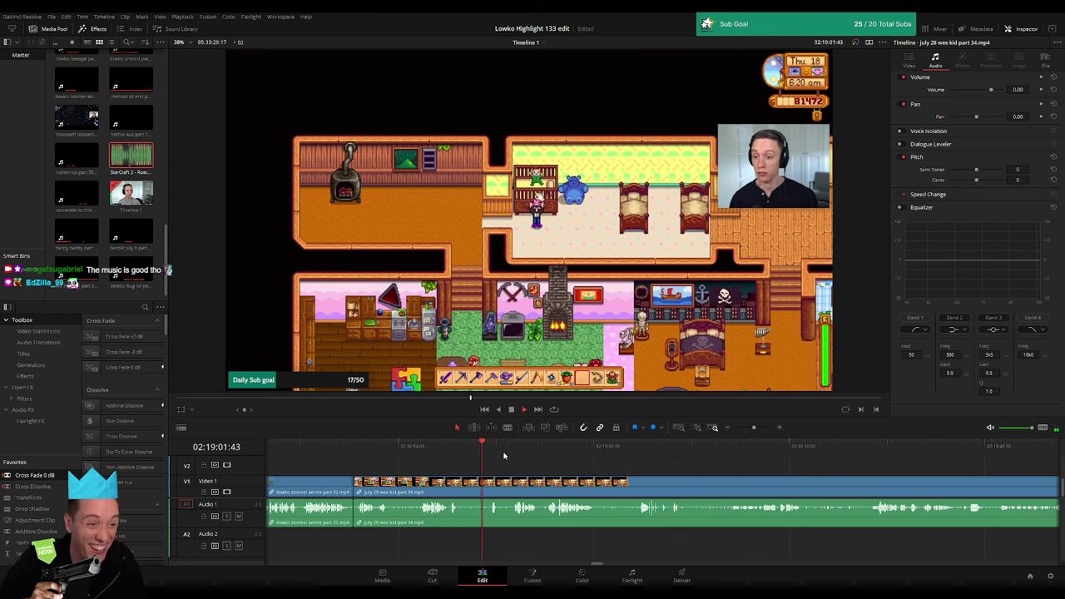
pyautogui.moveTo(478, 446); pyautogui.dragTo(459, 447)
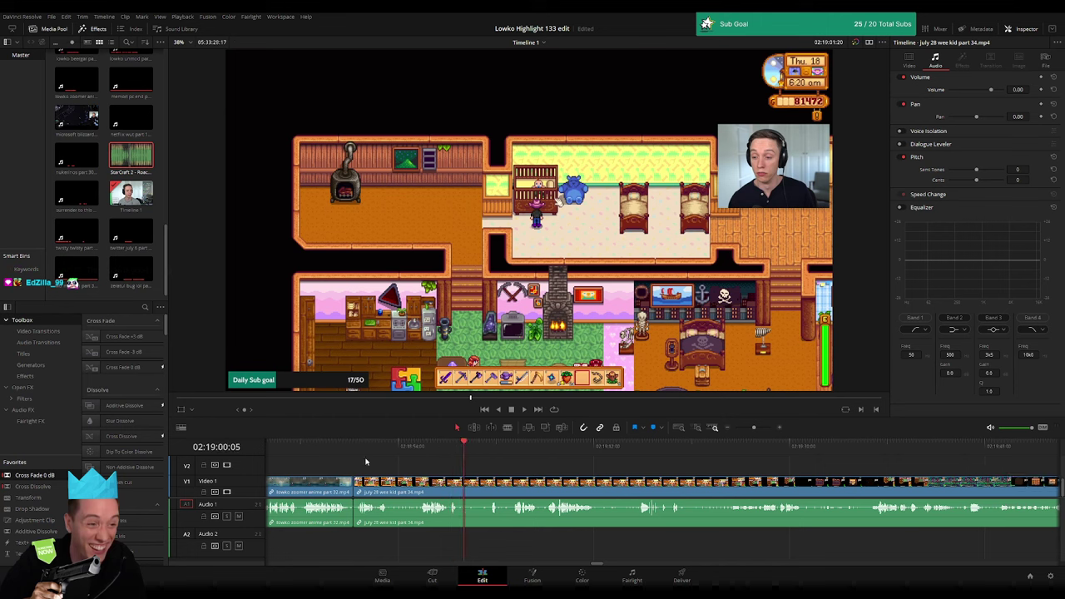
# - Drop an Adjustment Clip onto V2 above the farmhouse scene and trim its end
pyautogui.moveTo(49, 521); pyautogui.dragTo(477, 463)
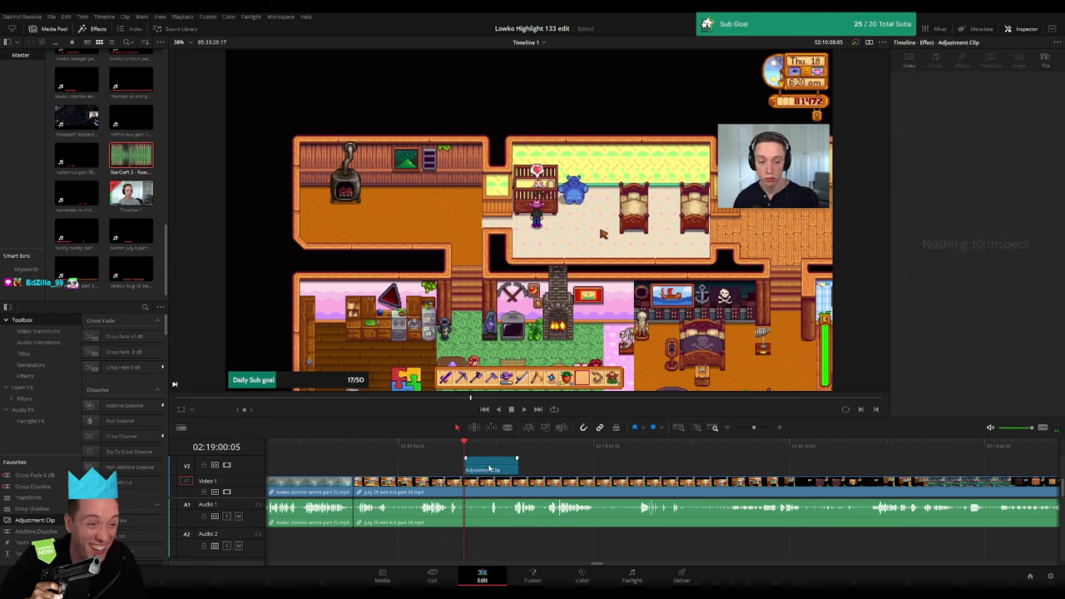
pyautogui.moveTo(753, 428); pyautogui.dragTo(758, 428)
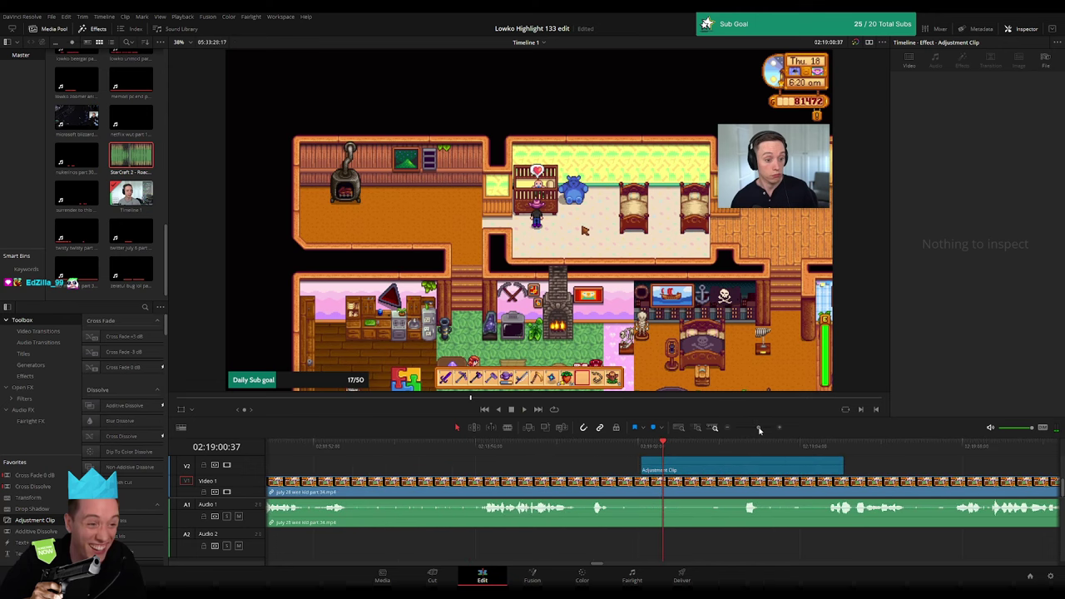
pyautogui.moveTo(676, 460); pyautogui.dragTo(679, 470)
pyautogui.press('space')
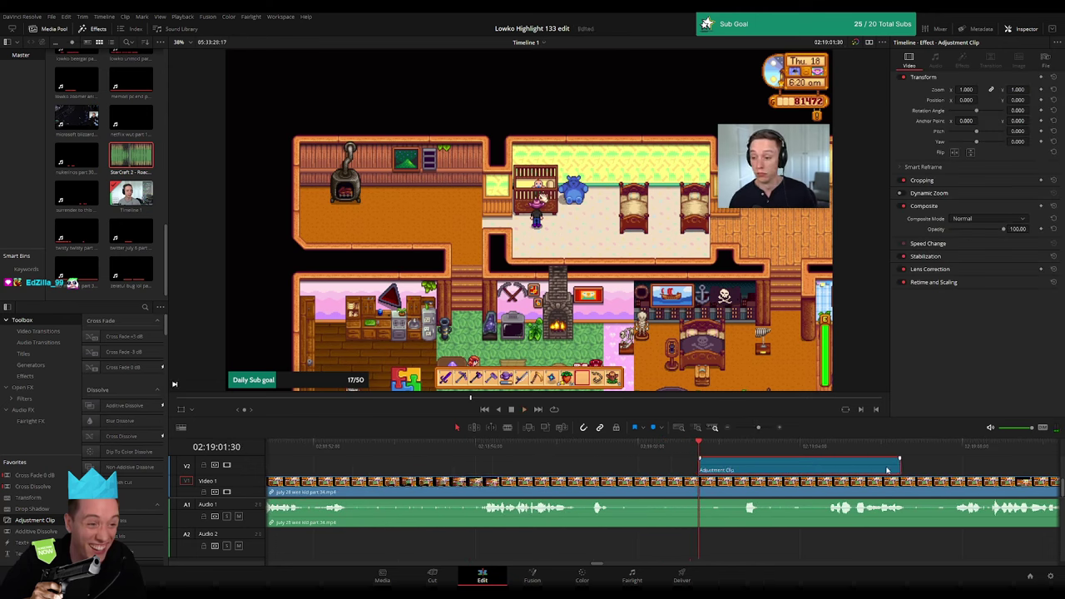
pyautogui.moveTo(887, 470); pyautogui.dragTo(730, 470)
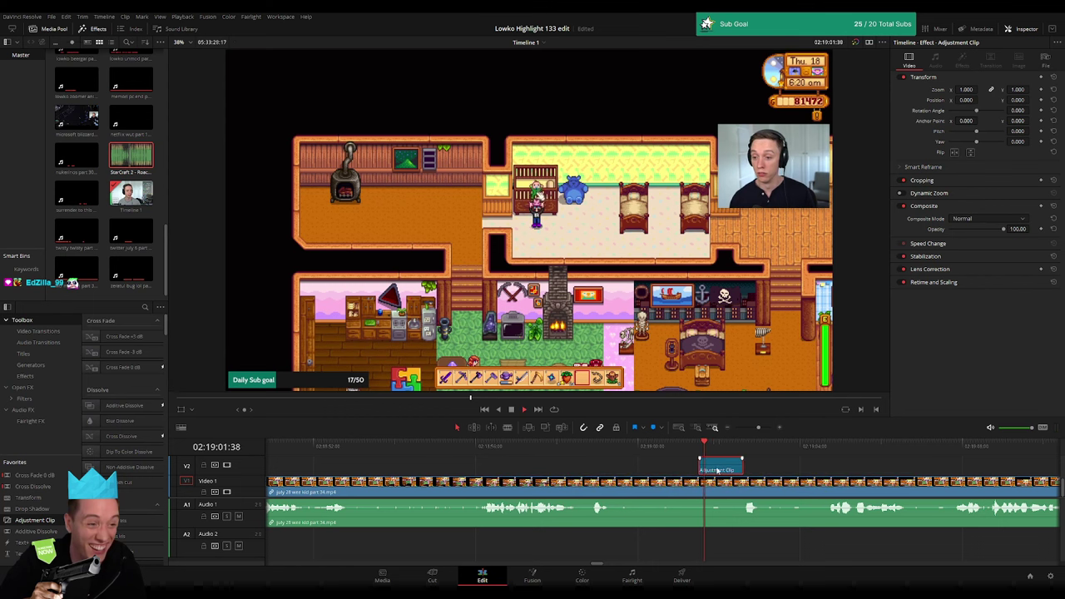
pyautogui.press('space')
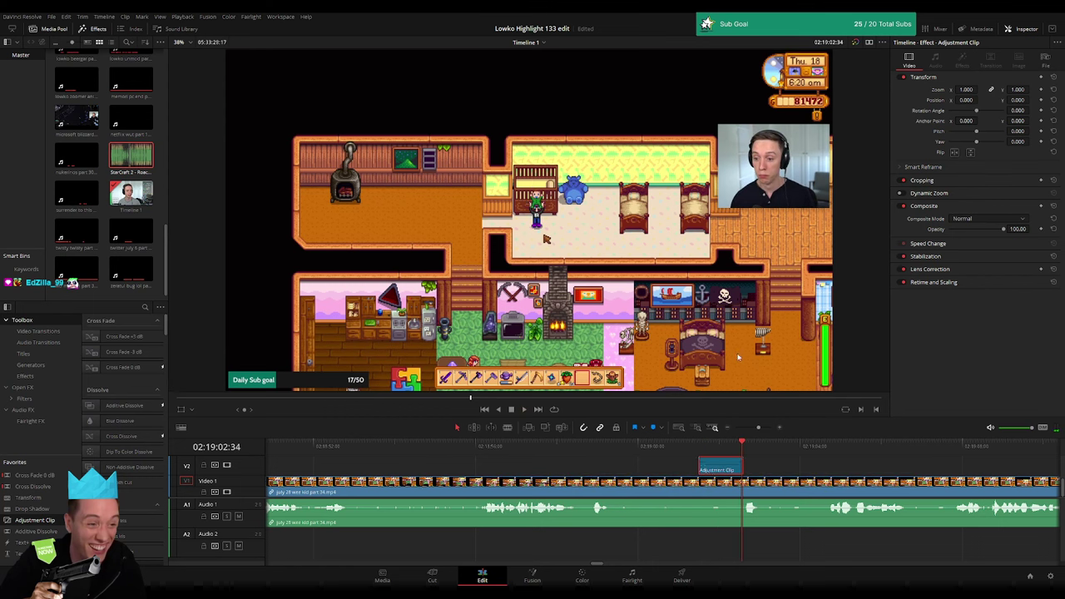
# - Reframe the adjustment clip on the crib with Zoom 2.440 and Position Y -341, then replay
pyautogui.click(714, 446)
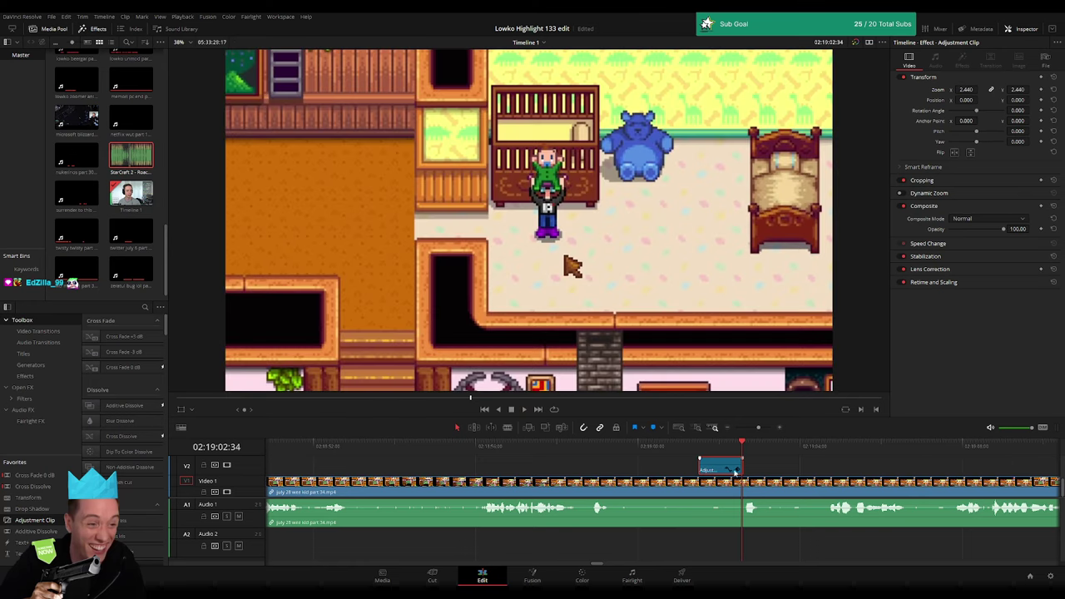
pyautogui.press('space')
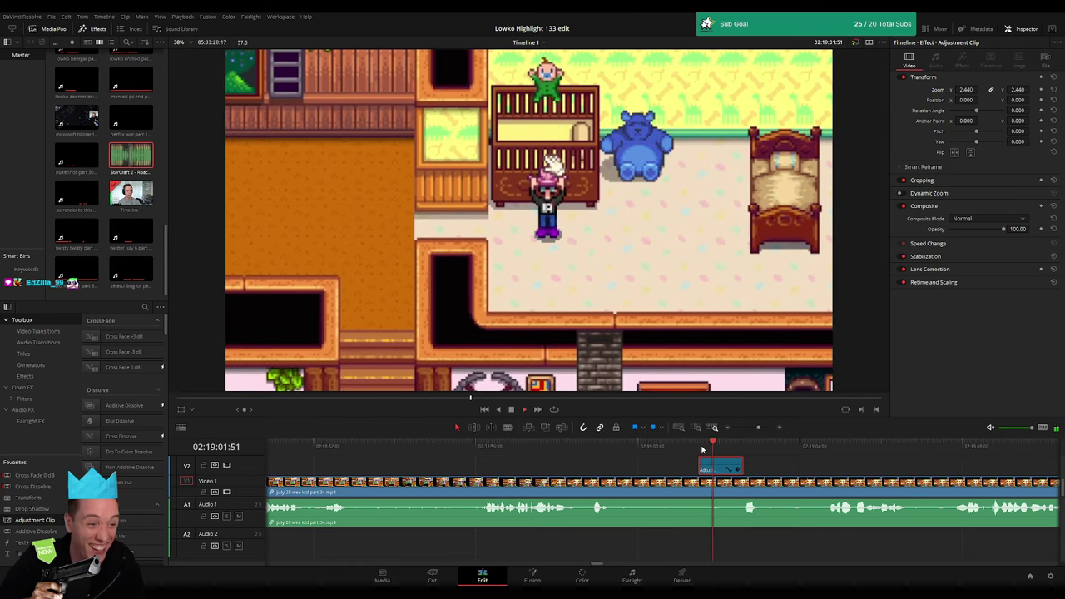
pyautogui.moveTo(1017, 99); pyautogui.dragTo(989, 100)
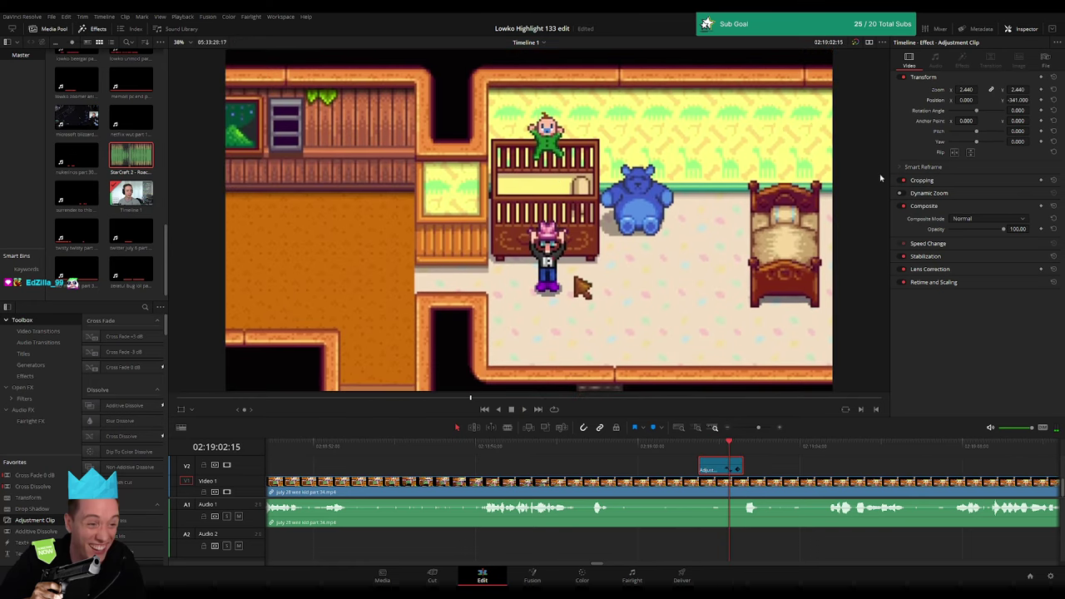
pyautogui.press('space')
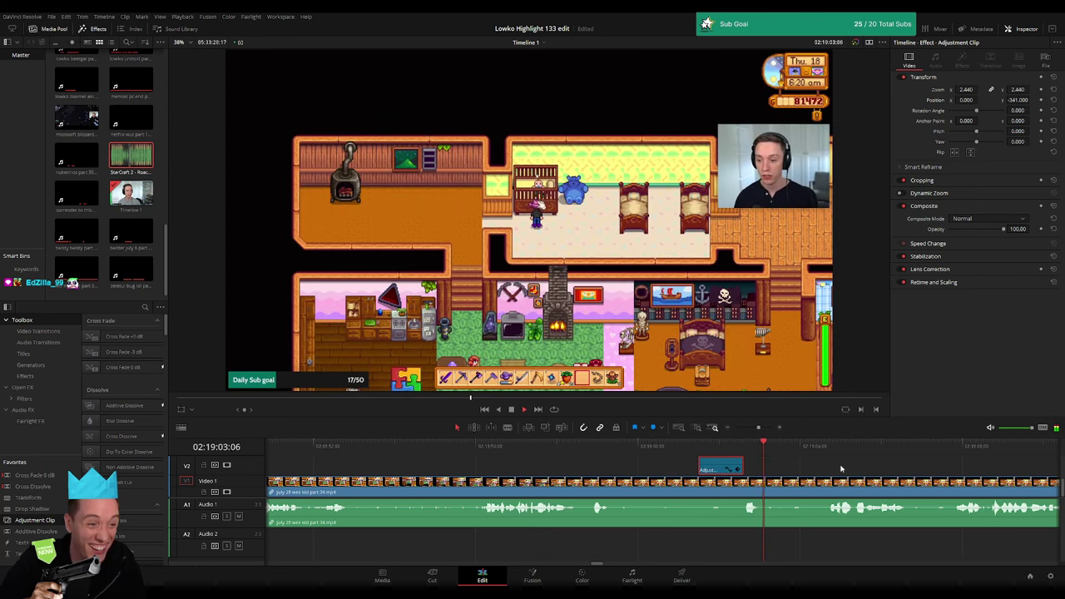
pyautogui.hscroll(3, 577, 466)
pyautogui.click(611, 466)
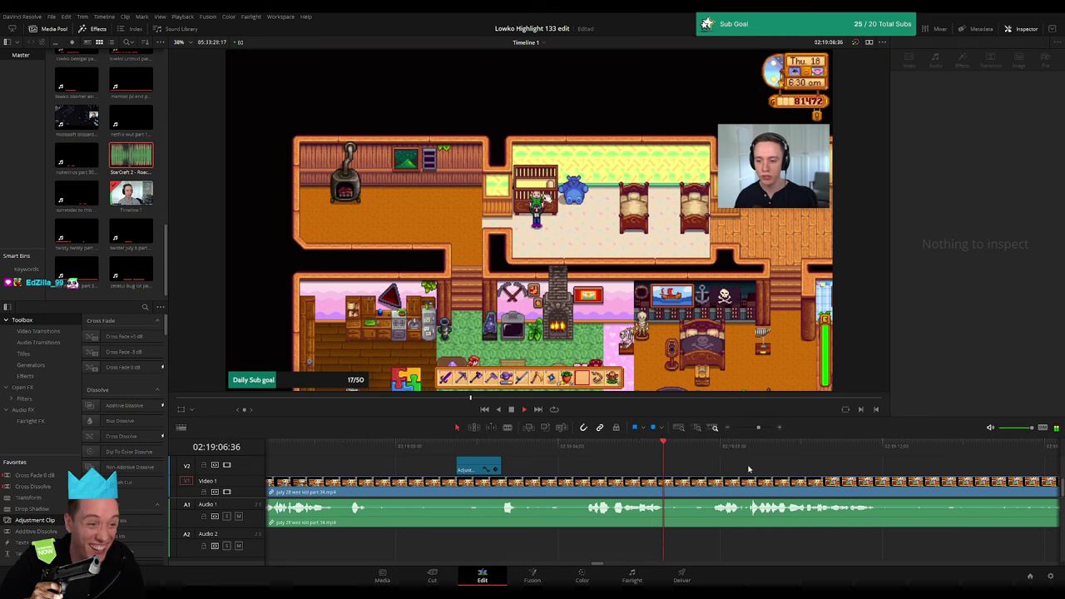
# - Locate the dull farmhouse-interior stretch in the July 28 clip and ripple-delete it
pyautogui.hscroll(3, 749, 470)
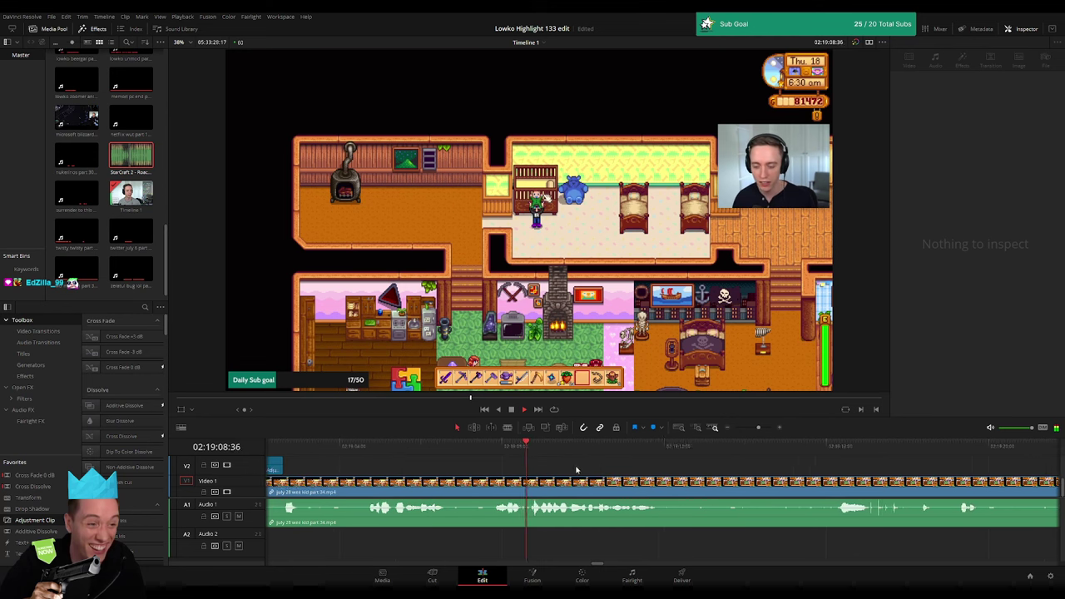
pyautogui.hscroll(3, 632, 468)
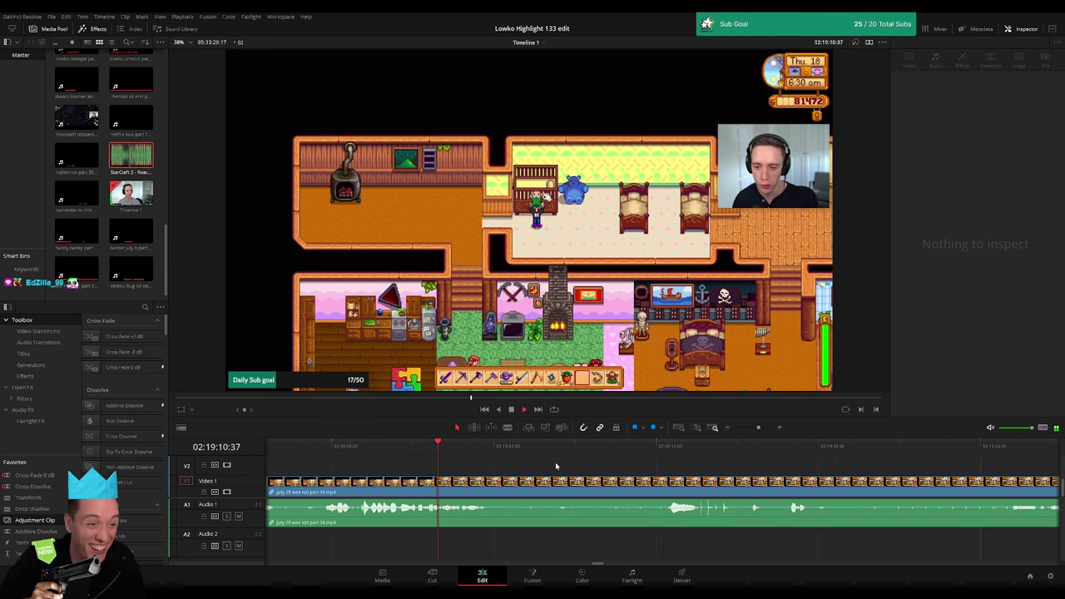
pyautogui.click(527, 450)
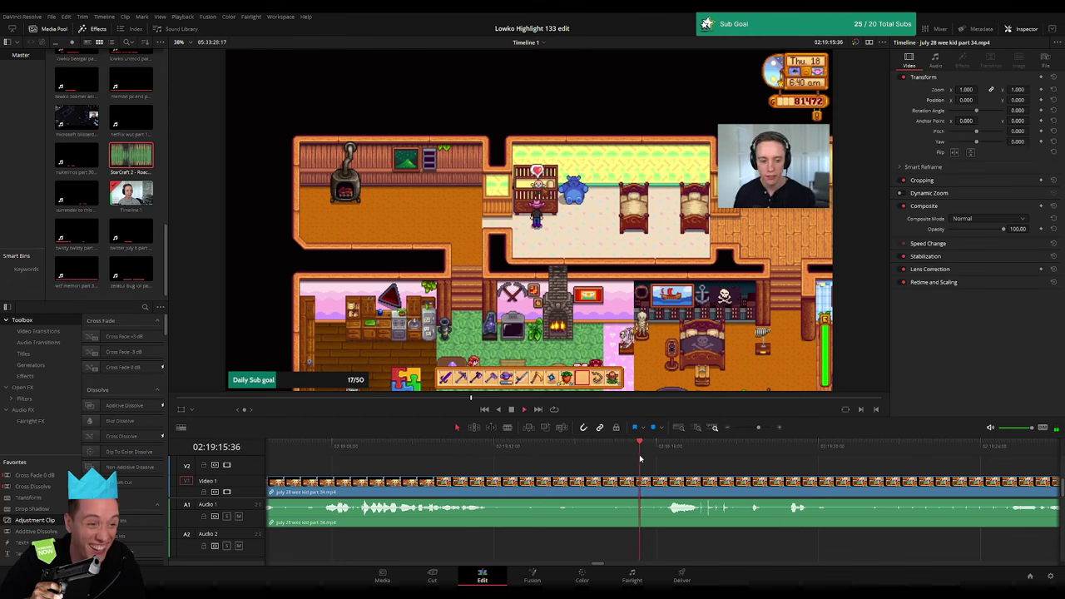
pyautogui.hscroll(3, 758, 475)
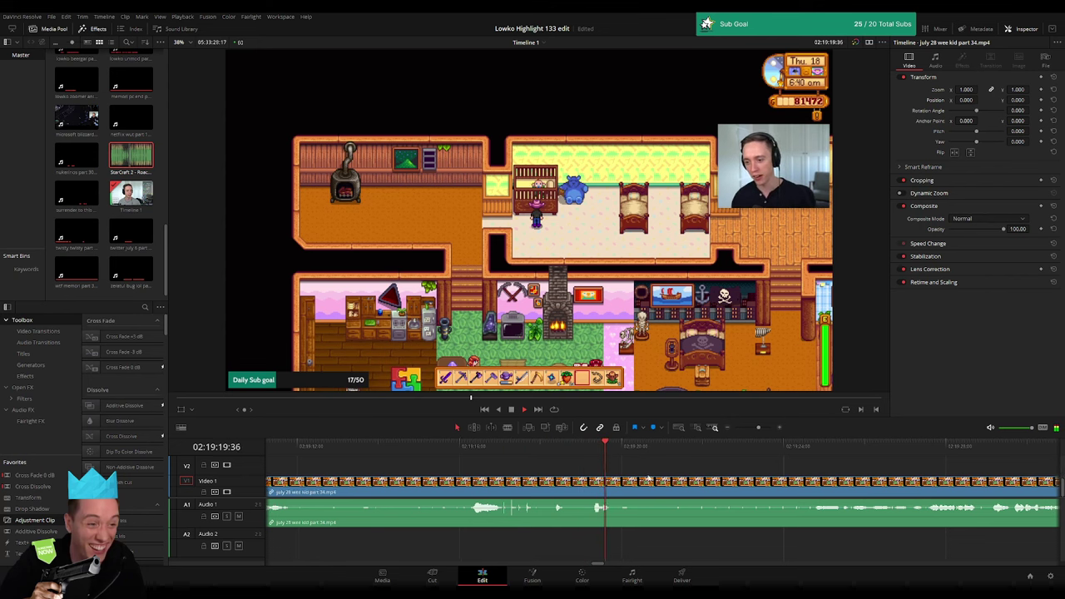
pyautogui.hscroll(3, 648, 479)
pyautogui.click(595, 446)
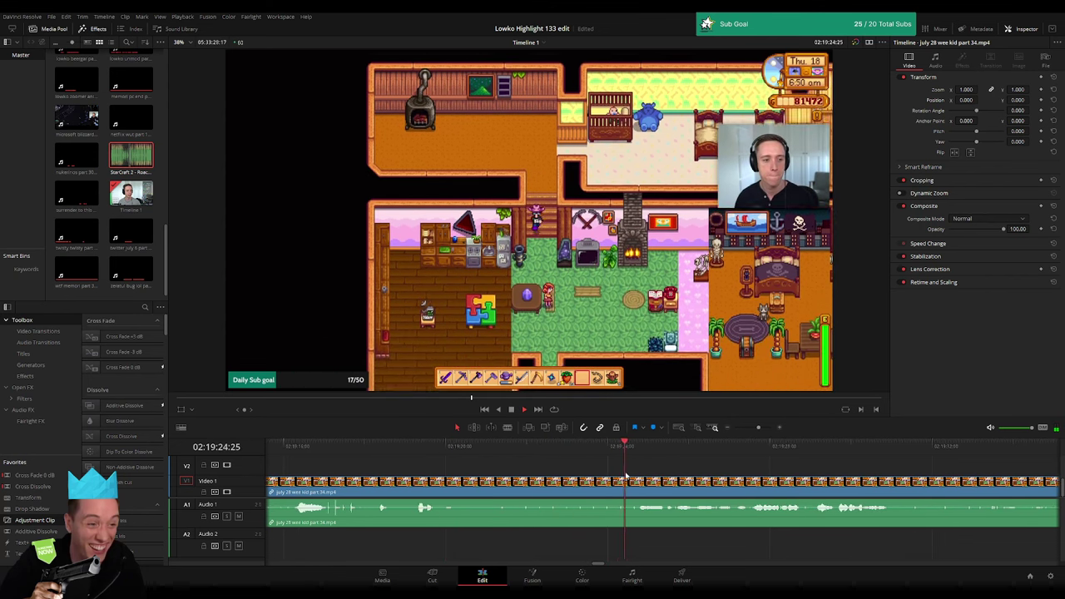
pyautogui.click(441, 482)
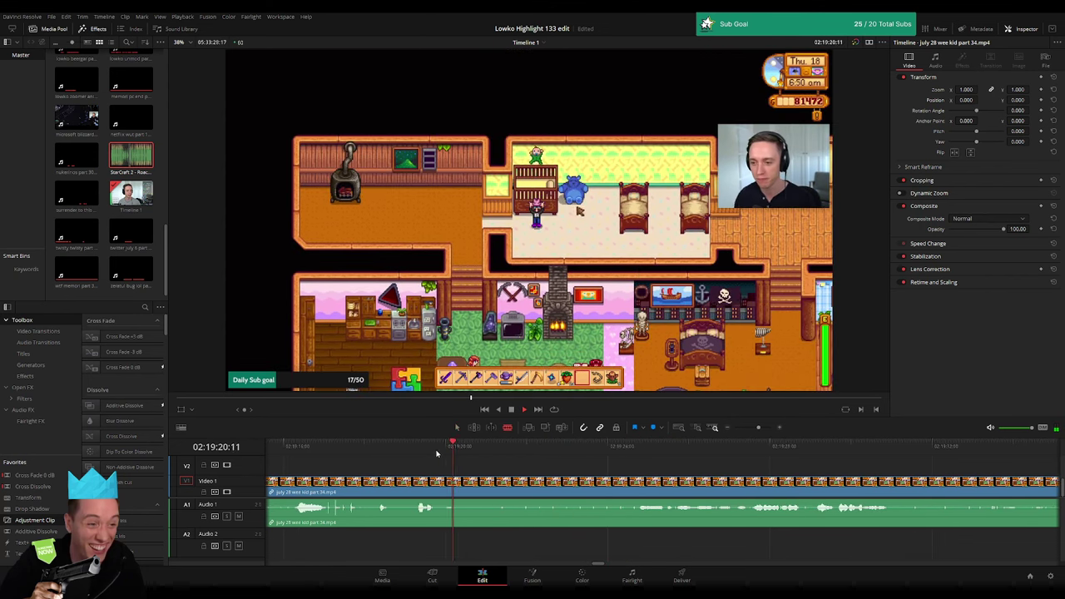
pyautogui.click(582, 478)
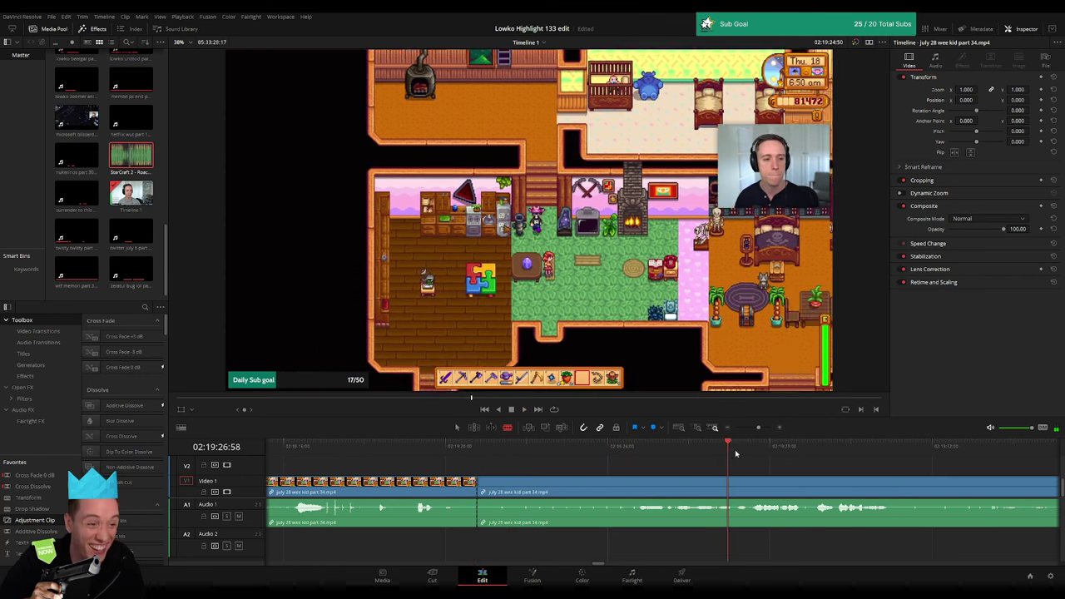
pyautogui.click(490, 489)
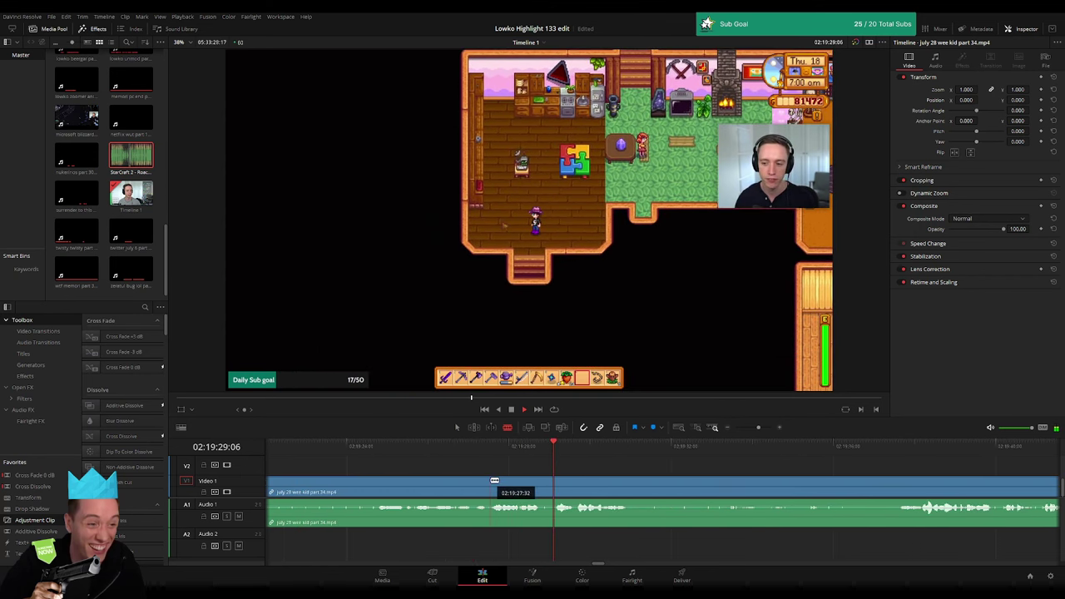
pyautogui.moveTo(751, 428); pyautogui.dragTo(757, 428)
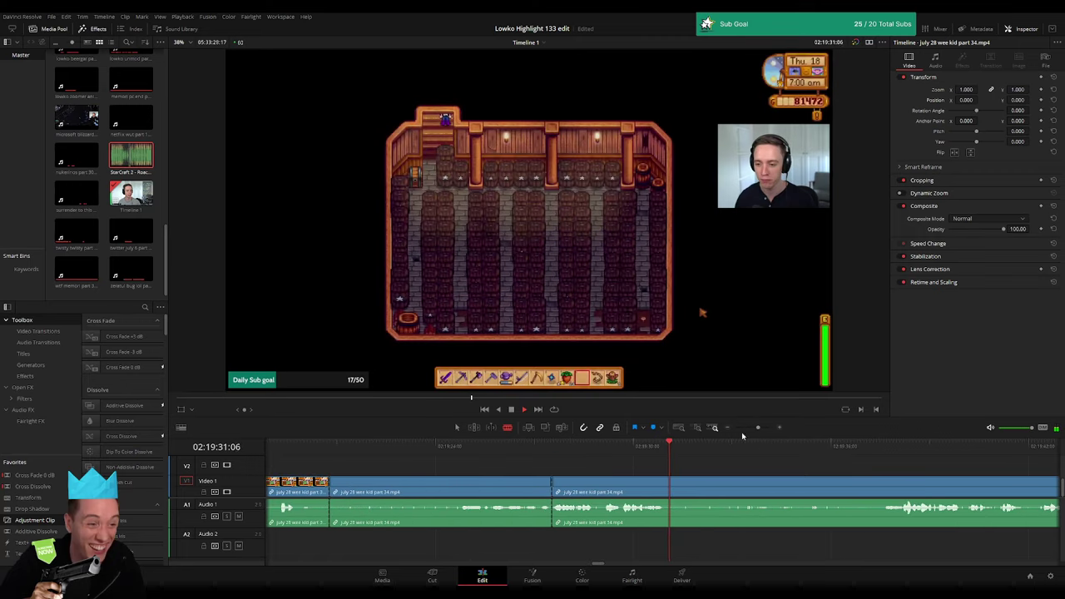
pyautogui.press('Delete')
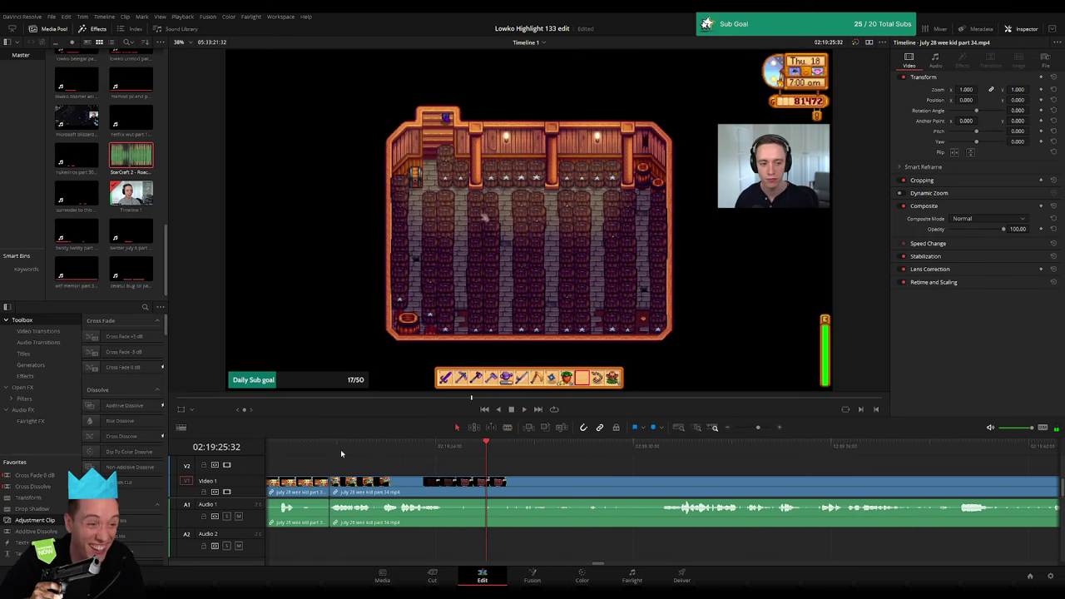
# - Scrub further through the July 28 clip and blade it again at a later point
pyautogui.moveTo(341, 453); pyautogui.dragTo(673, 454)
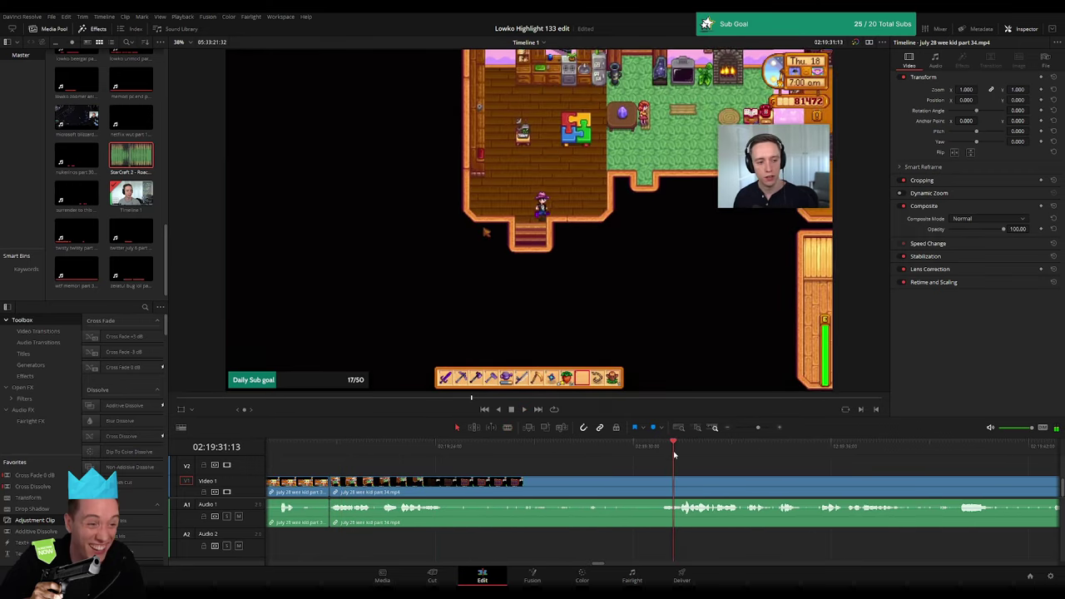
pyautogui.press('b')
pyautogui.click(447, 484)
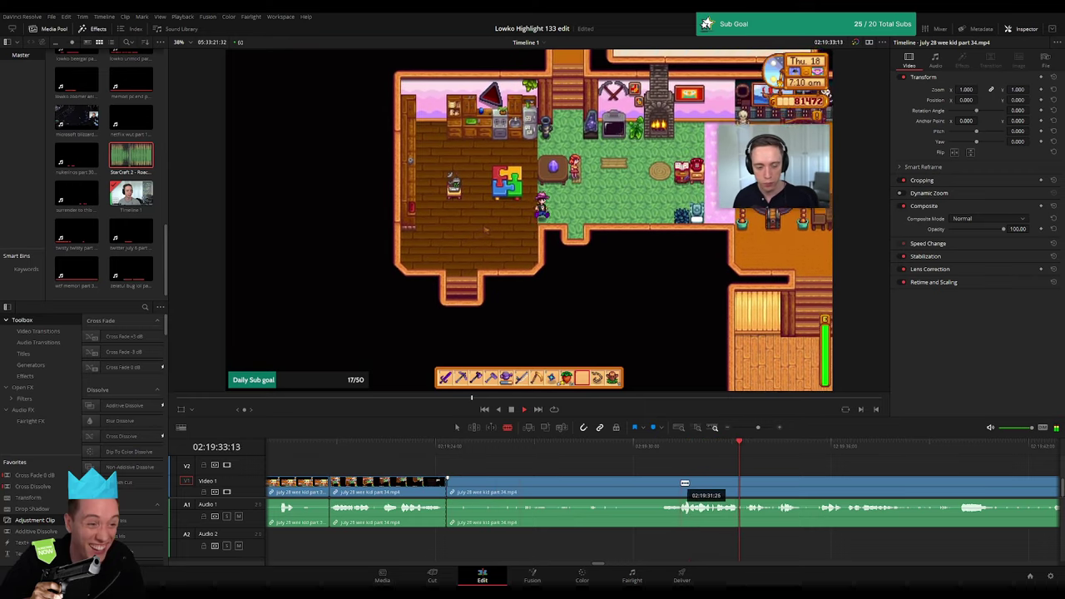
pyautogui.click(977, 441)
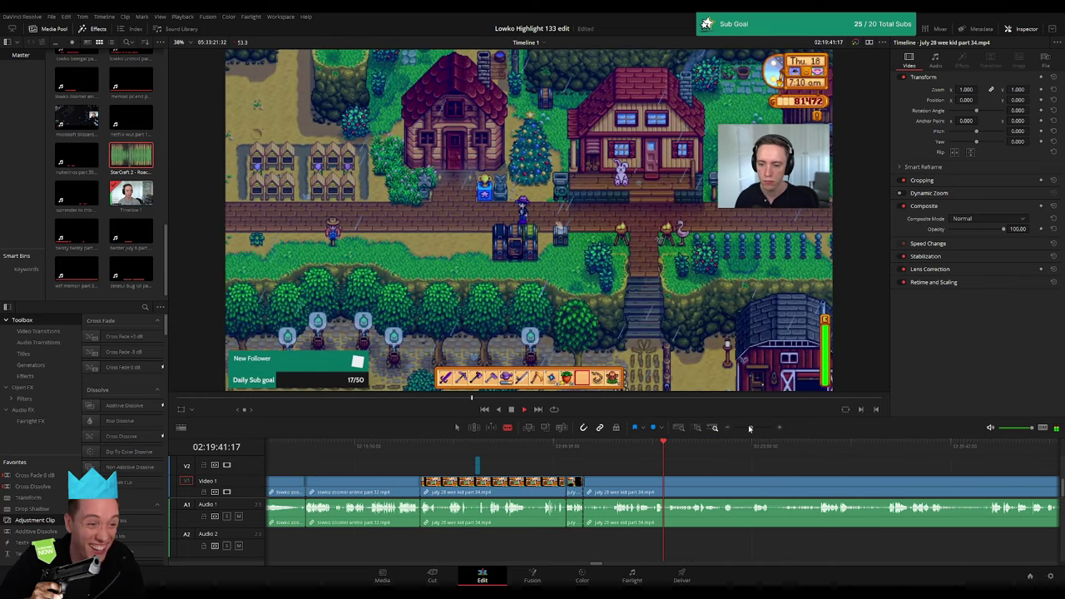
# - Review the remaining July 28 footage through the cellar scene and ripple-delete that long stretch
pyautogui.scroll(-3, 487, 468)
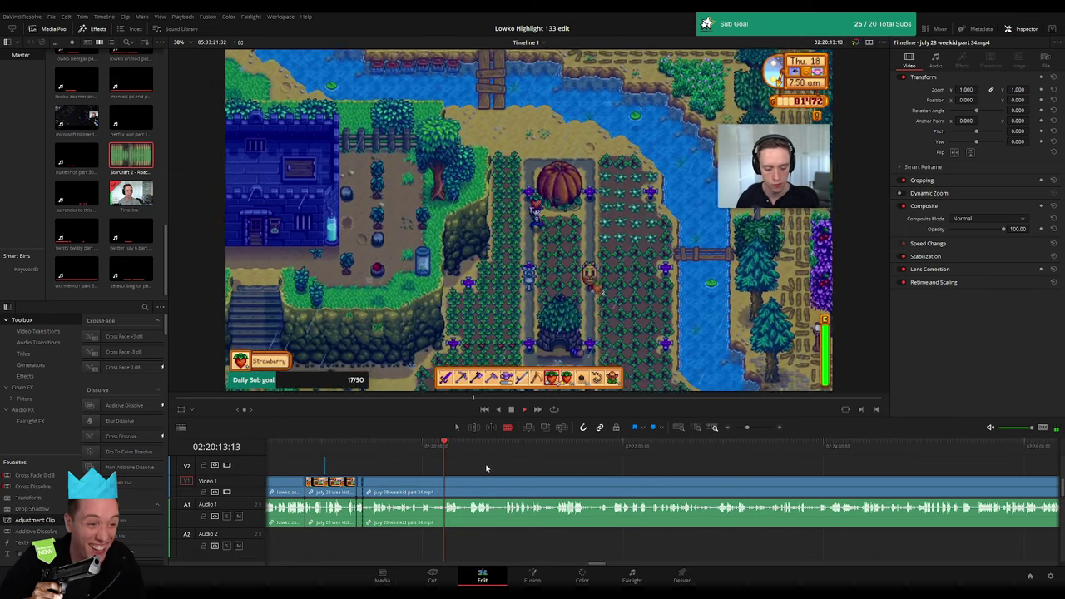
pyautogui.moveTo(487, 445); pyautogui.dragTo(795, 457)
pyautogui.press('space')
pyautogui.click(743, 428)
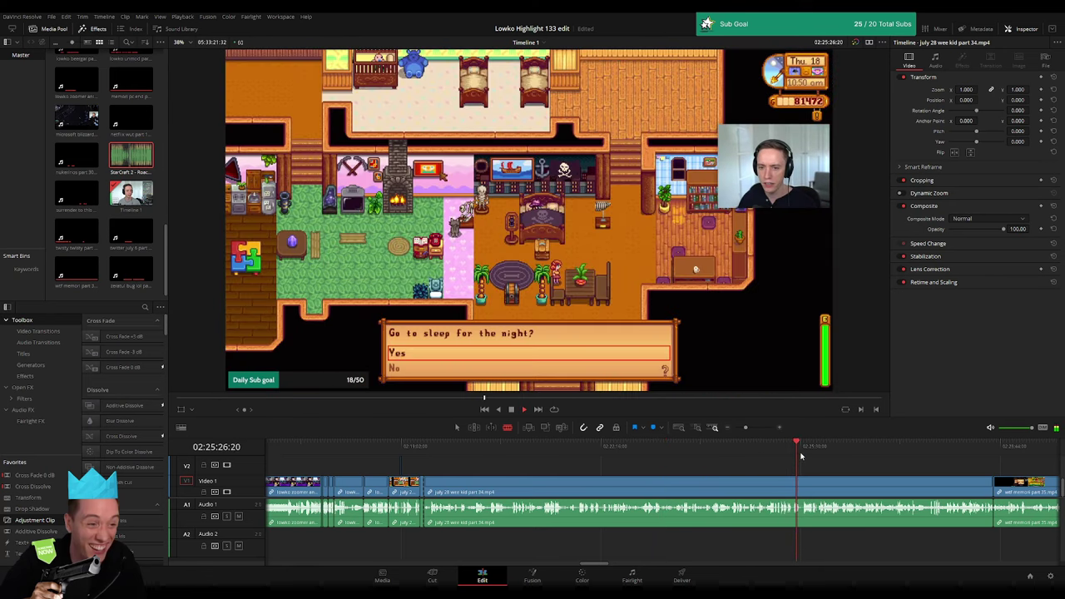
pyautogui.click(786, 458)
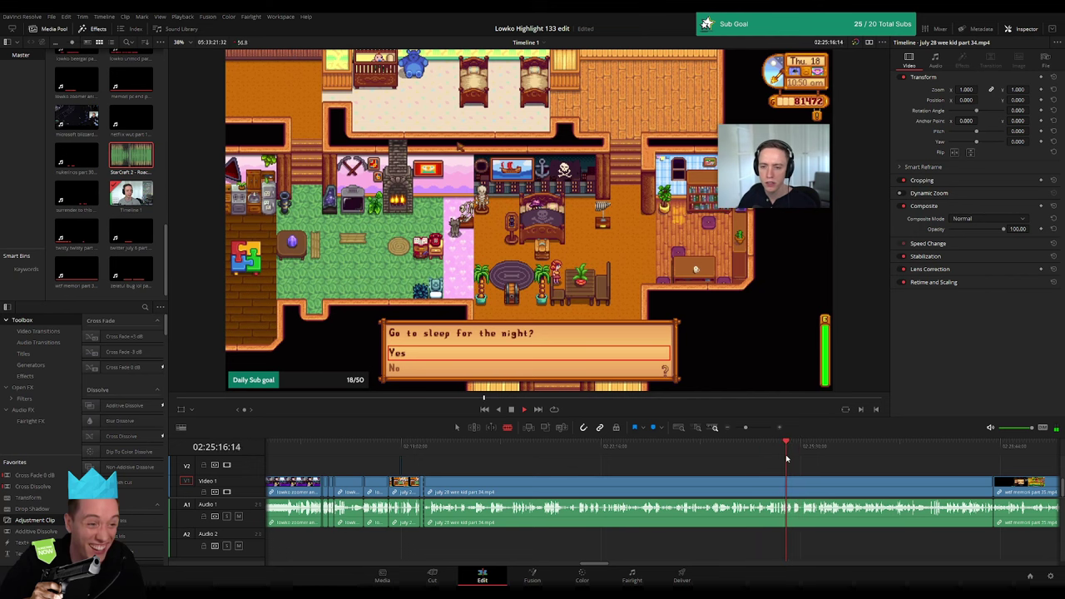
pyautogui.moveTo(767, 459); pyautogui.dragTo(789, 449)
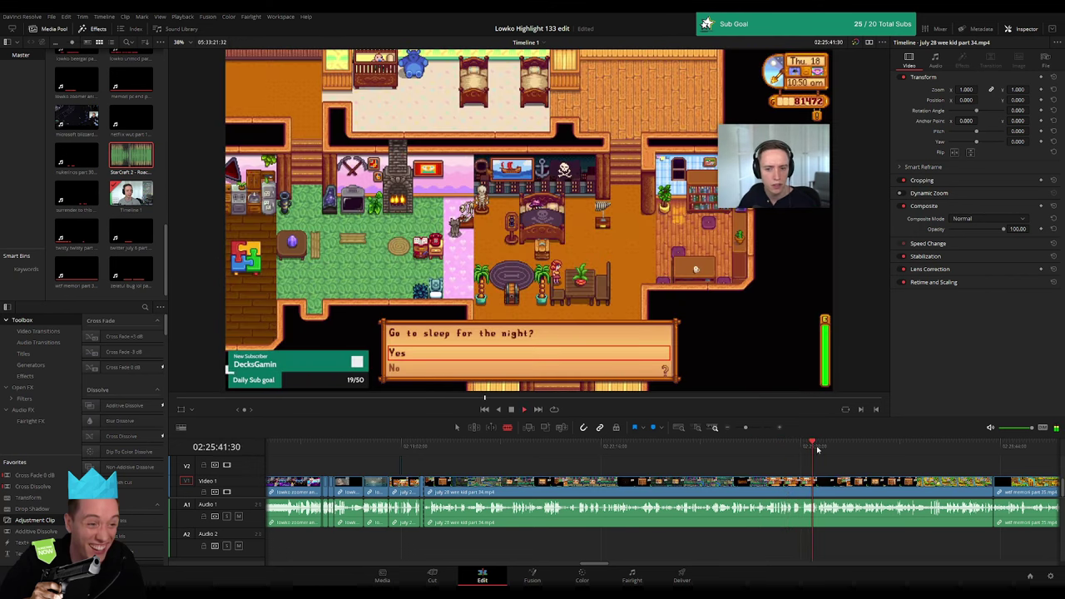
pyautogui.moveTo(816, 449); pyautogui.dragTo(900, 449)
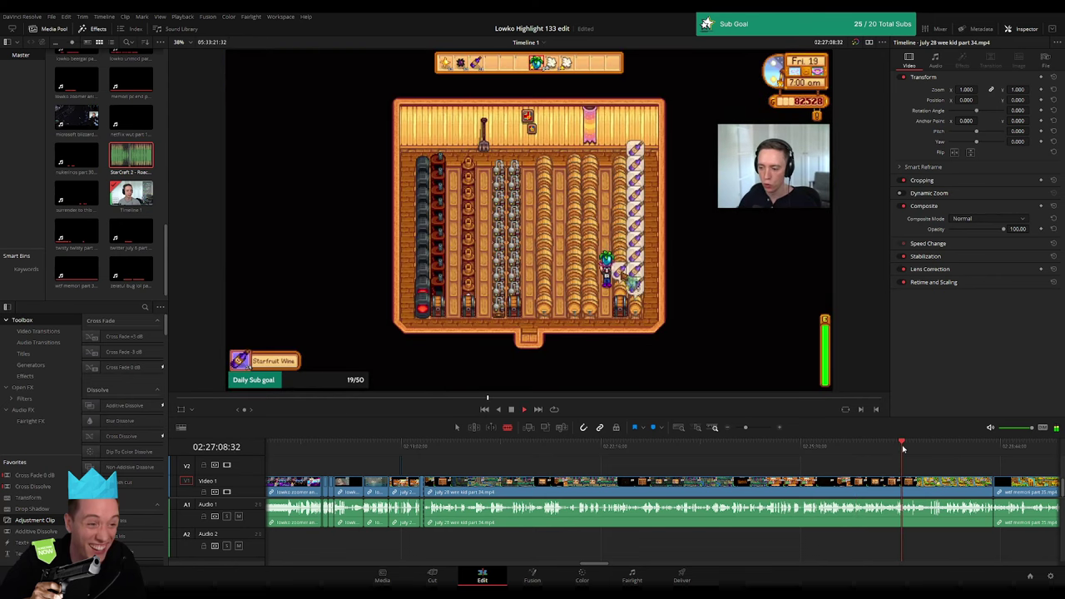
pyautogui.moveTo(903, 449); pyautogui.dragTo(977, 449)
pyautogui.click(777, 488)
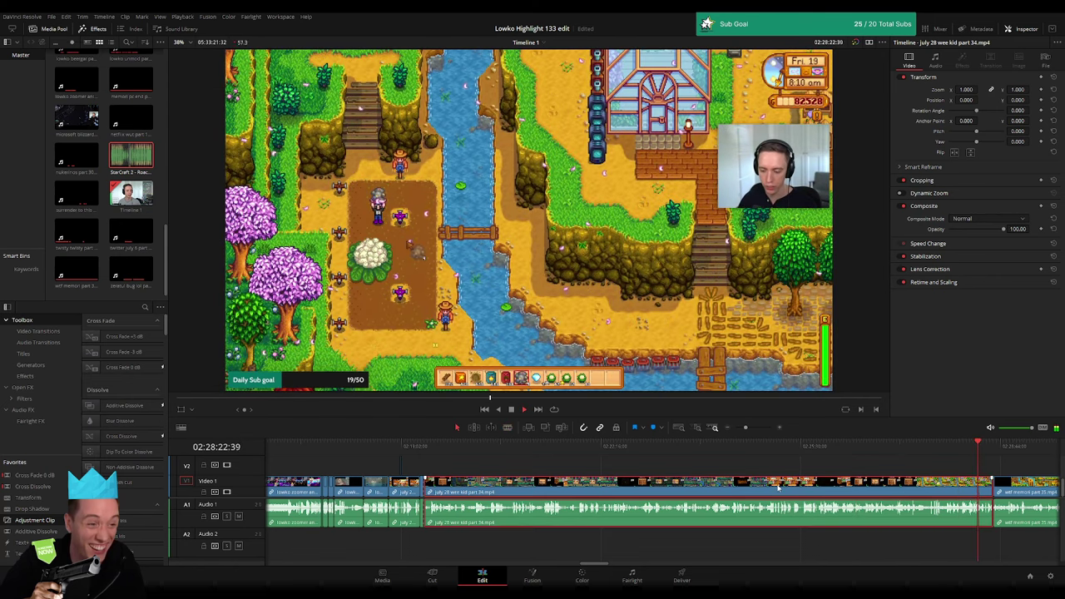
pyautogui.press('Delete')
# - Zoom in and skim the wtf memori part 35 footage ahead to the barrel shed scene
pyautogui.click(448, 446)
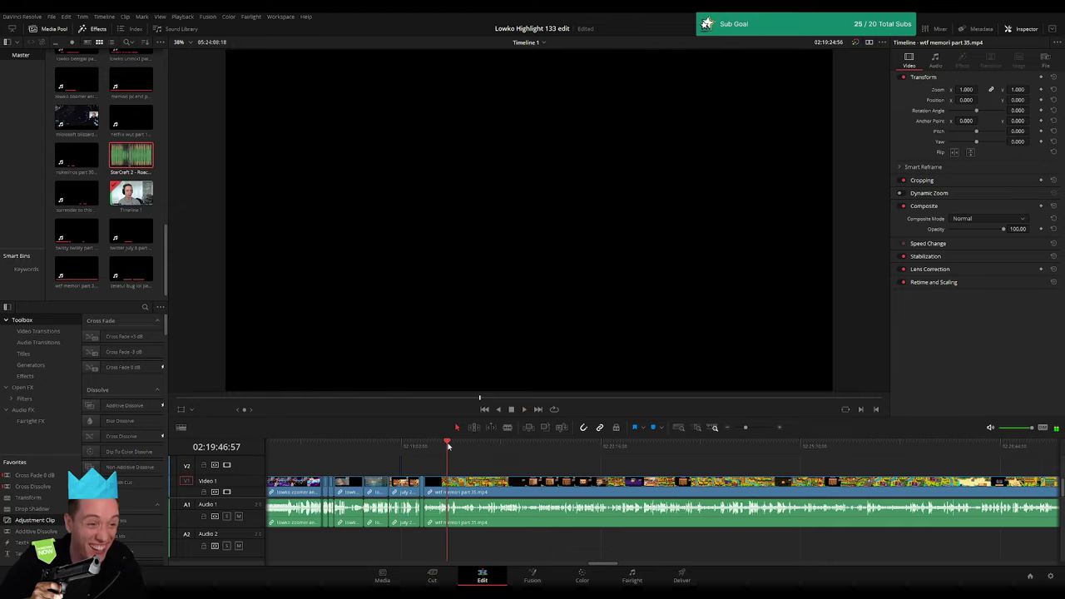
pyautogui.click(736, 428)
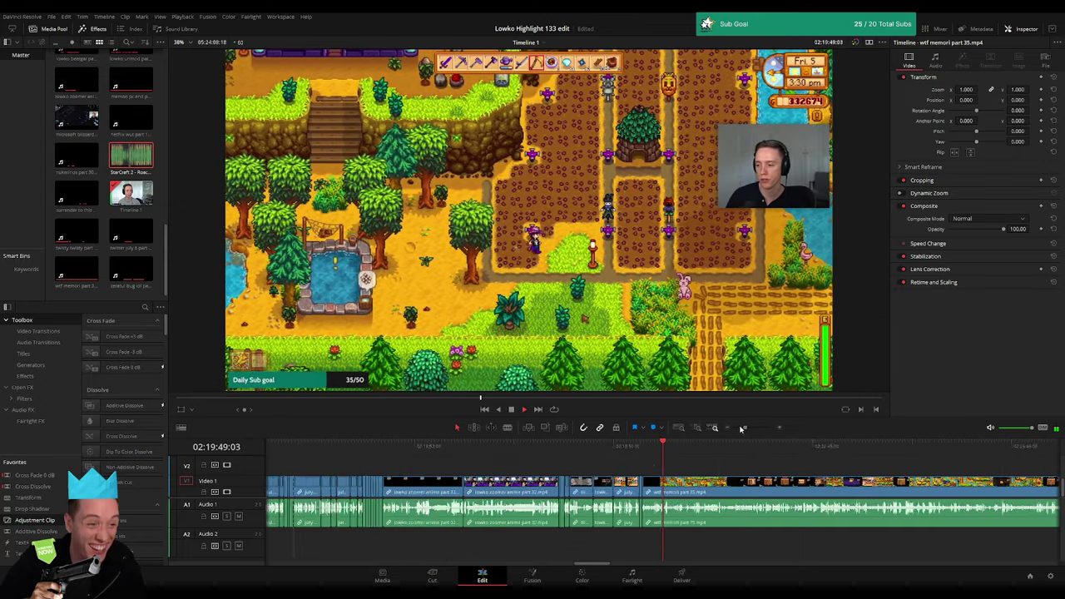
pyautogui.hscroll(5, 519, 477)
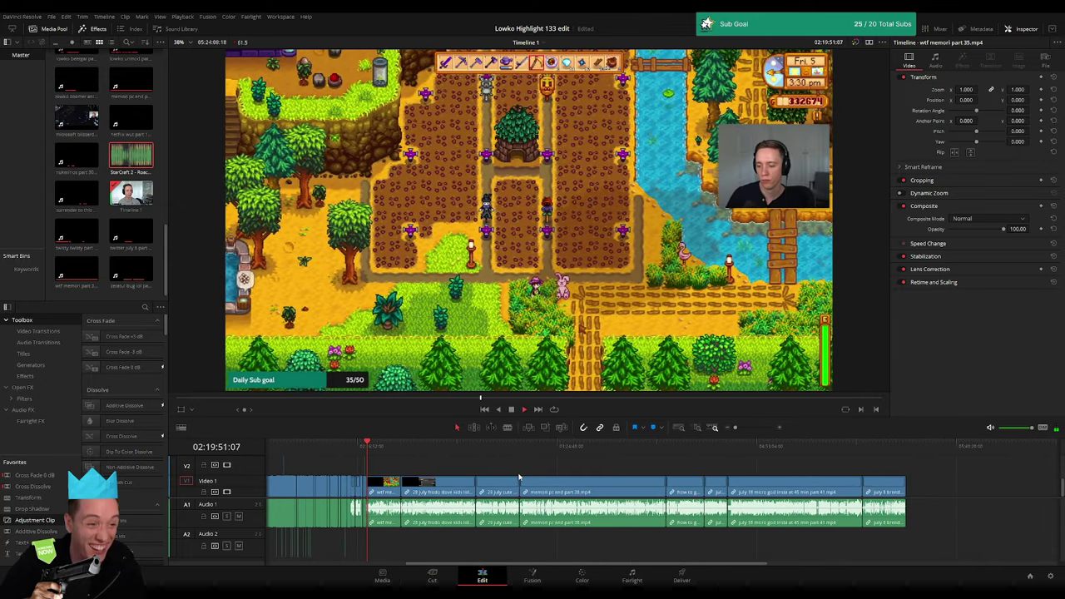
pyautogui.click(752, 429)
pyautogui.click(739, 446)
pyautogui.hscroll(5, 505, 466)
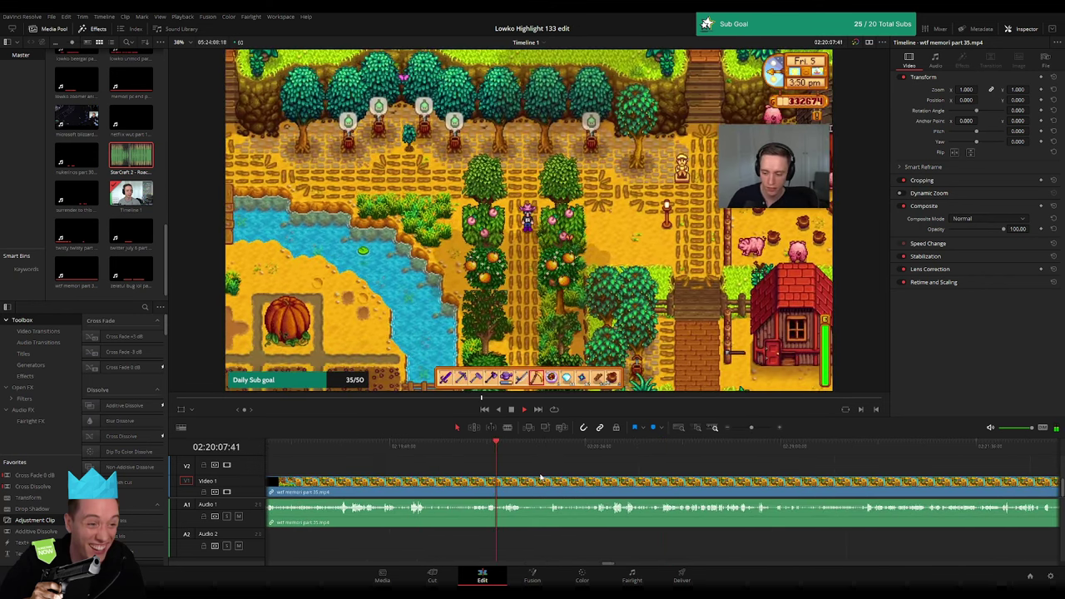
pyautogui.click(637, 451)
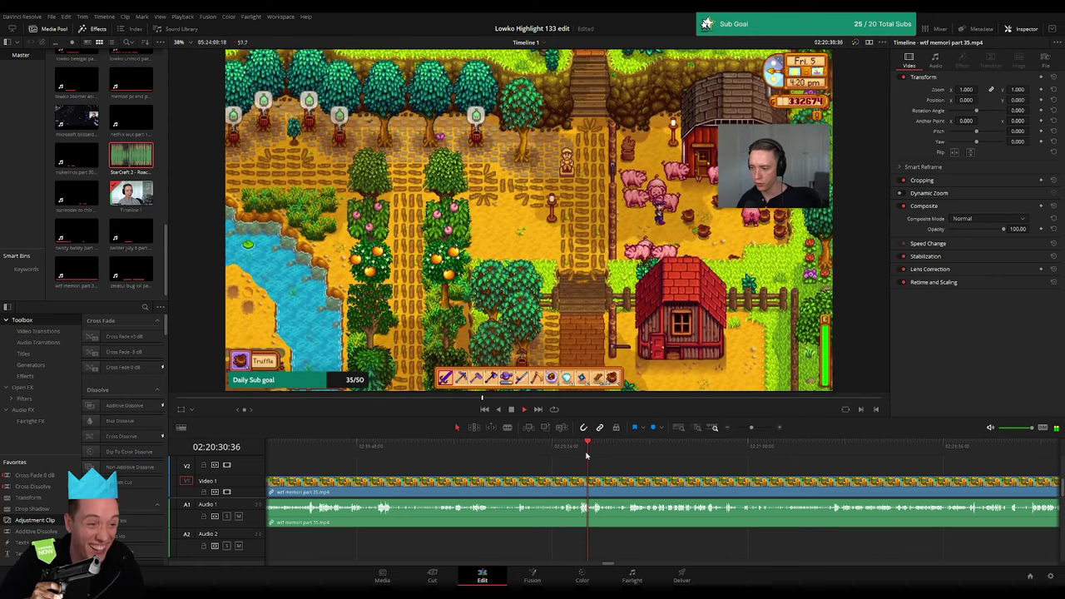
pyautogui.click(727, 449)
pyautogui.hscroll(5, 521, 473)
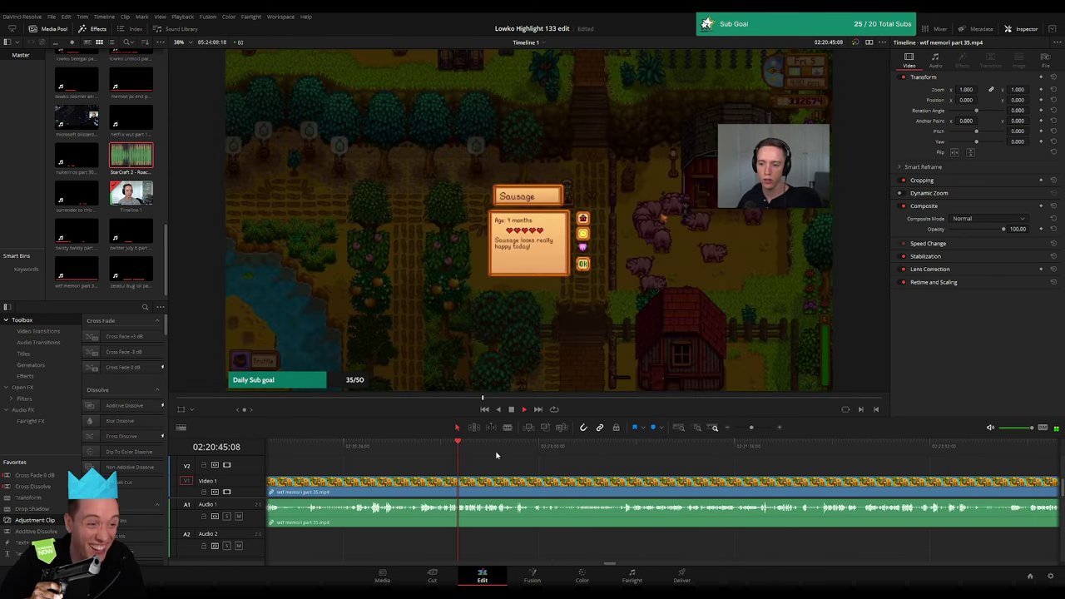
pyautogui.click(504, 449)
pyautogui.click(661, 449)
pyautogui.hscroll(5, 532, 466)
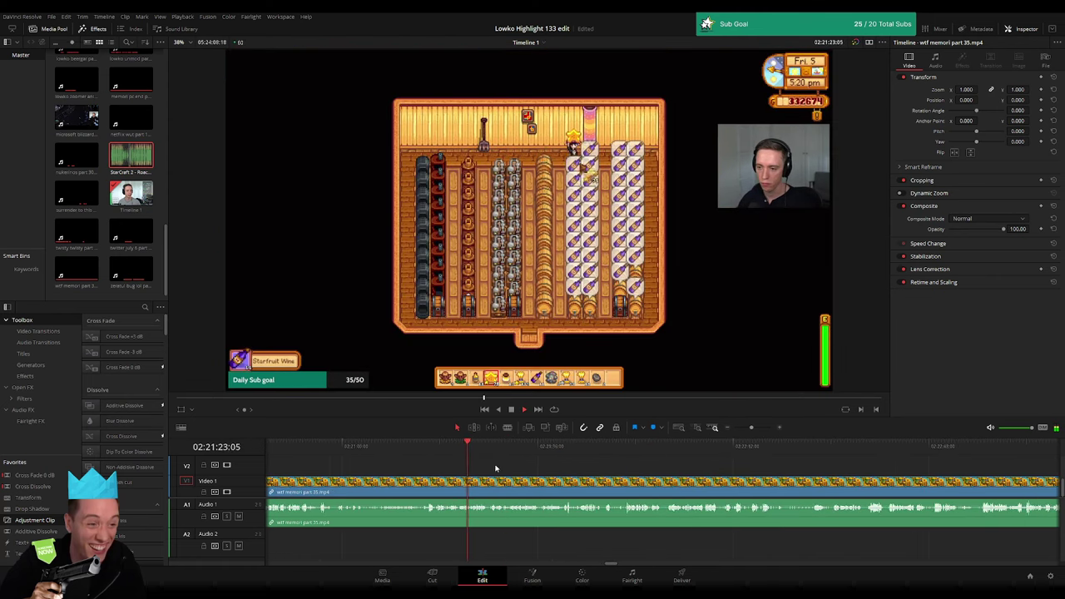
pyautogui.click(573, 449)
pyautogui.press('space')
# - Skim past the Day 6 of Summer screen and shed interior to the farm cut point
pyautogui.click(592, 449)
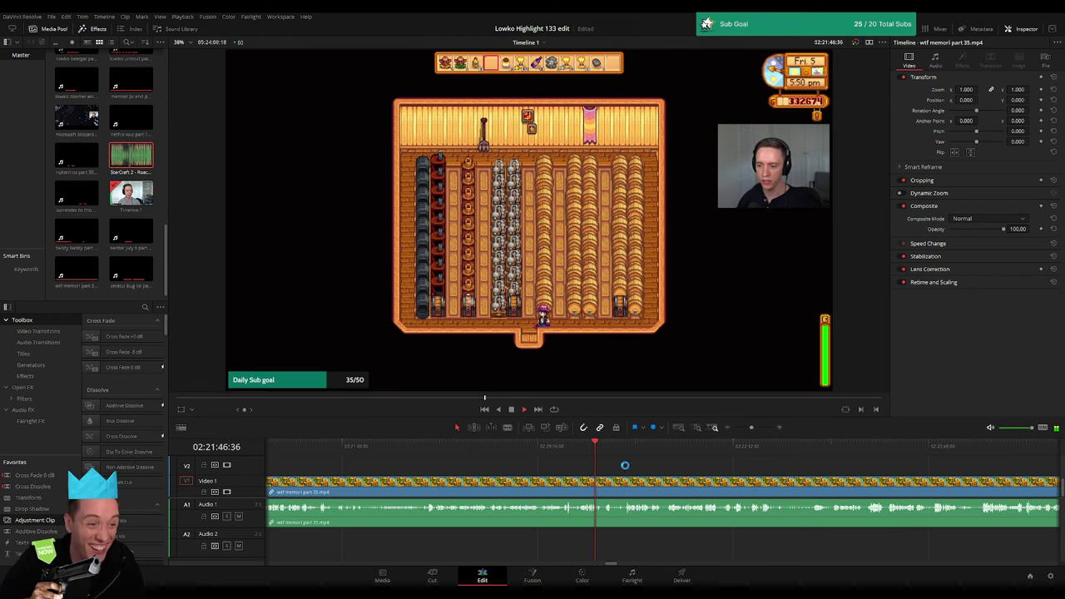
pyautogui.click(666, 450)
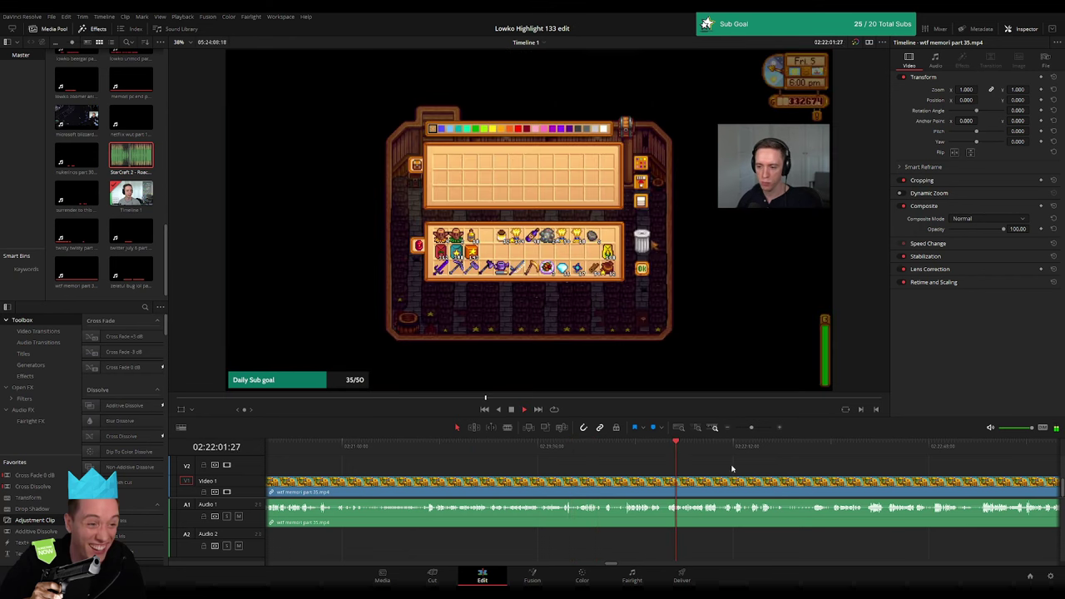
pyautogui.hscroll(5, 530, 467)
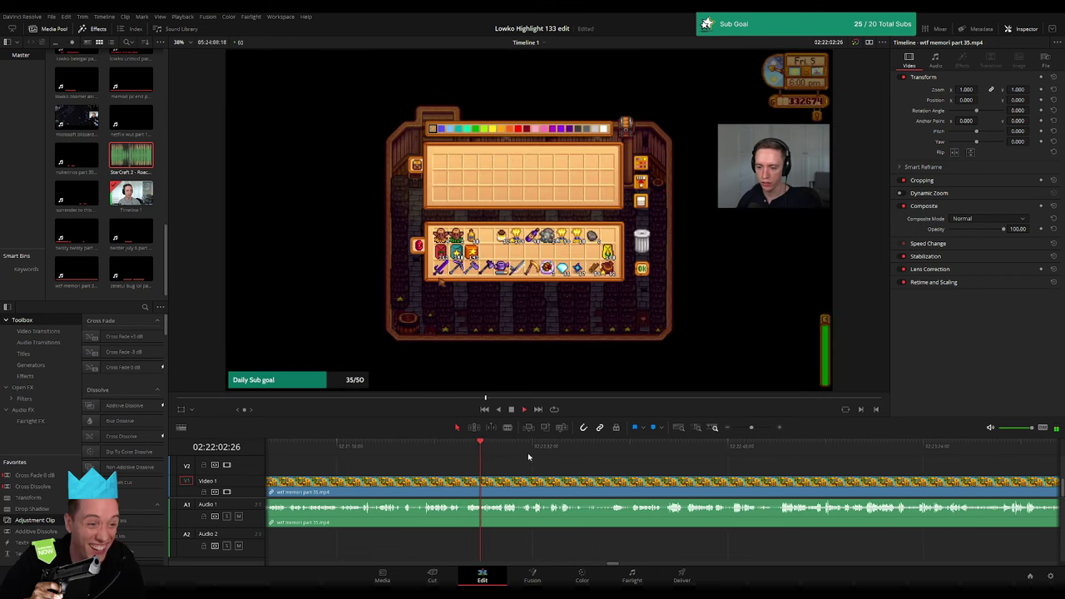
pyautogui.click(630, 449)
pyautogui.click(737, 449)
pyautogui.hscroll(5, 582, 465)
pyautogui.click(567, 450)
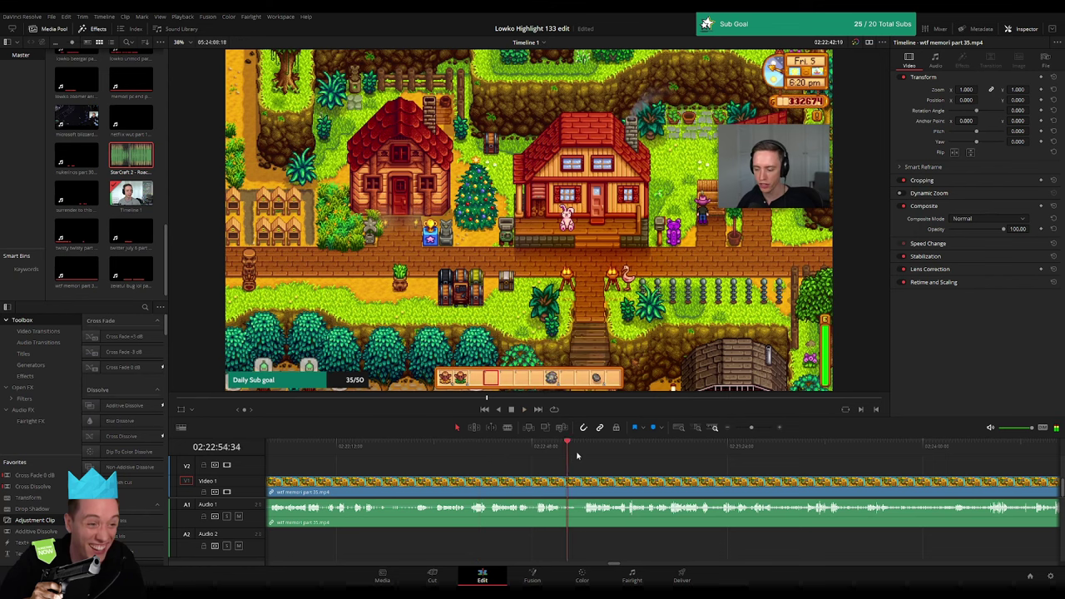
pyautogui.click(613, 454)
pyautogui.click(596, 456)
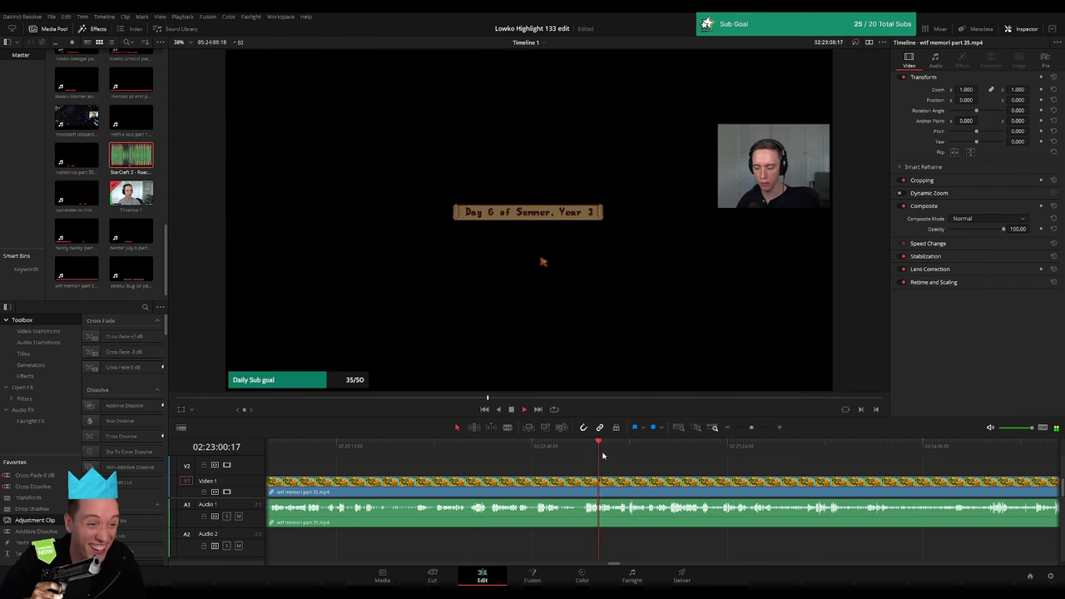
pyautogui.click(729, 458)
pyautogui.hscroll(5, 743, 470)
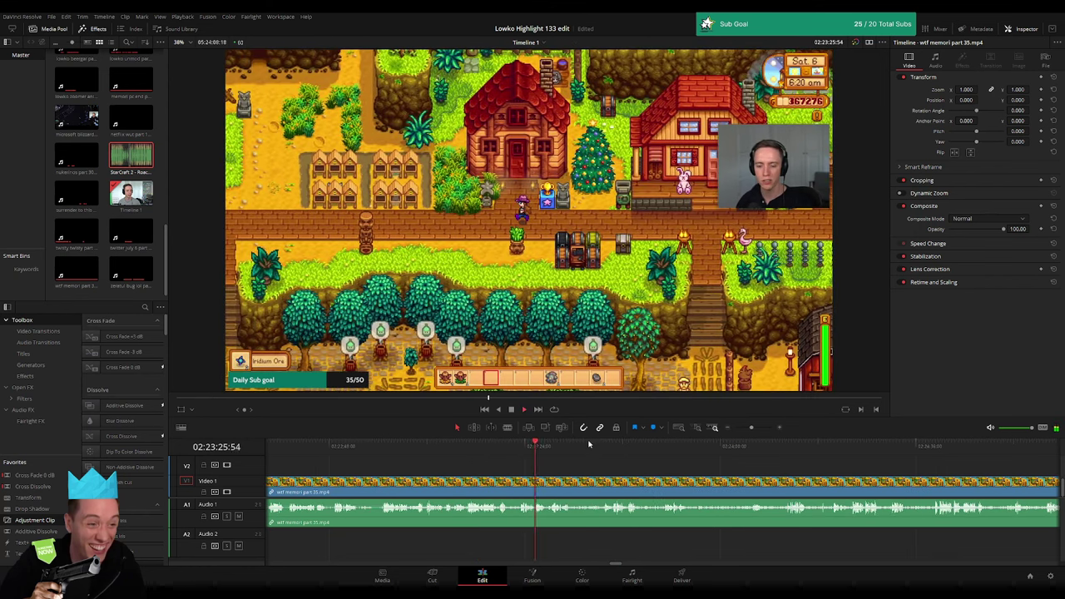
pyautogui.click(614, 454)
pyautogui.hscroll(3, 550, 460)
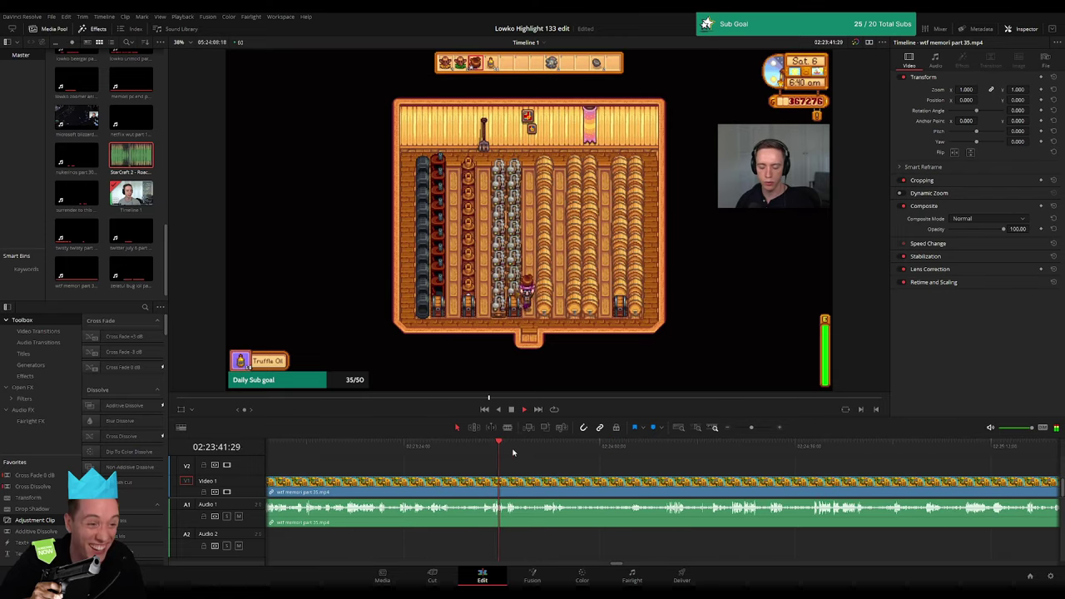
pyautogui.moveTo(513, 451)
pyautogui.mouseDown()
pyautogui.moveTo(696, 452)
pyautogui.moveTo(670, 452)
pyautogui.mouseUp()
pyautogui.moveTo(751, 428); pyautogui.dragTo(756, 430)
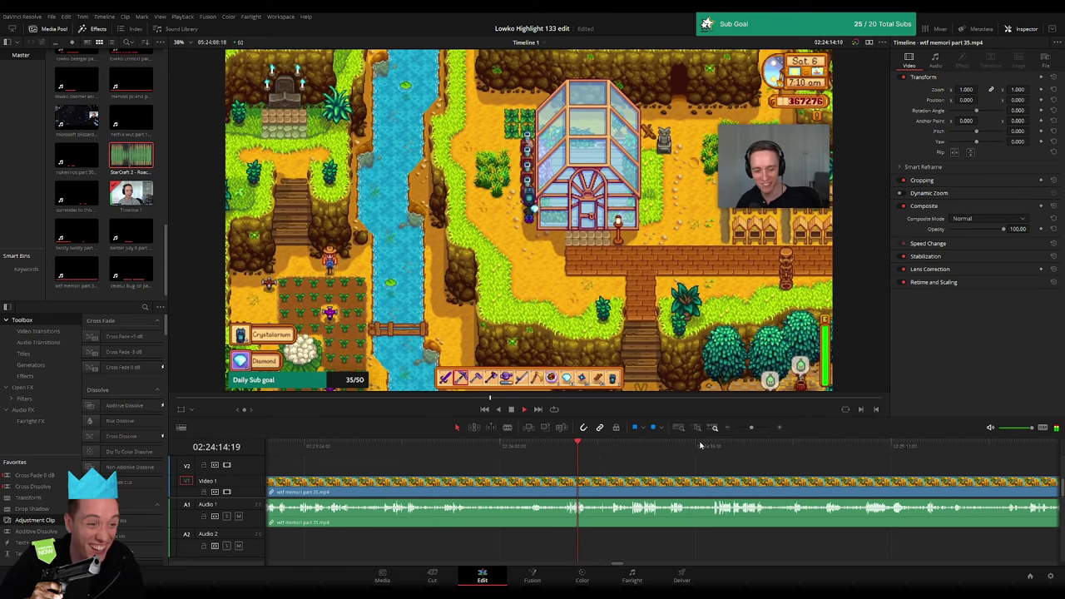
pyautogui.click(499, 449)
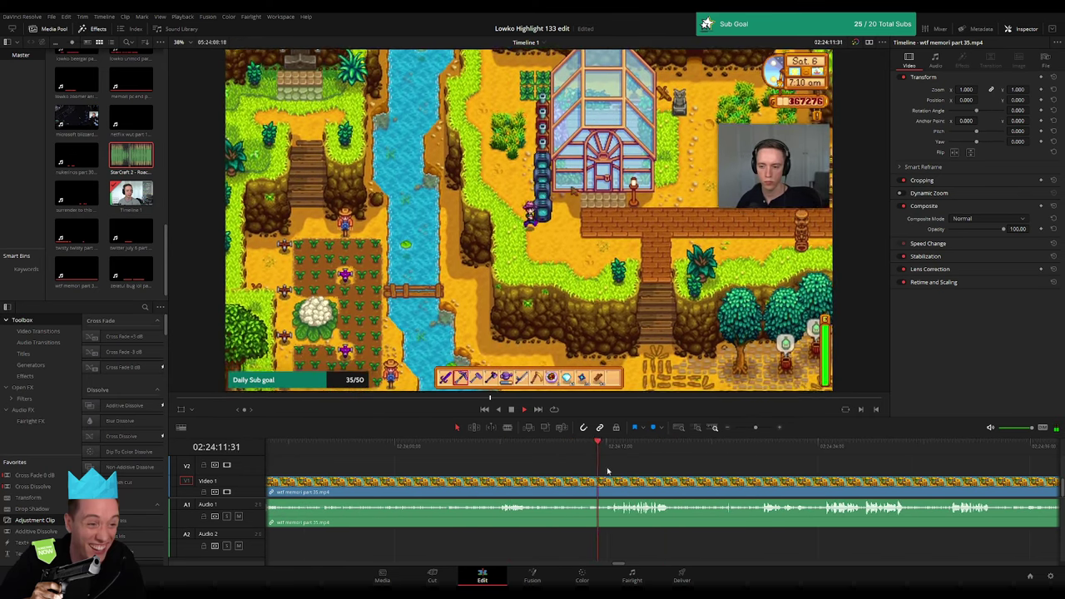
# - Split wtf memori part 35 at the playhead and ripple-delete its unwanted opening
pyautogui.hotkey('ctrl', 'b')
pyautogui.click(565, 487)
pyautogui.press('Delete')
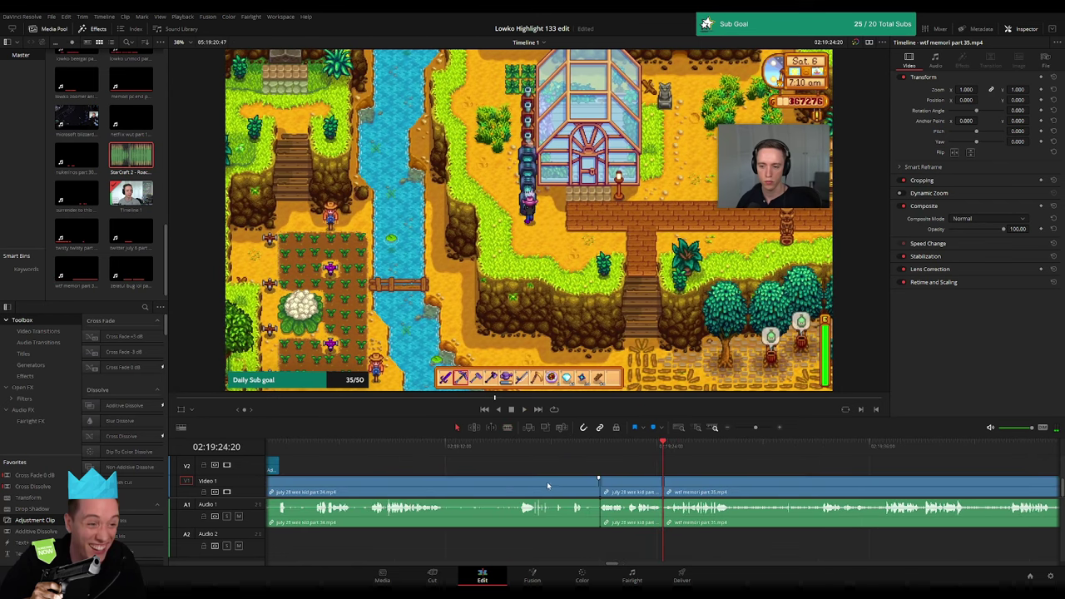
# - Blade the farm clip at two points around the short moment and review it
pyautogui.scroll(2, 730, 450)
pyautogui.scroll(1, 562, 468)
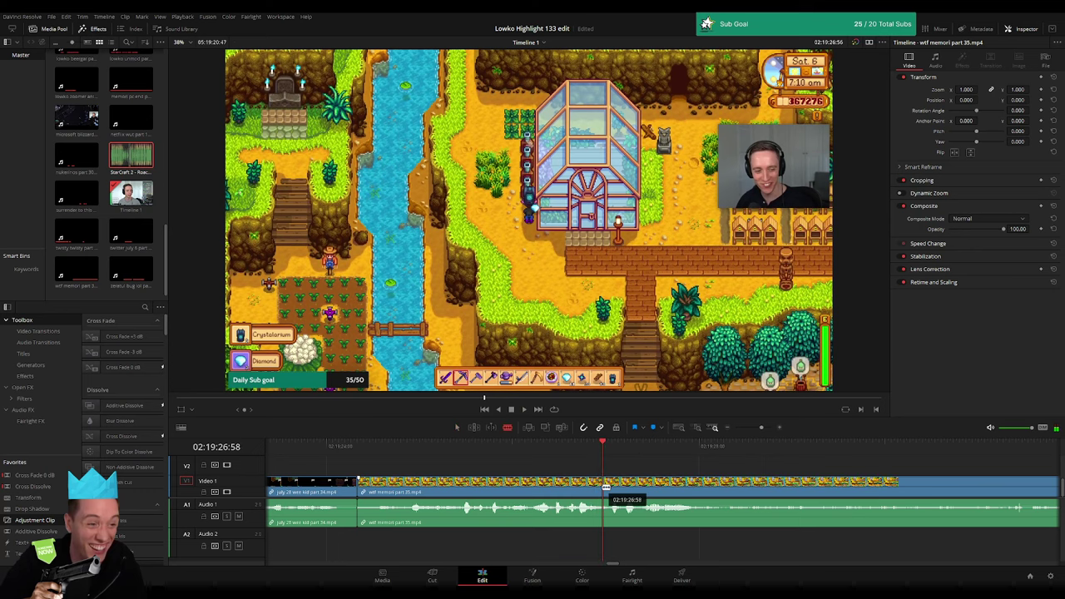
pyautogui.press('b')
pyautogui.hotkey('ctrl', 'b')
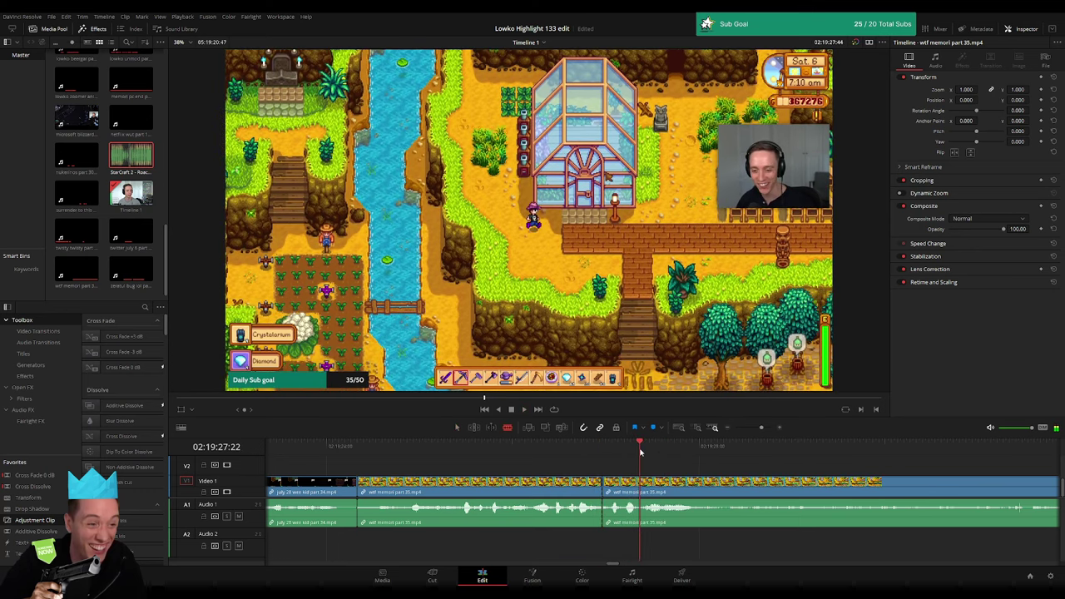
pyautogui.moveTo(641, 451); pyautogui.dragTo(627, 453)
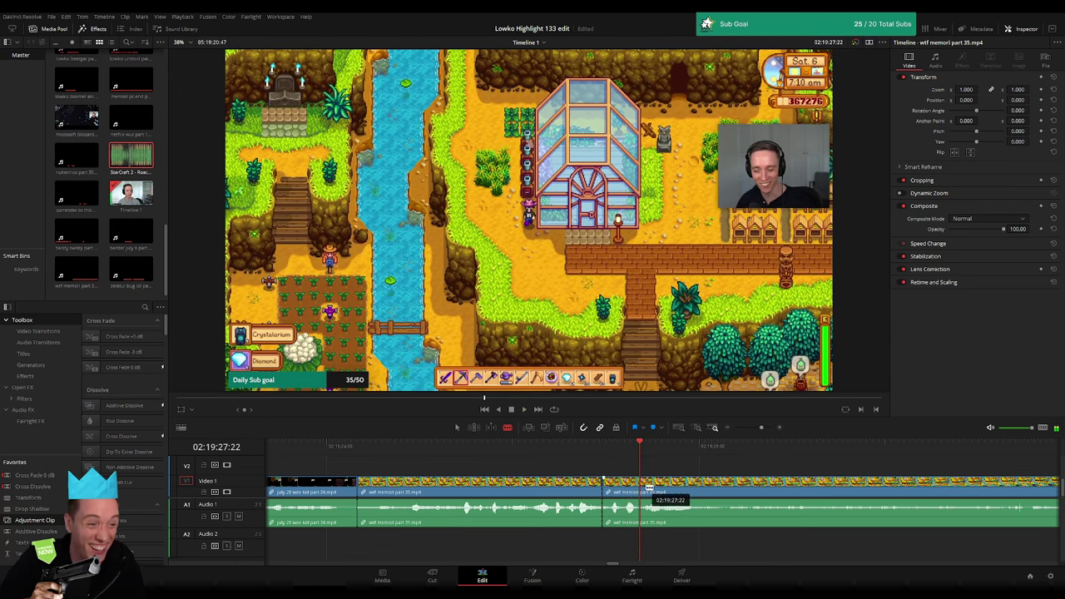
pyautogui.click(648, 486)
pyautogui.press('space')
pyautogui.press('space')
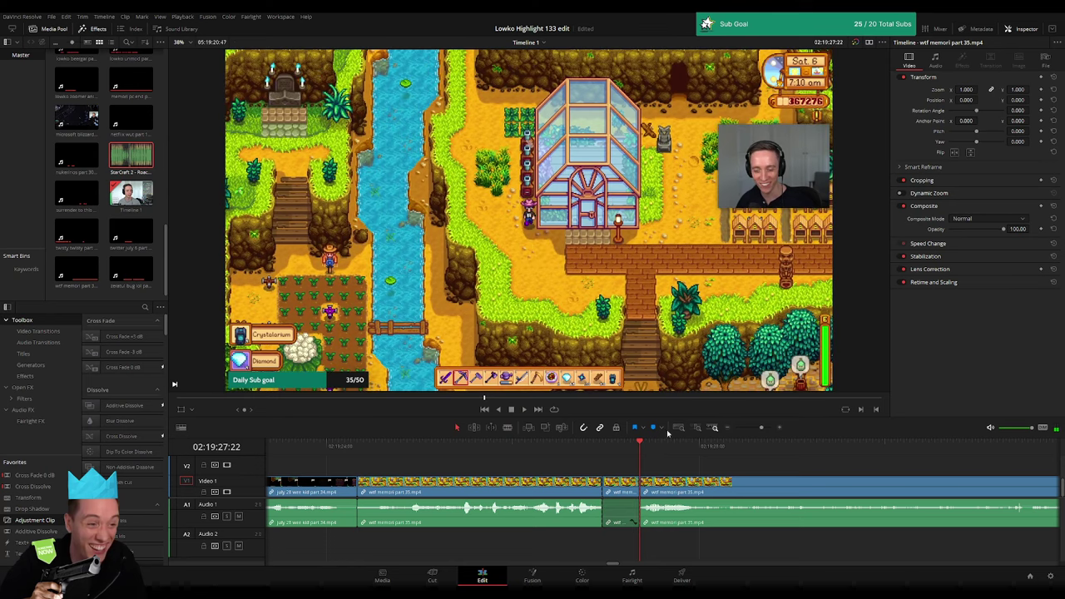
# - Place StarCraft 2 - Roach Quotes.mp3 on audio track 2 under the moment, lowered to about -23 dB
pyautogui.moveTo(130, 155)
pyautogui.mouseDown()
pyautogui.moveTo(597, 543)
pyautogui.moveTo(656, 545)
pyautogui.mouseUp()
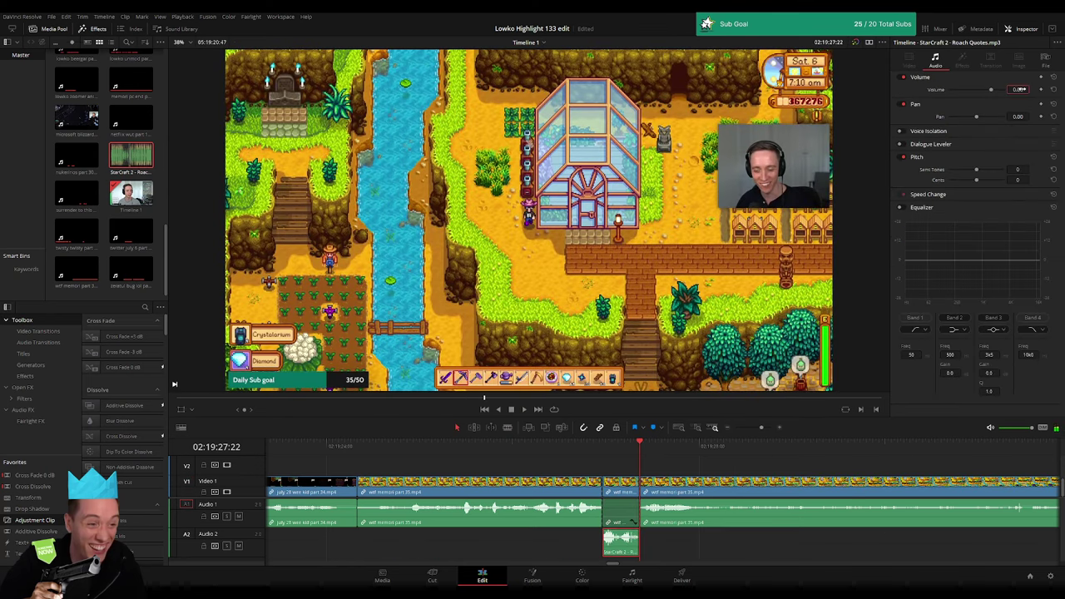
pyautogui.write('-23.6')
pyautogui.press('Return')
# - Replay the edited section, then blade the farm clip at a new point
pyautogui.click(397, 446)
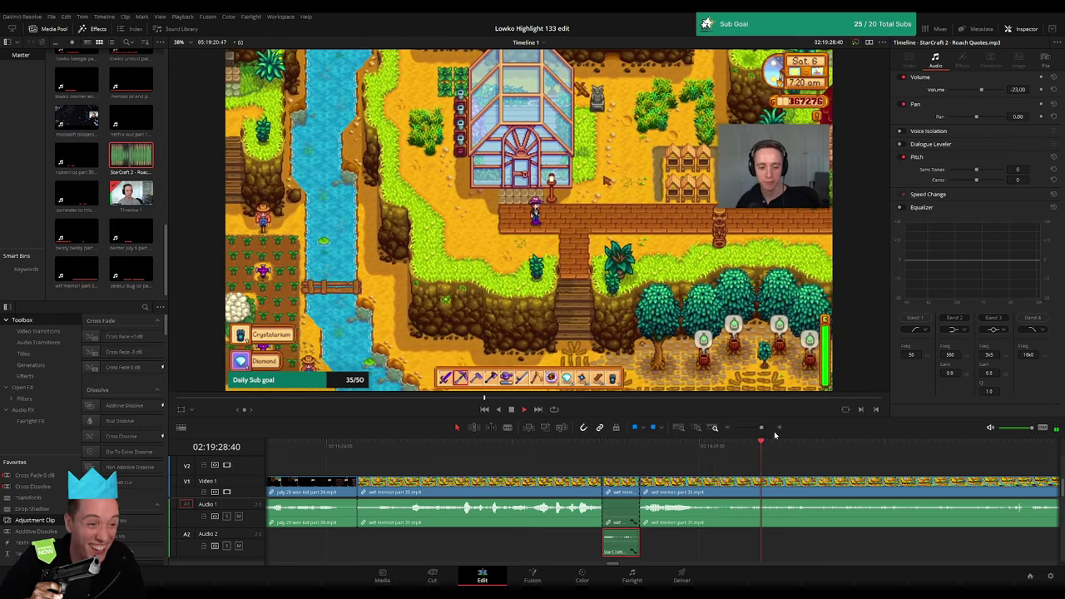
pyautogui.scroll(-3, 729, 442)
pyautogui.click(706, 471)
pyautogui.press('b')
pyautogui.click(653, 499)
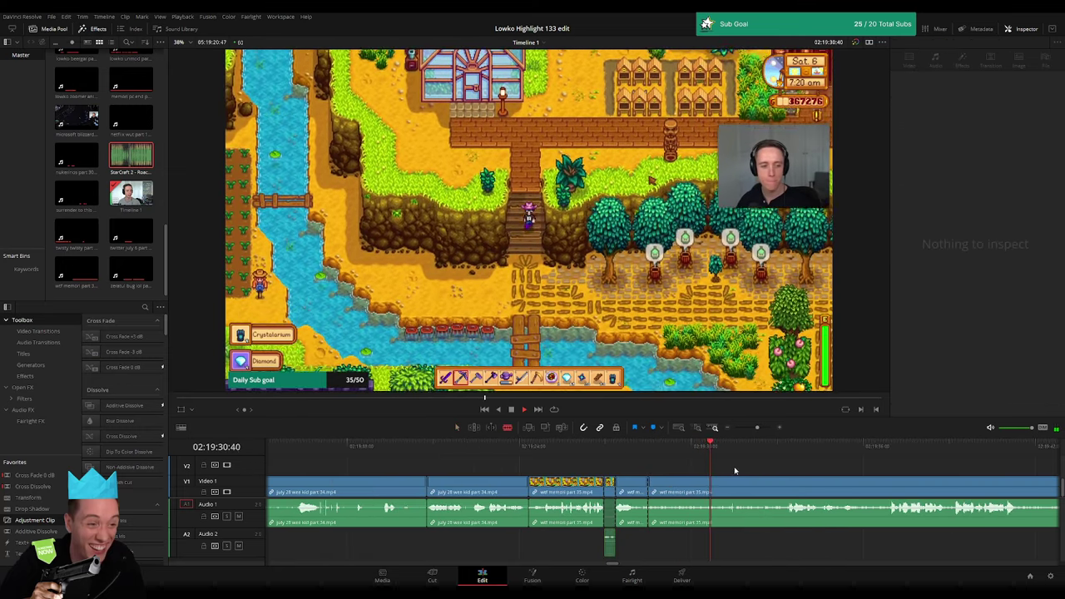
# - Blade where the dull stretch ends and ripple-delete that stretch of wtf memori part 35
pyautogui.hscroll(2, 665, 474)
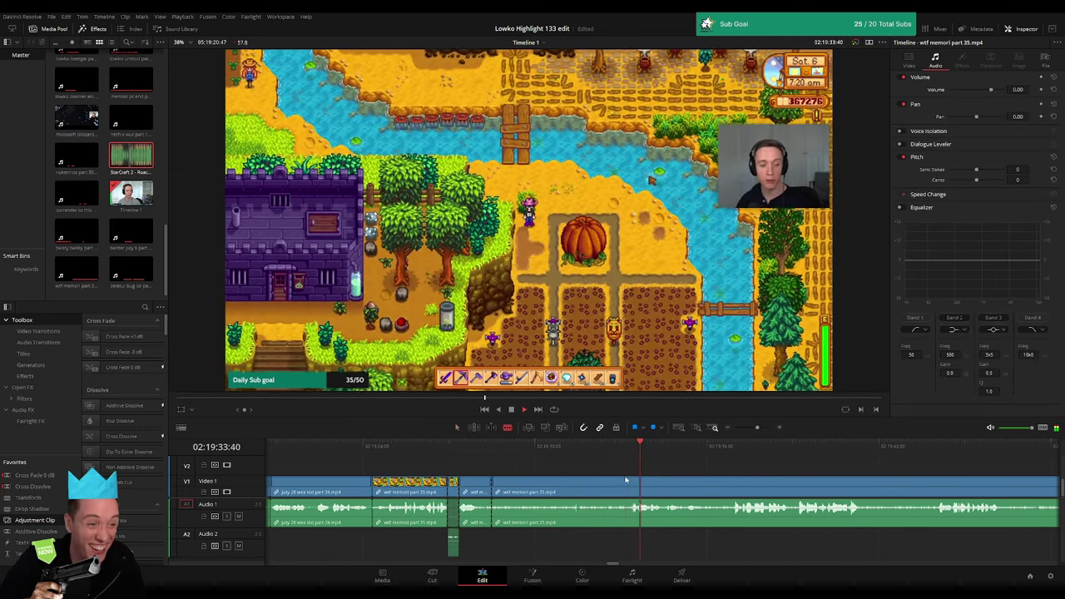
pyautogui.click(628, 491)
pyautogui.press('a')
pyautogui.click(593, 485)
pyautogui.press('Delete')
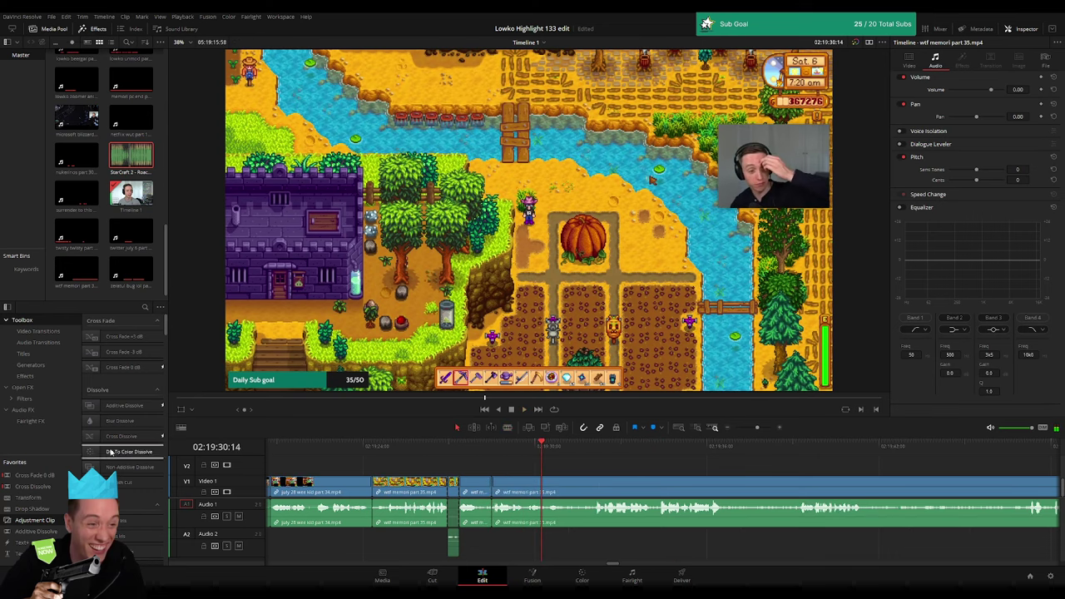
# - Add a Cross Fade 0 dB on the audio cut and play it back
pyautogui.moveTo(52, 480); pyautogui.dragTo(499, 509)
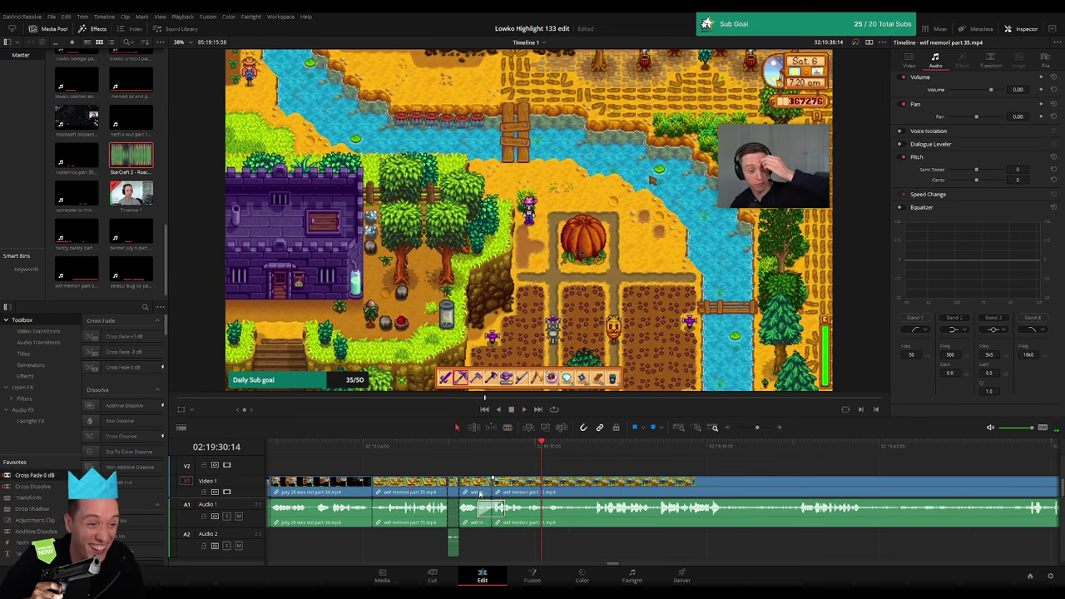
pyautogui.click(458, 446)
pyautogui.press('space')
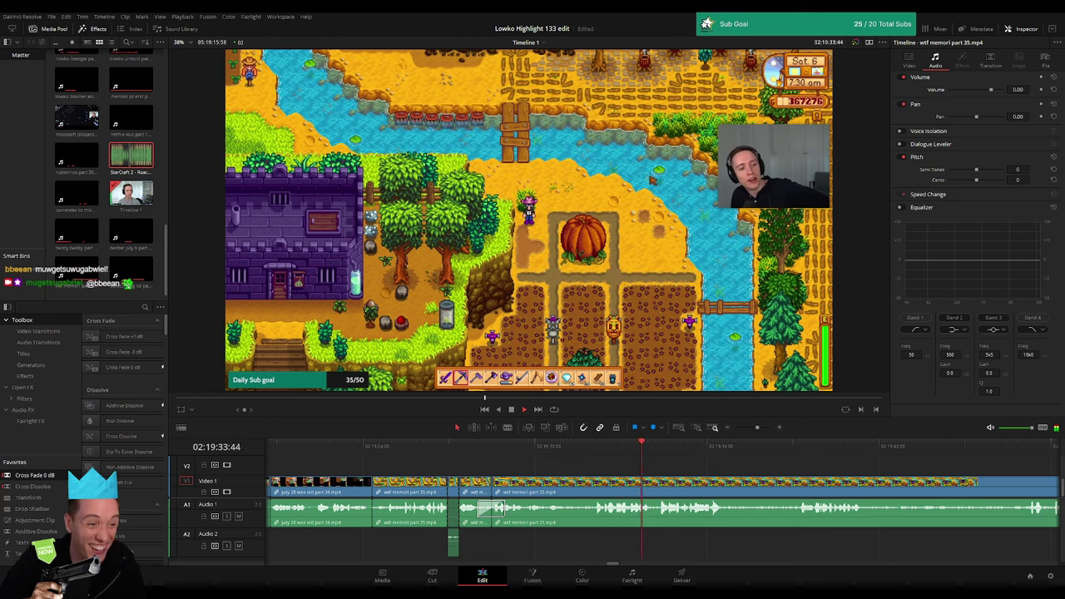
pyautogui.hscroll(5, 705, 470)
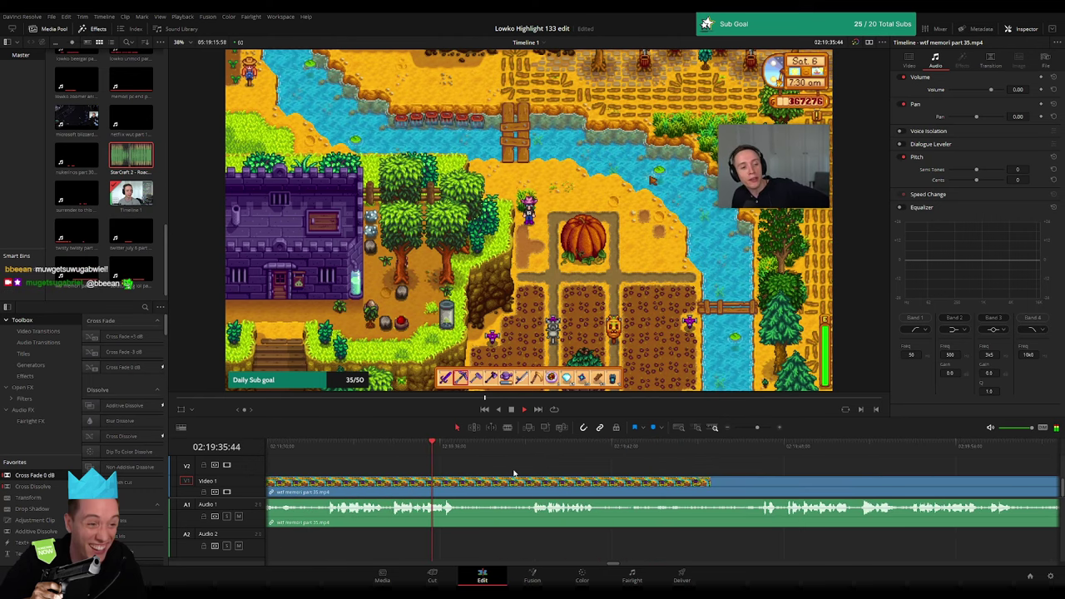
# - Zoom in and fine-tune the cut point around the later wtf memori part 35 moment
pyautogui.click(512, 453)
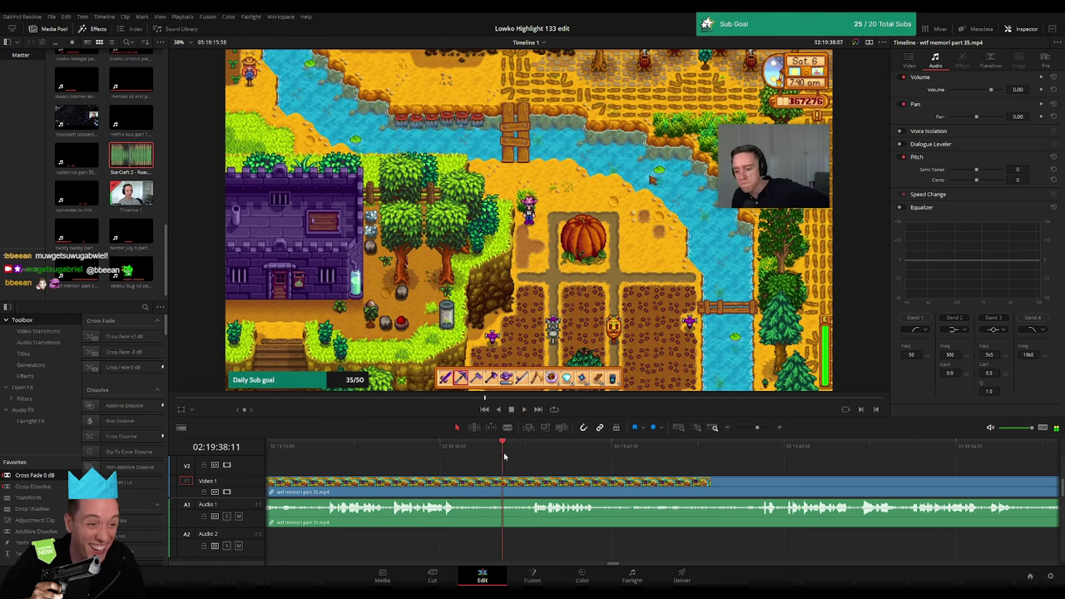
pyautogui.scroll(-3, 492, 470)
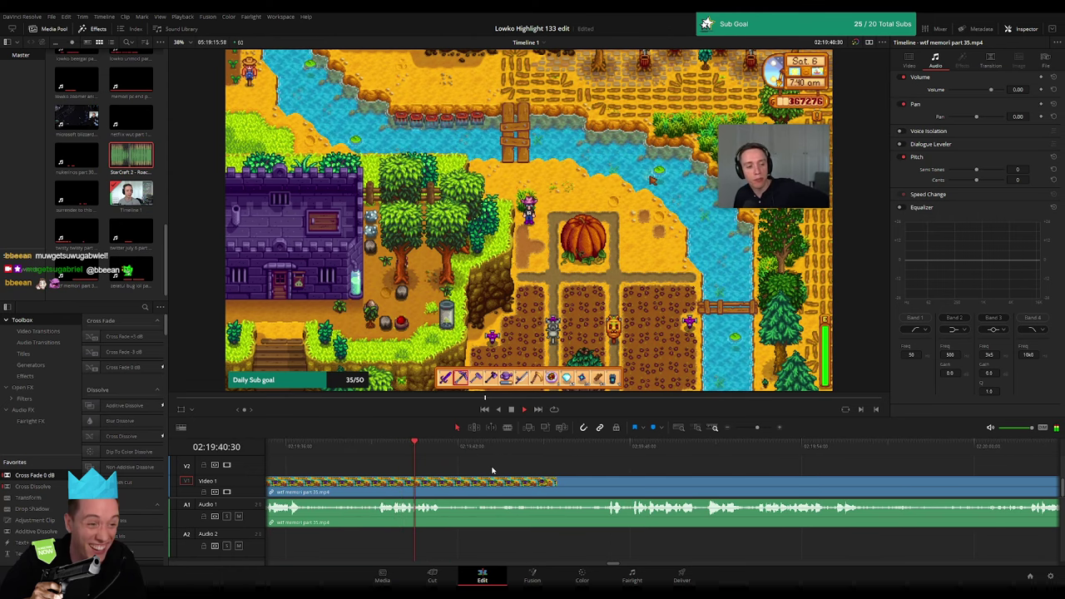
pyautogui.click(379, 452)
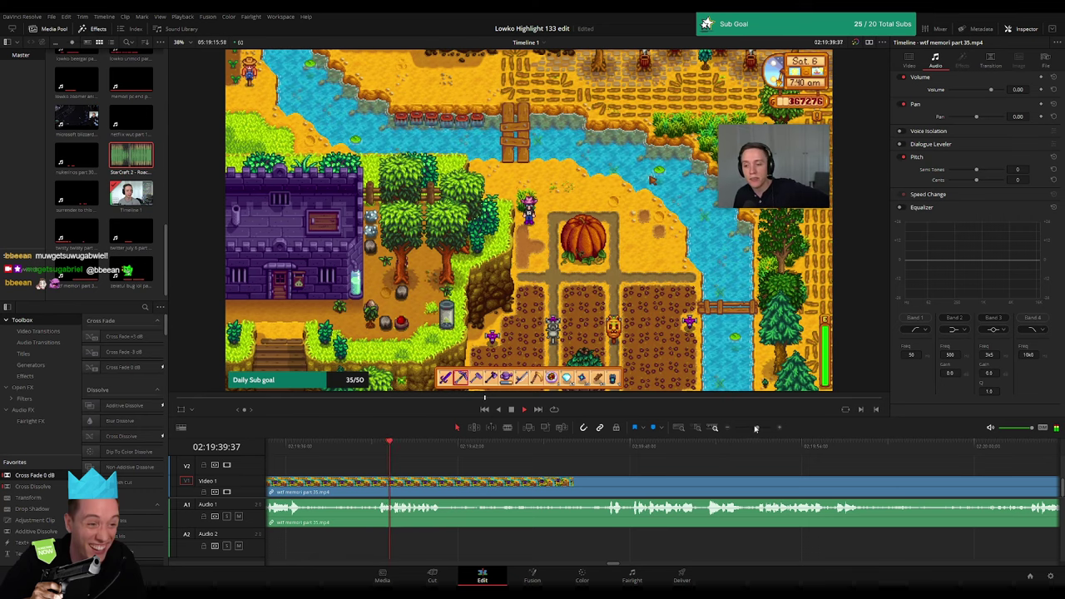
pyautogui.moveTo(757, 427); pyautogui.dragTo(763, 427)
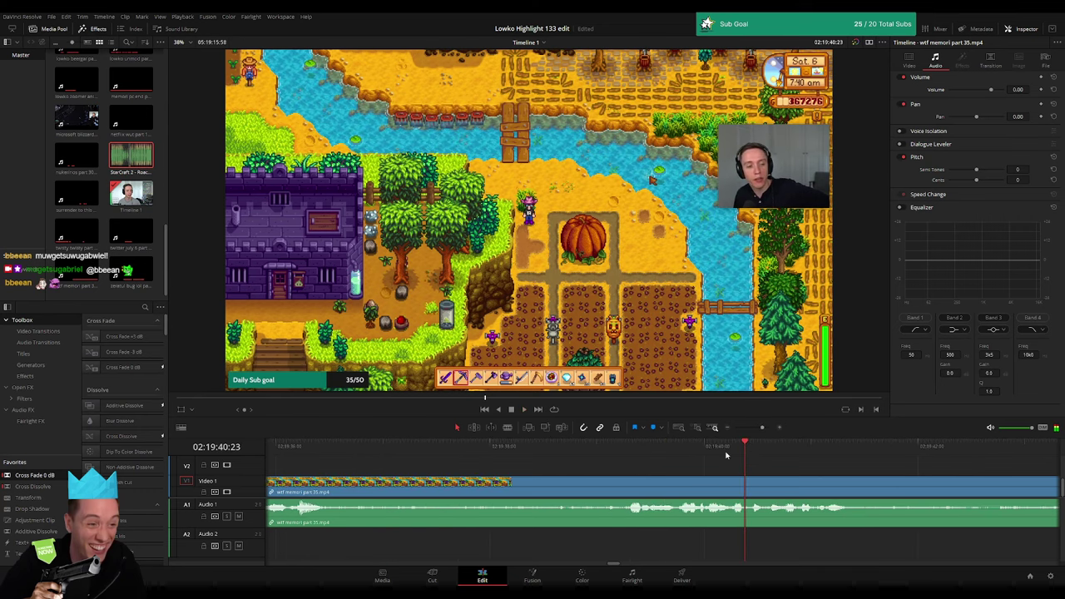
pyautogui.click(690, 449)
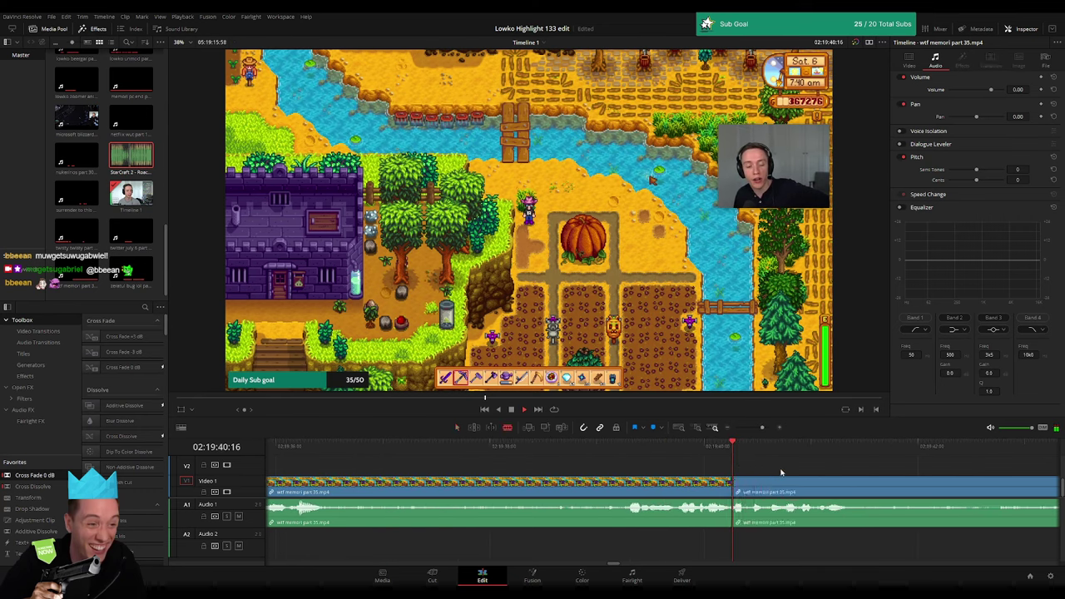
pyautogui.click(712, 454)
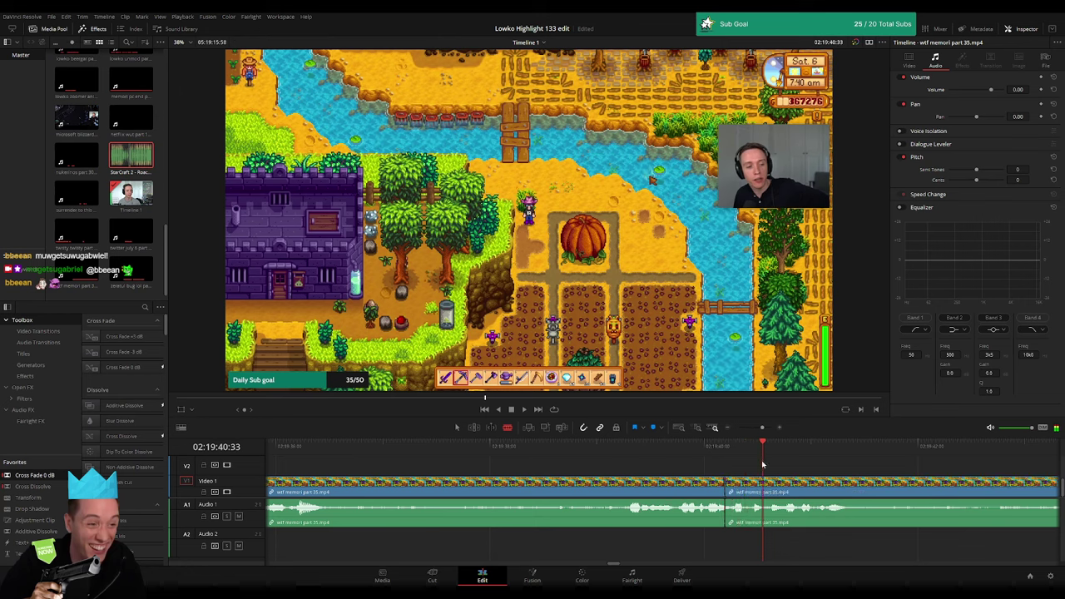
pyautogui.press('space')
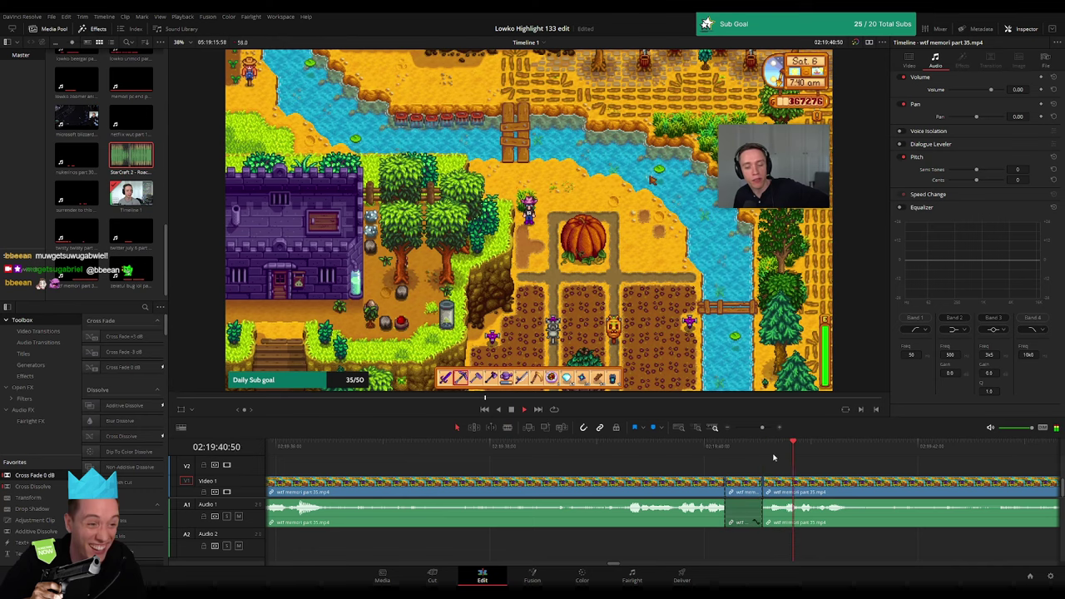
pyautogui.click(762, 449)
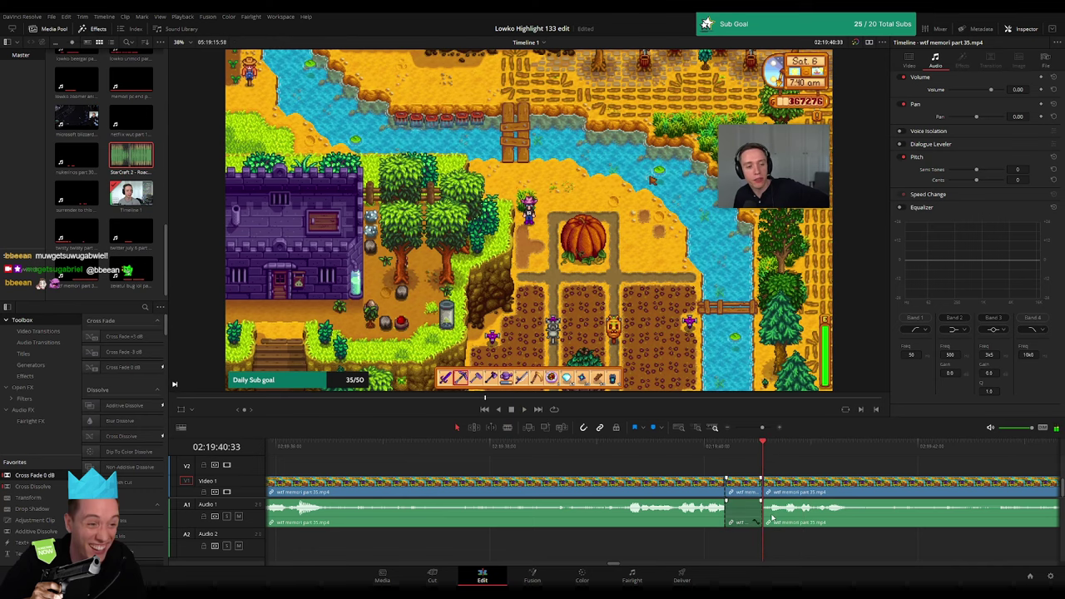
# - Place a second StarCraft 2 - Roach Quotes.mp3 clip on audio track 2 and preview it
pyautogui.moveTo(147, 178); pyautogui.dragTo(743, 545)
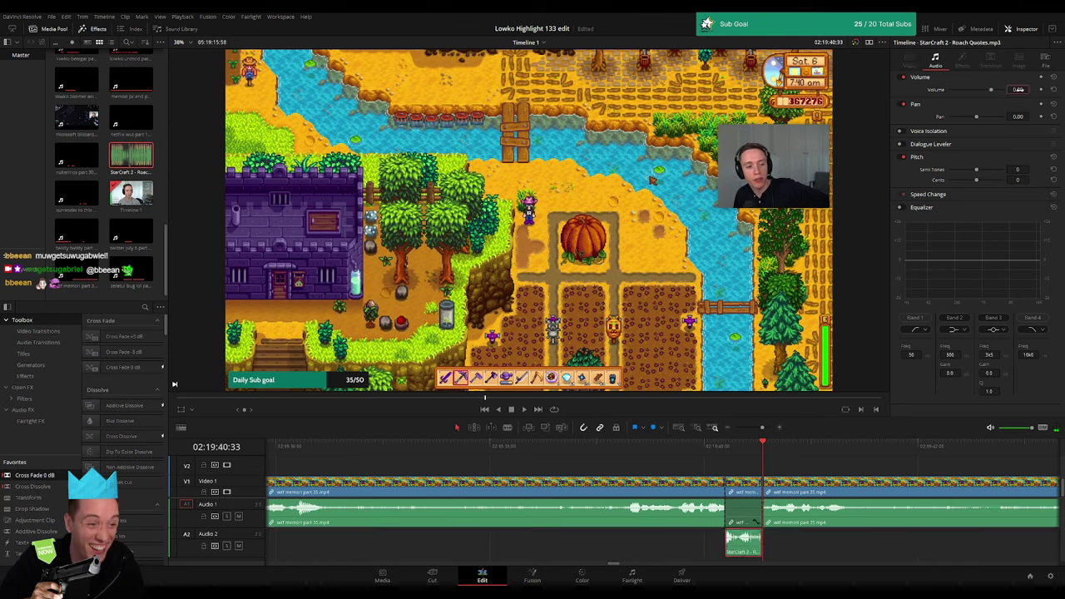
pyautogui.click(650, 450)
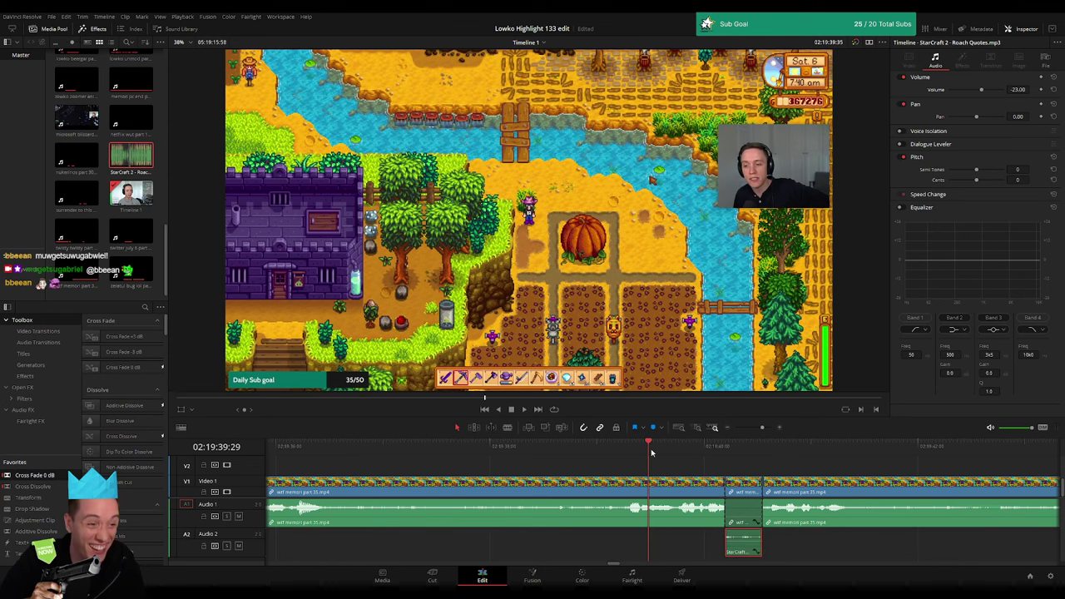
pyautogui.moveTo(762, 427); pyautogui.dragTo(756, 428)
# - Blade the farm clip around the first dull stretch and ripple-delete it
pyautogui.click(661, 491)
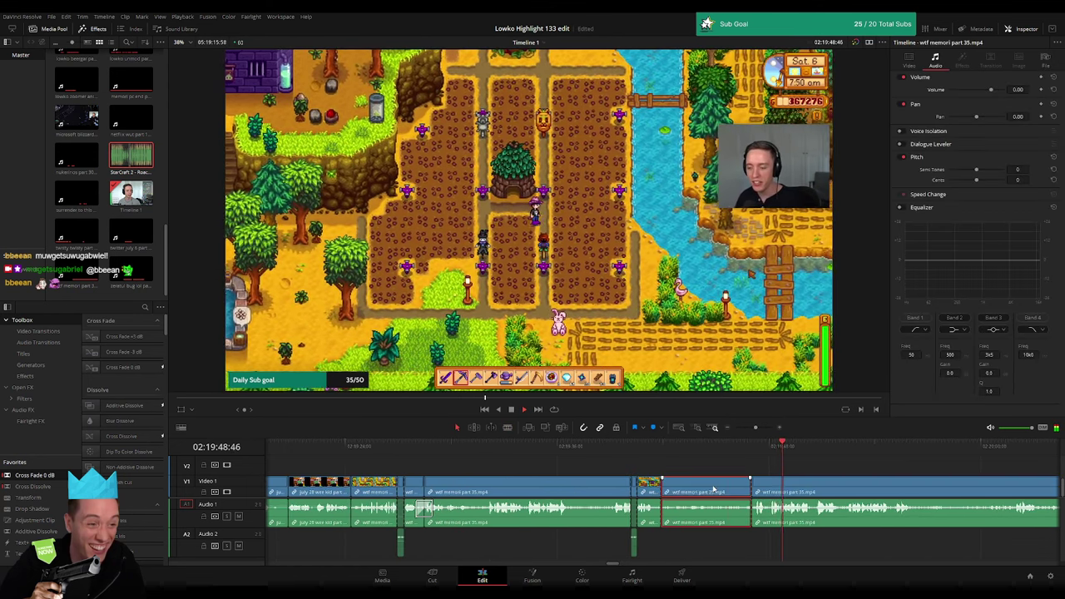
pyautogui.press('space')
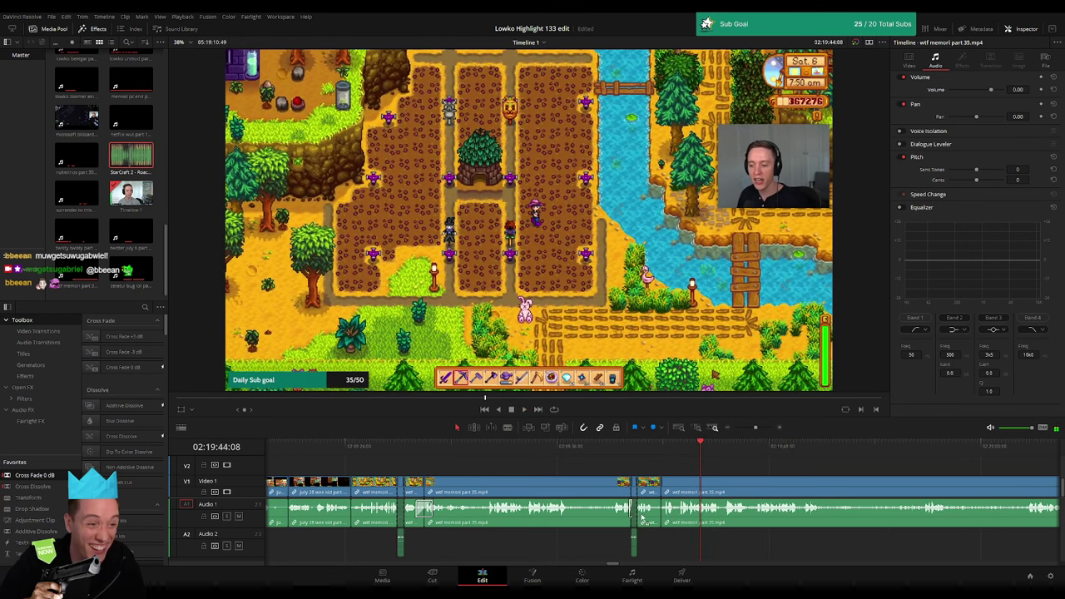
pyautogui.press('space')
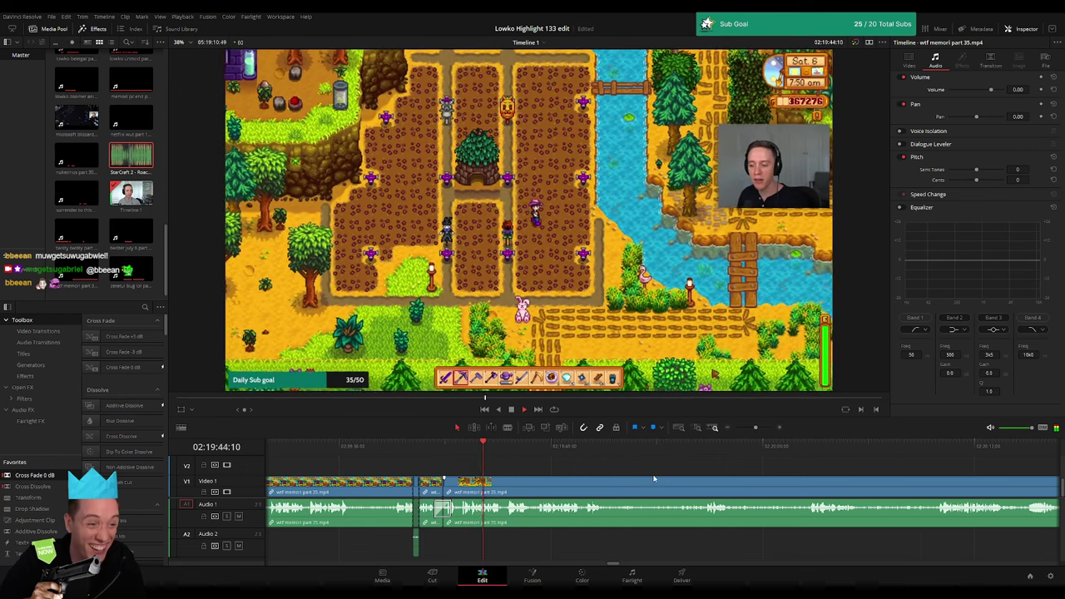
pyautogui.hscroll(3, 582, 474)
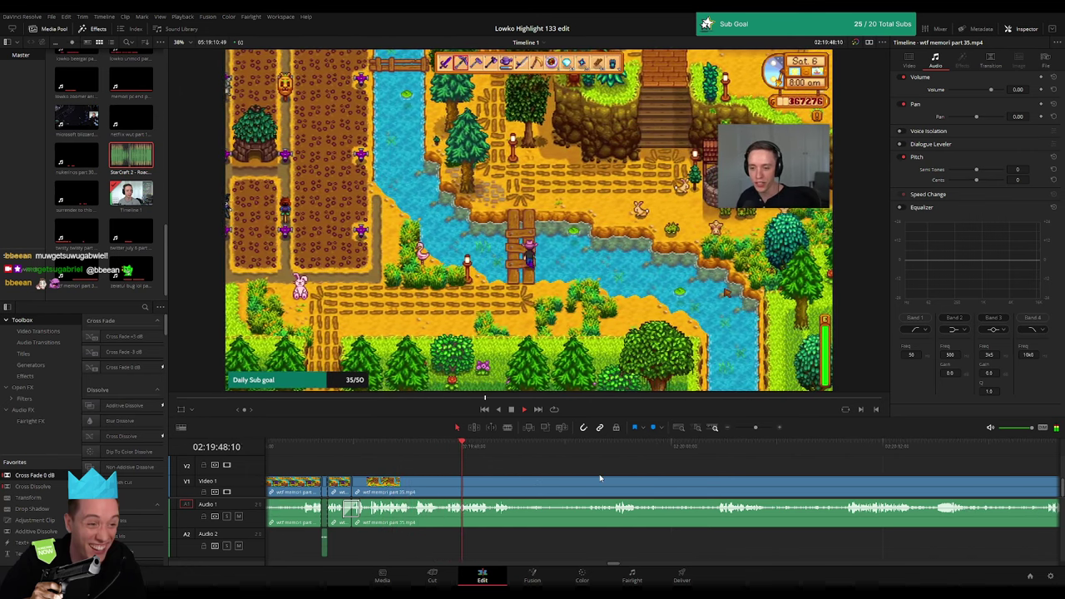
pyautogui.hscroll(3, 516, 476)
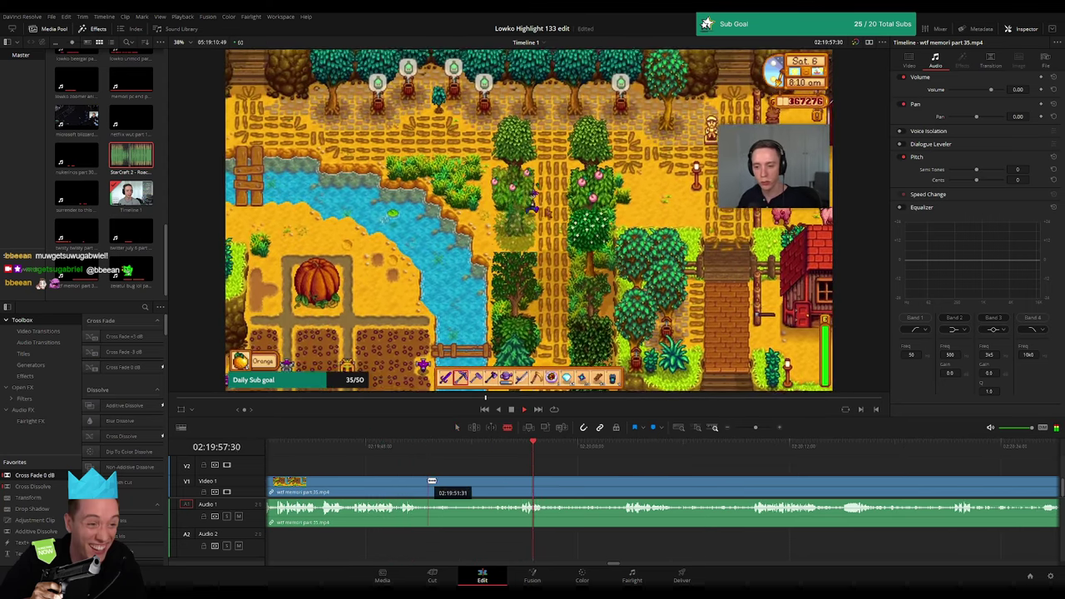
pyautogui.click(424, 482)
pyautogui.click(502, 445)
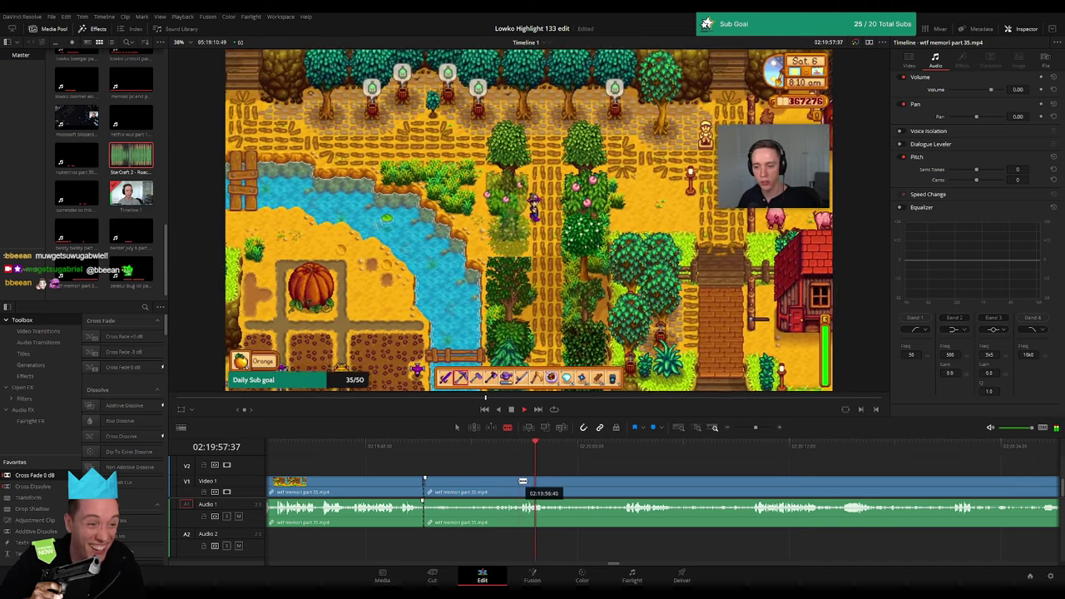
pyautogui.press('Delete')
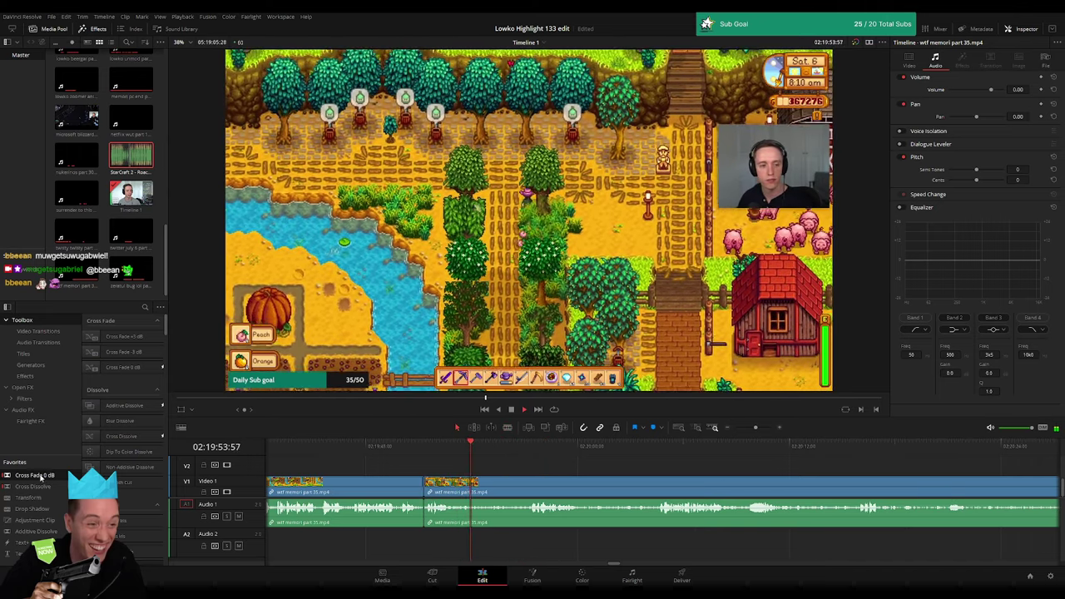
# - Split at the playhead further ahead and ripple-delete the next unwanted section
pyautogui.click(525, 450)
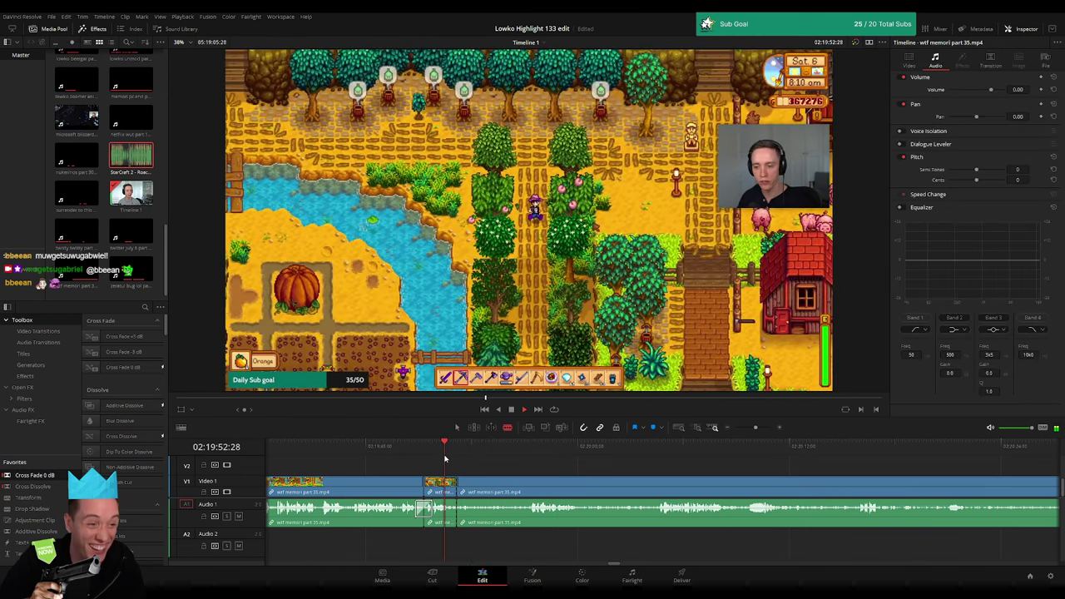
pyautogui.hotkey('ctrl', '\\')
pyautogui.press('space')
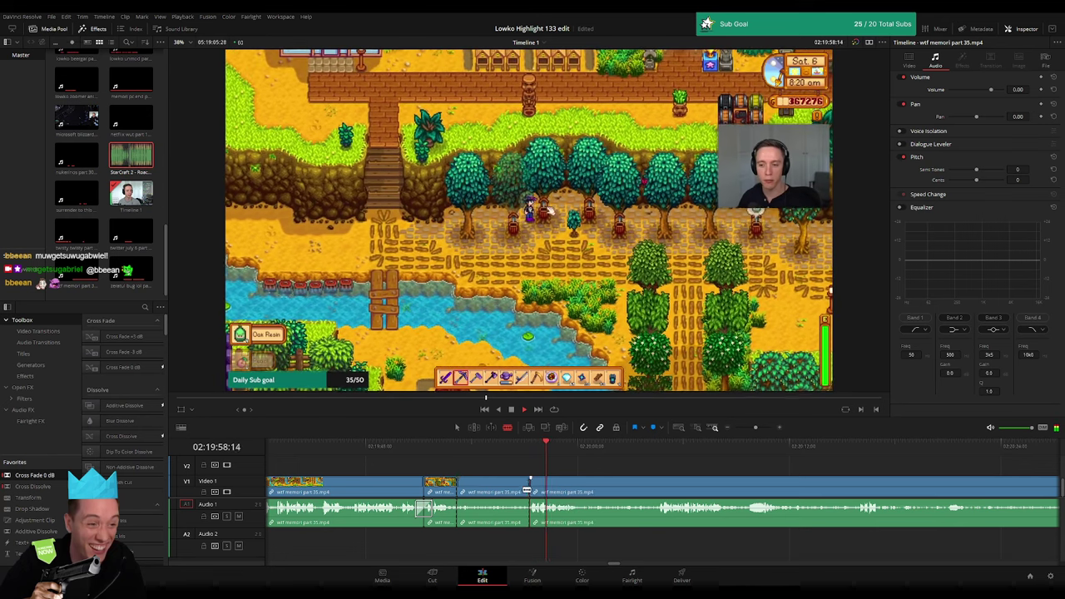
pyautogui.press('Delete')
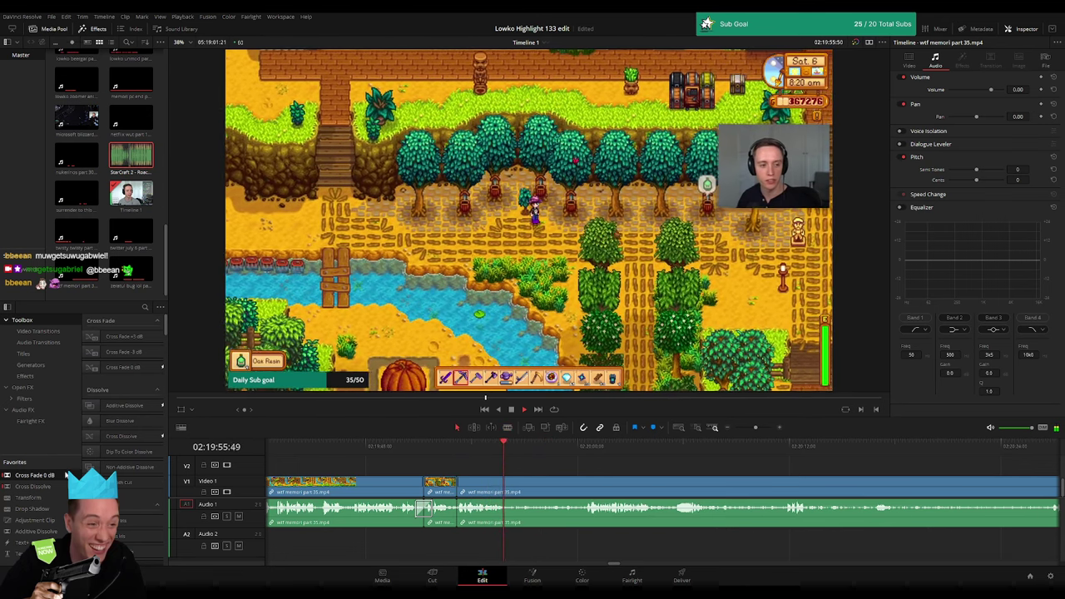
# - Blade both ends of another dull part and ripple-delete the section between the cuts
pyautogui.click(588, 448)
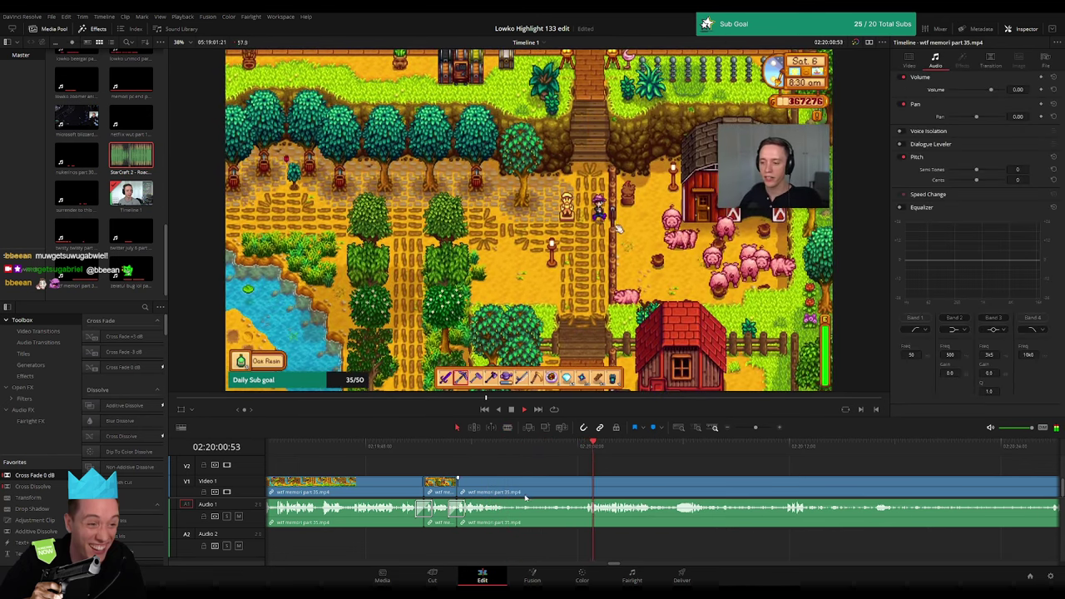
pyautogui.press('b')
pyautogui.click(506, 497)
pyautogui.click(588, 482)
pyautogui.press('a')
pyautogui.click(557, 485)
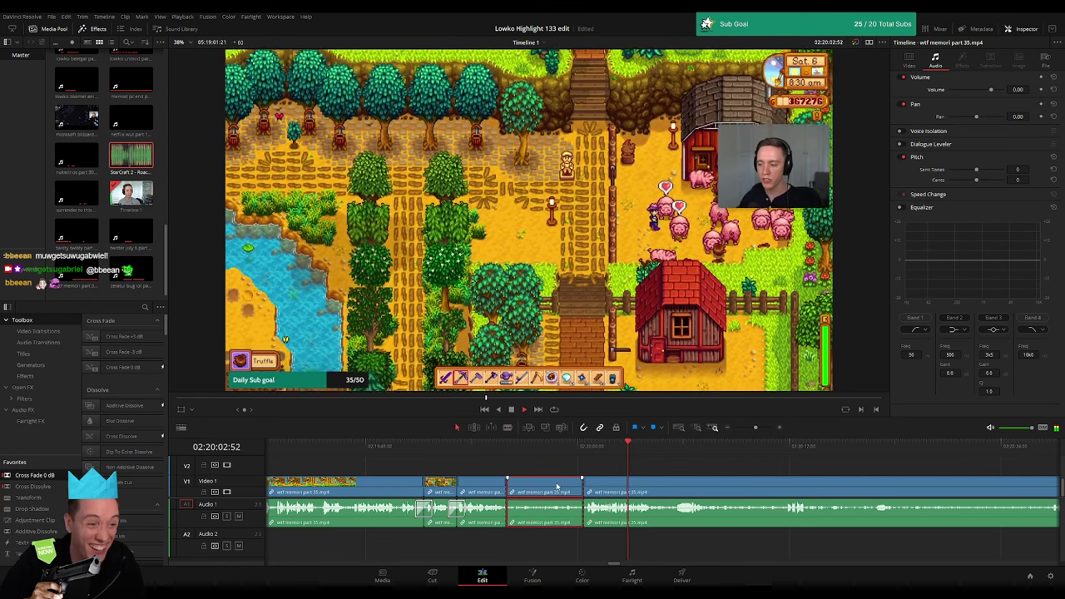
pyautogui.press('Delete')
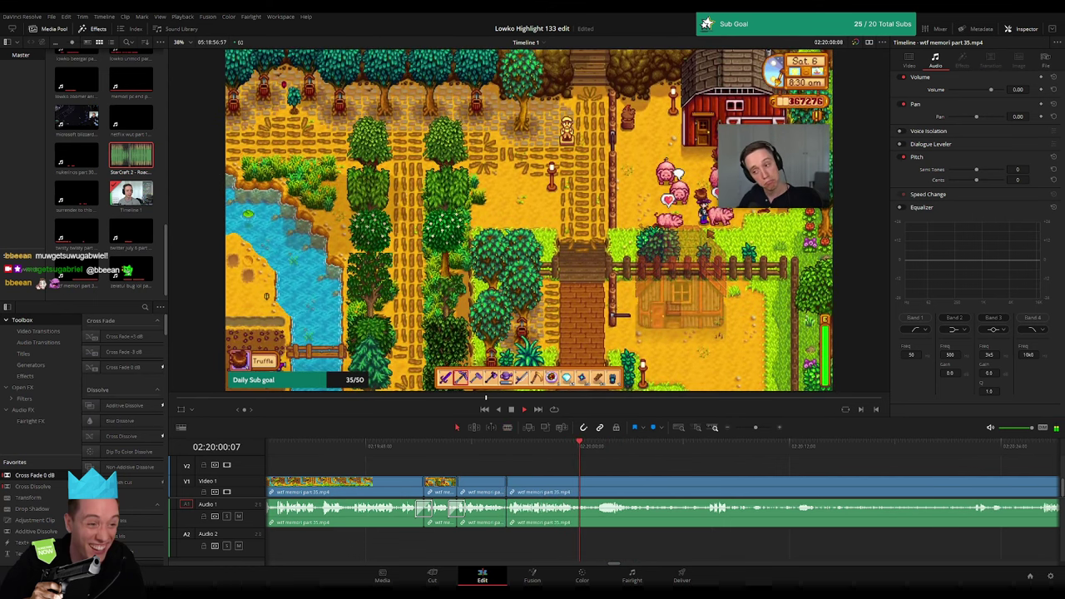
pyautogui.hscroll(2, 582, 479)
# - Split wtf memori part 35 and skim past the barn, barrel shed and chest scenes
pyautogui.hscroll(2, 532, 478)
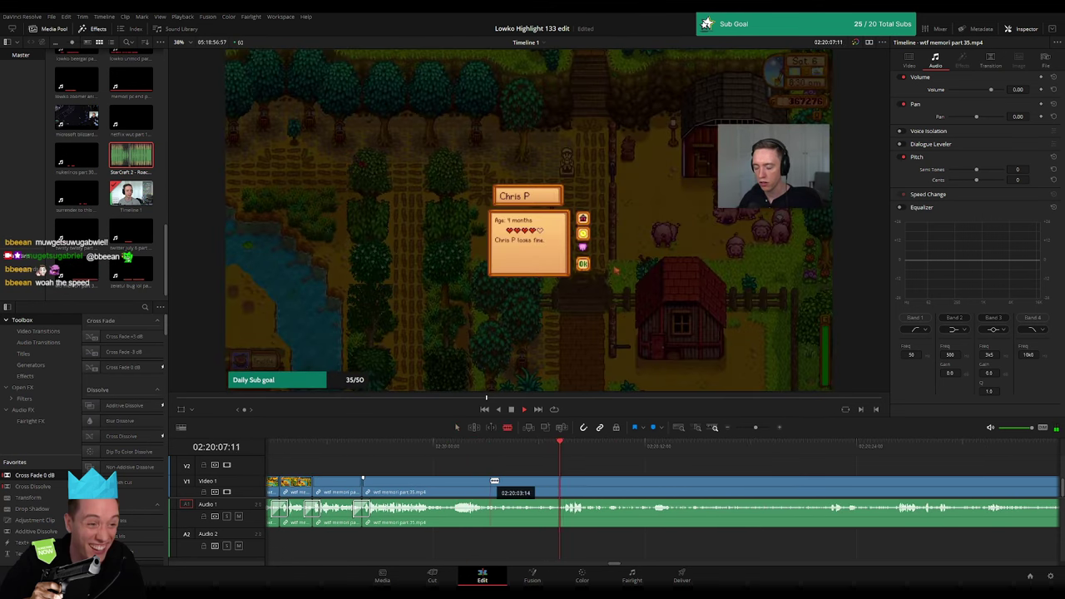
pyautogui.click(494, 482)
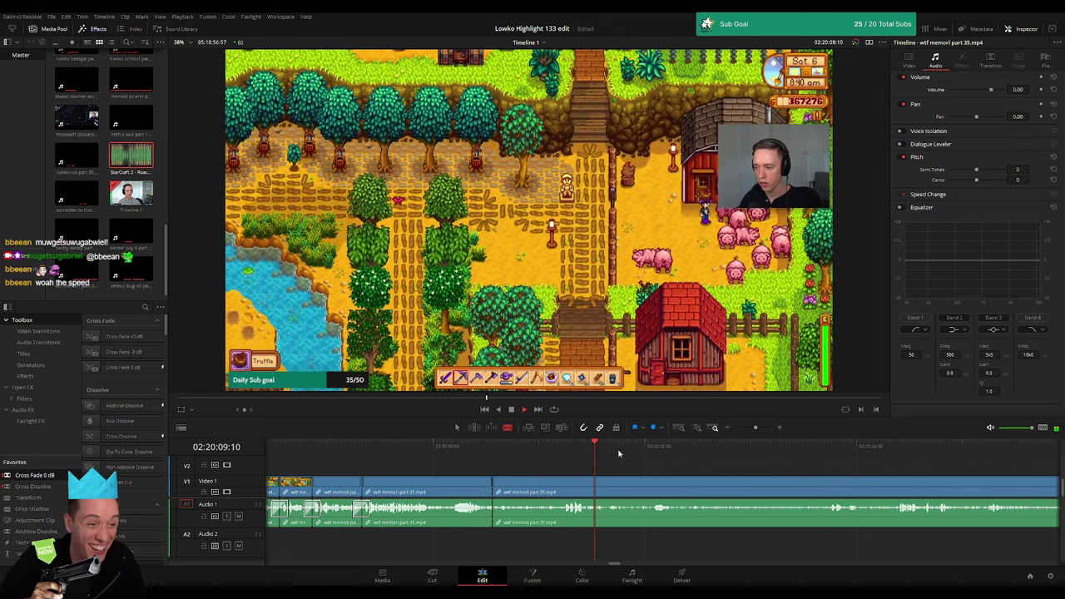
pyautogui.click(830, 447)
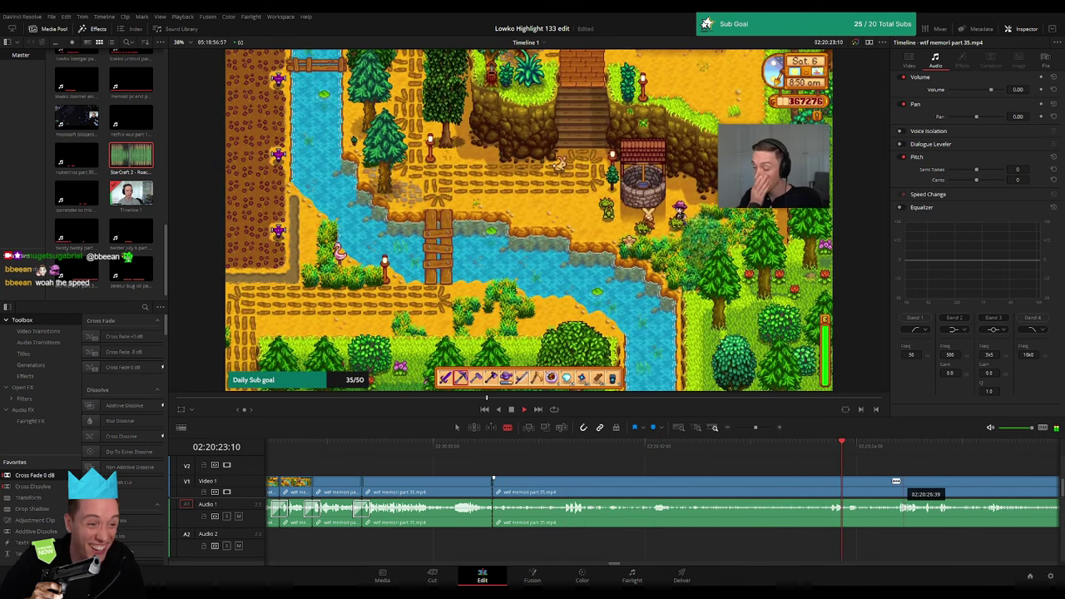
pyautogui.click(736, 447)
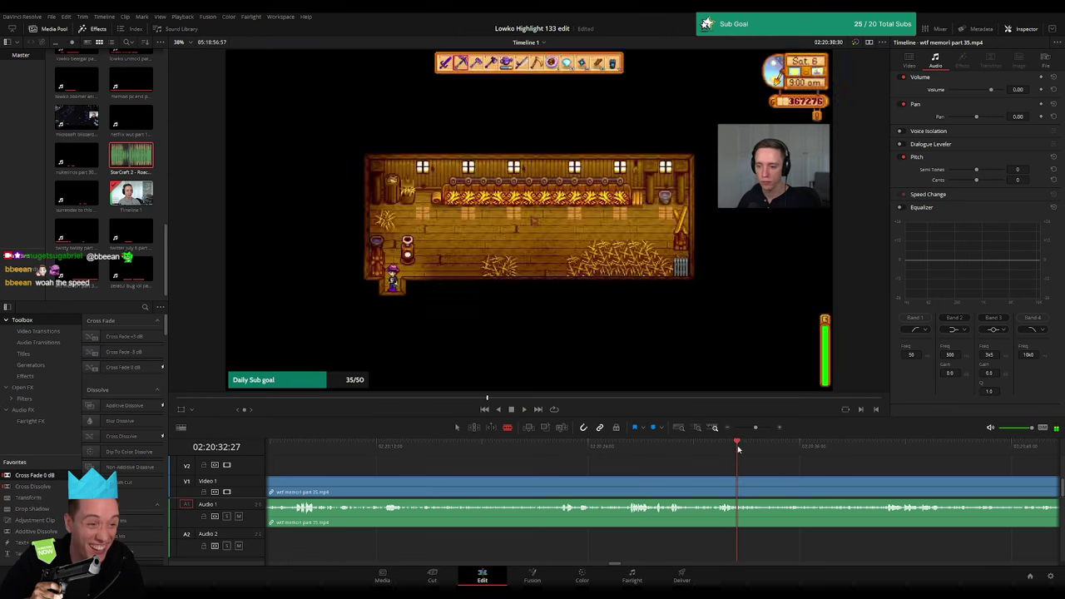
pyautogui.click(887, 449)
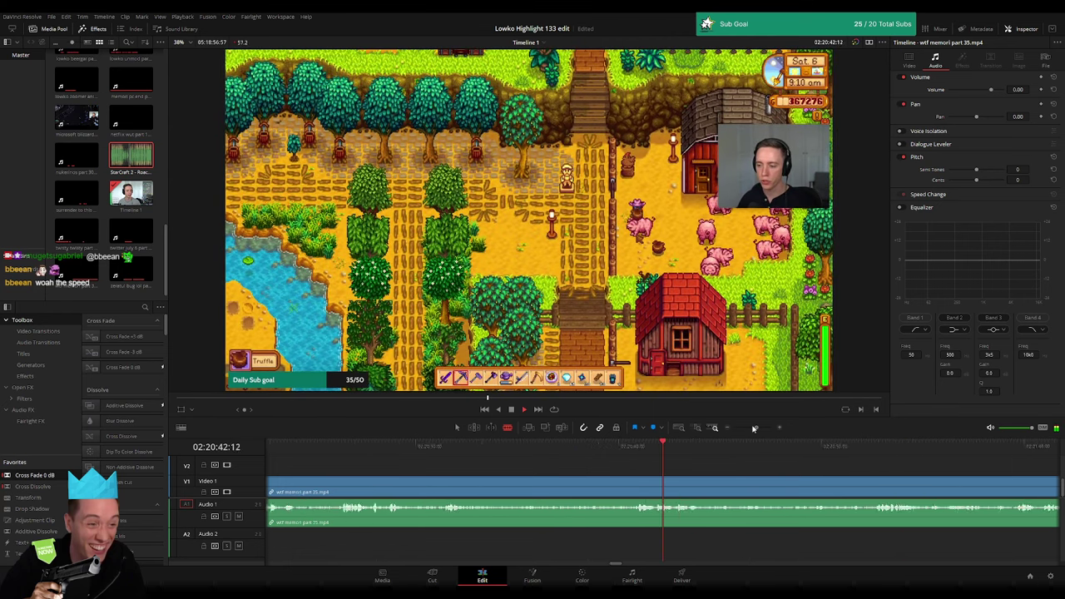
pyautogui.click(711, 445)
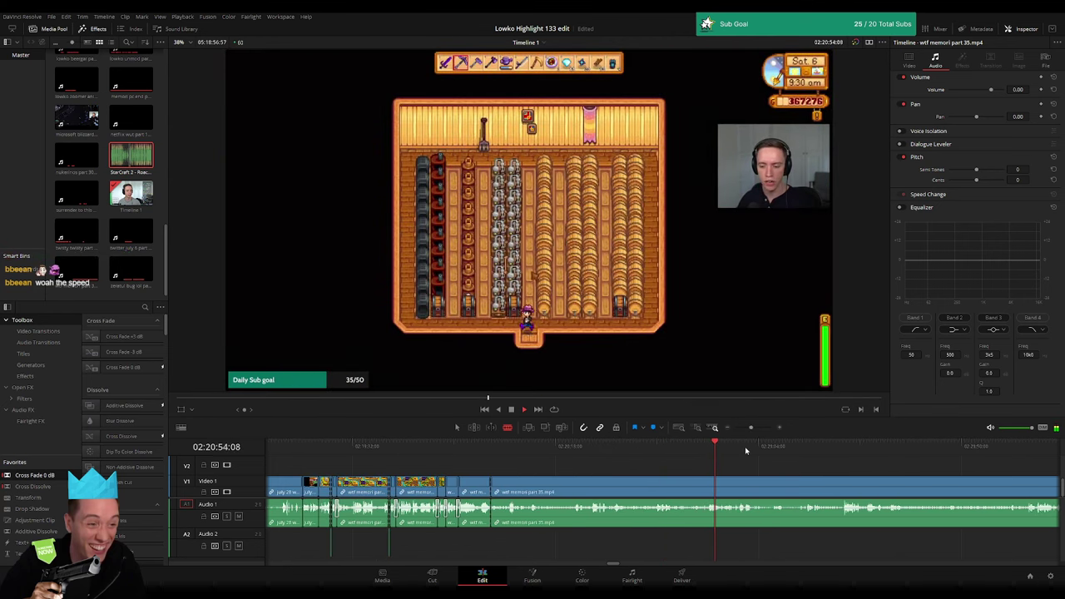
pyautogui.click(744, 448)
pyautogui.click(843, 447)
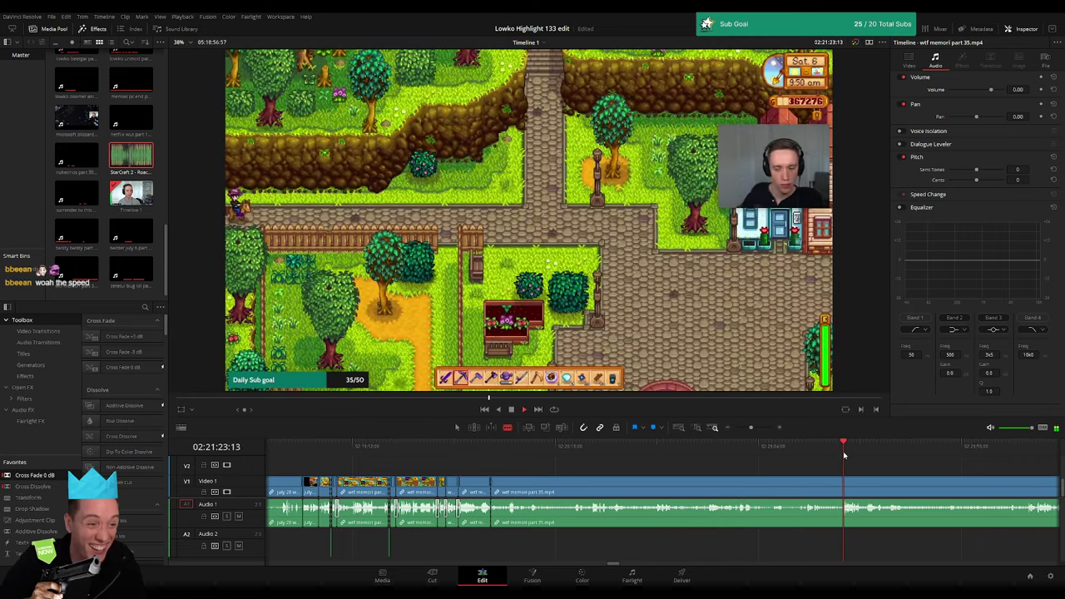
# - Fast-play the remaining footage and stop at the forest scene
pyautogui.hscroll(2, 832, 490)
pyautogui.hscroll(4, 748, 491)
pyautogui.click(609, 449)
pyautogui.press('l')
pyautogui.press('l')
pyautogui.press('l')
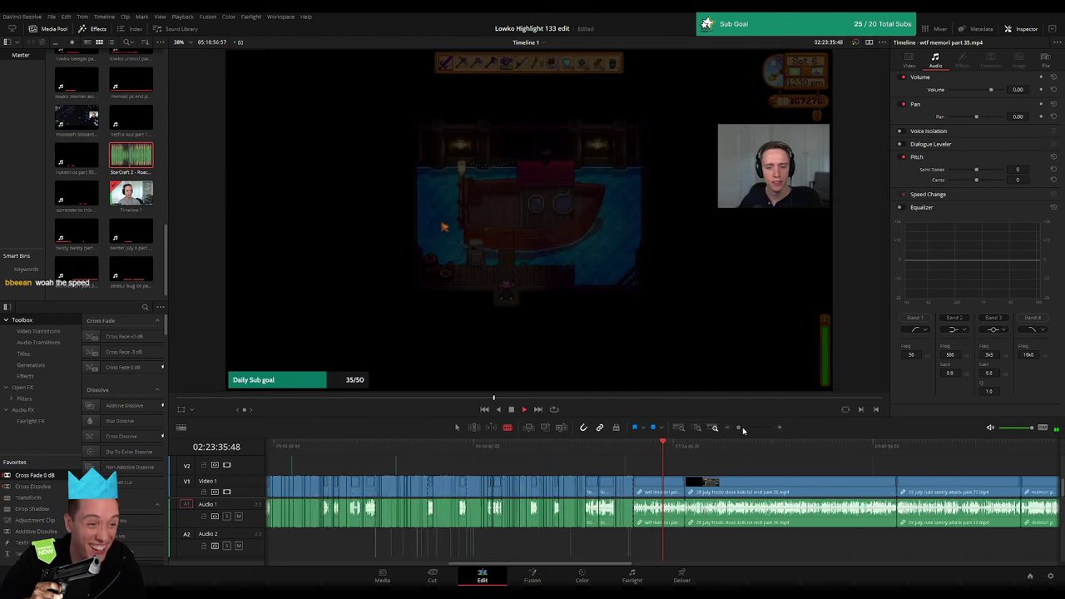
pyautogui.click(673, 452)
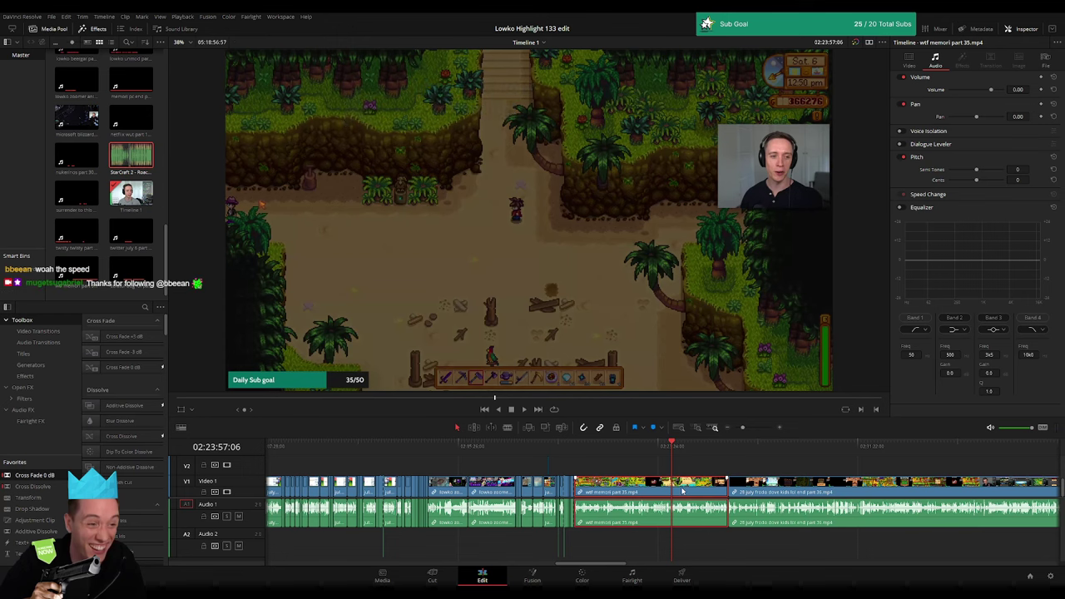
# - Ripple-delete the clip's leftover tail and fast-forward into the part 36 clip
pyautogui.press('Delete')
pyautogui.press('space')
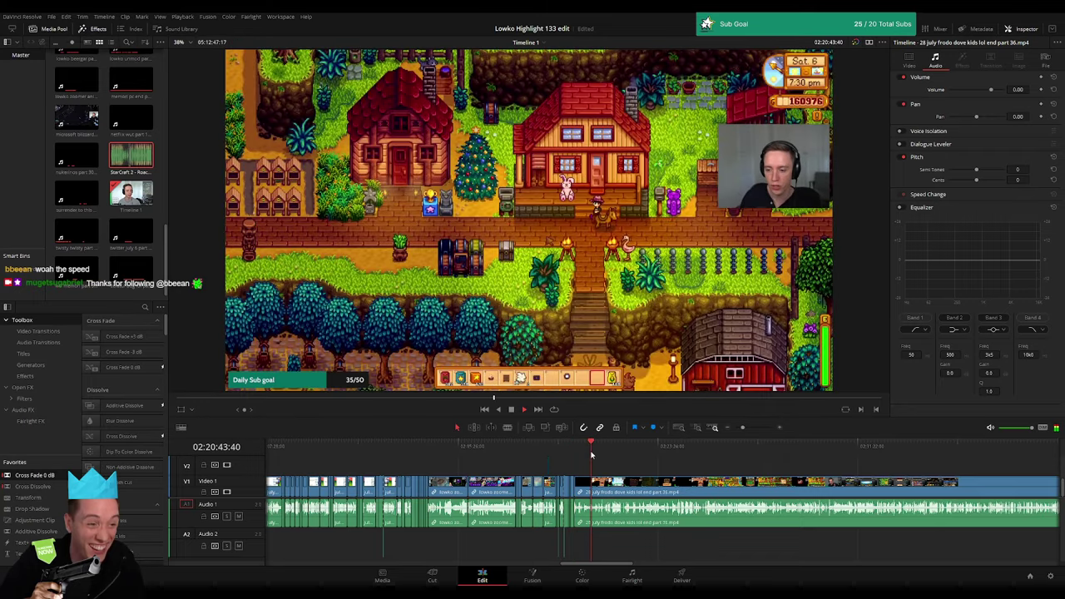
pyautogui.click(734, 428)
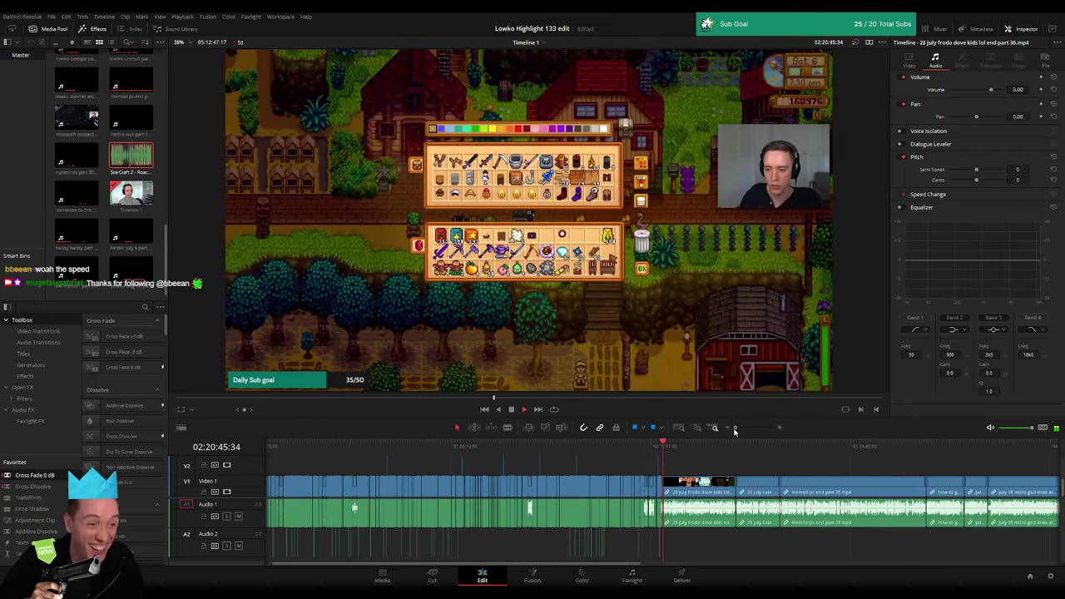
pyautogui.press('l')
pyautogui.press('l')
pyautogui.press('l')
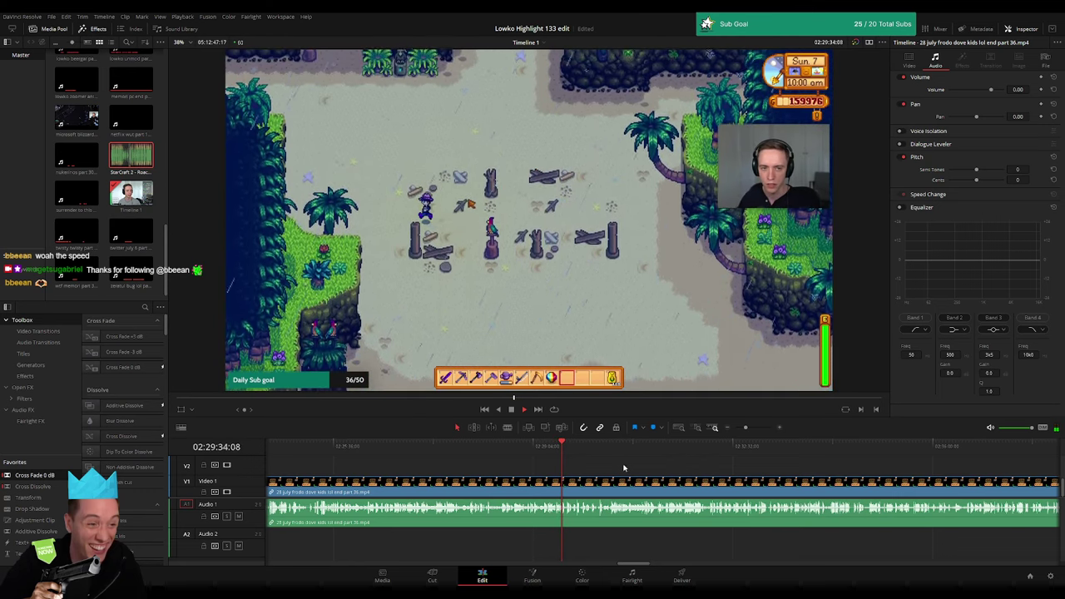
# - Skim the part 36 frodo dove kids clip ahead to its webcam ending
pyautogui.click(643, 442)
pyautogui.click(837, 443)
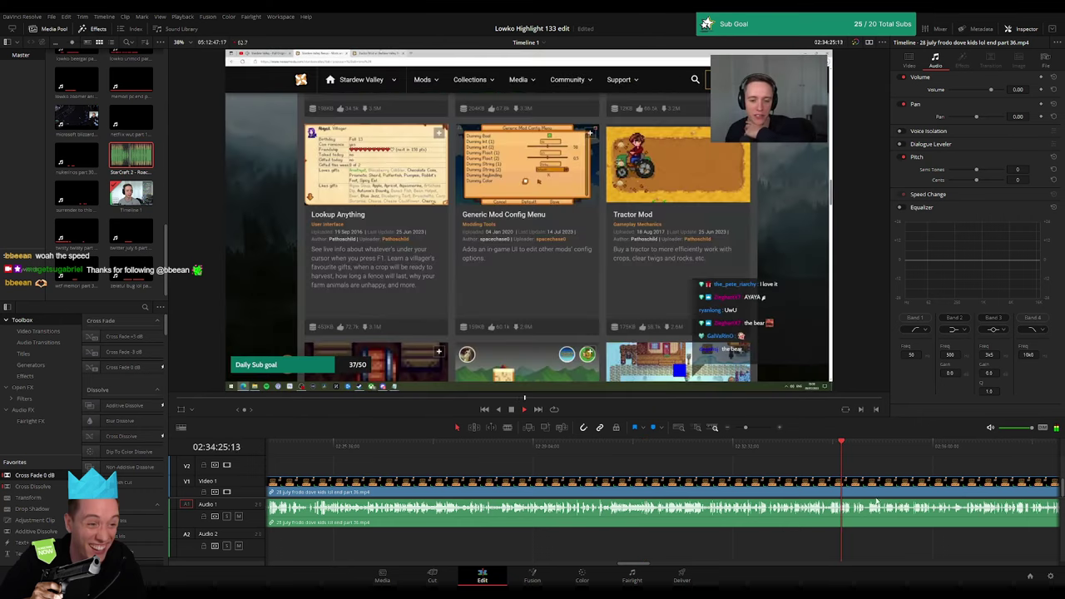
pyautogui.hscroll(5, 875, 499)
pyautogui.click(870, 443)
pyautogui.hscroll(4, 855, 485)
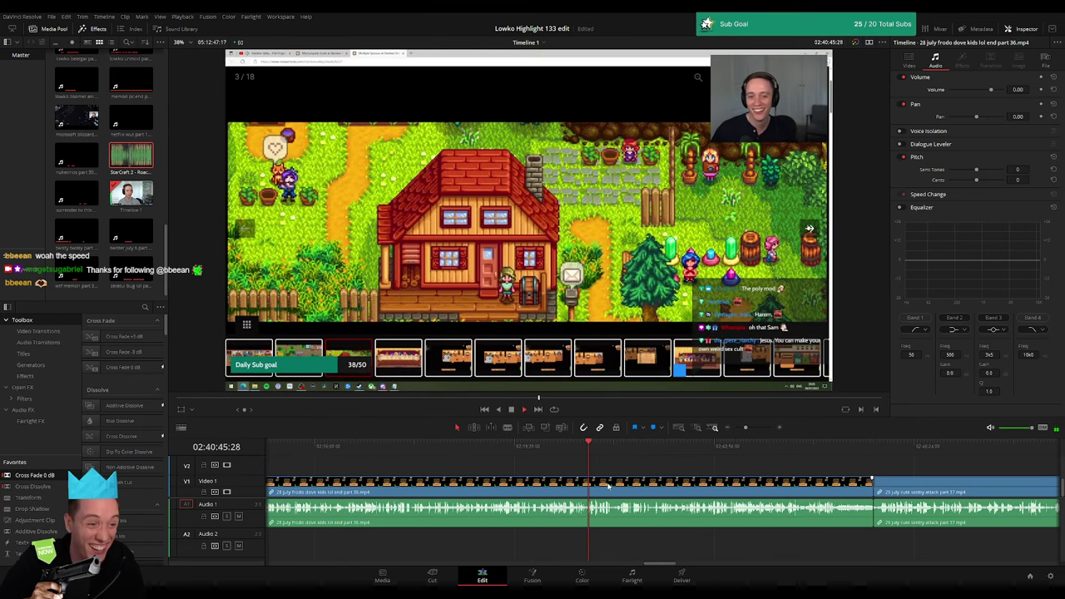
pyautogui.click(747, 442)
pyautogui.press('space')
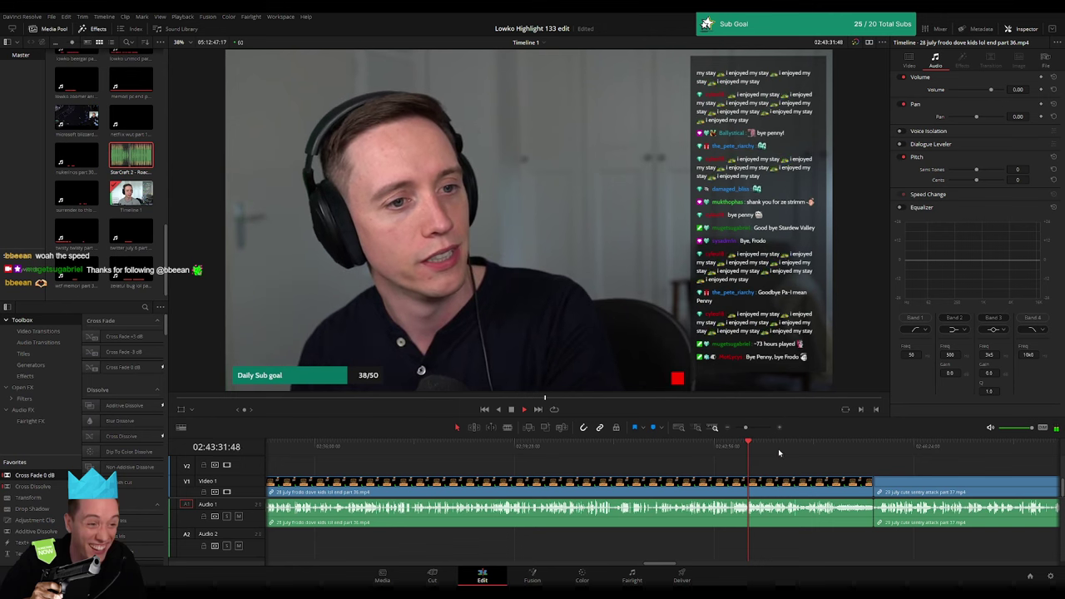
# - Jump back past the mods page, beach, cellar and Dark Shrine scenes to the farm scene
pyautogui.click(474, 449)
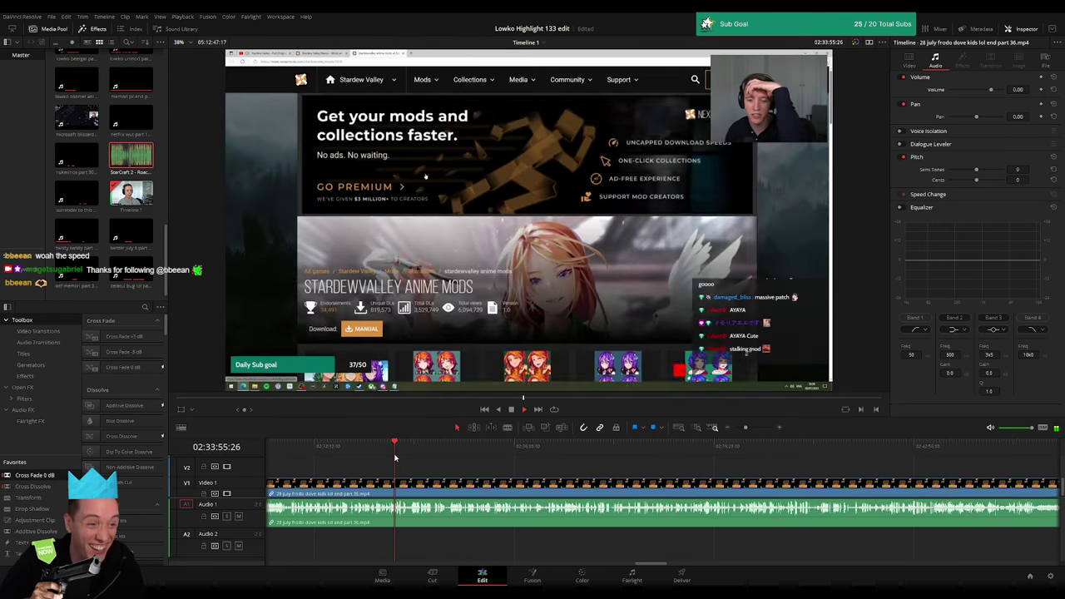
pyautogui.click(451, 461)
pyautogui.hscroll(-5, 434, 461)
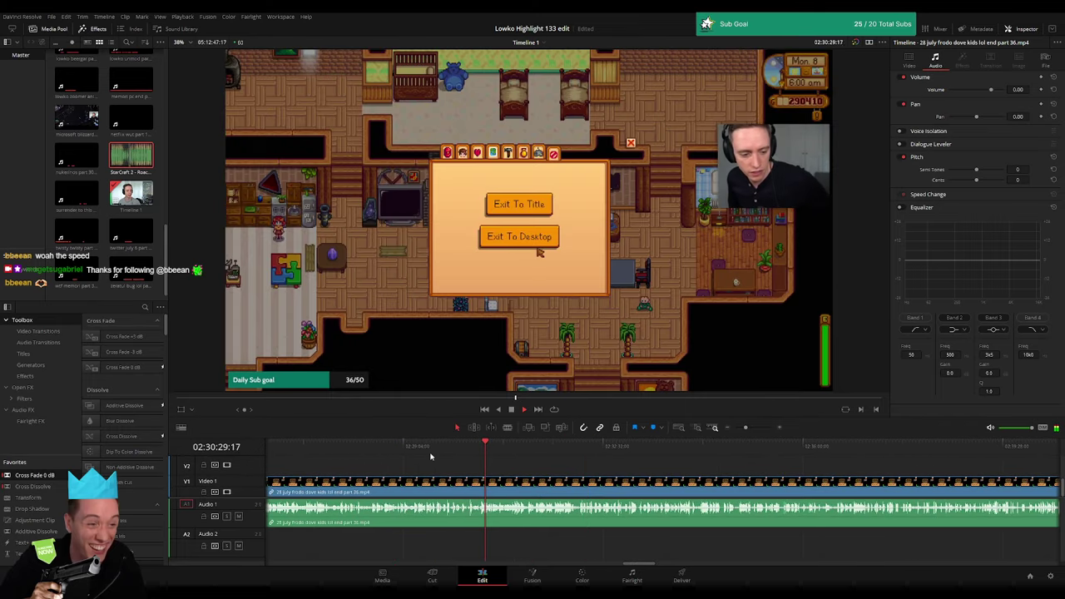
pyautogui.click(430, 456)
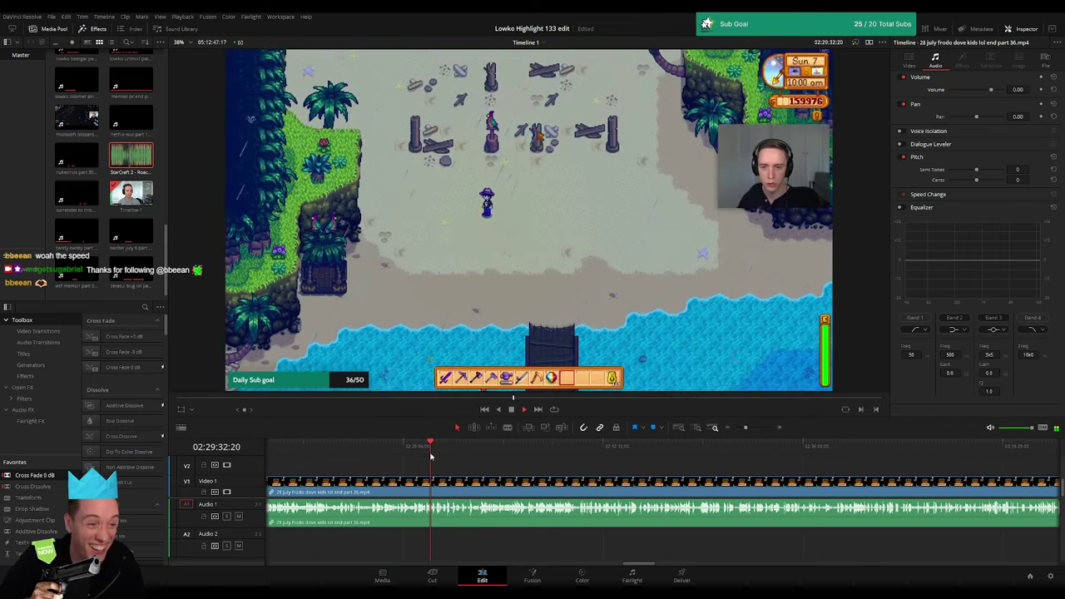
pyautogui.hscroll(-4, 430, 456)
pyautogui.click(490, 454)
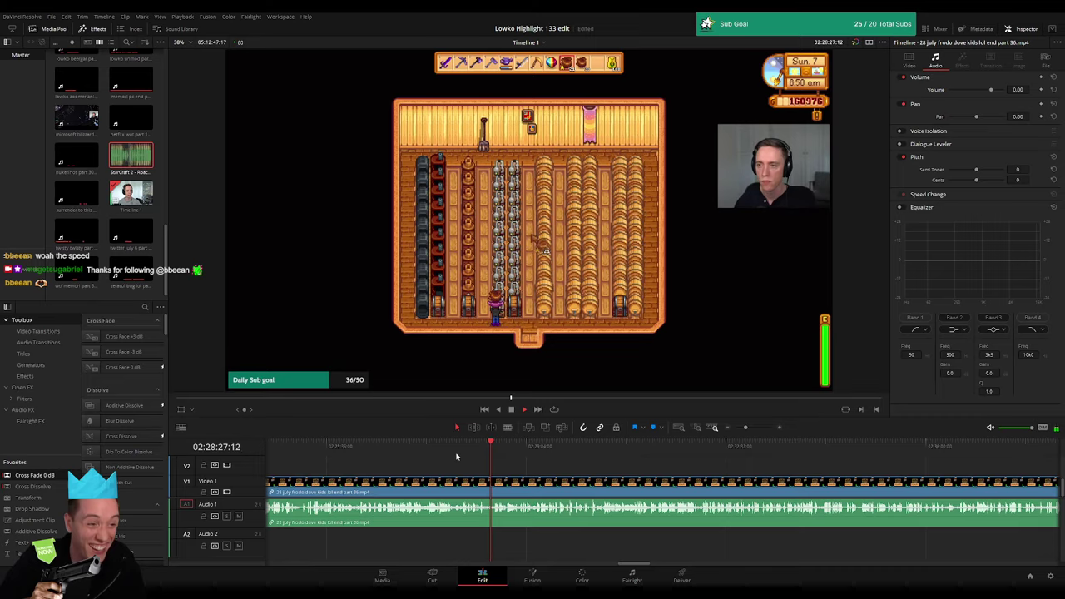
pyautogui.click(388, 456)
pyautogui.hscroll(-3, 374, 455)
pyautogui.click(339, 456)
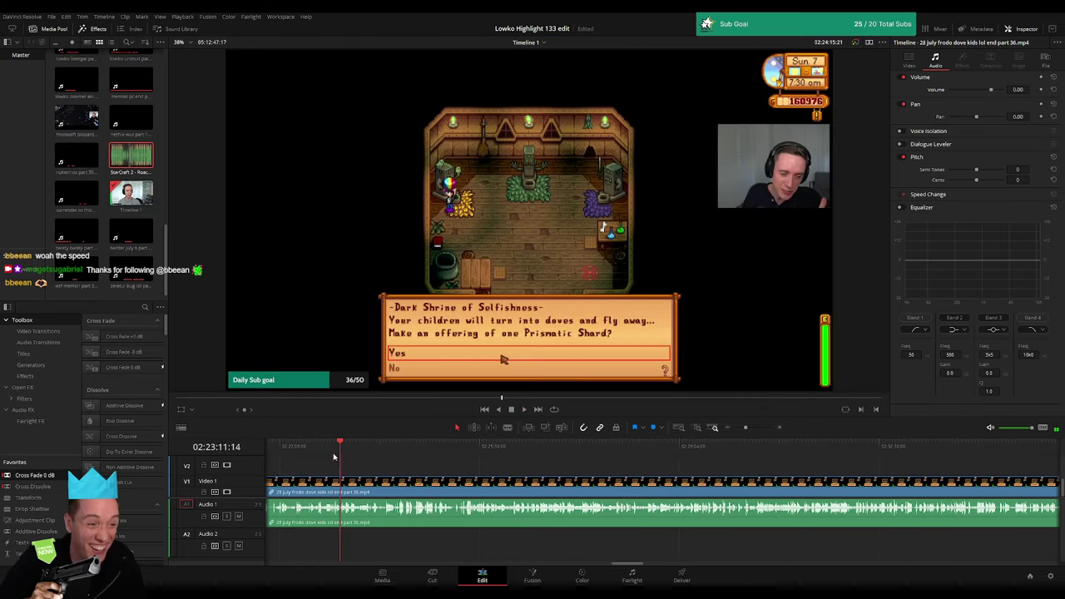
pyautogui.click(404, 446)
pyautogui.press('space')
# - Zoom in and scrub back to rewatch the farm moment for the split
pyautogui.hscroll(-4, 499, 466)
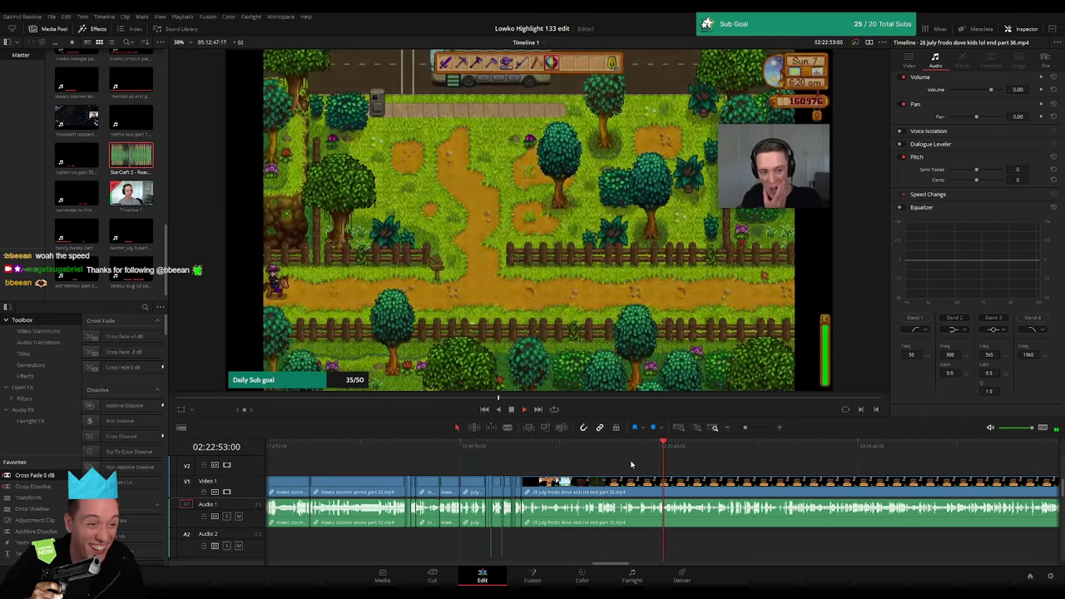
pyautogui.moveTo(558, 447); pyautogui.dragTo(730, 457)
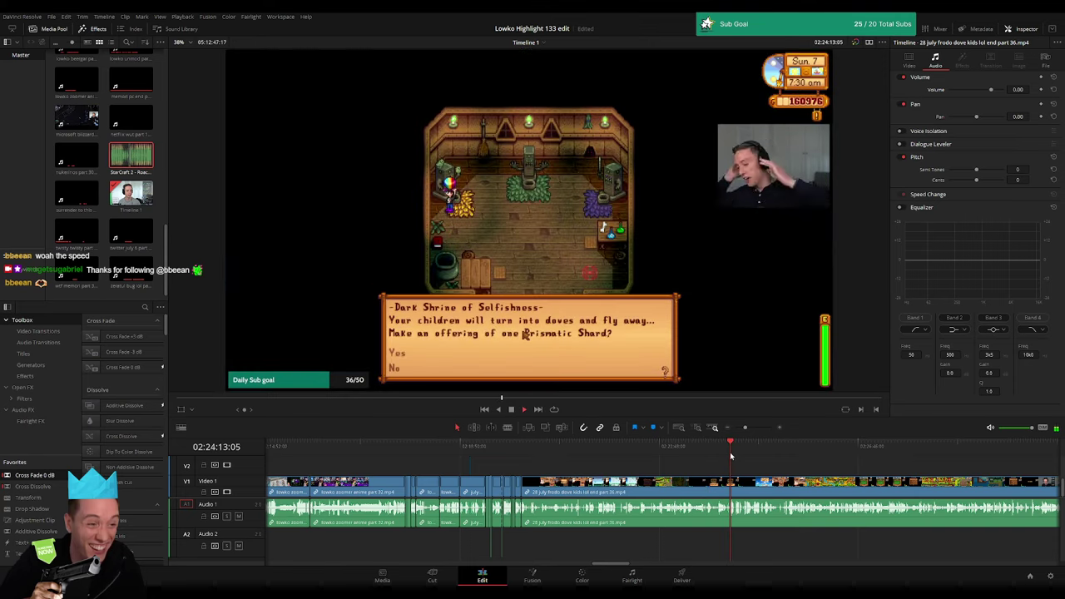
pyautogui.moveTo(744, 428); pyautogui.dragTo(754, 429)
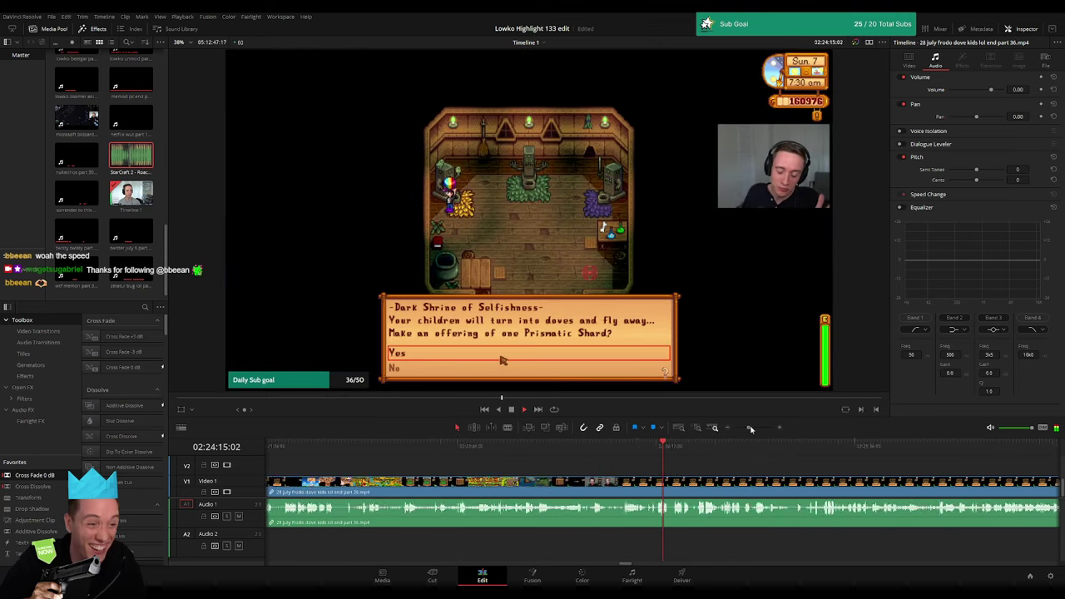
pyautogui.moveTo(498, 458); pyautogui.dragTo(479, 457)
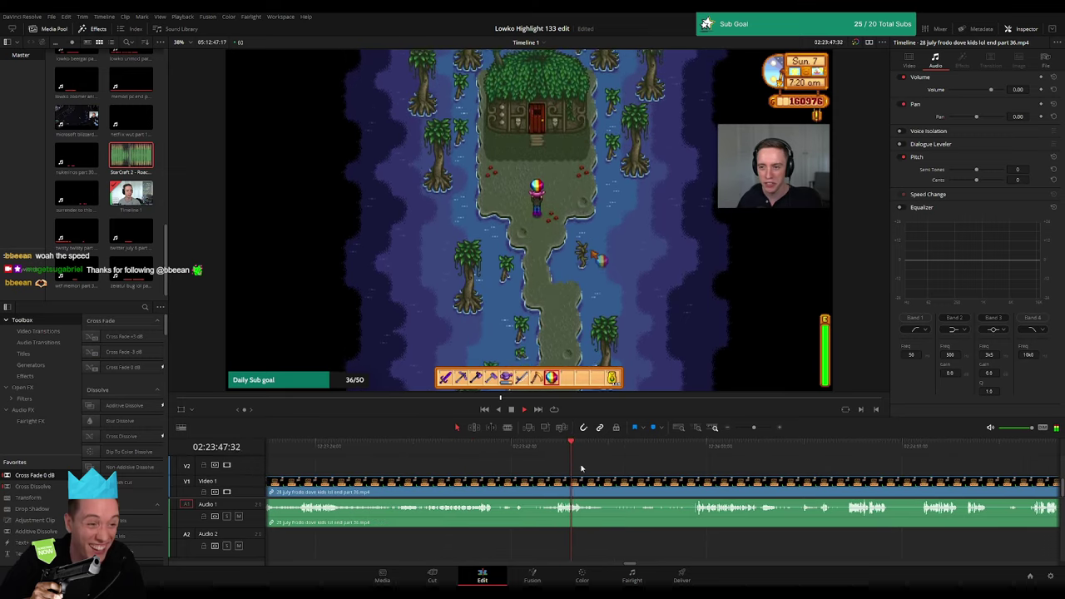
pyautogui.click(420, 457)
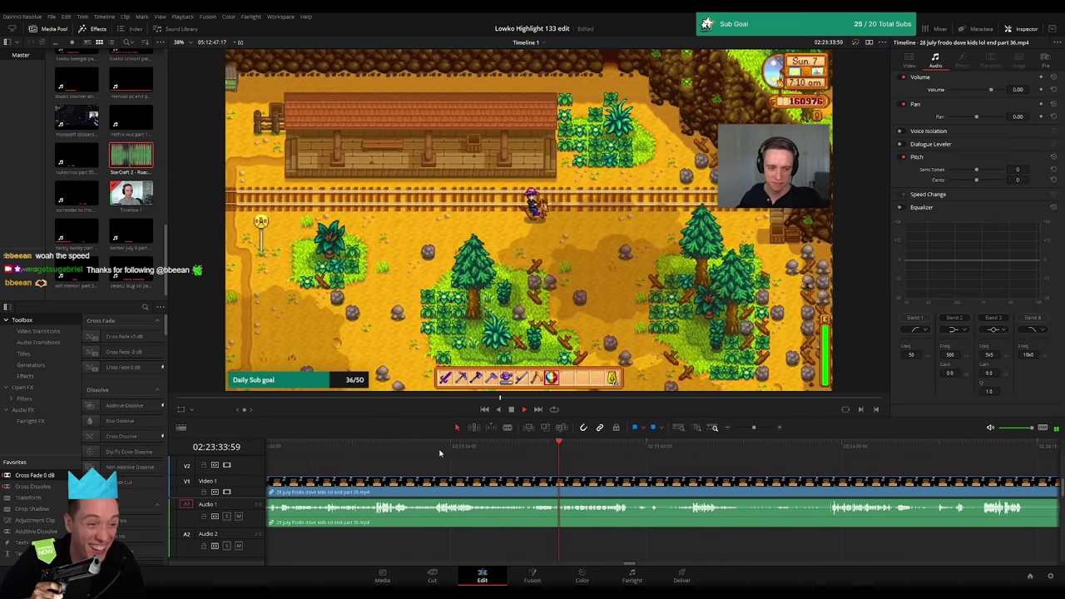
pyautogui.click(439, 454)
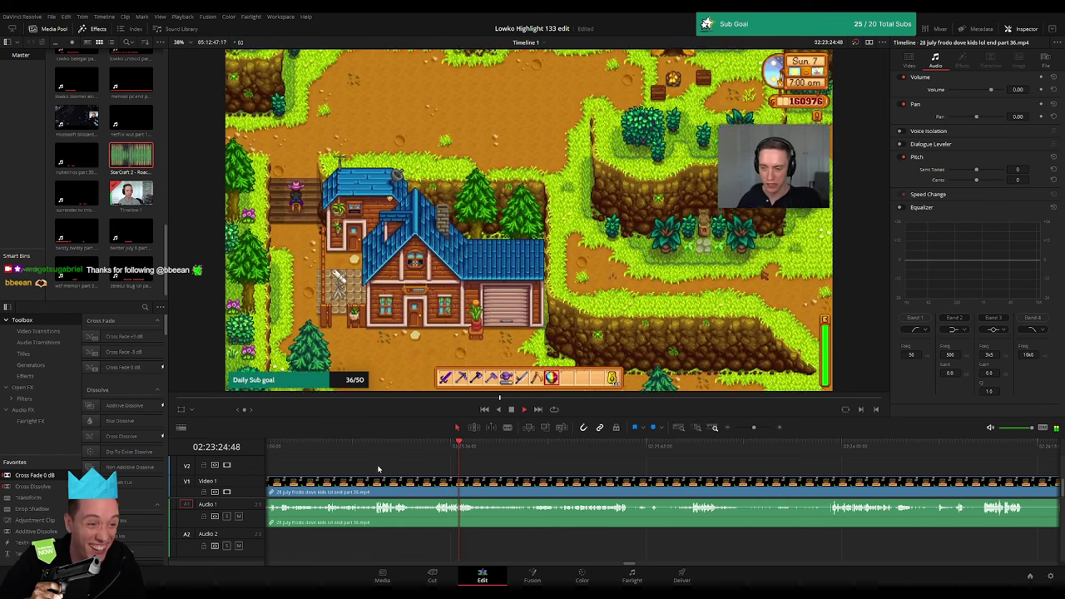
pyautogui.click(376, 461)
pyautogui.scroll(3, 509, 503)
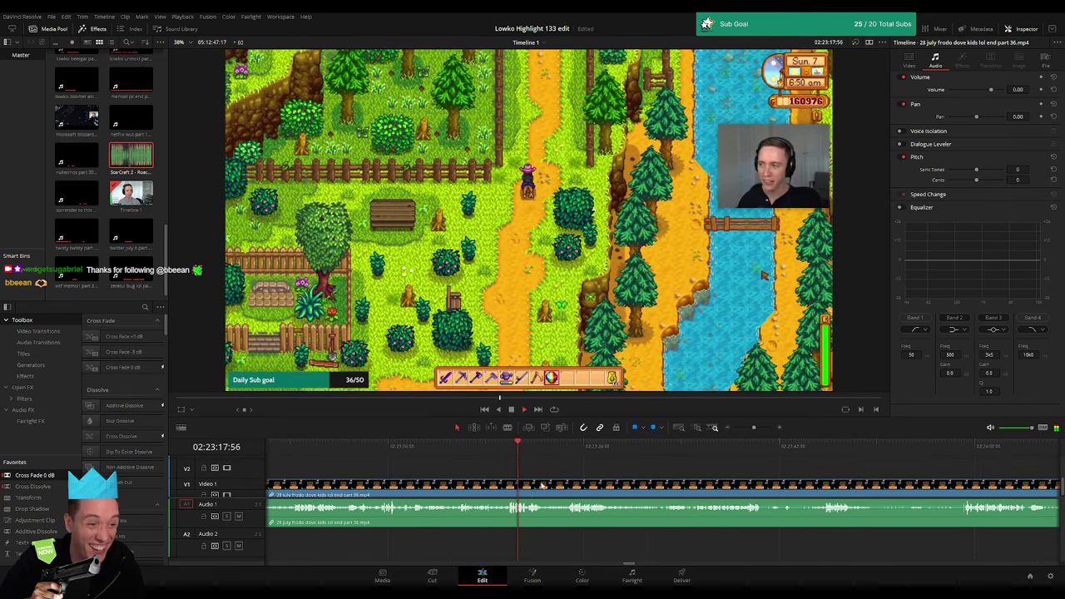
# - Split the frodo dove kids clip at the playhead and ripple-delete the unwanted first part
pyautogui.click(506, 495)
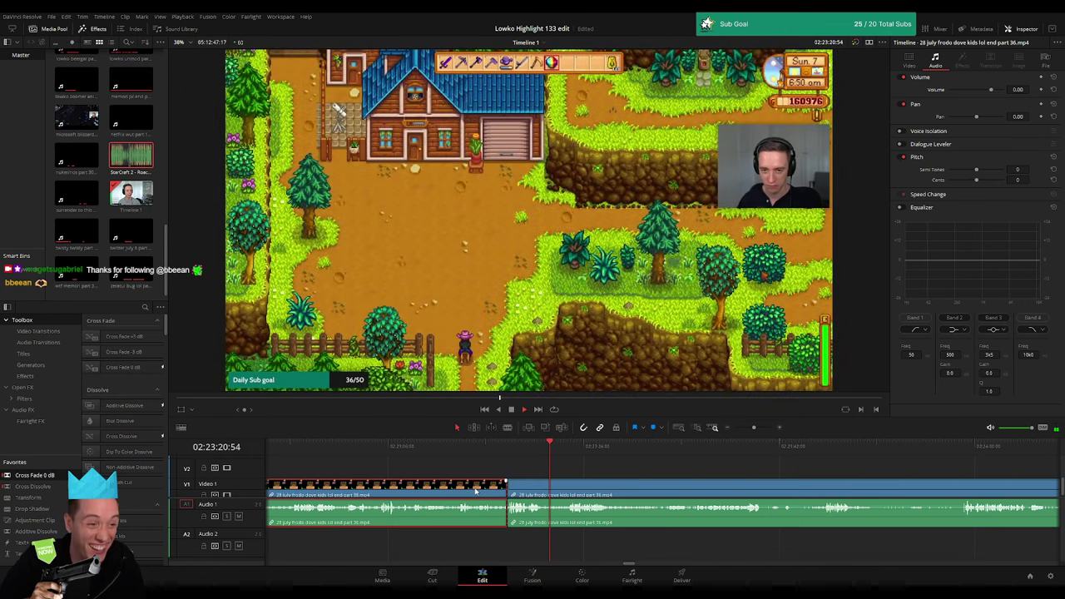
pyautogui.press('Delete')
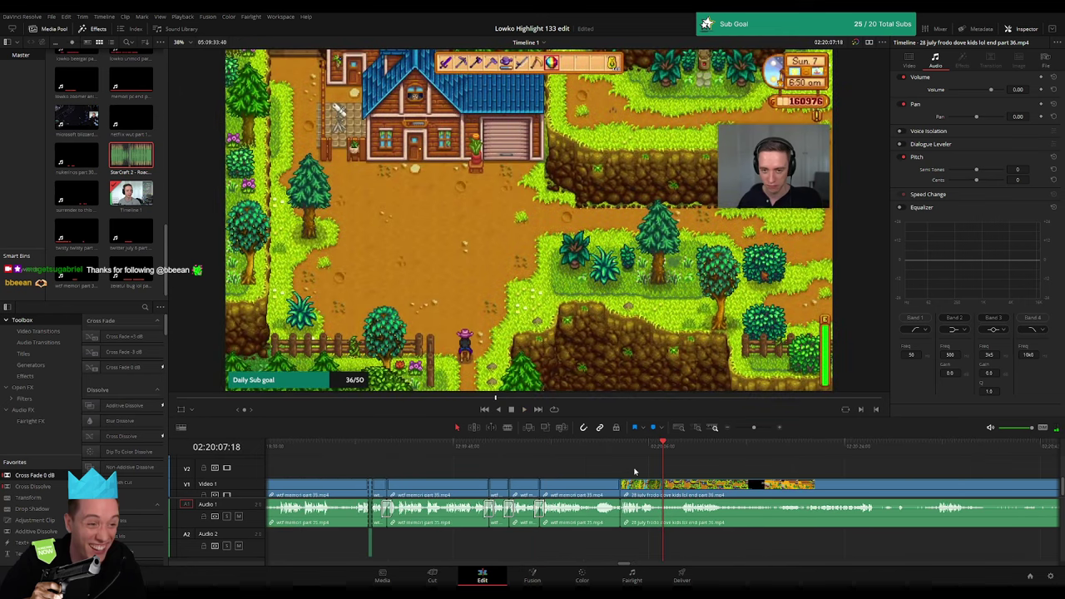
pyautogui.click(620, 458)
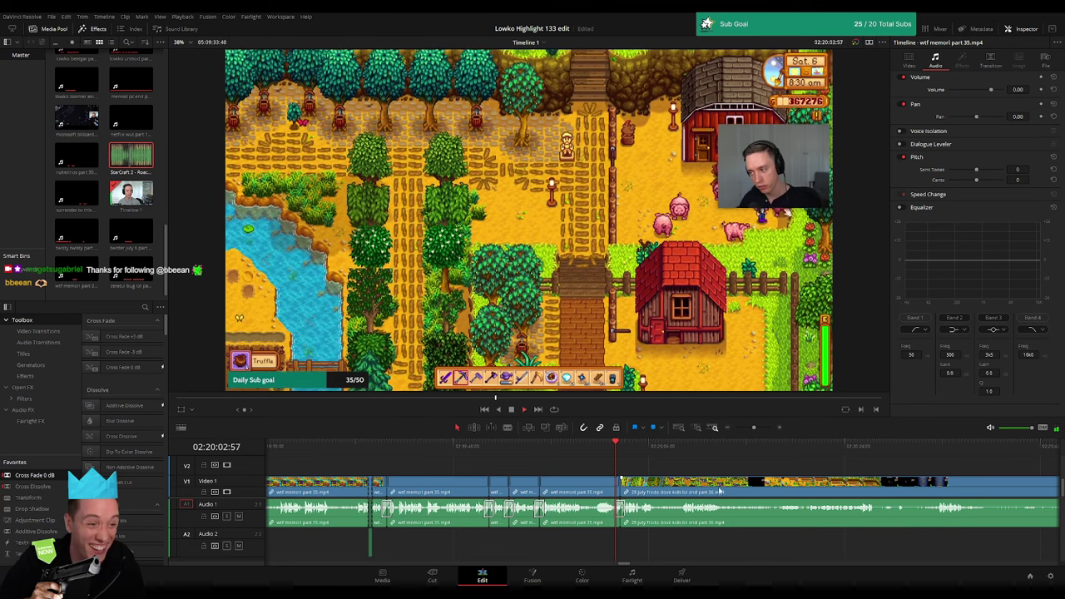
pyautogui.hscroll(3, 657, 487)
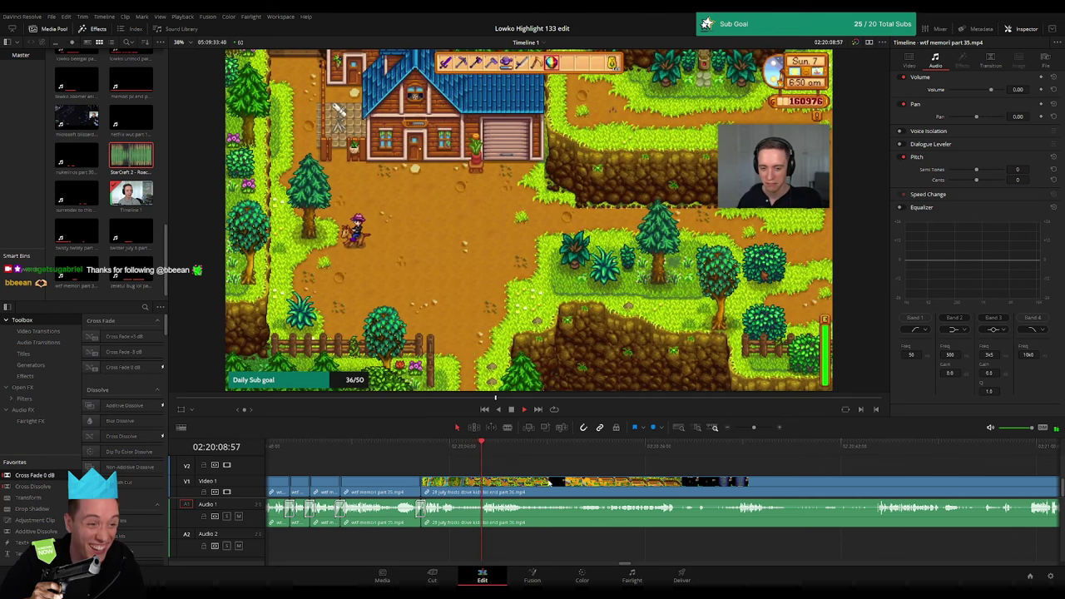
# - Blade out the dull stretch of the frodo clip and ripple-delete it to close the gap
pyautogui.press('b')
pyautogui.click(457, 482)
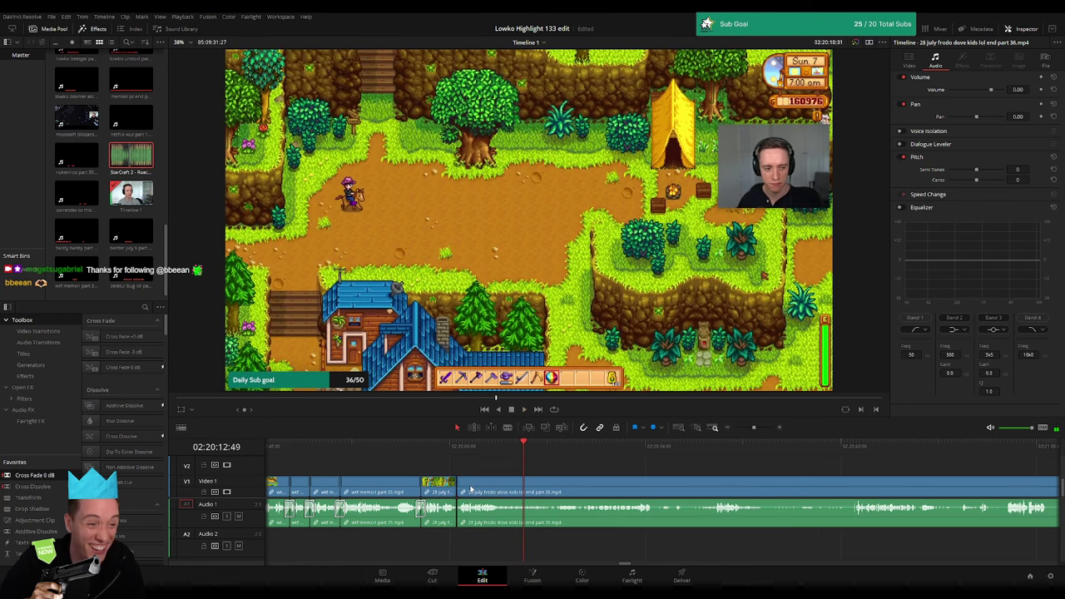
pyautogui.press('a')
pyautogui.press('b')
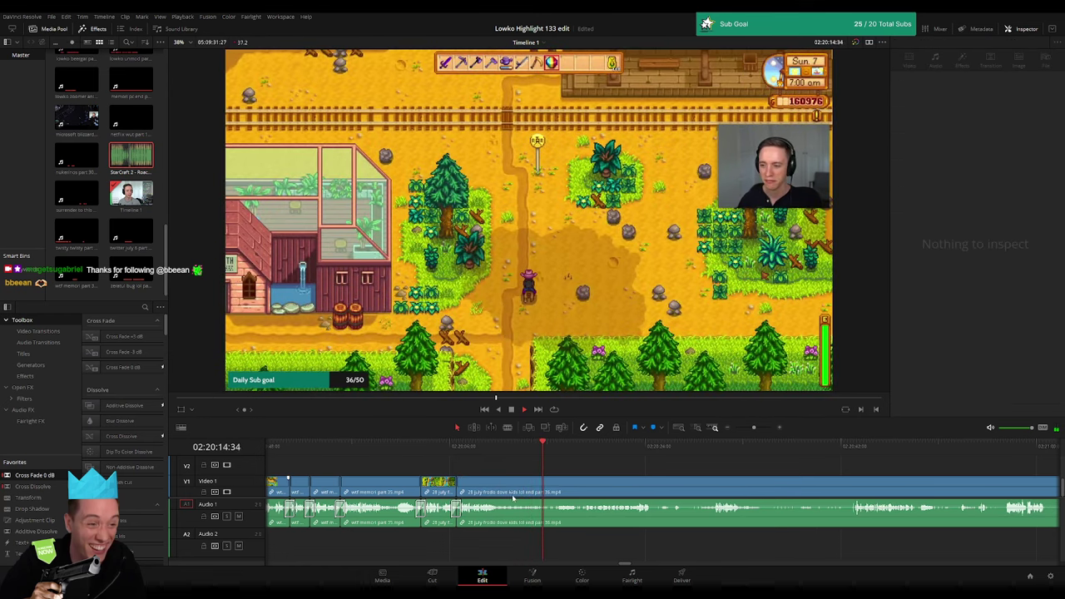
pyautogui.click(499, 491)
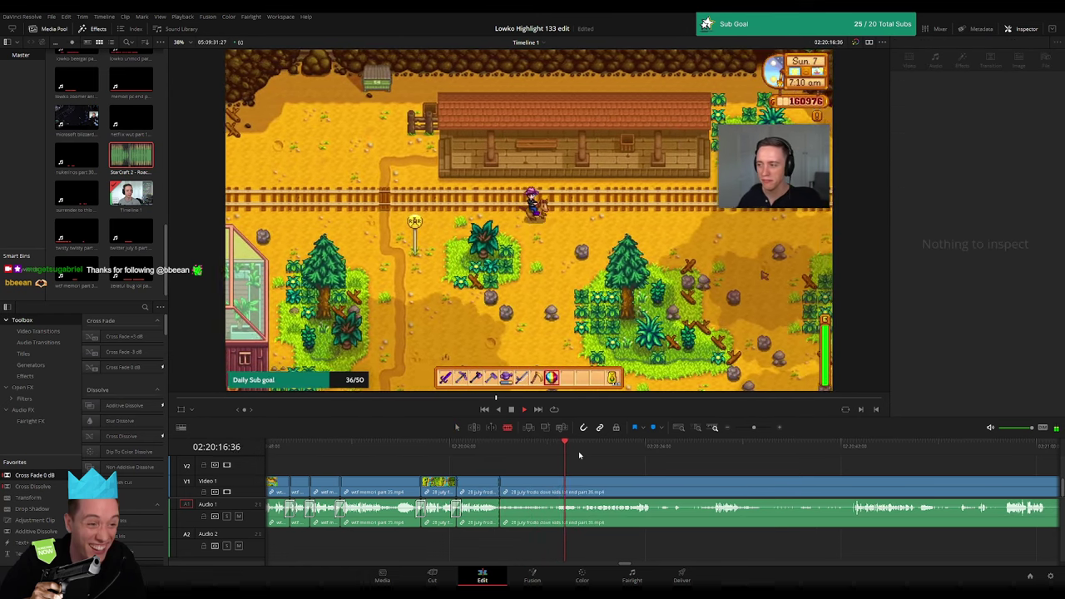
pyautogui.click(574, 491)
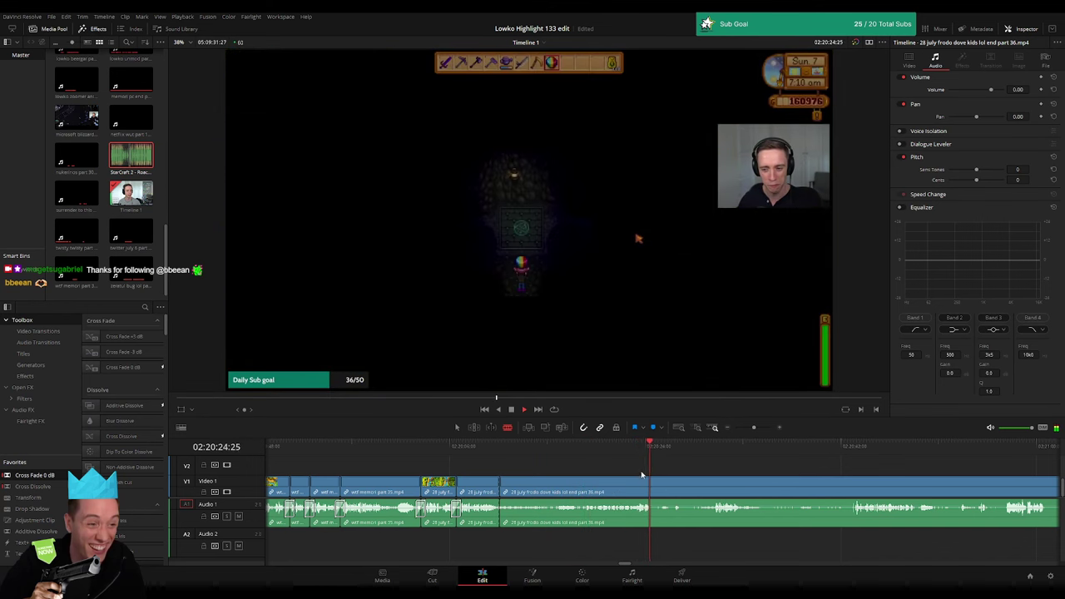
pyautogui.click(641, 485)
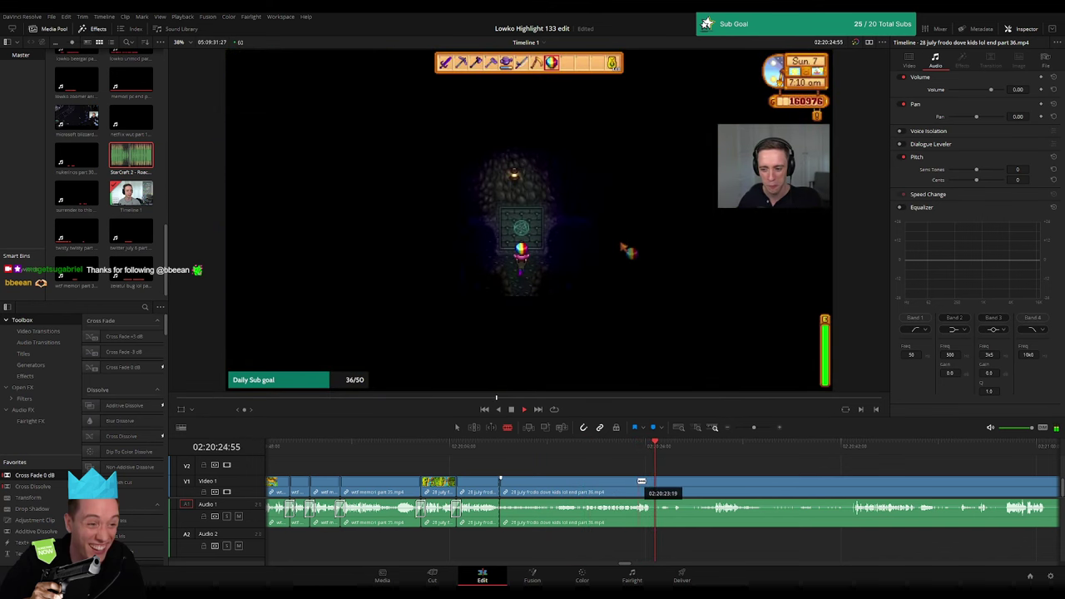
pyautogui.press('a')
pyautogui.click(601, 490)
pyautogui.press('Delete')
# - Play back and scrub to the shrine scene, zooming the timeline to review the cuts
pyautogui.press('space')
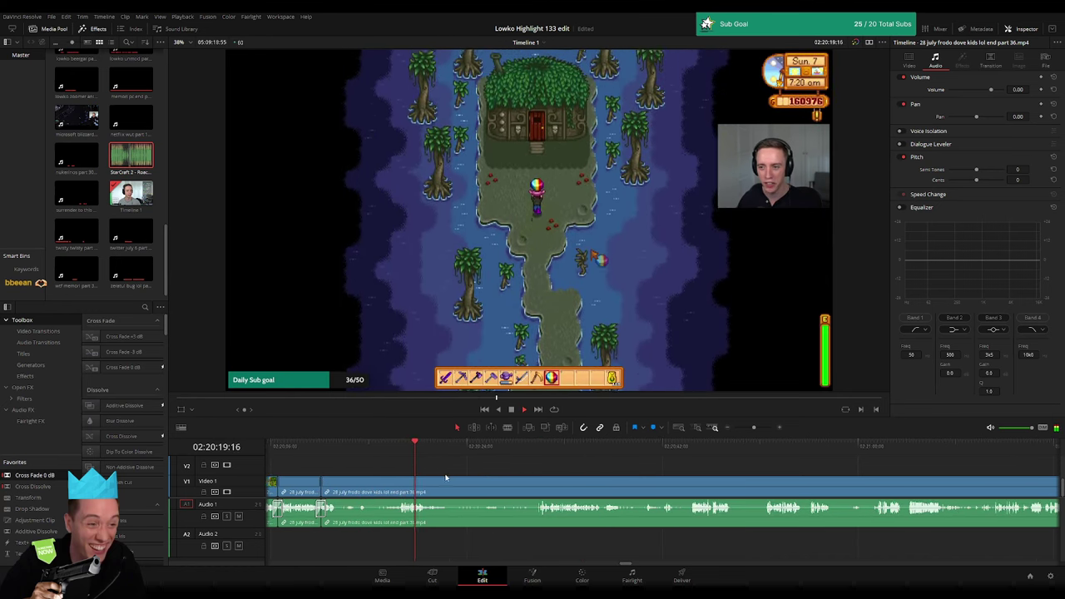
pyautogui.moveTo(456, 446); pyautogui.dragTo(524, 452)
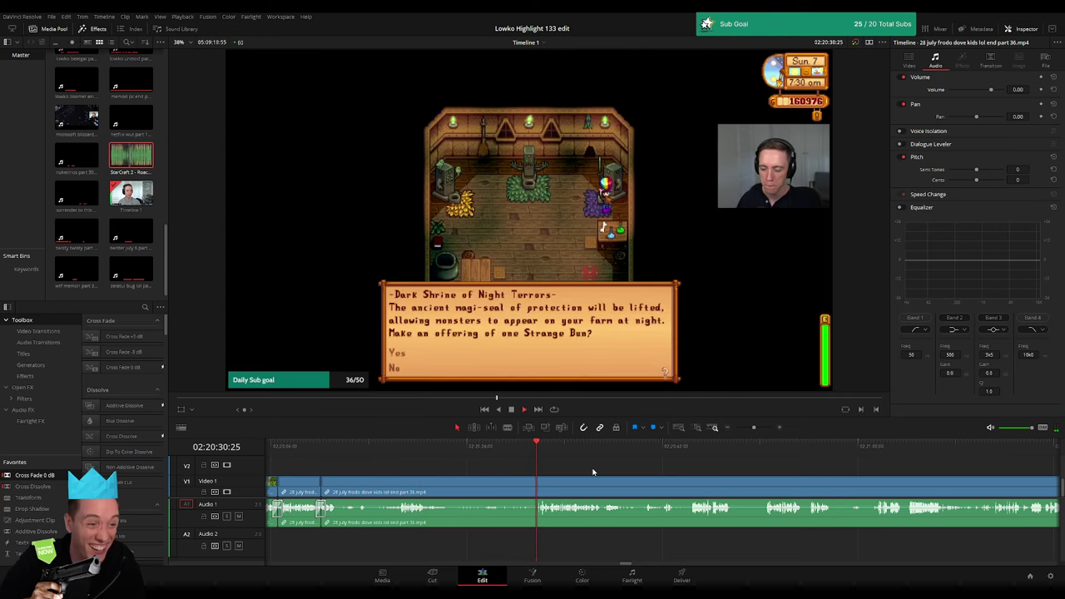
pyautogui.moveTo(750, 431); pyautogui.dragTo(756, 430)
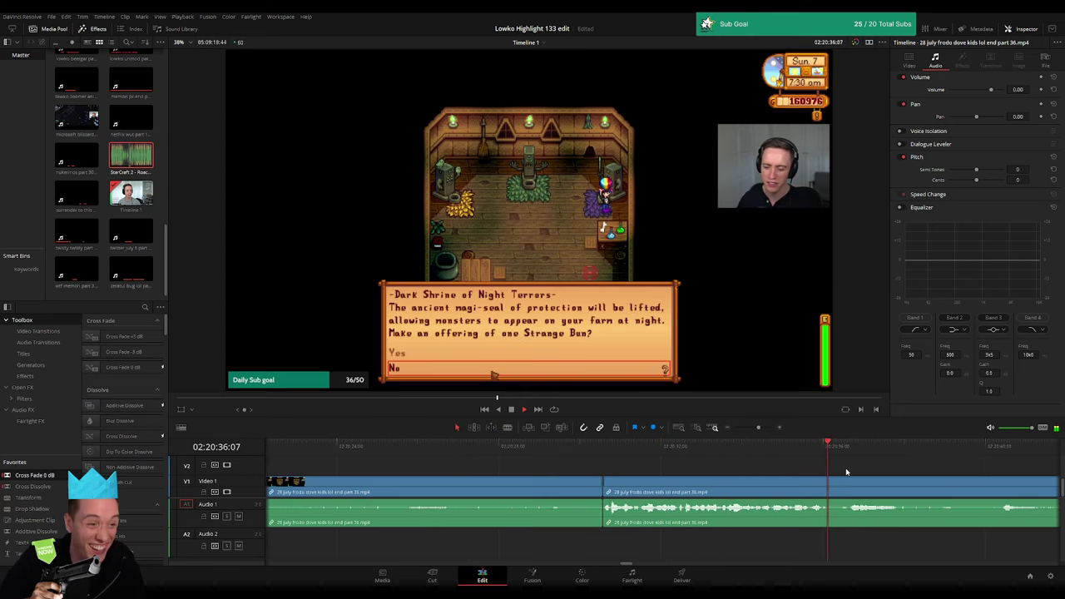
pyautogui.moveTo(757, 428); pyautogui.dragTo(754, 427)
pyautogui.click(511, 449)
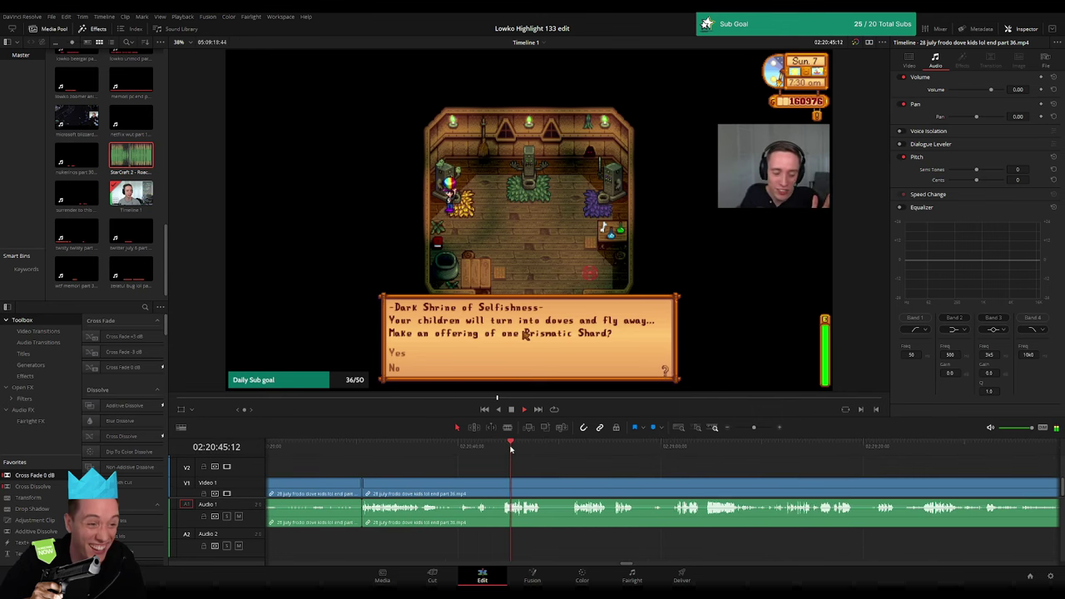
# - Split the frodo clip a couple of seconds later and ripple-delete the short piece
pyautogui.hscroll(2, 530, 475)
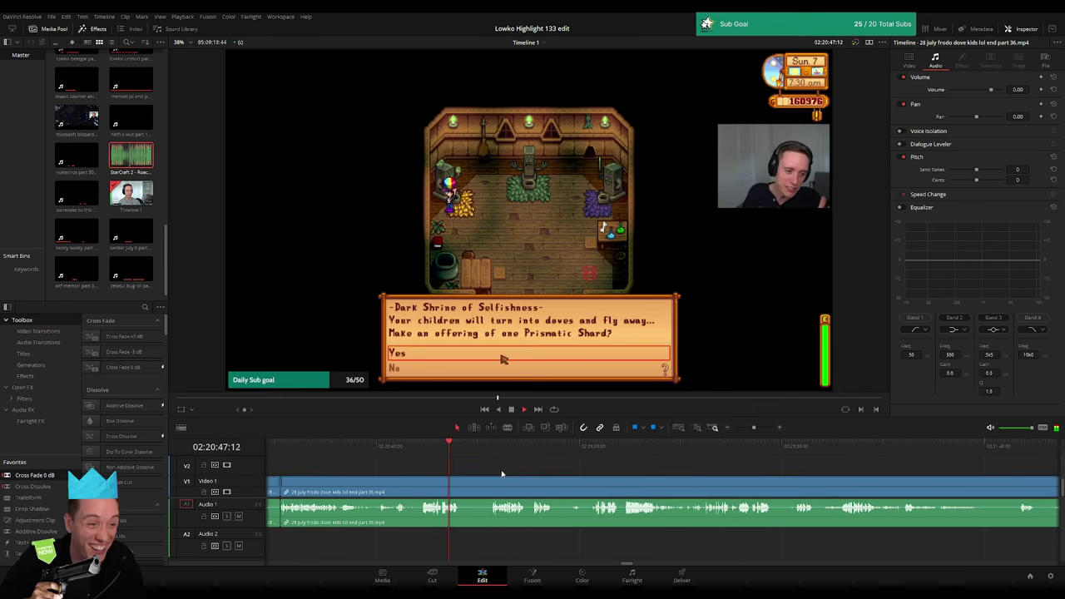
pyautogui.moveTo(456, 460); pyautogui.dragTo(475, 455)
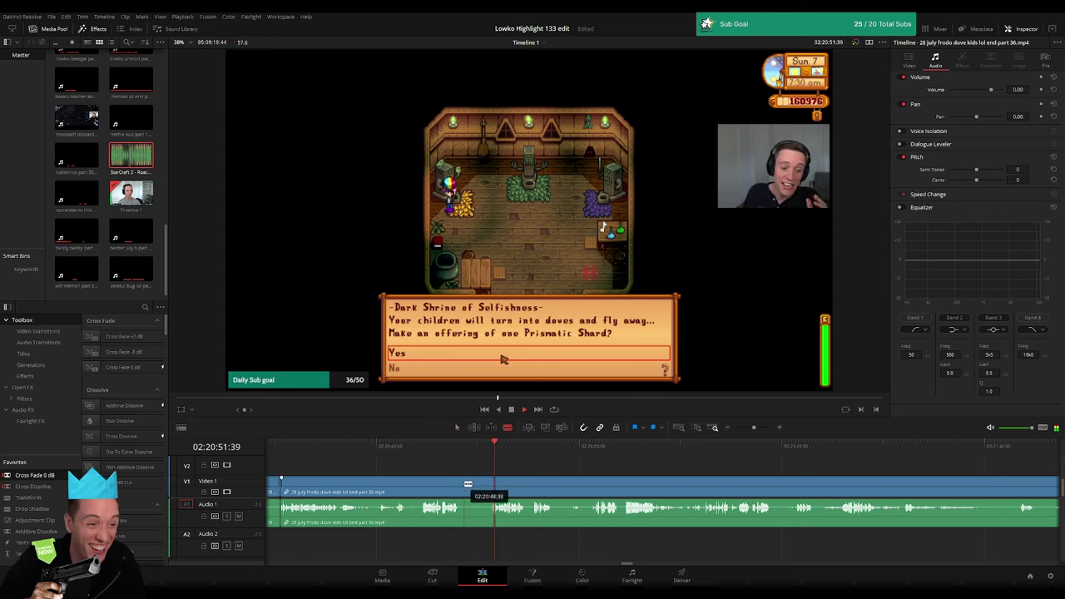
pyautogui.click(459, 485)
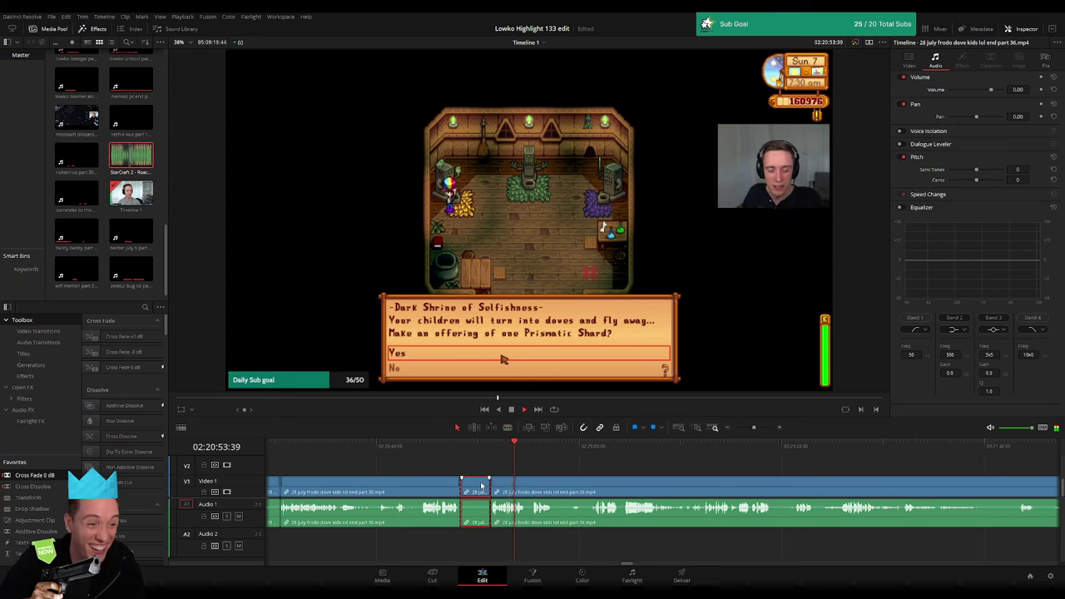
pyautogui.press('Delete')
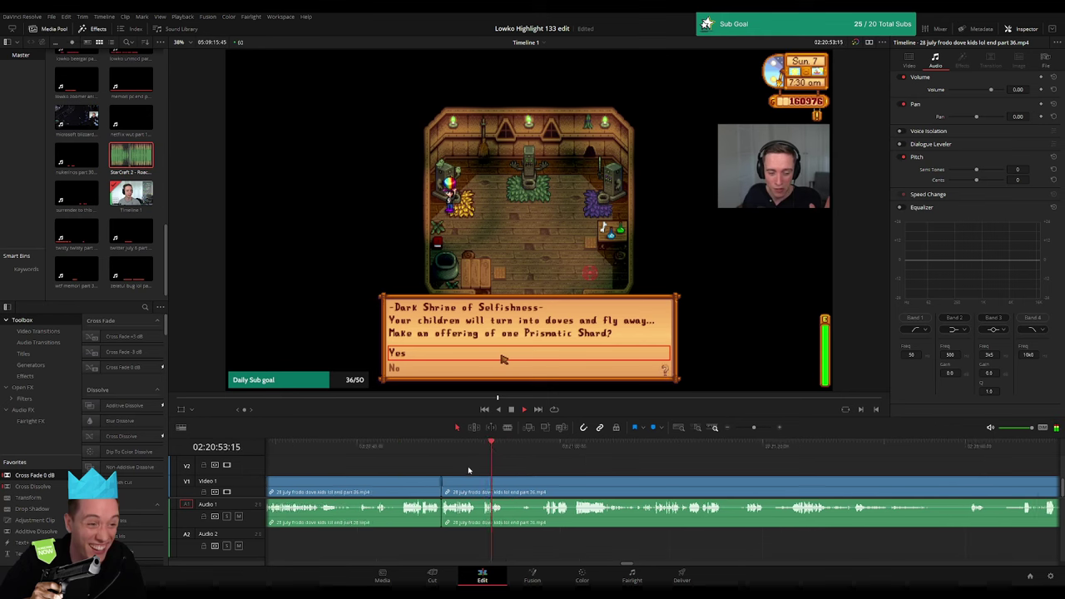
# - Blade the frodo clip past the shrine dialog and paste in the StarCraft 2 Roach Quotes sound
pyautogui.hscroll(3, 466, 457)
pyautogui.moveTo(418, 454); pyautogui.dragTo(444, 455)
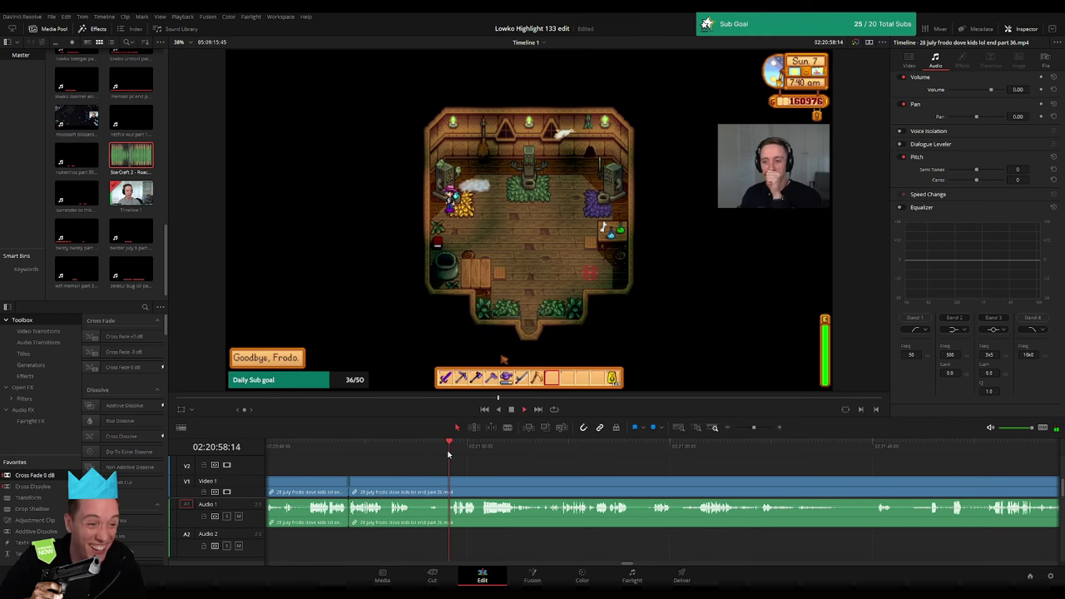
pyautogui.click(547, 449)
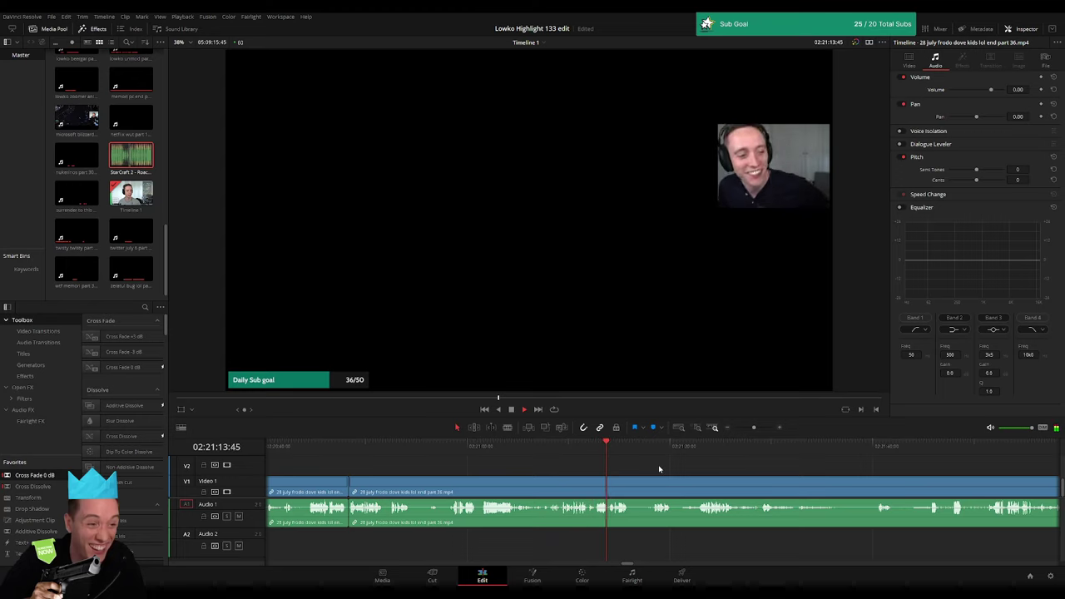
pyautogui.hscroll(3, 665, 470)
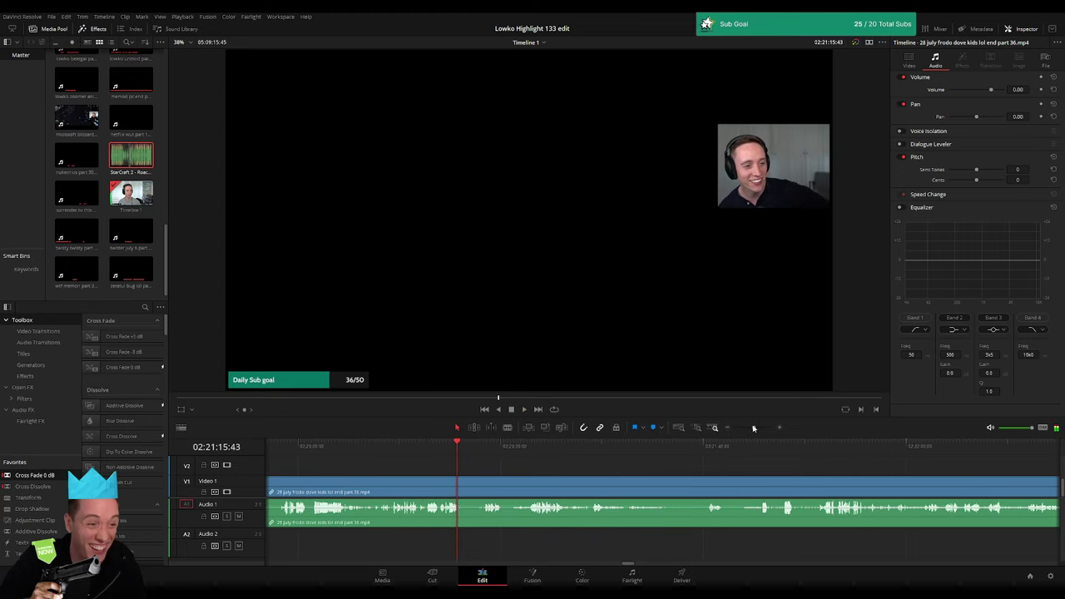
pyautogui.moveTo(754, 428); pyautogui.dragTo(761, 428)
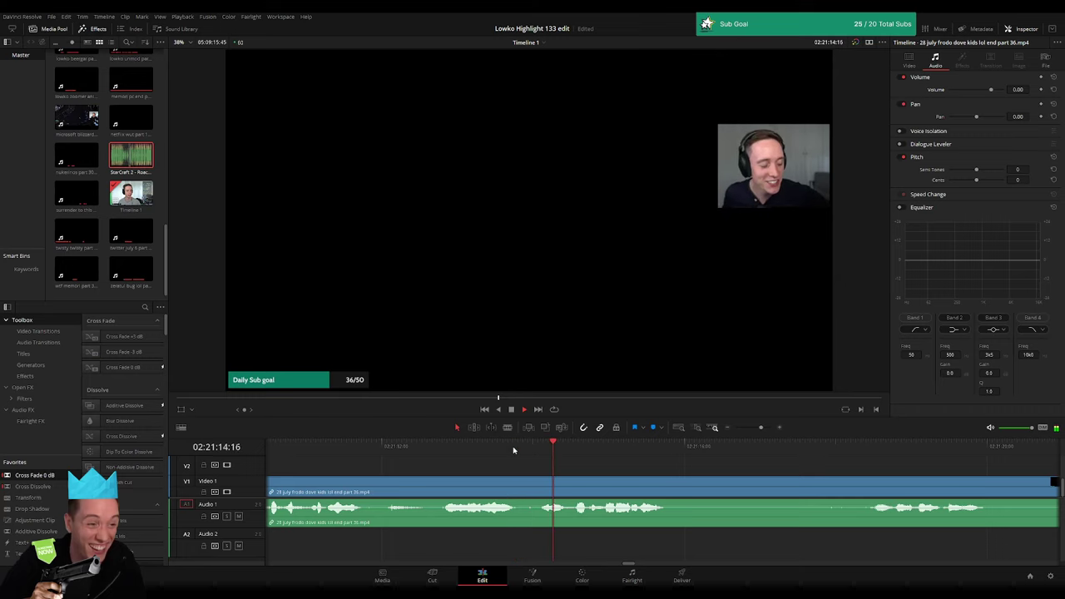
pyautogui.click(601, 487)
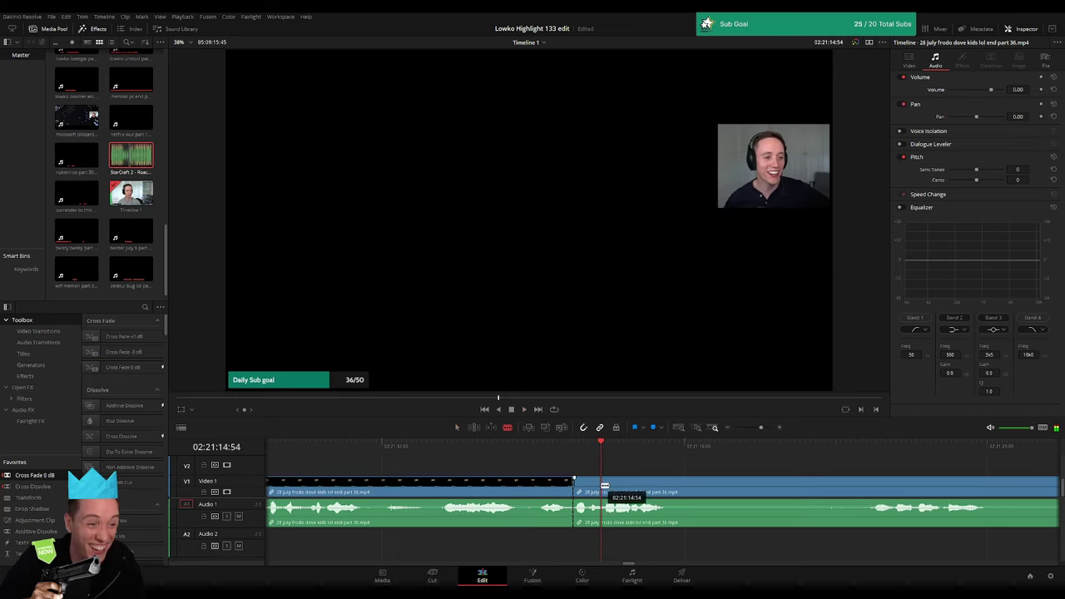
pyautogui.press('a')
pyautogui.hotkey('ctrl', 'z')
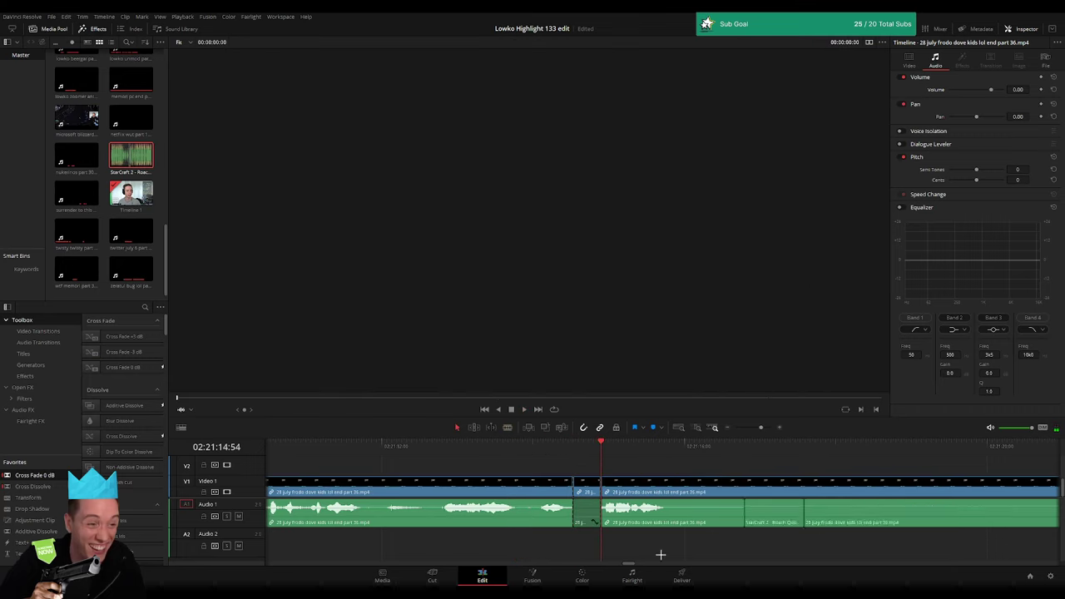
# - Drop the StarCraft 2 Roach Quotes sound onto audio track 2 under the cut, then split the frodo clip further along
pyautogui.moveTo(565, 546); pyautogui.dragTo(574, 545)
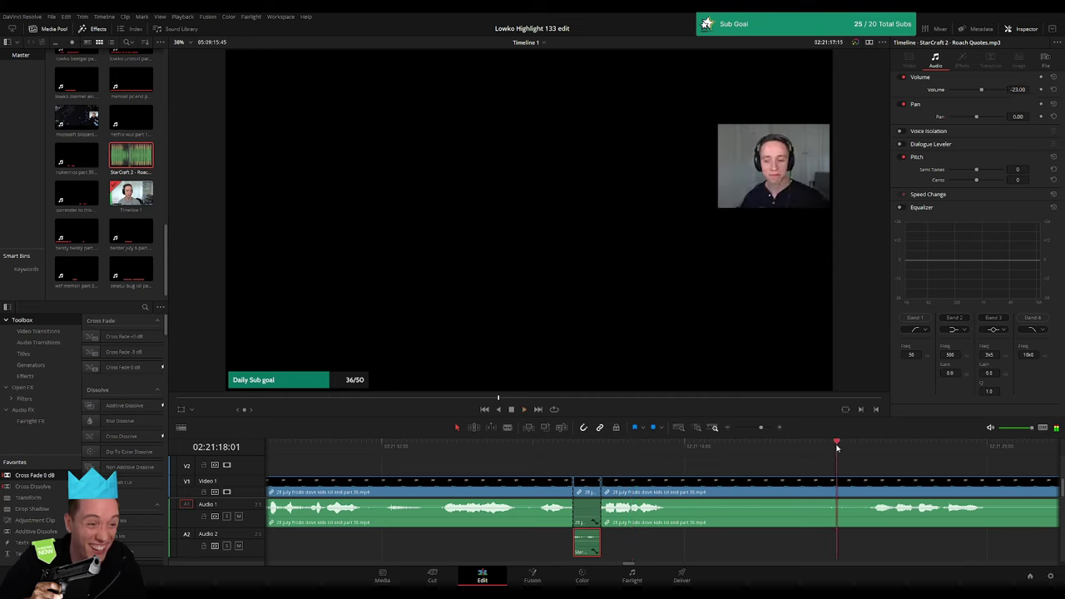
pyautogui.press('b')
pyautogui.click(676, 487)
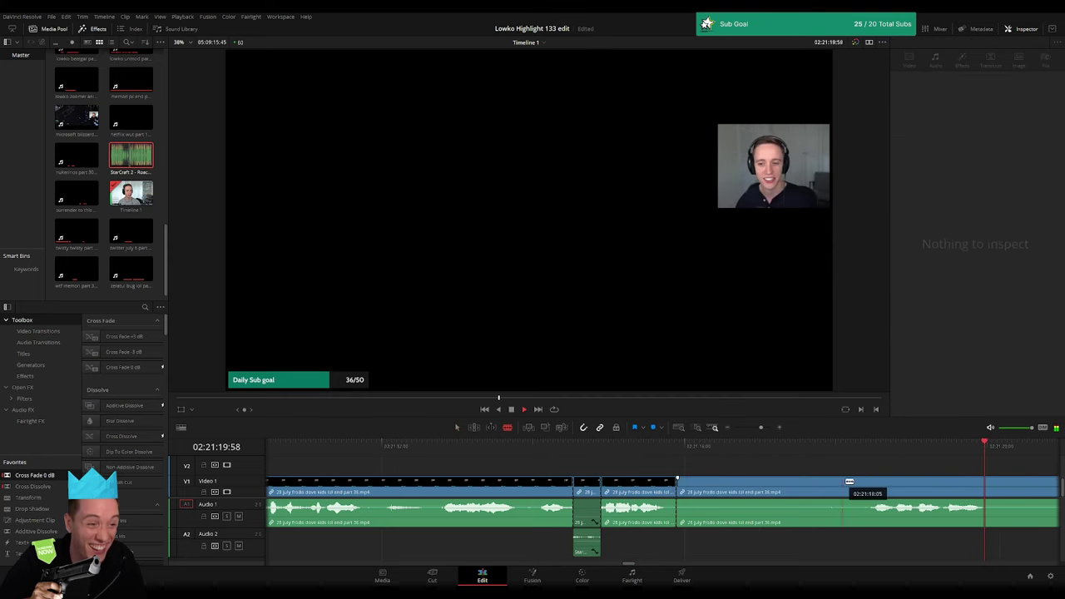
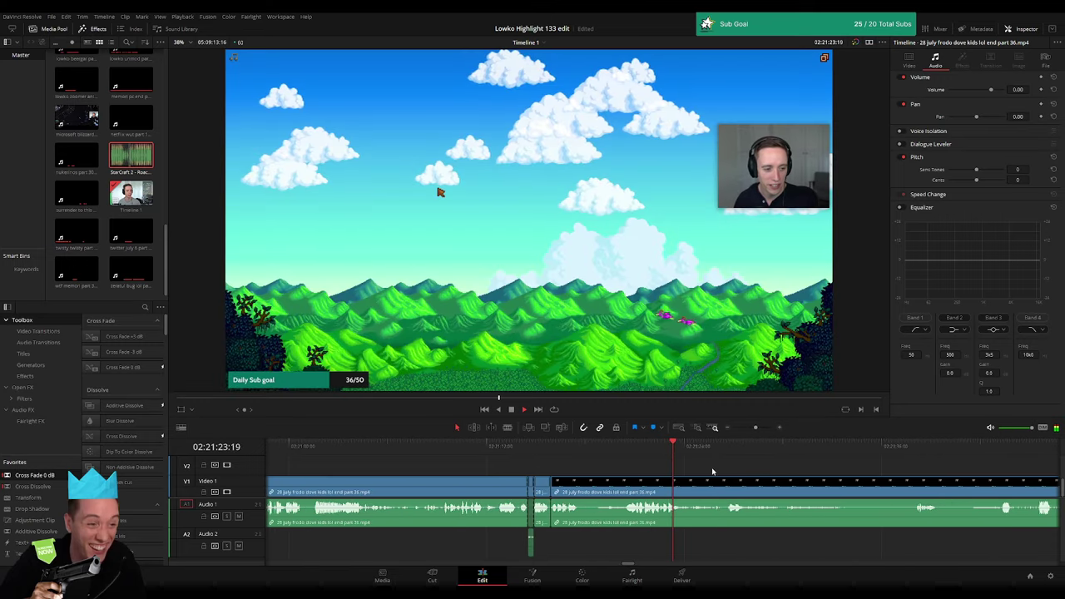
# - Blade out the Stardew loading-screen section and ripple delete it to close the gap
pyautogui.hscroll(3, 606, 472)
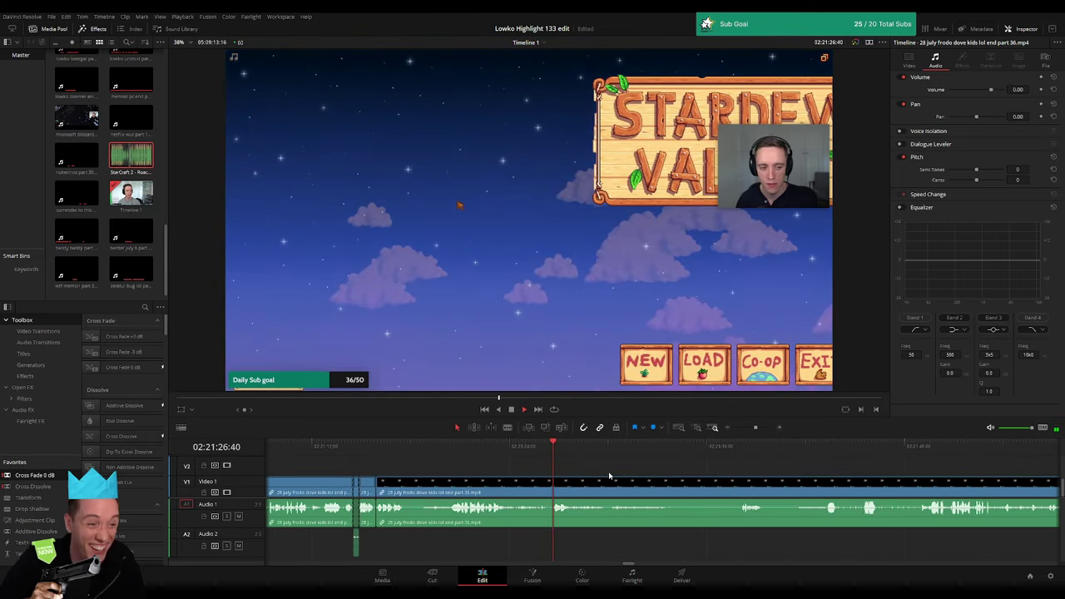
pyautogui.press('b')
pyautogui.click(577, 486)
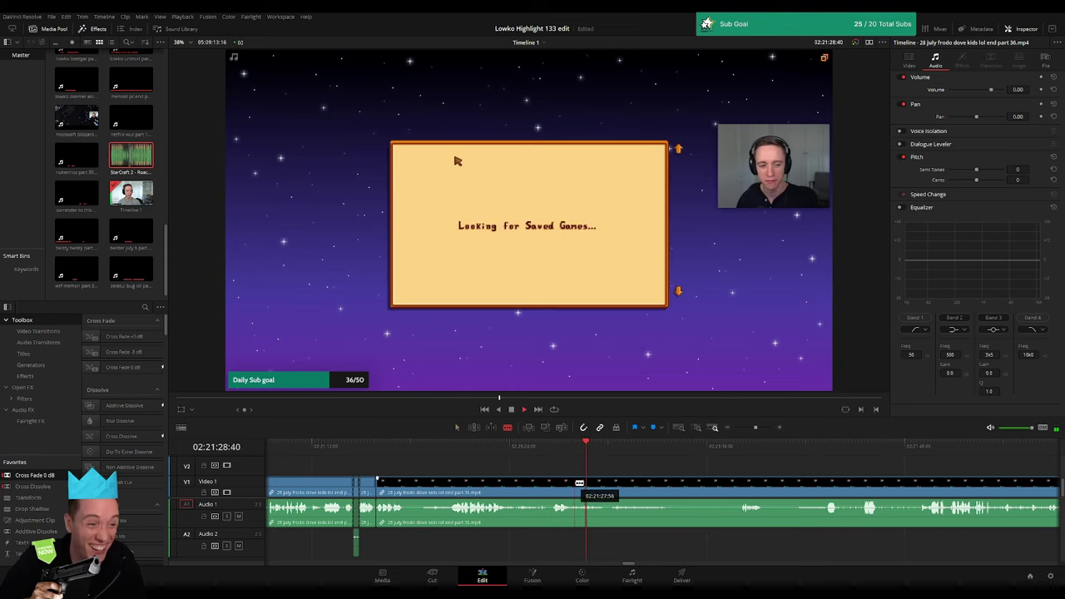
pyautogui.click(748, 451)
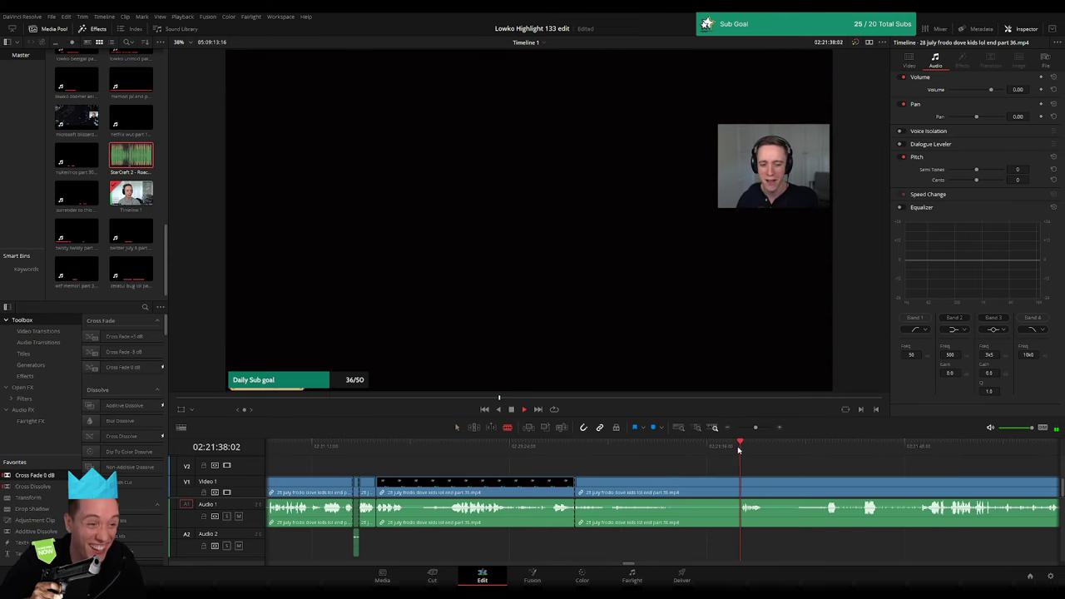
pyautogui.press('Delete')
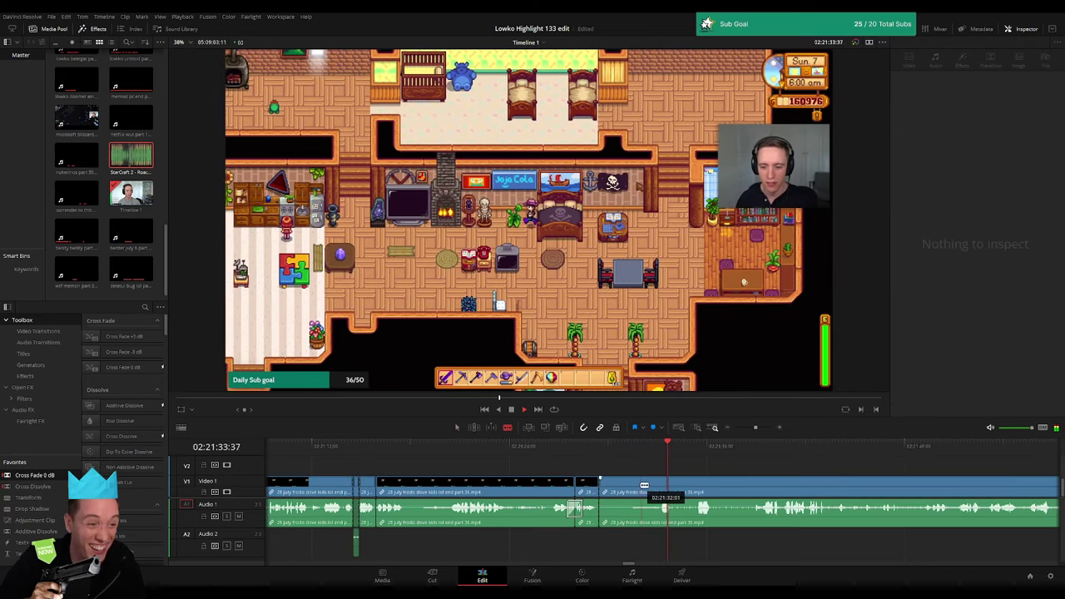
# - Delete the short leftover clip at the cut and close the gap
pyautogui.click(622, 496)
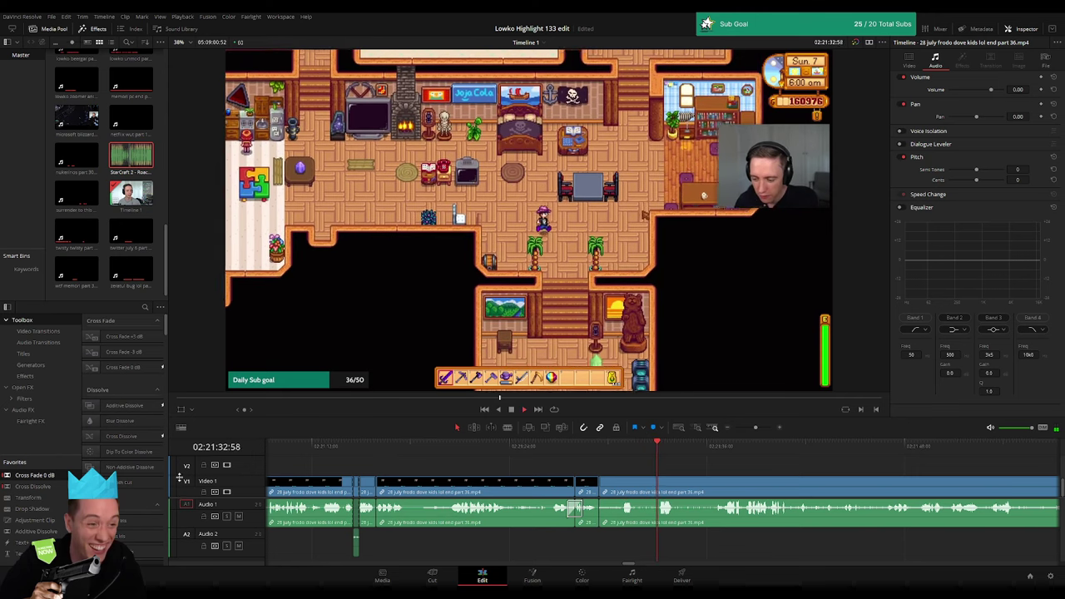
pyautogui.click(601, 509)
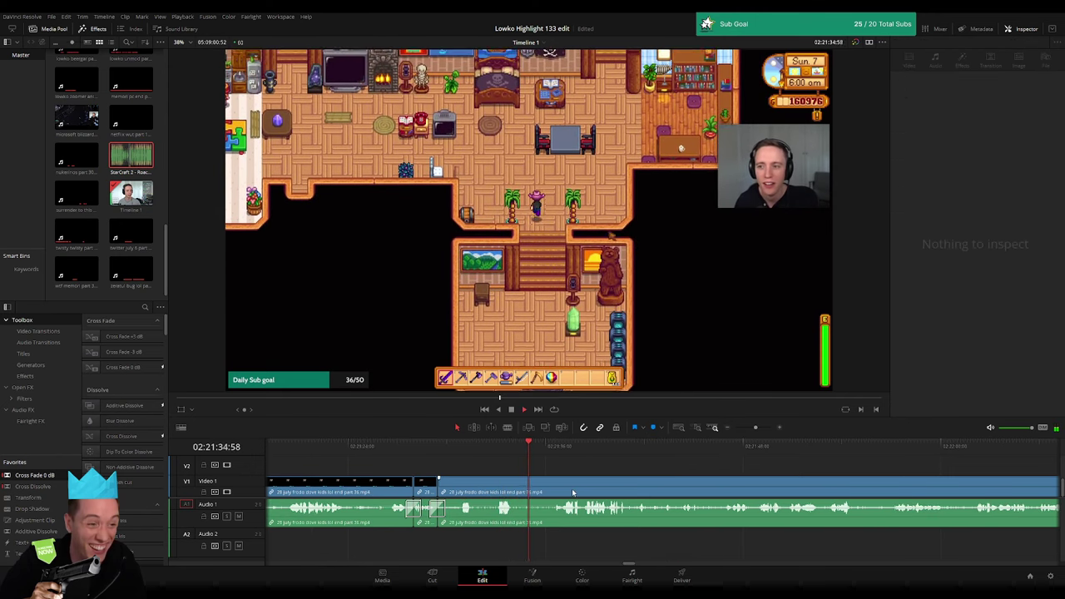
pyautogui.click(571, 490)
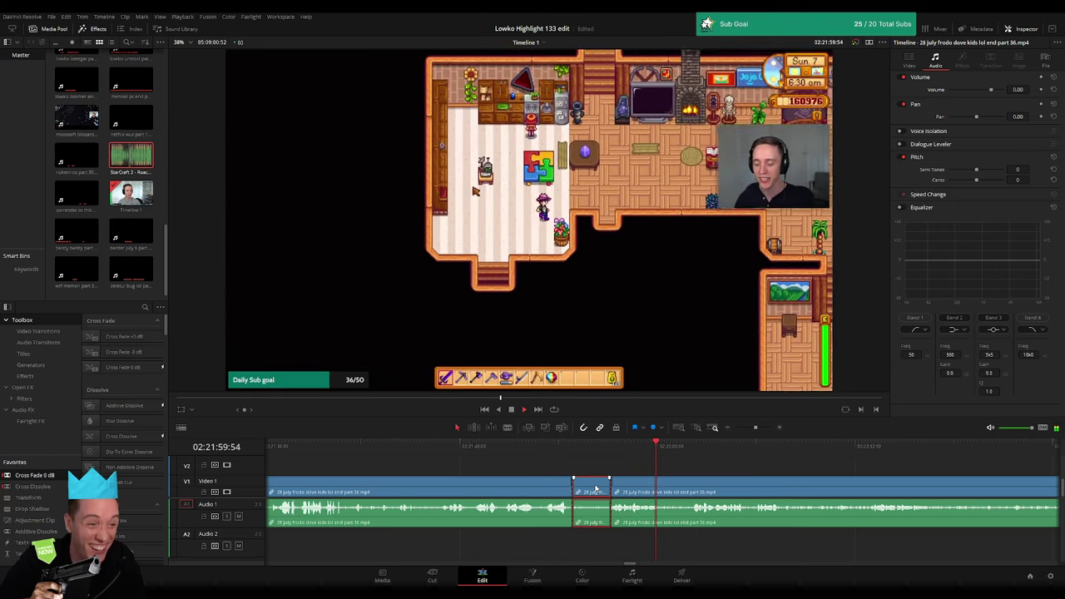
pyautogui.press('Delete')
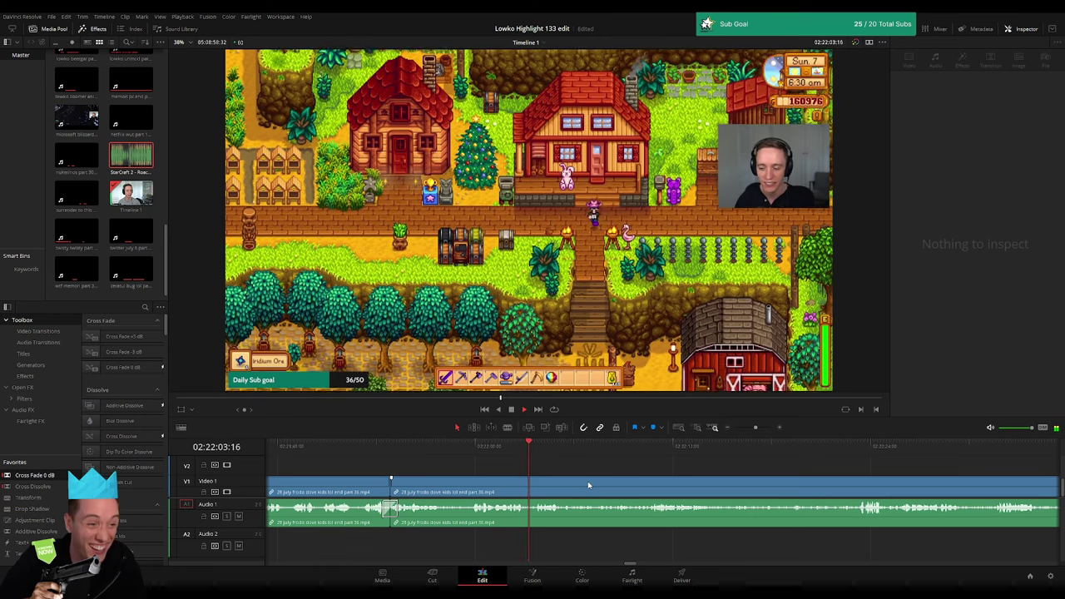
# - Split the Stardew clip at a new point and scrub ahead through its later footage
pyautogui.press('b')
pyautogui.click(473, 494)
pyautogui.moveTo(490, 443); pyautogui.dragTo(769, 464)
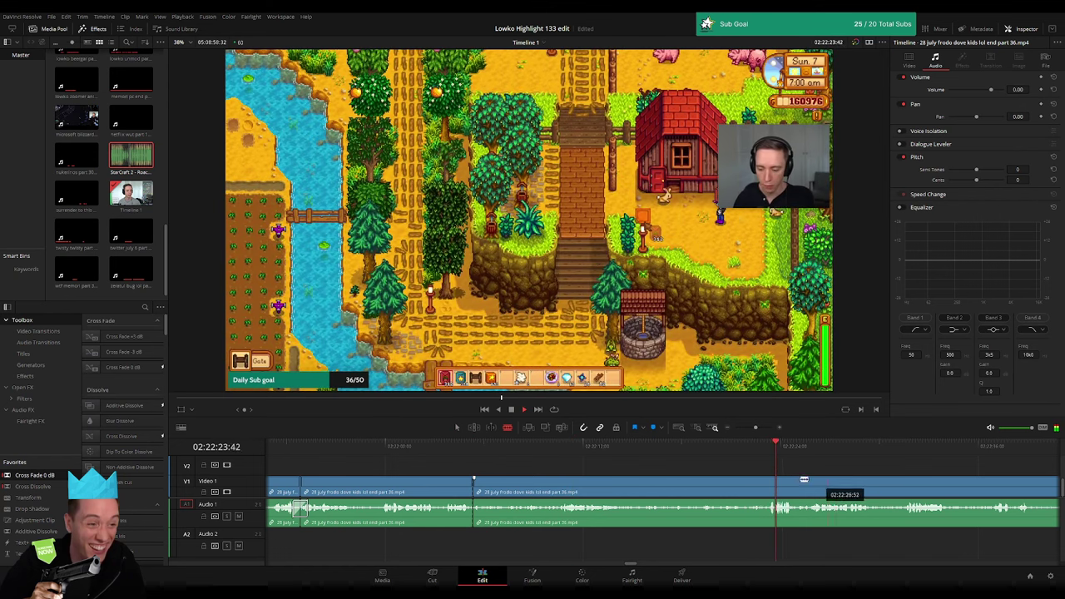
pyautogui.scroll(-3, 707, 481)
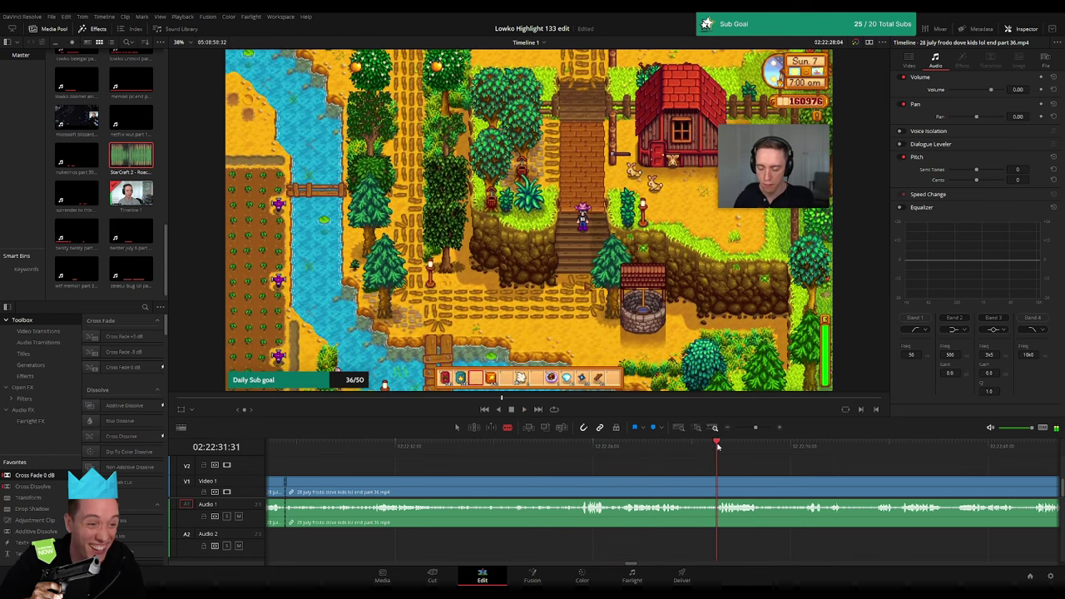
pyautogui.moveTo(757, 428); pyautogui.dragTo(738, 429)
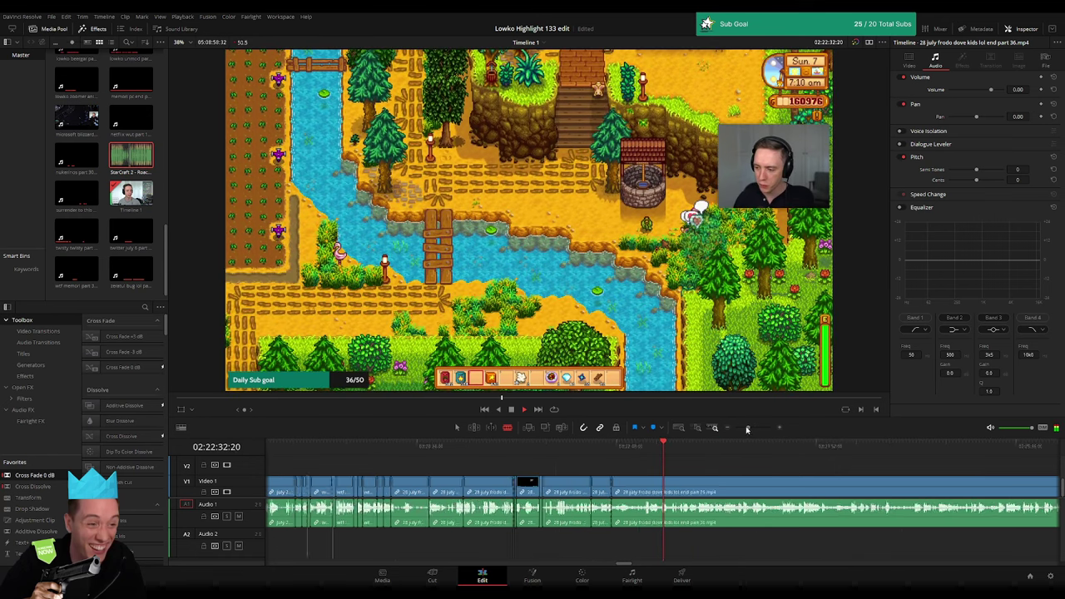
pyautogui.click(690, 449)
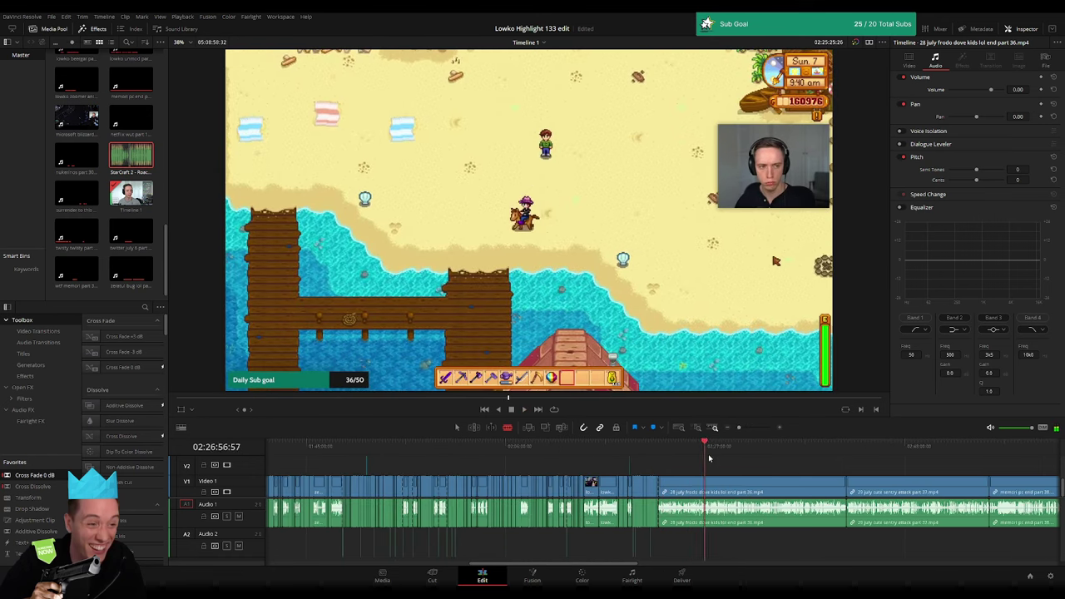
pyautogui.moveTo(690, 457); pyautogui.dragTo(728, 457)
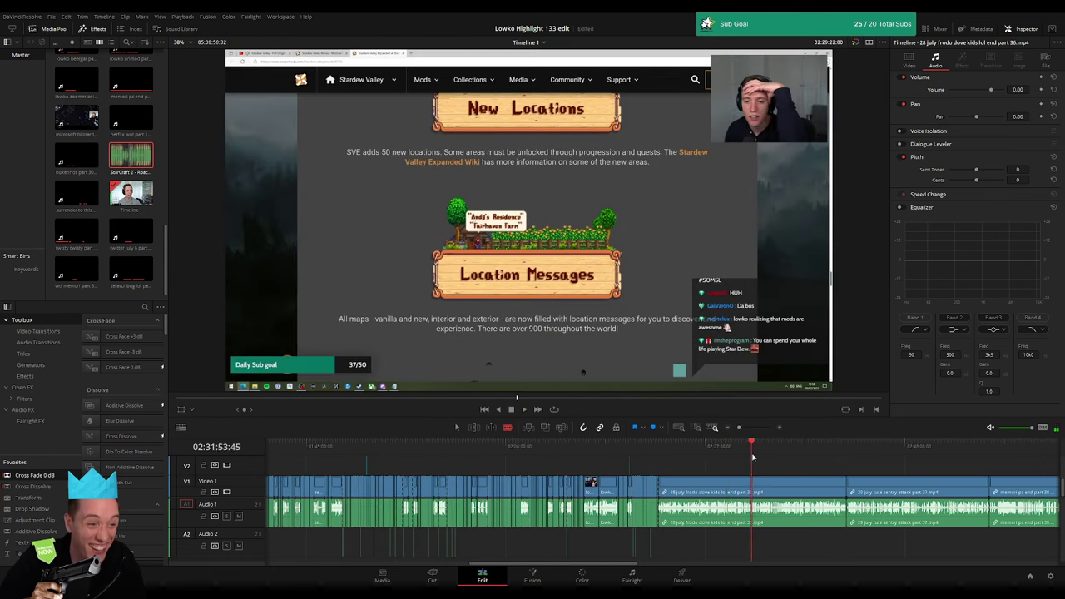
pyautogui.click(617, 450)
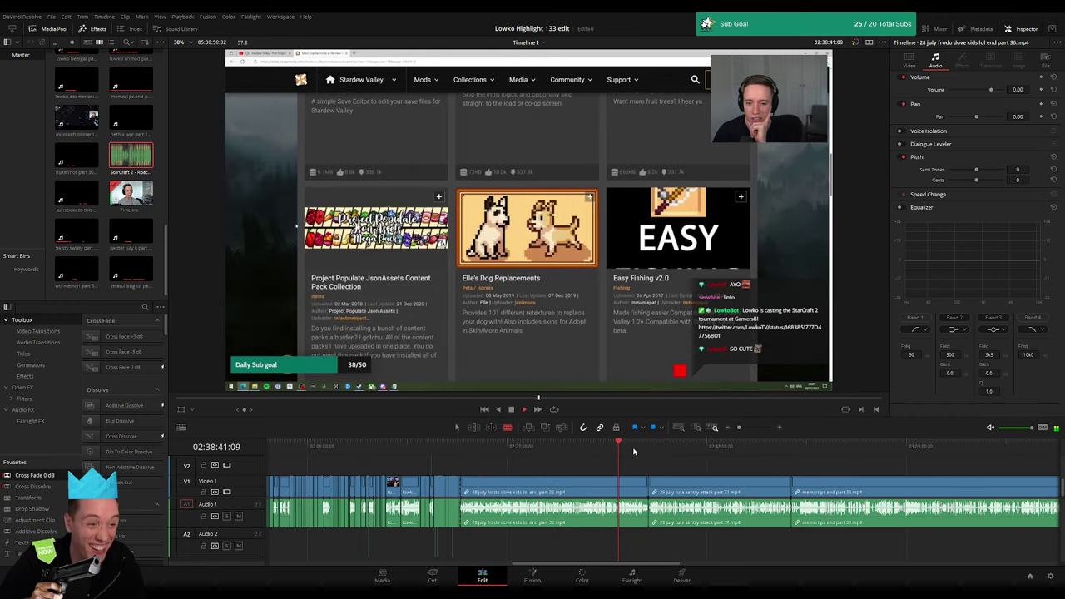
pyautogui.click(638, 452)
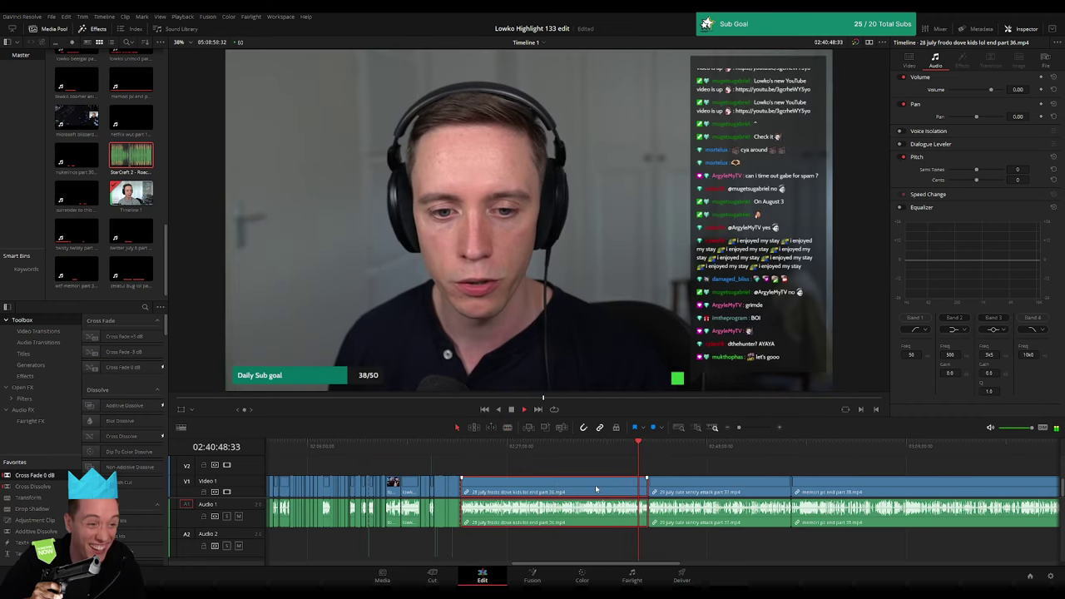
pyautogui.press('Delete')
pyautogui.click(472, 450)
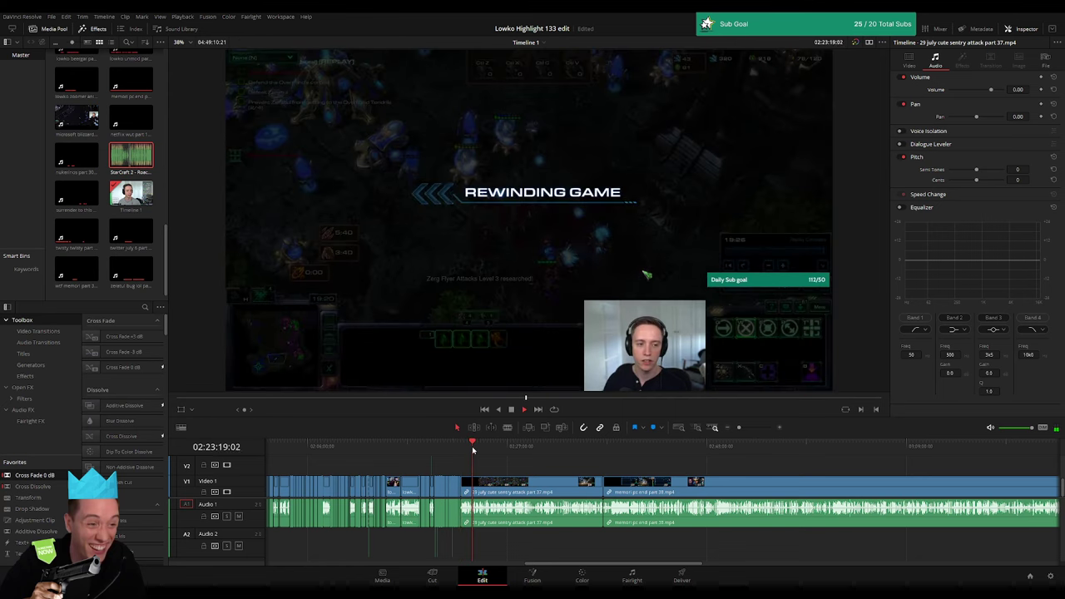
pyautogui.scroll(3, 473, 448)
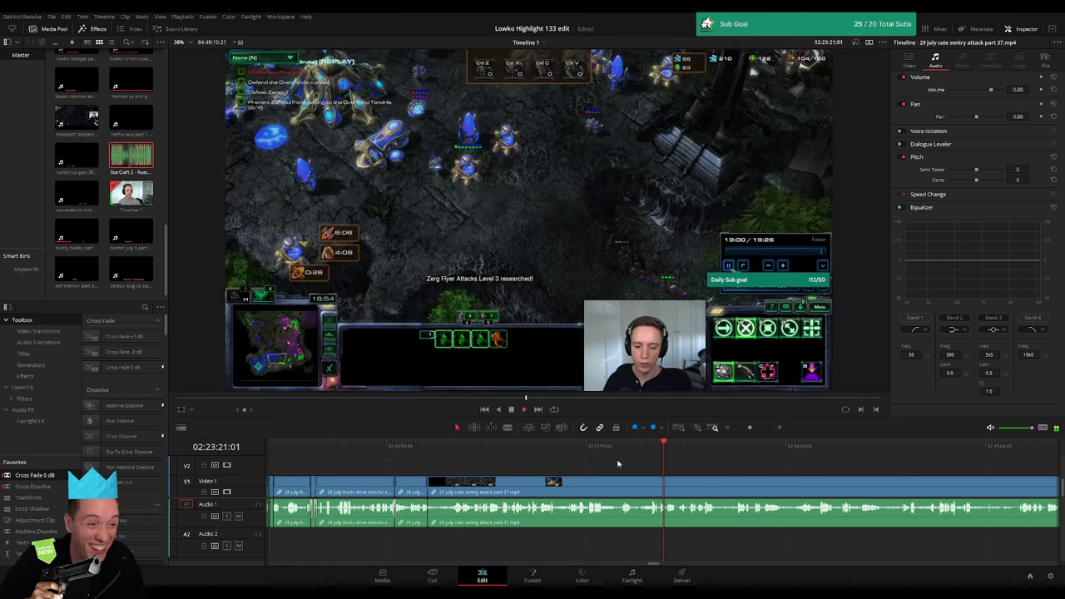
pyautogui.scroll(-5, 532, 449)
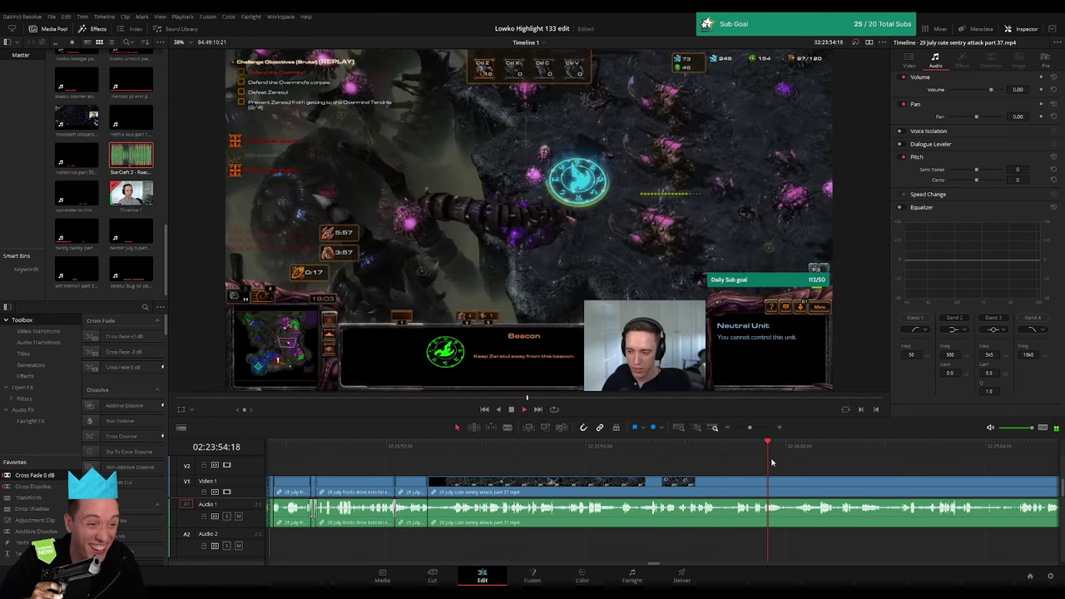
pyautogui.scroll(-5, 576, 451)
pyautogui.press('space')
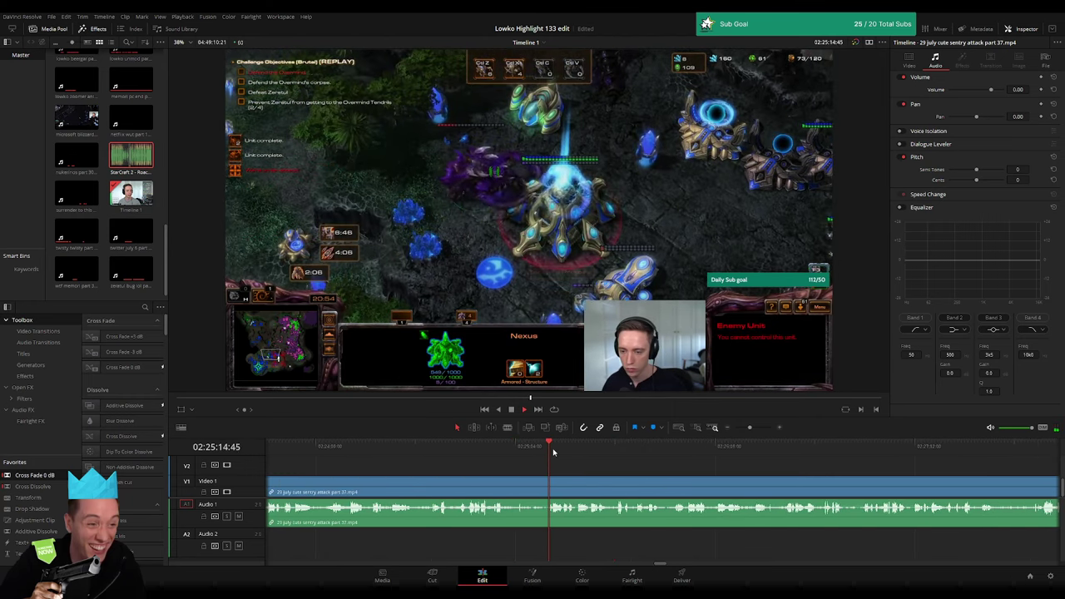
pyautogui.scroll(-5, 572, 452)
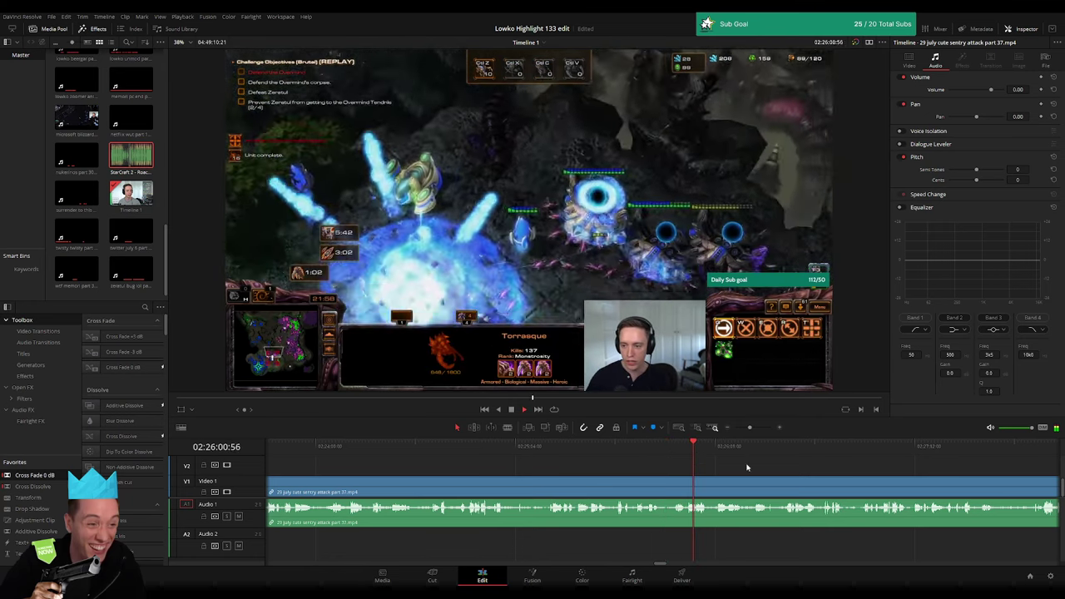
pyautogui.scroll(-5, 693, 456)
pyautogui.press('space')
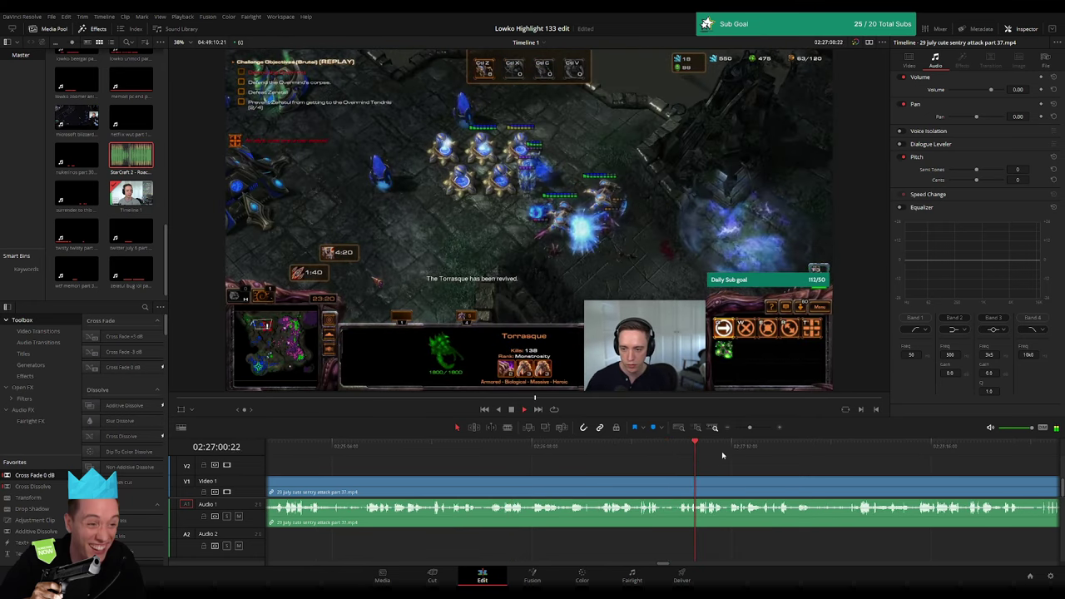
pyautogui.scroll(-5, 721, 451)
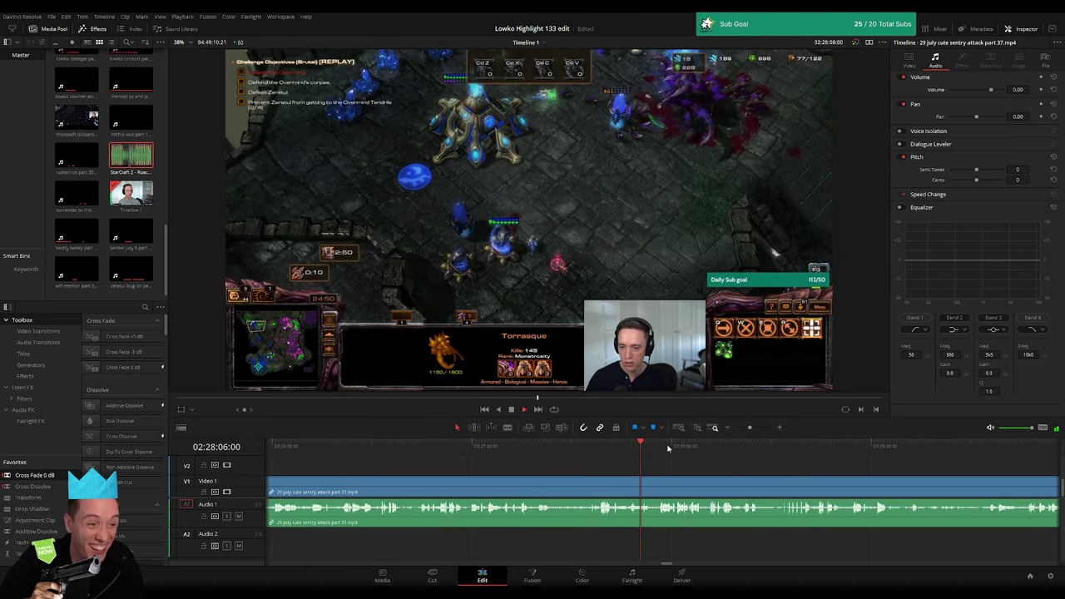
pyautogui.click(597, 451)
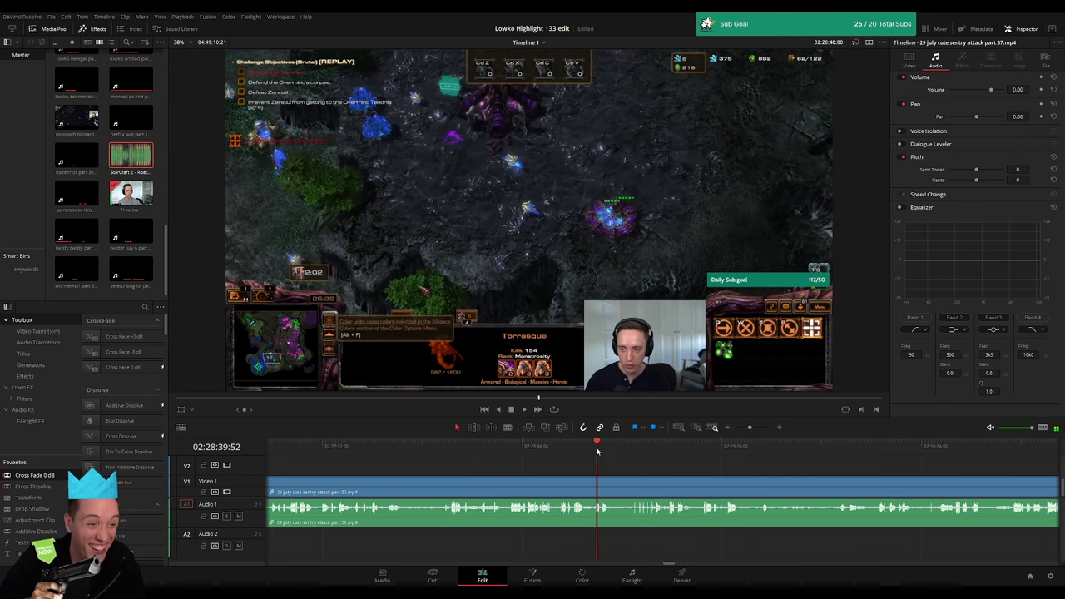
pyautogui.press('space')
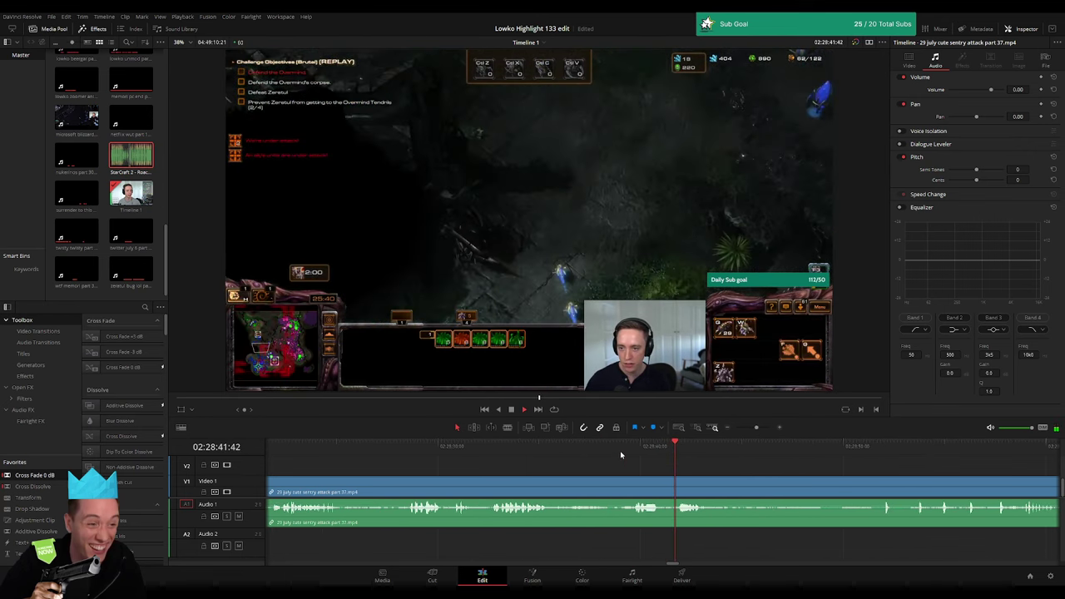
pyautogui.click(416, 446)
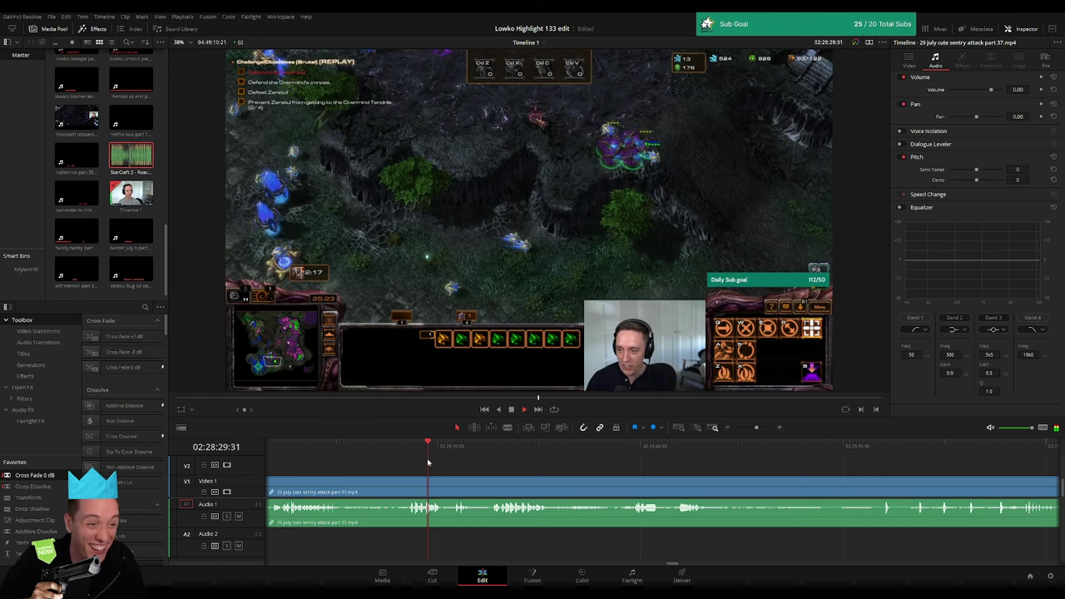
pyautogui.click(399, 453)
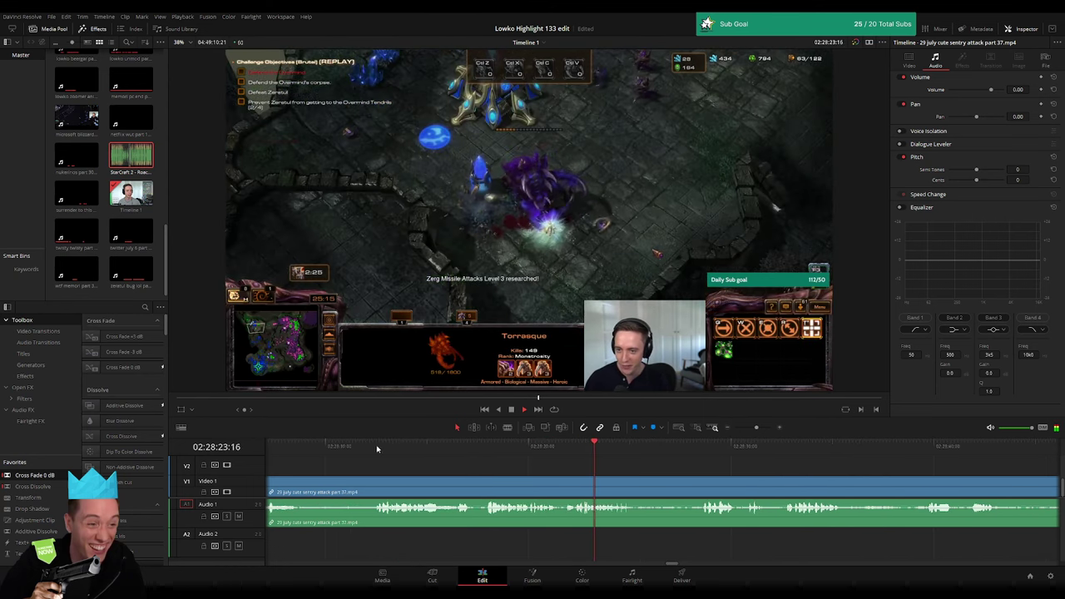
pyautogui.click(399, 466)
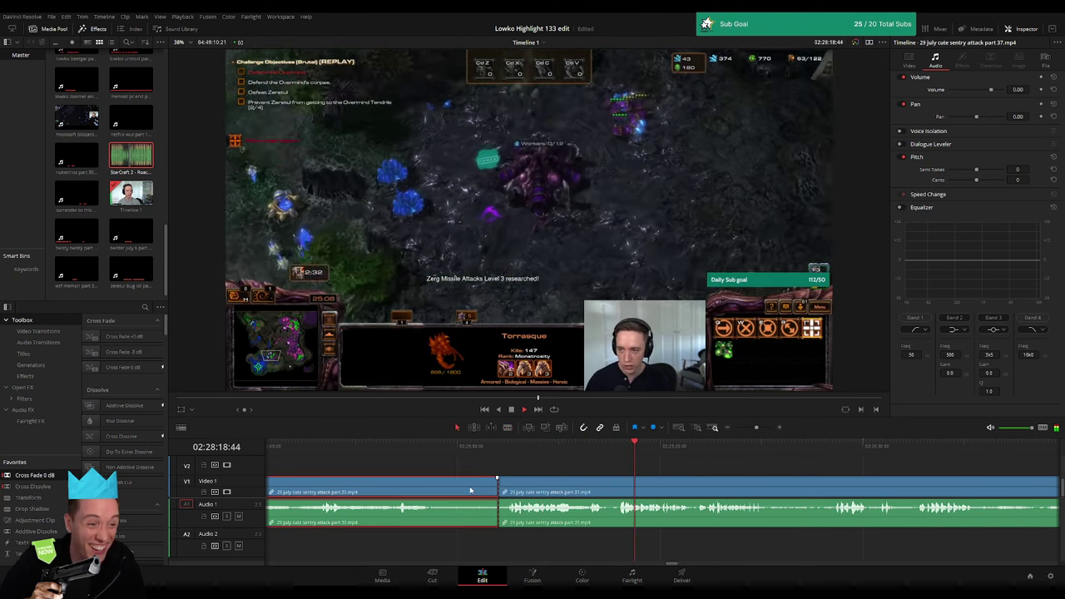
pyautogui.press('Delete')
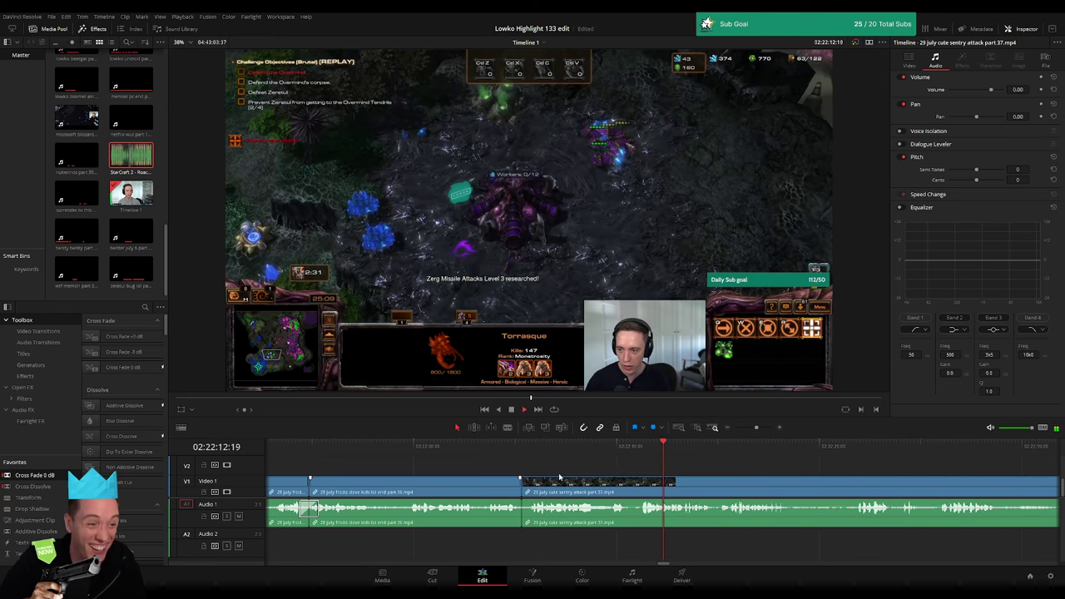
pyautogui.hscroll(3, 549, 478)
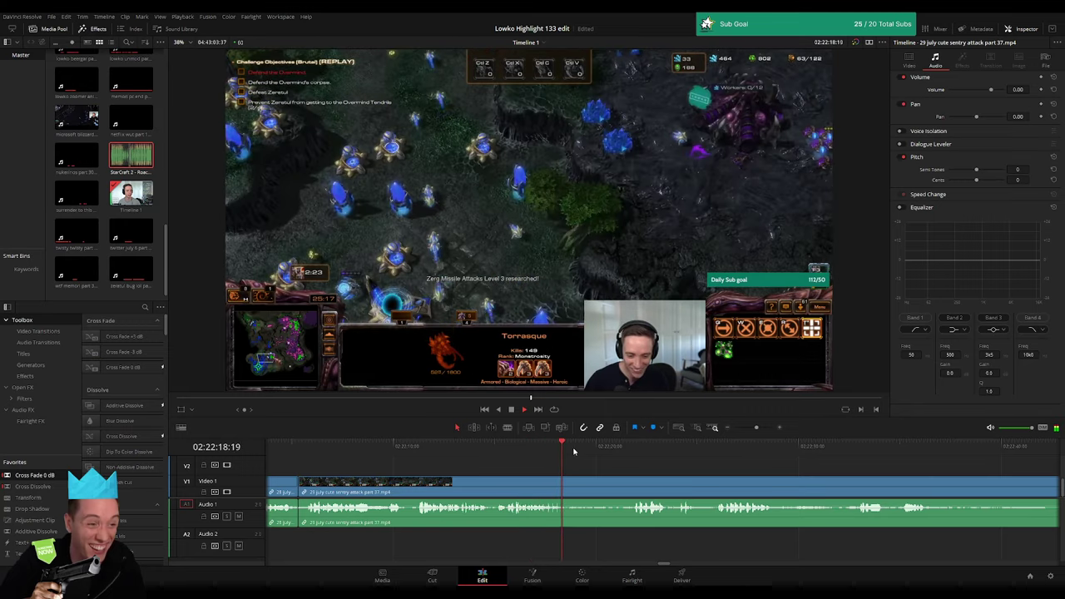
pyautogui.click(636, 460)
pyautogui.hscroll(3, 755, 491)
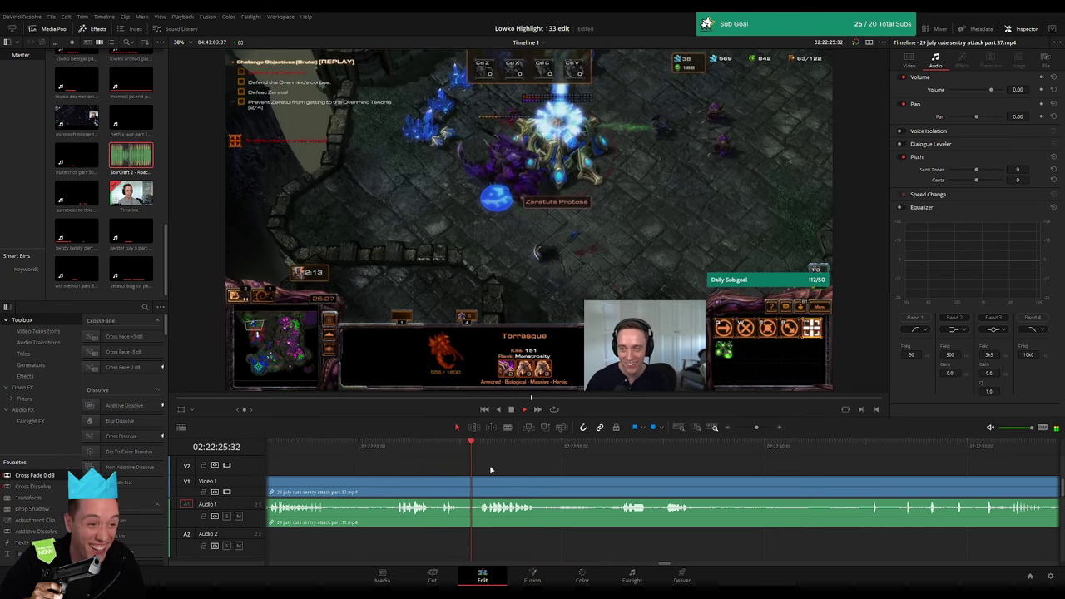
pyautogui.click(577, 453)
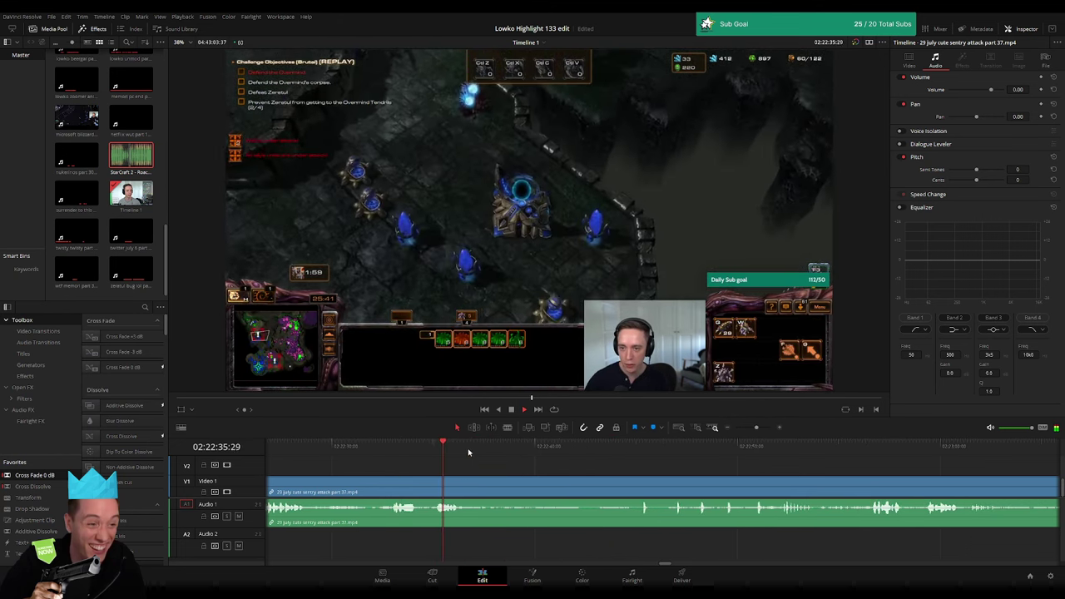
pyautogui.click(535, 449)
pyautogui.click(570, 451)
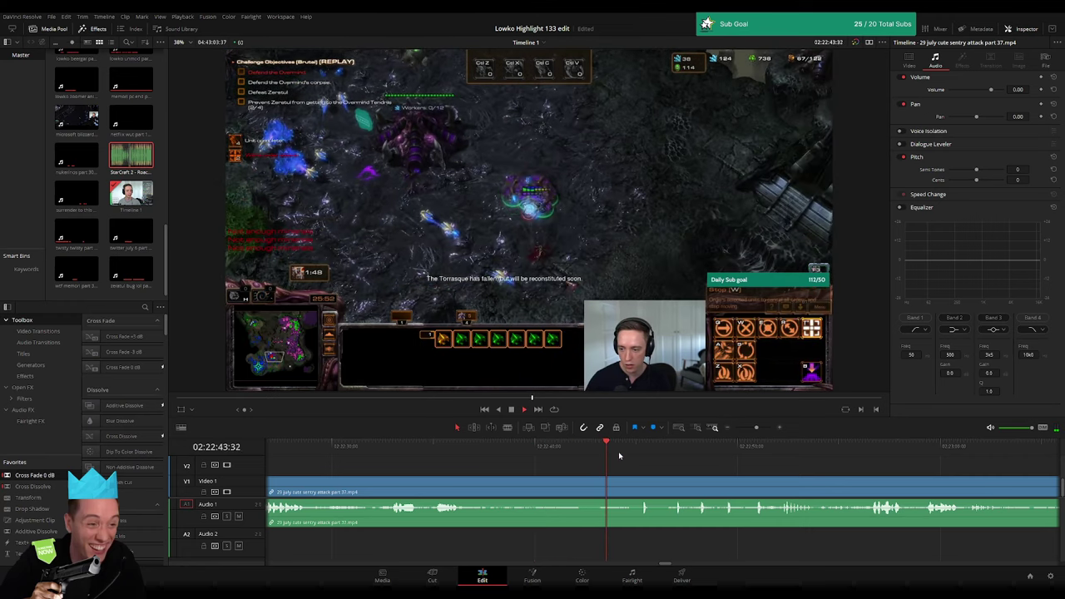
pyautogui.hscroll(2, 703, 475)
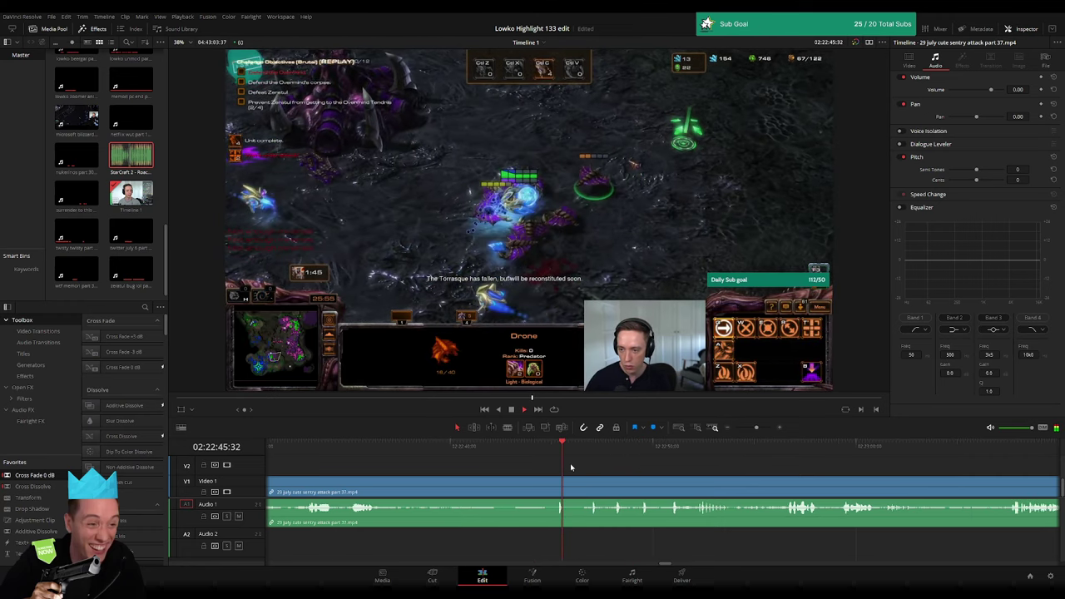
pyautogui.hscroll(2, 619, 471)
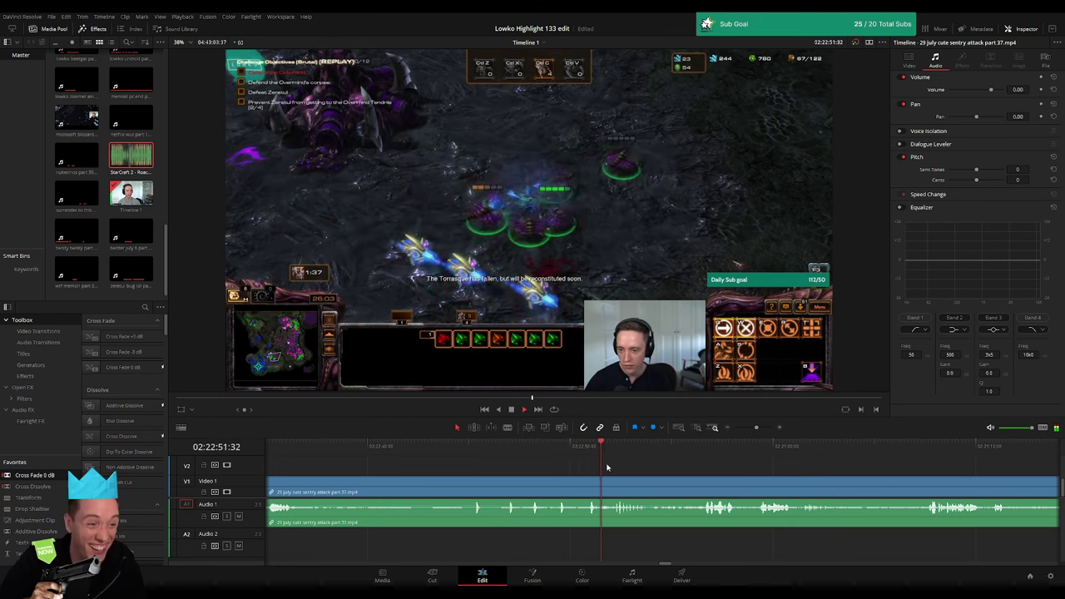
pyautogui.hscroll(5, 487, 458)
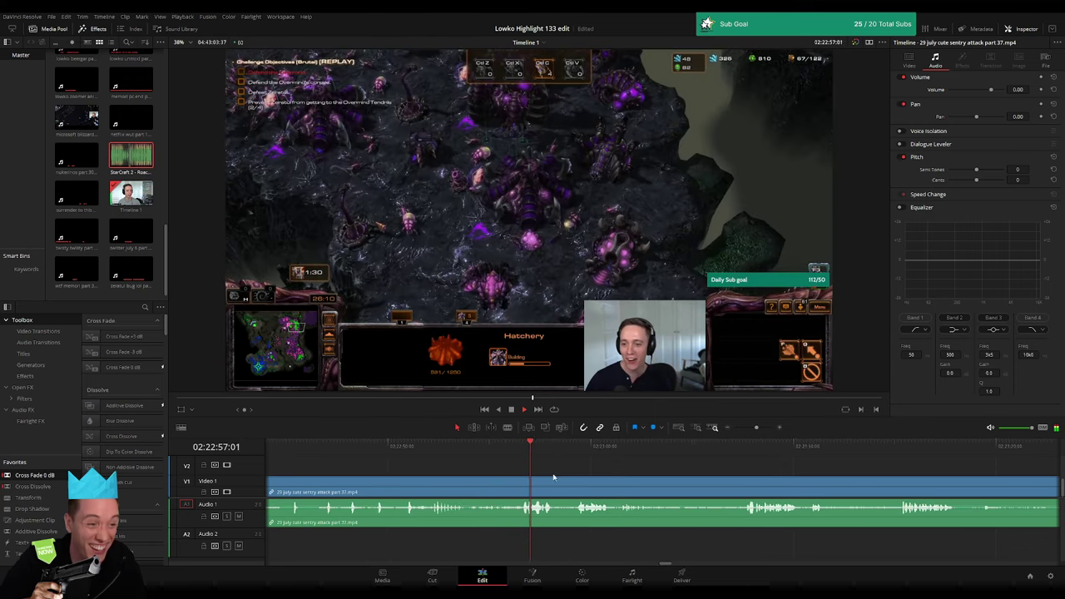
pyautogui.hscroll(3, 466, 462)
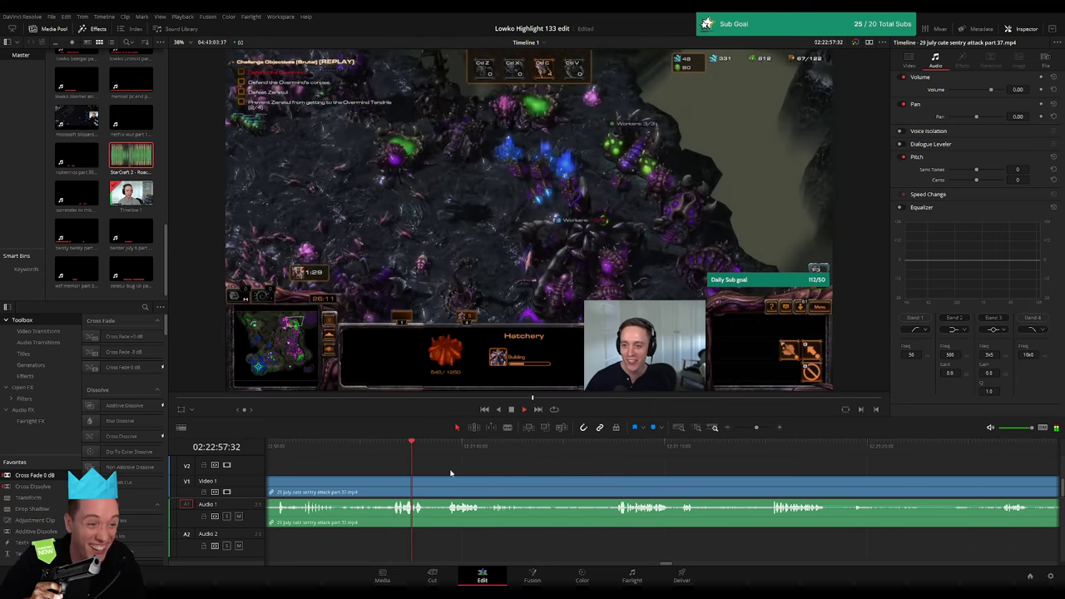
pyautogui.moveTo(756, 427); pyautogui.dragTo(763, 429)
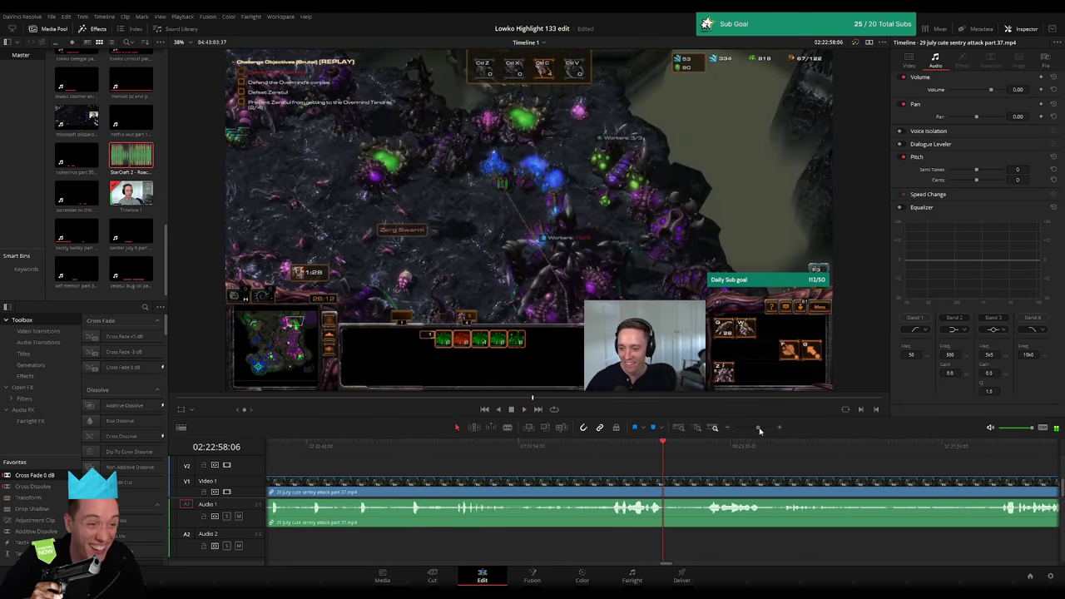
pyautogui.click(483, 454)
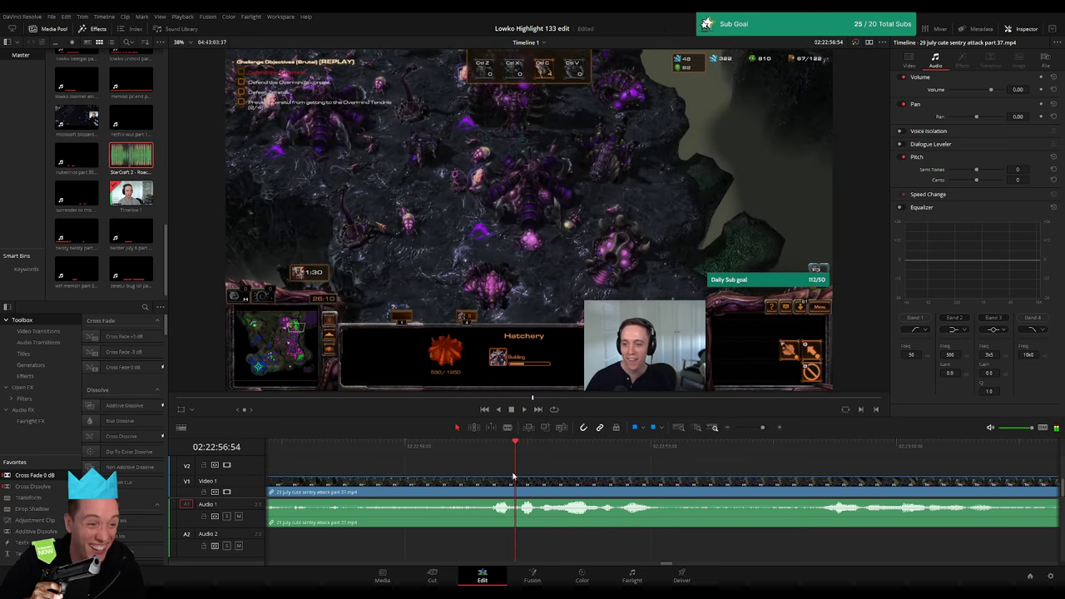
# - Split the sentry attack clip and place Roach Quotes on Audio 2 at -23 volume, then preview
pyautogui.hotkey('ctrl', 'b')
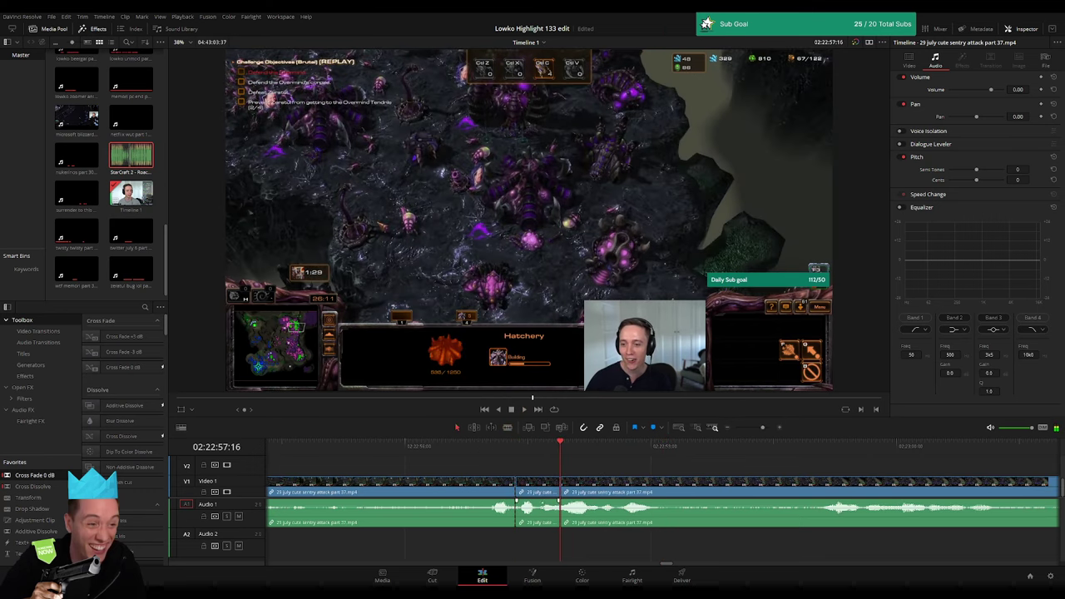
pyautogui.moveTo(131, 155)
pyautogui.mouseDown()
pyautogui.moveTo(579, 553)
pyautogui.moveTo(544, 553)
pyautogui.mouseUp()
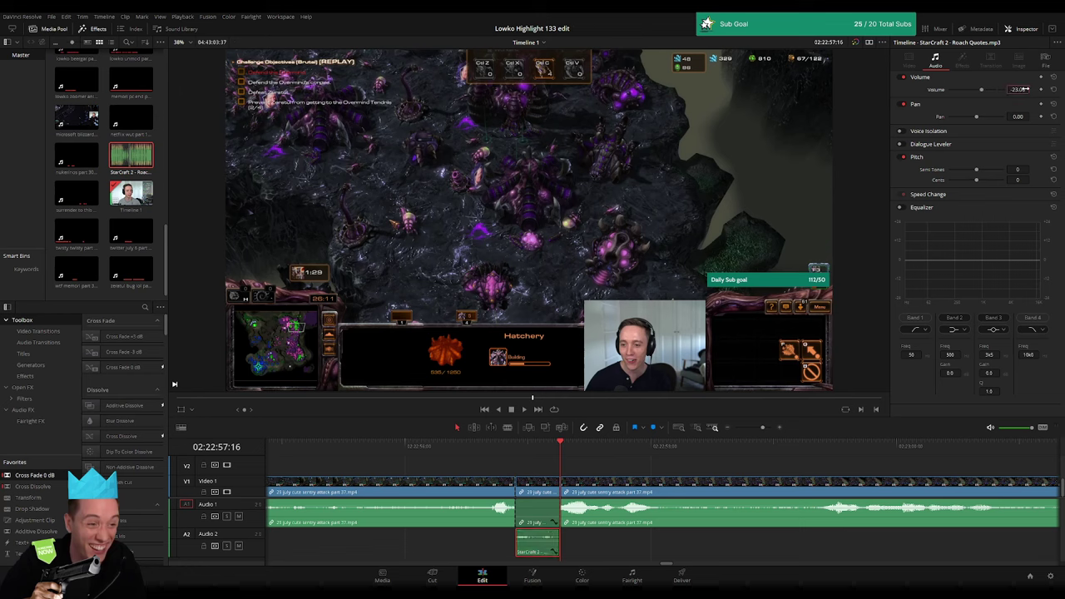
pyautogui.moveTo(761, 431); pyautogui.dragTo(748, 429)
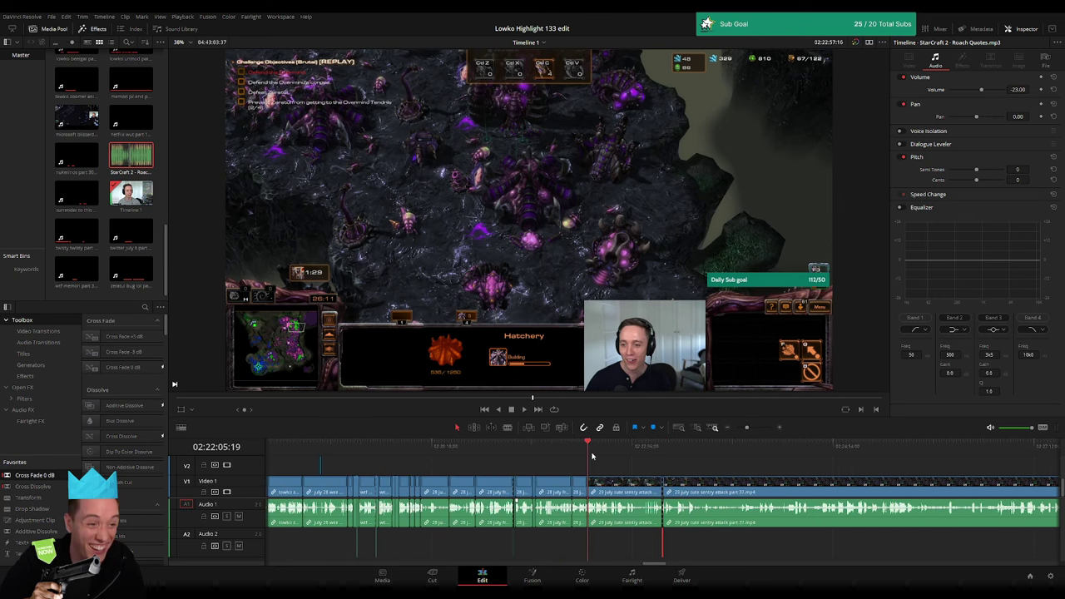
pyautogui.press('space')
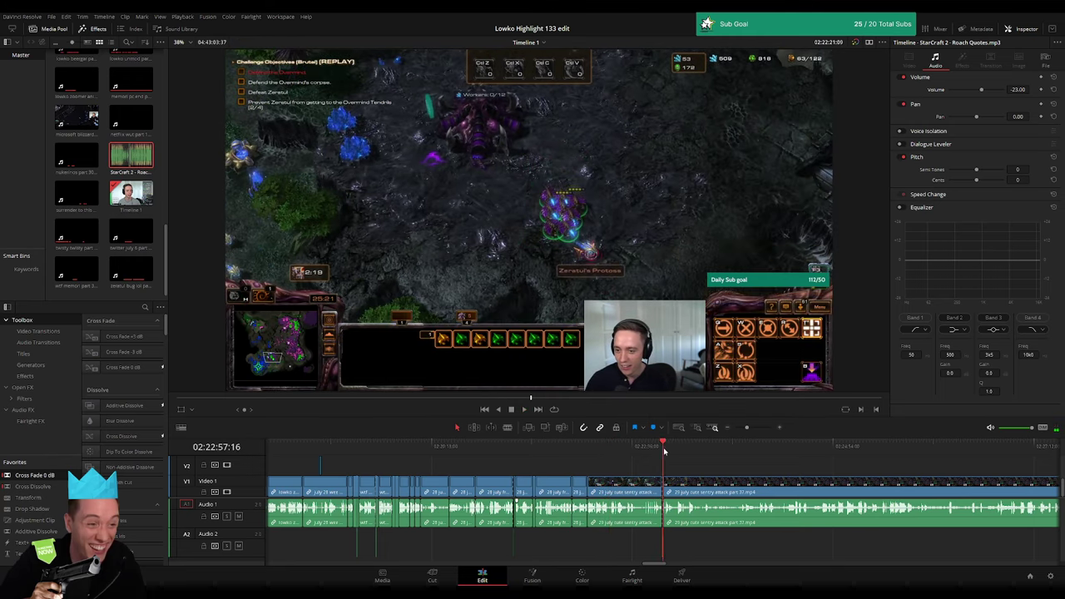
pyautogui.moveTo(746, 427); pyautogui.dragTo(755, 427)
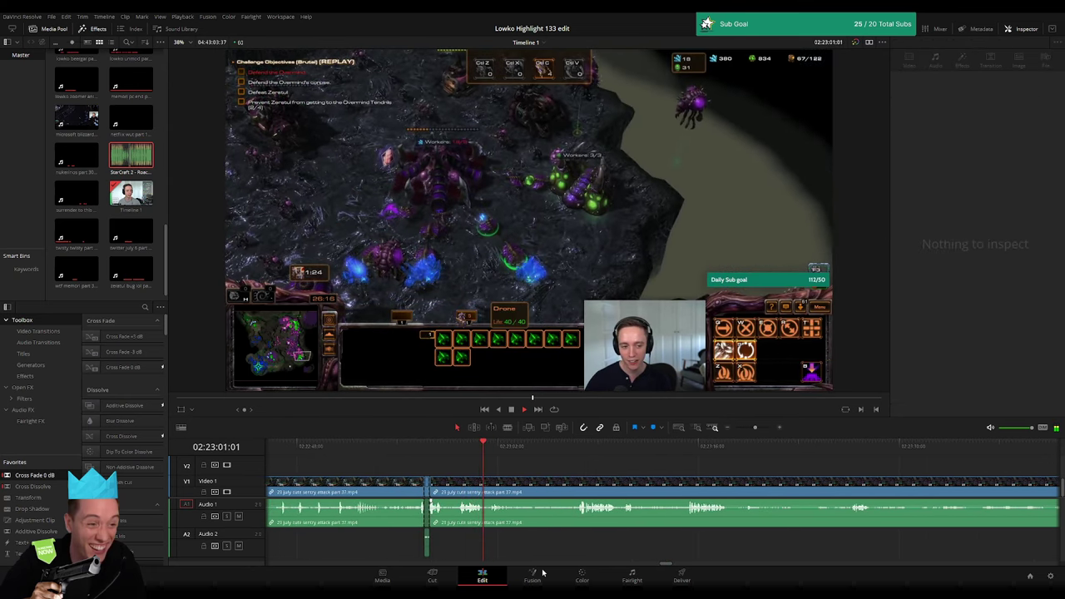
# - Split the sentry attack clip a second time and play on from later footage
pyautogui.hotkey('ctrl', 'b')
pyautogui.click(513, 491)
pyautogui.click(580, 450)
pyautogui.click(679, 449)
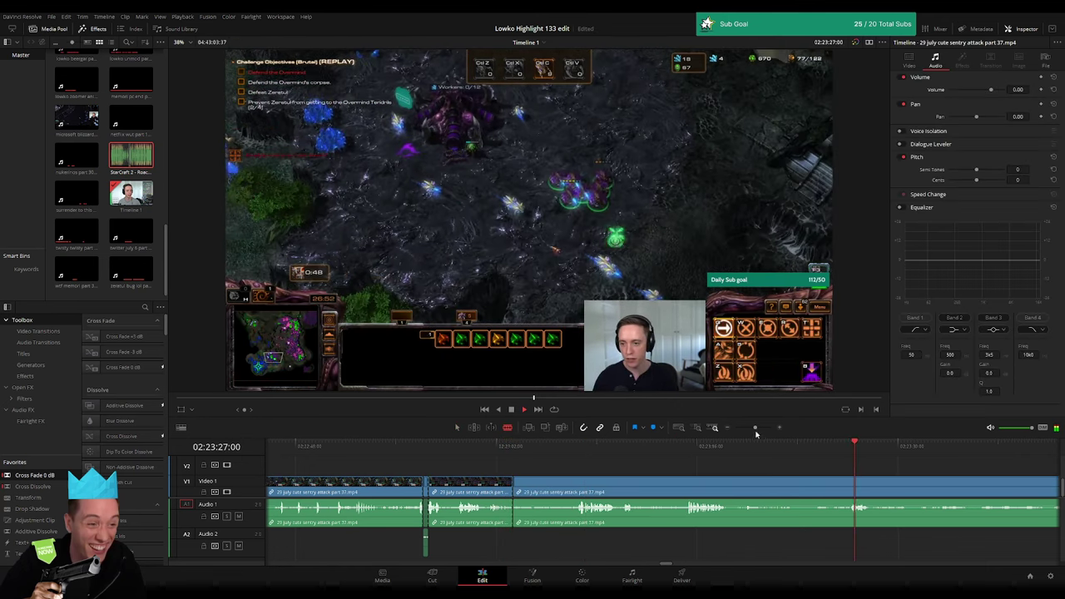
pyautogui.moveTo(754, 427); pyautogui.dragTo(741, 428)
pyautogui.moveTo(689, 455); pyautogui.dragTo(677, 454)
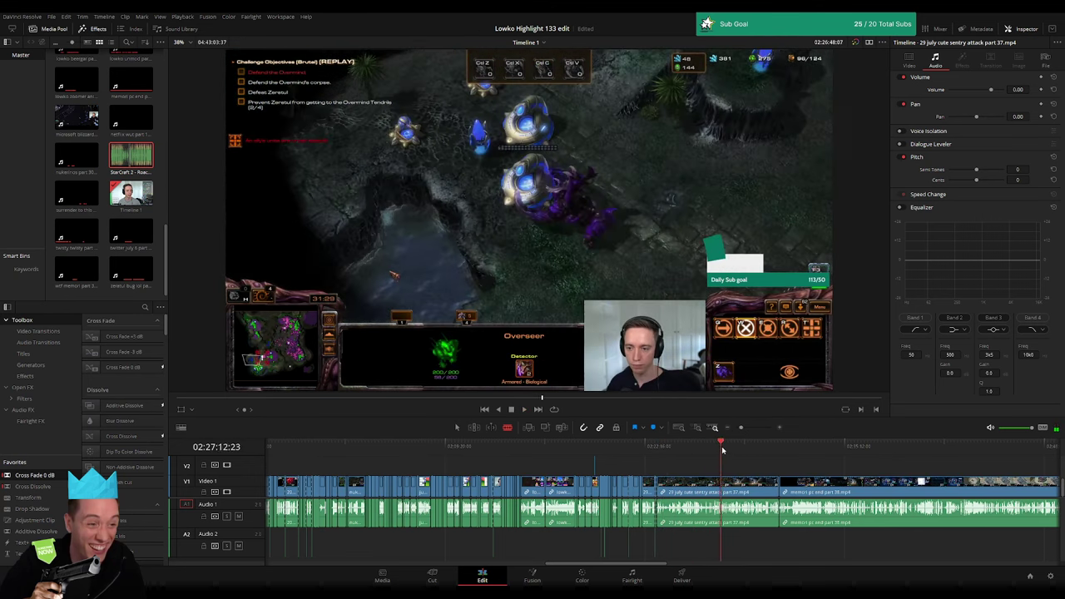
pyautogui.moveTo(676, 455); pyautogui.dragTo(721, 454)
pyautogui.press('space')
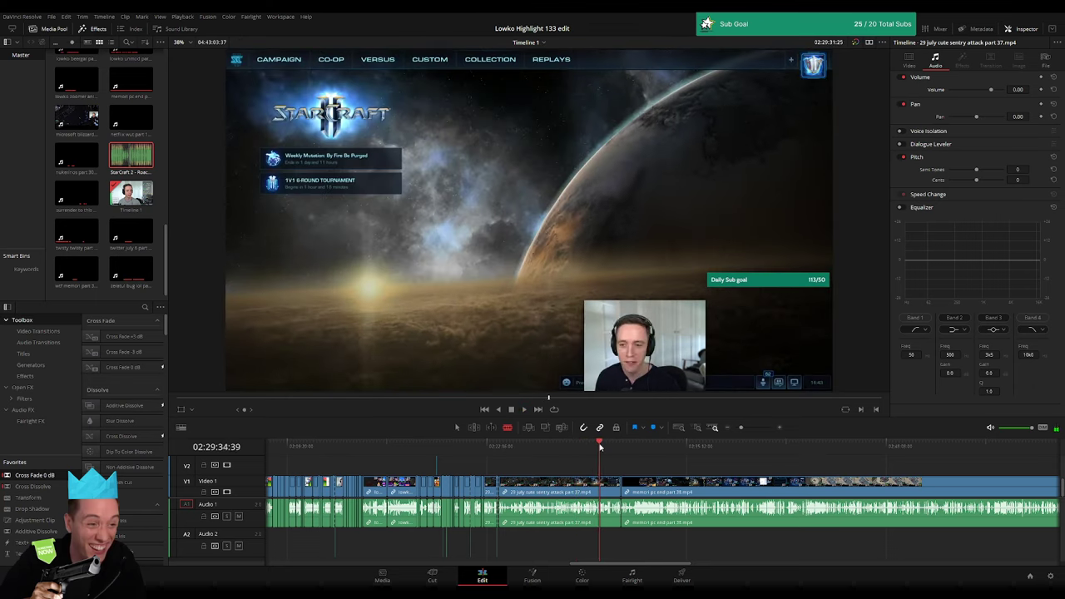
# - Ripple delete the selected section and scrub ahead through the Direct Strike lobby and gameplay
pyautogui.press('Delete')
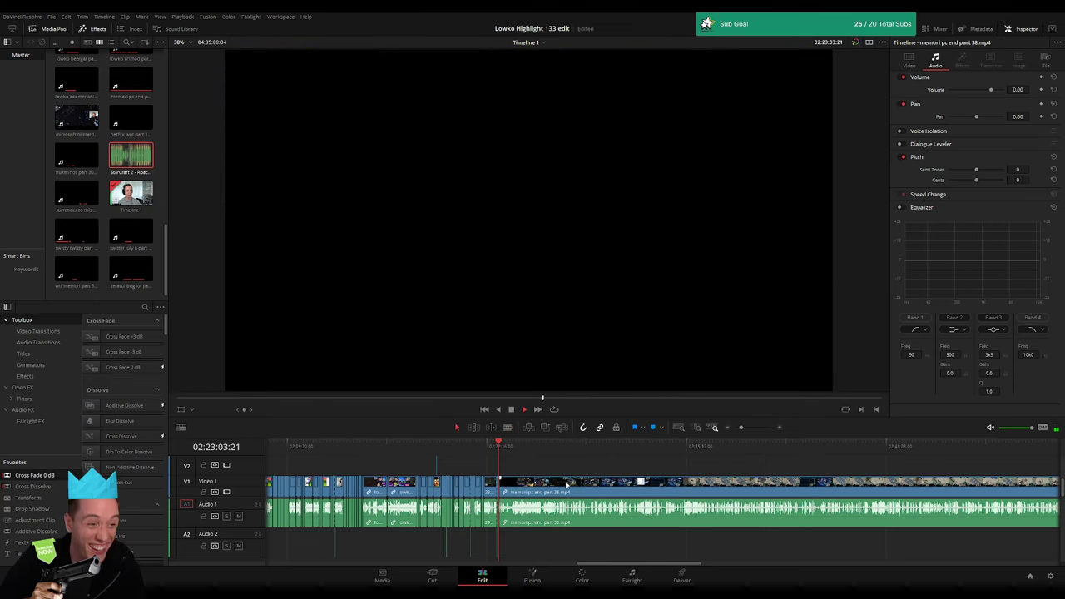
pyautogui.moveTo(499, 442); pyautogui.dragTo(539, 443)
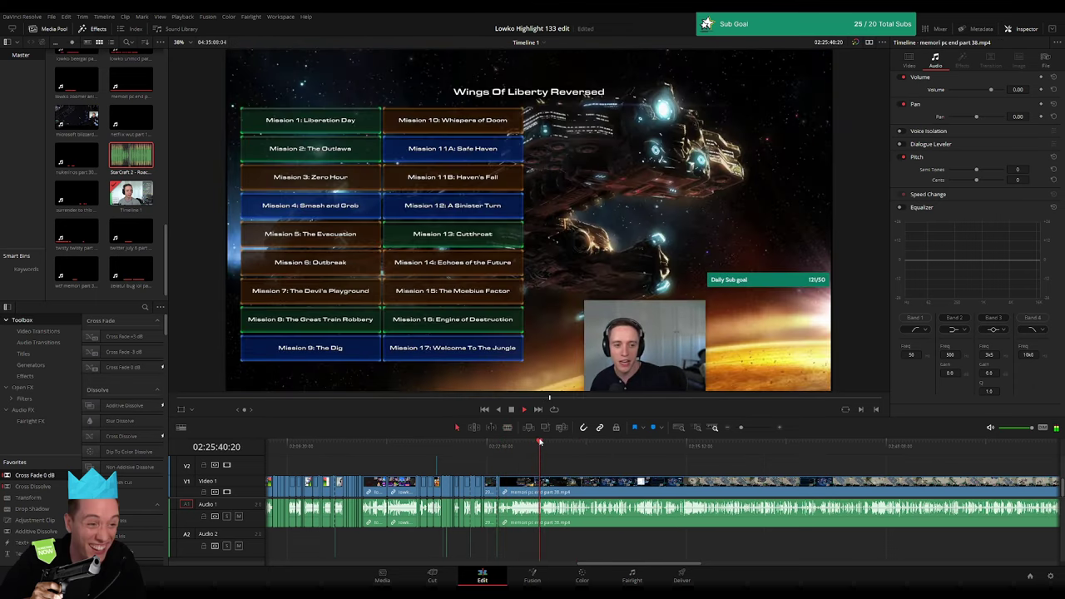
pyautogui.moveTo(741, 428); pyautogui.dragTo(733, 430)
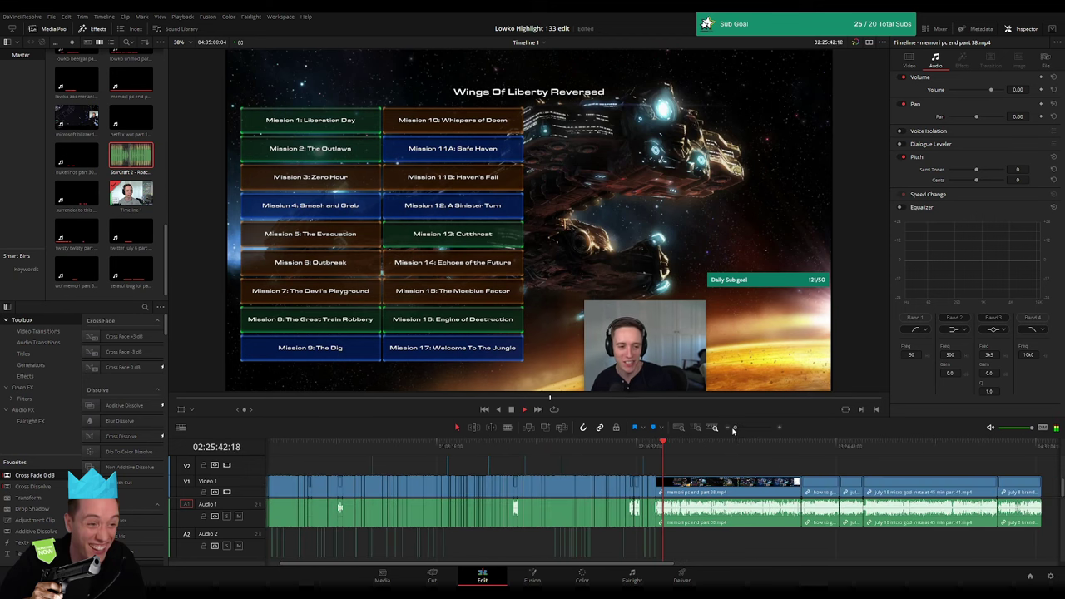
pyautogui.hscroll(5, 544, 470)
pyautogui.moveTo(421, 454); pyautogui.dragTo(427, 453)
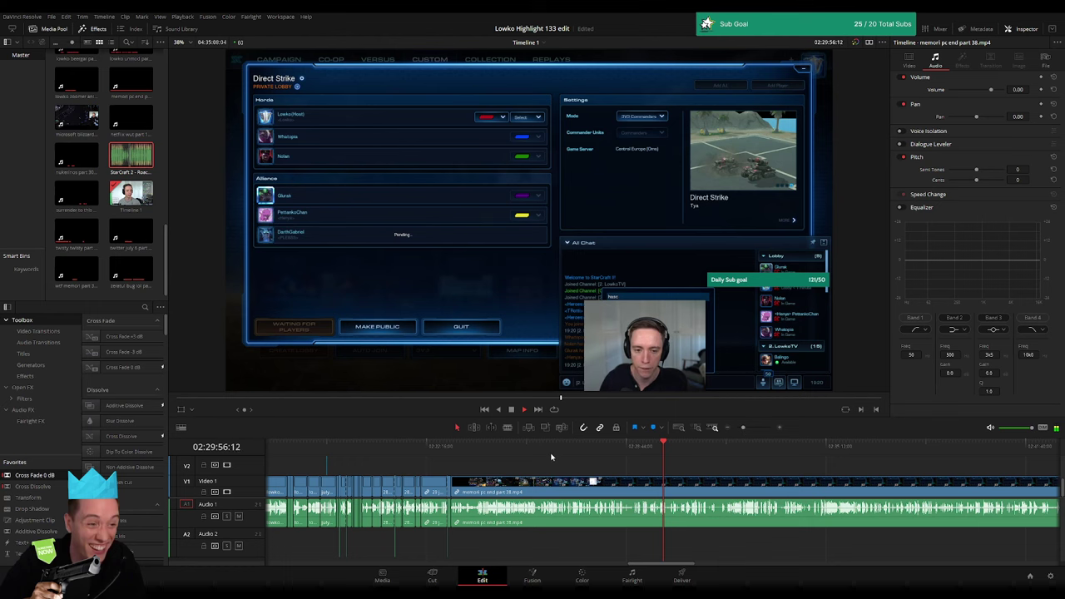
pyautogui.press('Down')
pyautogui.press('Down')
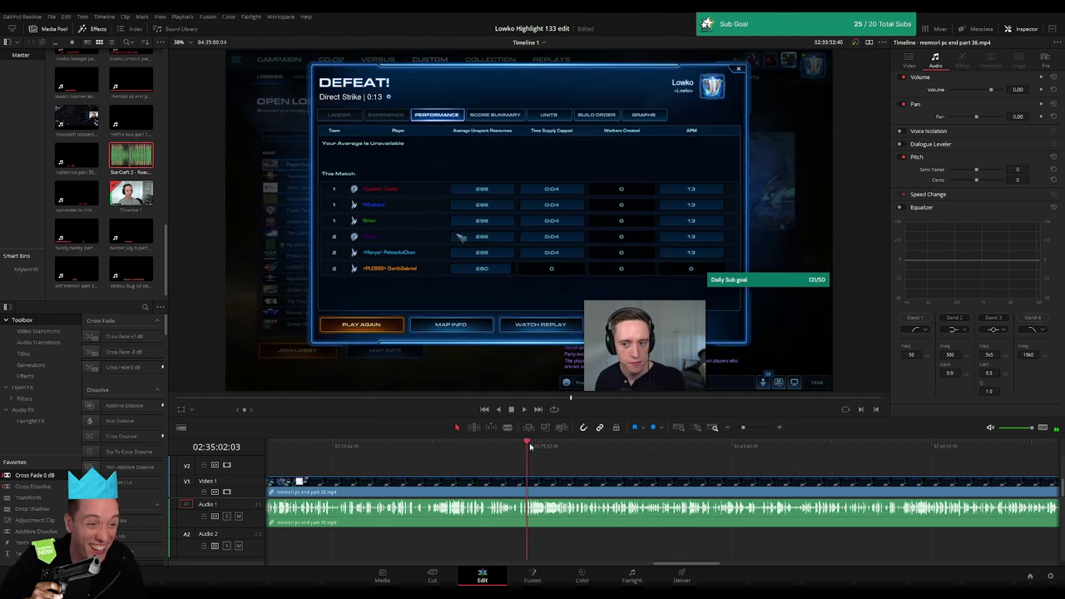
pyautogui.click(641, 453)
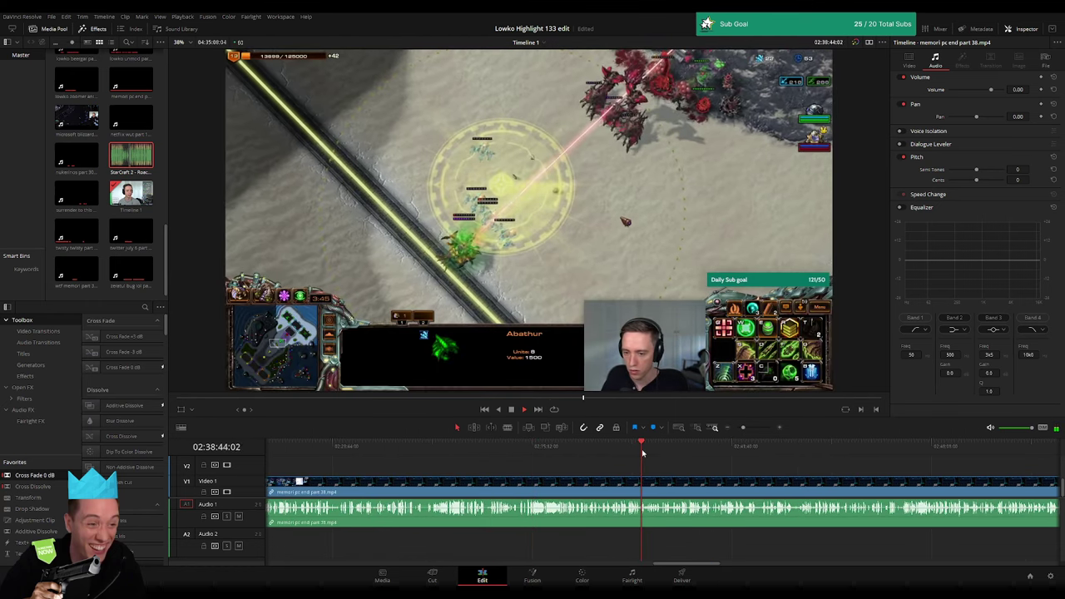
pyautogui.click(701, 454)
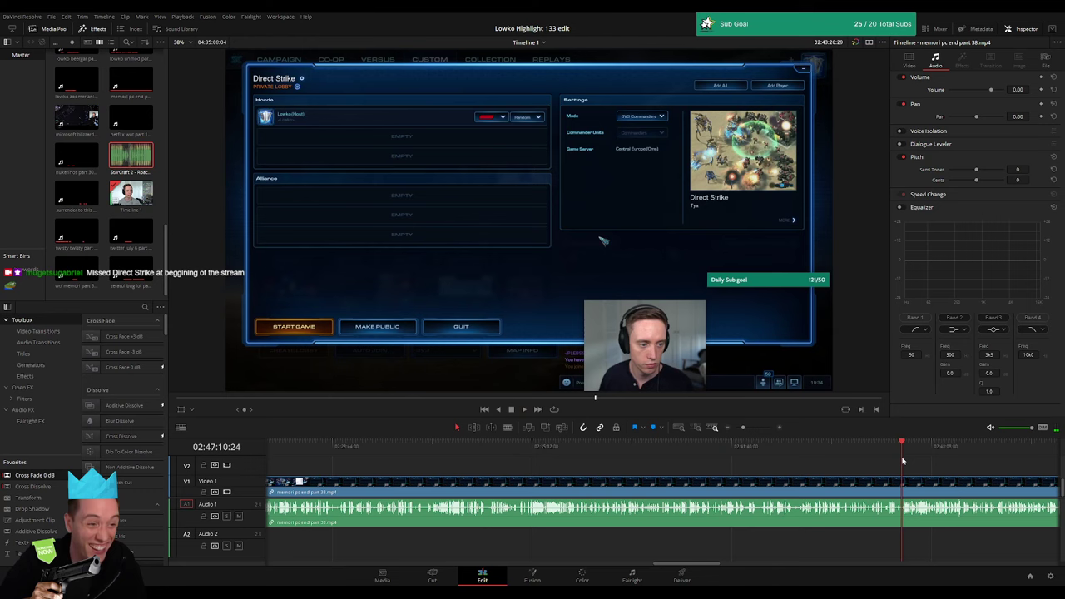
# - Skip back and forth through the memori pc end battles and resume playback
pyautogui.click(546, 456)
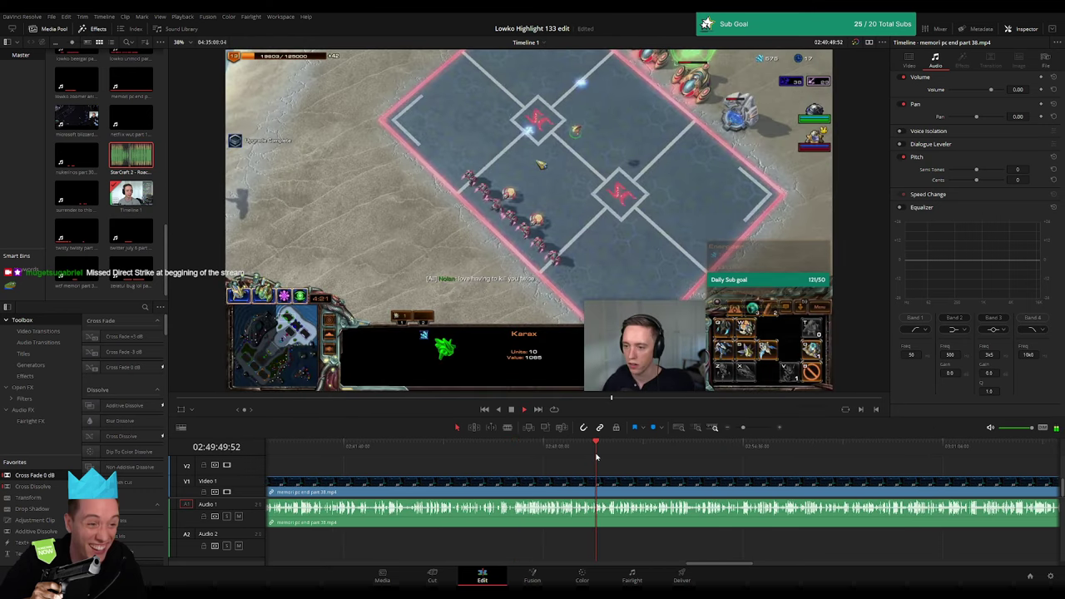
pyautogui.click(596, 471)
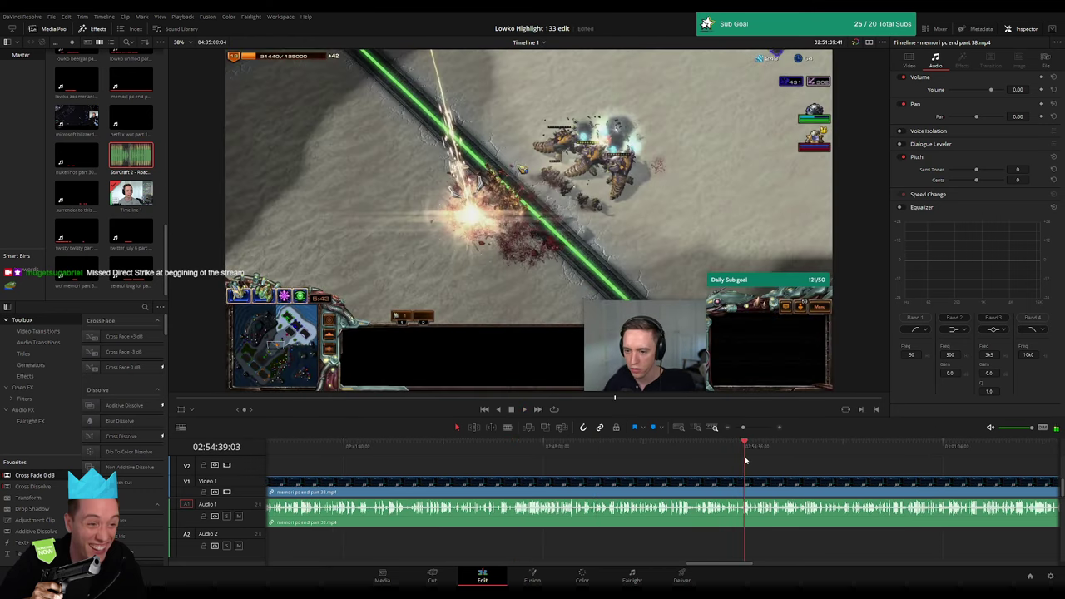
pyautogui.click(595, 471)
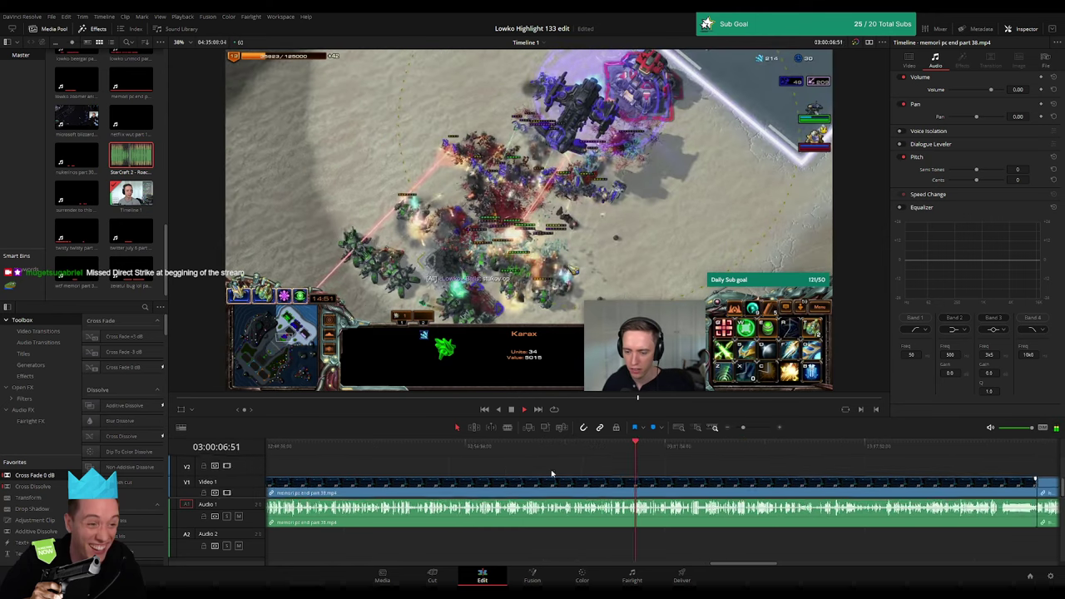
pyautogui.click(584, 450)
pyautogui.click(542, 450)
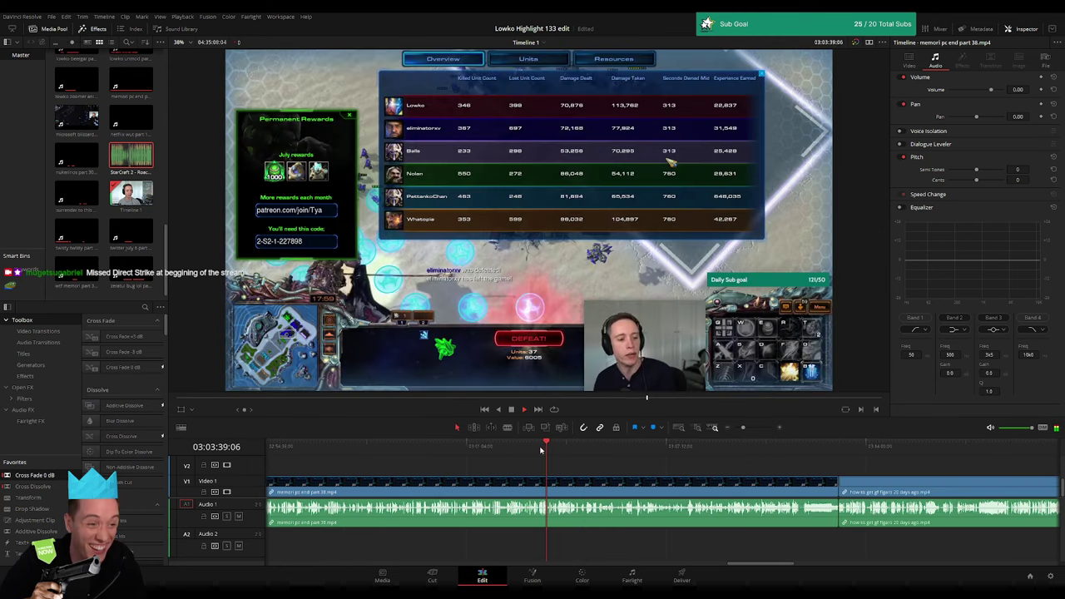
pyautogui.click(491, 451)
pyautogui.click(397, 453)
pyautogui.click(523, 450)
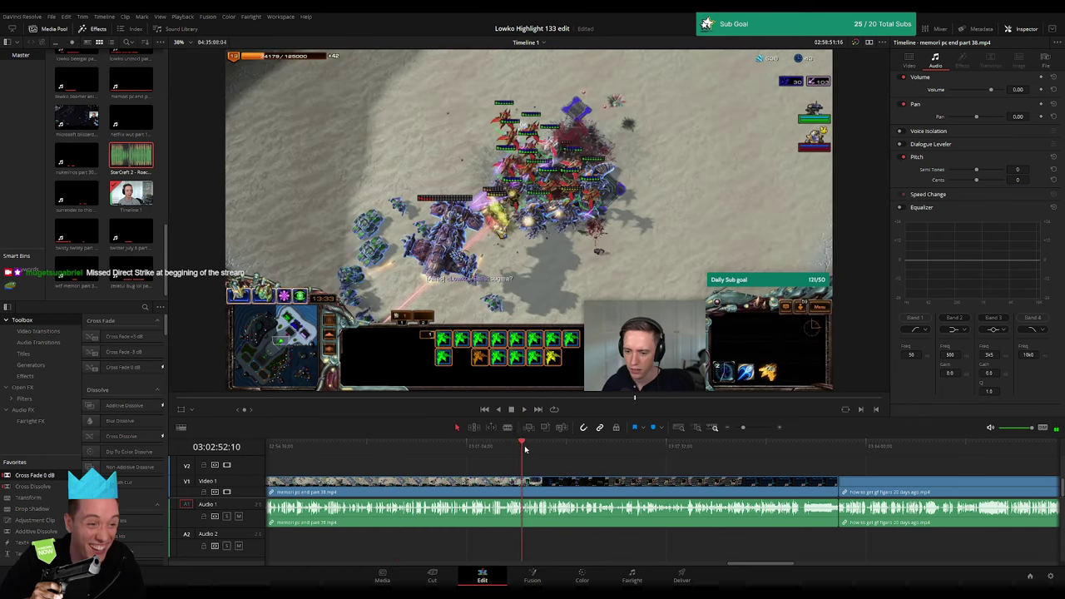
pyautogui.click(529, 450)
pyautogui.press('space')
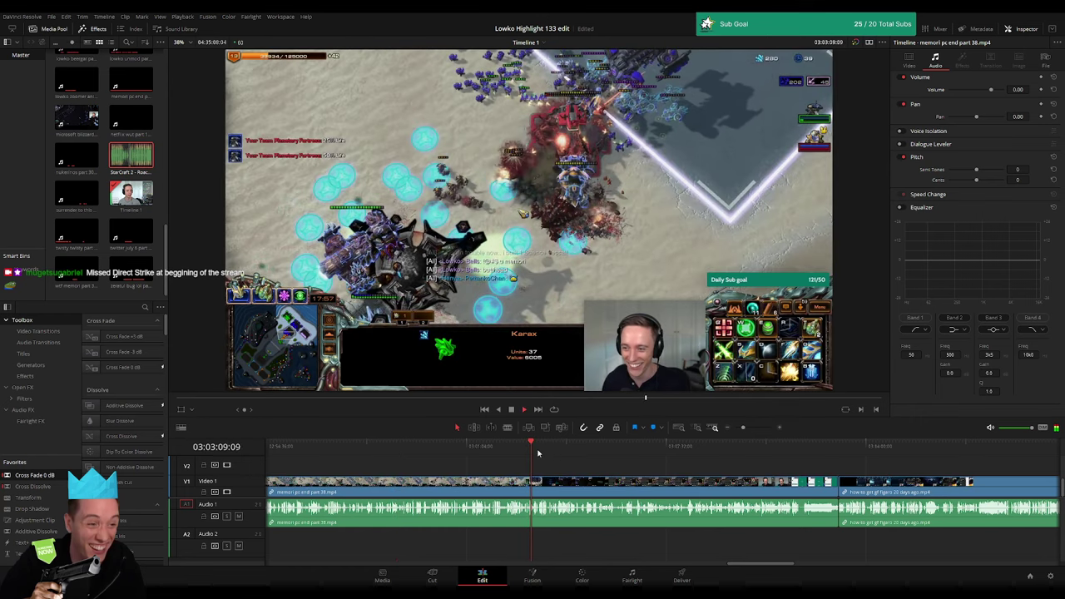
# - Jump to the end score screen, then scrub back to the Direct Strike loading screen and play
pyautogui.click(542, 450)
pyautogui.moveTo(541, 452); pyautogui.dragTo(806, 456)
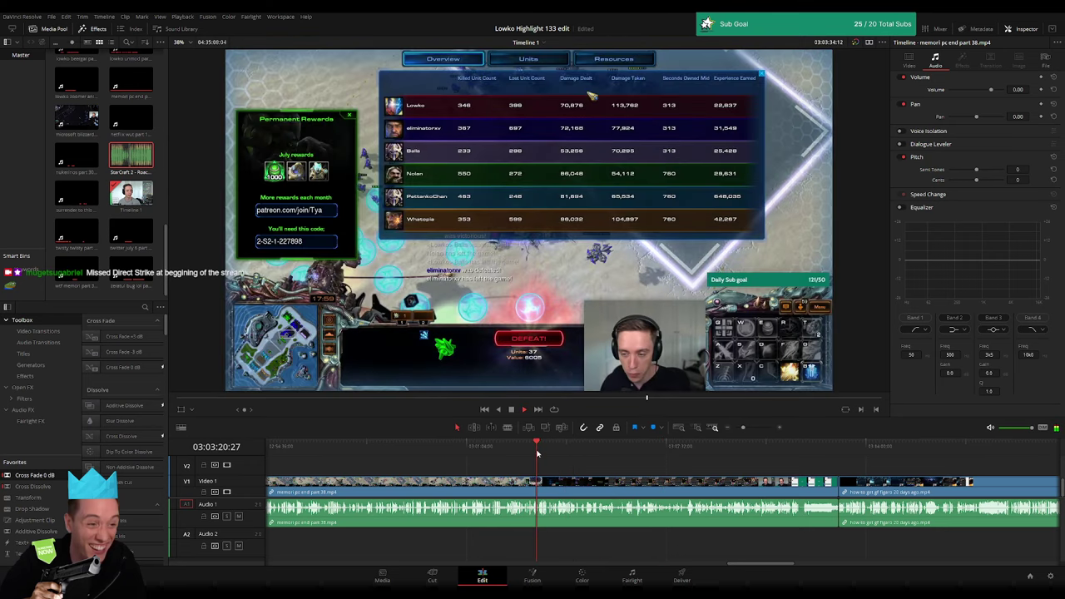
pyautogui.press('space')
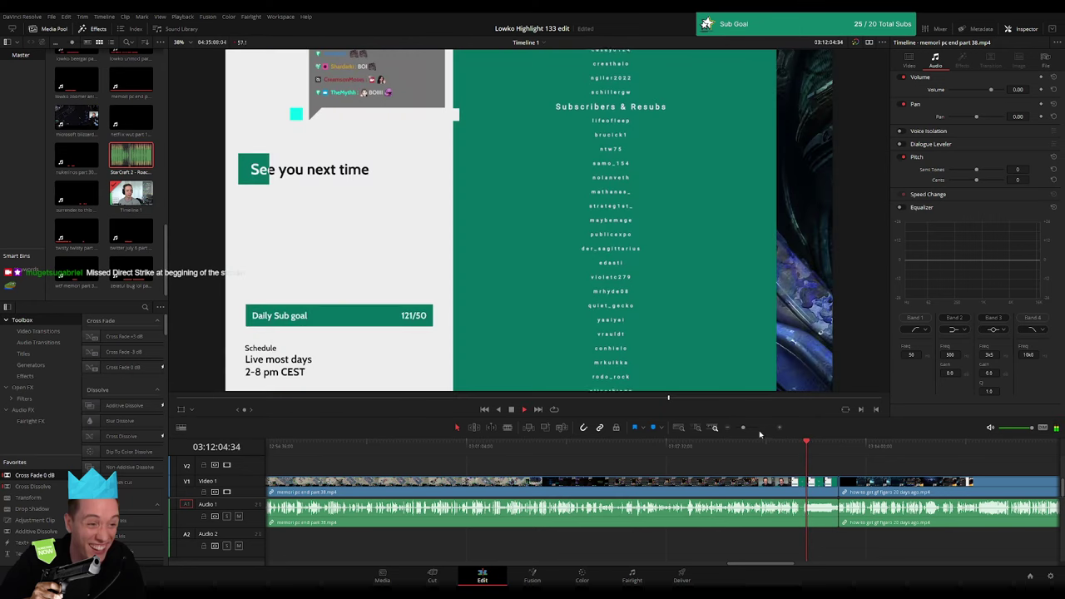
pyautogui.moveTo(372, 453)
pyautogui.mouseDown()
pyautogui.moveTo(314, 448)
pyautogui.moveTo(379, 447)
pyautogui.moveTo(356, 449)
pyautogui.mouseUp()
pyautogui.press('space')
# - Zoom into the memori pc end part 38 clip and scroll back to its earlier footage
pyautogui.moveTo(742, 429); pyautogui.dragTo(754, 429)
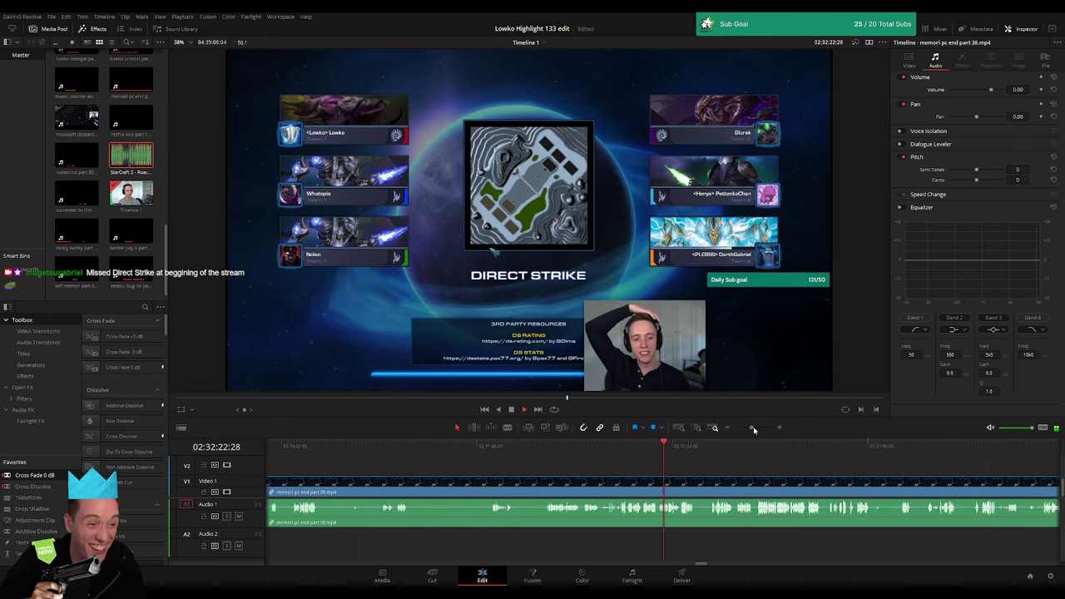
pyautogui.click(468, 448)
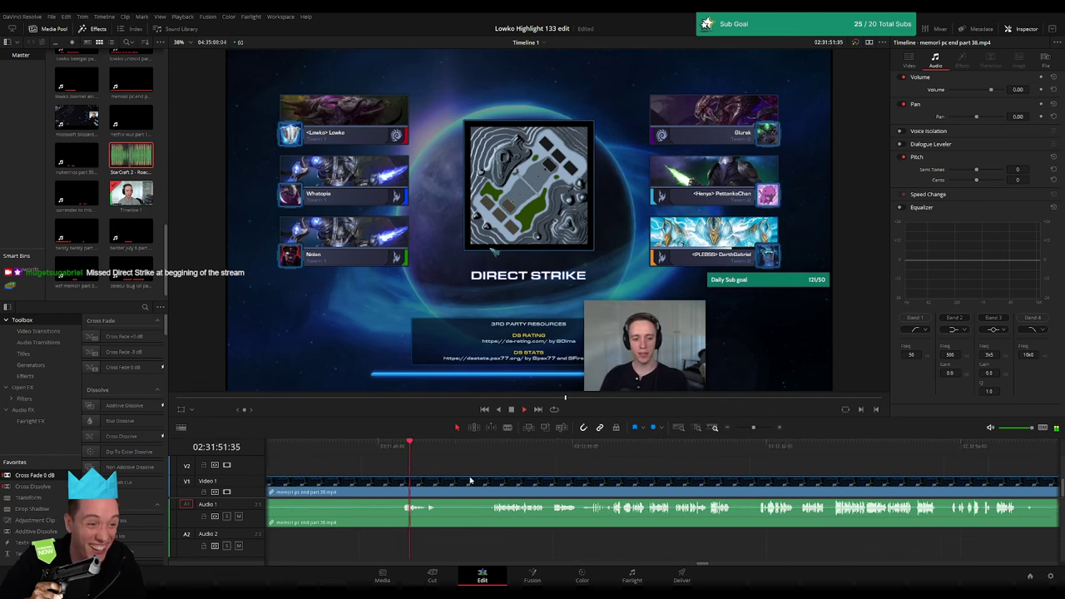
pyautogui.hscroll(-5, 499, 482)
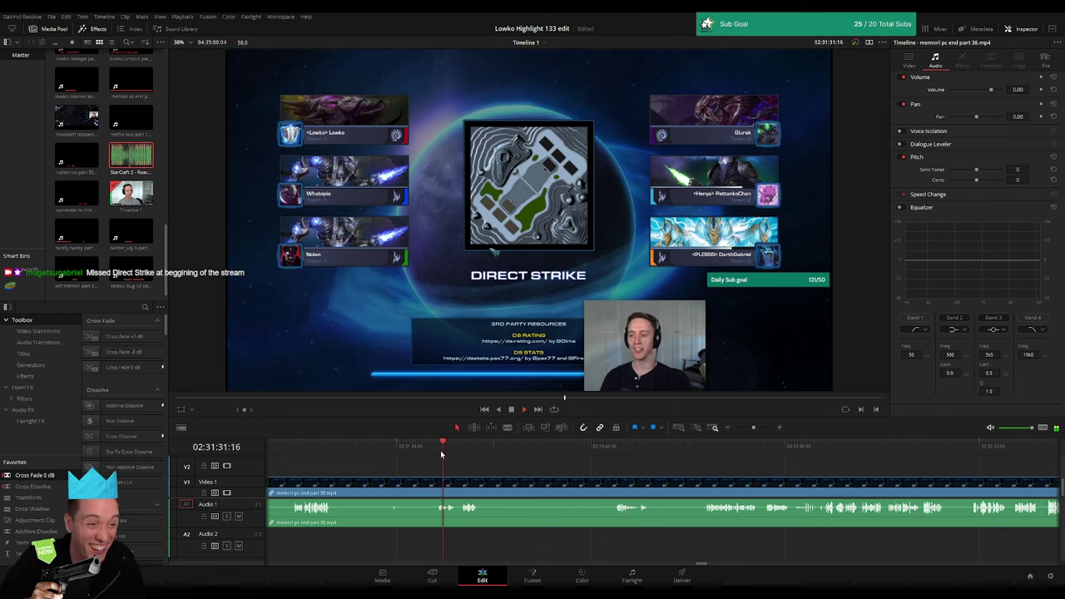
pyautogui.hscroll(-4, 457, 482)
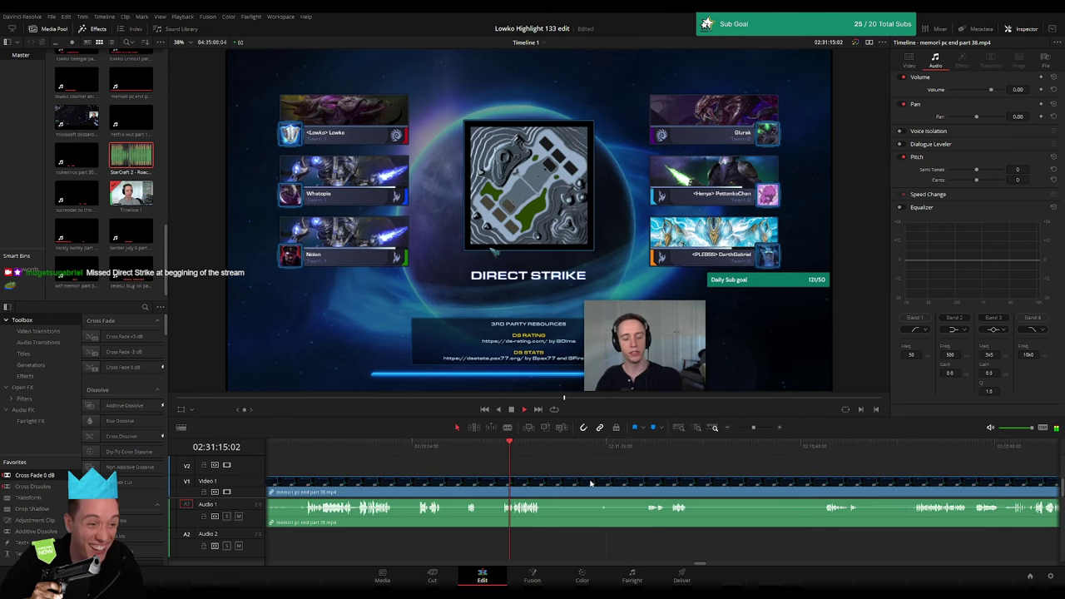
pyautogui.hscroll(-1, 595, 483)
pyautogui.click(332, 449)
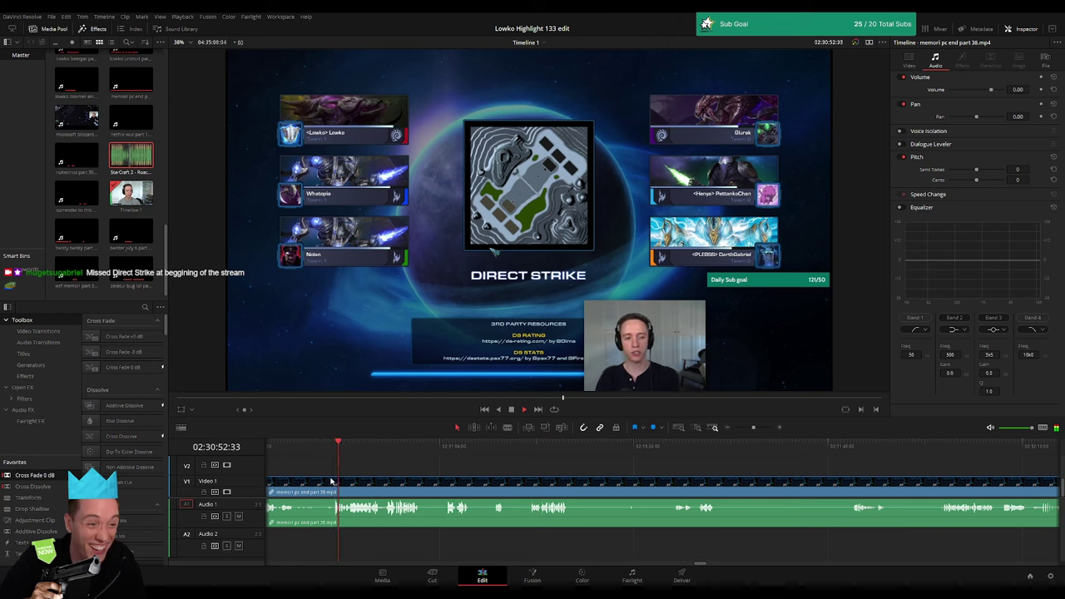
pyautogui.hscroll(-4, 573, 484)
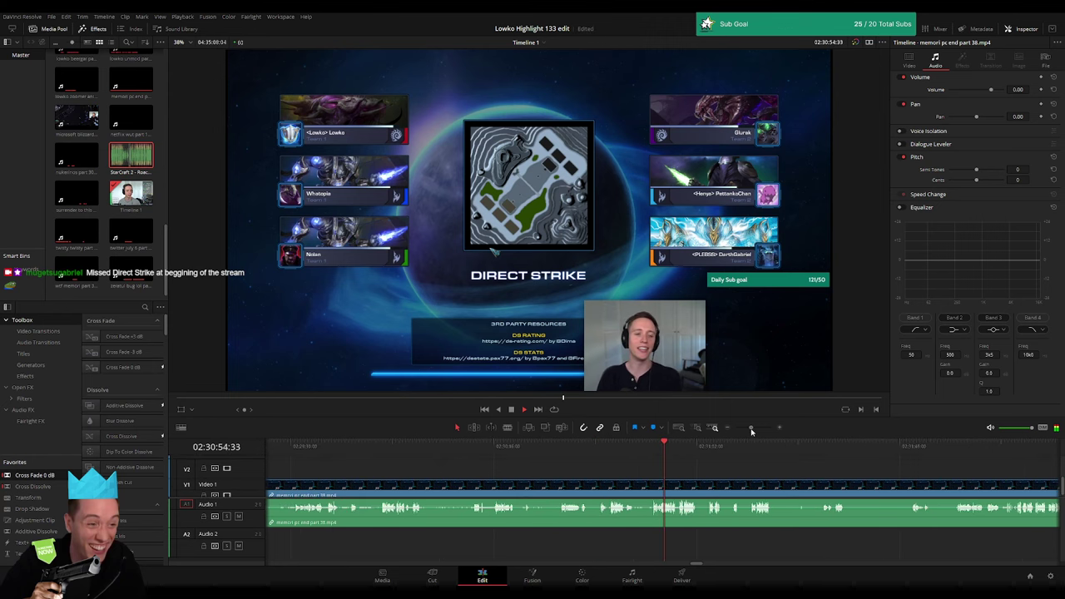
pyautogui.hscroll(-1, 753, 431)
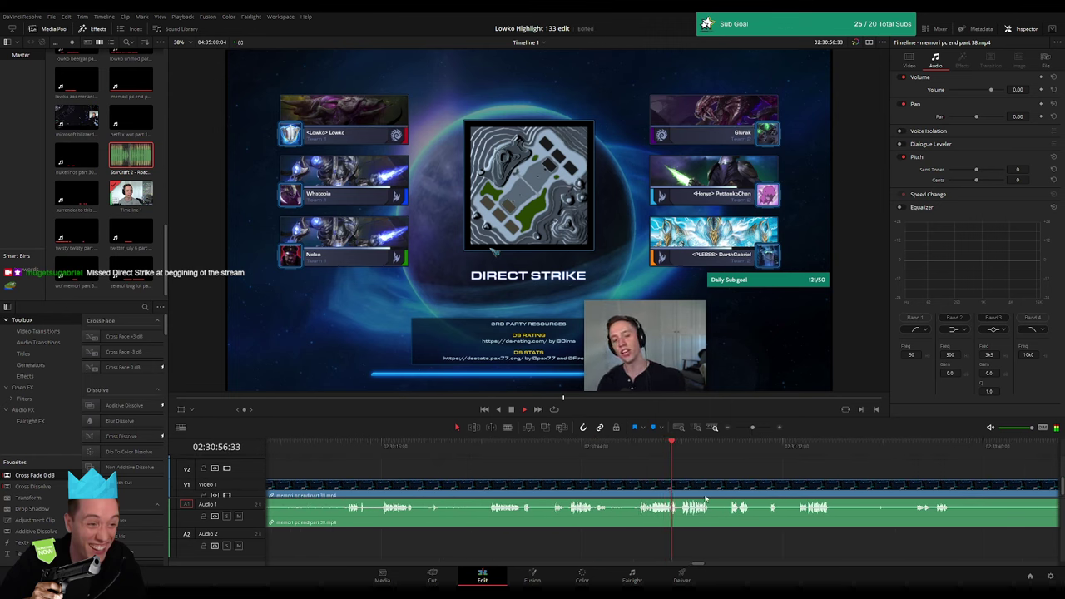
pyautogui.hscroll(2, 705, 497)
# - Scrub to around 02:30:39 and replay the section to locate the cut point
pyautogui.moveTo(444, 448)
pyautogui.mouseDown()
pyautogui.moveTo(435, 448)
pyautogui.moveTo(818, 450)
pyautogui.mouseUp()
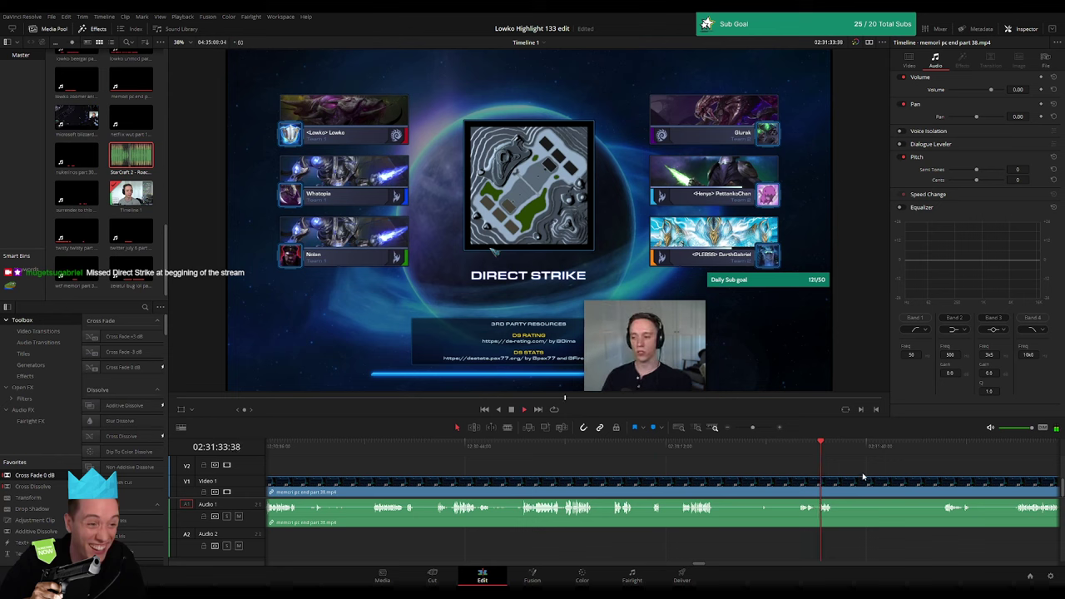
pyautogui.hscroll(5, 942, 452)
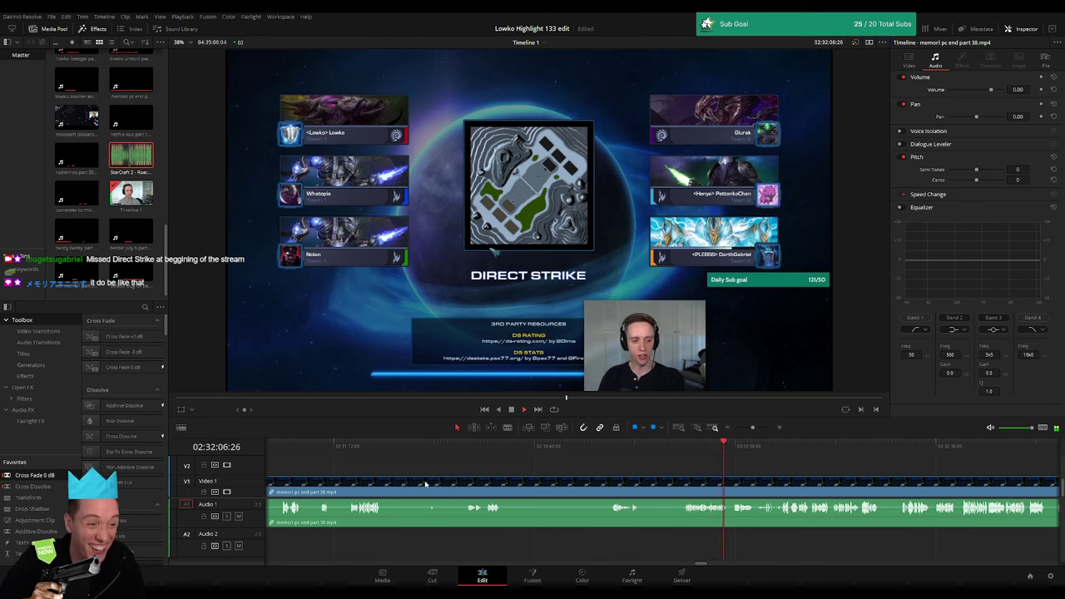
pyautogui.hscroll(-5, 375, 485)
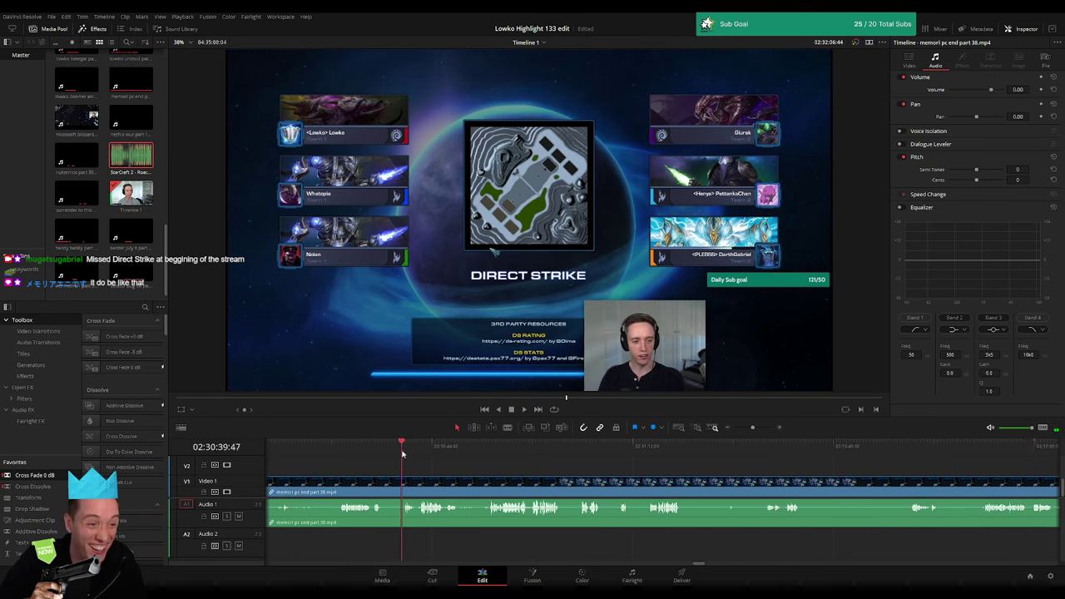
pyautogui.press('space')
pyautogui.click(345, 462)
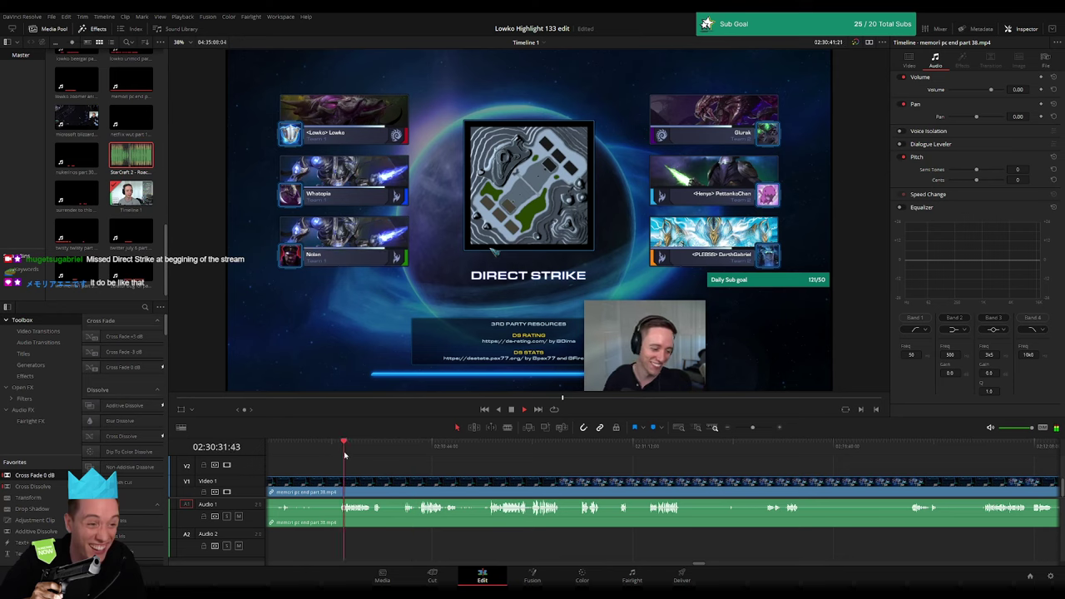
pyautogui.click(446, 449)
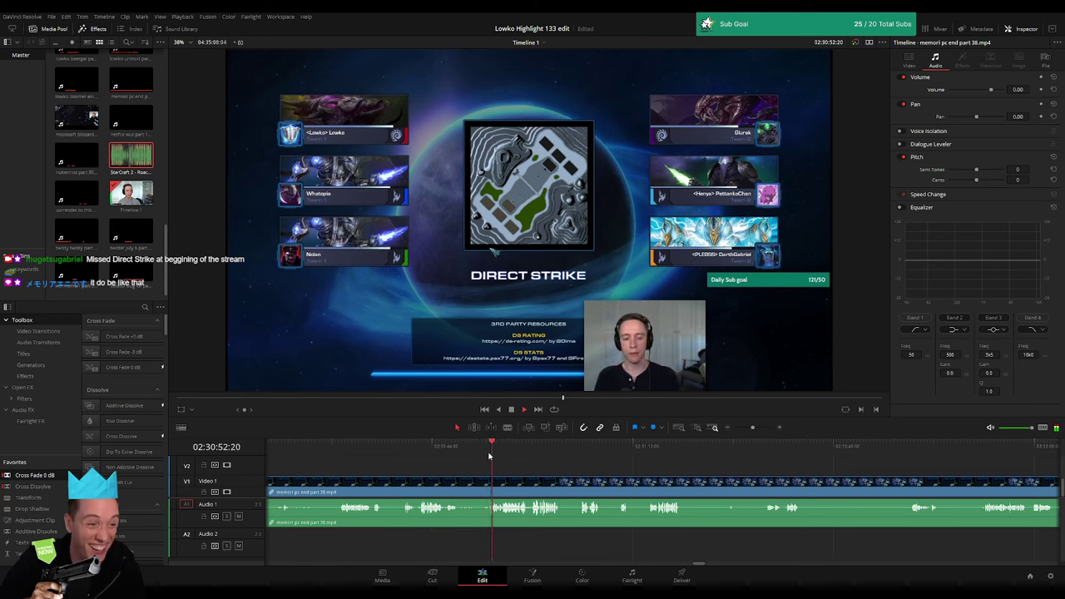
# - Cut out the unwanted loading-screen opening and a short section after it, closing the gaps
pyautogui.press('b')
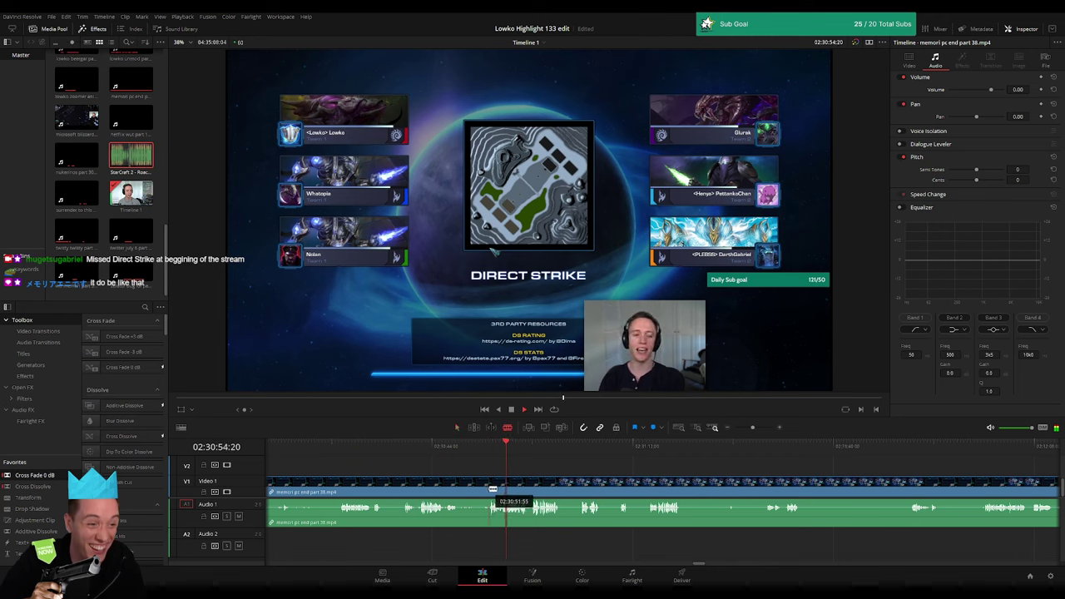
pyautogui.click(489, 490)
pyautogui.press('a')
pyautogui.click(460, 492)
pyautogui.press('Delete')
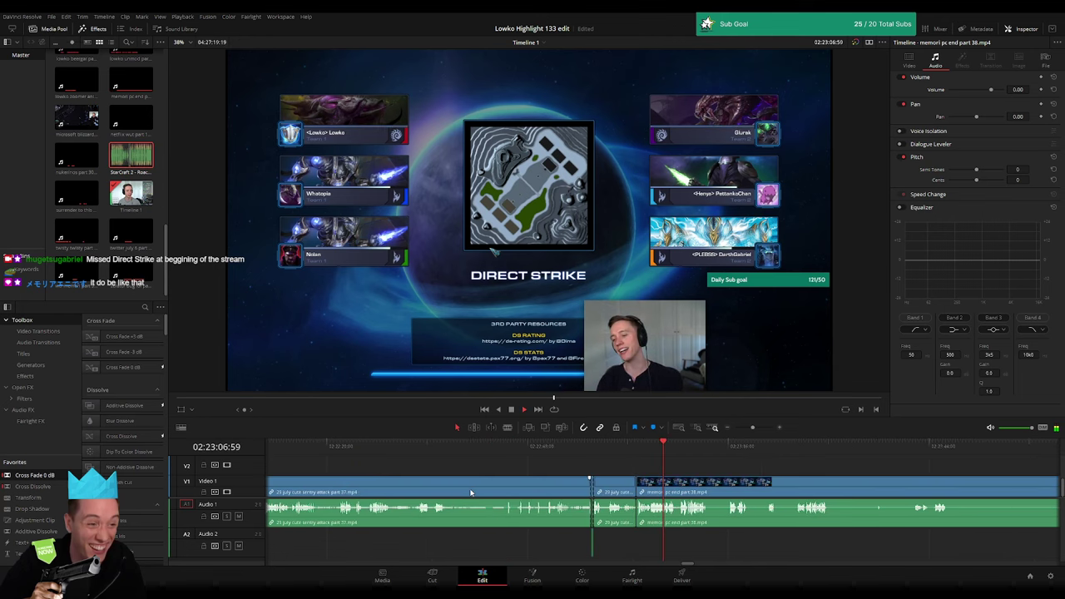
pyautogui.hscroll(3, 706, 491)
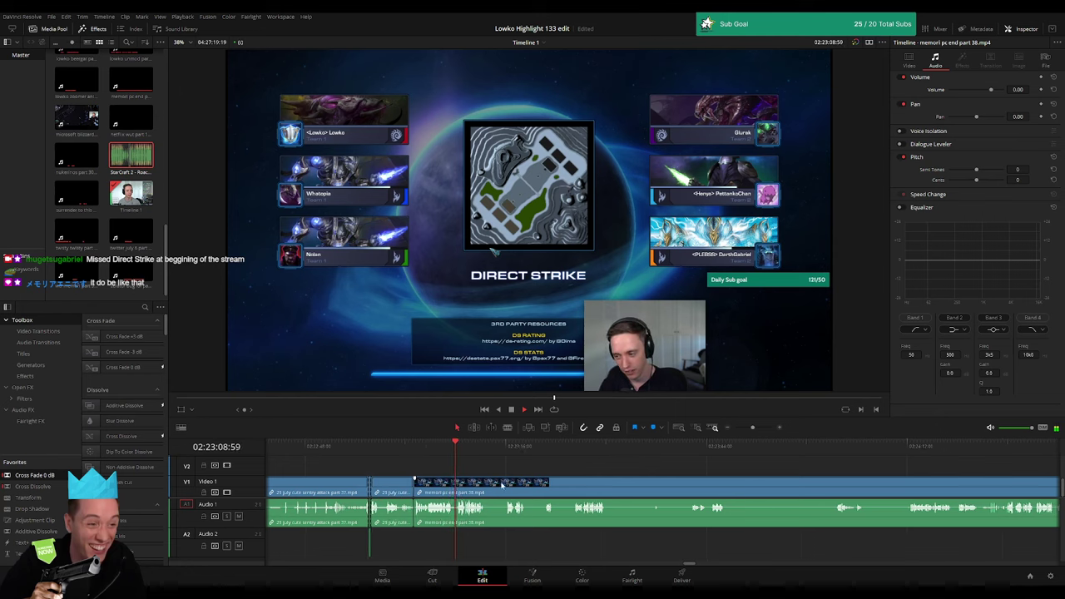
pyautogui.hscroll(2, 408, 484)
pyautogui.moveTo(755, 430); pyautogui.dragTo(757, 430)
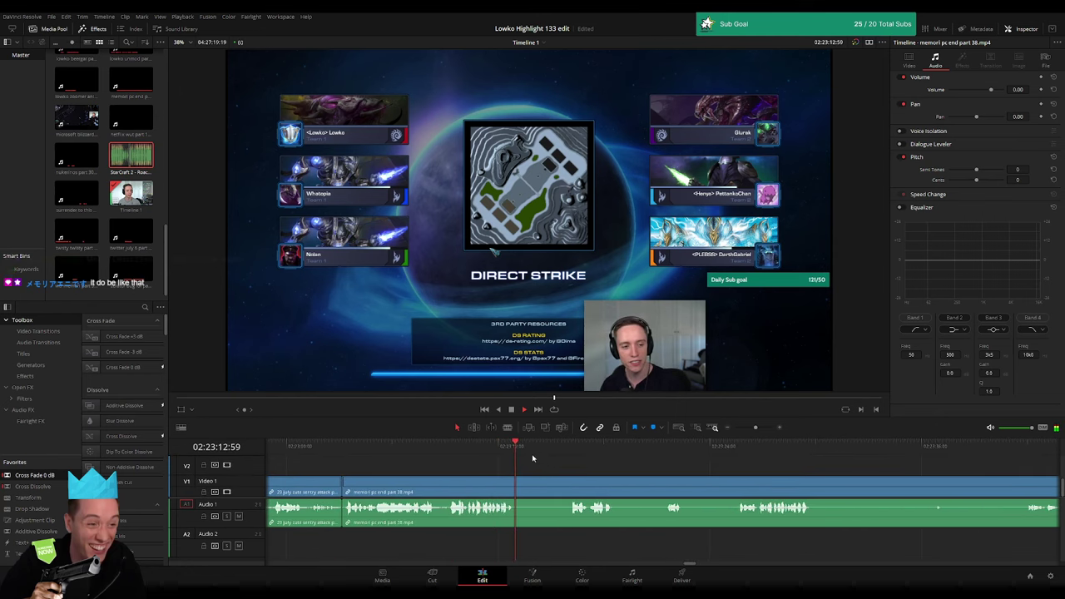
pyautogui.click(507, 427)
pyautogui.click(516, 491)
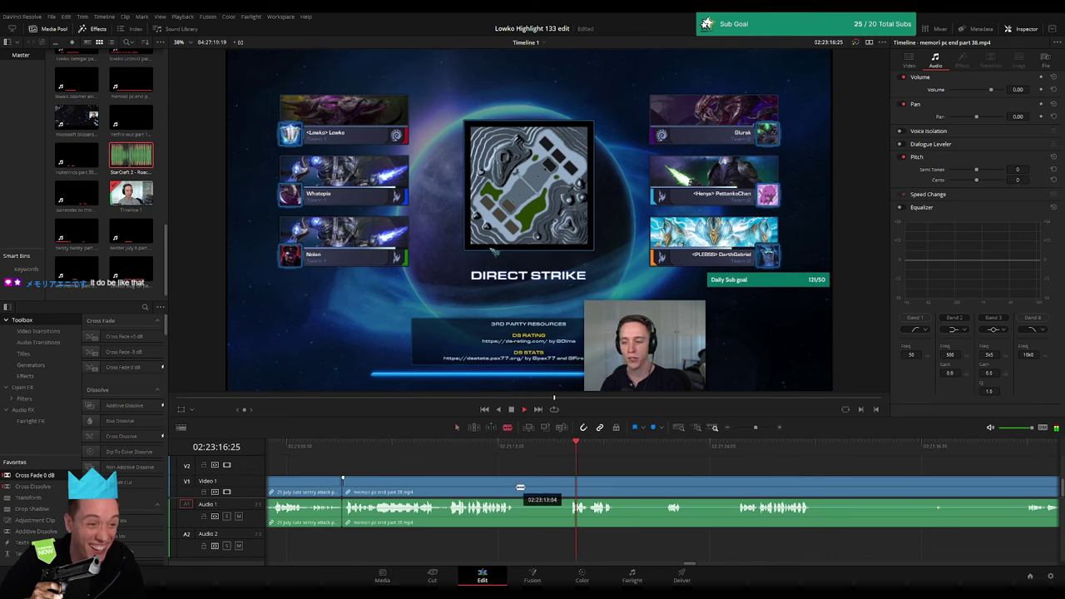
pyautogui.click(567, 492)
pyautogui.press('a')
pyautogui.click(549, 491)
pyautogui.press('Delete')
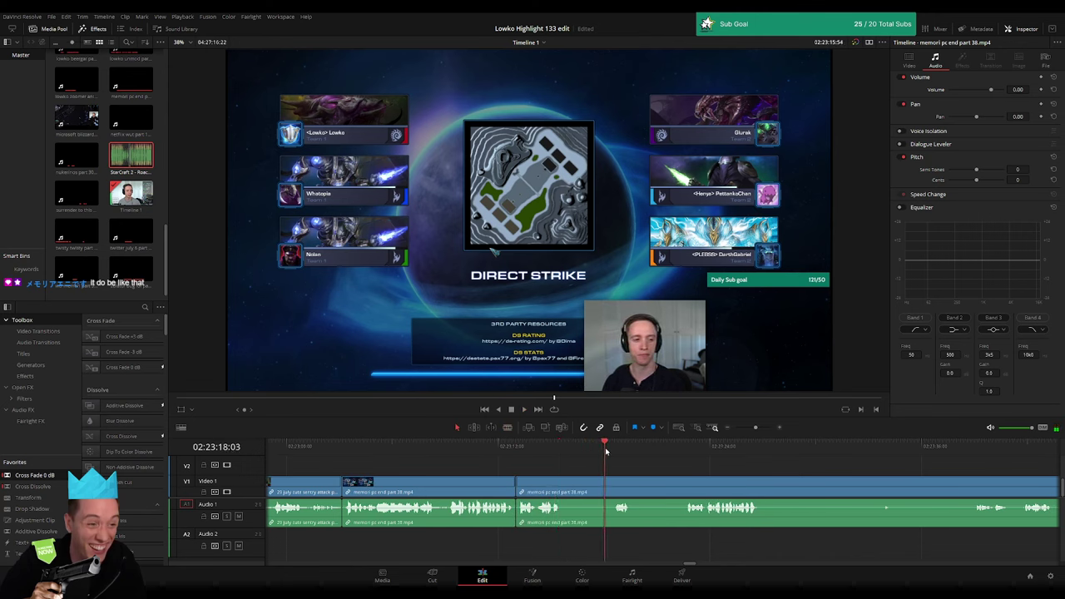
# - Blade and ripple delete two more dull stretches from the clip's opening
pyautogui.press('b')
pyautogui.click(564, 492)
pyautogui.click(613, 492)
pyautogui.press('a')
pyautogui.click(592, 491)
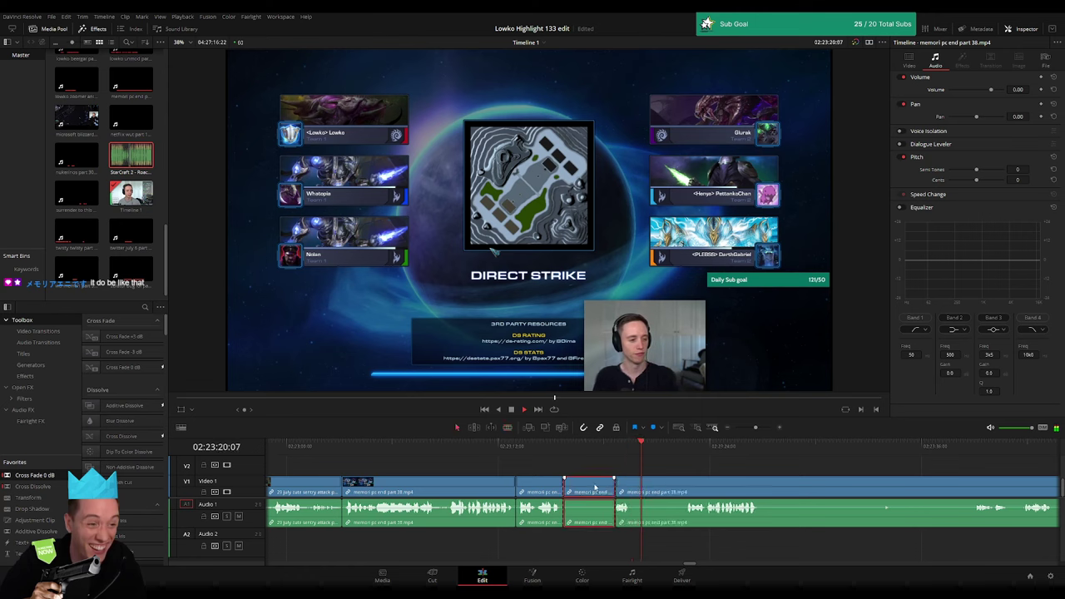
pyautogui.press('Delete')
pyautogui.press('b')
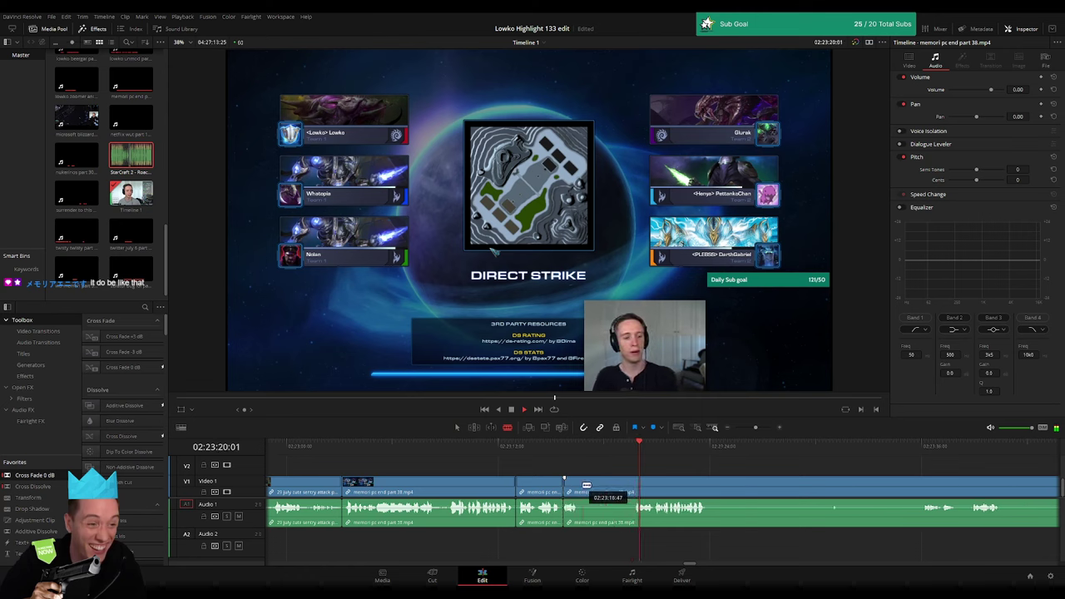
pyautogui.click(579, 491)
pyautogui.click(631, 492)
pyautogui.press('a')
pyautogui.click(615, 492)
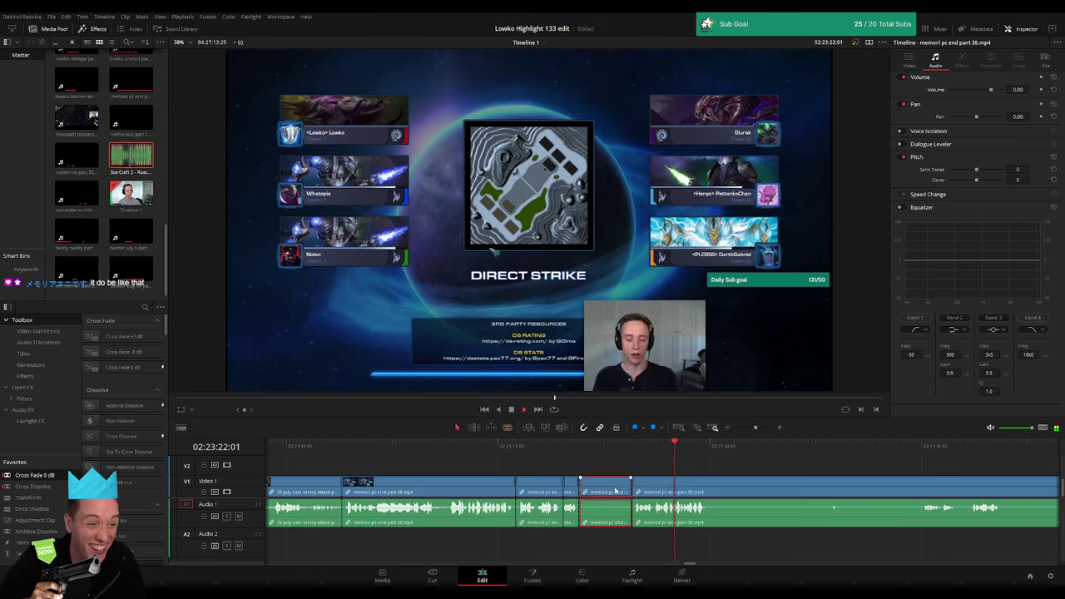
pyautogui.press('Delete')
# - Remove a pause and the following section with blade cuts and ripple deletes
pyautogui.hscroll(5, 525, 478)
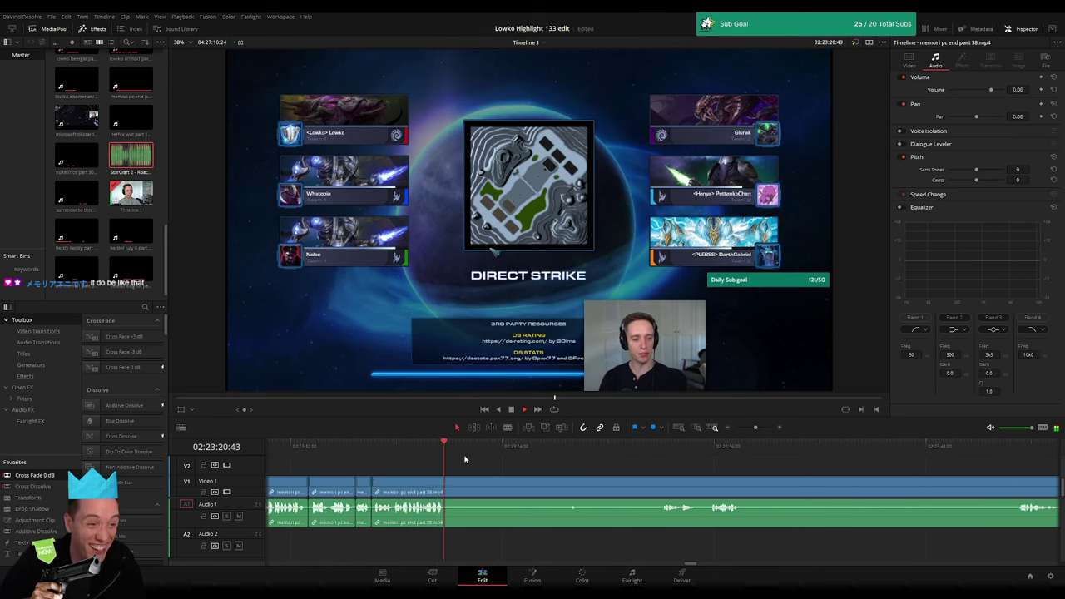
pyautogui.press('b')
pyautogui.click(451, 492)
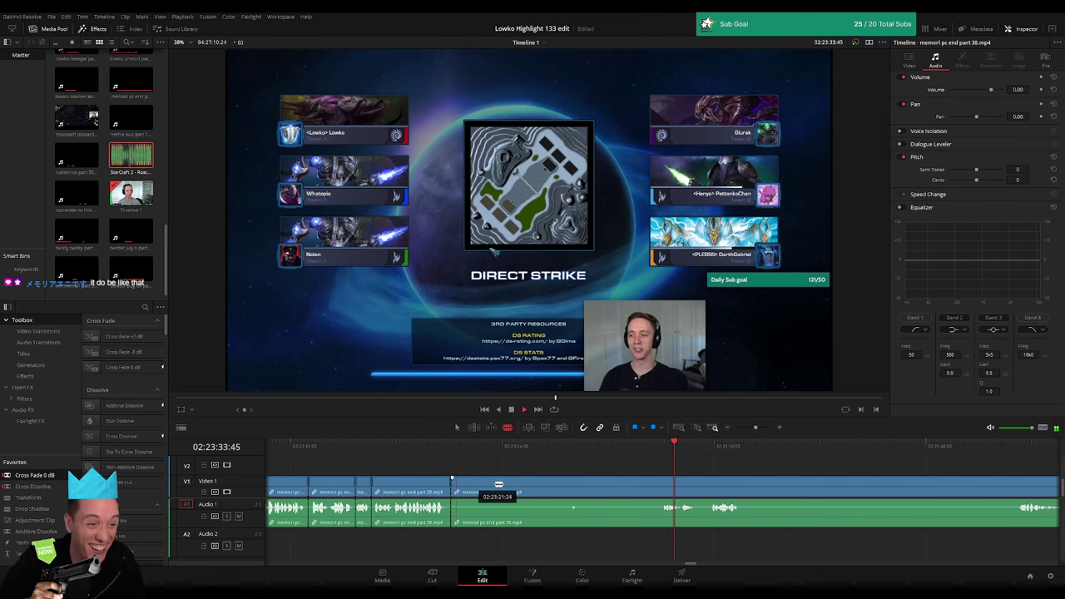
pyautogui.click(662, 483)
pyautogui.press('a')
pyautogui.click(613, 487)
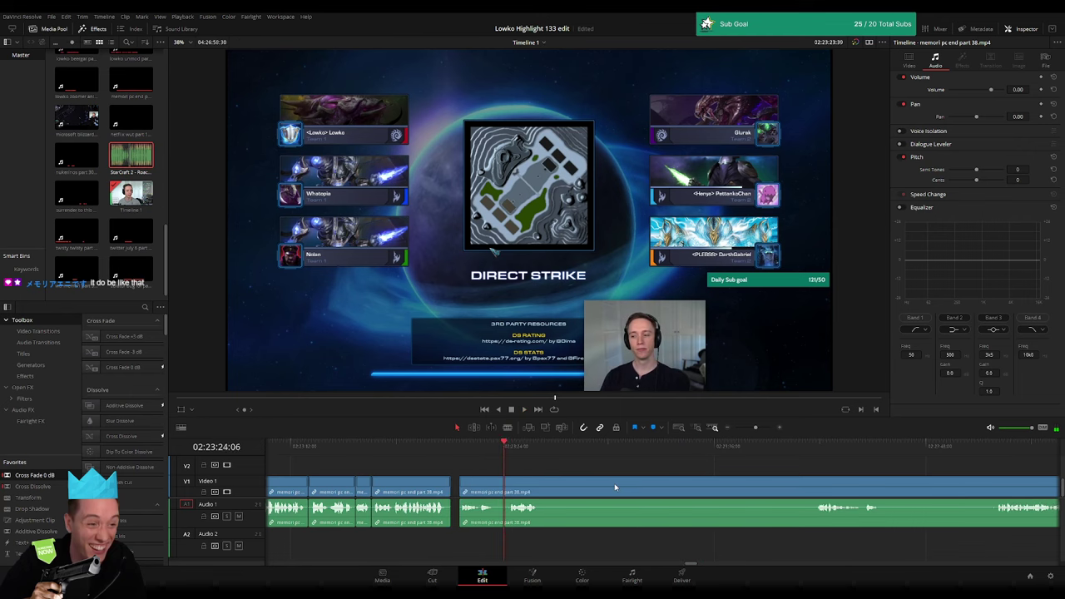
pyautogui.press('Delete')
pyautogui.hscroll(3, 488, 476)
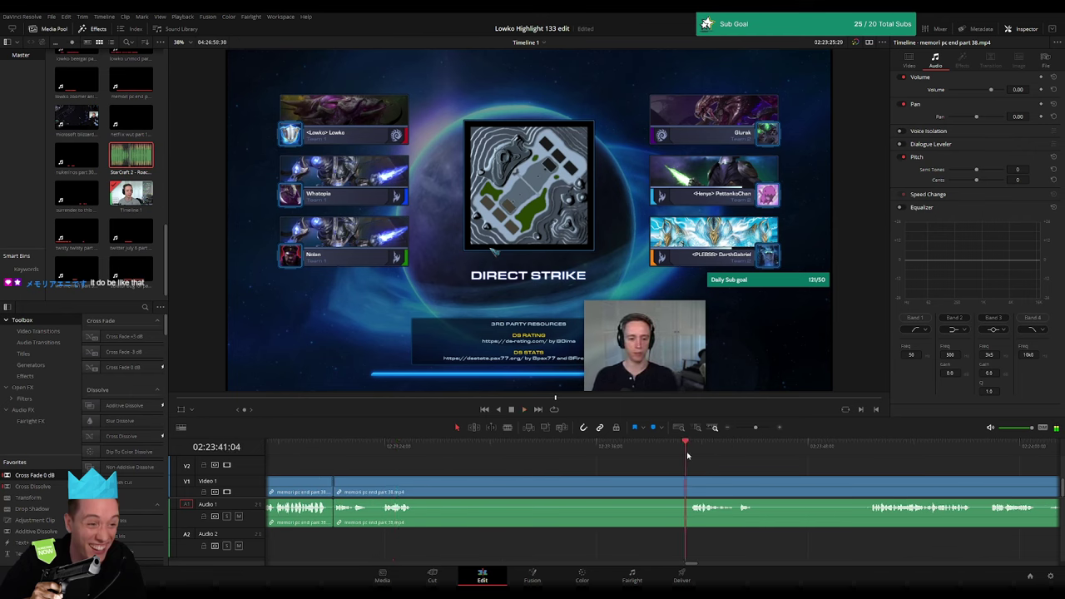
pyautogui.press('b')
pyautogui.click(414, 482)
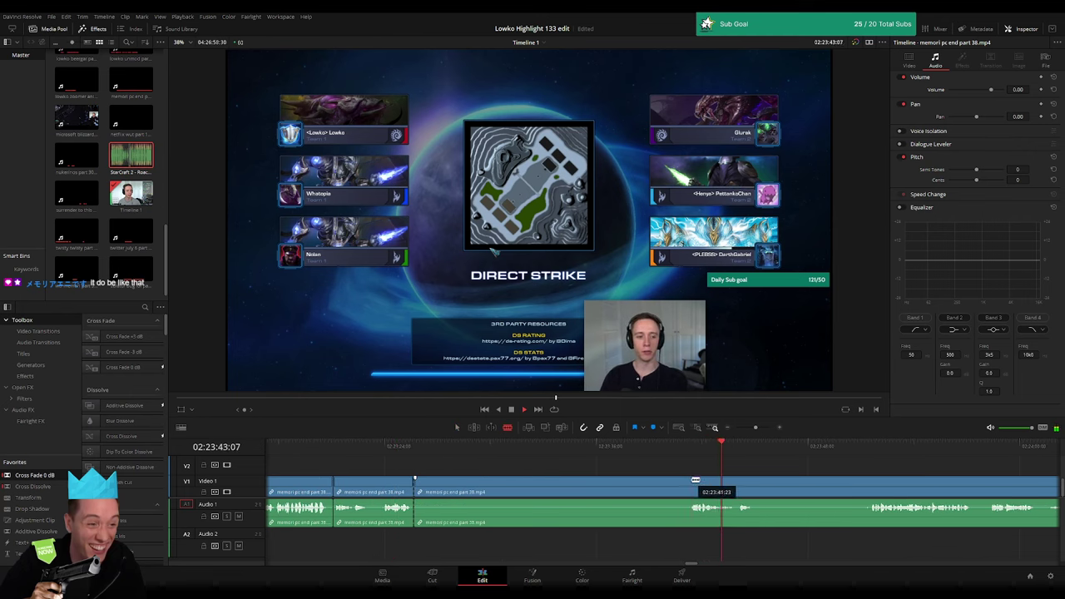
pyautogui.click(689, 483)
pyautogui.press('a')
pyautogui.click(498, 487)
pyautogui.press('Delete')
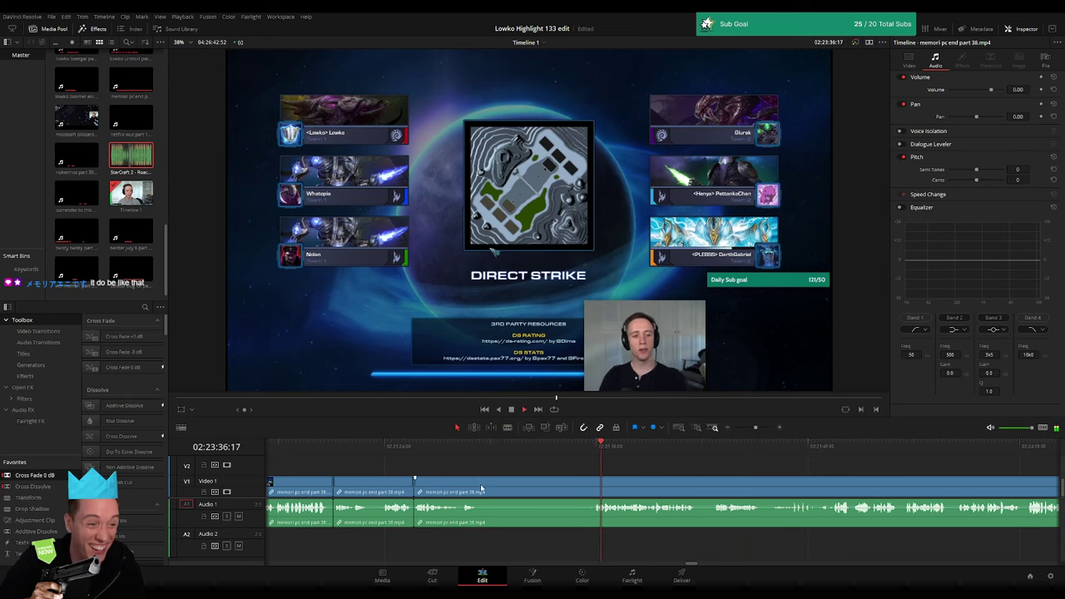
# - Cut and delete two more short pieces, then zoom in around the playhead
pyautogui.click(484, 487)
pyautogui.click(592, 488)
pyautogui.press('a')
pyautogui.click(562, 488)
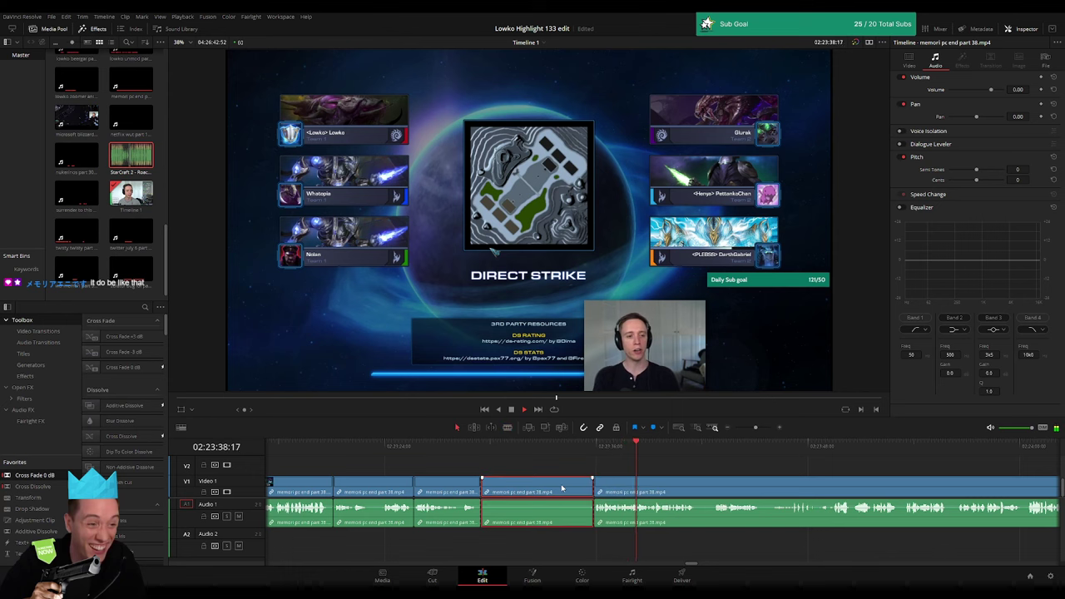
pyautogui.press('Delete')
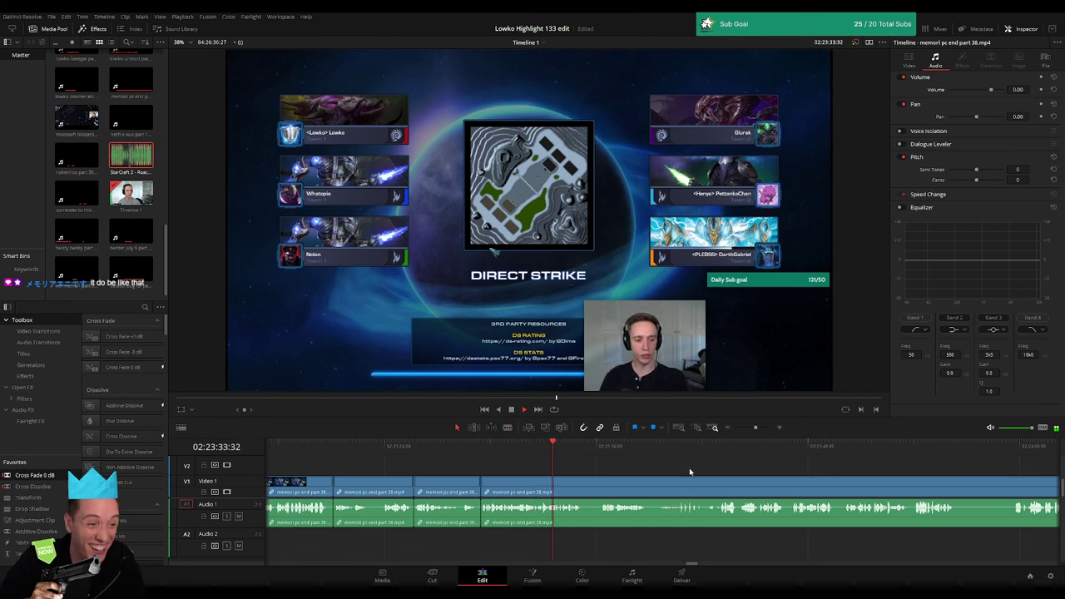
pyautogui.hscroll(3, 688, 471)
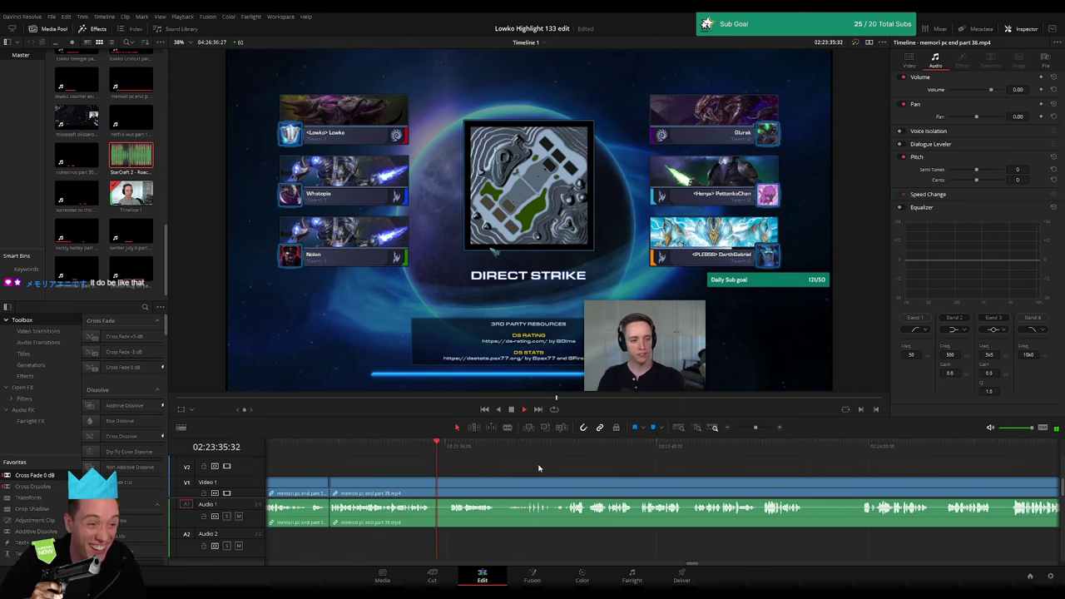
pyautogui.press('b')
pyautogui.click(433, 482)
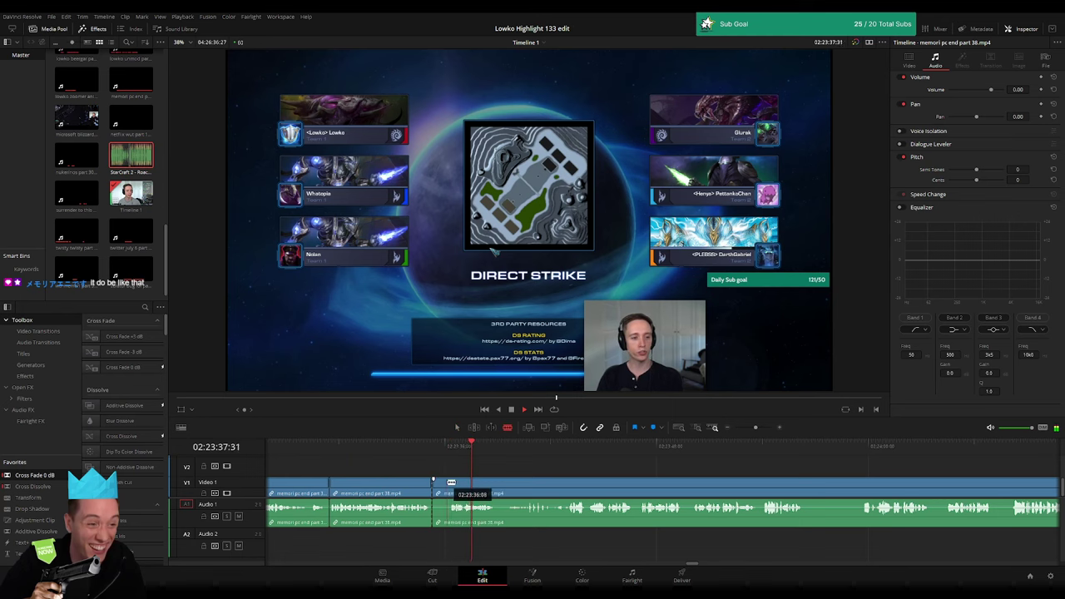
pyautogui.click(450, 482)
pyautogui.press('Delete')
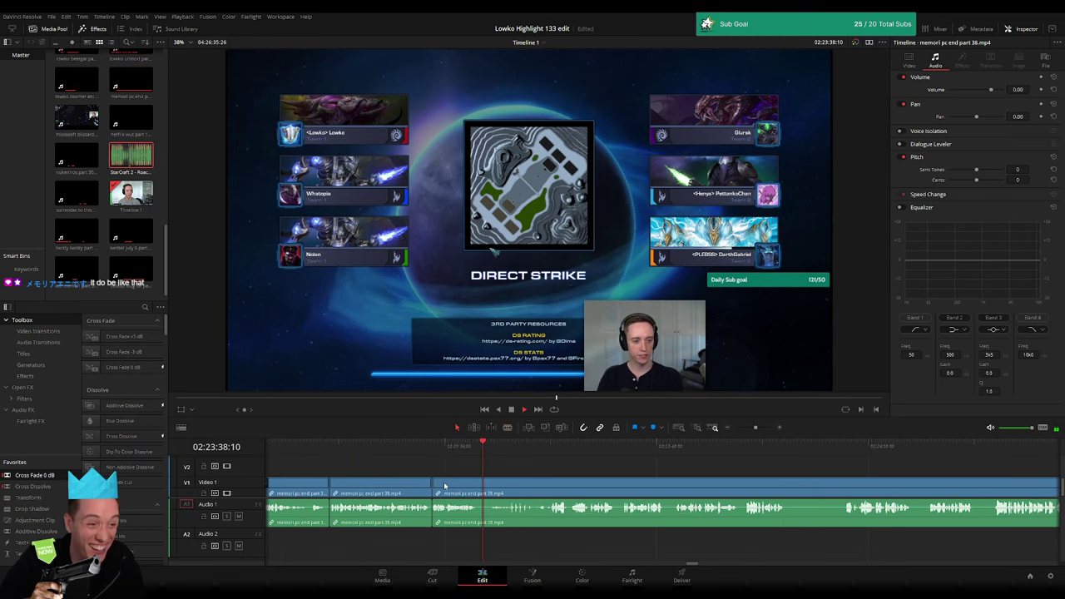
pyautogui.hscroll(3, 591, 477)
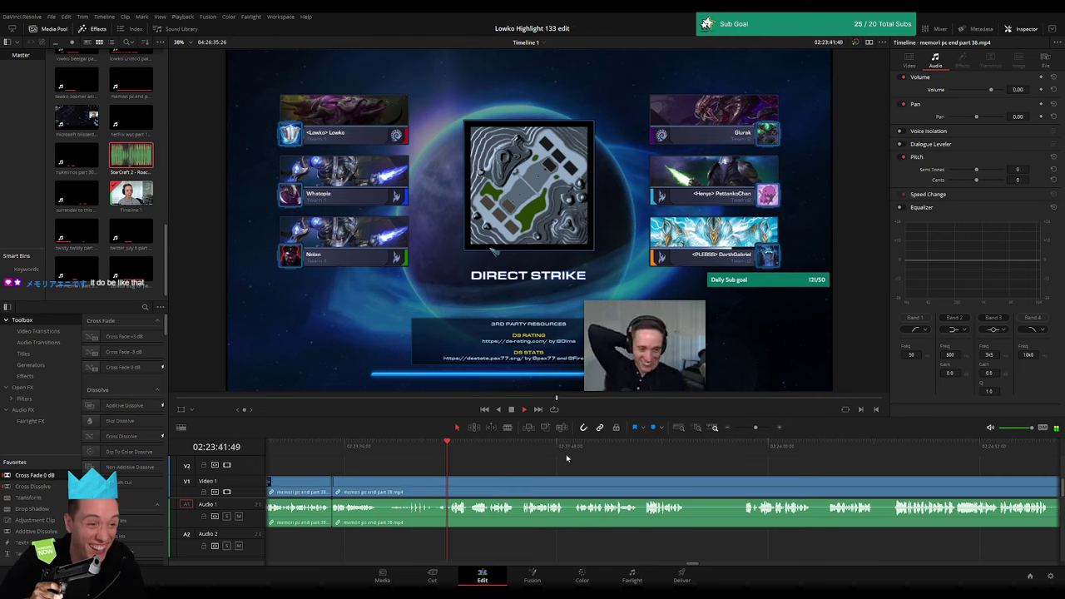
pyautogui.moveTo(751, 430); pyautogui.dragTo(766, 430)
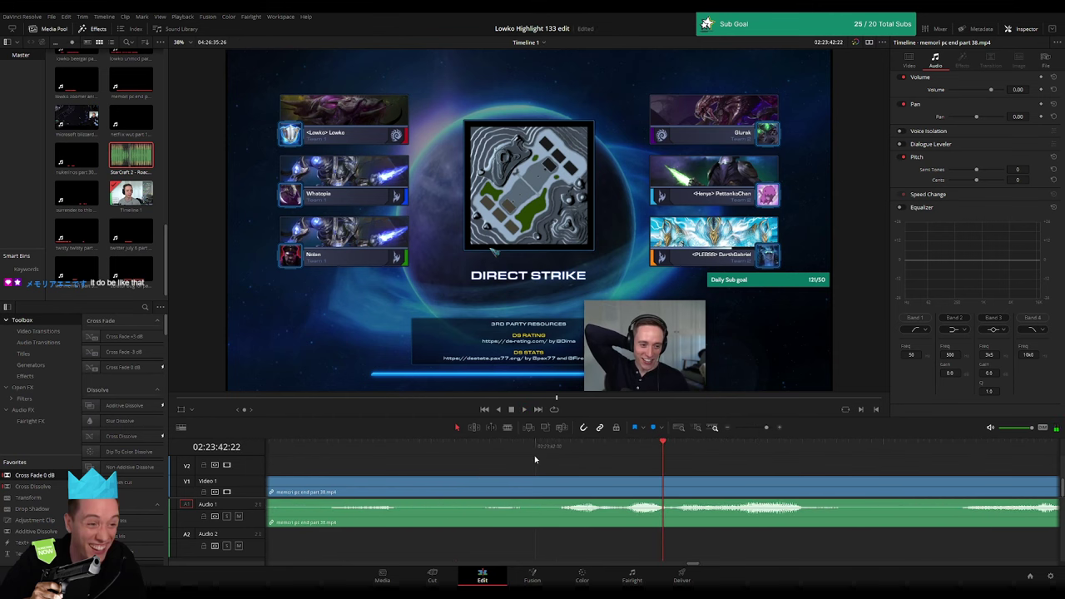
# - Split the clip at two points and lay Roach Quotes on A2, trimmed to the cut, at -23
pyautogui.press('b')
pyautogui.click(604, 480)
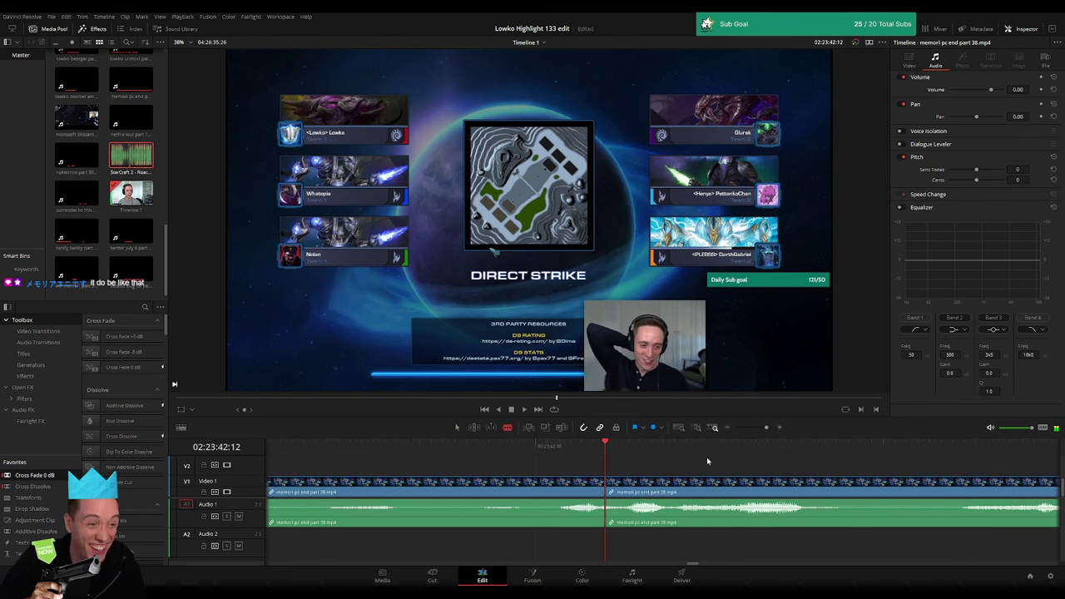
pyautogui.click(708, 445)
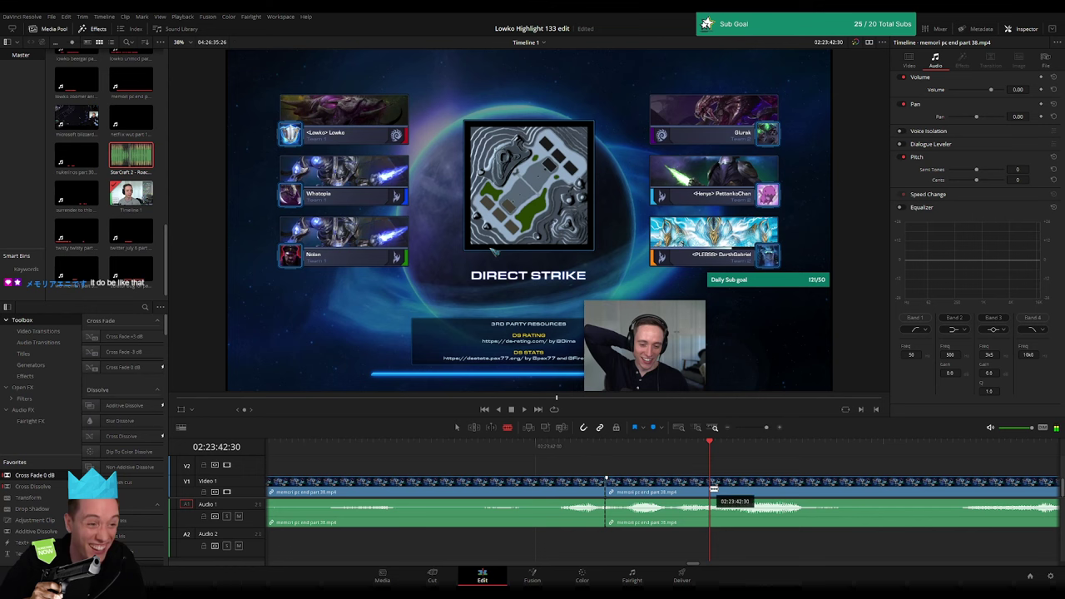
pyautogui.click(708, 491)
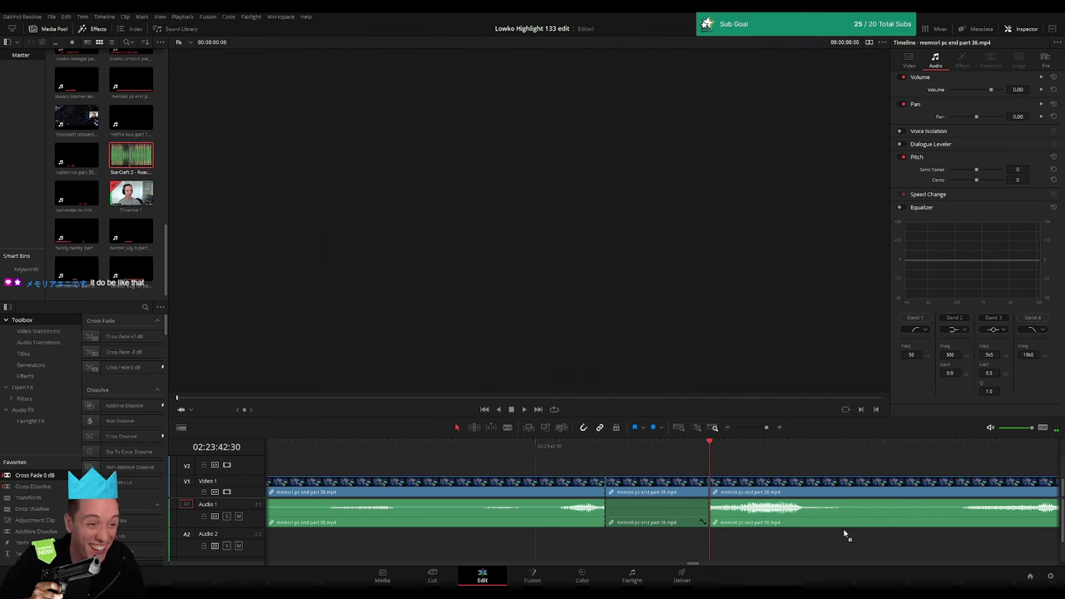
pyautogui.moveTo(843, 535); pyautogui.dragTo(586, 546)
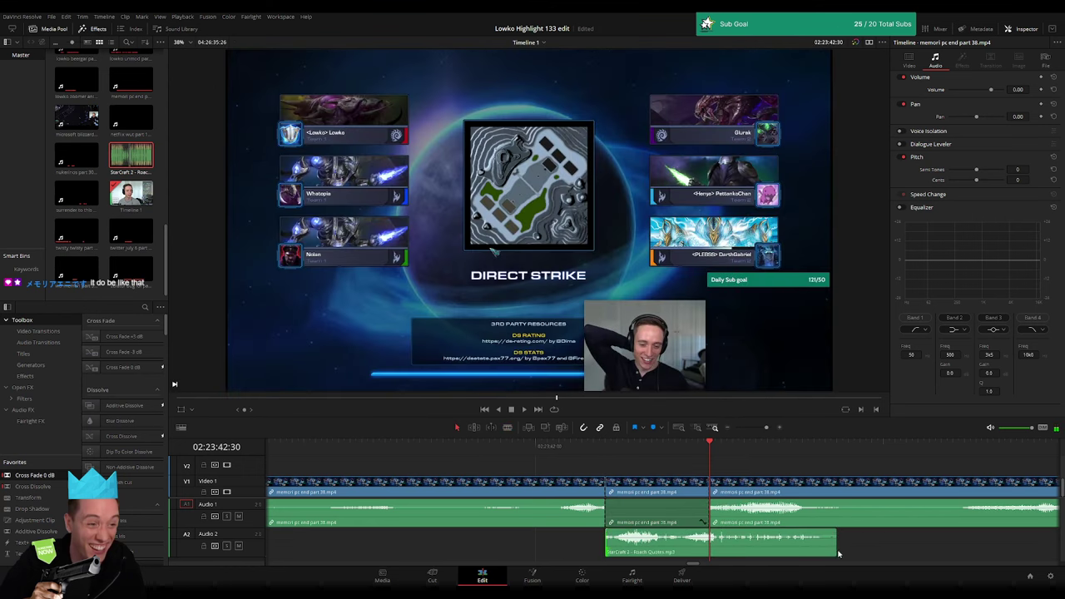
pyautogui.moveTo(836, 546); pyautogui.dragTo(708, 548)
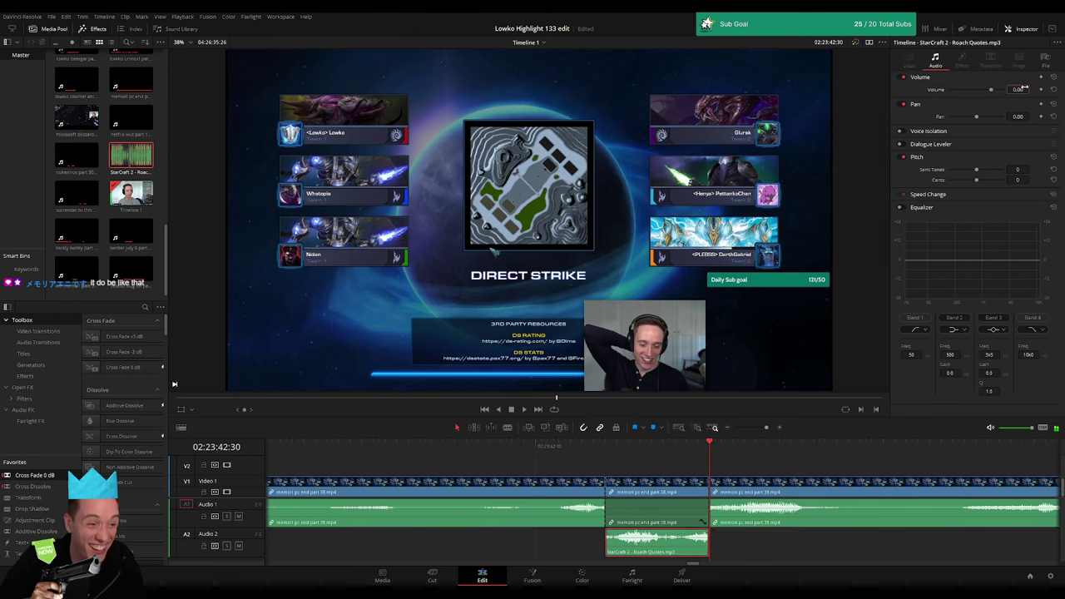
pyautogui.write('-23')
pyautogui.press('Return')
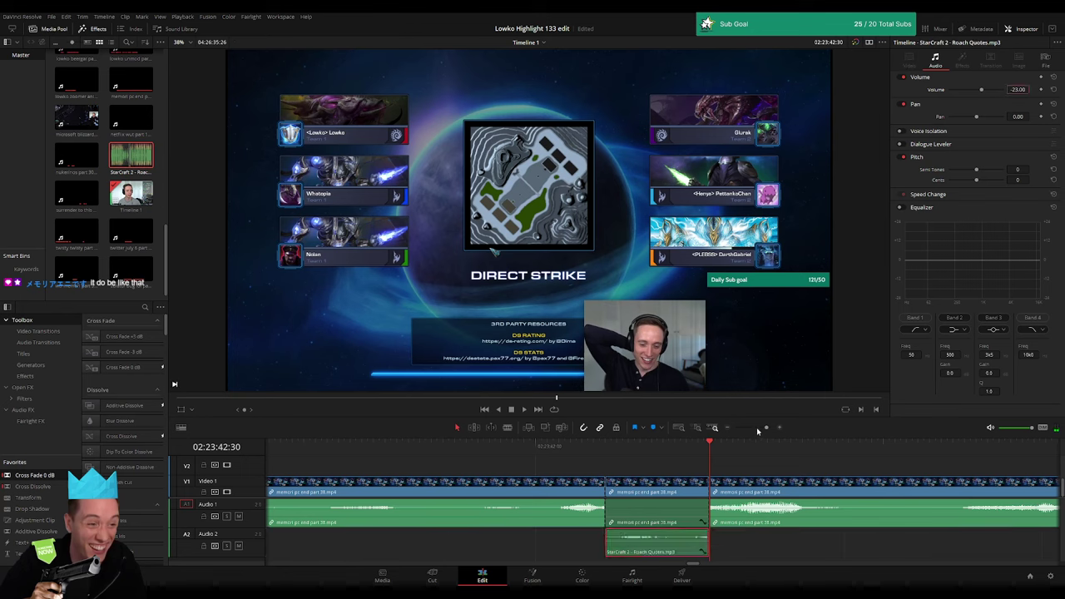
# - Zoom out and play back to preview the inserted Roach Quotes audio
pyautogui.moveTo(757, 431); pyautogui.dragTo(757, 431)
pyautogui.press('space')
pyautogui.click(685, 463)
pyautogui.click(502, 446)
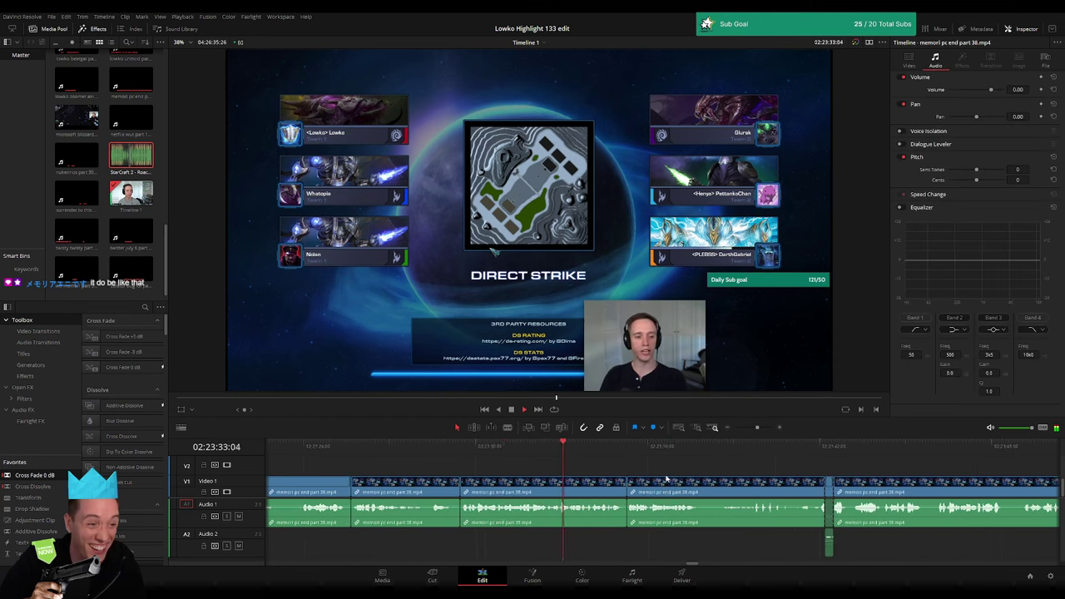
# - Blade out a short unwanted stretch of the memori clip and ripple-delete it
pyautogui.hscroll(3, 582, 459)
pyautogui.click(686, 446)
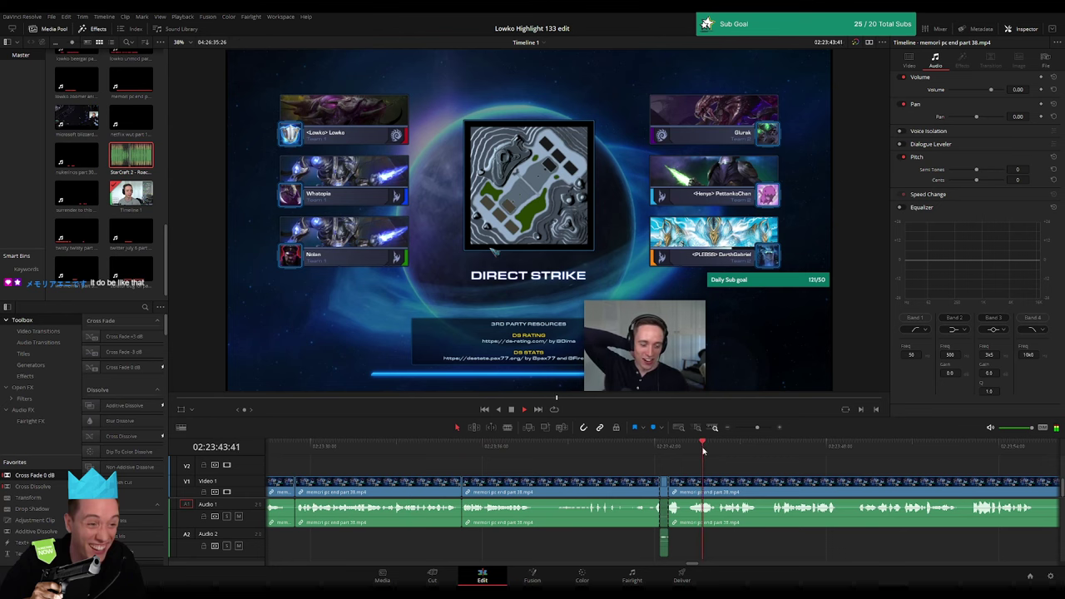
pyautogui.hscroll(2, 560, 463)
pyautogui.hscroll(3, 560, 463)
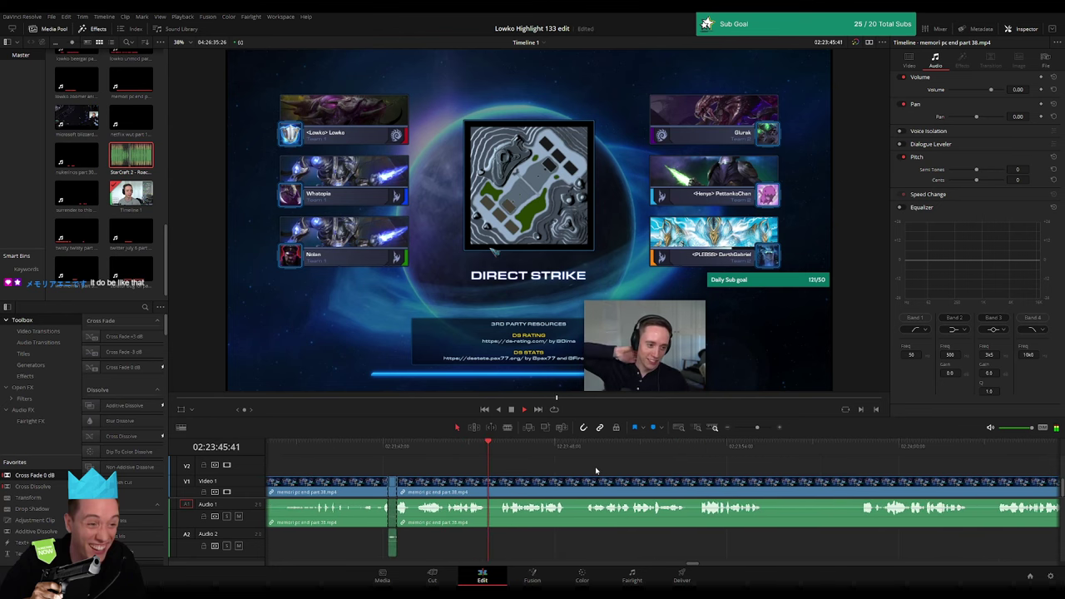
pyautogui.hscroll(-3, 732, 472)
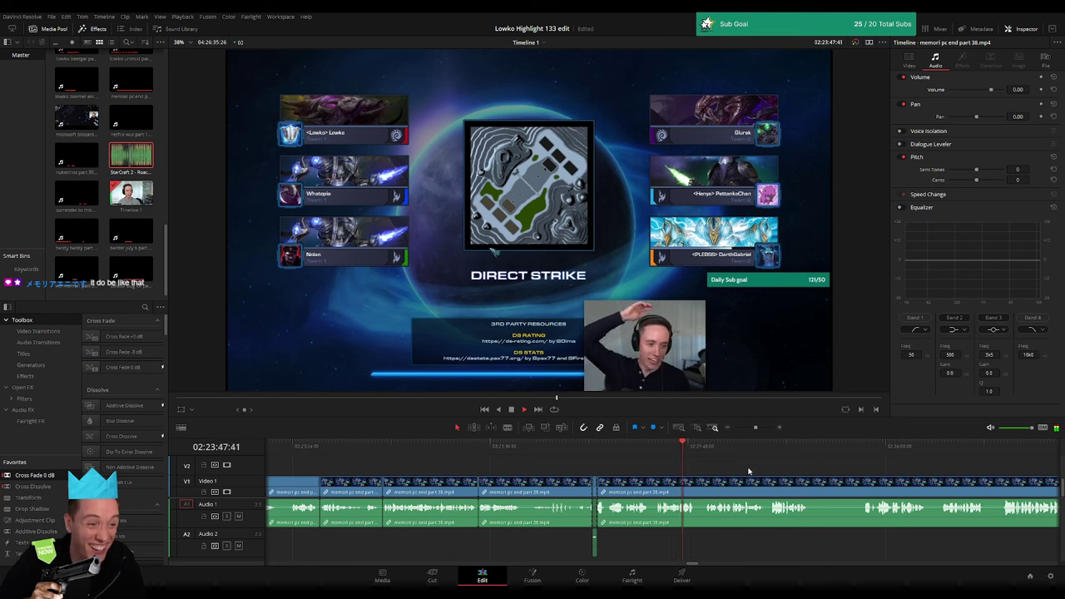
pyautogui.hscroll(4, 495, 469)
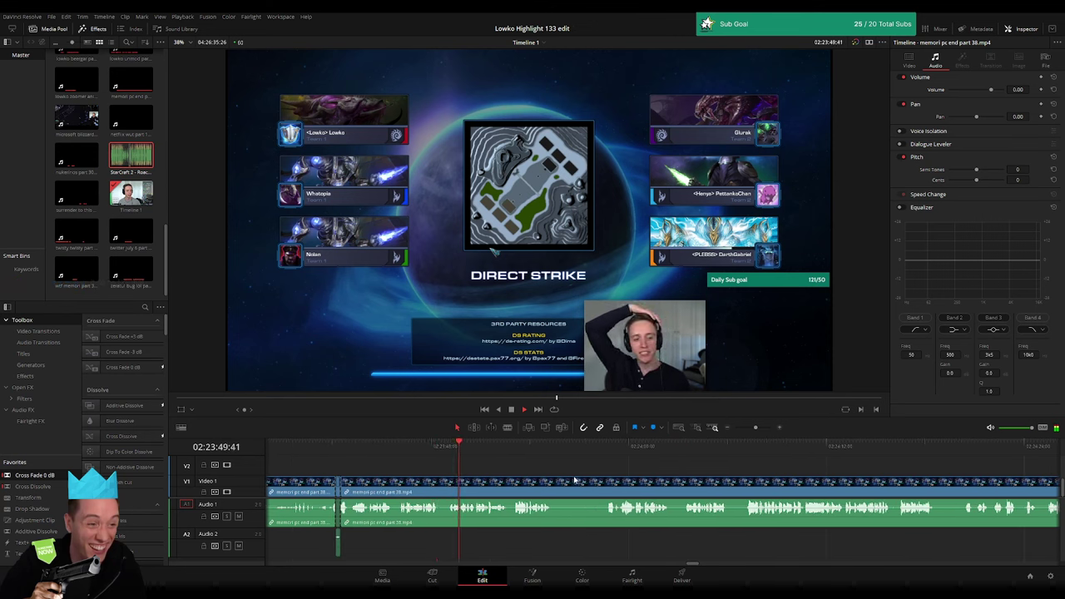
pyautogui.hscroll(2, 491, 477)
pyautogui.hscroll(1, 505, 477)
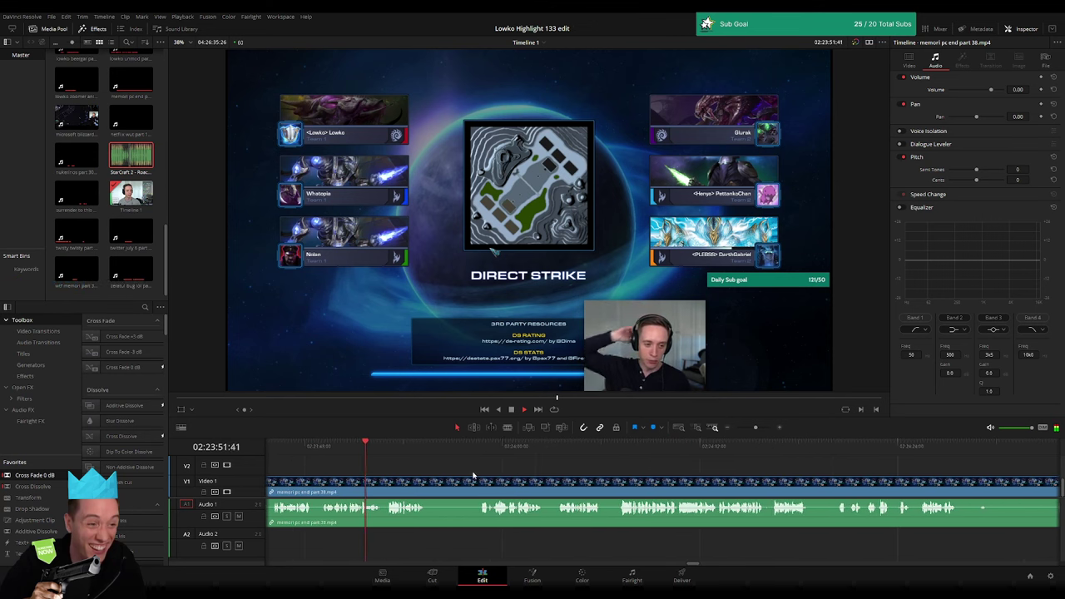
pyautogui.press('b')
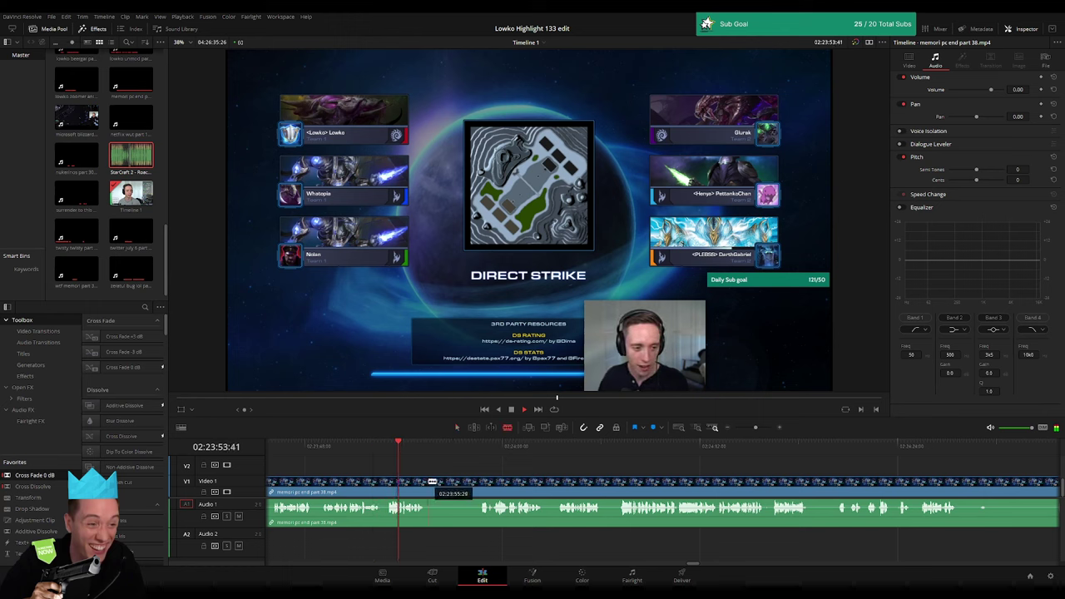
pyautogui.click(426, 484)
pyautogui.click(477, 489)
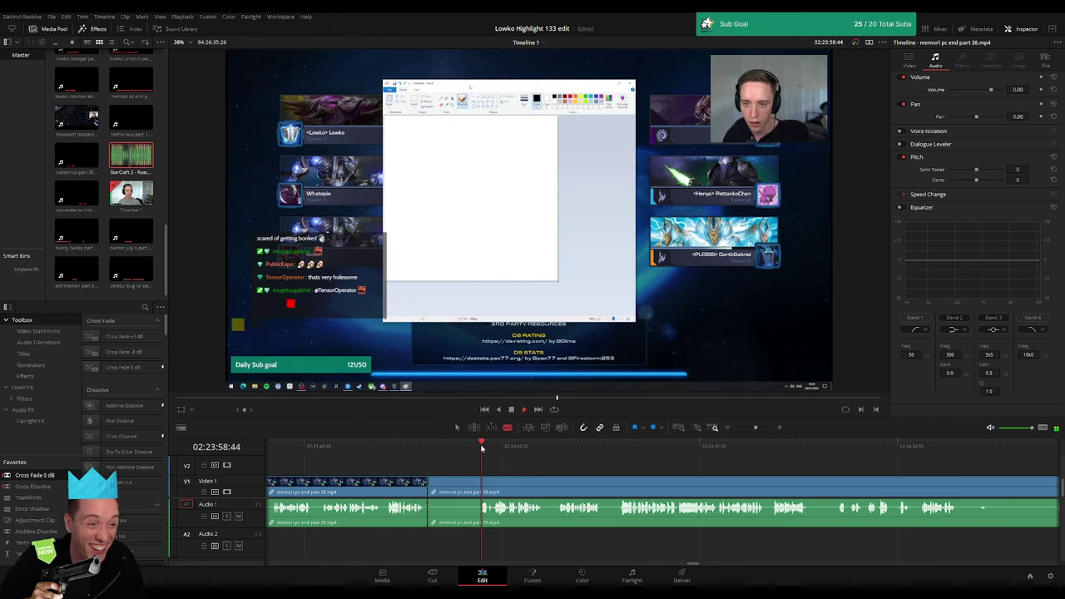
pyautogui.press('a')
pyautogui.click(467, 489)
pyautogui.press('Delete')
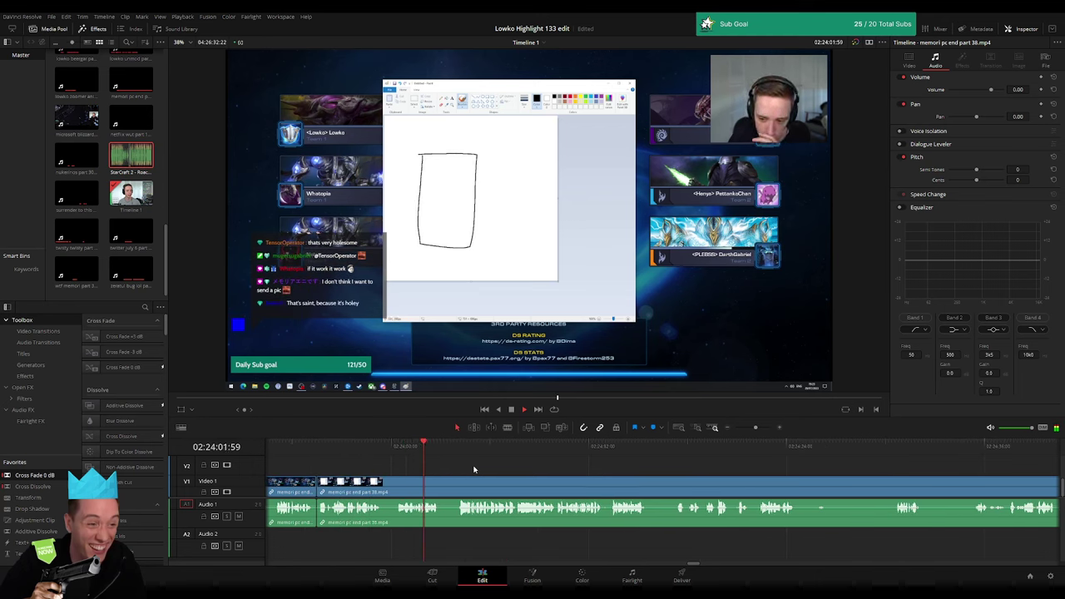
# - Split the memori clip again, close the leftover gap, and zoom the timeline in
pyautogui.hscroll(2, 558, 480)
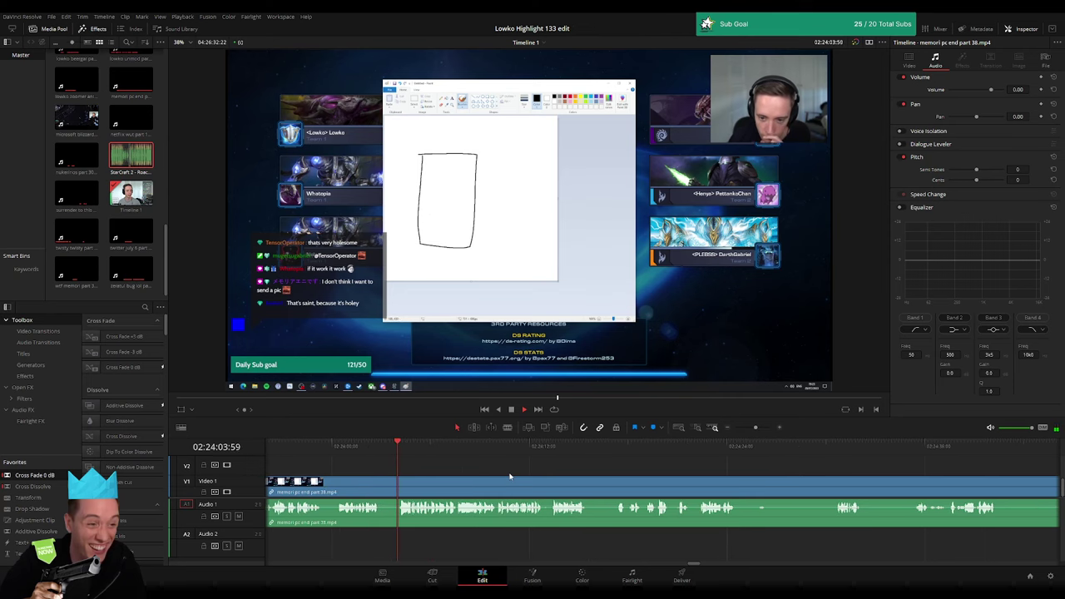
pyautogui.press('b')
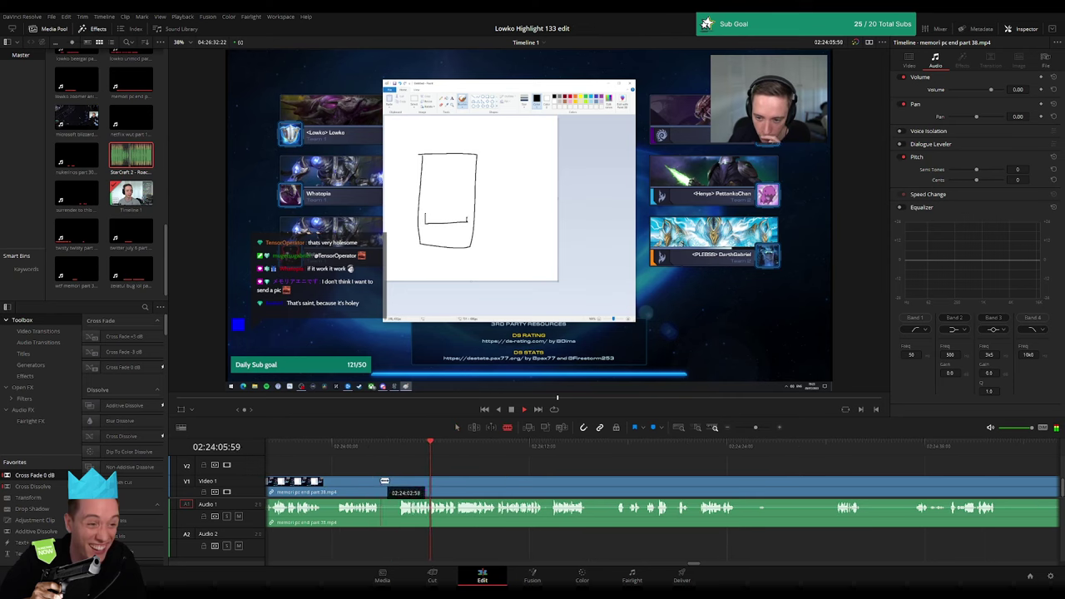
pyautogui.click(384, 481)
pyautogui.press('a')
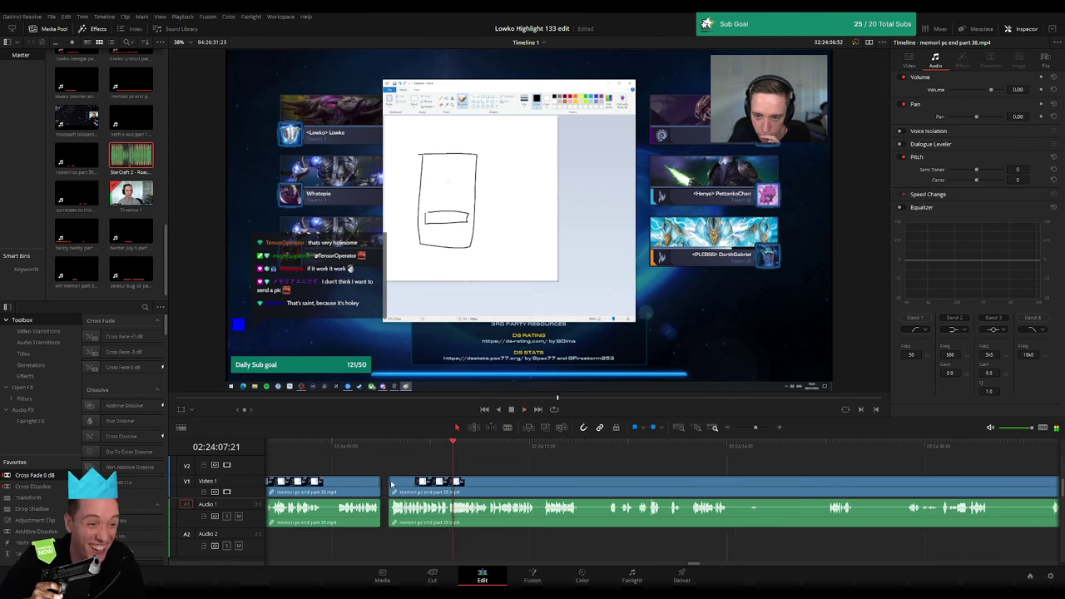
pyautogui.click(388, 482)
pyautogui.press('BackSpace')
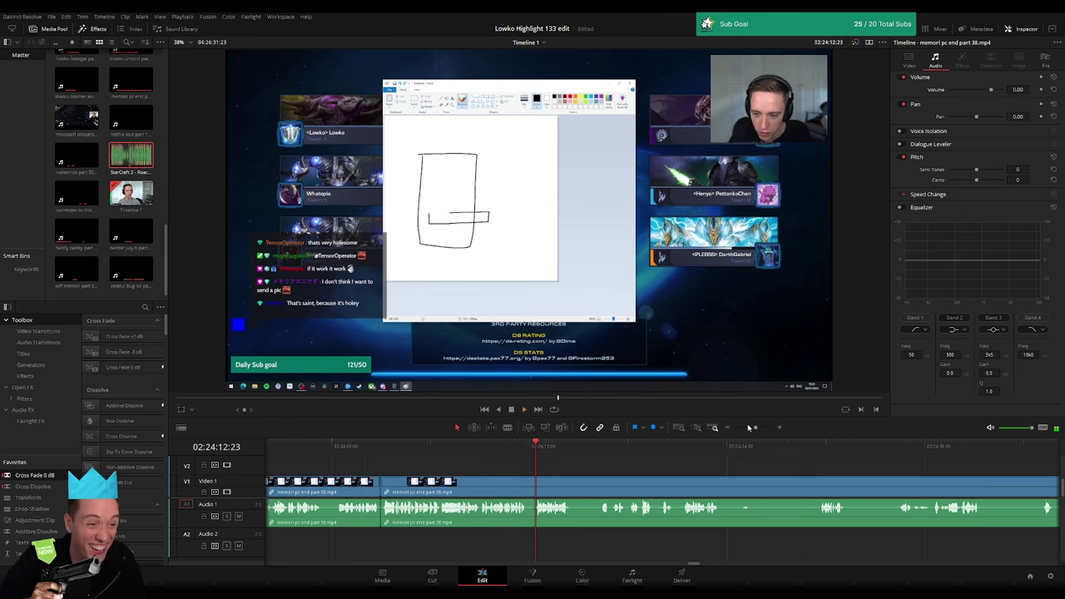
pyautogui.moveTo(748, 428); pyautogui.dragTo(762, 428)
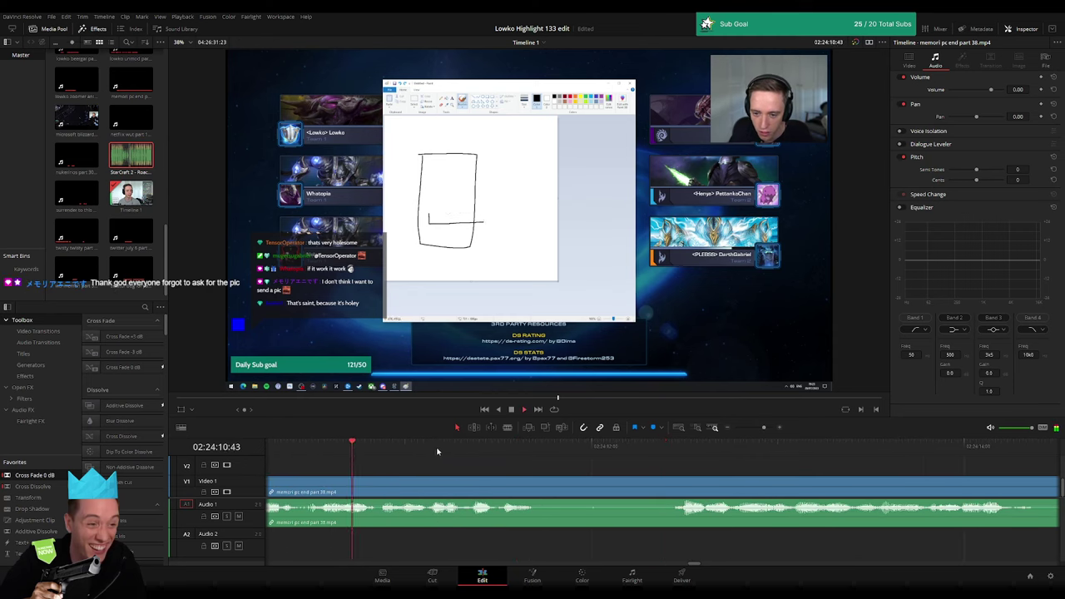
# - Split the memori clip at the playhead and select the new piece
pyautogui.press('space')
pyautogui.press('b')
pyautogui.press('space')
pyautogui.hotkey('ctrl', 'b')
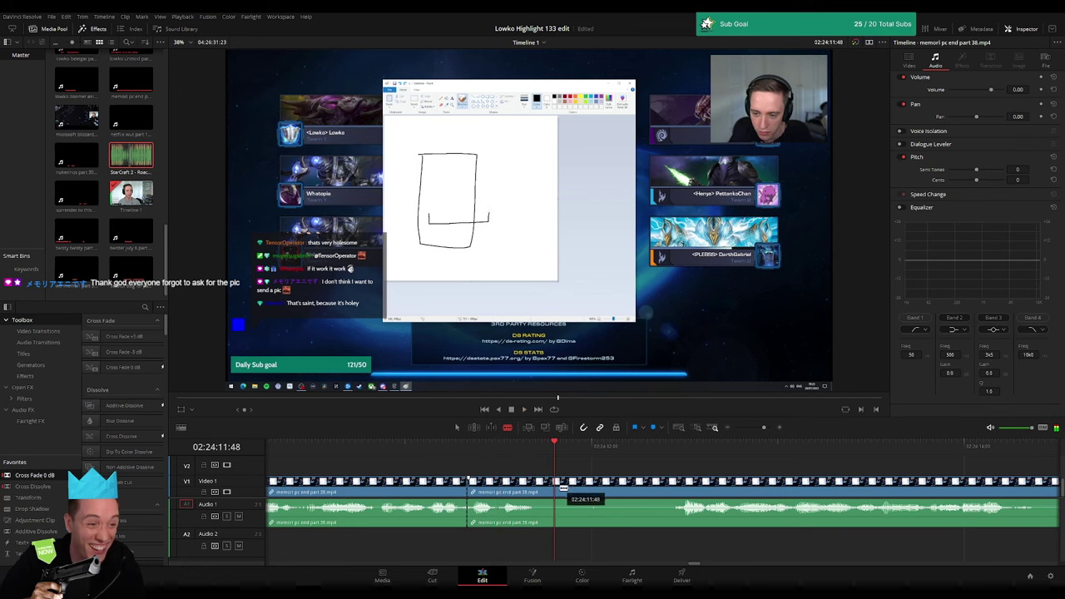
pyautogui.click(537, 524)
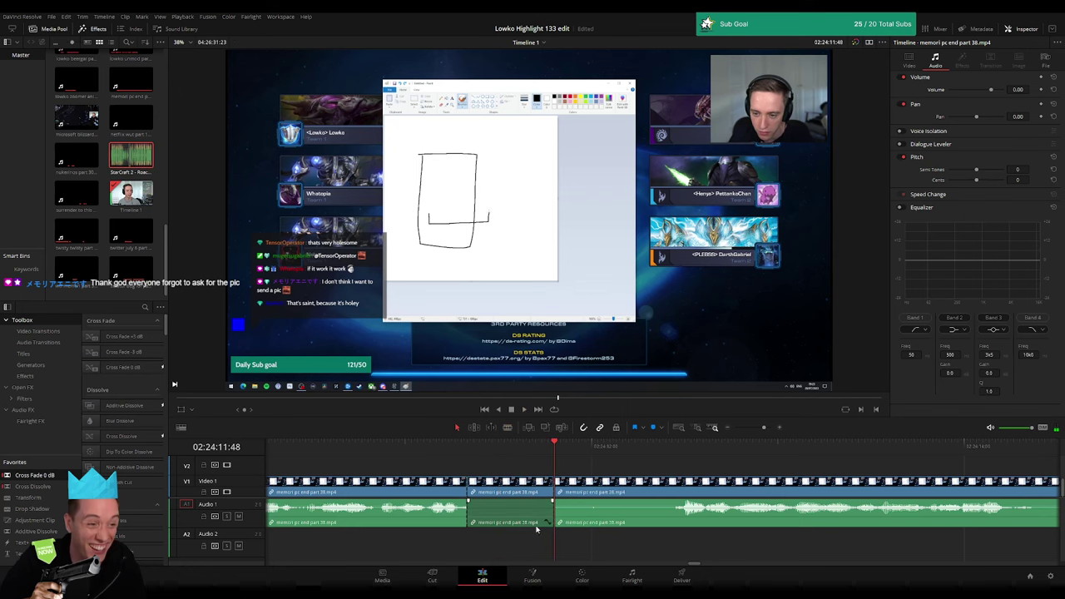
# - Add 'StarCraft 2 - Roach Quotes.mp3' on Audio 2, trim it to fit, set volume -25
pyautogui.moveTo(131, 158)
pyautogui.mouseDown()
pyautogui.moveTo(444, 554)
pyautogui.moveTo(467, 551)
pyautogui.mouseUp()
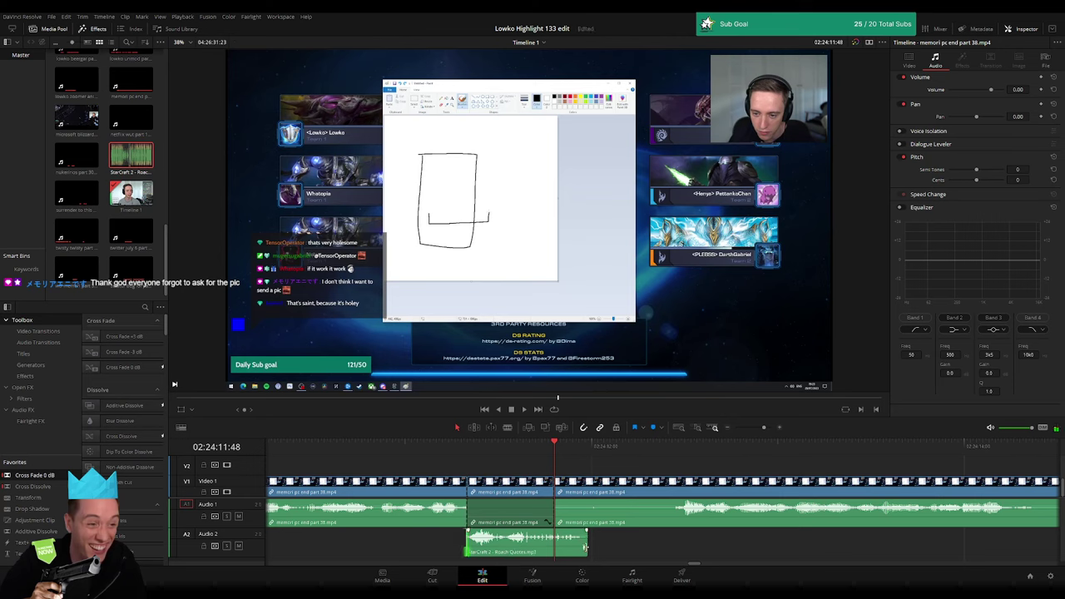
pyautogui.moveTo(585, 547)
pyautogui.mouseDown()
pyautogui.moveTo(543, 549)
pyautogui.moveTo(551, 547)
pyautogui.mouseUp()
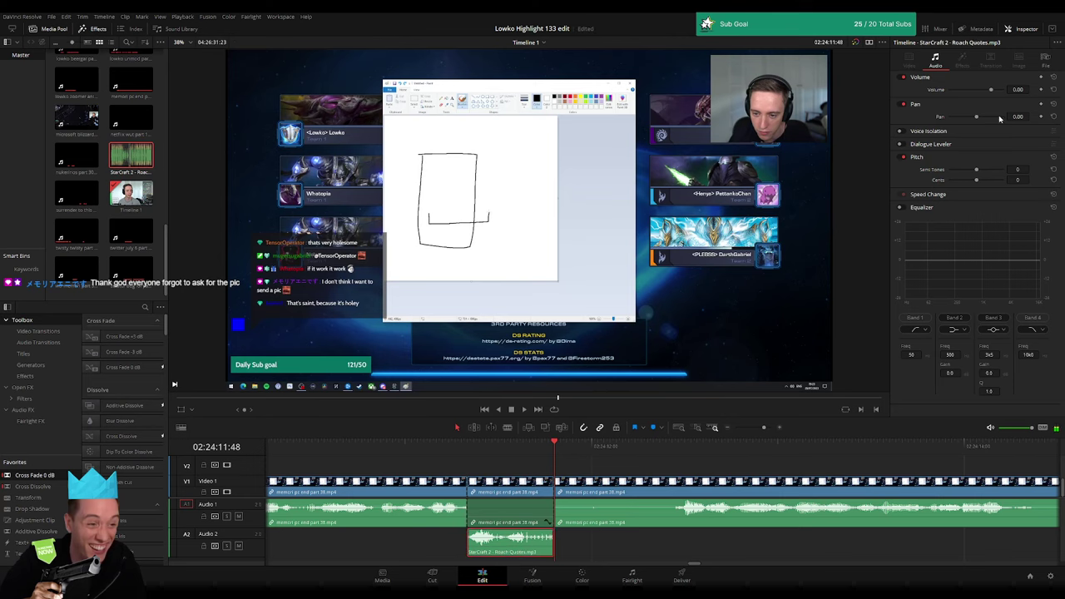
pyautogui.write('-25')
pyautogui.press('Return')
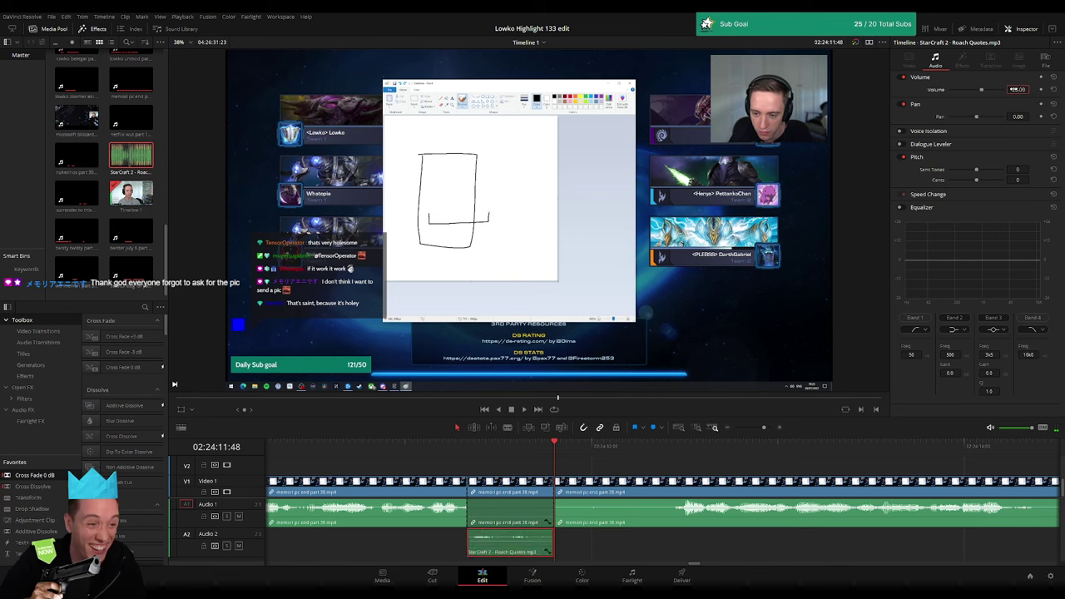
pyautogui.click(756, 426)
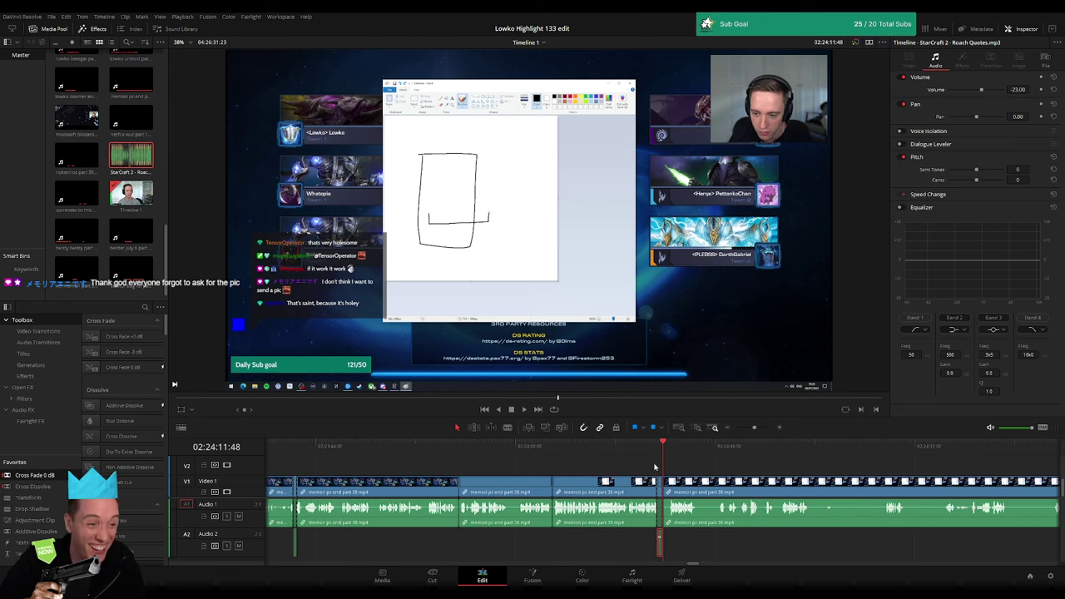
# - Cut out the first short unwanted piece during the Paint-drawing chat and close the gap
pyautogui.hscroll(5, 705, 476)
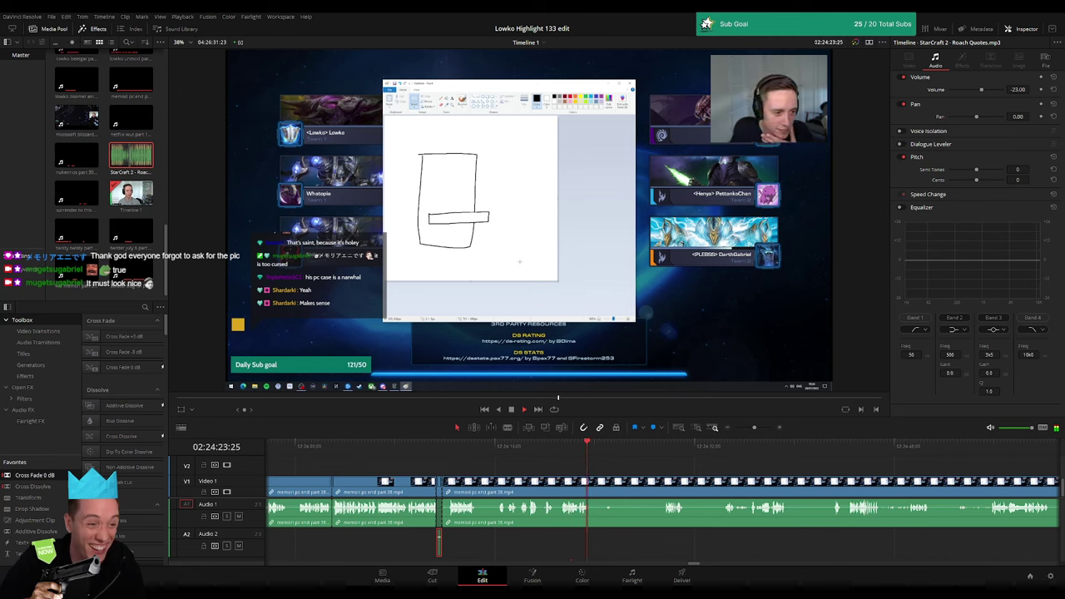
pyautogui.scroll(-2, 370, 483)
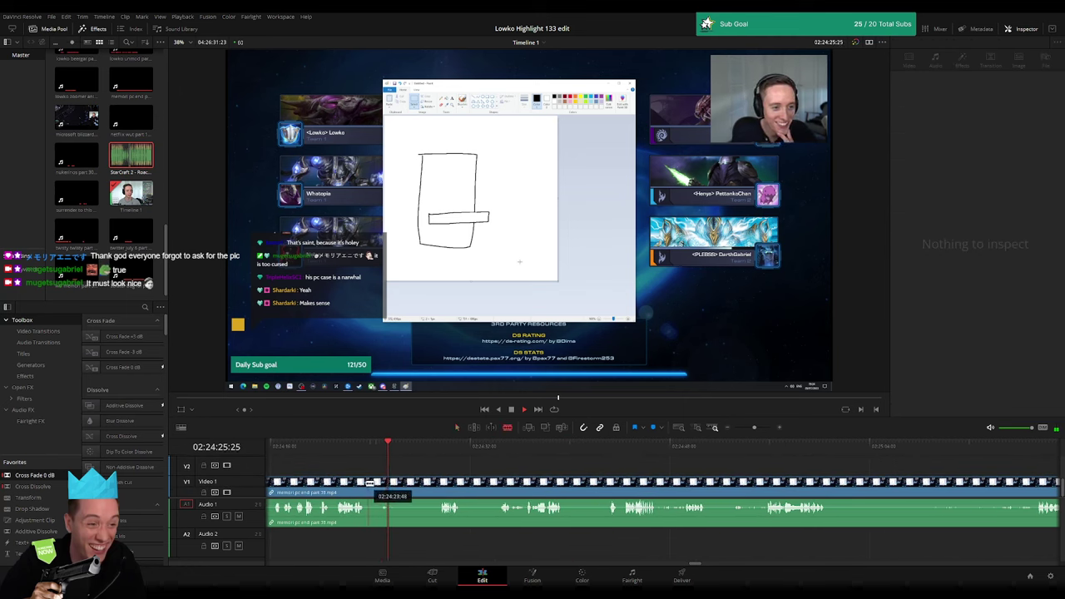
pyautogui.click(366, 483)
pyautogui.click(441, 480)
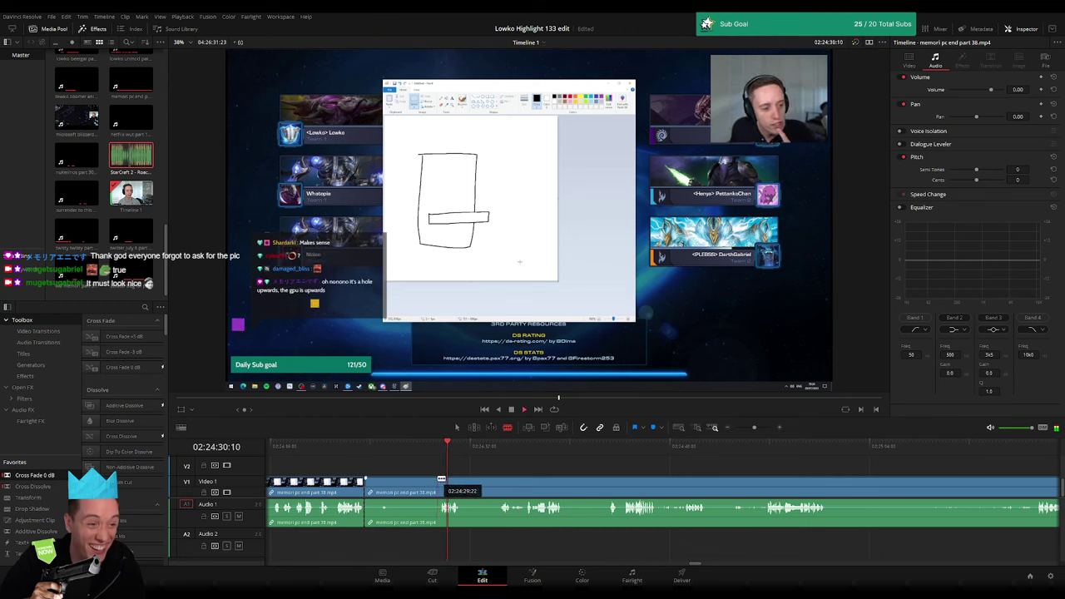
pyautogui.press('space')
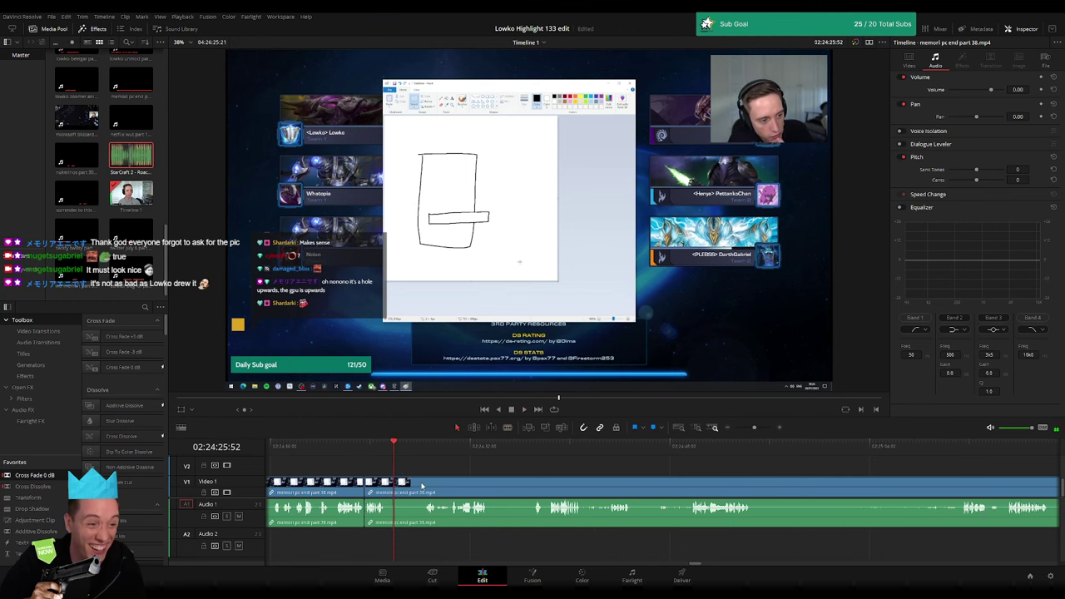
pyautogui.press('space')
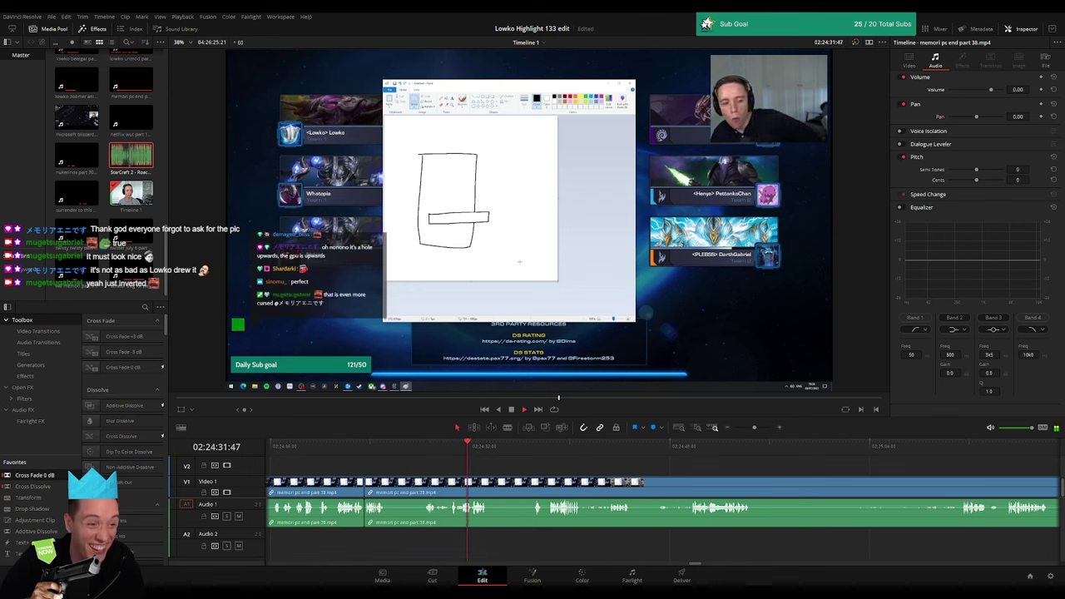
pyautogui.click(392, 472)
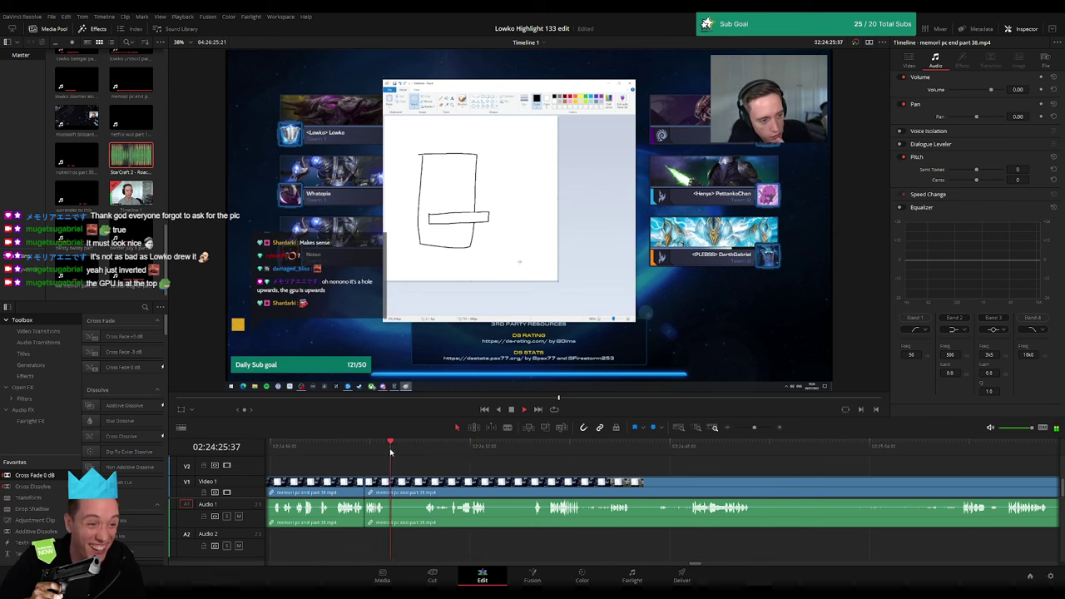
pyautogui.moveTo(388, 489); pyautogui.dragTo(421, 480)
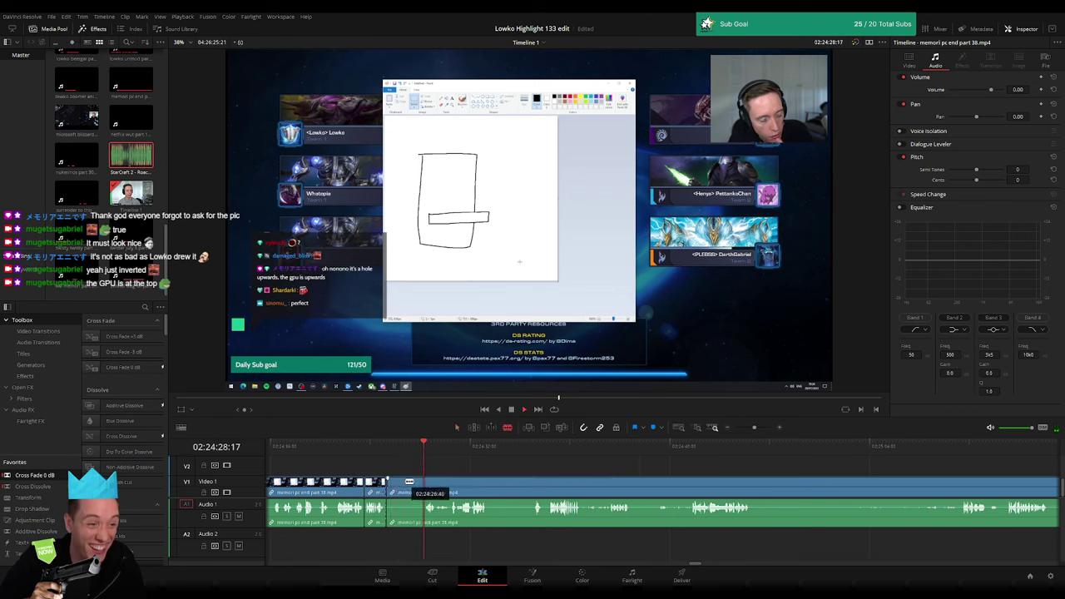
pyautogui.click(410, 487)
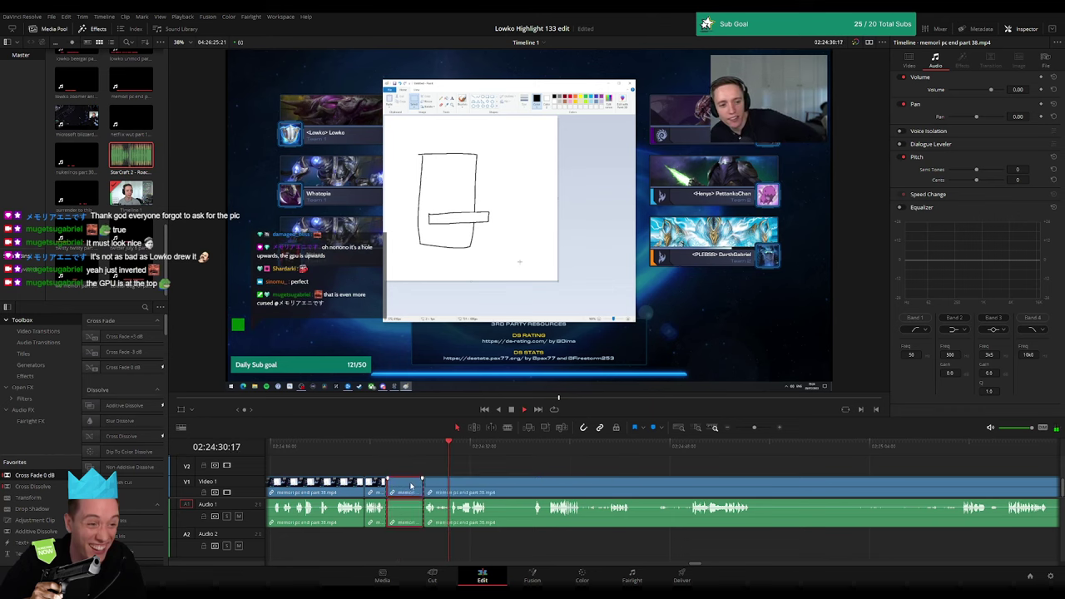
pyautogui.press('BackSpace')
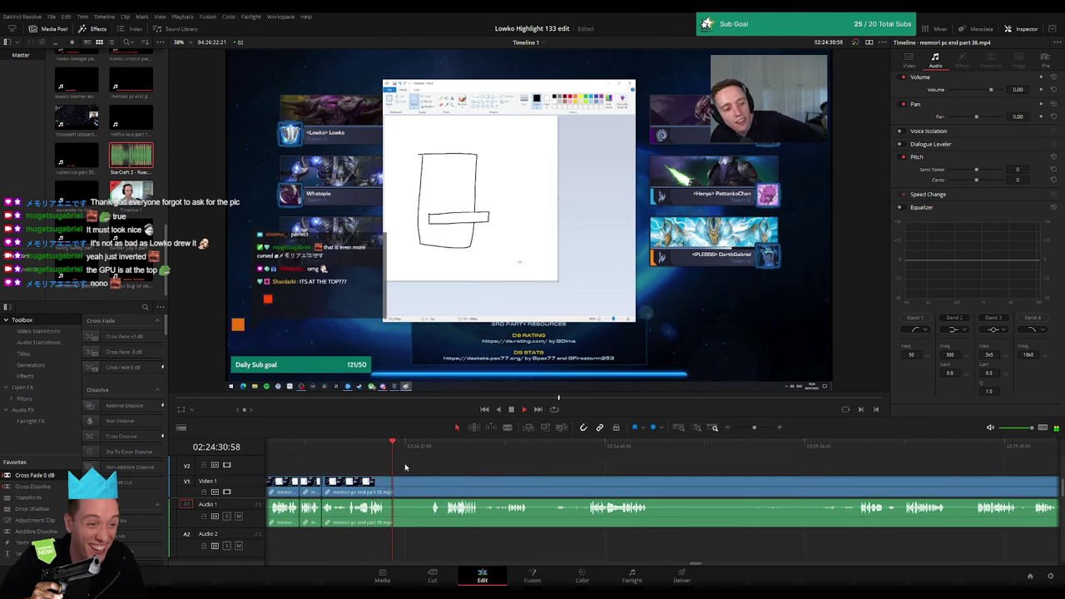
# - Remove the second short unwanted piece and replay from just before the edits
pyautogui.click(426, 450)
pyautogui.click(395, 482)
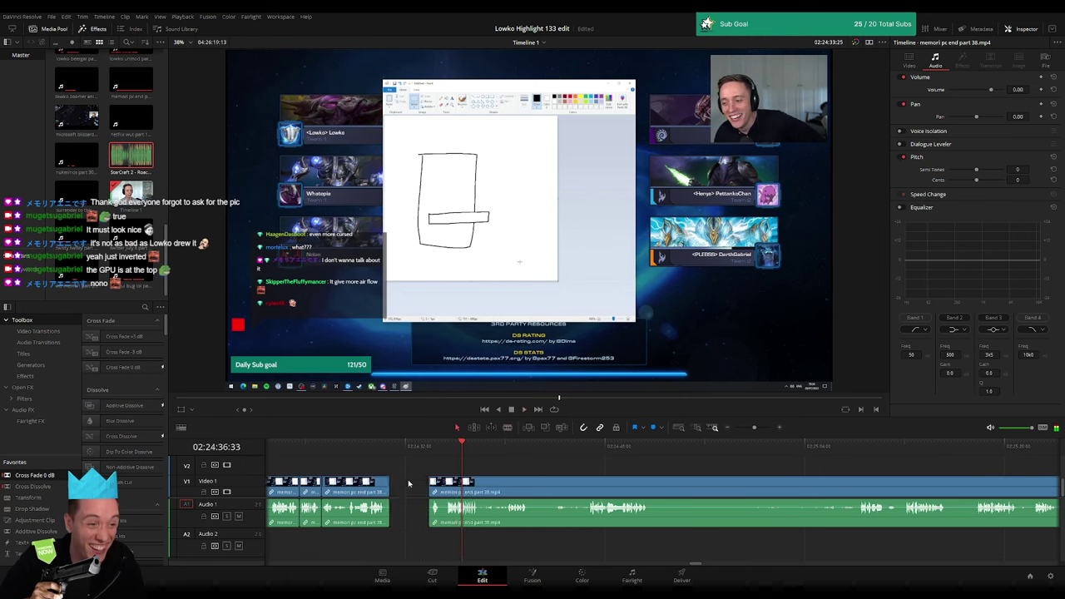
pyautogui.press('Delete')
pyautogui.click(301, 450)
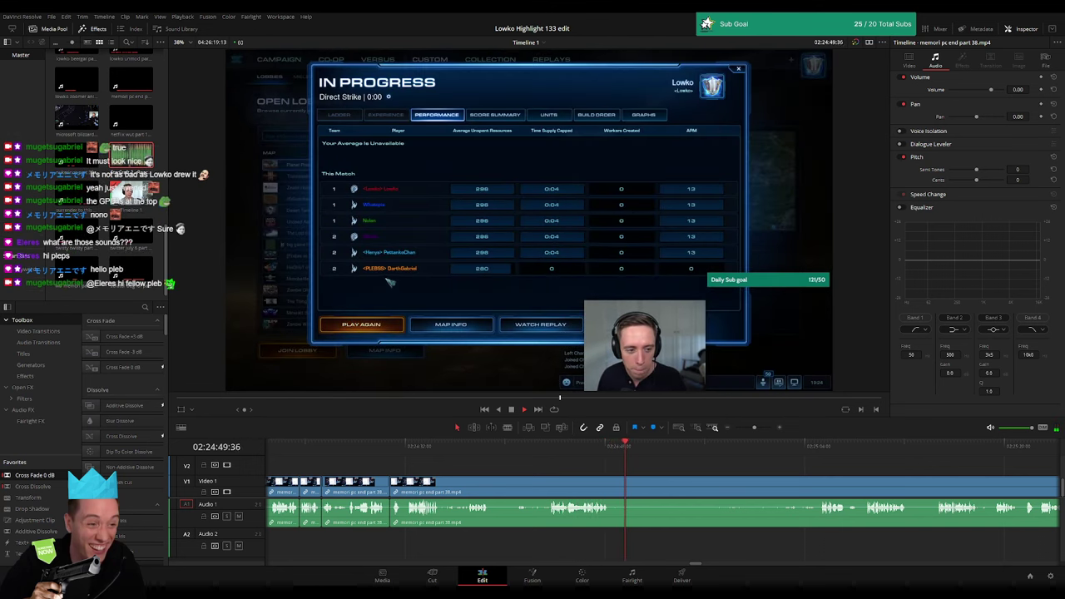
pyautogui.press('b')
pyautogui.click(611, 497)
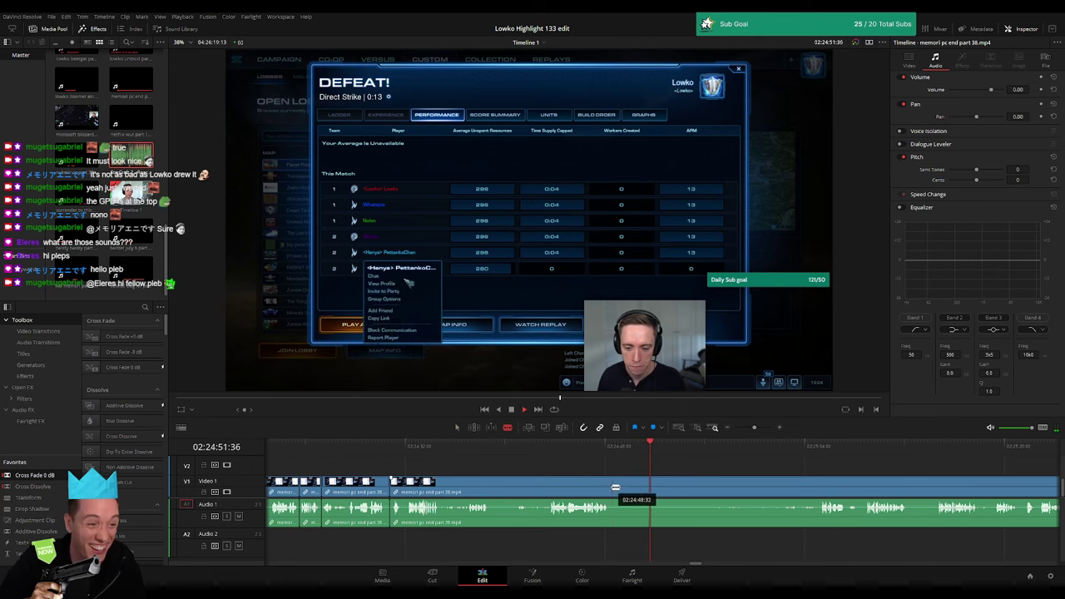
pyautogui.click(815, 446)
pyautogui.hscroll(5, 707, 491)
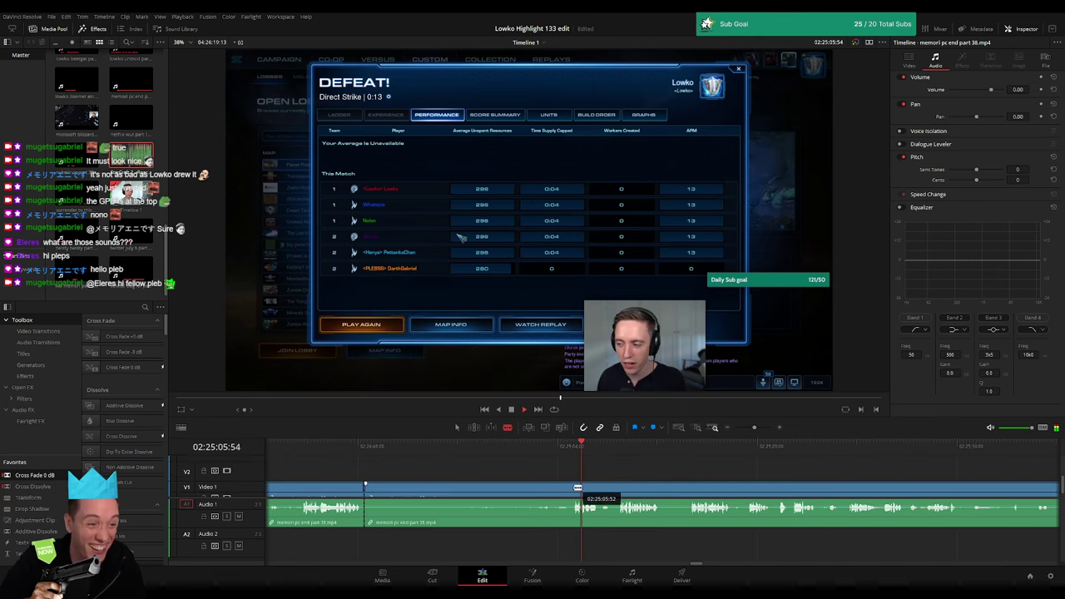
pyautogui.hscroll(2, 582, 490)
pyautogui.click(577, 487)
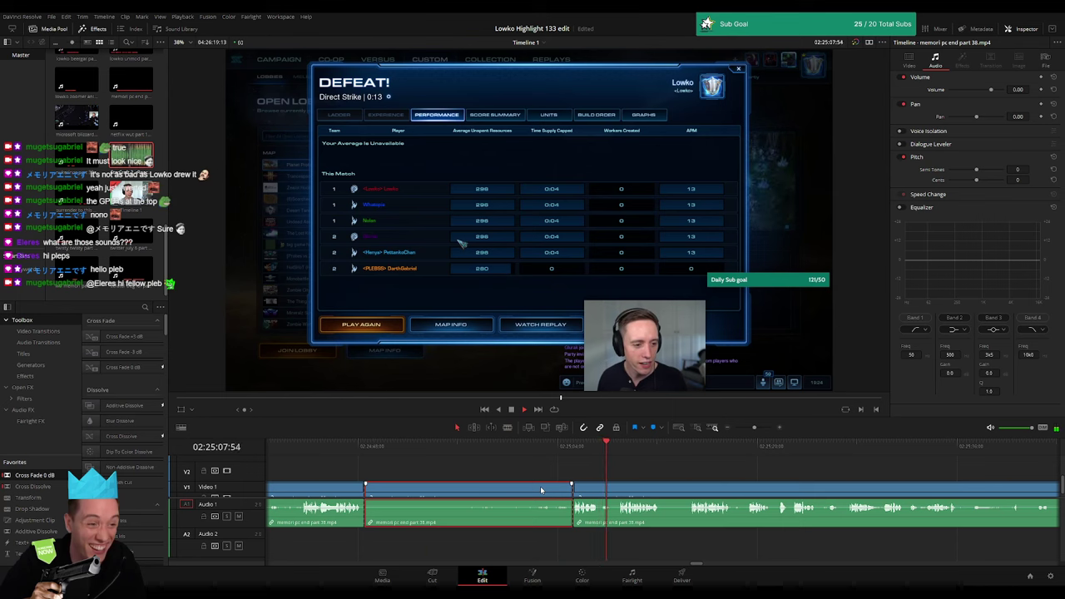
pyautogui.press('a')
pyautogui.click(540, 490)
pyautogui.press('Delete')
pyautogui.click(473, 464)
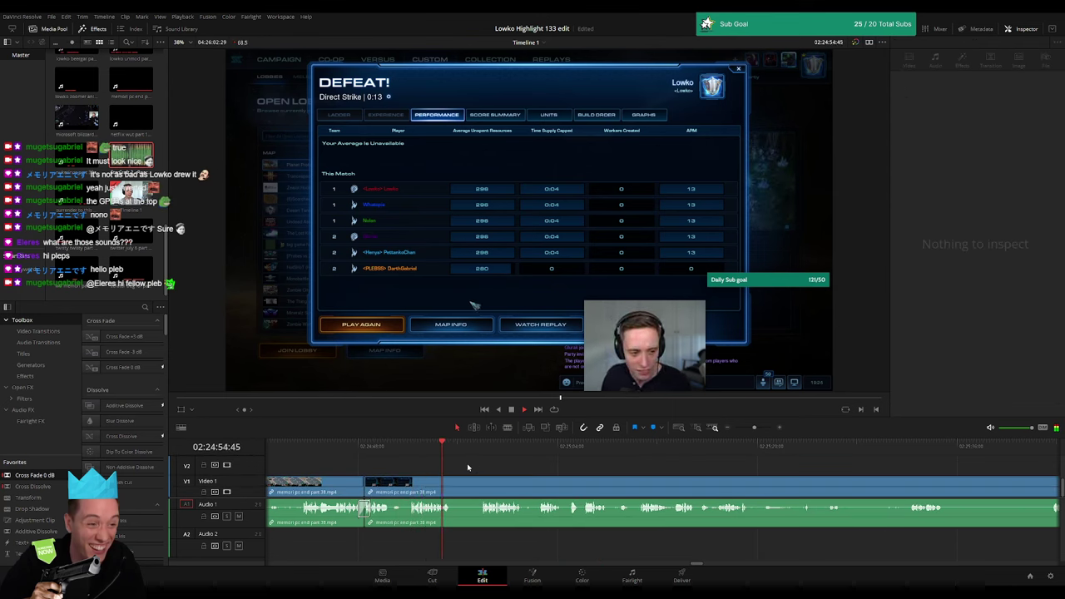
pyautogui.press('b')
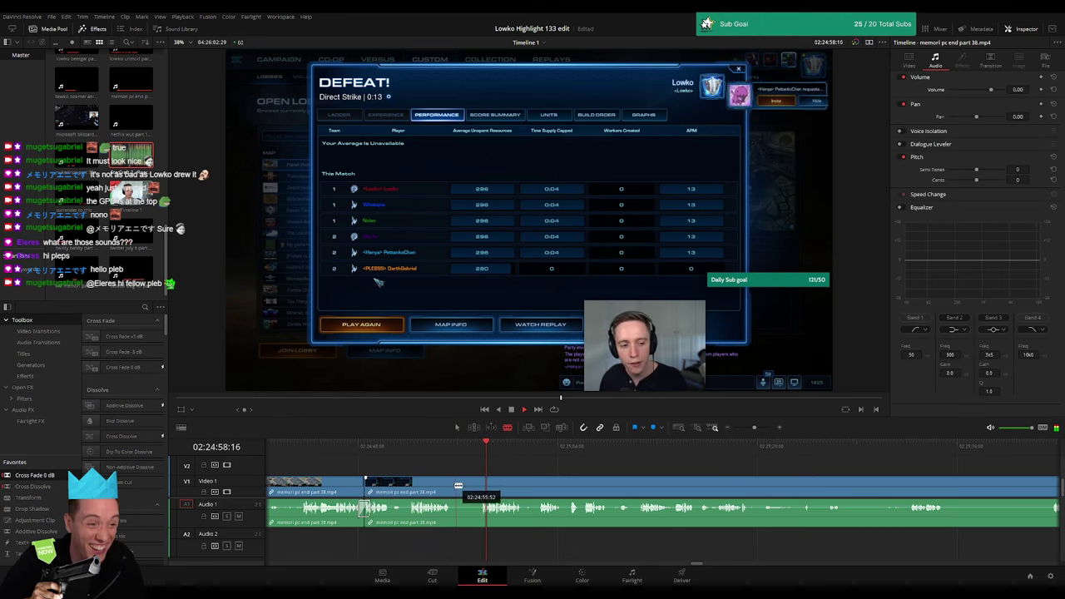
pyautogui.click(454, 486)
pyautogui.click(478, 486)
pyautogui.press('a')
pyautogui.click(466, 489)
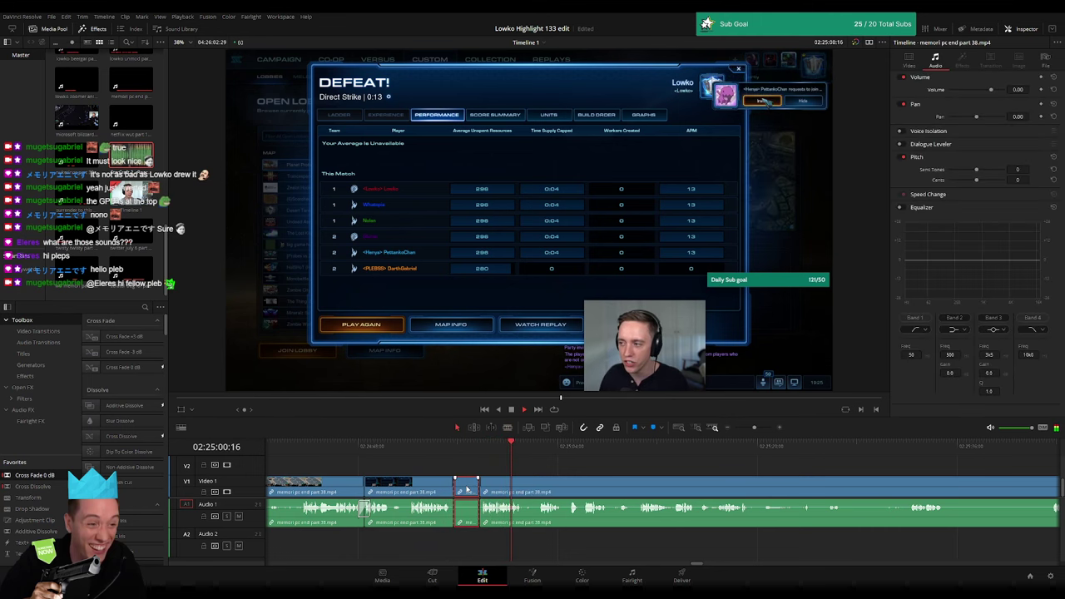
pyautogui.press('Delete')
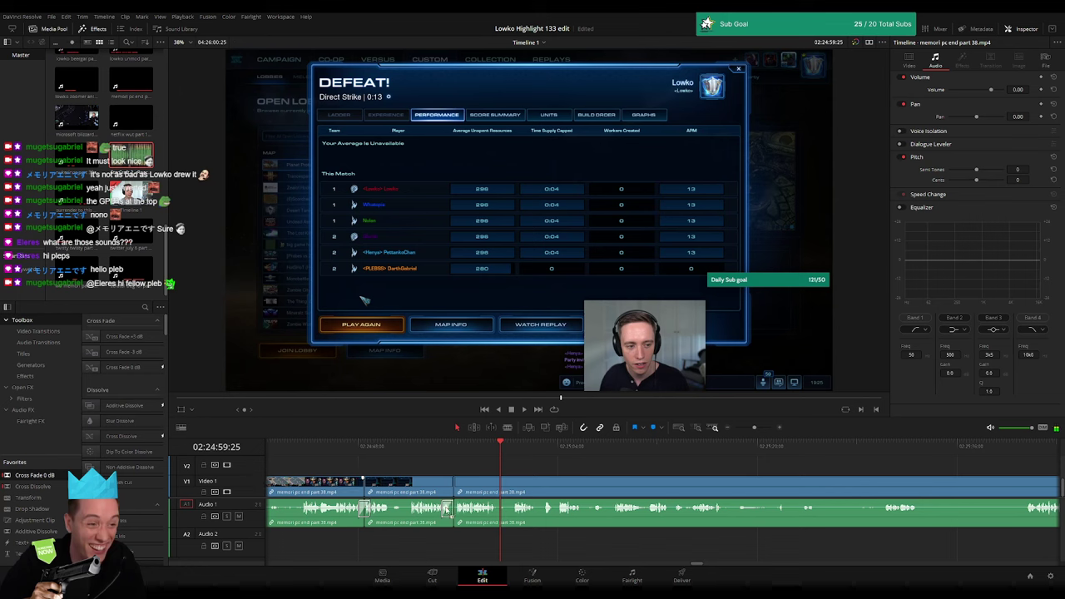
pyautogui.press('space')
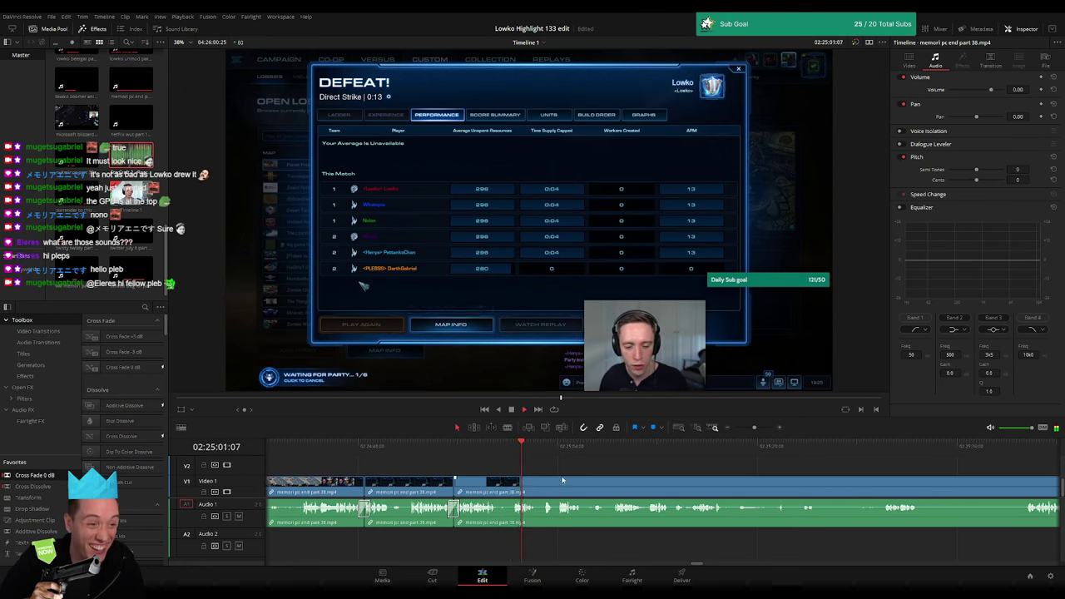
pyautogui.hscroll(3, 598, 472)
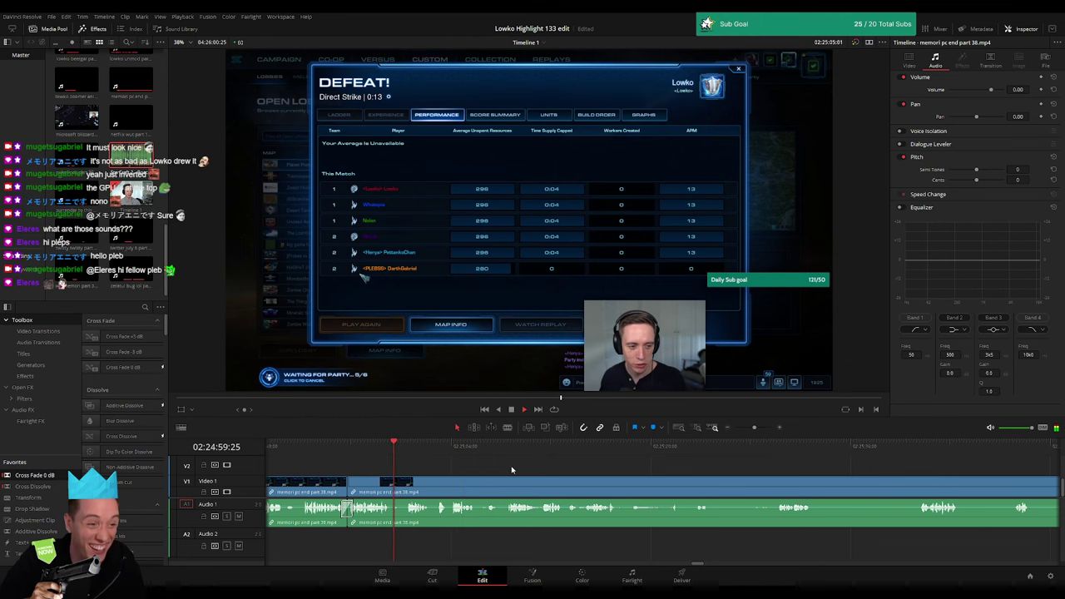
pyautogui.click(472, 449)
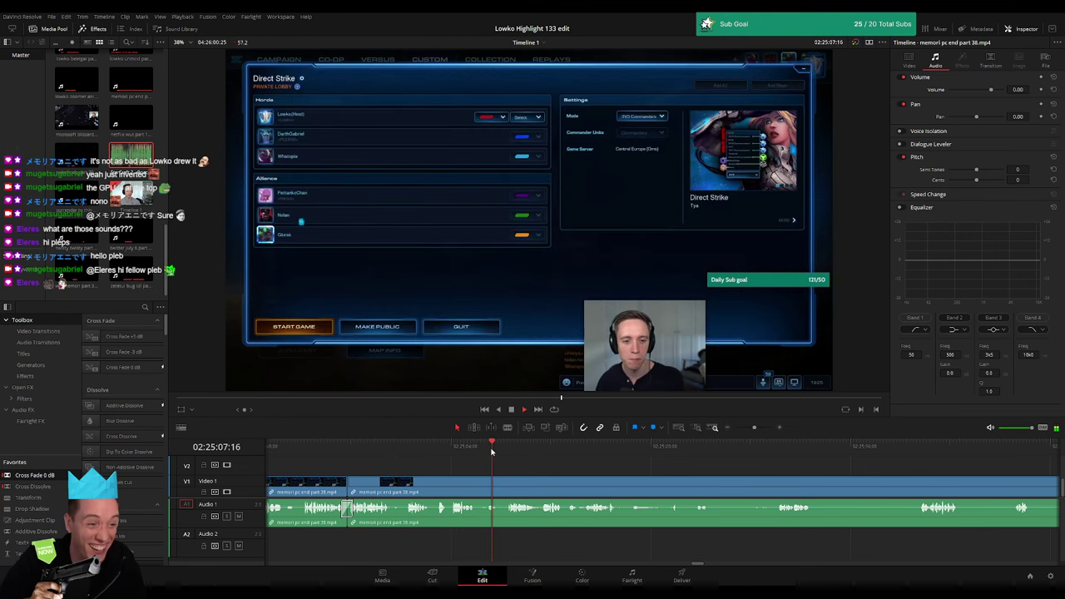
pyautogui.hscroll(3, 478, 469)
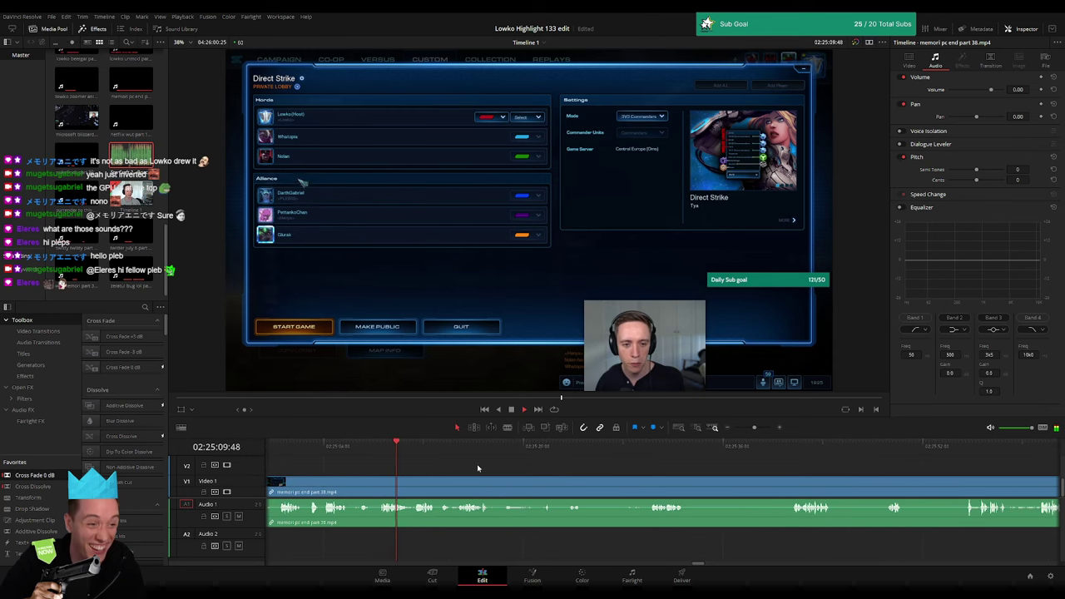
pyautogui.press('b')
pyautogui.click(373, 486)
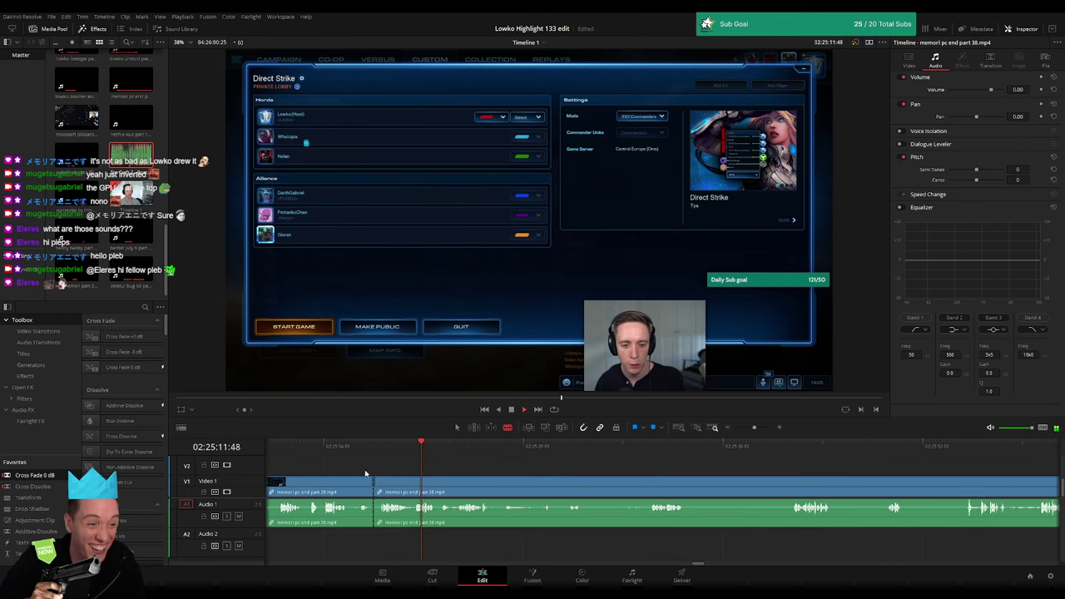
pyautogui.moveTo(372, 491); pyautogui.dragTo(350, 491)
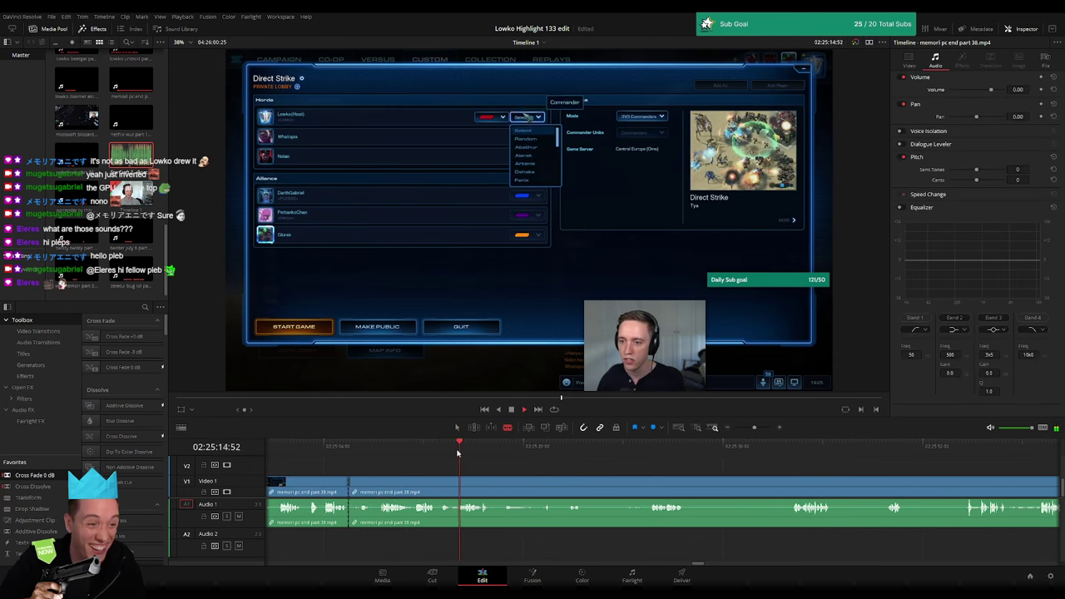
pyautogui.moveTo(457, 453); pyautogui.dragTo(540, 454)
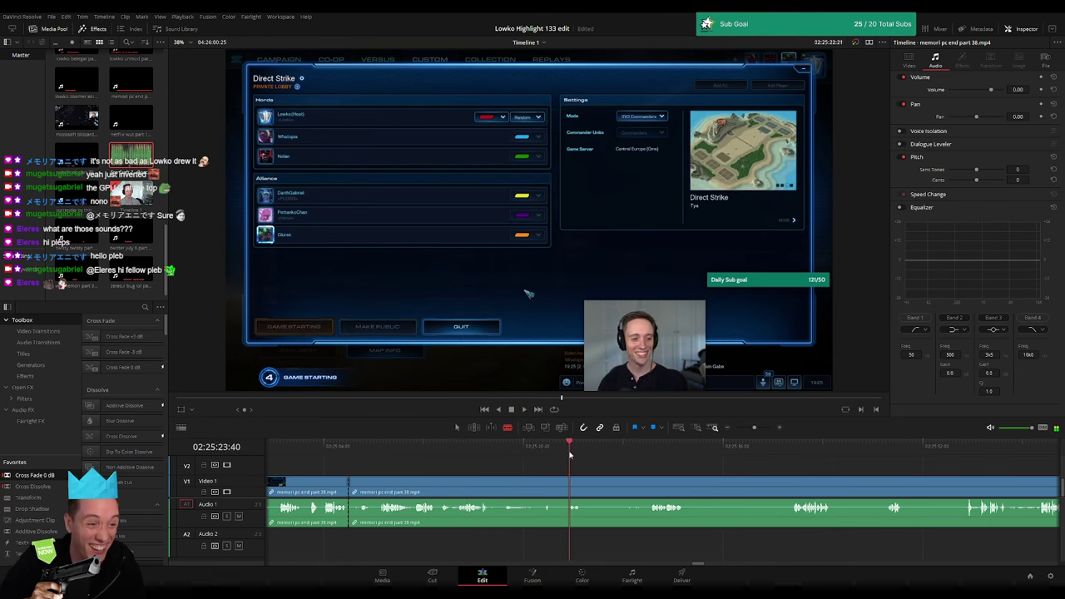
pyautogui.press('space')
pyautogui.click(568, 491)
pyautogui.press('a')
pyautogui.click(540, 485)
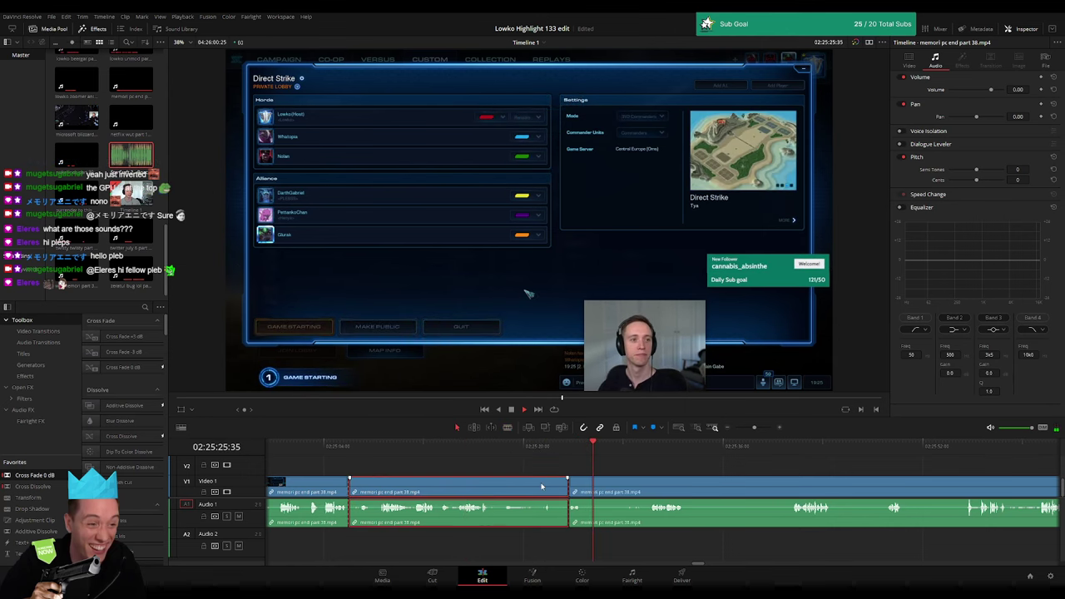
pyautogui.press('Delete')
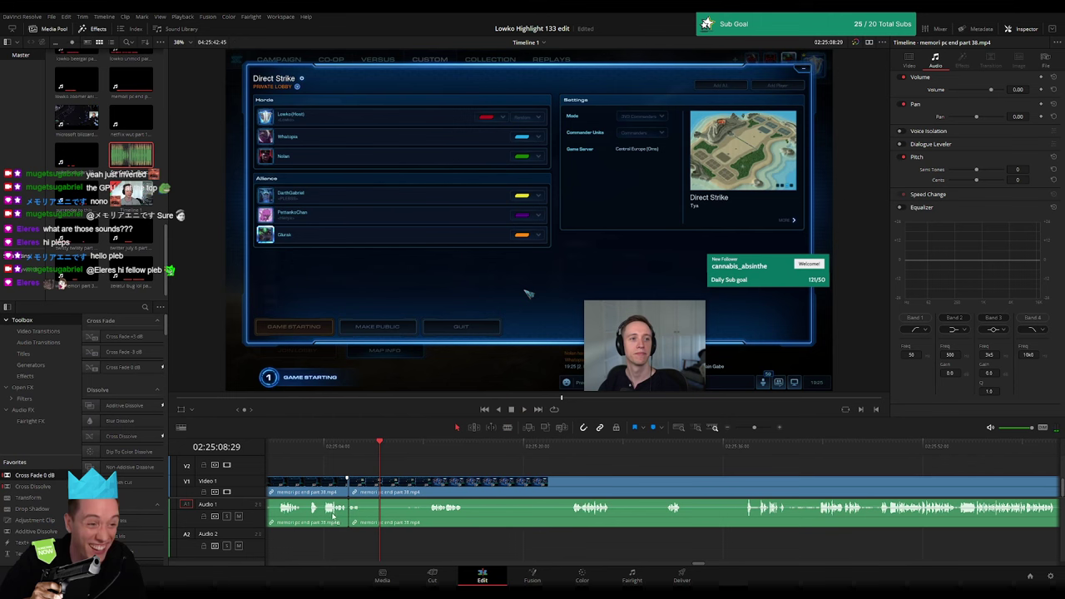
pyautogui.press('space')
pyautogui.click(430, 481)
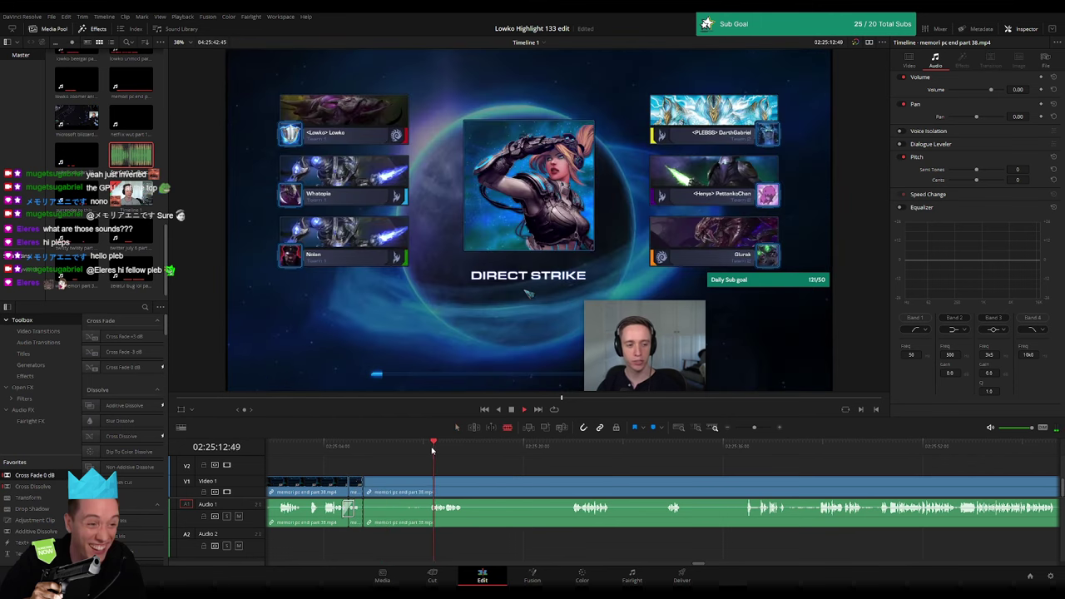
pyautogui.press('b')
pyautogui.click(428, 491)
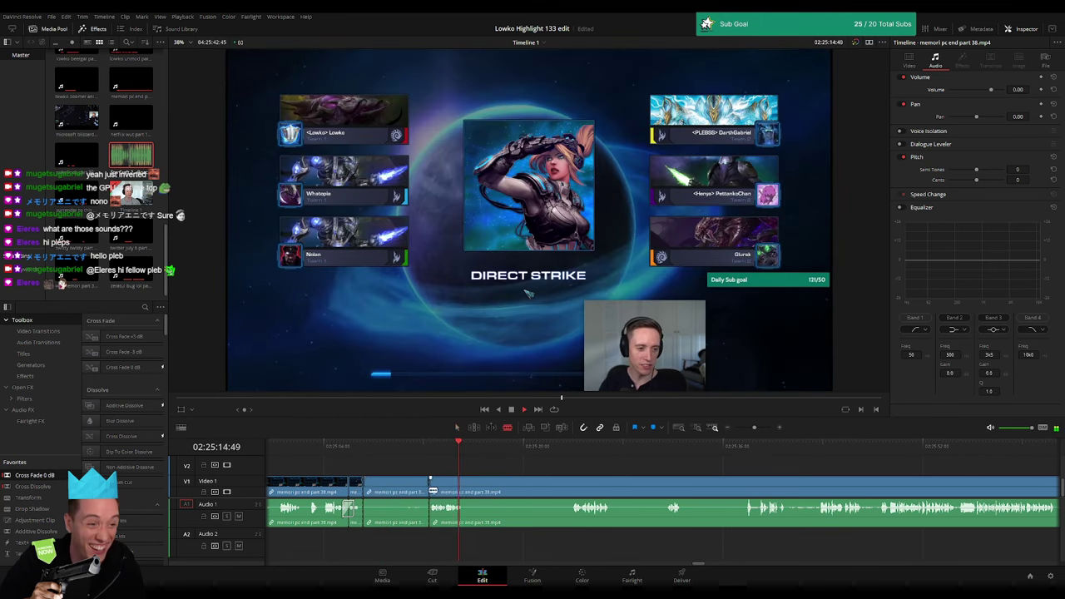
pyautogui.press('a')
pyautogui.click(410, 493)
pyautogui.press('Delete')
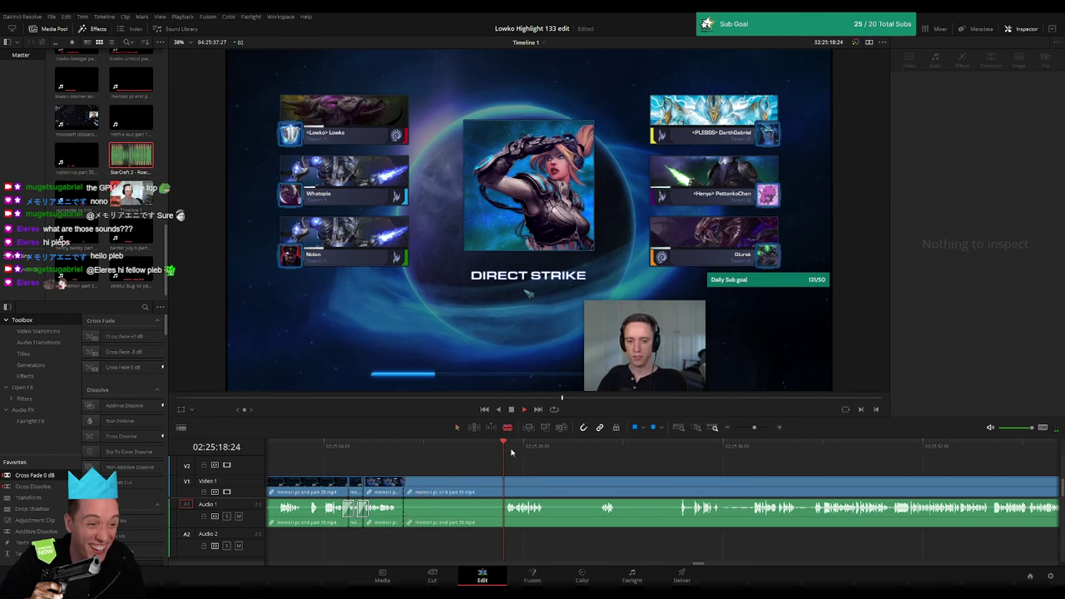
pyautogui.click(618, 449)
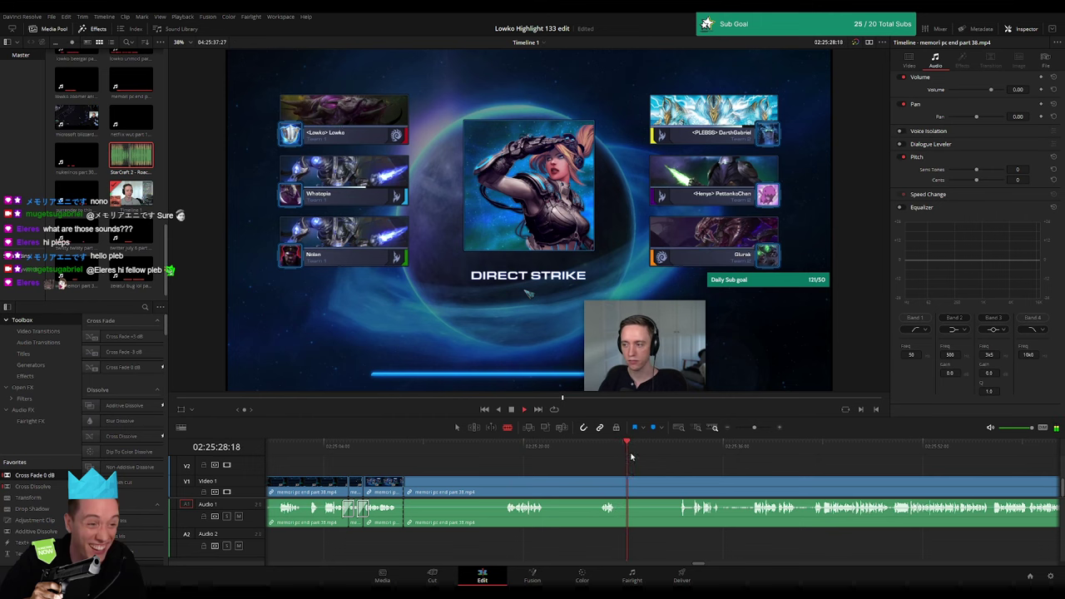
pyautogui.click(603, 457)
pyautogui.press('space')
pyautogui.click(682, 449)
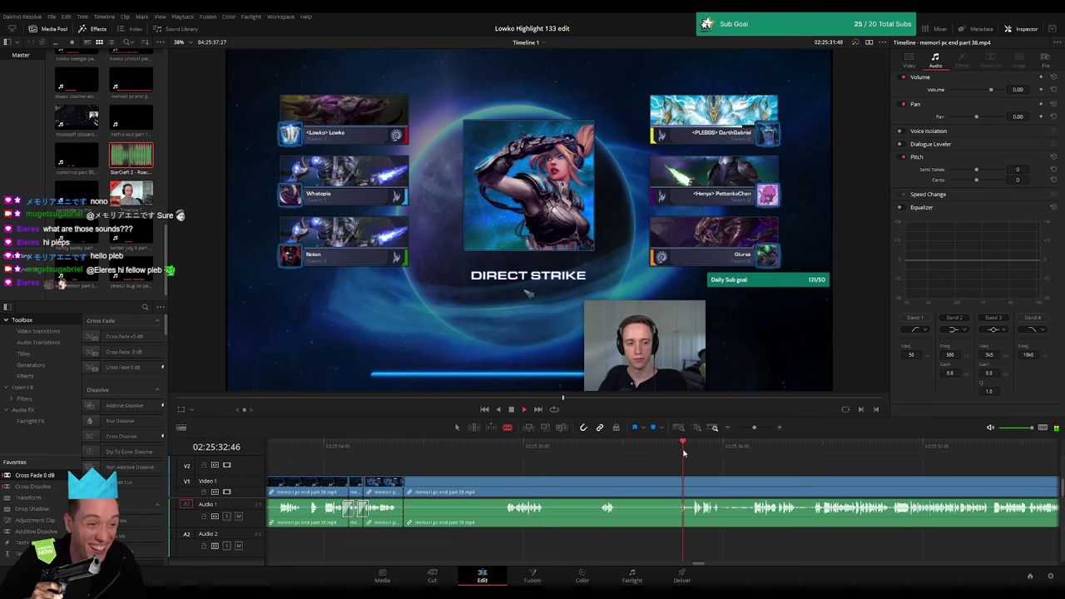
pyautogui.click(879, 449)
# - Ripple-delete the Tetris clip and play back from the StarCraft II replays menu
pyautogui.scroll(-2, 770, 453)
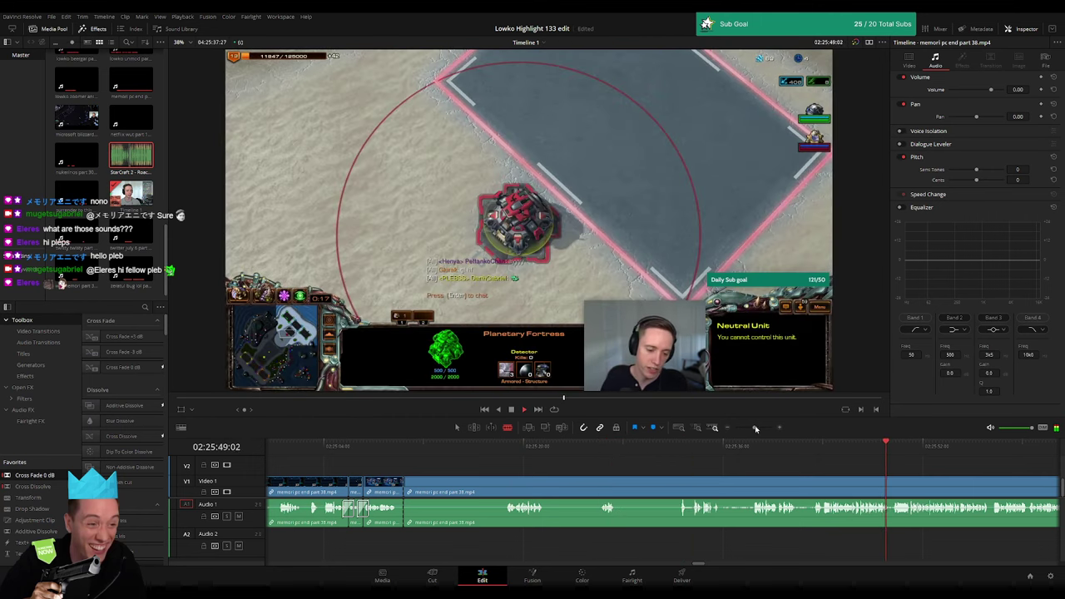
pyautogui.scroll(-2, 769, 464)
pyautogui.scroll(-2, 767, 474)
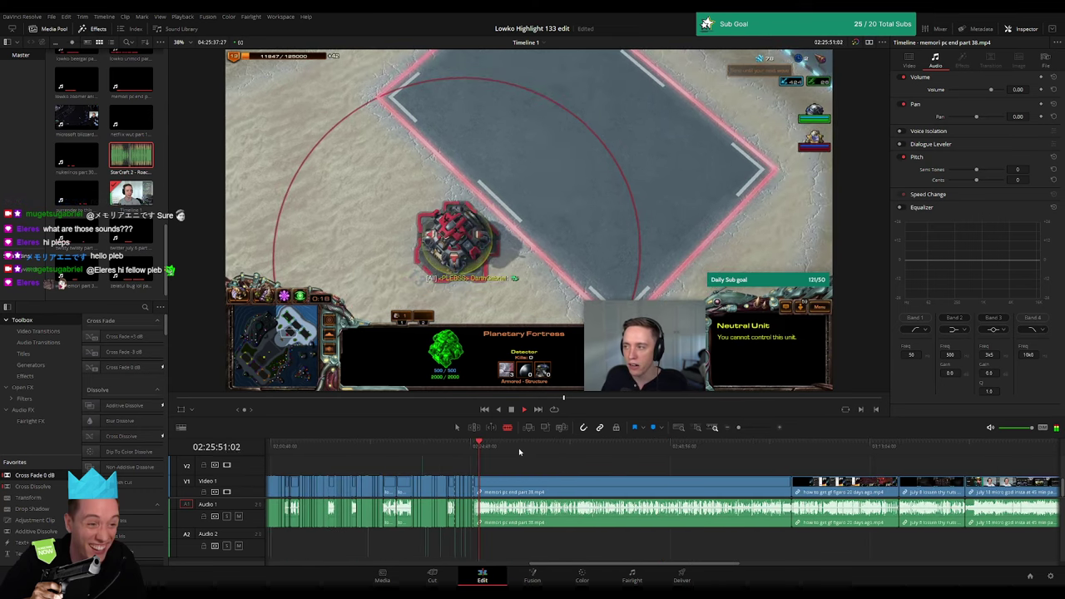
pyautogui.click(653, 449)
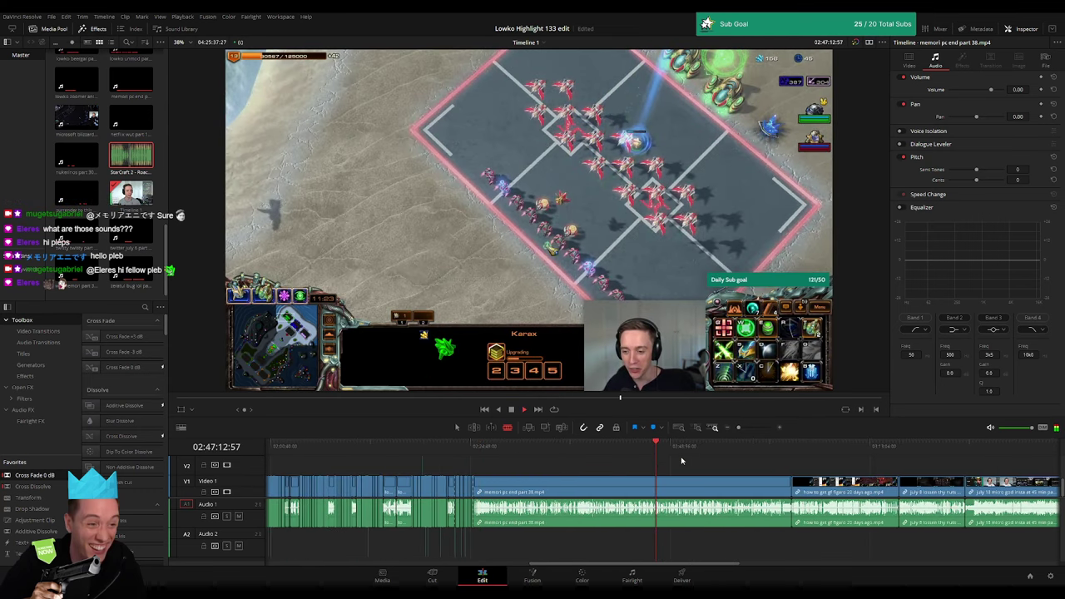
pyautogui.click(717, 449)
pyautogui.hscroll(2, 571, 471)
pyautogui.hscroll(2, 571, 471)
pyautogui.click(527, 486)
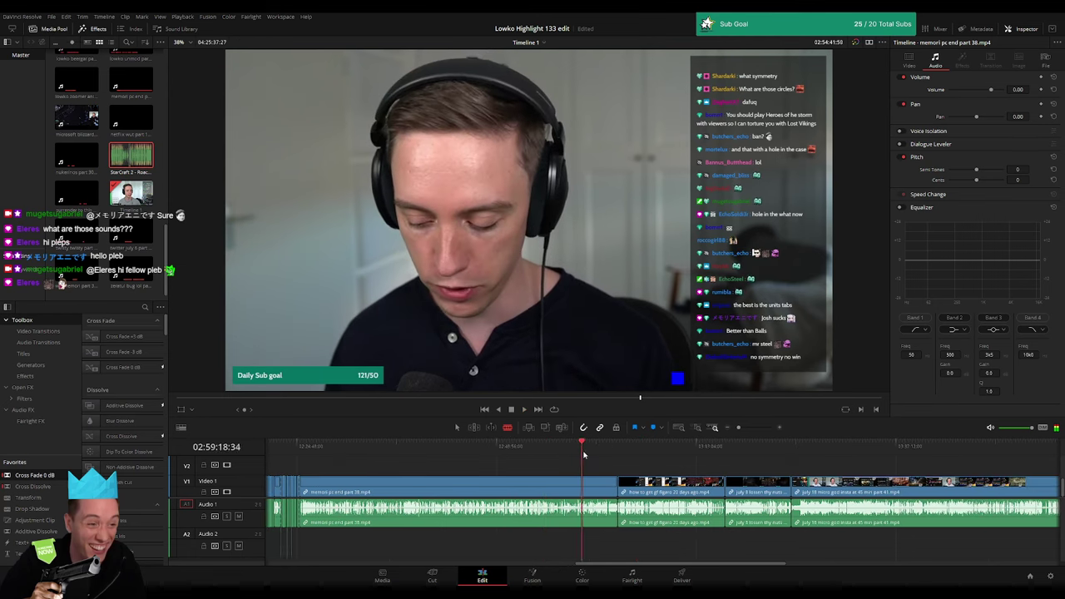
pyautogui.press('Delete')
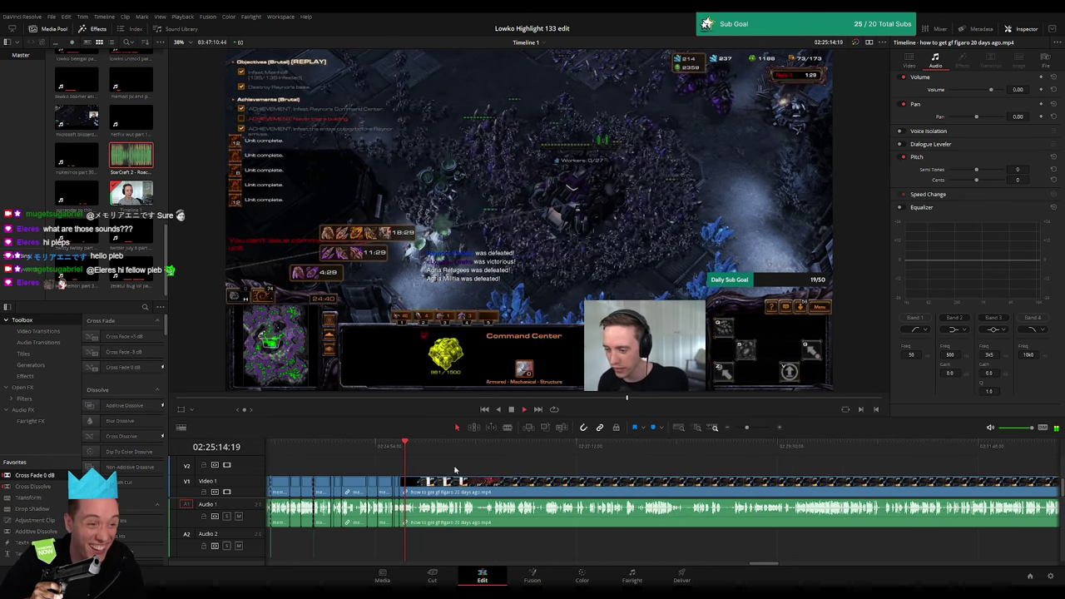
pyautogui.click(436, 446)
pyautogui.press('space')
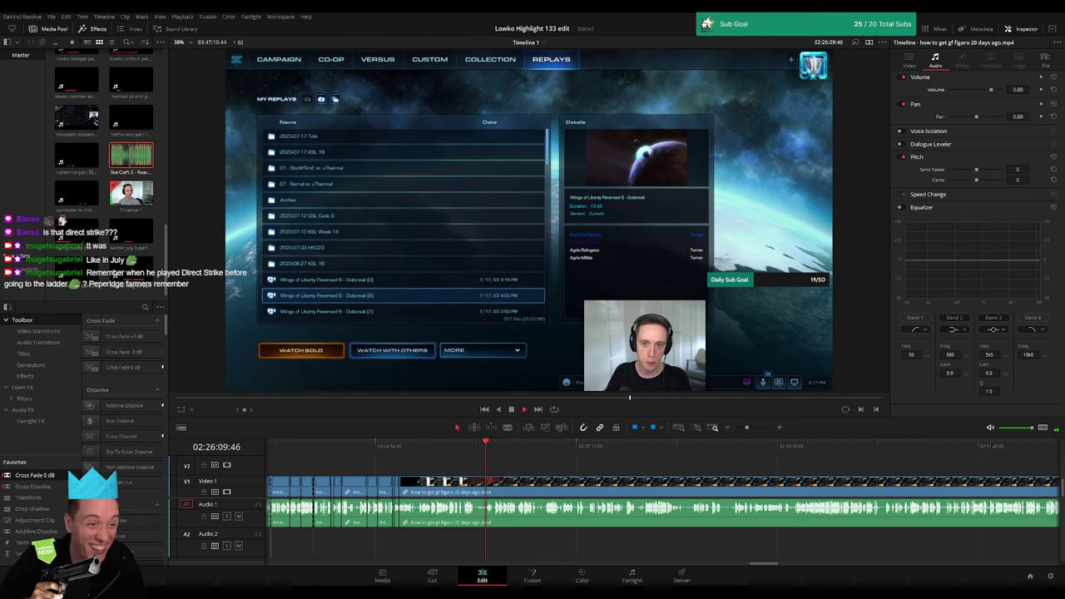
pyautogui.moveTo(530, 456); pyautogui.dragTo(526, 453)
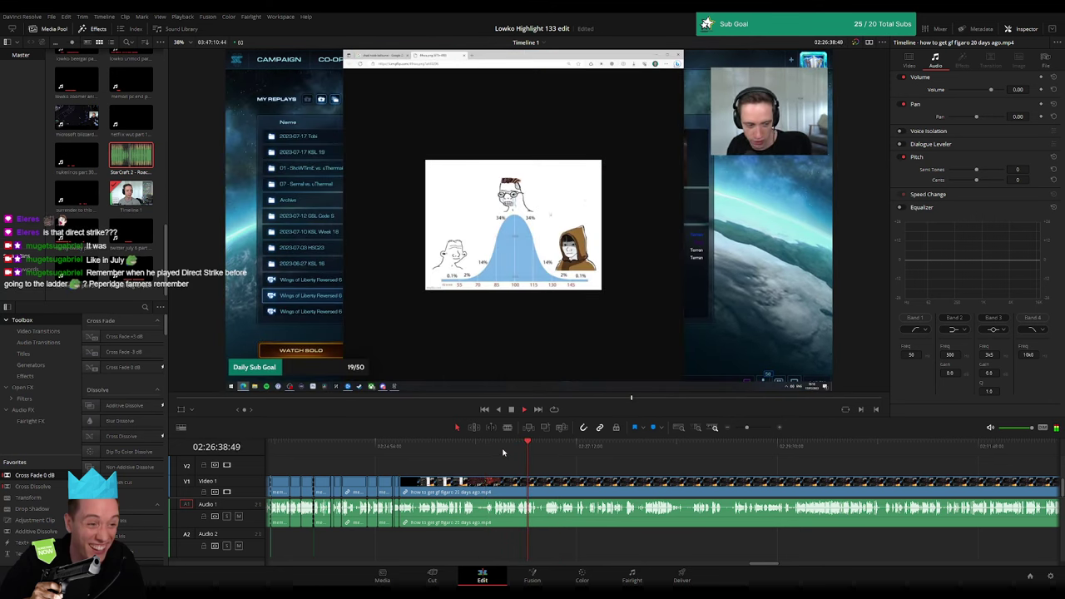
pyautogui.click(636, 456)
pyautogui.moveTo(636, 456)
pyautogui.mouseDown()
pyautogui.moveTo(799, 454)
pyautogui.moveTo(638, 465)
pyautogui.mouseUp()
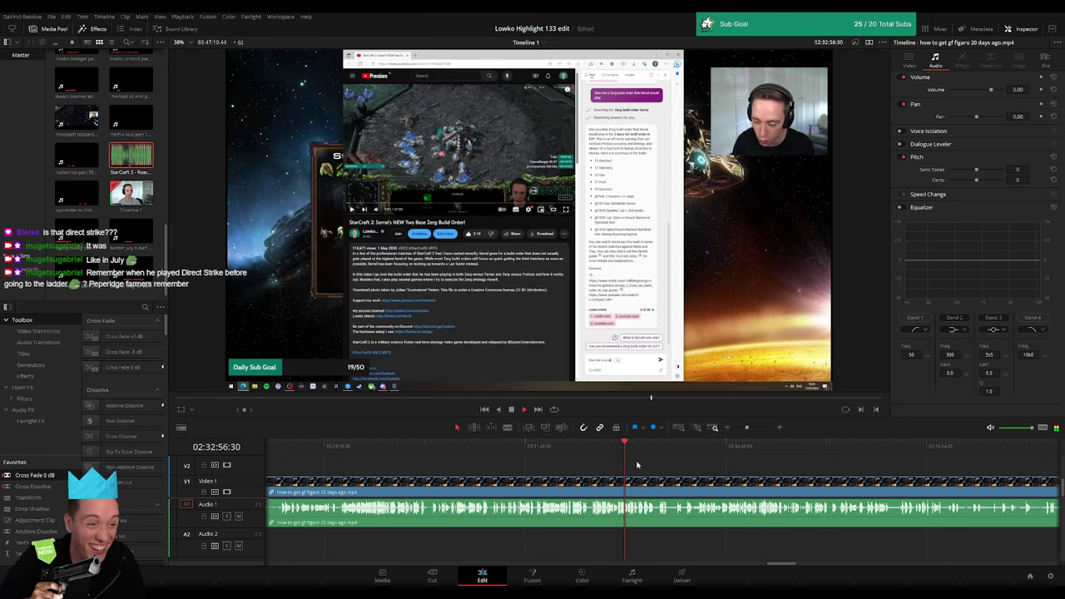
pyautogui.moveTo(640, 449); pyautogui.dragTo(689, 450)
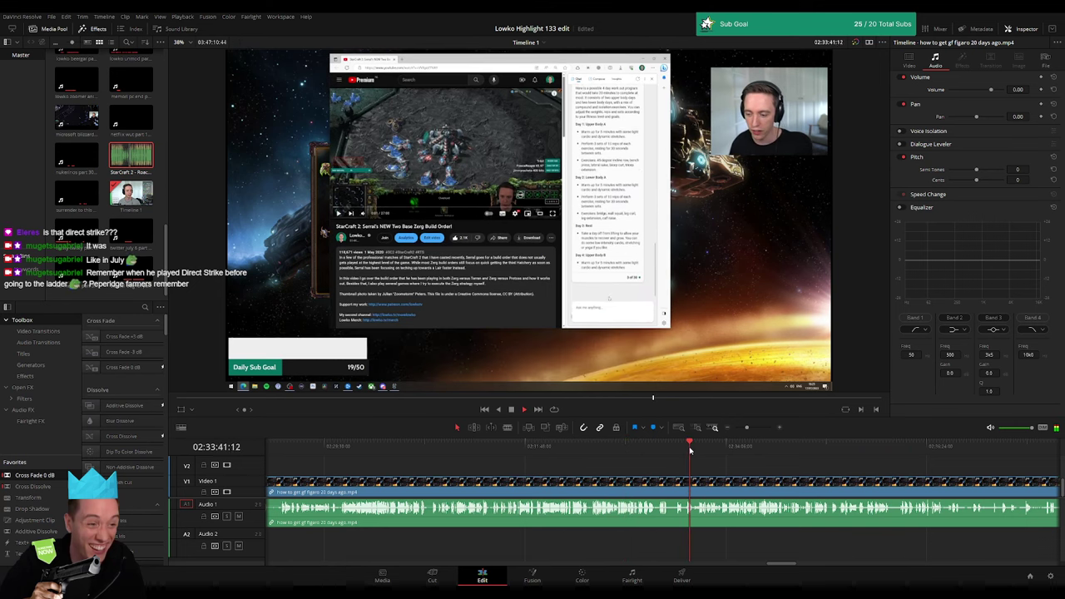
pyautogui.moveTo(732, 449); pyautogui.dragTo(738, 450)
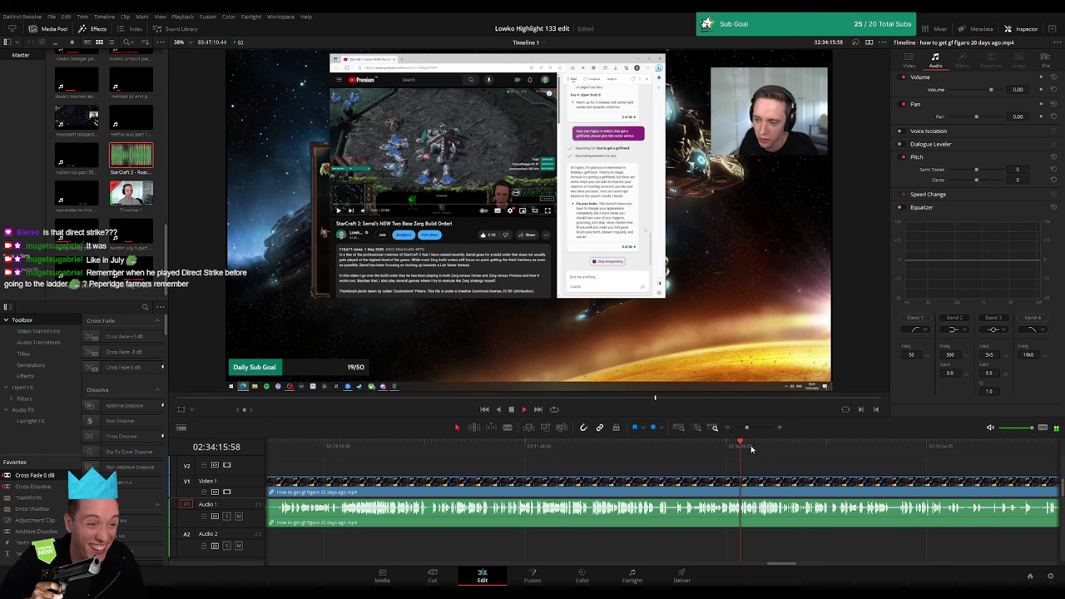
pyautogui.click(751, 427)
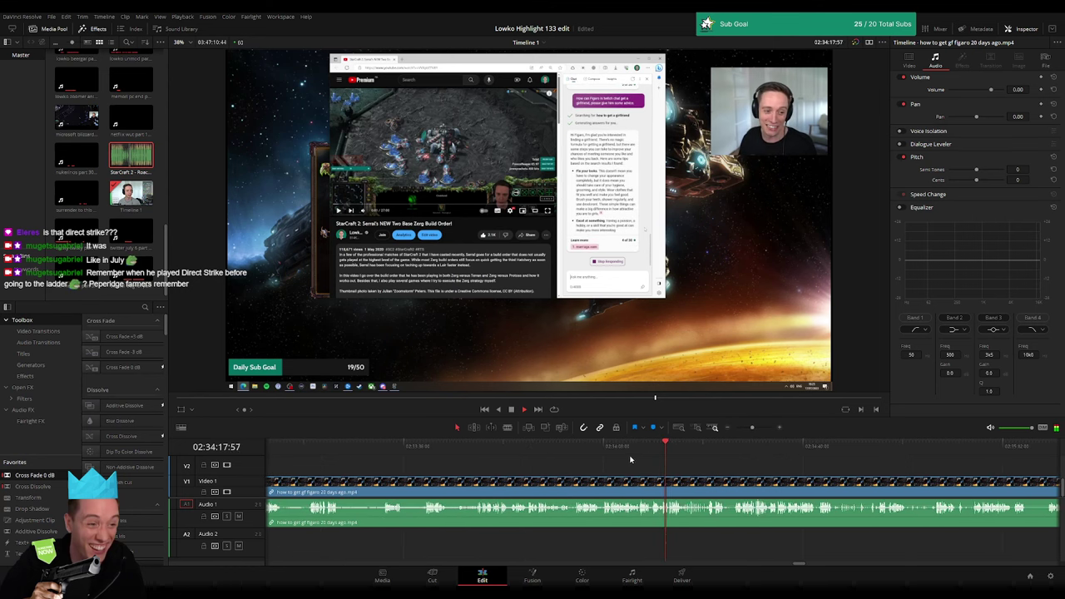
pyautogui.click(576, 456)
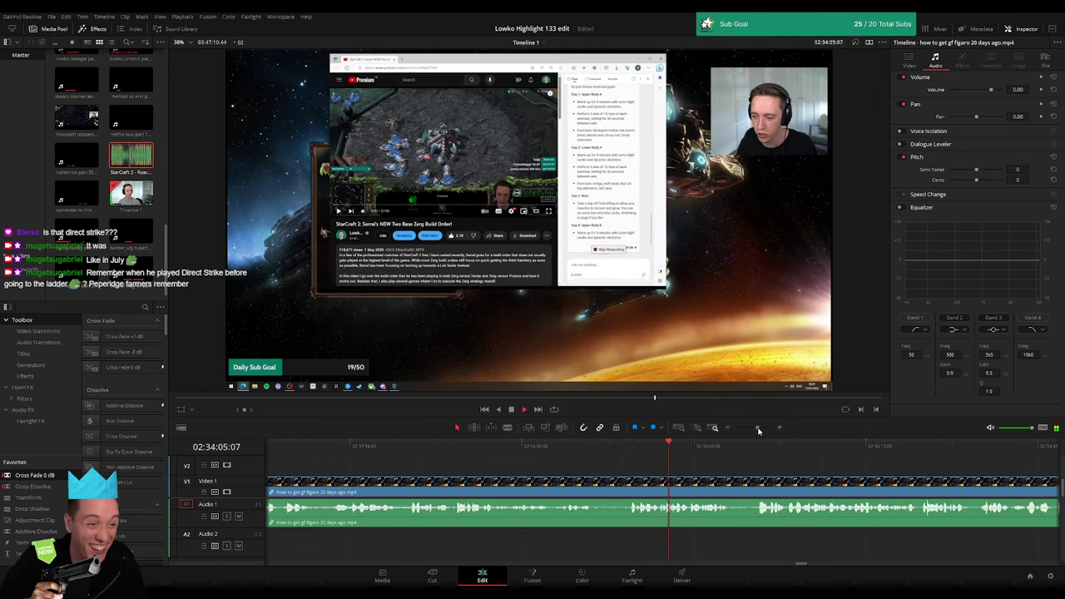
pyautogui.click(546, 453)
pyautogui.click(371, 454)
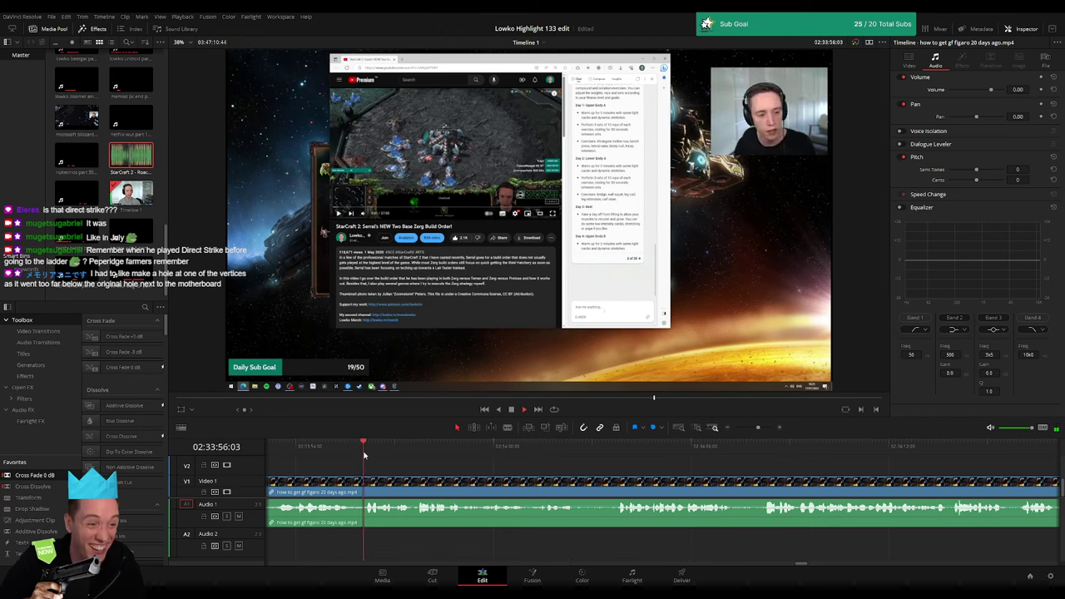
pyautogui.moveTo(404, 483); pyautogui.dragTo(540, 485)
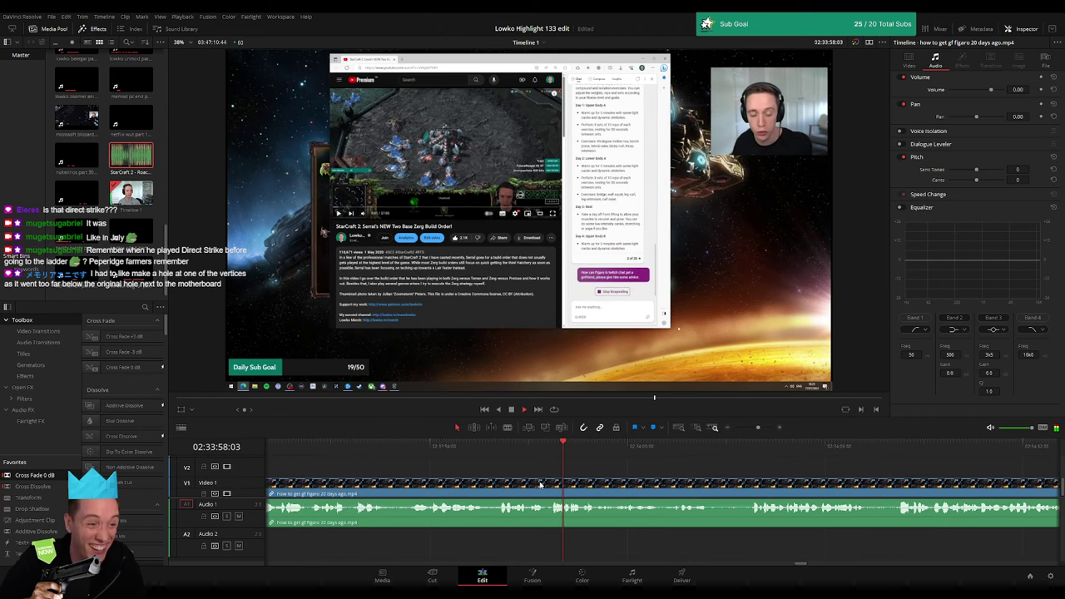
pyautogui.click(410, 454)
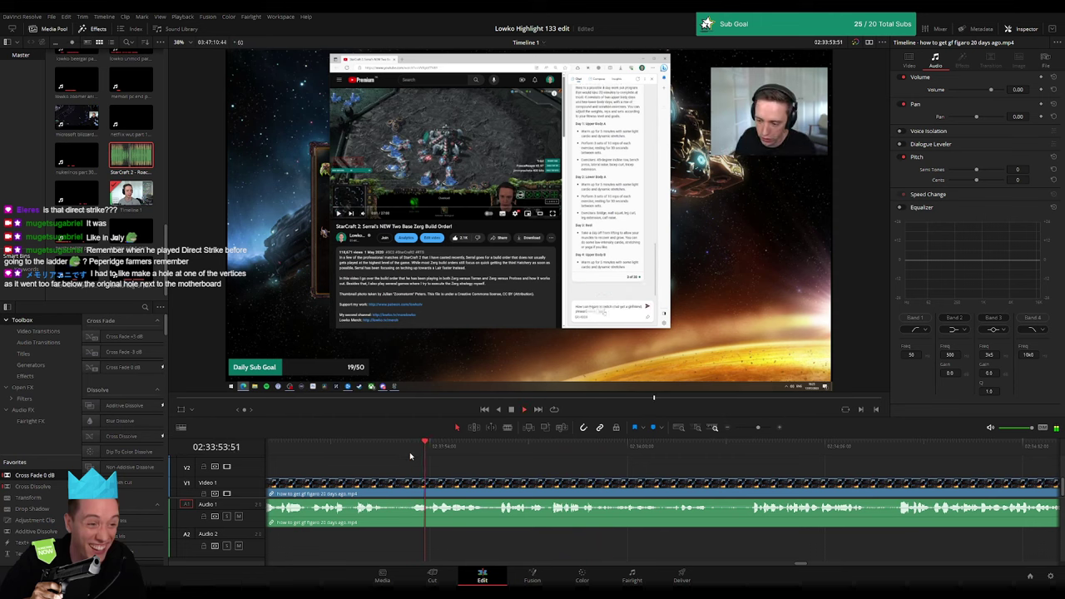
pyautogui.moveTo(413, 480); pyautogui.dragTo(573, 487)
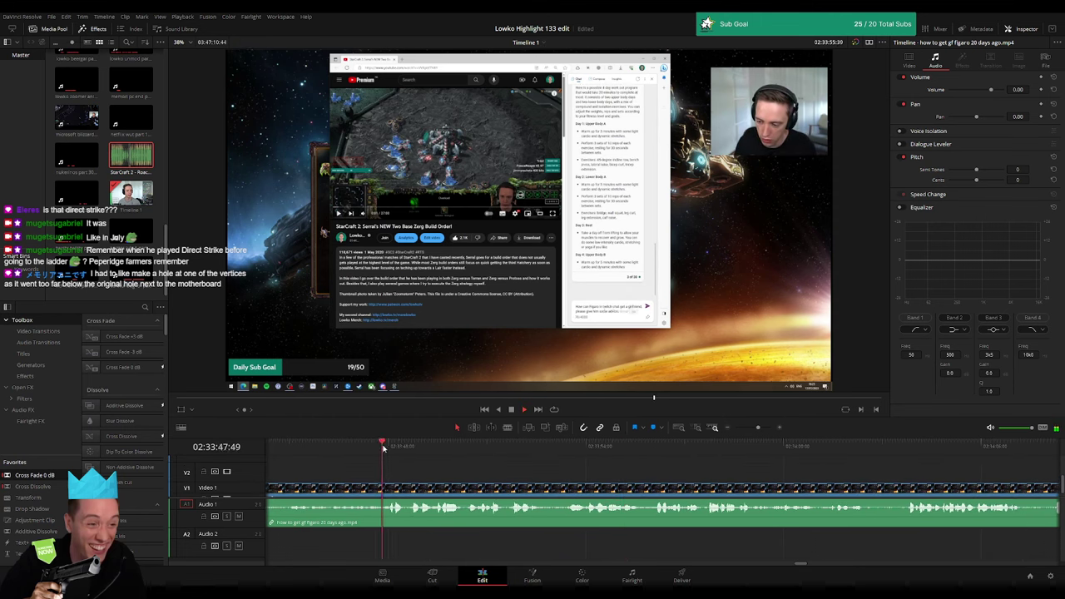
pyautogui.scroll(-1, 389, 474)
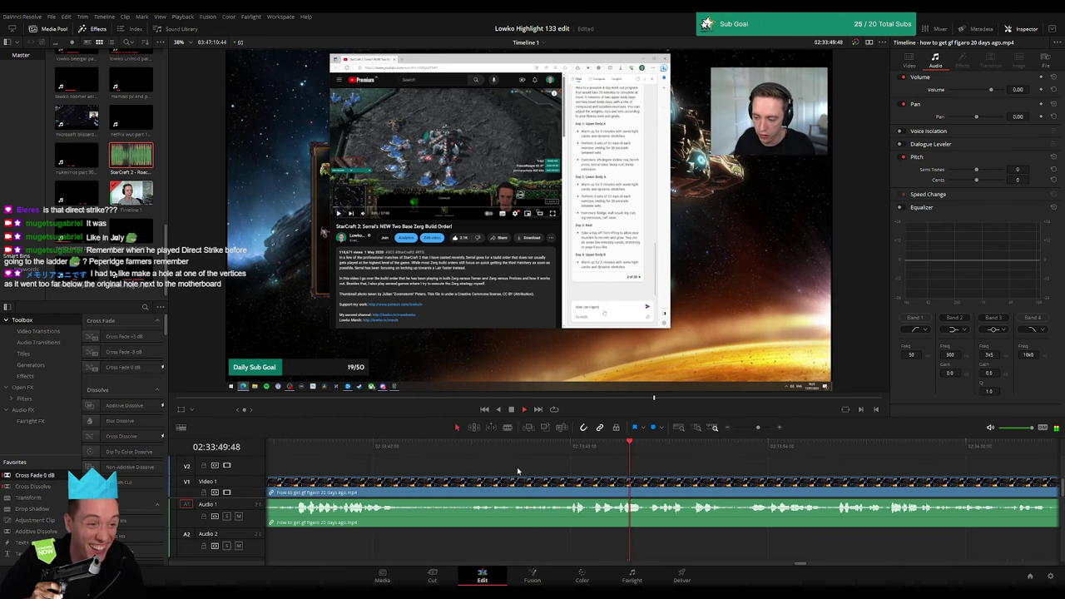
pyautogui.click(458, 439)
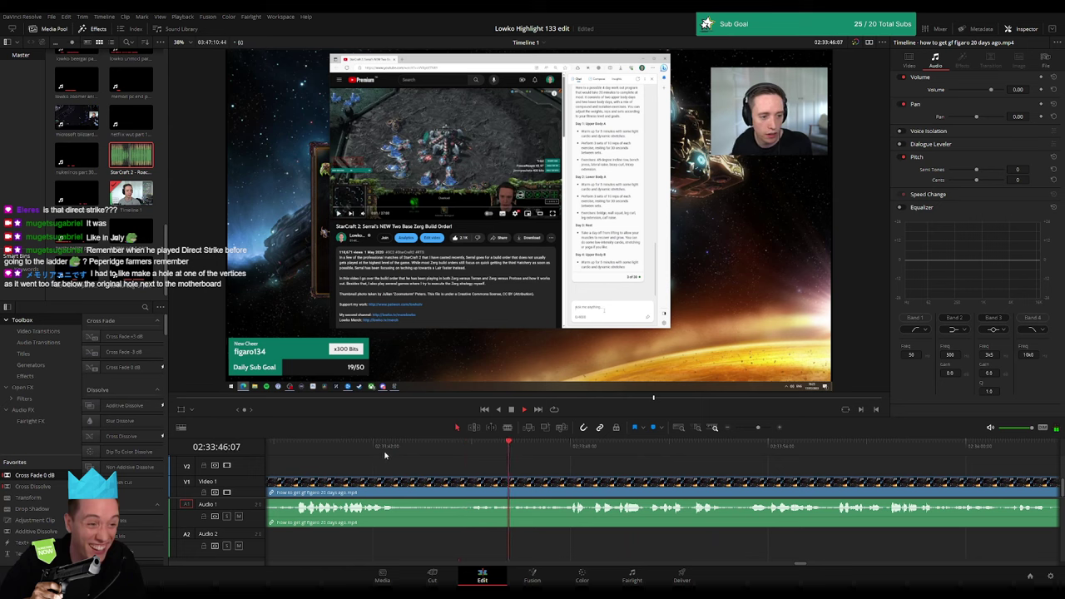
pyautogui.moveTo(339, 449); pyautogui.dragTo(302, 454)
pyautogui.press('space')
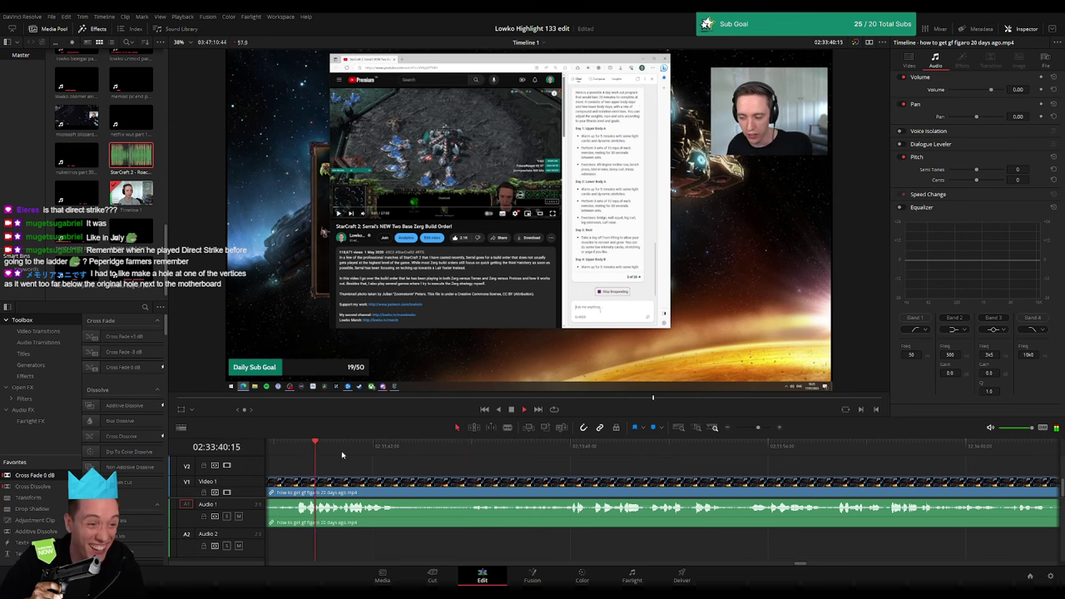
pyautogui.click(457, 454)
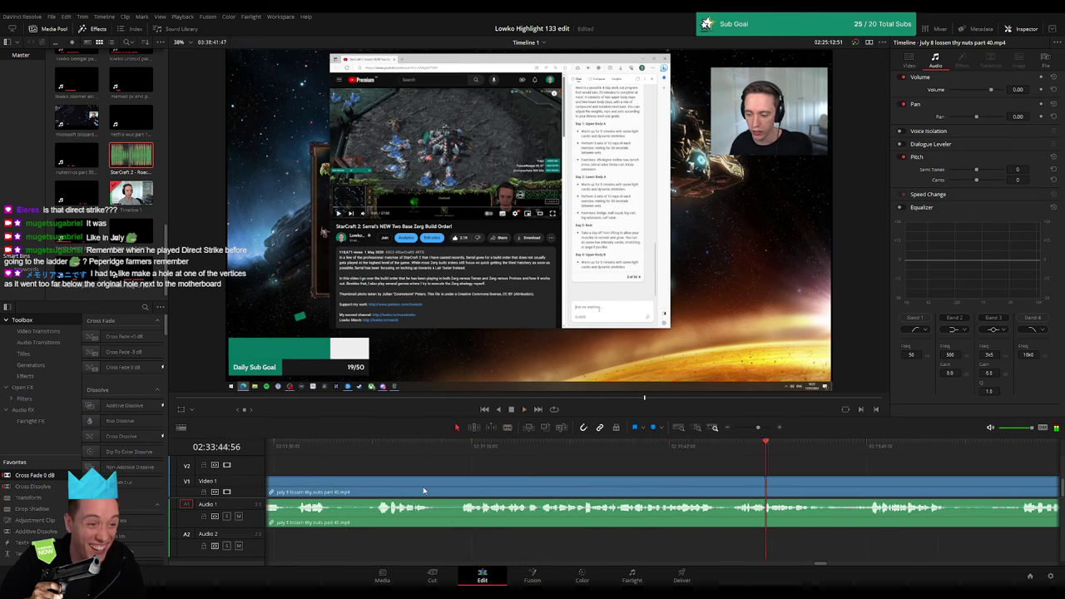
pyautogui.click(663, 451)
pyautogui.moveTo(751, 433); pyautogui.dragTo(743, 428)
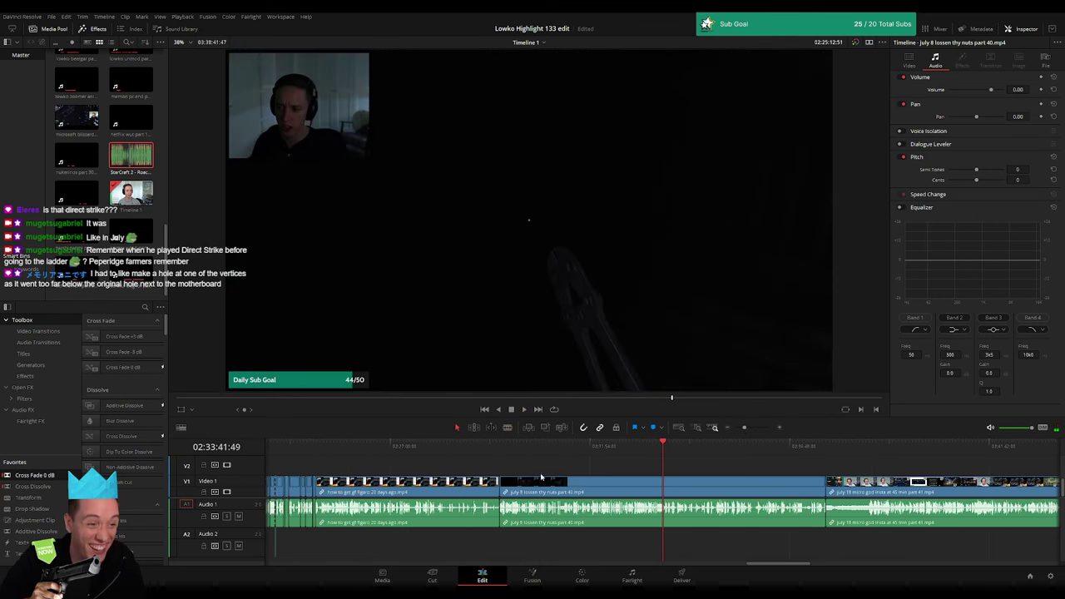
pyautogui.click(500, 454)
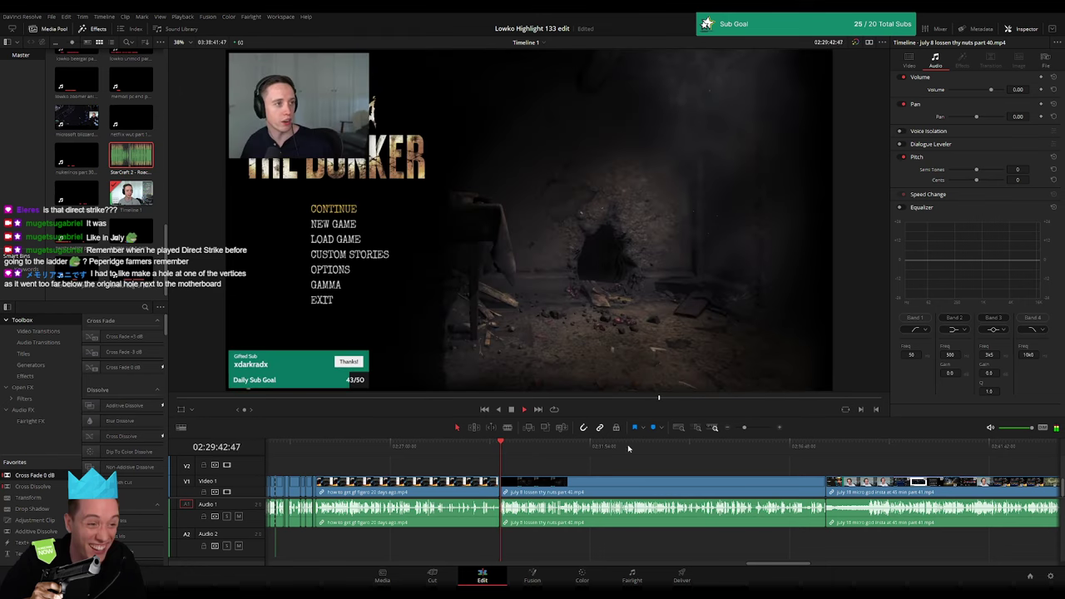
pyautogui.moveTo(751, 431)
pyautogui.mouseDown()
pyautogui.moveTo(741, 428)
pyautogui.moveTo(752, 428)
pyautogui.mouseUp()
pyautogui.press('space')
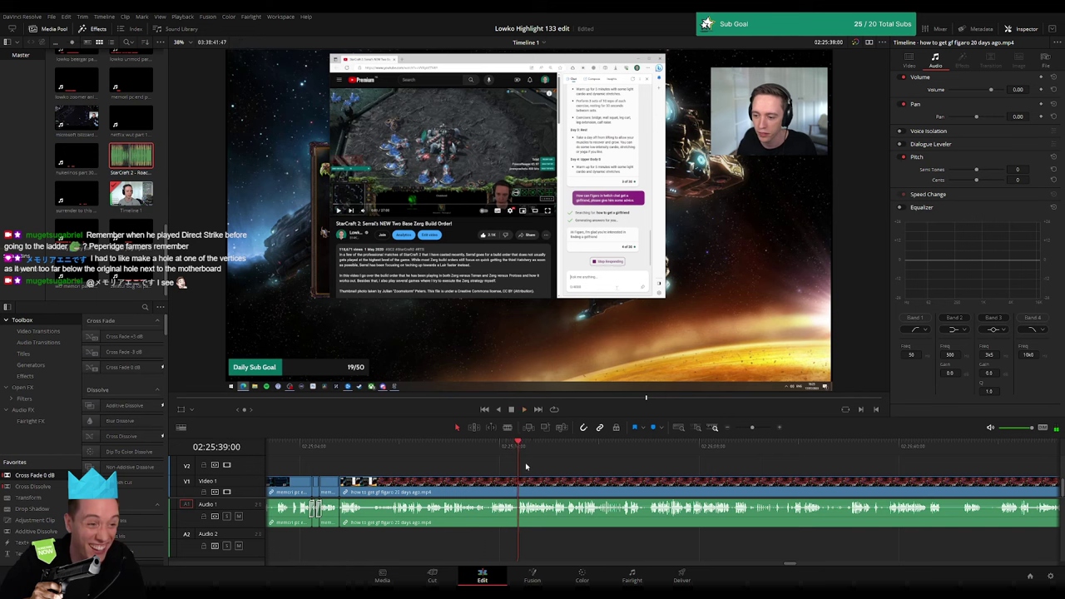
# - Place an Adjustment Clip over the figaro footage and zoom it to 1.570 on the chat
pyautogui.moveTo(49, 520)
pyautogui.mouseDown()
pyautogui.moveTo(505, 466)
pyautogui.moveTo(527, 493)
pyautogui.mouseUp()
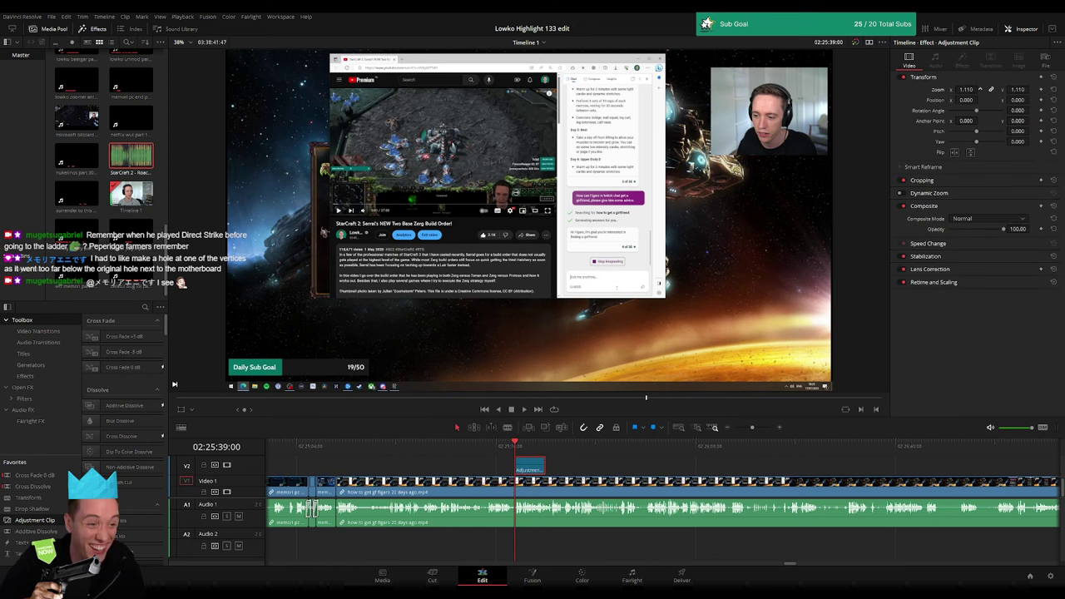
pyautogui.moveTo(965, 89)
pyautogui.mouseDown()
pyautogui.moveTo(970, 106)
pyautogui.moveTo(1032, 100)
pyautogui.moveTo(970, 98)
pyautogui.moveTo(980, 100)
pyautogui.mouseUp()
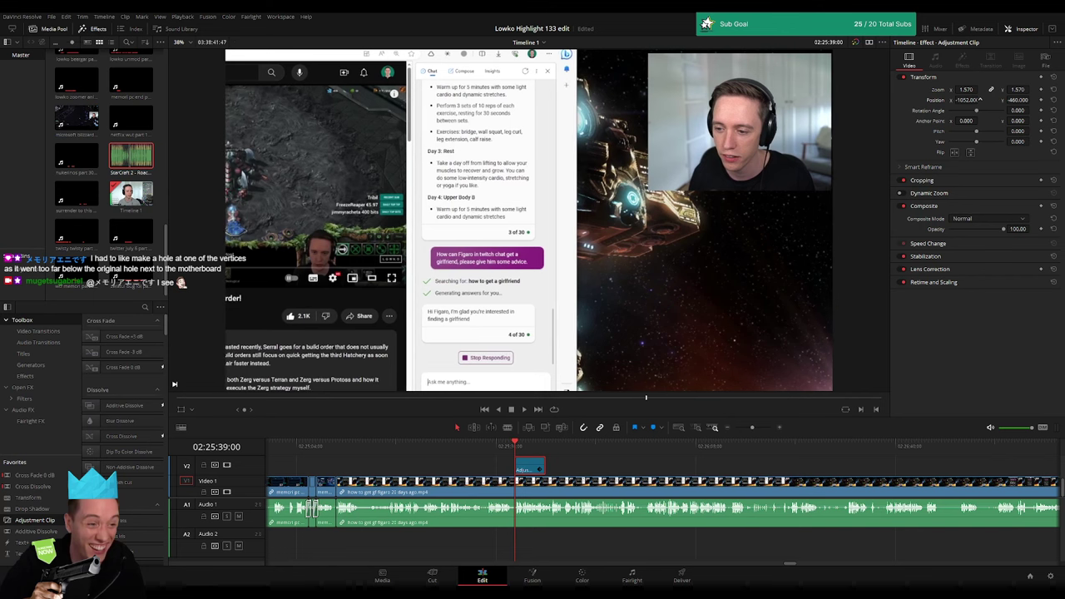
pyautogui.moveTo(1019, 100); pyautogui.dragTo(1032, 100)
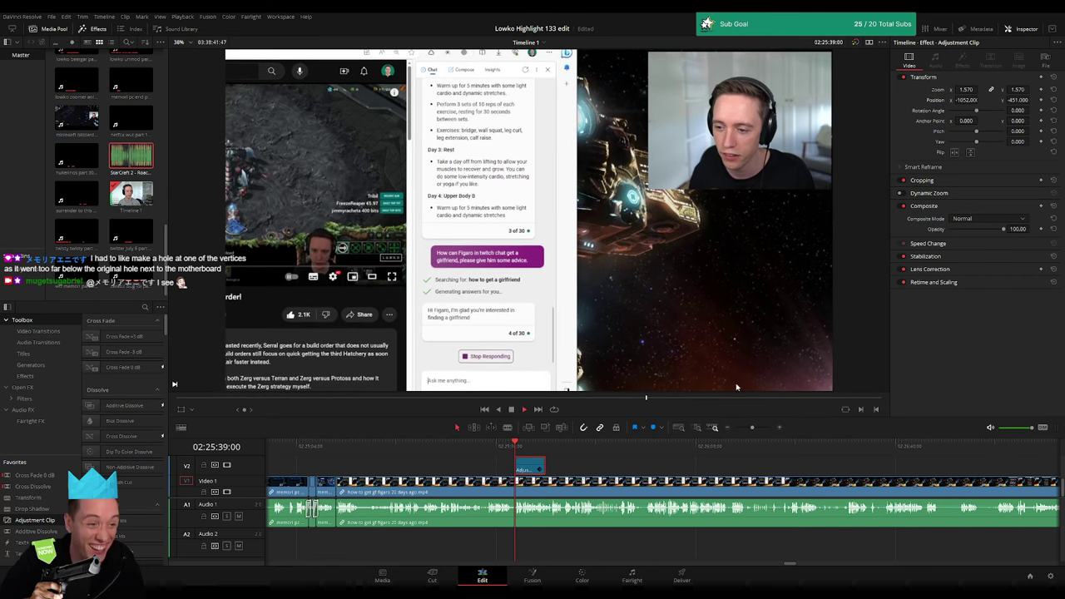
pyautogui.click(574, 473)
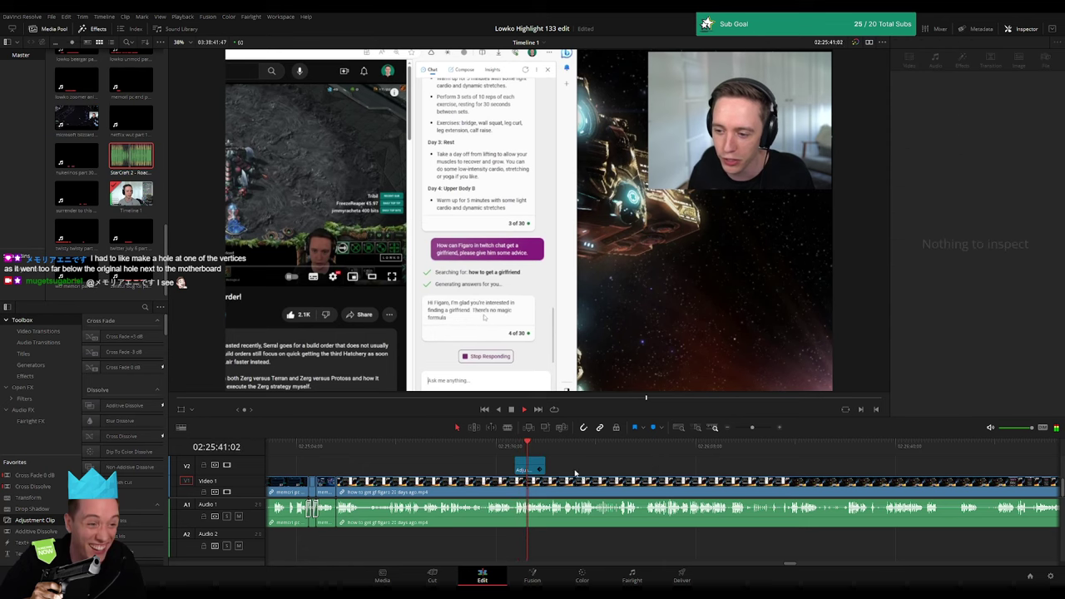
# - Lengthen the adjustment clip, play back, then trim its end slightly shorter
pyautogui.moveTo(545, 463); pyautogui.dragTo(744, 472)
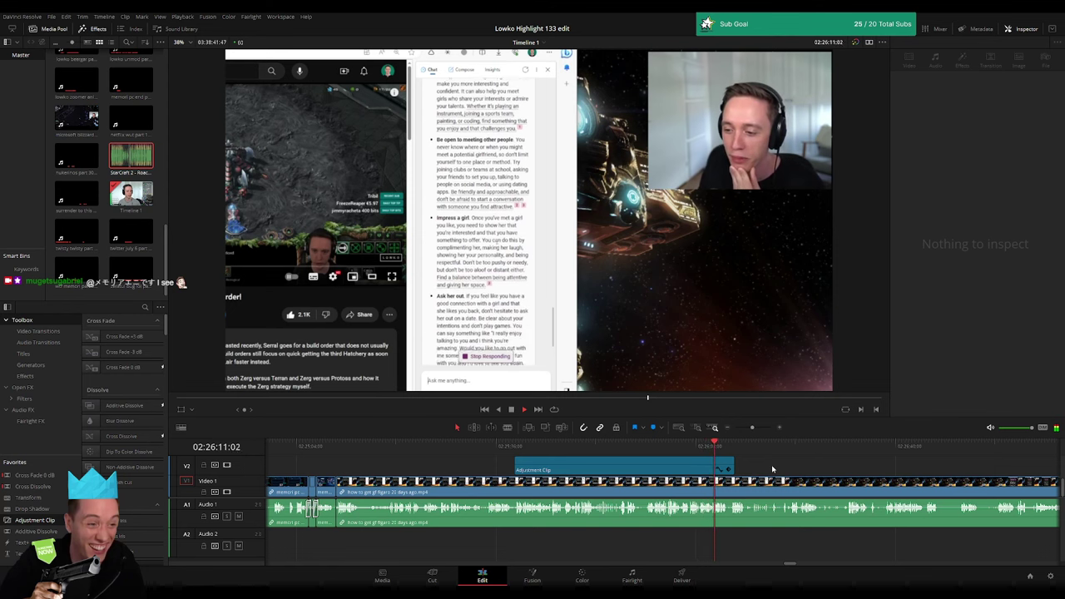
pyautogui.moveTo(752, 428); pyautogui.dragTo(756, 427)
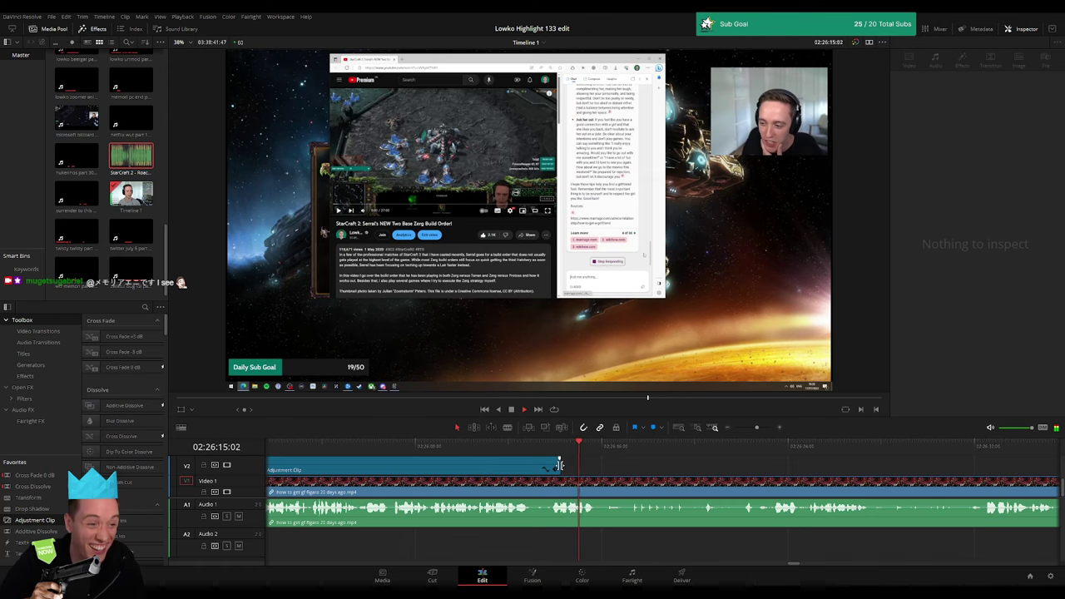
pyautogui.moveTo(560, 471)
pyautogui.mouseDown()
pyautogui.moveTo(625, 472)
pyautogui.moveTo(598, 469)
pyautogui.mouseUp()
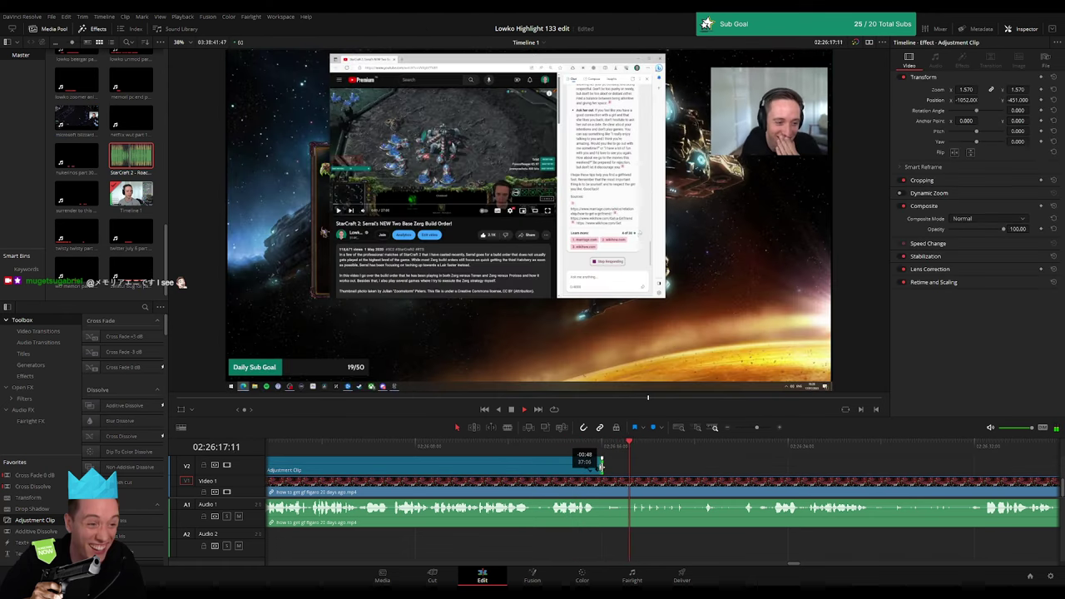
pyautogui.click(580, 448)
pyautogui.press('space')
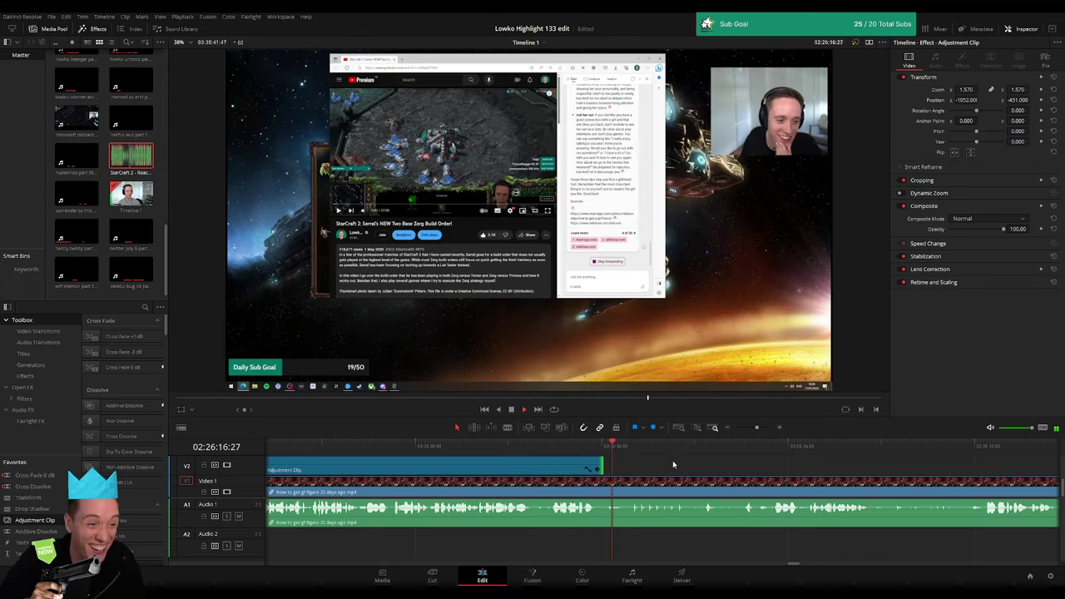
pyautogui.moveTo(601, 464); pyautogui.dragTo(592, 466)
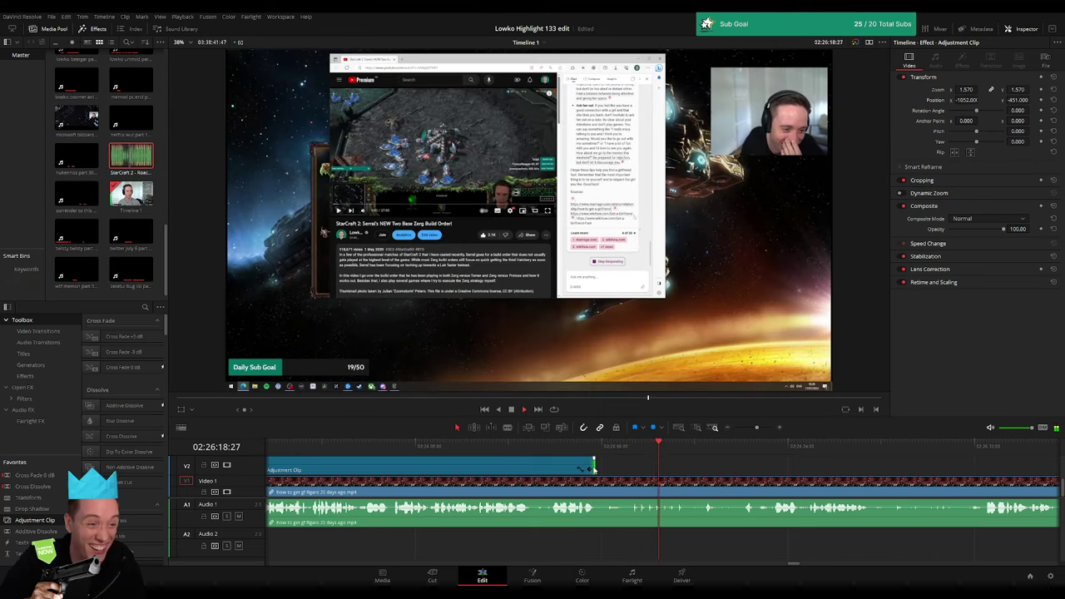
pyautogui.scroll(-2, 654, 471)
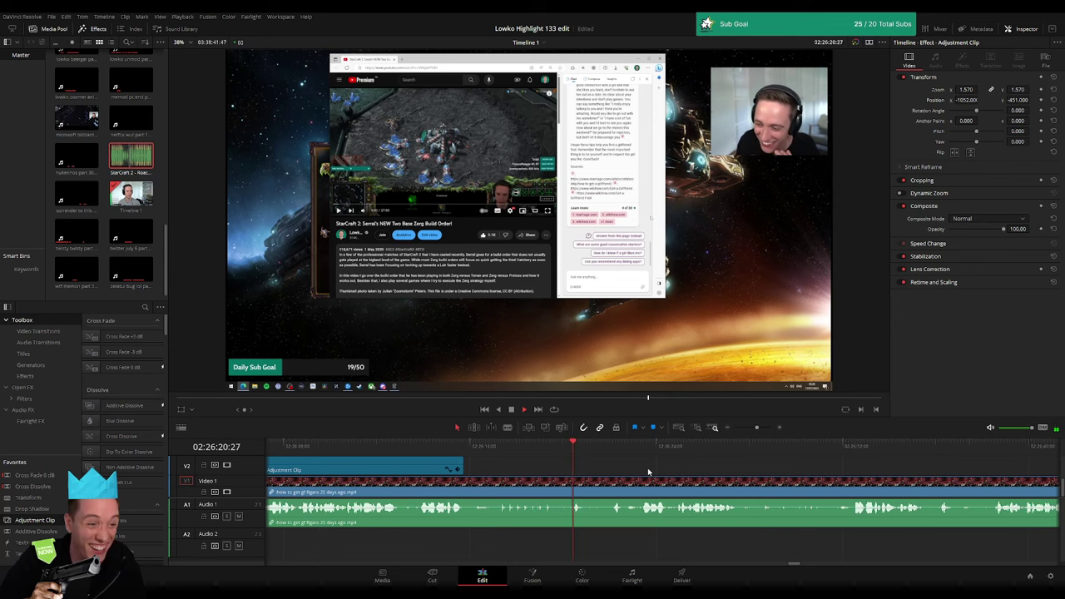
# - Cut the figaro clip at both ends of the unwanted Starting Upgrades part and select it
pyautogui.scroll(-3, 505, 484)
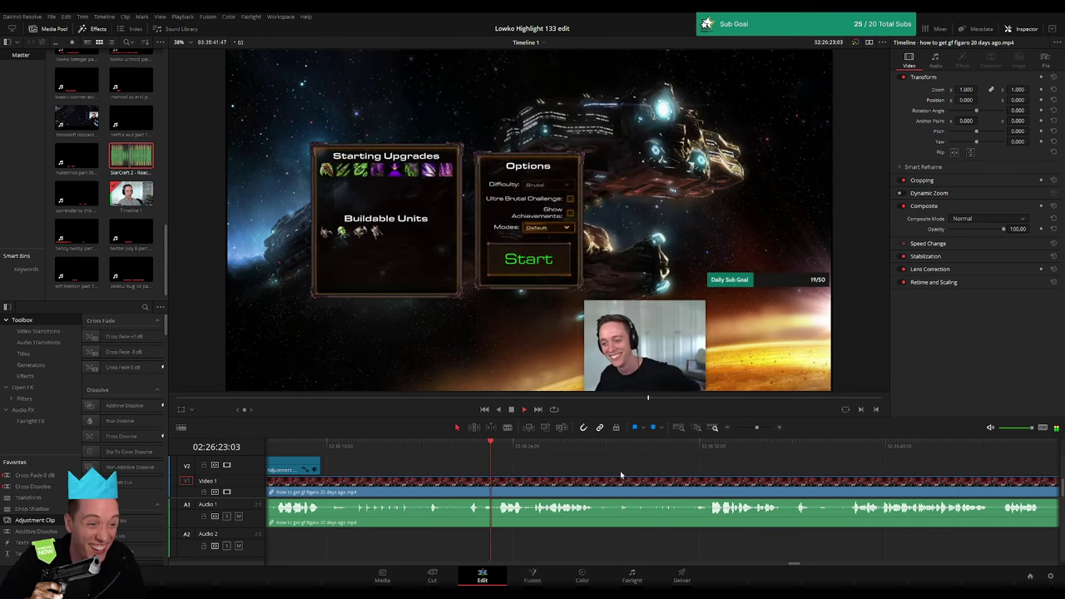
pyautogui.hotkey('ctrl', 'b')
pyautogui.hotkey('ctrl', 't')
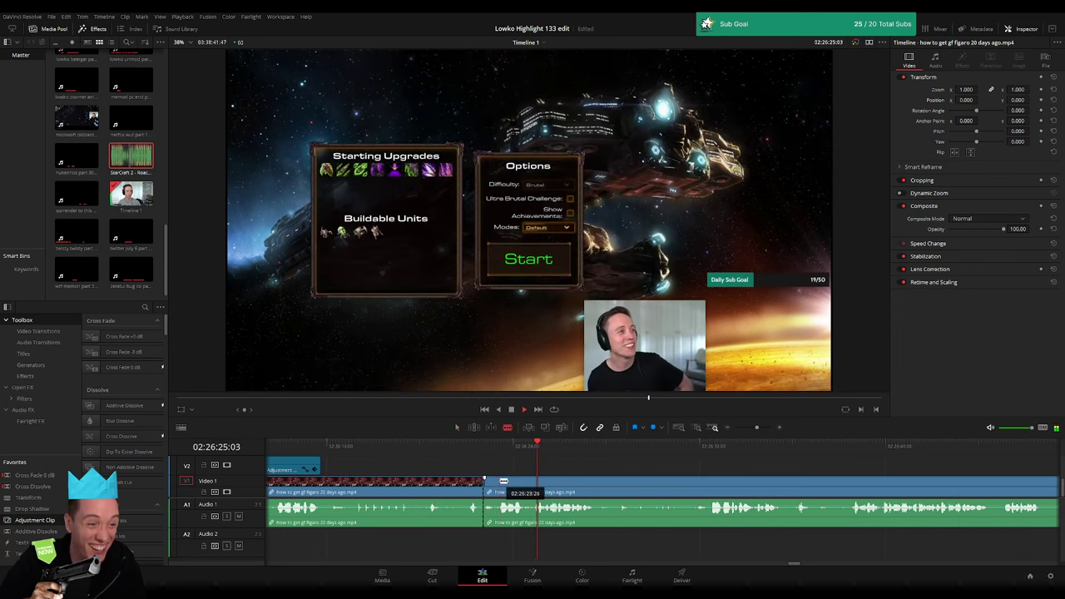
pyautogui.hotkey('ctrl', 'z')
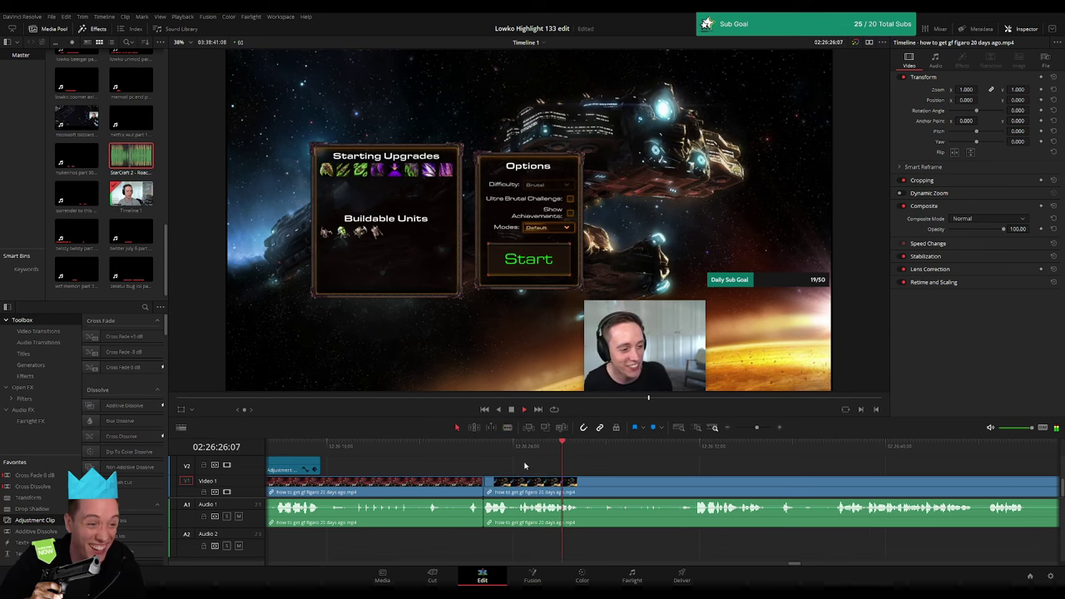
pyautogui.click(690, 447)
pyautogui.press('space')
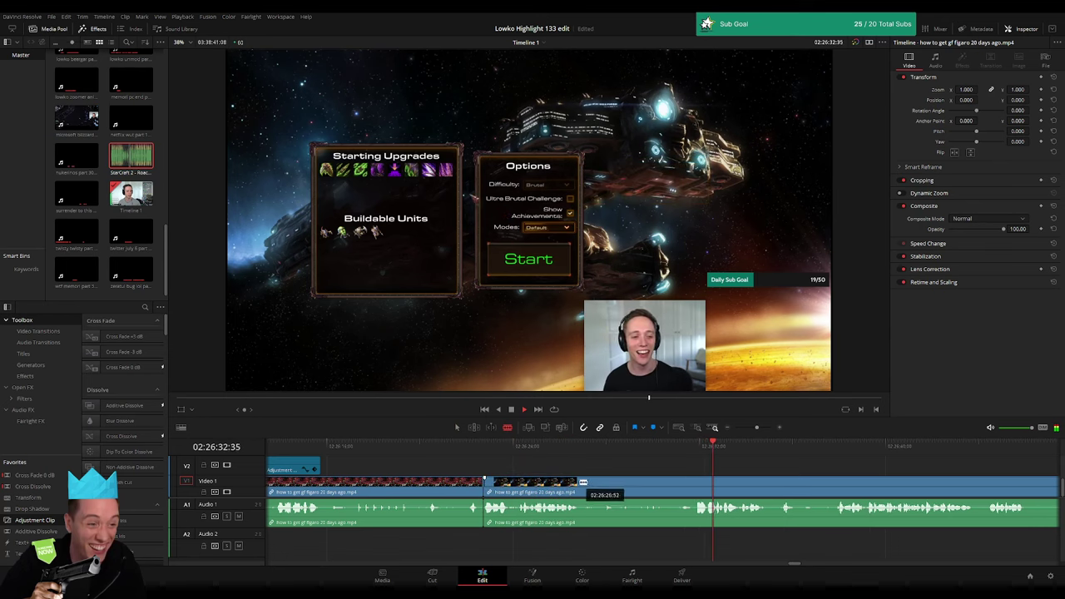
pyautogui.click(585, 482)
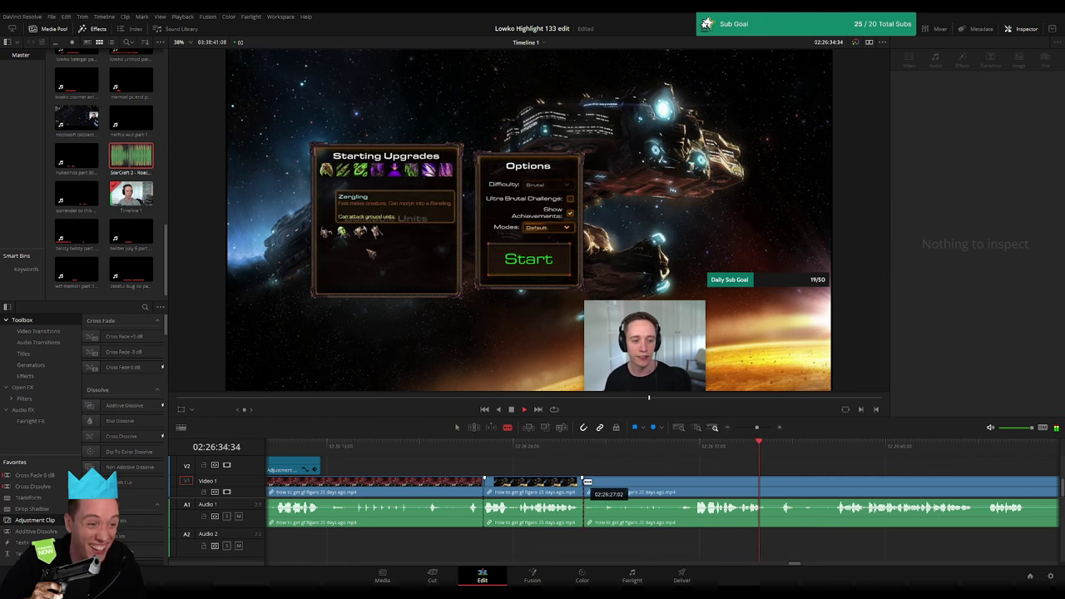
pyautogui.press('a')
pyautogui.moveTo(756, 427); pyautogui.dragTo(741, 428)
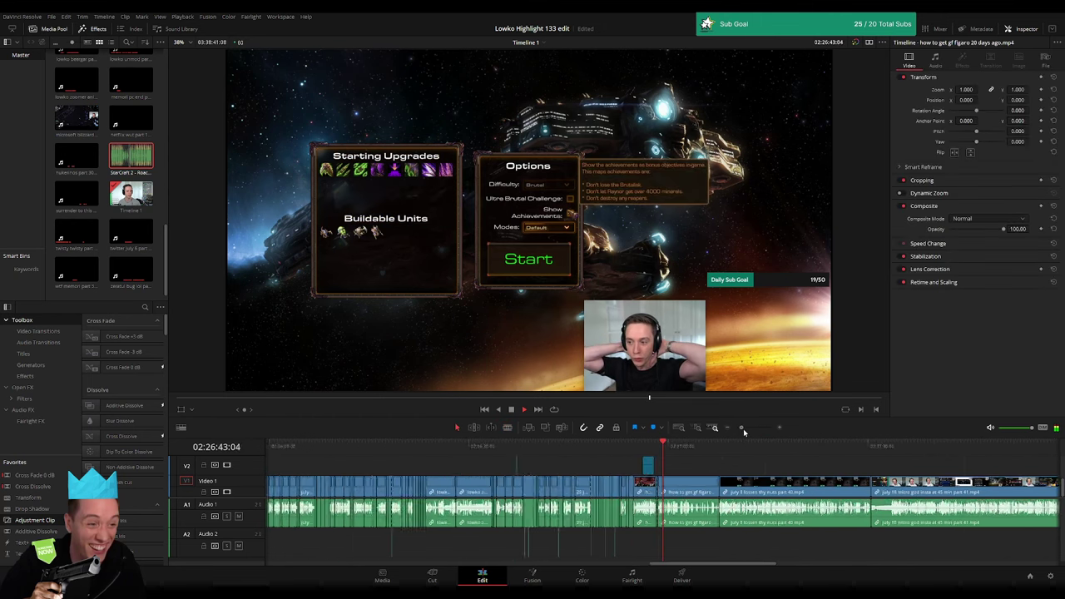
pyautogui.click(714, 487)
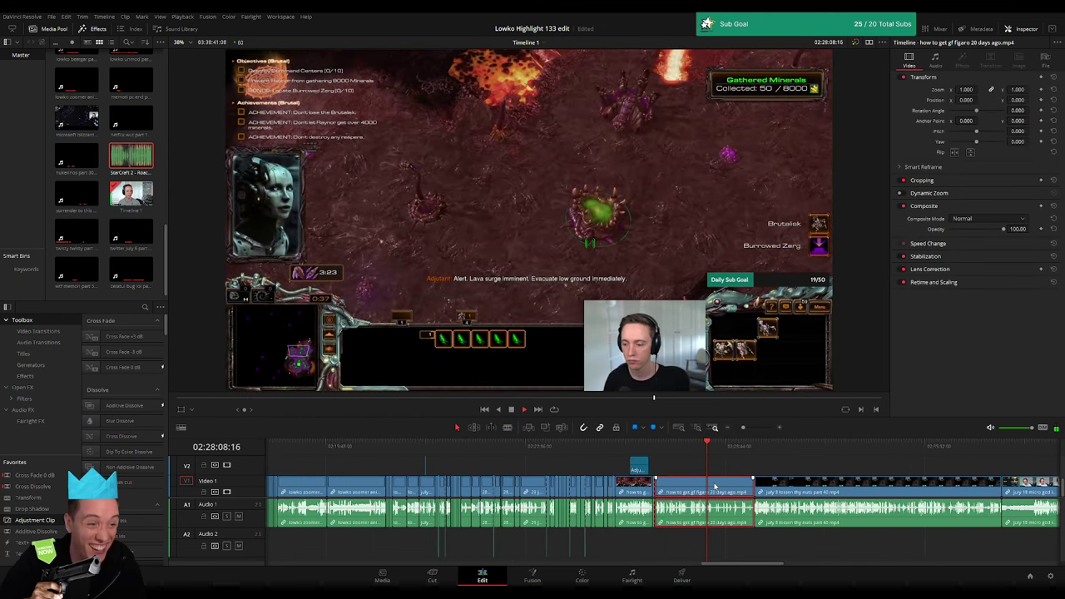
# - Ripple-delete the isolated StarCraft section and start playing the following Bunker clip
pyautogui.press('Delete')
pyautogui.click(663, 453)
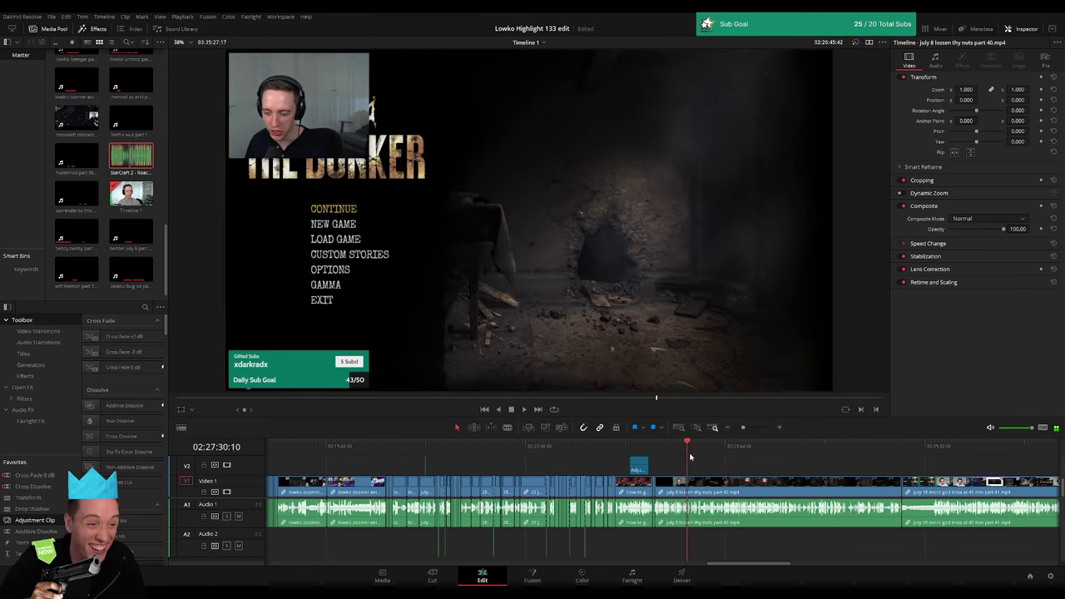
pyautogui.moveTo(663, 453); pyautogui.dragTo(700, 457)
pyautogui.scroll(3, 723, 448)
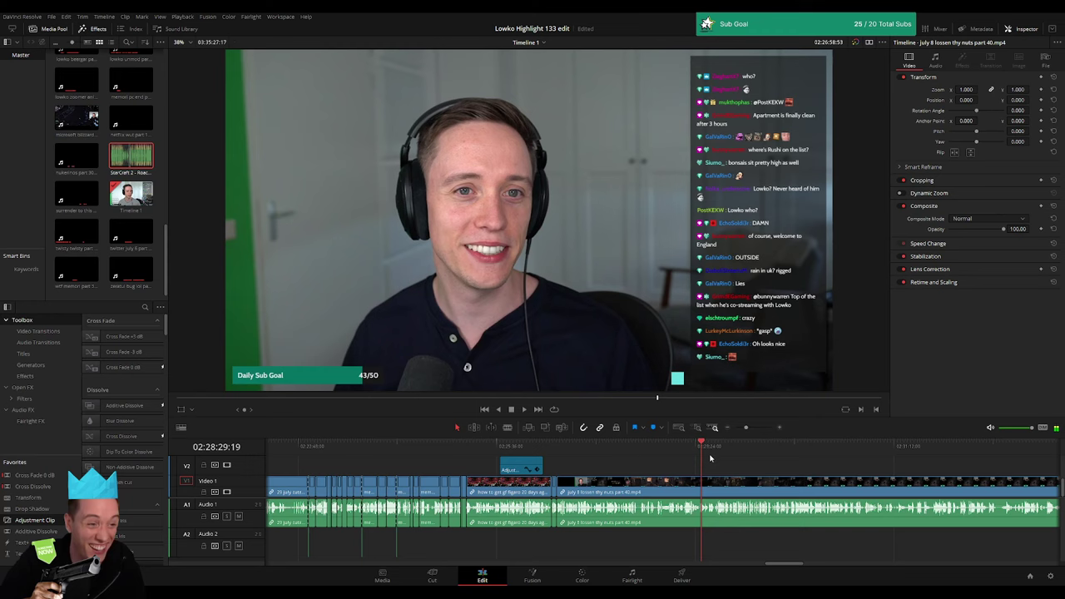
pyautogui.press('space')
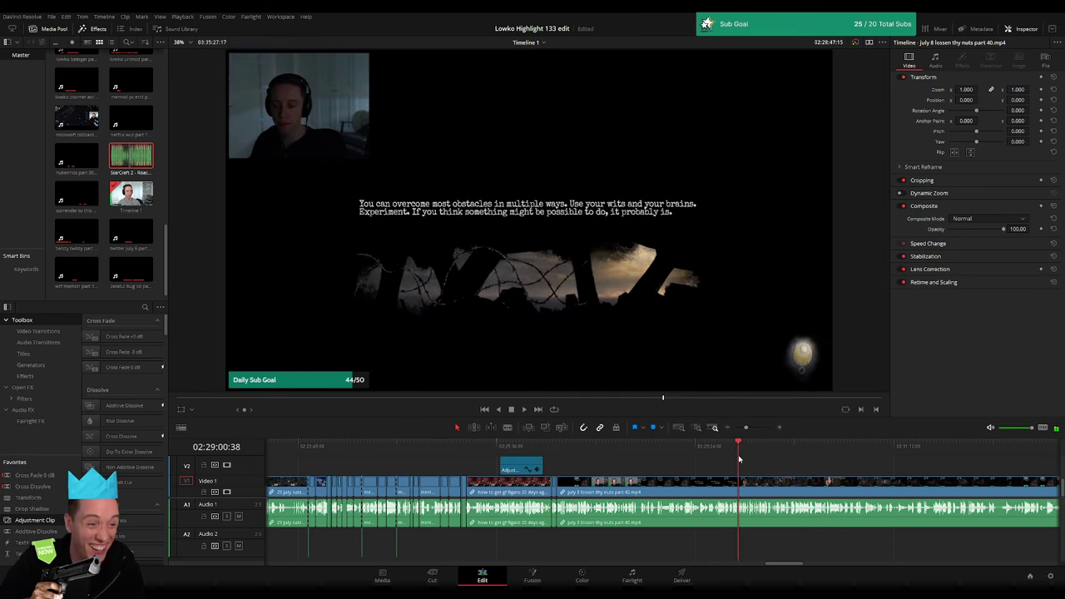
# - Scrub through the July 8 Bunker footage around the inventory and loading-tip screens
pyautogui.scroll(2, 807, 481)
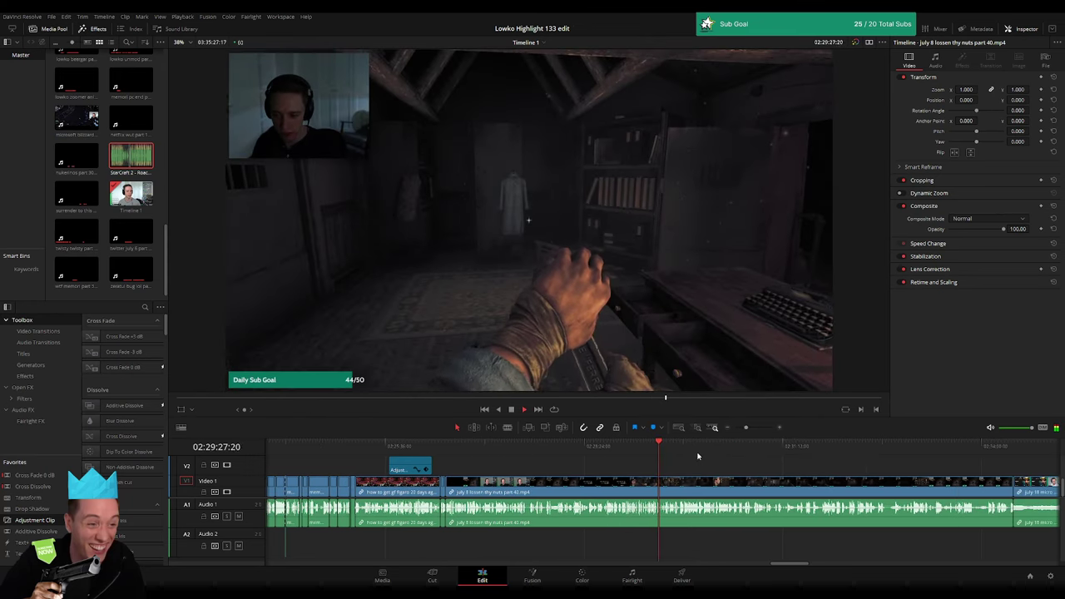
pyautogui.scroll(2, 548, 460)
pyautogui.click(542, 446)
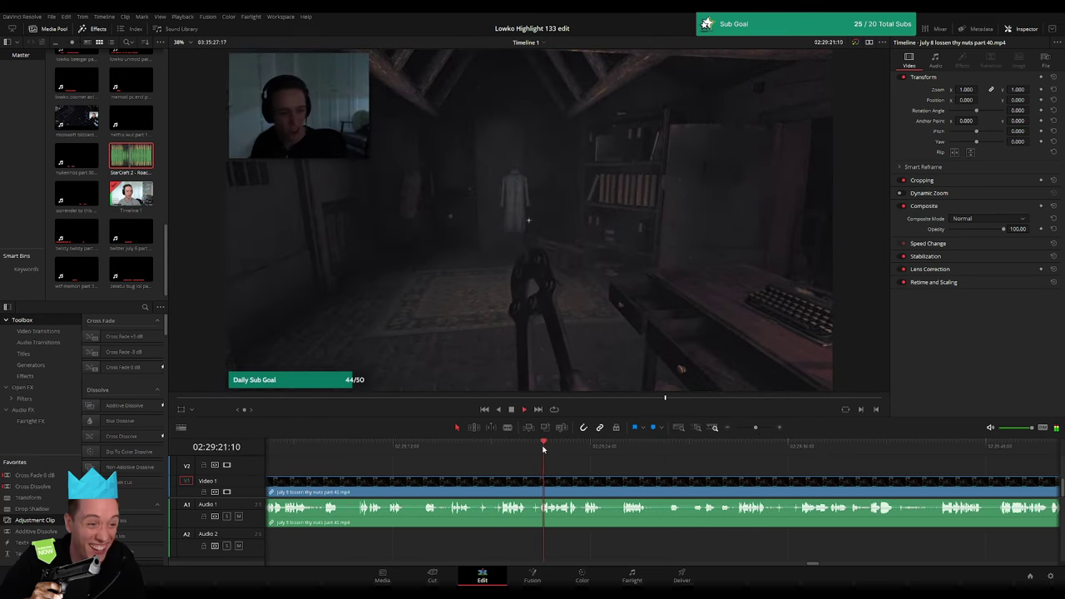
pyautogui.click(500, 449)
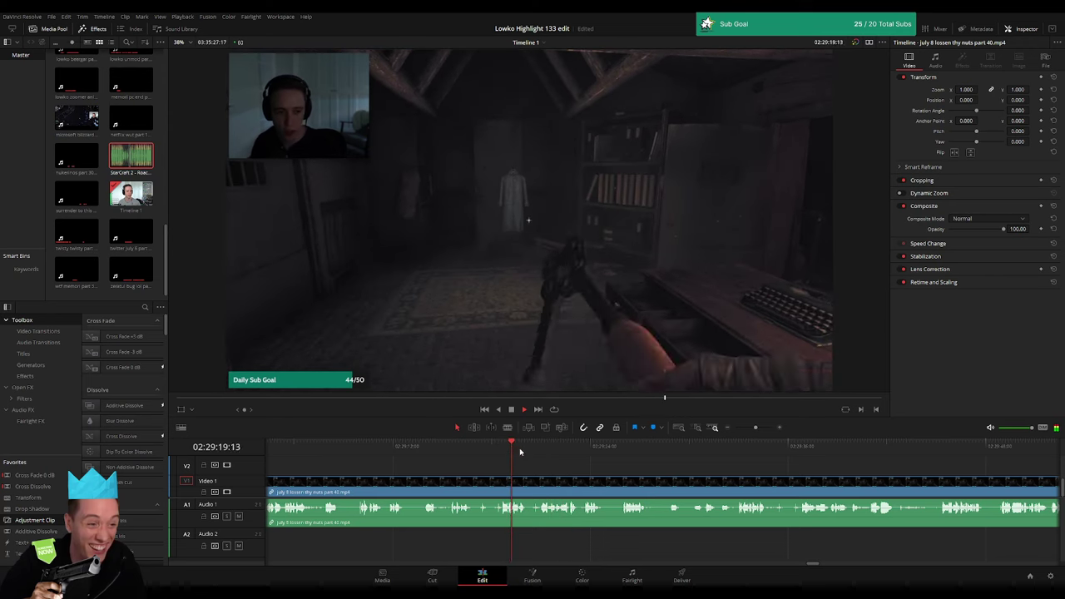
pyautogui.click(451, 449)
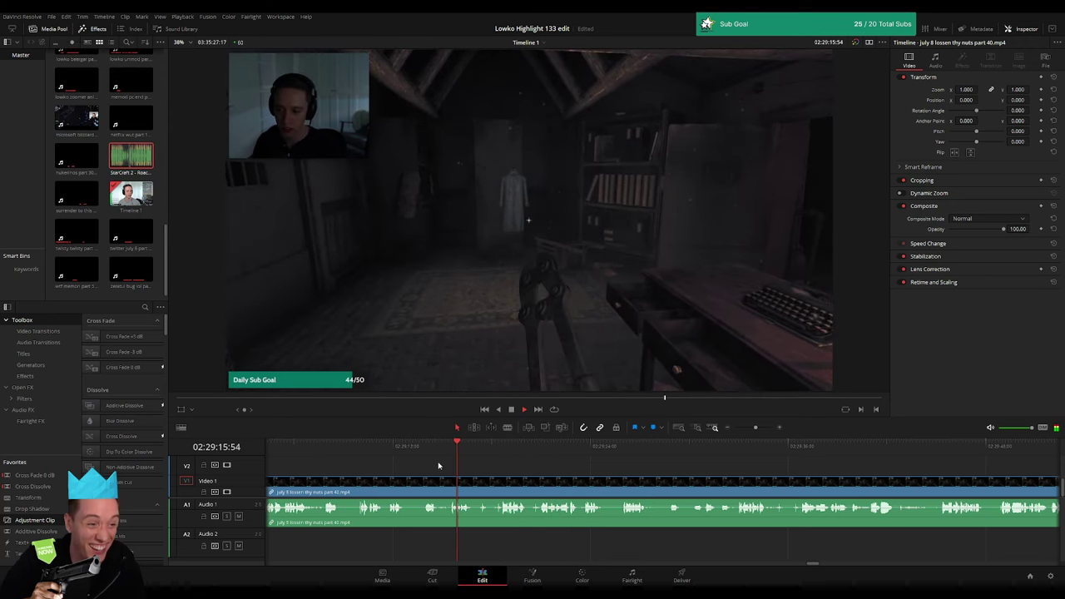
pyautogui.click(426, 449)
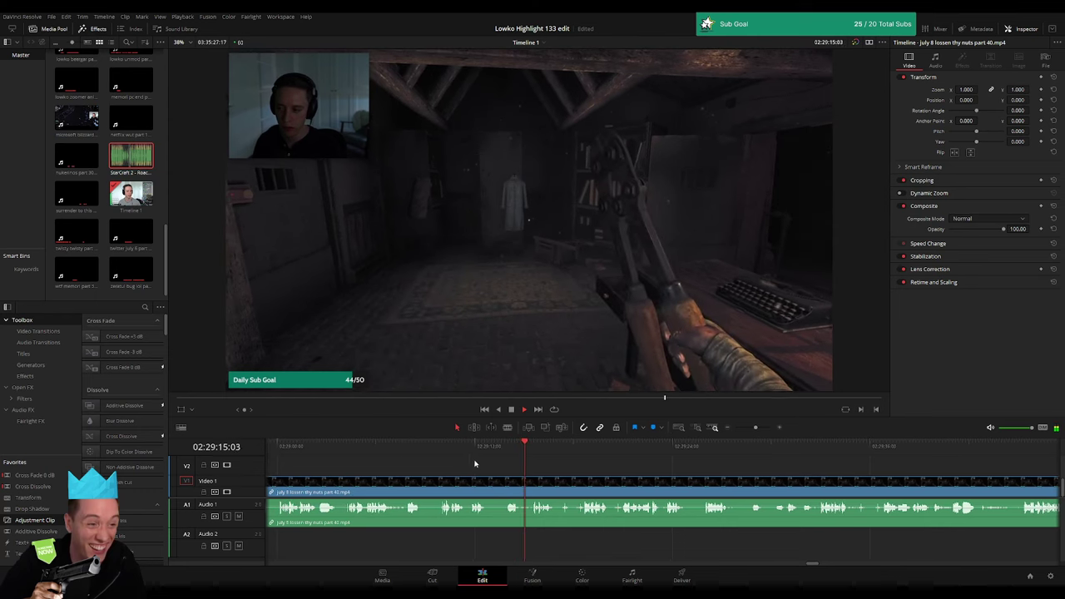
pyautogui.click(468, 449)
pyautogui.click(439, 450)
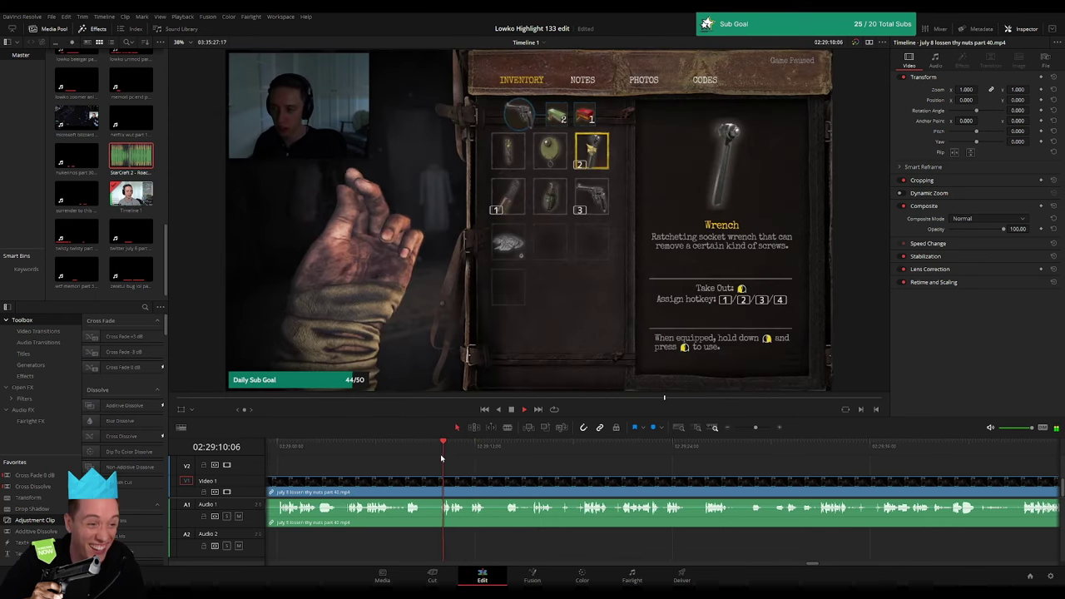
pyautogui.click(399, 450)
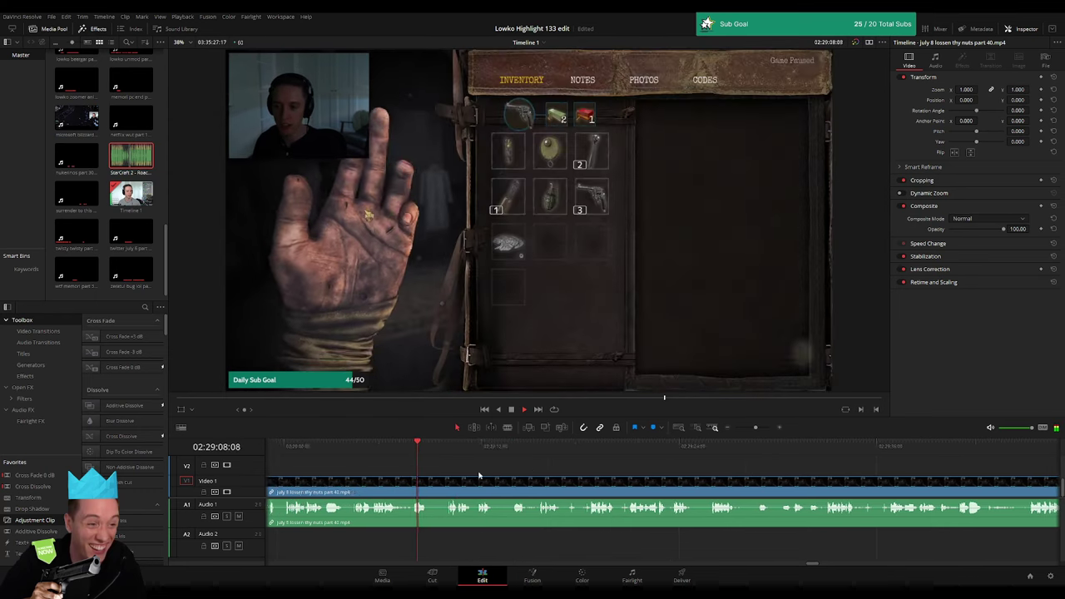
pyautogui.click(423, 449)
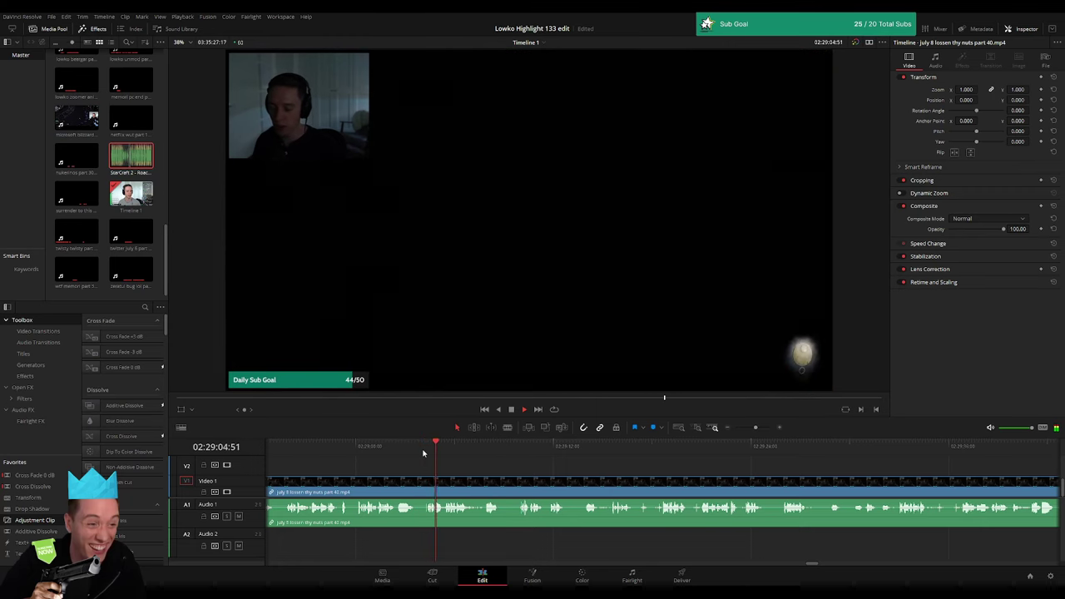
pyautogui.click(360, 450)
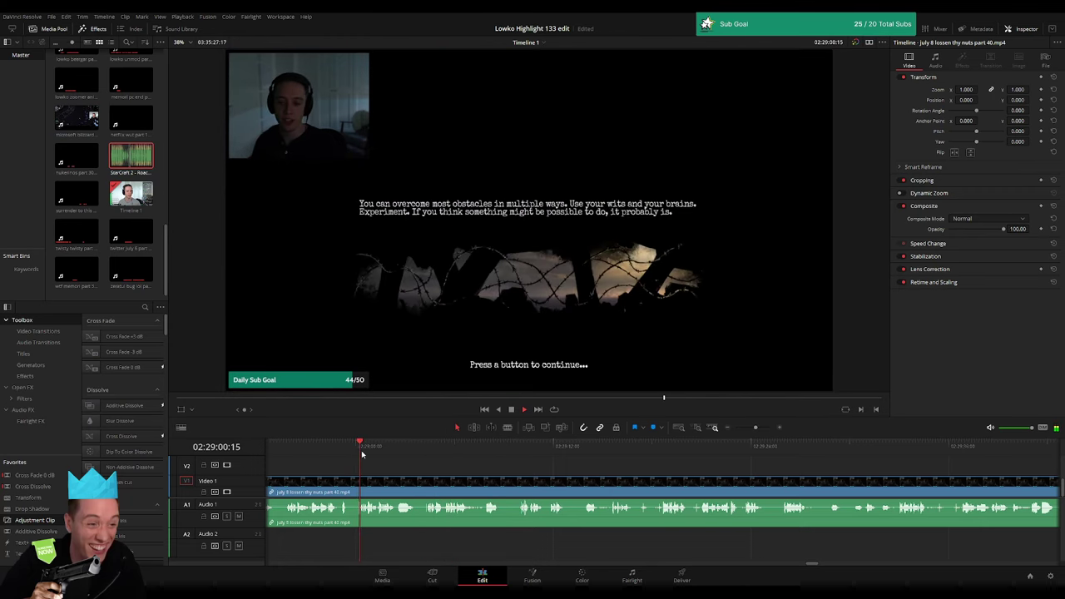
pyautogui.click(364, 453)
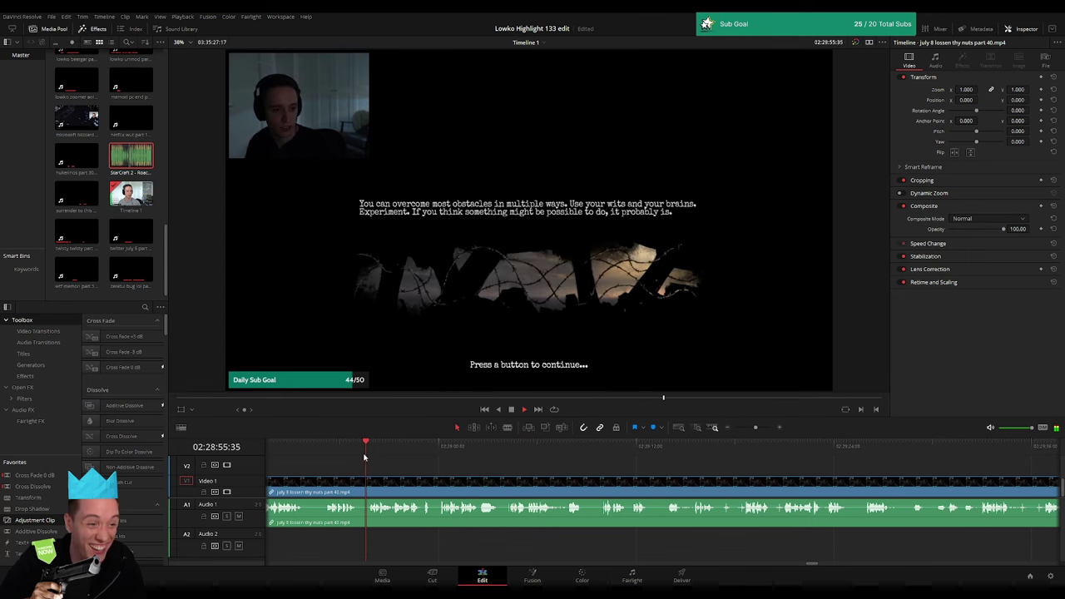
pyautogui.hscroll(-3, 528, 473)
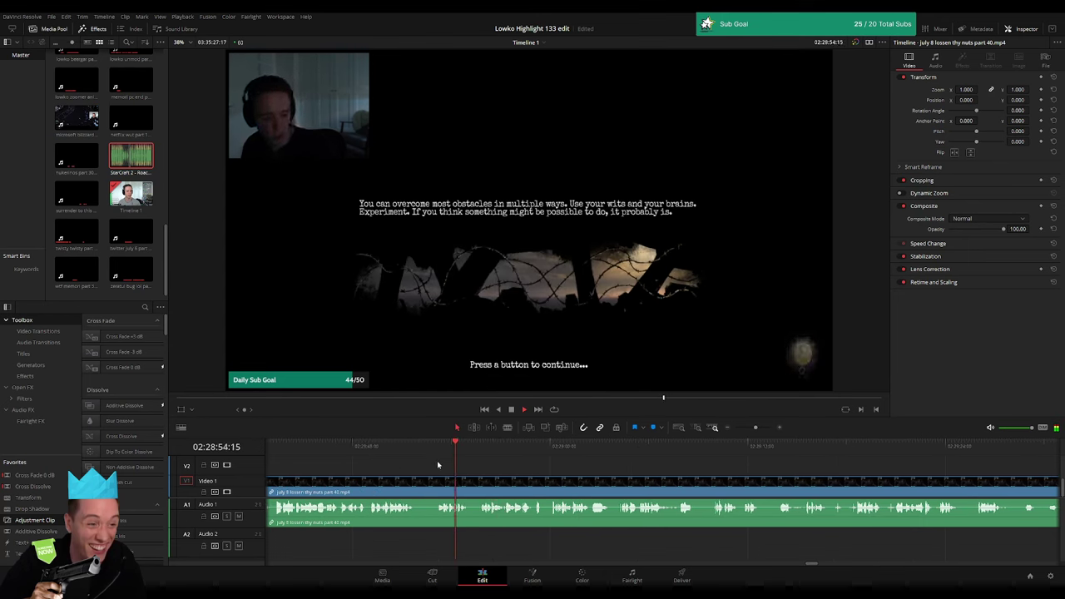
pyautogui.click(376, 456)
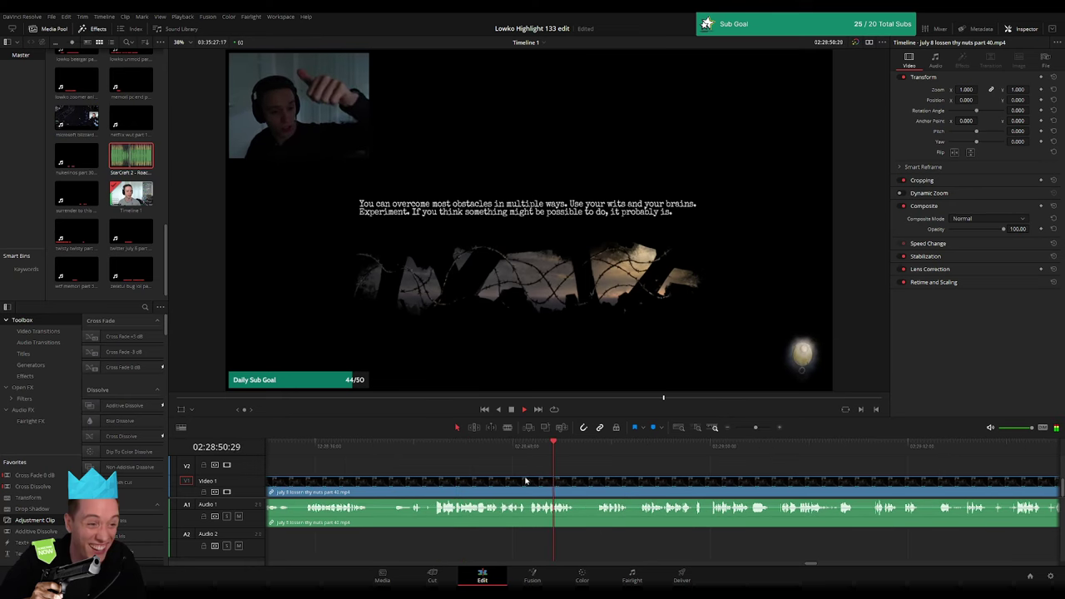
pyautogui.click(433, 456)
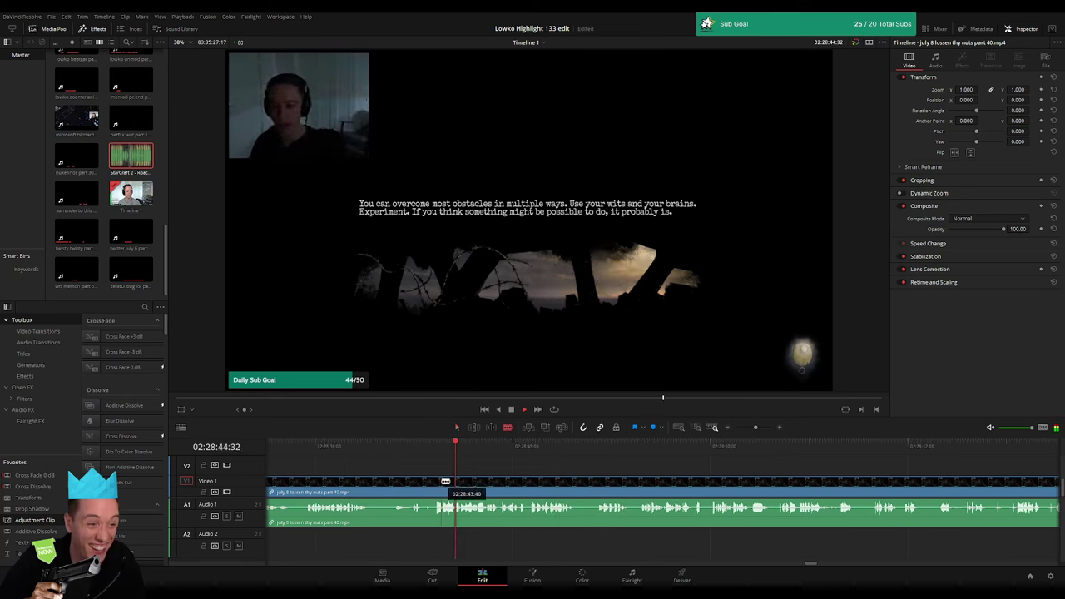
# - Cut the July 8 loosen thy nuts clip at several points around the inventory footage, trimming one piece
pyautogui.hotkey('ctrl', 'z')
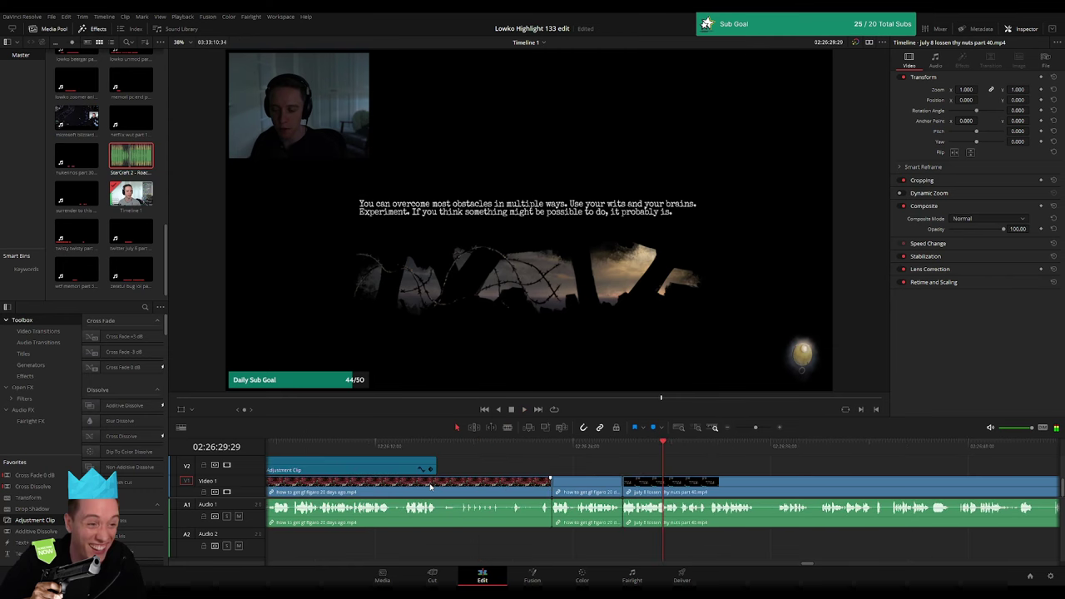
pyautogui.hscroll(5, 479, 470)
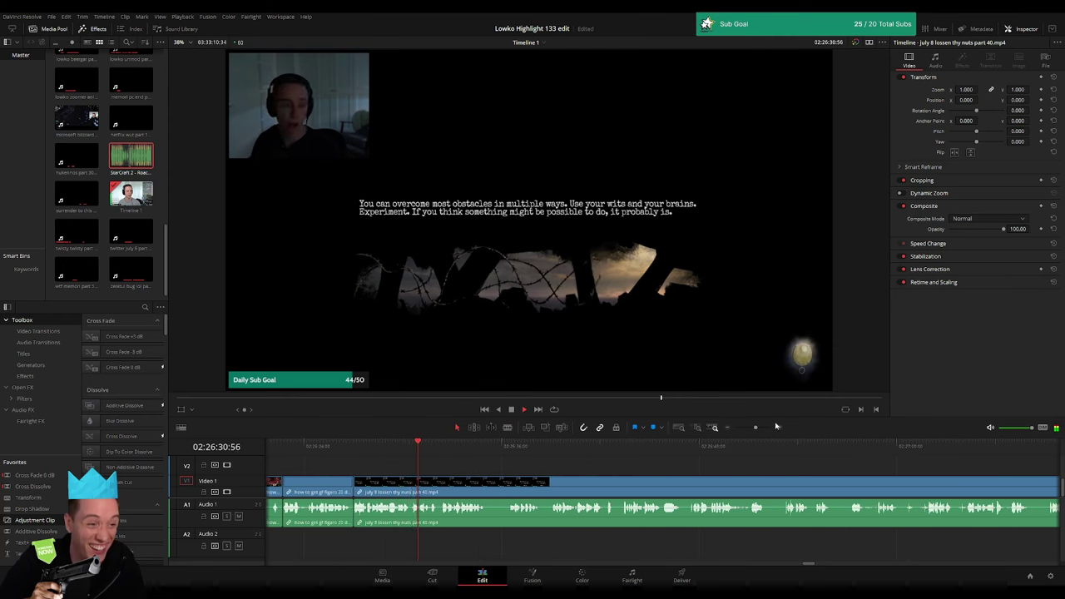
pyautogui.moveTo(755, 427); pyautogui.dragTo(756, 426)
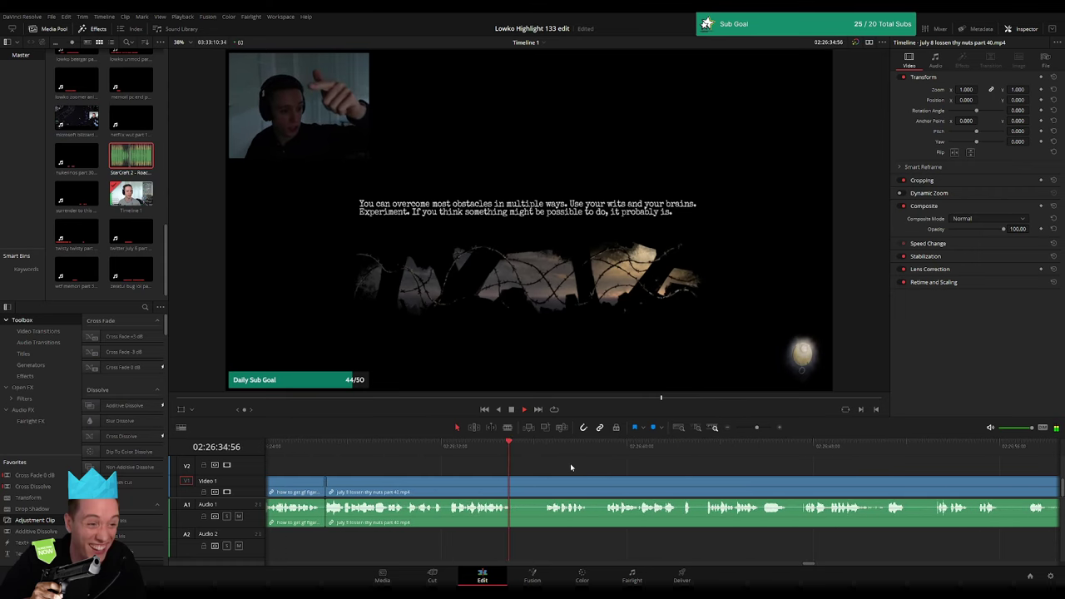
pyautogui.press('b')
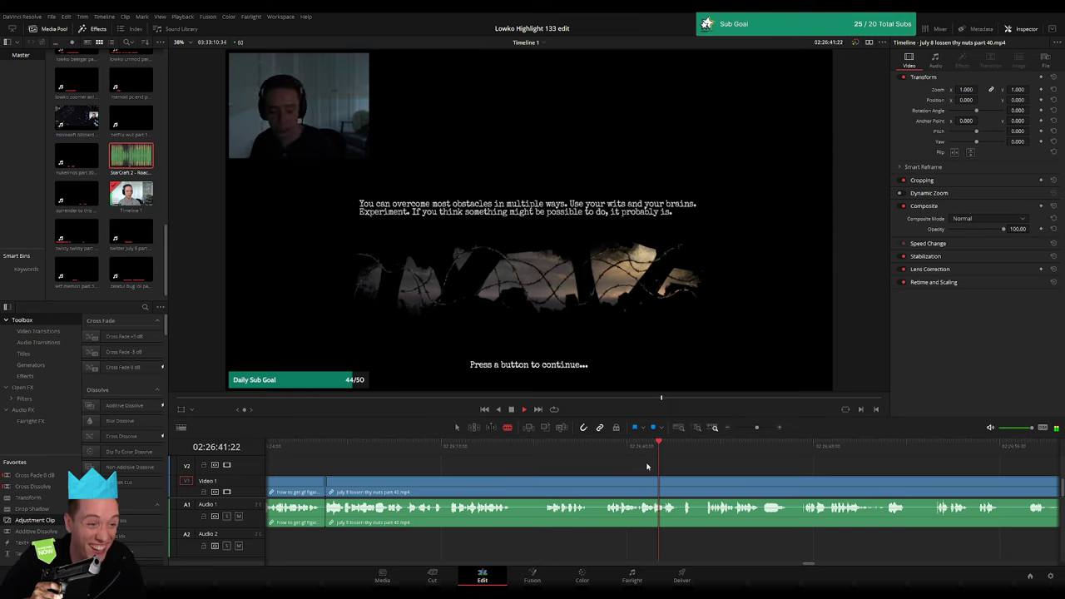
pyautogui.hscroll(3, 499, 462)
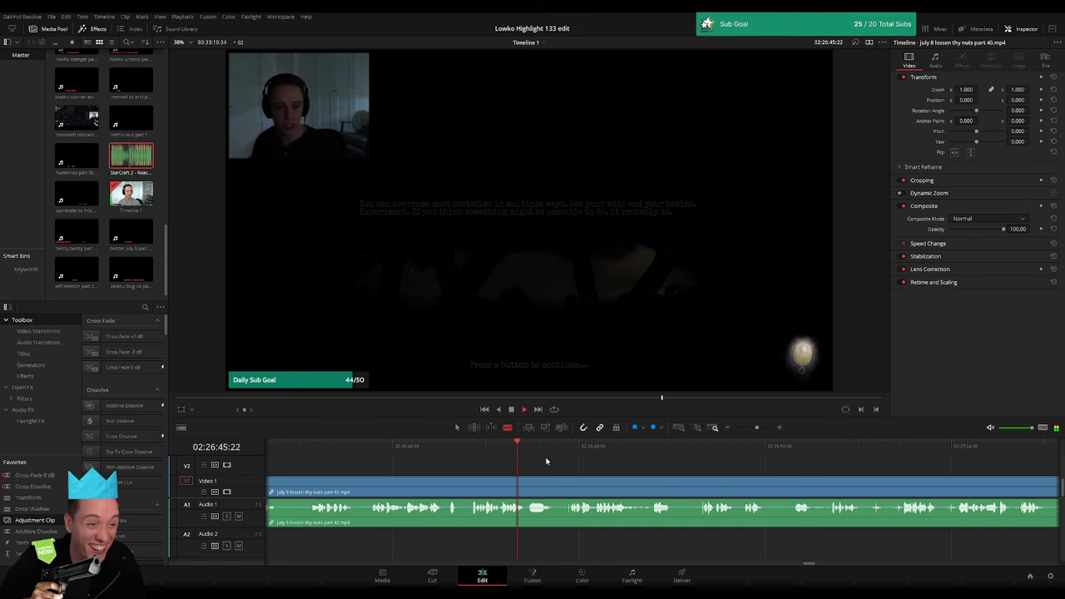
pyautogui.click(564, 453)
pyautogui.press('b')
pyautogui.click(526, 485)
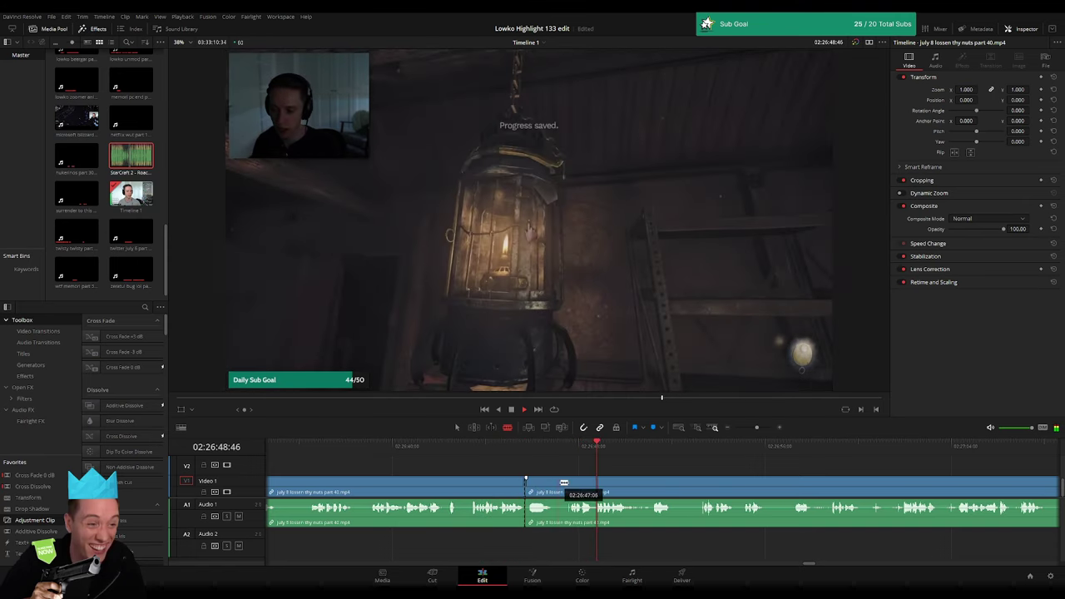
pyautogui.moveTo(574, 482); pyautogui.dragTo(563, 484)
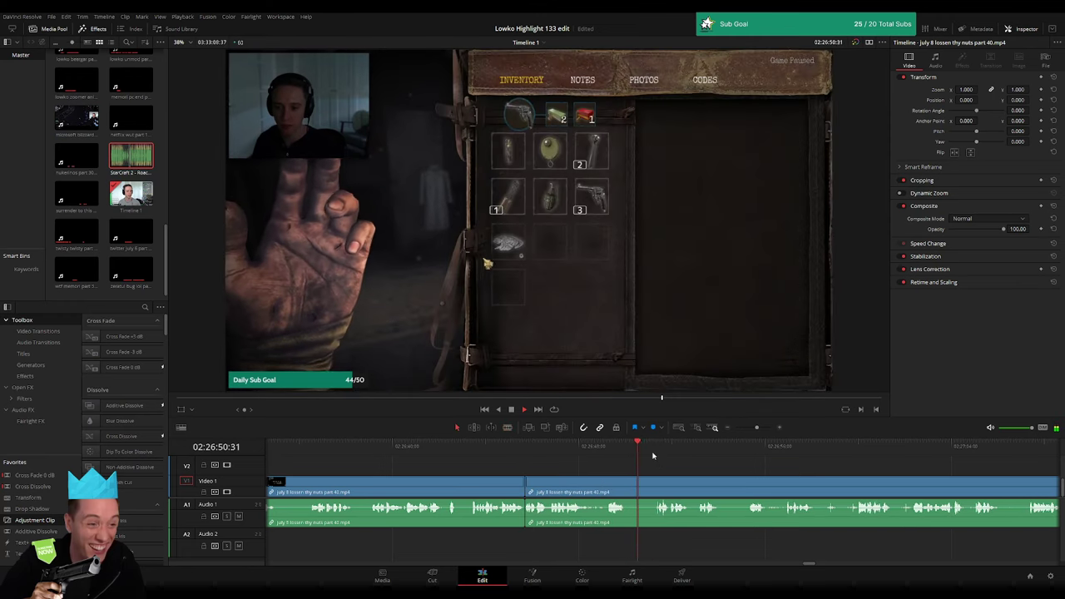
pyautogui.press('b')
pyautogui.click(629, 485)
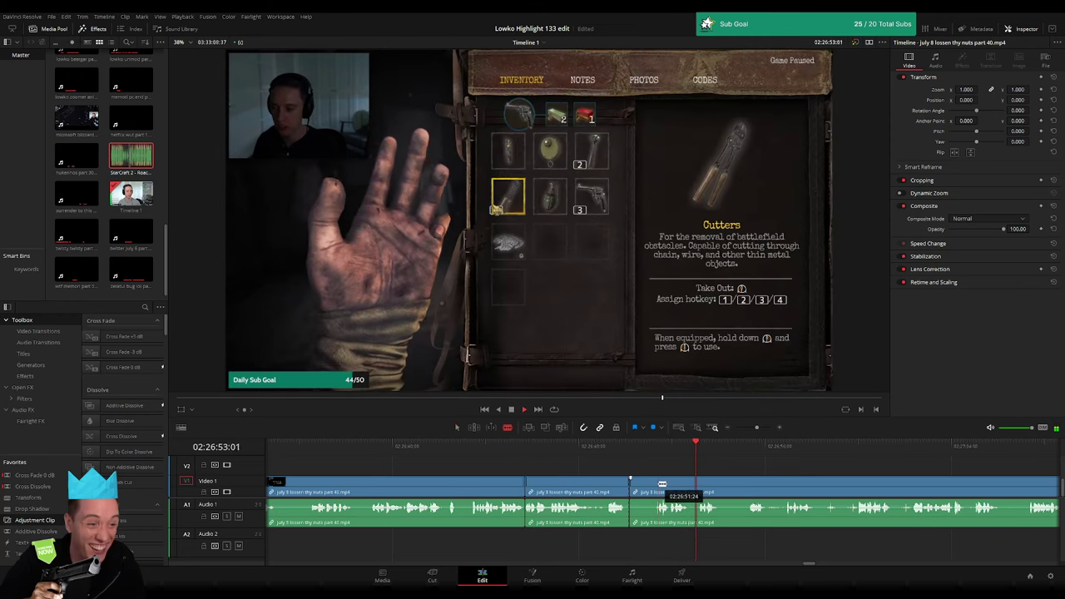
pyautogui.press('a')
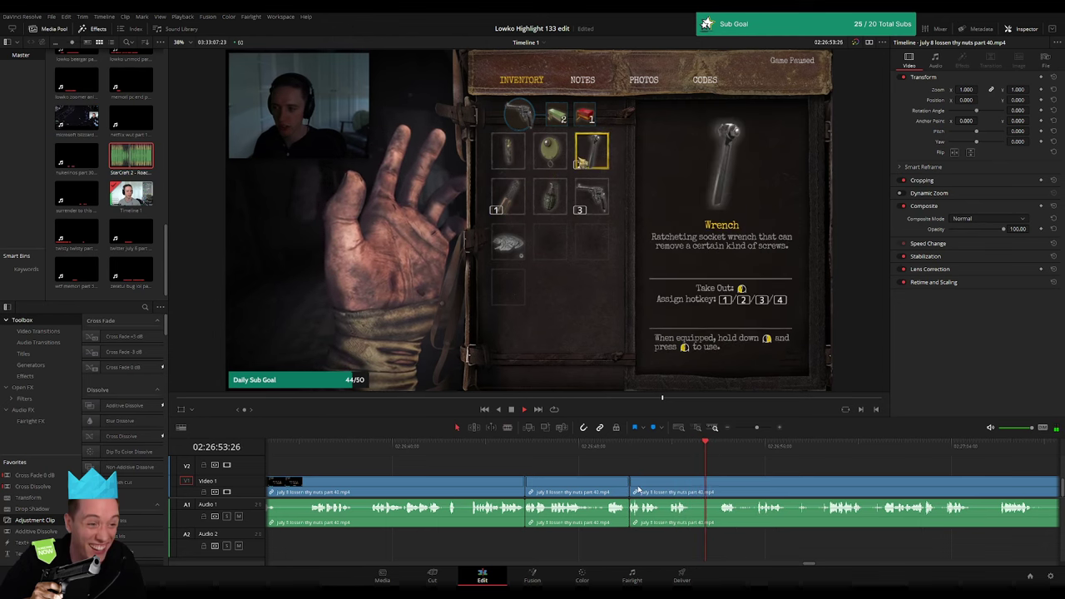
pyautogui.hscroll(3, 753, 481)
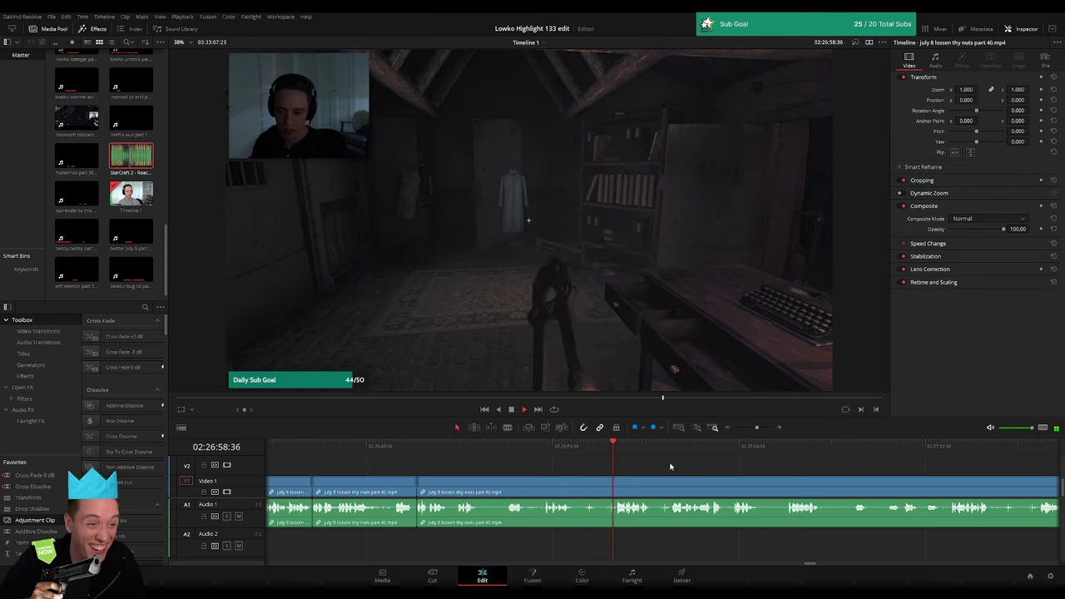
# - Play through the July 8 clip and blade-cut it twice before the map scene
pyautogui.hscroll(2, 566, 466)
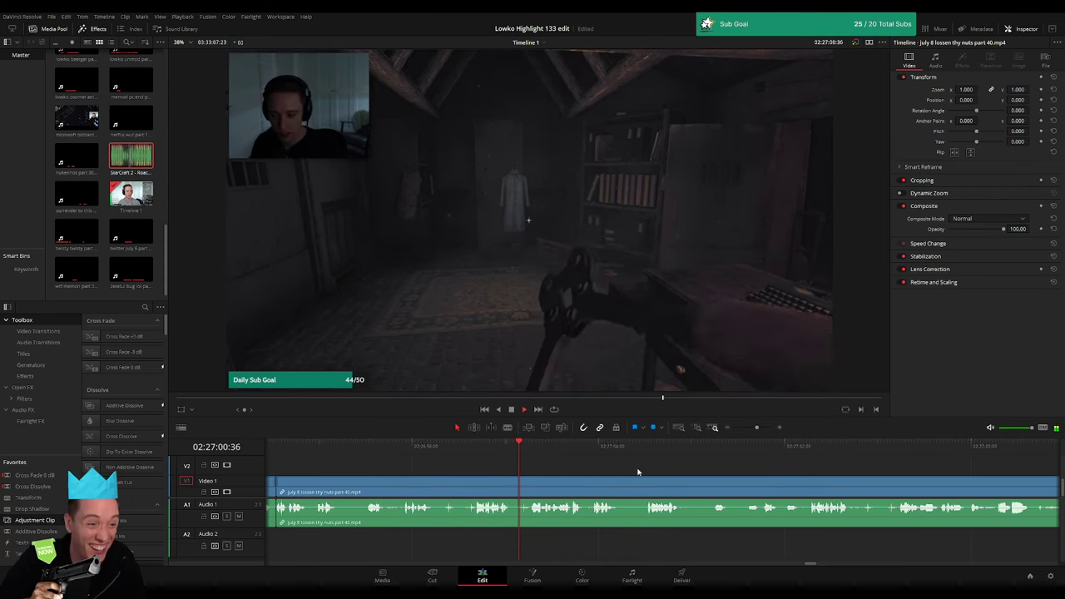
pyautogui.hscroll(1, 568, 469)
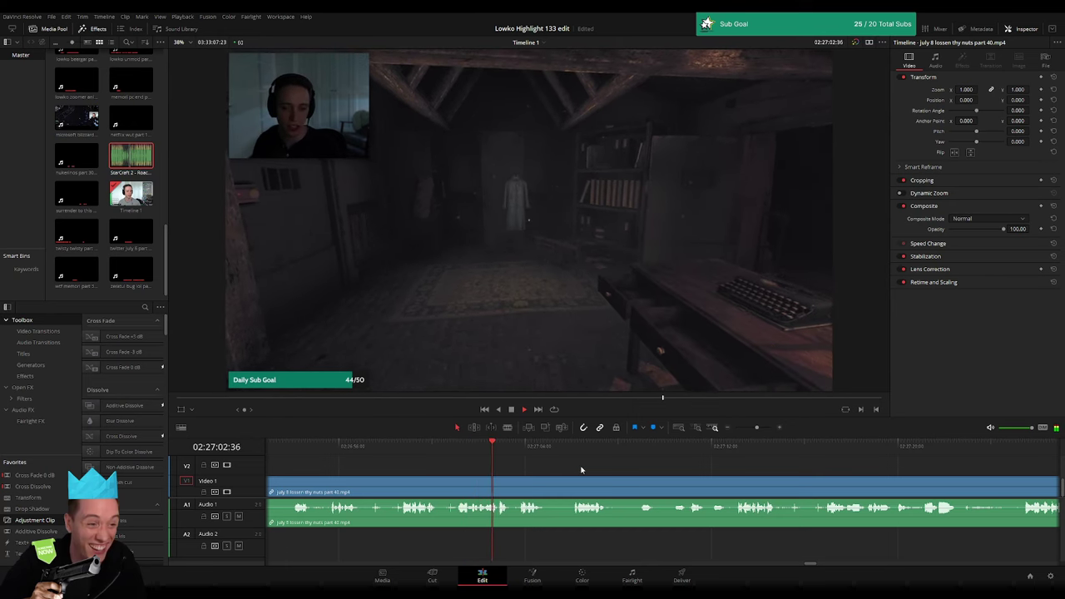
pyautogui.hscroll(1, 506, 464)
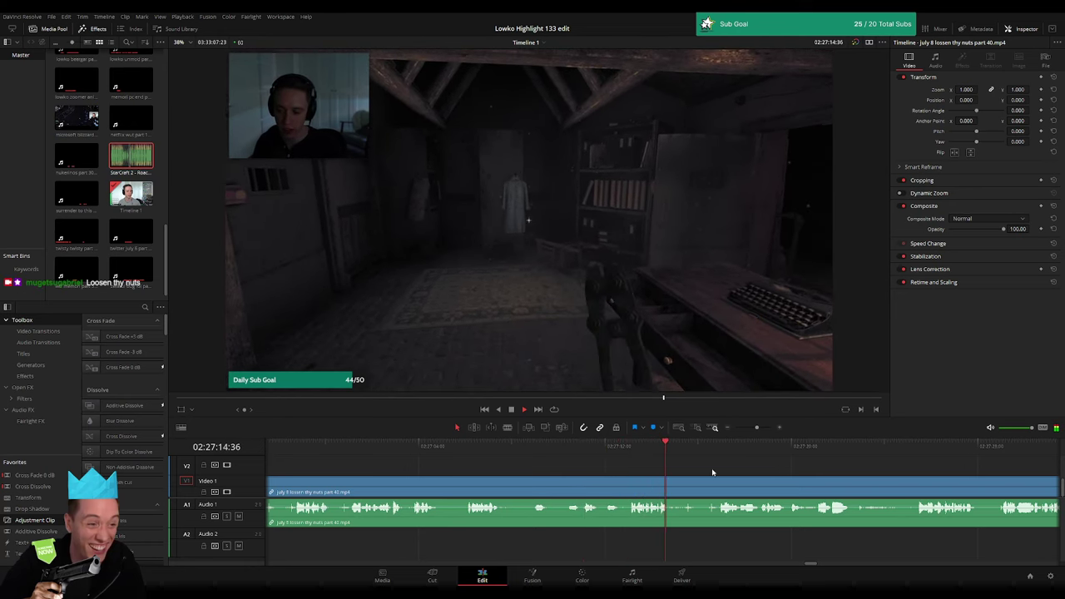
pyautogui.hscroll(2, 565, 472)
pyautogui.hscroll(3, 564, 472)
pyautogui.hscroll(2, 541, 474)
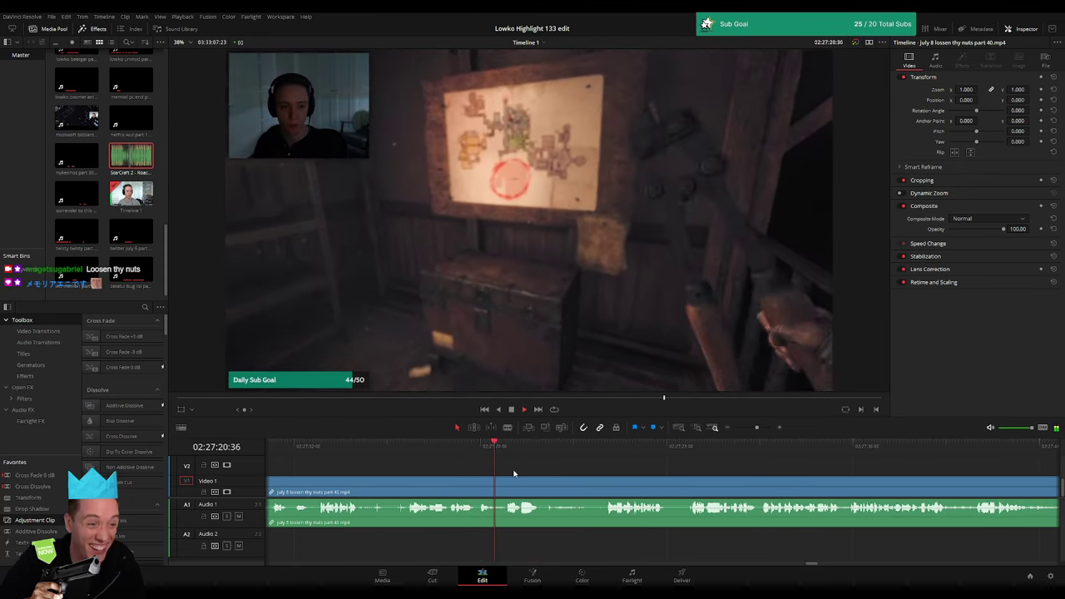
pyautogui.hscroll(2, 475, 474)
pyautogui.press('b')
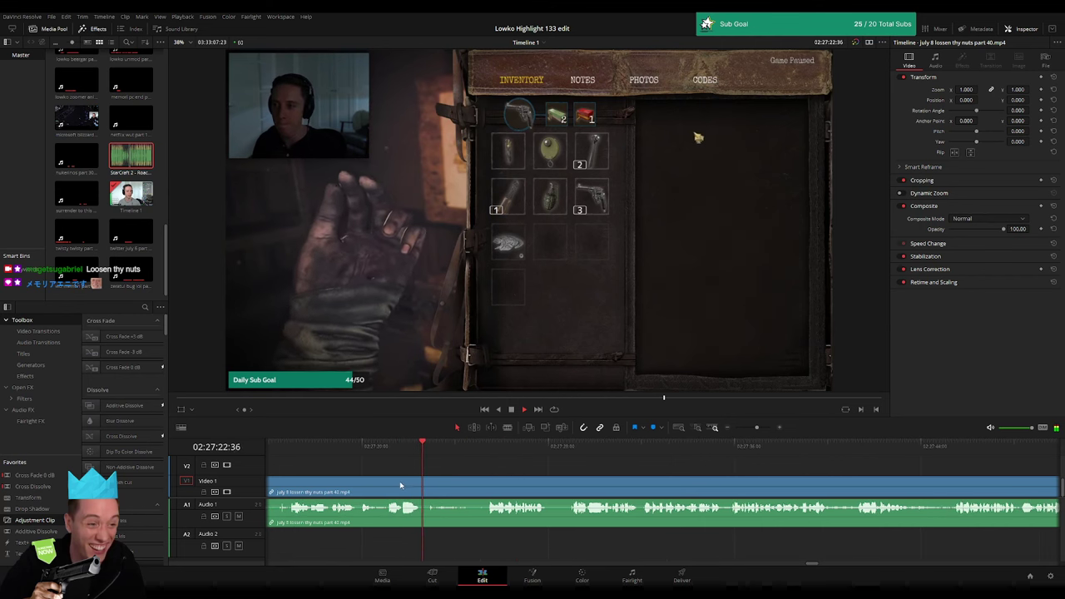
pyautogui.click(401, 485)
pyautogui.click(494, 455)
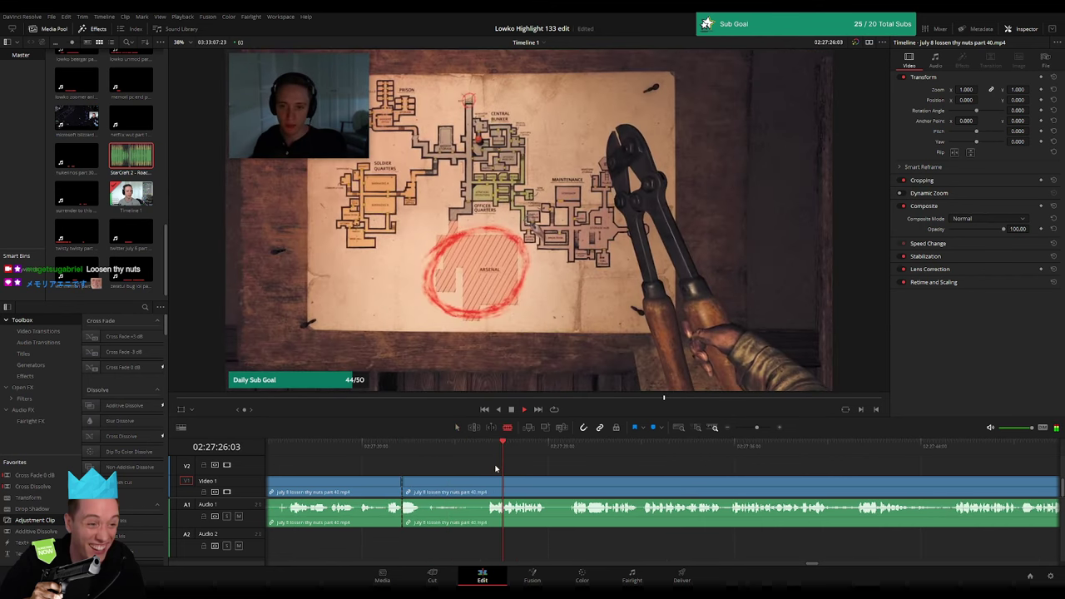
# - Skip through the later July 8 footage, past the dark tunnel, toward the clip's end
pyautogui.click(570, 456)
pyautogui.click(832, 457)
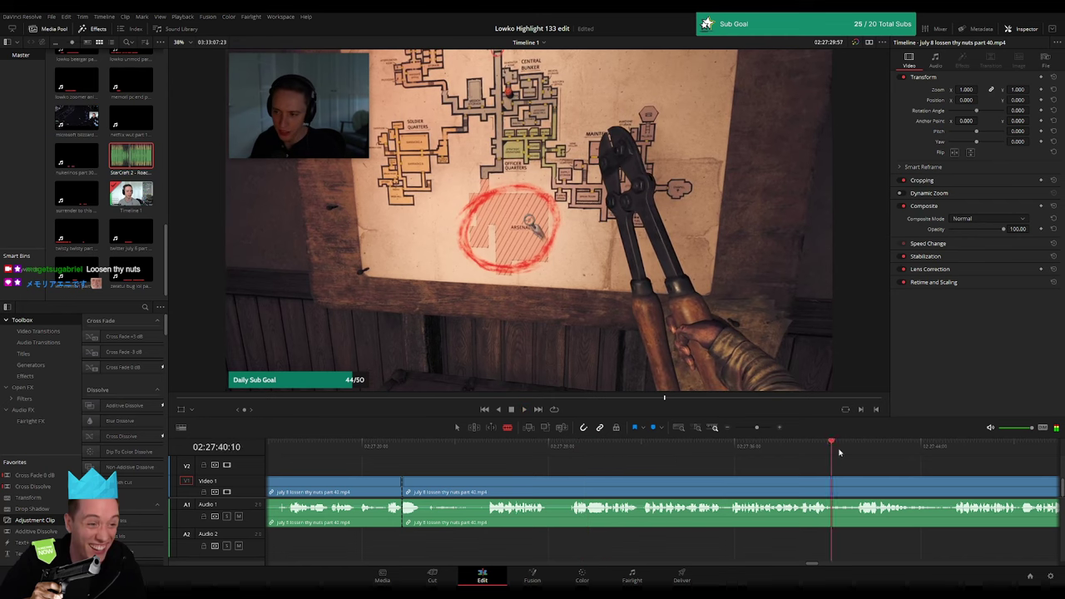
pyautogui.click(949, 462)
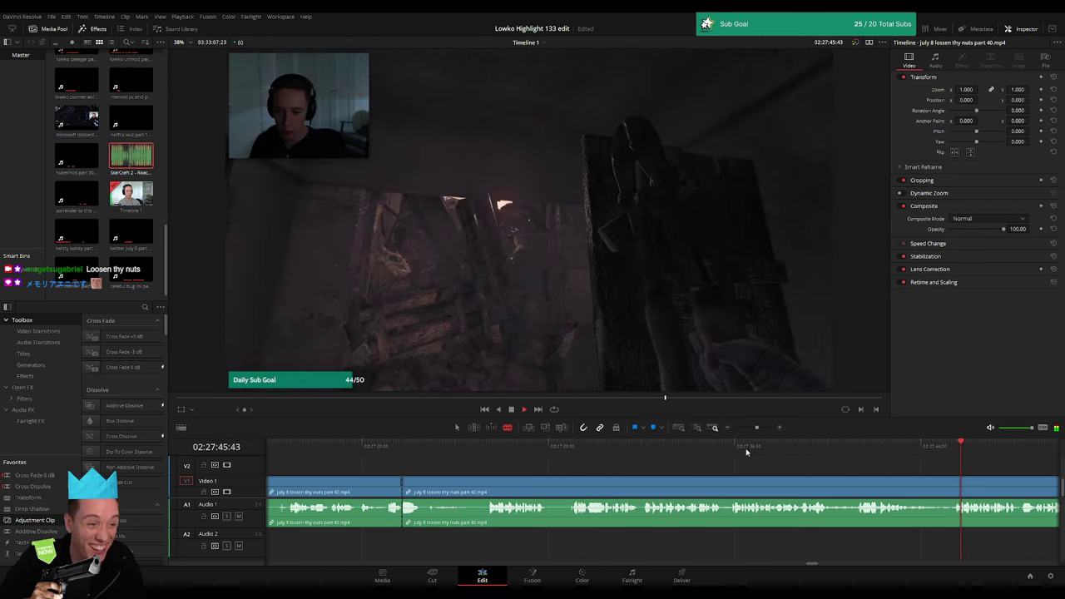
pyautogui.scroll(-3, 746, 451)
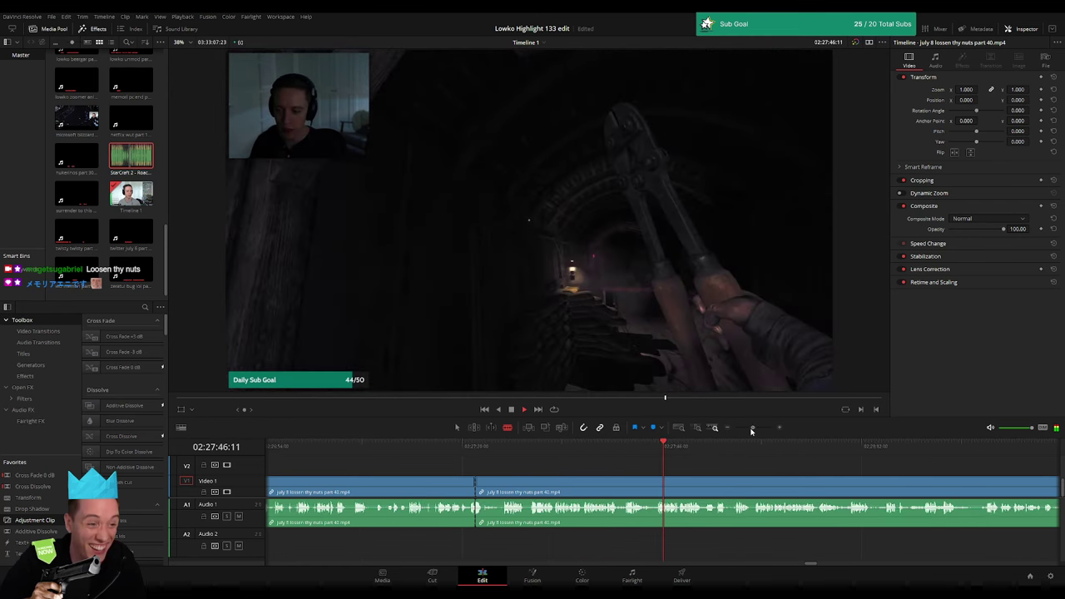
pyautogui.click(714, 455)
pyautogui.hscroll(5, 720, 466)
pyautogui.click(570, 453)
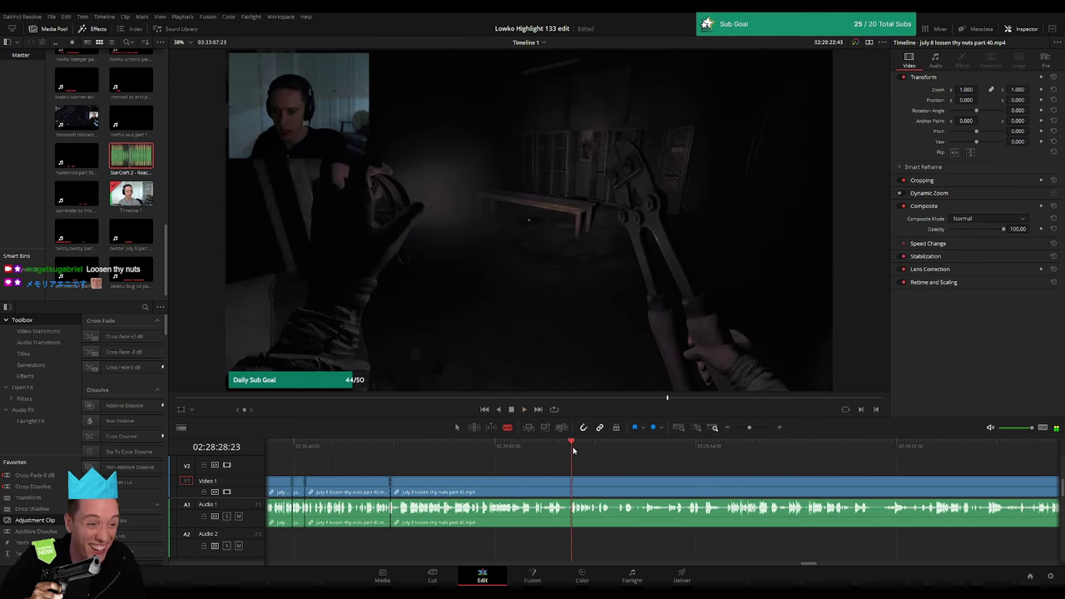
pyautogui.click(673, 451)
pyautogui.click(773, 454)
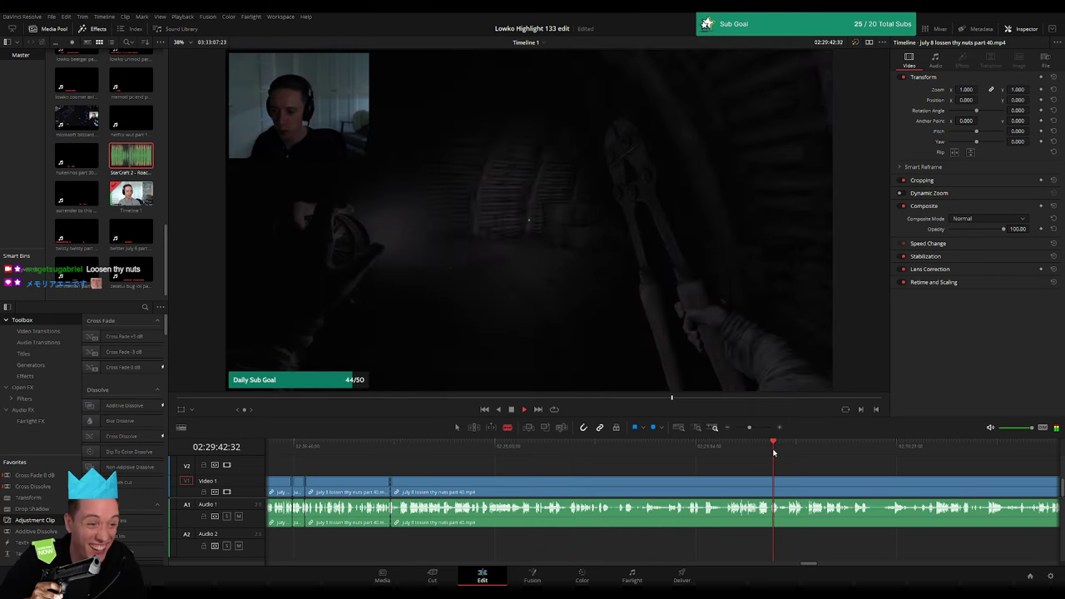
pyautogui.hscroll(5, 583, 455)
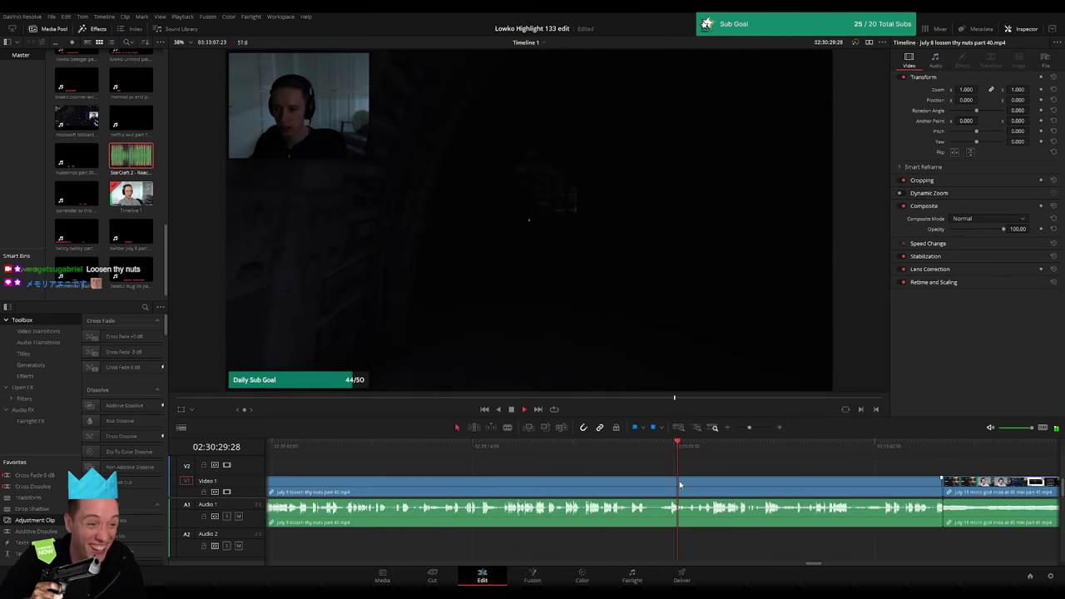
pyautogui.scroll(-3, 682, 482)
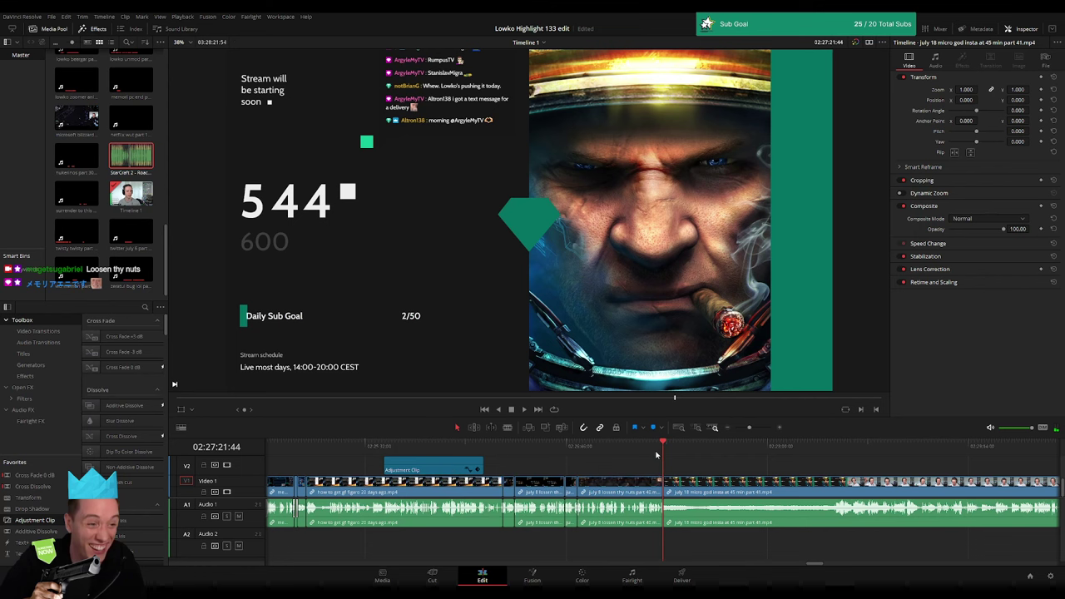
pyautogui.scroll(2, 658, 457)
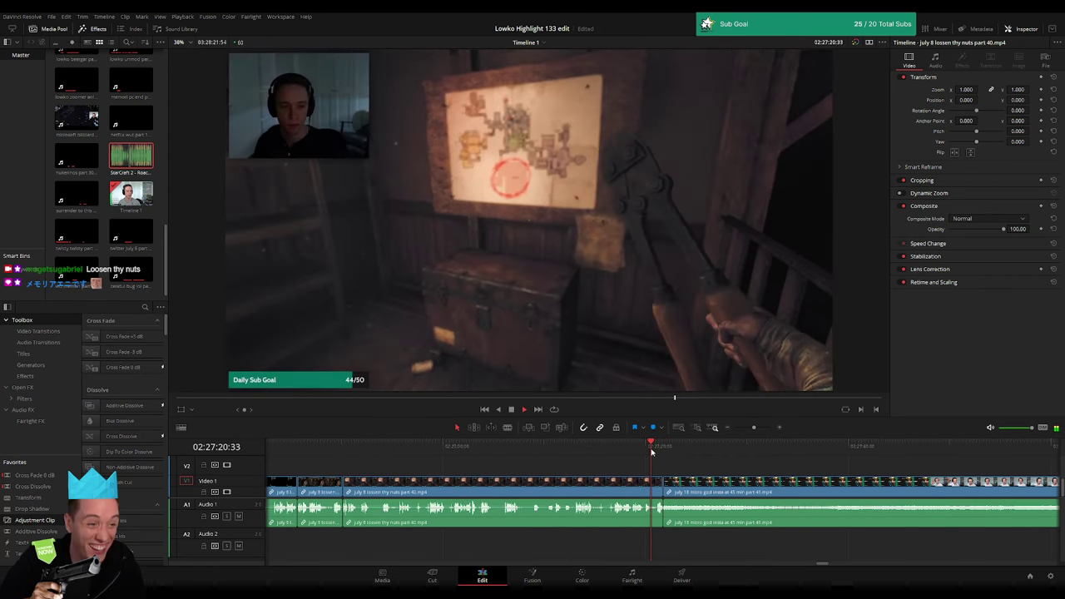
# - Ripple delete the tiny leftover sliver just before the July 18 clip
pyautogui.press('space')
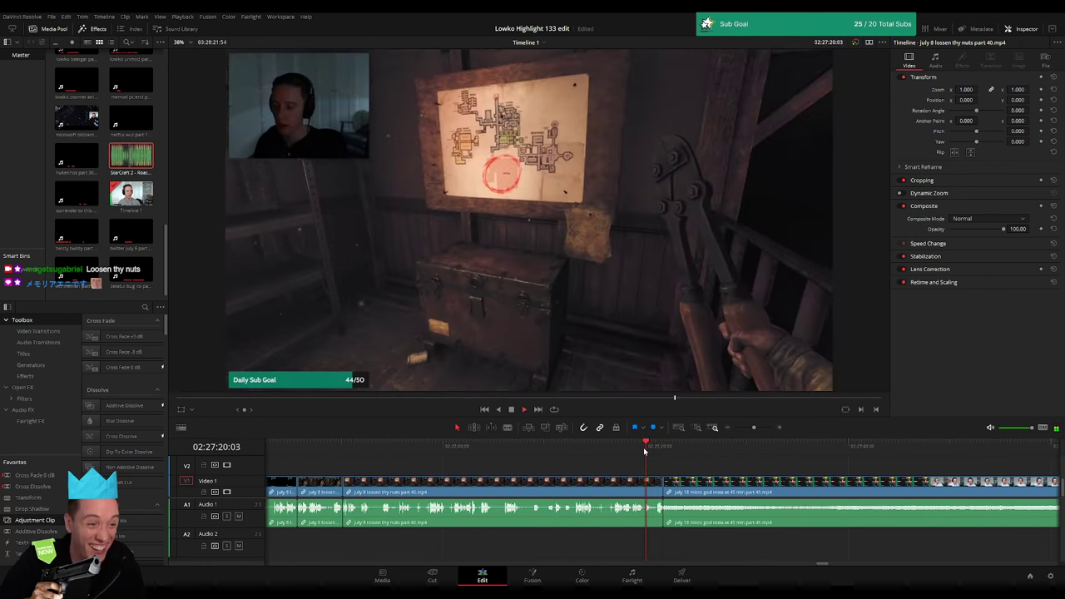
pyautogui.moveTo(643, 447); pyautogui.dragTo(653, 446)
pyautogui.press('b')
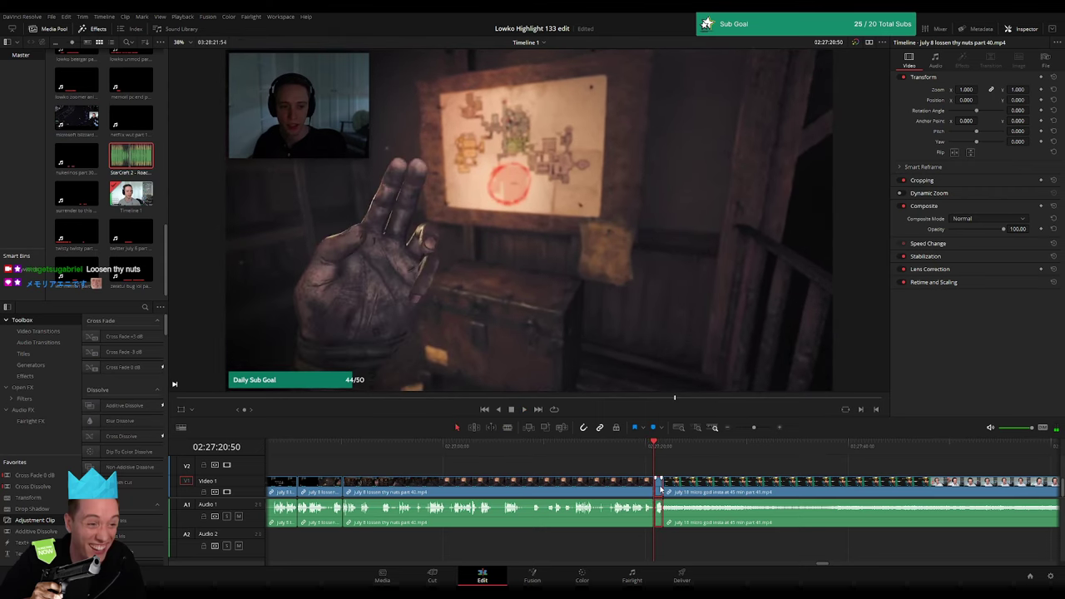
pyautogui.press('Delete')
# - Play across the new July 8 to July 18 join to check the cut
pyautogui.scroll(2, 602, 455)
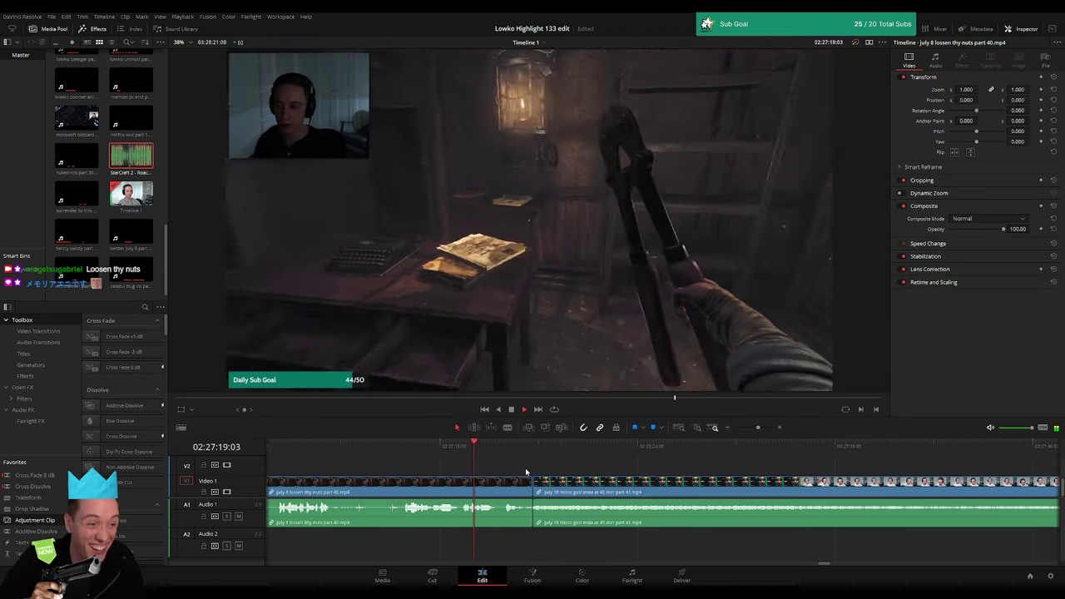
pyautogui.press('space')
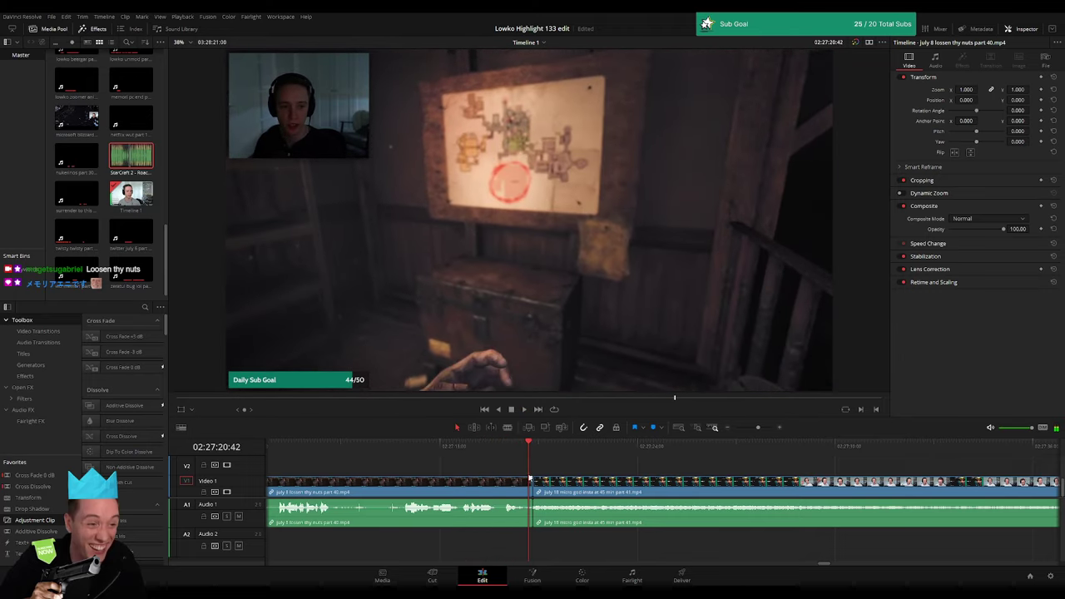
pyautogui.click(525, 456)
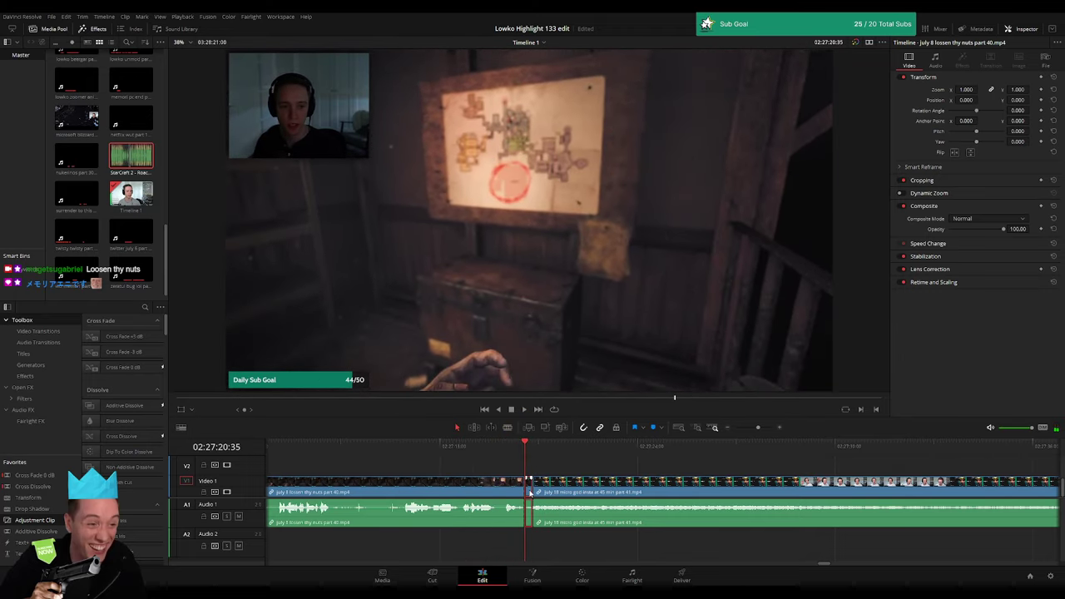
pyautogui.press('space')
pyautogui.moveTo(757, 427); pyautogui.dragTo(742, 428)
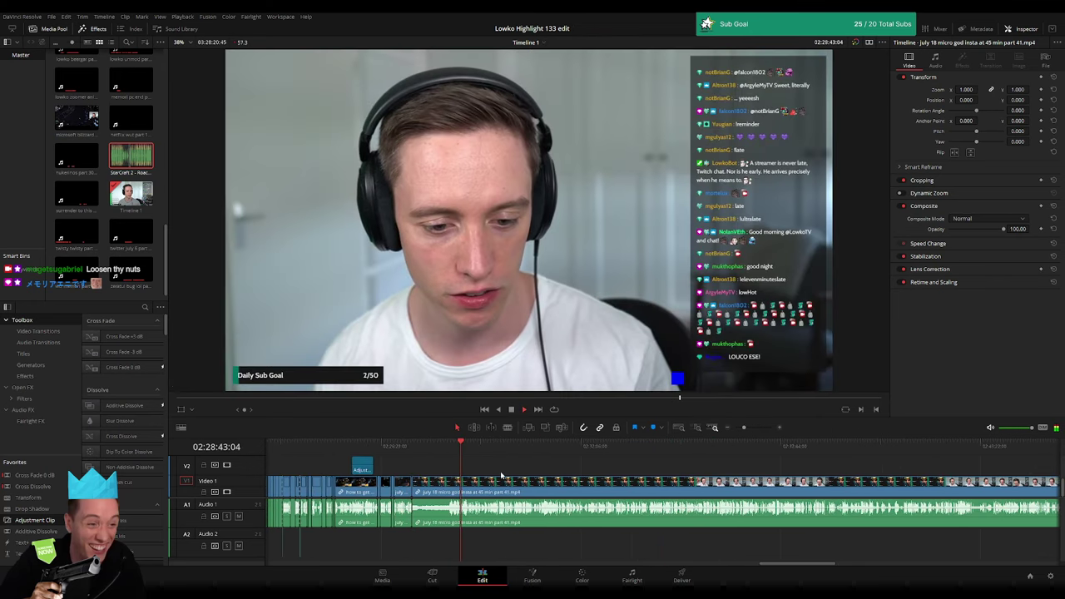
# - Scrub through the July 18 webcam and StarCraft boxes footage
pyautogui.moveTo(458, 449); pyautogui.dragTo(613, 460)
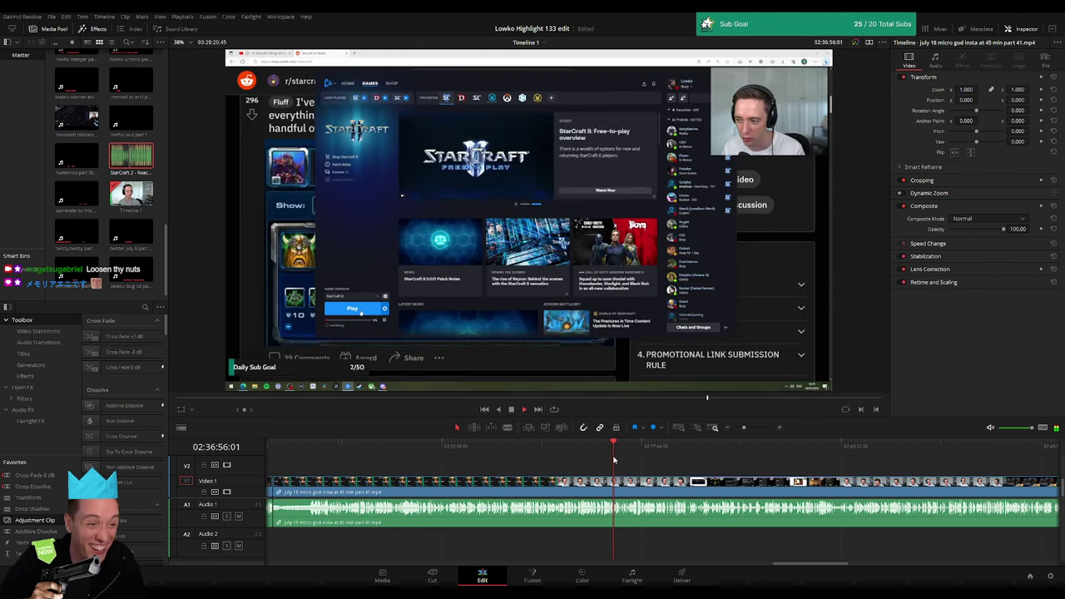
pyautogui.scroll(-2, 679, 463)
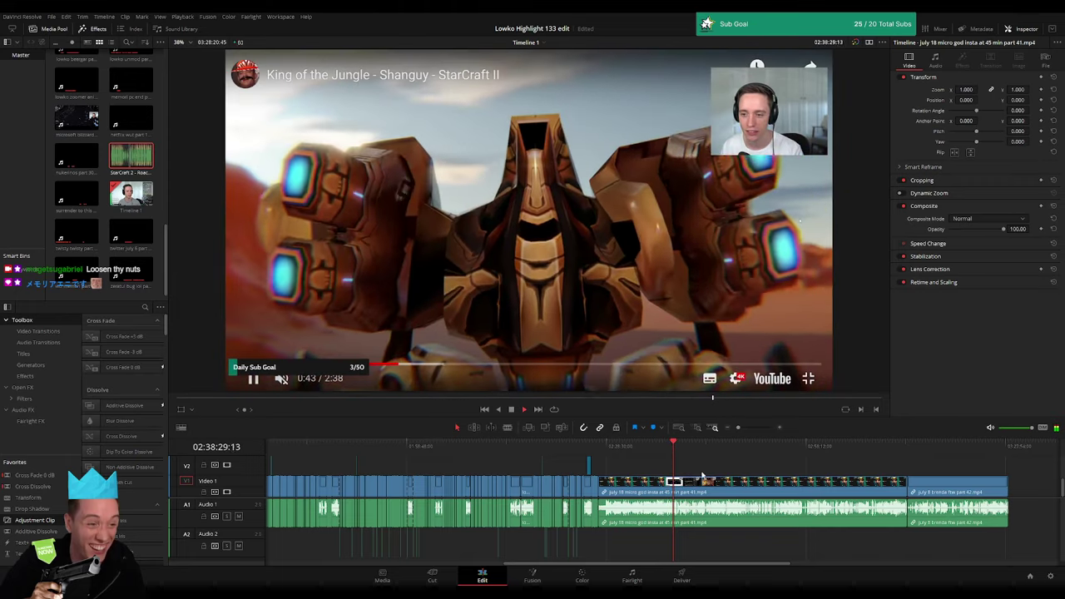
pyautogui.moveTo(668, 452); pyautogui.dragTo(517, 468)
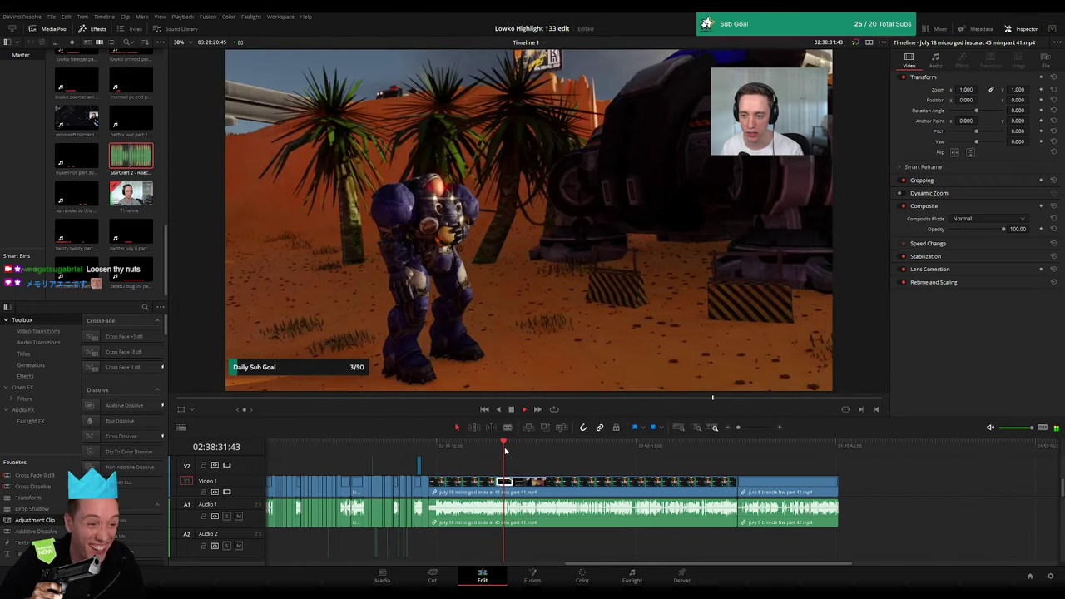
pyautogui.moveTo(504, 450); pyautogui.dragTo(720, 450)
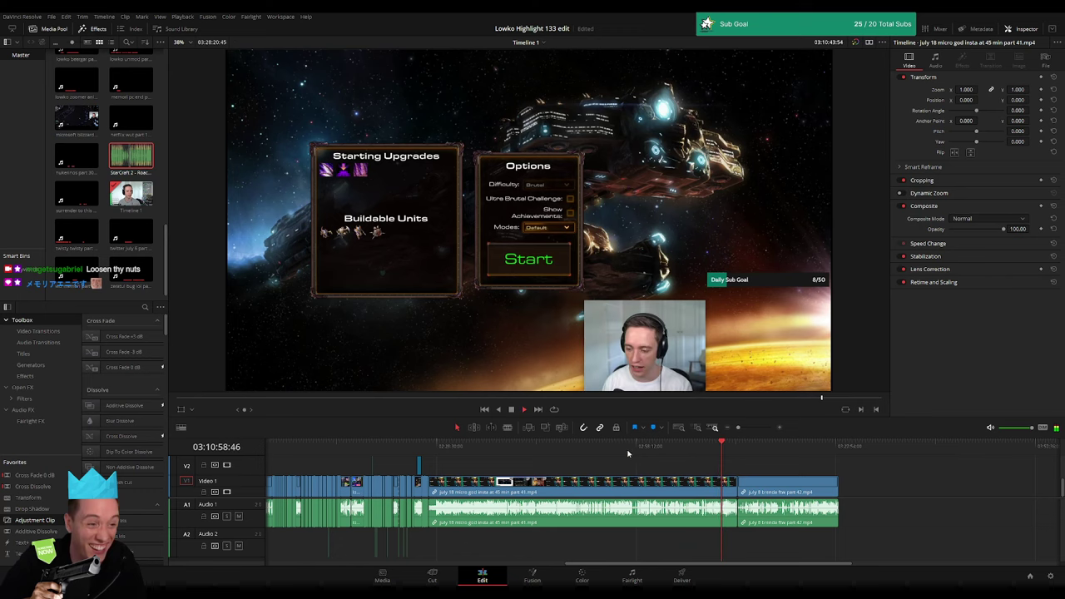
pyautogui.click(559, 449)
pyautogui.moveTo(558, 449); pyautogui.dragTo(534, 452)
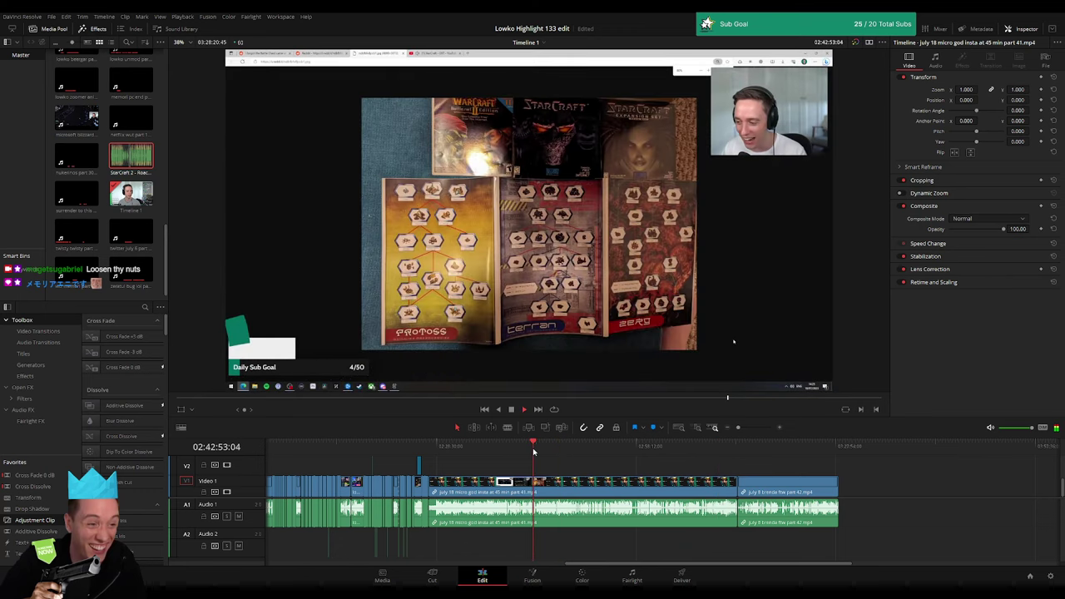
pyautogui.moveTo(737, 428); pyautogui.dragTo(753, 427)
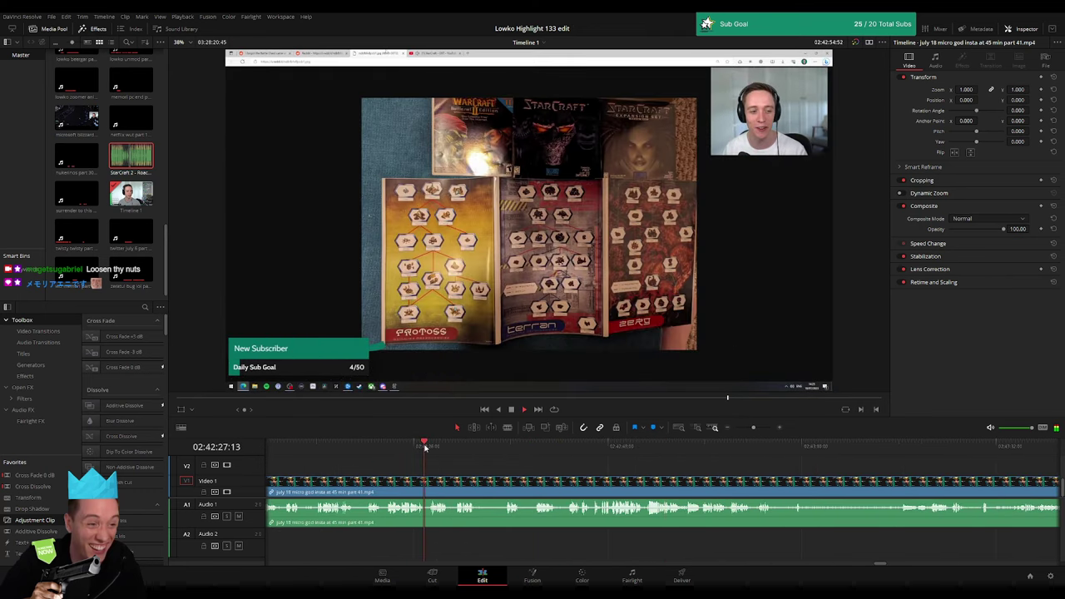
pyautogui.click(368, 450)
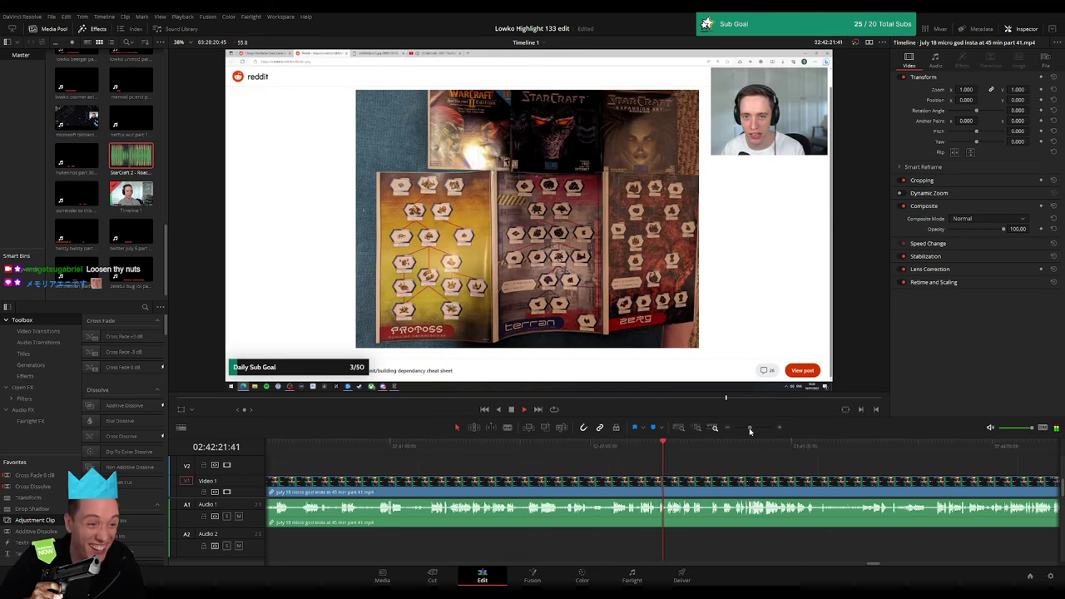
pyautogui.moveTo(753, 427); pyautogui.dragTo(746, 427)
# - Scrub through the July 18 Reddit browsing section toward the Twitch clip part
pyautogui.click(545, 448)
pyautogui.click(471, 450)
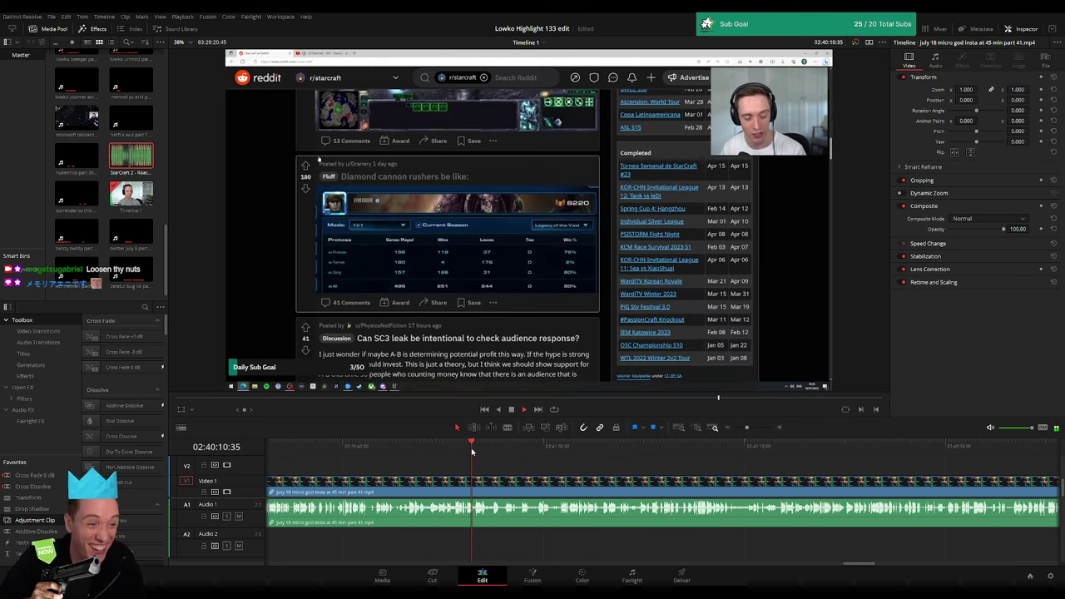
pyautogui.click(400, 457)
pyautogui.moveTo(406, 453); pyautogui.dragTo(470, 450)
pyautogui.moveTo(472, 450); pyautogui.dragTo(647, 450)
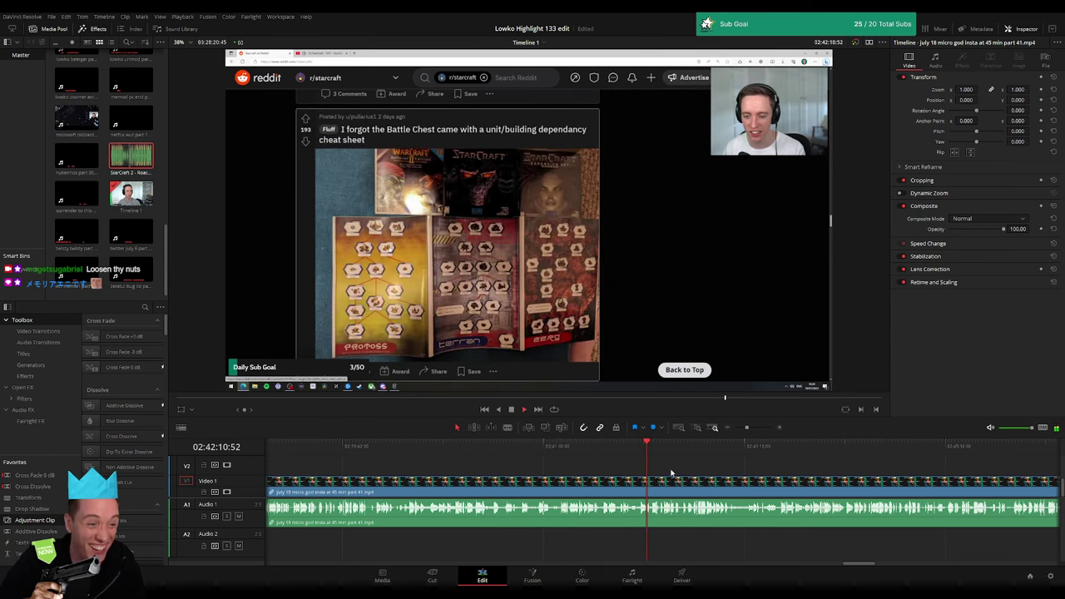
pyautogui.moveTo(466, 449); pyautogui.dragTo(580, 453)
# - Play through the facecam and StarCraft menu footage to find where the July 18 clip ends
pyautogui.press('space')
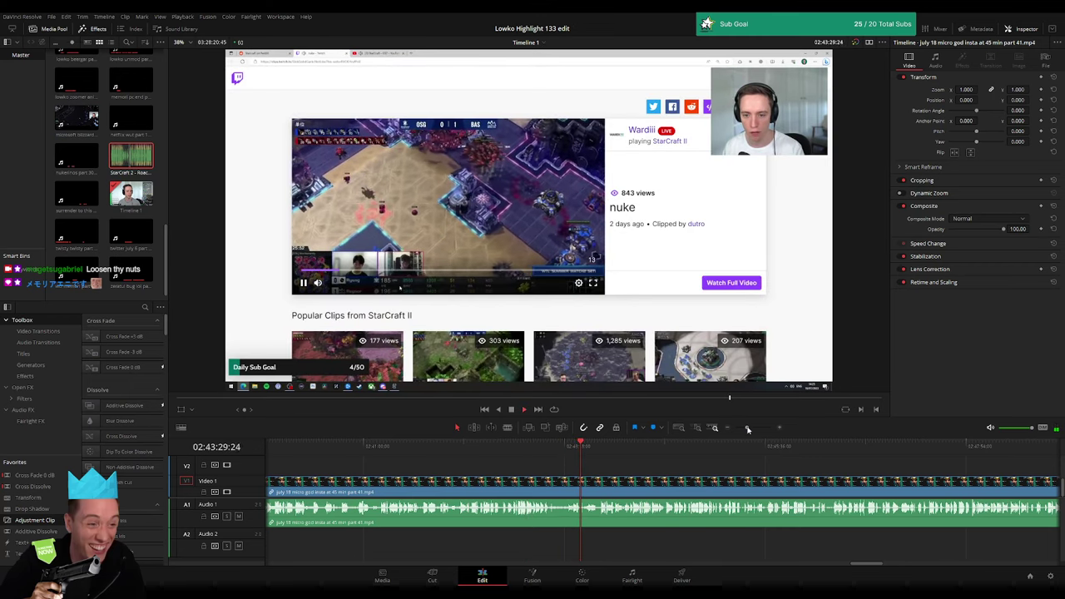
pyautogui.moveTo(747, 428); pyautogui.dragTo(752, 427)
pyautogui.click(695, 449)
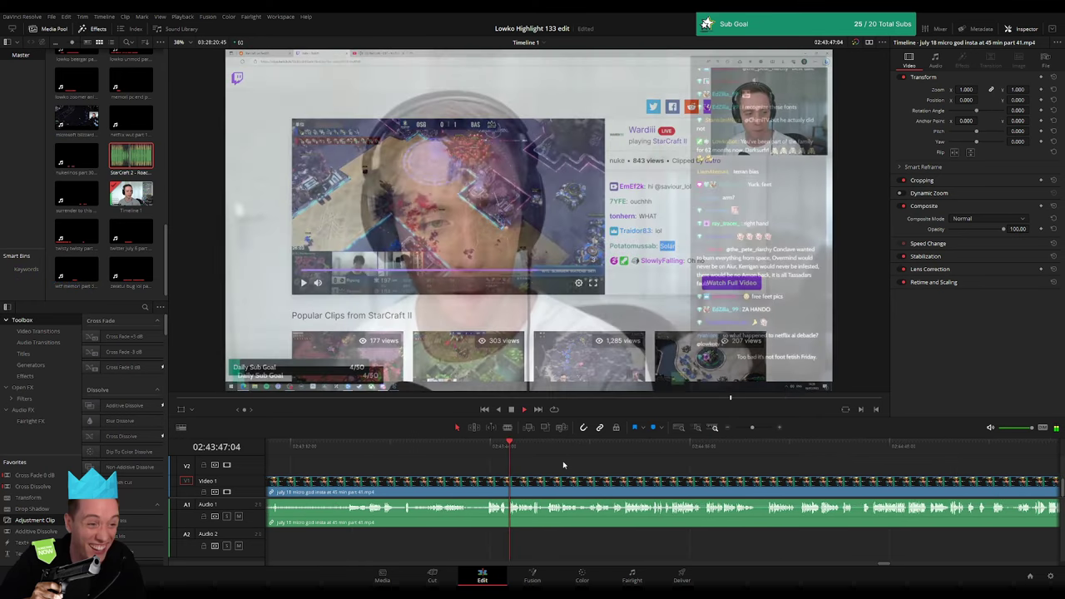
pyautogui.click(555, 456)
pyautogui.click(701, 449)
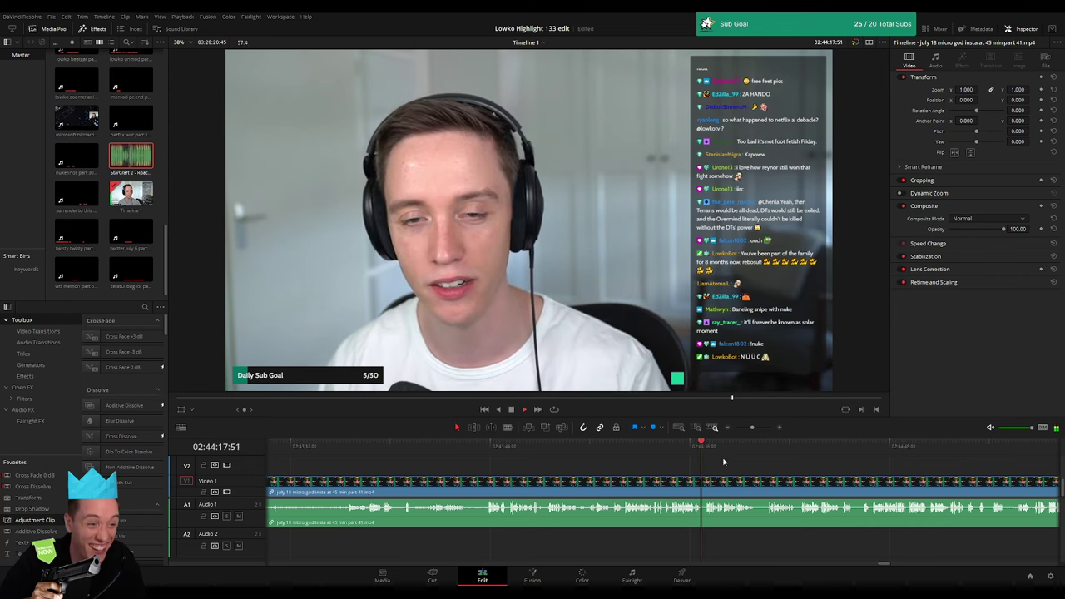
pyautogui.click(784, 449)
pyautogui.moveTo(752, 427); pyautogui.dragTo(734, 441)
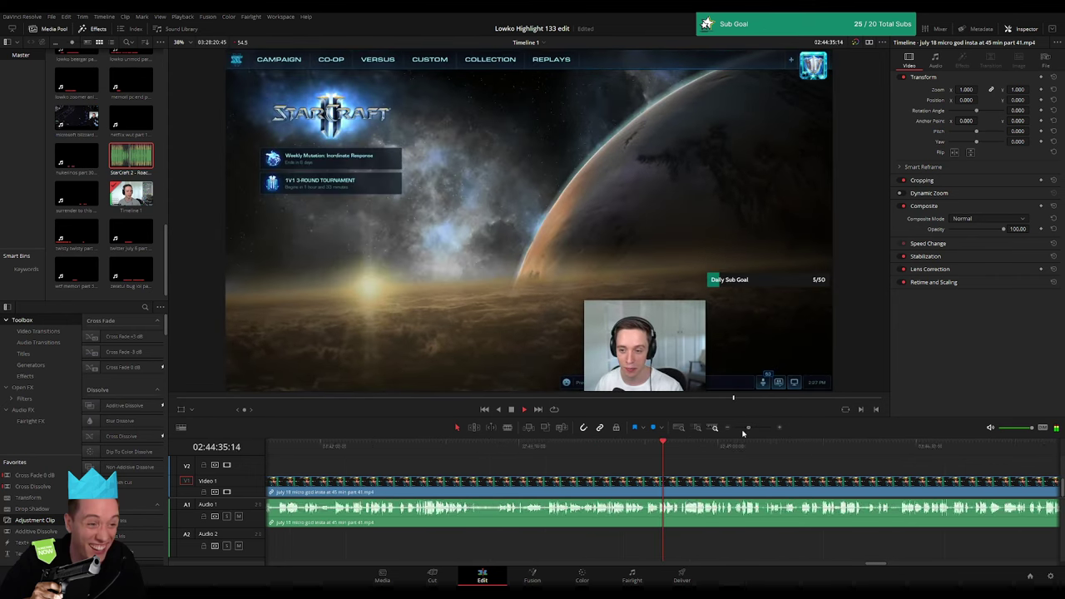
# - Ripple delete the July 18 clip and preview the Brenda clip's full-screen webcam section
pyautogui.press('Delete')
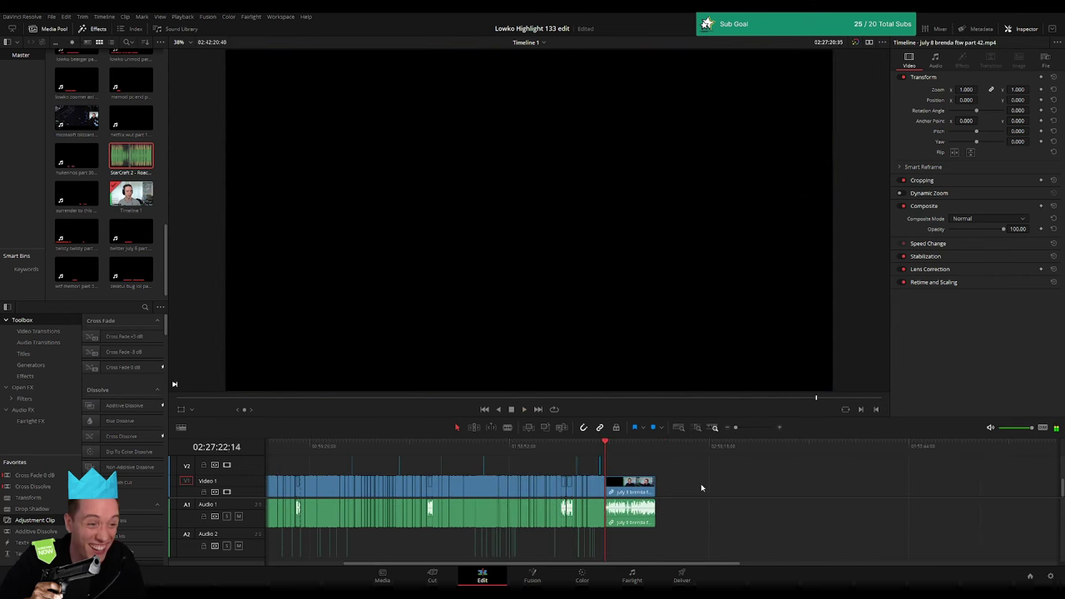
pyautogui.moveTo(735, 427)
pyautogui.mouseDown()
pyautogui.moveTo(749, 428)
pyautogui.moveTo(752, 449)
pyautogui.mouseUp()
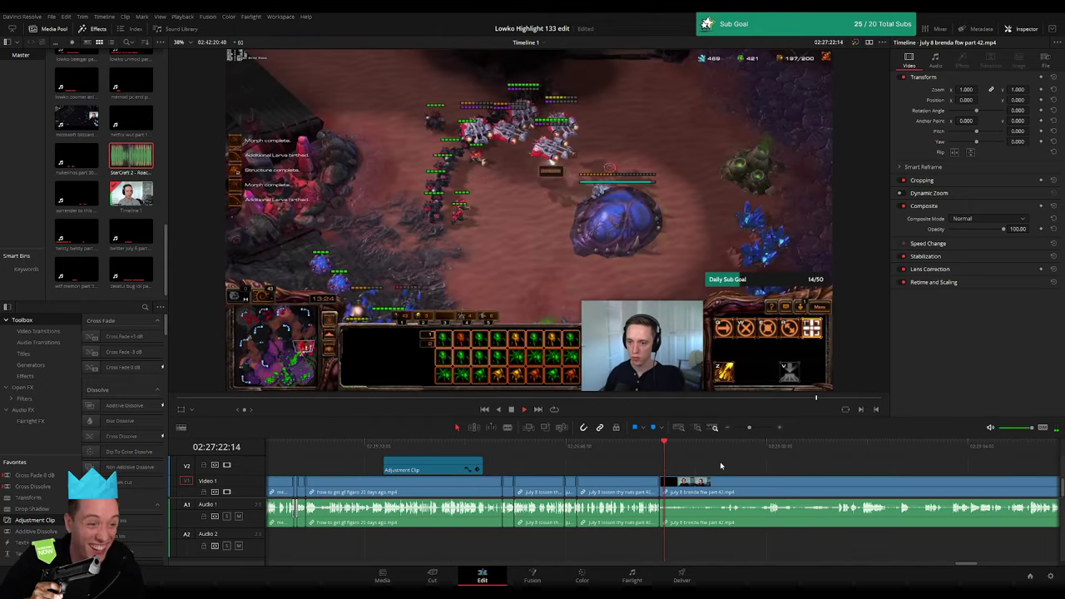
pyautogui.hscroll(5, 531, 466)
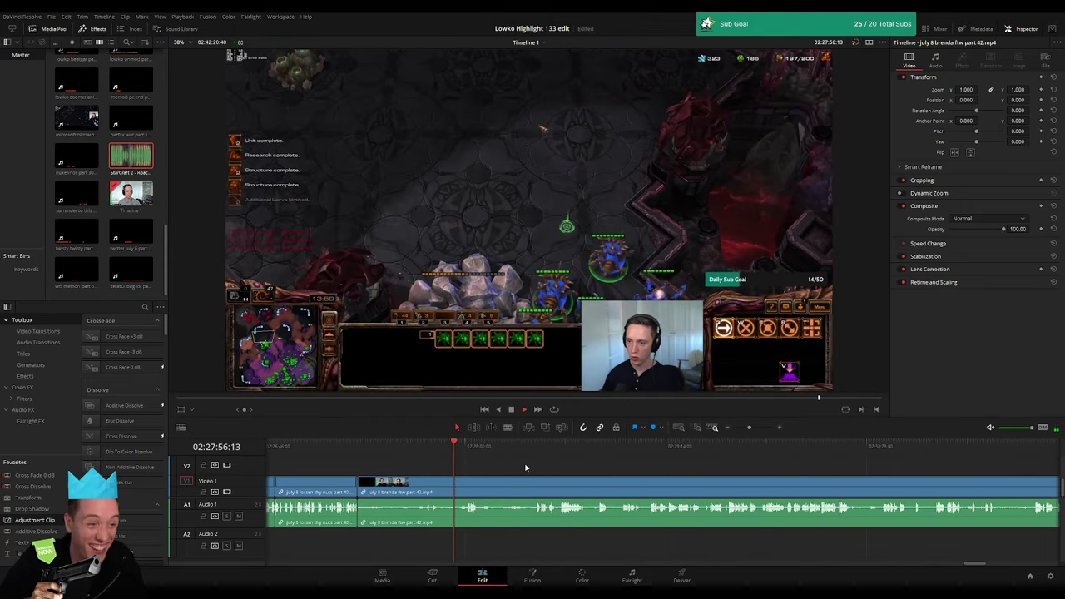
pyautogui.moveTo(523, 449); pyautogui.dragTo(533, 449)
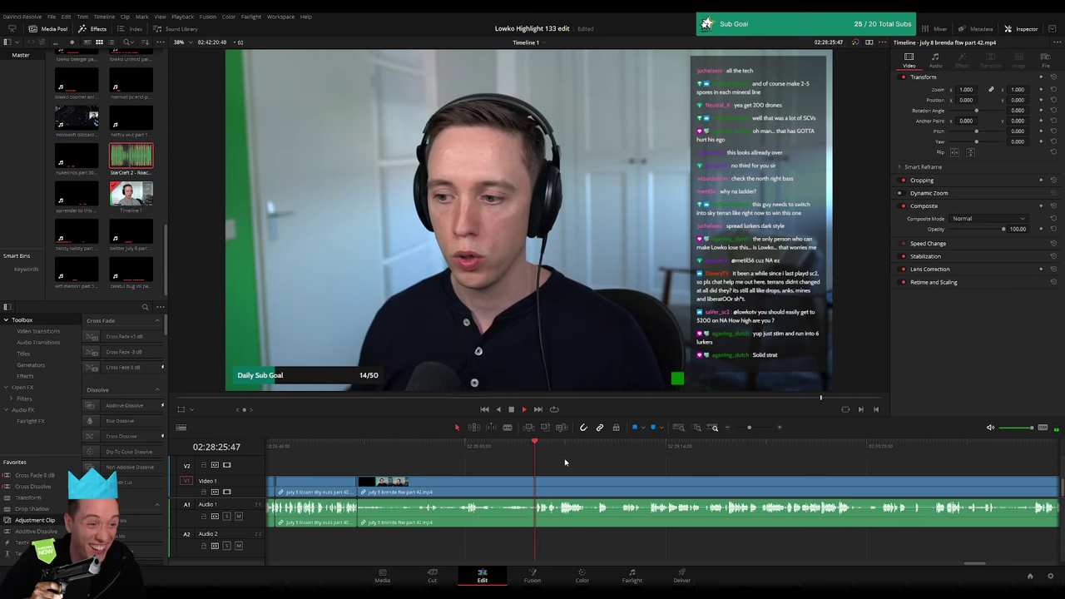
# - Jump through the Brenda clip's gameplay from about 02:31:59 to 02:33:55
pyautogui.click(832, 447)
pyautogui.hscroll(3, 734, 444)
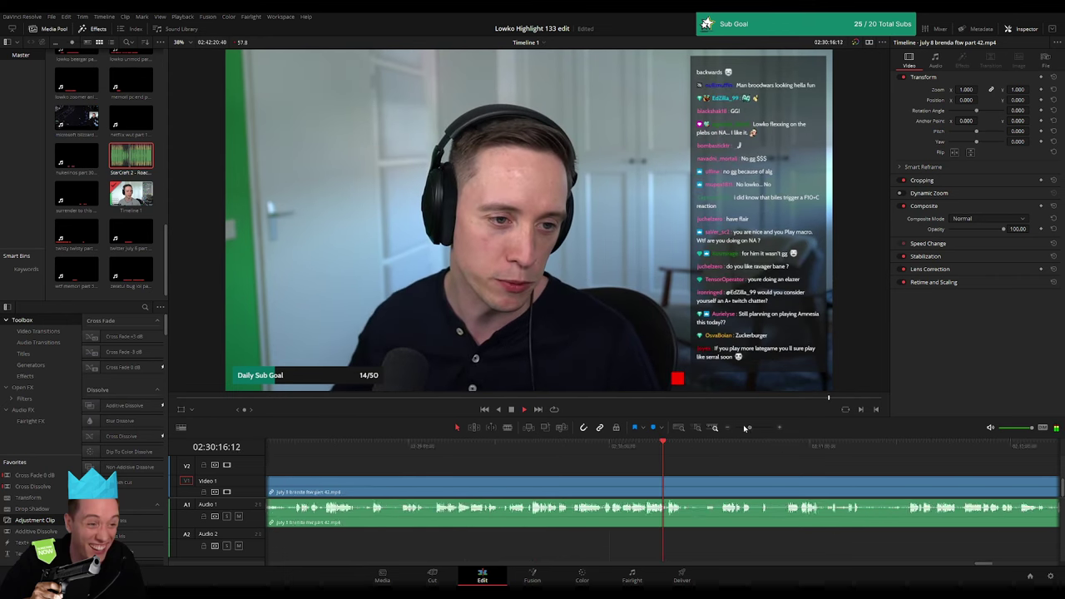
pyautogui.moveTo(746, 428); pyautogui.dragTo(741, 428)
pyautogui.click(693, 447)
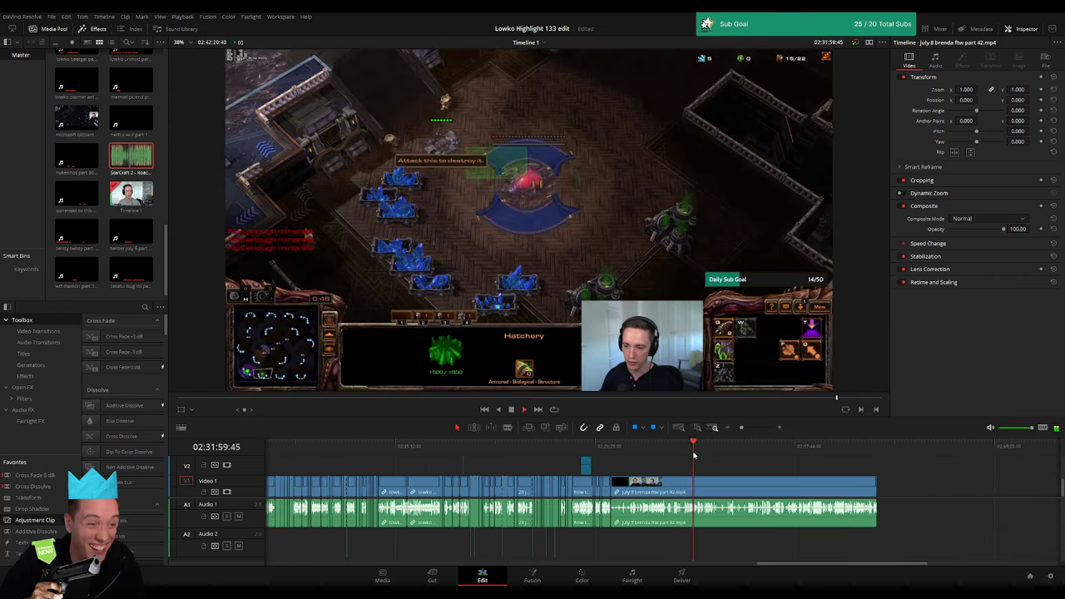
pyautogui.click(772, 447)
pyautogui.moveTo(741, 427); pyautogui.dragTo(748, 427)
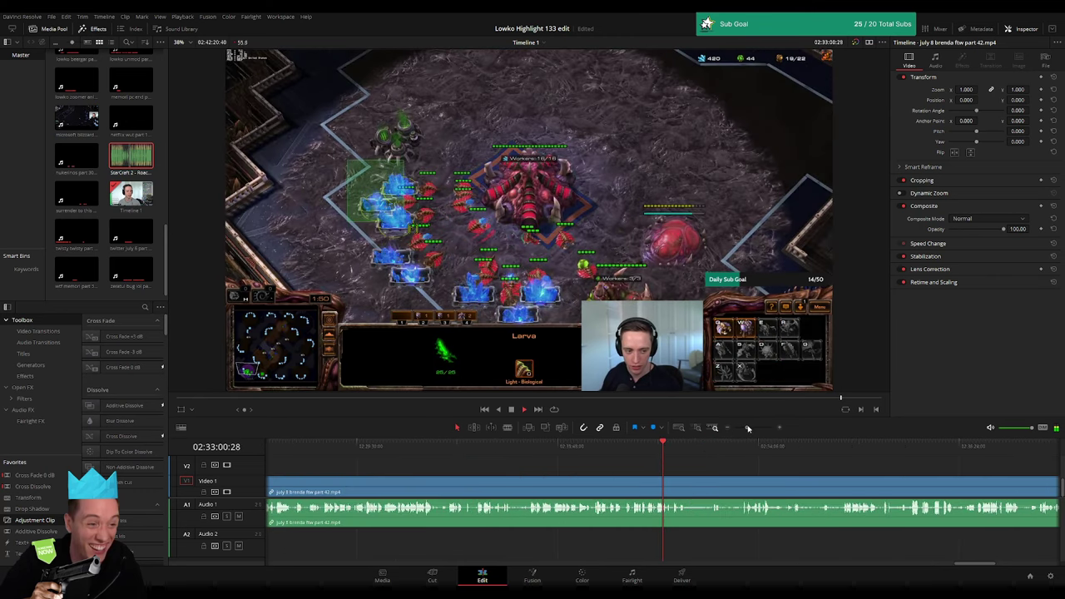
pyautogui.click(724, 447)
pyautogui.click(752, 446)
pyautogui.hscroll(3, 559, 459)
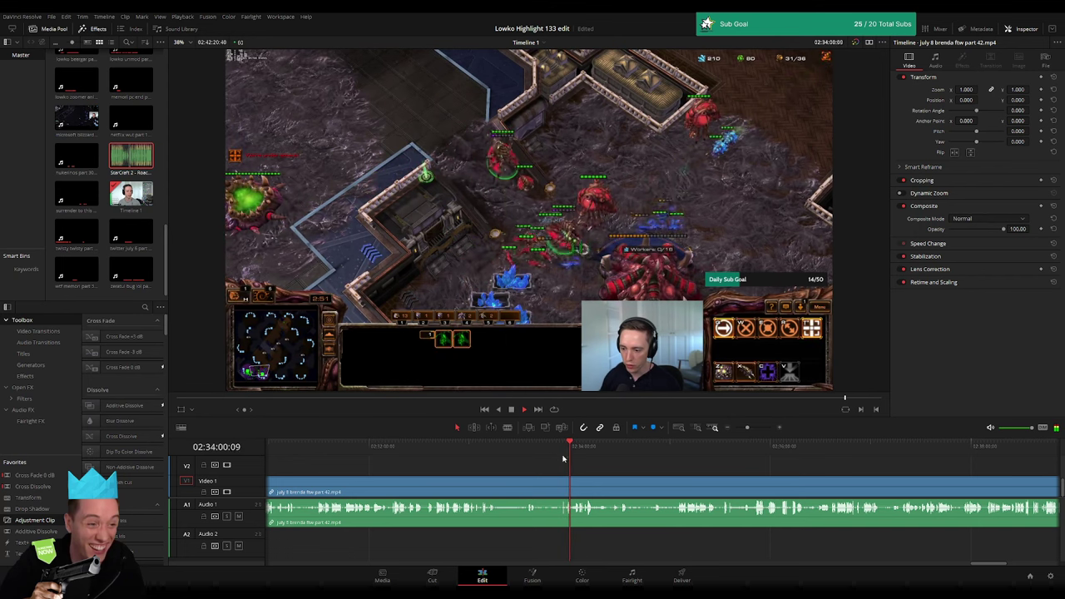
# - Step forward through the rest of the Brenda game footage
pyautogui.click(588, 446)
pyautogui.click(737, 449)
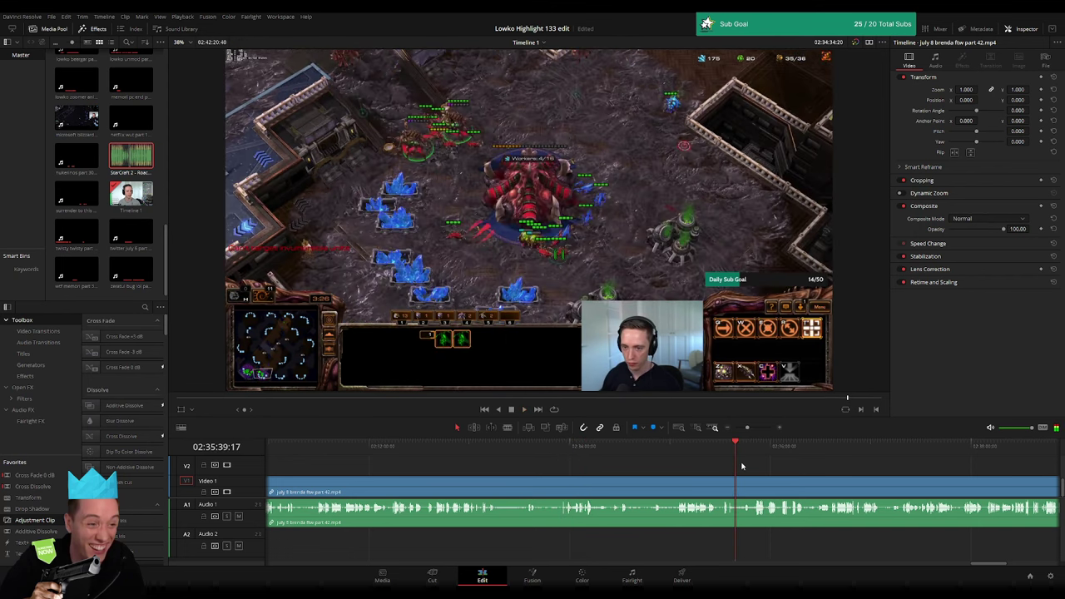
pyautogui.click(538, 447)
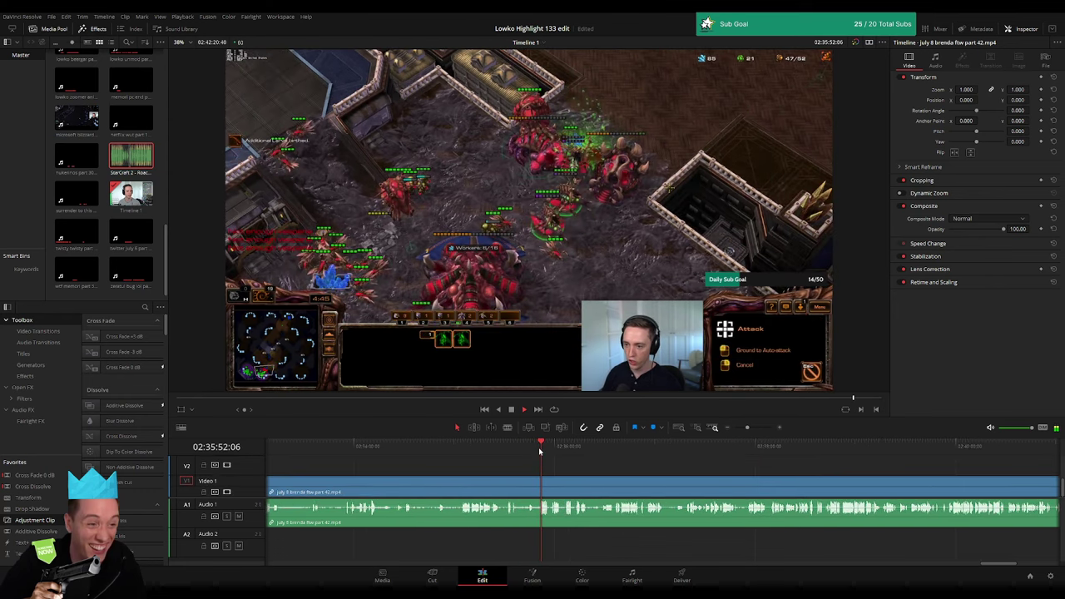
pyautogui.click(554, 446)
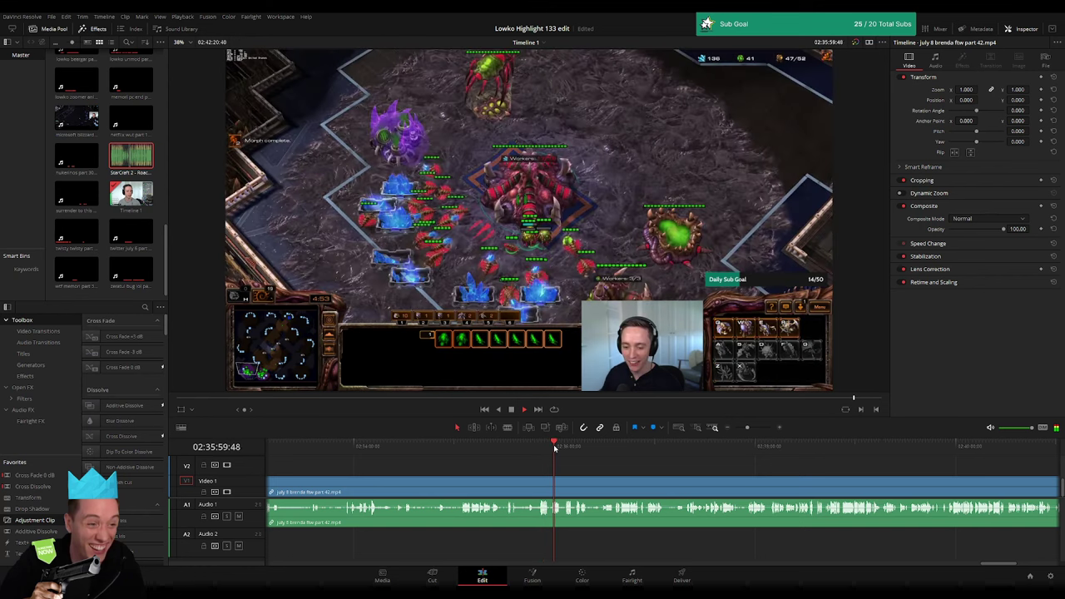
pyautogui.click(572, 447)
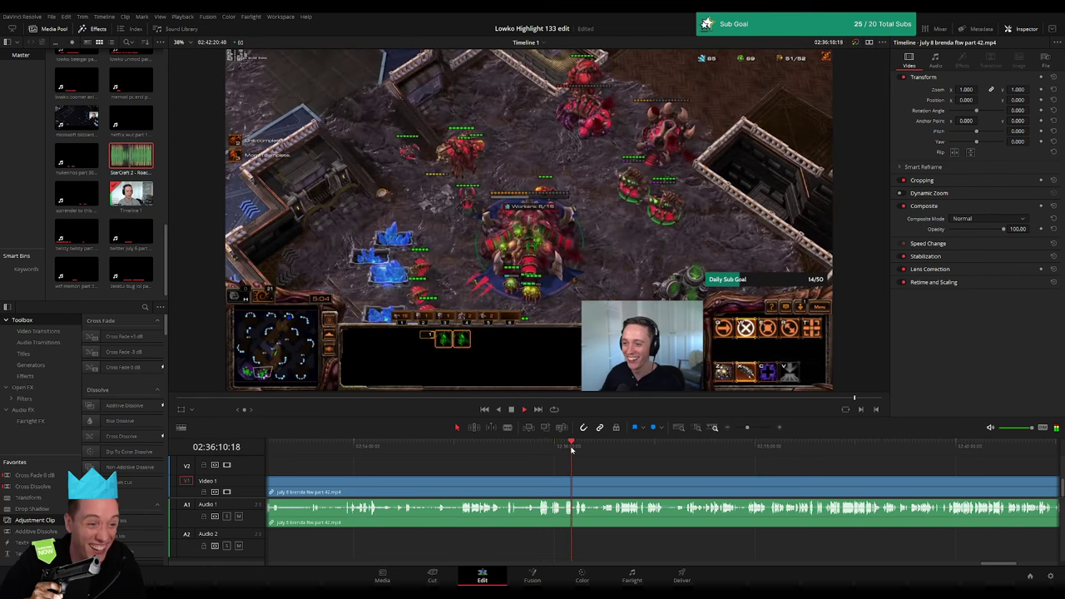
pyautogui.click(690, 447)
pyautogui.click(753, 447)
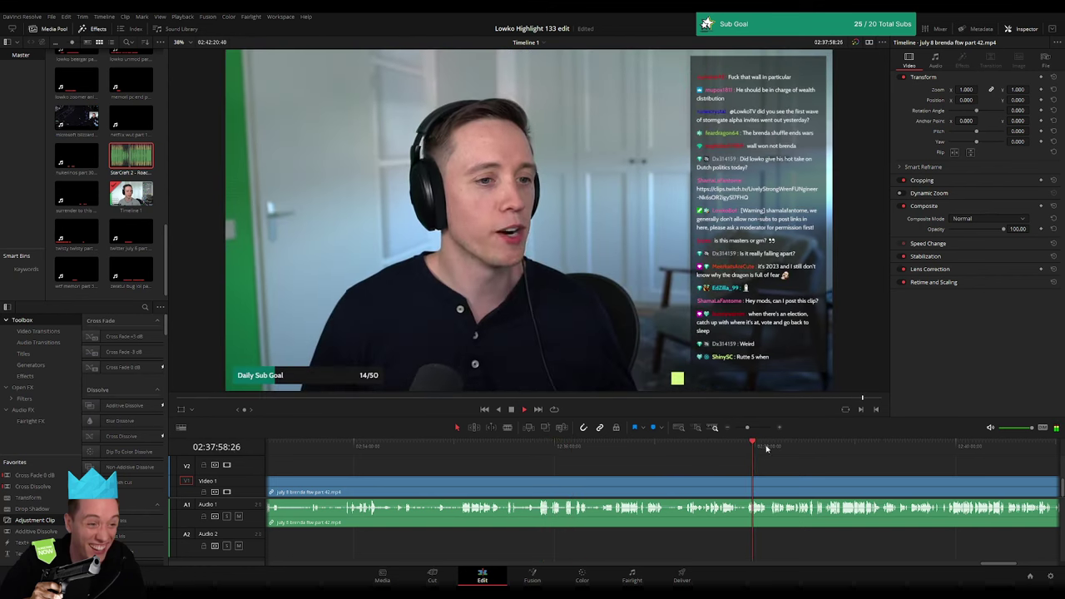
pyautogui.click(870, 447)
# - Review the webcam and chat section and the last minute of the Brenda clip
pyautogui.click(965, 447)
pyautogui.scroll(-2, 920, 456)
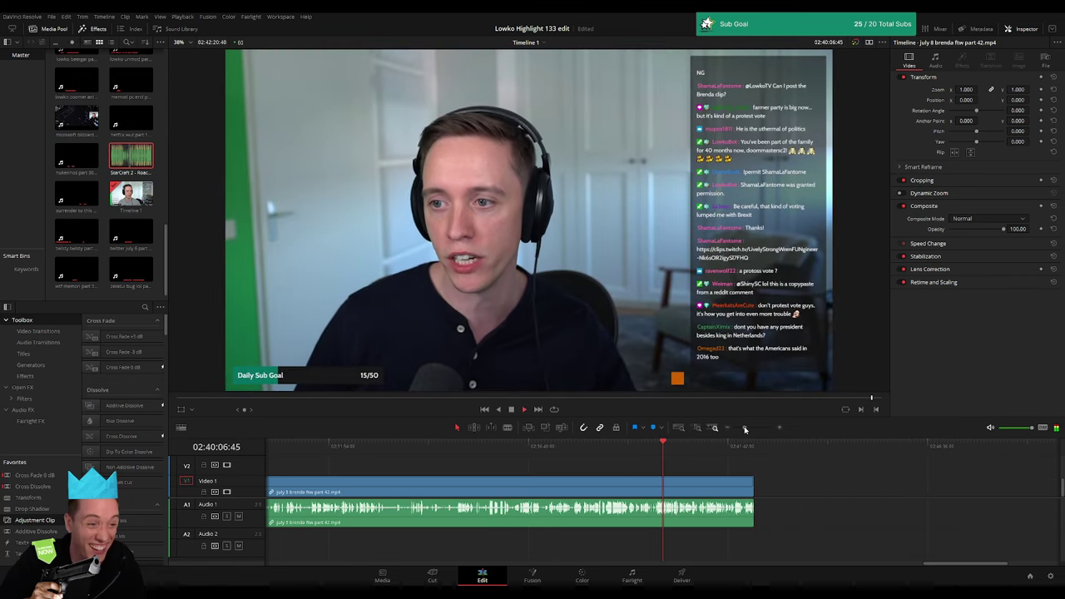
pyautogui.click(694, 449)
pyautogui.click(759, 446)
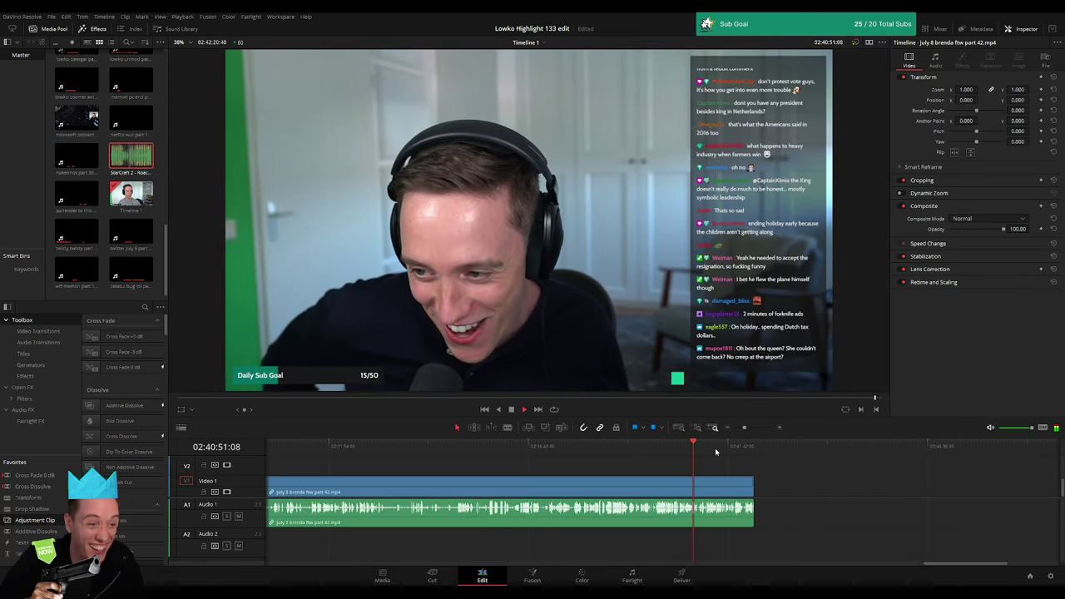
pyautogui.click(733, 447)
pyautogui.scroll(-2, 753, 427)
# - Delete 'july 8 brenda ftw part 42.mp4' from the timeline
pyautogui.click(628, 485)
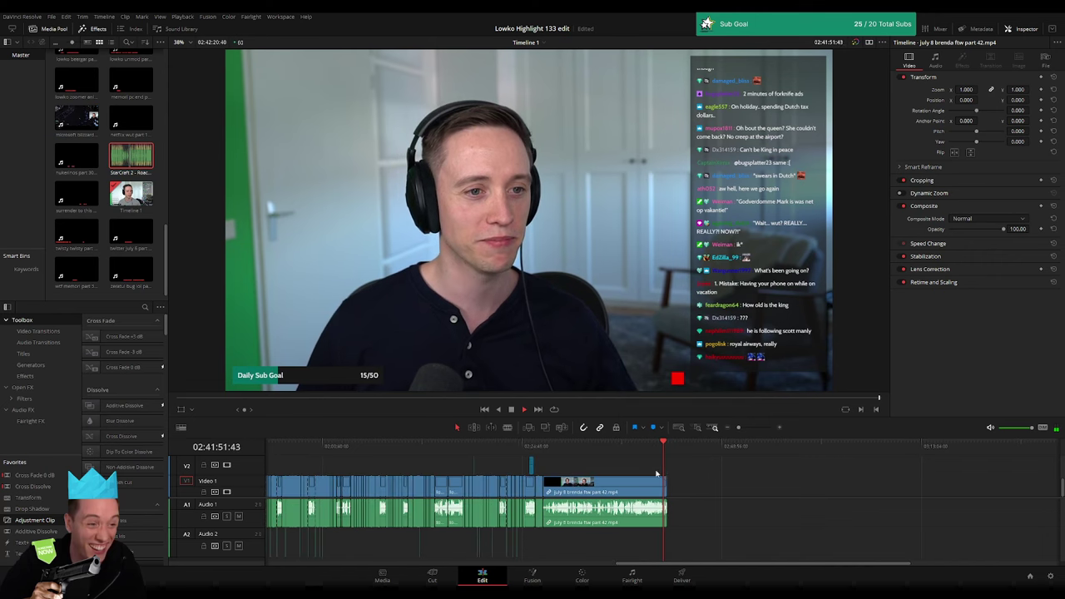
pyautogui.press('Delete')
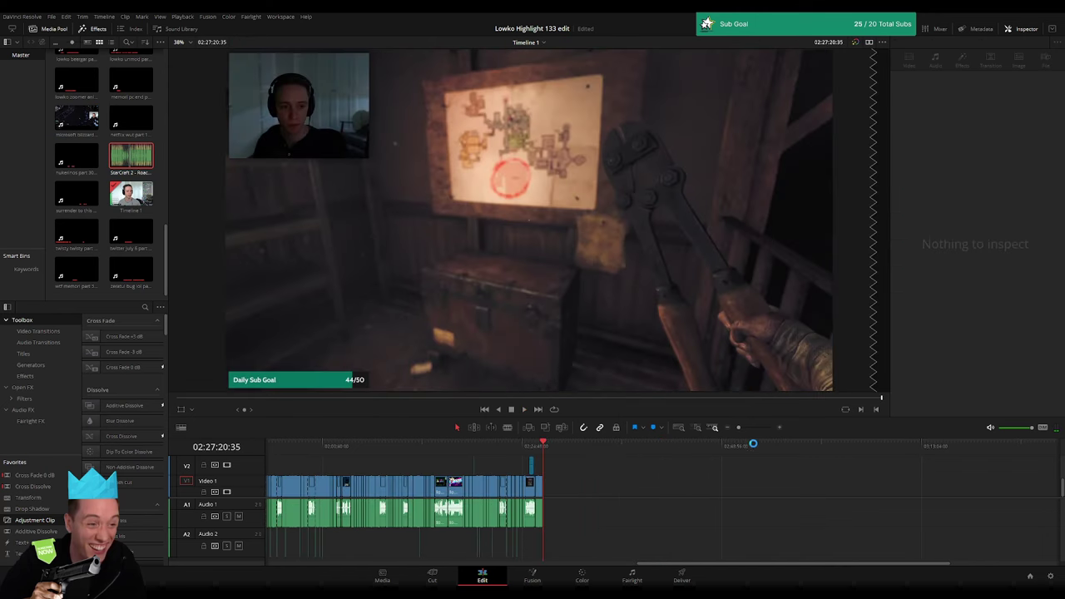
pyautogui.scroll(-2, 753, 443)
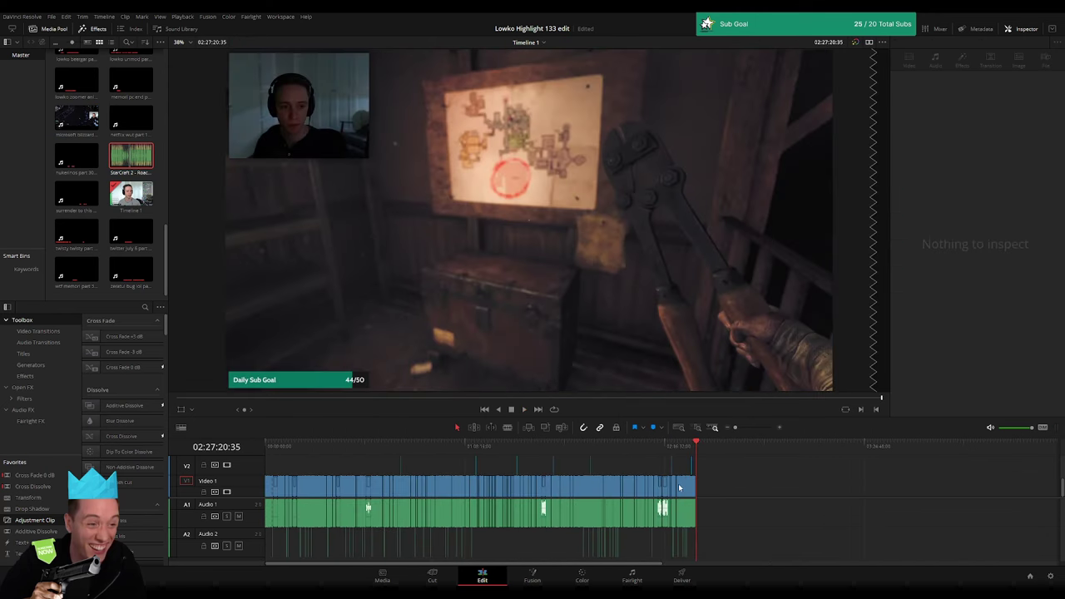